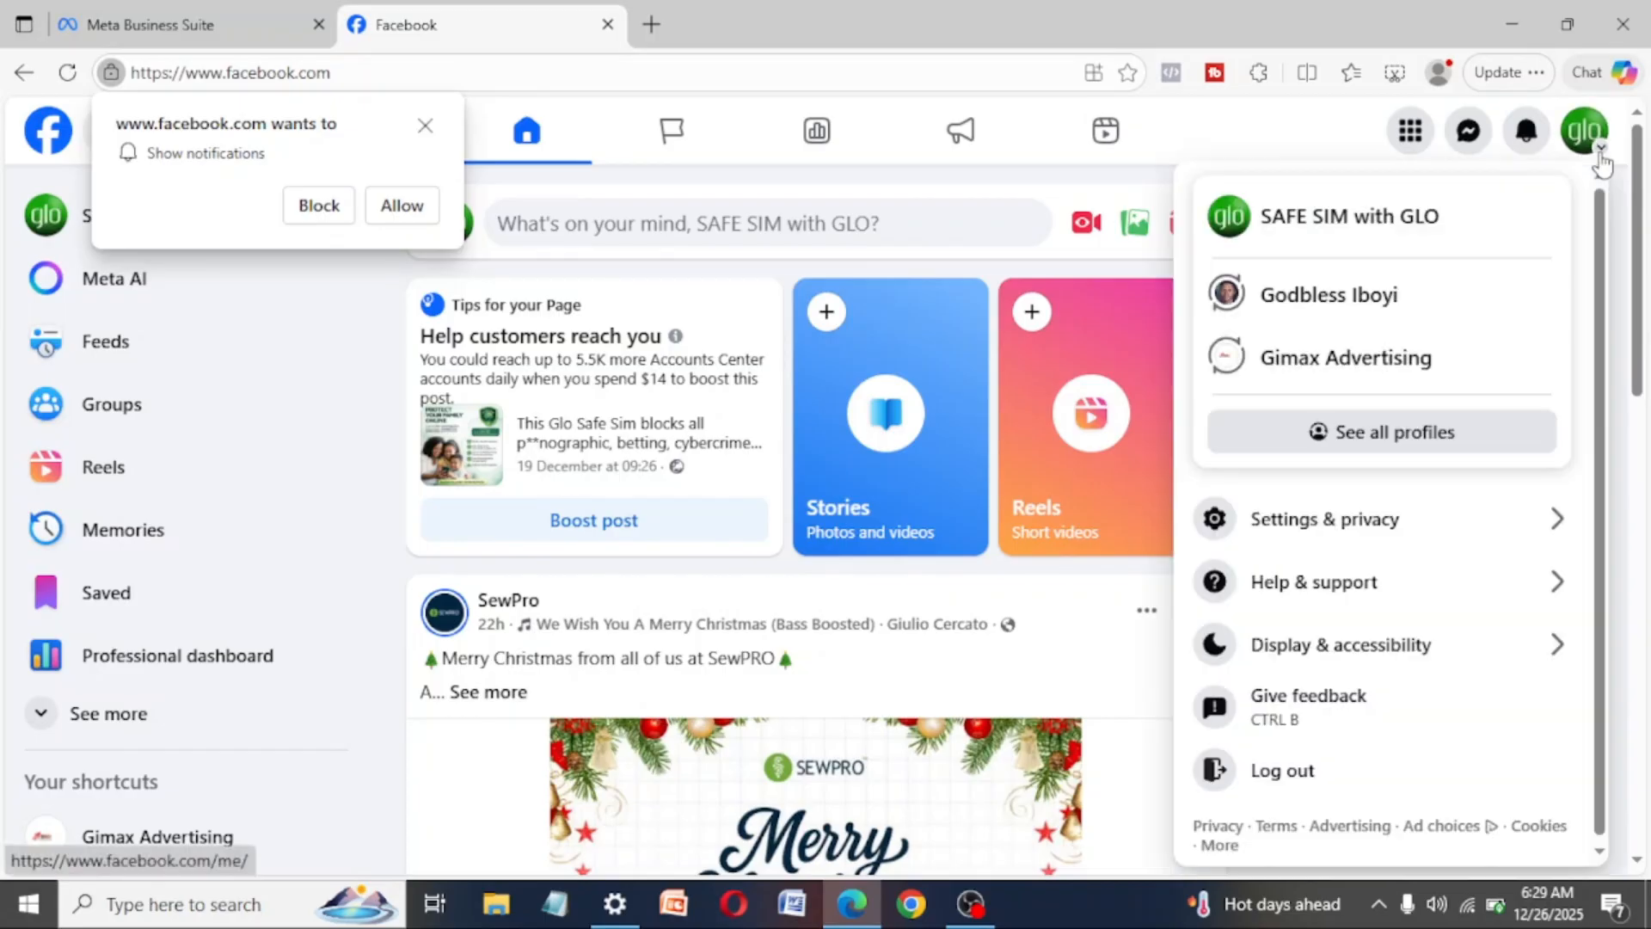
{"action": "left_click", "coordinate": [1322, 307]}
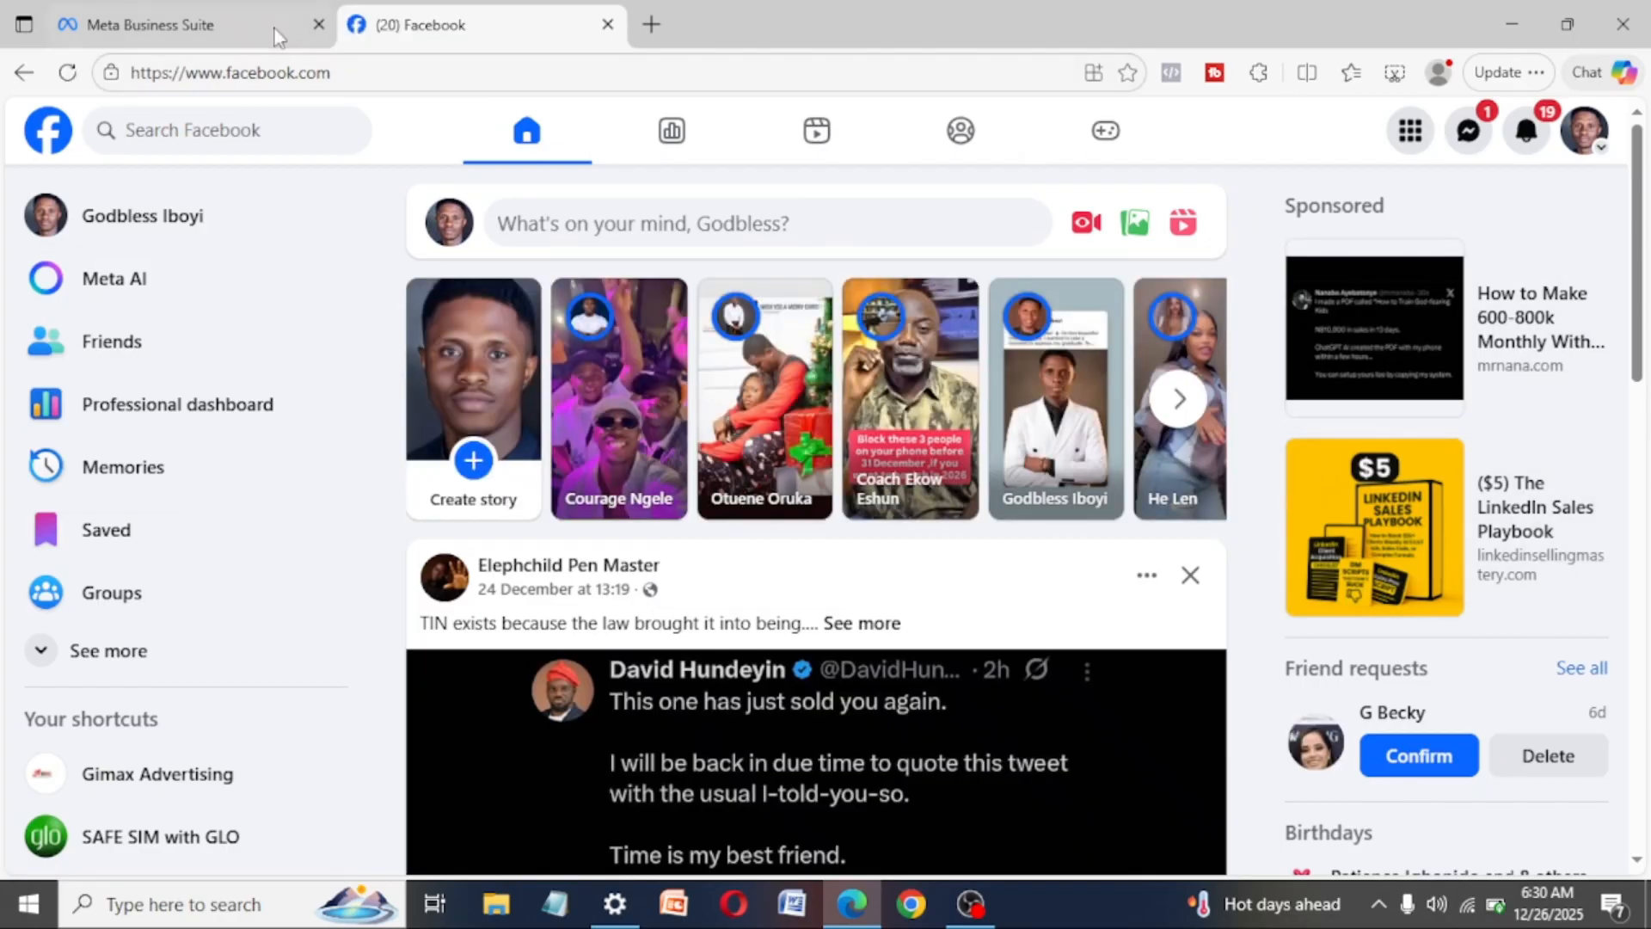
{"action": "left_click", "coordinate": [663, 23]}
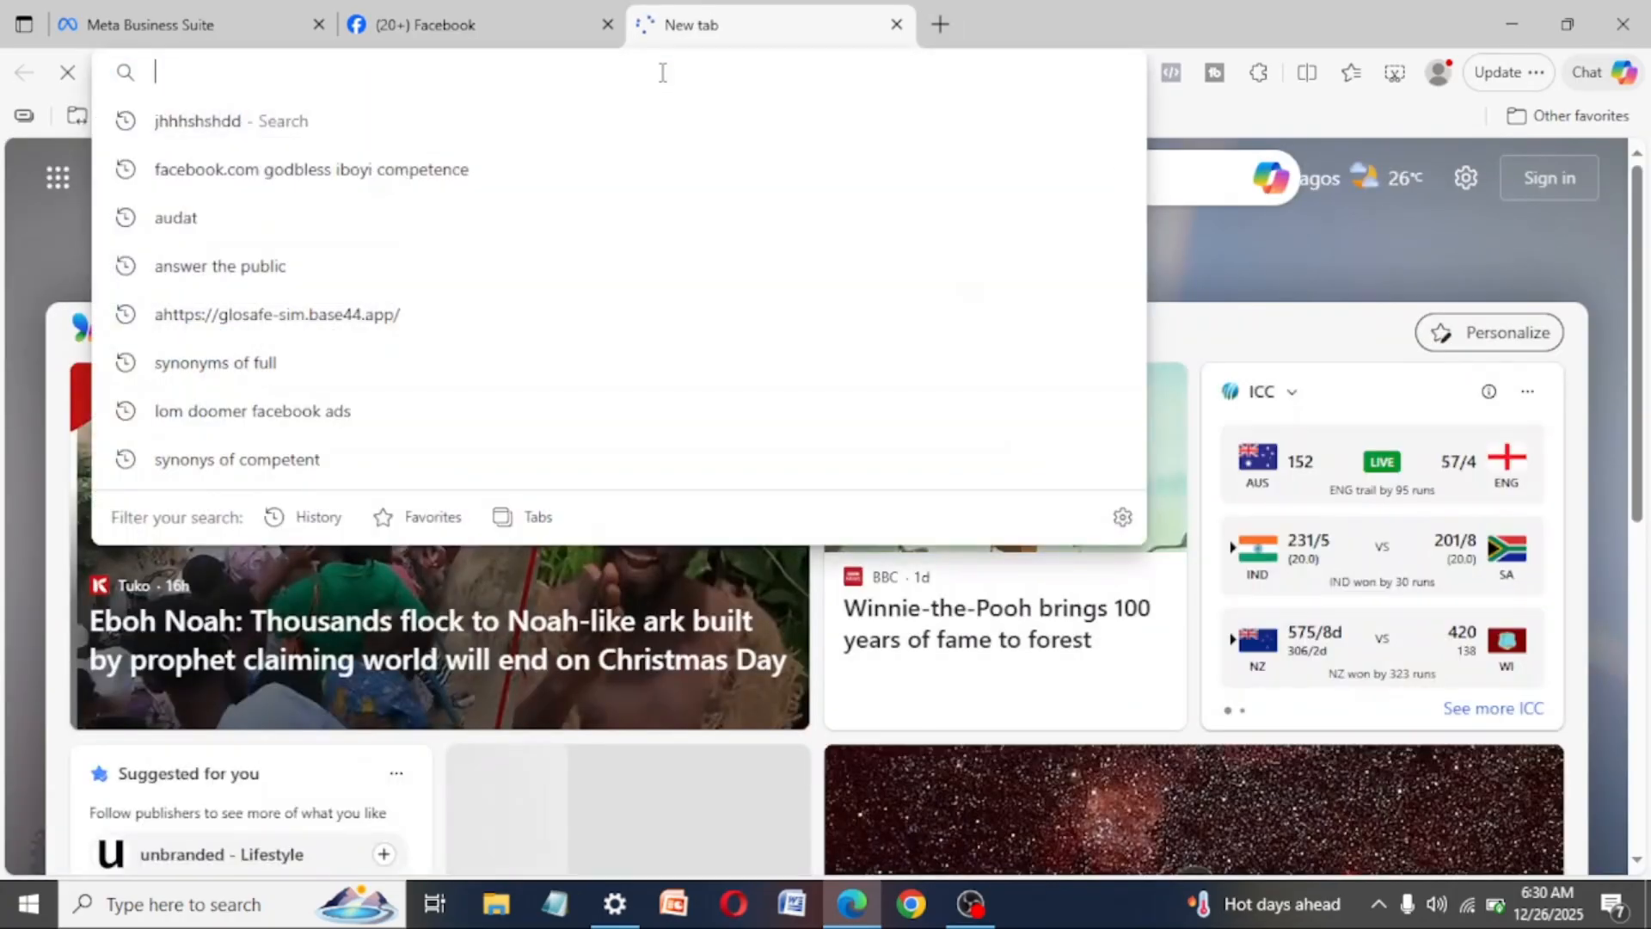
{"action": "type", "text": "www"}
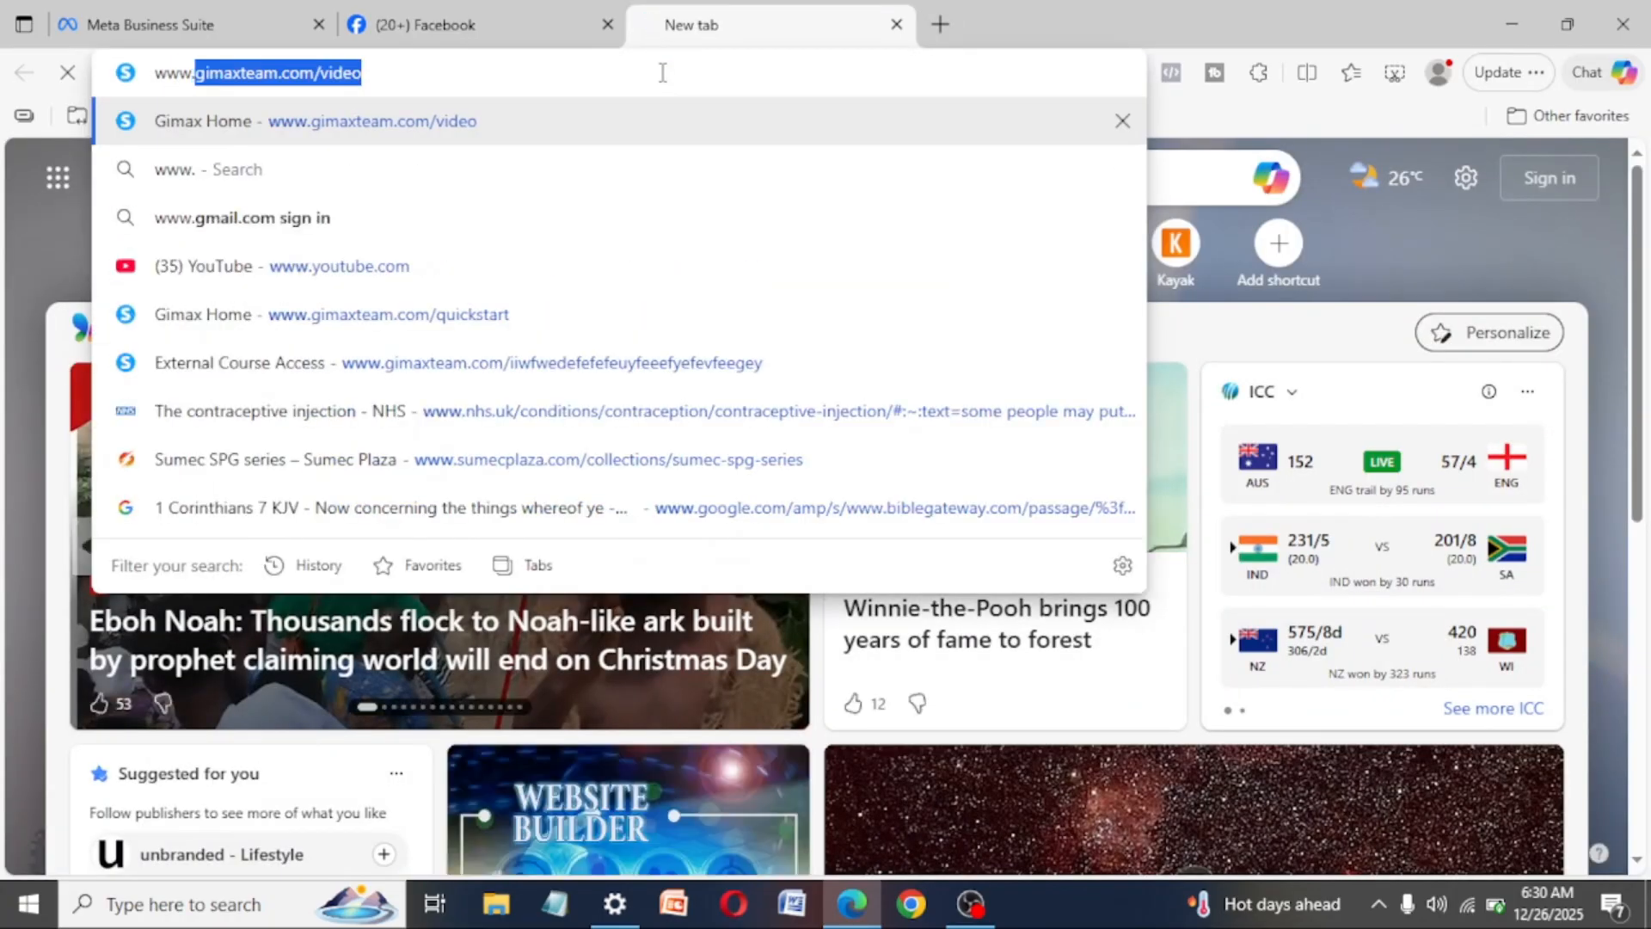
{"action": "type", "text": ".business"}
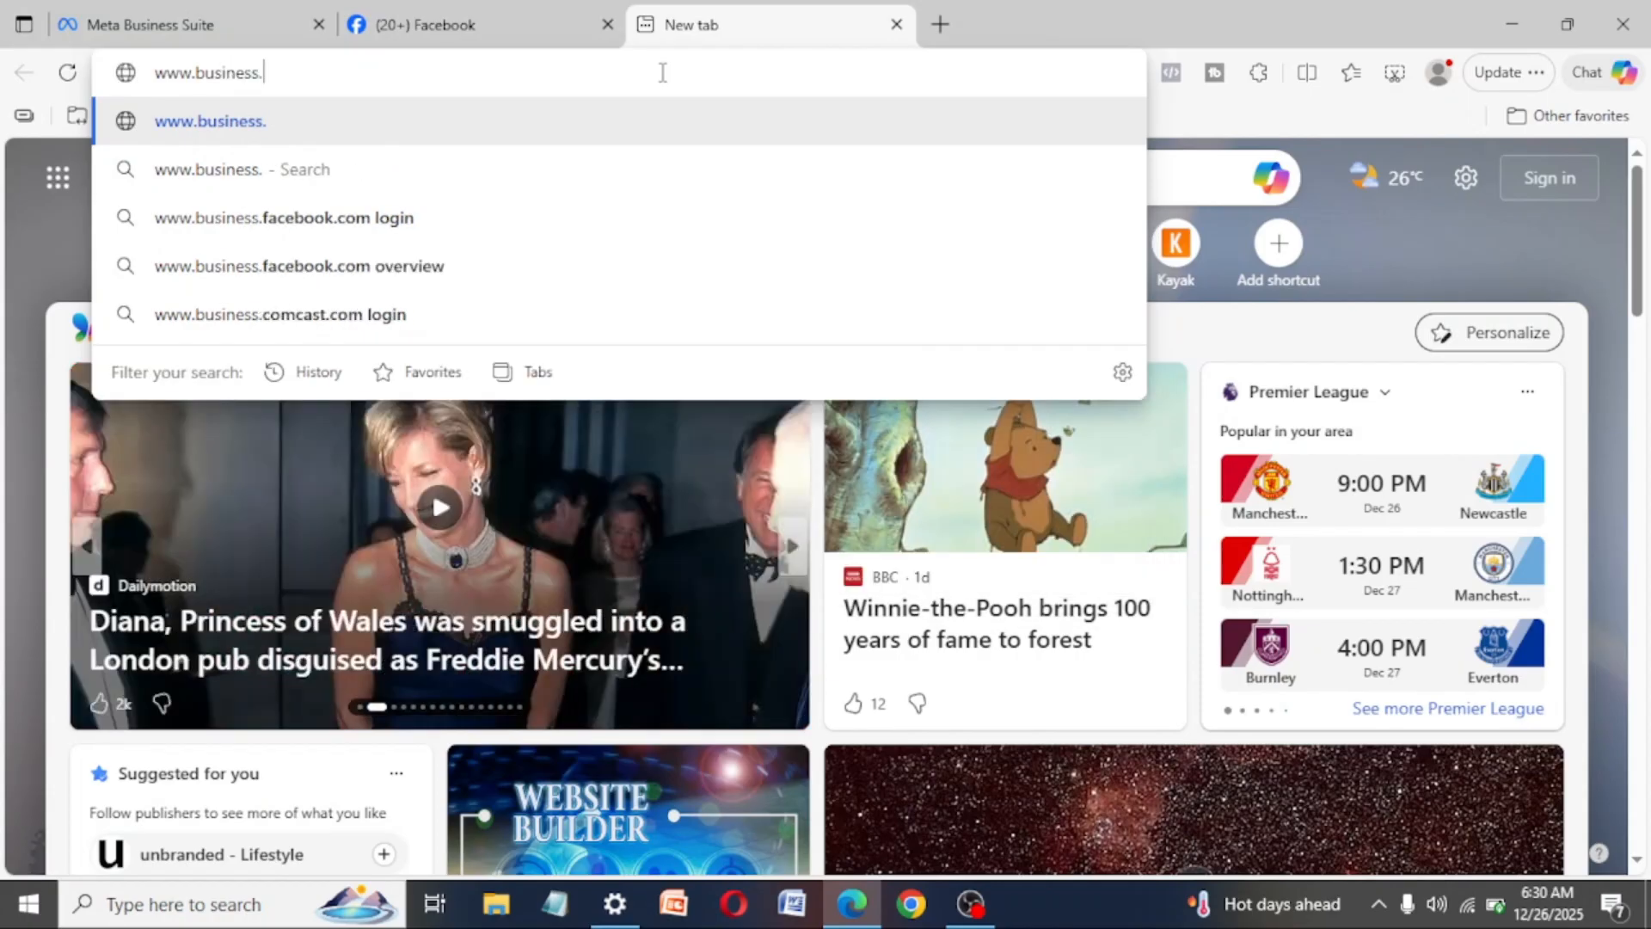
{"action": "type", "text": ".faceb"}
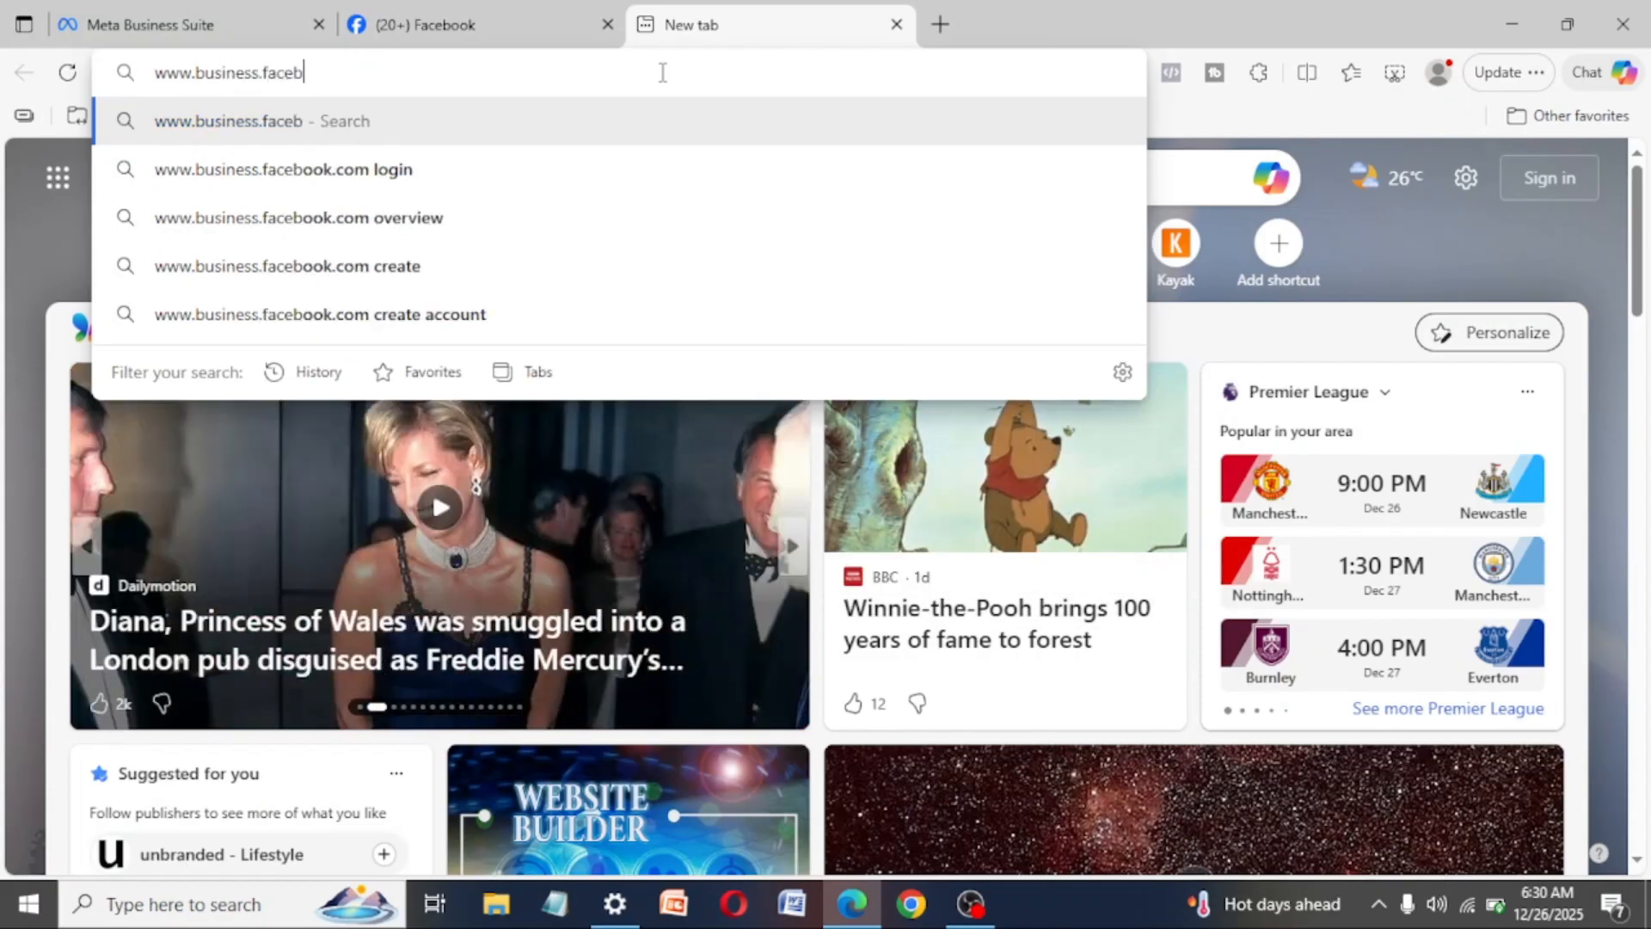
{"action": "type", "text": "ook.com/"}
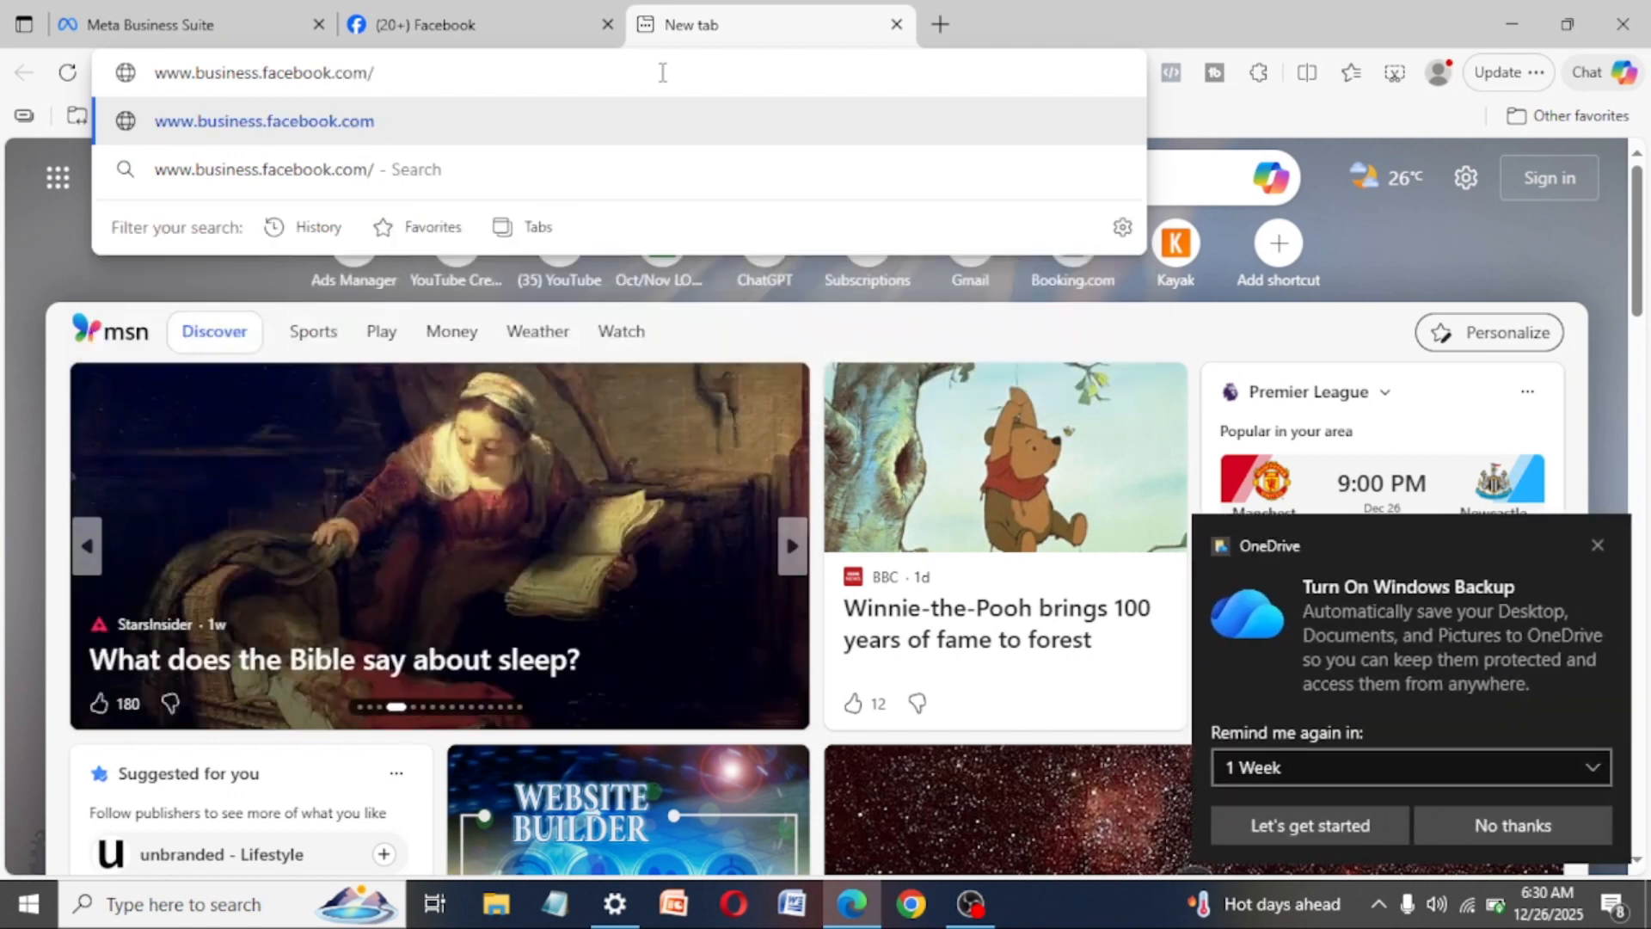
{"action": "type", "text": "over"}
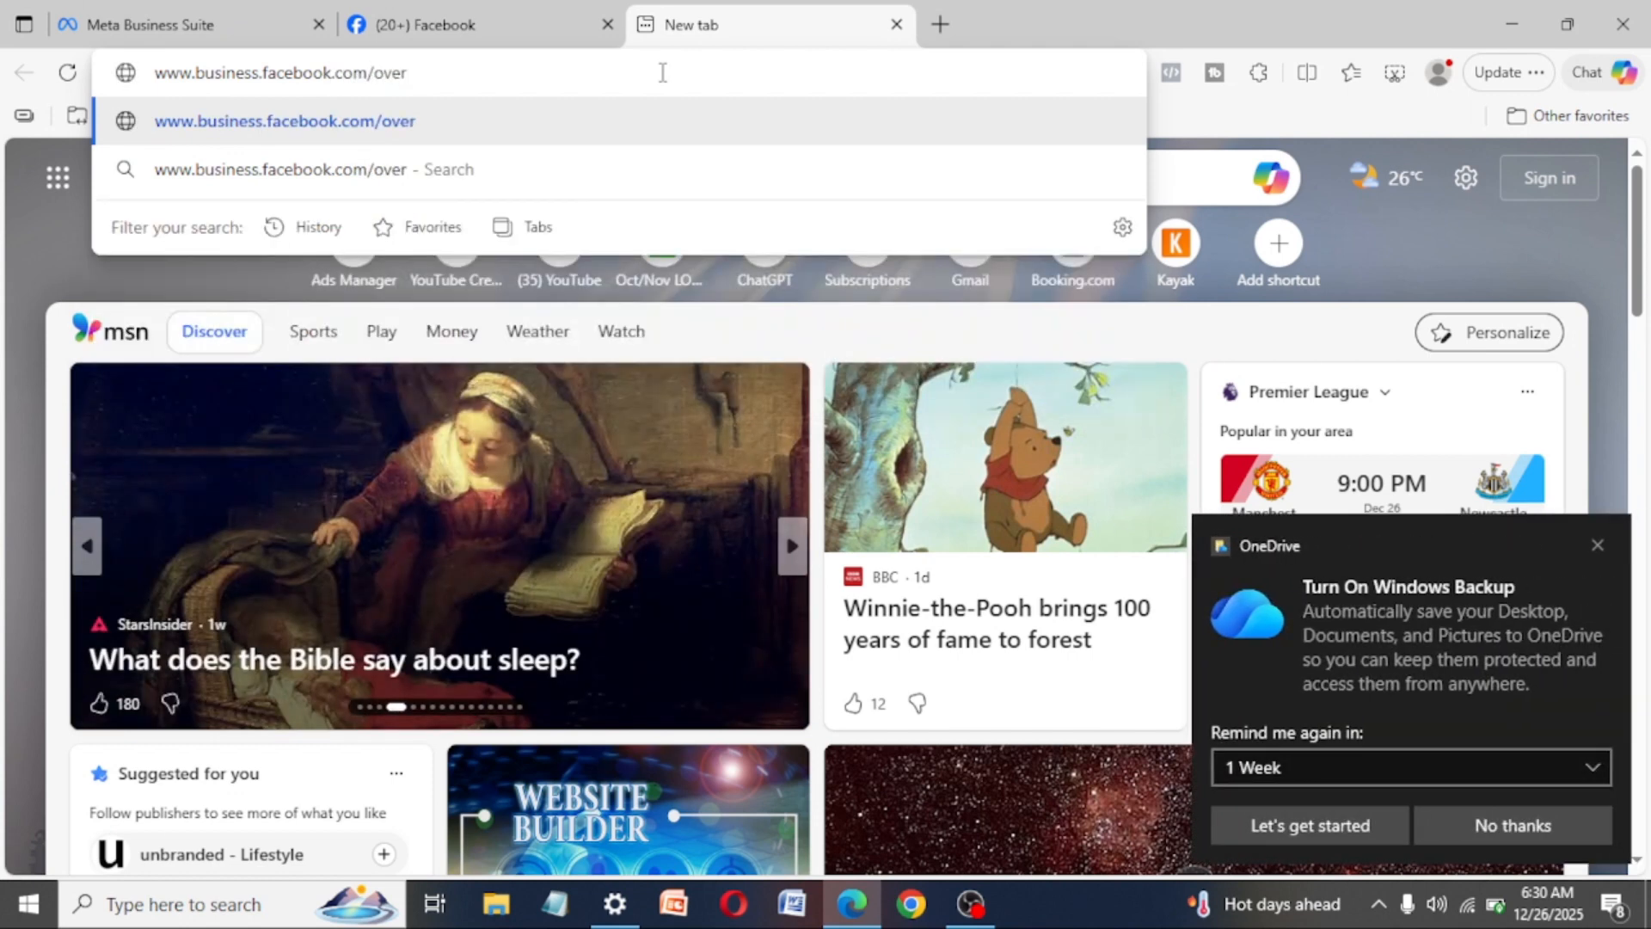
{"action": "type", "text": "v"}
{"action": "type", "text": "iew"}
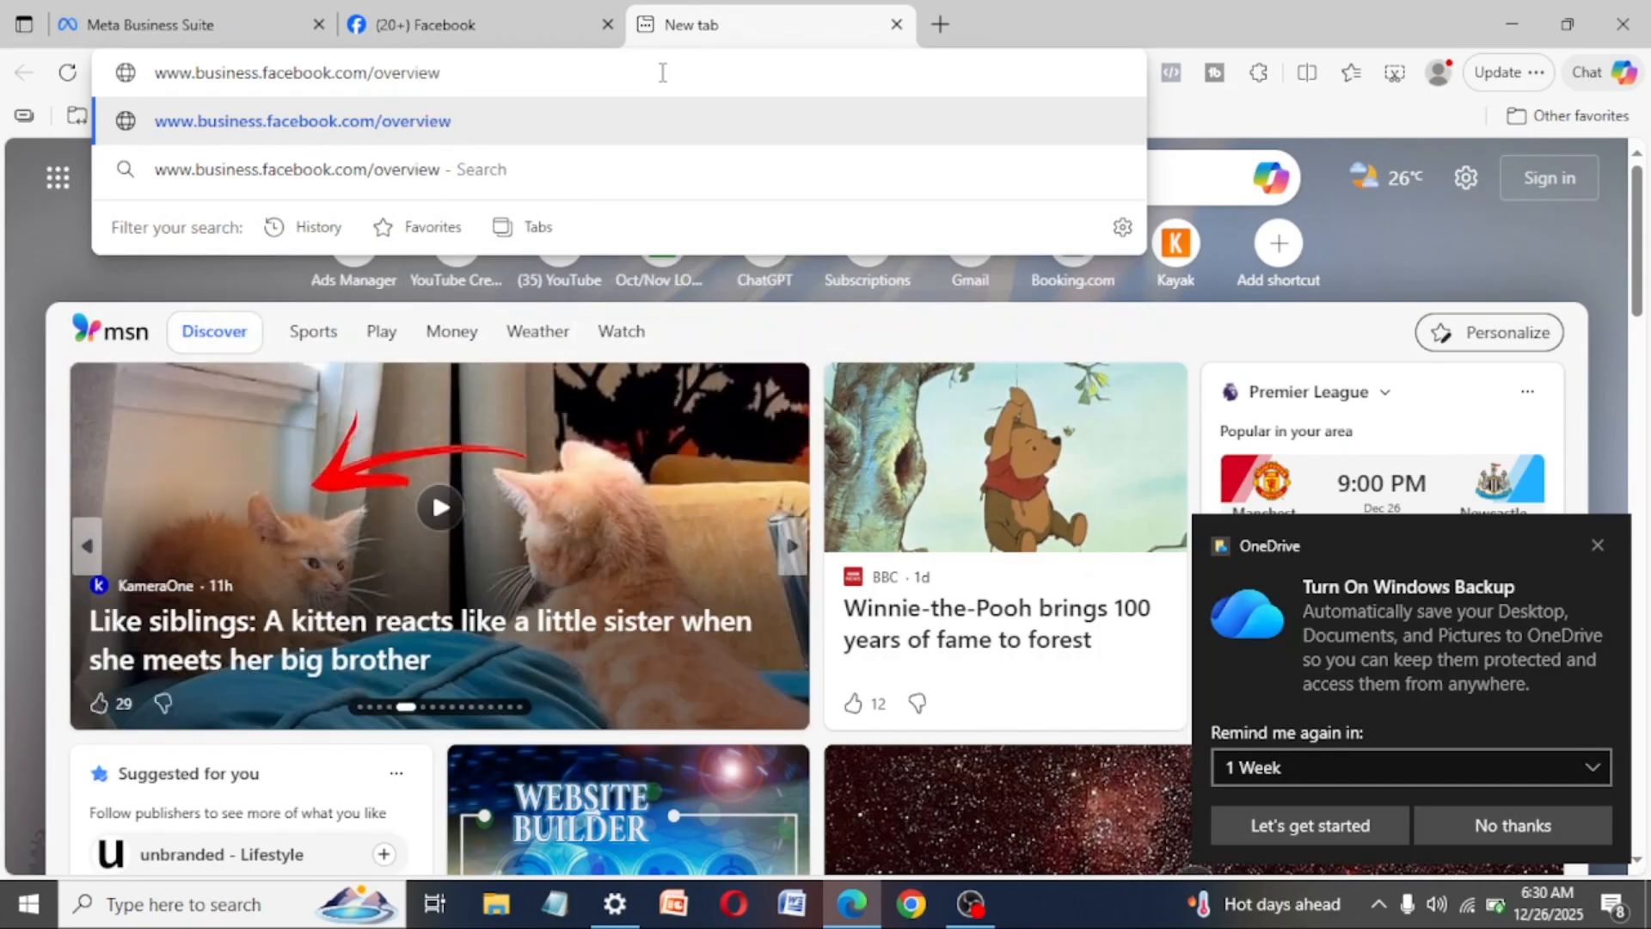
{"action": "key", "text": "Return"}
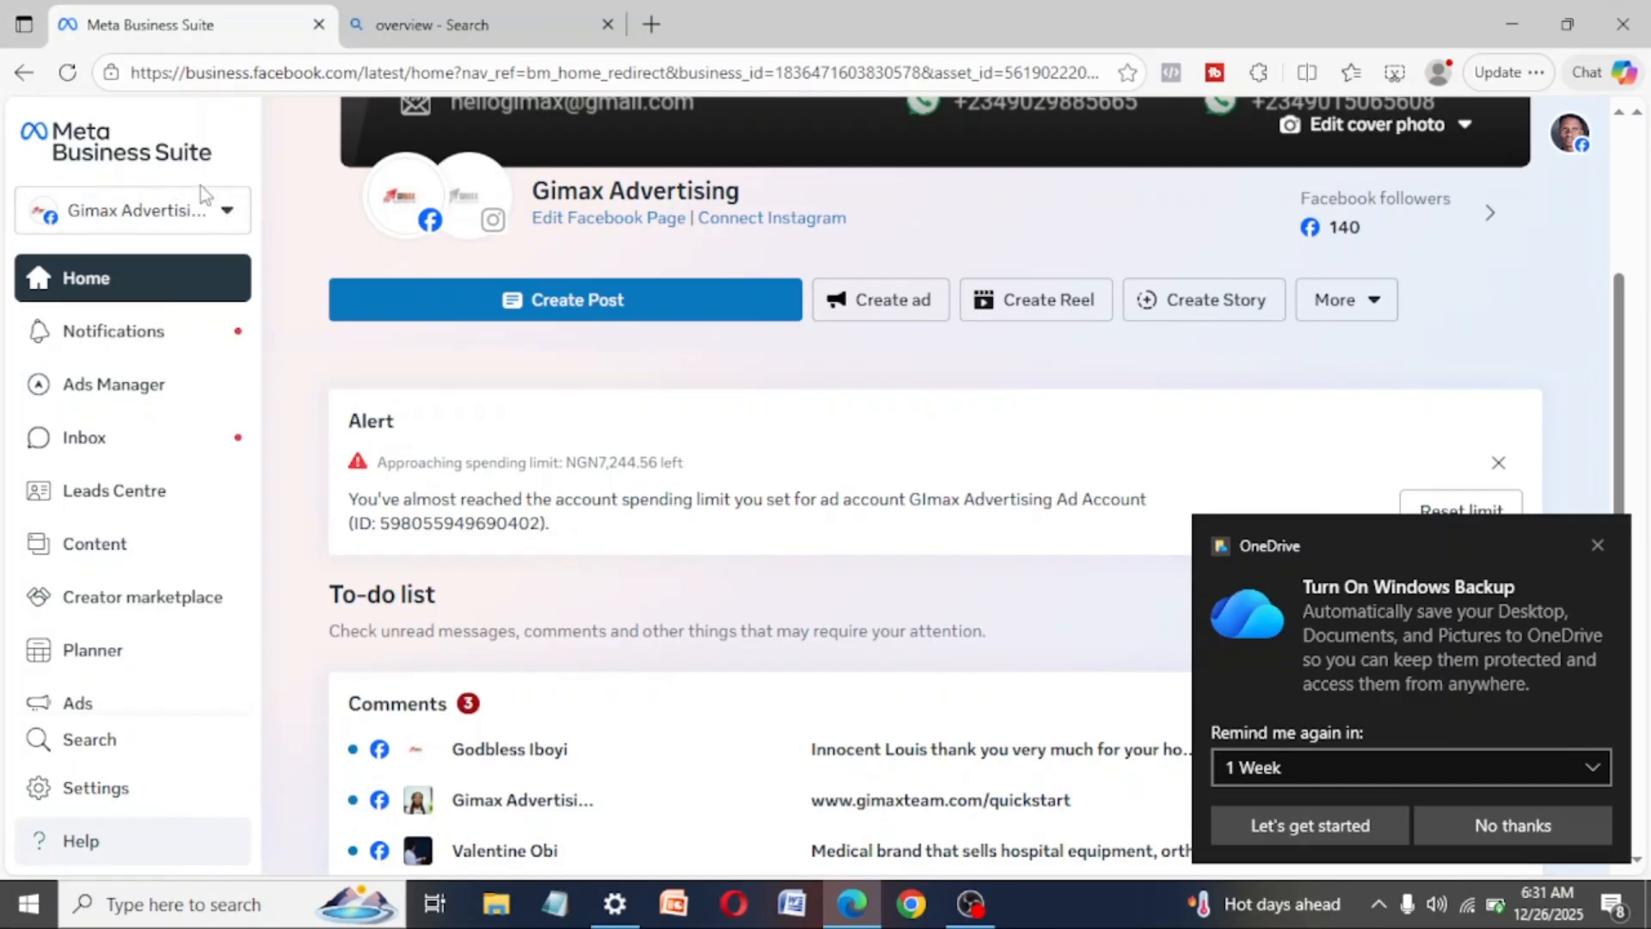
- Review the business portfolio creation form with its portfolio name and contact info fields, and close it without creating a portfolio
{"action": "left_click", "coordinate": [228, 217]}
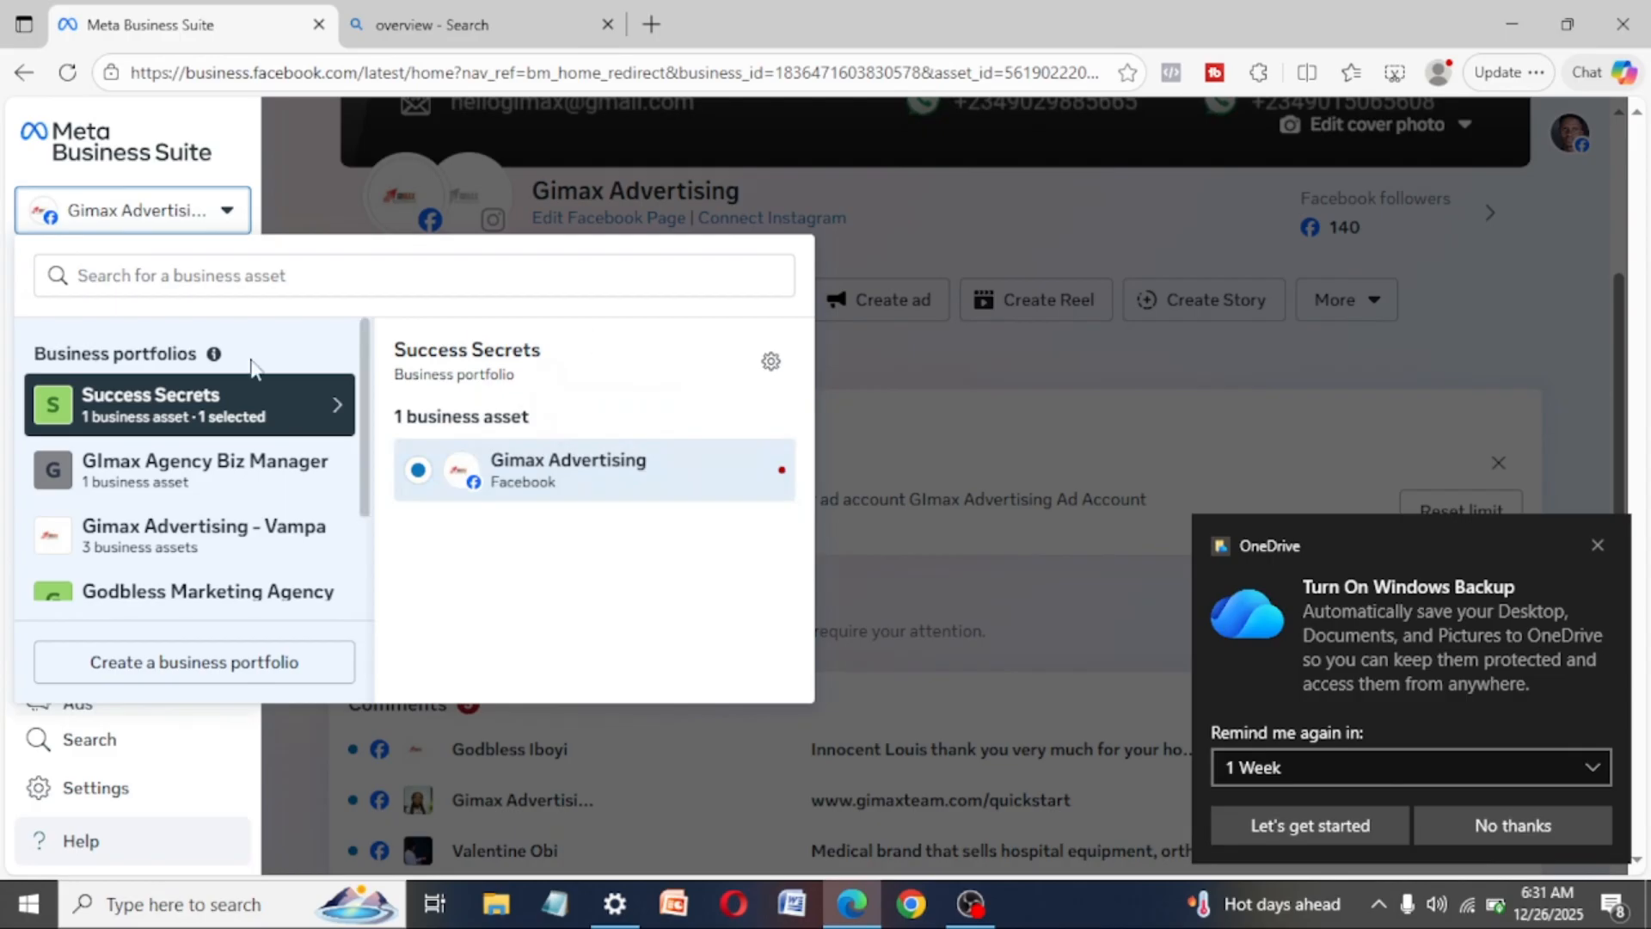
{"action": "left_click", "coordinate": [222, 213]}
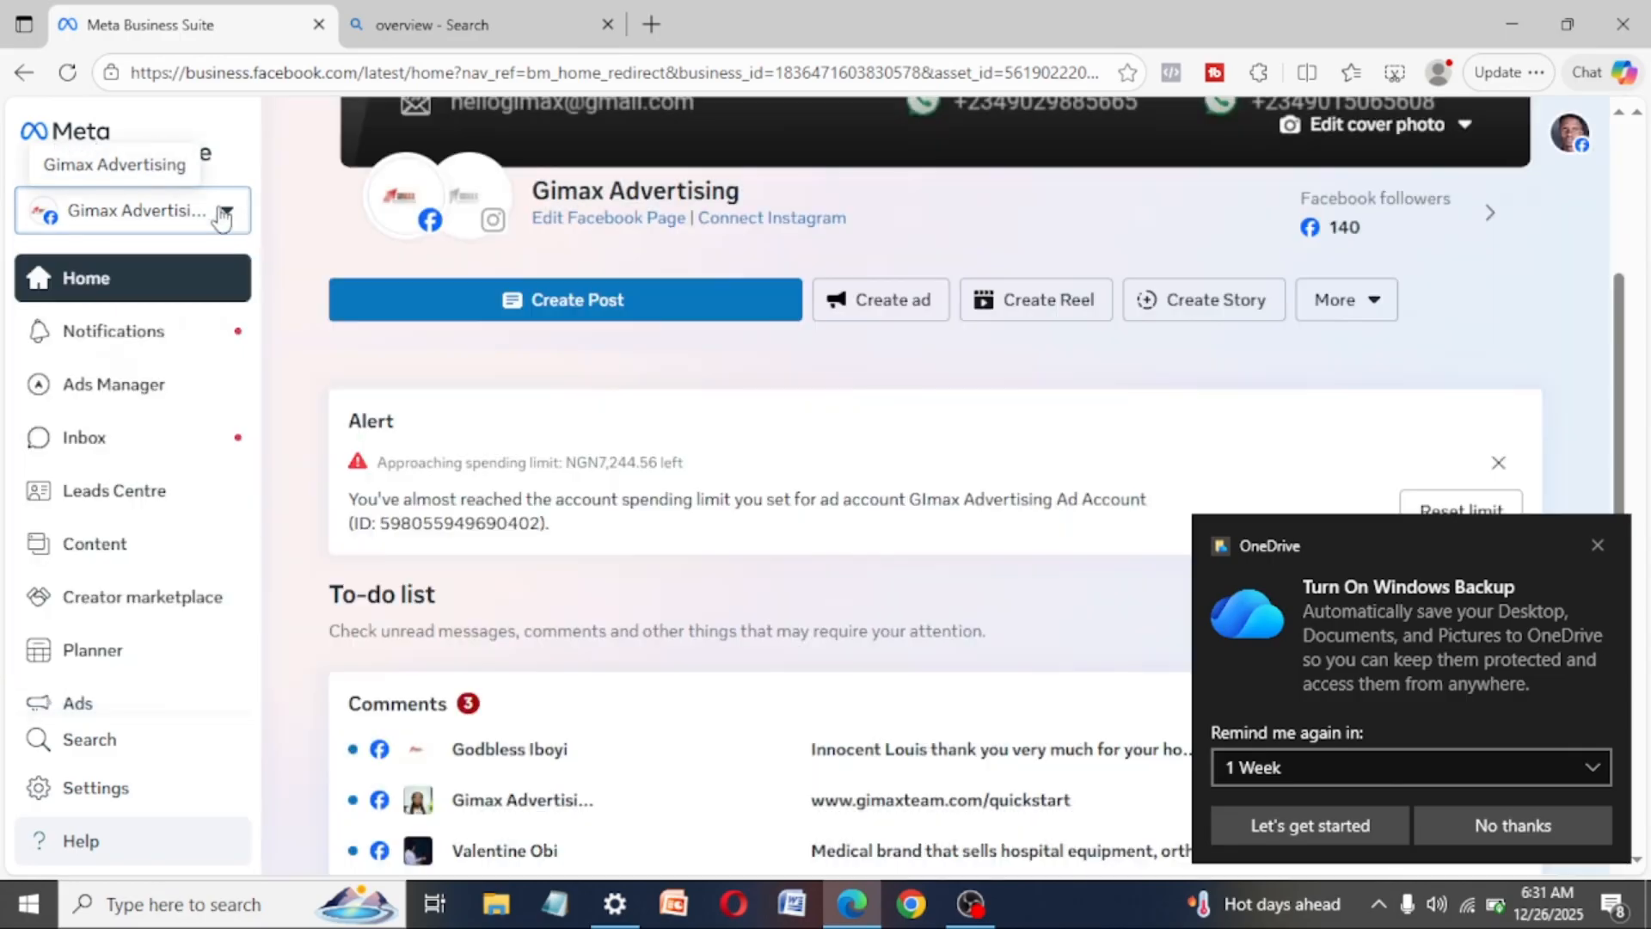
{"action": "left_click", "coordinate": [223, 215]}
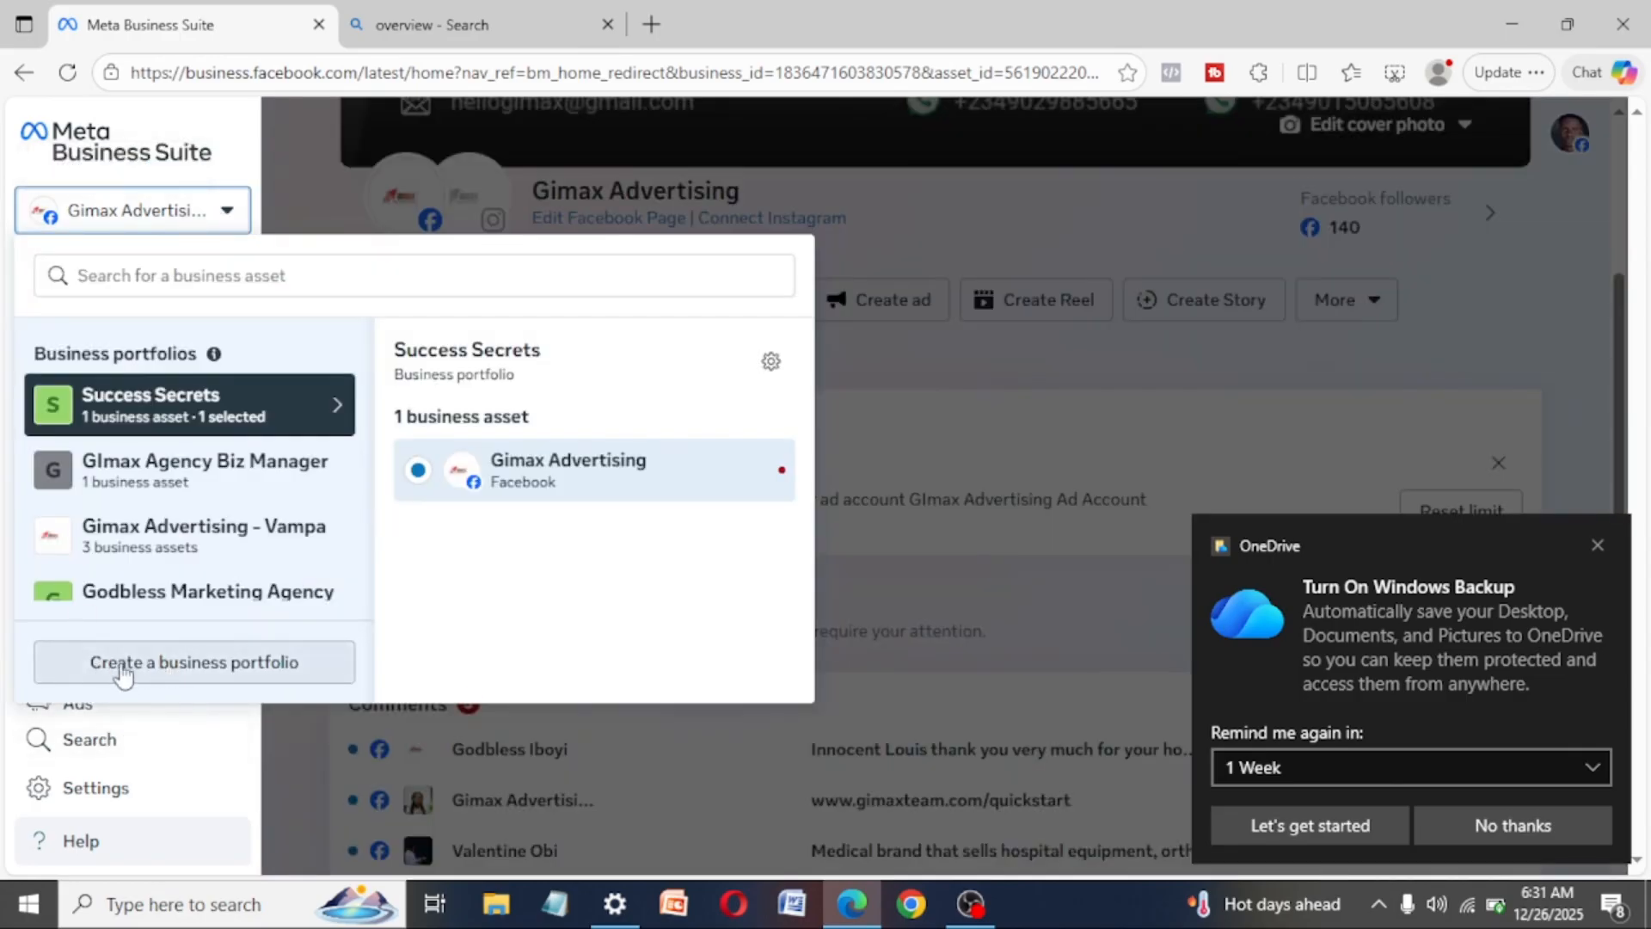
{"action": "left_click", "coordinate": [177, 664]}
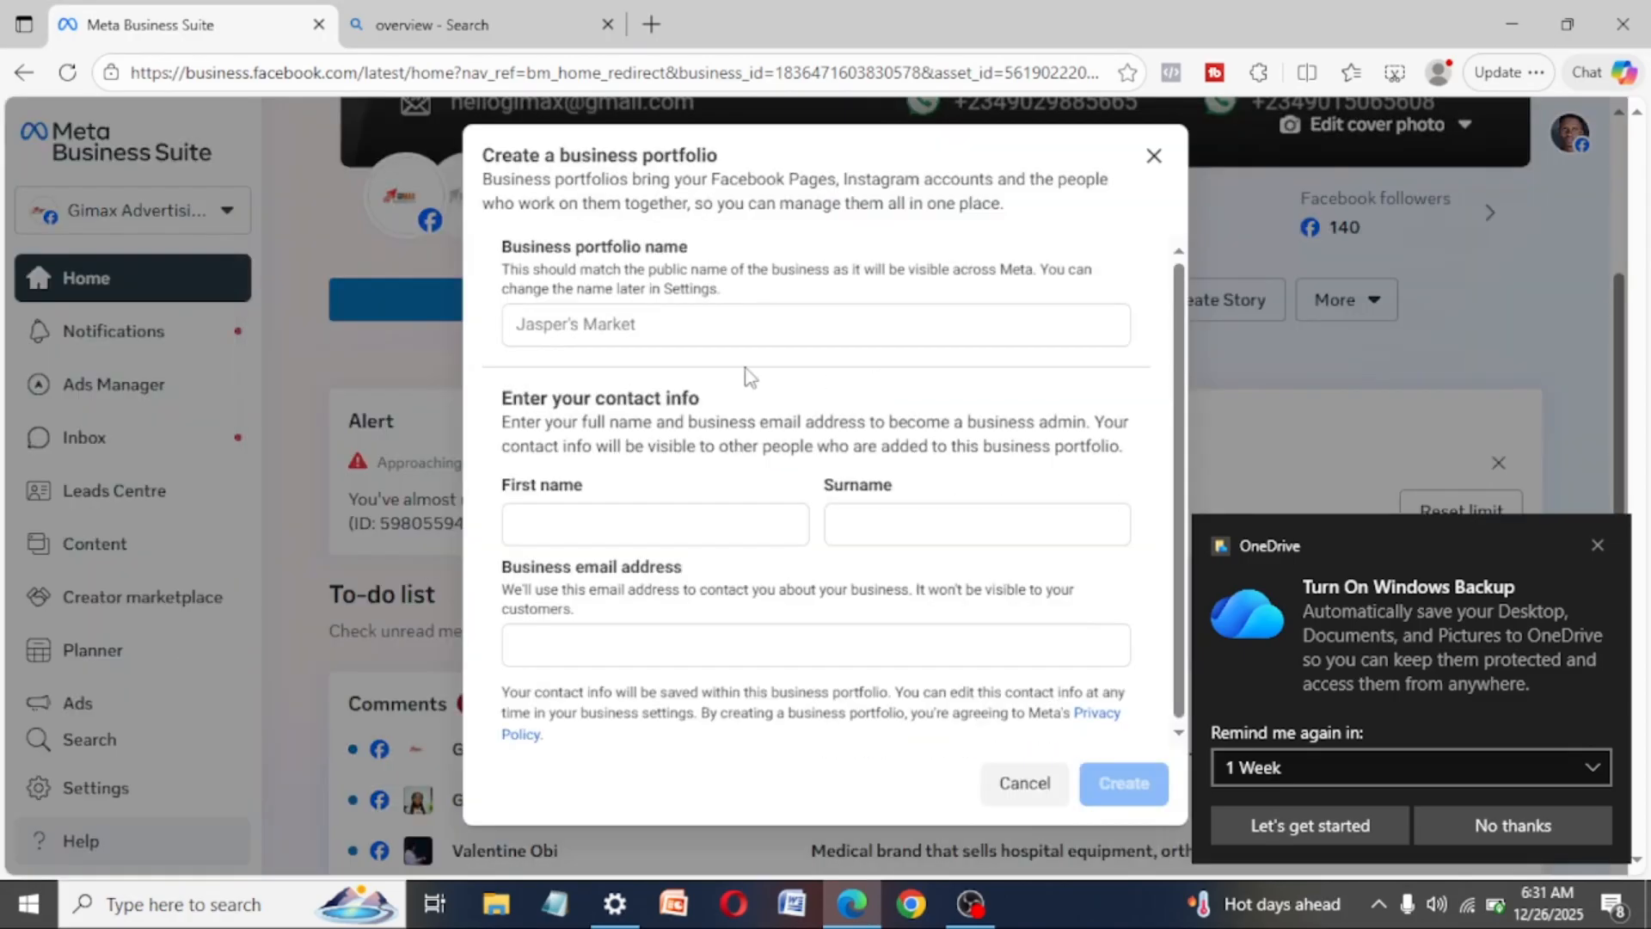
{"action": "left_click", "coordinate": [574, 548]}
{"action": "left_click", "coordinate": [596, 531]}
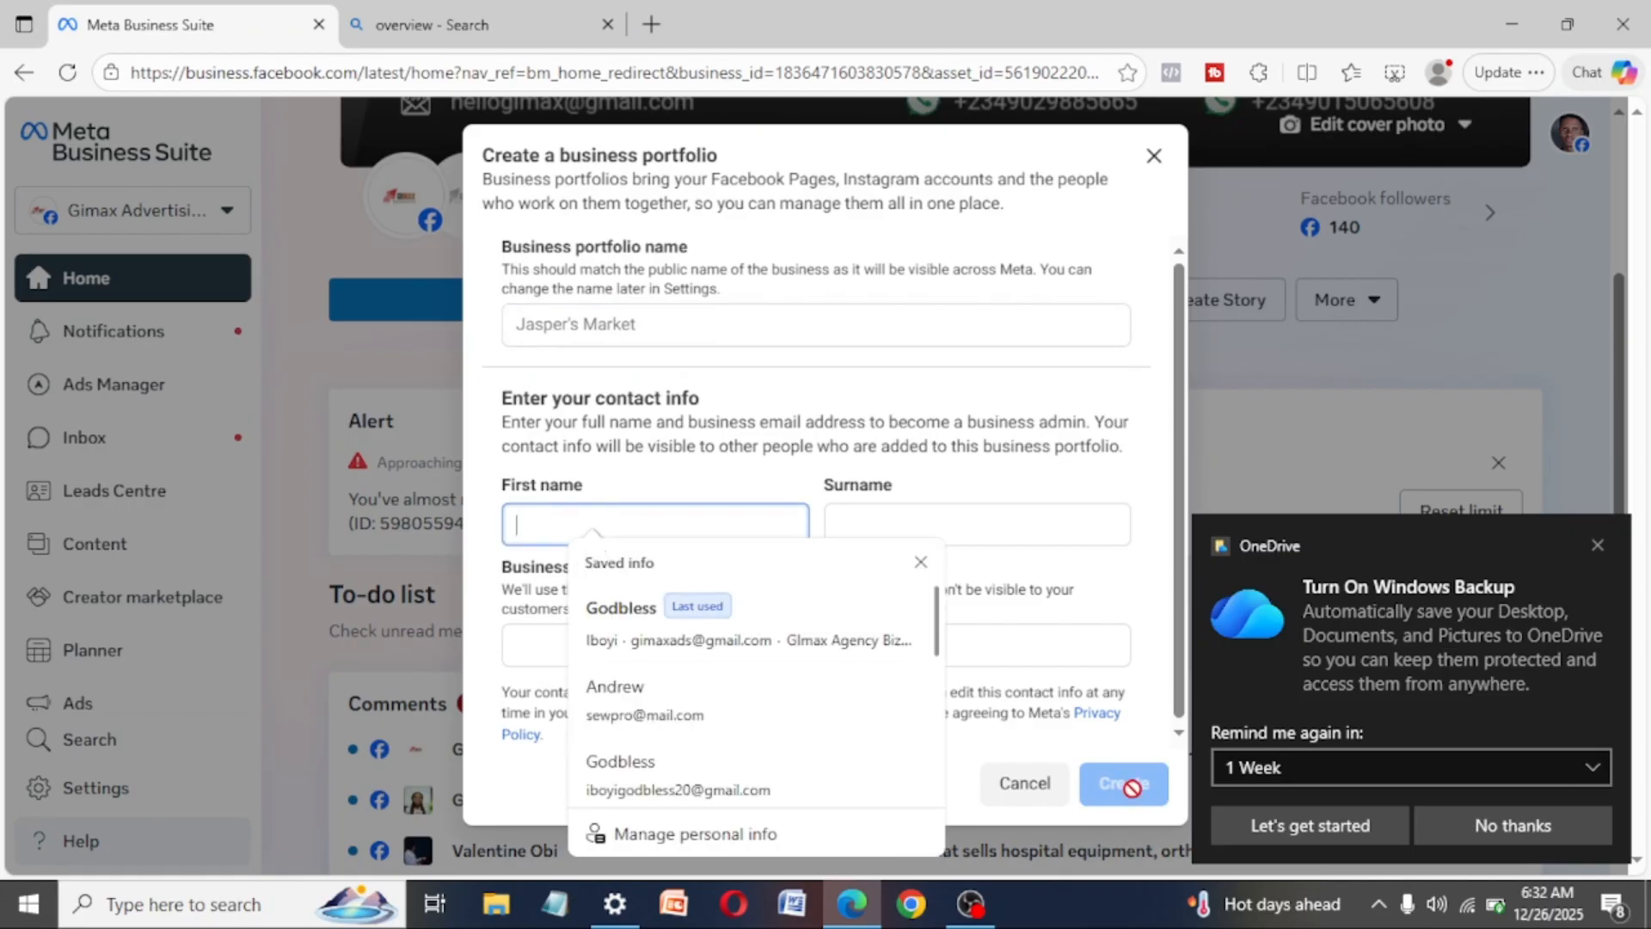
{"action": "left_click", "coordinate": [1030, 327]}
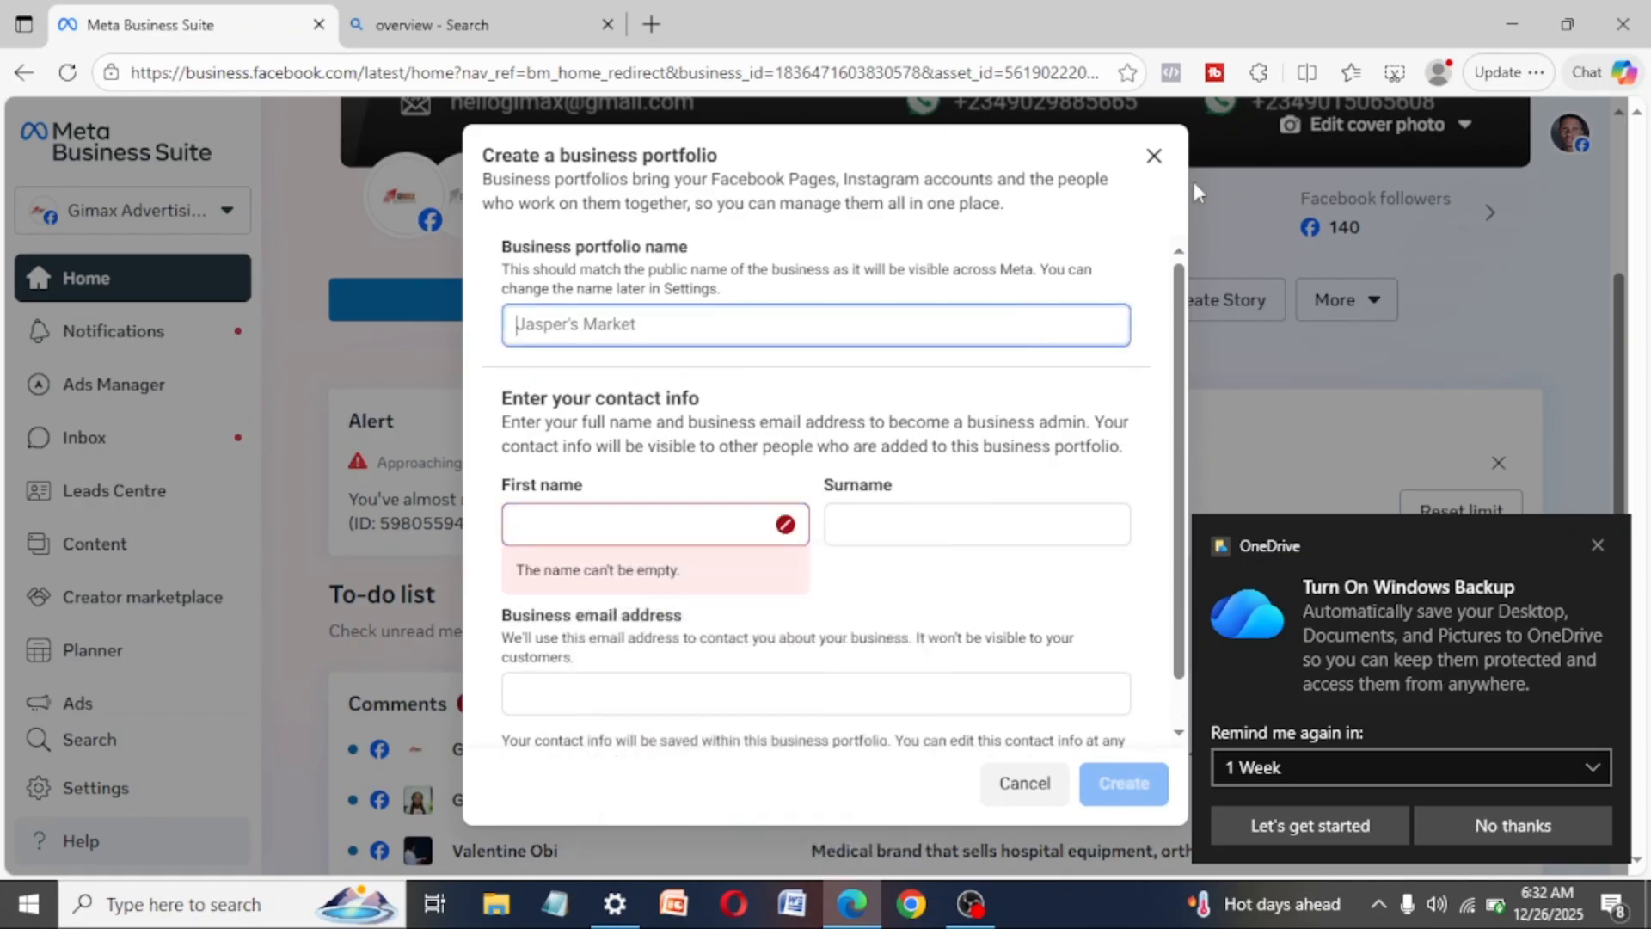
{"action": "left_click", "coordinate": [1154, 157]}
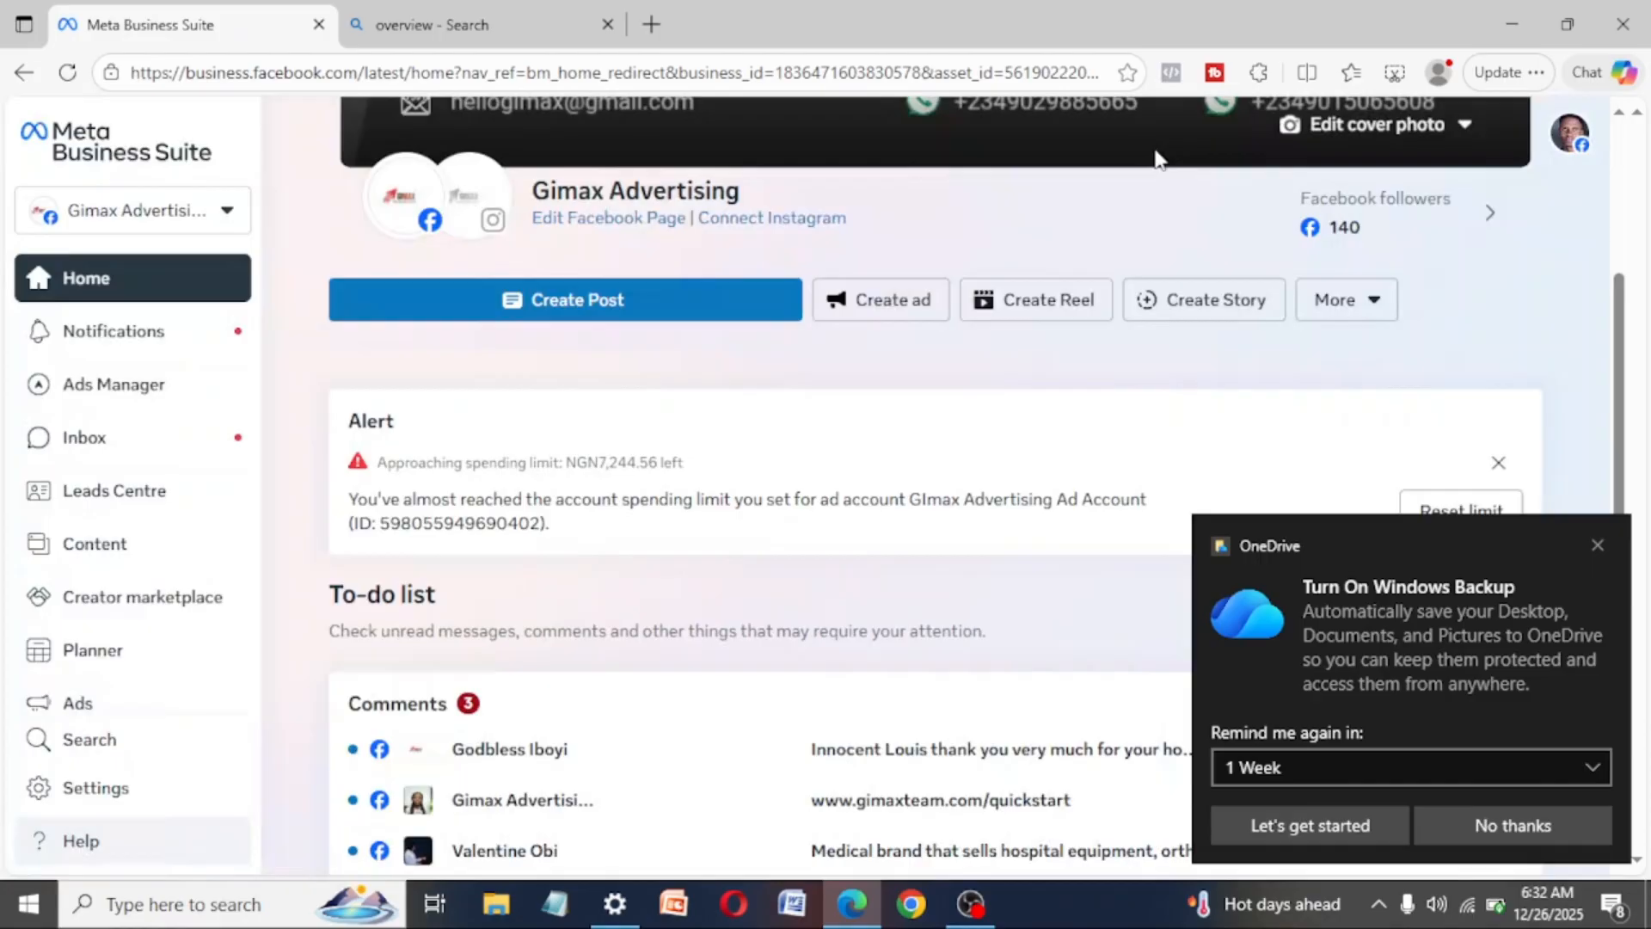
- Open the business settings of the Gimax Advertising - Vampa portfolio
{"action": "left_click", "coordinate": [227, 215]}
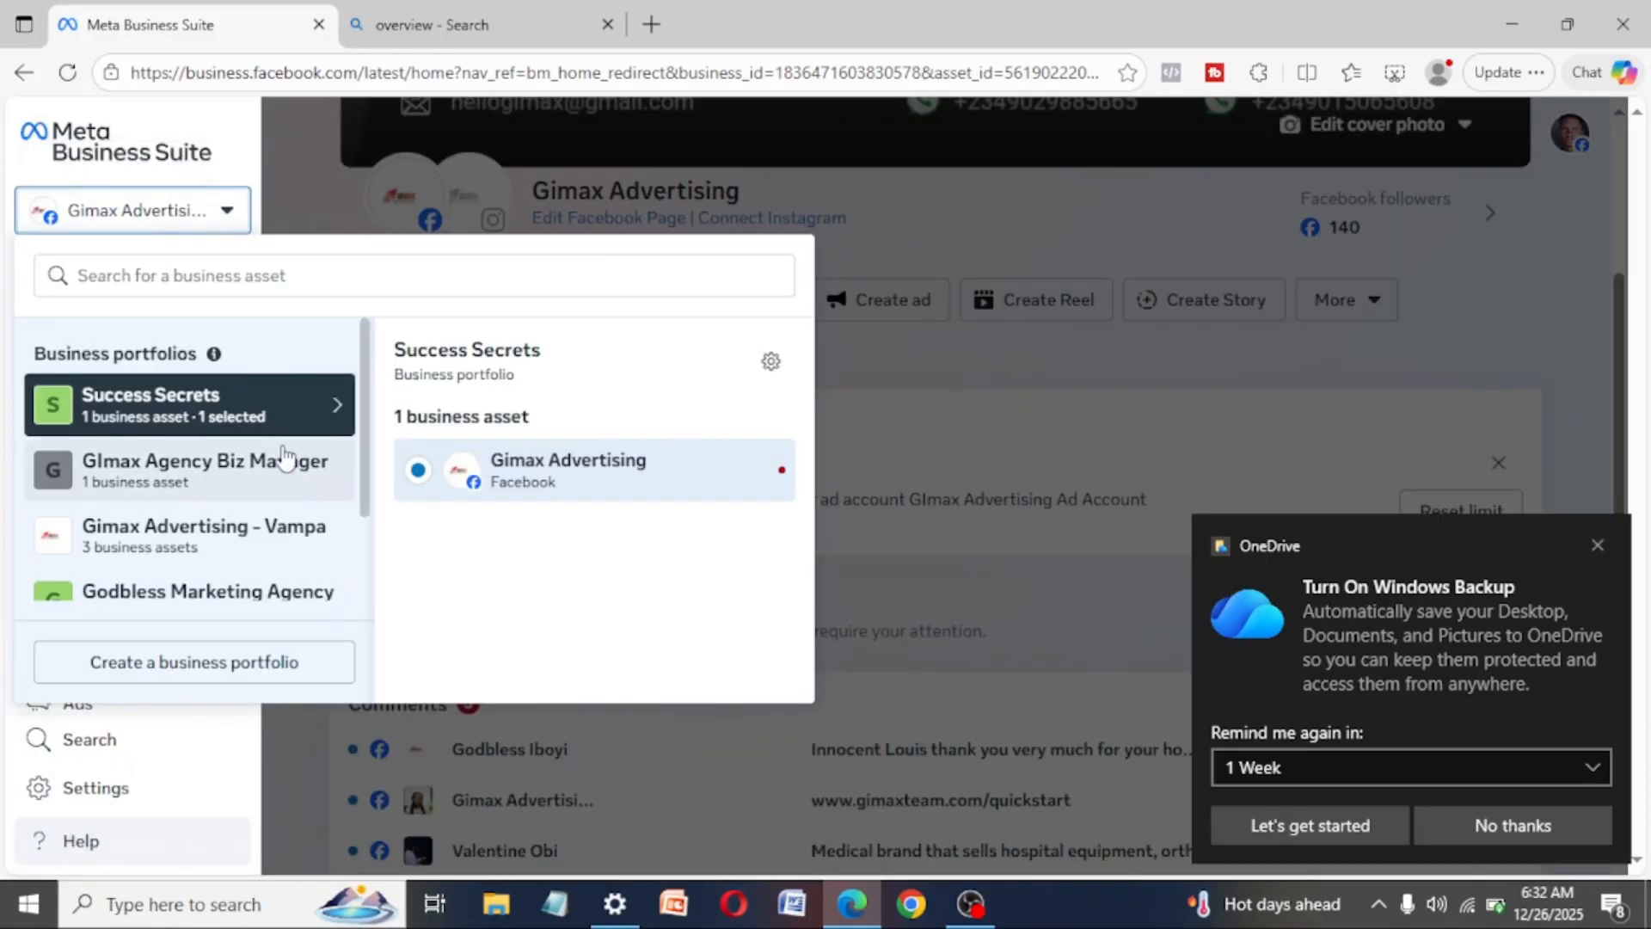
{"action": "left_click", "coordinate": [159, 533]}
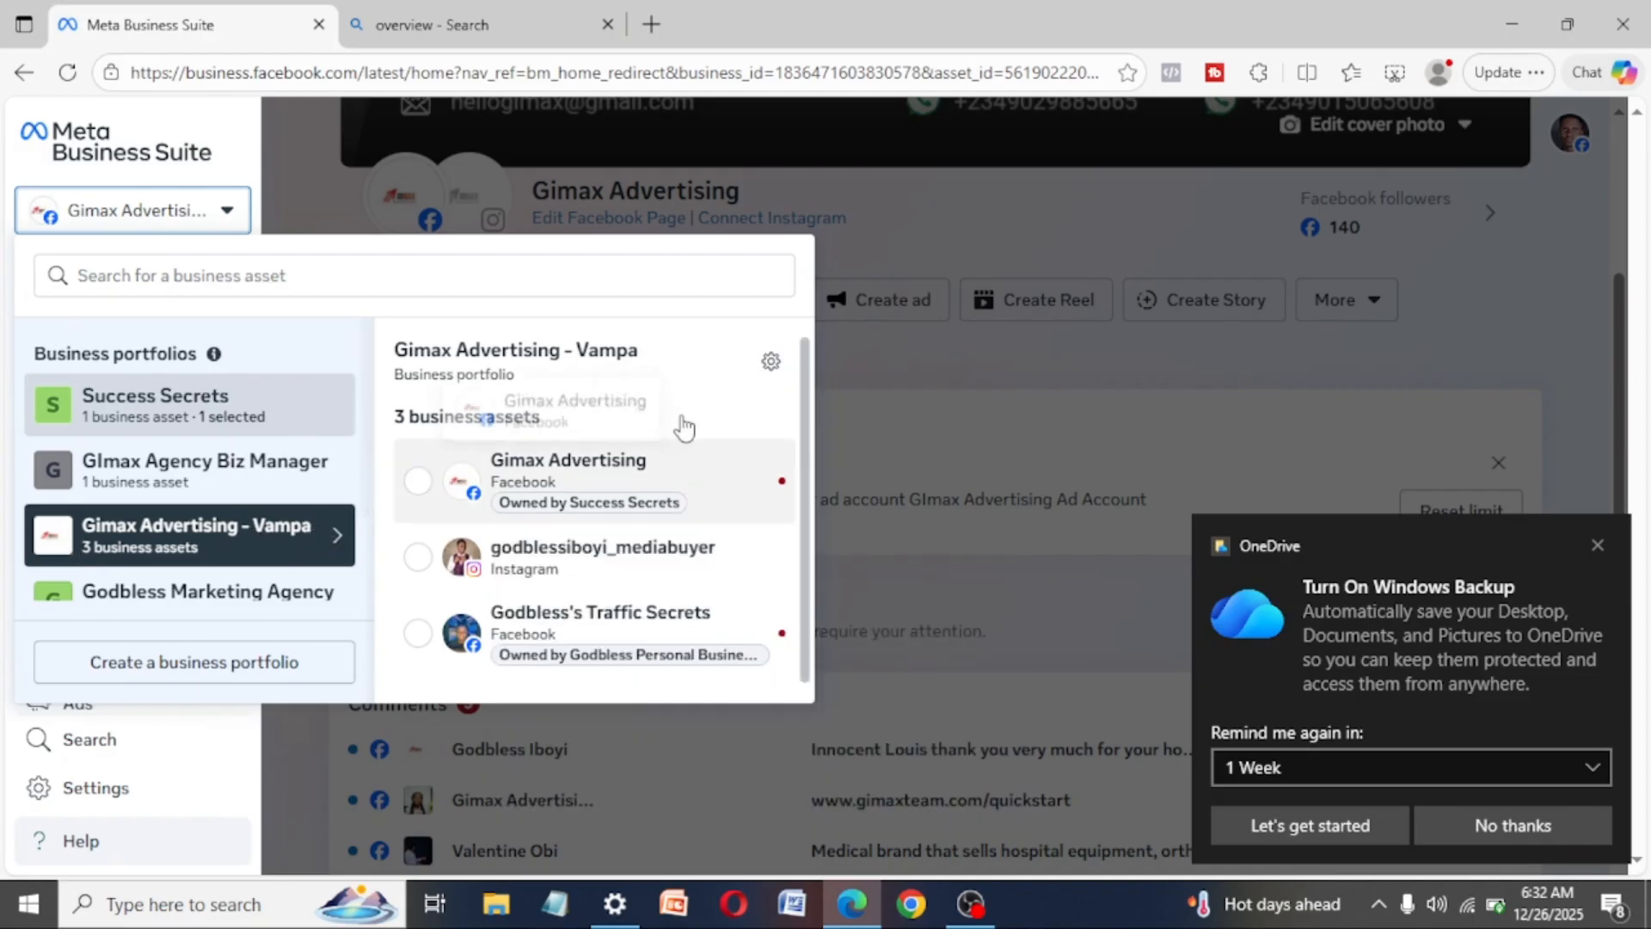
{"action": "left_click", "coordinate": [773, 361]}
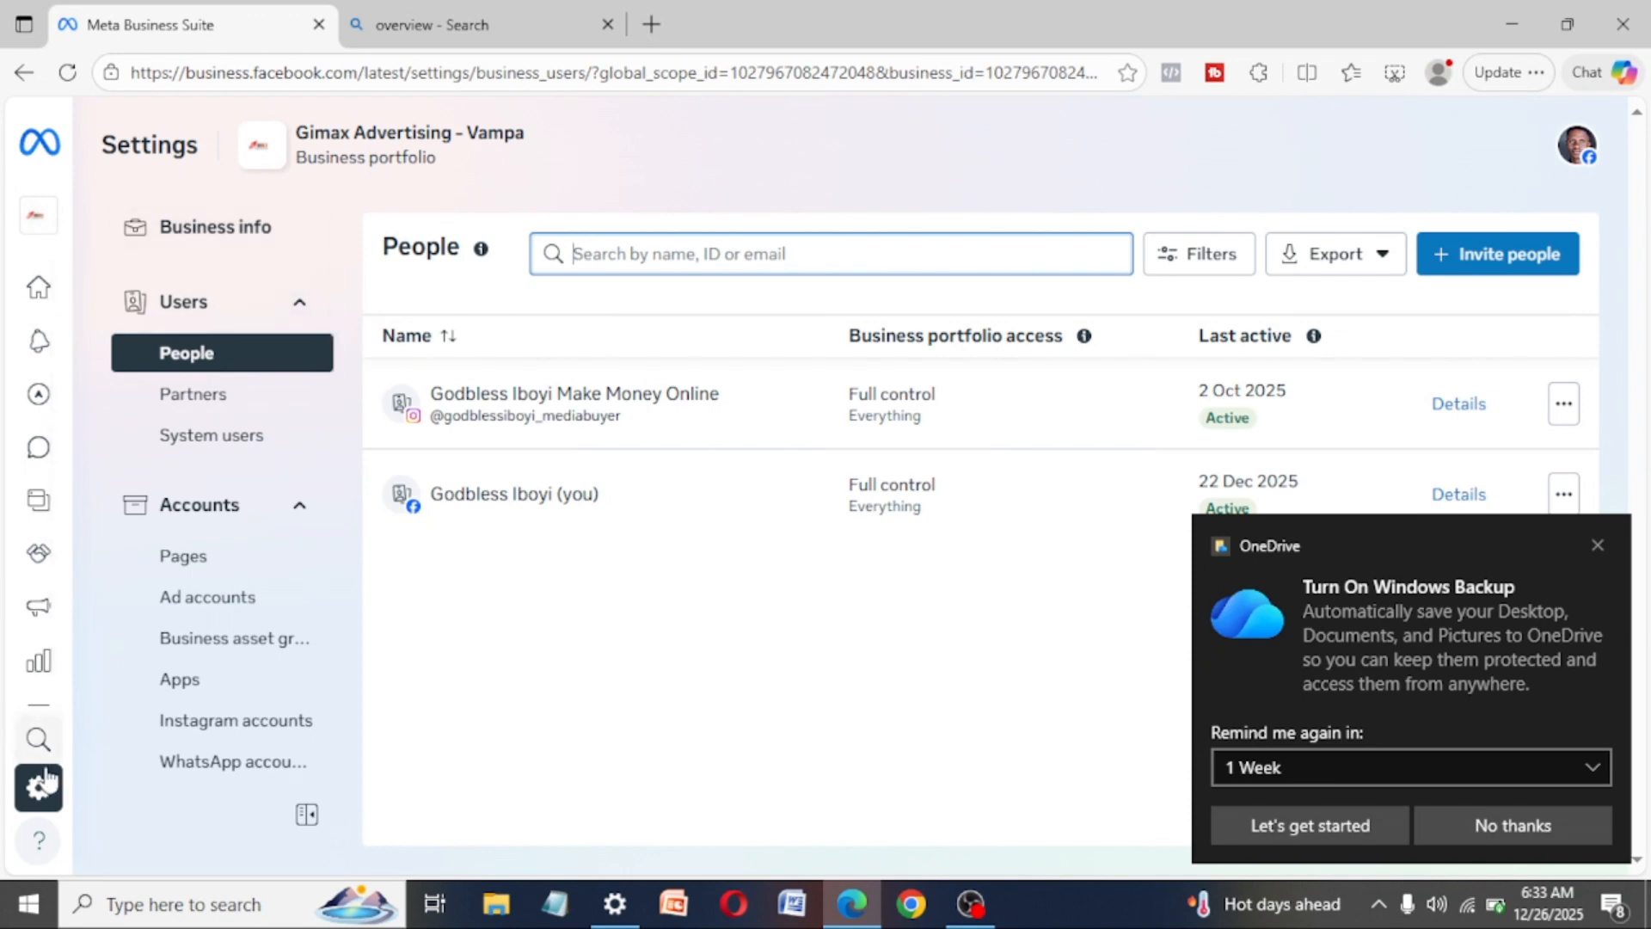
- Check the business portfolio list and its settings shortcut from within the settings page, and close the list
{"action": "mouse_move", "coordinate": [31, 223]}
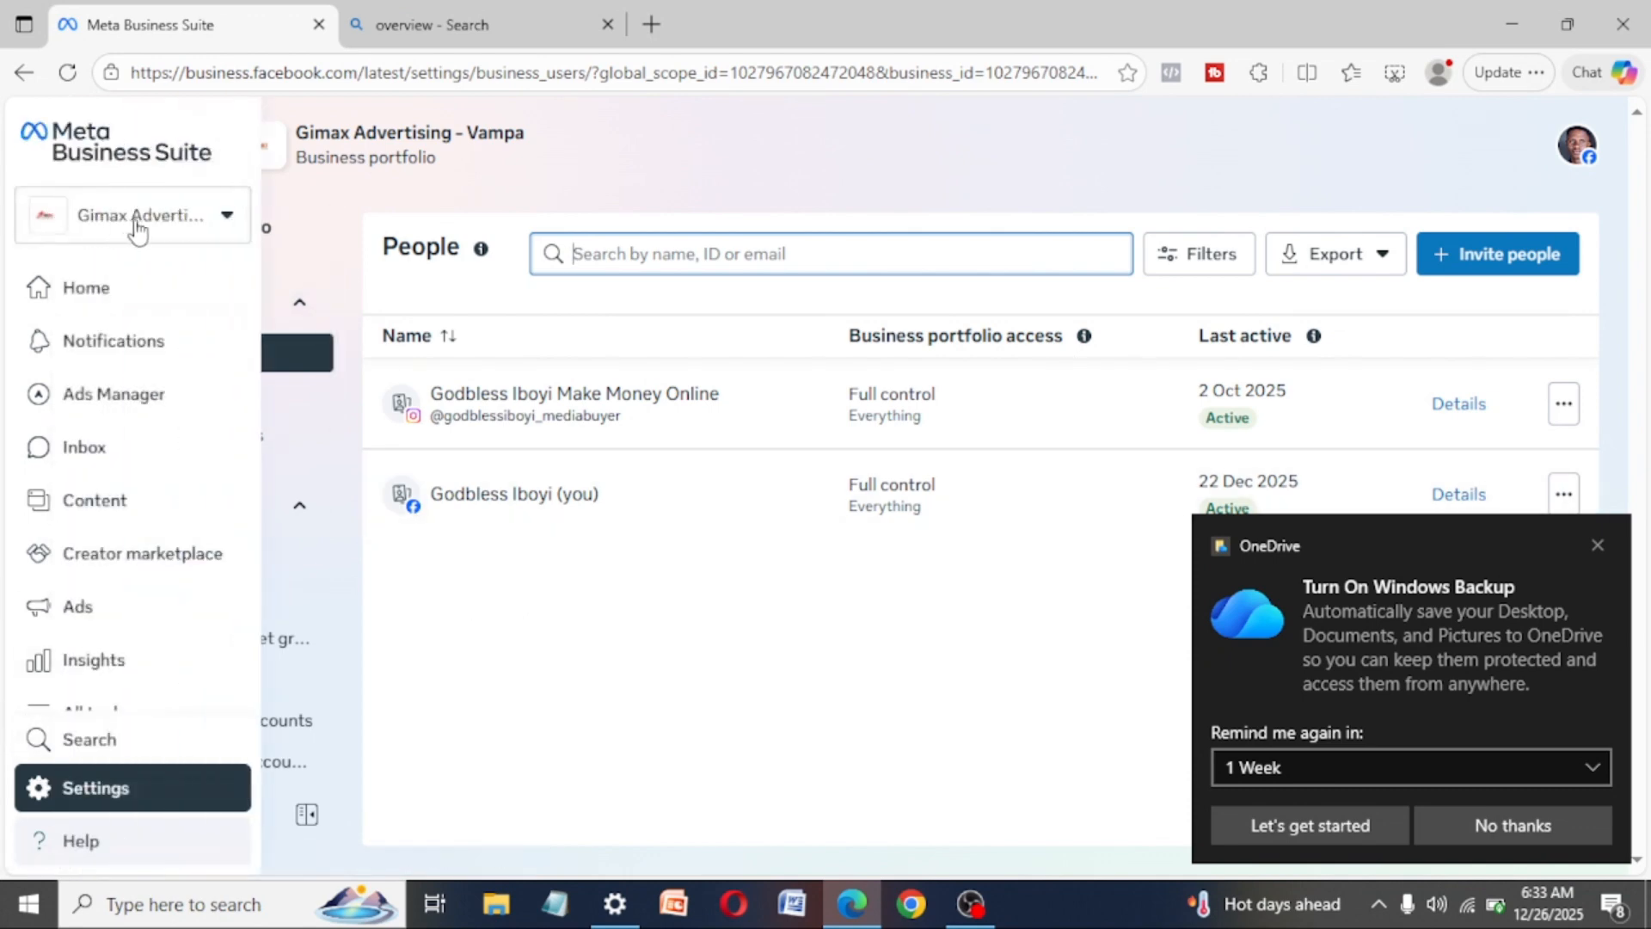
{"action": "left_click", "coordinate": [228, 219]}
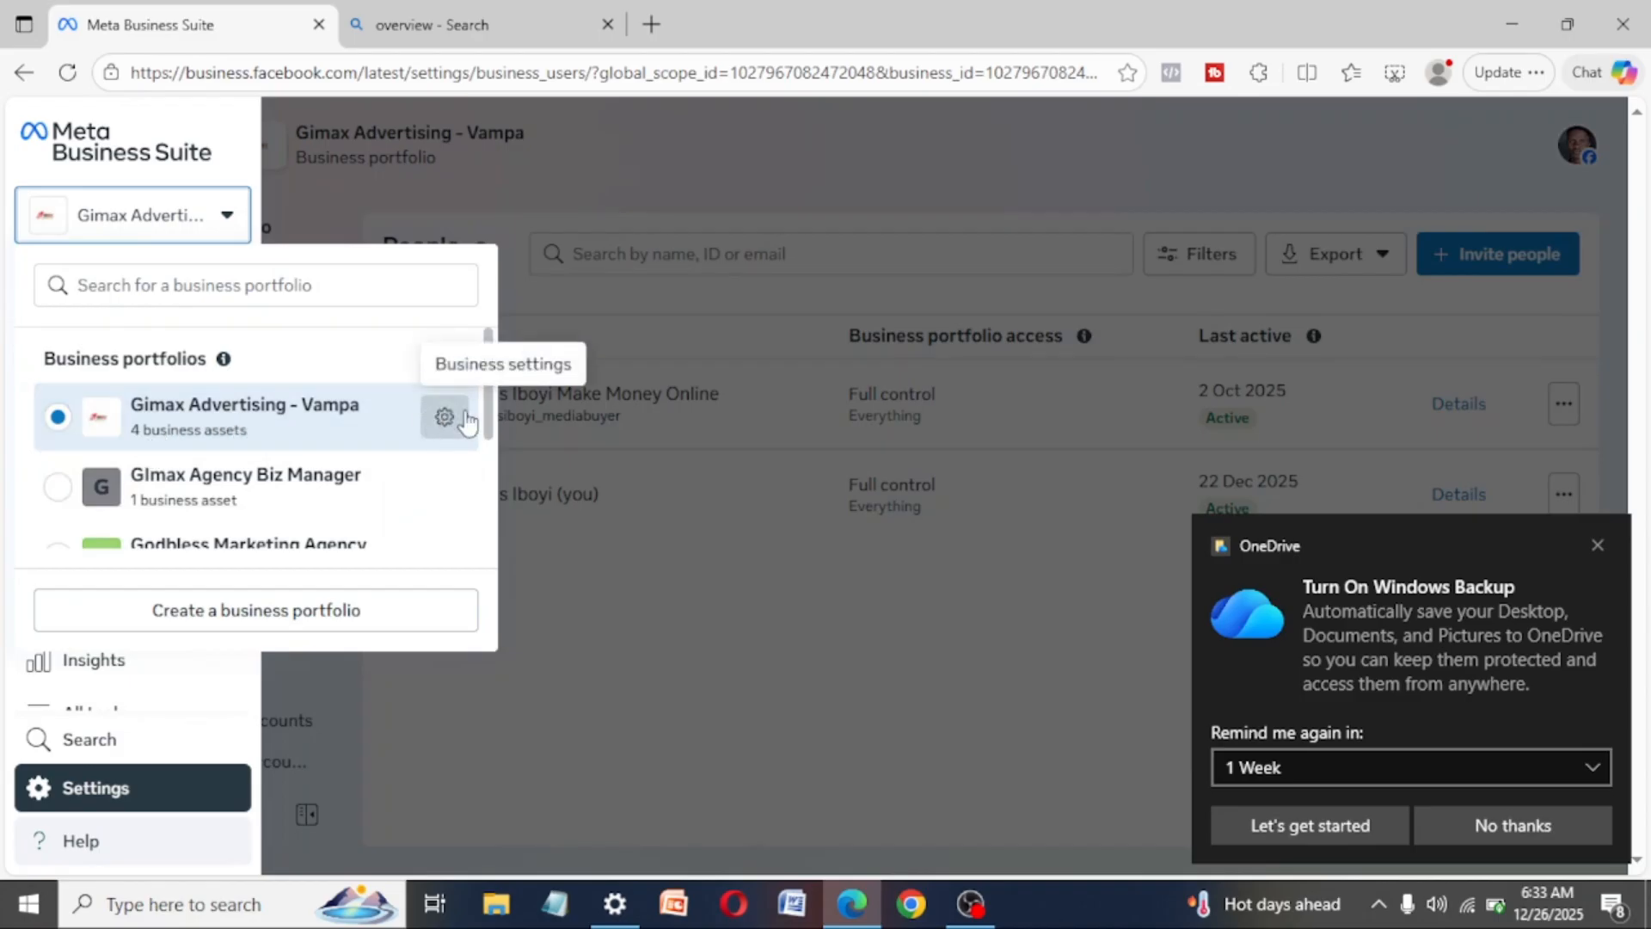
{"action": "left_click", "coordinate": [602, 587]}
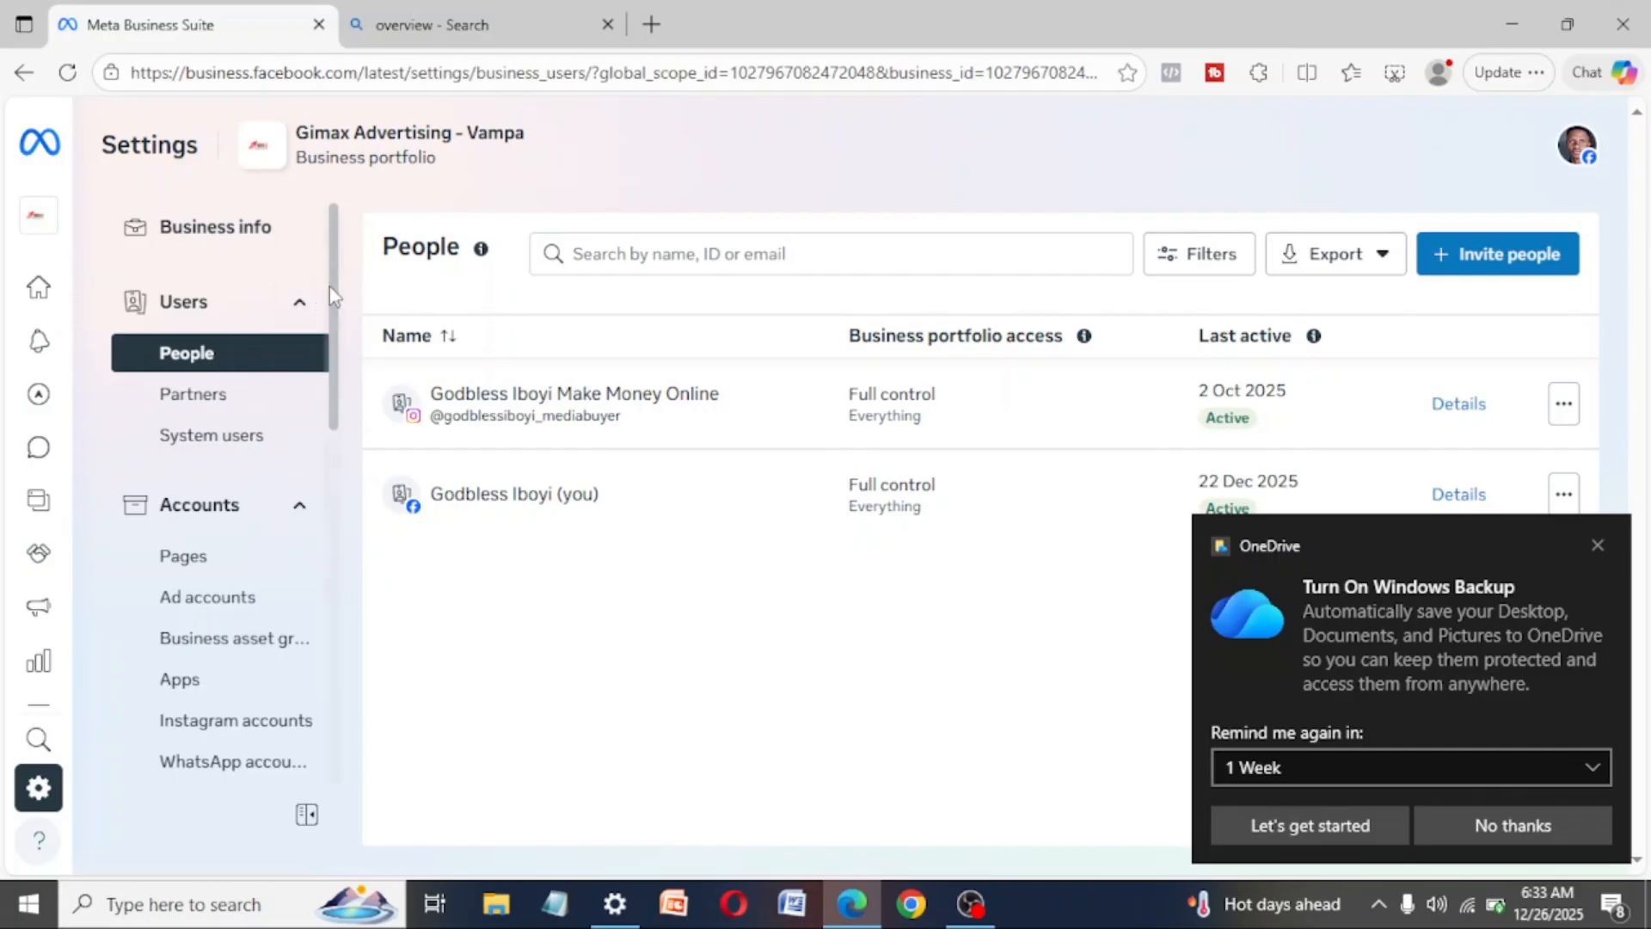
- Open the portfolio's ad accounts settings and start creating a new ad account
{"action": "scroll", "coordinate": [328, 287], "scroll_direction": "down", "scroll_amount": 2}
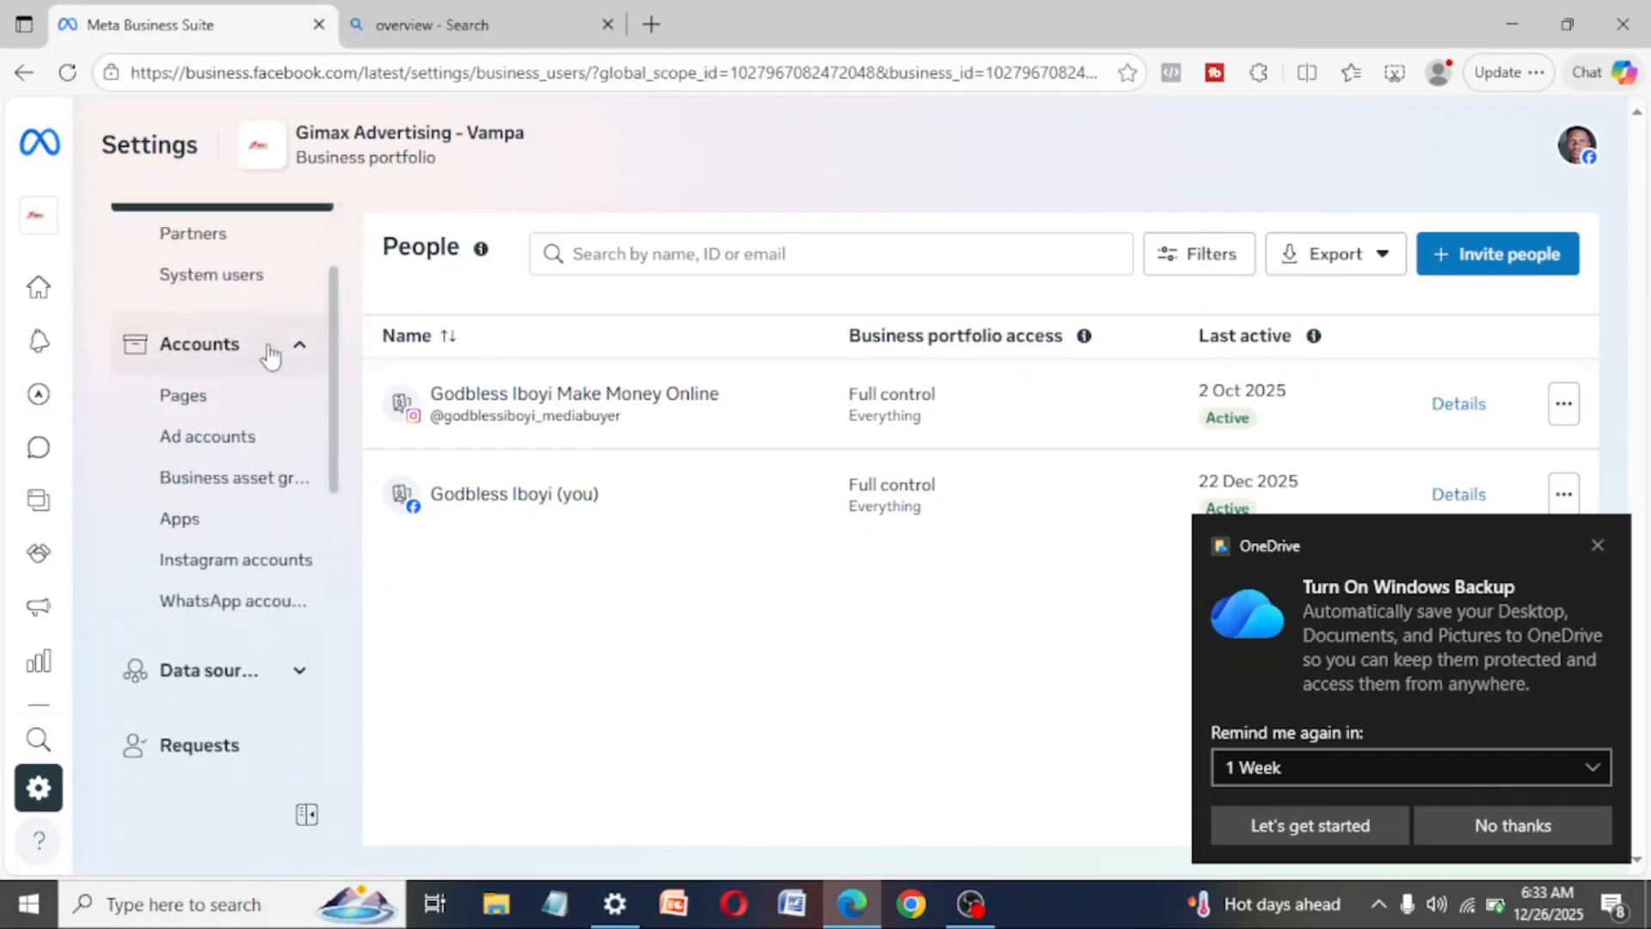
{"action": "left_click", "coordinate": [243, 440]}
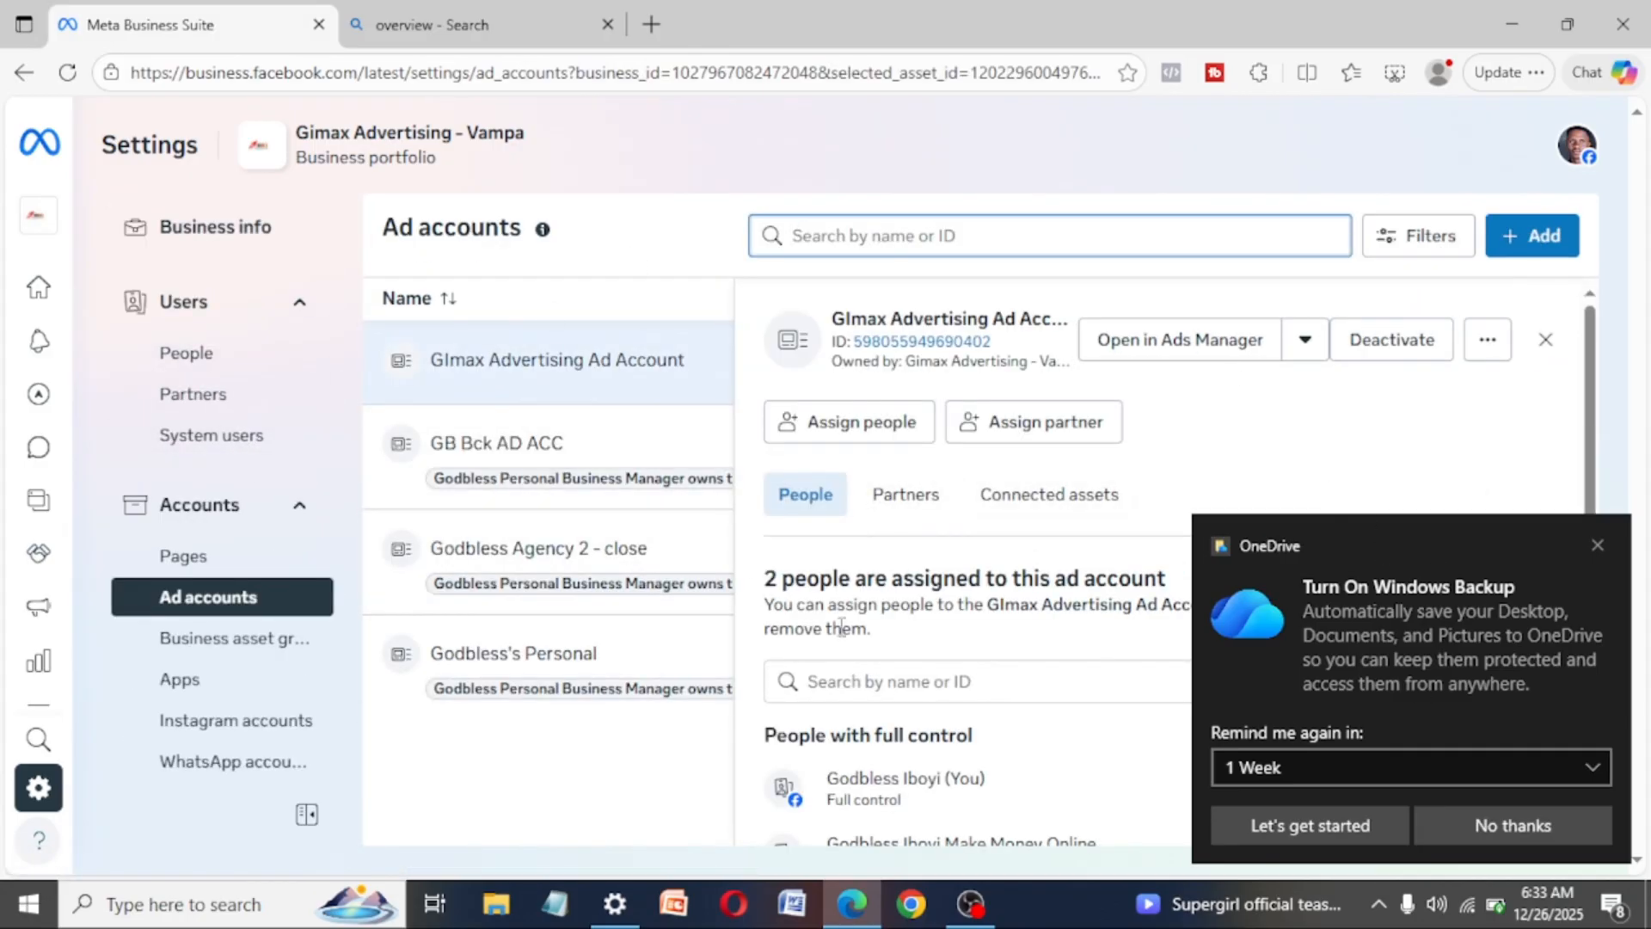
{"action": "left_click", "coordinate": [1542, 235]}
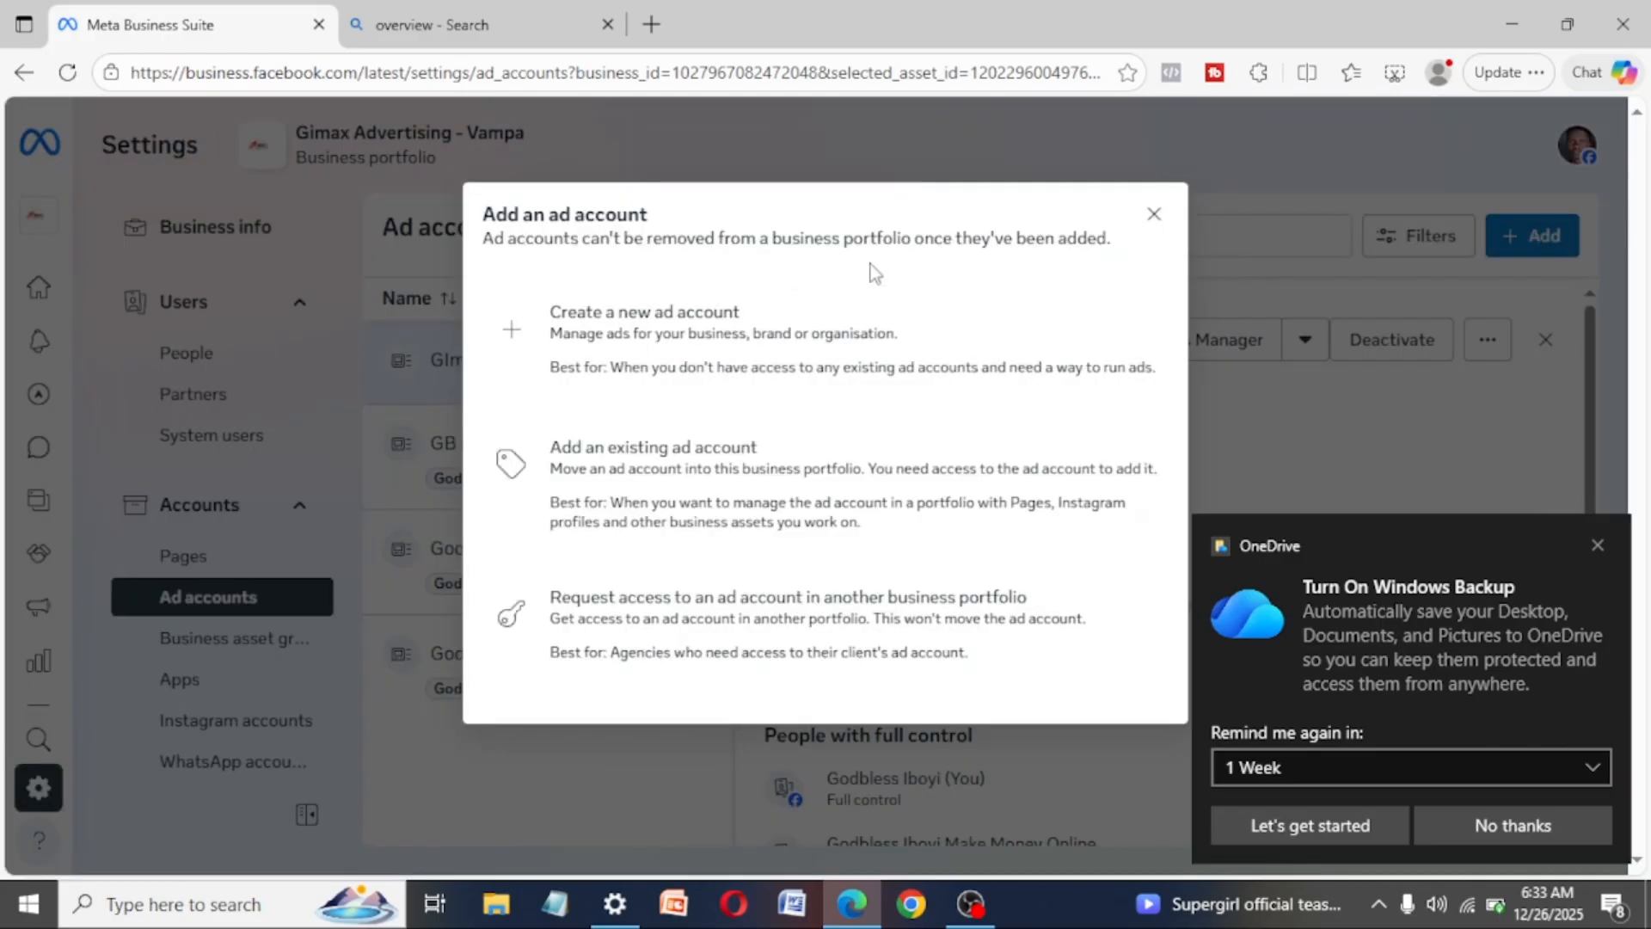
{"action": "left_click", "coordinate": [650, 356]}
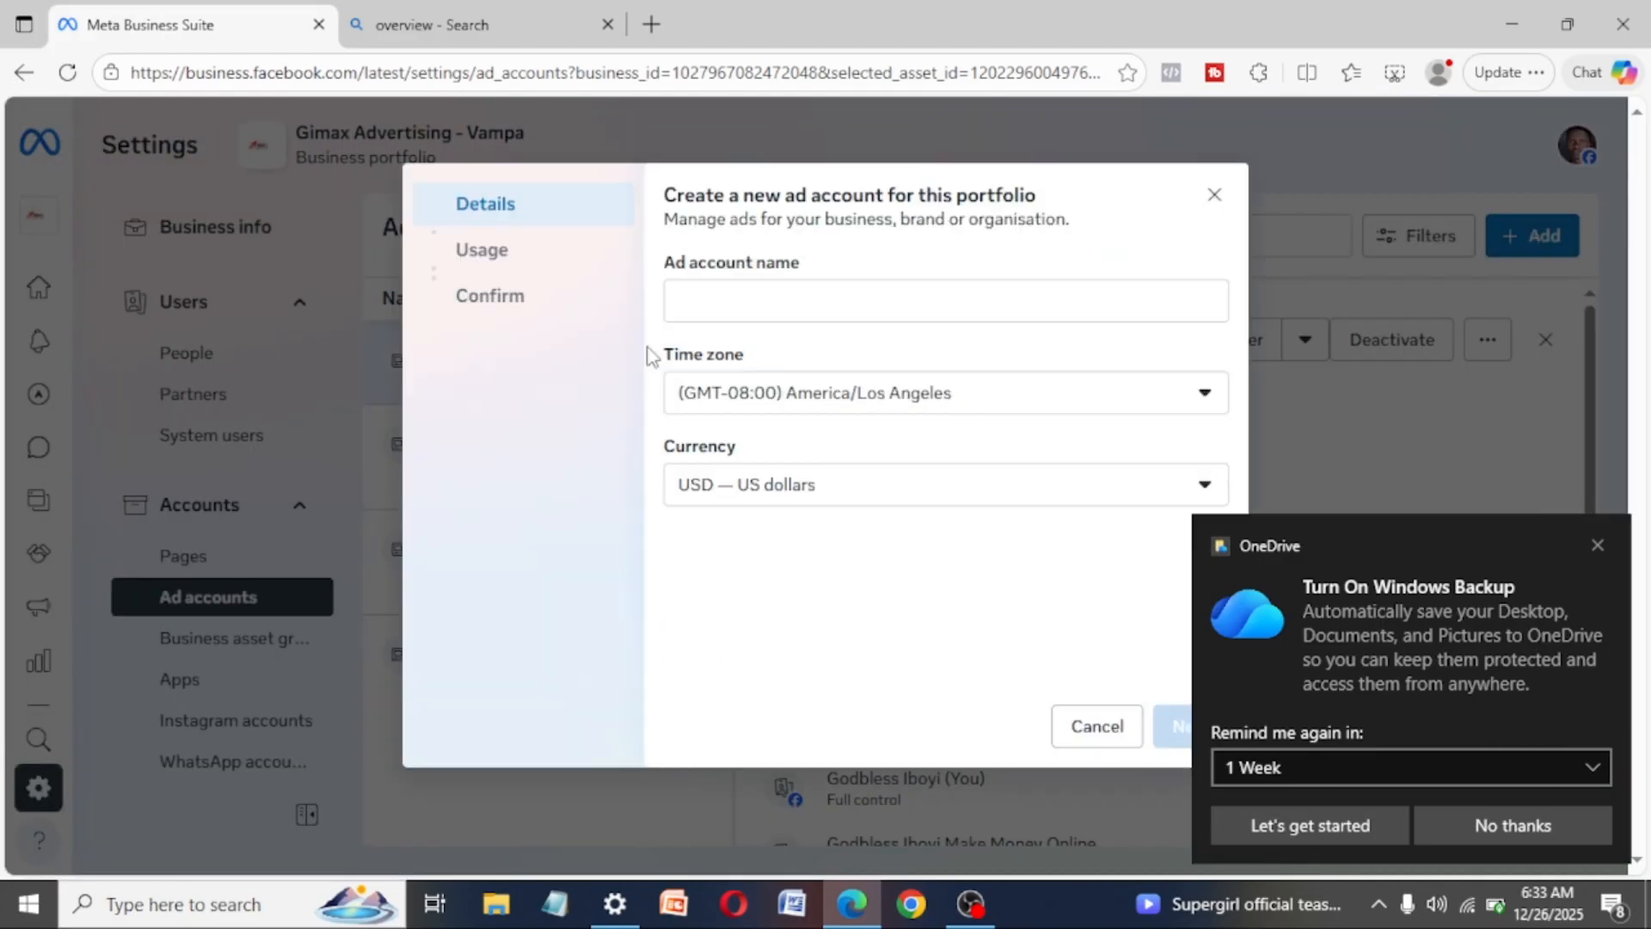
- Enter "tutorial" as the name of the new ad account
{"action": "left_click", "coordinate": [748, 310]}
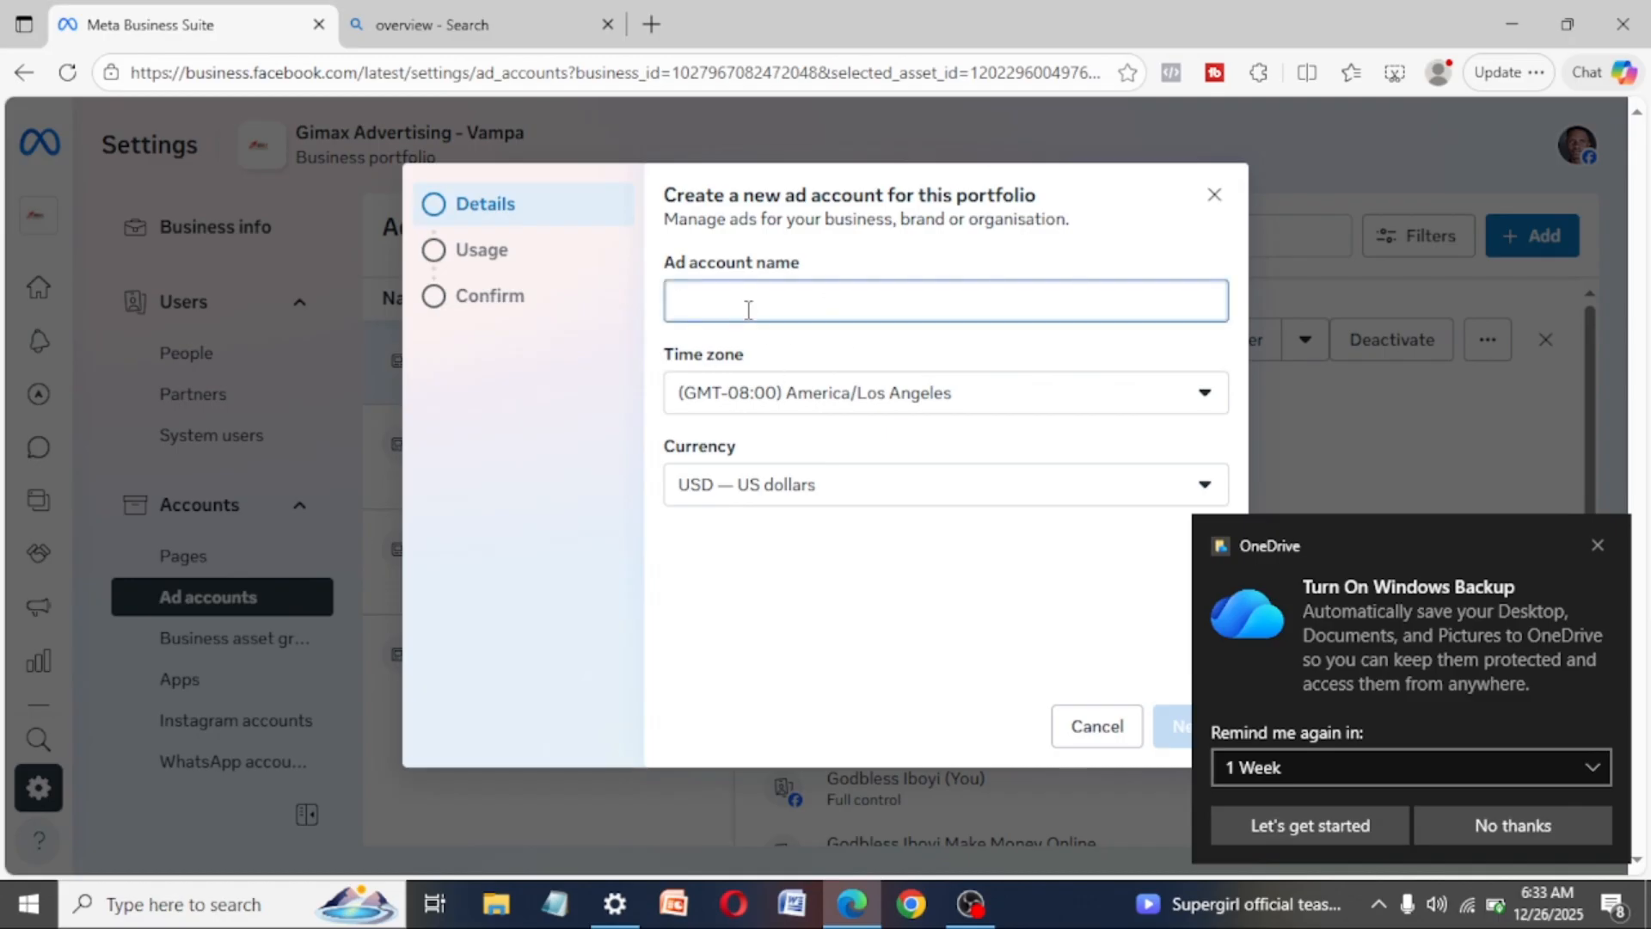
{"action": "type", "text": "na"}
{"action": "key", "text": "BackSpace"}
{"action": "key", "text": "BackSpace"}
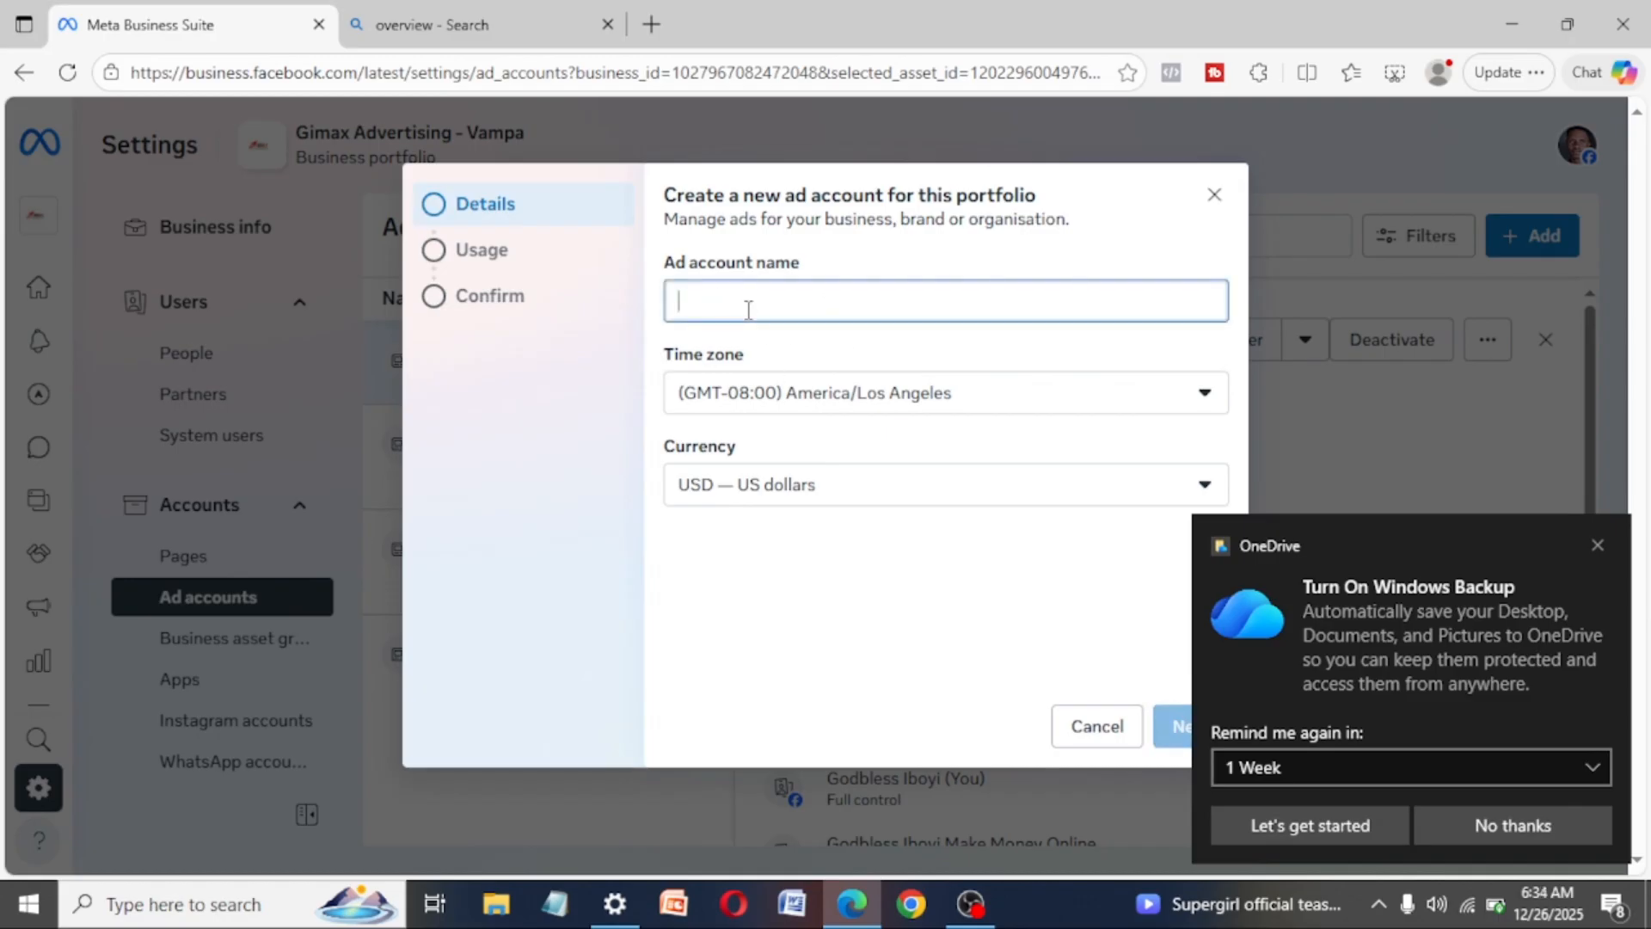
{"action": "type", "text": "tutorial"}
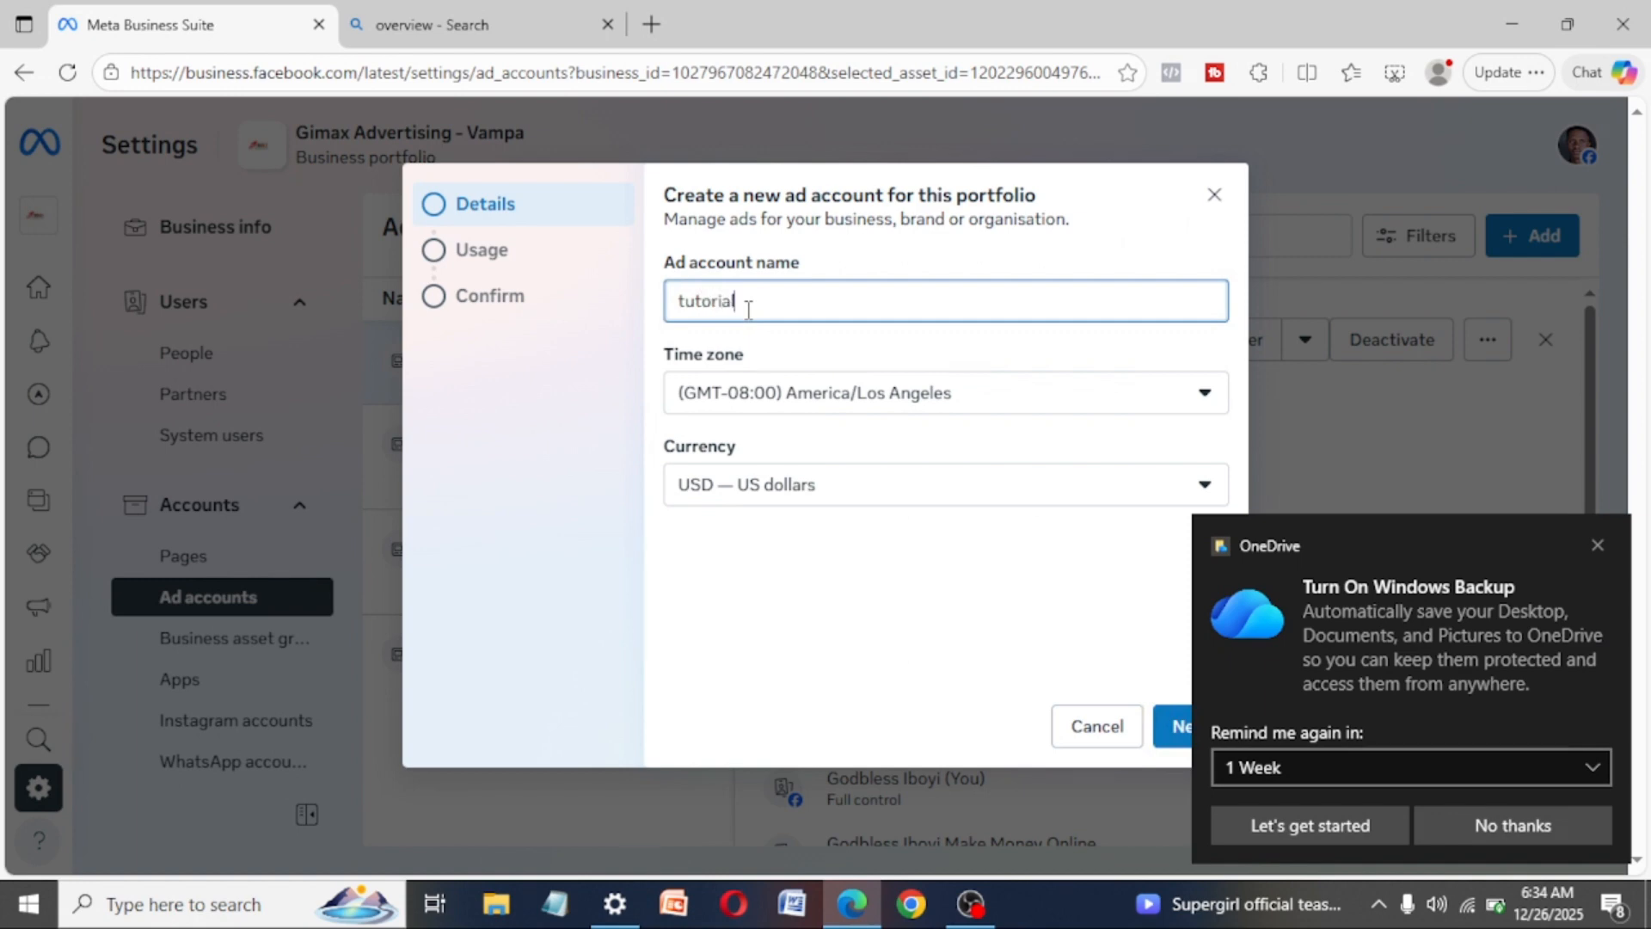
- Look through the time zone and currency options for the new ad account and discard the form
{"action": "left_click", "coordinate": [789, 393]}
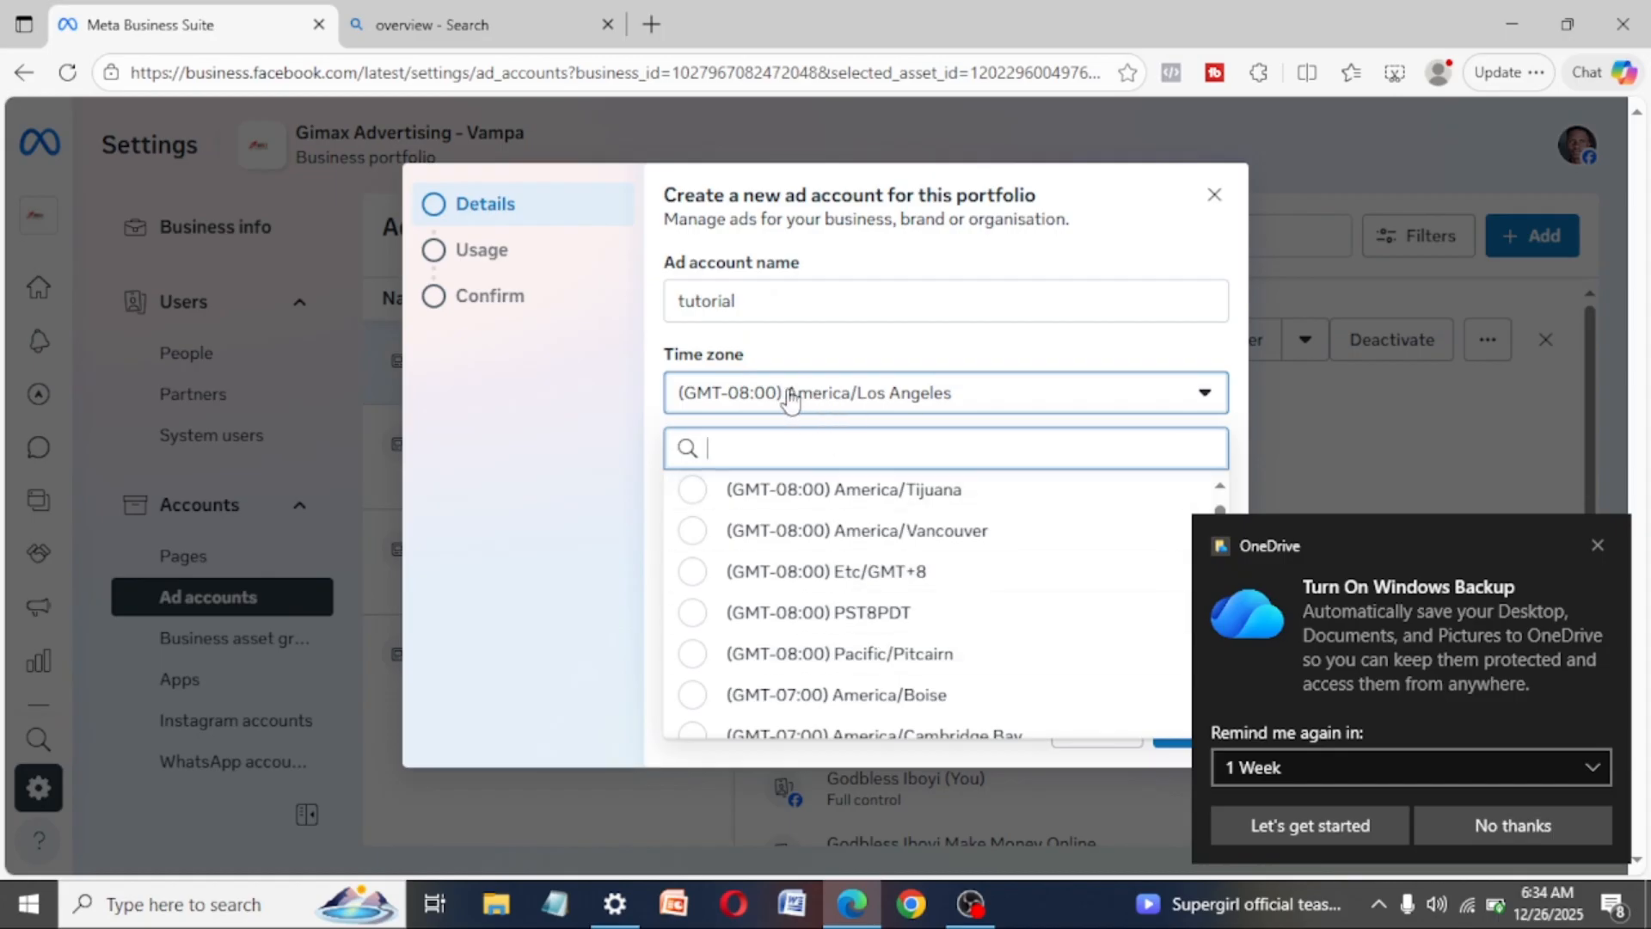
{"action": "left_click", "coordinate": [846, 399]}
{"action": "left_click", "coordinate": [746, 506]}
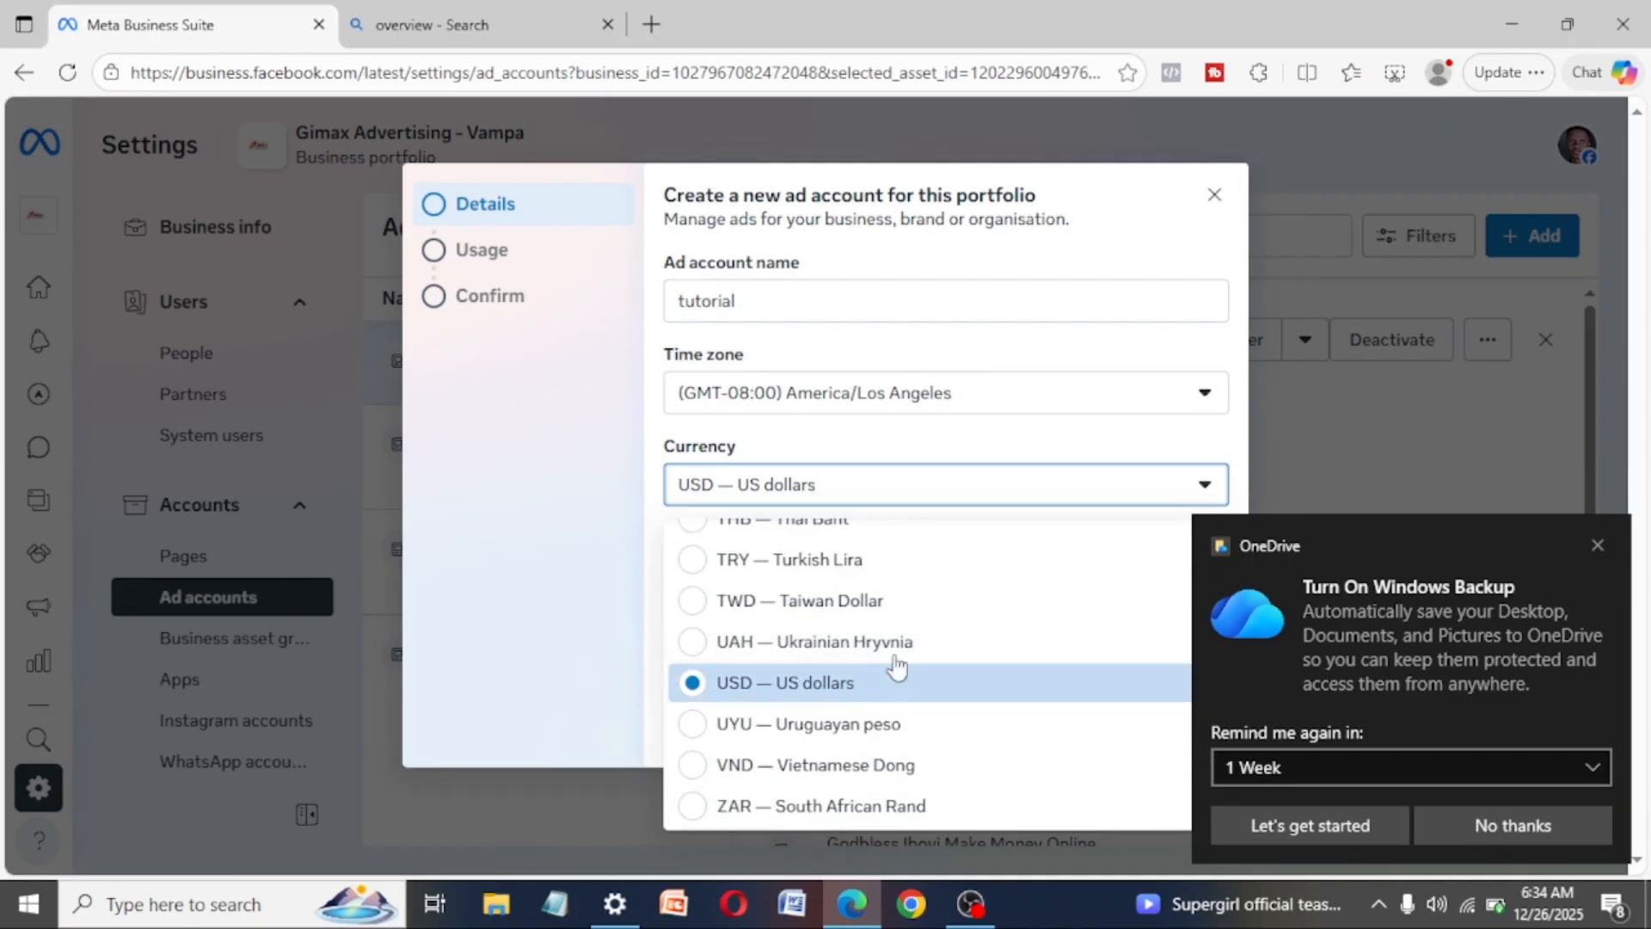
{"action": "left_click", "coordinate": [626, 595]}
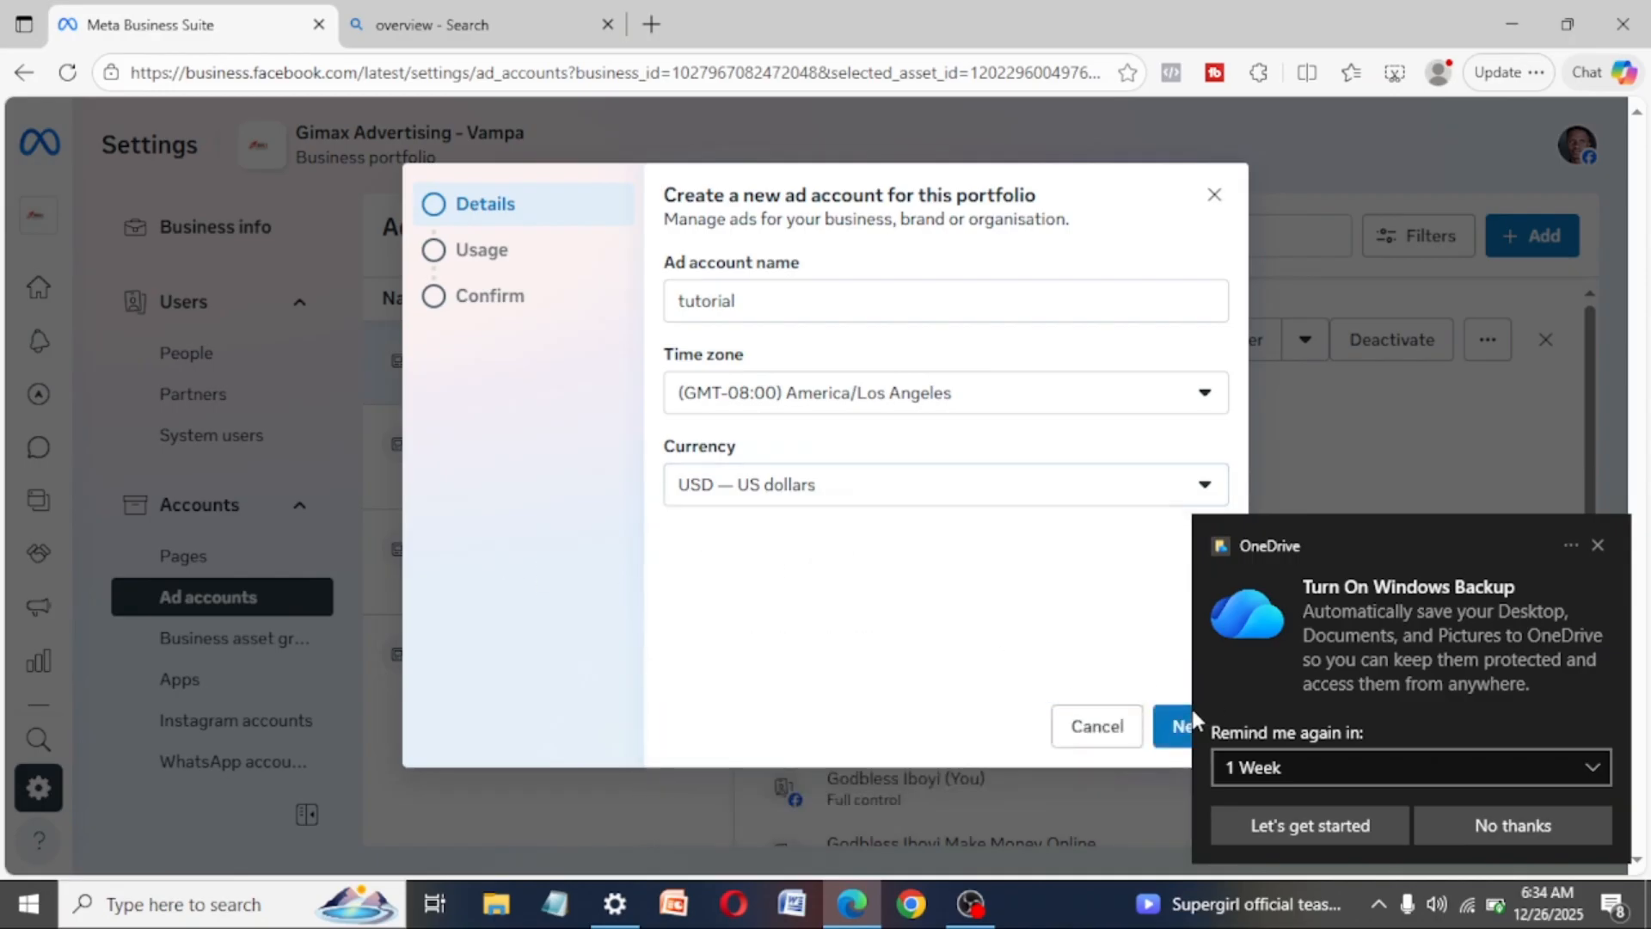
{"action": "left_click", "coordinate": [1215, 196]}
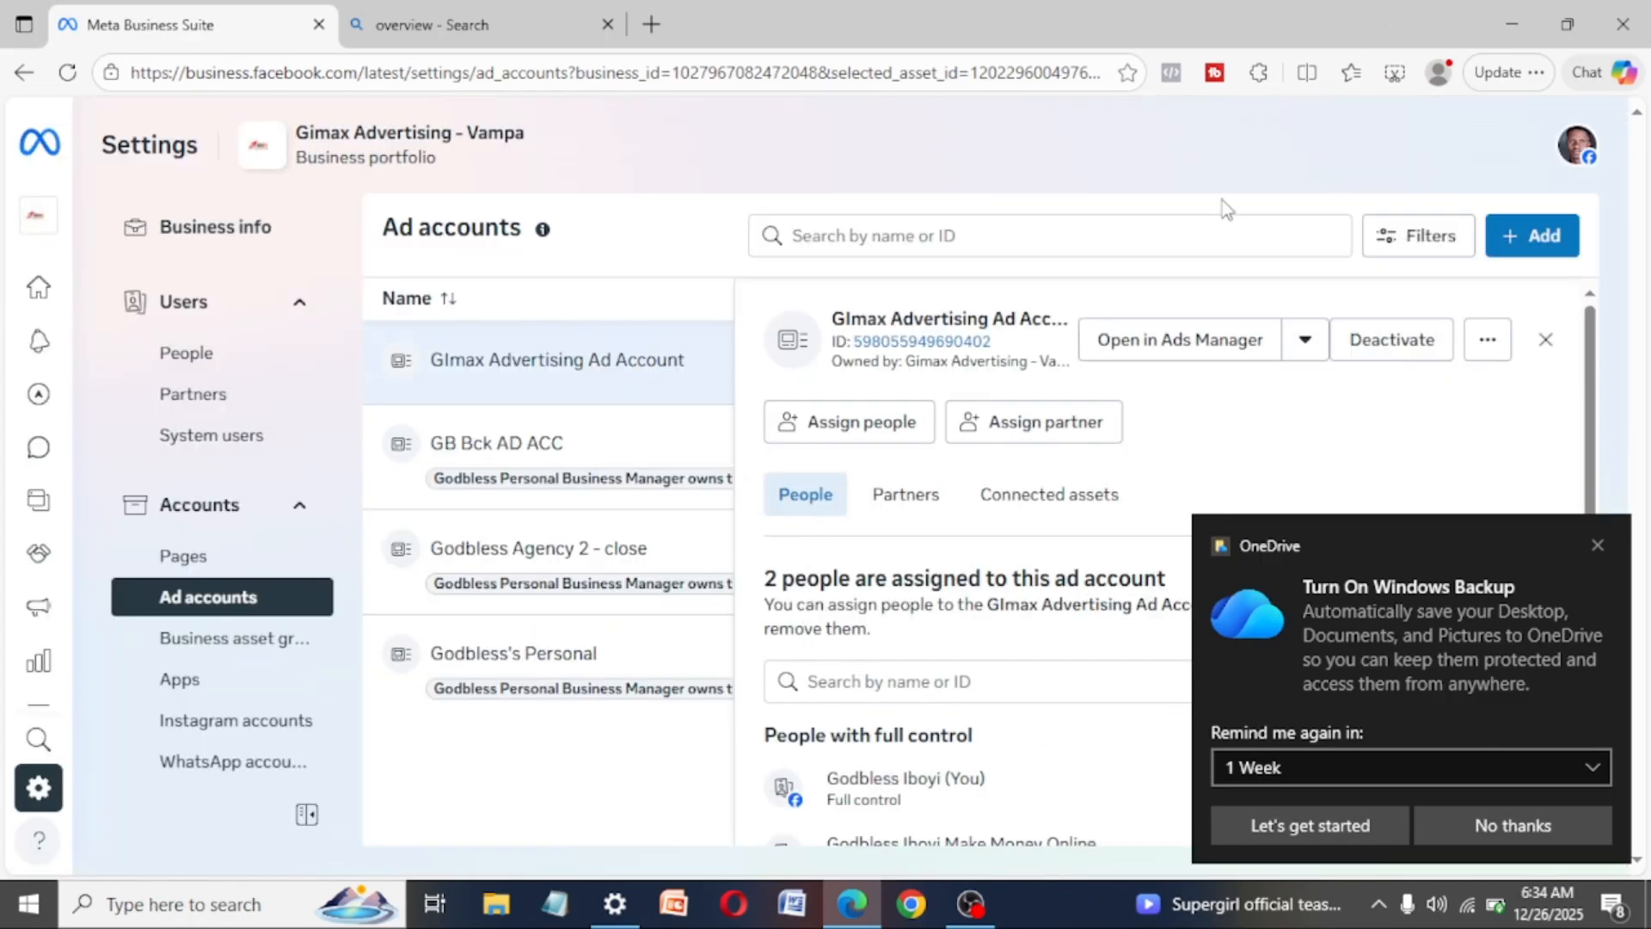
- Dismiss the OneDrive backup notification and open the portfolio's Pages settings
{"action": "left_click", "coordinate": [1598, 545]}
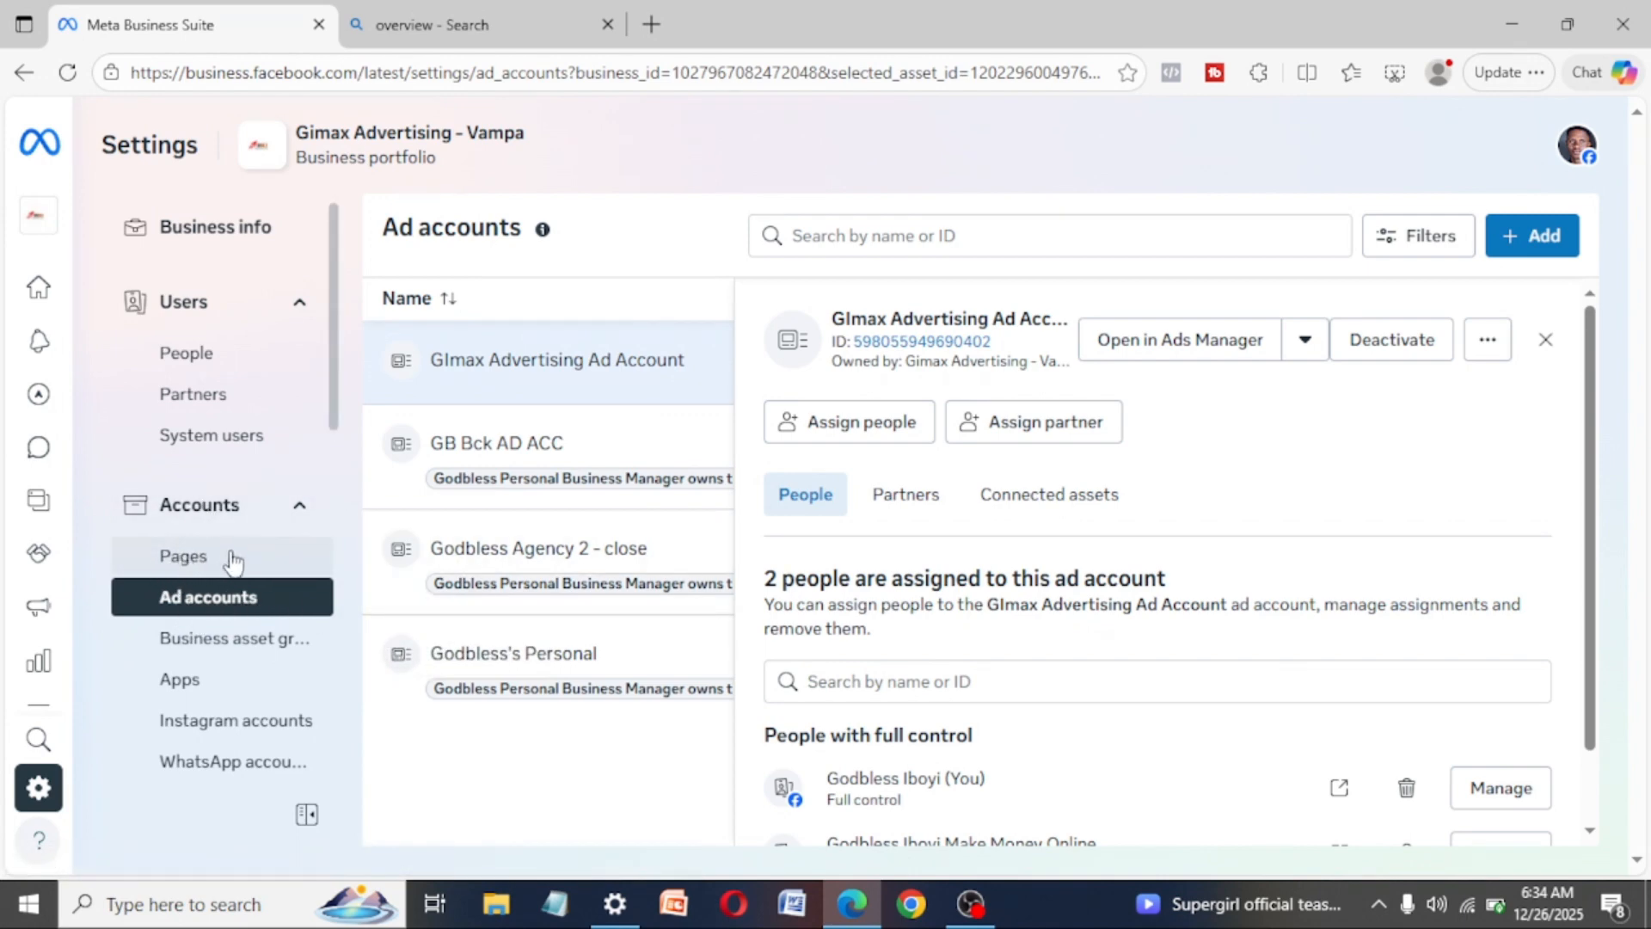
{"action": "left_click", "coordinate": [190, 563]}
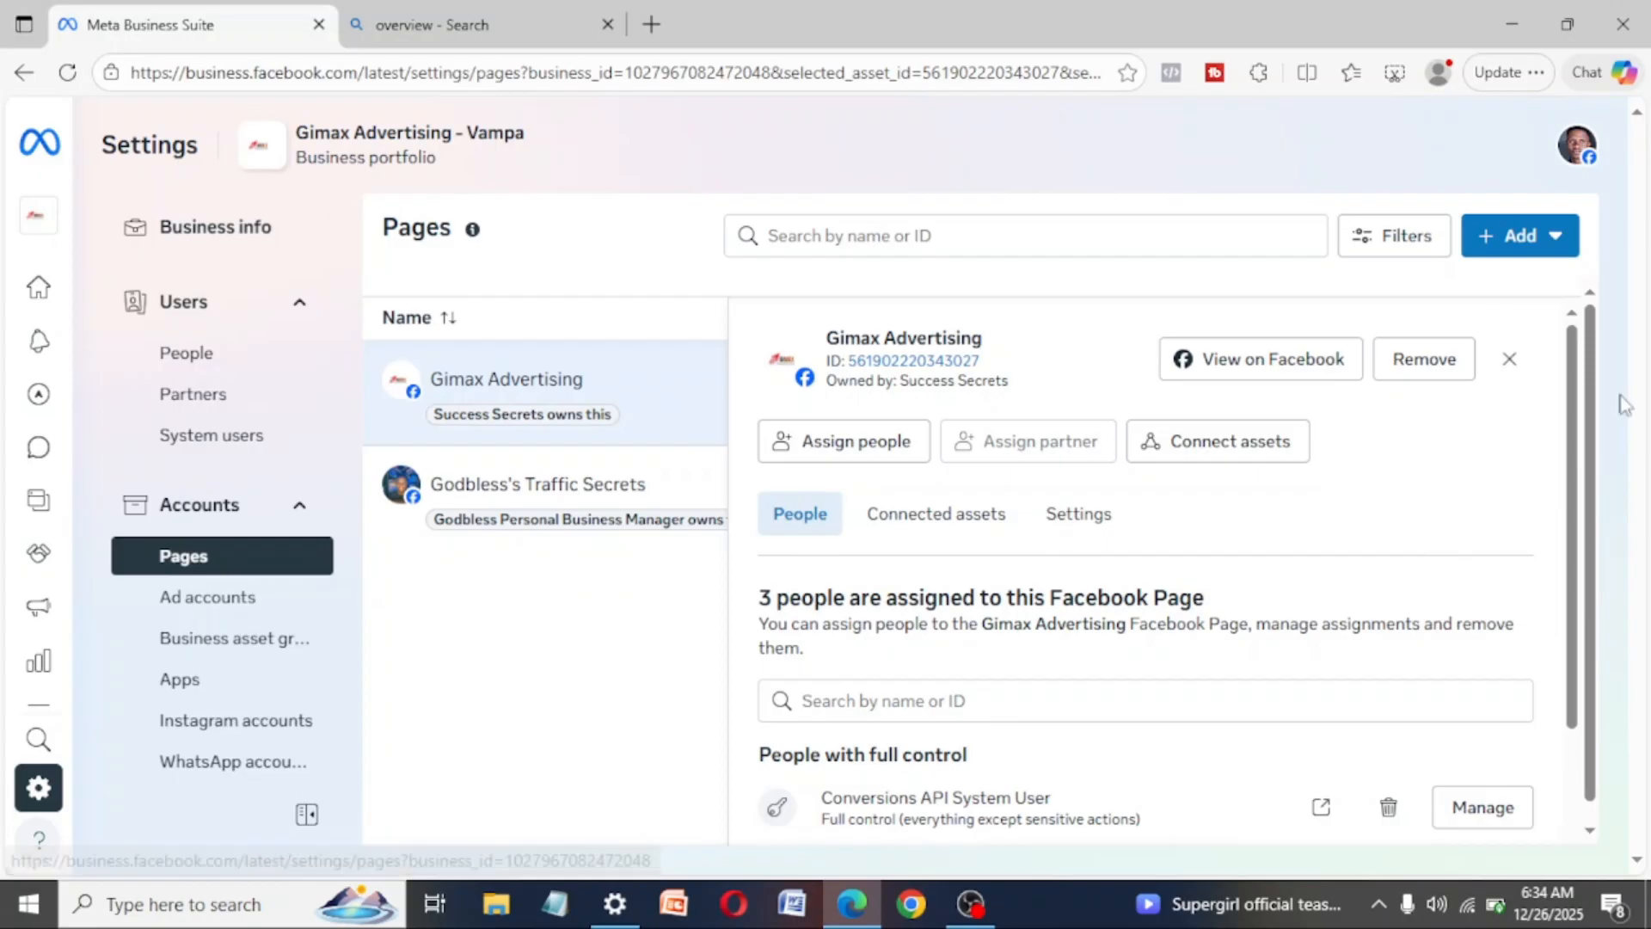
- View the form for requesting shared access to a Facebook Page and close it without naming a Page
{"action": "left_click", "coordinate": [1510, 260]}
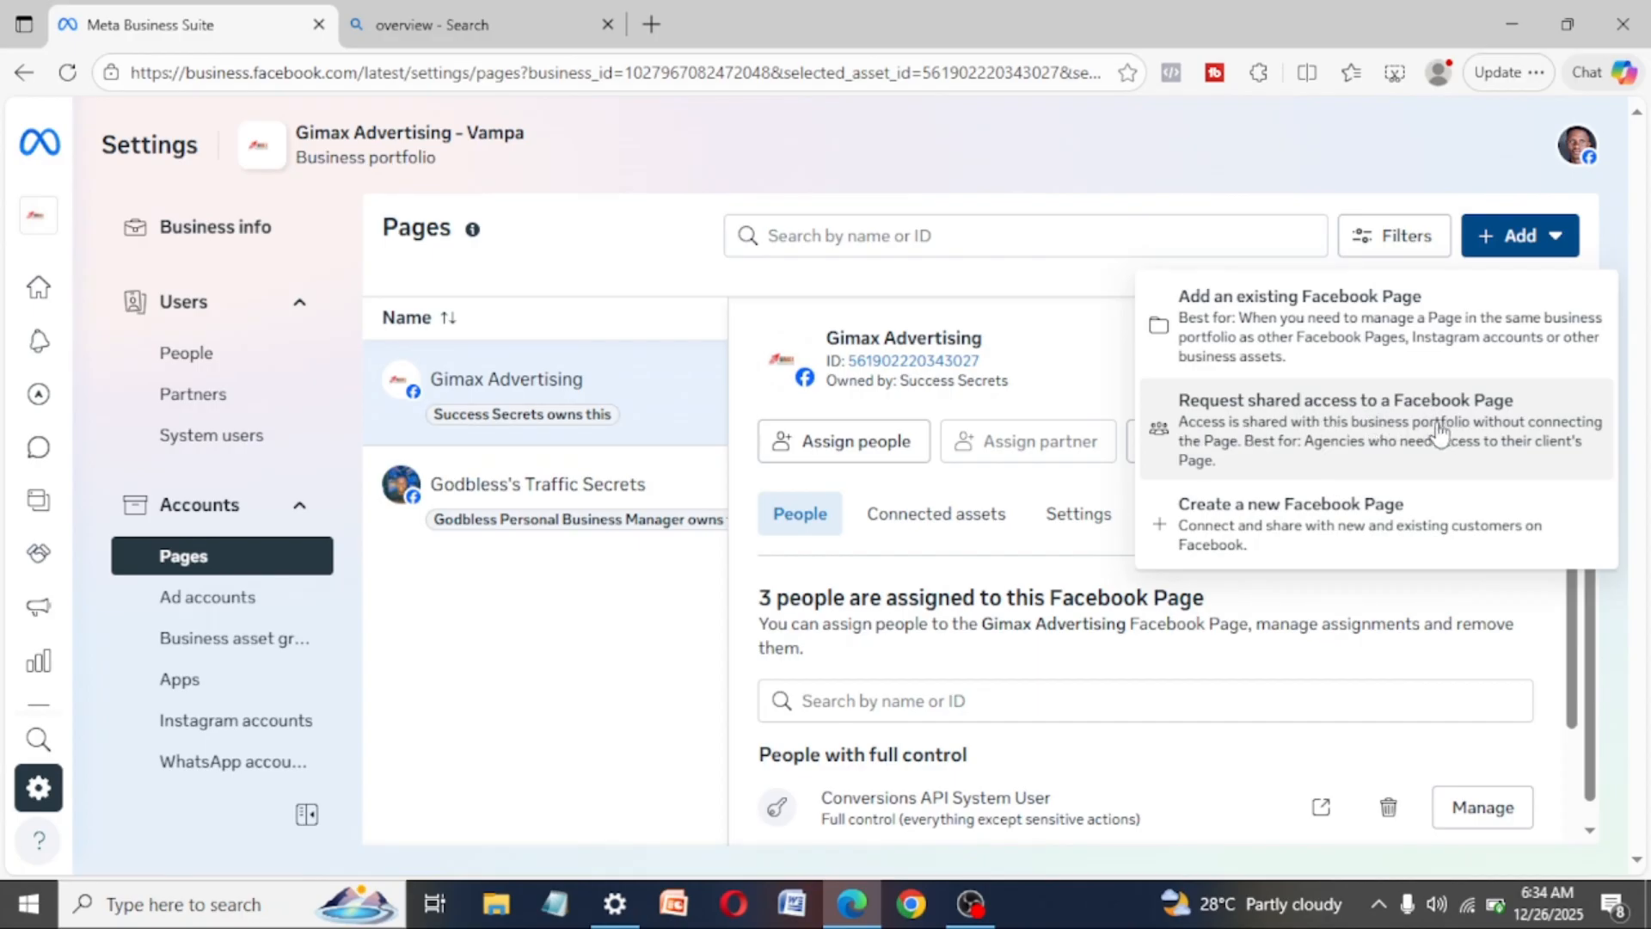
{"action": "left_click", "coordinate": [1333, 451]}
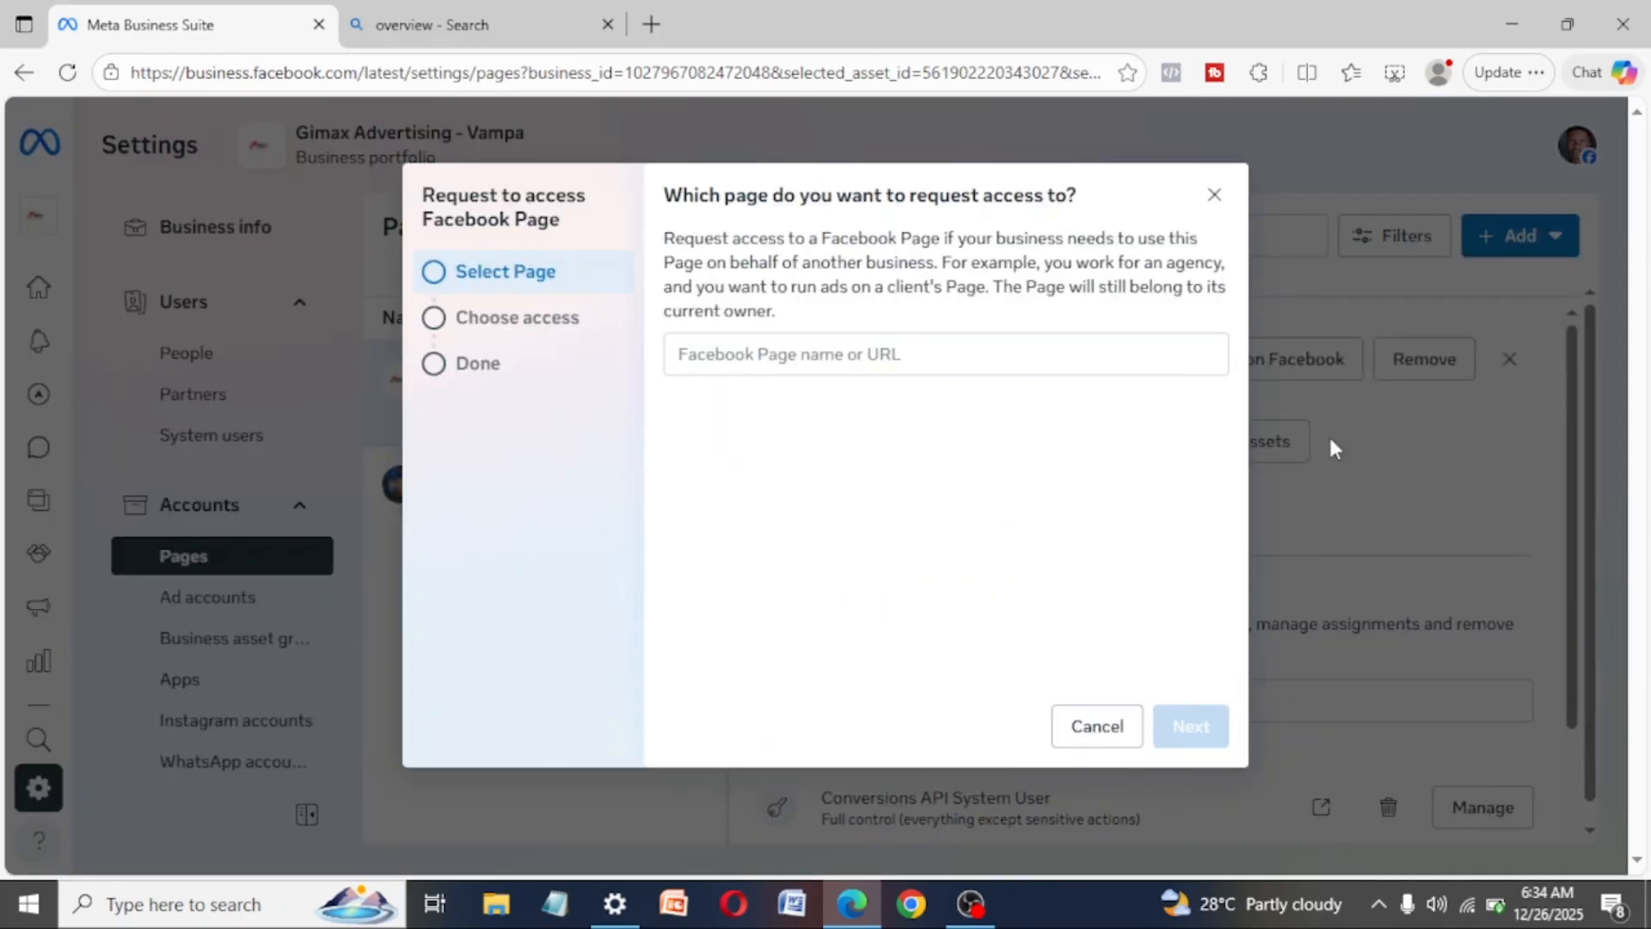
{"action": "left_click", "coordinate": [860, 352]}
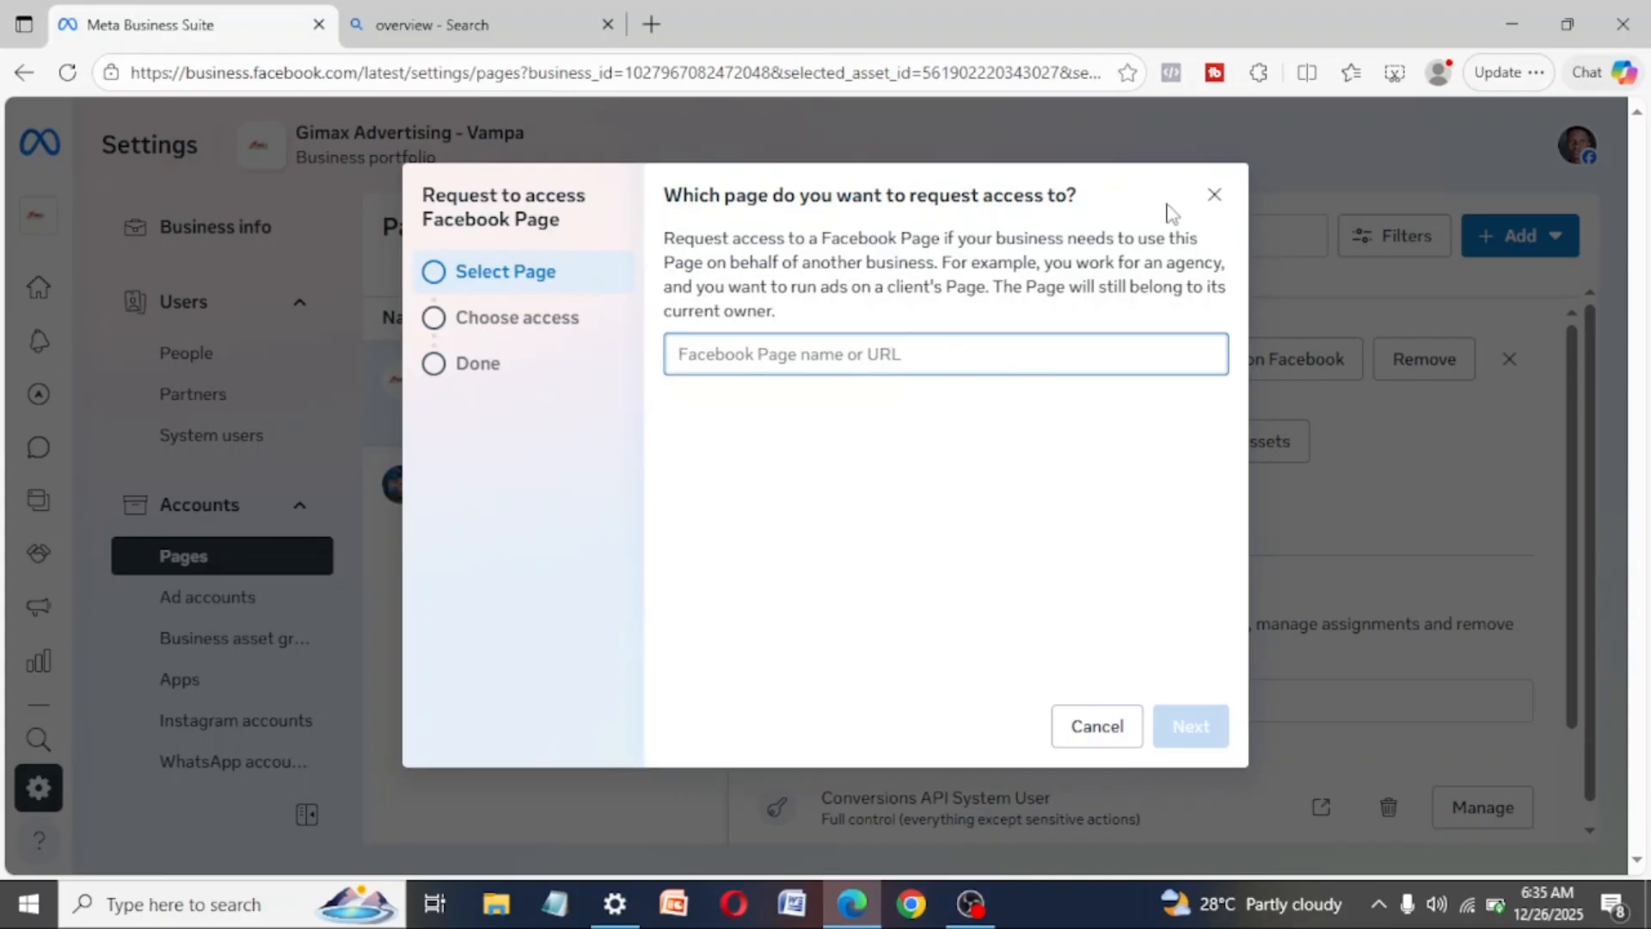
{"action": "left_click", "coordinate": [1214, 195]}
- View the form for creating a new Facebook Page and close it without entering details
{"action": "left_click", "coordinate": [1507, 241]}
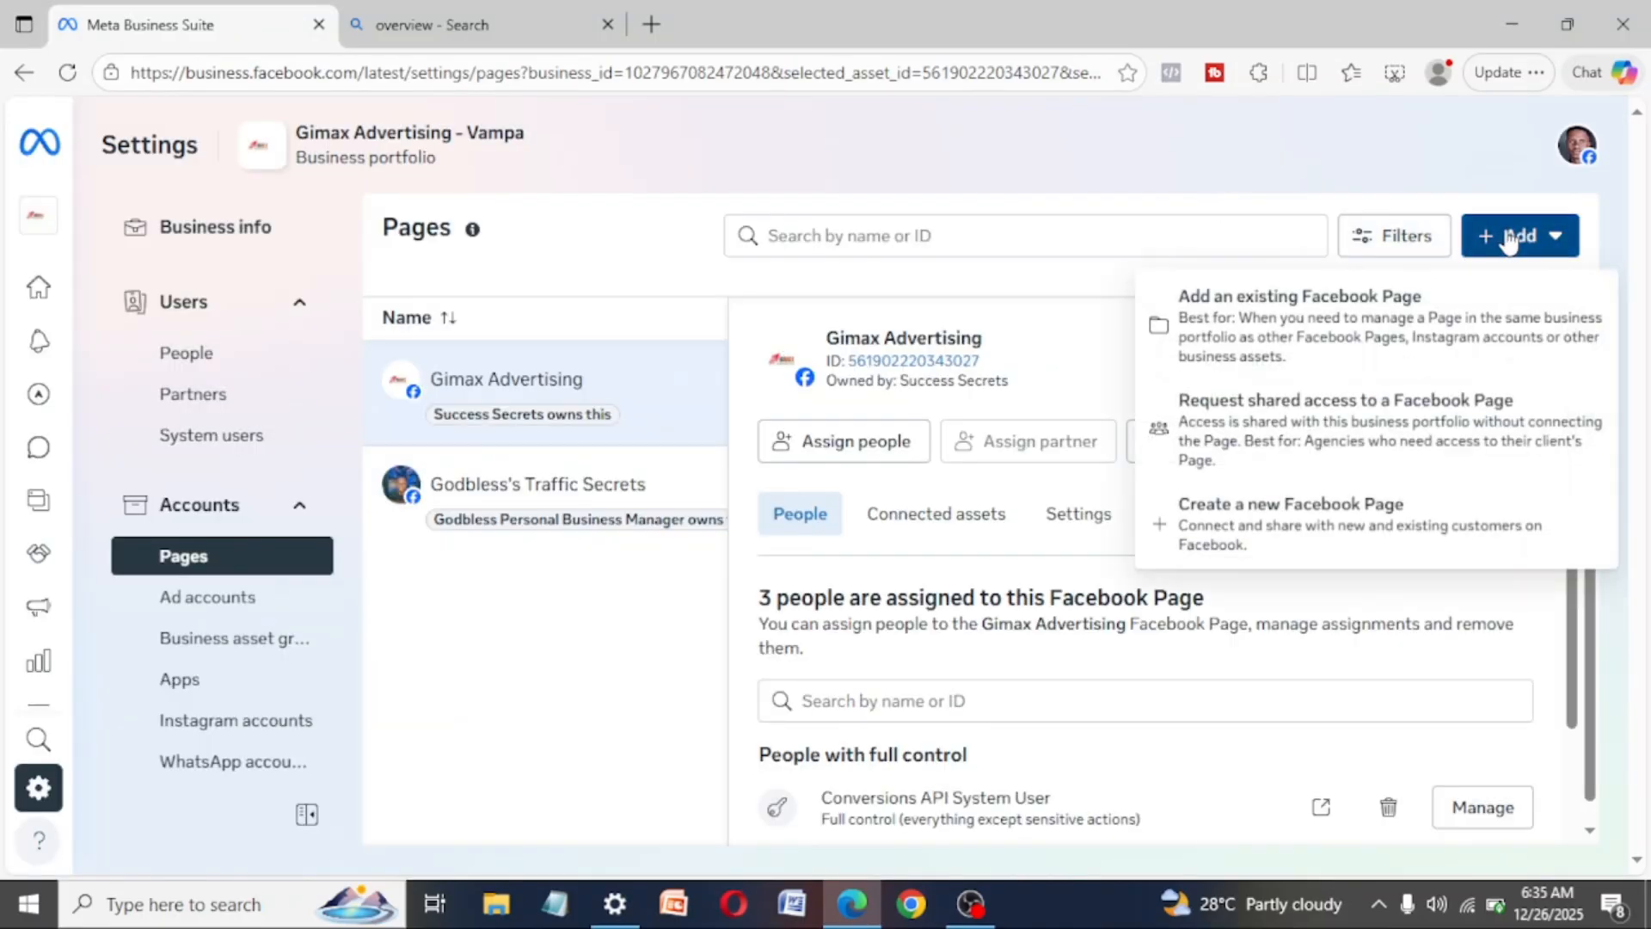
{"action": "left_click", "coordinate": [1312, 533]}
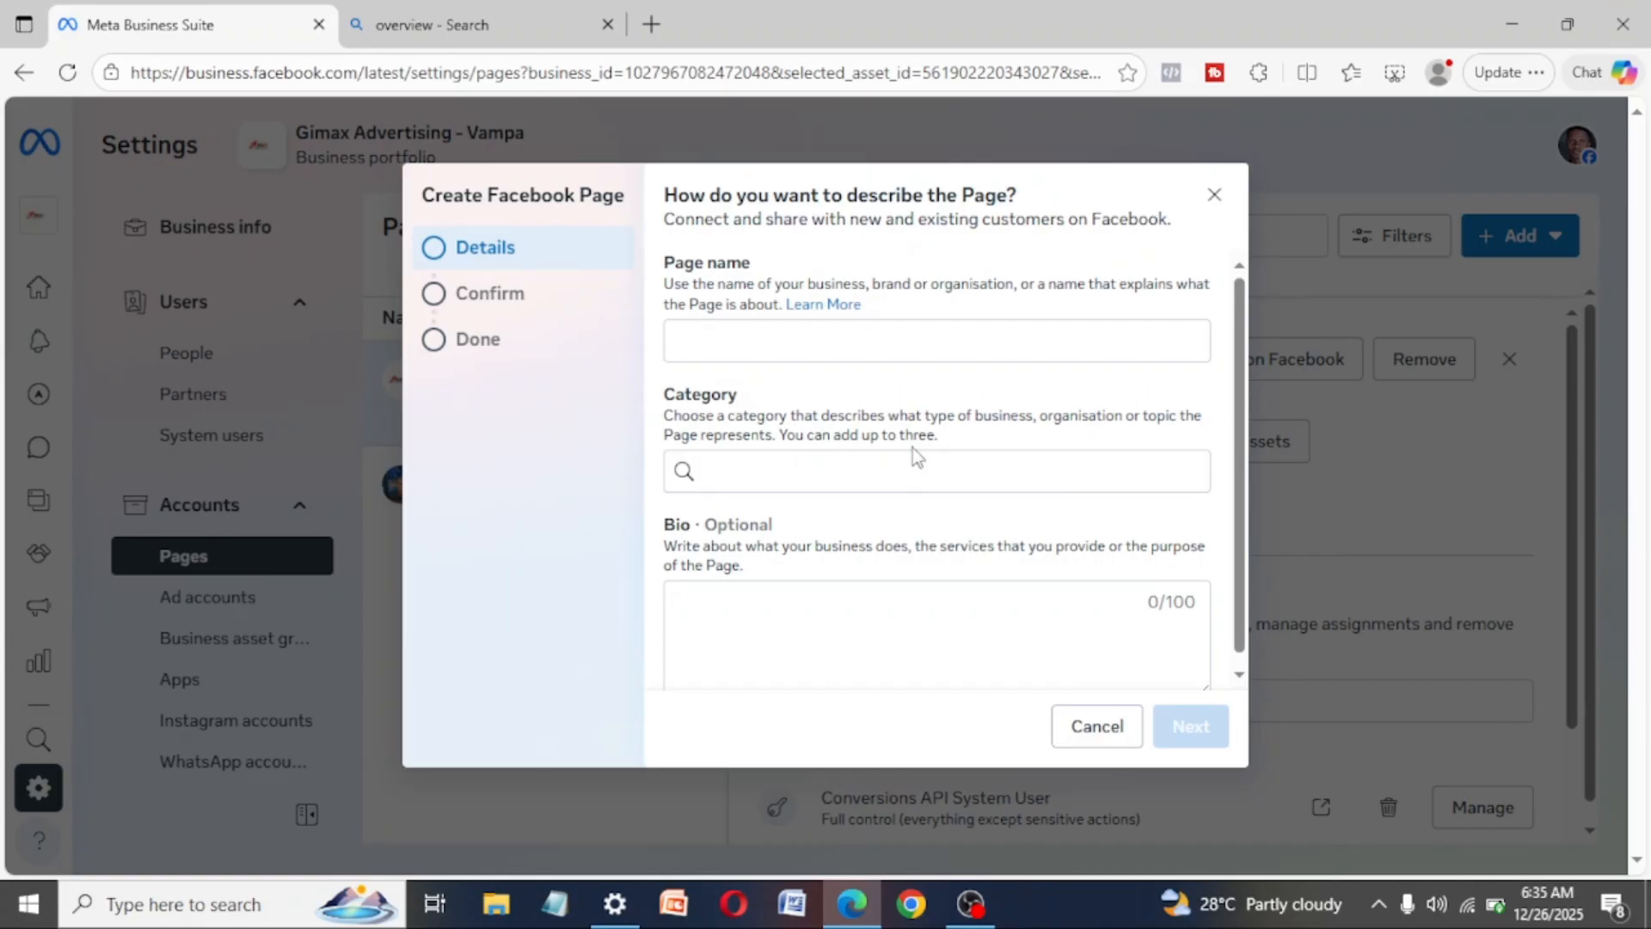
{"action": "left_click", "coordinate": [1218, 195]}
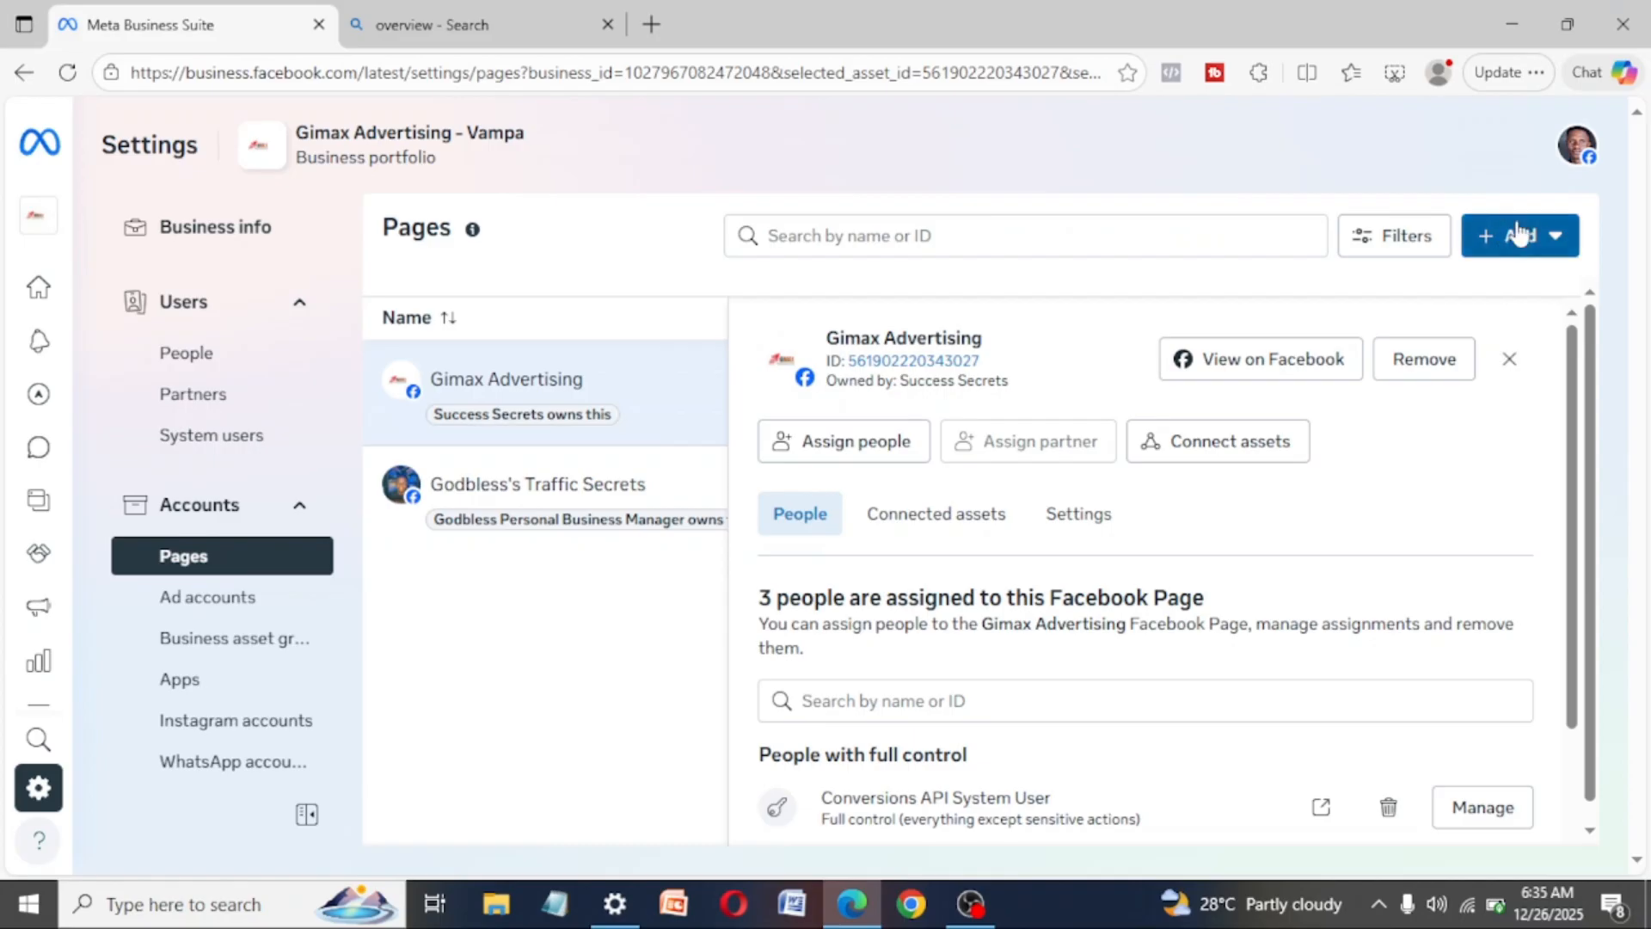
- View the form for adding an existing Facebook Page to the portfolio and close it
{"action": "left_click", "coordinate": [1518, 234]}
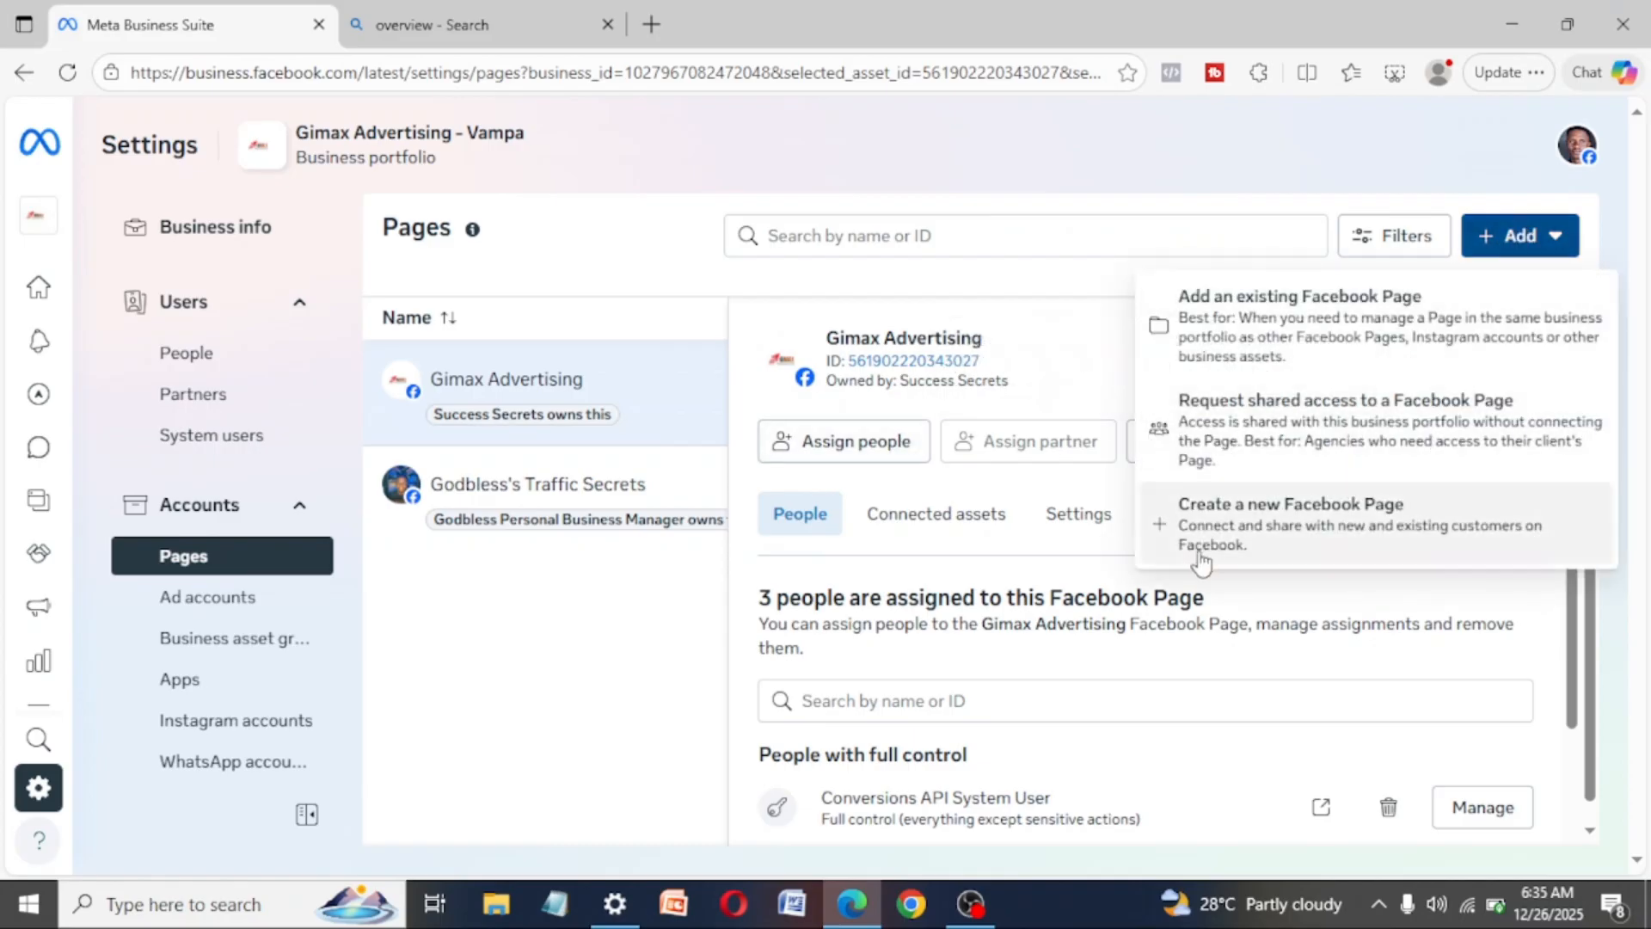
{"action": "left_click", "coordinate": [1367, 340]}
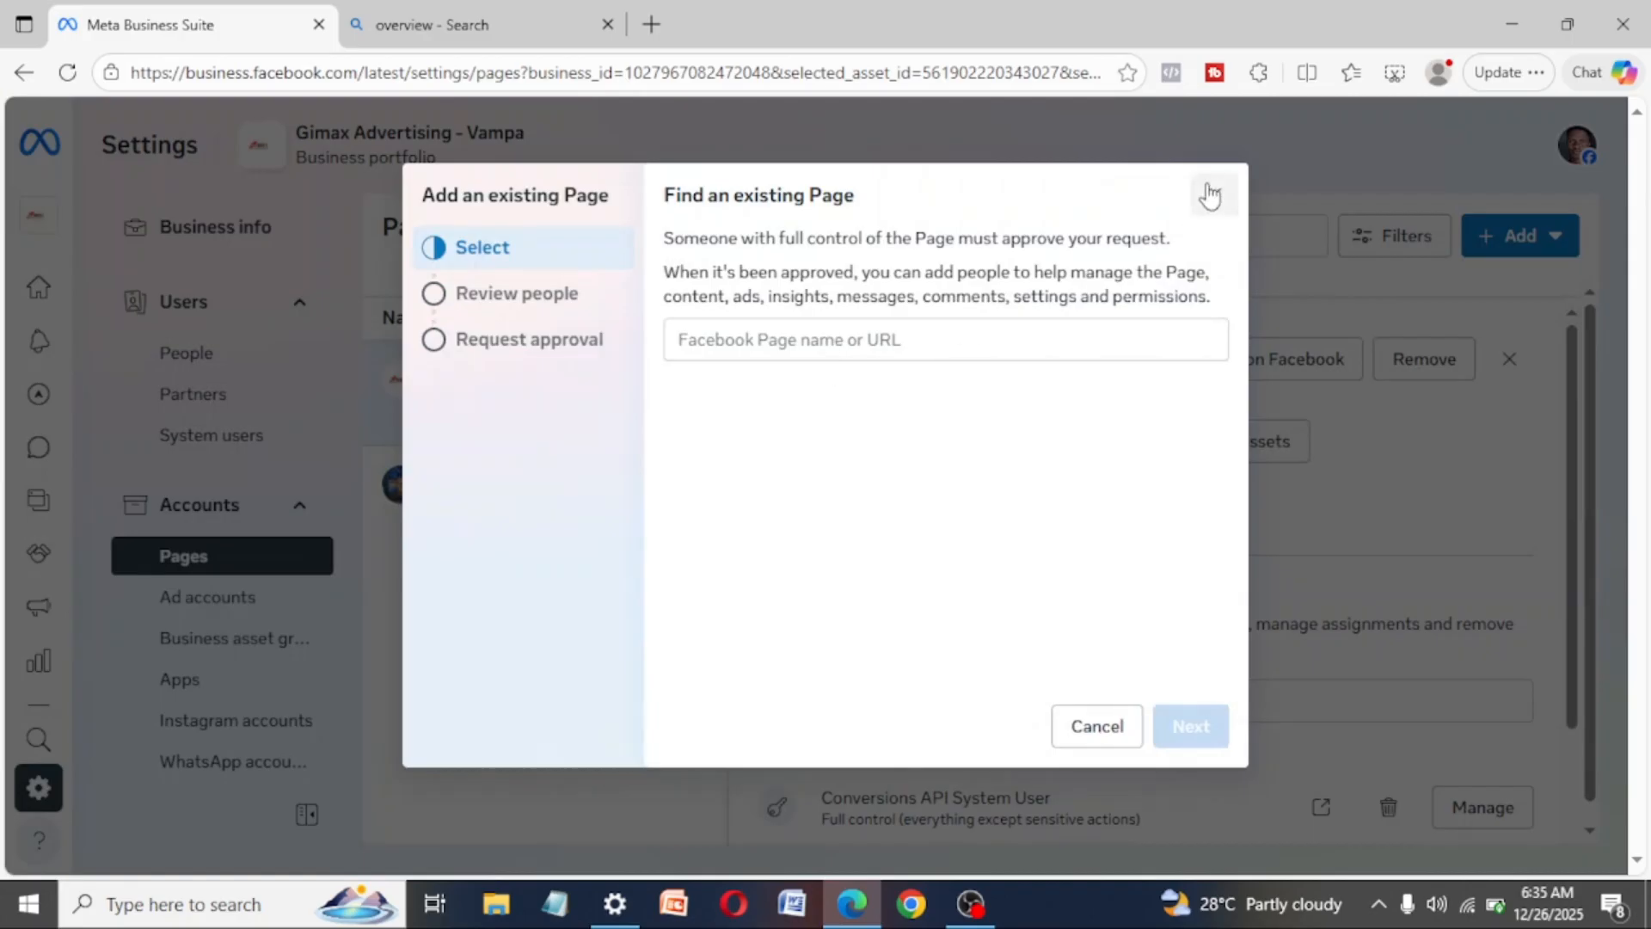
{"action": "left_click", "coordinate": [1215, 194]}
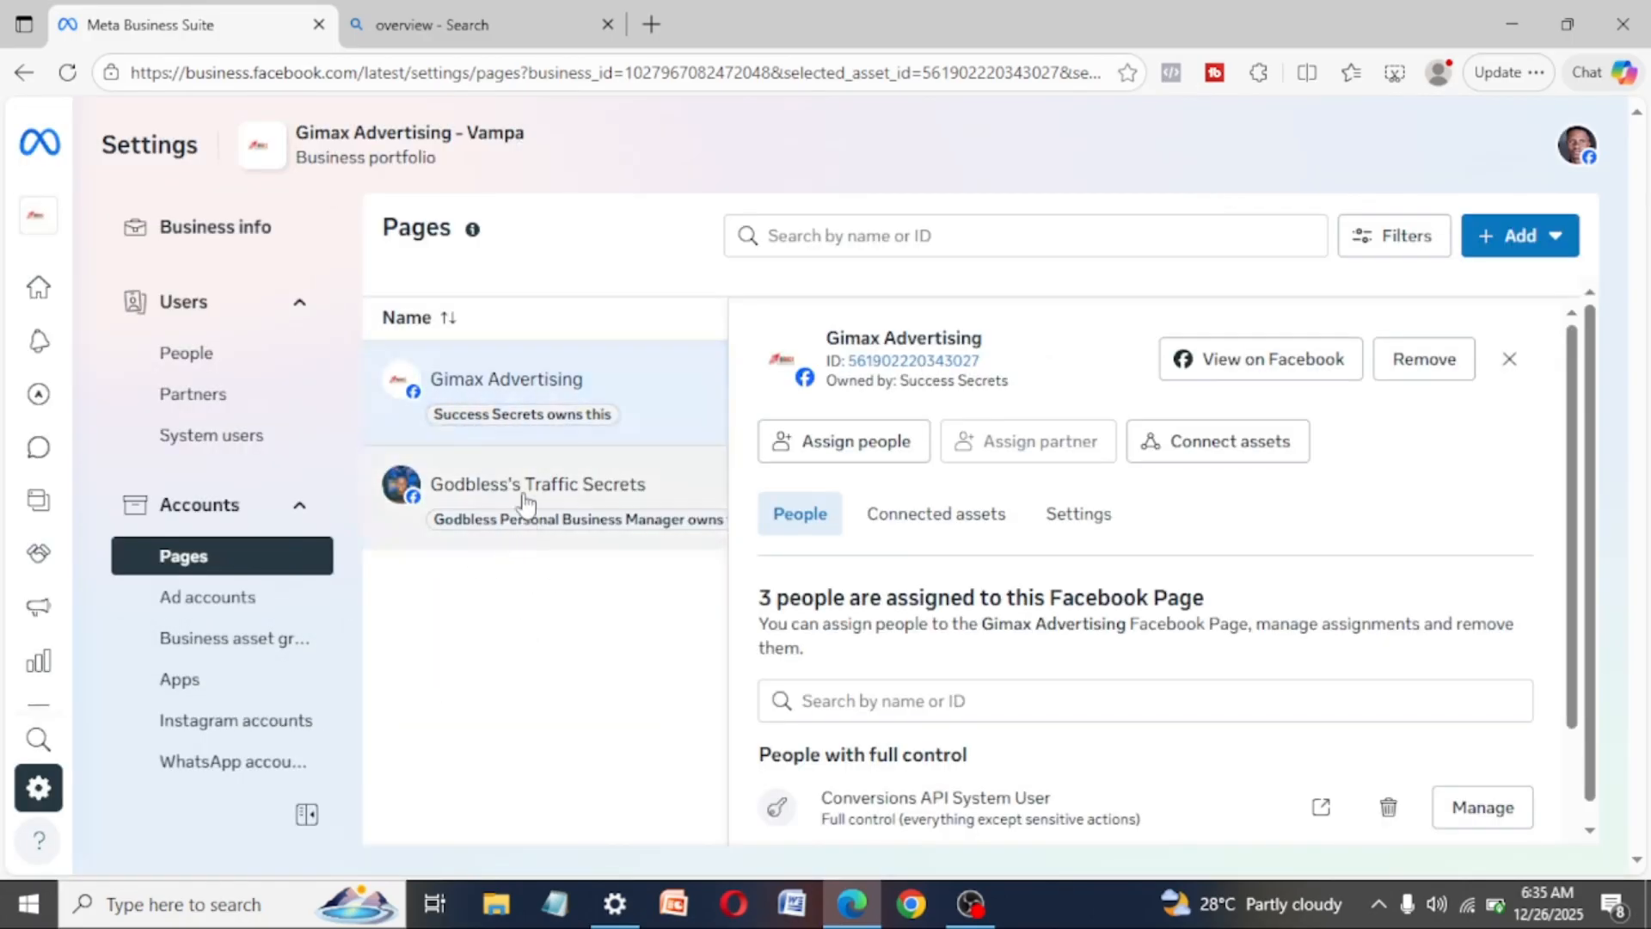
- In the Instagram accounts settings, agree to the terms and try claiming an Instagram account, cancelling at the login window
{"action": "left_click_drag", "start_coordinate": [335, 373], "coordinate": [328, 446]}
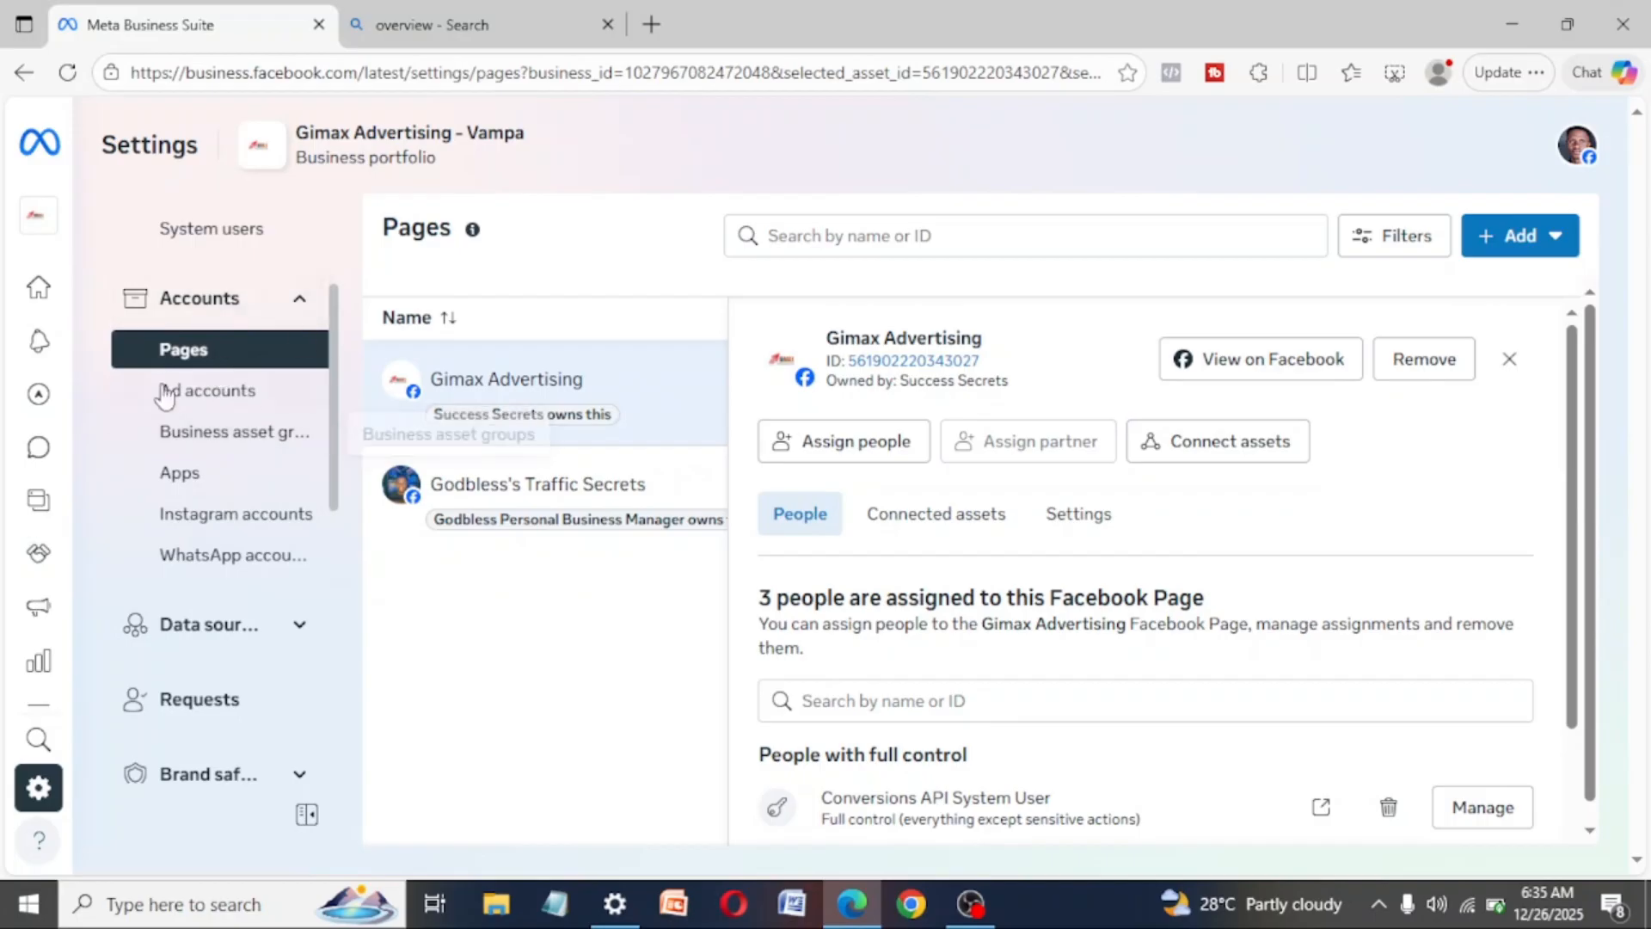
{"action": "scroll", "coordinate": [172, 352], "scroll_direction": "up", "scroll_amount": 1}
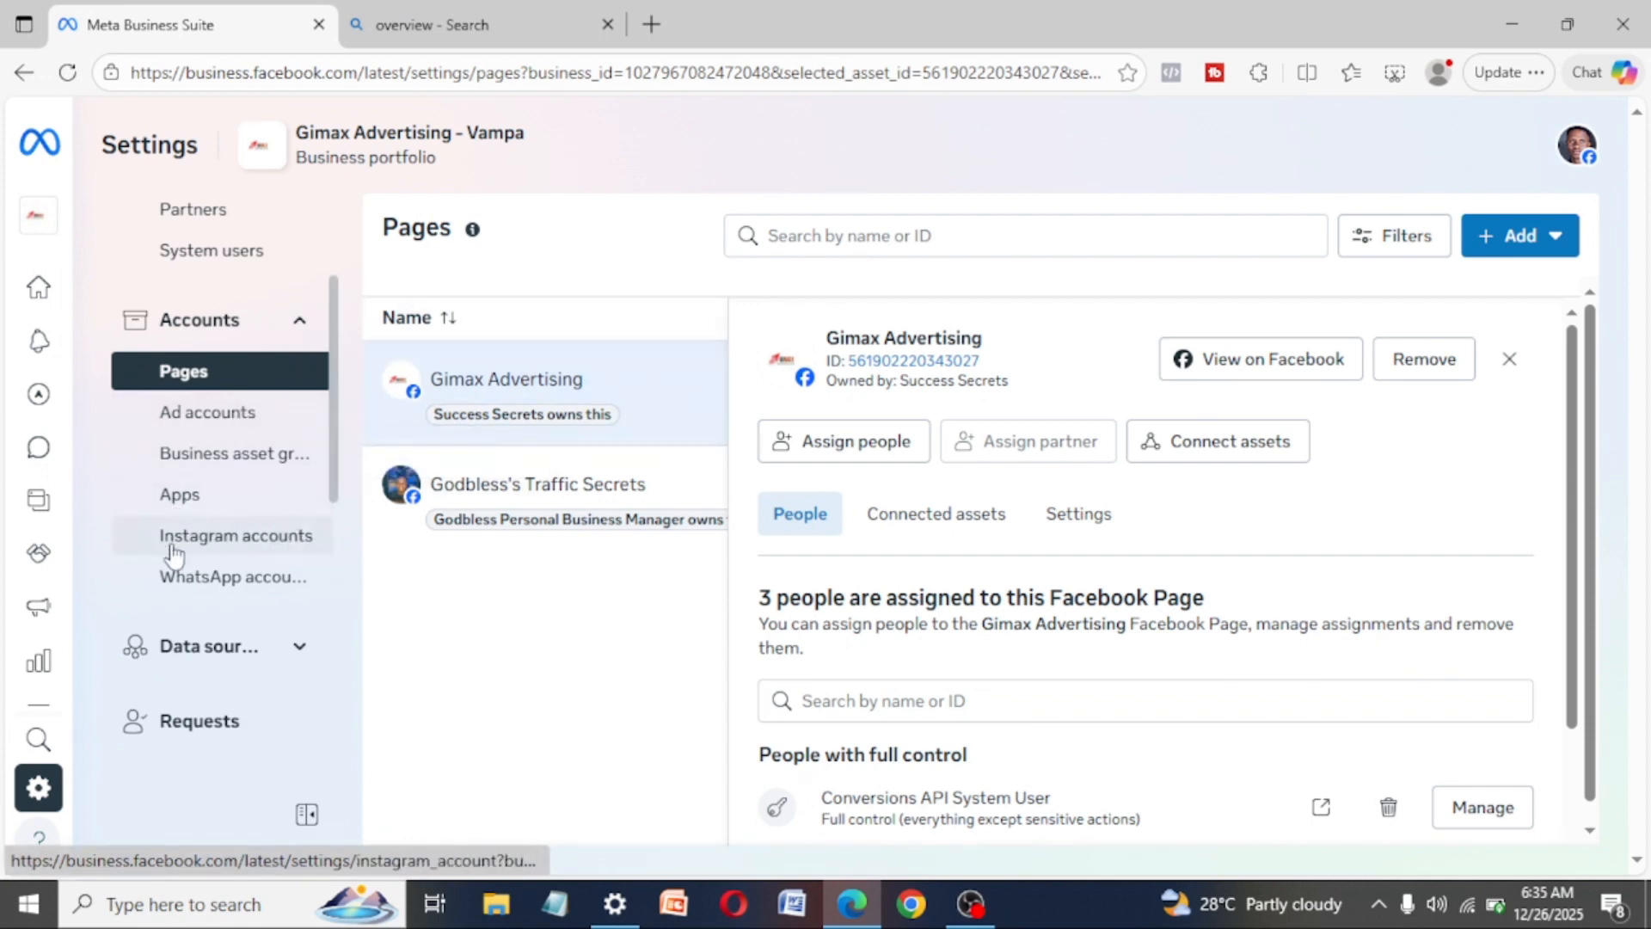
{"action": "left_click", "coordinate": [237, 544]}
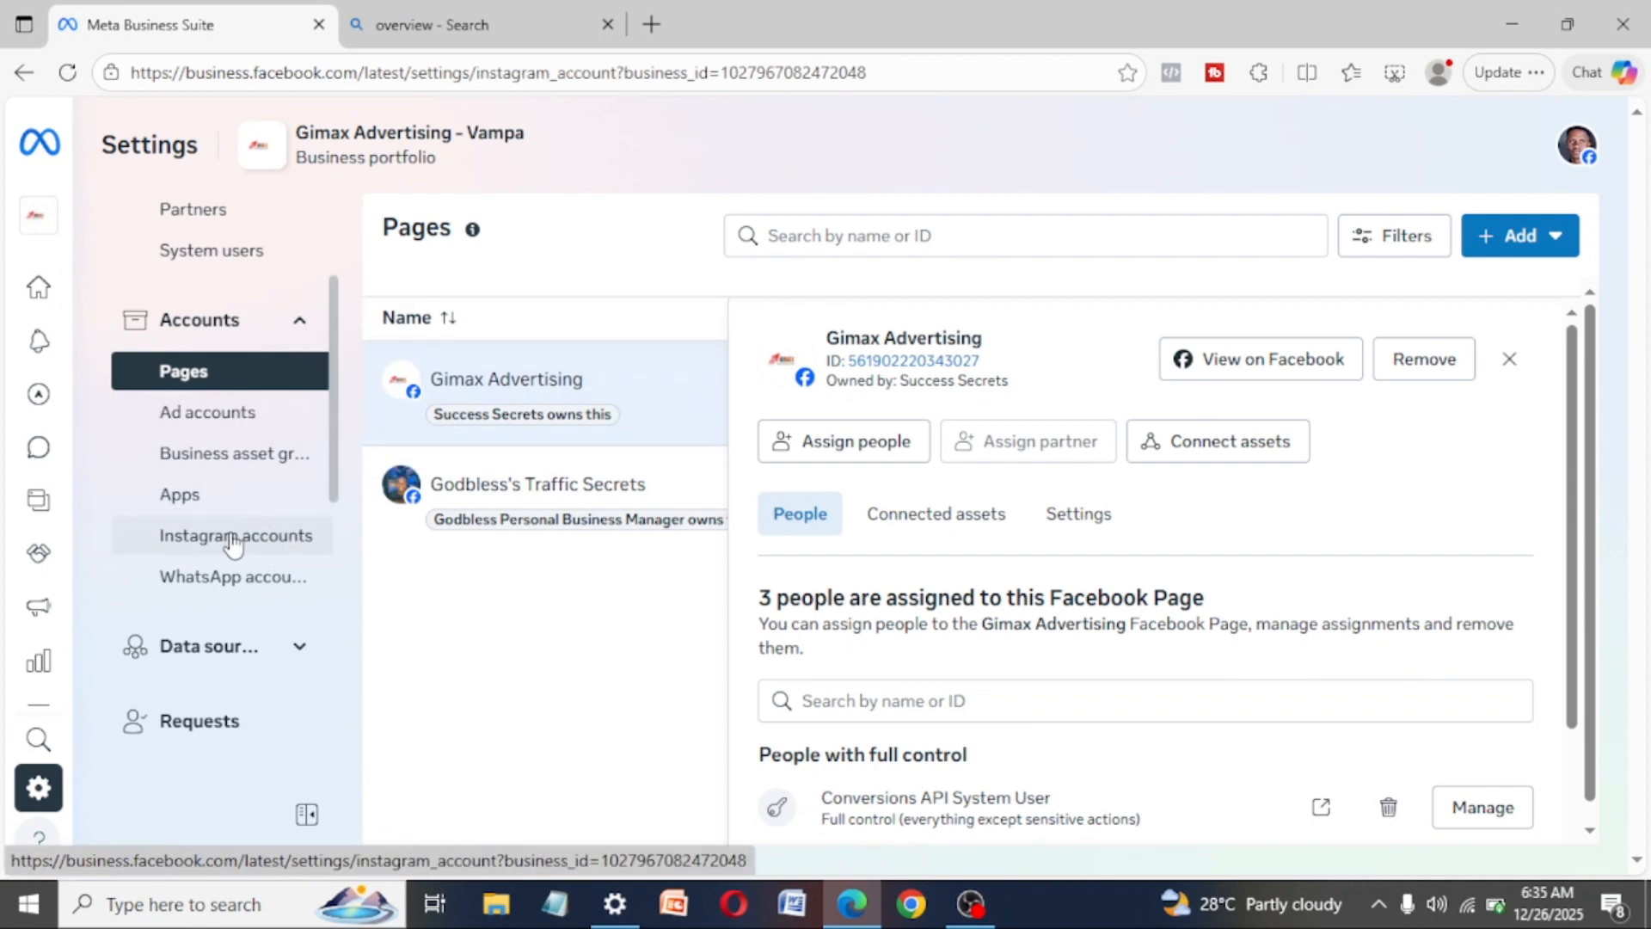
{"action": "left_click", "coordinate": [1545, 232]}
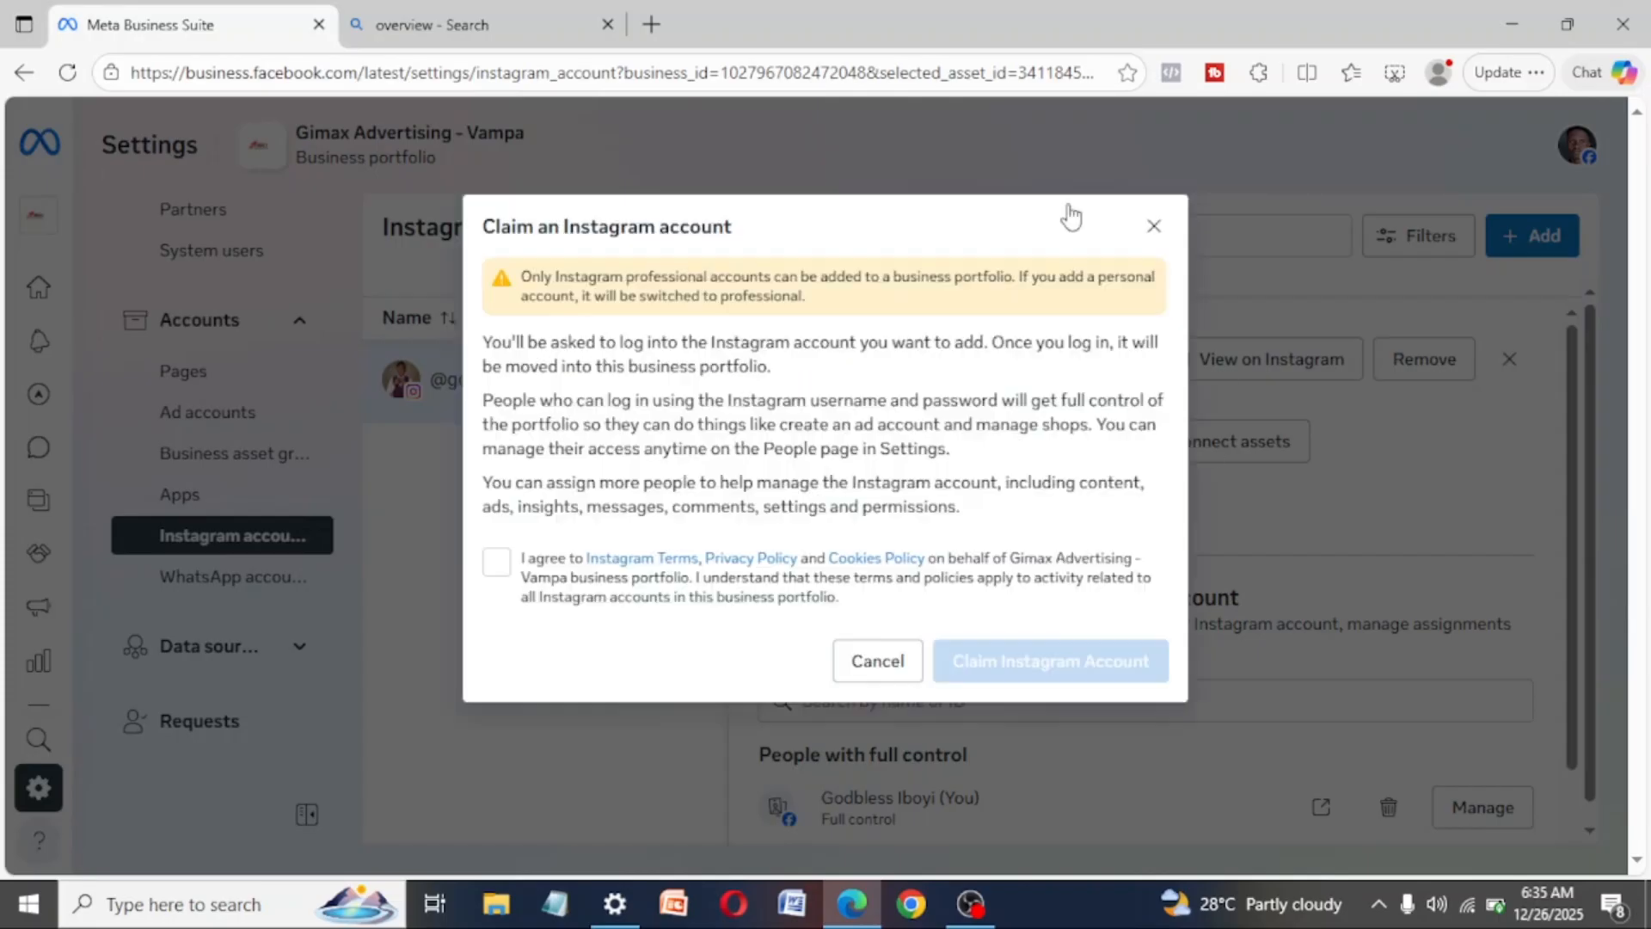
{"action": "left_click", "coordinate": [496, 564]}
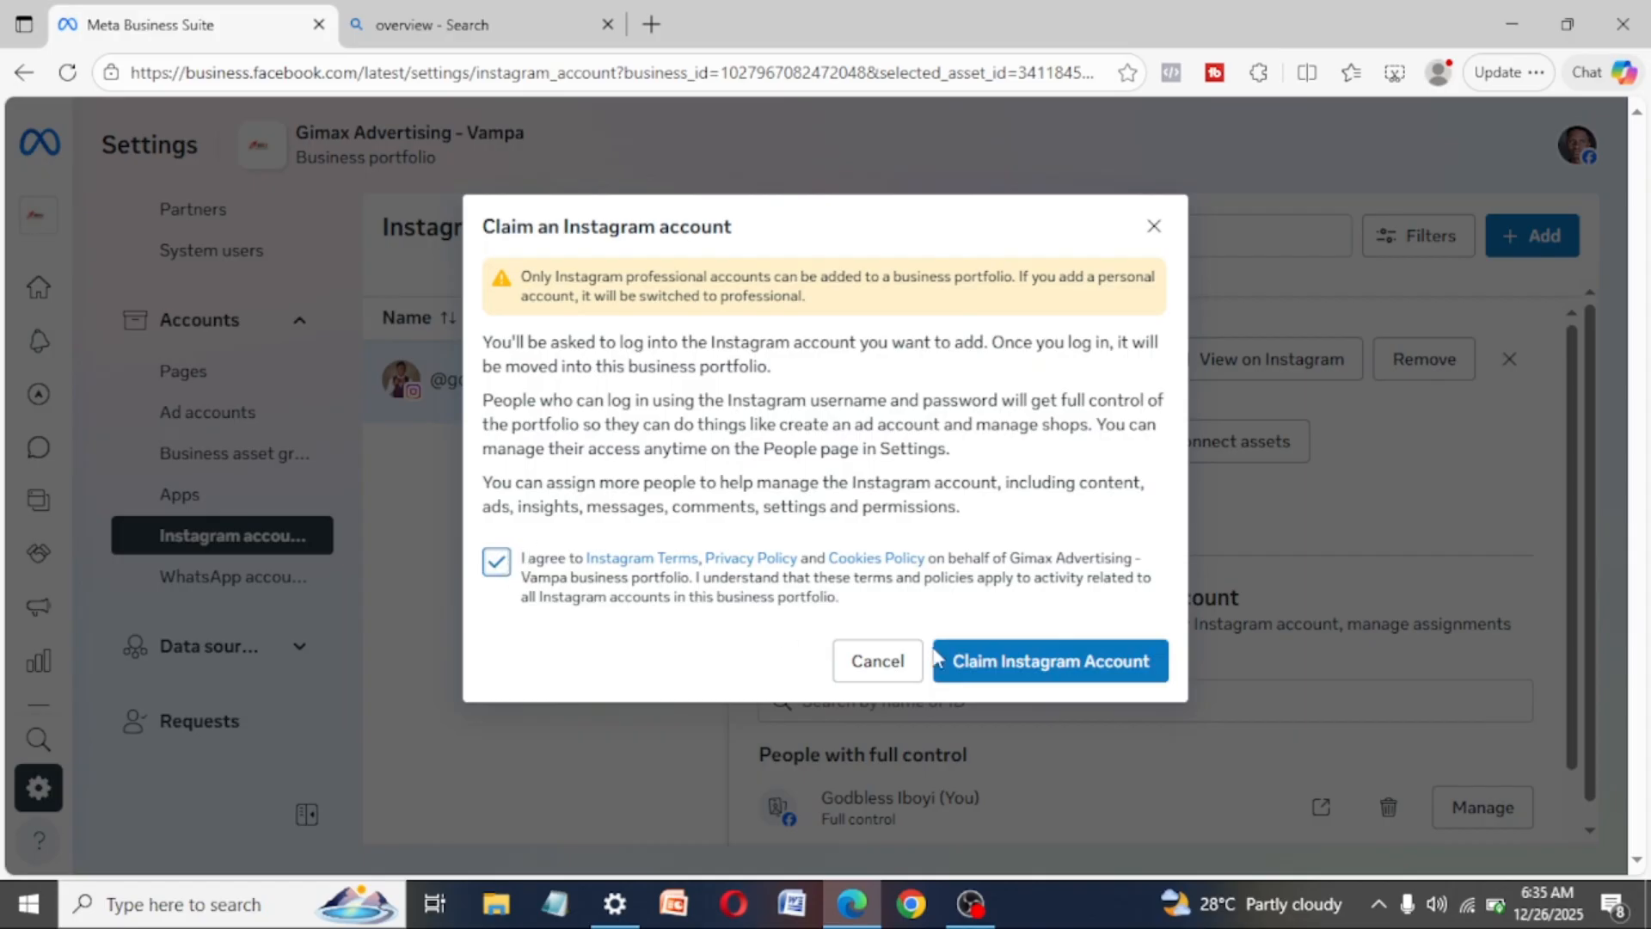
{"action": "left_click", "coordinate": [987, 662]}
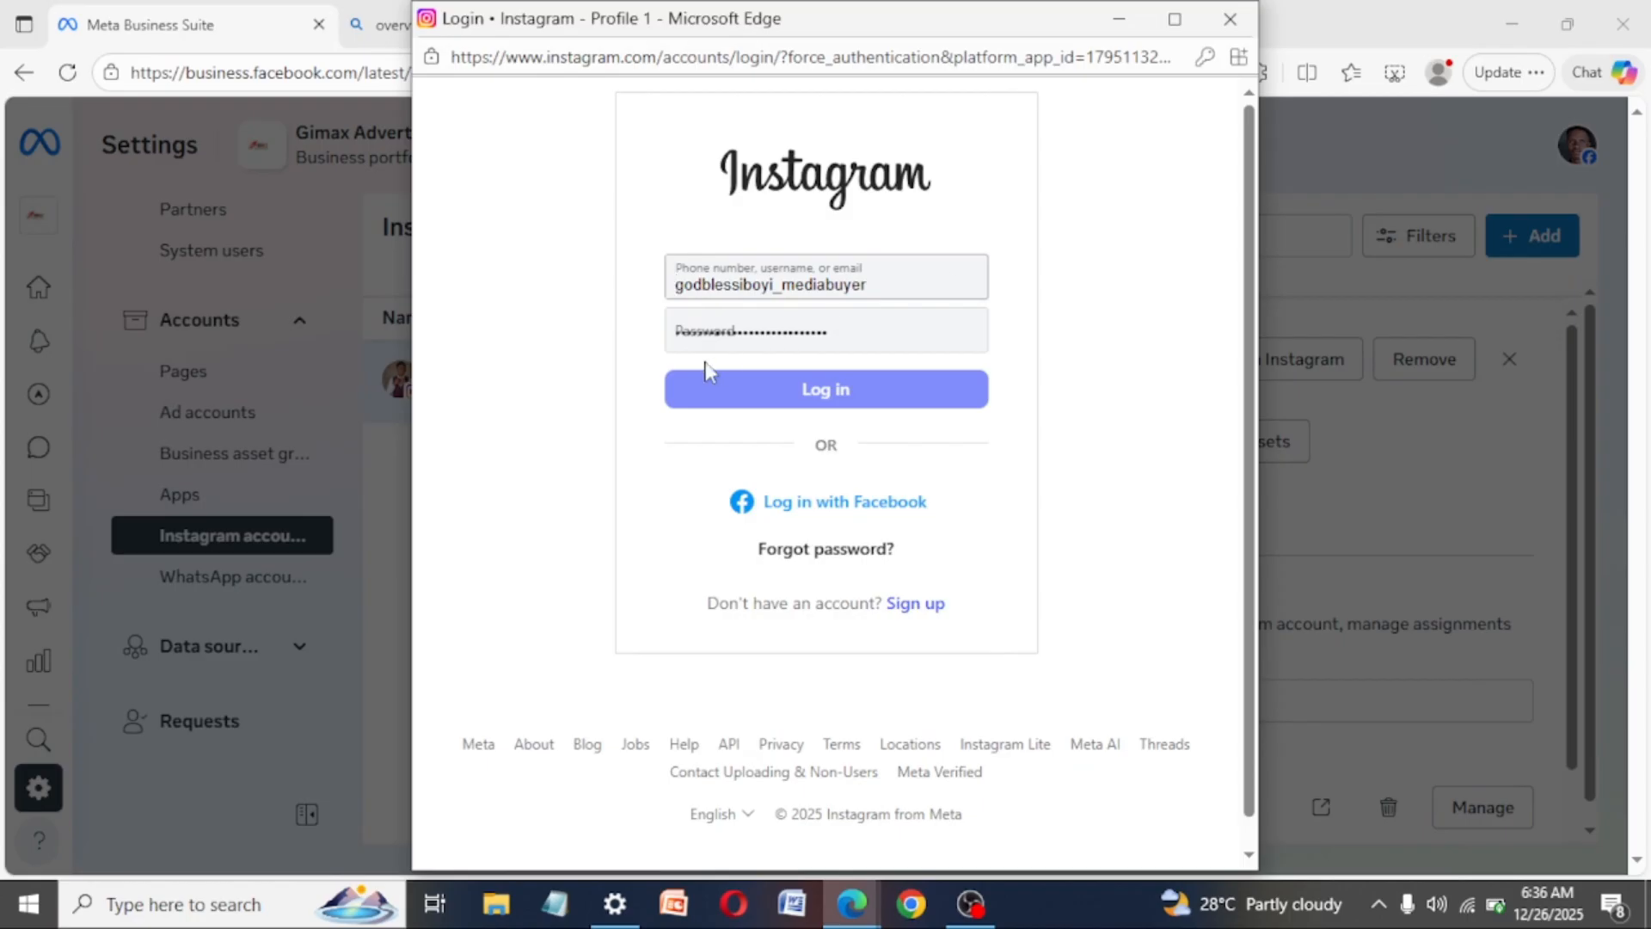
{"action": "left_click", "coordinate": [1230, 19]}
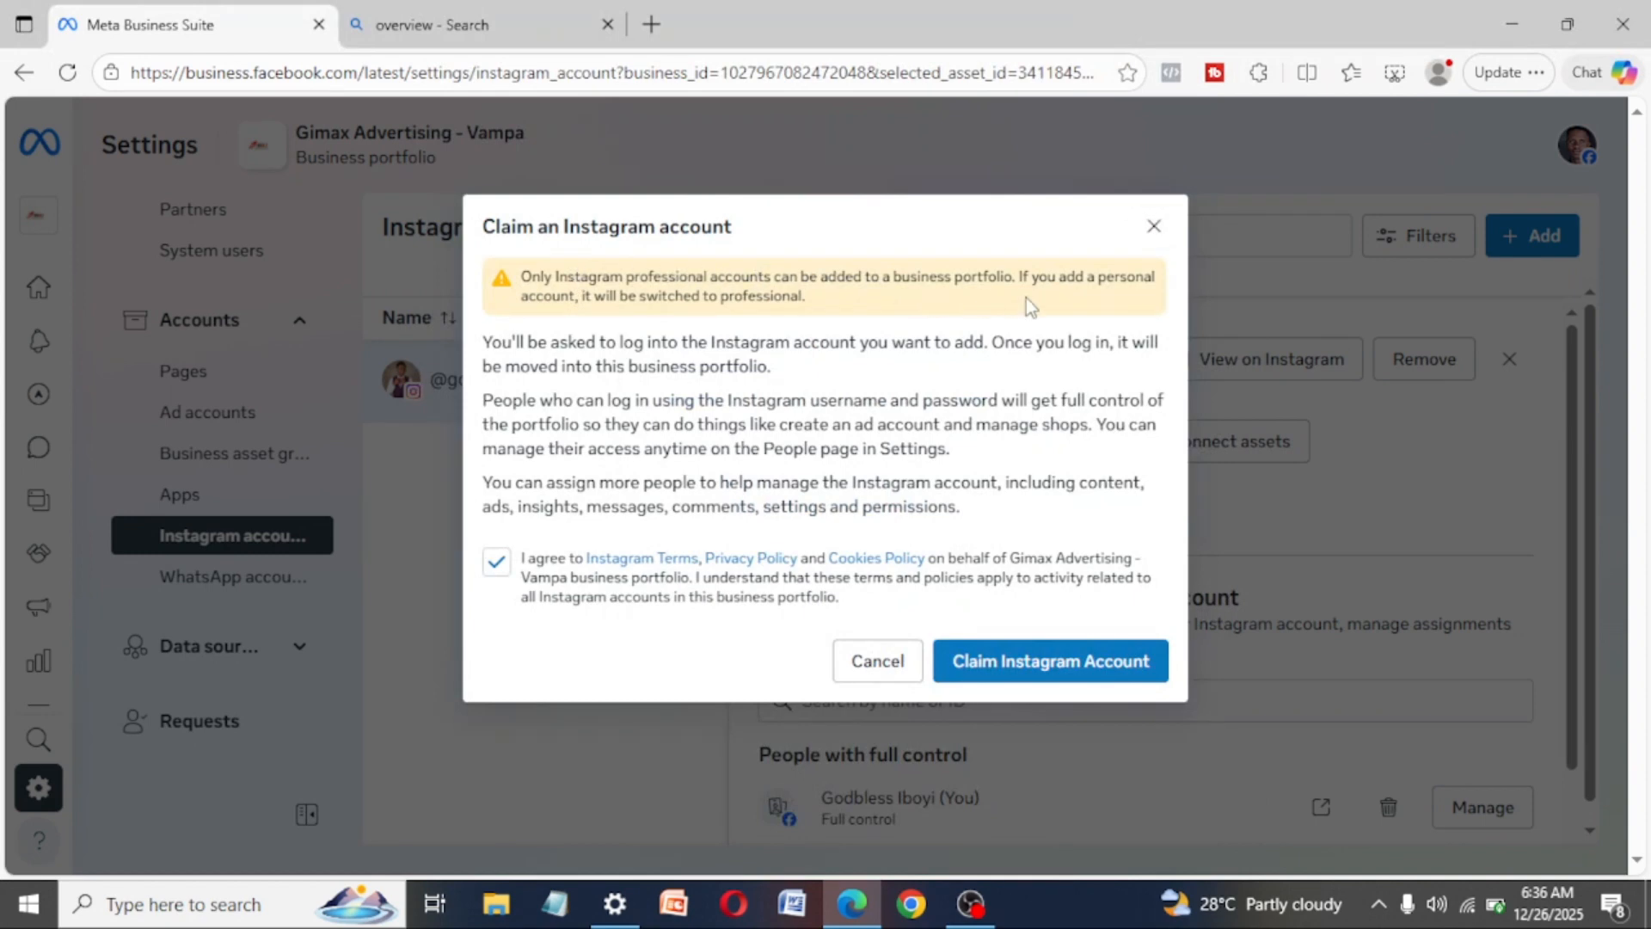
{"action": "left_click", "coordinate": [1151, 240]}
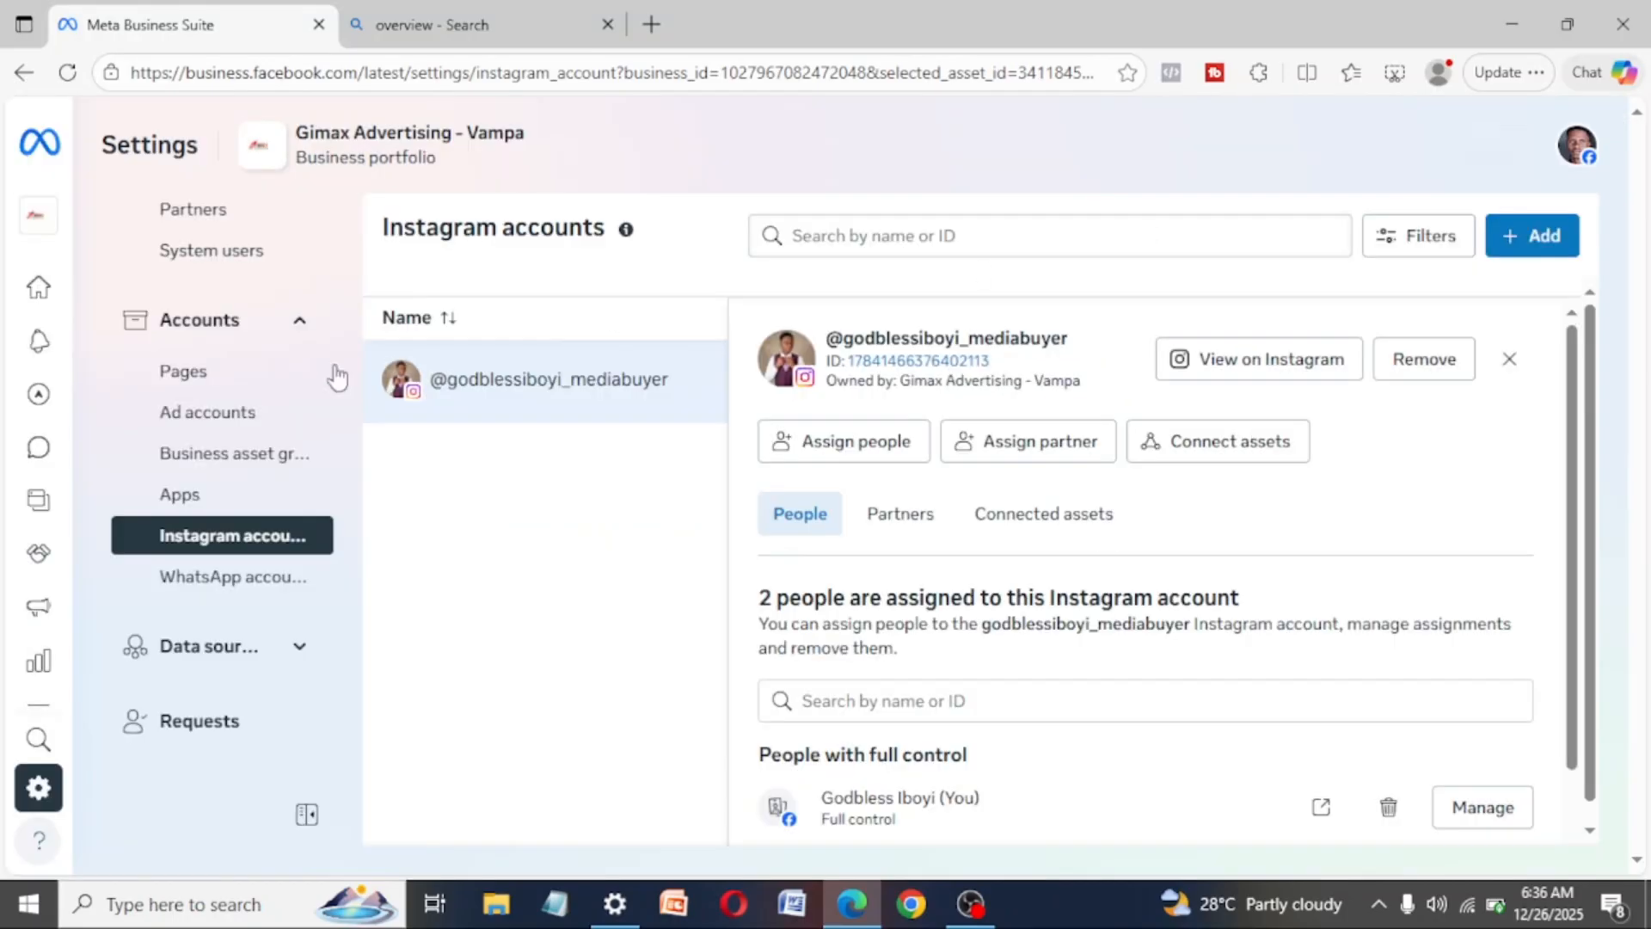
- In the WhatsApp accounts settings, view the form for linking a WhatsApp Business account and close it without a phone number
{"action": "left_click", "coordinate": [223, 578]}
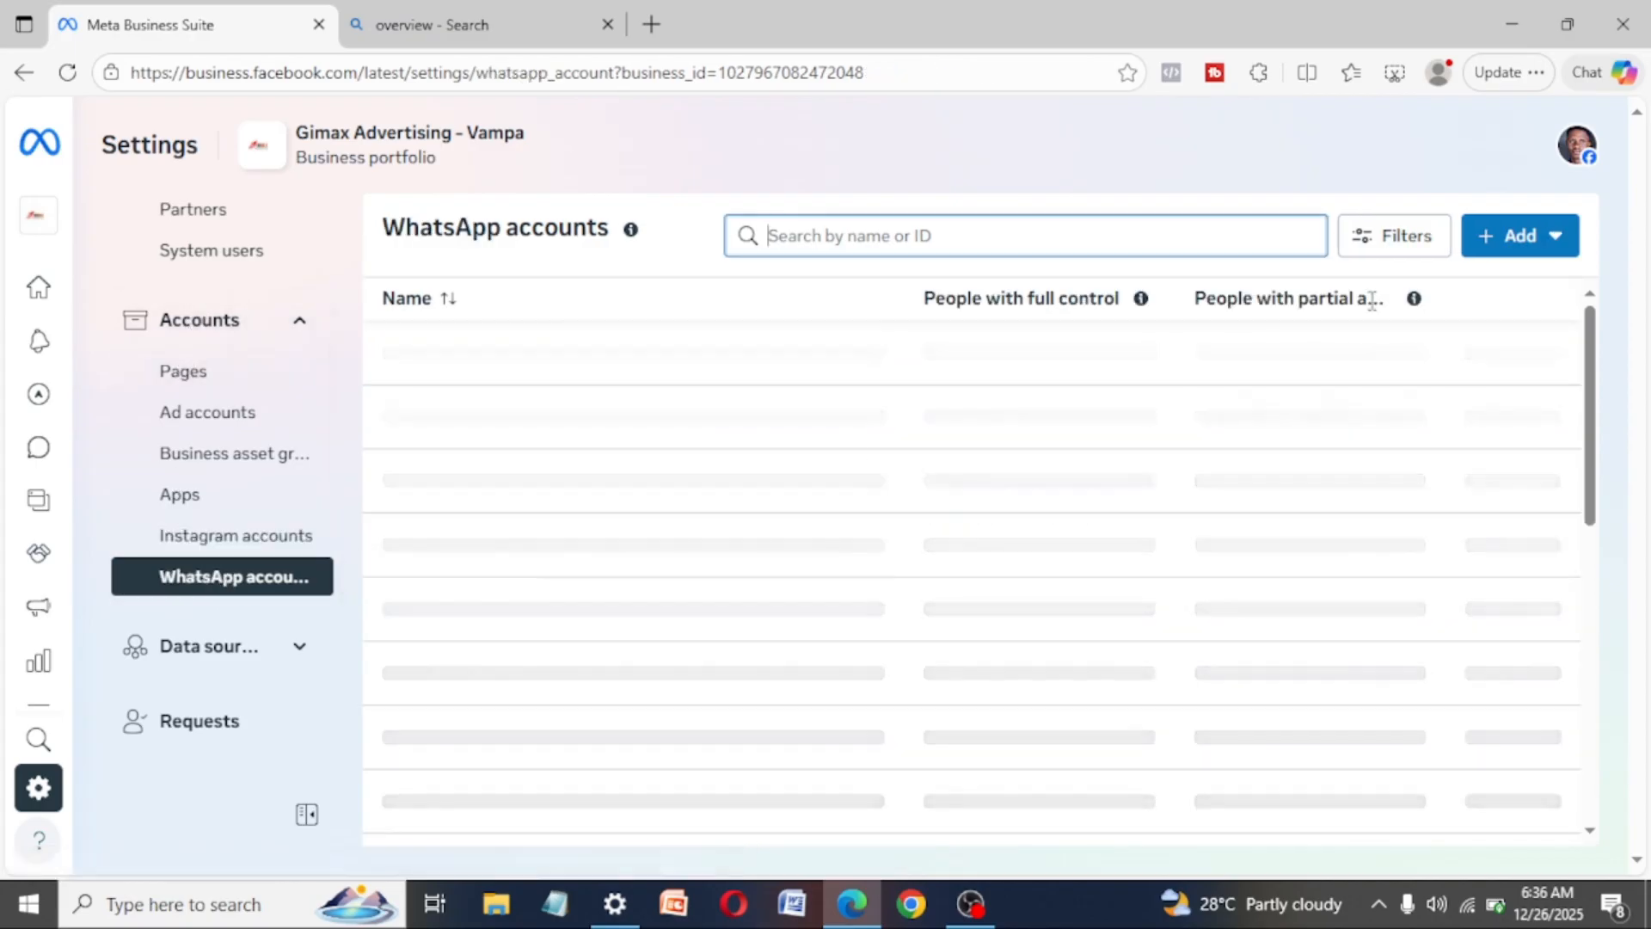
{"action": "left_click", "coordinate": [1553, 241]}
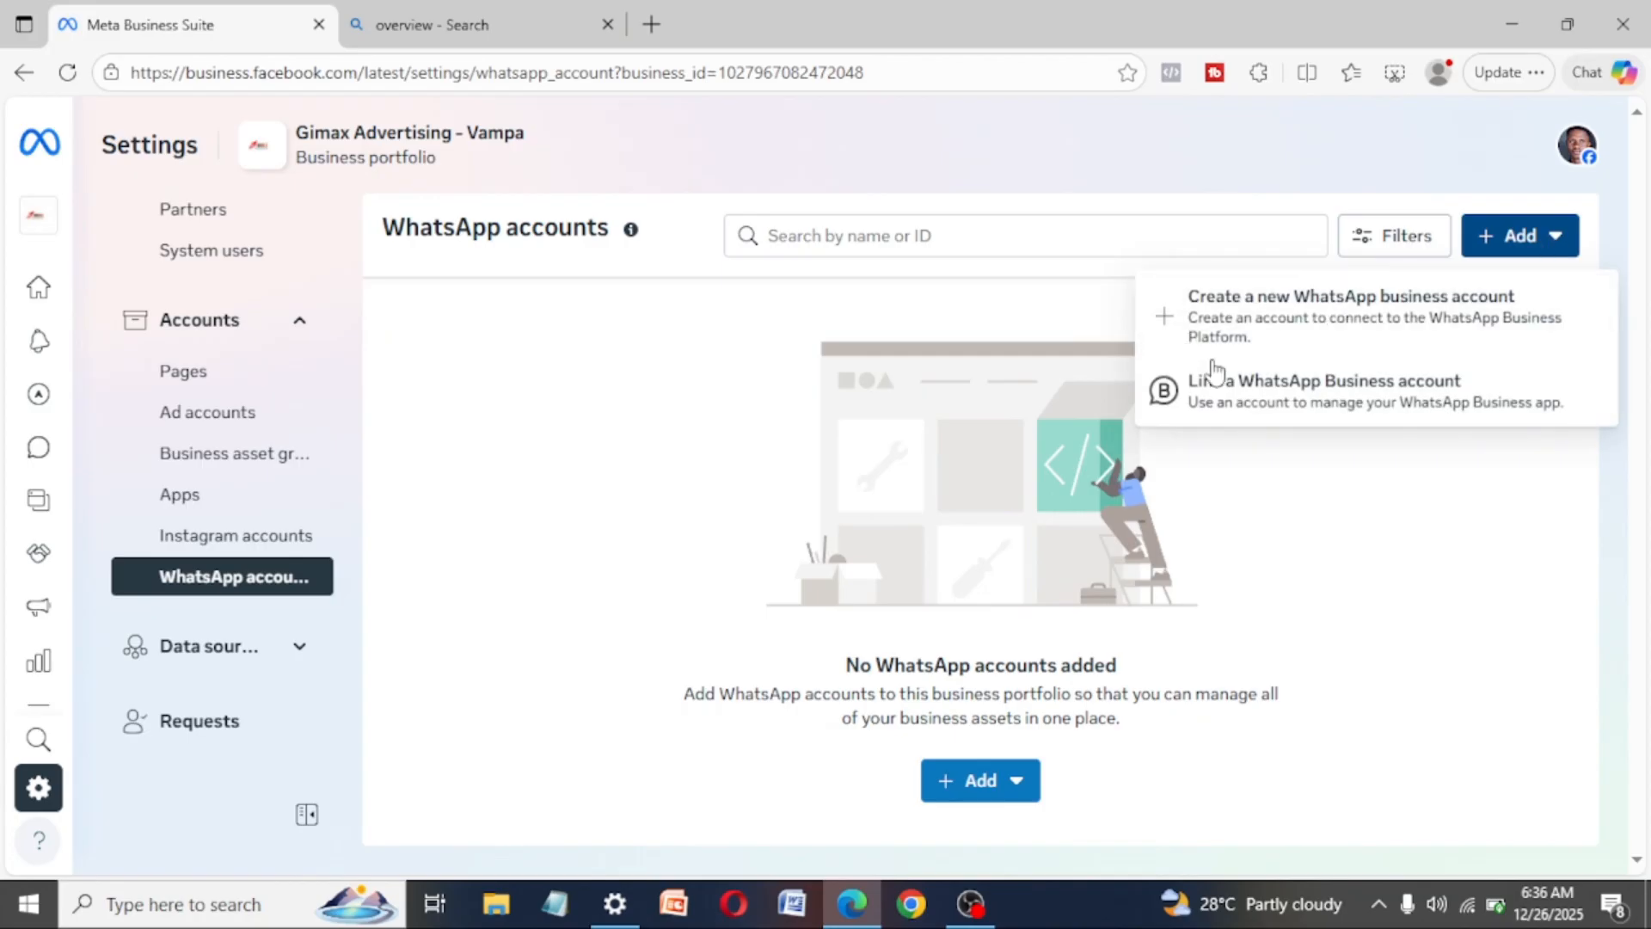
{"action": "left_click", "coordinate": [1300, 391]}
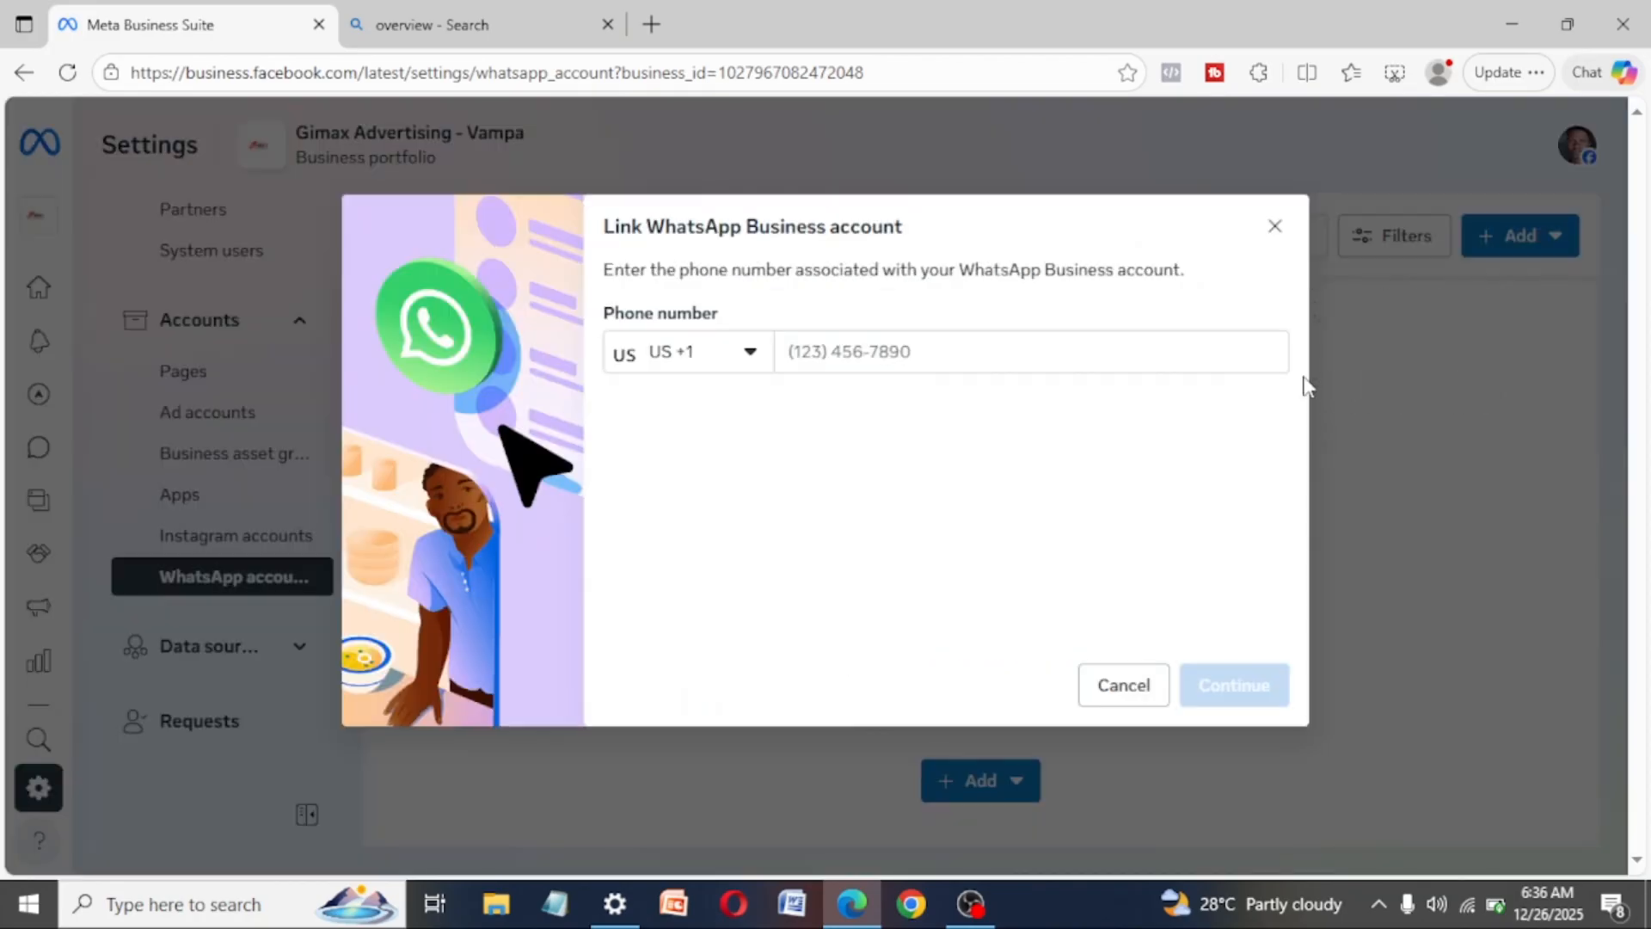
{"action": "left_click", "coordinate": [723, 352]}
{"action": "left_click", "coordinate": [920, 352]}
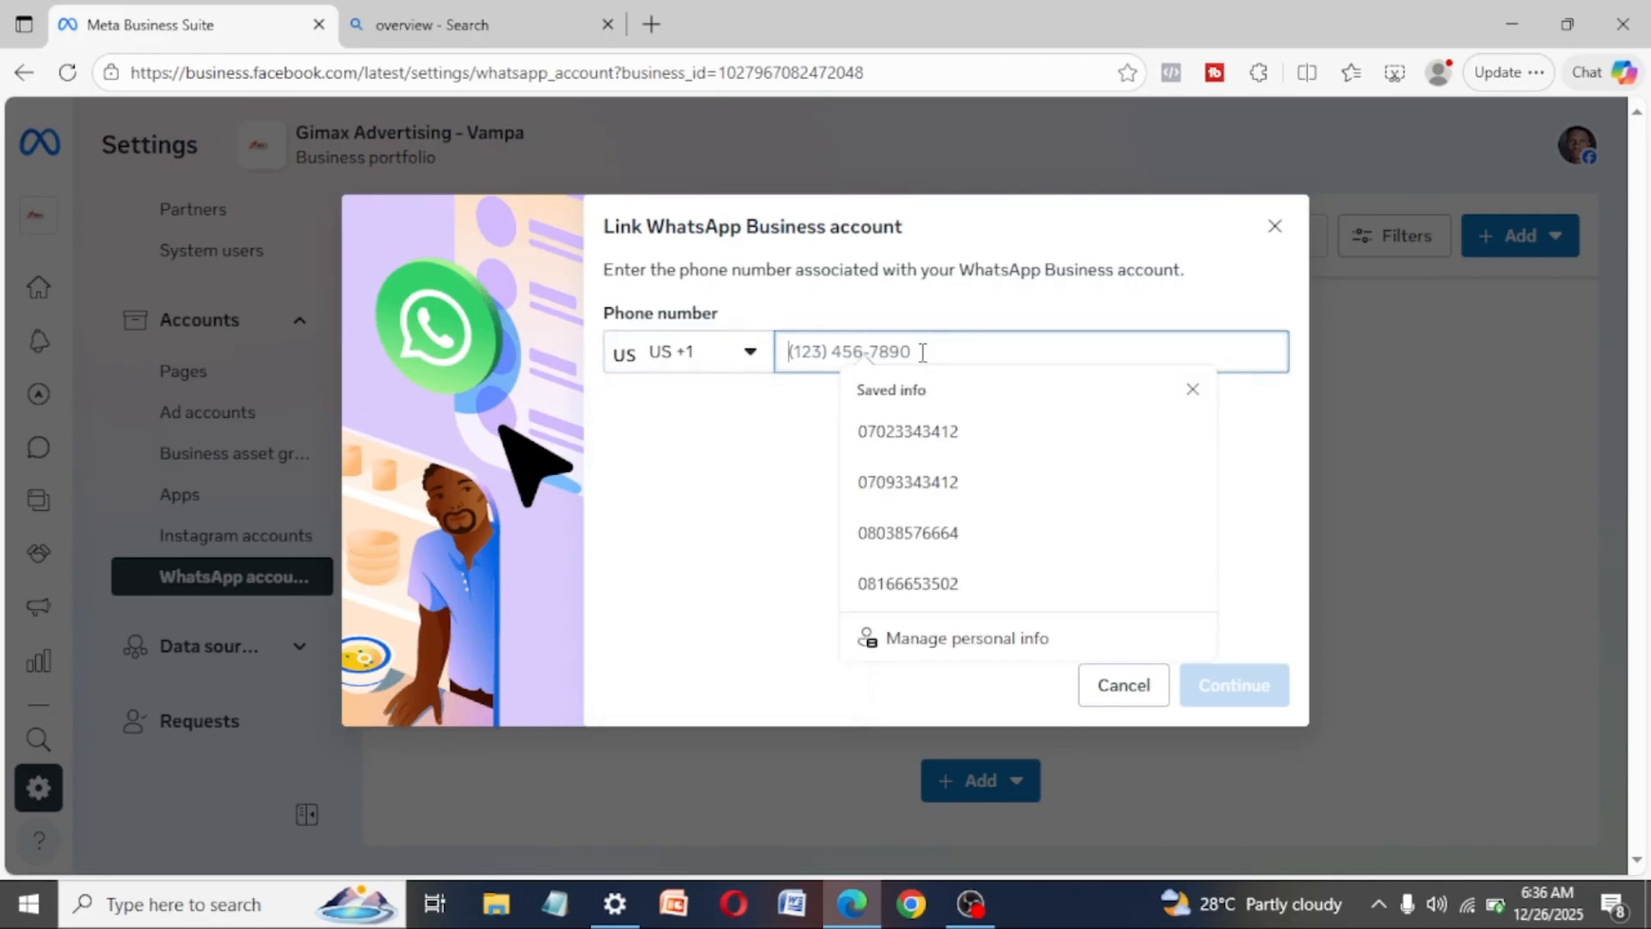
{"action": "left_click", "coordinate": [1276, 226]}
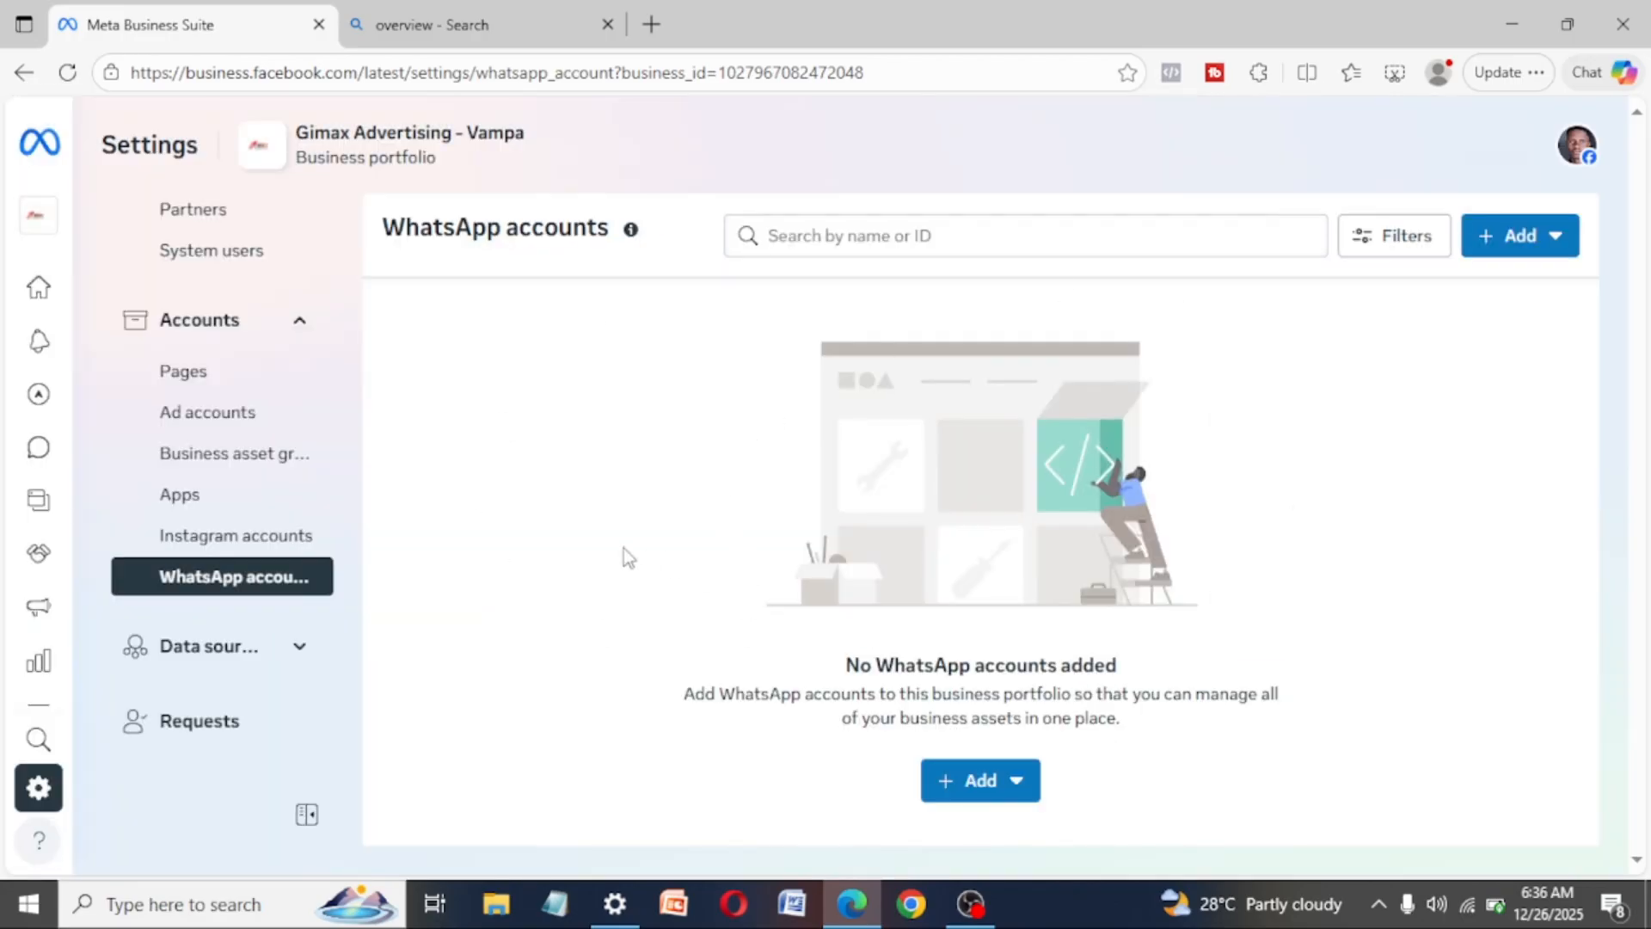
- In the Apps settings, view the options for adding an app ID and dismiss them
{"action": "left_click", "coordinate": [181, 497]}
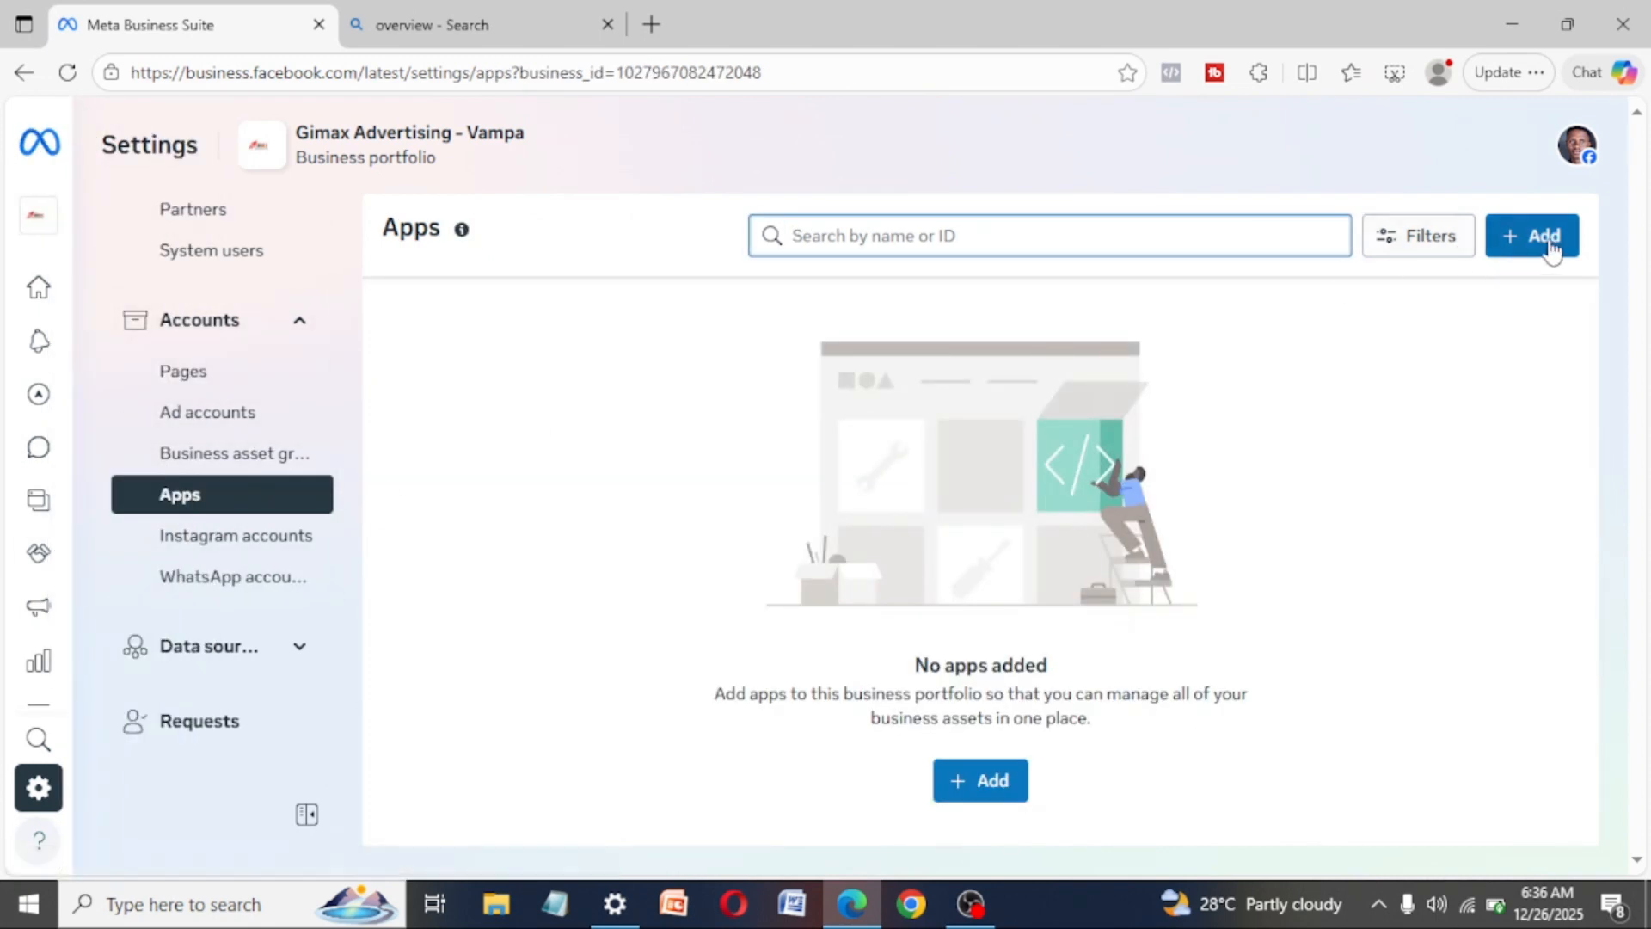
{"action": "left_click", "coordinate": [991, 777]}
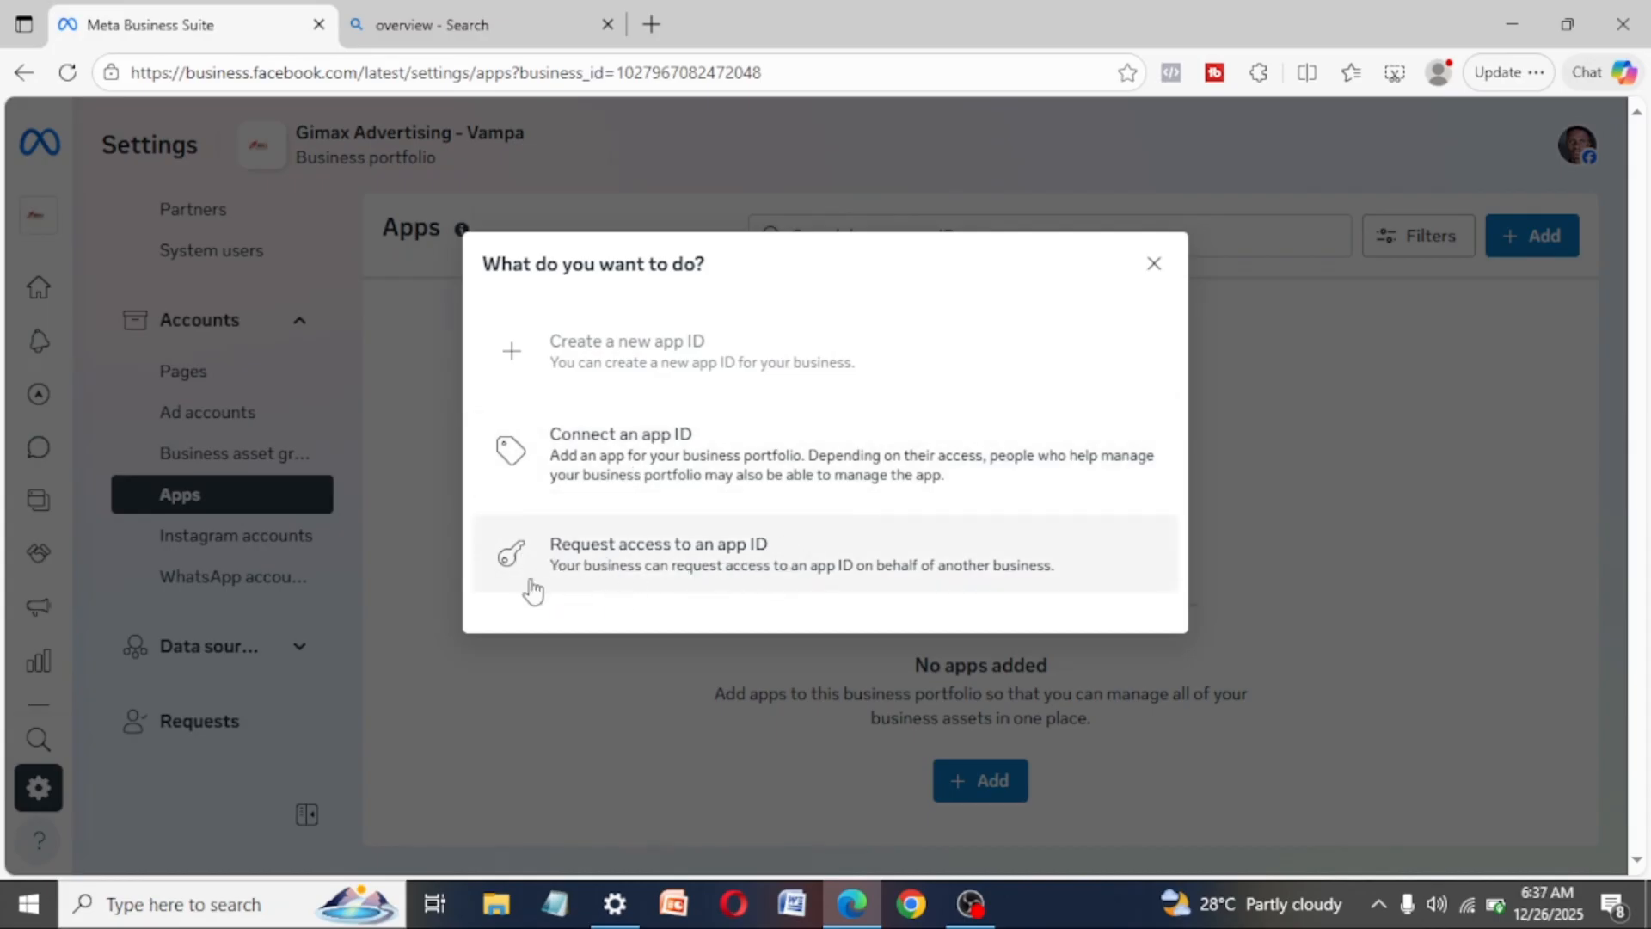
{"action": "left_click", "coordinate": [1155, 264]}
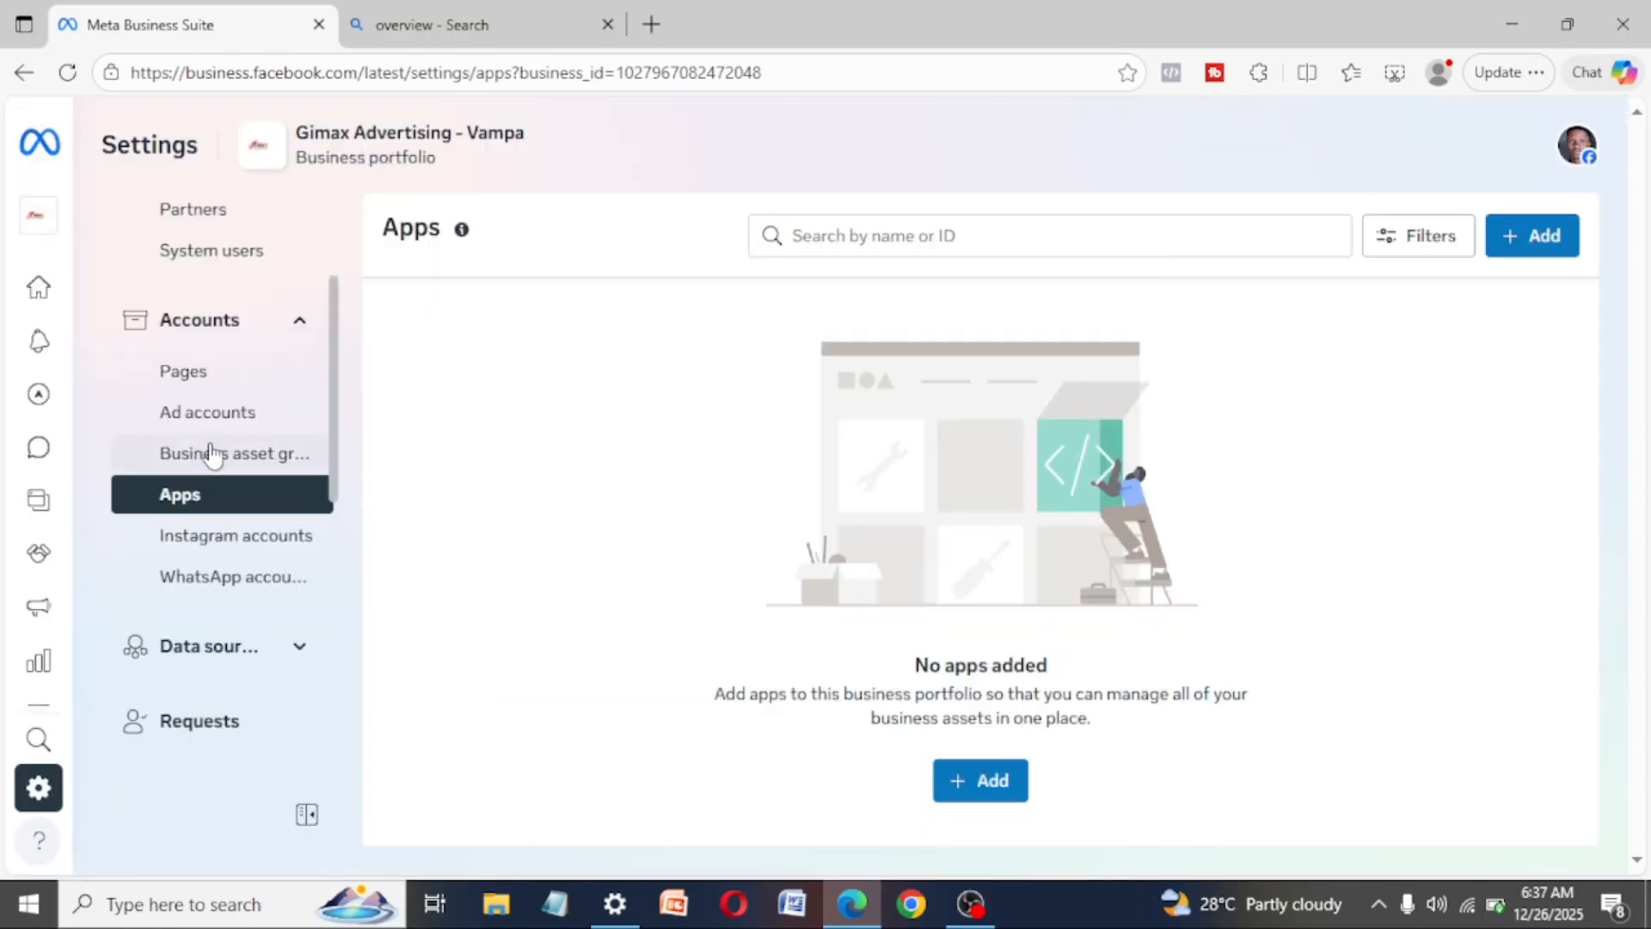
- Look through the remaining settings categories and open the Setup guide to review its recommended portfolio actions
{"action": "scroll", "coordinate": [221, 449], "scroll_direction": "up", "scroll_amount": 1}
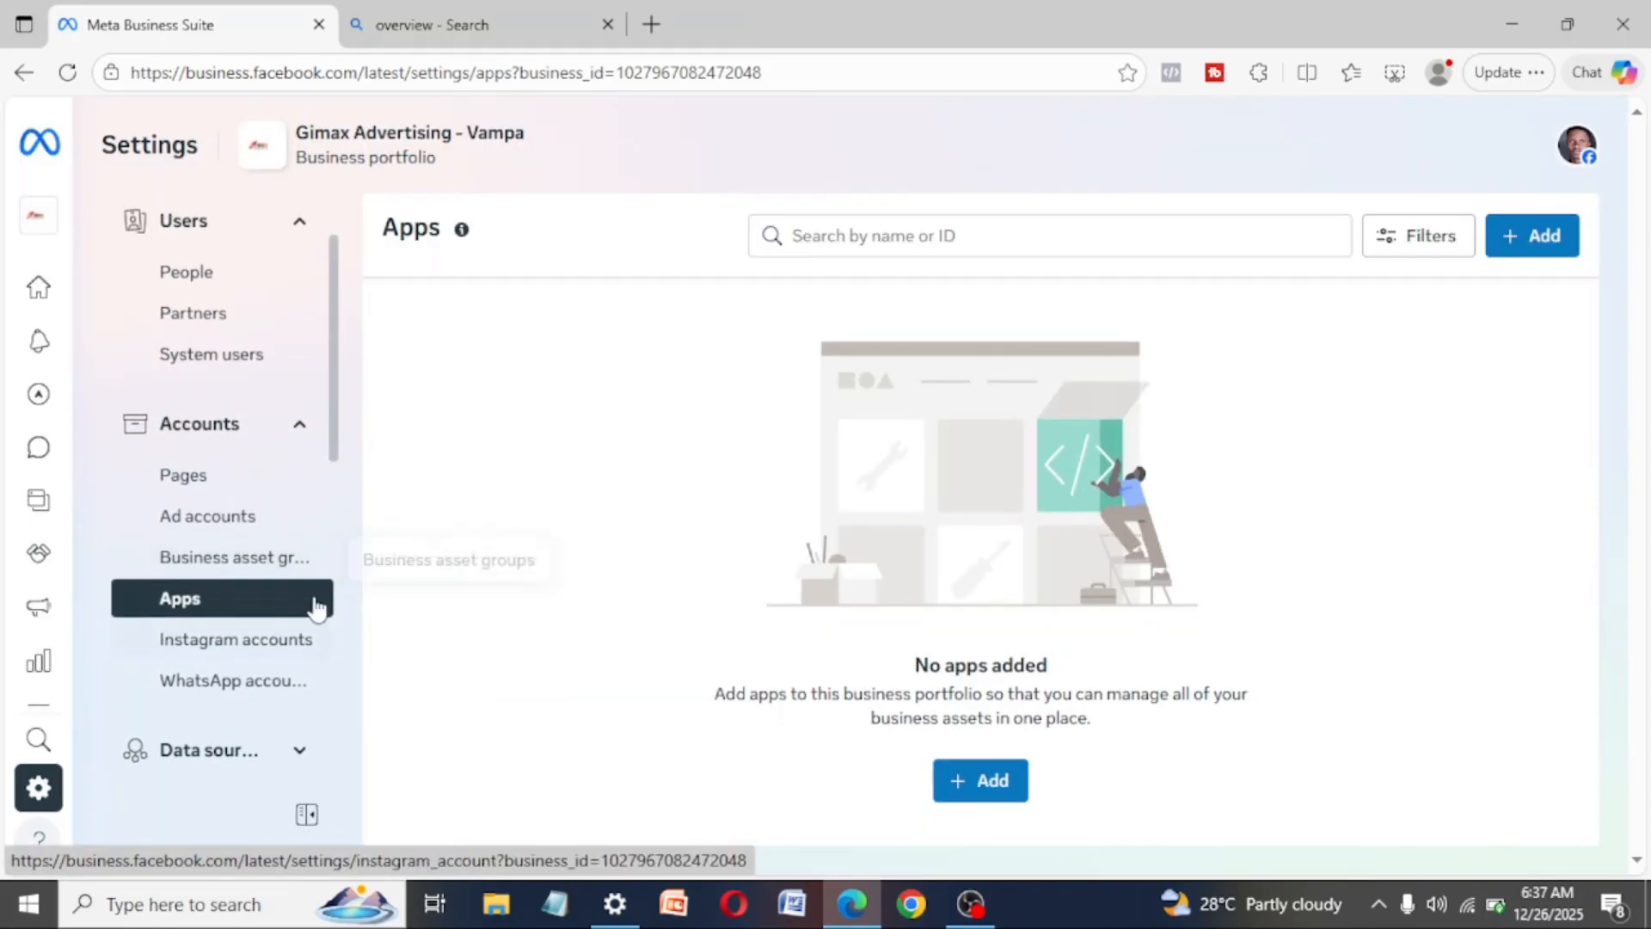
{"action": "scroll", "coordinate": [256, 492], "scroll_direction": "up", "scroll_amount": 1}
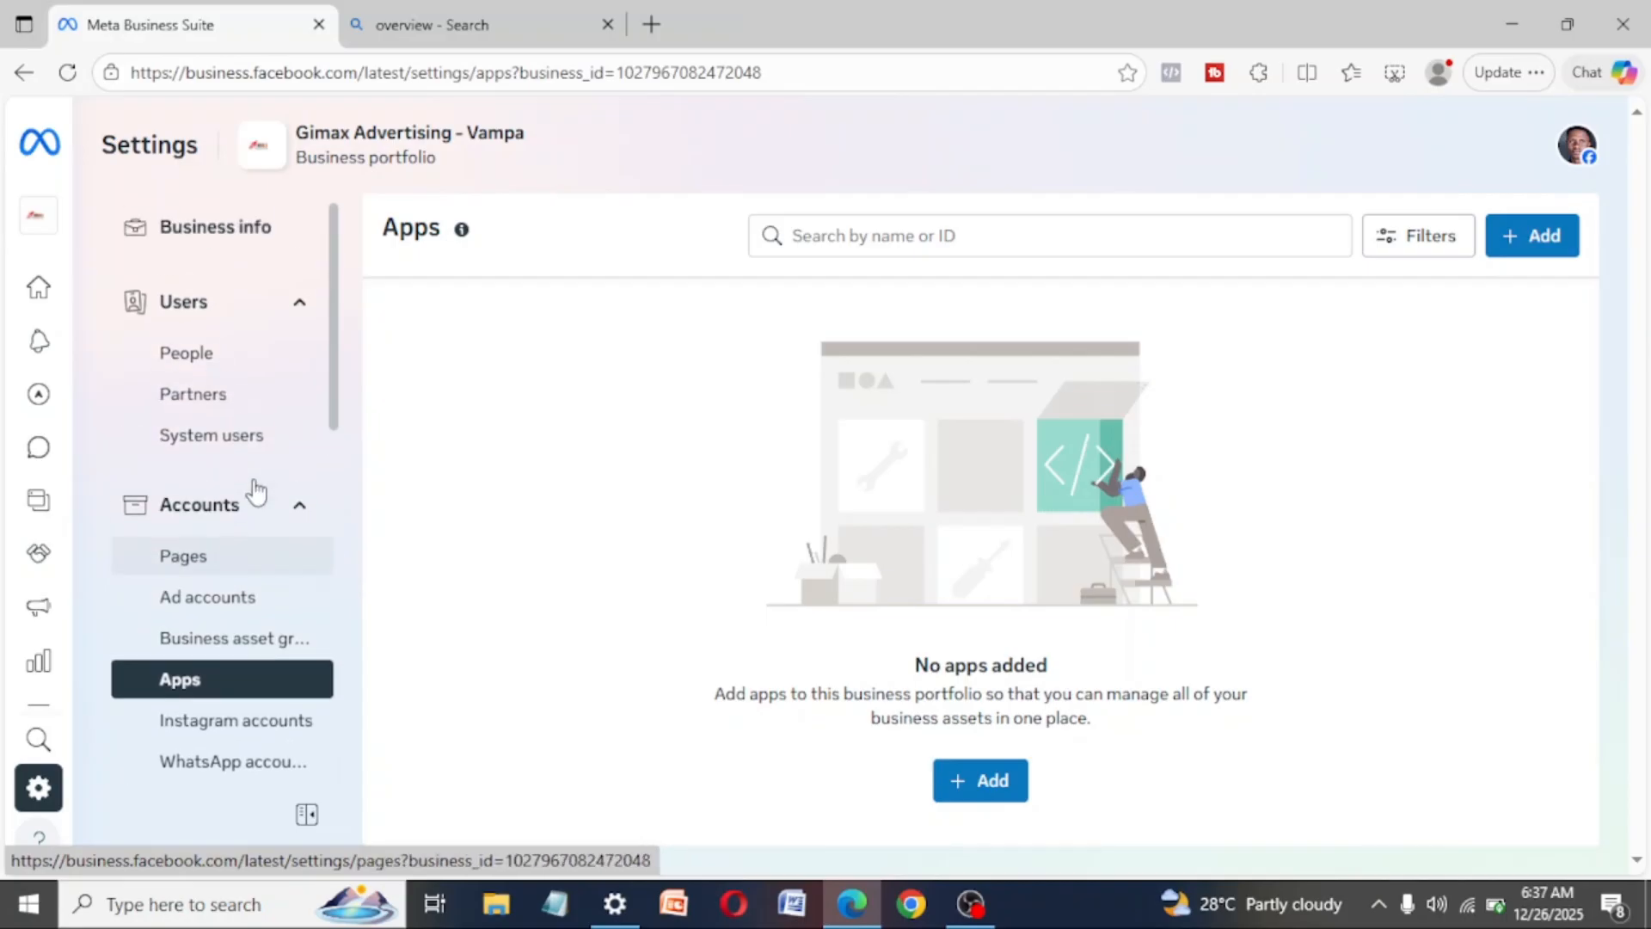
{"action": "scroll", "coordinate": [256, 492], "scroll_direction": "down", "scroll_amount": 1}
{"action": "scroll", "coordinate": [257, 492], "scroll_direction": "up", "scroll_amount": 1}
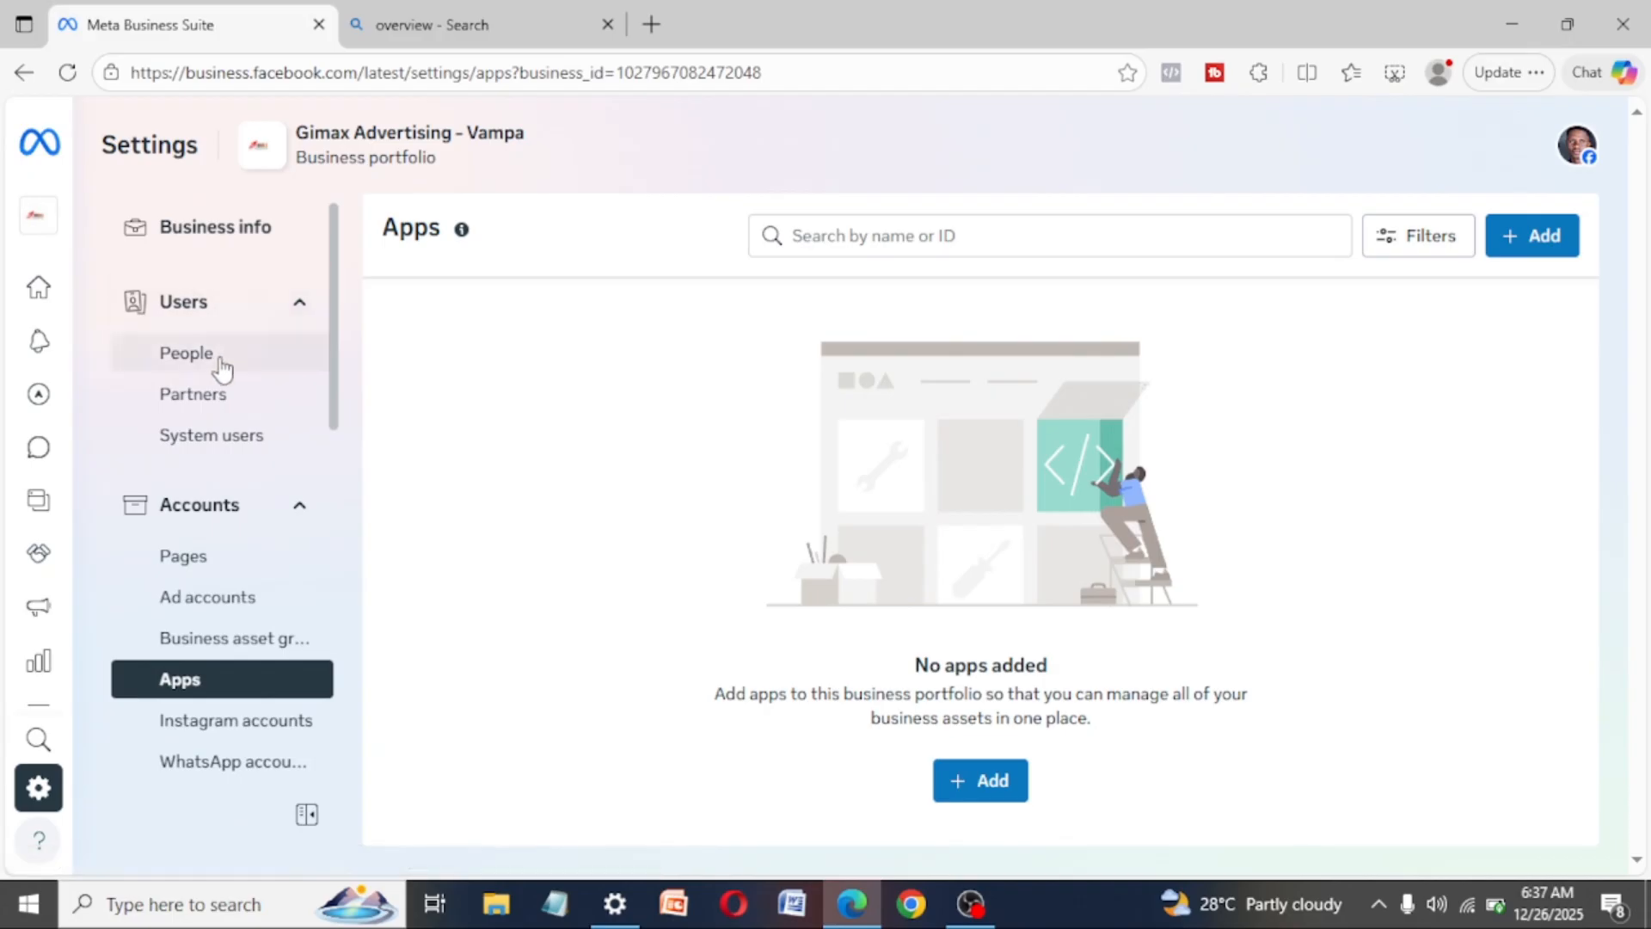
{"action": "left_click_drag", "start_coordinate": [334, 289], "coordinate": [301, 564]}
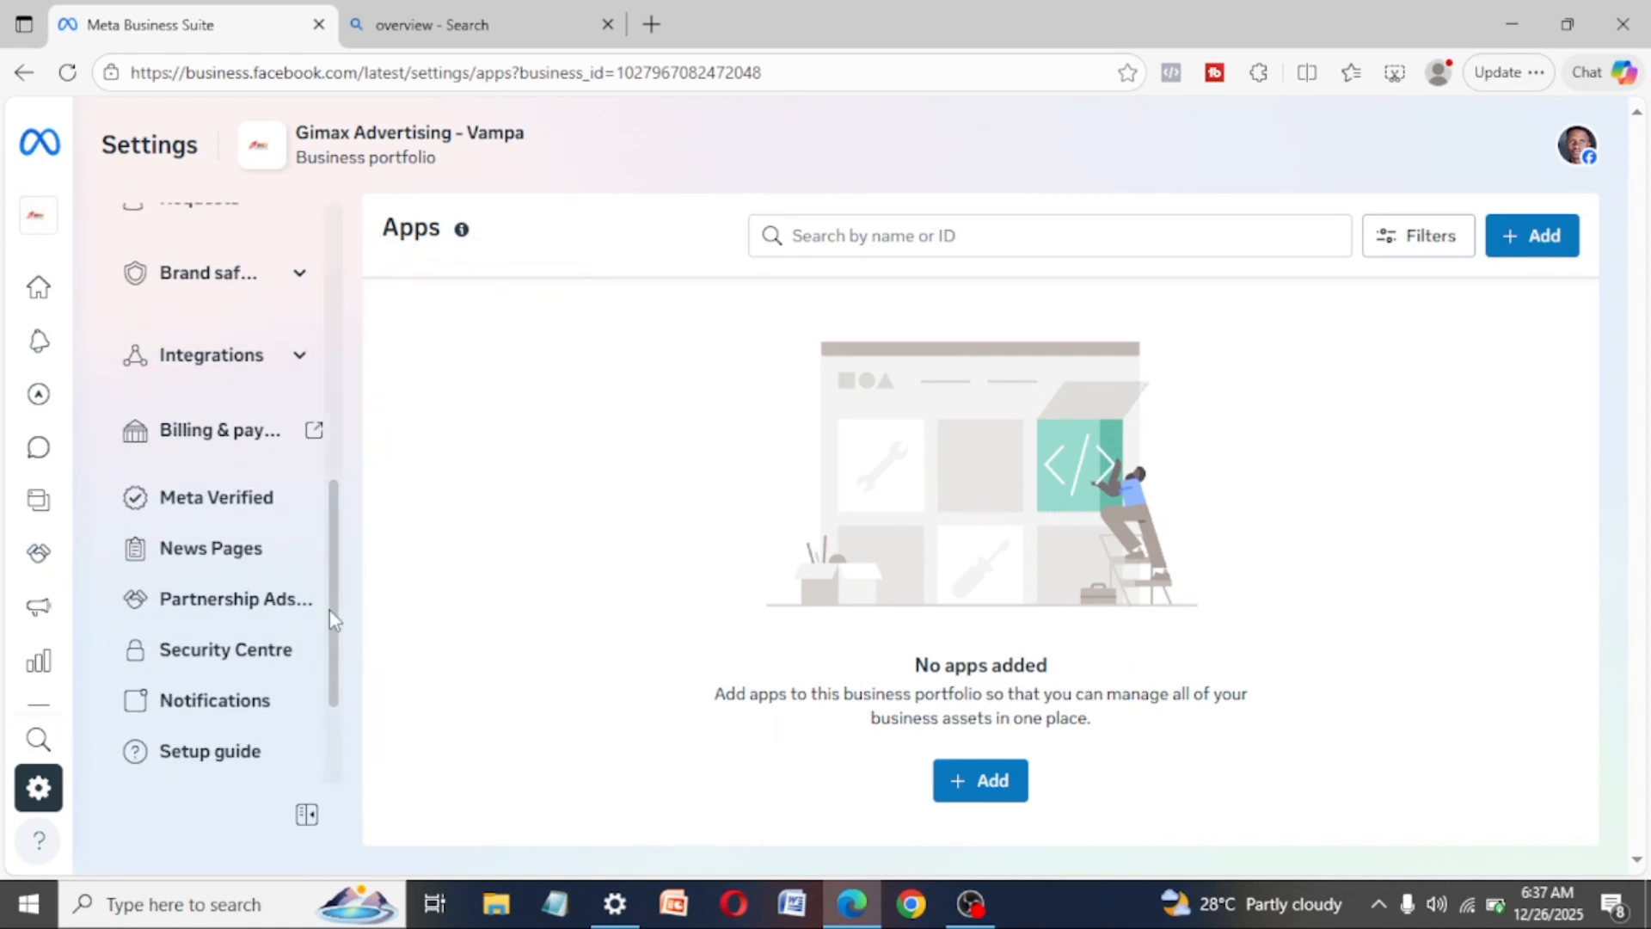
{"action": "left_click_drag", "start_coordinate": [332, 611], "coordinate": [332, 681]}
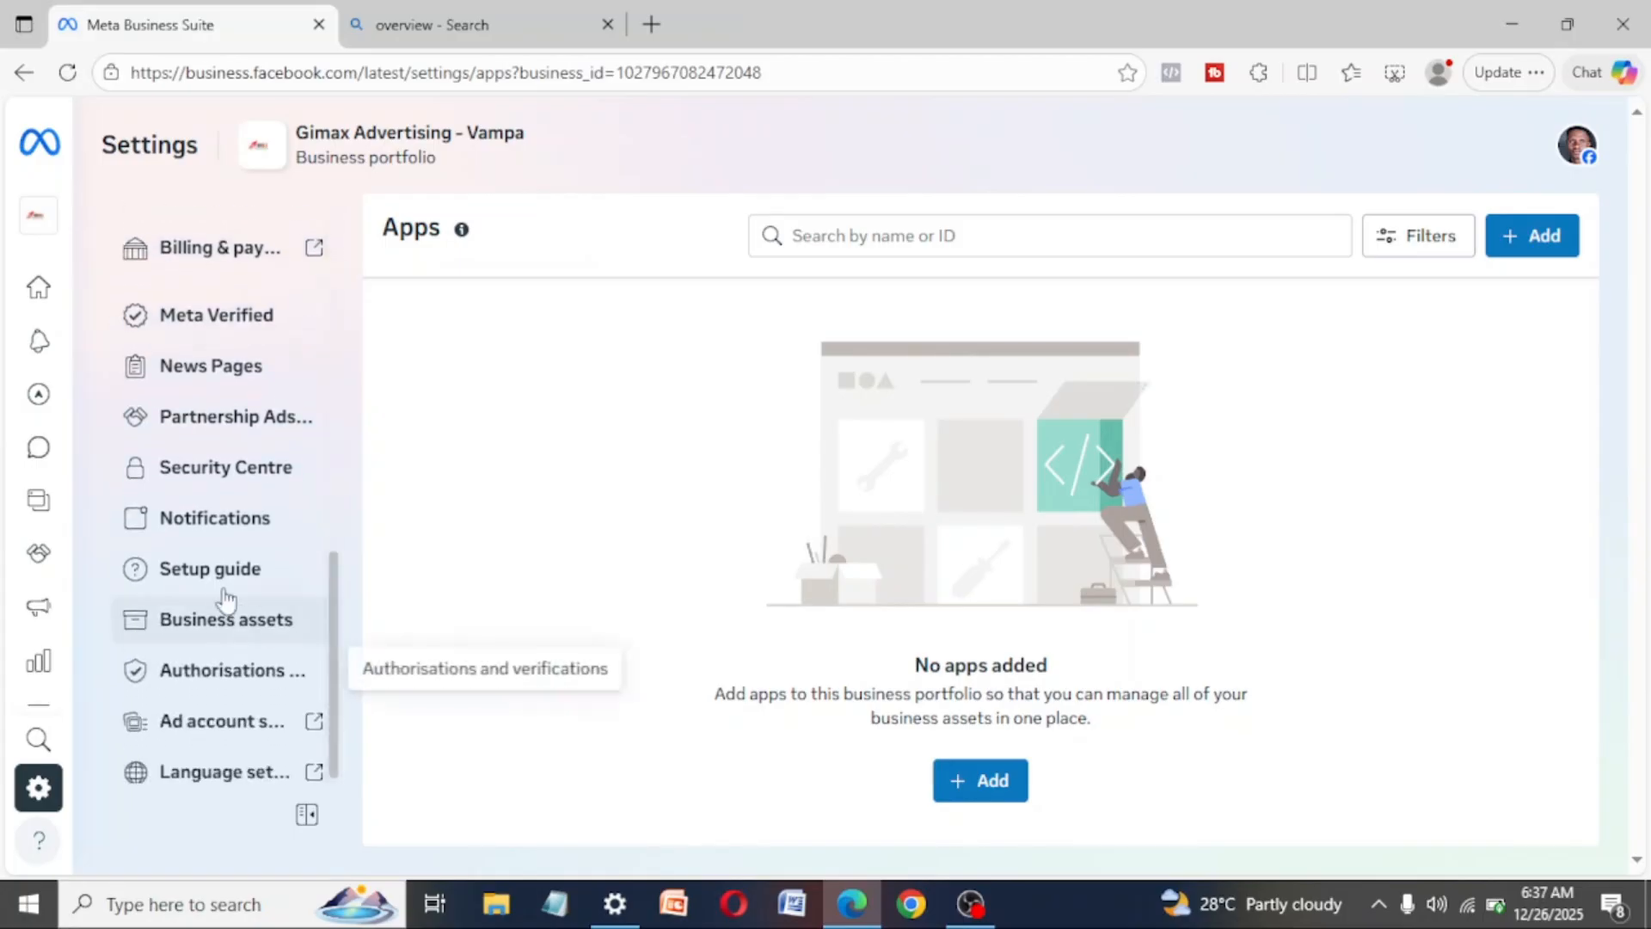
{"action": "left_click", "coordinate": [204, 569]}
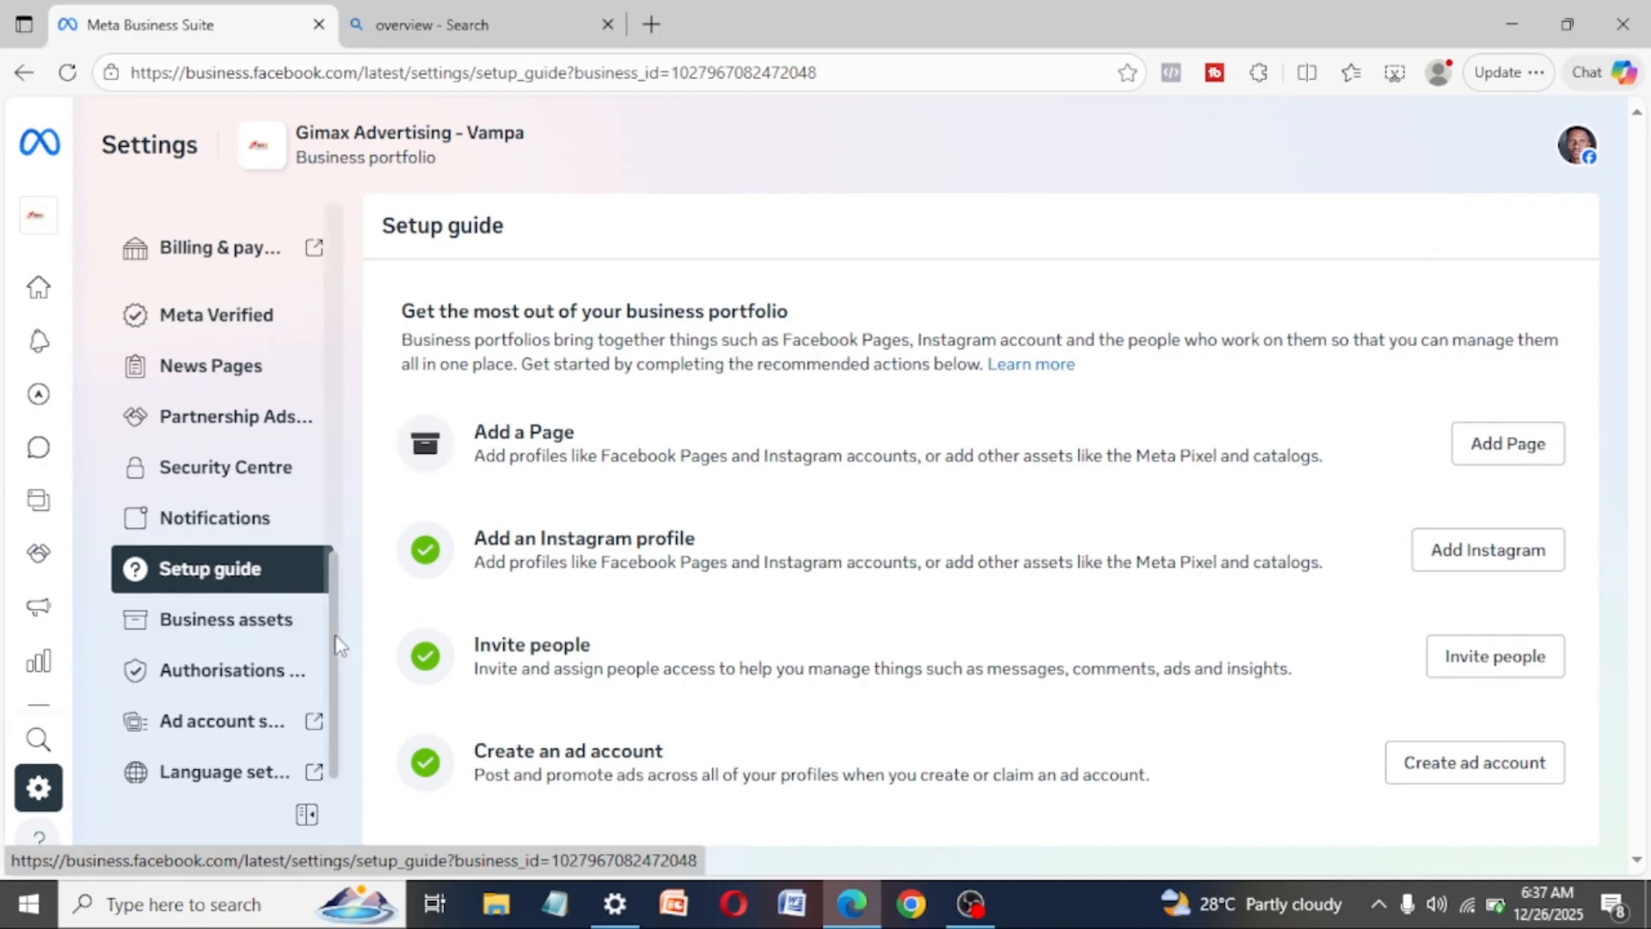
{"action": "mouse_move", "coordinate": [340, 645]}
{"action": "left_mouse_down"}
{"action": "mouse_move", "coordinate": [334, 566]}
{"action": "mouse_move", "coordinate": [332, 671]}
{"action": "left_mouse_up"}
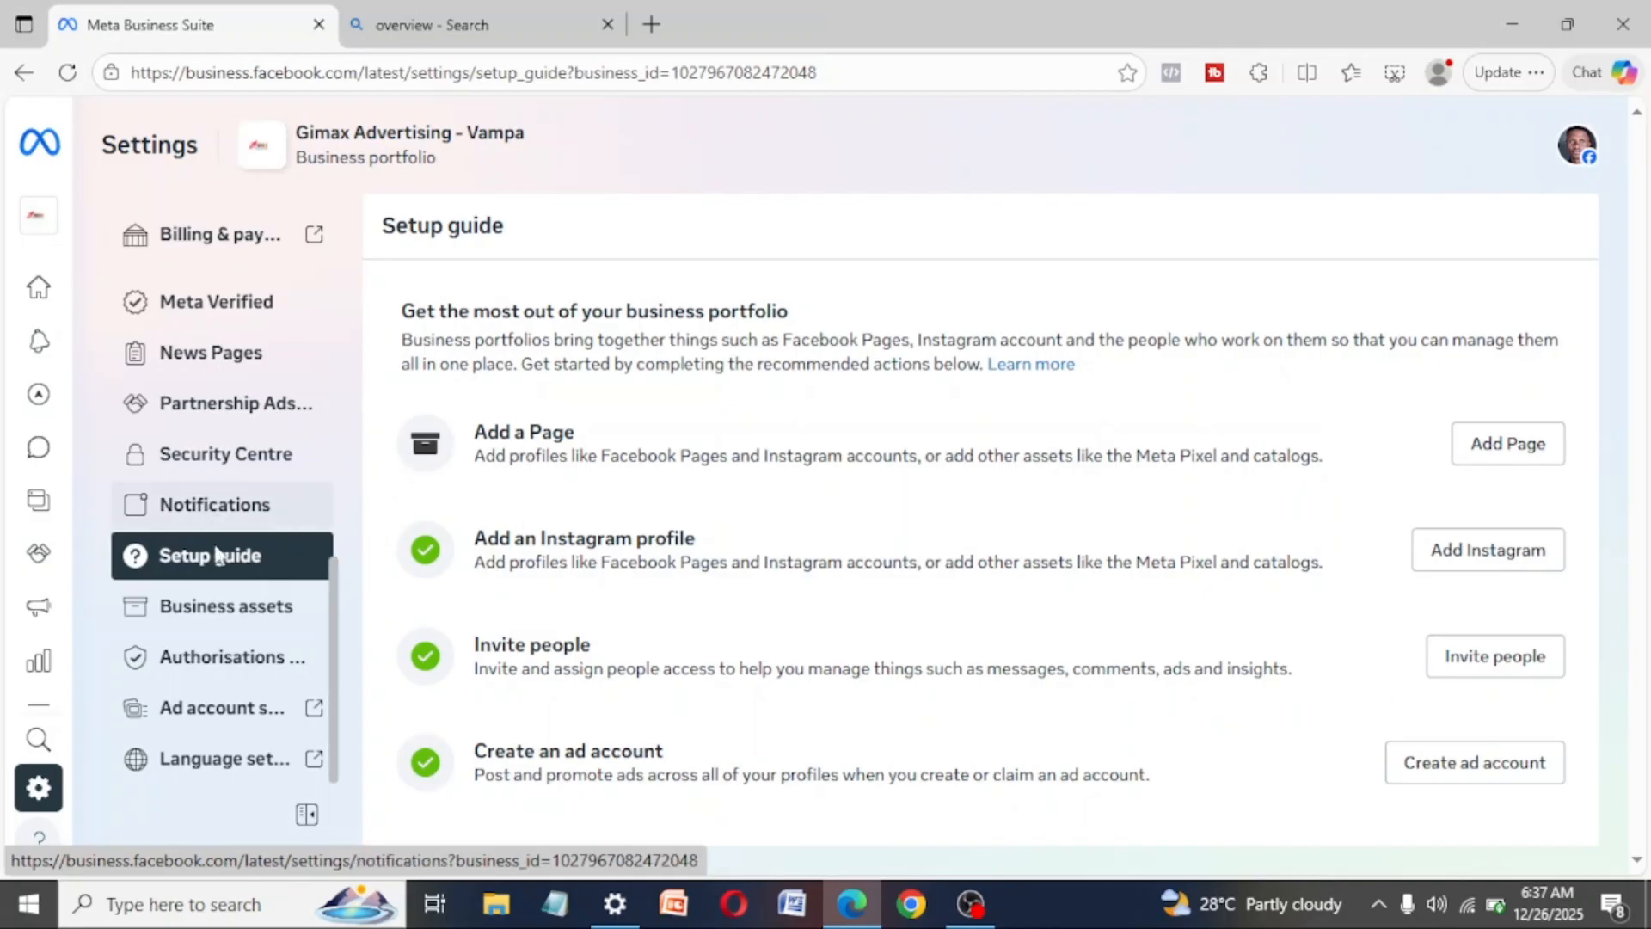
- Open the portfolio's Partners settings and copy the business ID of the first listed partner
{"action": "left_click_drag", "start_coordinate": [334, 631], "coordinate": [337, 555]}
{"action": "left_click_drag", "start_coordinate": [340, 490], "coordinate": [346, 254]}
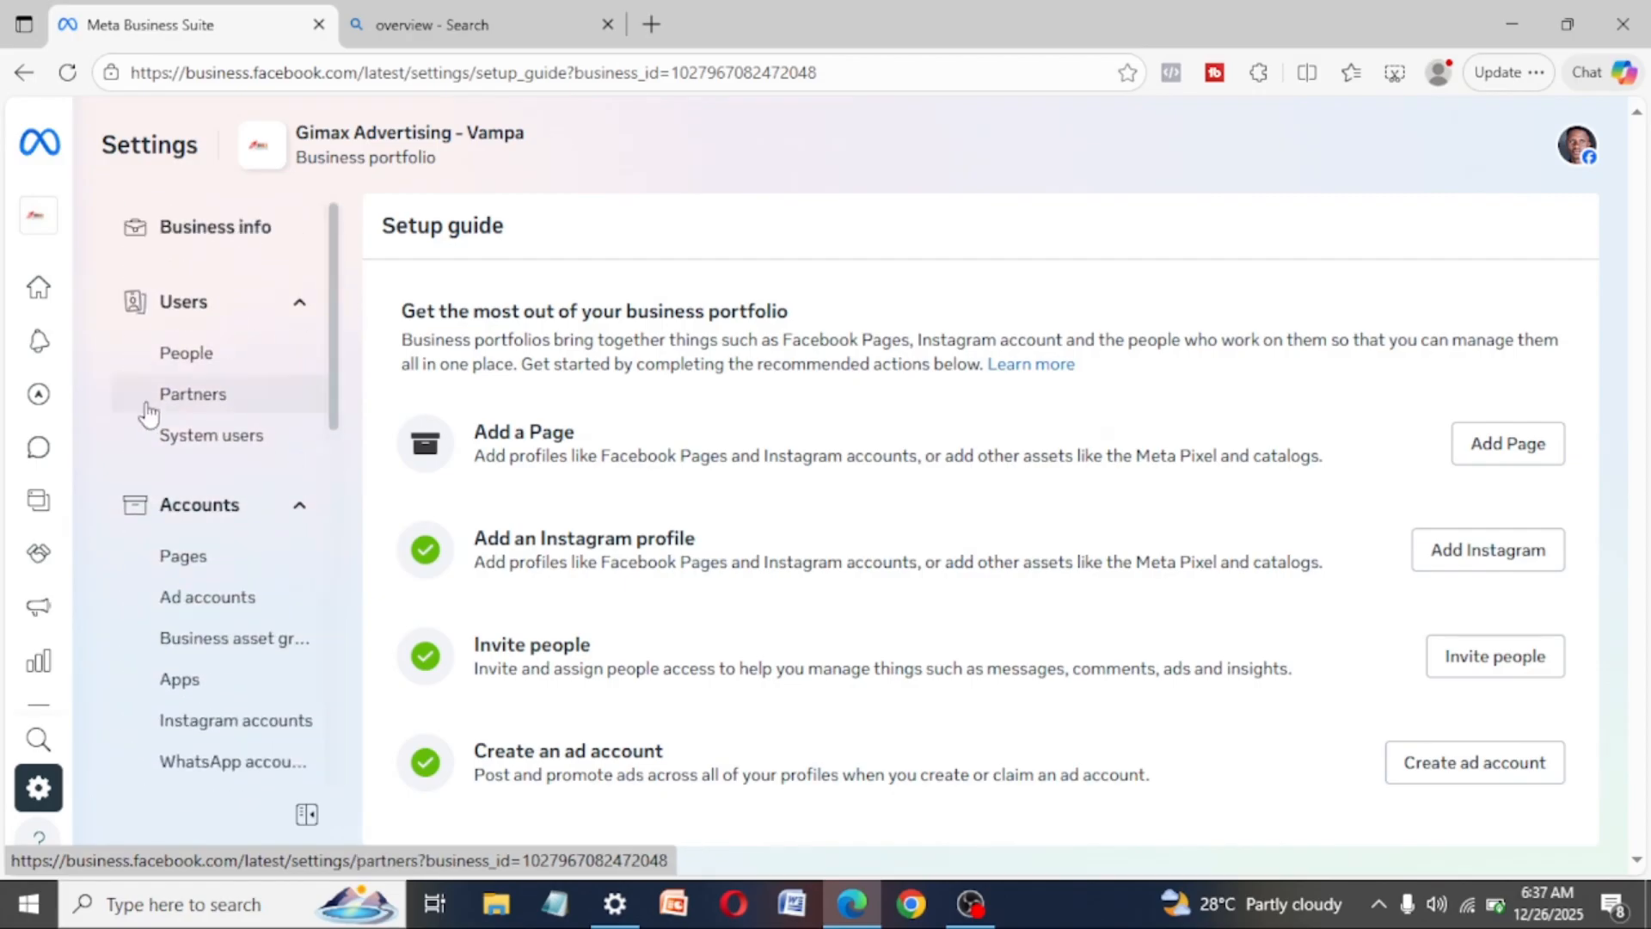
{"action": "left_click", "coordinate": [195, 400]}
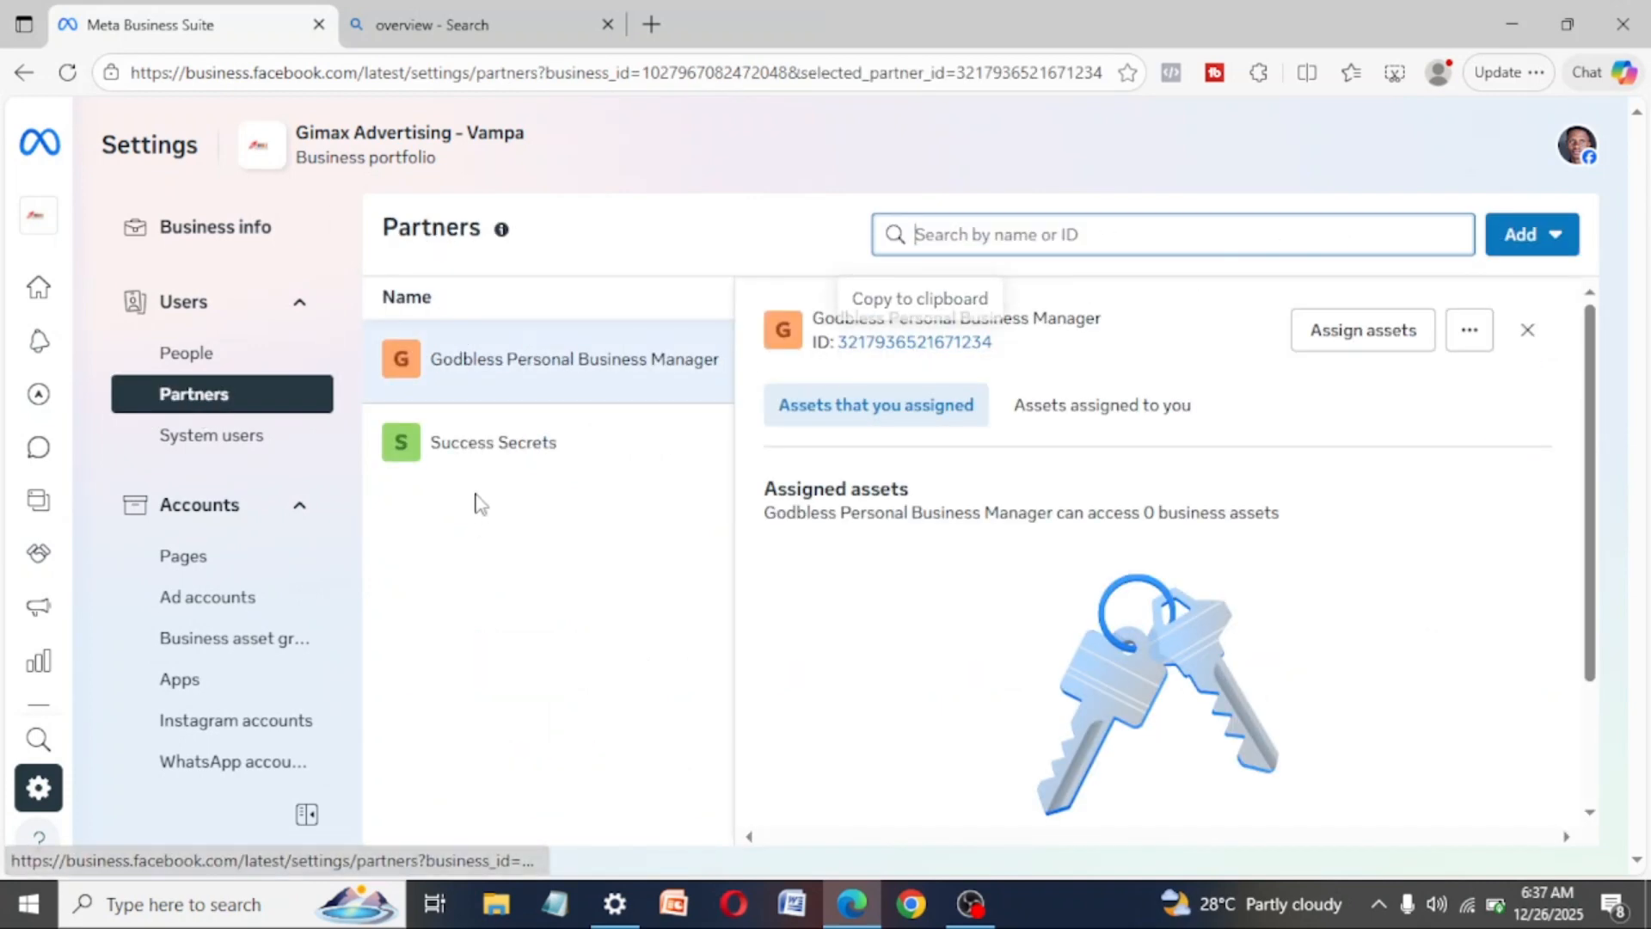
{"action": "left_click", "coordinate": [976, 340]}
{"action": "left_click_drag", "start_coordinate": [974, 331], "coordinate": [839, 347]}
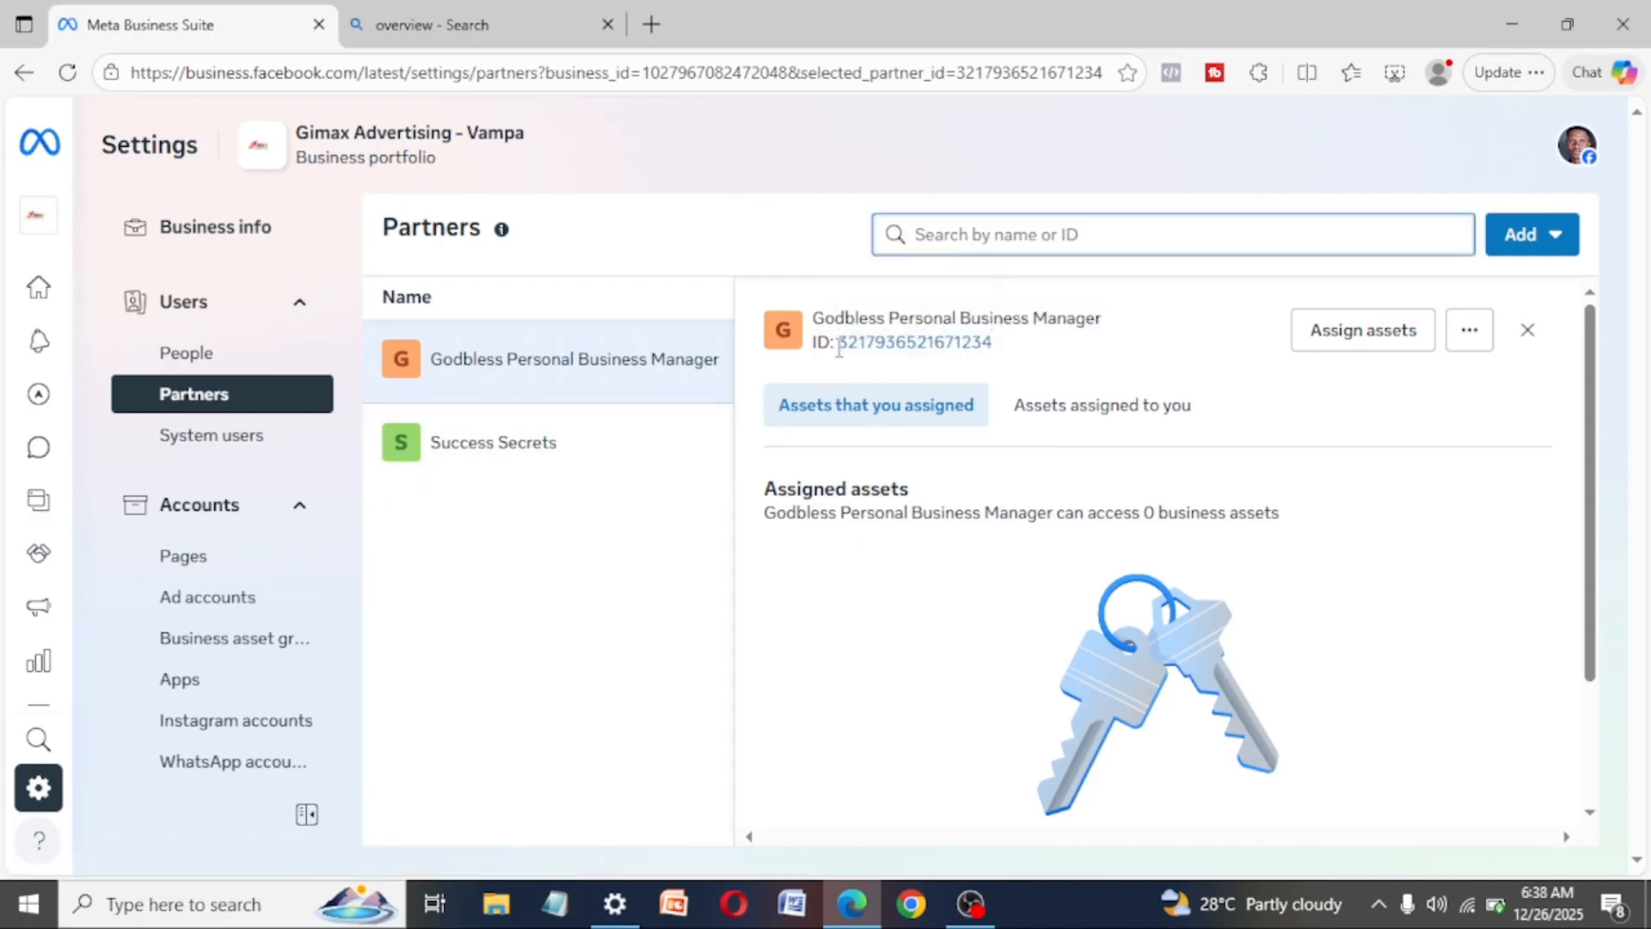
{"action": "left_click", "coordinate": [1528, 233]}
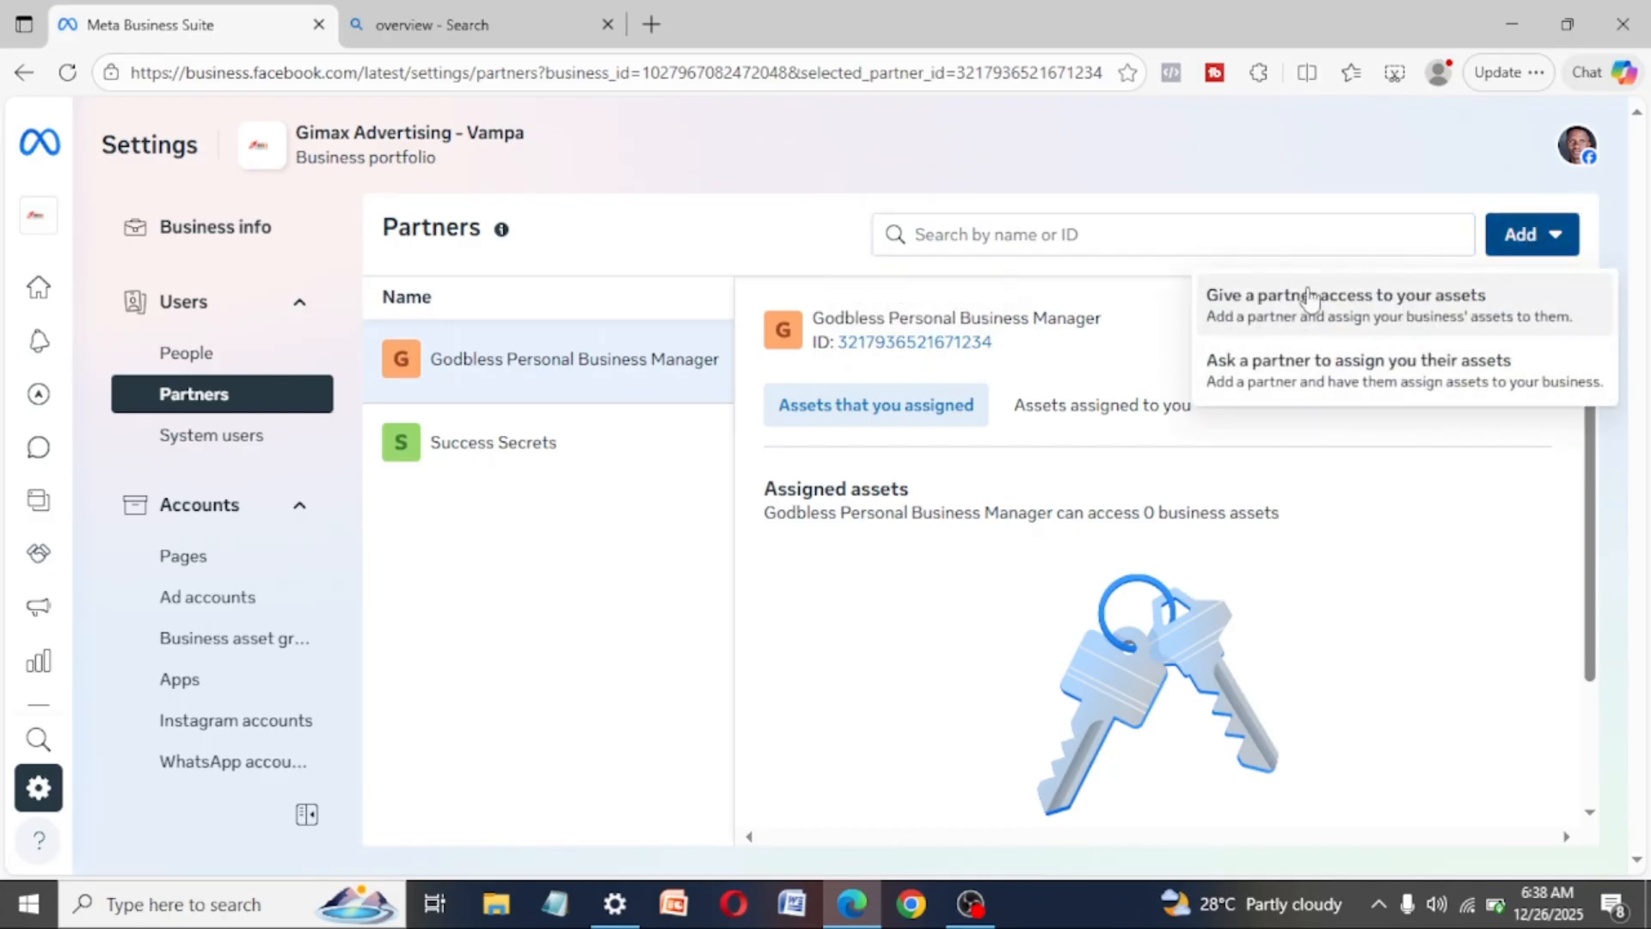
{"action": "left_click", "coordinate": [1482, 311]}
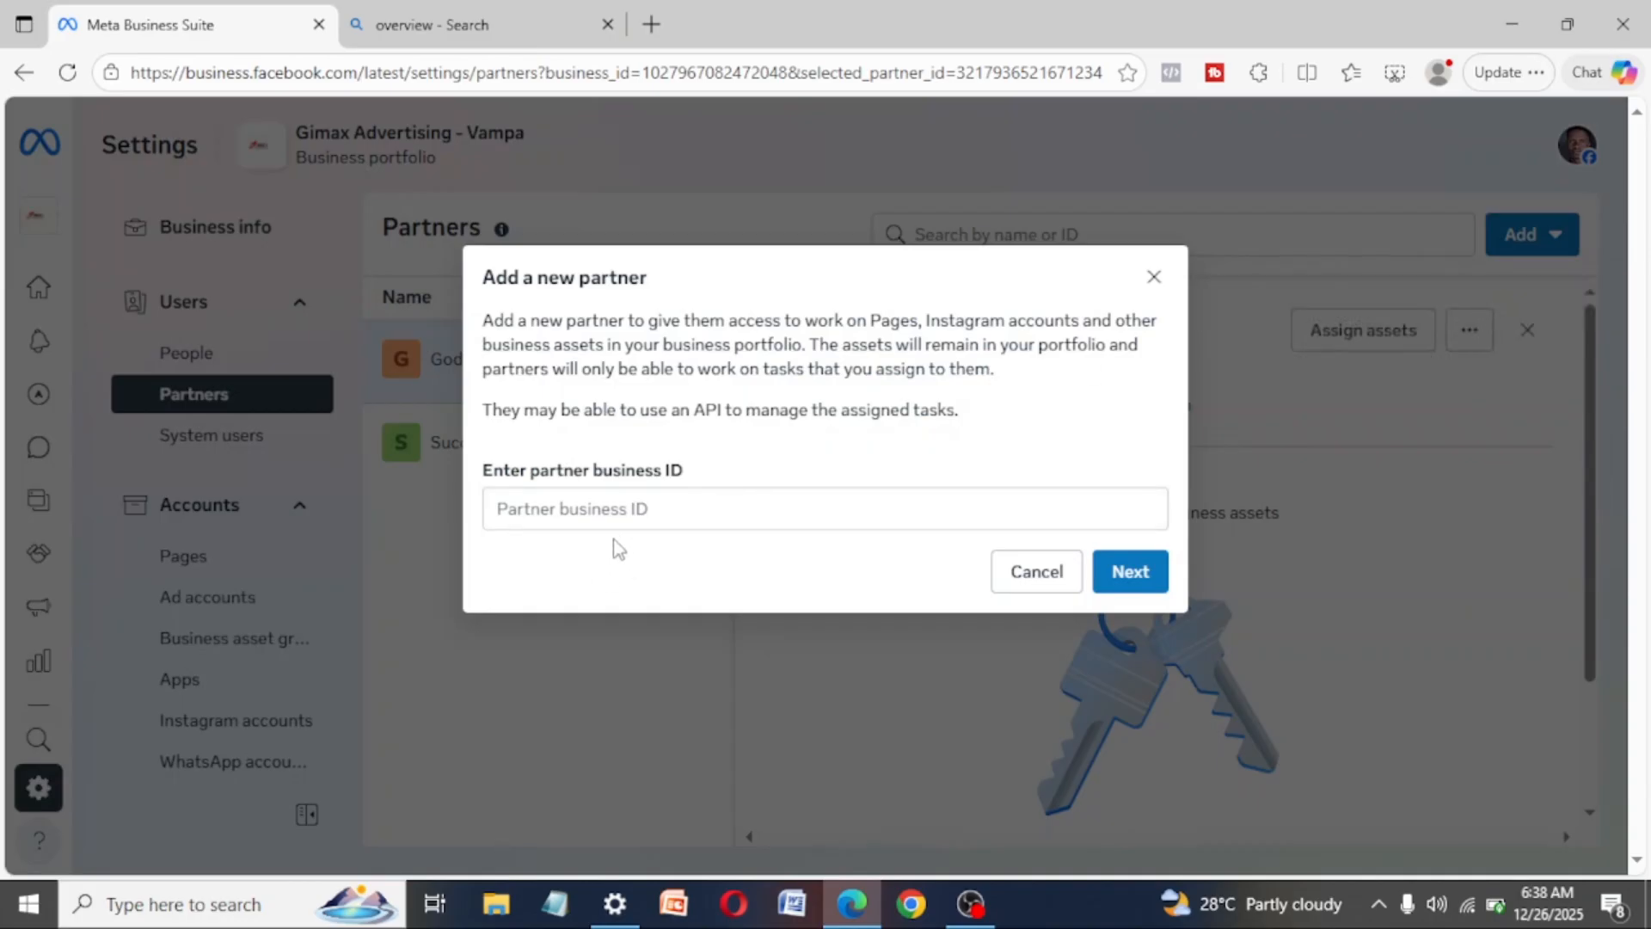
{"action": "left_click", "coordinate": [689, 498]}
{"action": "type", "text": "overview"}
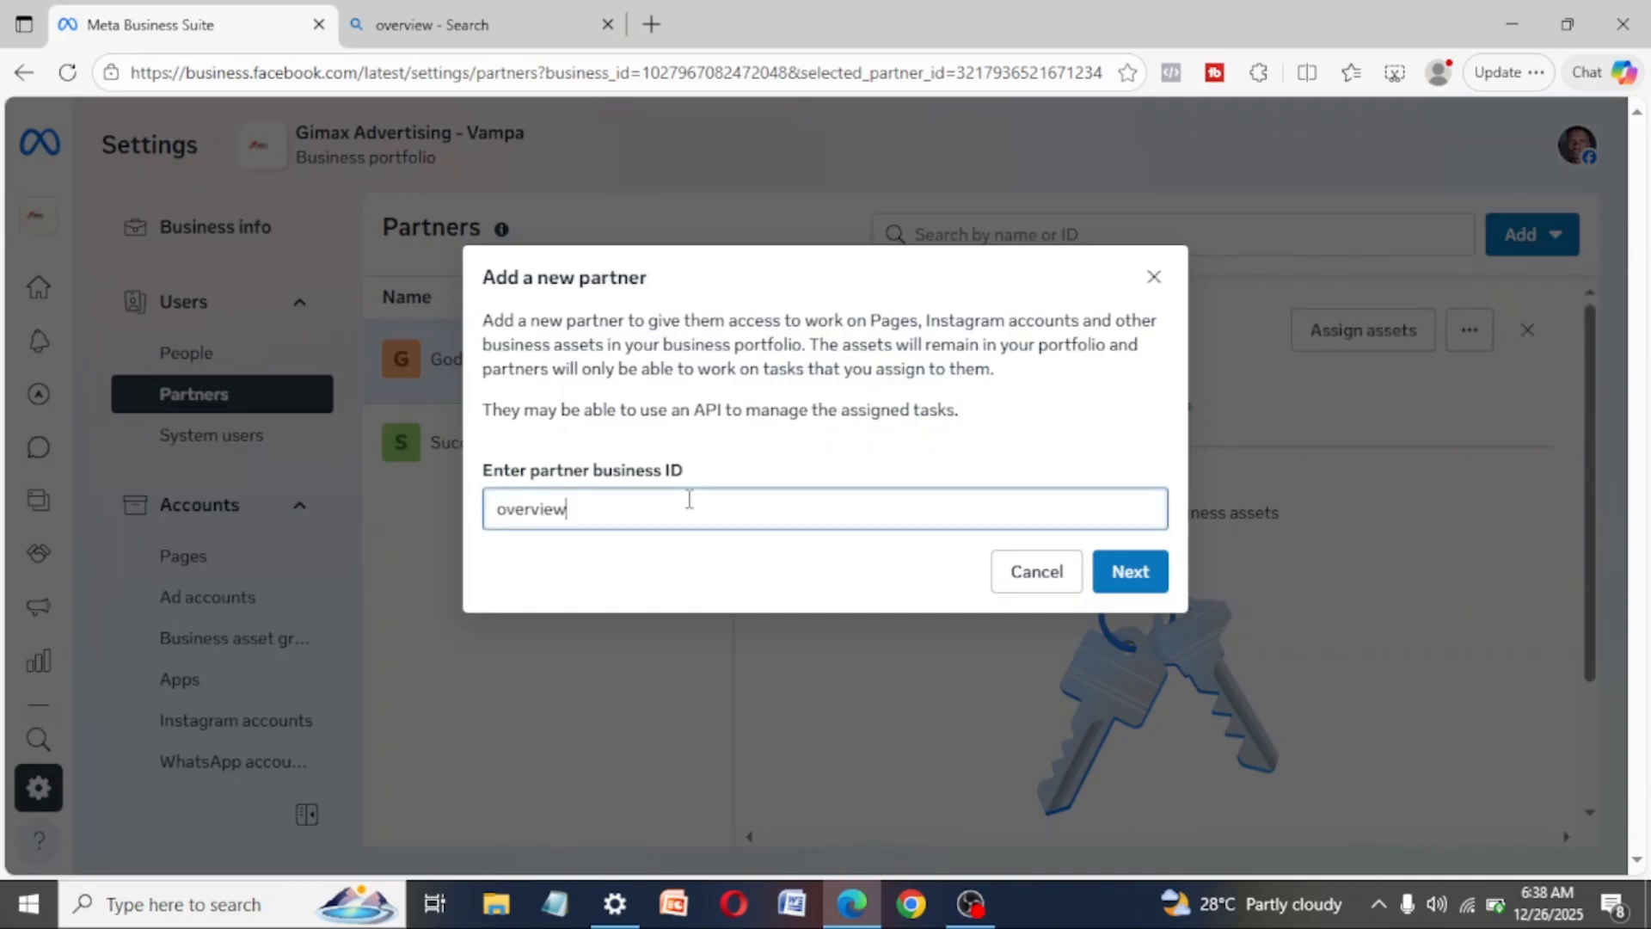
{"action": "left_click", "coordinate": [1156, 274]}
{"action": "key", "text": "ctrl+a"}
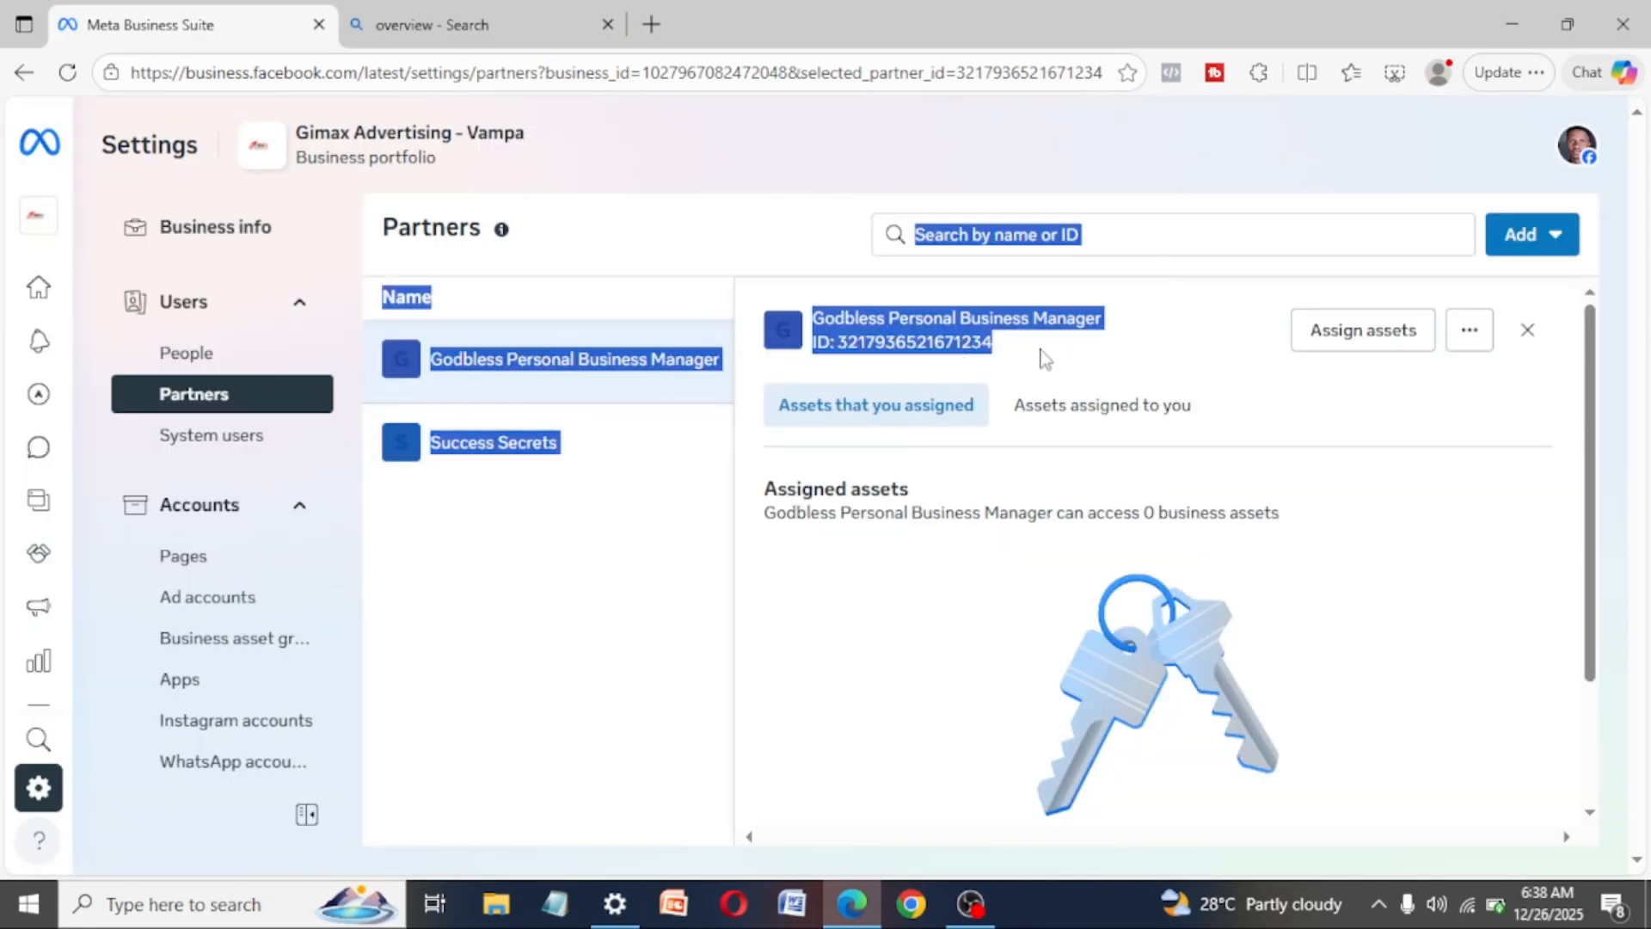
{"action": "left_click", "coordinate": [597, 581]}
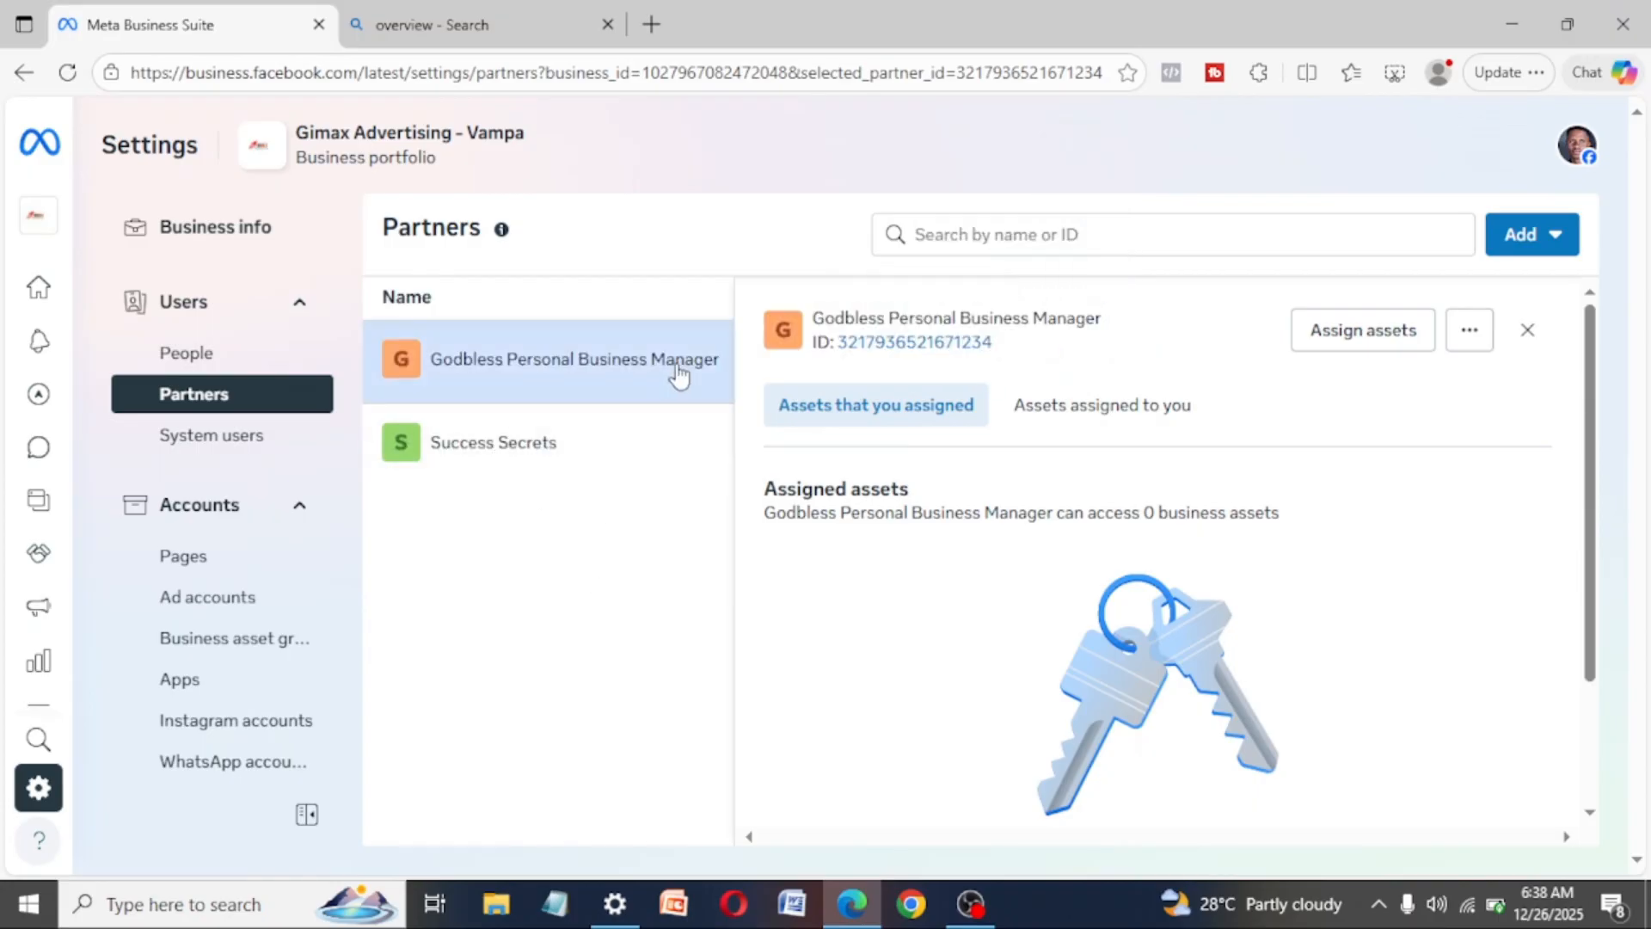
- Copy the business ID of the first listed partner and open the details of the Success Secrets partner
{"action": "left_click_drag", "start_coordinate": [1024, 355], "coordinate": [836, 352]}
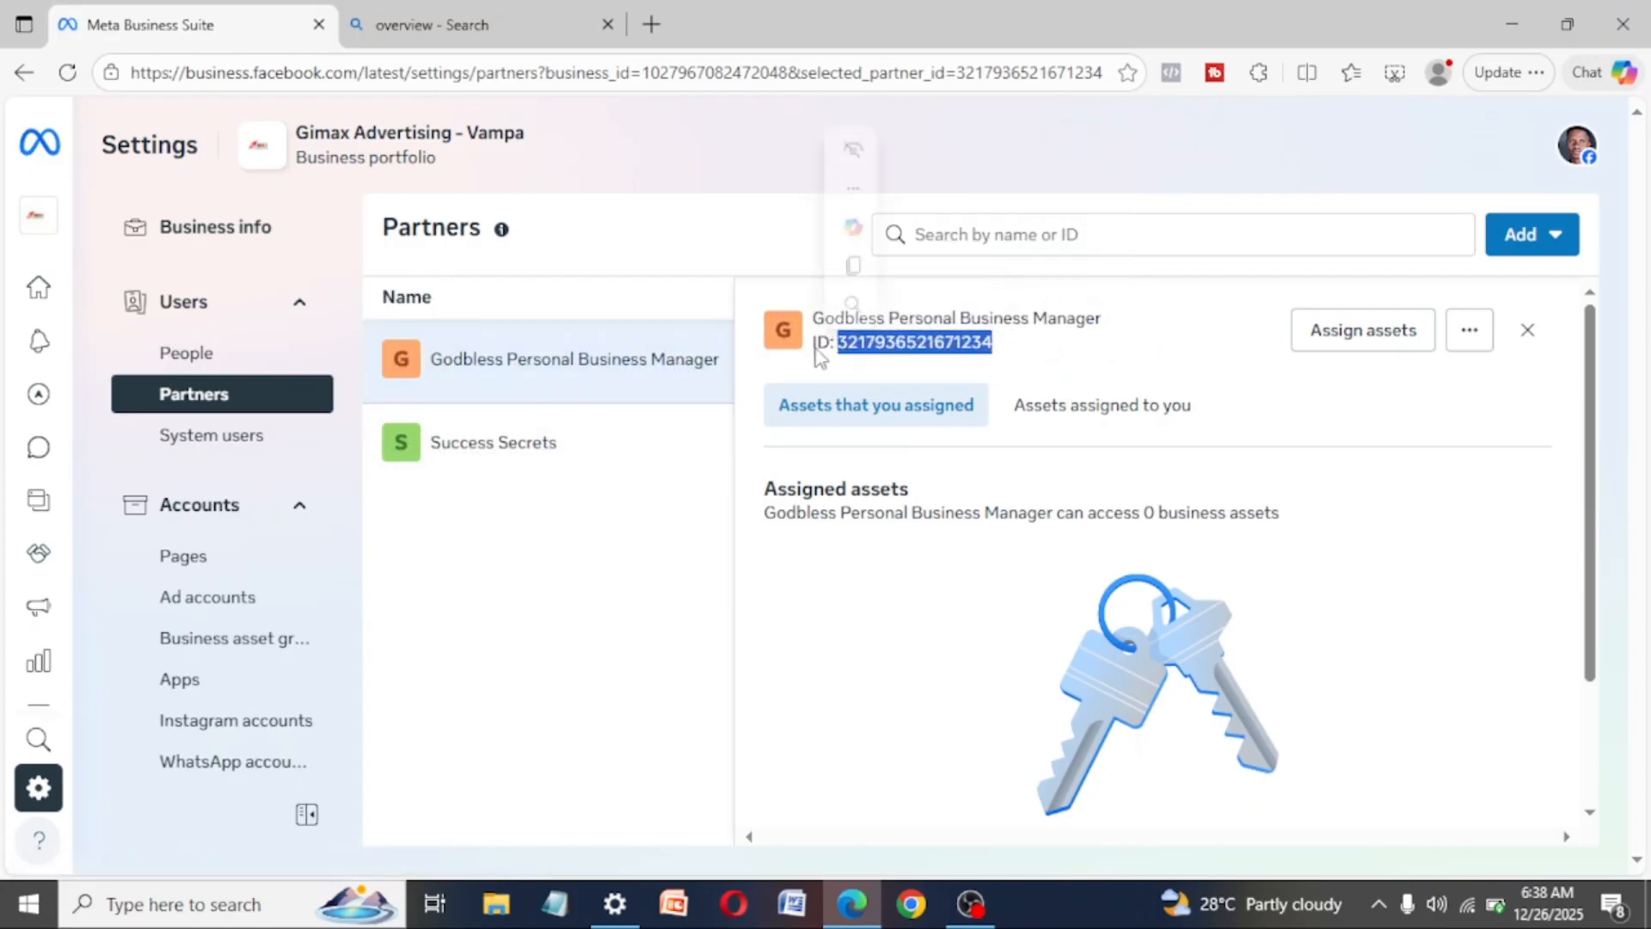
{"action": "left_click", "coordinate": [853, 265]}
{"action": "left_click", "coordinate": [488, 439]}
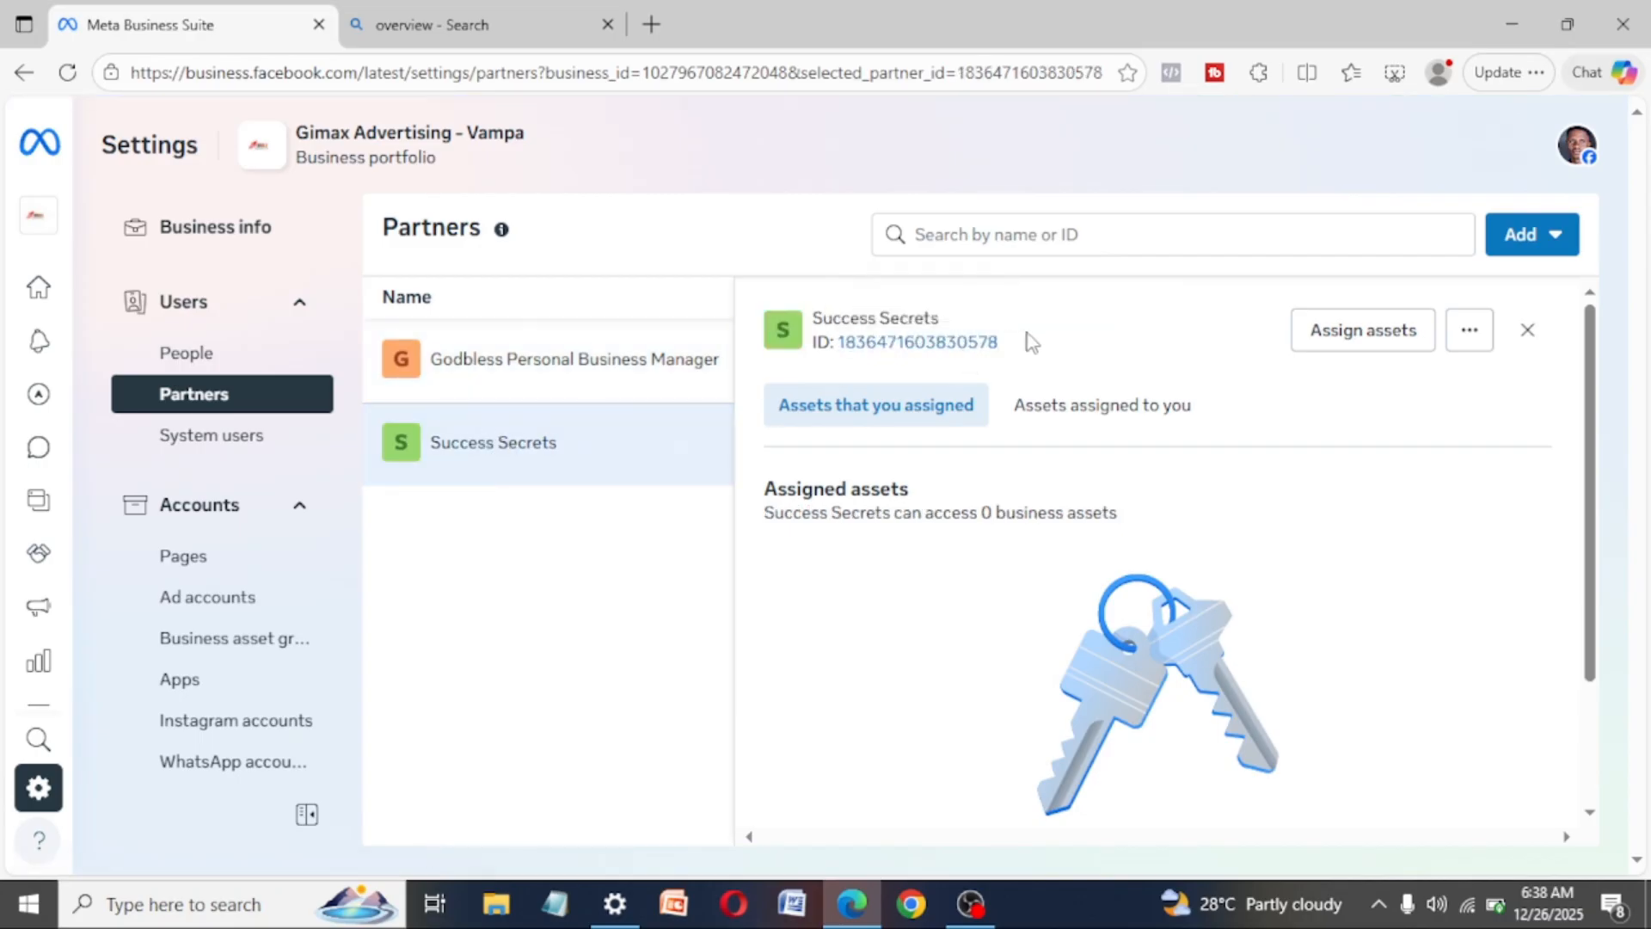
{"action": "left_click_drag", "start_coordinate": [1025, 342], "coordinate": [991, 342]}
- Try to add a new partner with access to the portfolio's assets using the copied business ID, and close the form
{"action": "left_click", "coordinate": [1524, 234]}
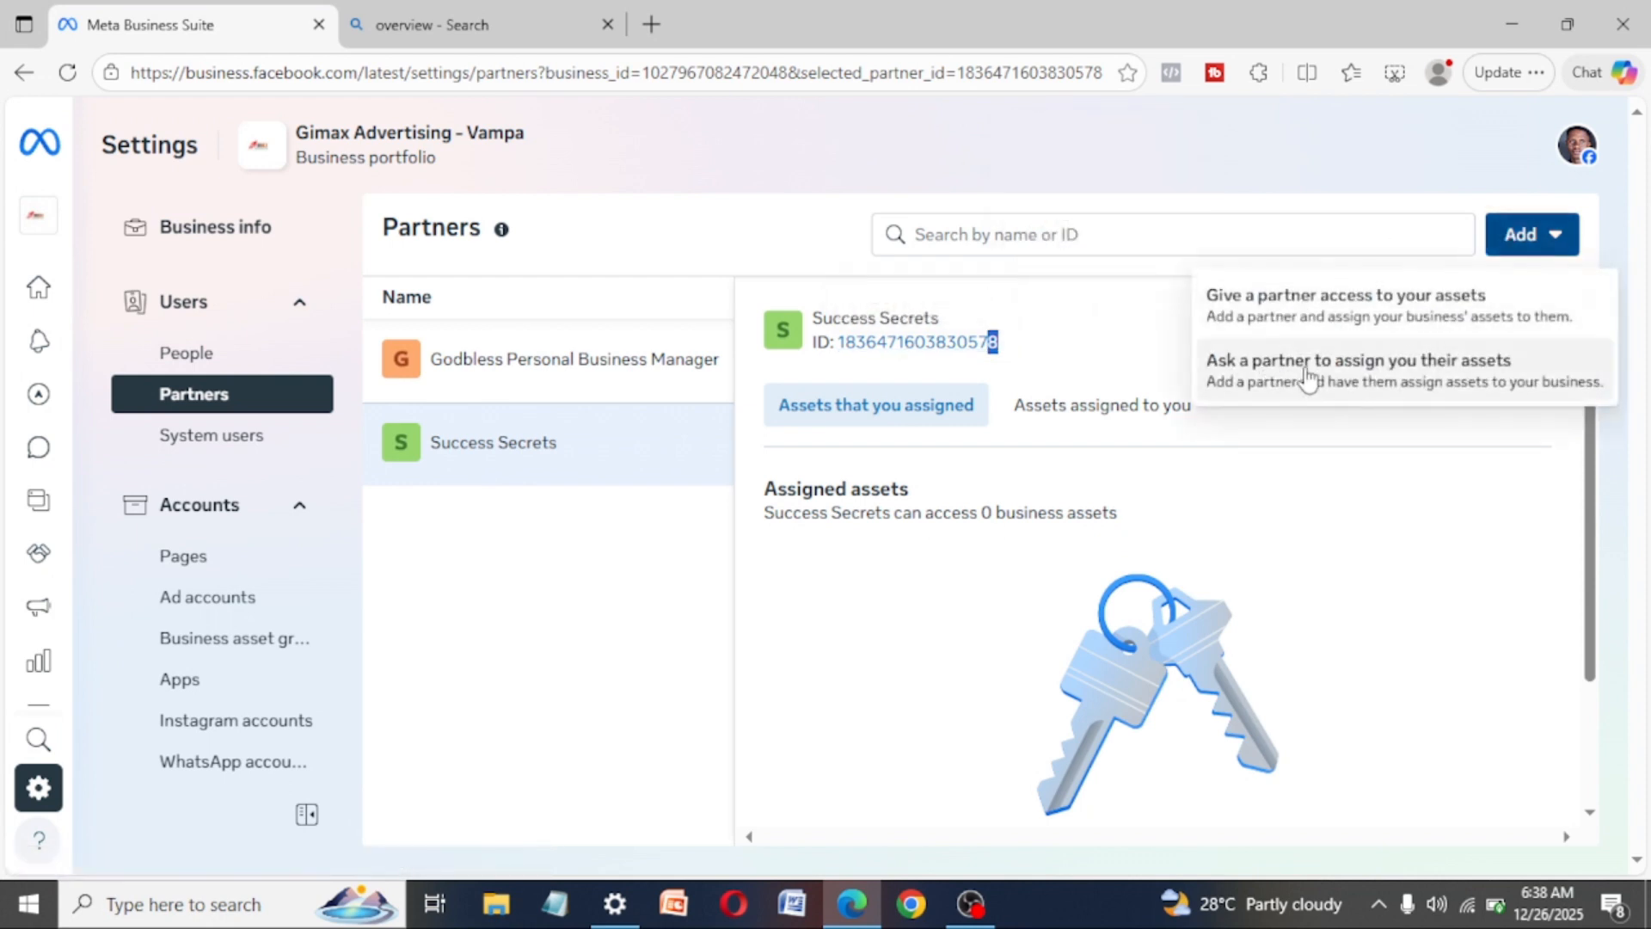
{"action": "left_click", "coordinate": [1371, 302]}
{"action": "left_click", "coordinate": [637, 506]}
{"action": "key", "text": "ctrl+v"}
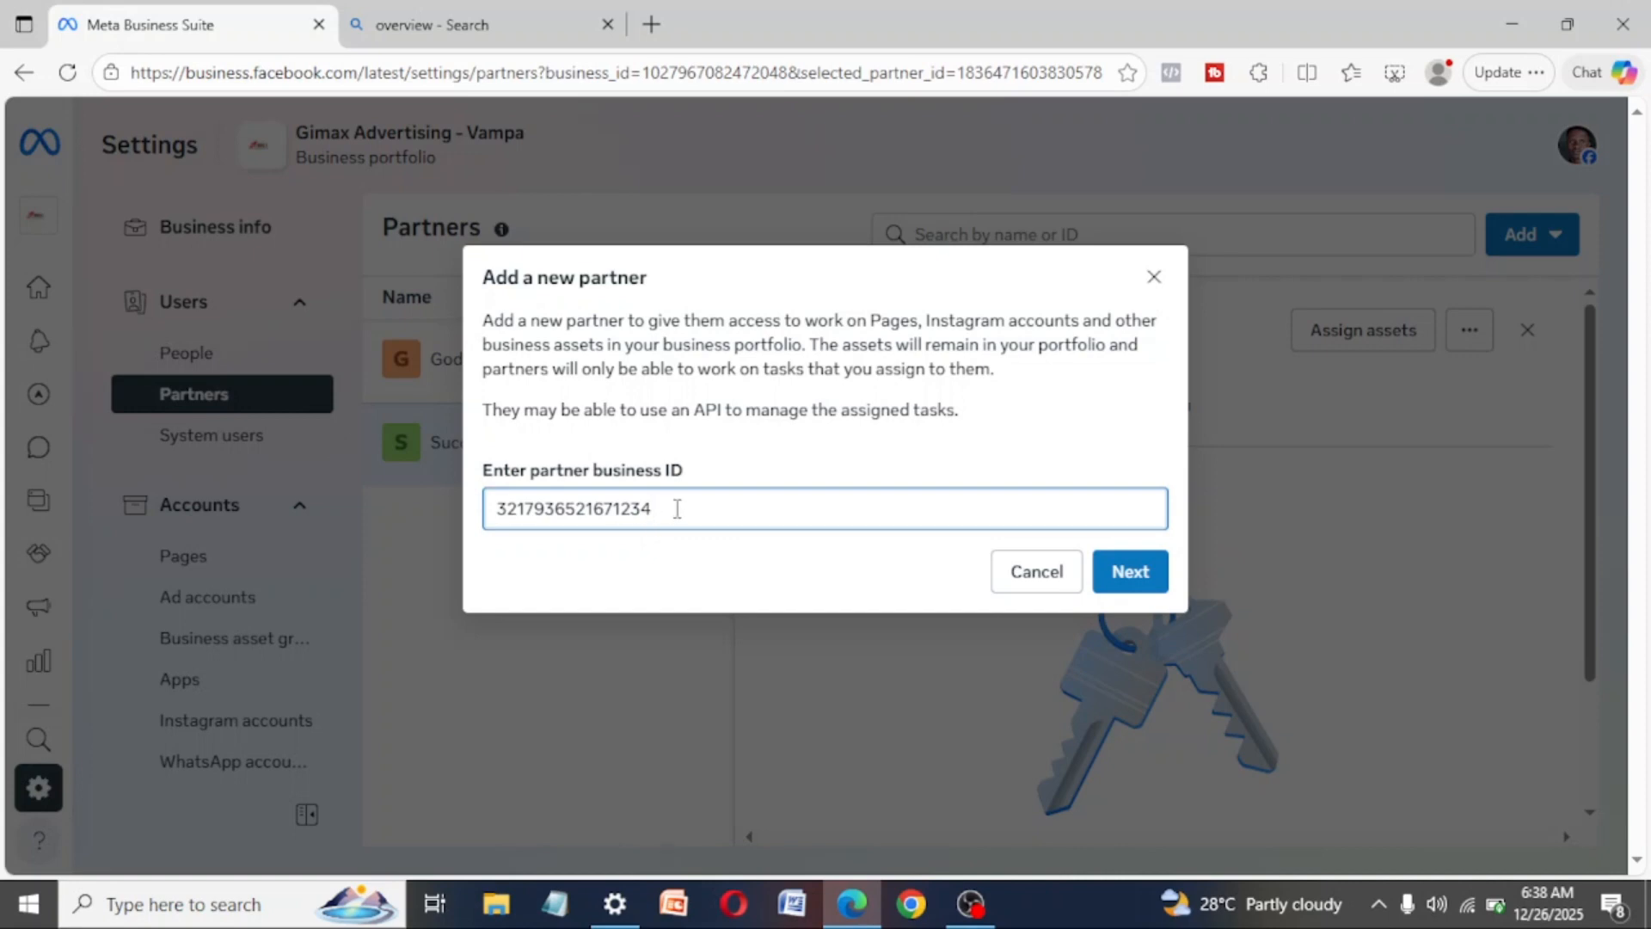
{"action": "left_click", "coordinate": [1158, 571]}
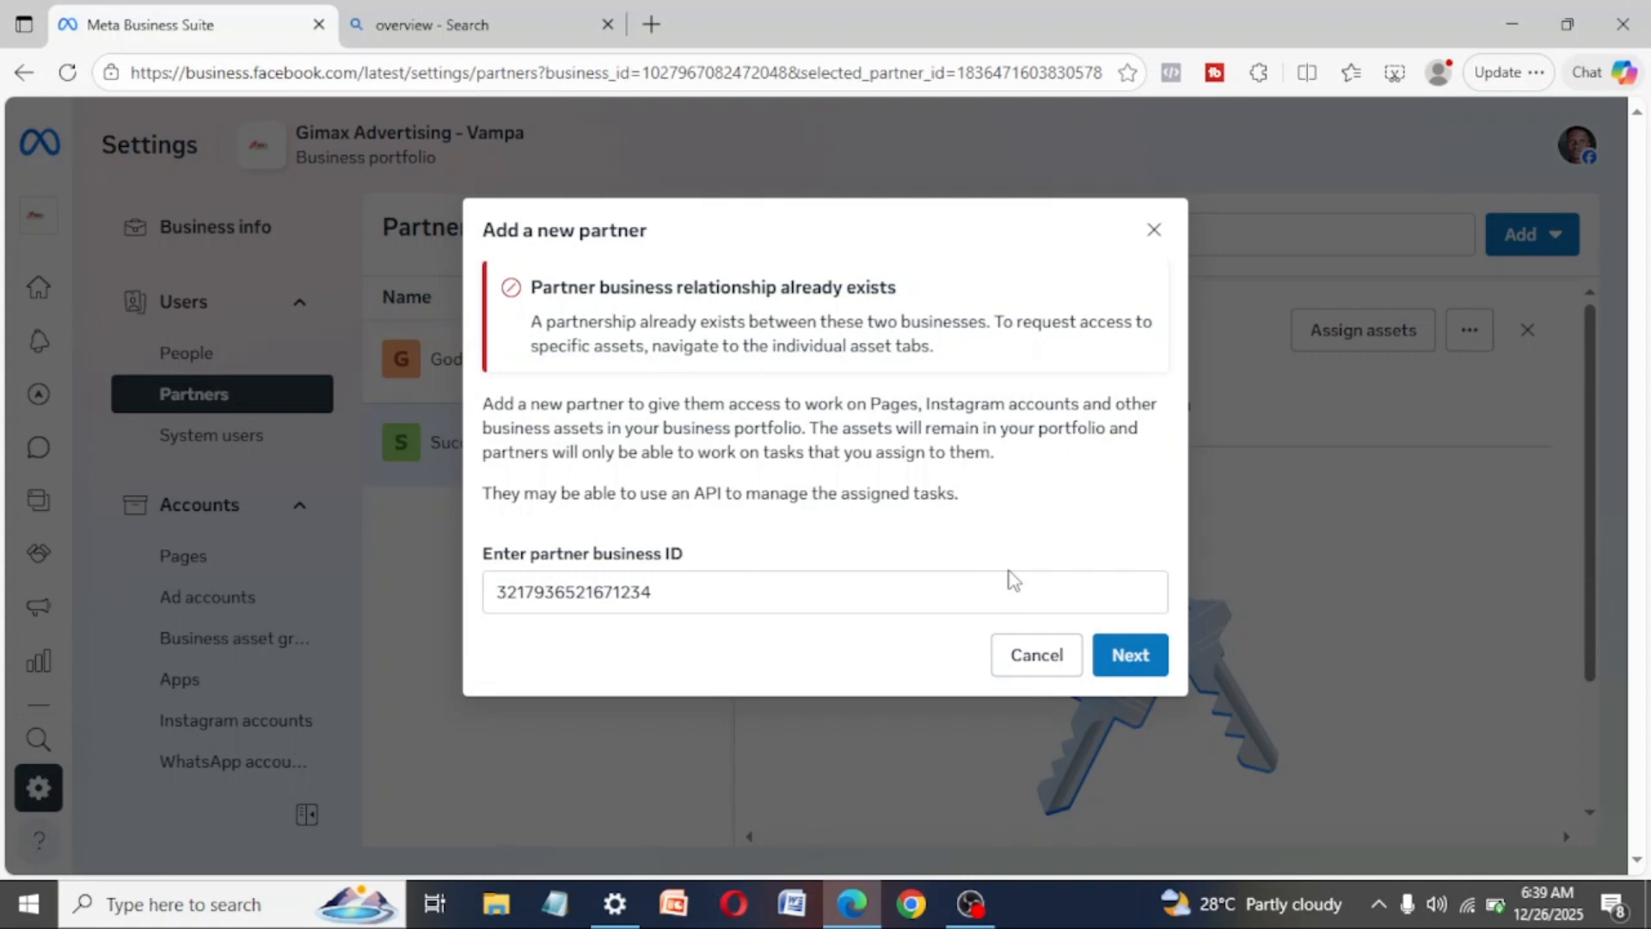
{"action": "left_click", "coordinate": [1153, 230]}
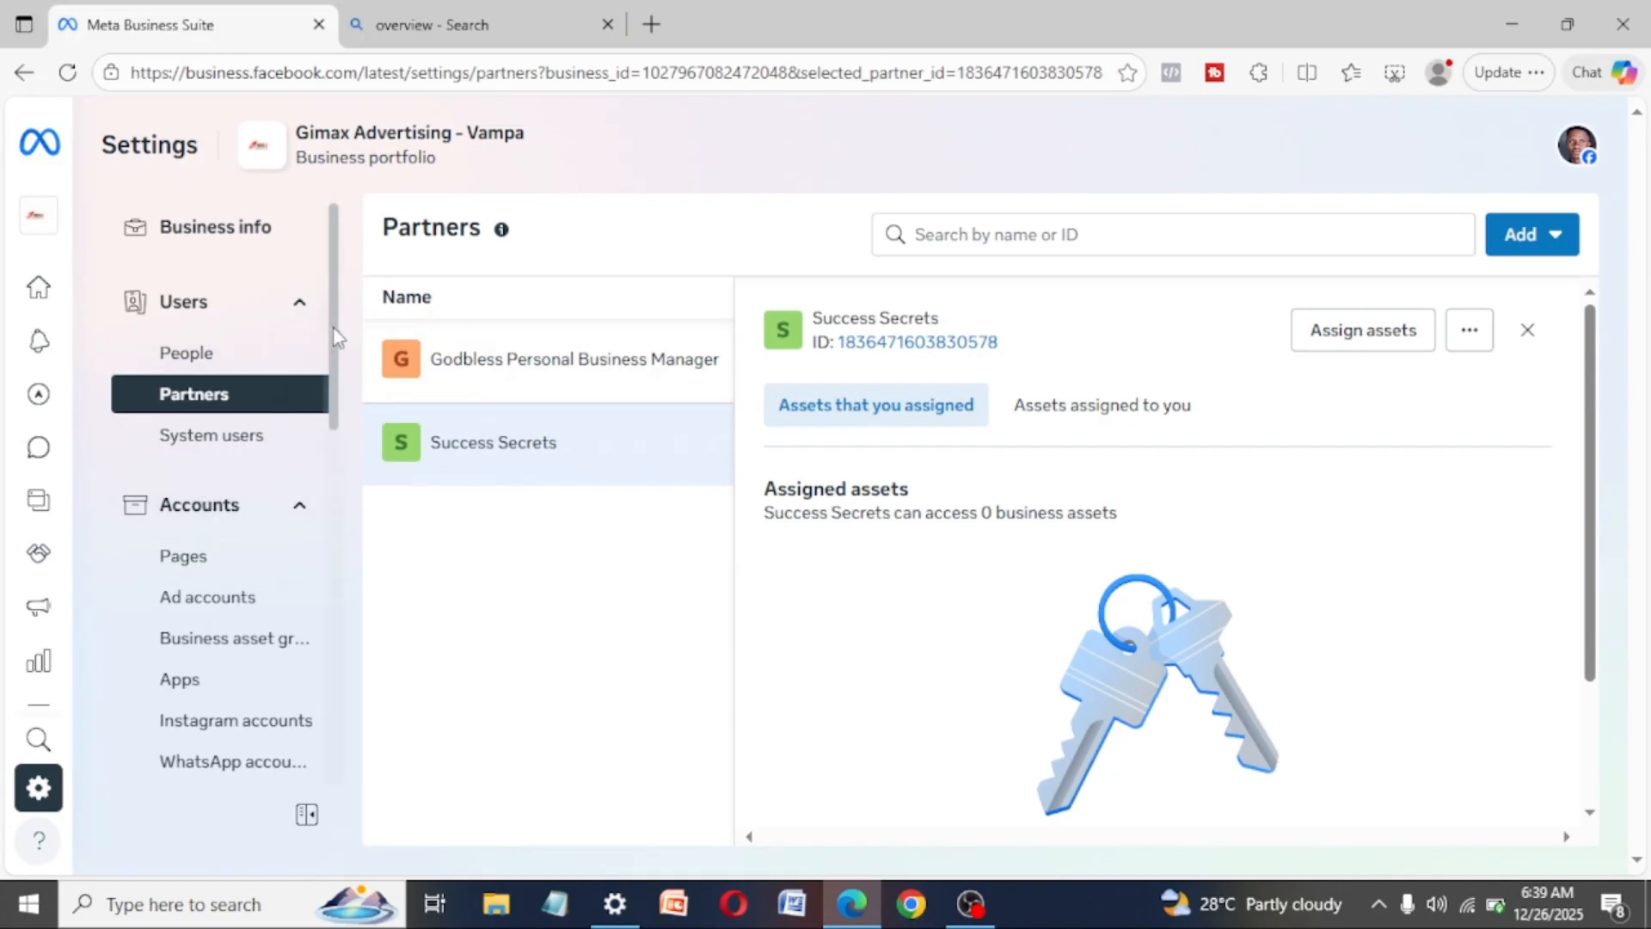
- View the list of available business portfolios and close it without switching
{"action": "scroll", "coordinate": [335, 370], "scroll_direction": "down", "scroll_amount": 1}
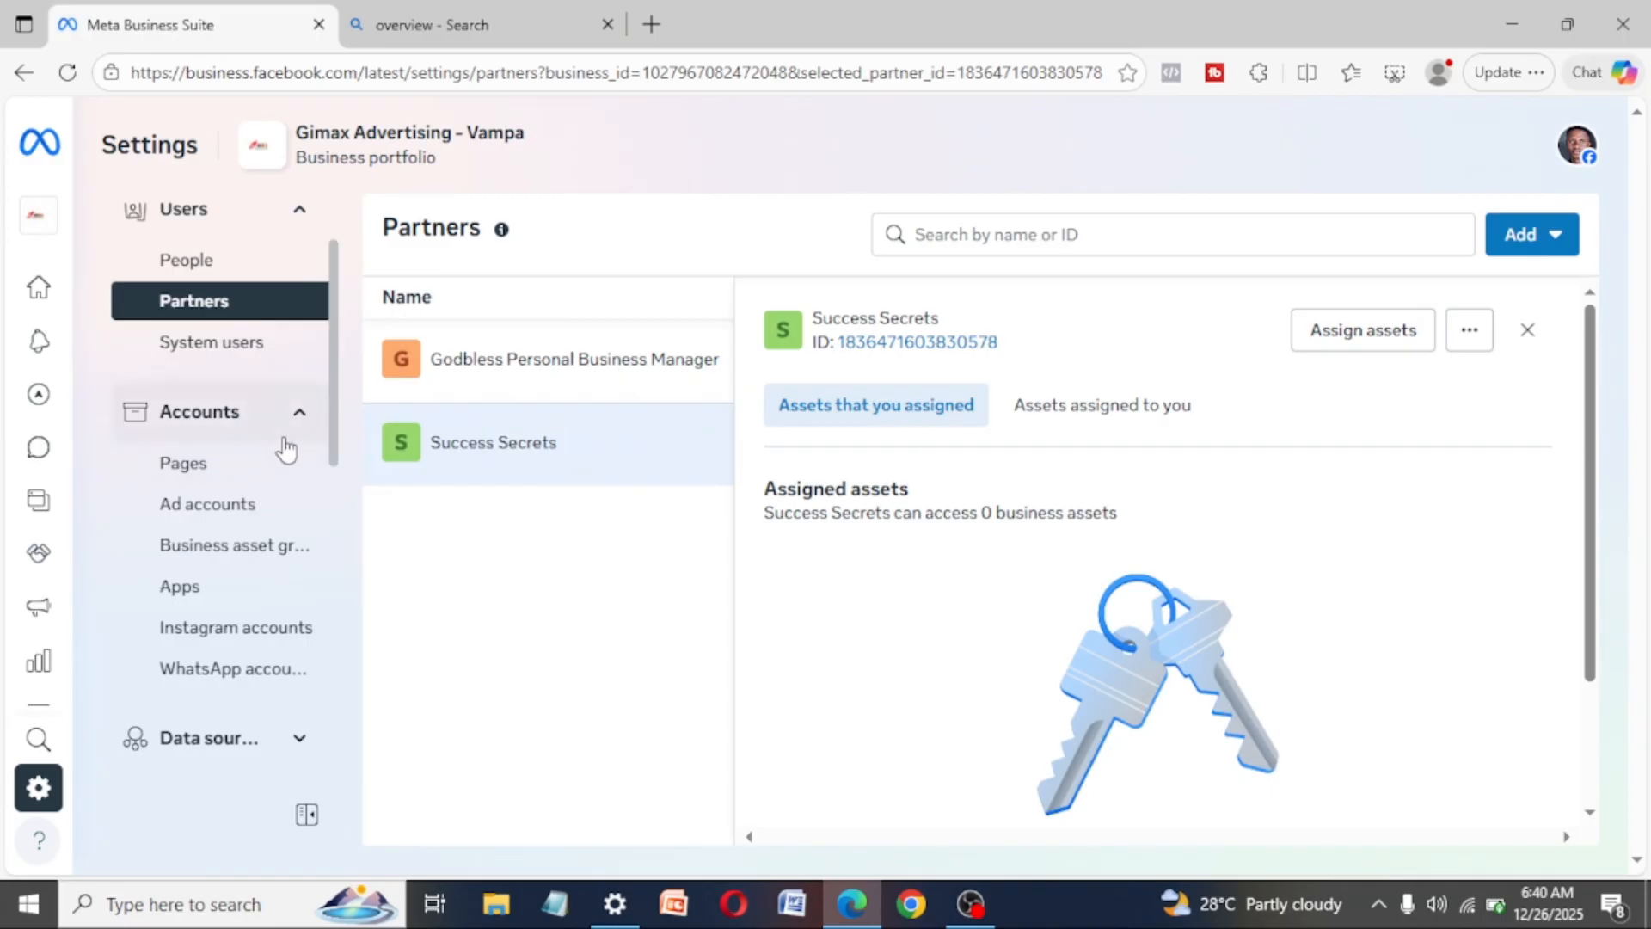
{"action": "left_click_drag", "start_coordinate": [327, 389], "coordinate": [332, 324]}
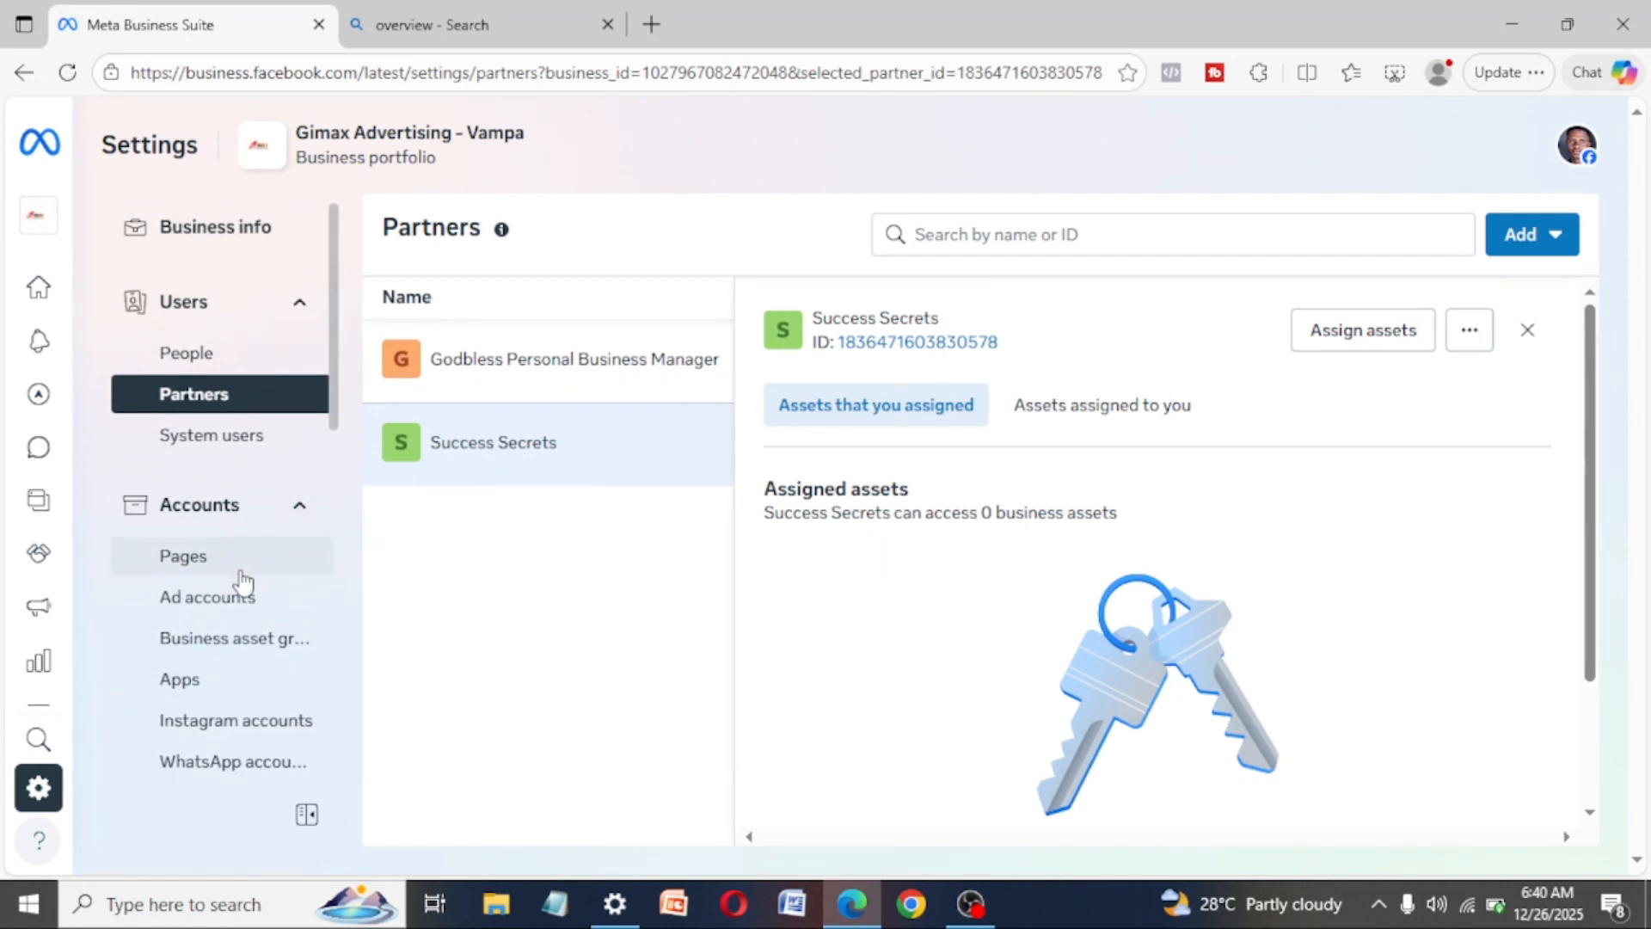
{"action": "mouse_move", "coordinate": [110, 739]}
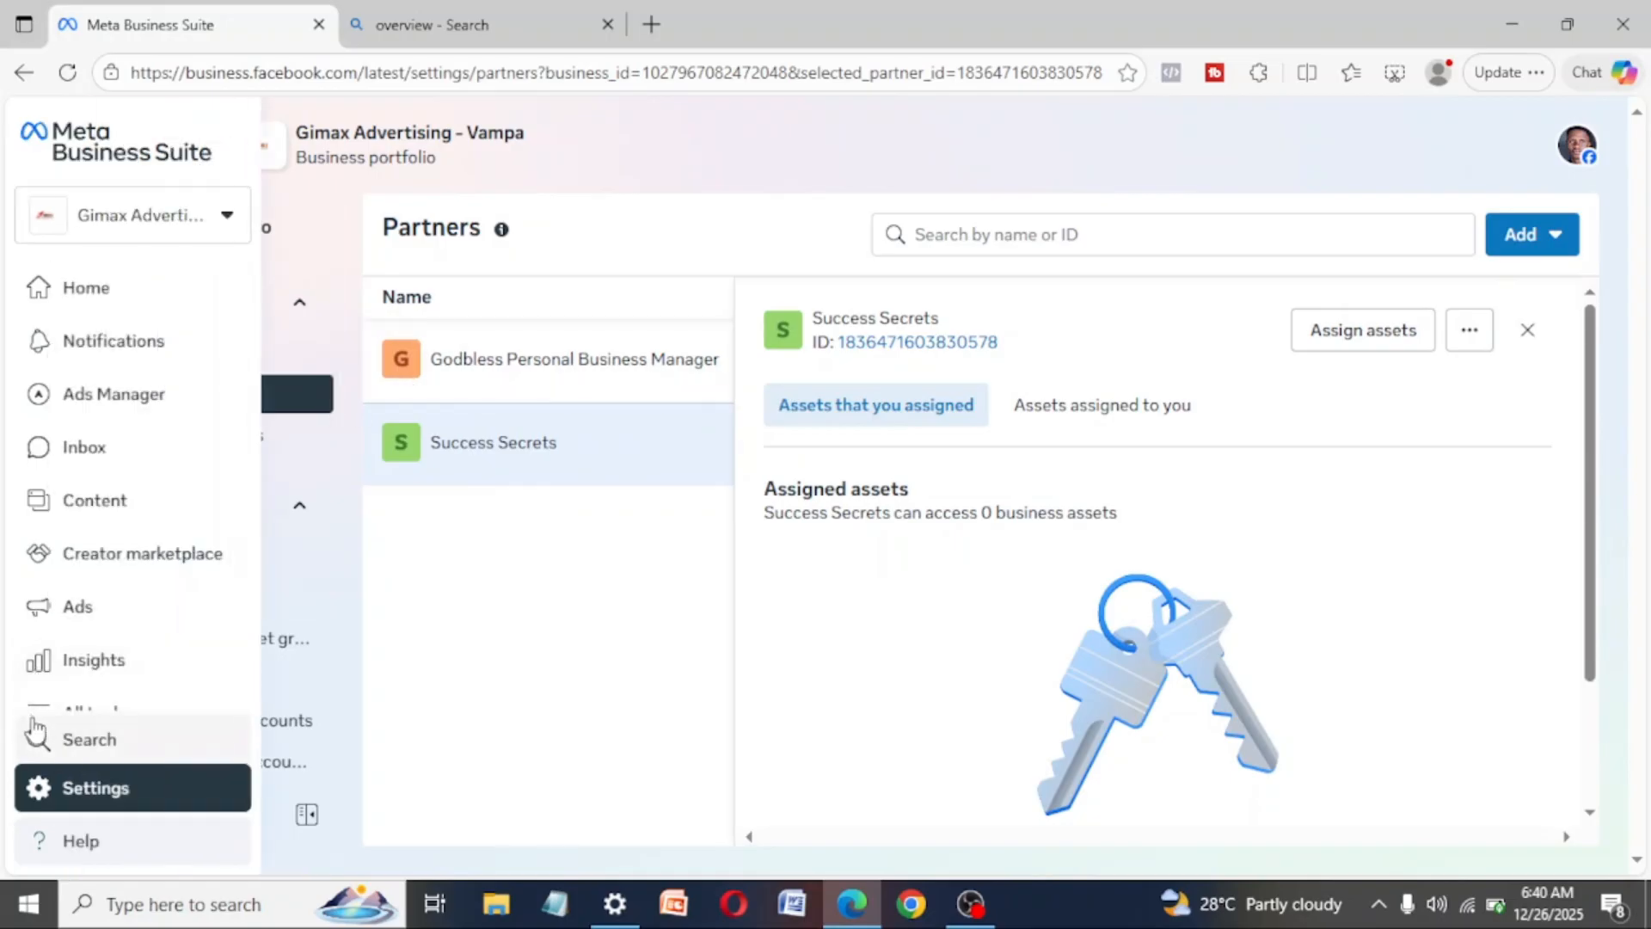
{"action": "left_click", "coordinate": [227, 220]}
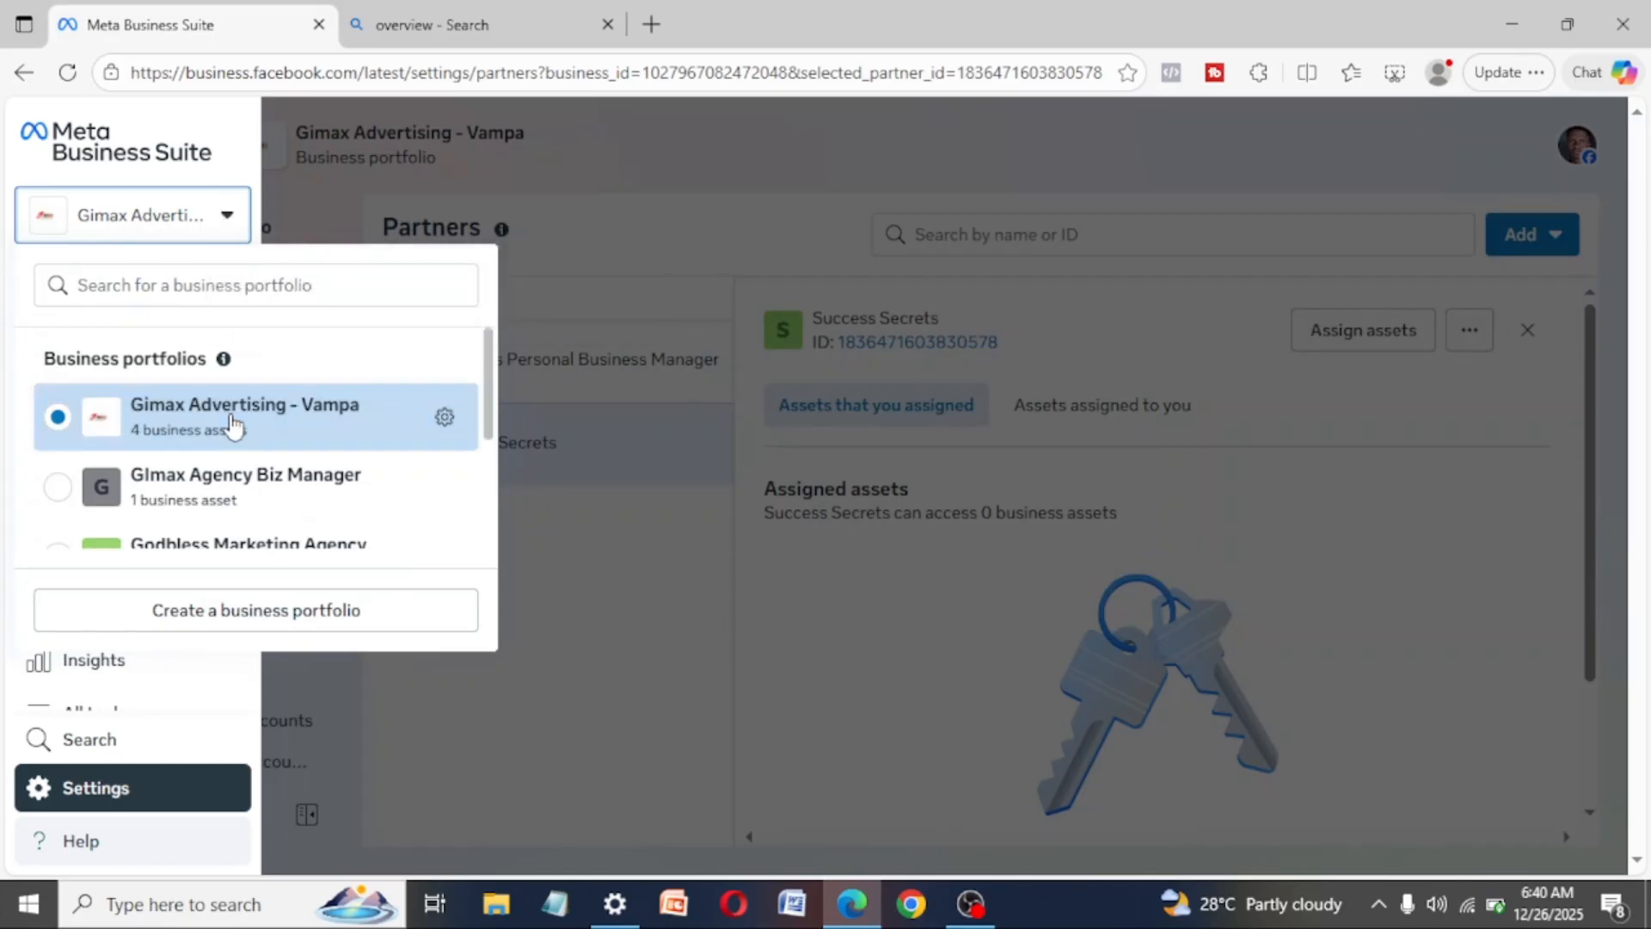
{"action": "left_click", "coordinate": [634, 540]}
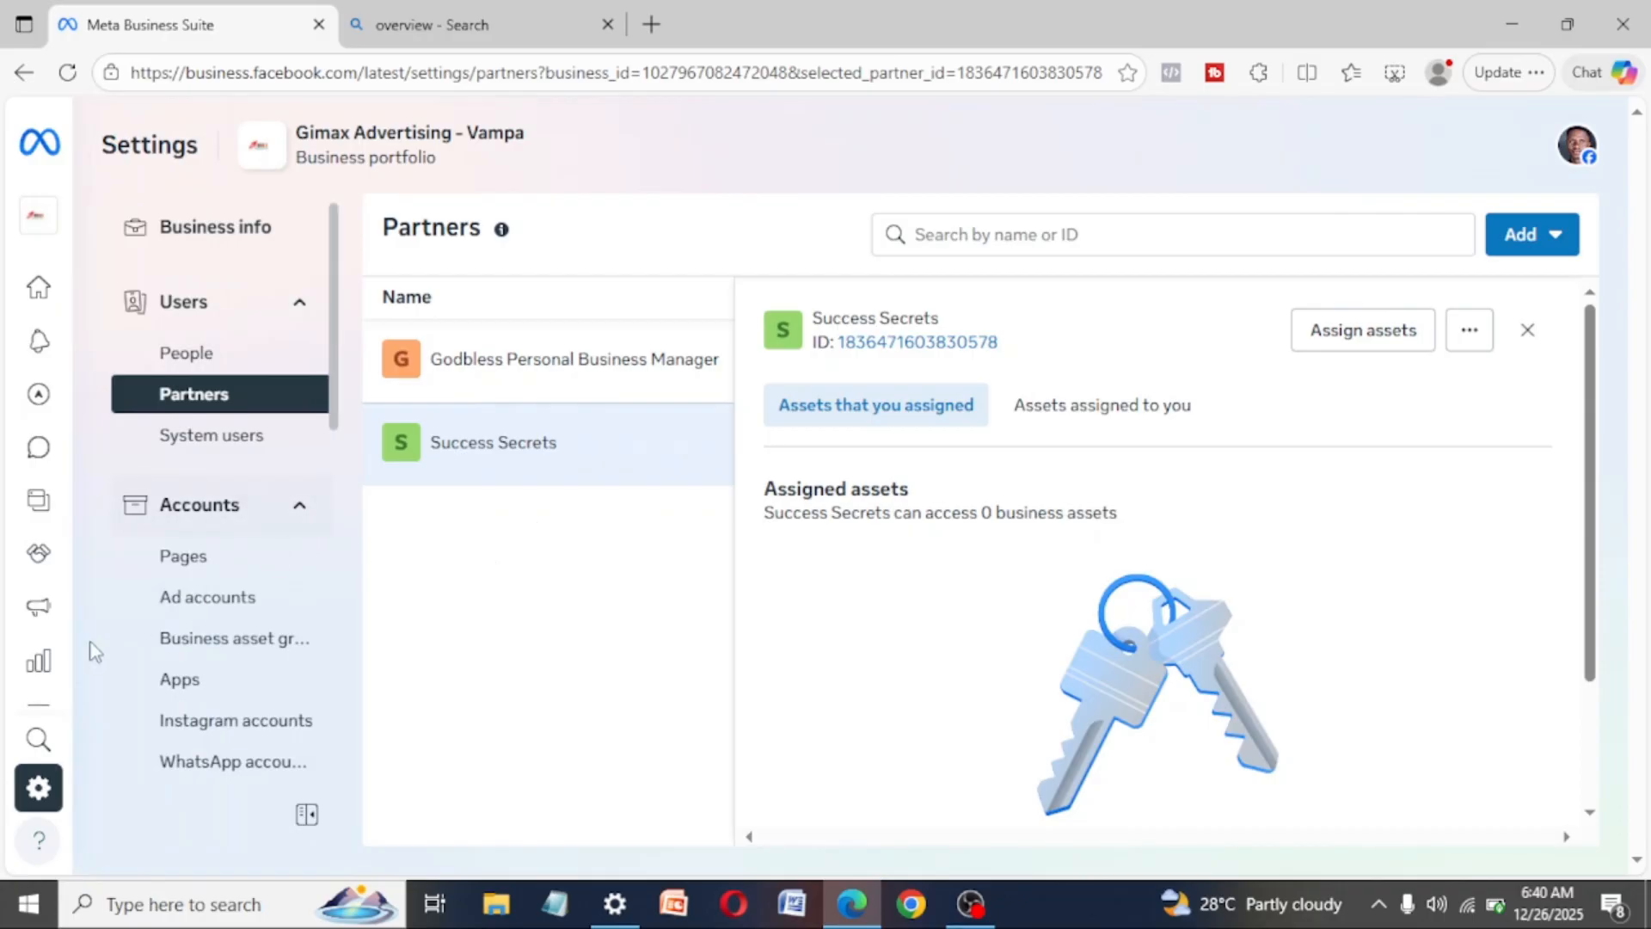
- Display all the portfolio's business tools and open Ads Manager from the recently used ones
{"action": "scroll", "coordinate": [273, 705], "scroll_direction": "down", "scroll_amount": 5}
{"action": "scroll", "coordinate": [264, 700], "scroll_direction": "up", "scroll_amount": 5}
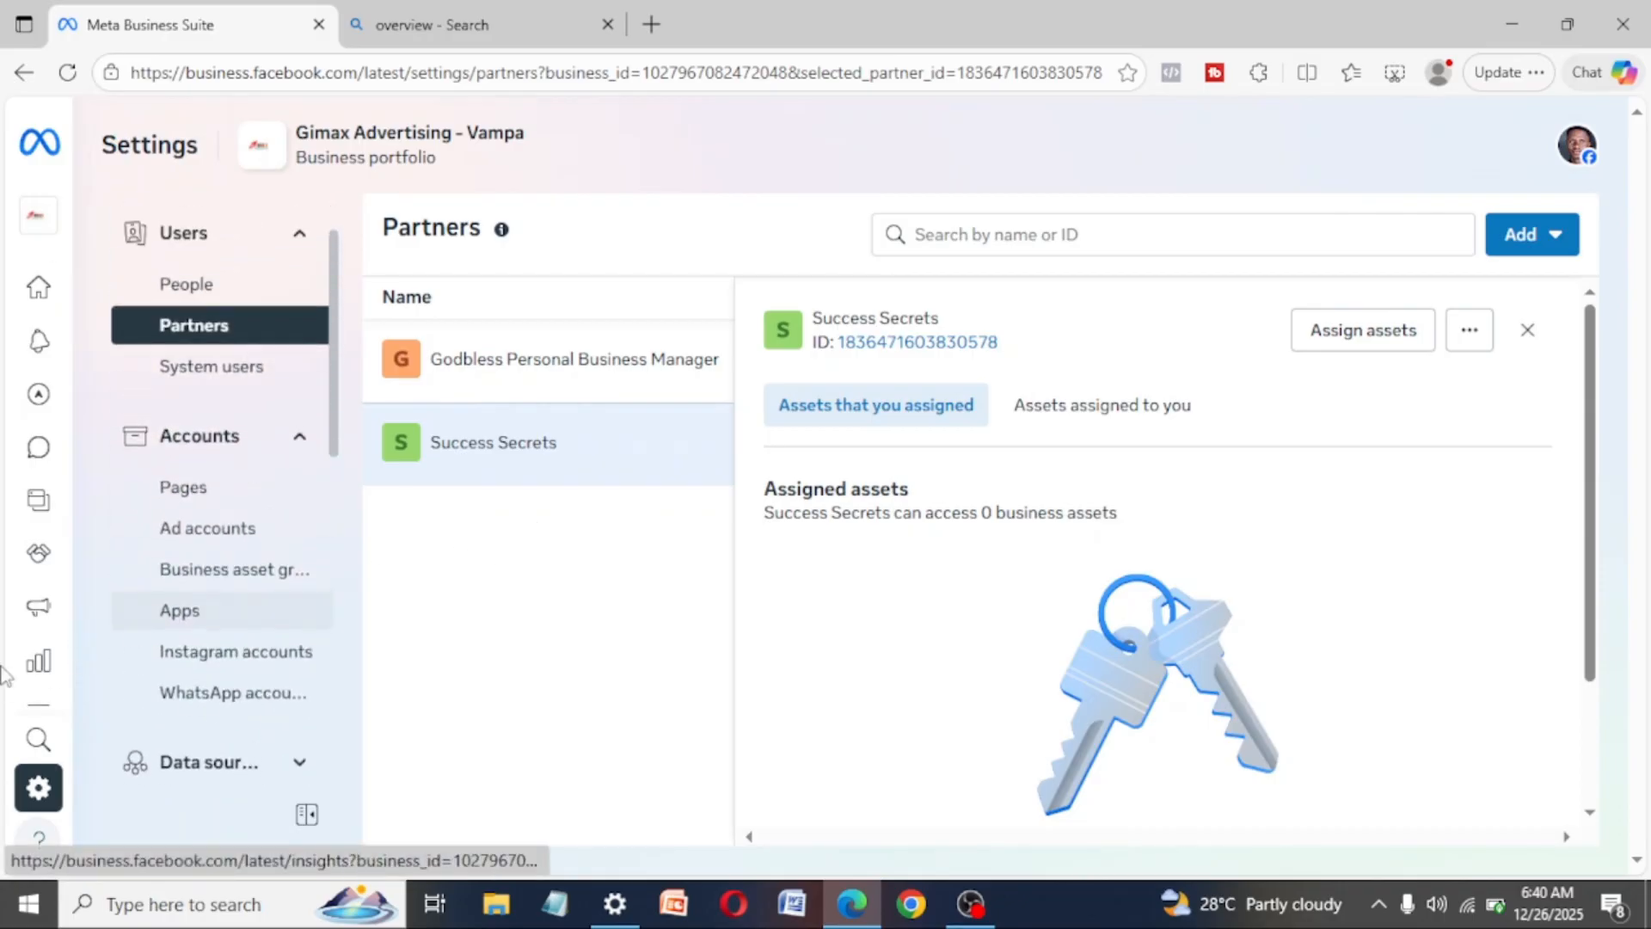
{"action": "mouse_move", "coordinate": [8, 711]}
{"action": "scroll", "coordinate": [17, 666], "scroll_direction": "down", "scroll_amount": 1}
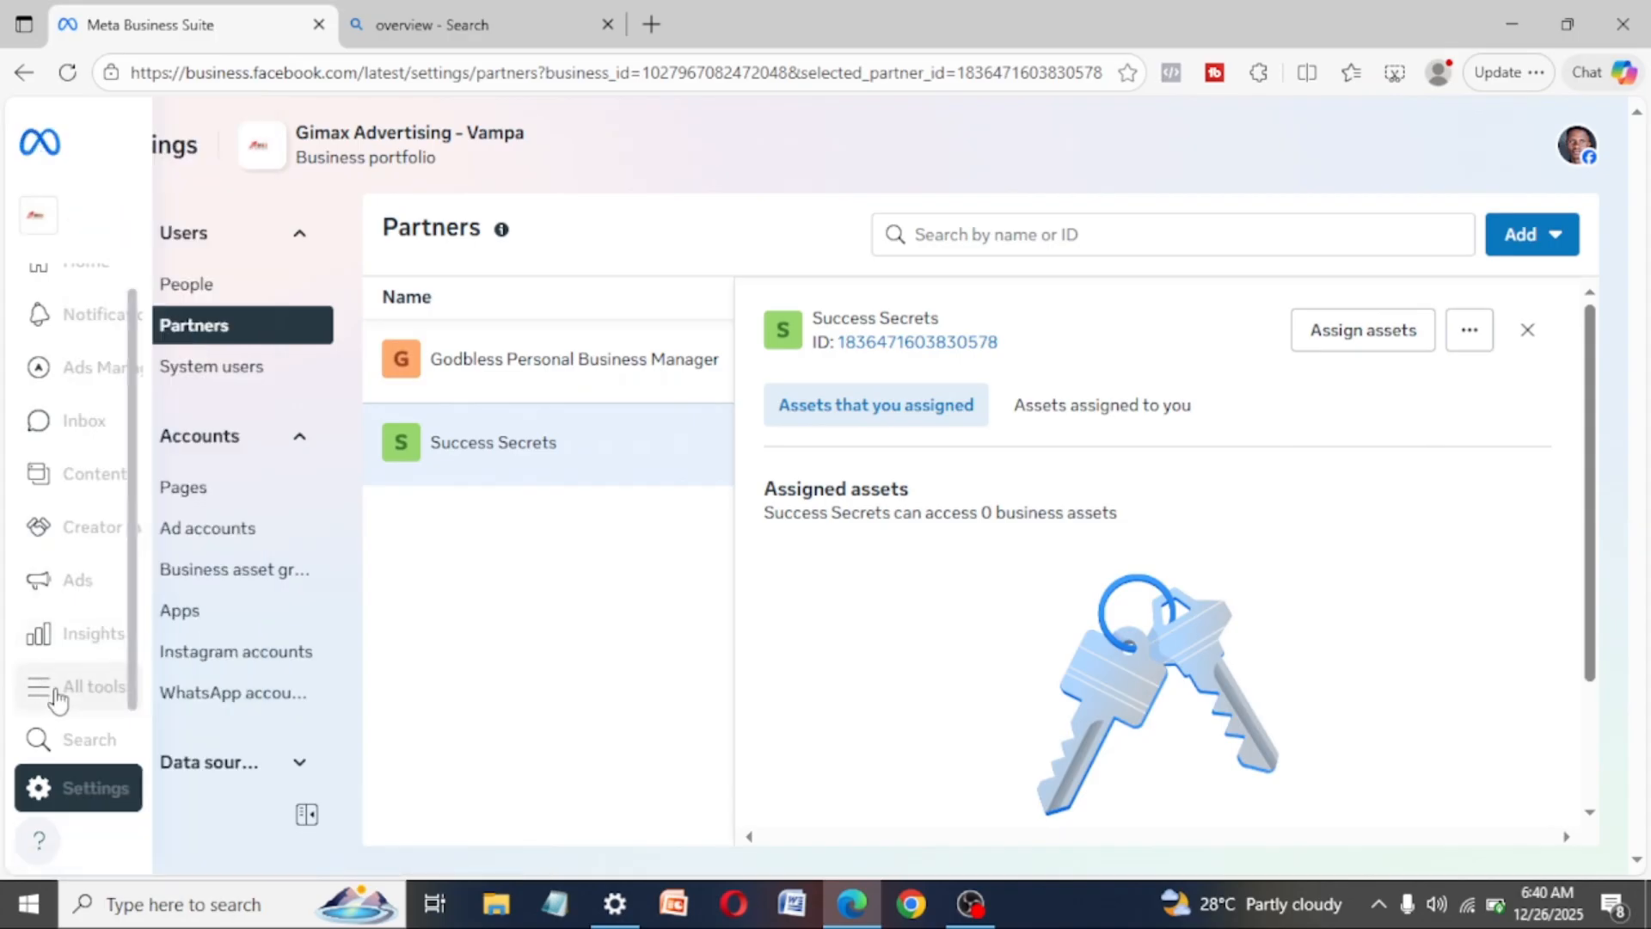
{"action": "left_click", "coordinate": [67, 688]}
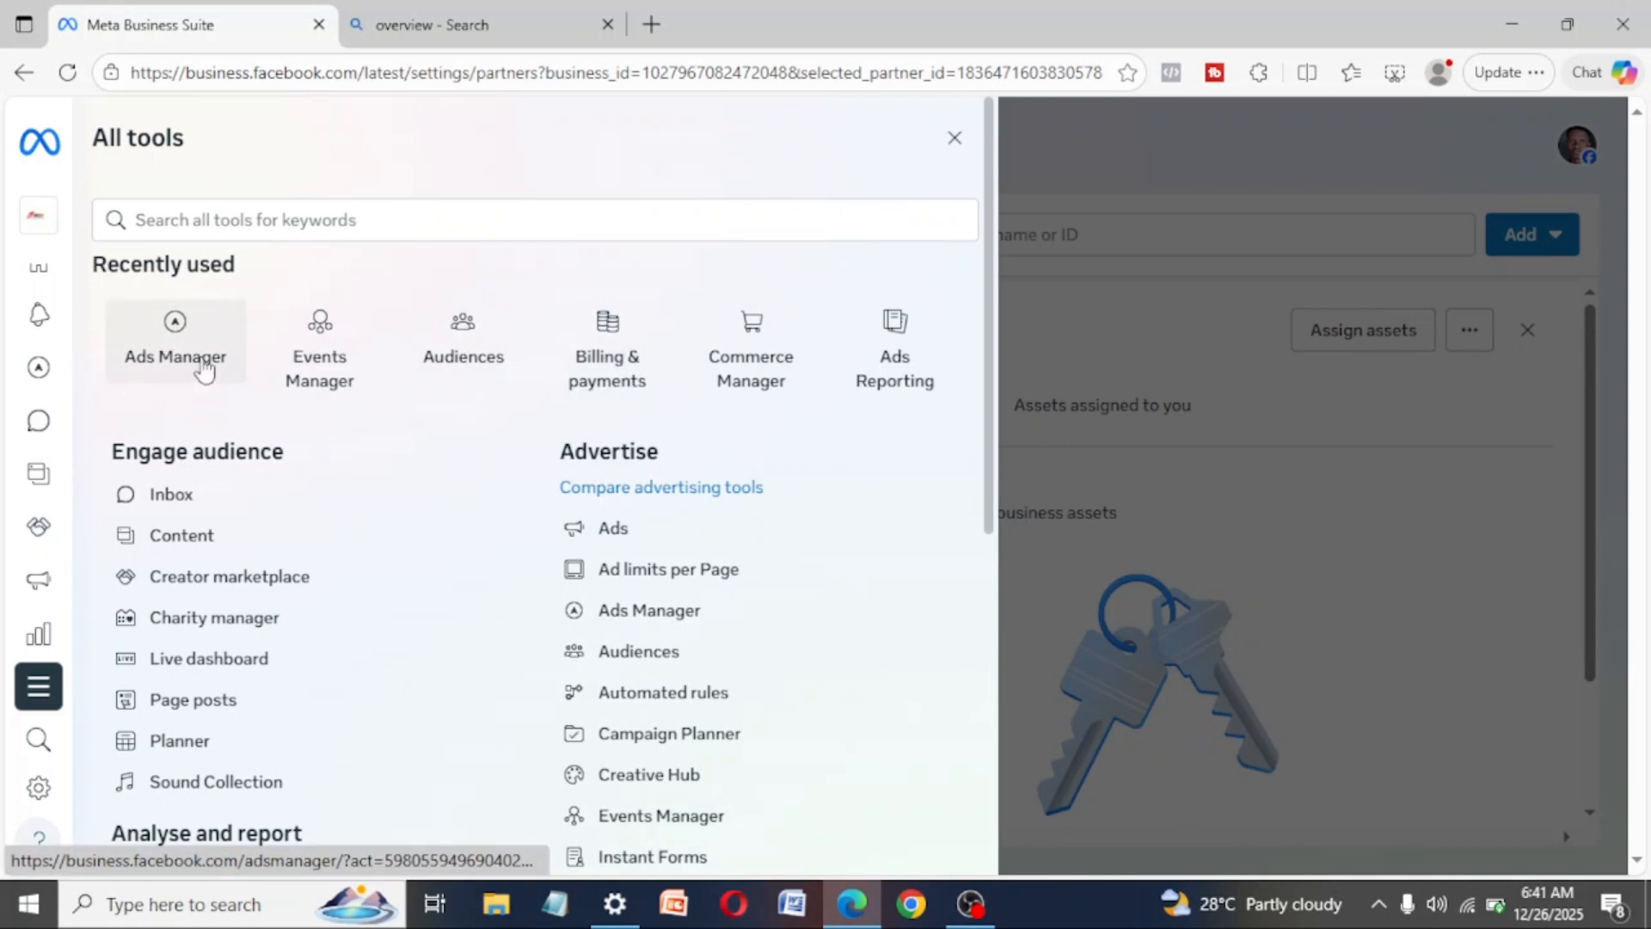
{"action": "left_click", "coordinate": [196, 336]}
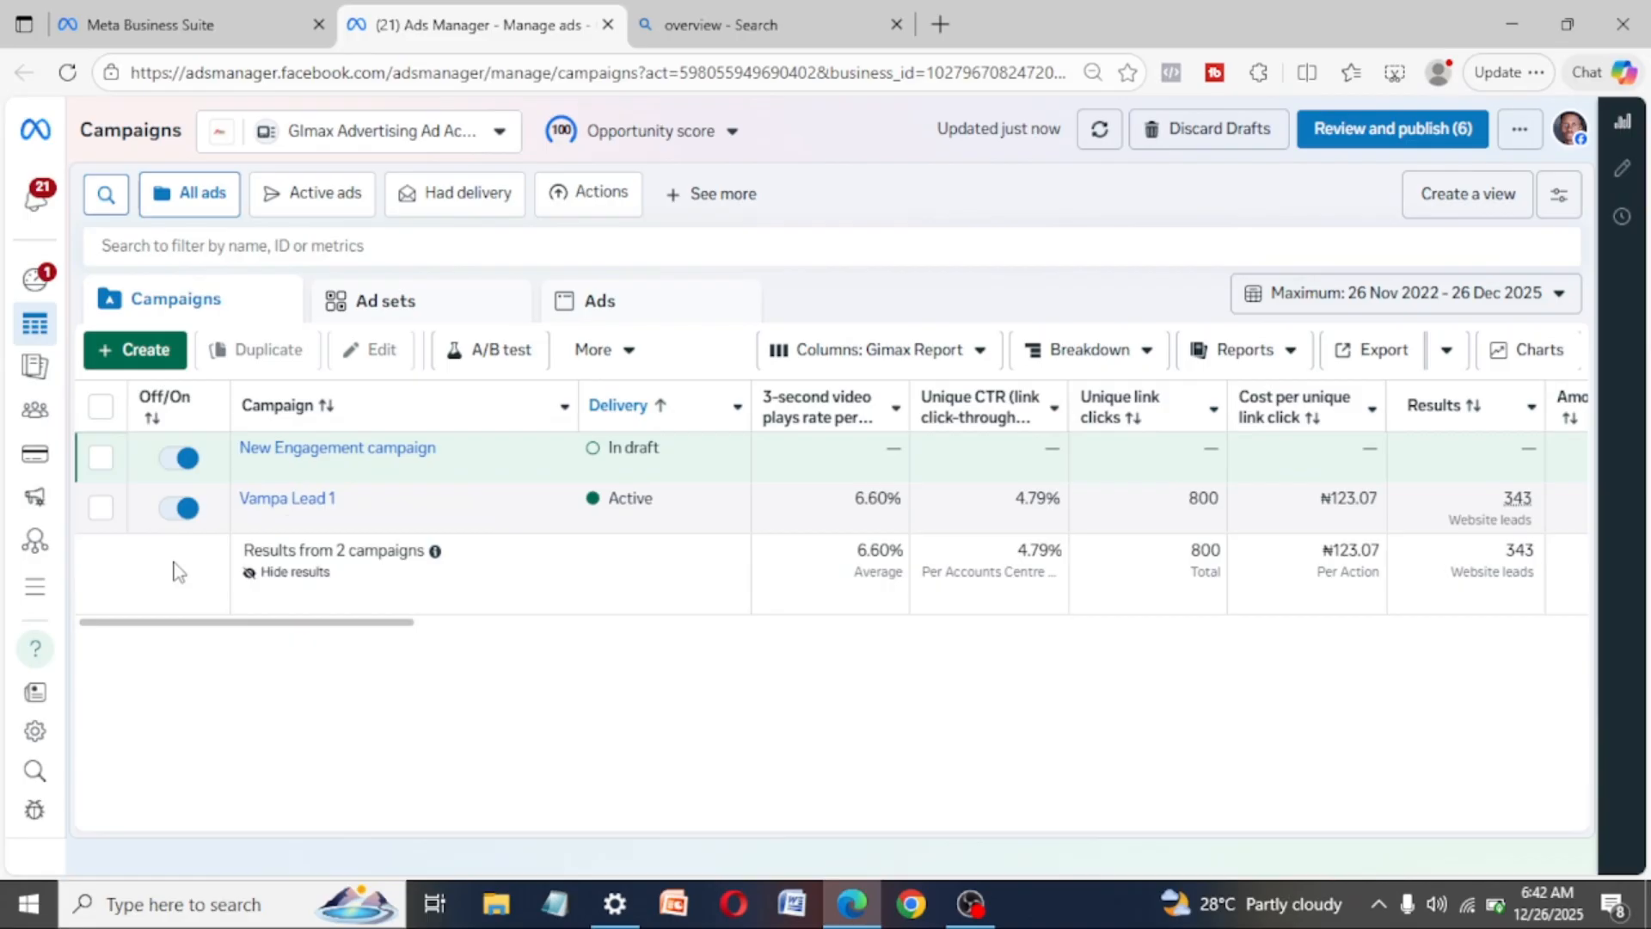
- View the new campaign form and the full list of Ads Manager tools, dismissing both
{"action": "left_click", "coordinate": [135, 352]}
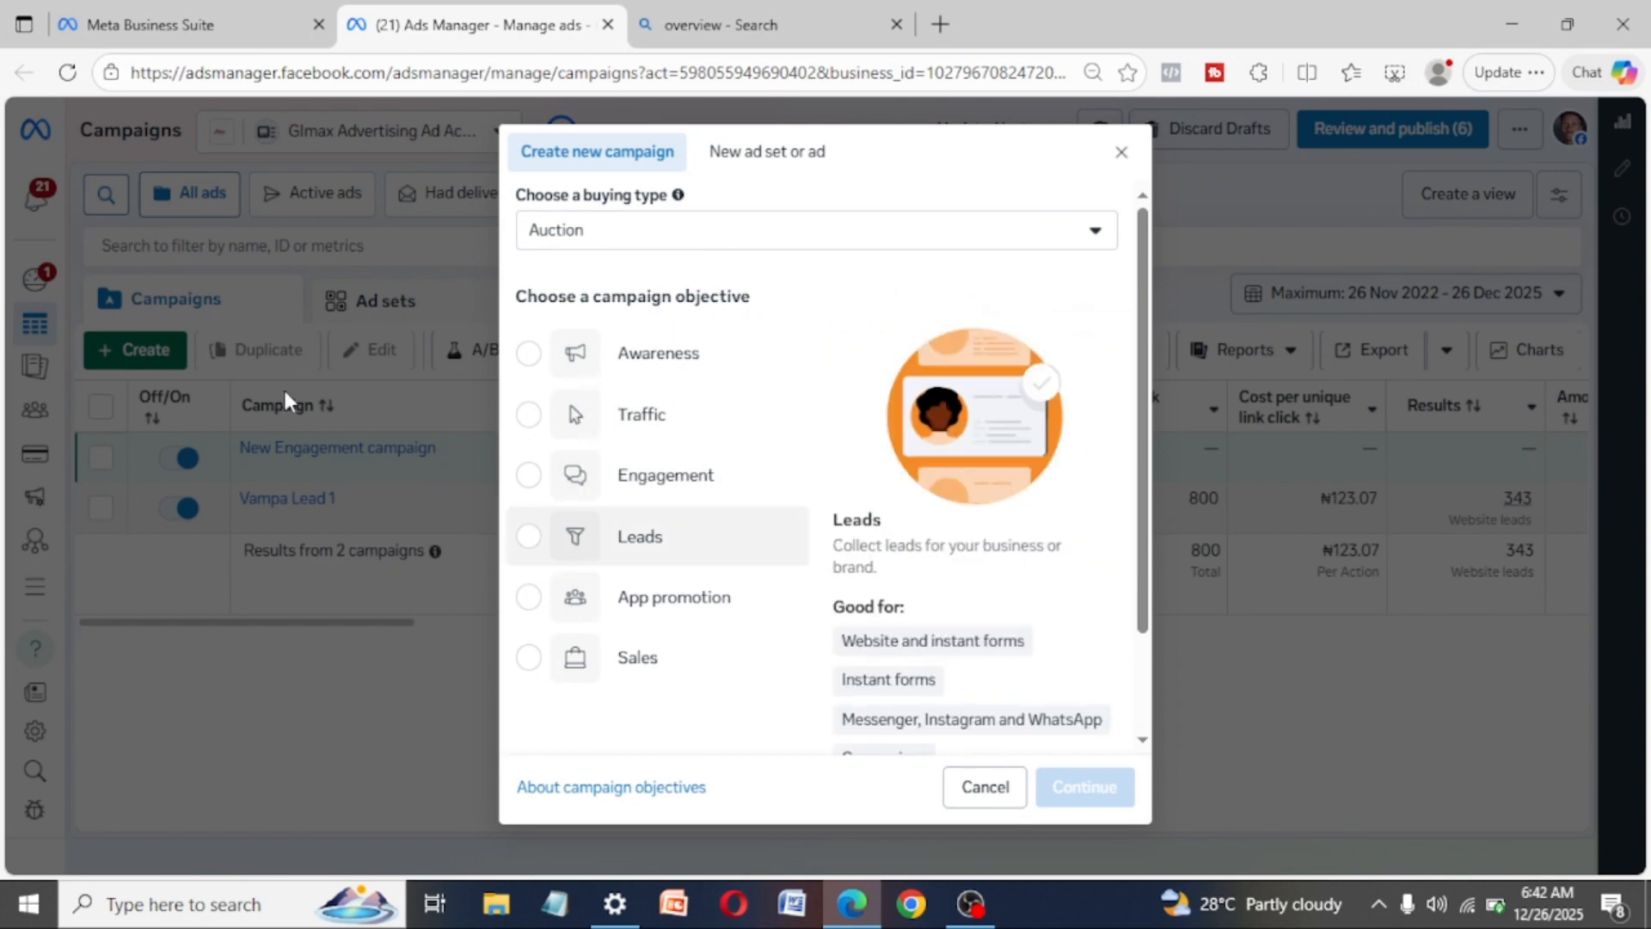
{"action": "left_click", "coordinate": [1123, 151]}
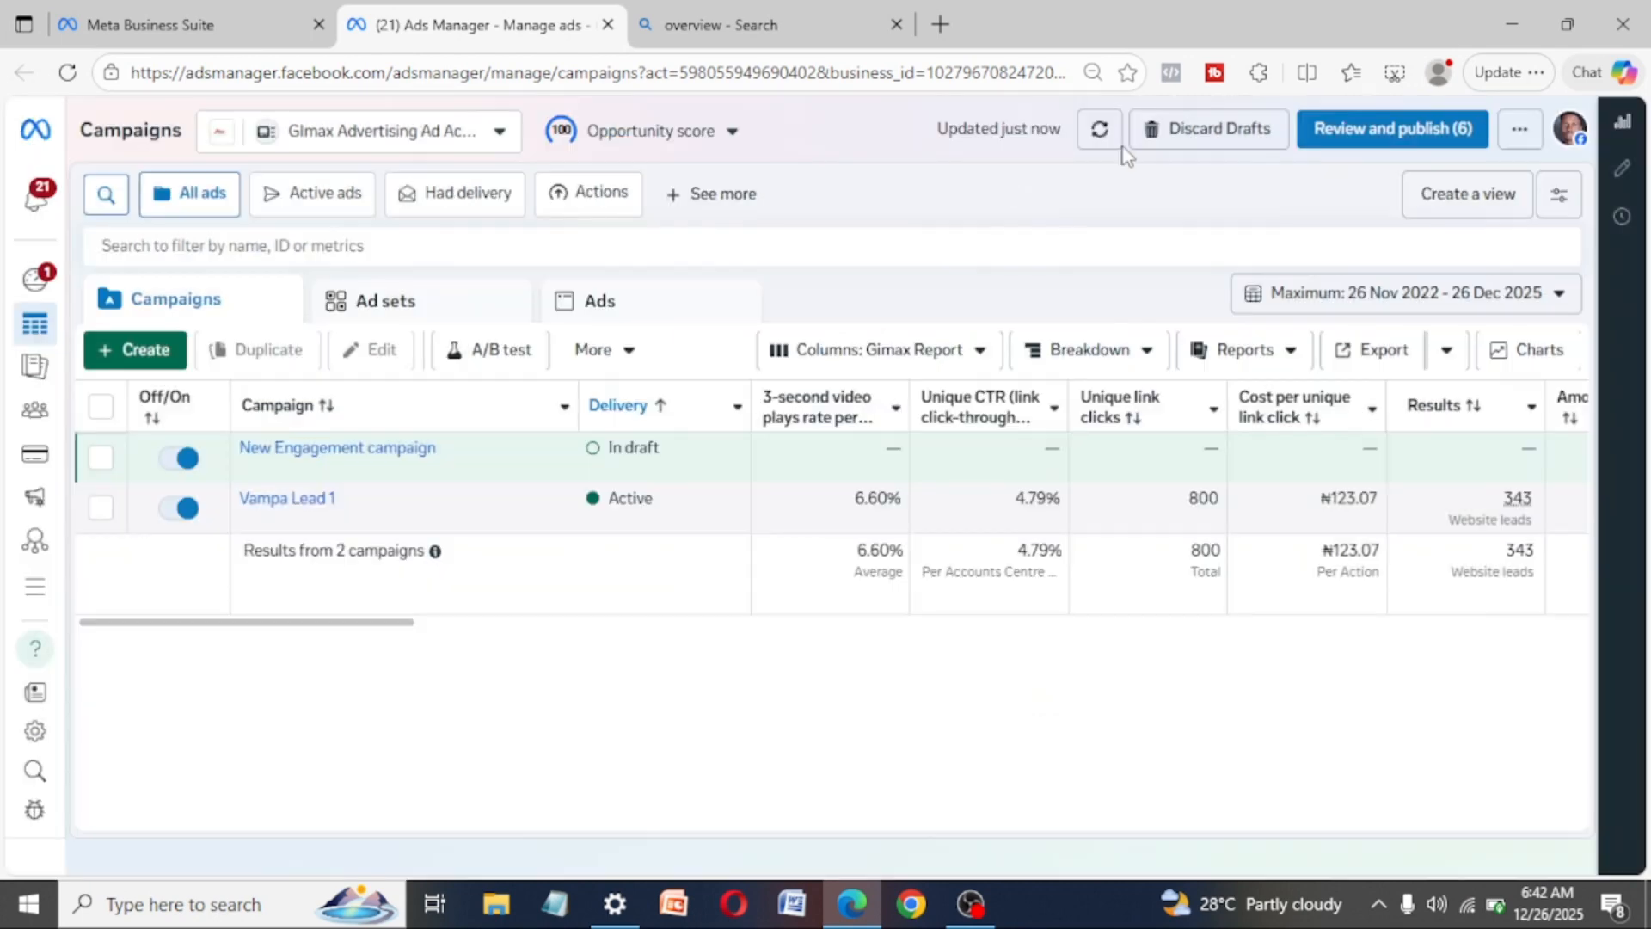
{"action": "left_click", "coordinate": [33, 588]}
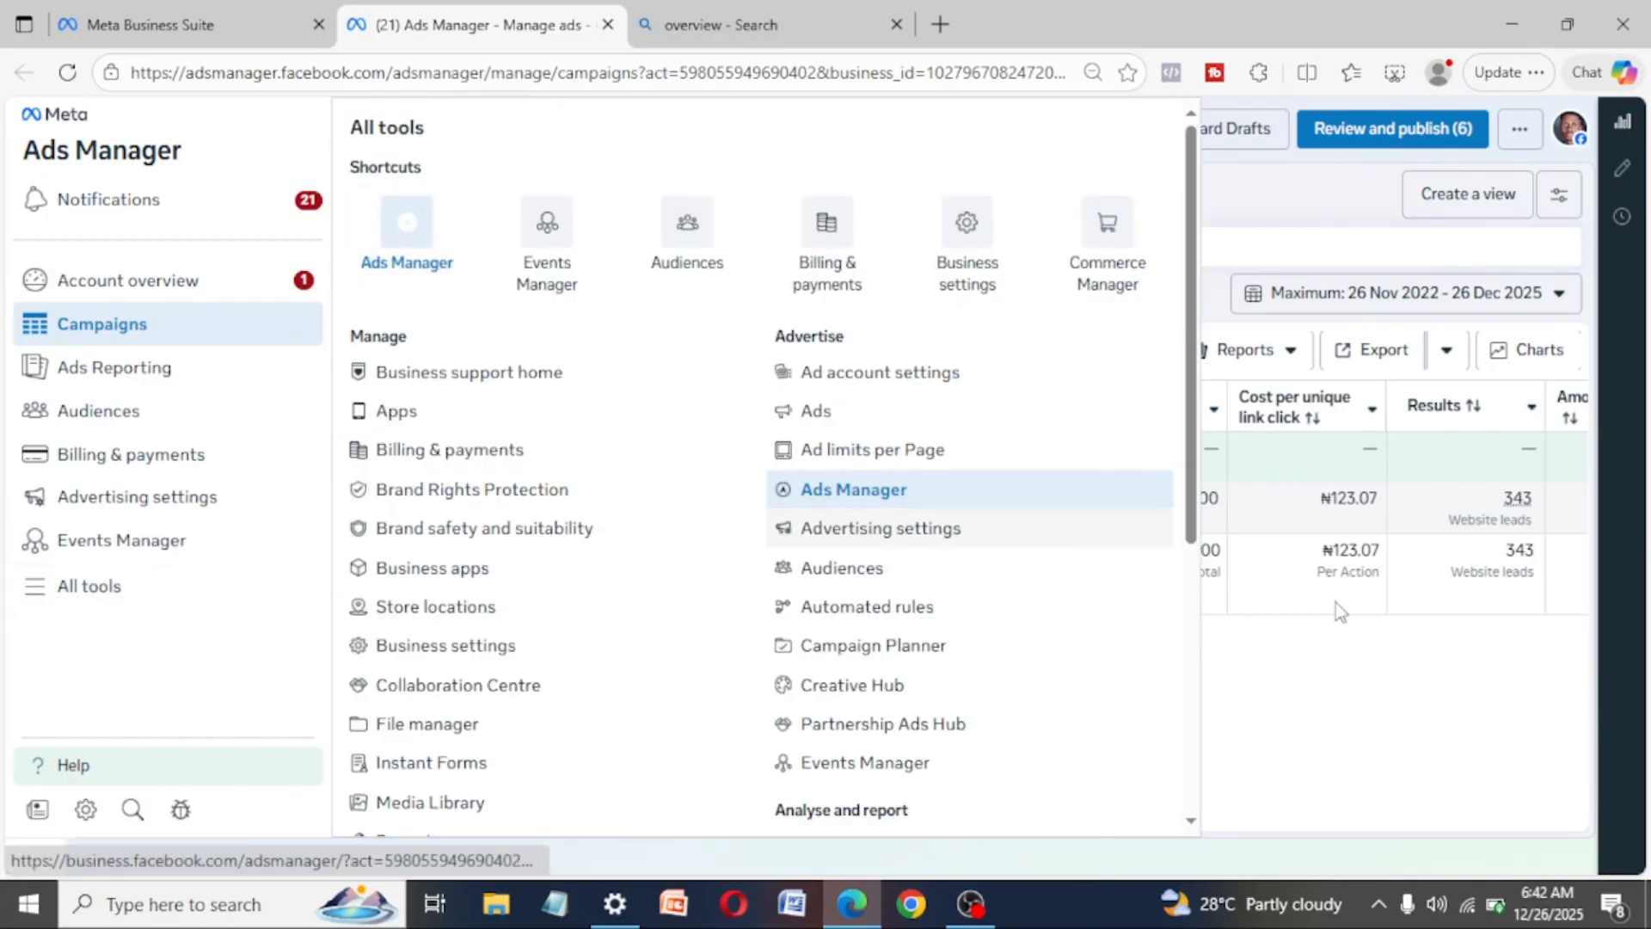
{"action": "left_click", "coordinate": [1371, 648]}
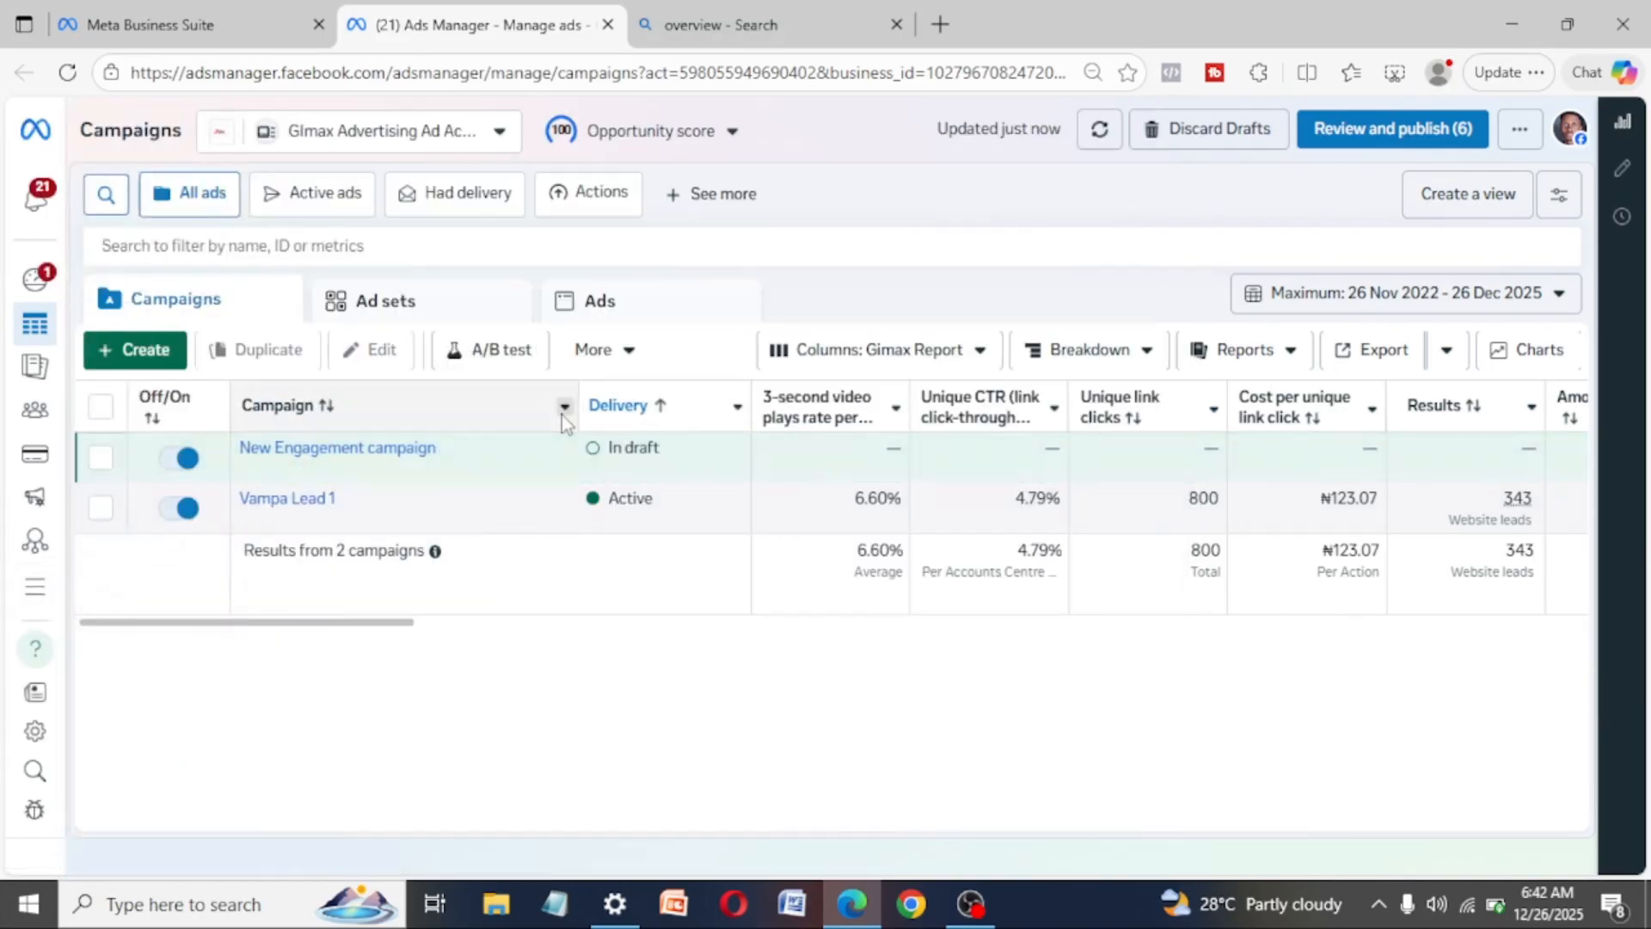
- Start creating a new campaign and check the buying type options, keeping Auction
{"action": "left_click", "coordinate": [130, 354]}
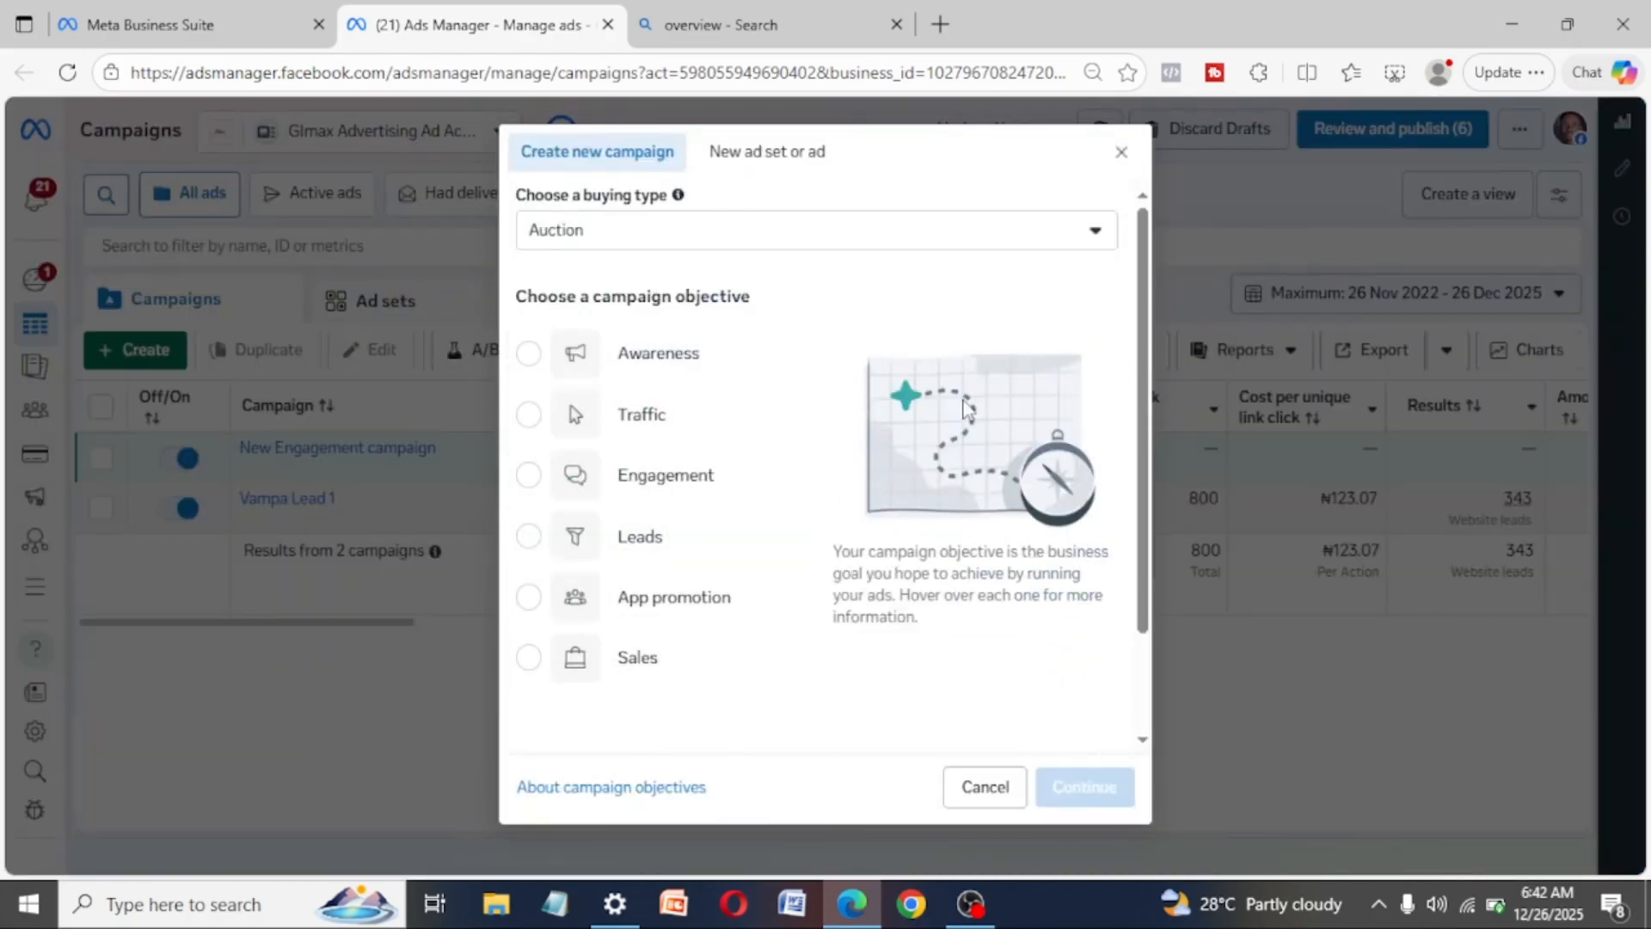
{"action": "left_click", "coordinate": [946, 234]}
{"action": "left_click", "coordinate": [944, 236]}
- Go through the campaign objectives Awareness, Traffic, Engagement, Sales and App promotion, and choose Leads
{"action": "left_click", "coordinate": [529, 353]}
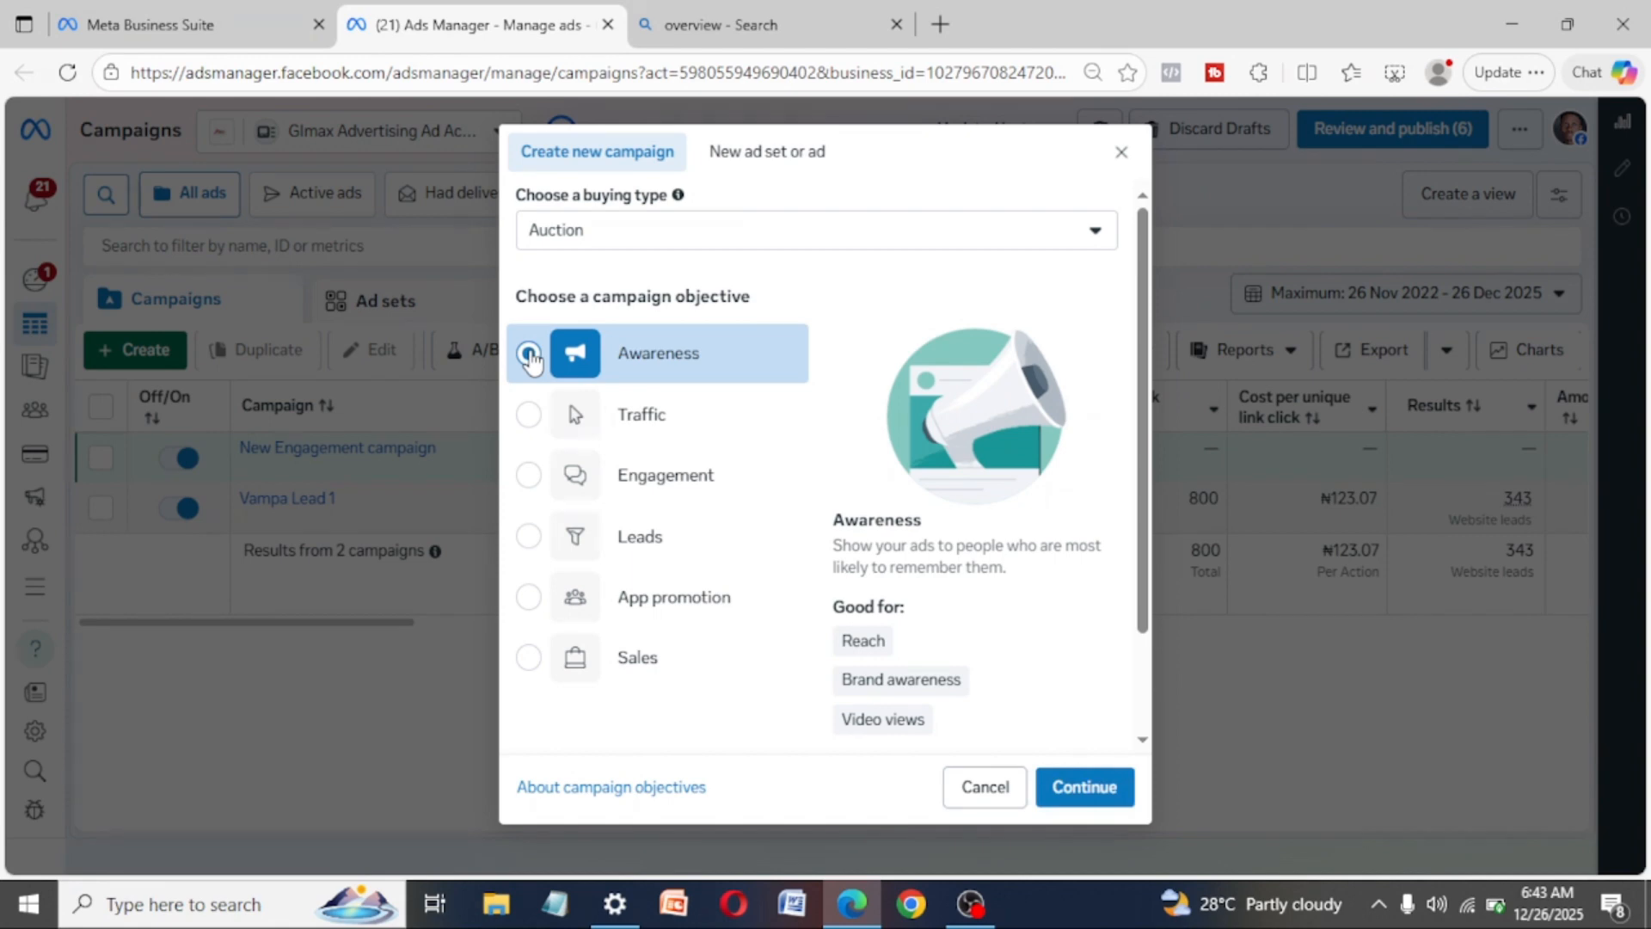
{"action": "left_click", "coordinate": [530, 414]}
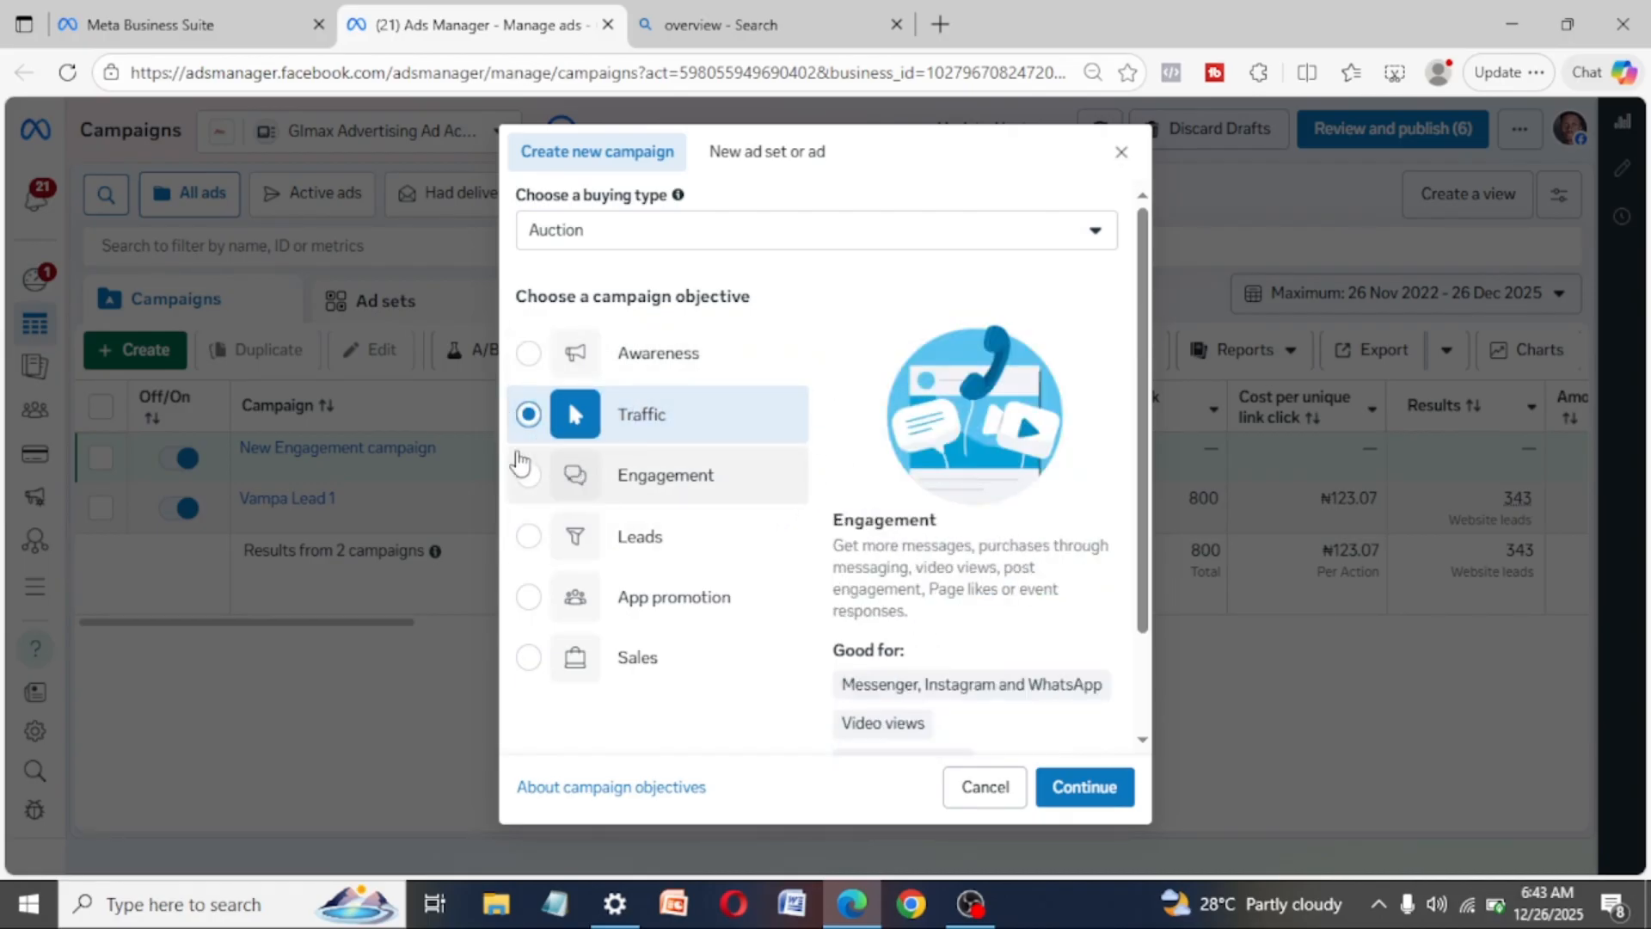
{"action": "left_click", "coordinate": [530, 477]}
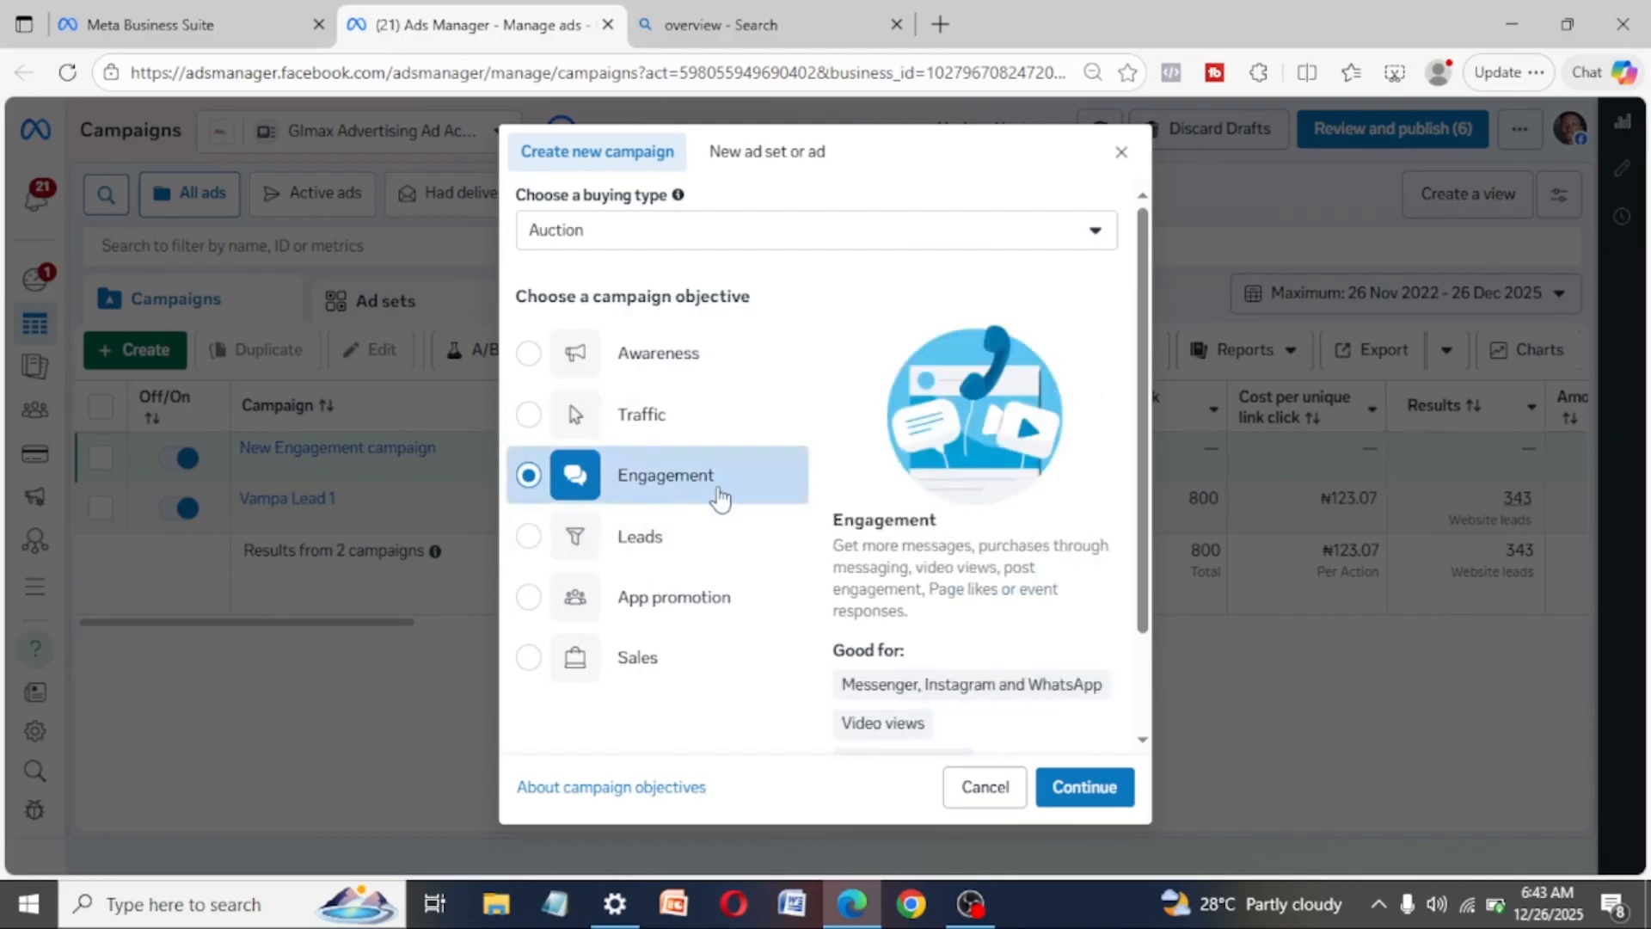
{"action": "left_click", "coordinate": [531, 537]}
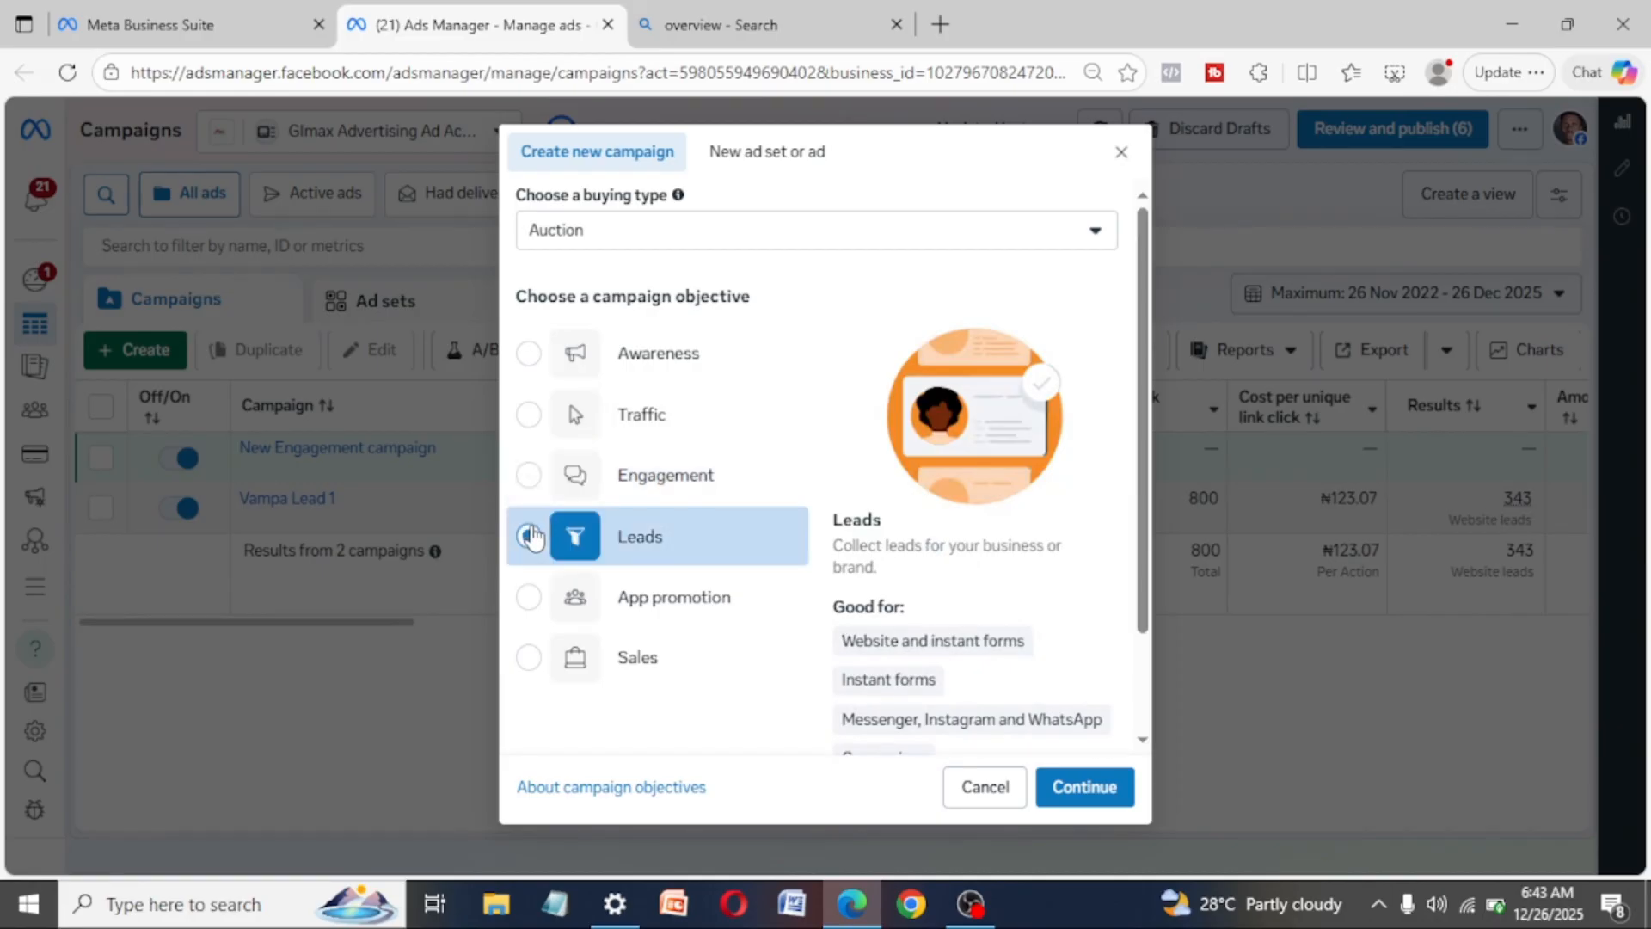
{"action": "left_click", "coordinate": [529, 660]}
{"action": "left_click", "coordinate": [531, 536]}
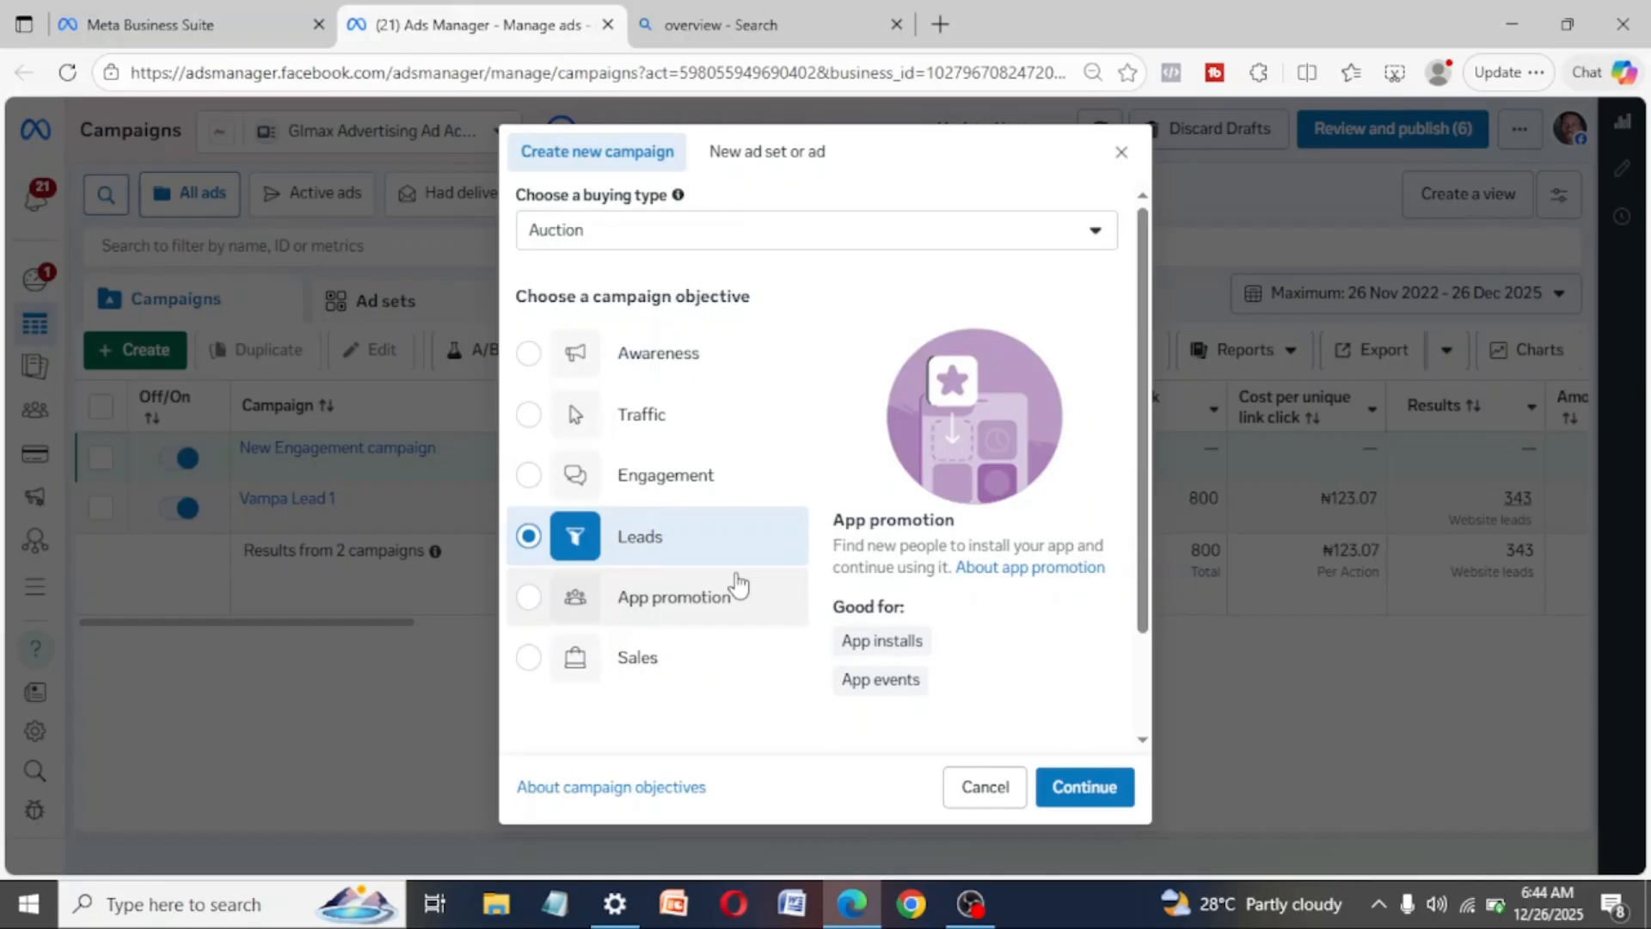
{"action": "left_click", "coordinate": [527, 658]}
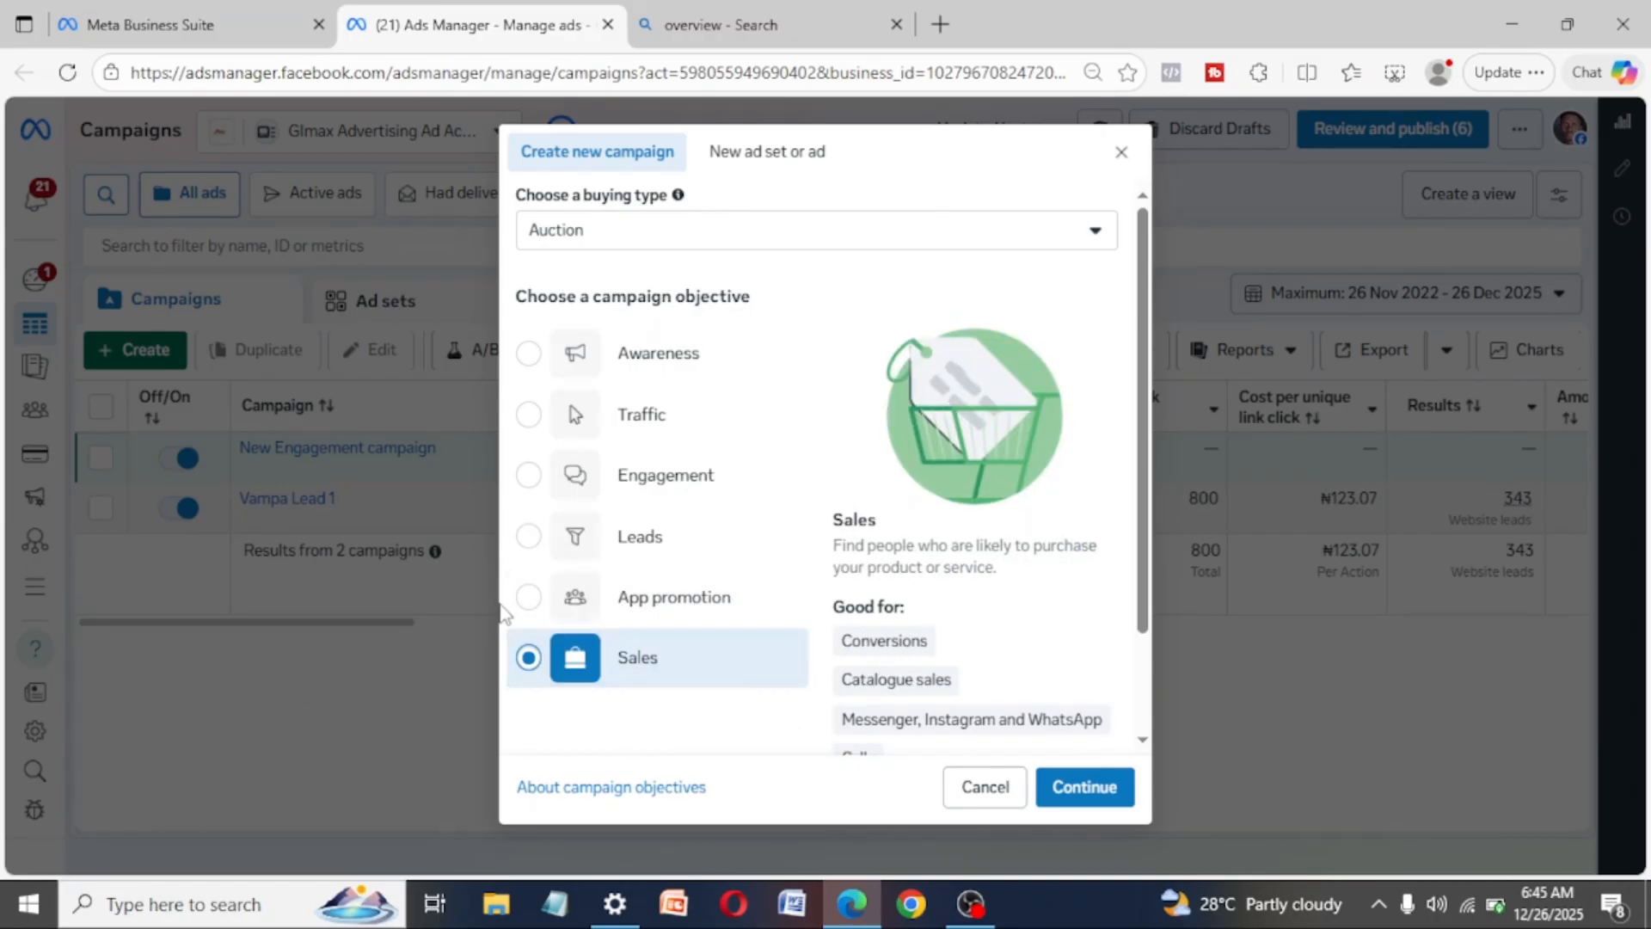
{"action": "left_click", "coordinate": [528, 538]}
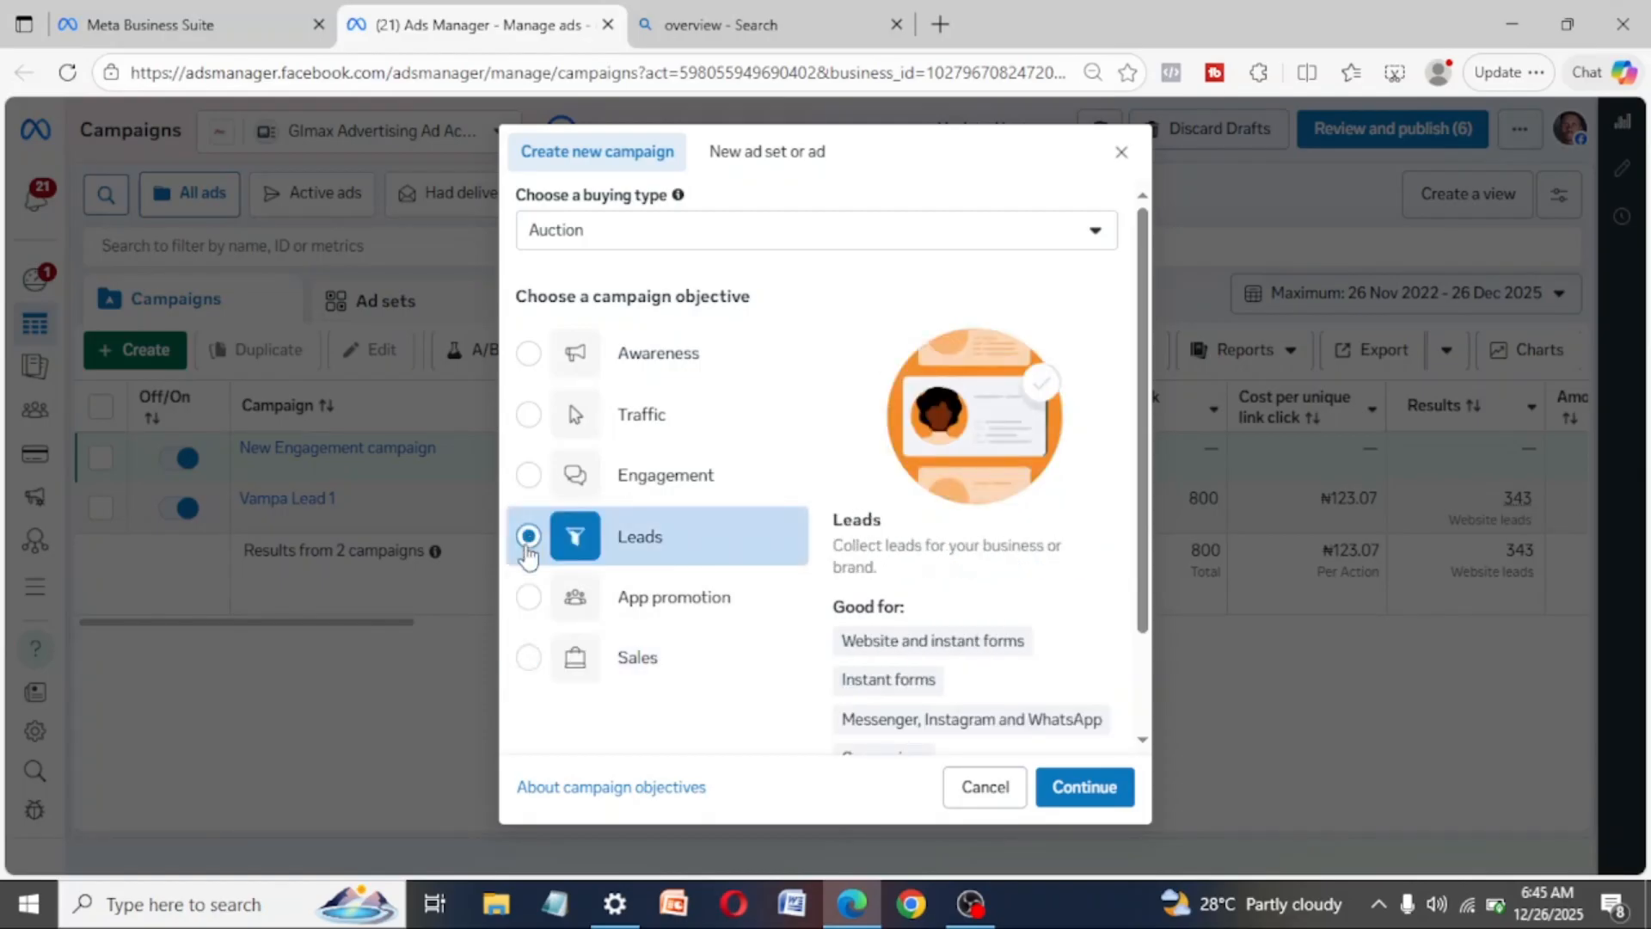
{"action": "left_click", "coordinate": [527, 659]}
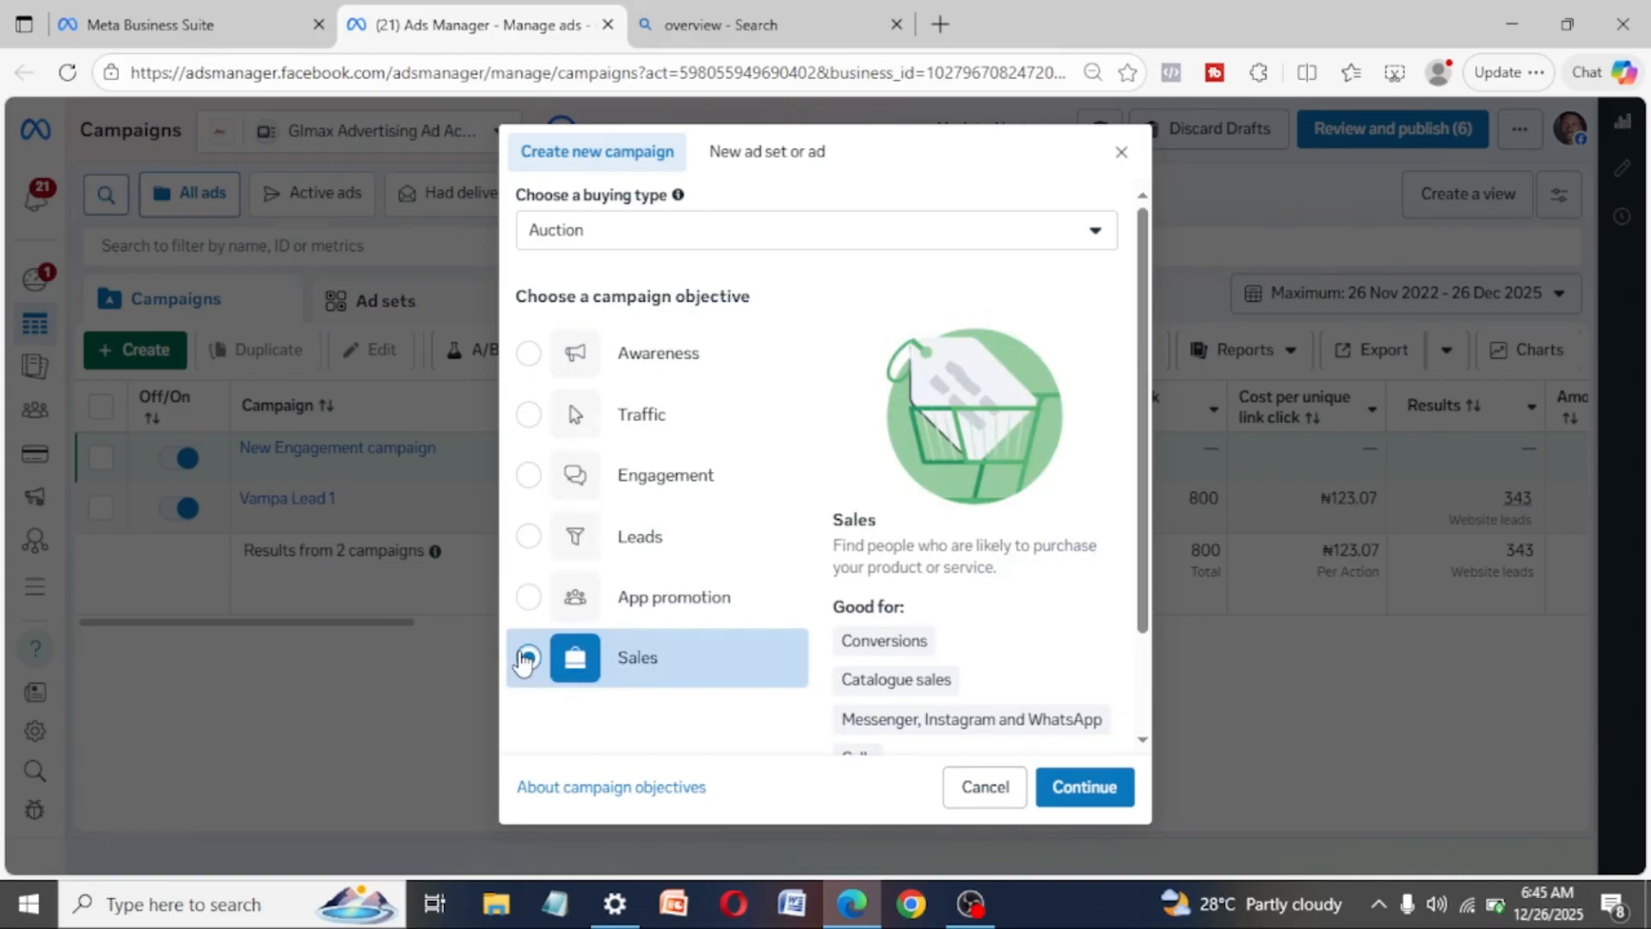
{"action": "left_click", "coordinate": [528, 597]}
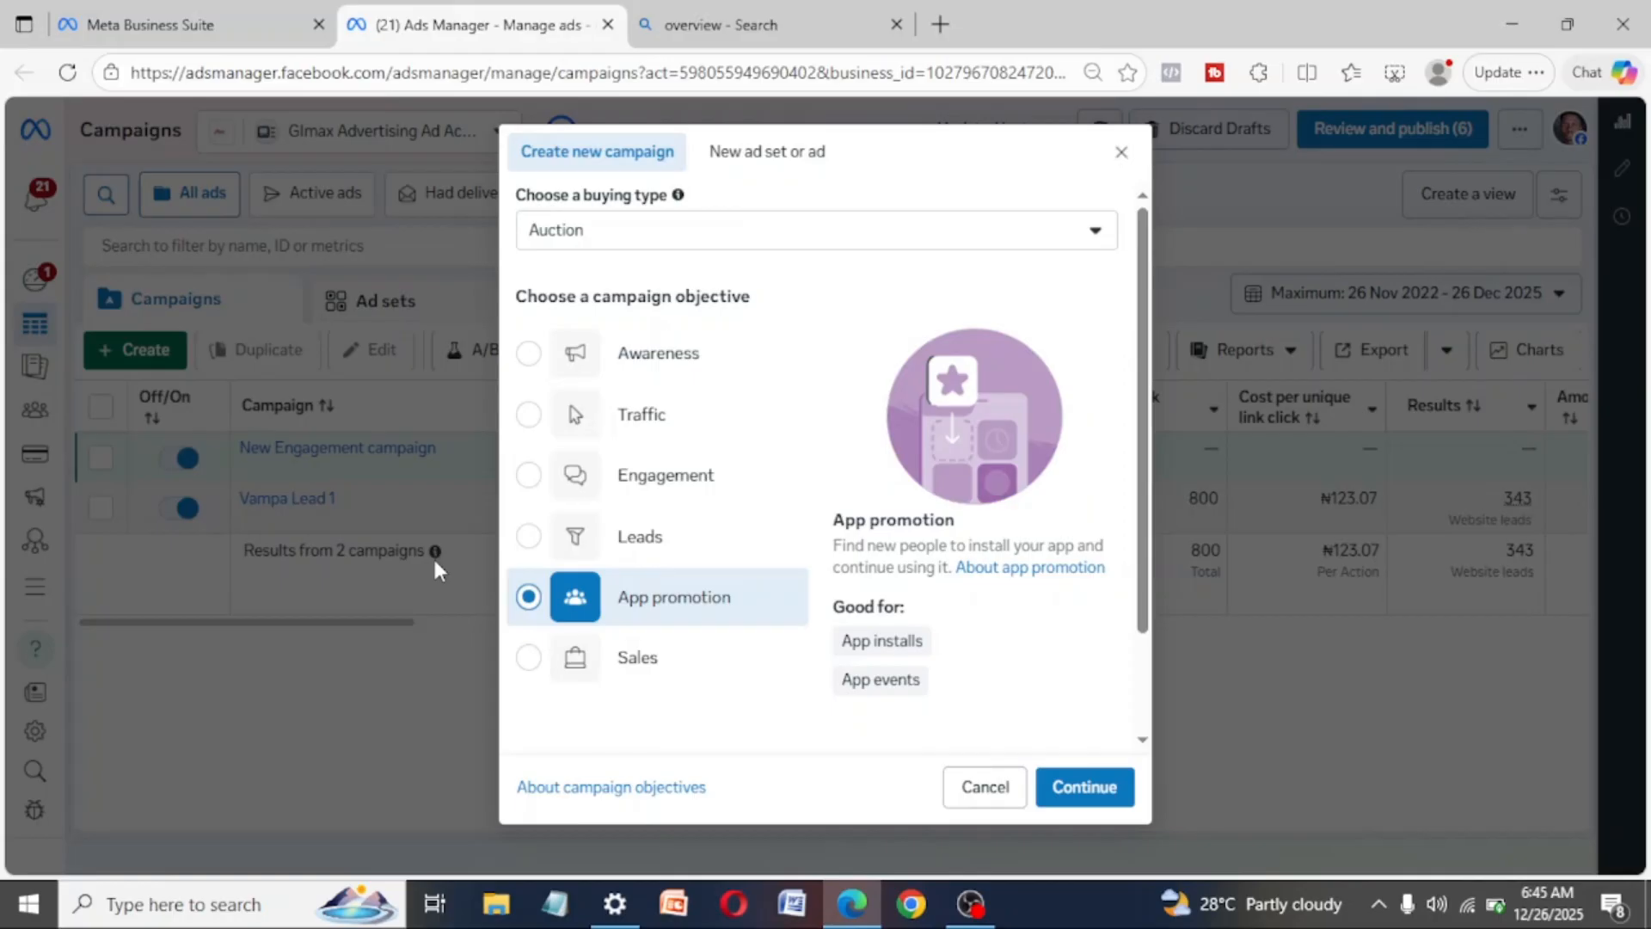
{"action": "left_click", "coordinate": [528, 538]}
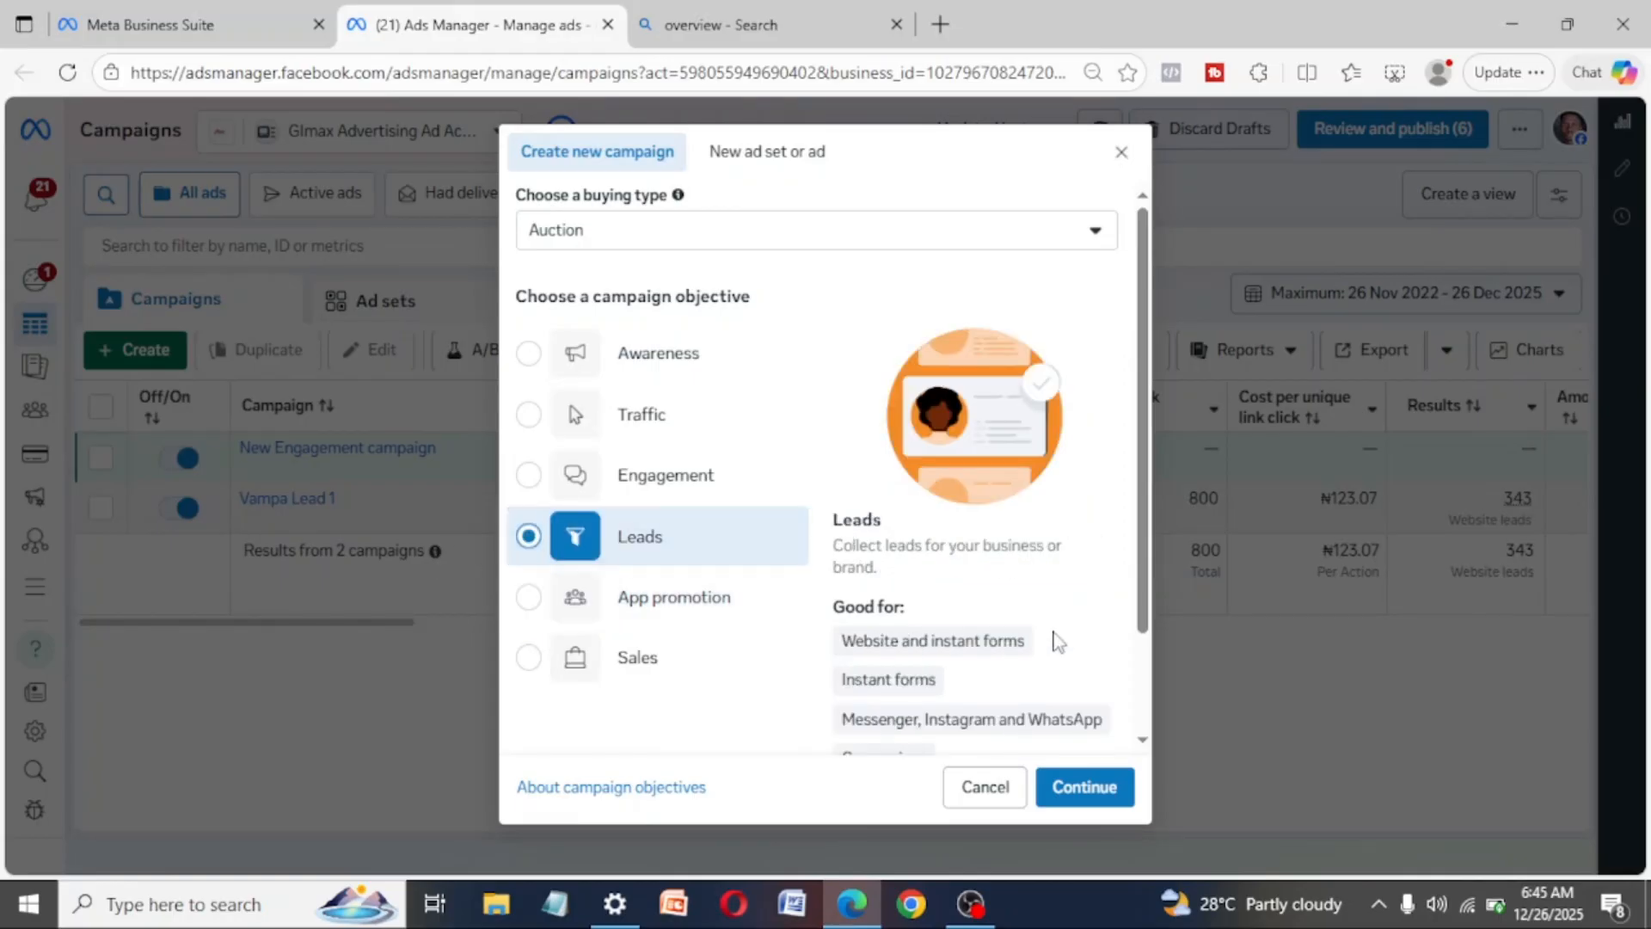
- Proceed with the Leads objective and name the new campaign "Course Tutorial"
{"action": "left_click", "coordinate": [1095, 785]}
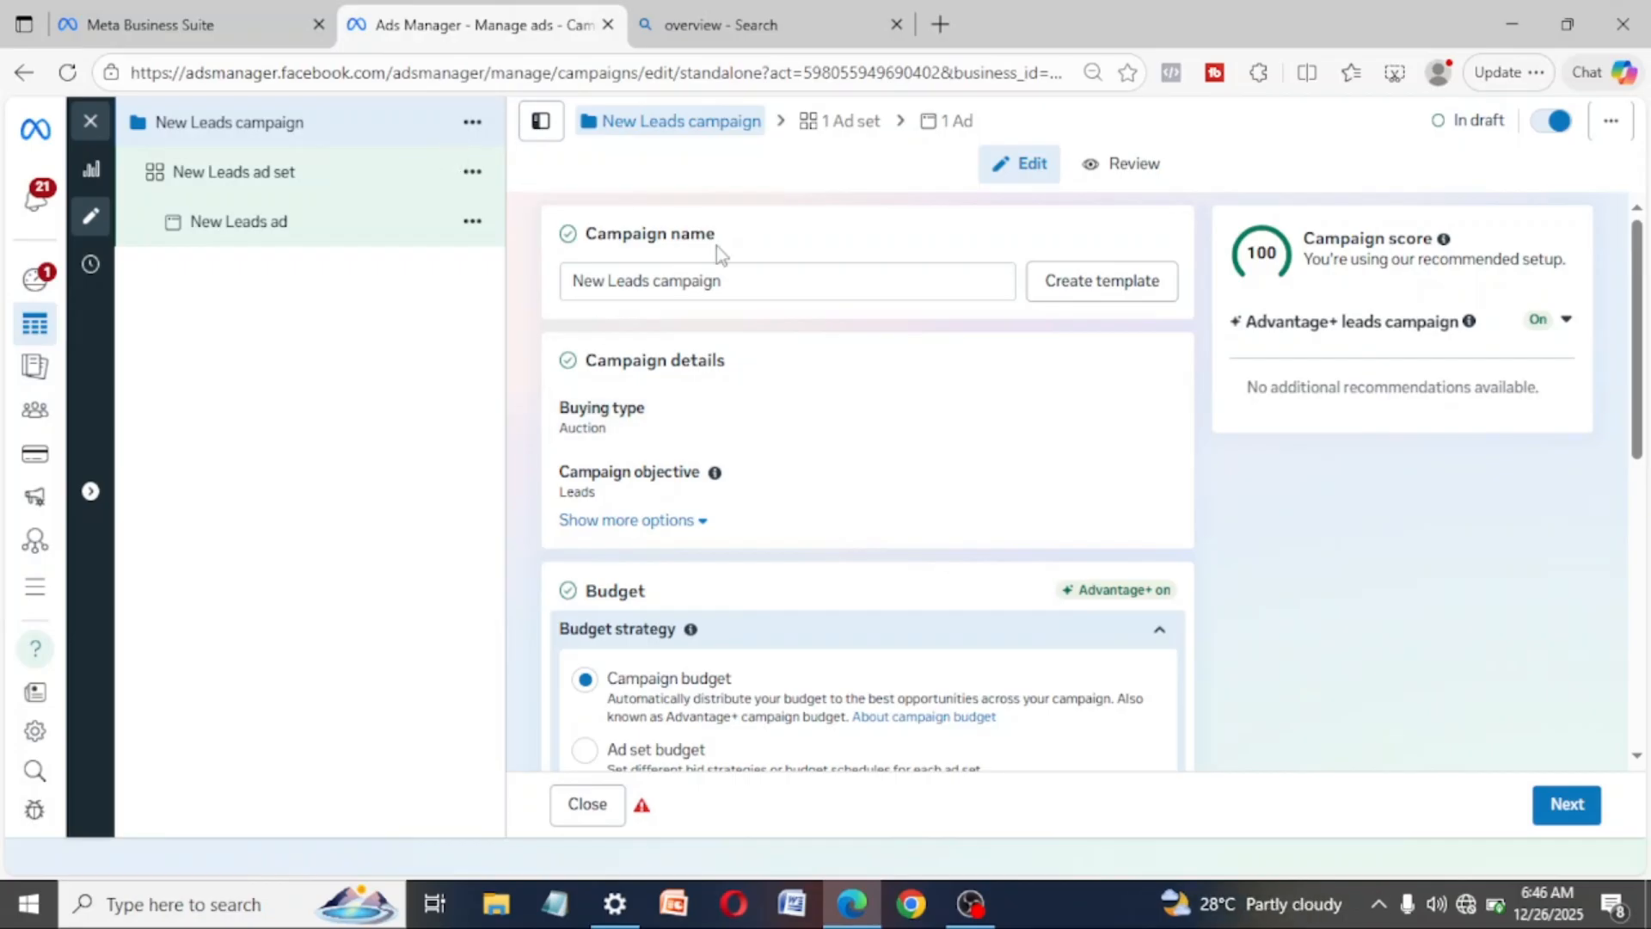
{"action": "left_click", "coordinate": [762, 281]}
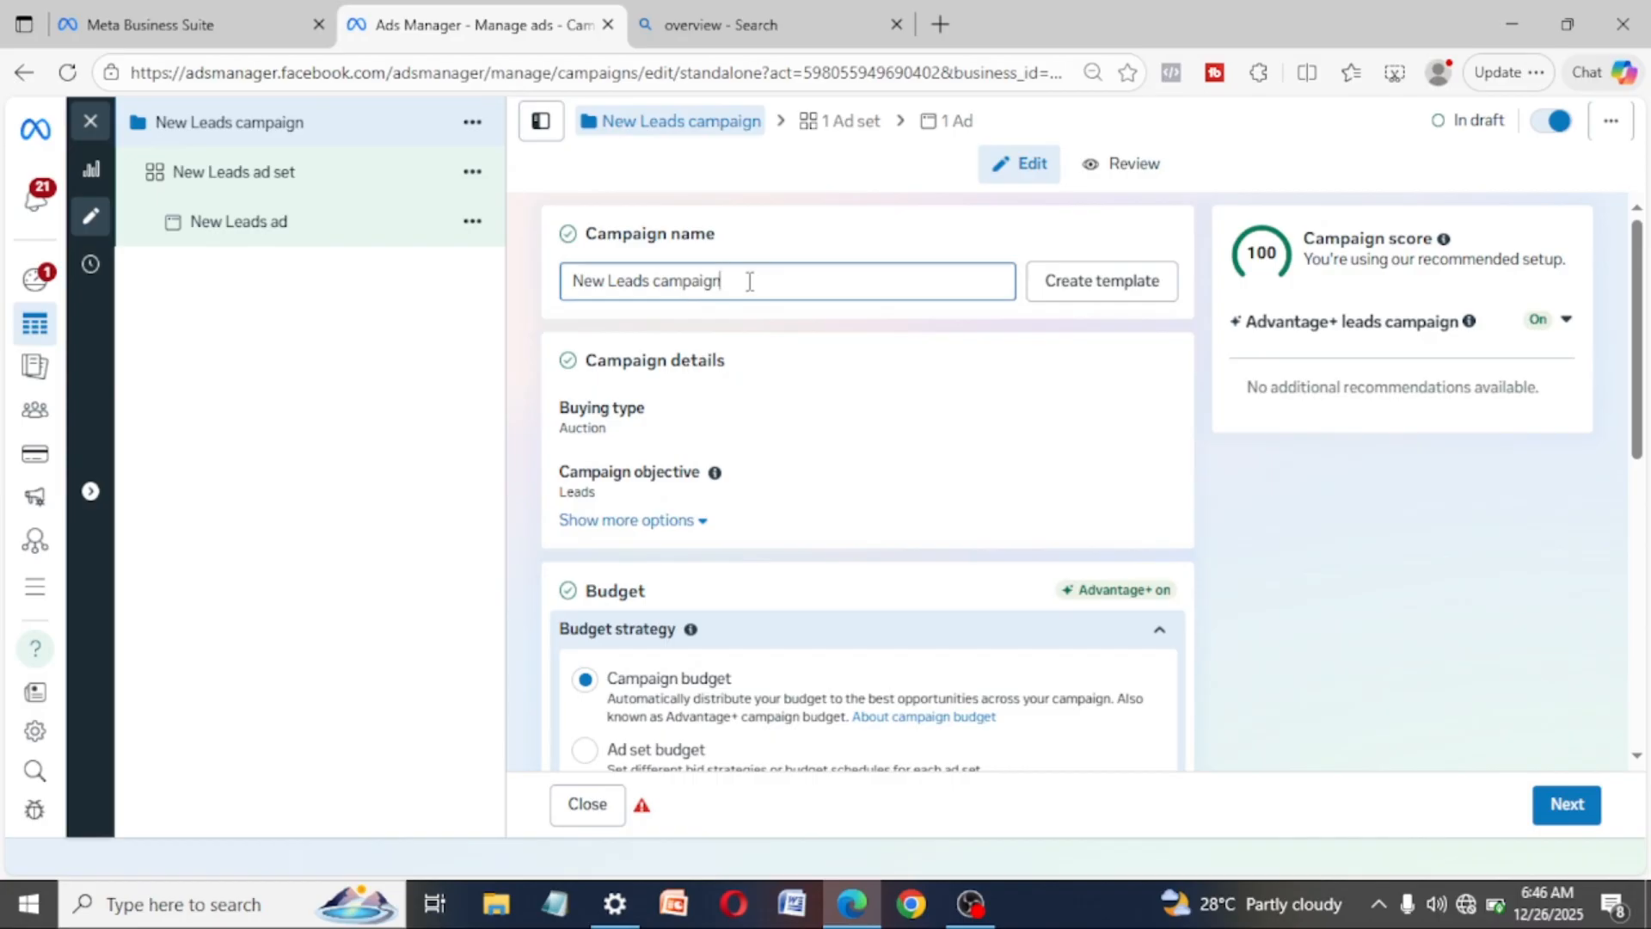
{"action": "left_click_drag", "start_coordinate": [751, 281], "coordinate": [554, 282]}
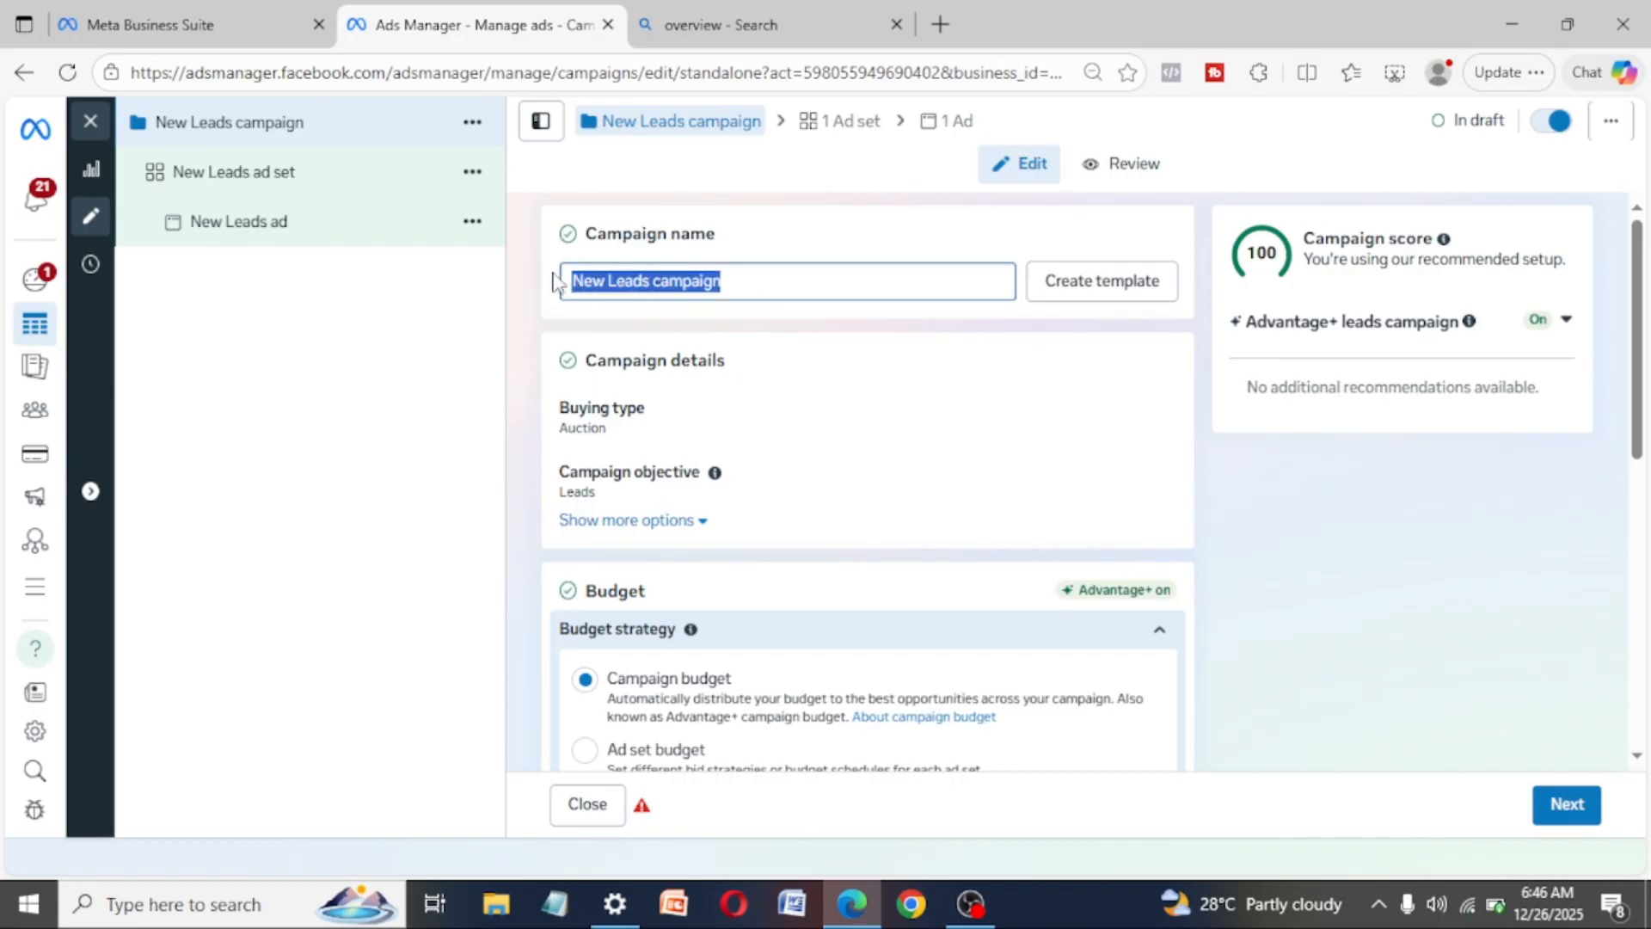
{"action": "type", "text": "Course"}
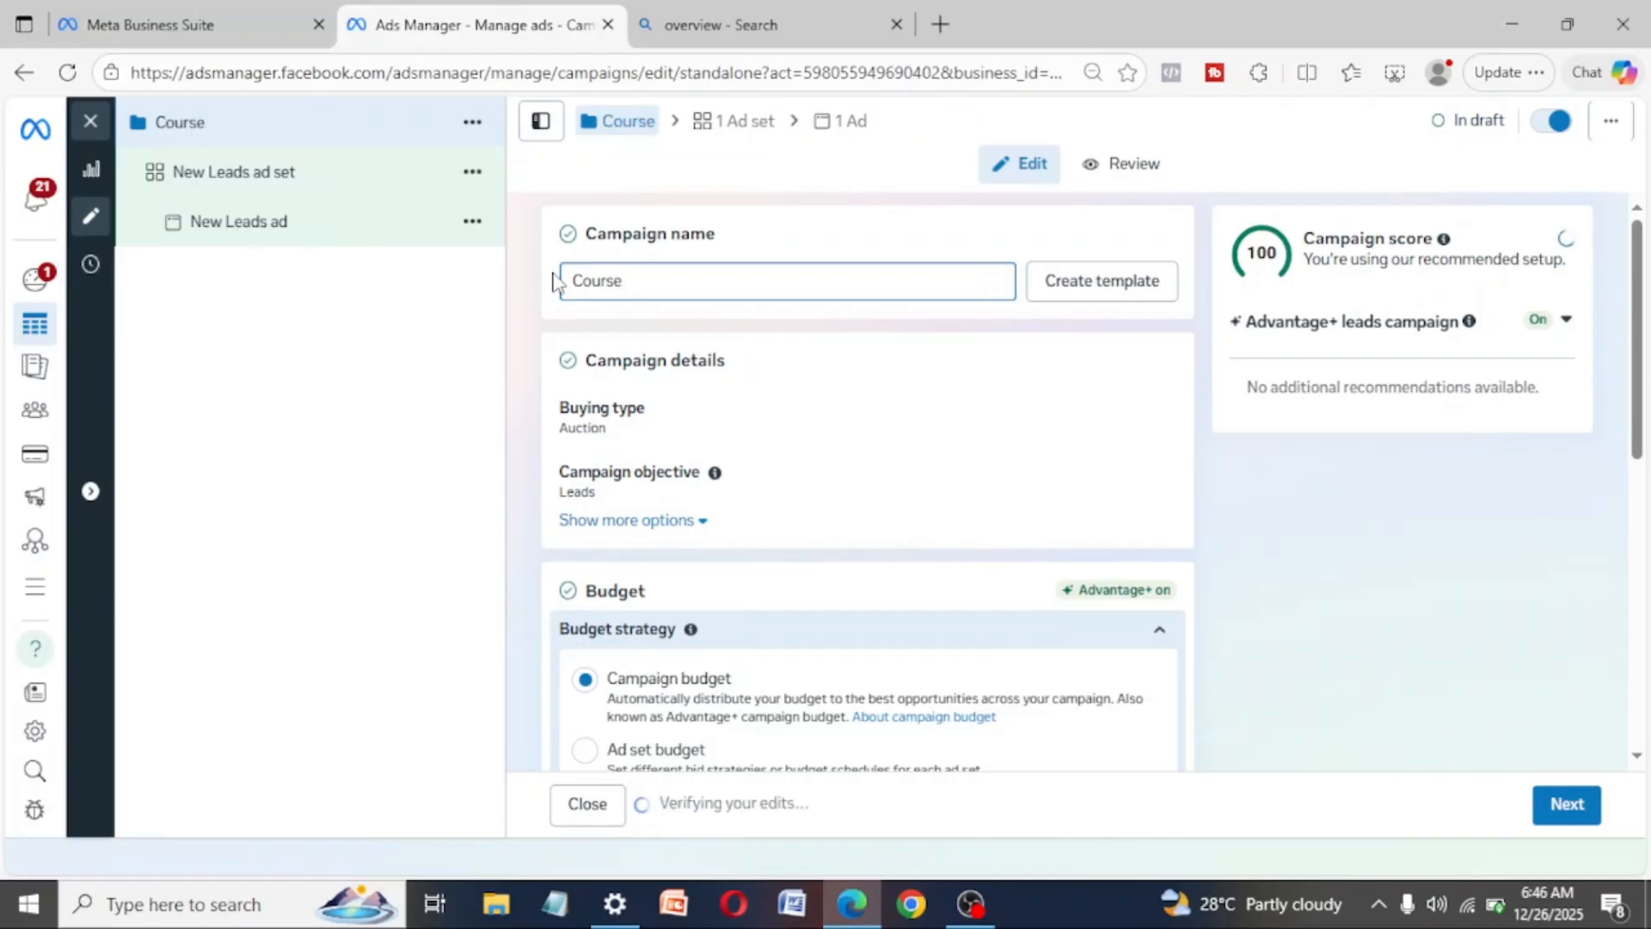
{"action": "type", "text": " Tutot"}
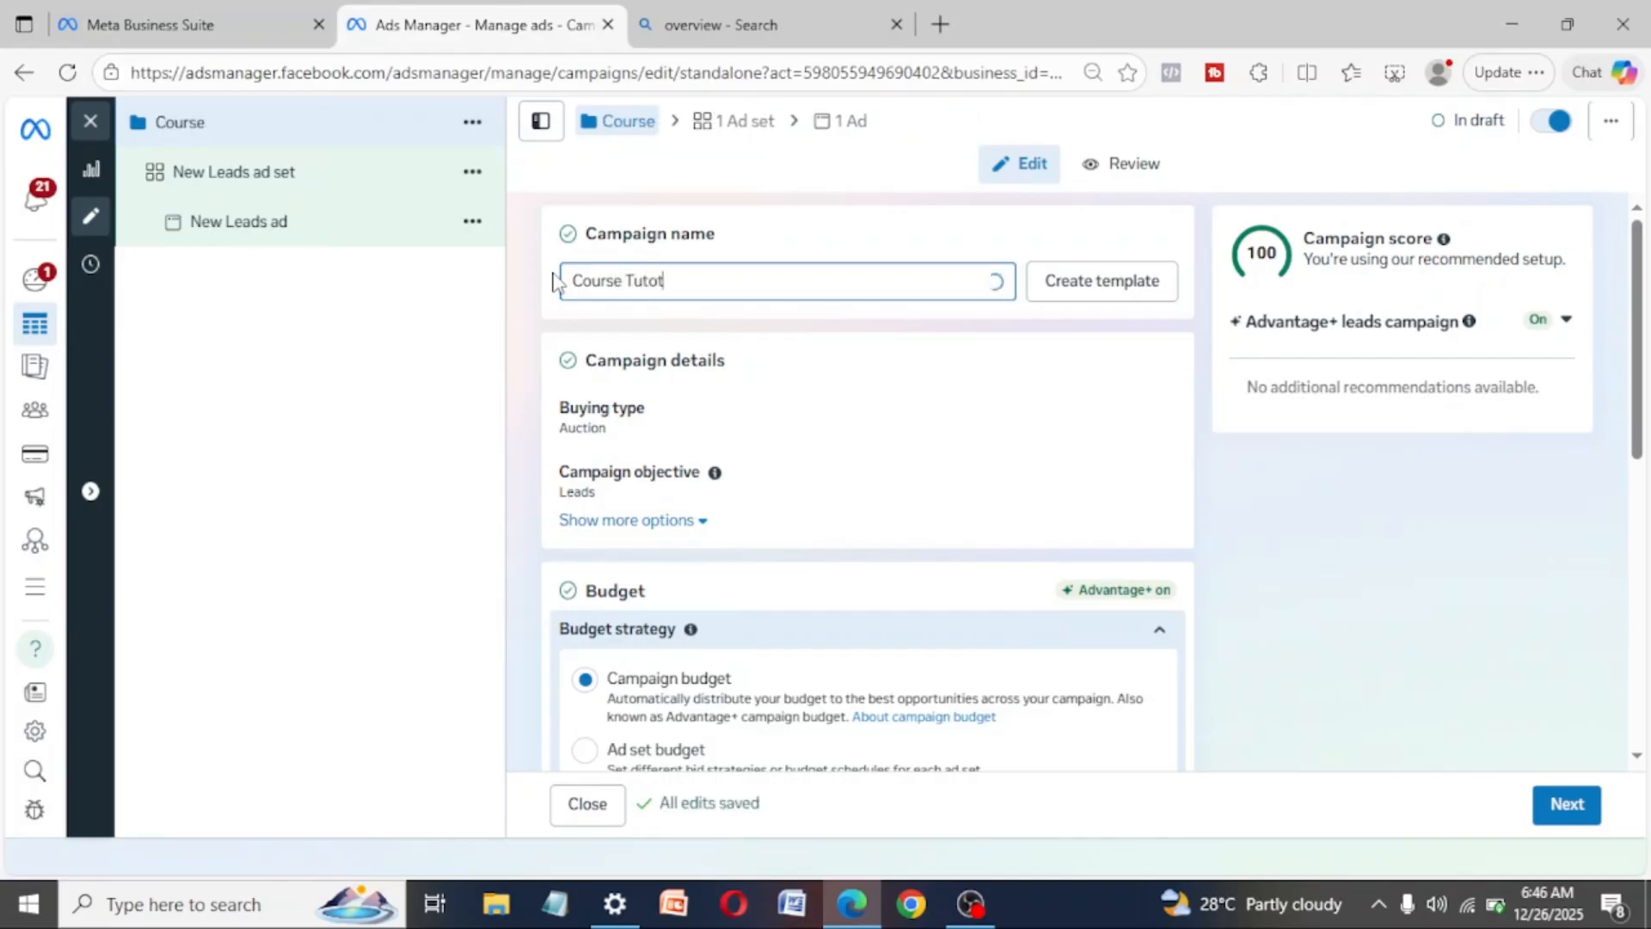
{"action": "key", "text": "BackSpace"}
{"action": "type", "text": "irr"}
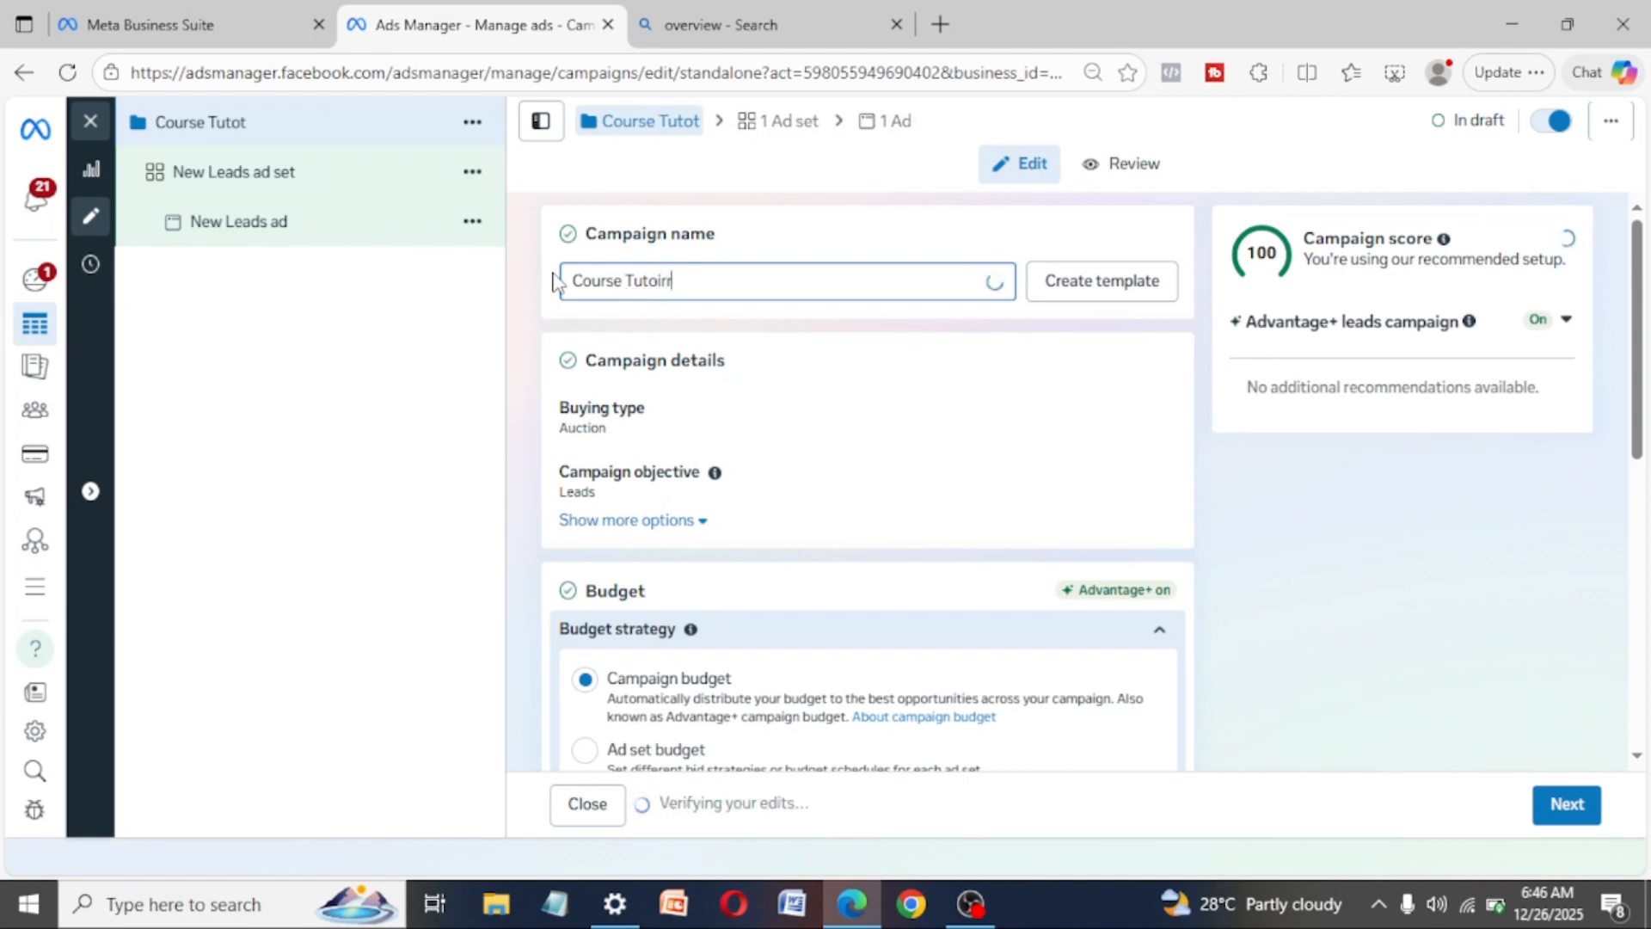
{"action": "key", "text": "BackSpace"}
{"action": "key", "text": "BackSpace"}
{"action": "key", "text": "BackSpace"}
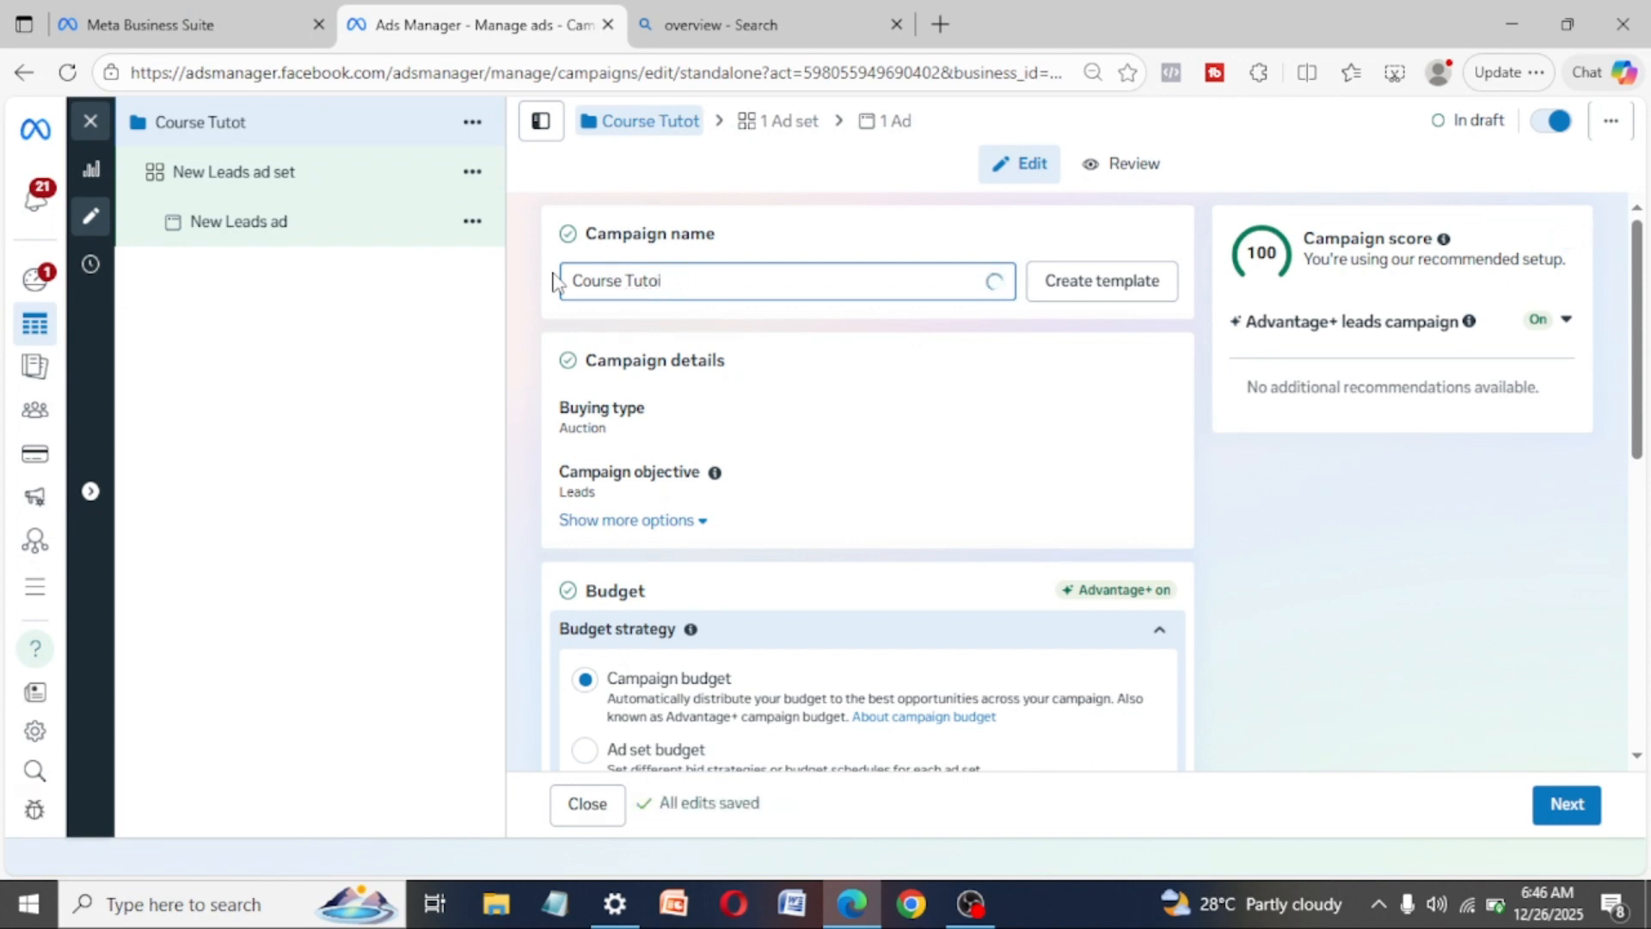
{"action": "type", "text": "rial"}
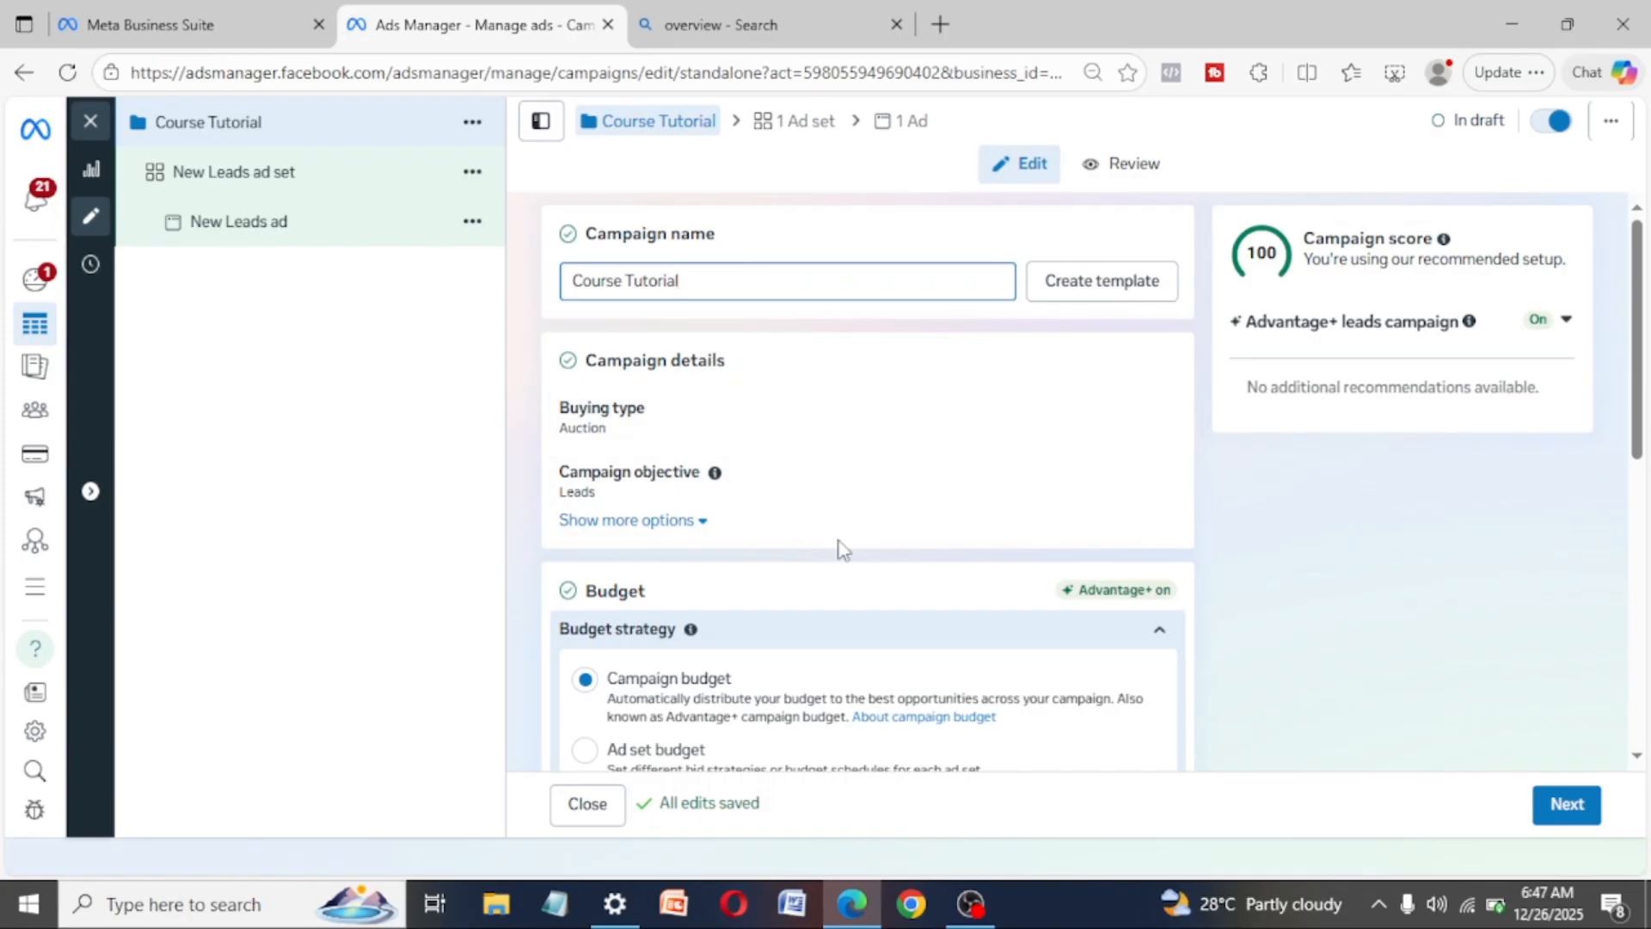
- Show the additional campaign detail options, set the budget strategy to Ad set budget, and turn off budget sharing with other ad sets
{"action": "scroll", "coordinate": [840, 545], "scroll_direction": "down", "scroll_amount": 2}
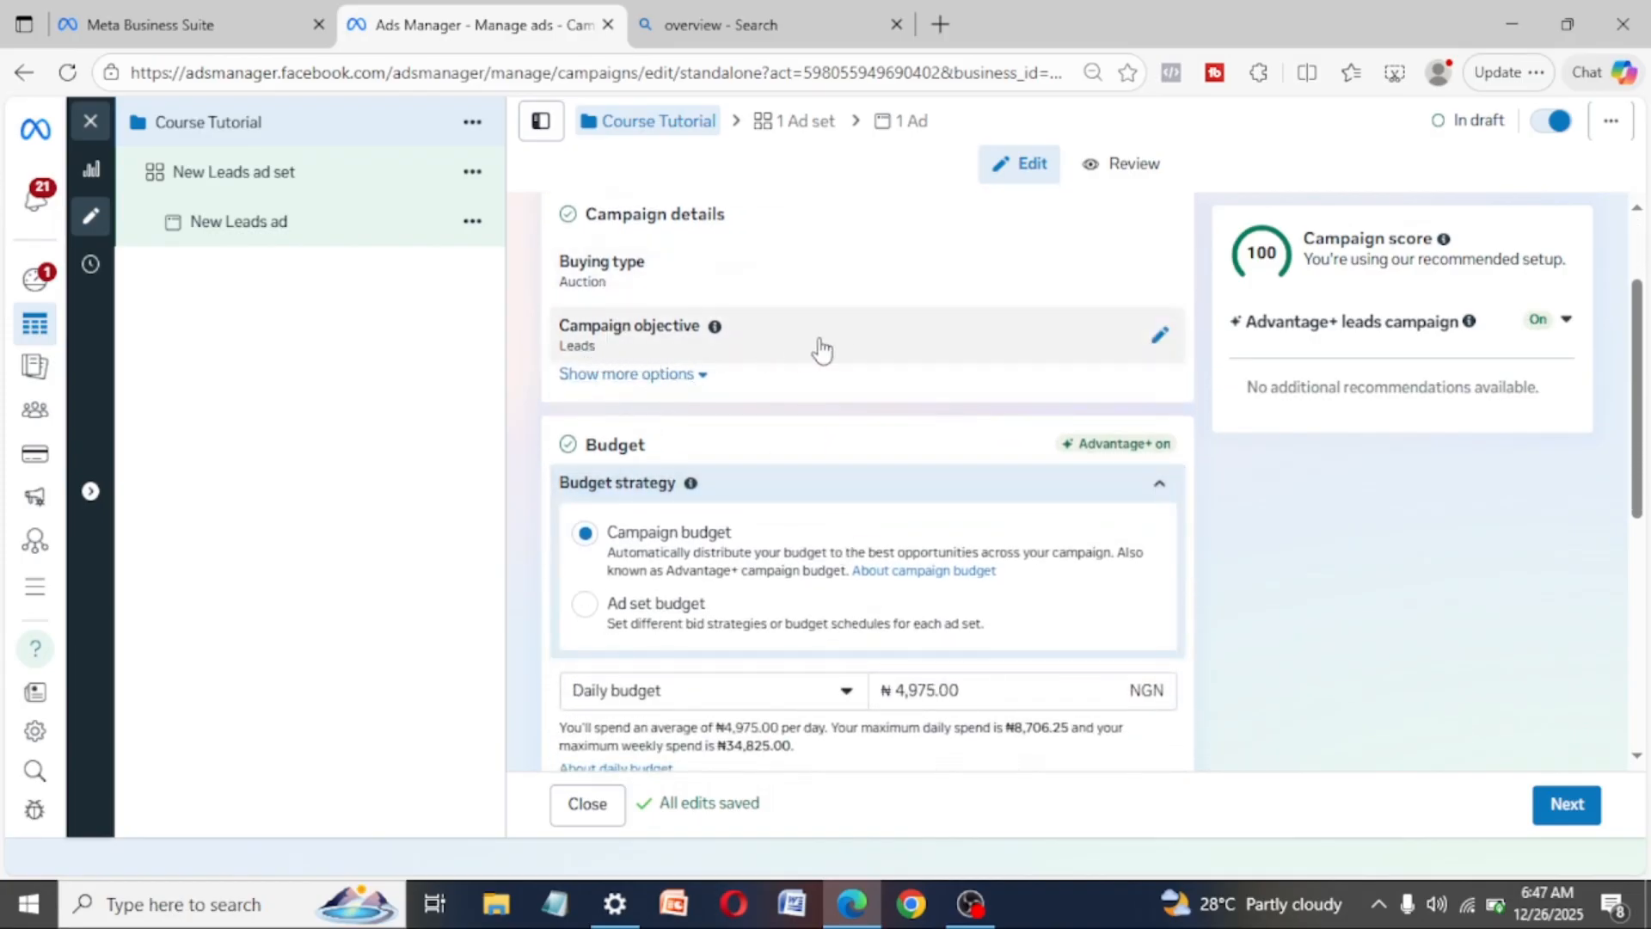
{"action": "left_click", "coordinate": [703, 377]}
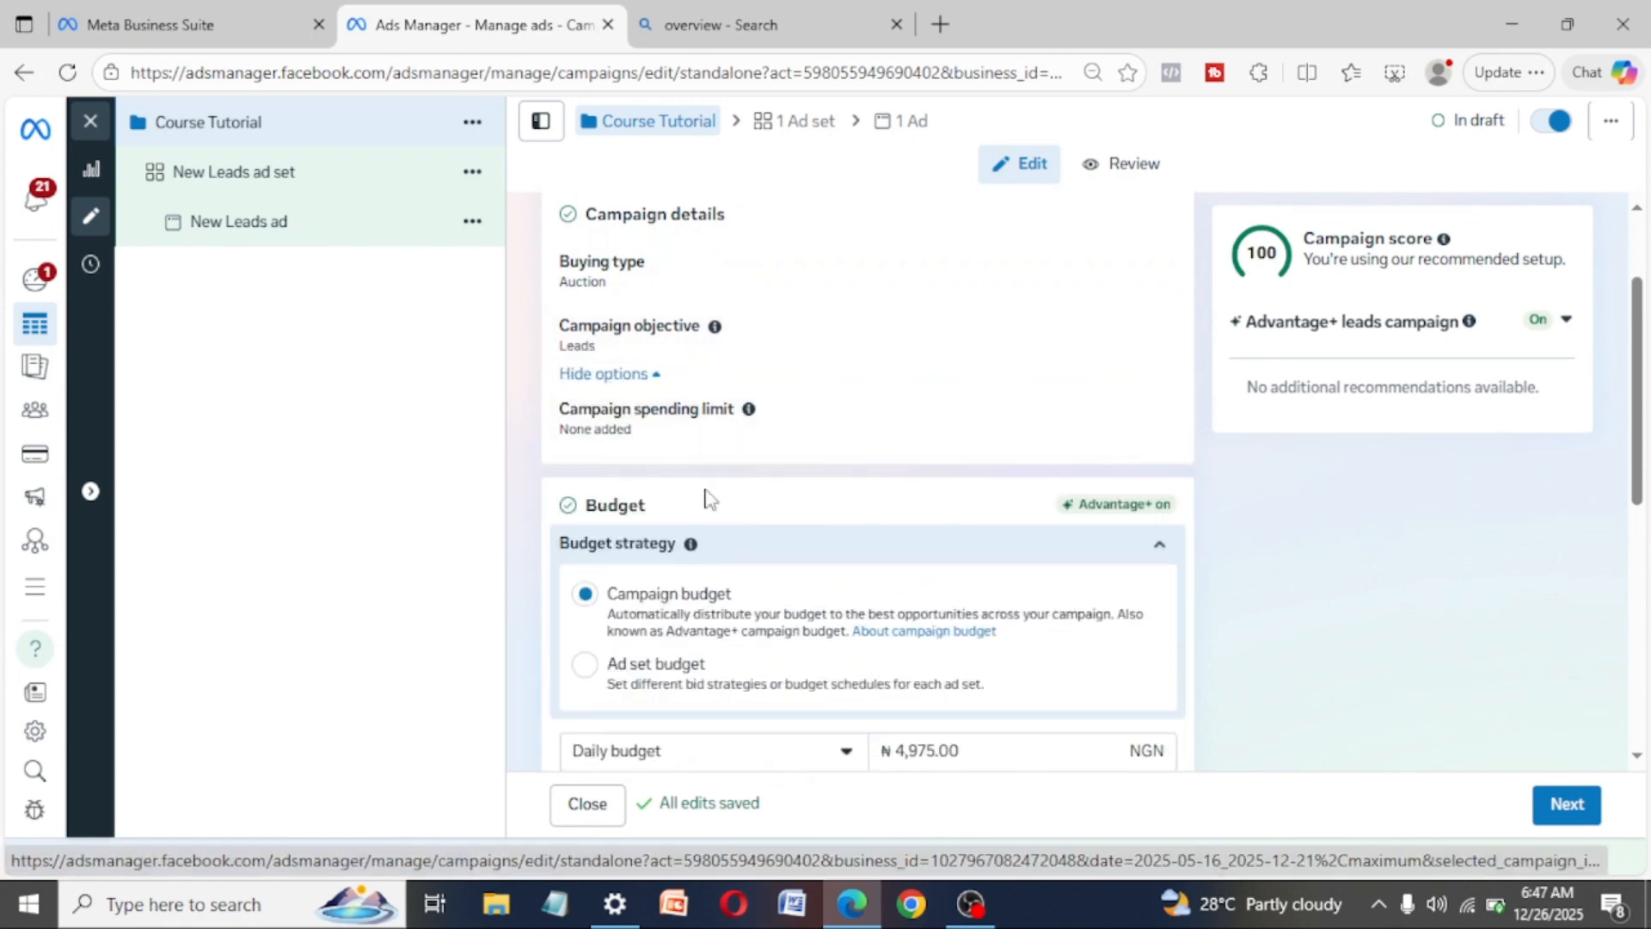
{"action": "scroll", "coordinate": [708, 498], "scroll_direction": "down", "scroll_amount": 2}
{"action": "scroll", "coordinate": [664, 479], "scroll_direction": "down", "scroll_amount": 1}
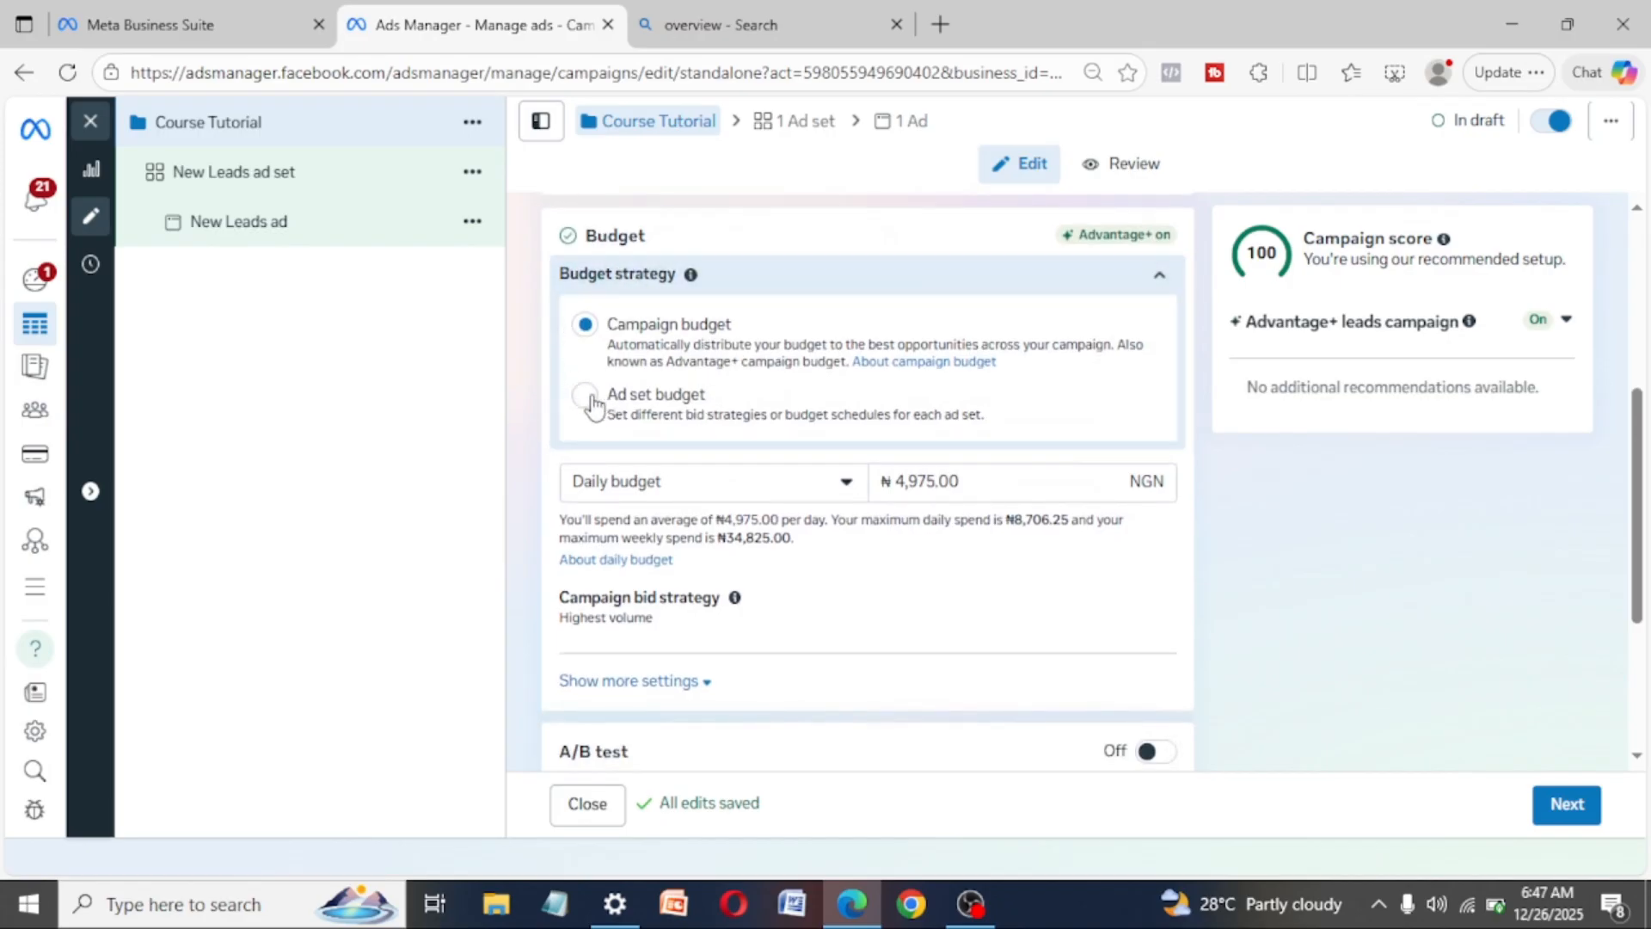
{"action": "left_click", "coordinate": [586, 398]}
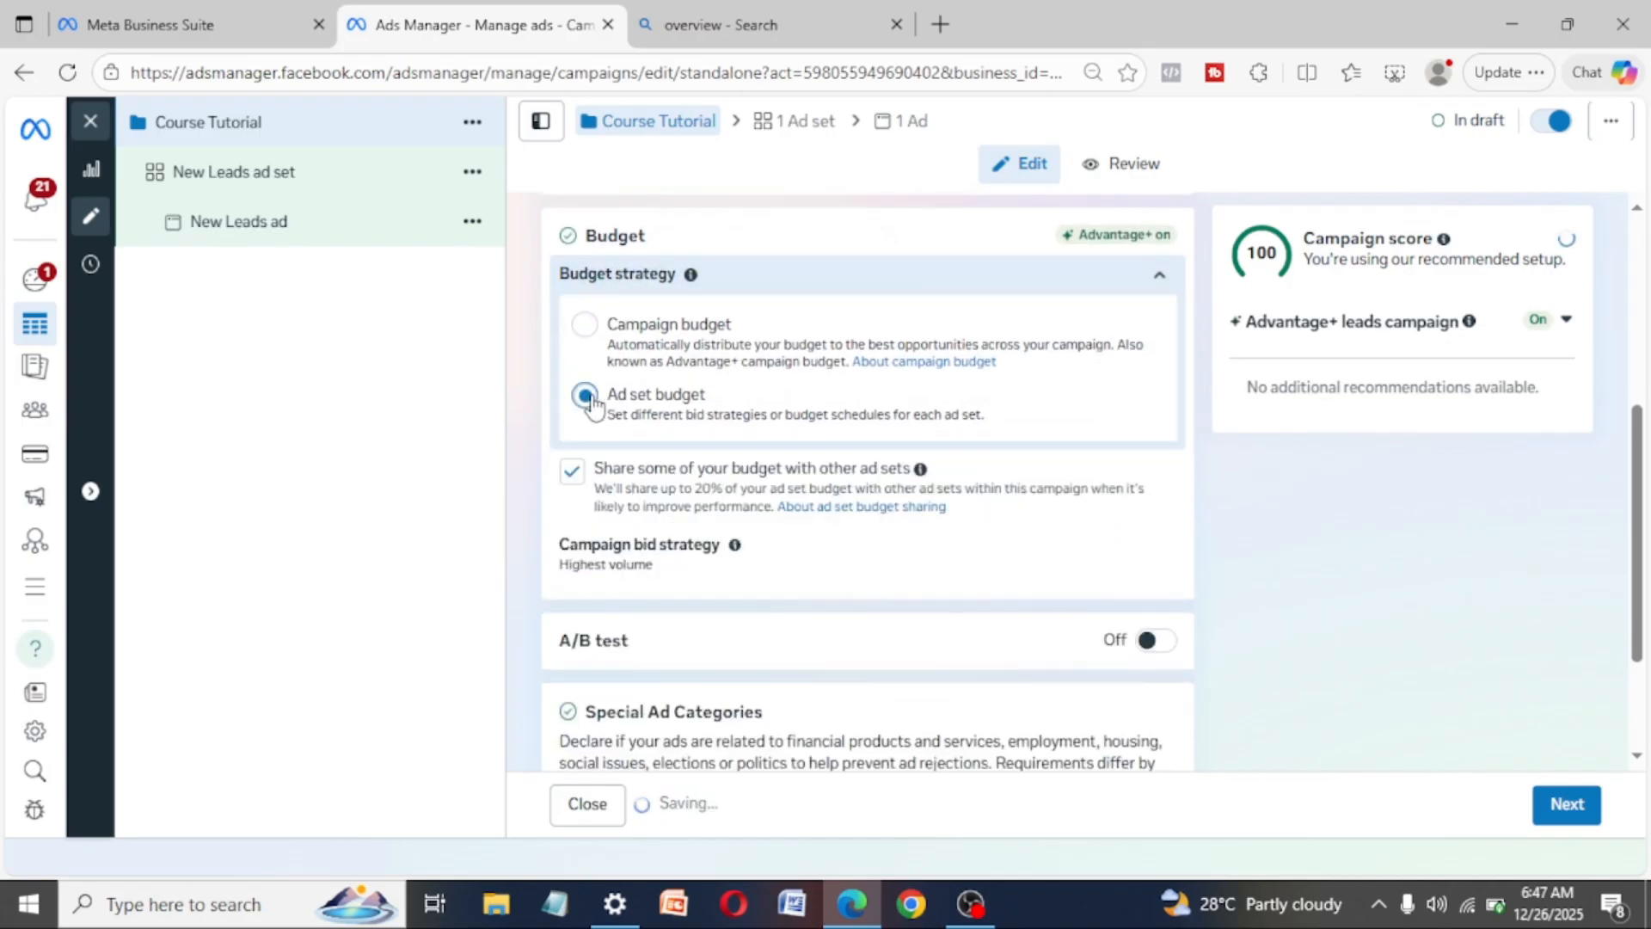
{"action": "left_click", "coordinate": [572, 471]}
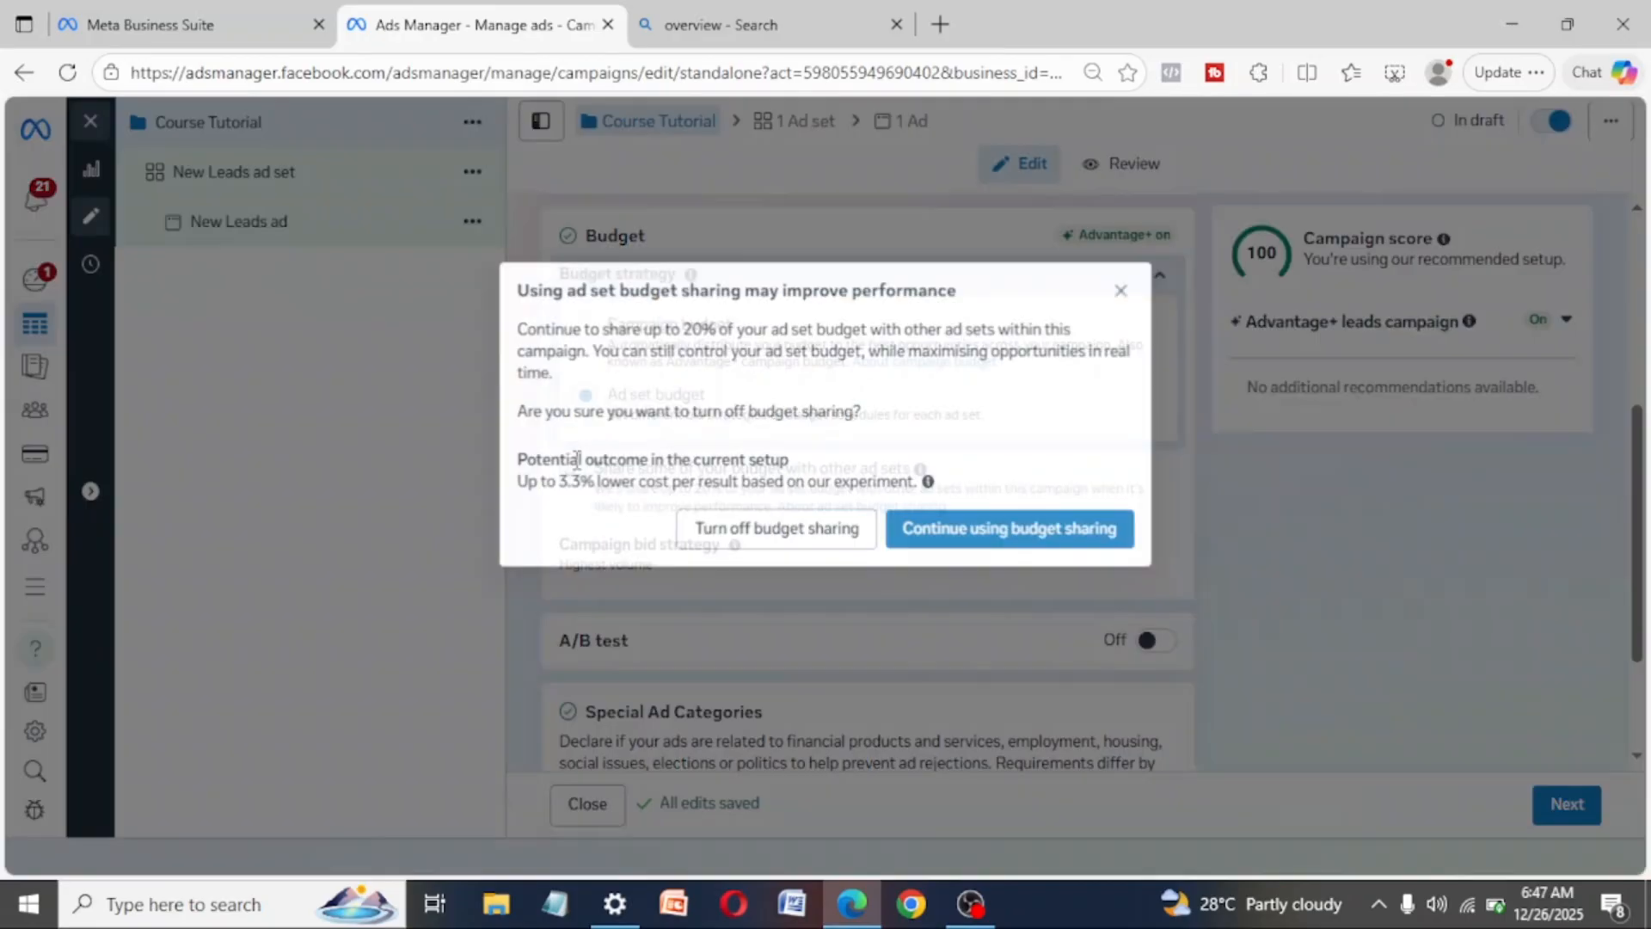
{"action": "left_click", "coordinate": [1125, 296]}
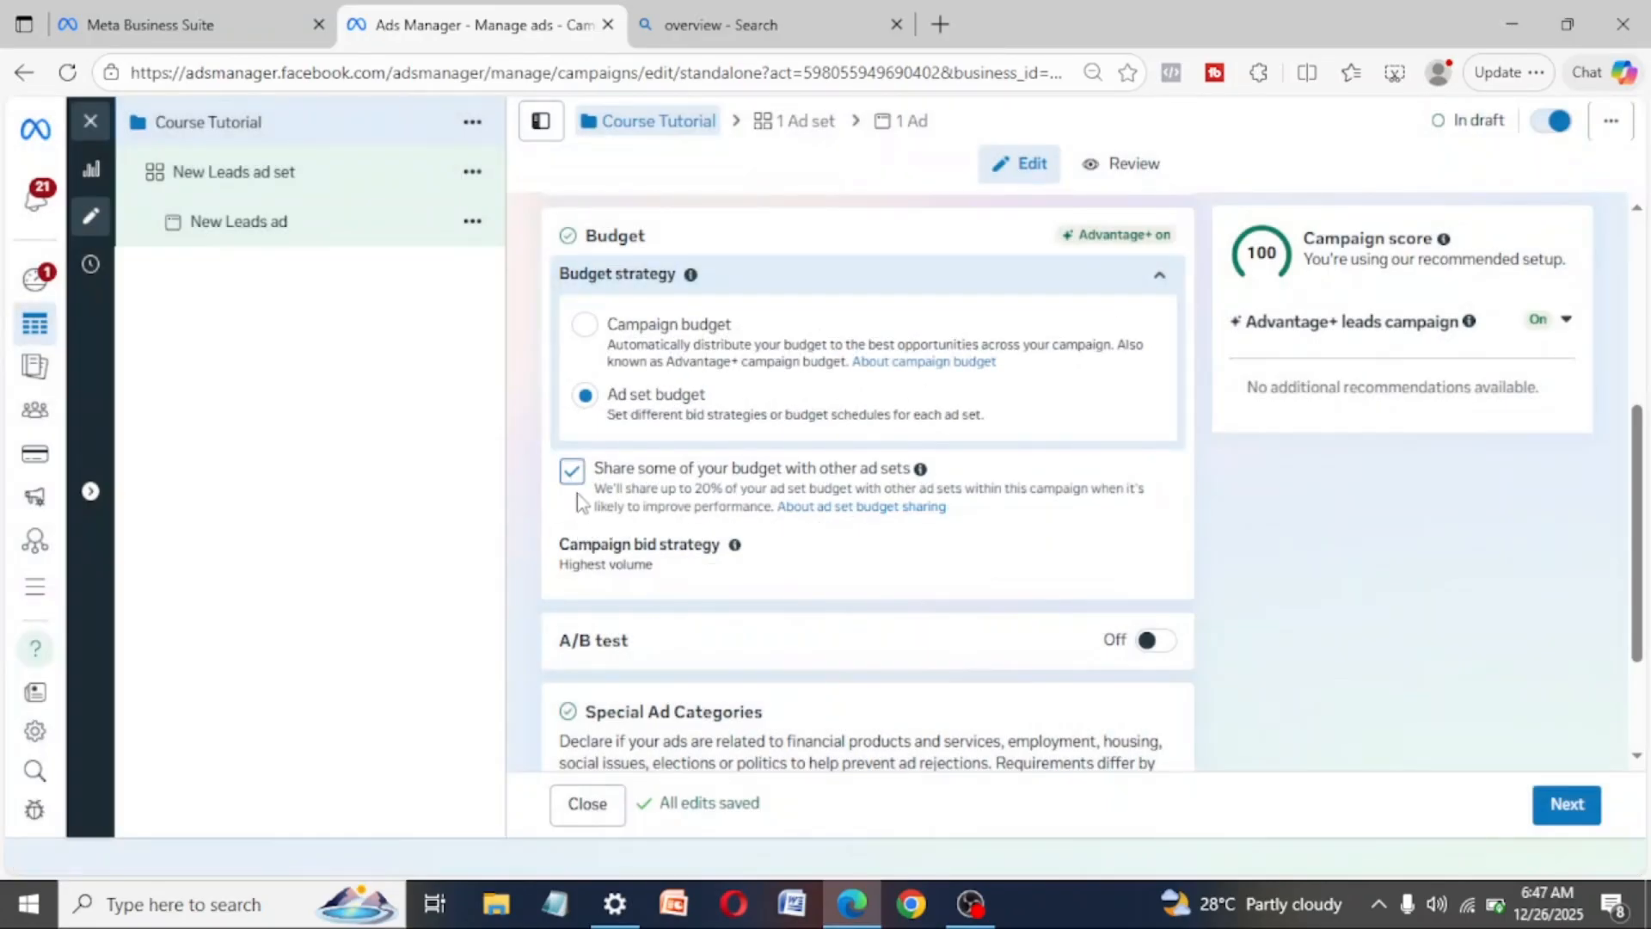
{"action": "left_click", "coordinate": [572, 472]}
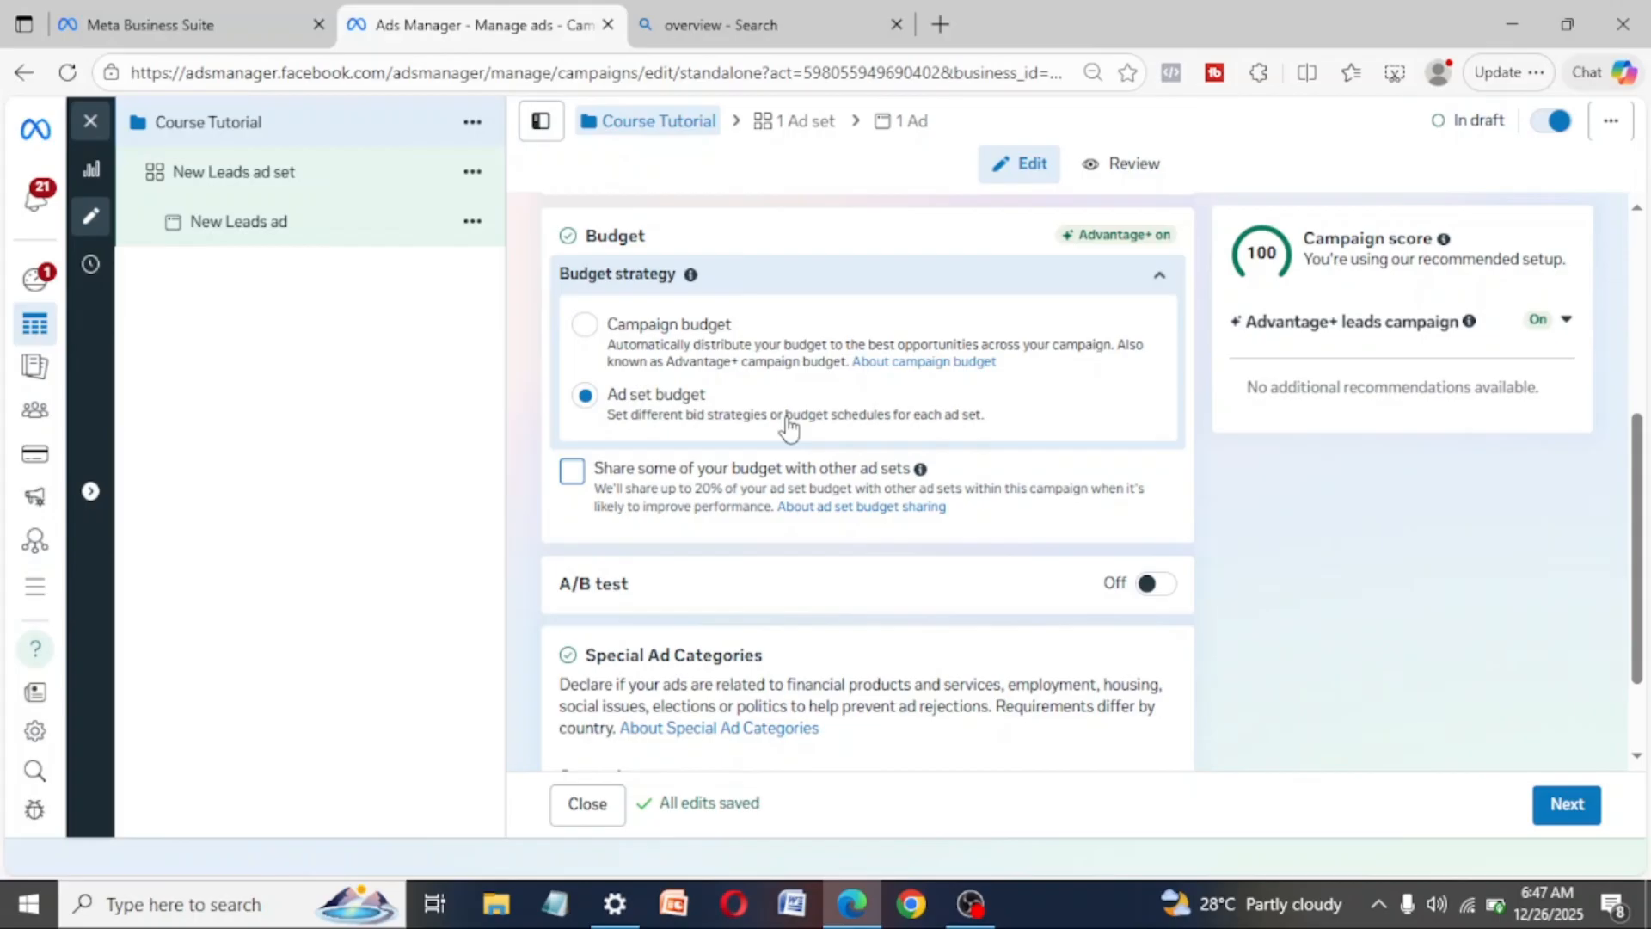
{"action": "left_click", "coordinate": [589, 326]}
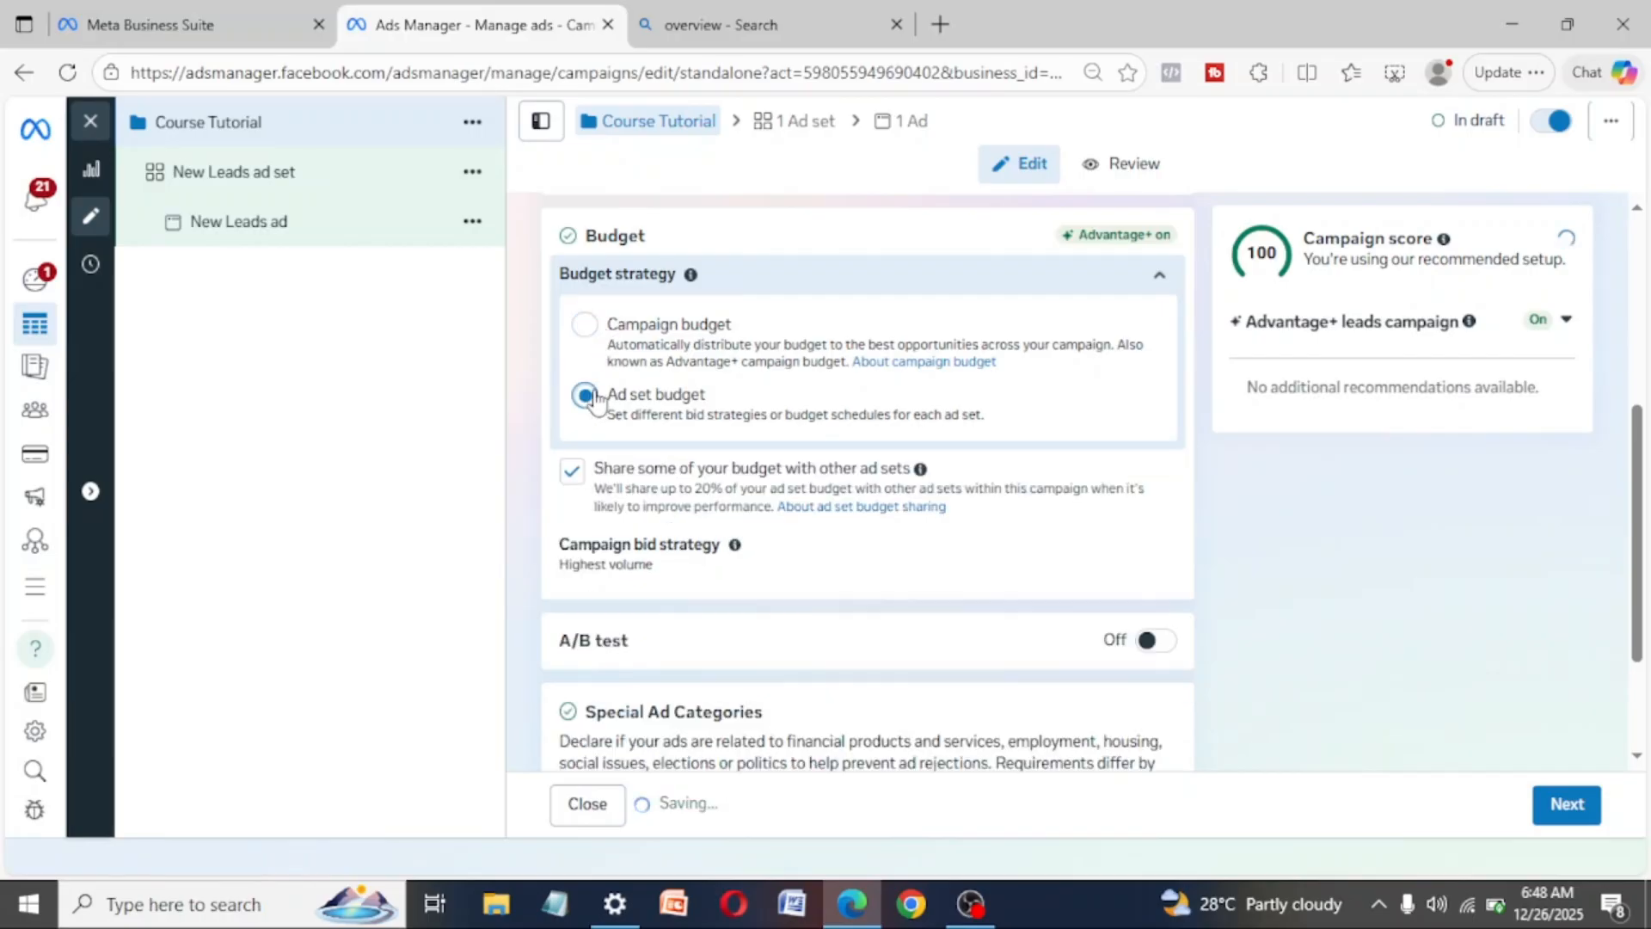
{"action": "left_click", "coordinate": [574, 473]}
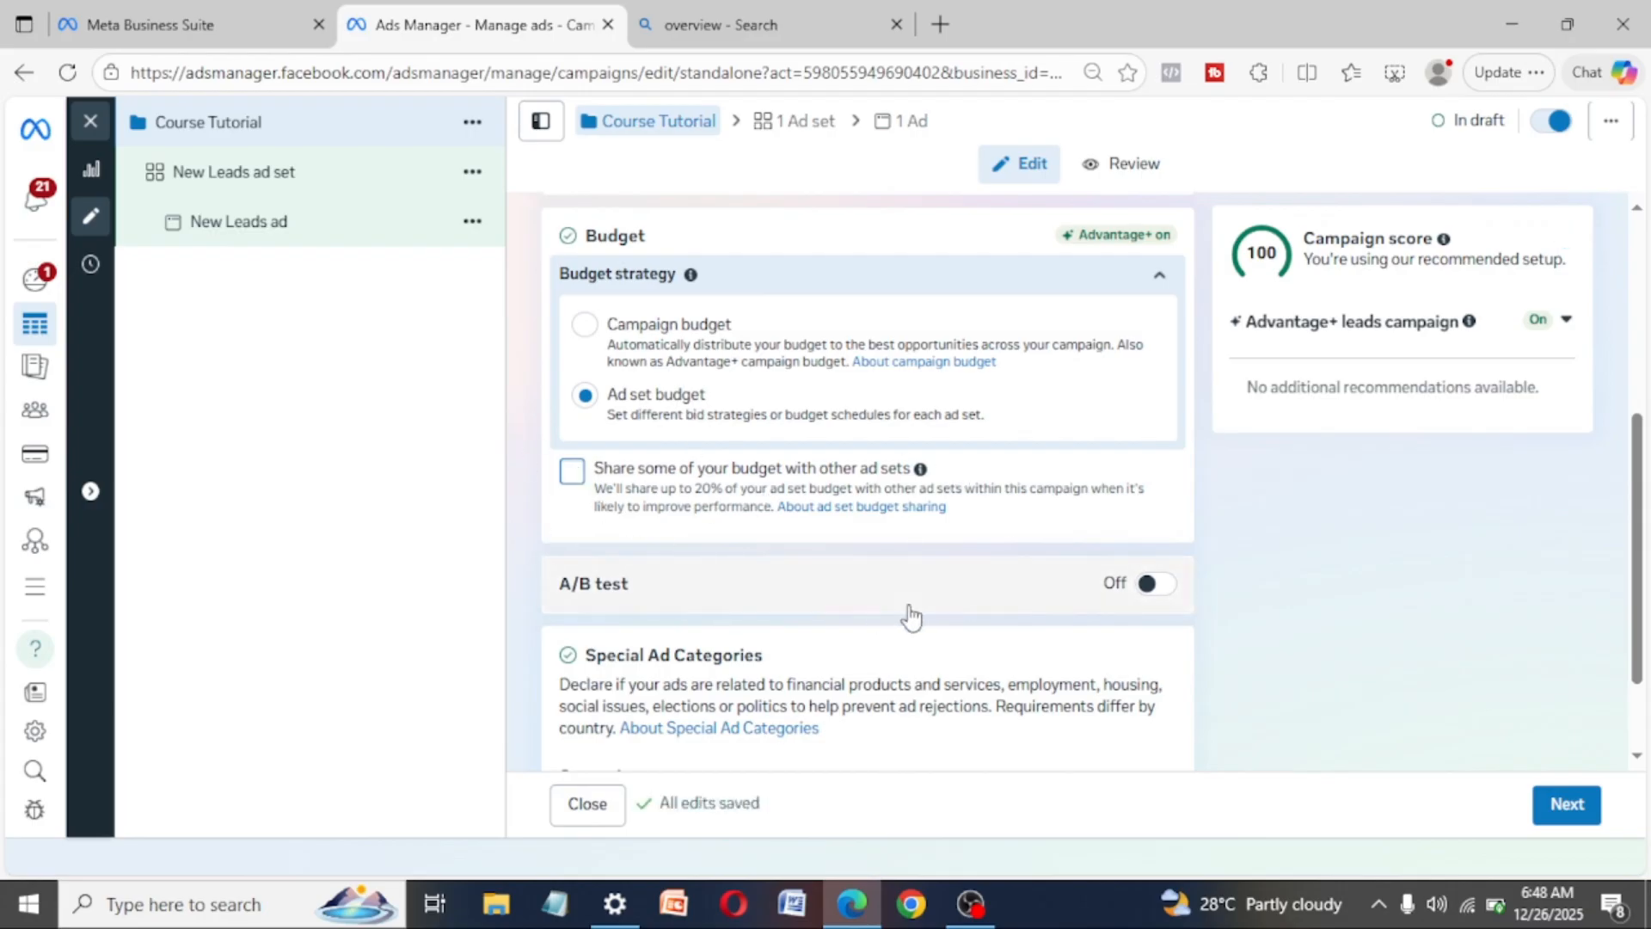
- Check the special ad categories without declaring any, and continue to the ad set settings
{"action": "scroll", "coordinate": [908, 615], "scroll_direction": "down", "scroll_amount": 2}
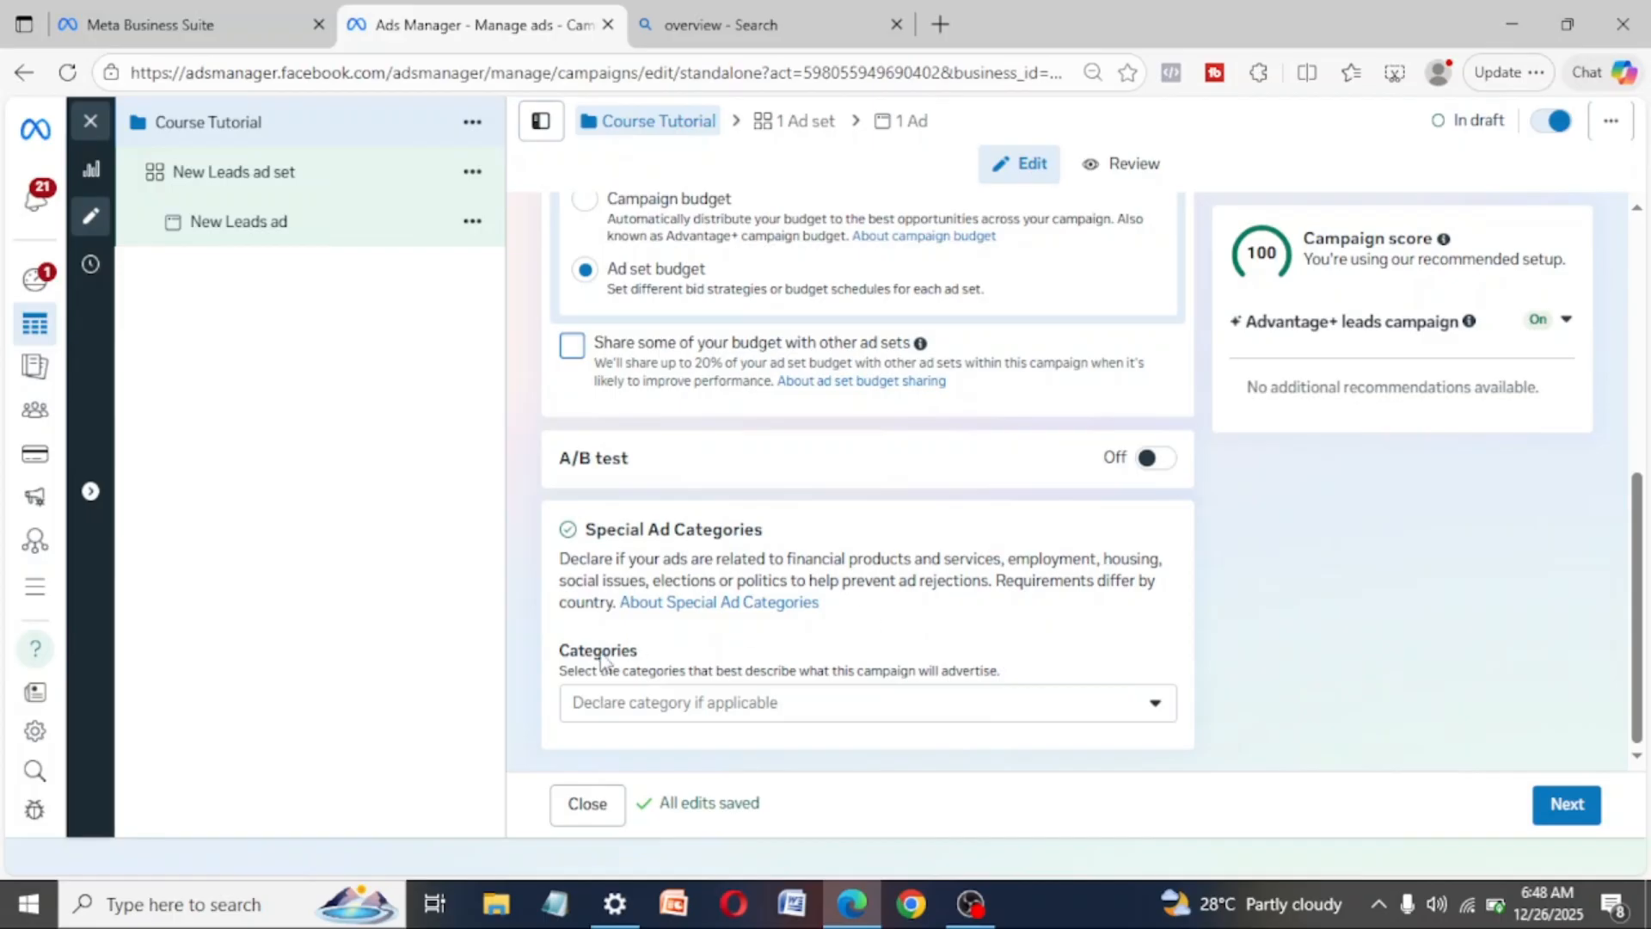
{"action": "left_click", "coordinate": [867, 705]}
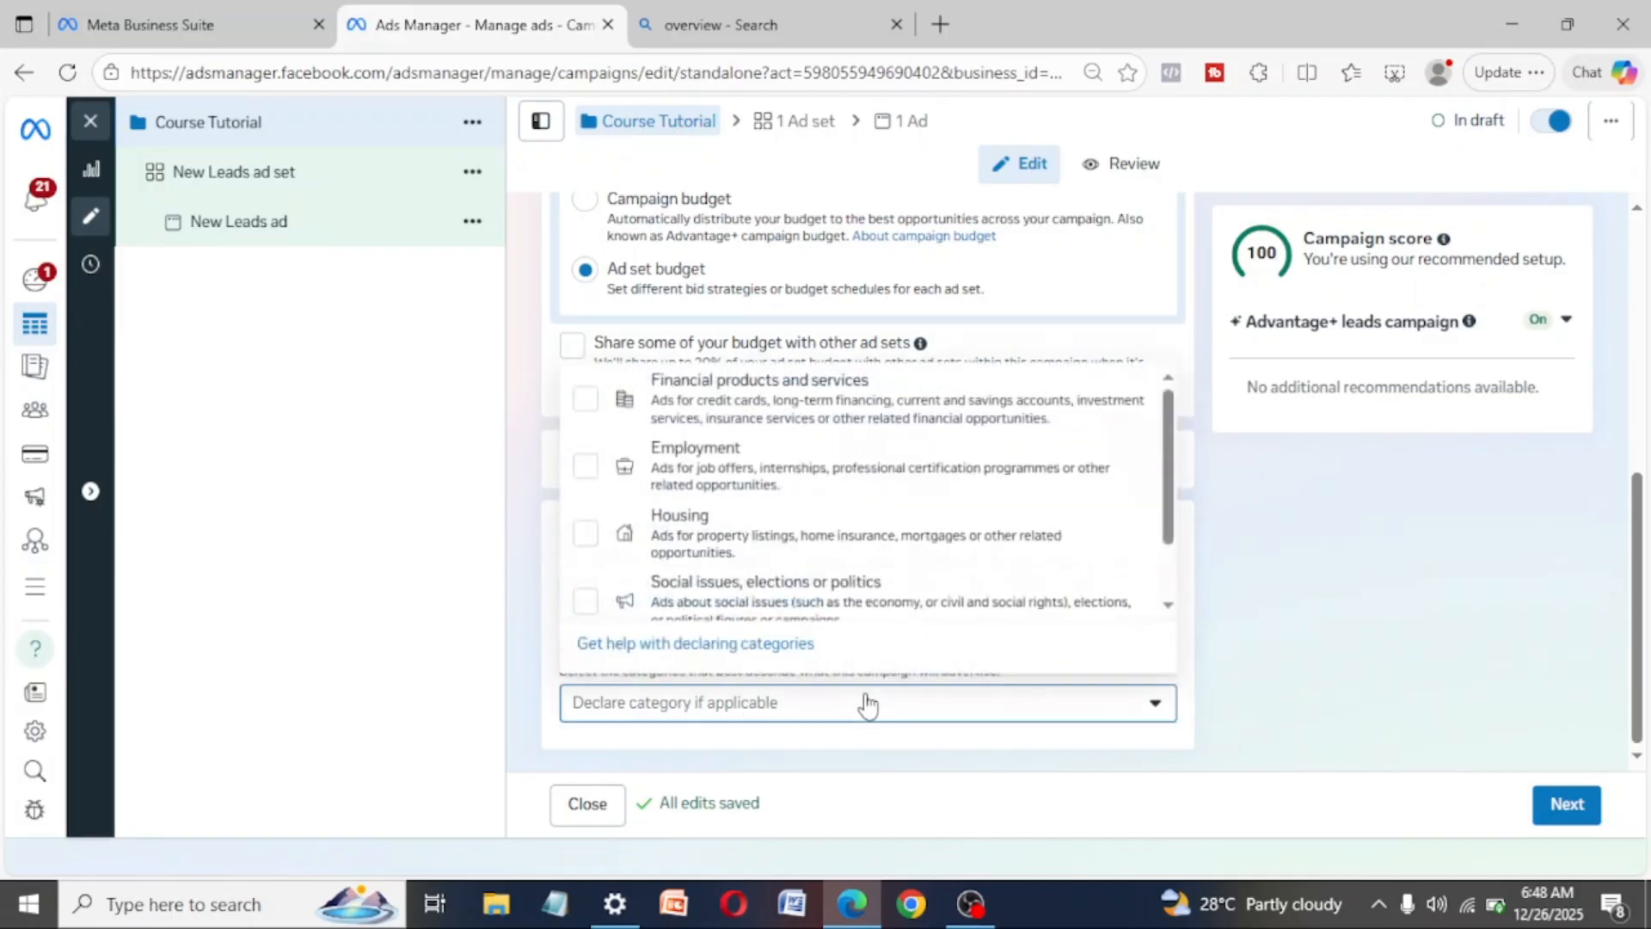
{"action": "left_click", "coordinate": [1105, 301]}
{"action": "left_click", "coordinate": [1567, 810]}
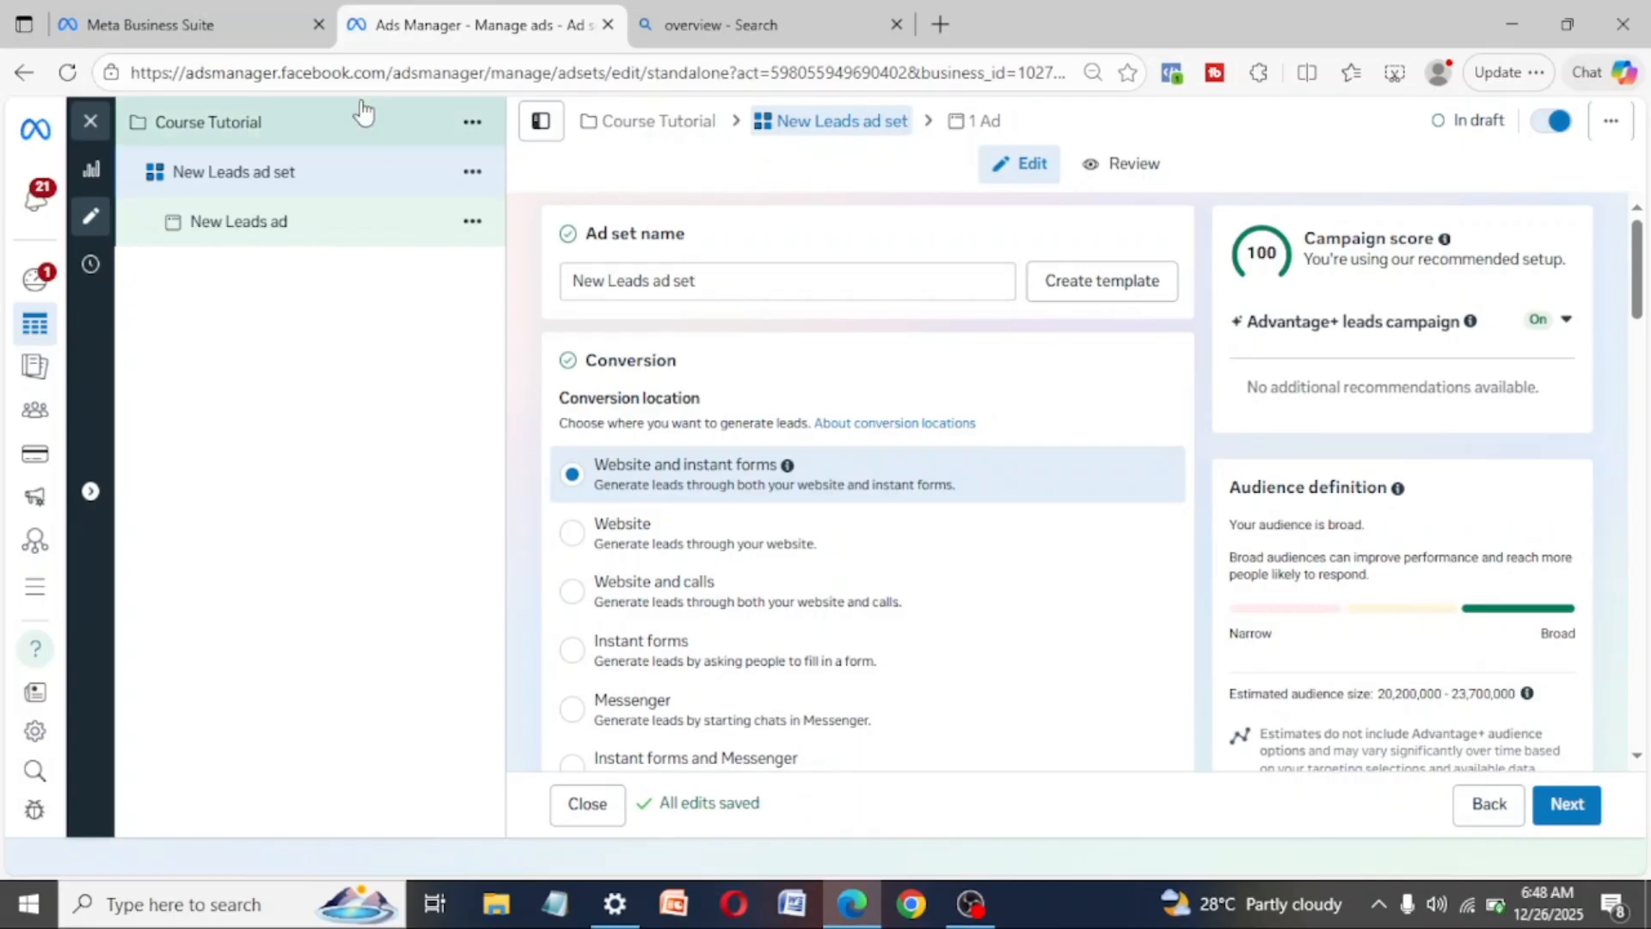
- Return to the Course Tutorial campaign and review its list of campaign objectives, keeping Leads
{"action": "left_click", "coordinate": [252, 122]}
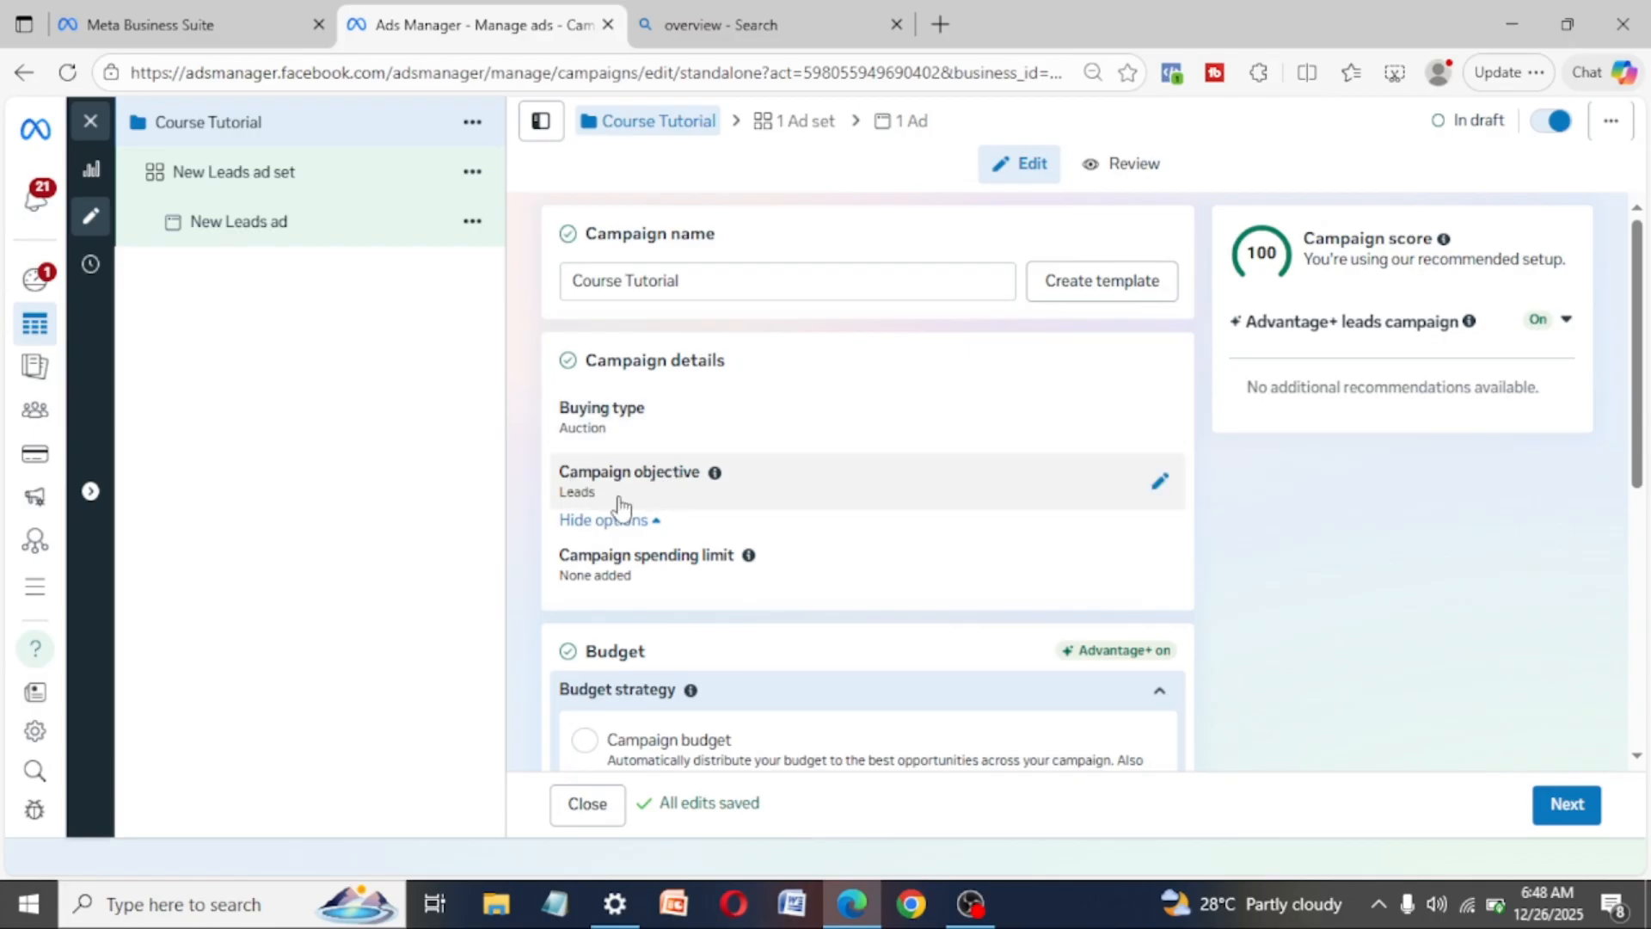
{"action": "left_click", "coordinate": [1163, 487]}
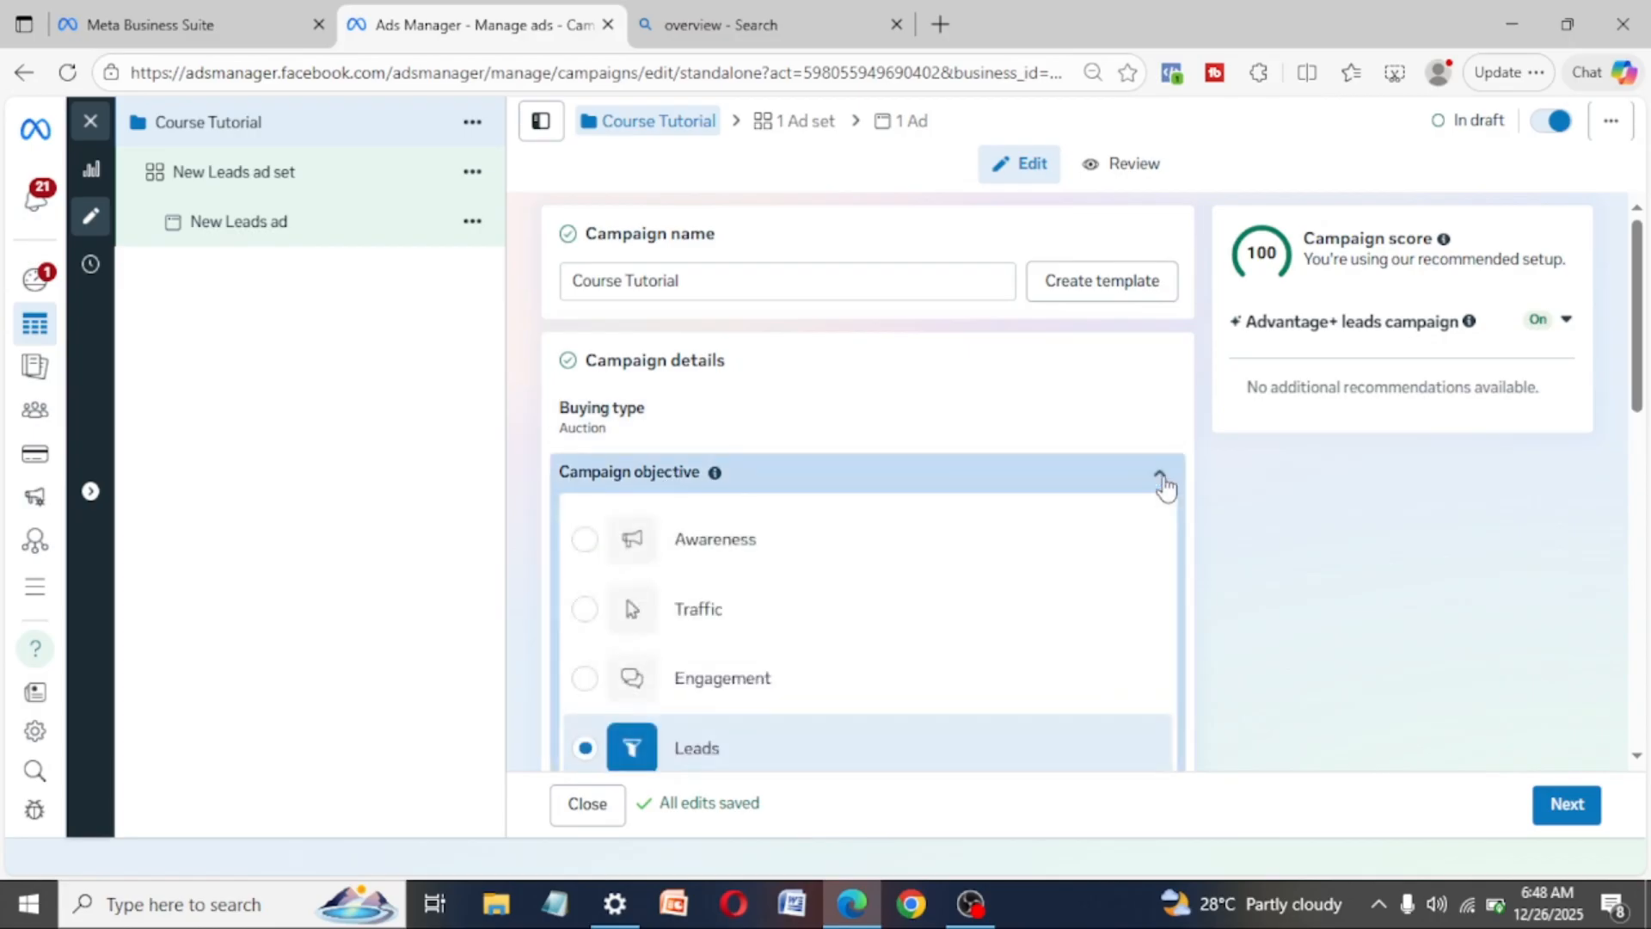
{"action": "scroll", "coordinate": [727, 675], "scroll_direction": "down", "scroll_amount": 3}
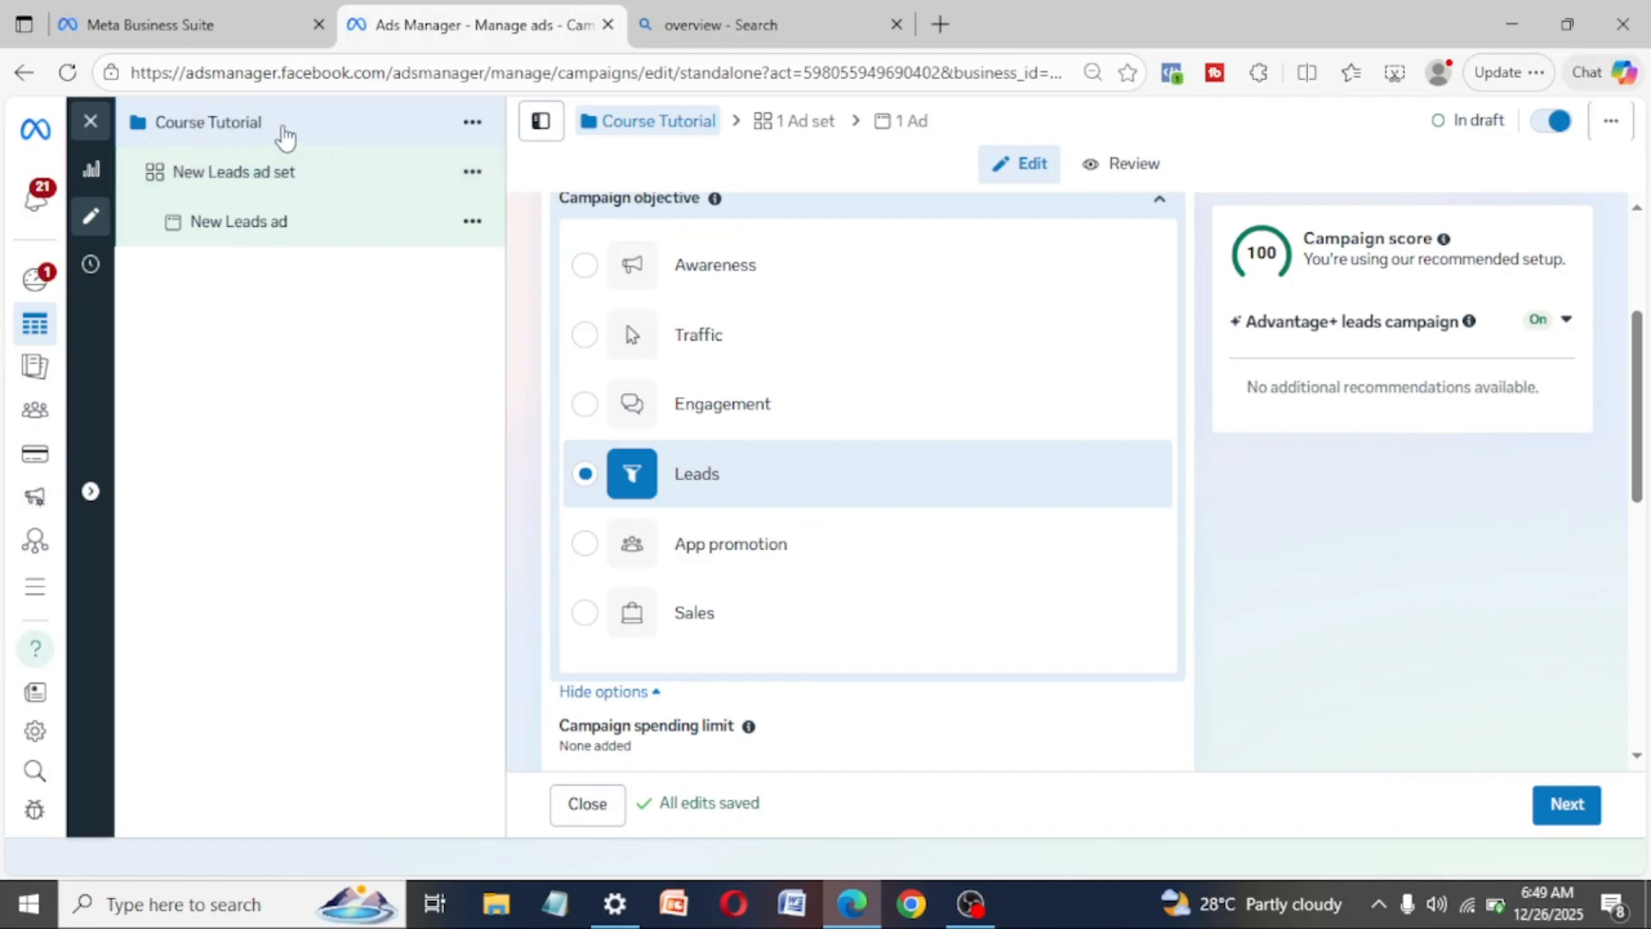
- Open the New Leads ad set and rename it "zero targeting"
{"action": "left_click", "coordinate": [222, 174]}
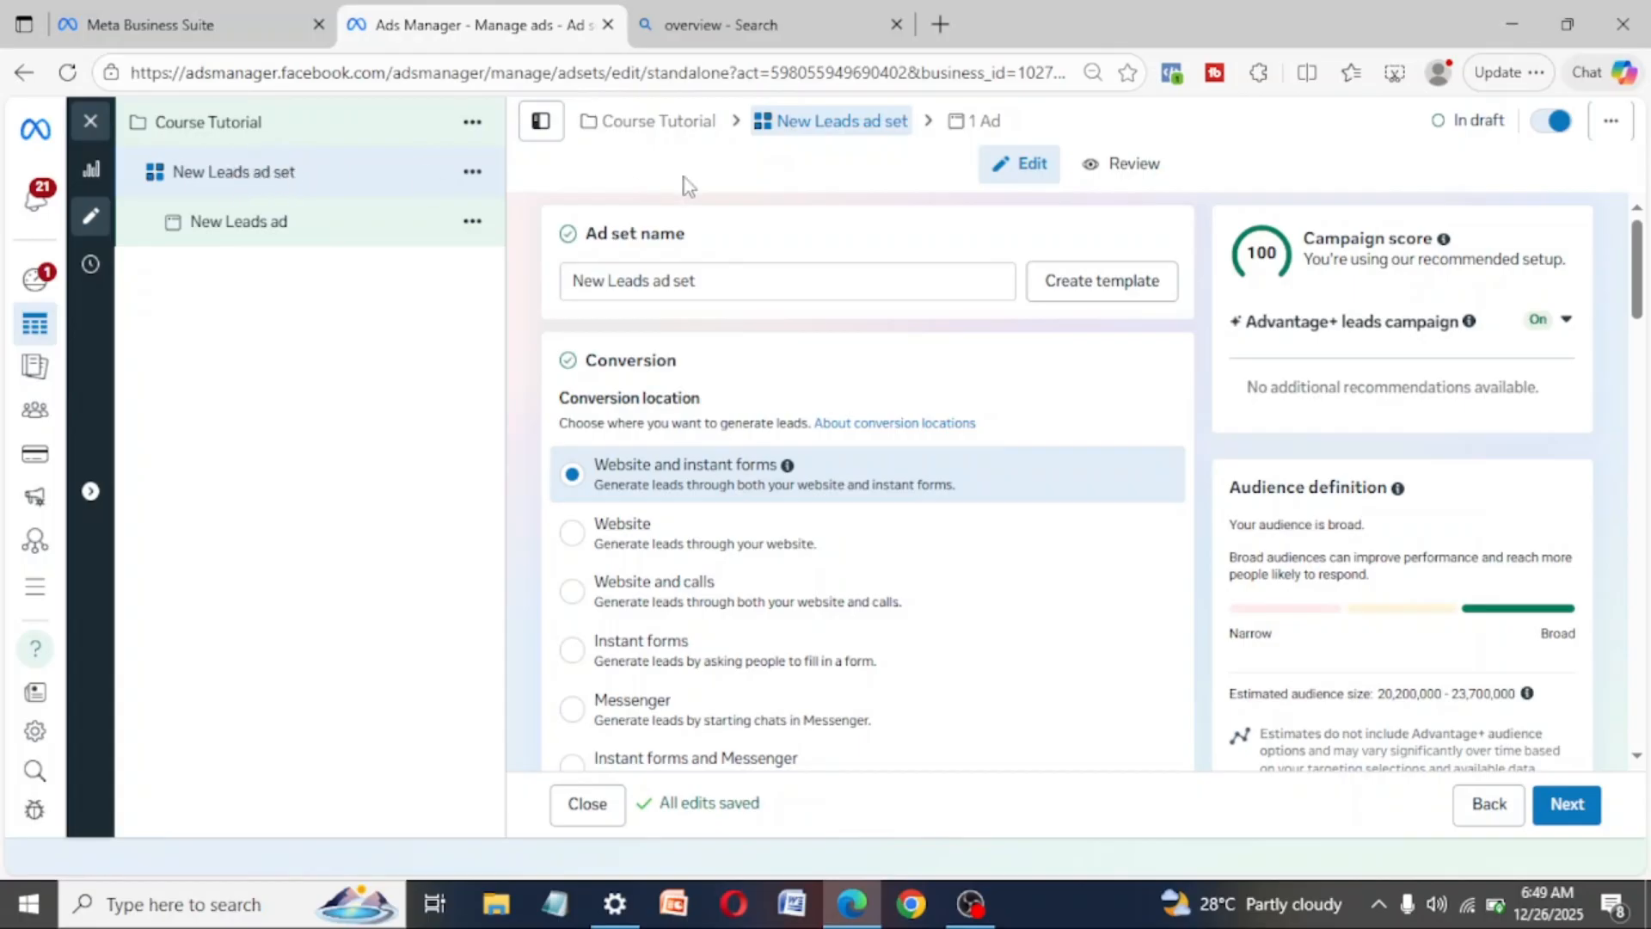
{"action": "left_click", "coordinate": [725, 280]}
{"action": "left_click_drag", "start_coordinate": [725, 281], "coordinate": [419, 270]}
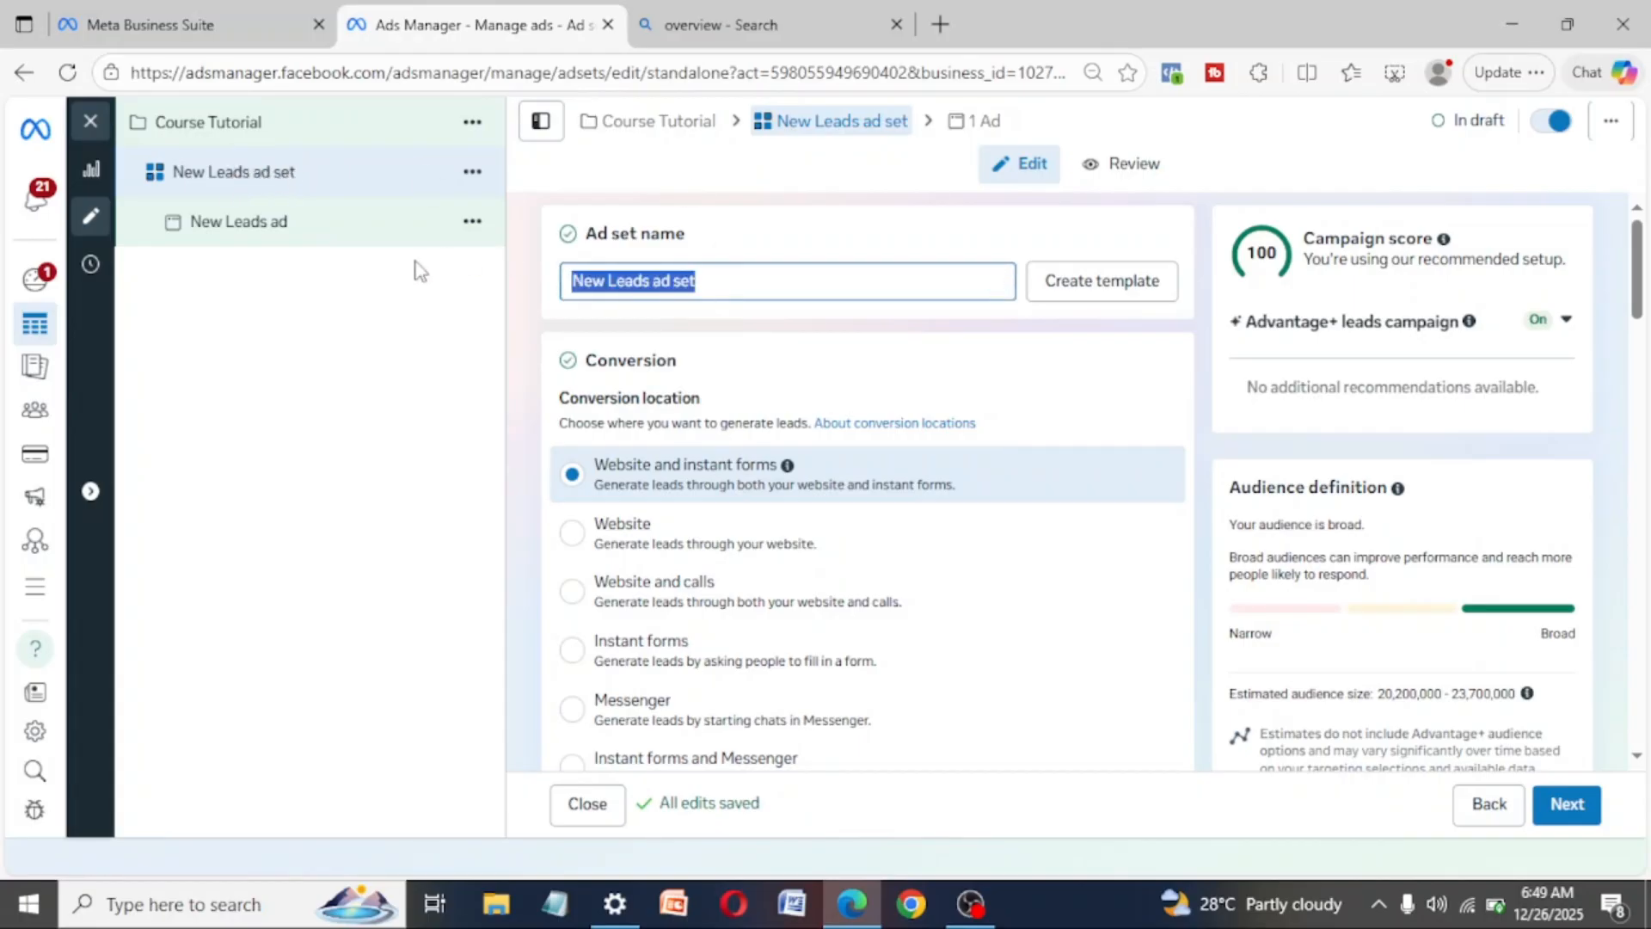
{"action": "type", "text": "z"}
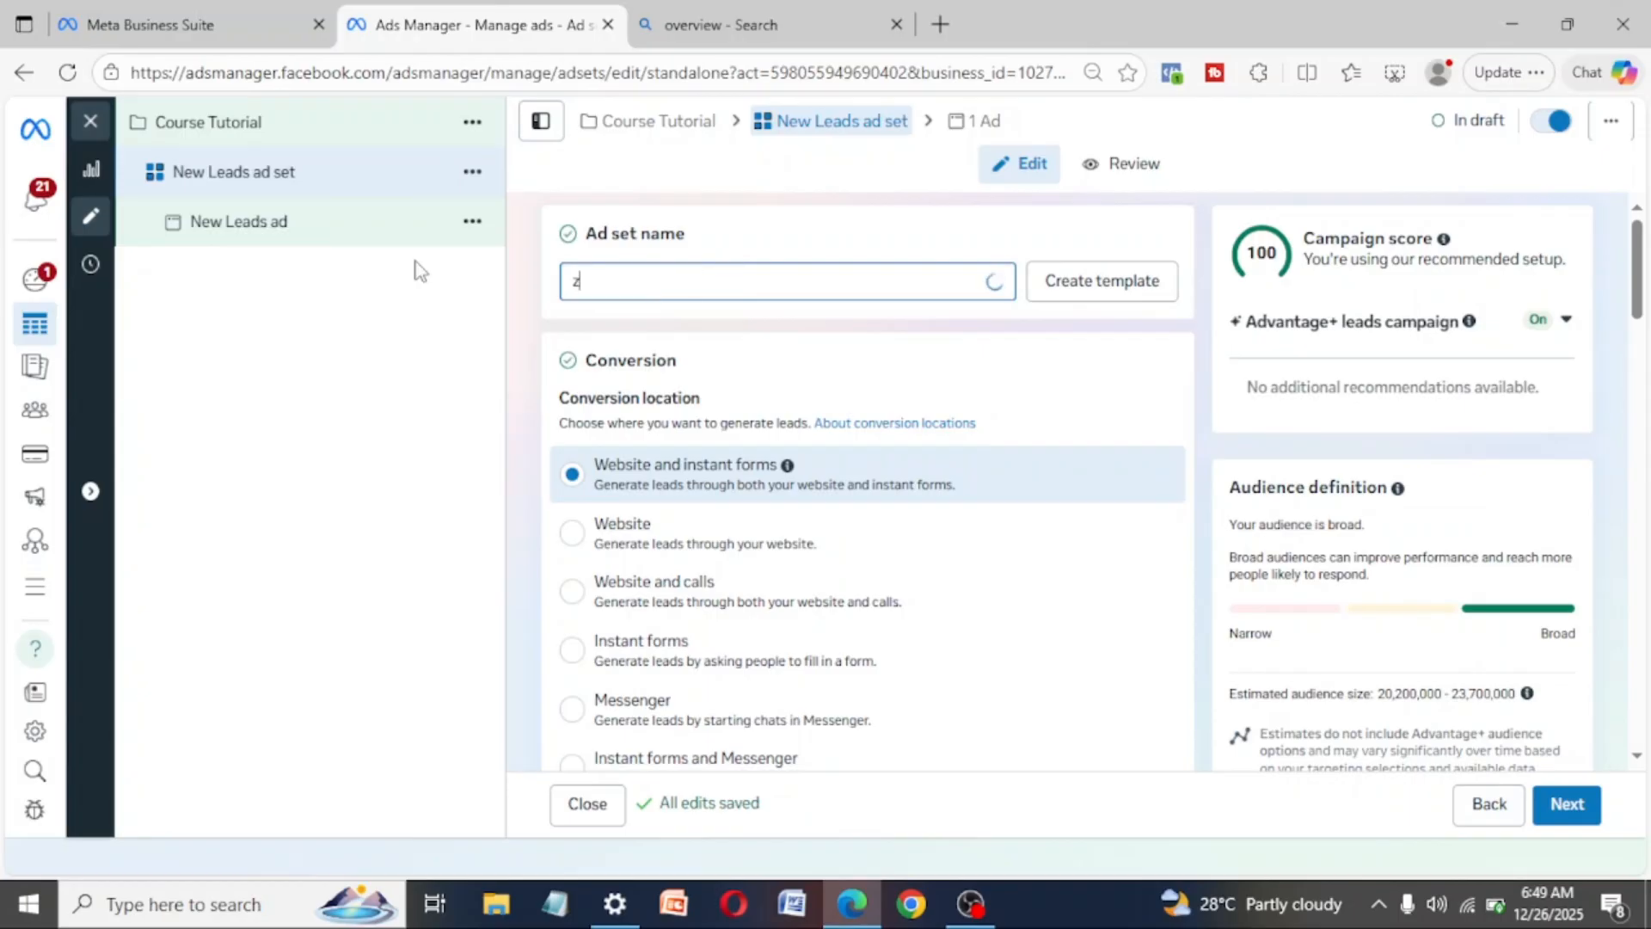
{"action": "type", "text": "ero target"}
{"action": "key", "text": "BackSpace"}
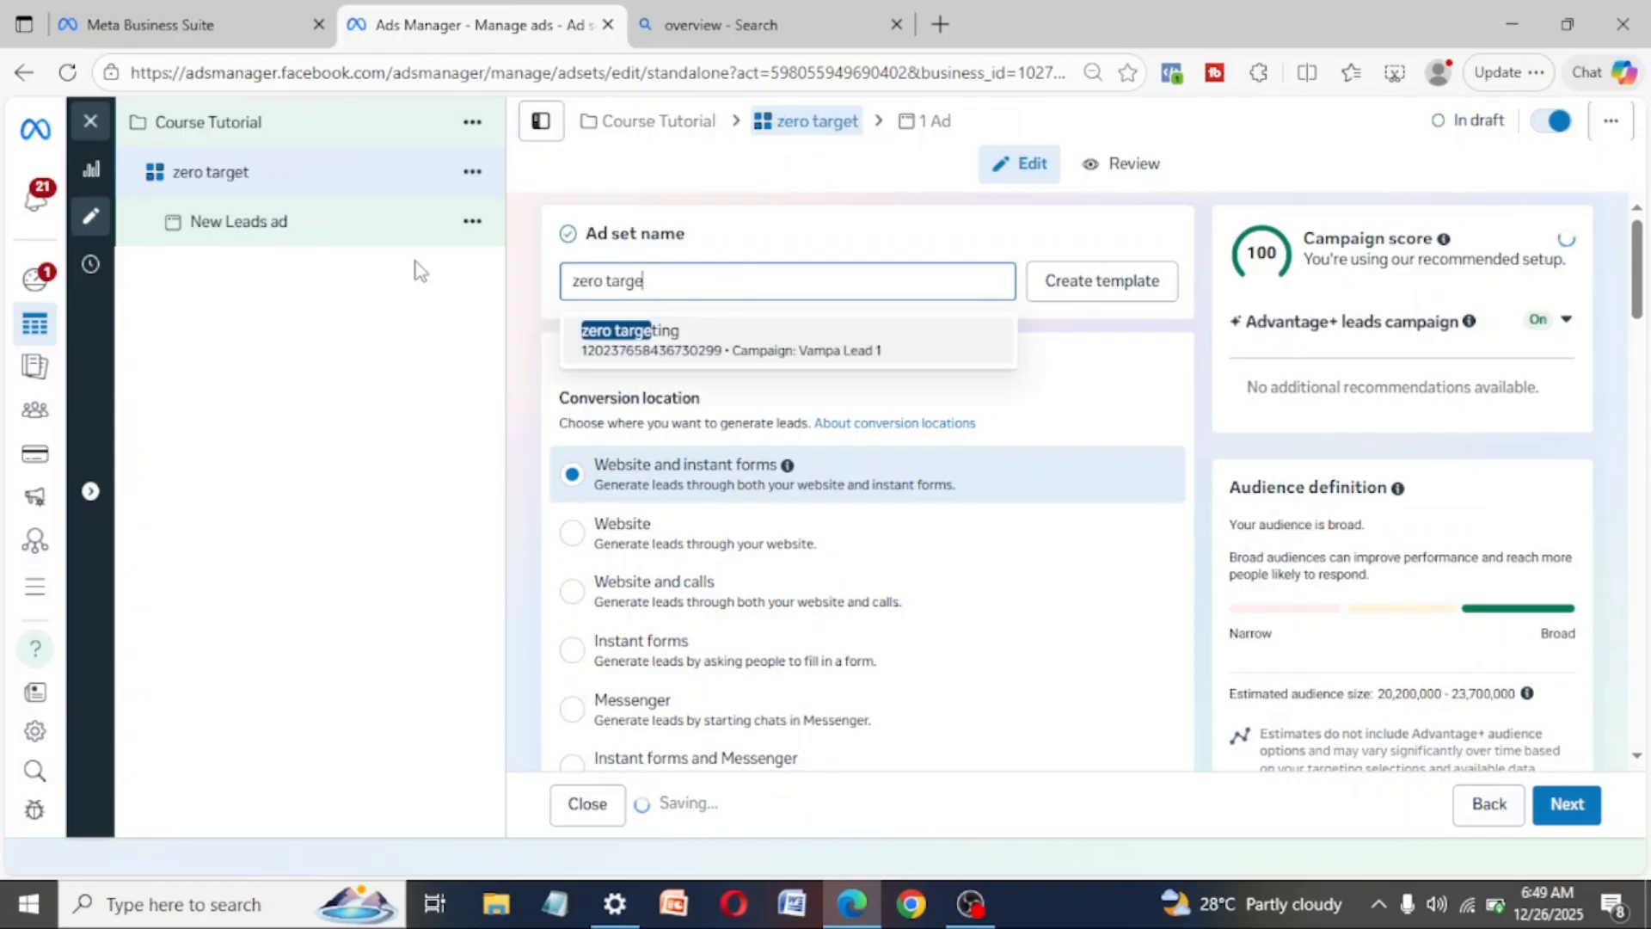
{"action": "type", "text": "ting"}
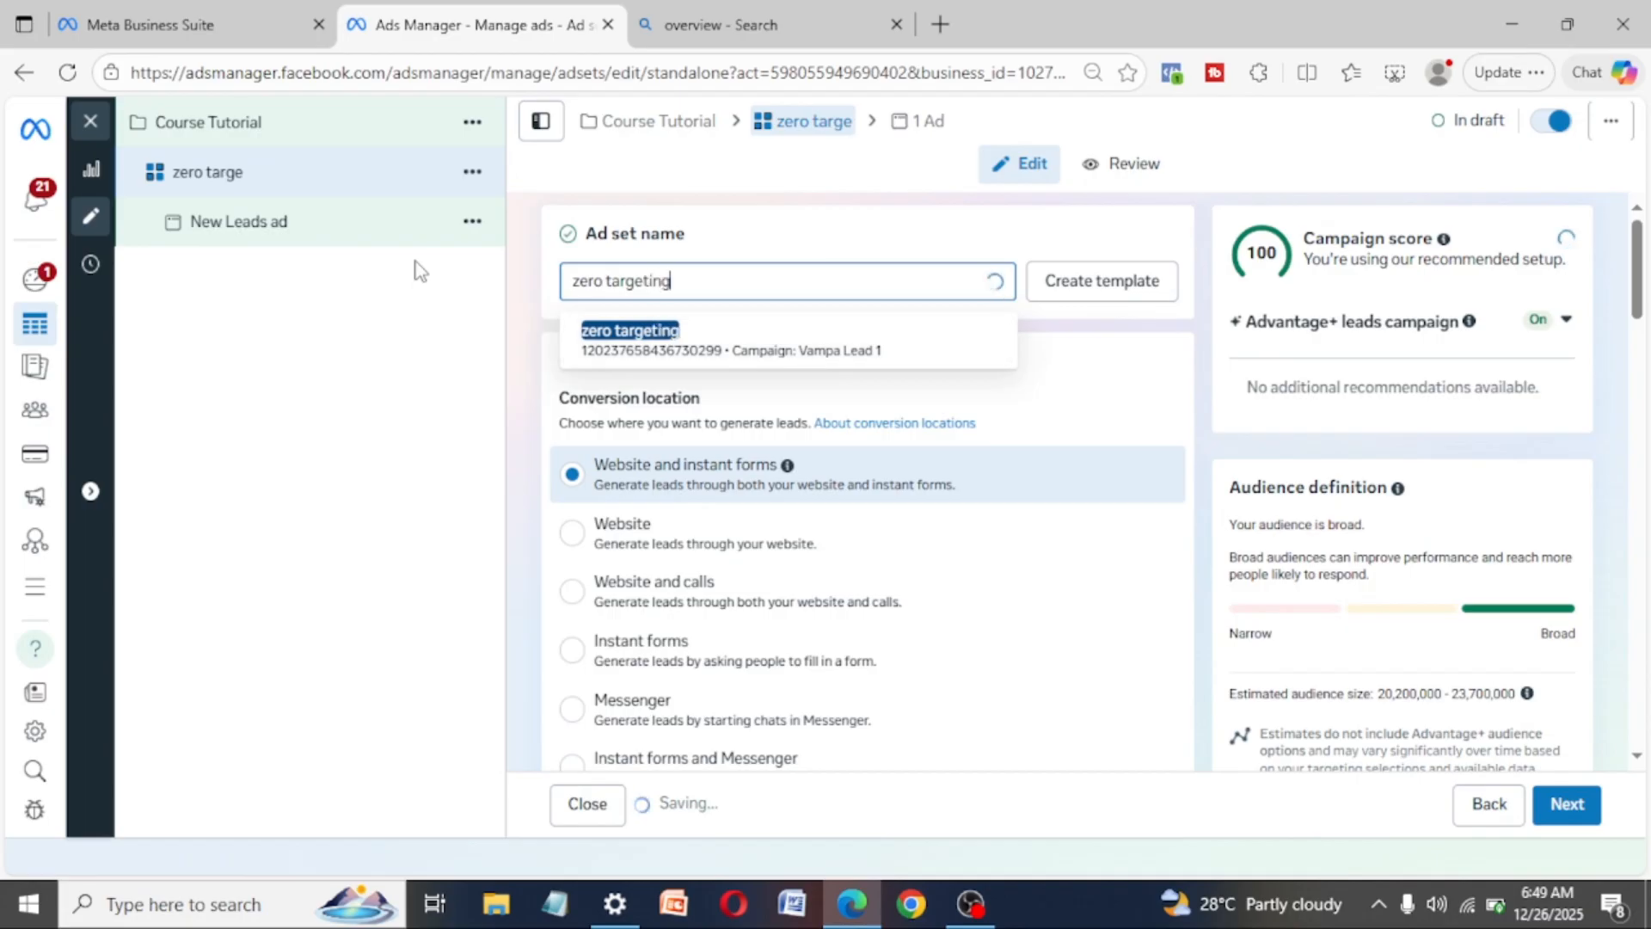
{"action": "left_click", "coordinate": [848, 247]}
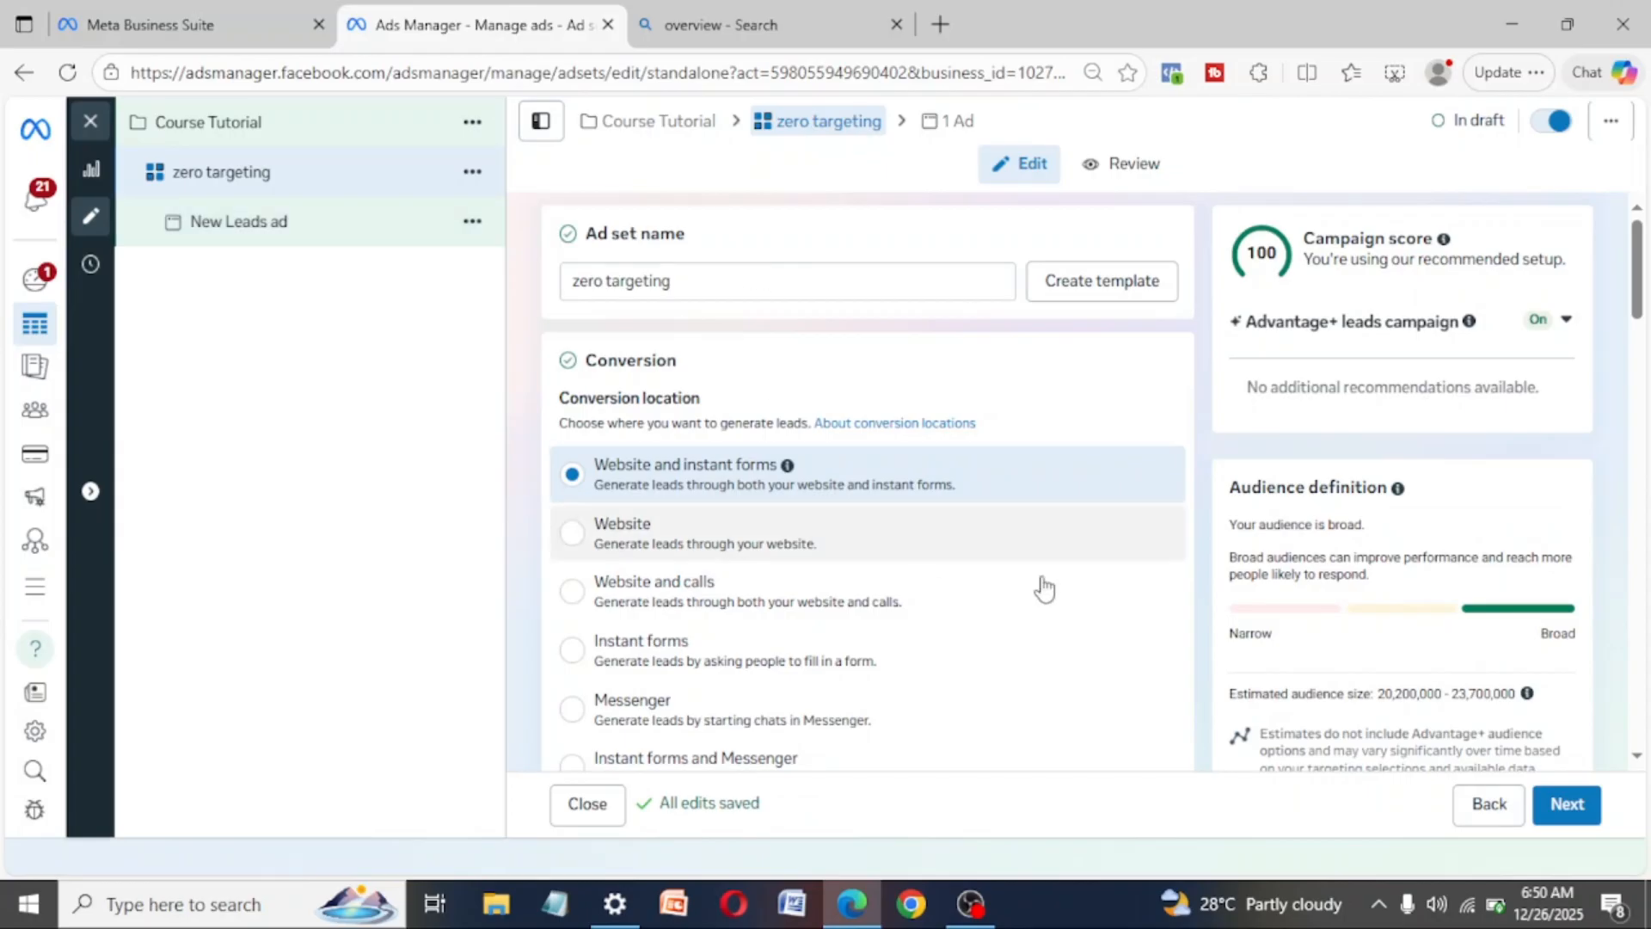
- Review the ad set's conversion location options, selecting Instant forms and then Messenger
{"action": "scroll", "coordinate": [856, 593], "scroll_direction": "down", "scroll_amount": 6}
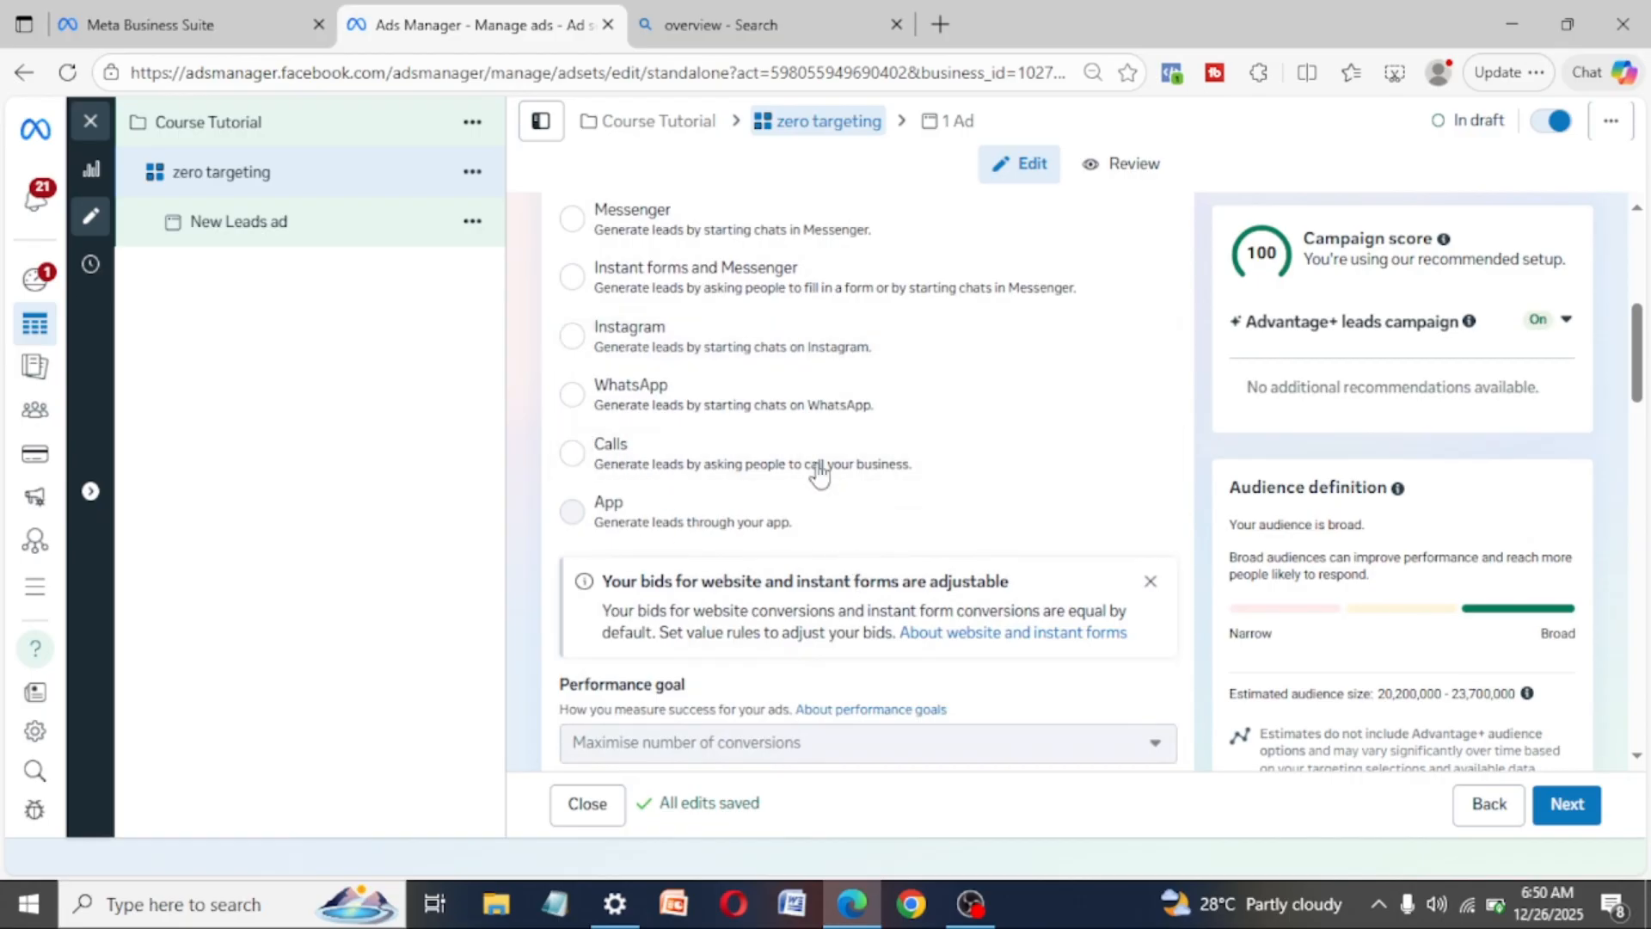
{"action": "scroll", "coordinate": [800, 441], "scroll_direction": "up", "scroll_amount": 5}
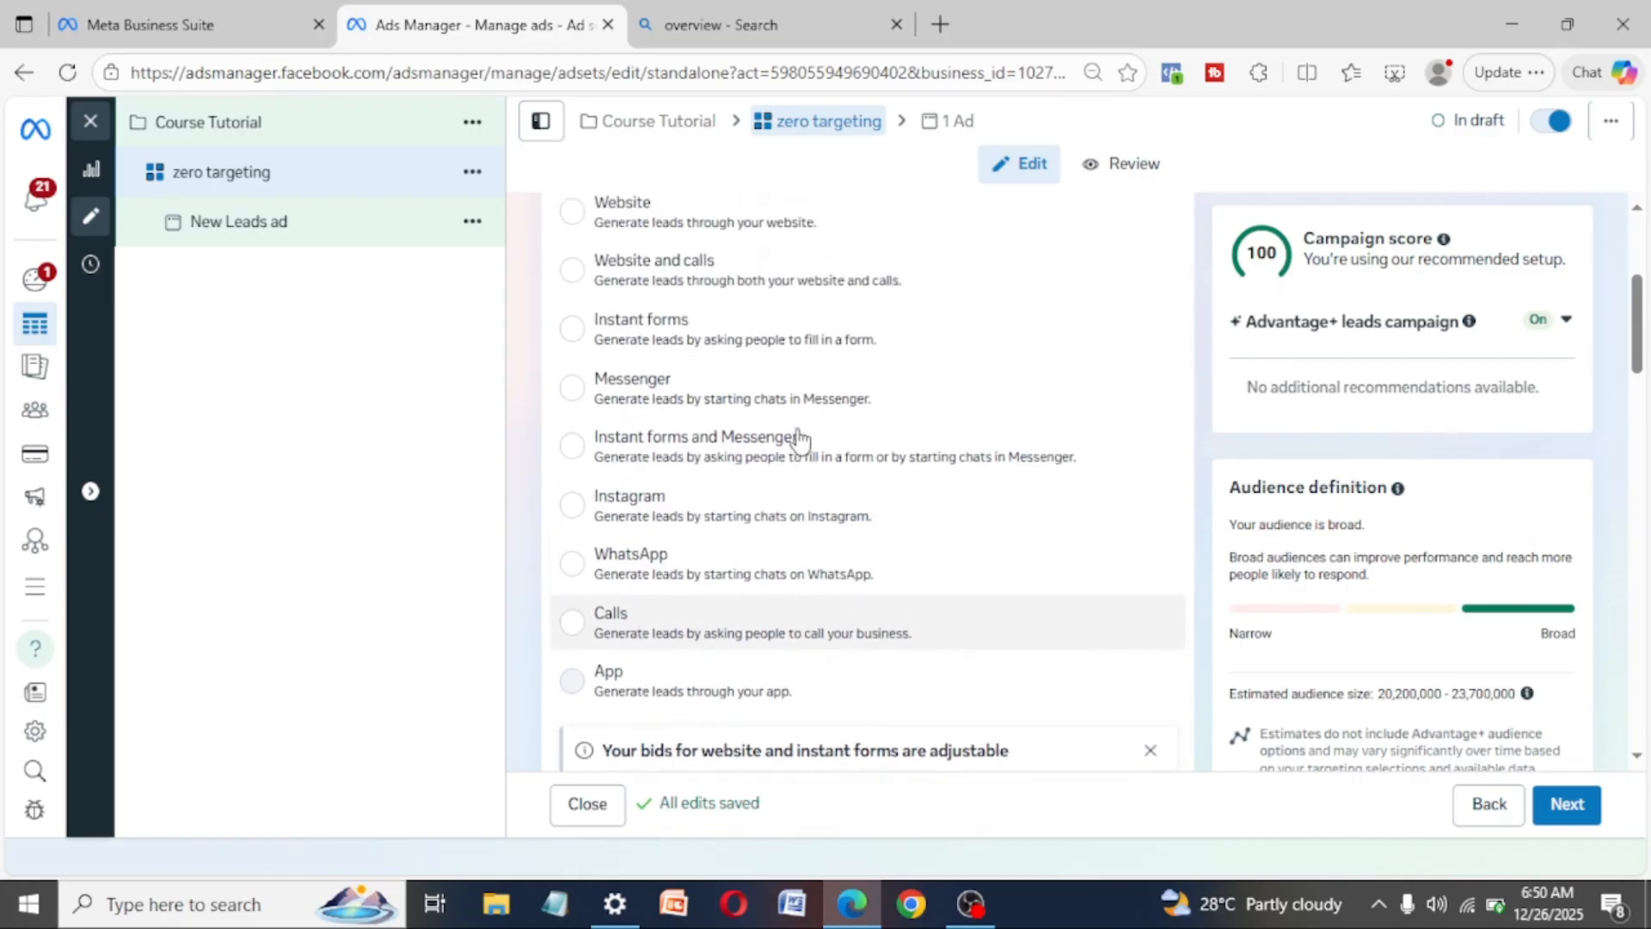
{"action": "scroll", "coordinate": [800, 440], "scroll_direction": "up", "scroll_amount": 2}
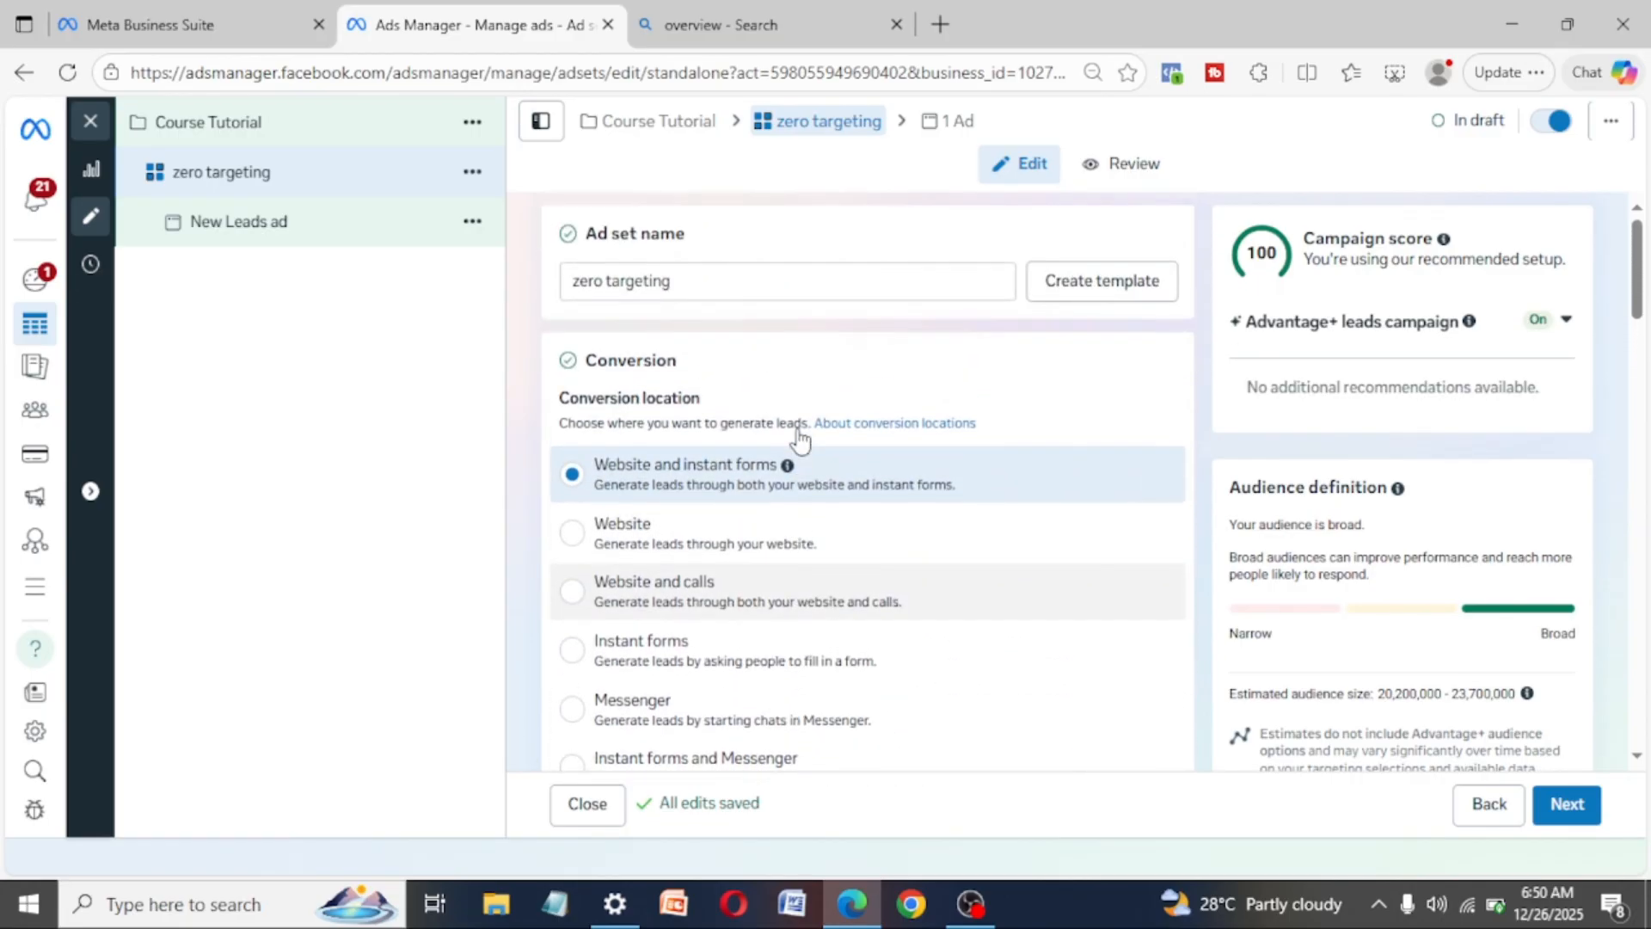
{"action": "scroll", "coordinate": [800, 439], "scroll_direction": "down", "scroll_amount": 2}
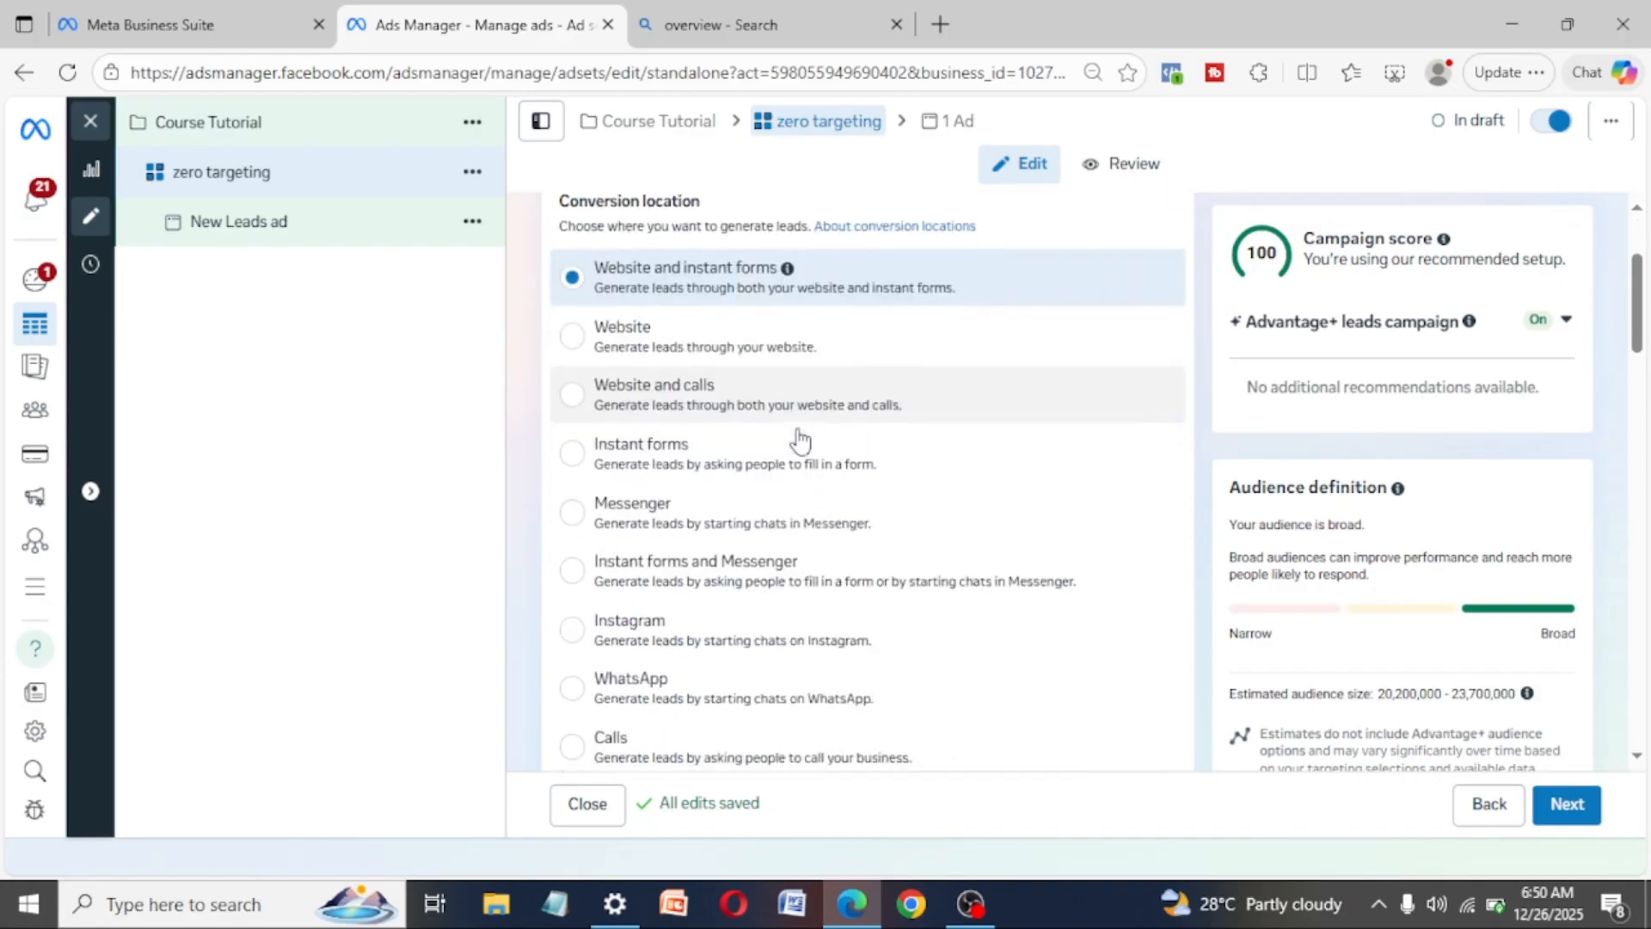
{"action": "left_click", "coordinate": [572, 451]}
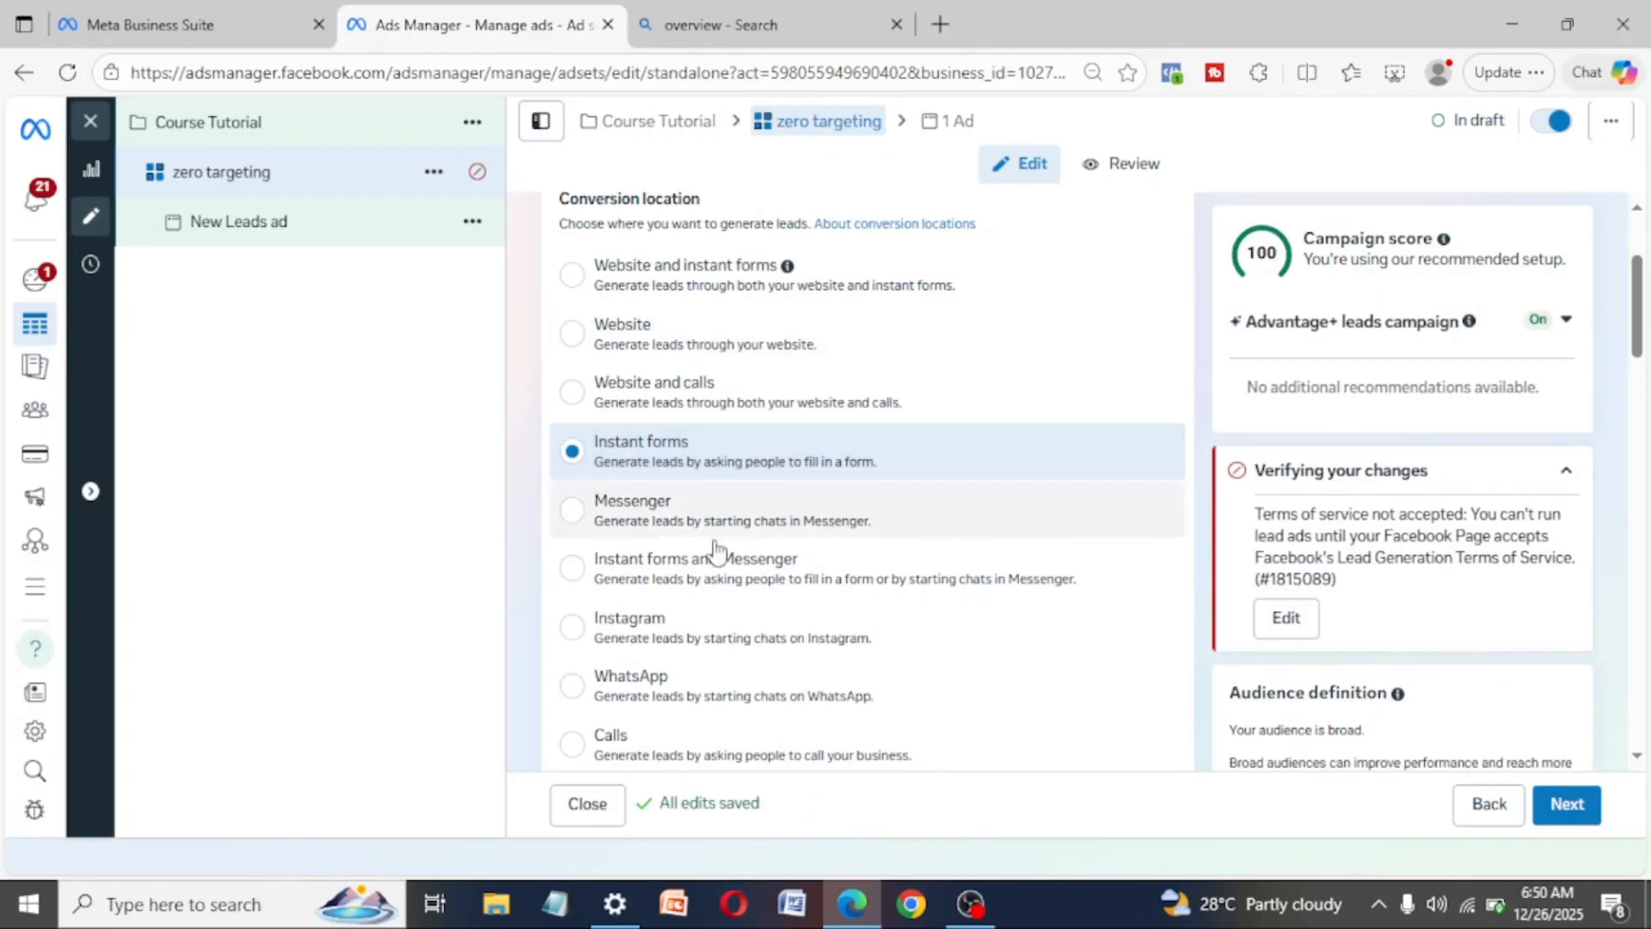
{"action": "left_click", "coordinate": [592, 511]}
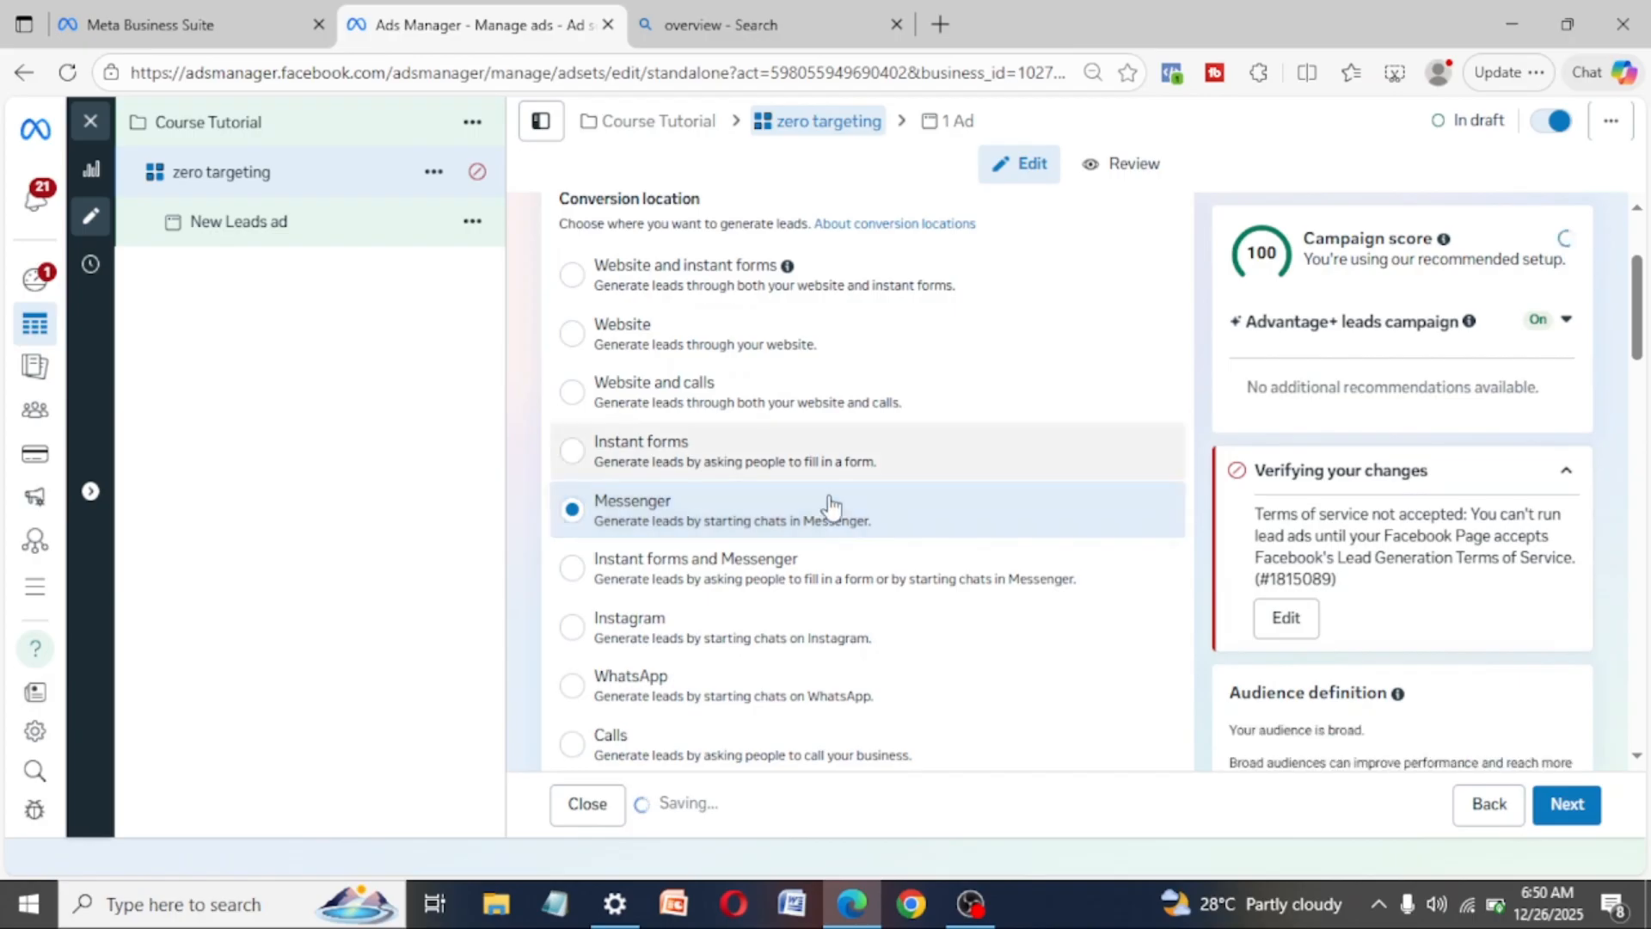
- Select Instagram as the ad set's conversion location and look over the other lead generation options
{"action": "scroll", "coordinate": [772, 563], "scroll_direction": "down", "scroll_amount": 2}
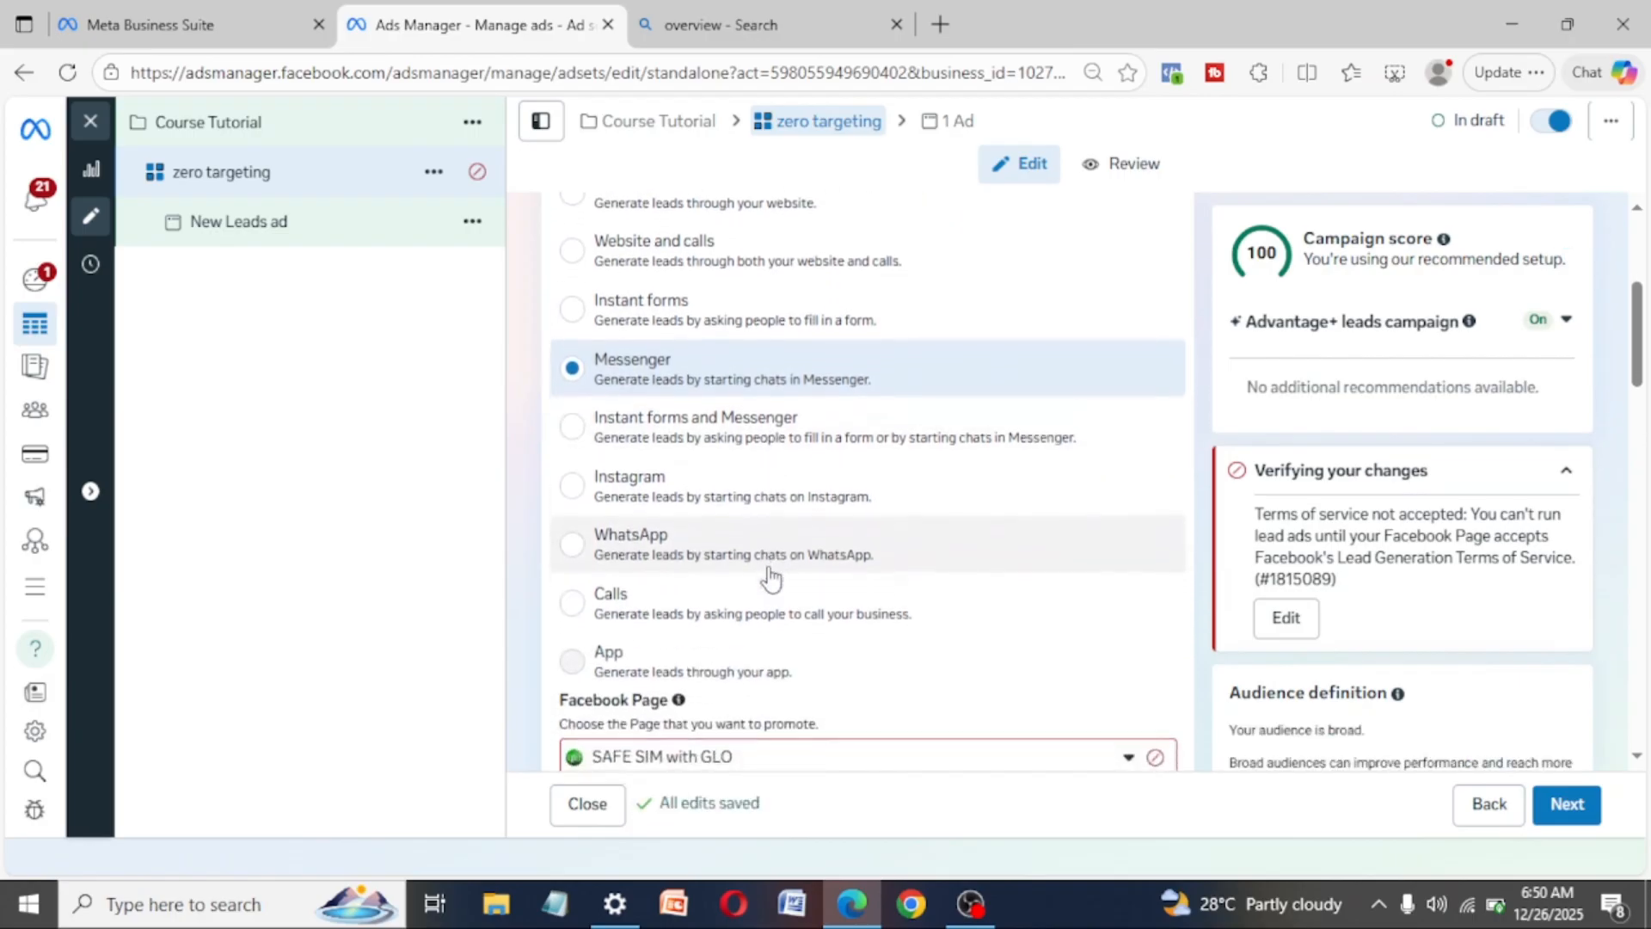
{"action": "left_click", "coordinate": [571, 487]}
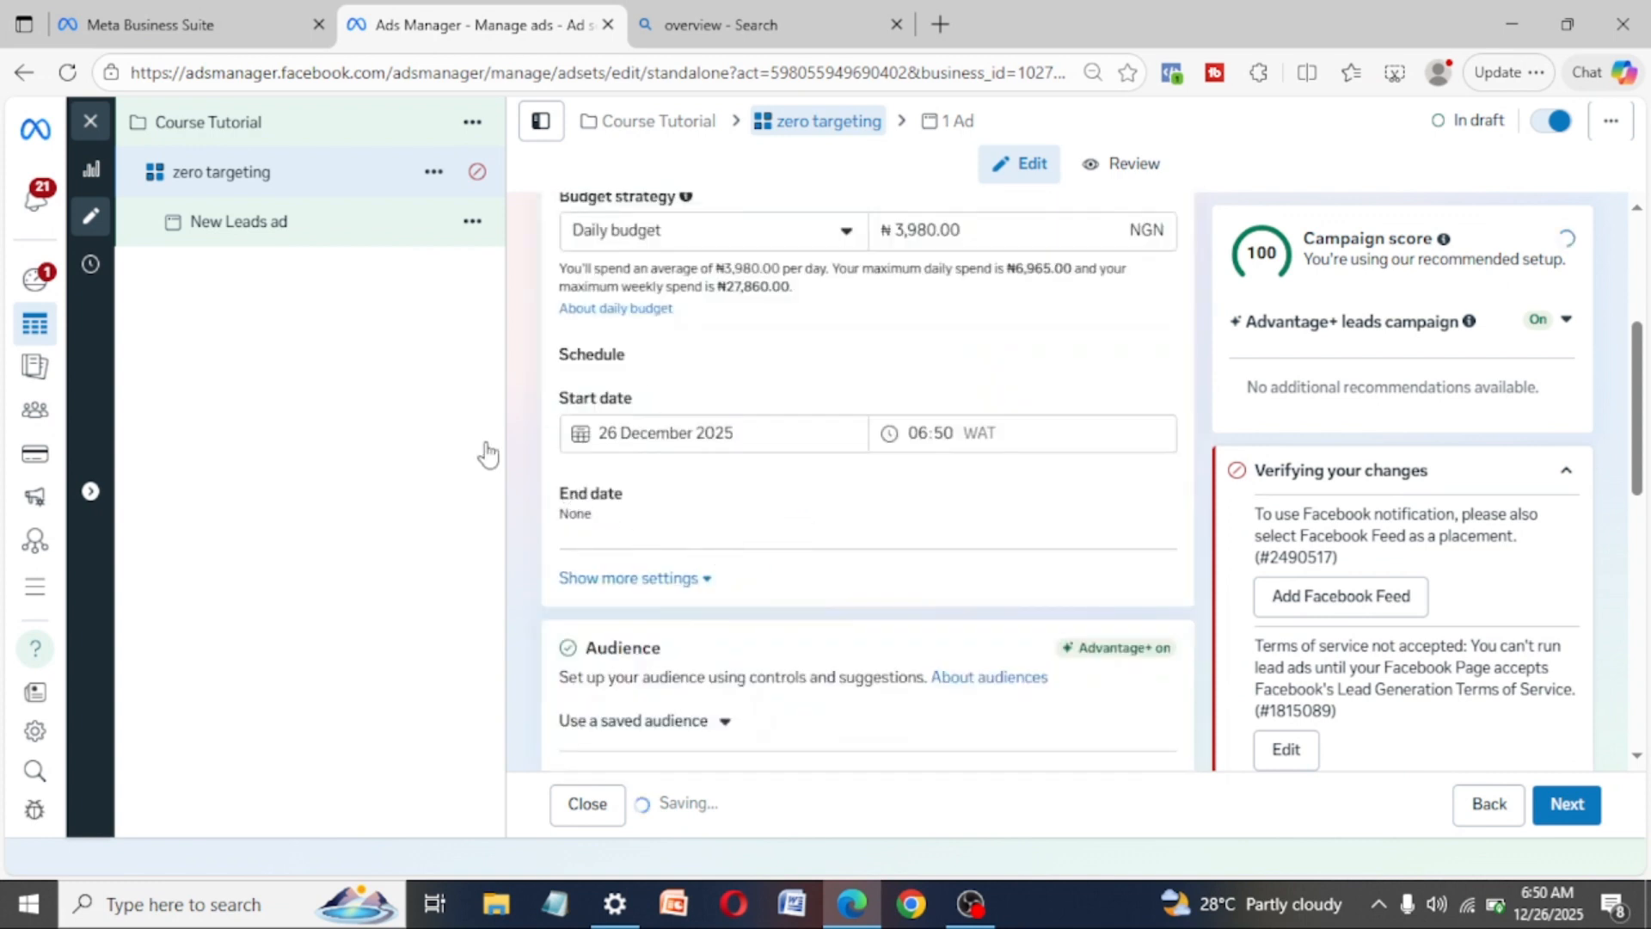
{"action": "scroll", "coordinate": [745, 423], "scroll_direction": "up", "scroll_amount": 8}
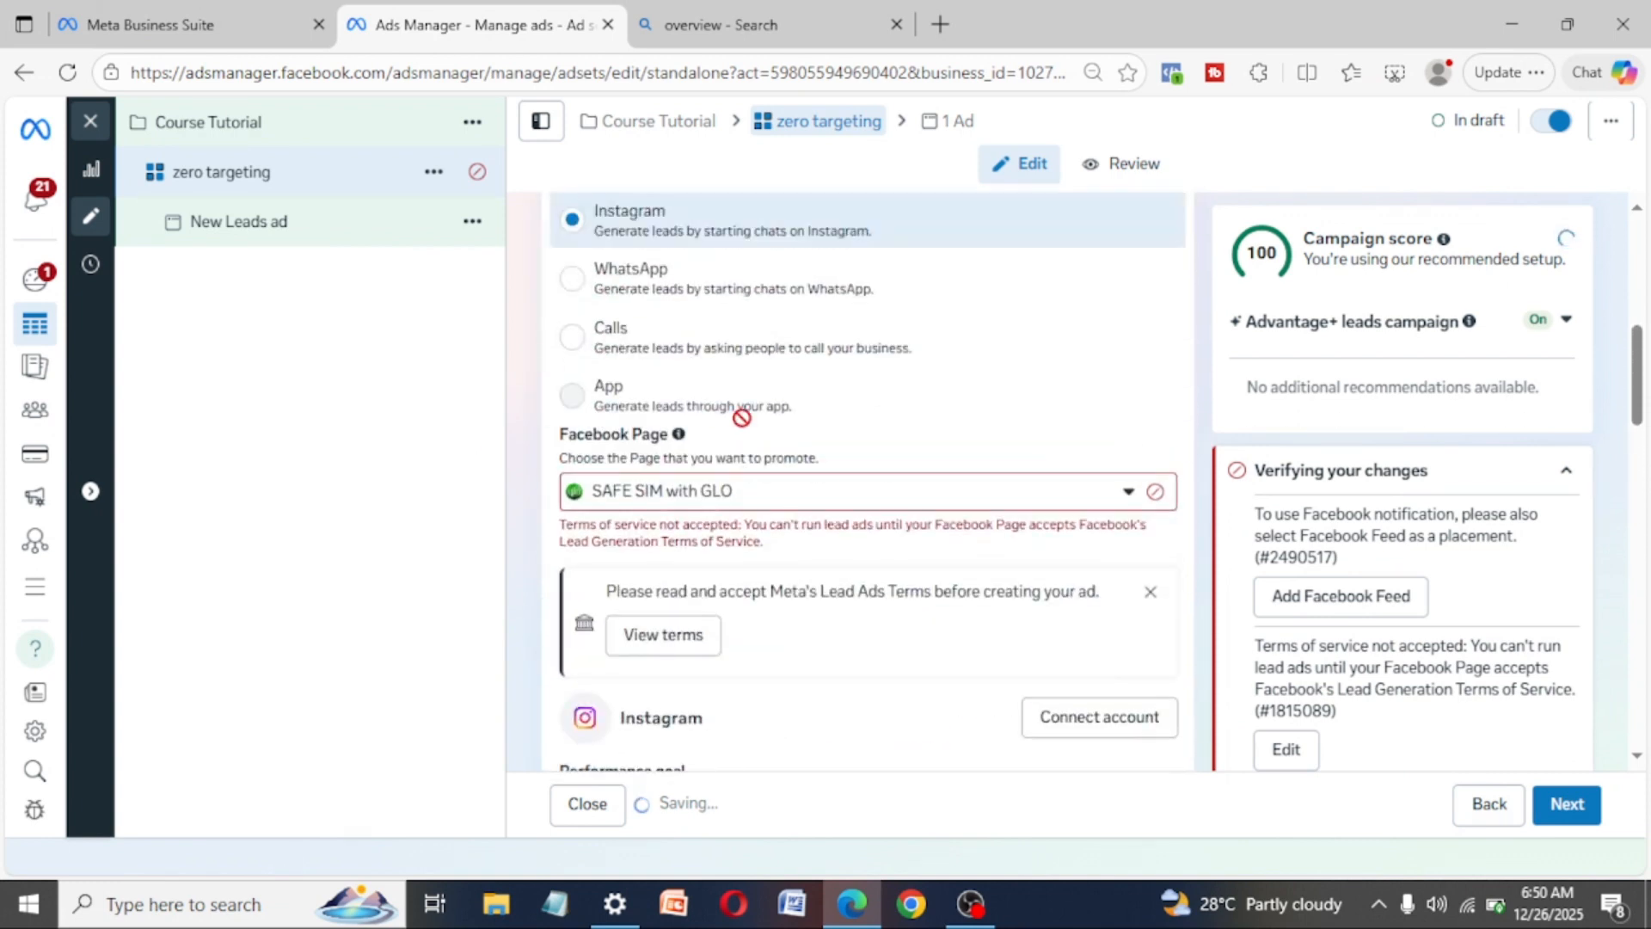
{"action": "scroll", "coordinate": [826, 382], "scroll_direction": "up", "scroll_amount": 4}
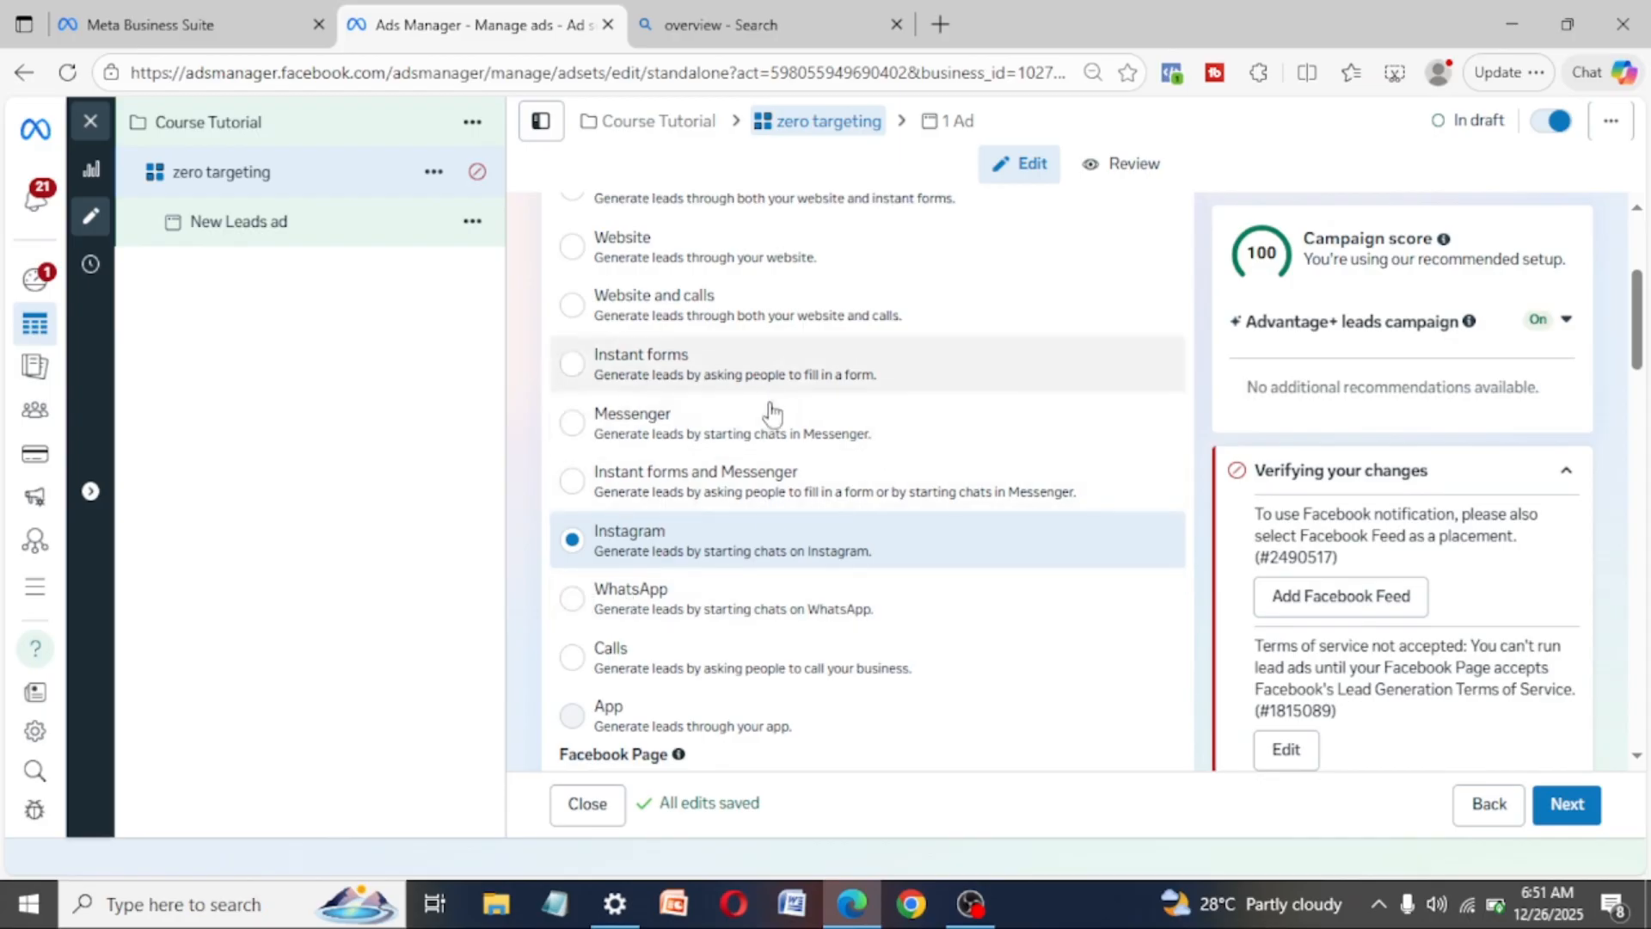
{"action": "scroll", "coordinate": [841, 634], "scroll_direction": "down", "scroll_amount": 2}
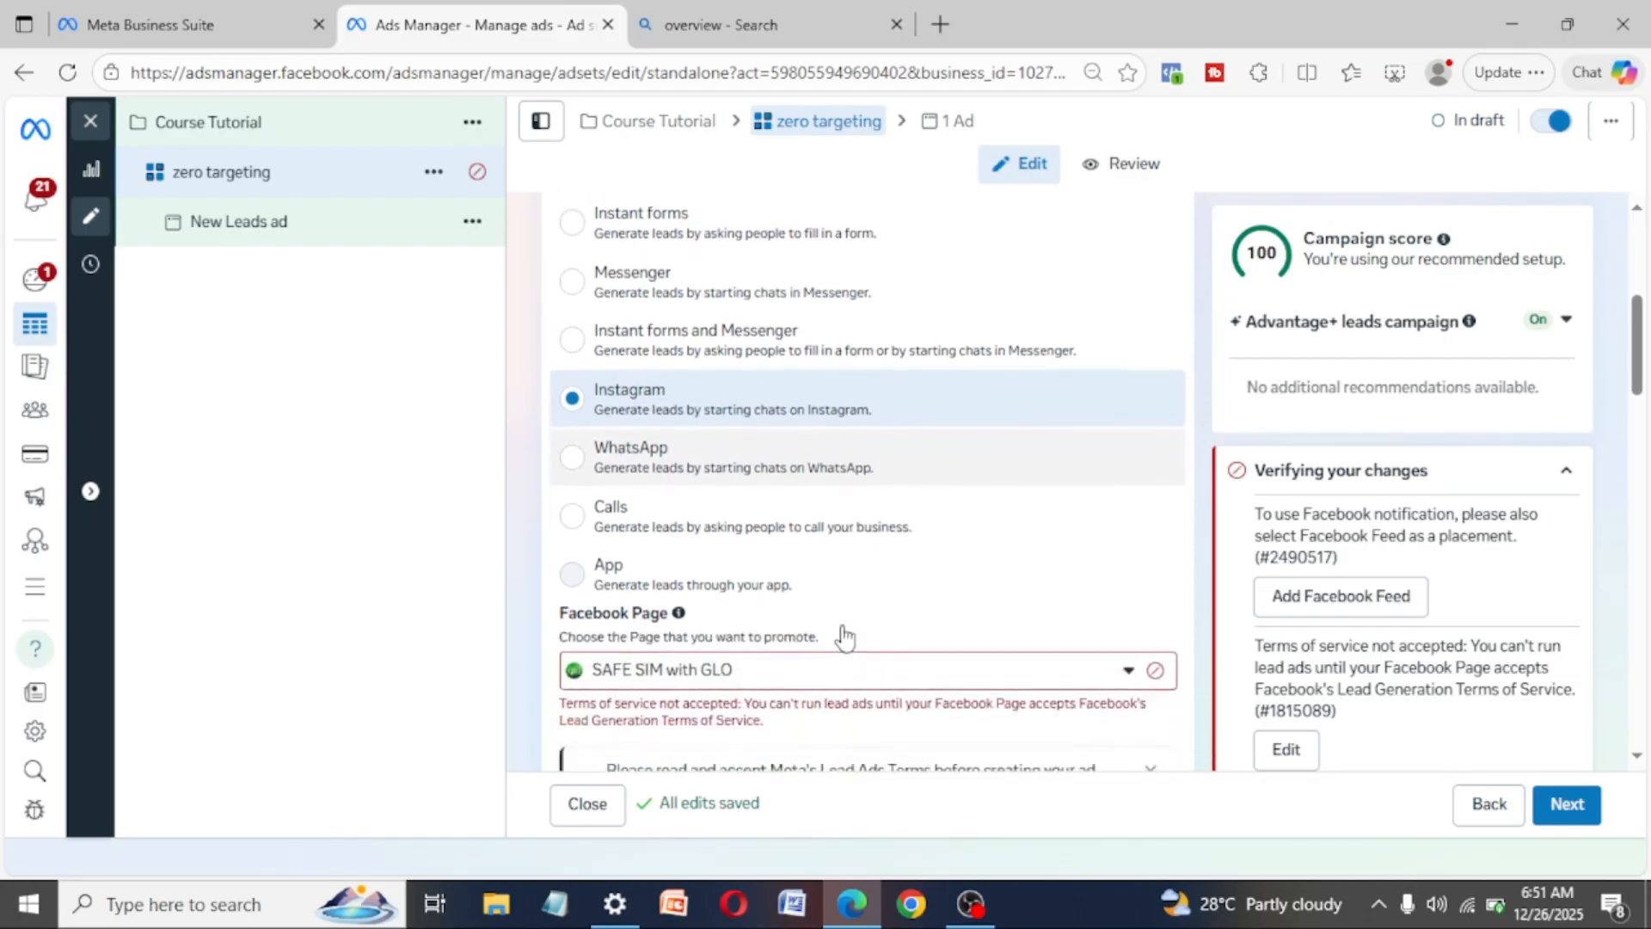
- Set the ad set's conversion location to Website so leads are generated through the website
{"action": "scroll", "coordinate": [843, 636], "scroll_direction": "up", "scroll_amount": 2}
{"action": "scroll", "coordinate": [843, 636], "scroll_direction": "up", "scroll_amount": 3}
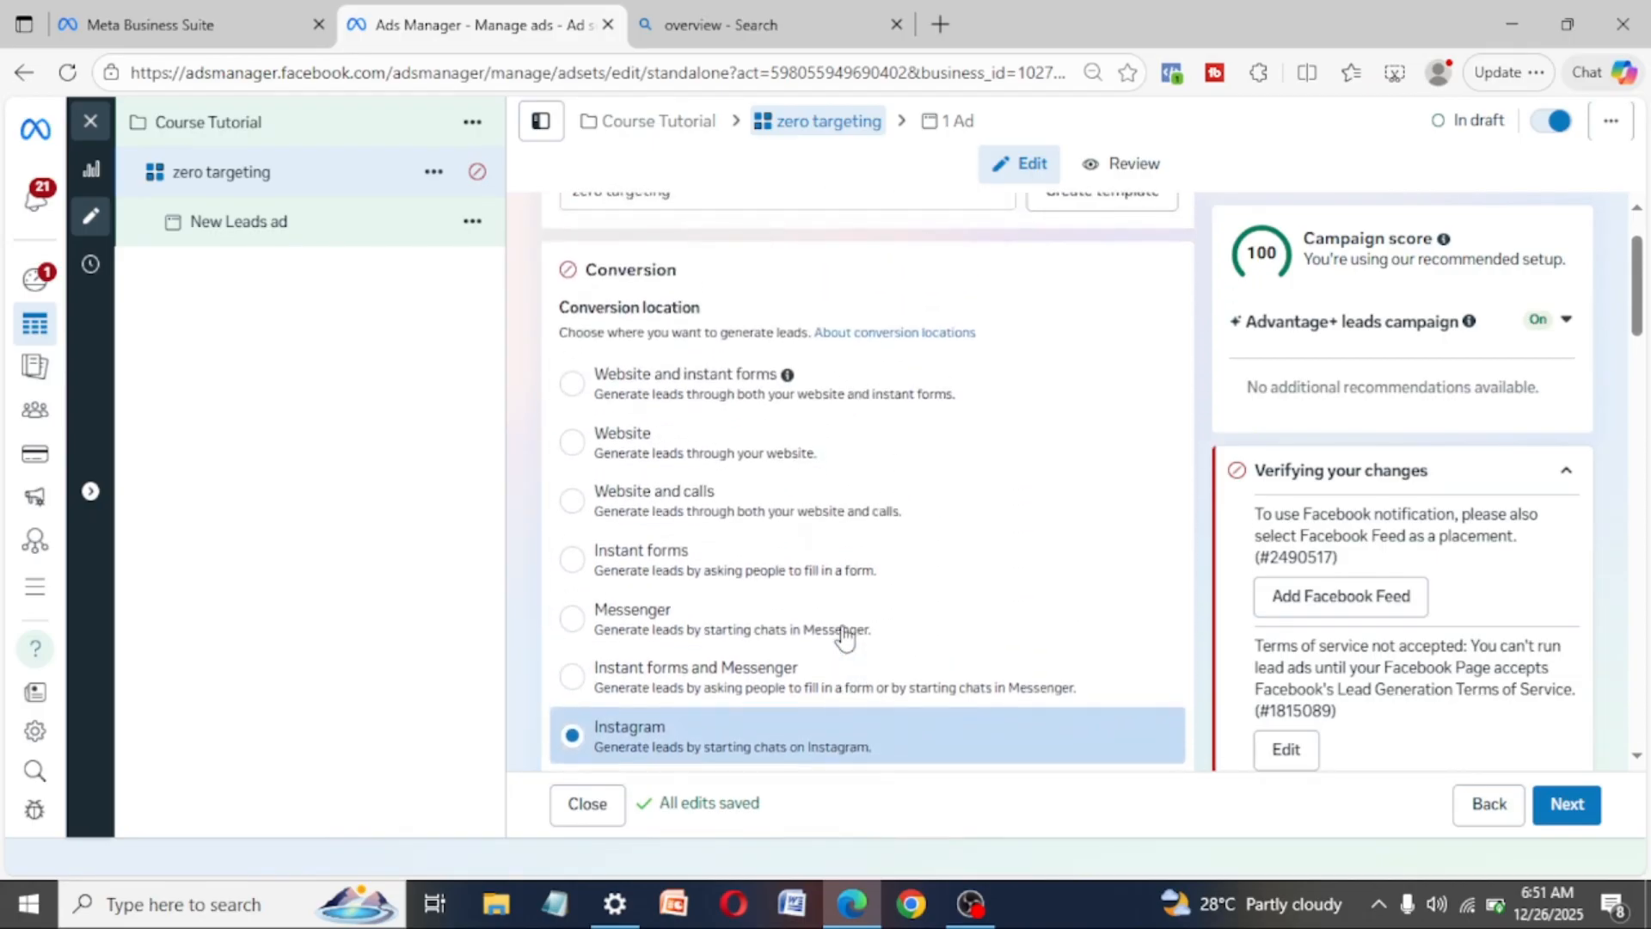
{"action": "left_click", "coordinate": [573, 445]}
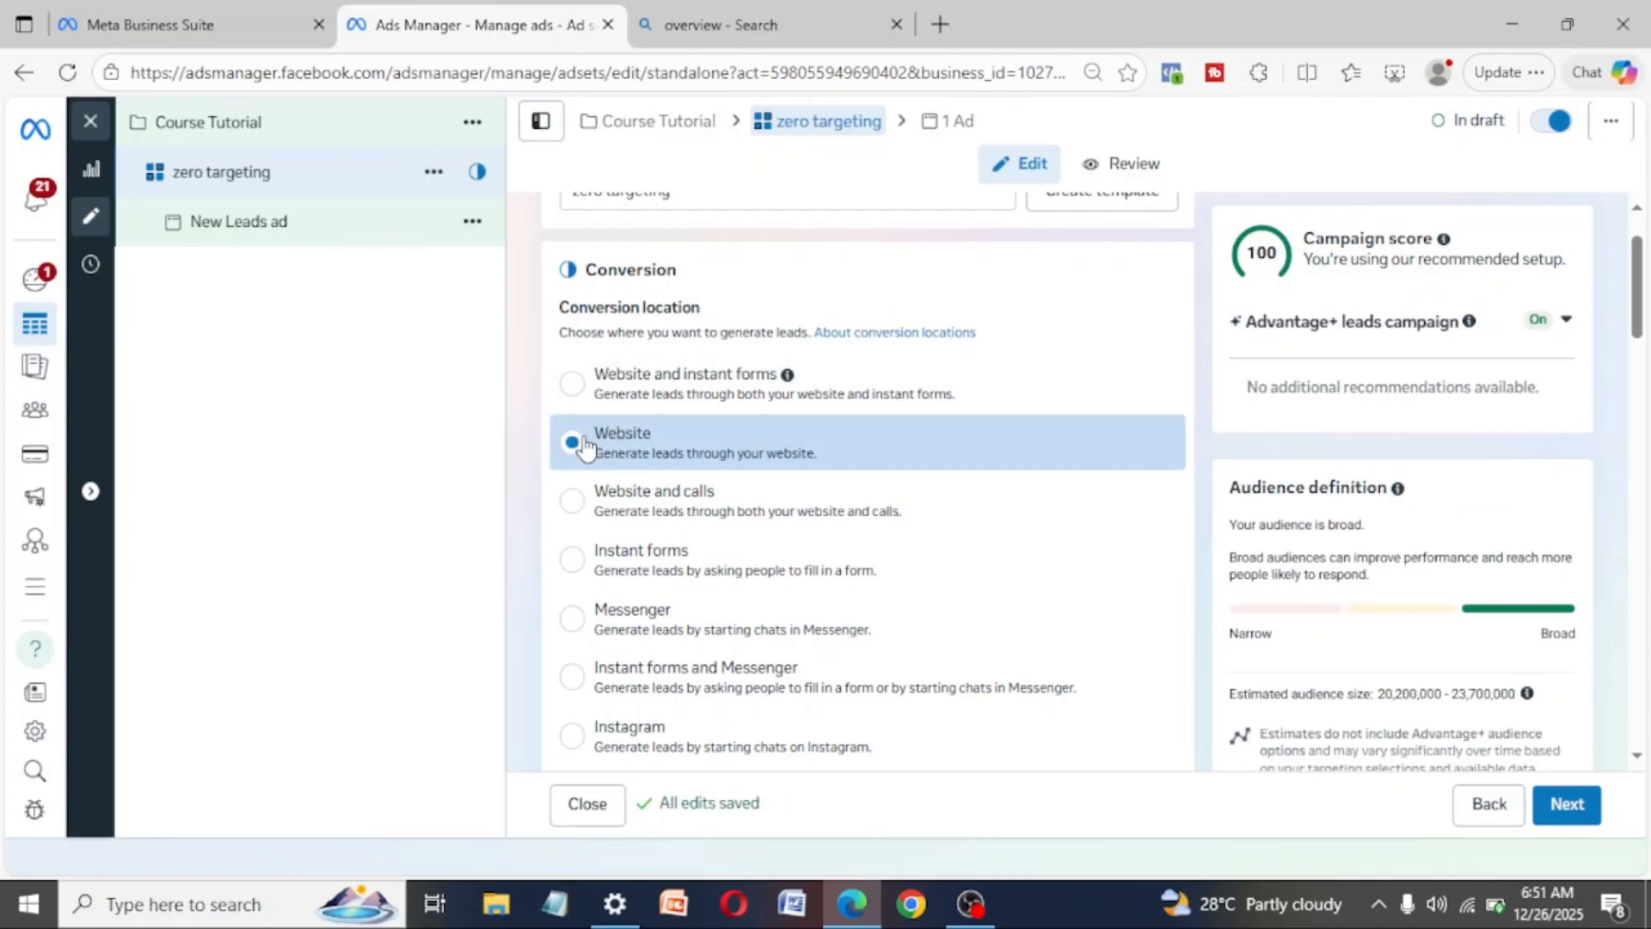
- Review the available performance goals for the Website location, keeping Maximise number of conversions
{"action": "scroll", "coordinate": [800, 404], "scroll_direction": "down", "scroll_amount": 1}
{"action": "scroll", "coordinate": [808, 396], "scroll_direction": "down", "scroll_amount": 6}
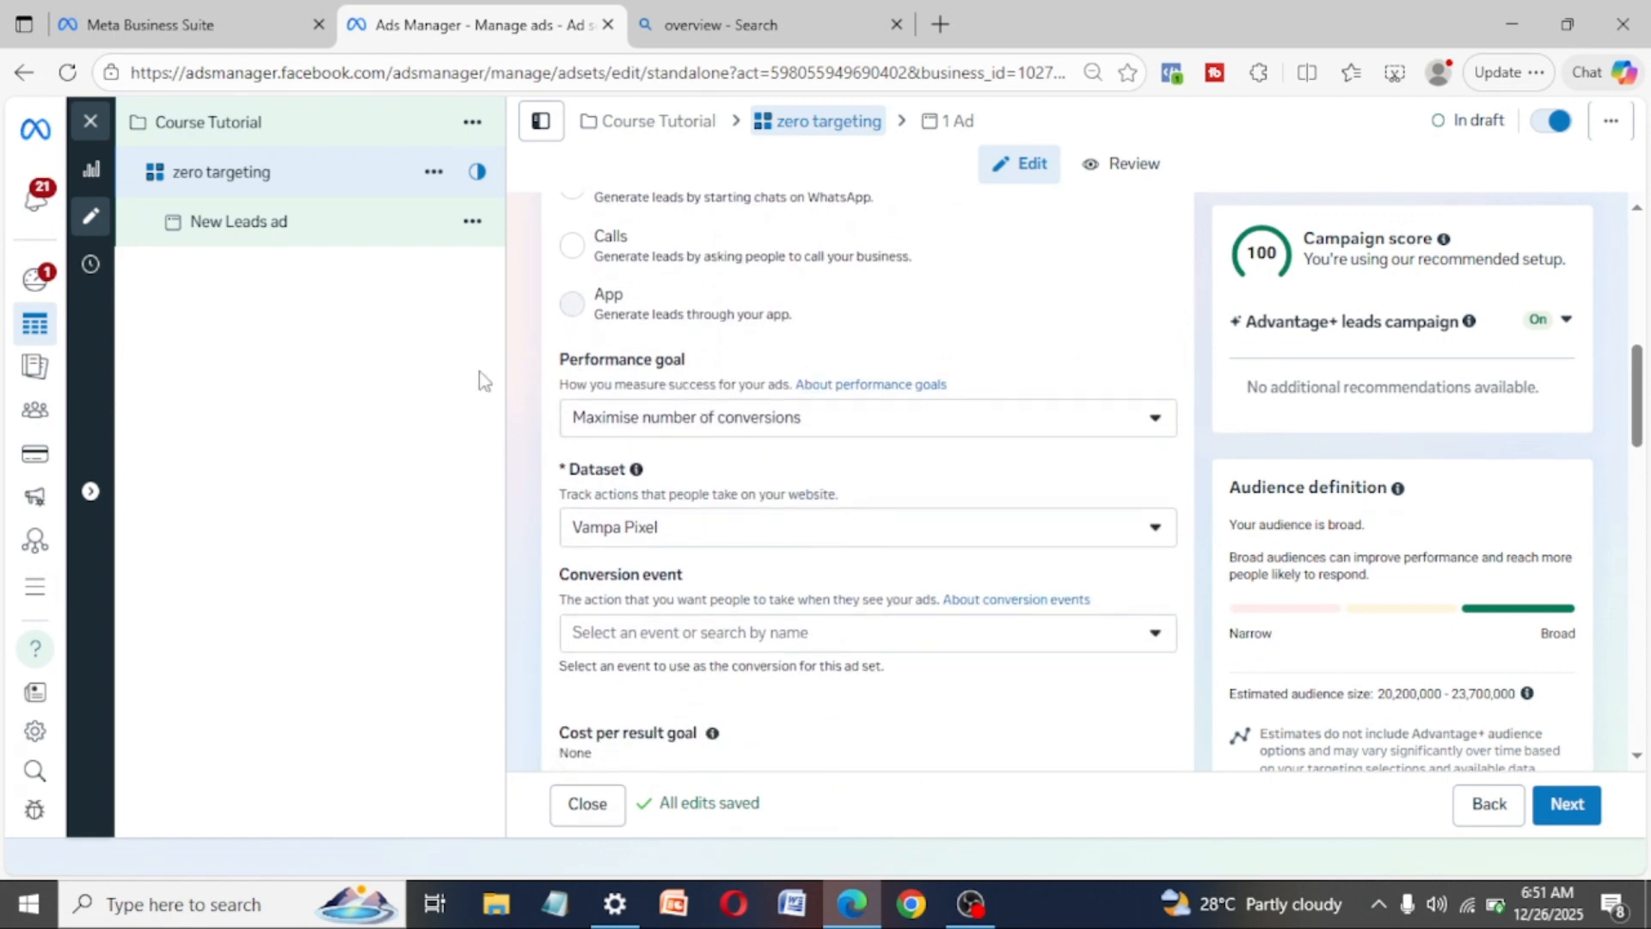
{"action": "left_click", "coordinate": [683, 421]}
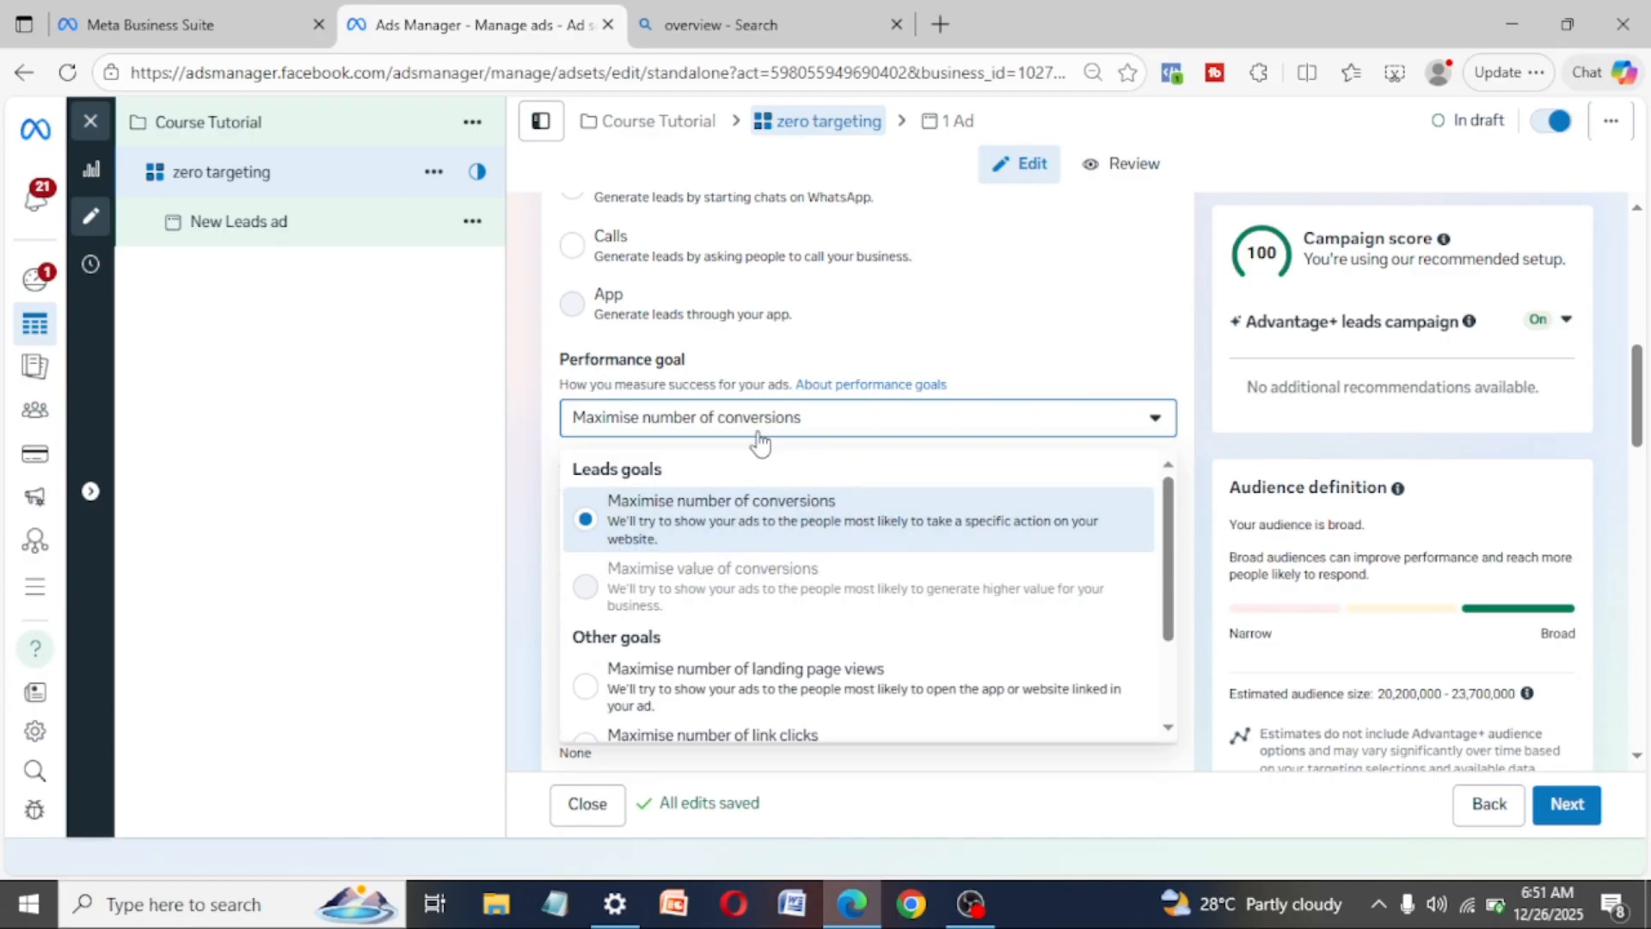
{"action": "left_click", "coordinate": [523, 471]}
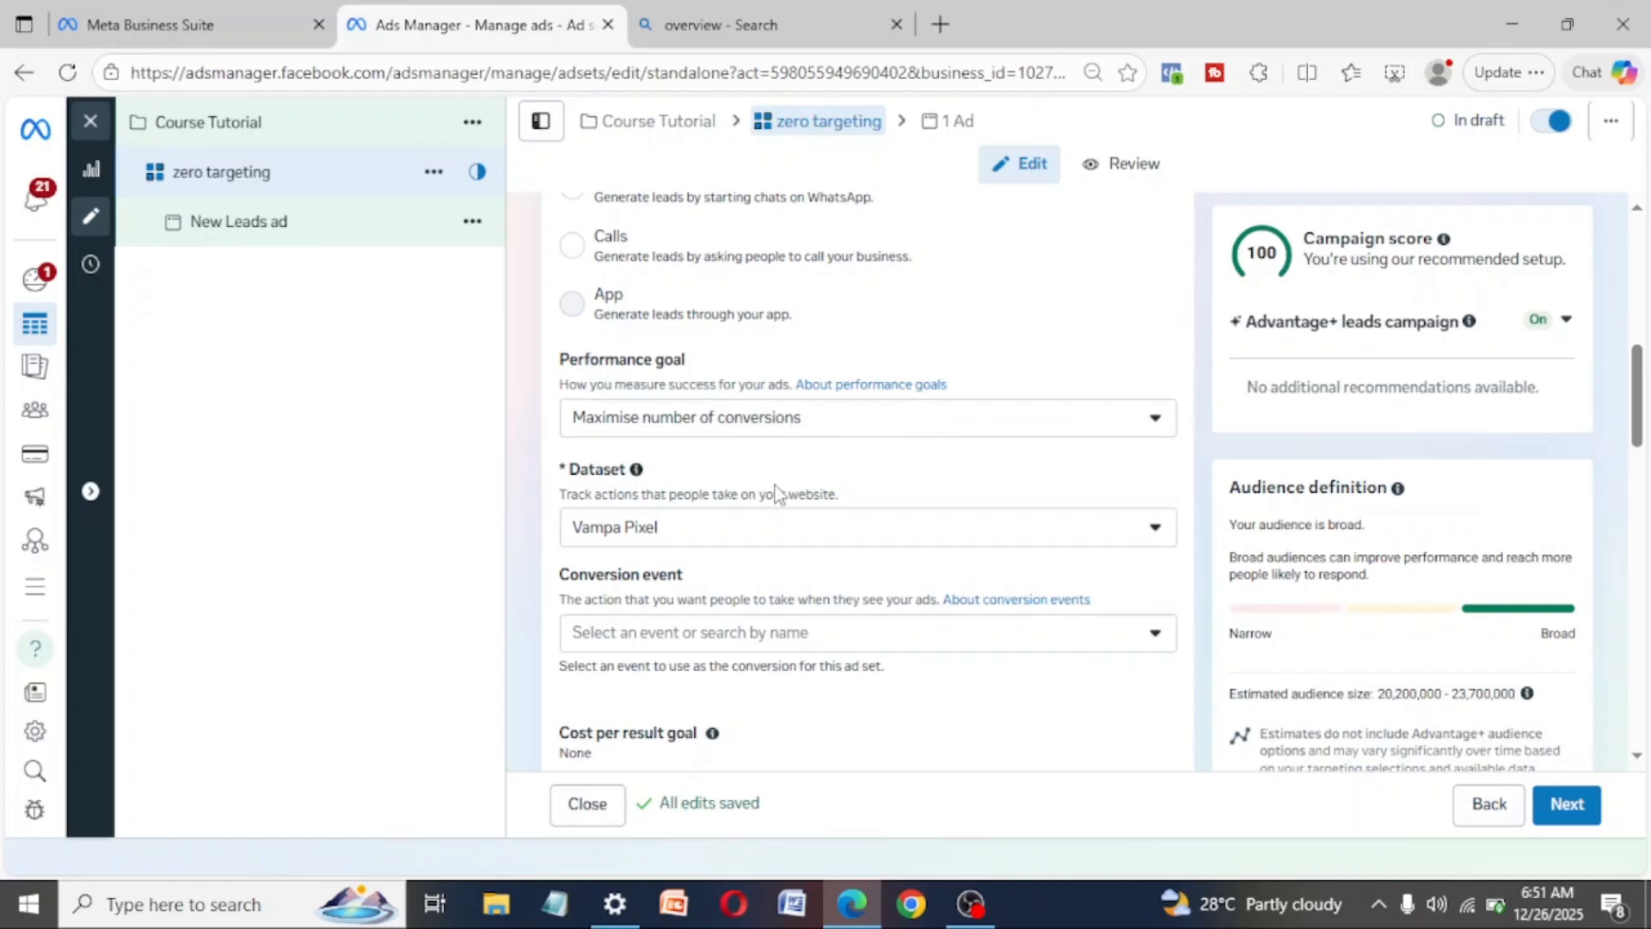
- Choose Lead as the conversion event for the Vampa Pixel dataset
{"action": "scroll", "coordinate": [701, 541], "scroll_direction": "down", "scroll_amount": 2}
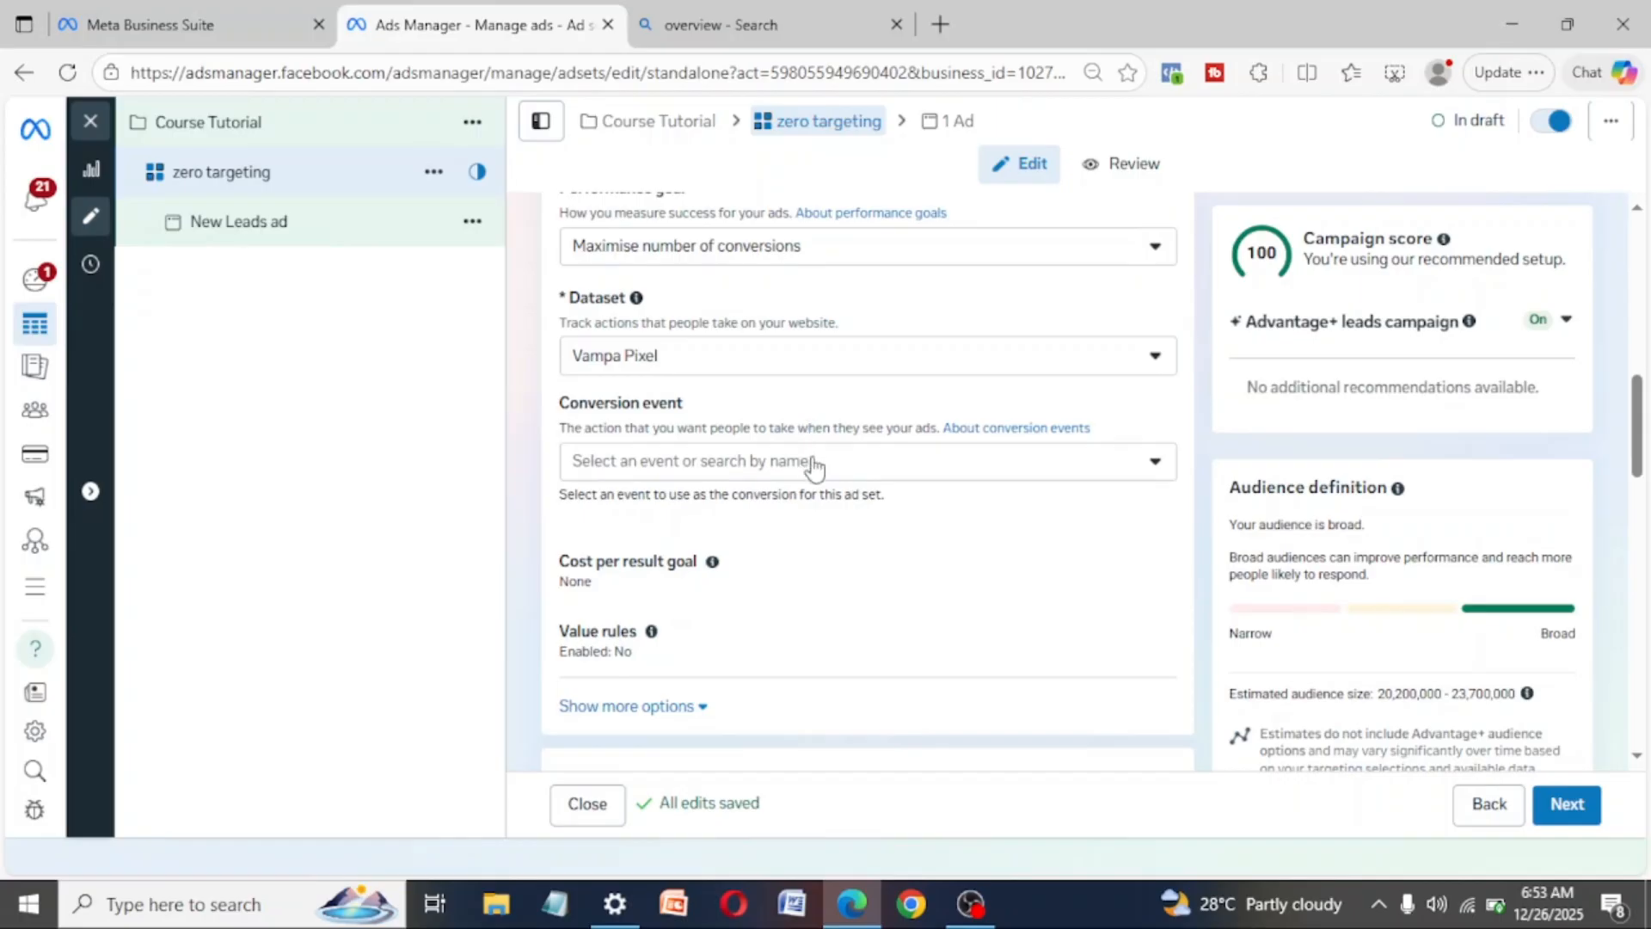
{"action": "left_click", "coordinate": [815, 469]}
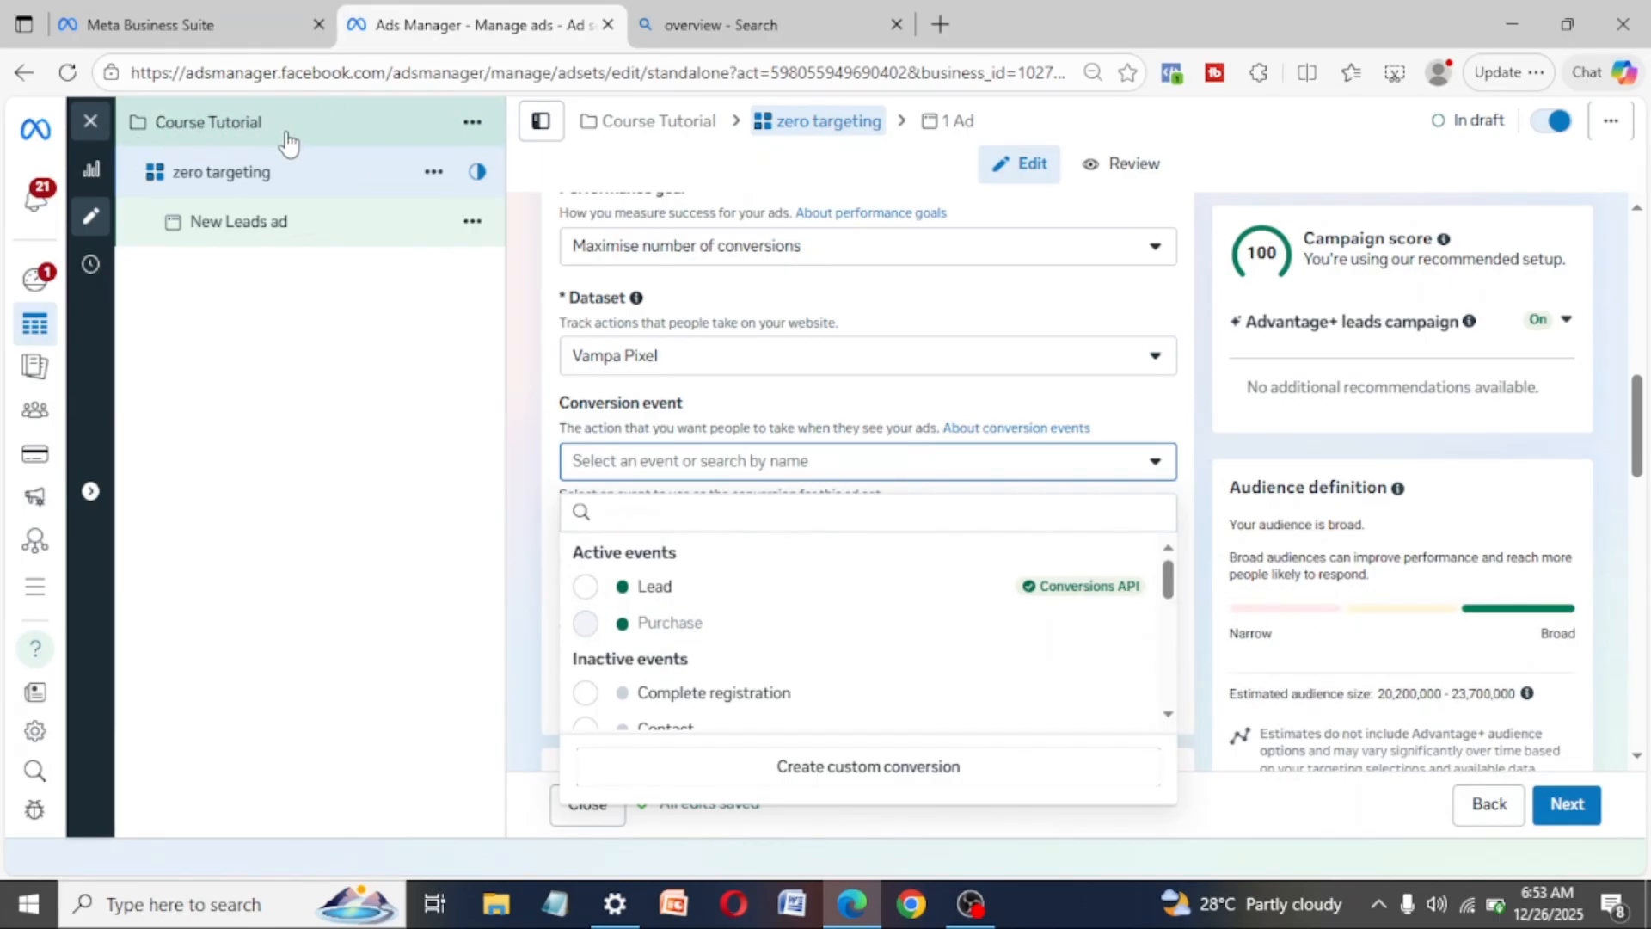
{"action": "left_click", "coordinate": [590, 589]}
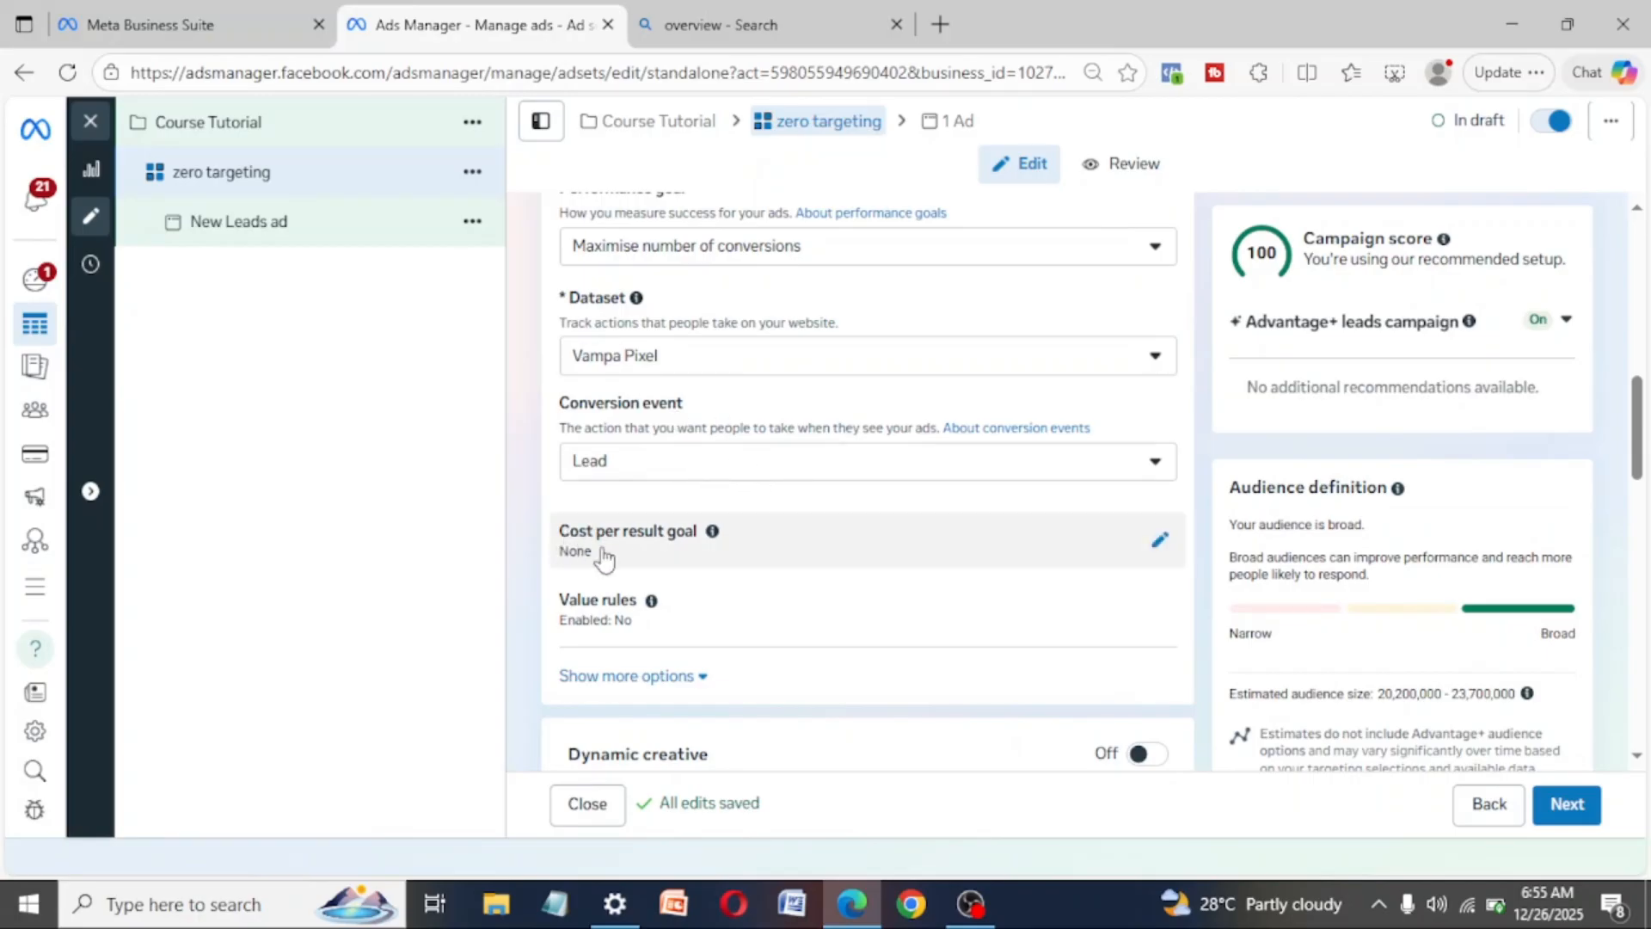
- Show the additional conversion options and review the attribution setting and delivery type, keeping Standard attribution
{"action": "scroll", "coordinate": [847, 649], "scroll_direction": "down", "scroll_amount": 5}
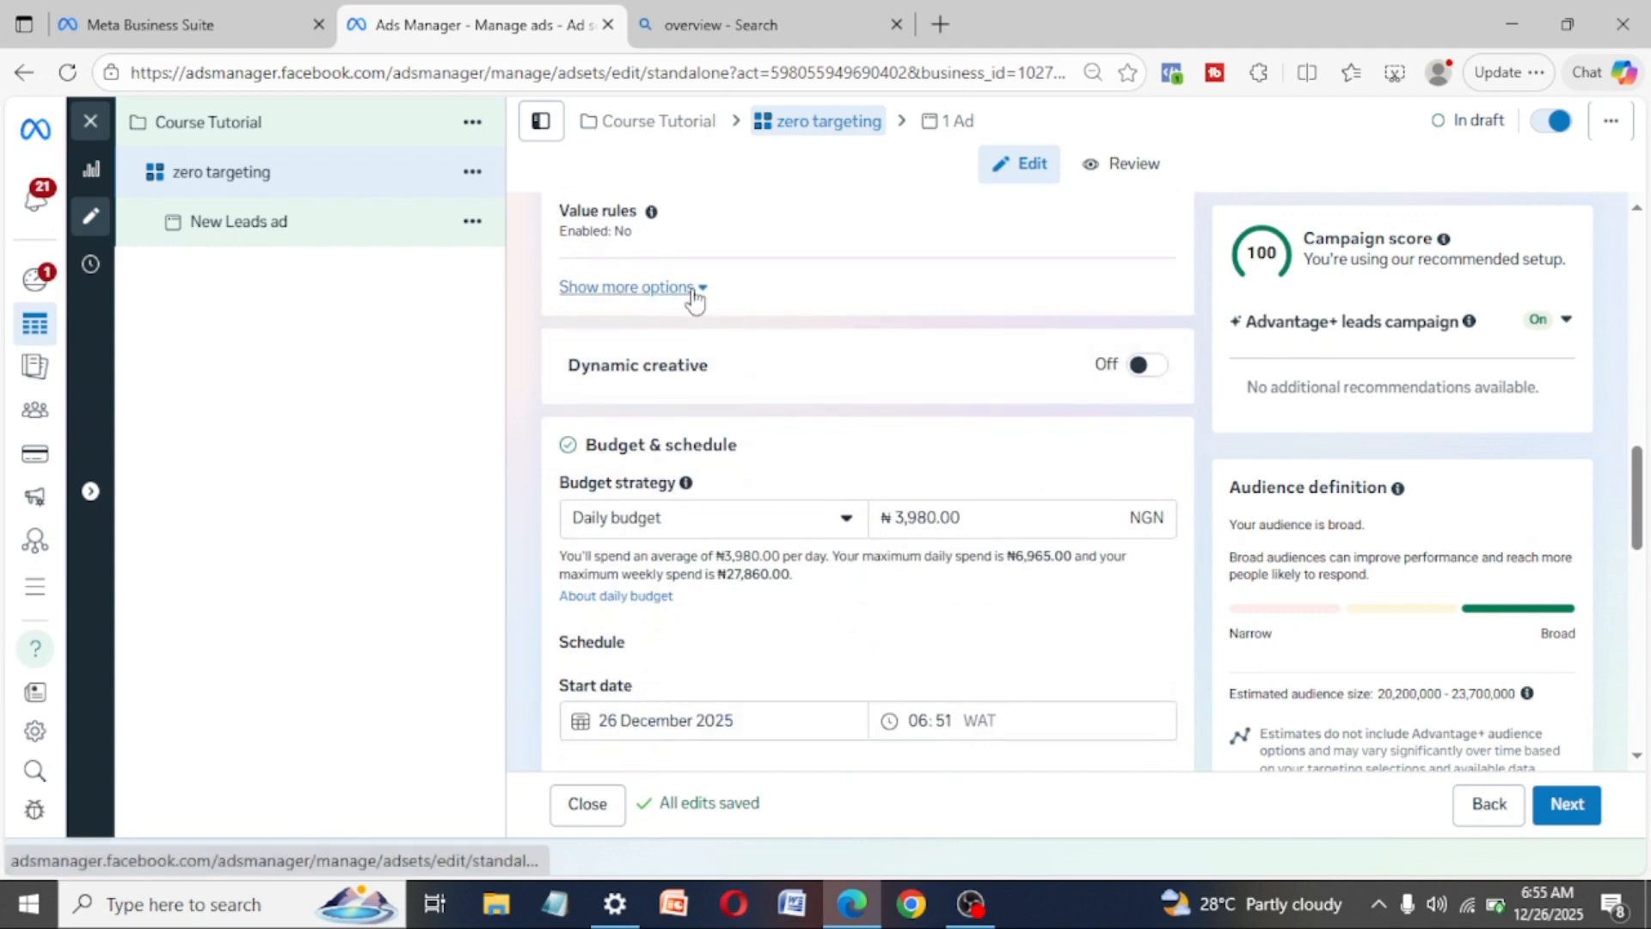
{"action": "left_click", "coordinate": [704, 294]}
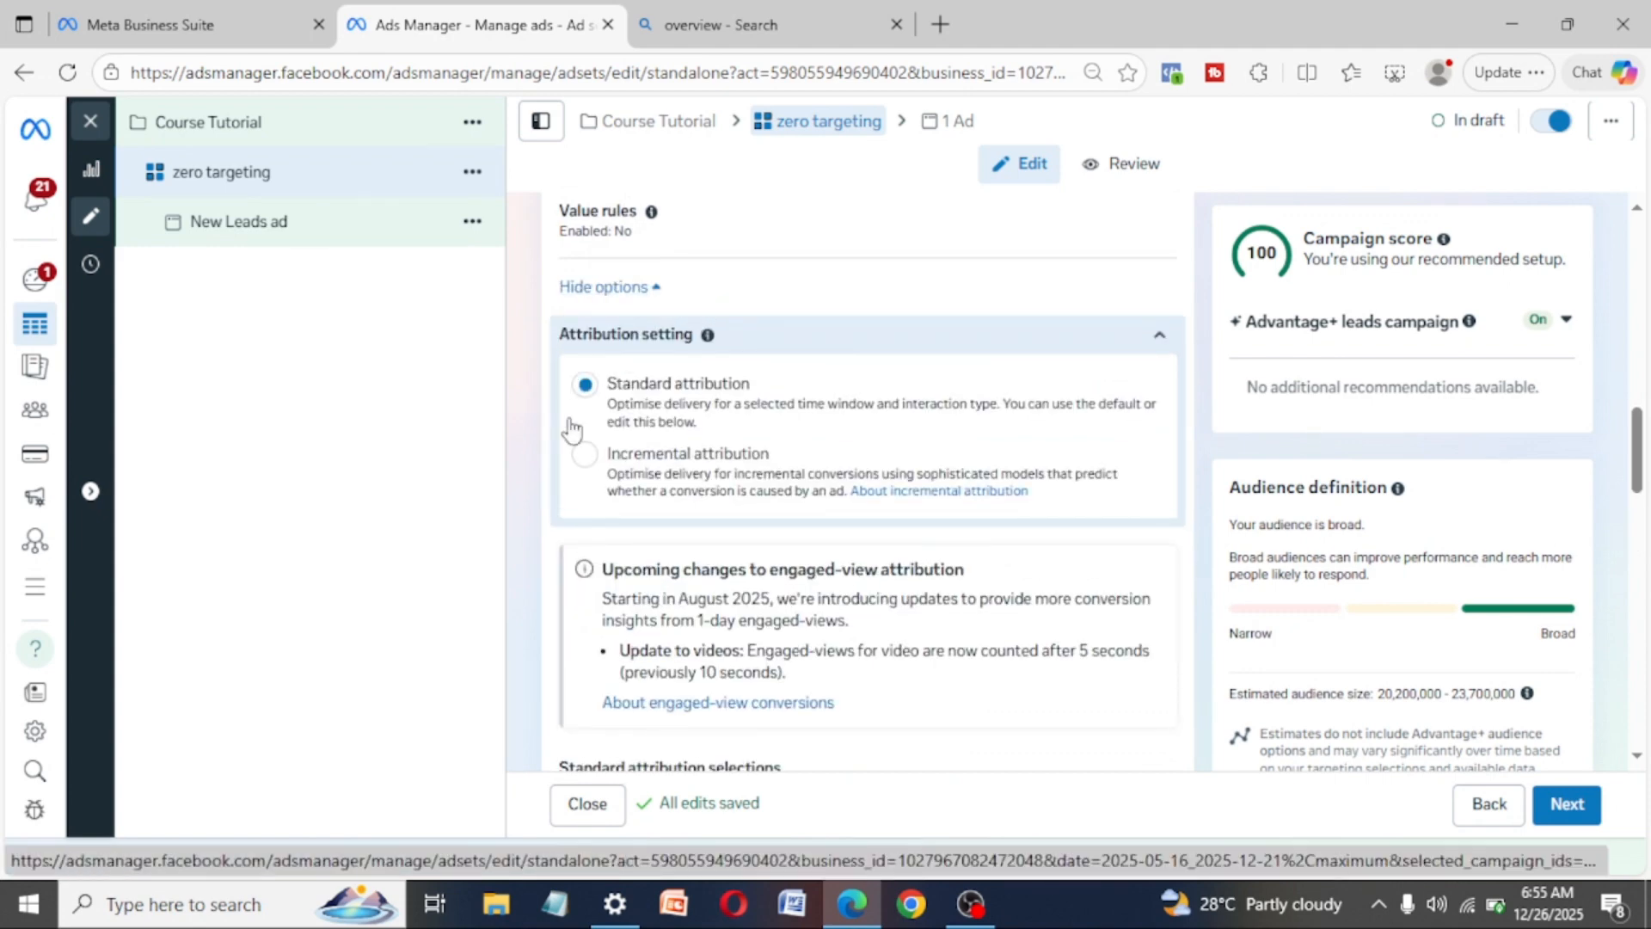
{"action": "scroll", "coordinate": [848, 627], "scroll_direction": "down", "scroll_amount": 3}
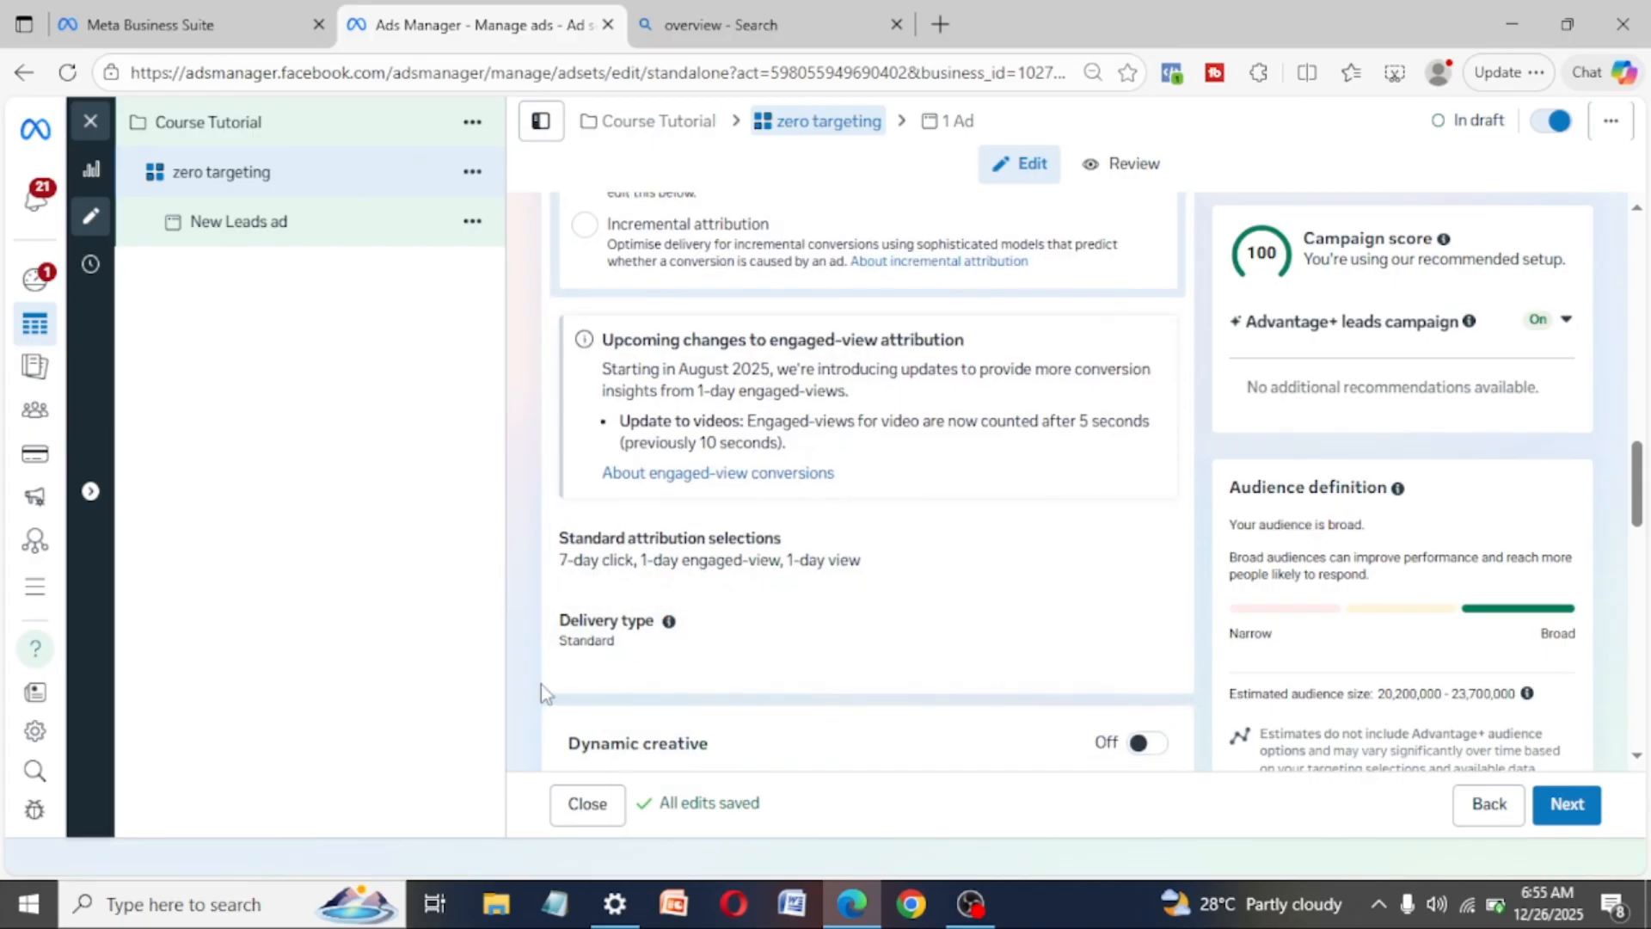
{"action": "scroll", "coordinate": [776, 617], "scroll_direction": "down", "scroll_amount": 2}
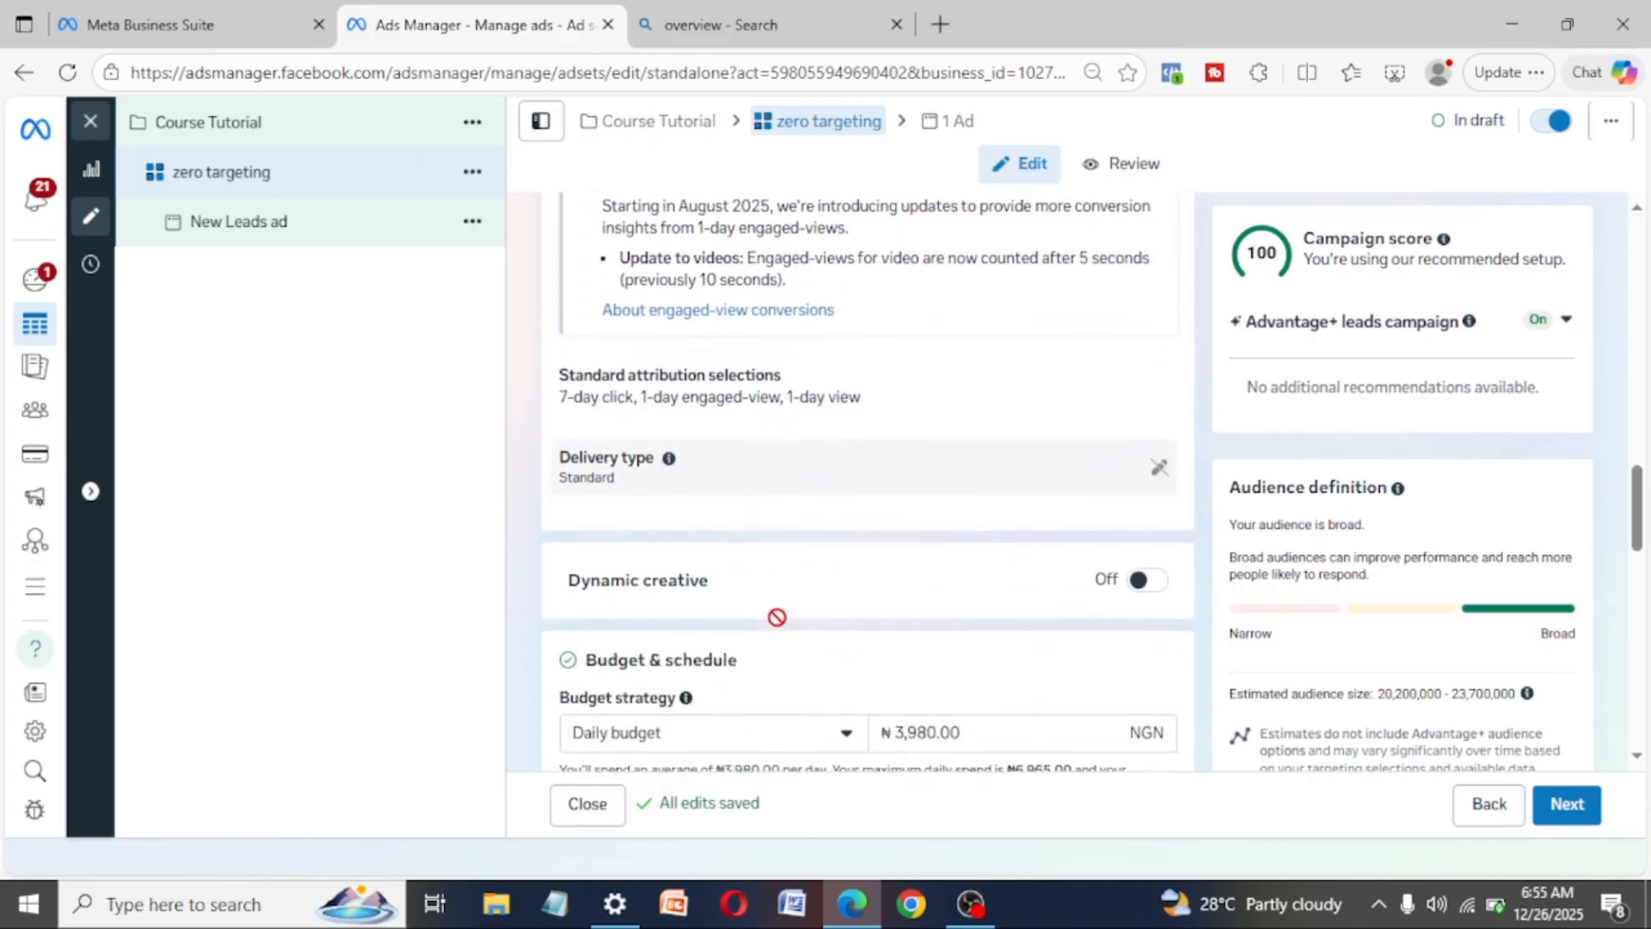
- Set the ad set's daily budget to 3,000 NGN
{"action": "scroll", "coordinate": [777, 617], "scroll_direction": "down", "scroll_amount": 4}
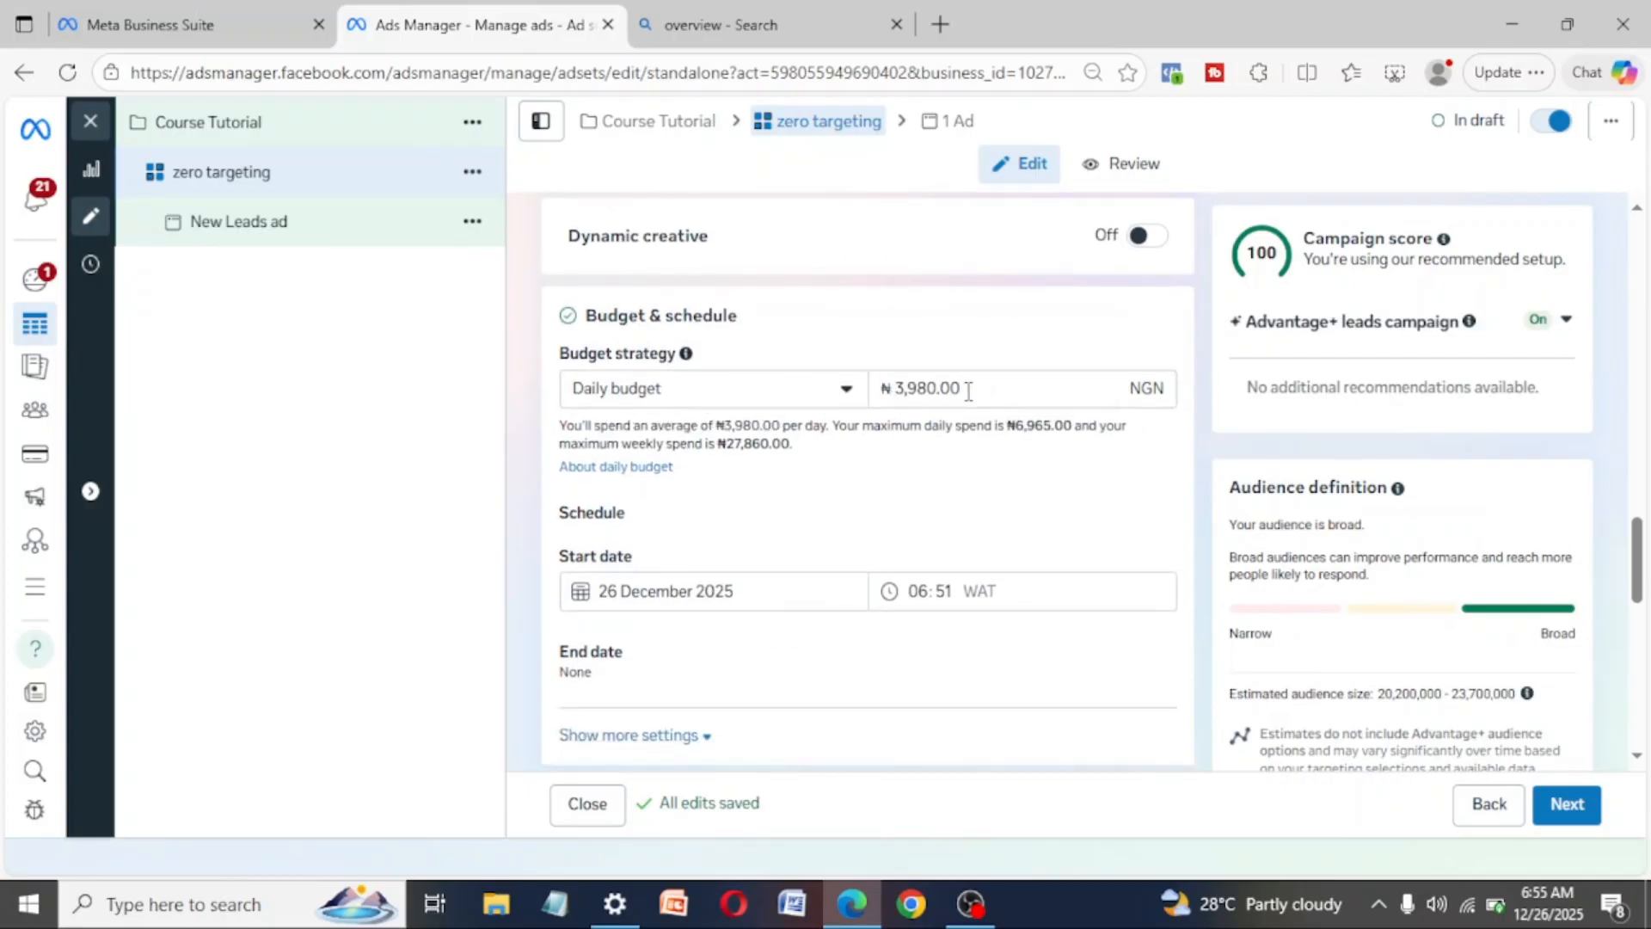
{"action": "left_click_drag", "start_coordinate": [969, 391], "coordinate": [854, 412]}
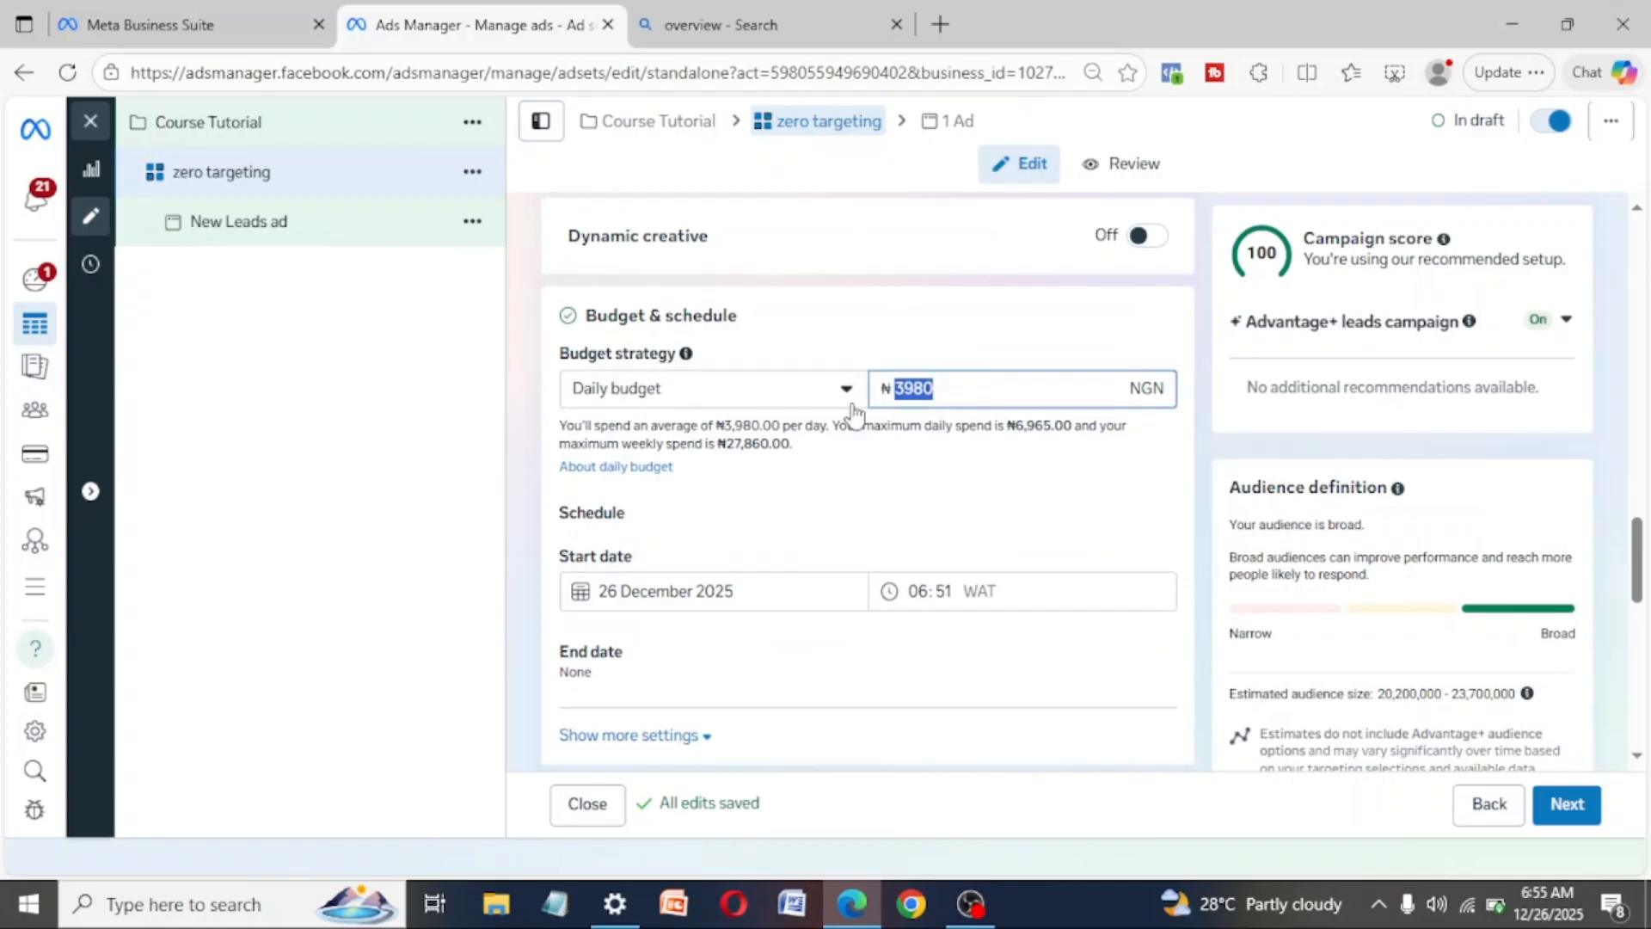
{"action": "type", "text": "400"}
{"action": "key", "text": "BackSpace"}
{"action": "key", "text": "BackSpace"}
{"action": "key", "text": "BackSpace"}
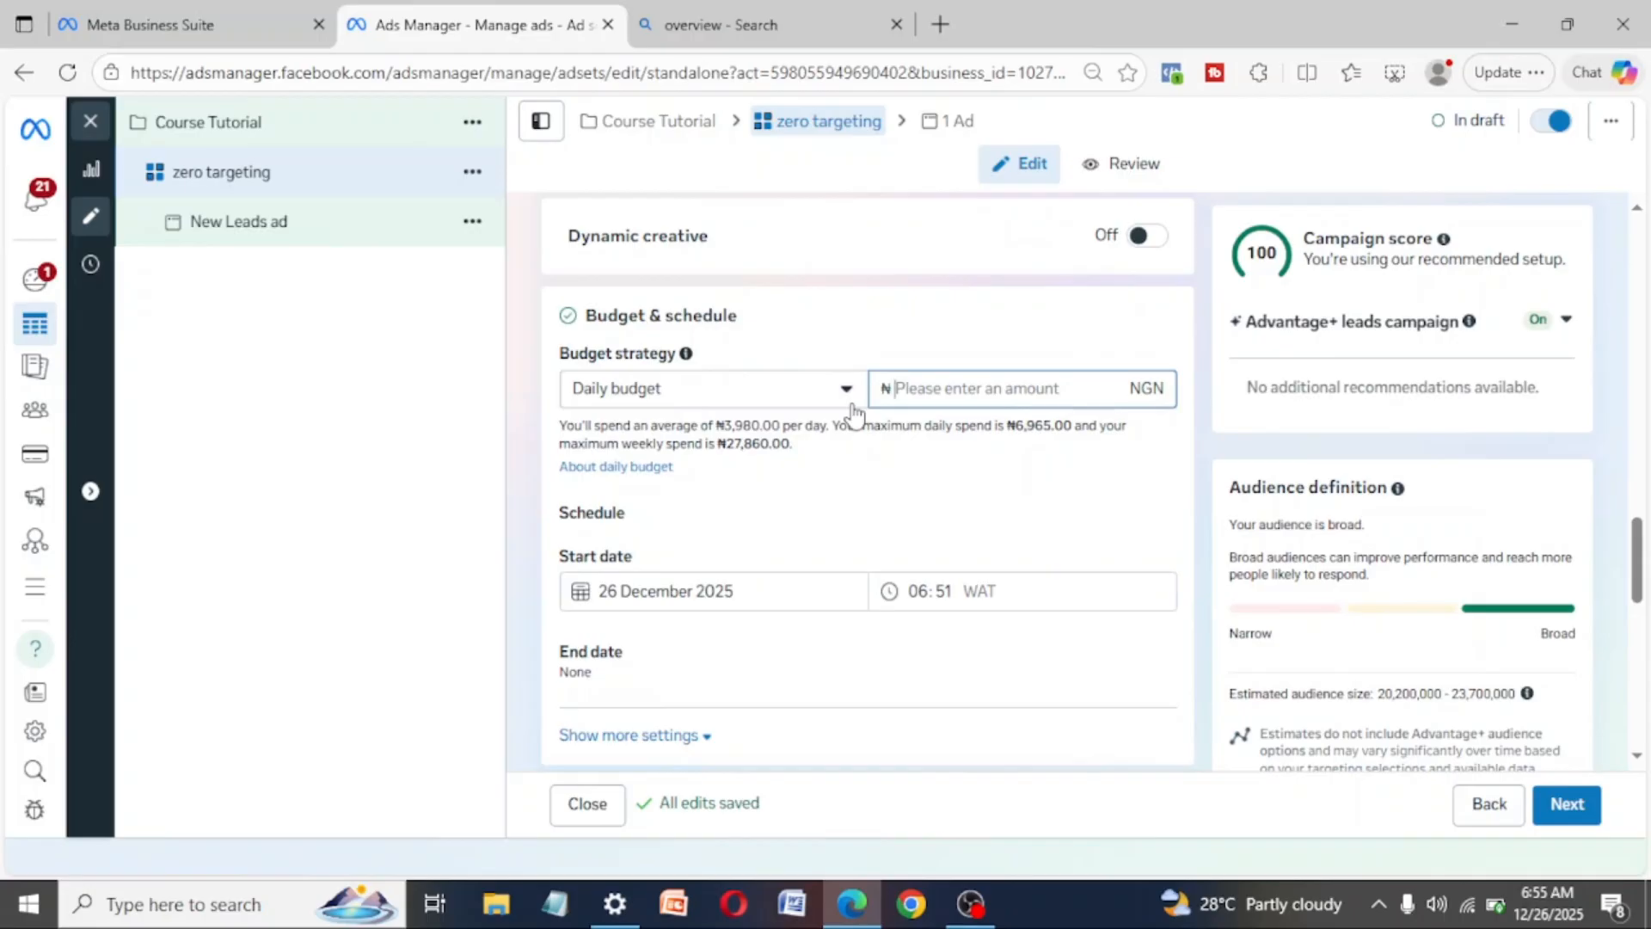
{"action": "type", "text": "3000"}
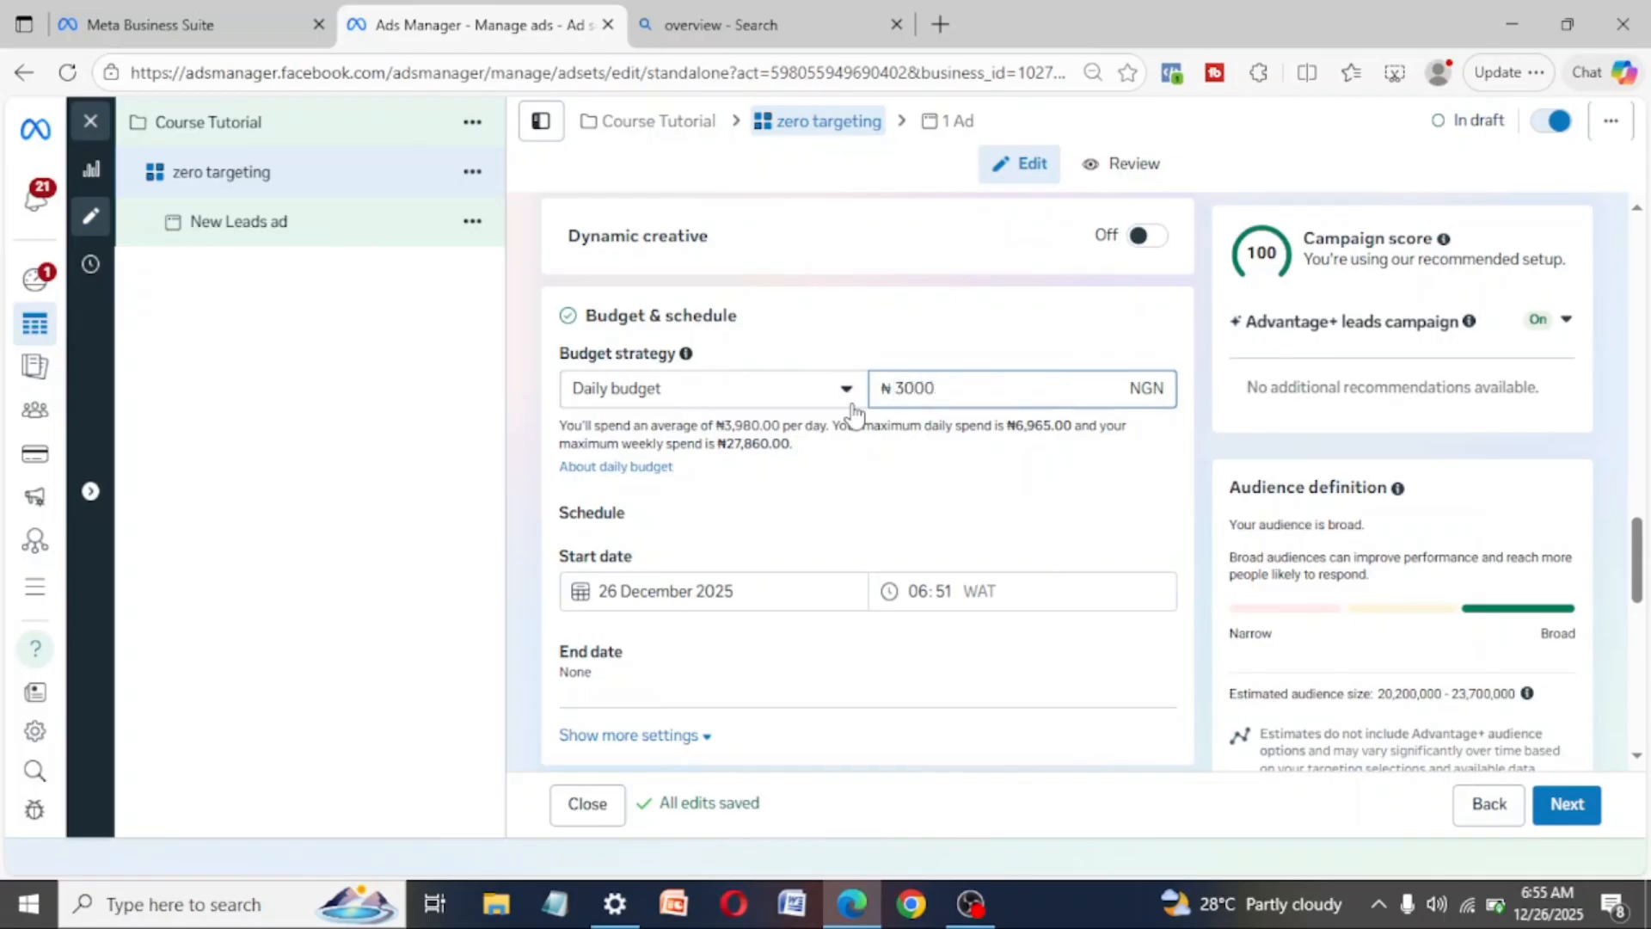
{"action": "key", "text": "BackSpace"}
{"action": "key", "text": "BackSpace"}
{"action": "key", "text": "BackSpace"}
{"action": "key", "text": "BackSpace"}
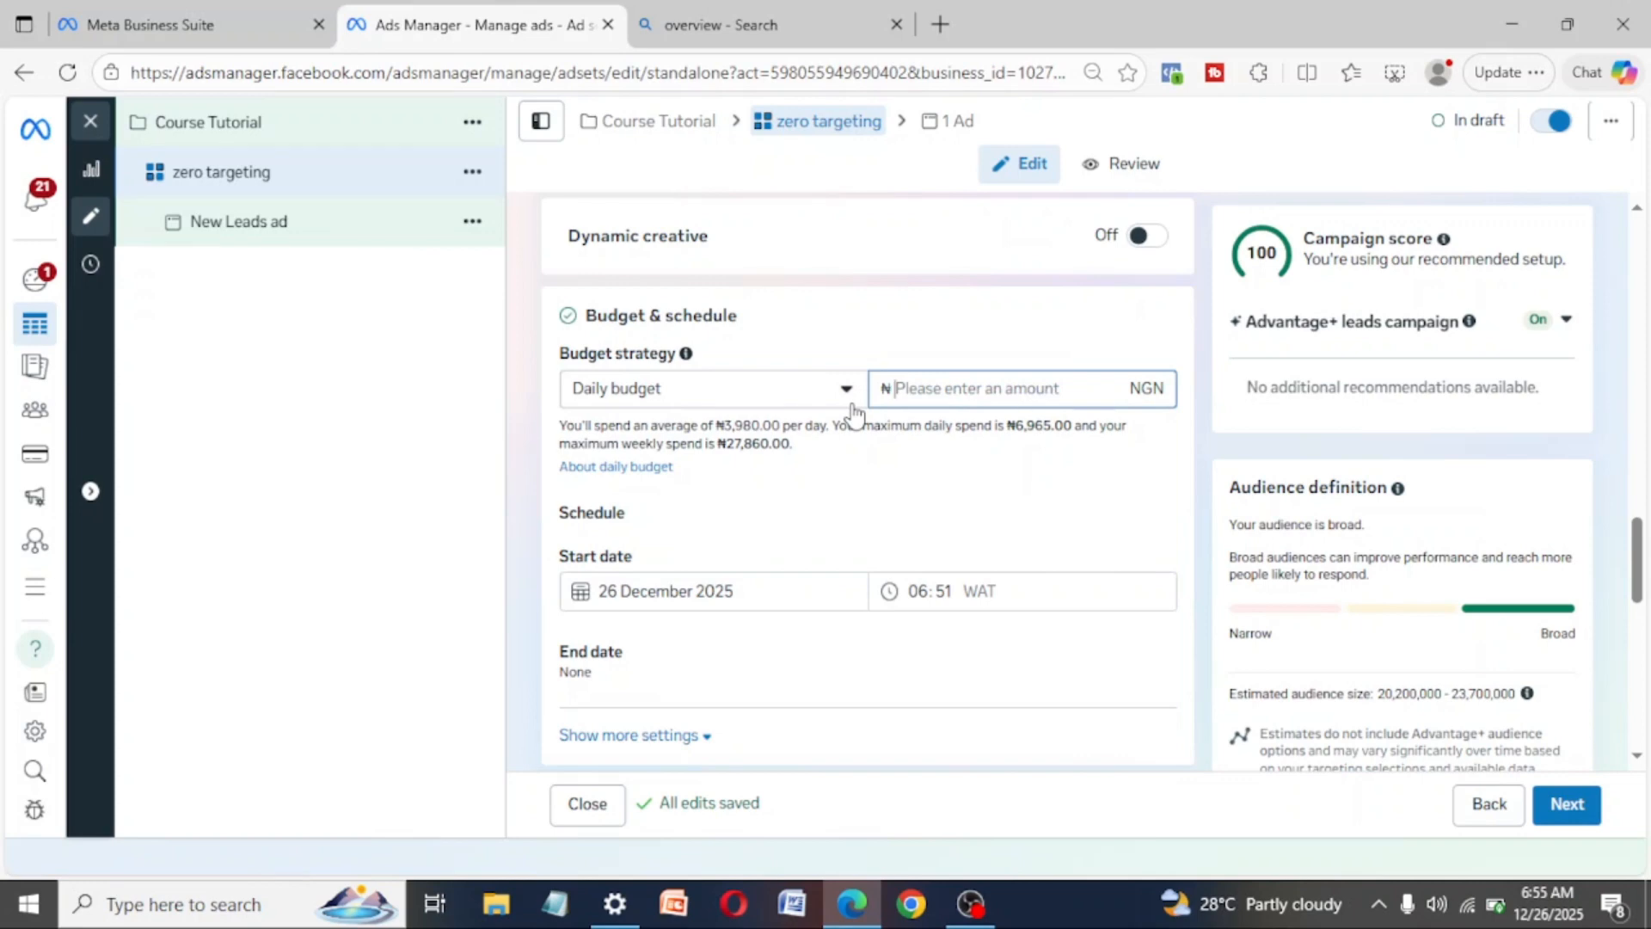
{"action": "type", "text": "1"}
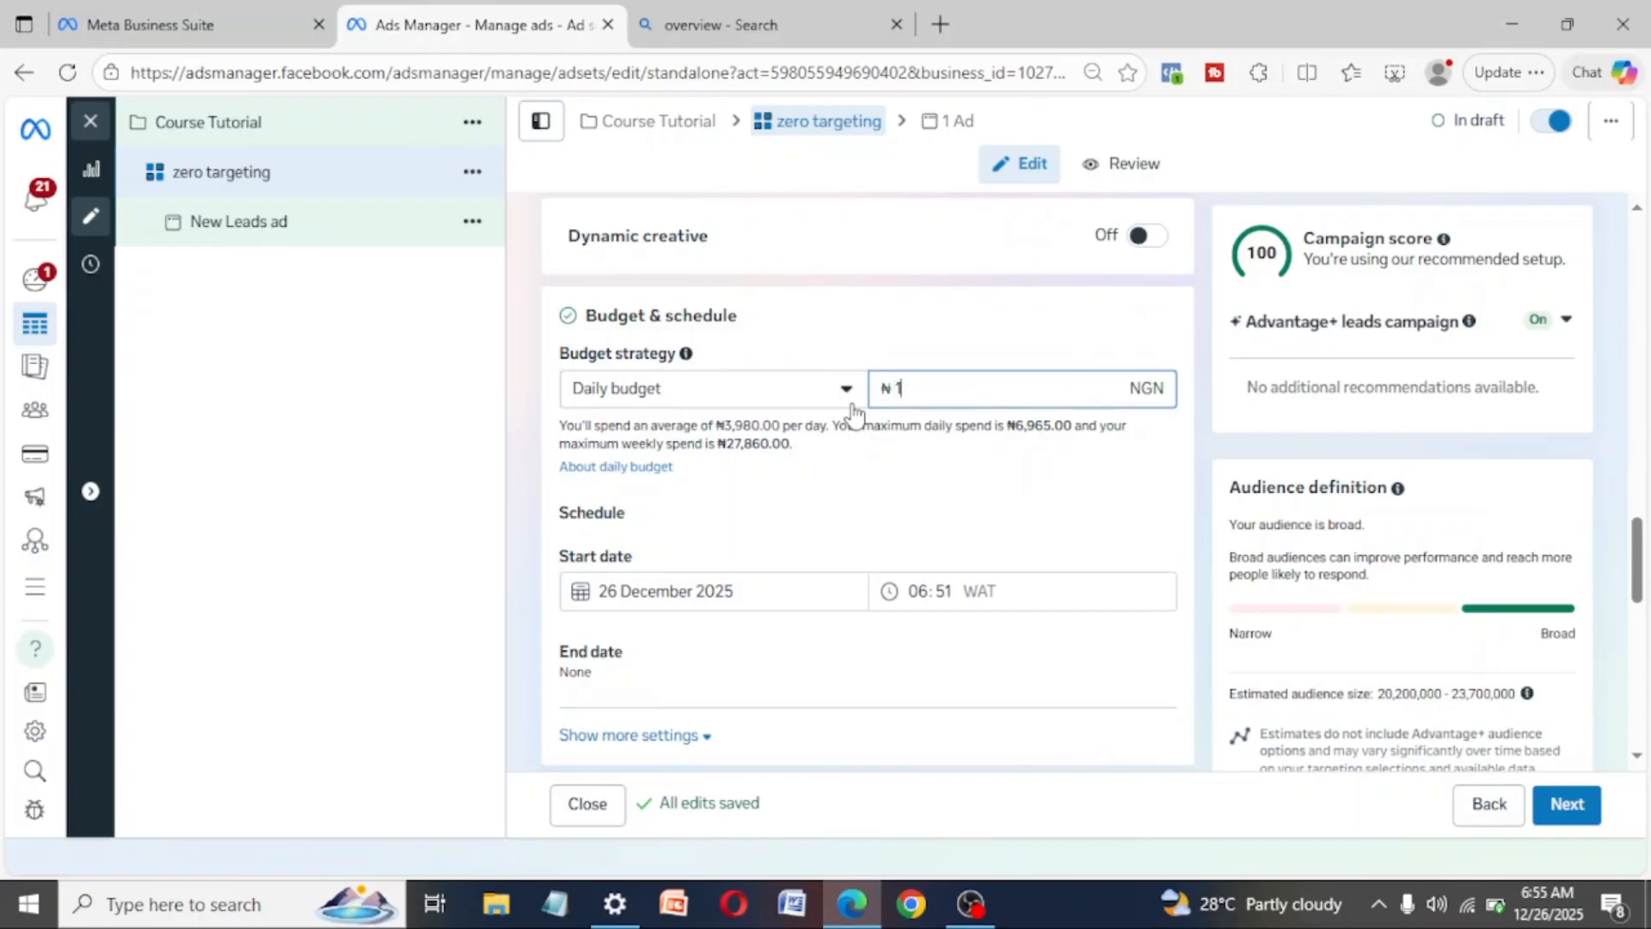
{"action": "type", "text": "00"}
{"action": "key", "text": "BackSpace"}
{"action": "key", "text": "BackSpace"}
{"action": "key", "text": "BackSpace"}
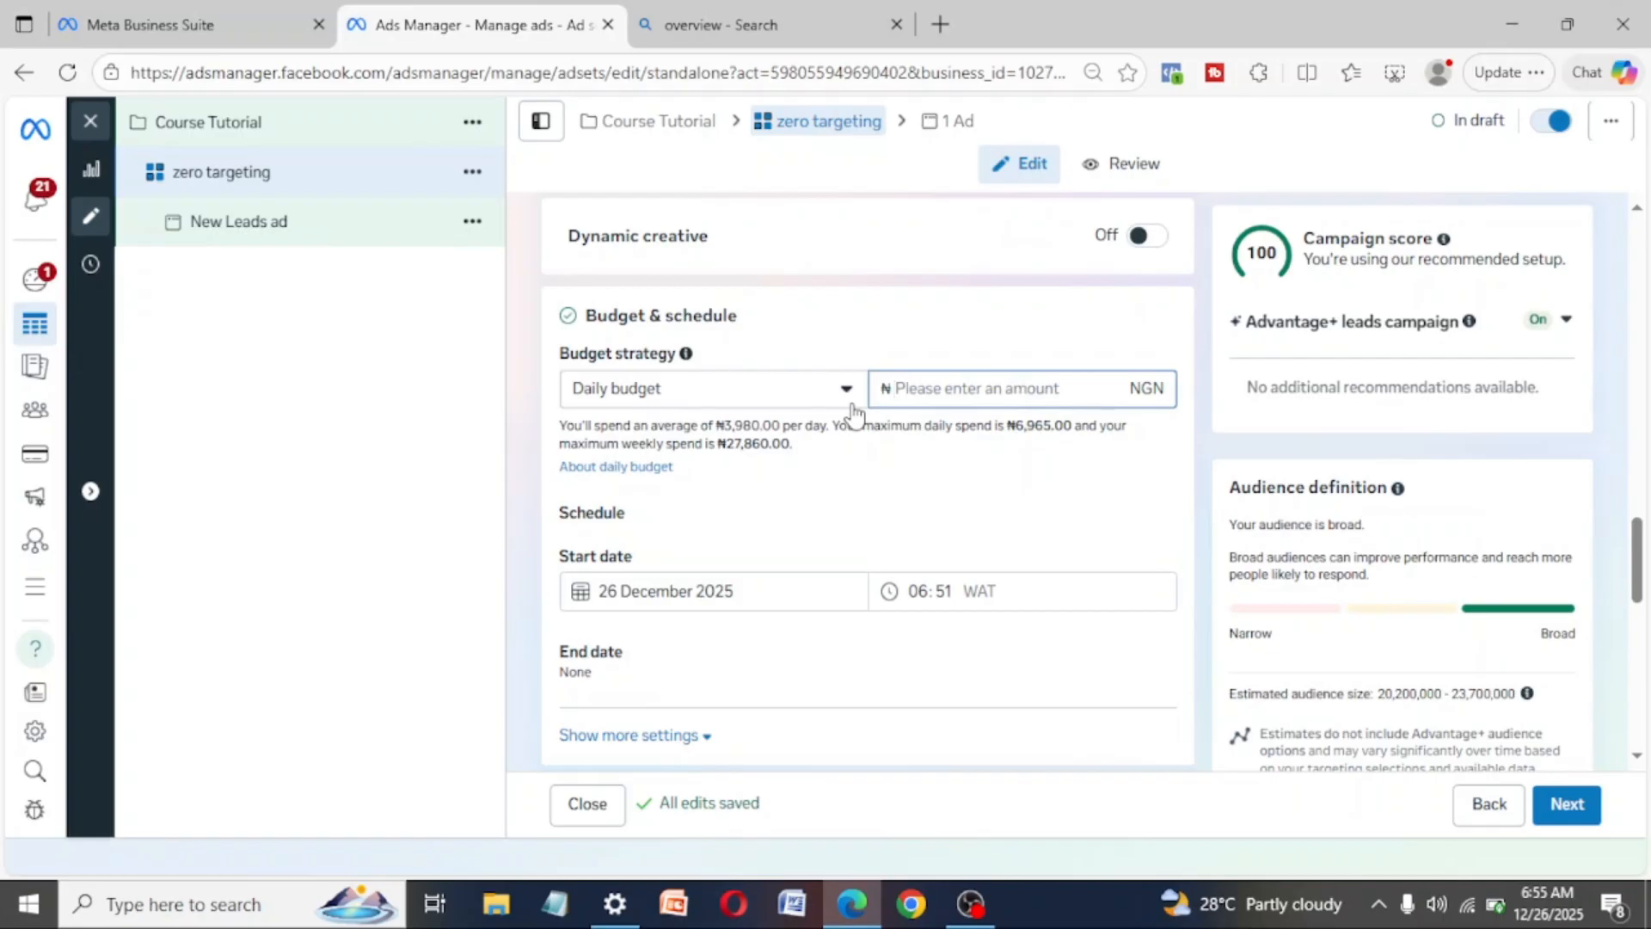
{"action": "type", "text": "3000"}
{"action": "key", "text": "BackSpace"}
{"action": "key", "text": "BackSpace"}
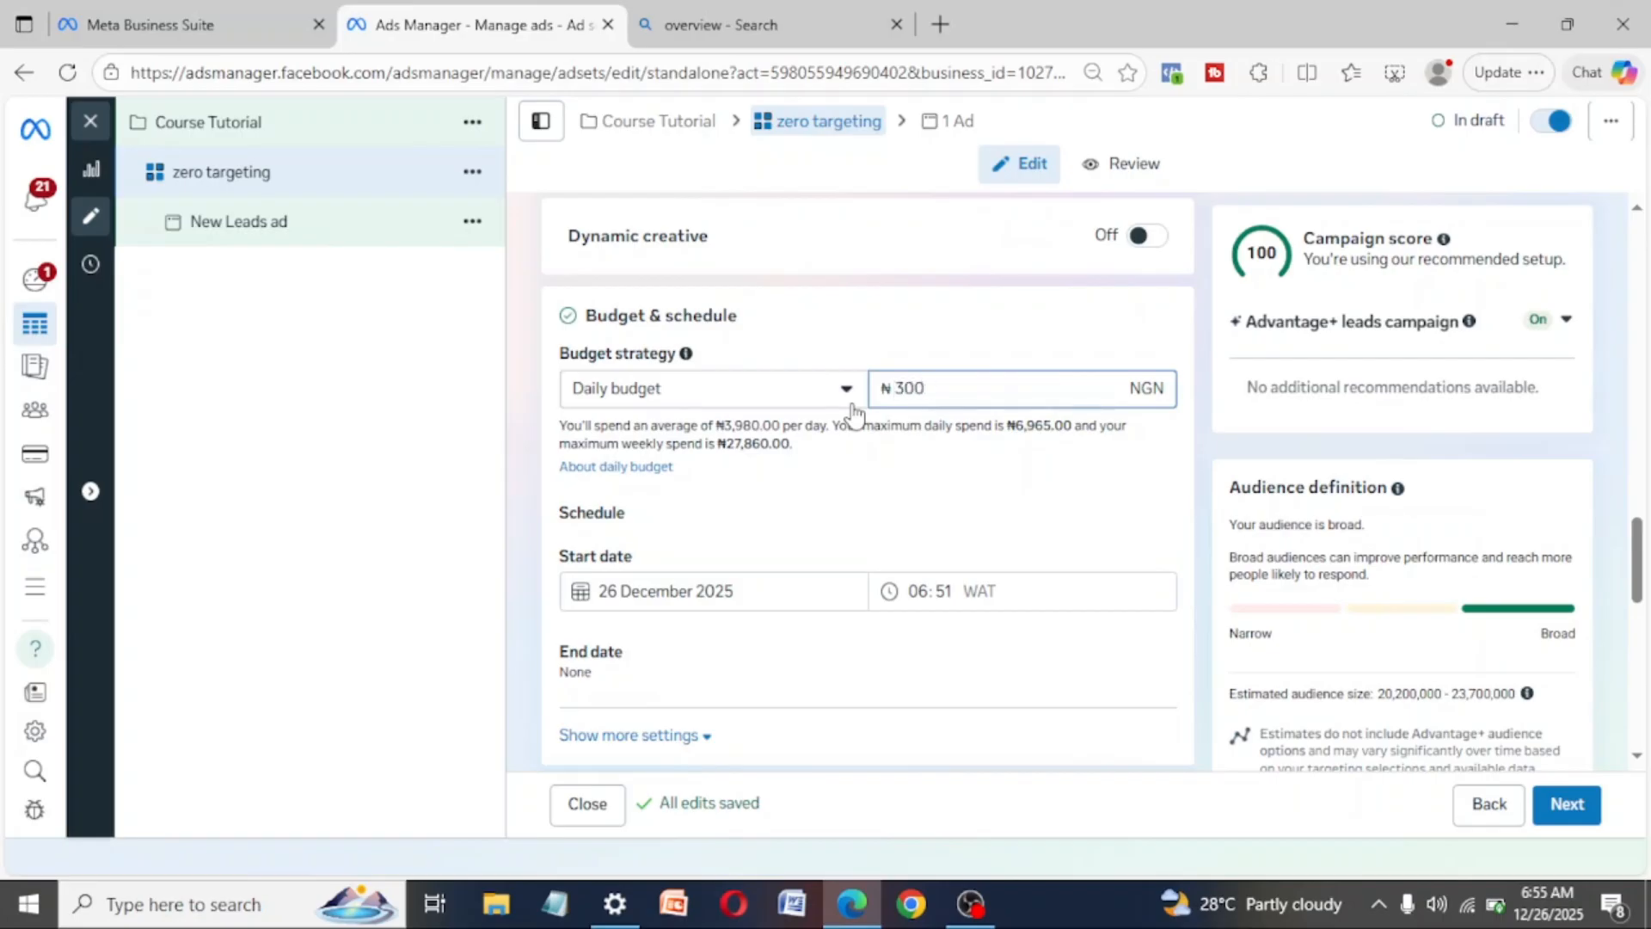
{"action": "key", "text": "BackSpace"}
{"action": "type", "text": "000"}
{"action": "left_click", "coordinate": [875, 542]}
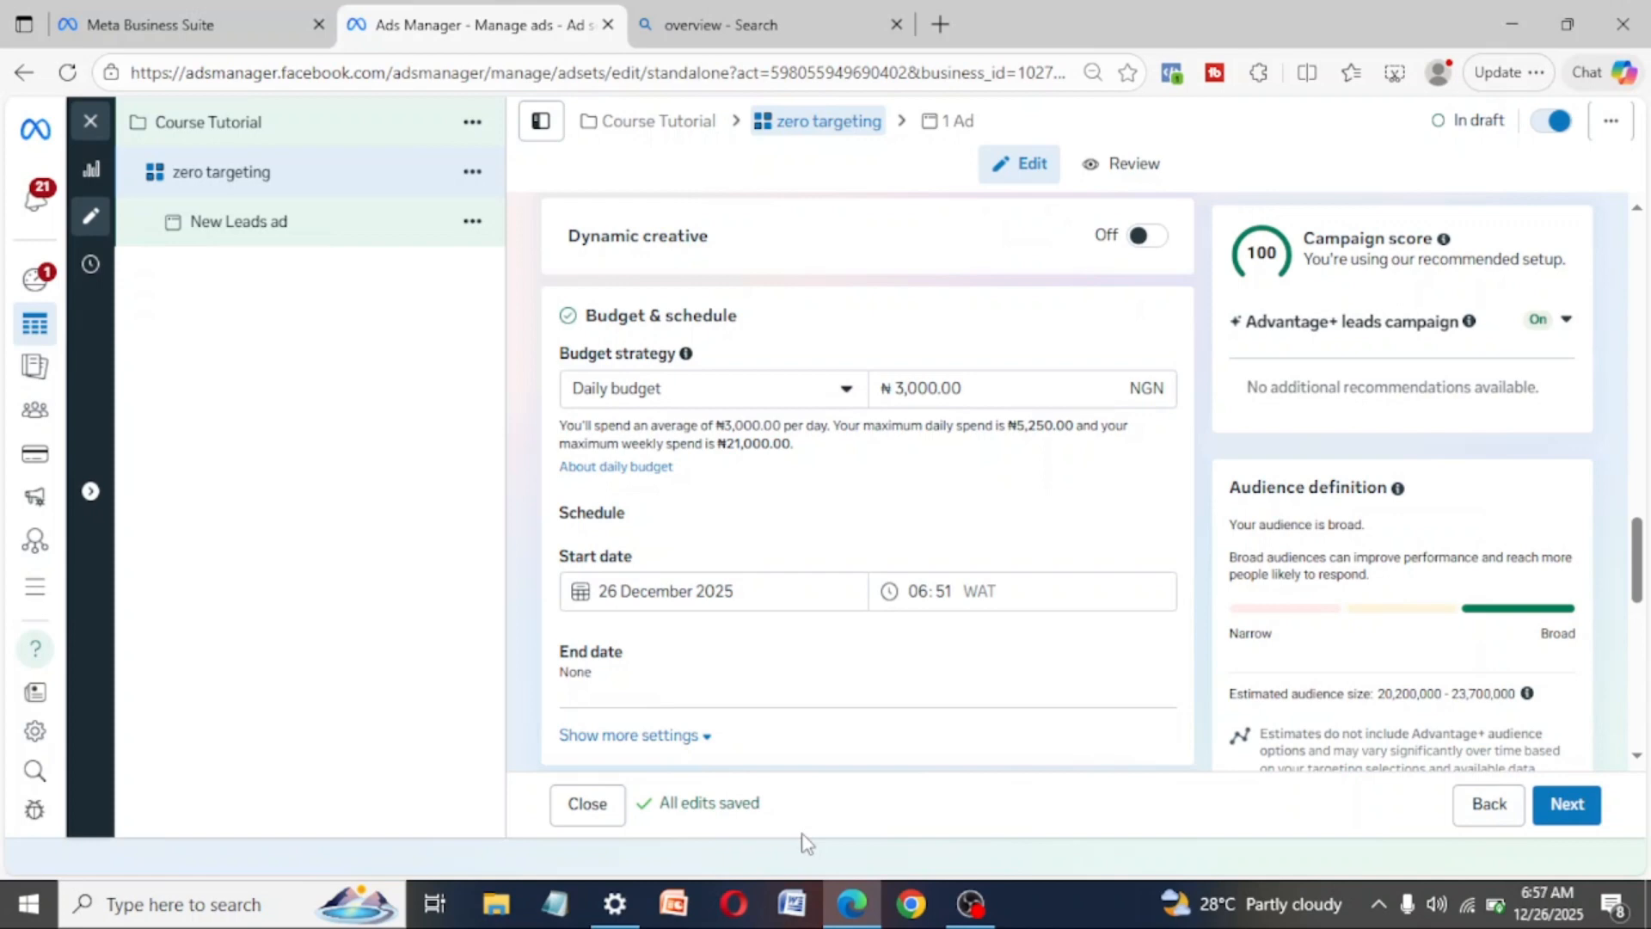
- Search Windows for the Calculator app and open it
{"action": "left_click", "coordinate": [984, 383]}
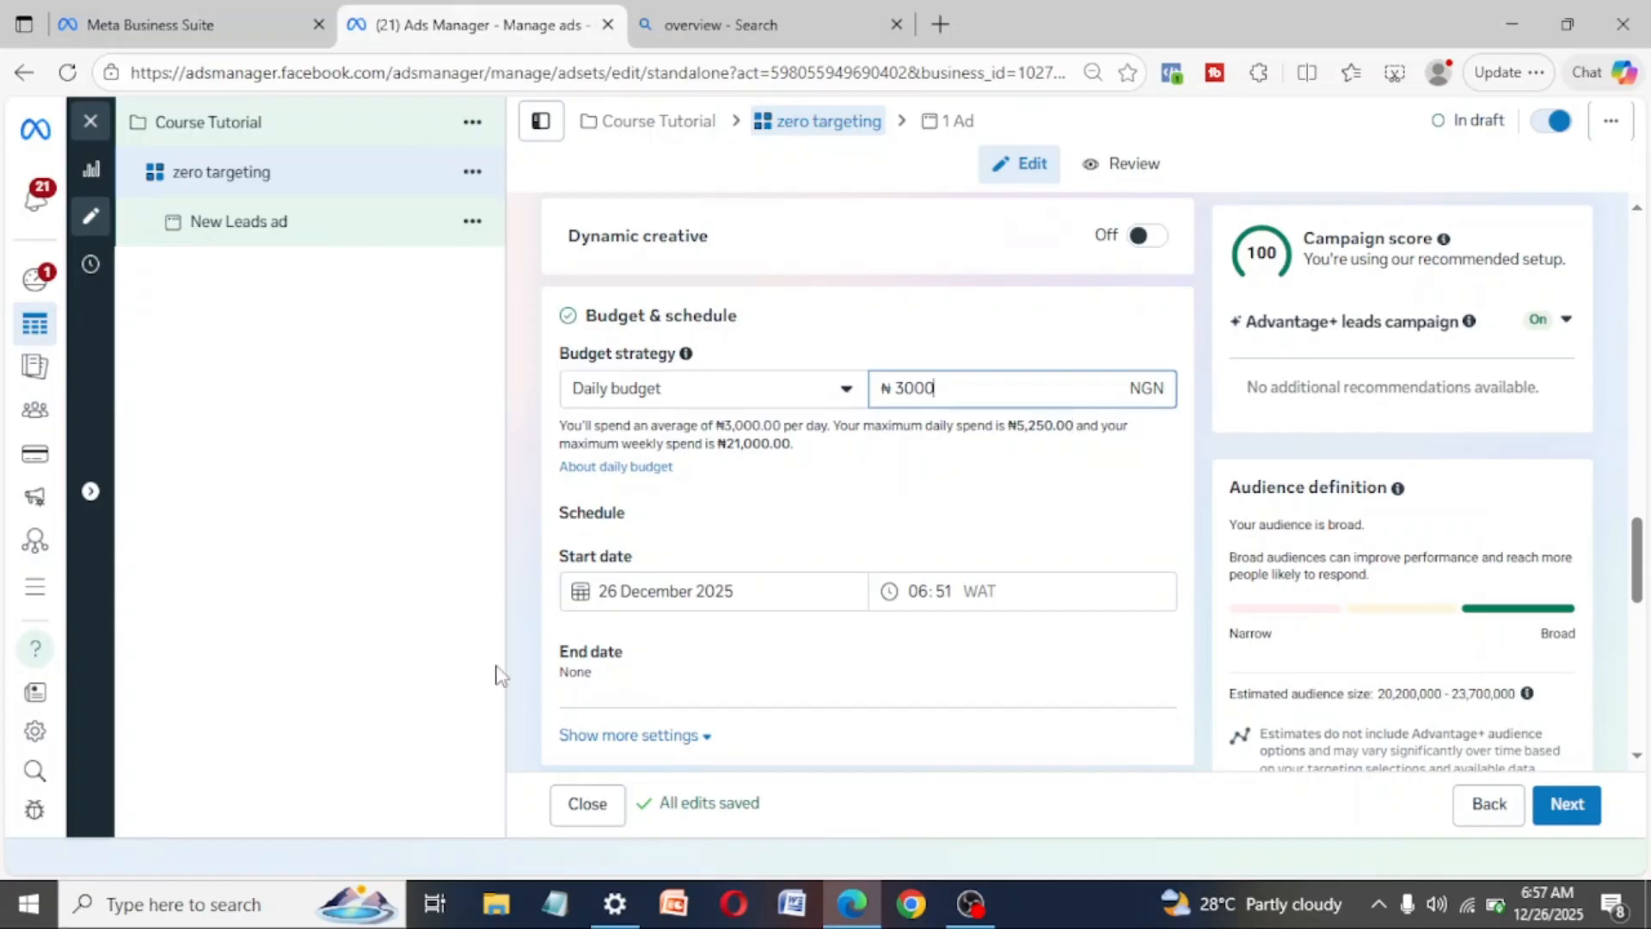
{"action": "left_click", "coordinate": [163, 916]}
{"action": "type", "text": "ca"}
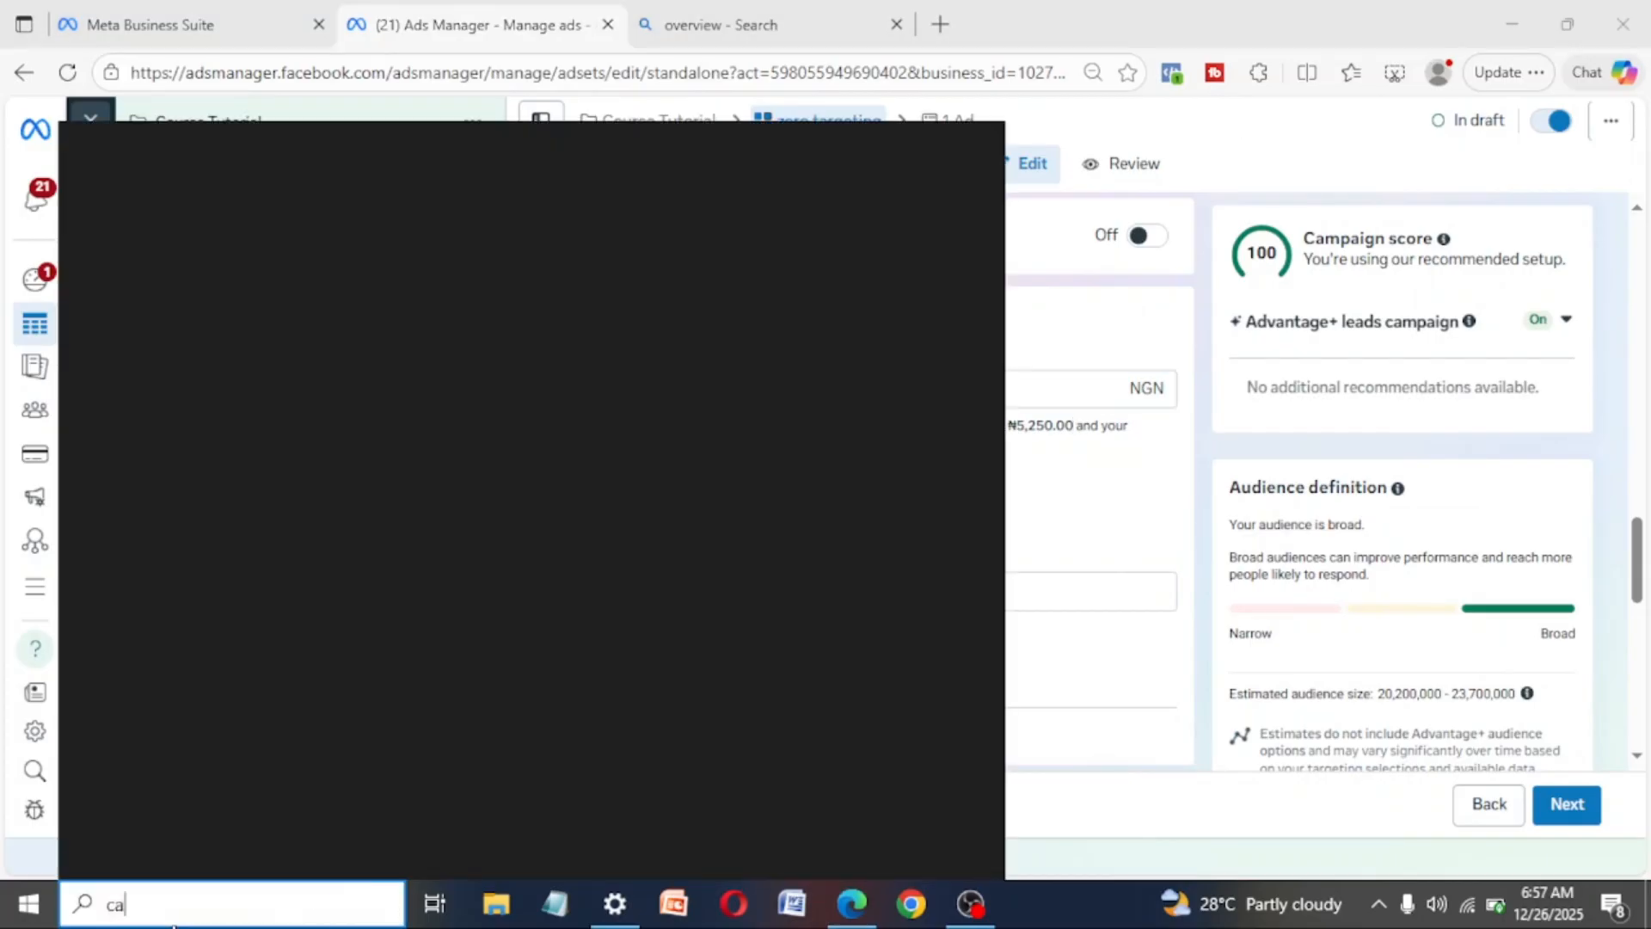
{"action": "type", "text": "l"}
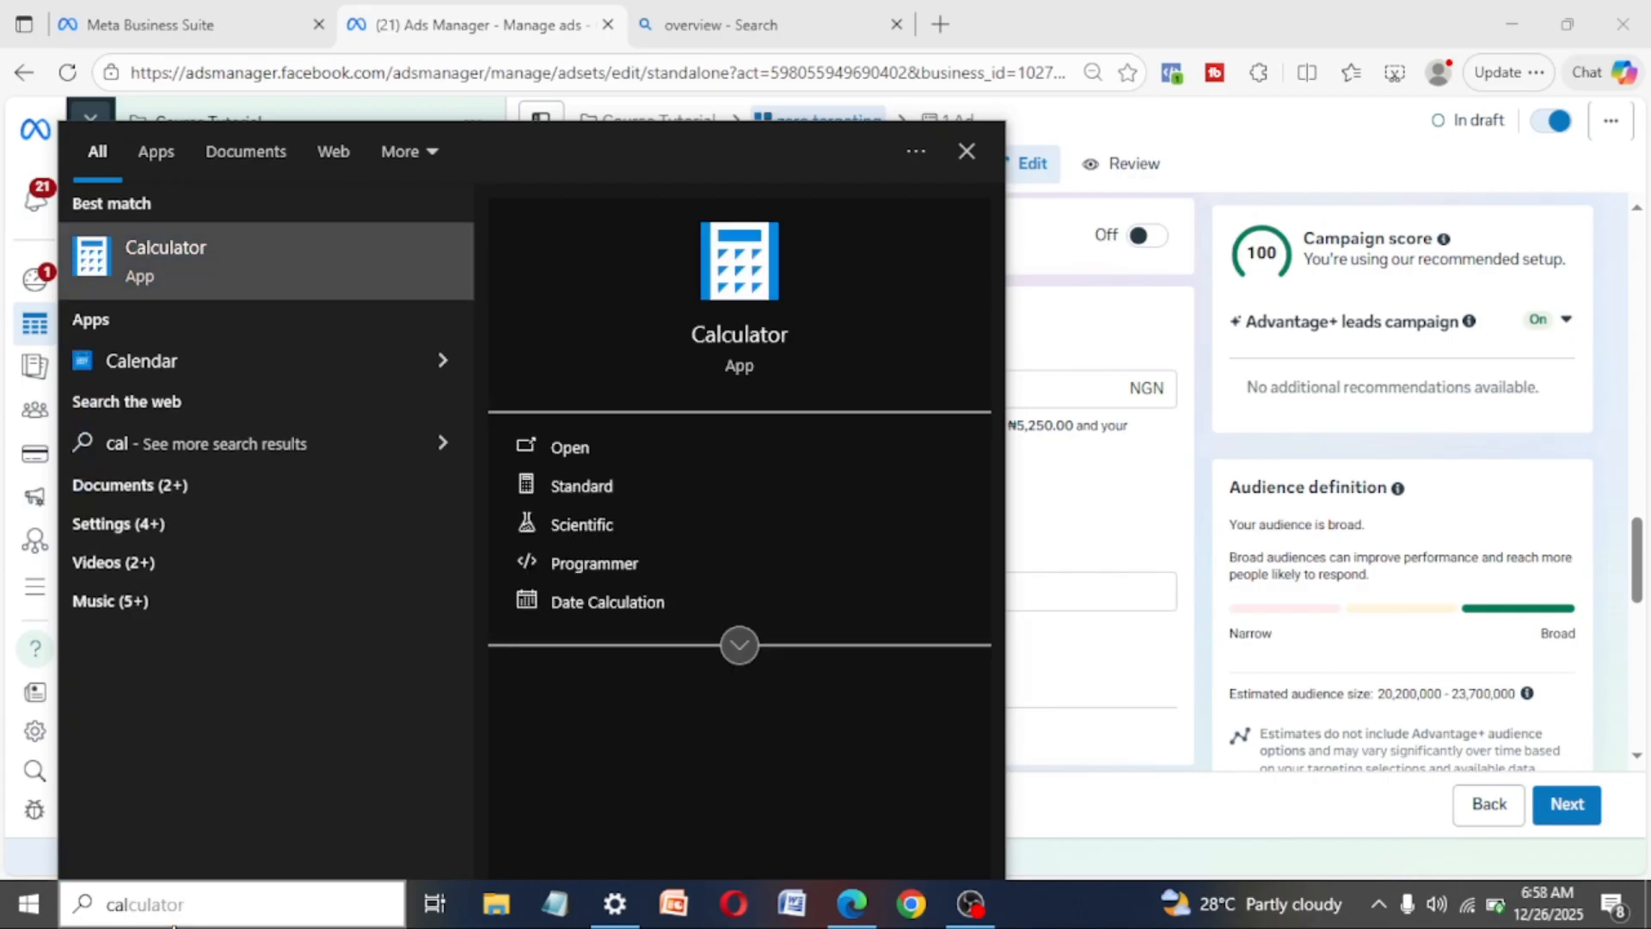
{"action": "key", "text": "Return"}
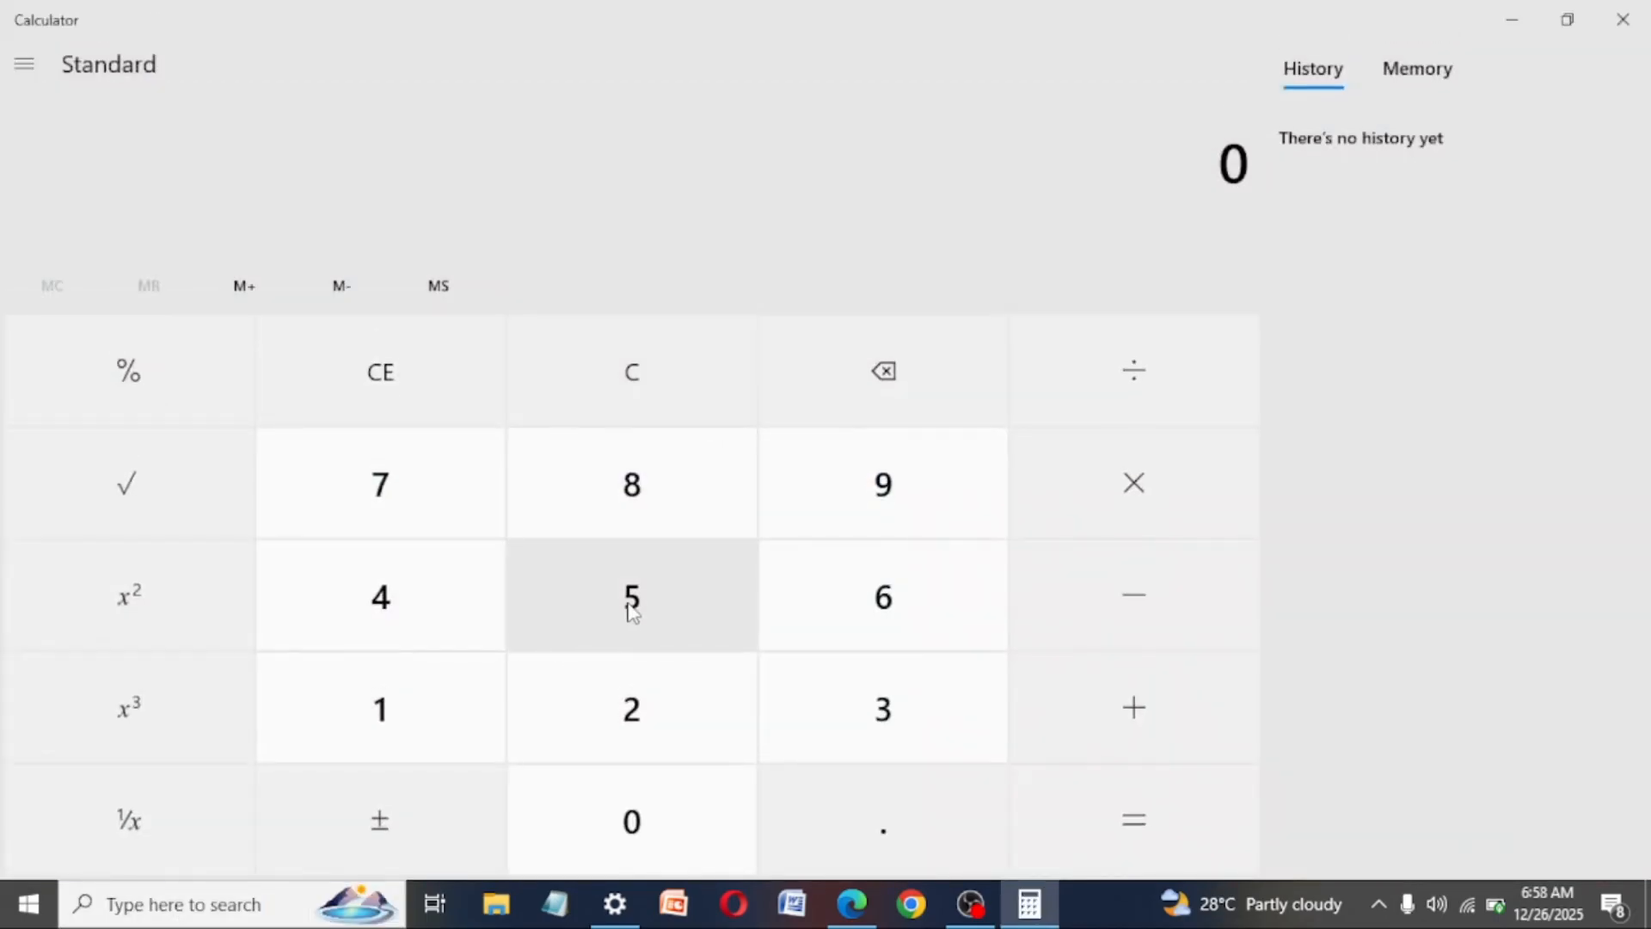
- Calculate 50 × 300 in Calculator, and repeat the multiplication by 300 on the result
{"action": "left_click", "coordinate": [633, 612]}
{"action": "left_click", "coordinate": [630, 828]}
{"action": "left_click", "coordinate": [1115, 528]}
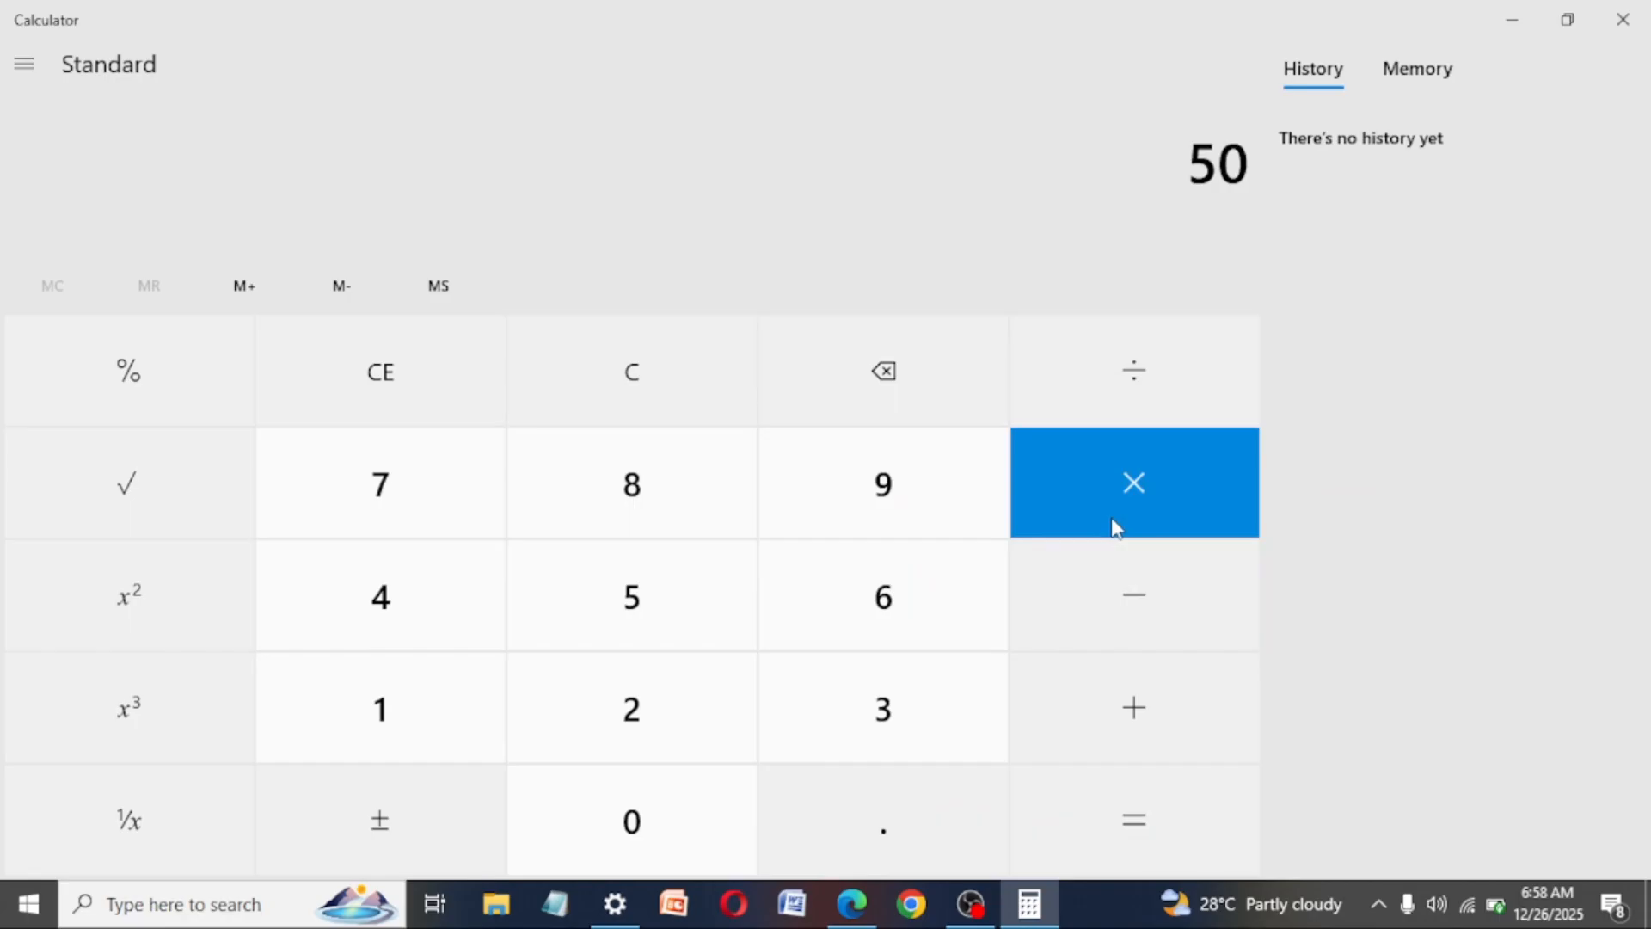
{"action": "left_click", "coordinate": [891, 727]}
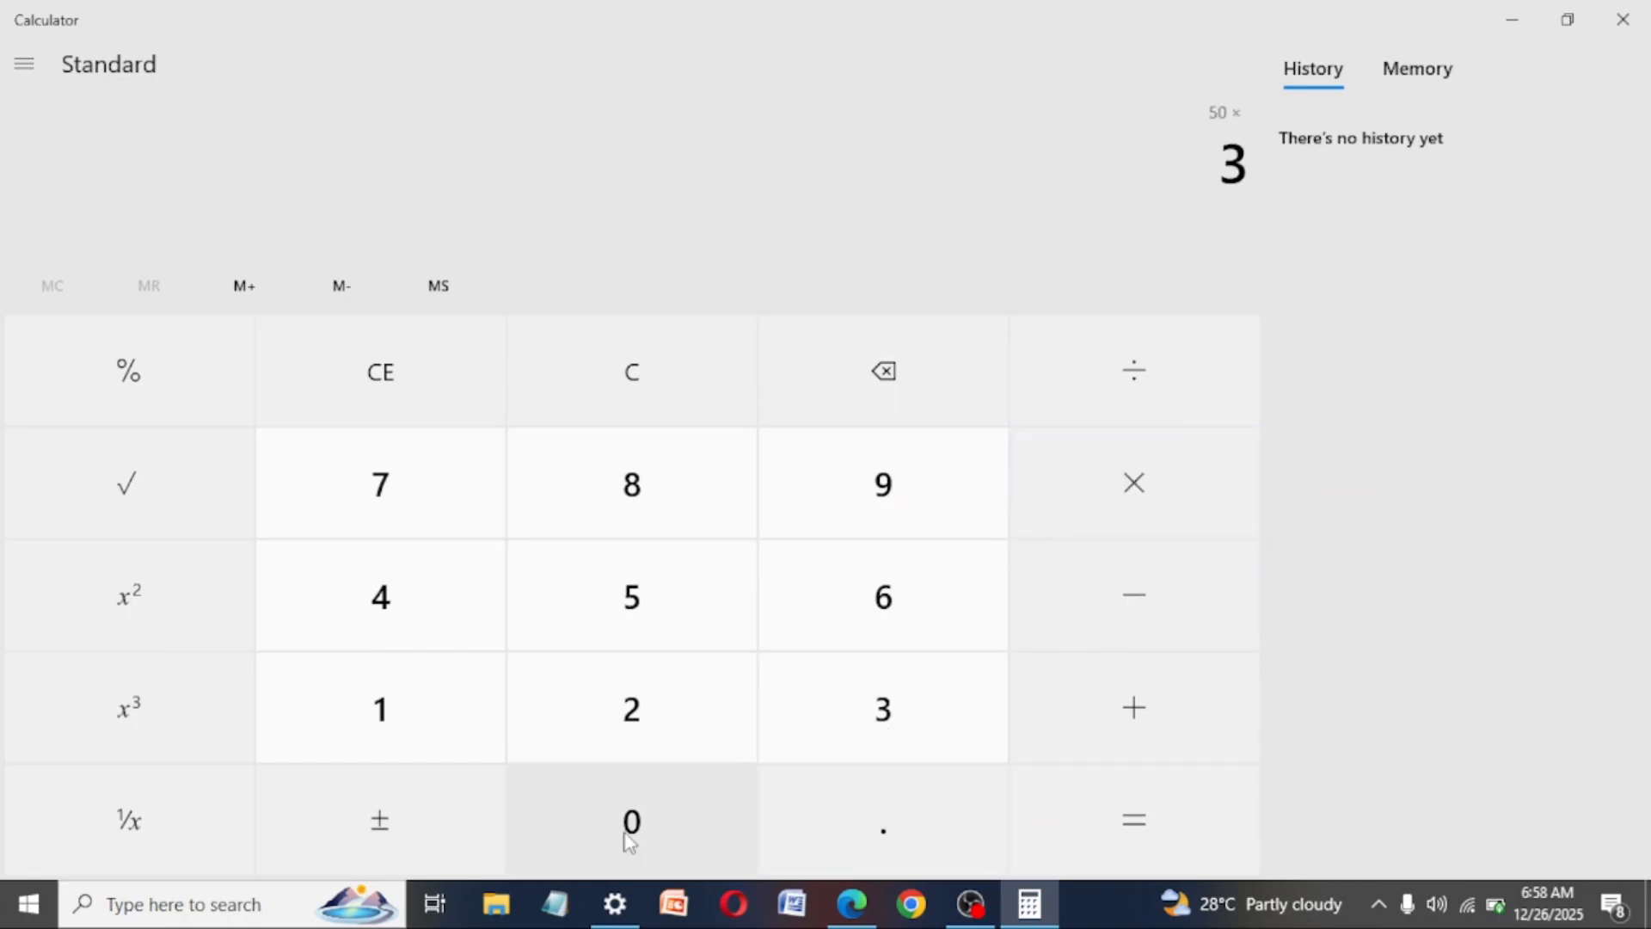
{"action": "double_click", "coordinate": [618, 843]}
{"action": "left_click", "coordinate": [1109, 822]}
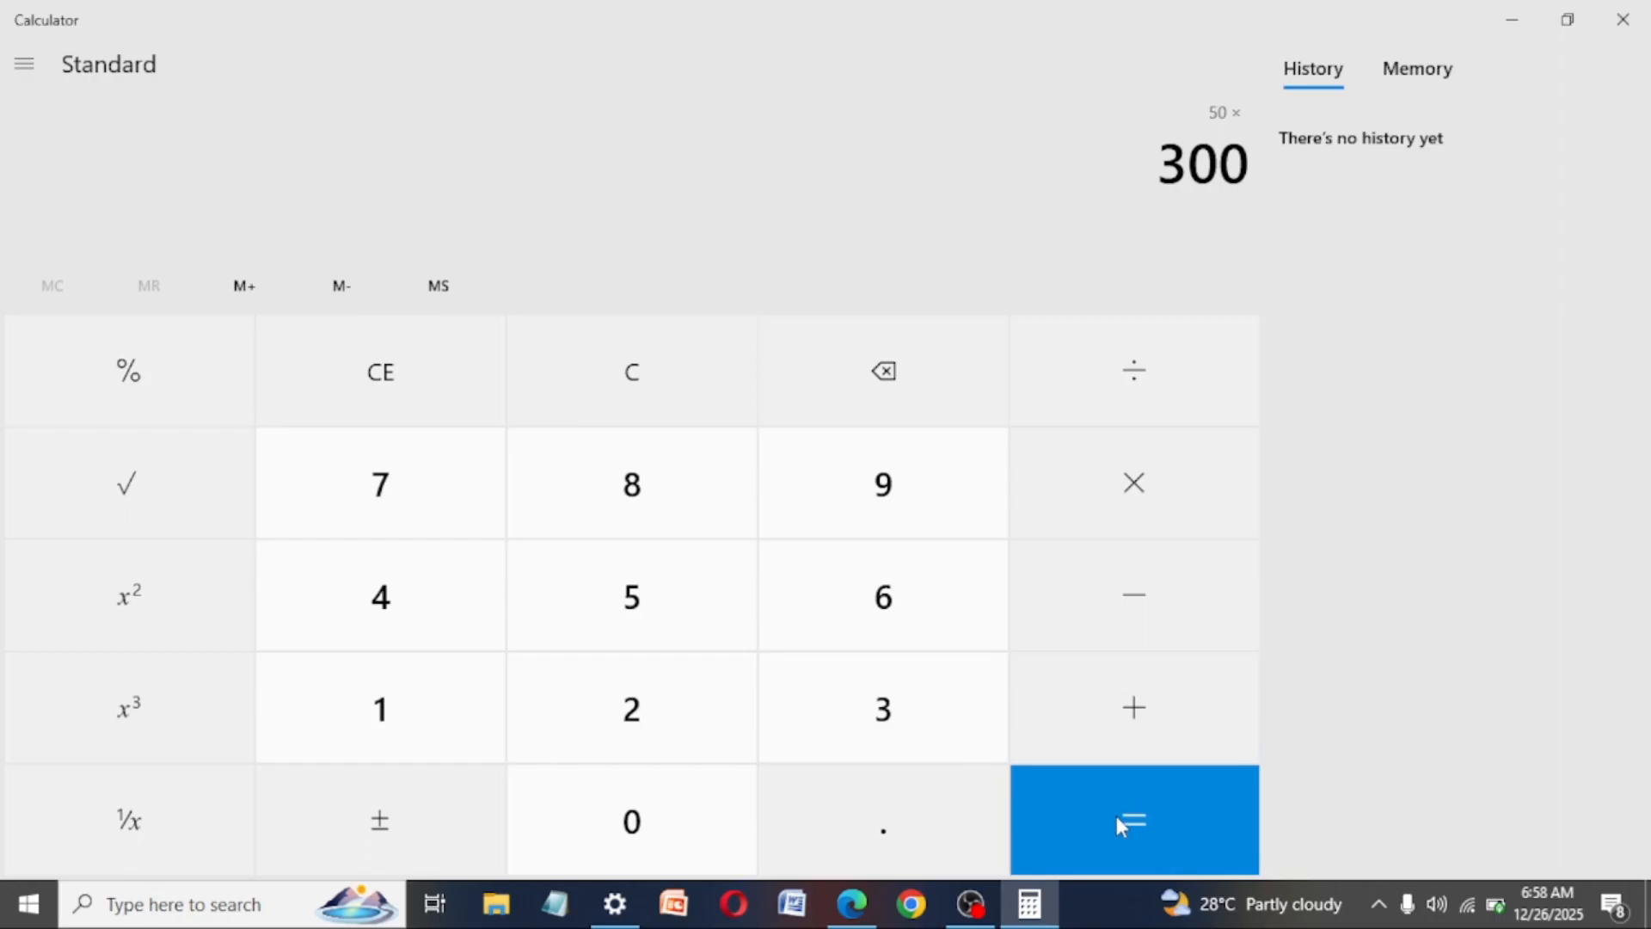
{"action": "left_click", "coordinate": [1117, 817]}
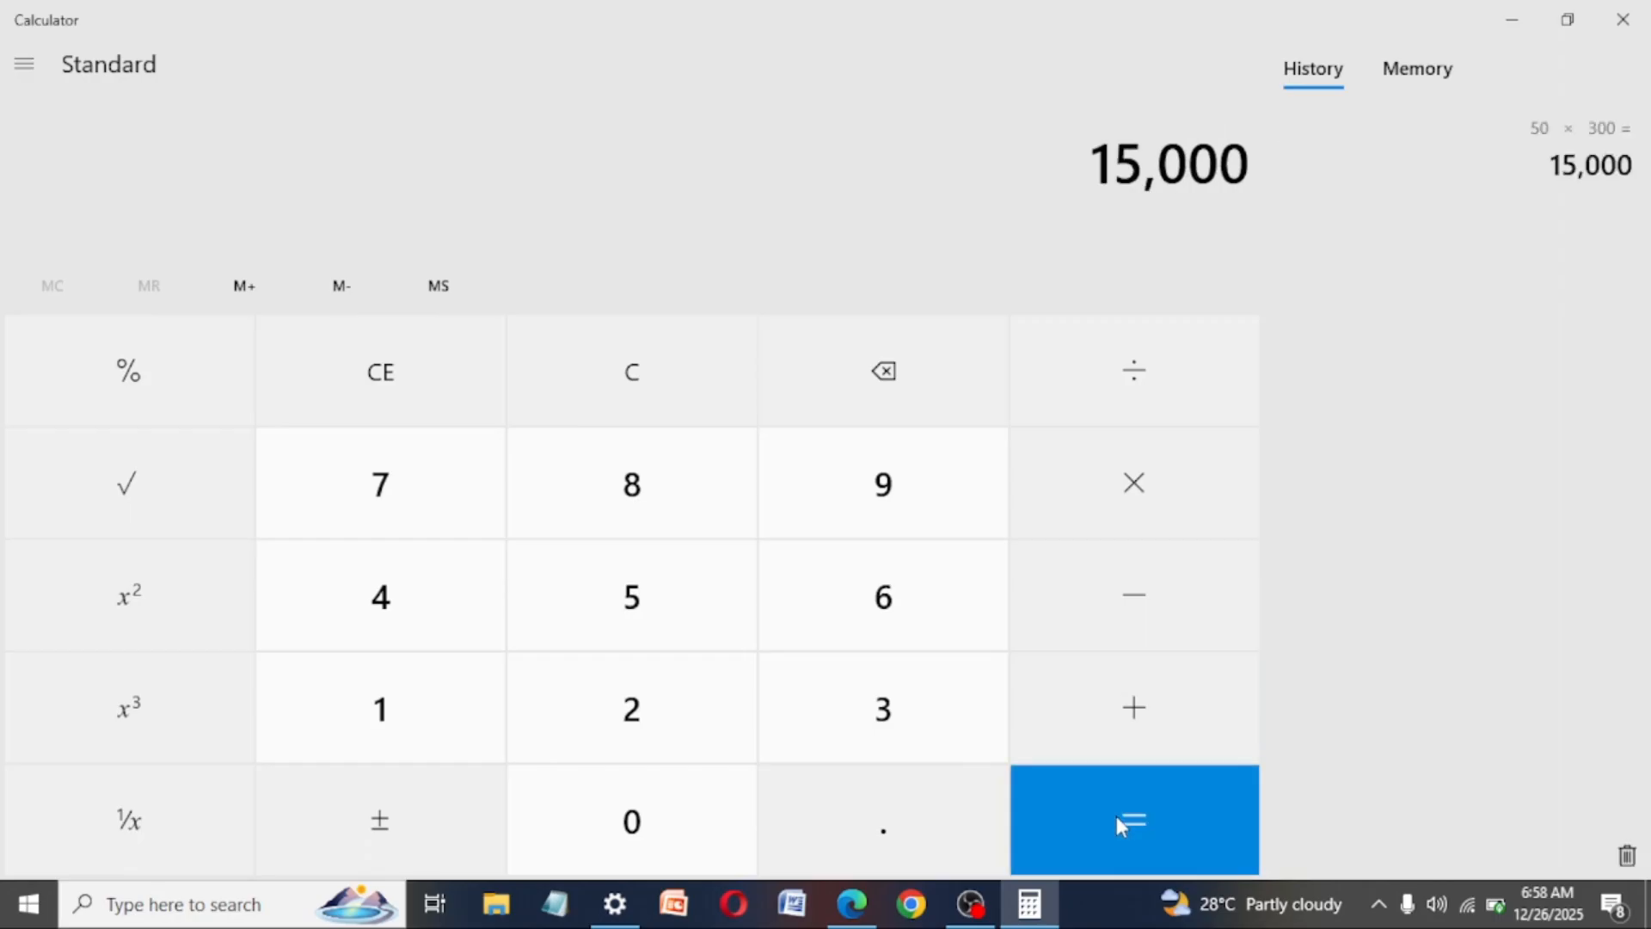
{"action": "left_click", "coordinate": [1117, 817]}
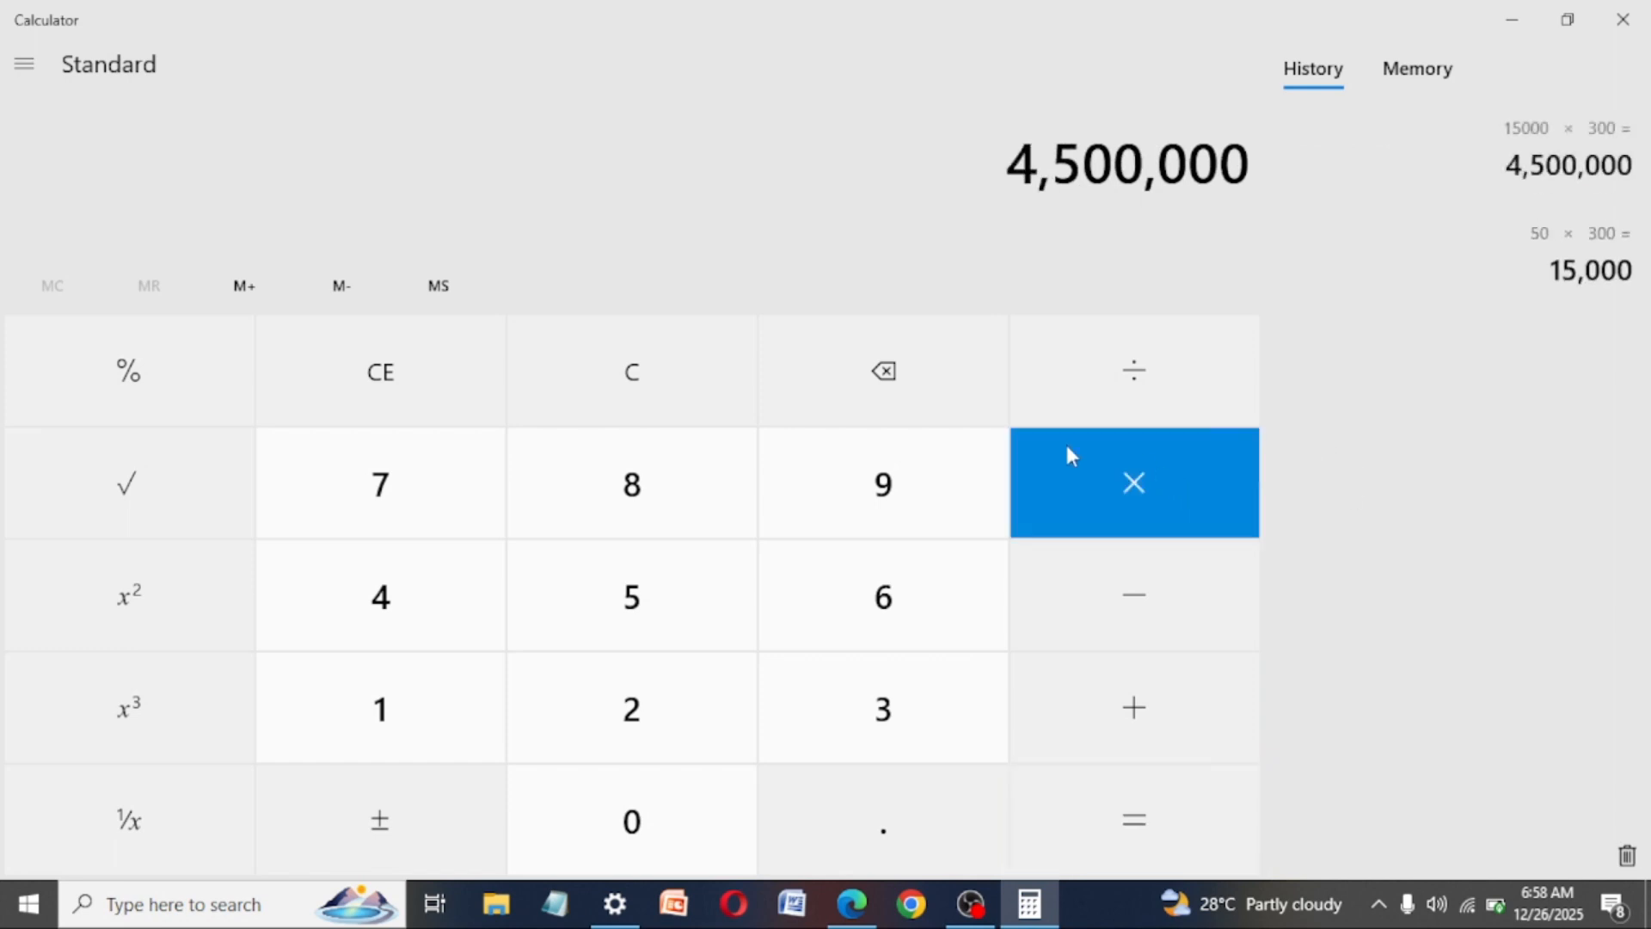
- Clear Calculator, calculate 15,000 ÷ 7, repeat the division by 7 on the result, and multiply 220 by 50
{"action": "left_click", "coordinate": [479, 392]}
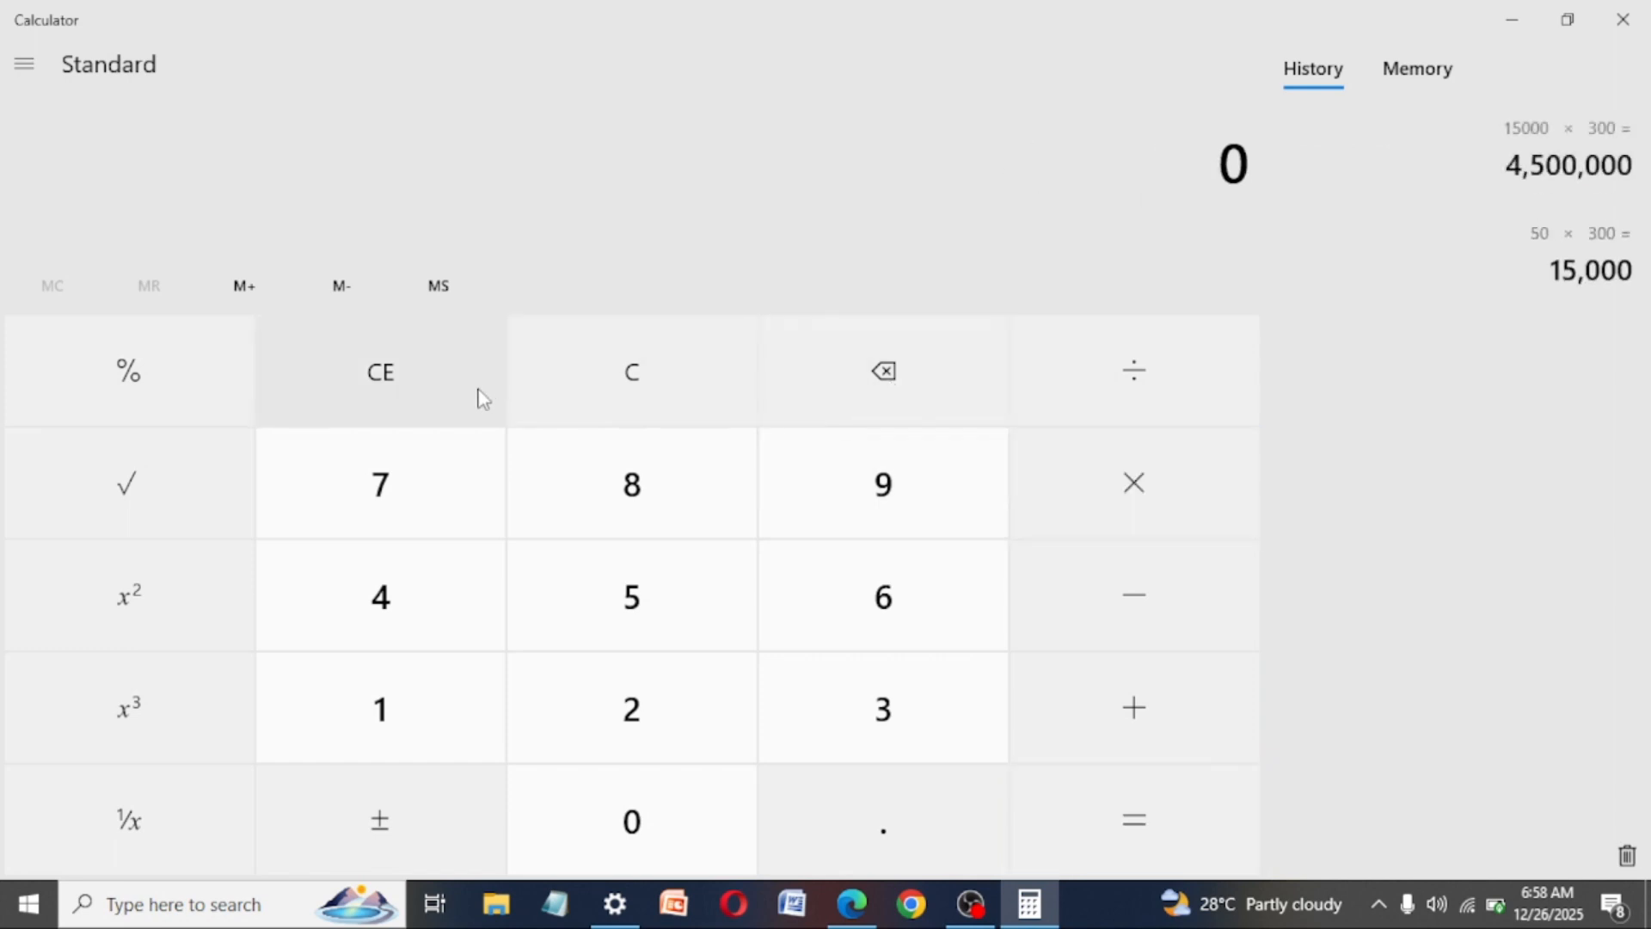
{"action": "left_click", "coordinate": [379, 718]}
{"action": "left_click", "coordinate": [604, 601]}
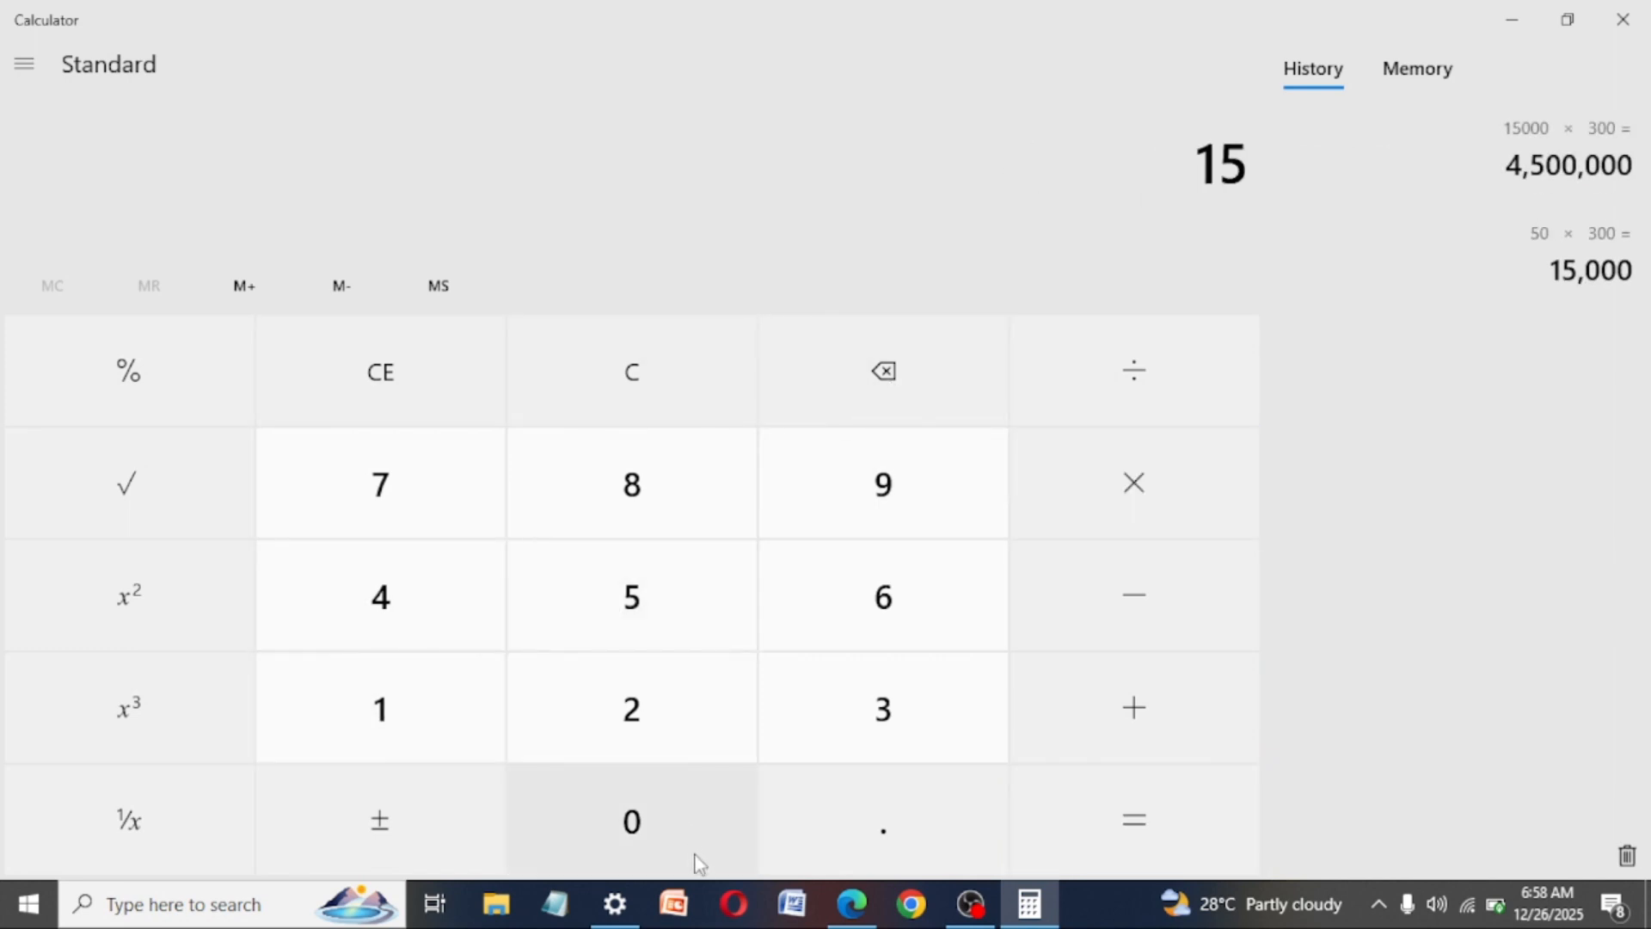
{"action": "left_click", "coordinate": [607, 801]}
{"action": "left_click", "coordinate": [607, 802]}
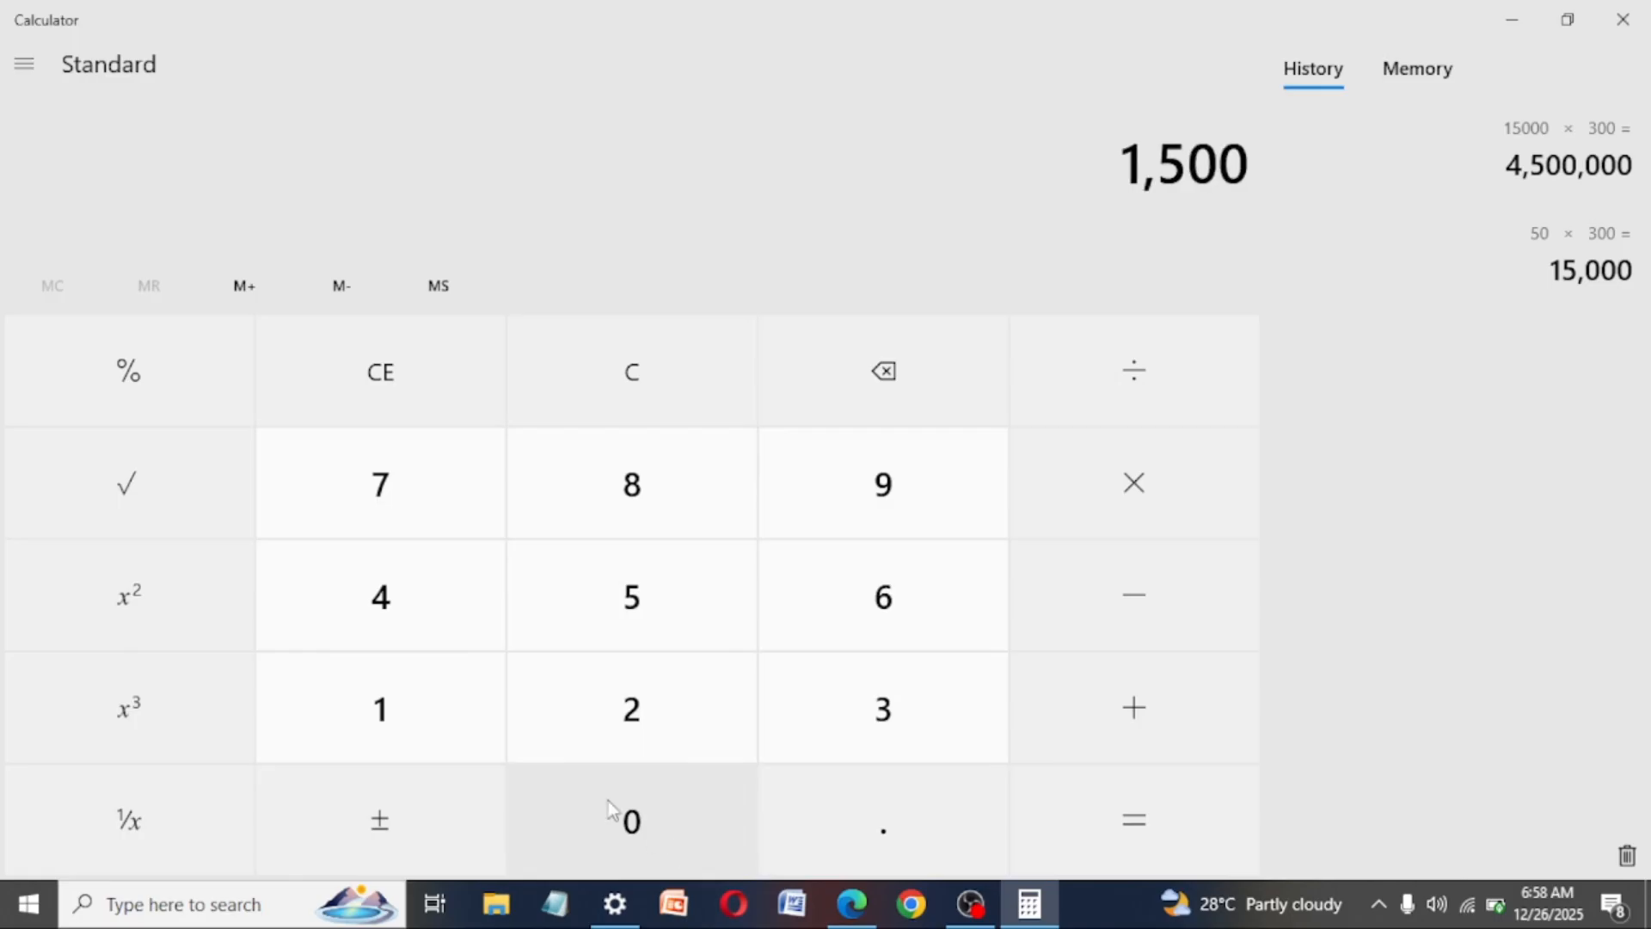
{"action": "left_click", "coordinate": [607, 801]}
{"action": "left_click", "coordinate": [1213, 457]}
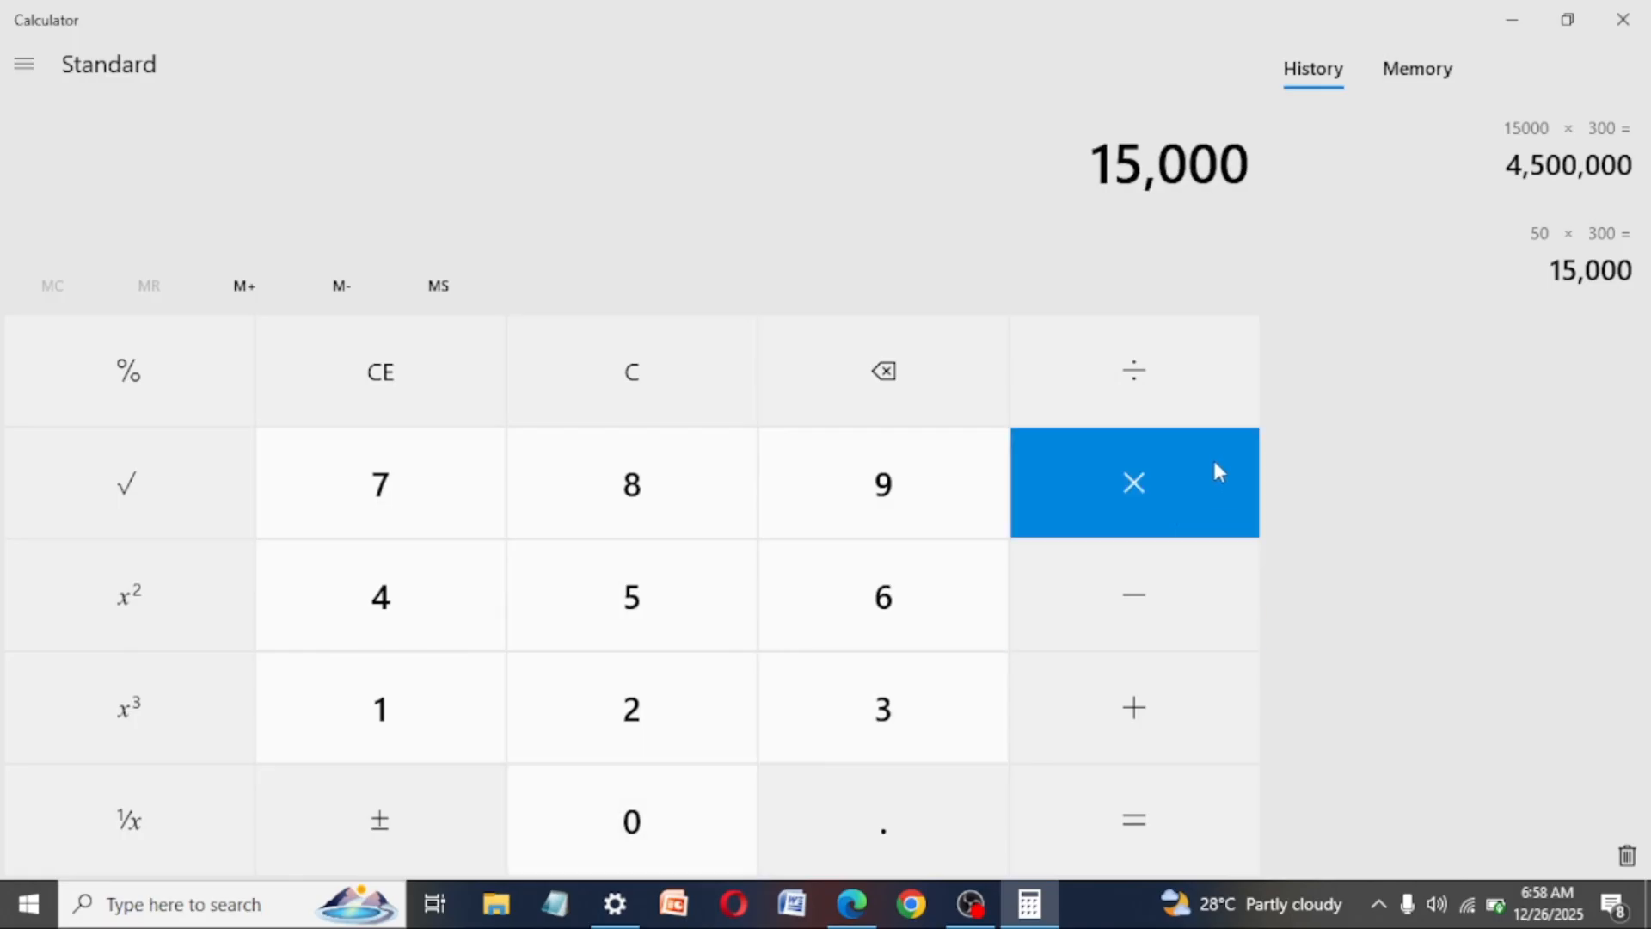
{"action": "left_click", "coordinate": [1170, 387]}
{"action": "left_click", "coordinate": [402, 528]}
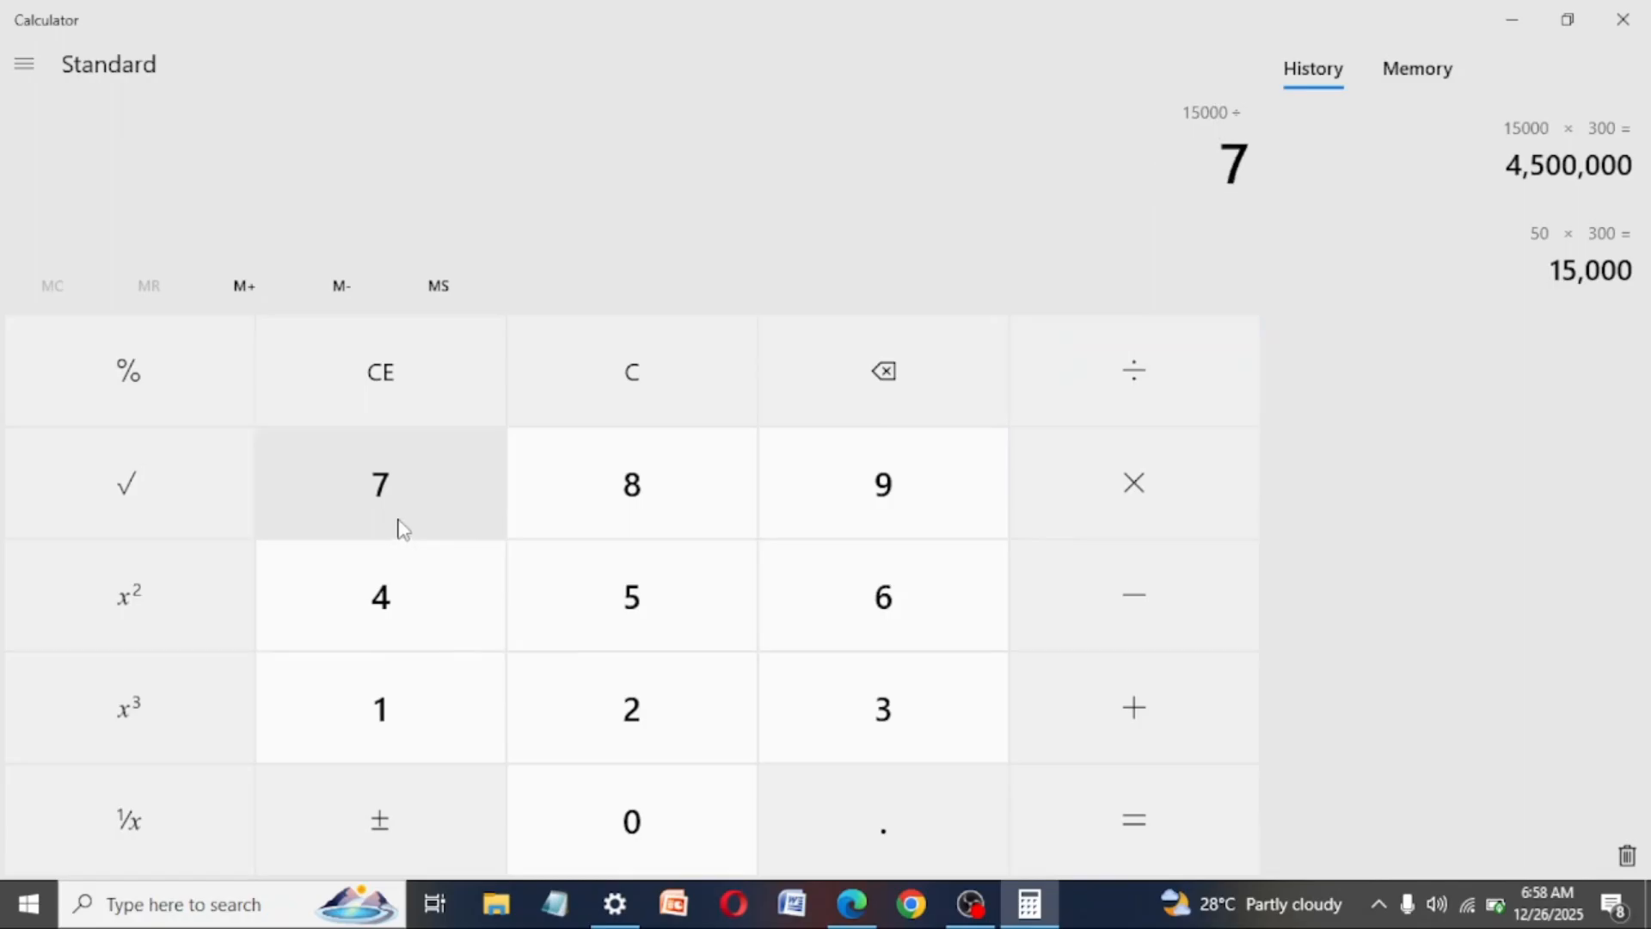
{"action": "left_click", "coordinate": [1077, 798]}
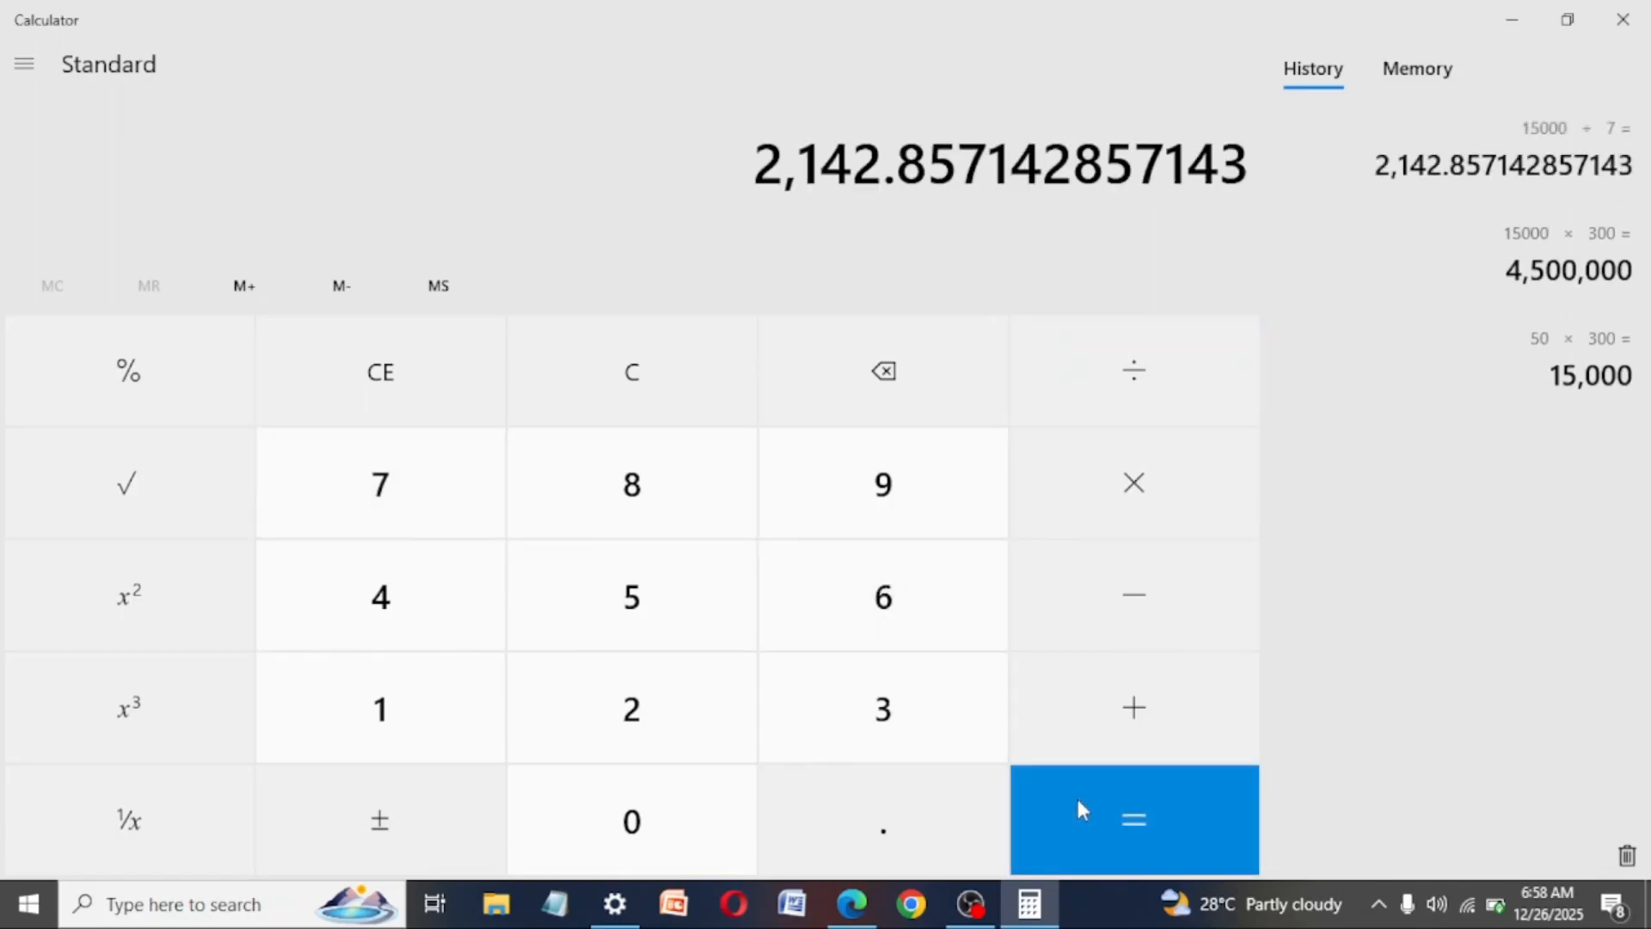
{"action": "left_click_drag", "start_coordinate": [889, 167], "coordinate": [694, 147]}
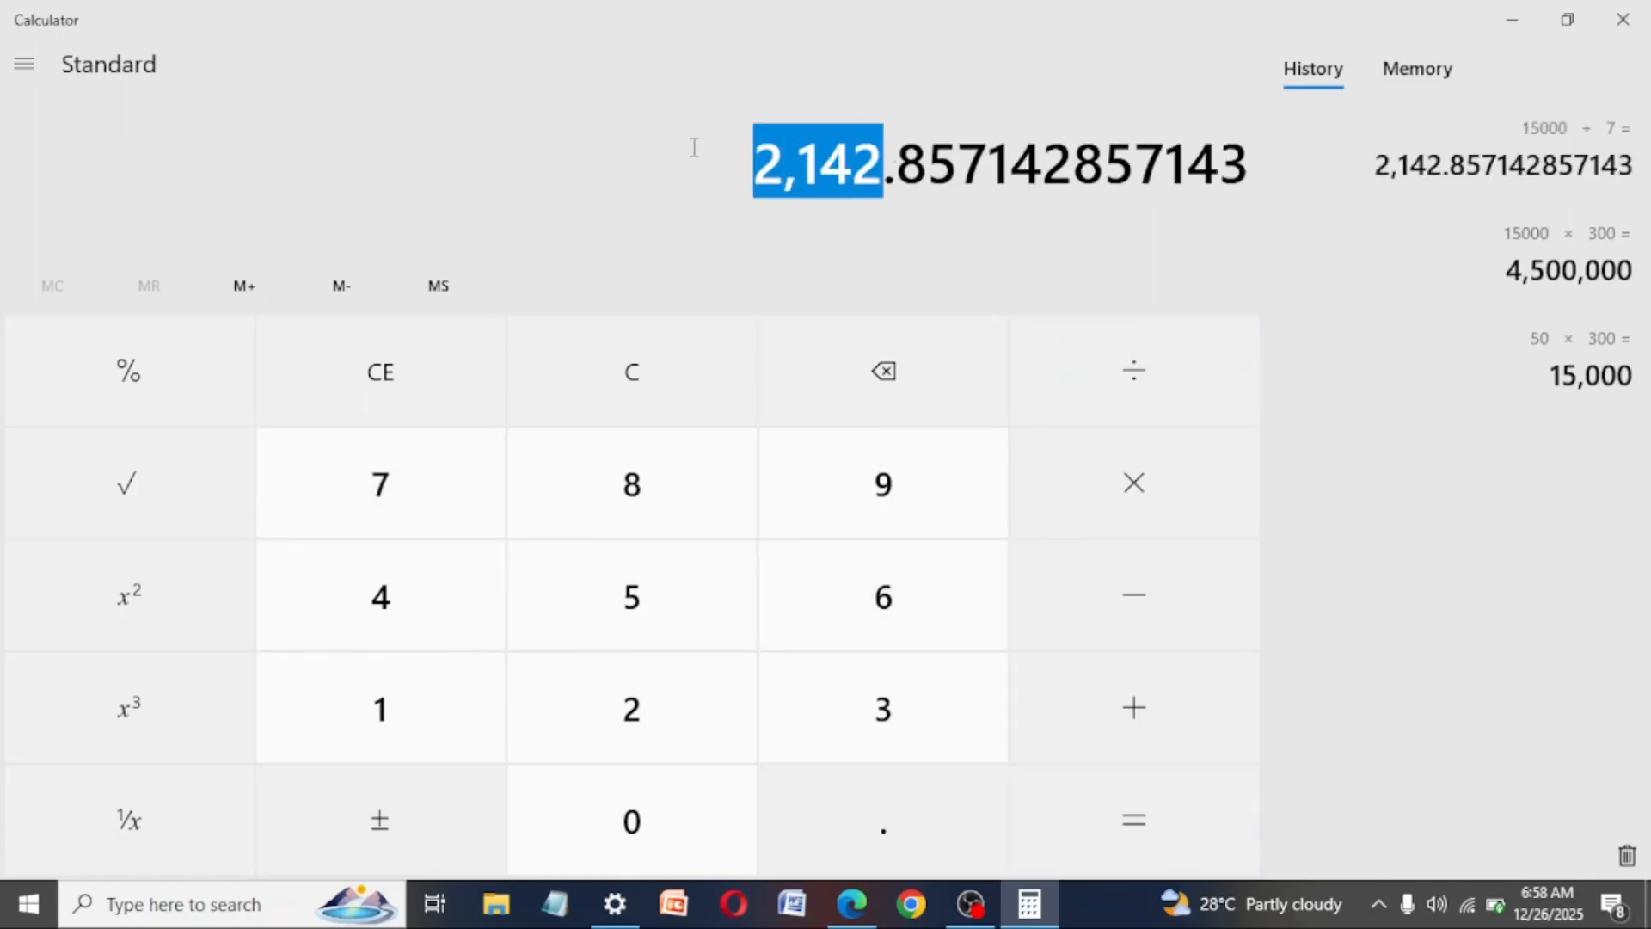
{"action": "left_click", "coordinate": [1149, 809]}
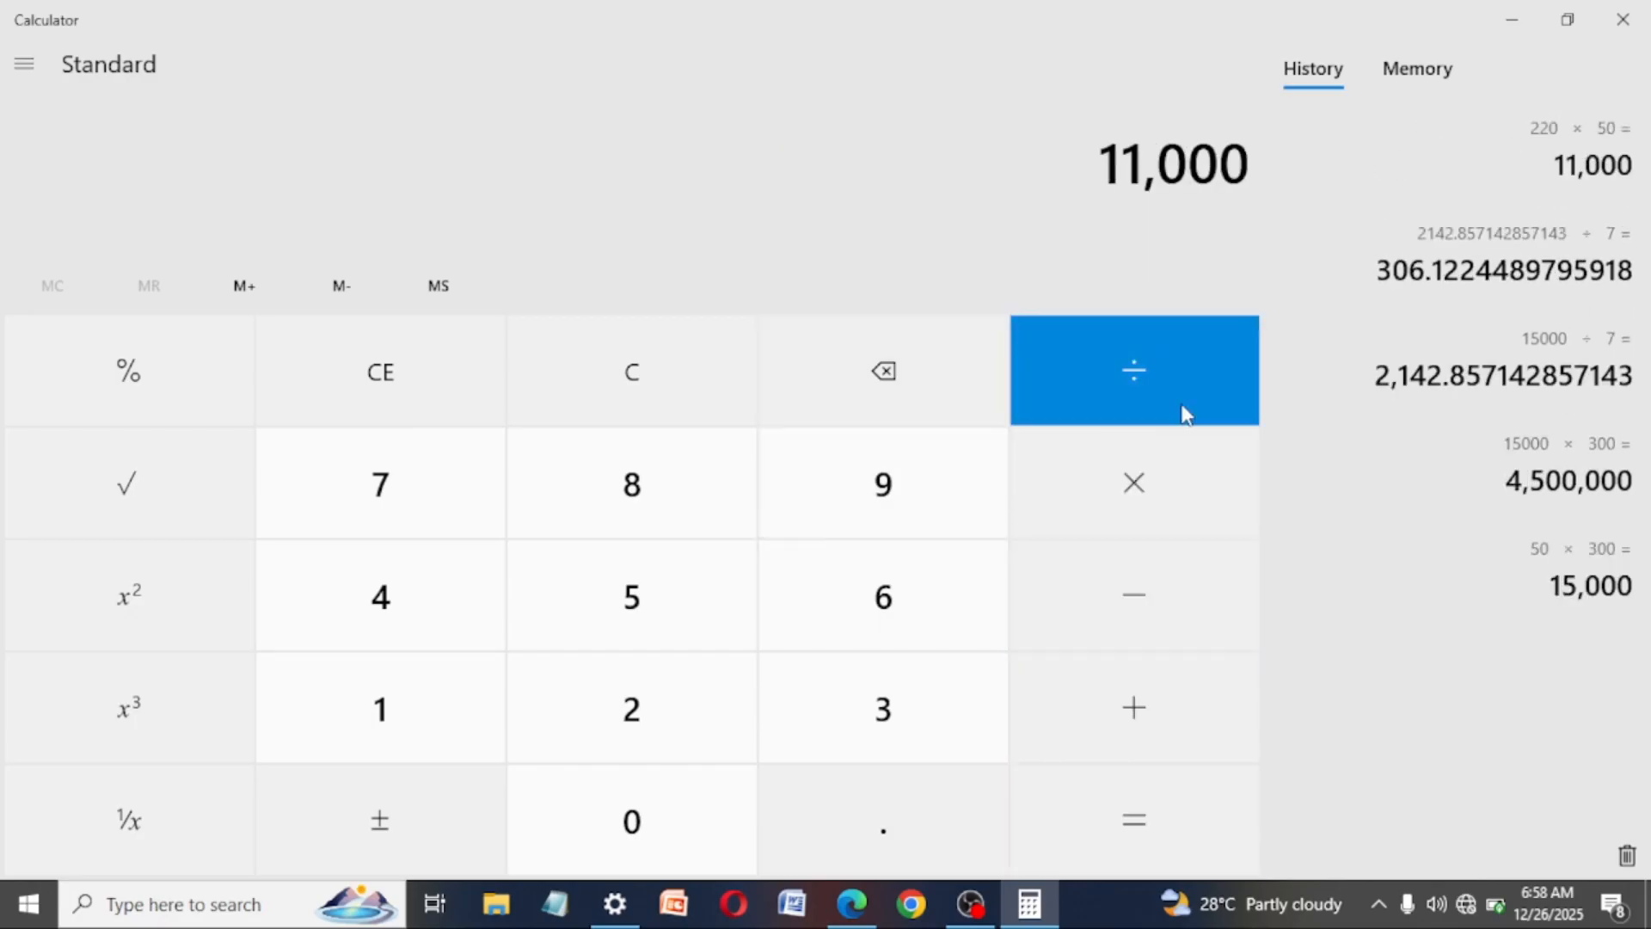
- Return to Ads Manager and set the ad set's daily budget to 2,500 NGN
{"action": "left_click", "coordinate": [1512, 19]}
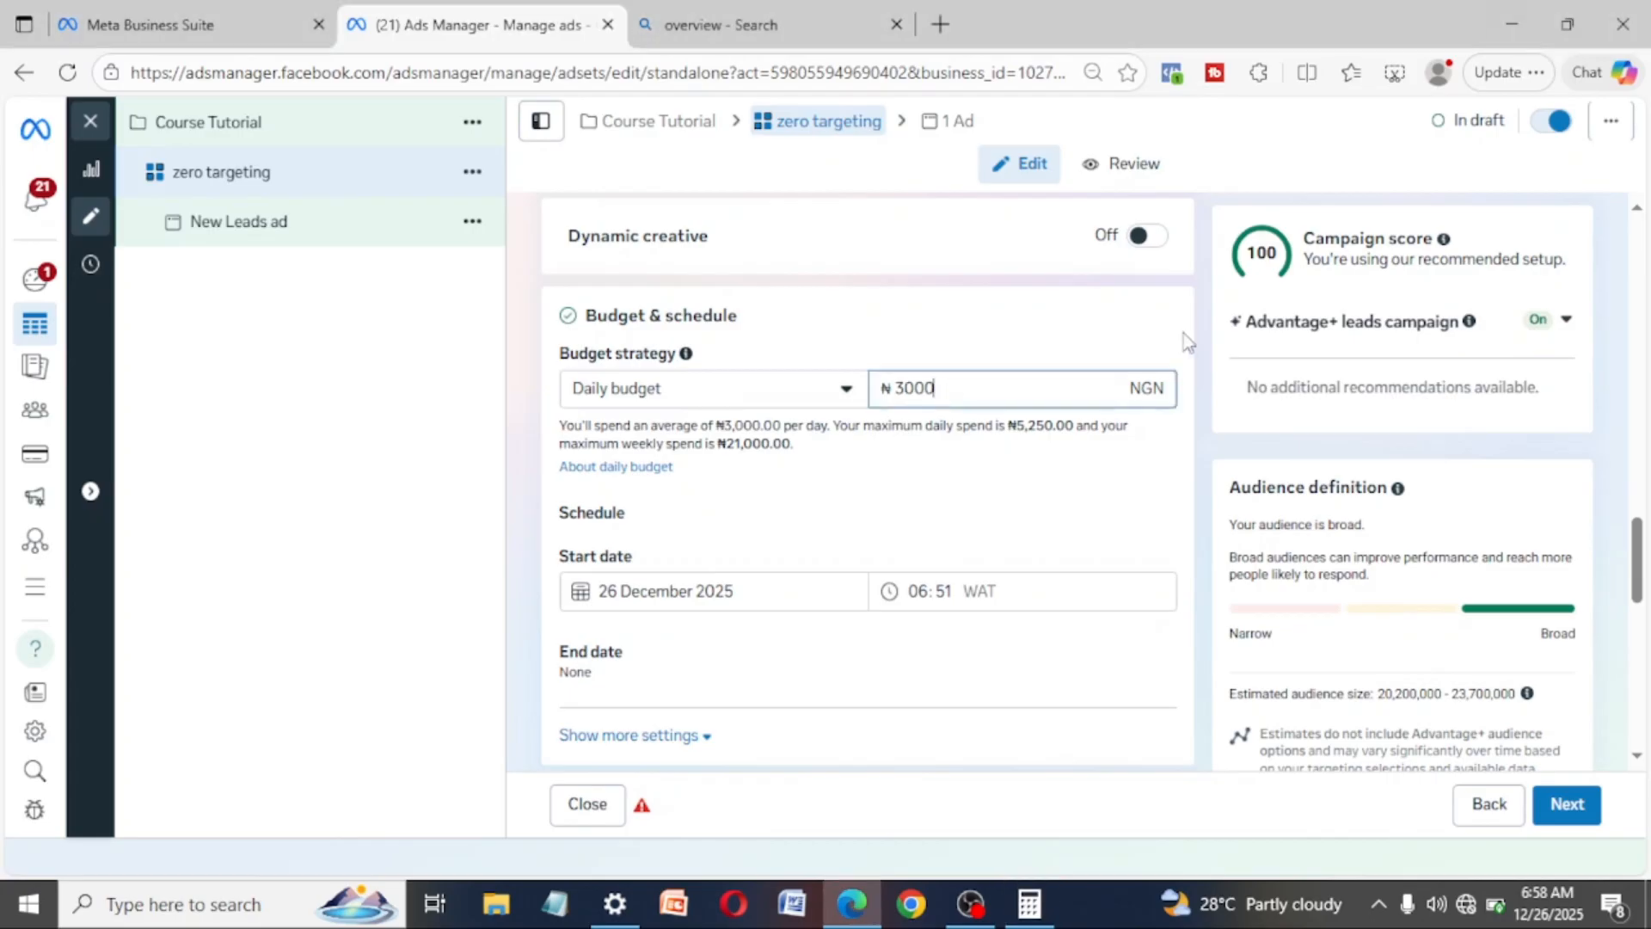
{"action": "left_click_drag", "start_coordinate": [882, 382], "coordinate": [939, 385]}
{"action": "left_click", "coordinate": [960, 387]}
{"action": "key", "text": "BackSpace"}
{"action": "key", "text": "BackSpace"}
{"action": "key", "text": "BackSpace"}
{"action": "key", "text": "BackSpace"}
{"action": "type", "text": "2500"}
{"action": "left_click", "coordinate": [931, 507]}
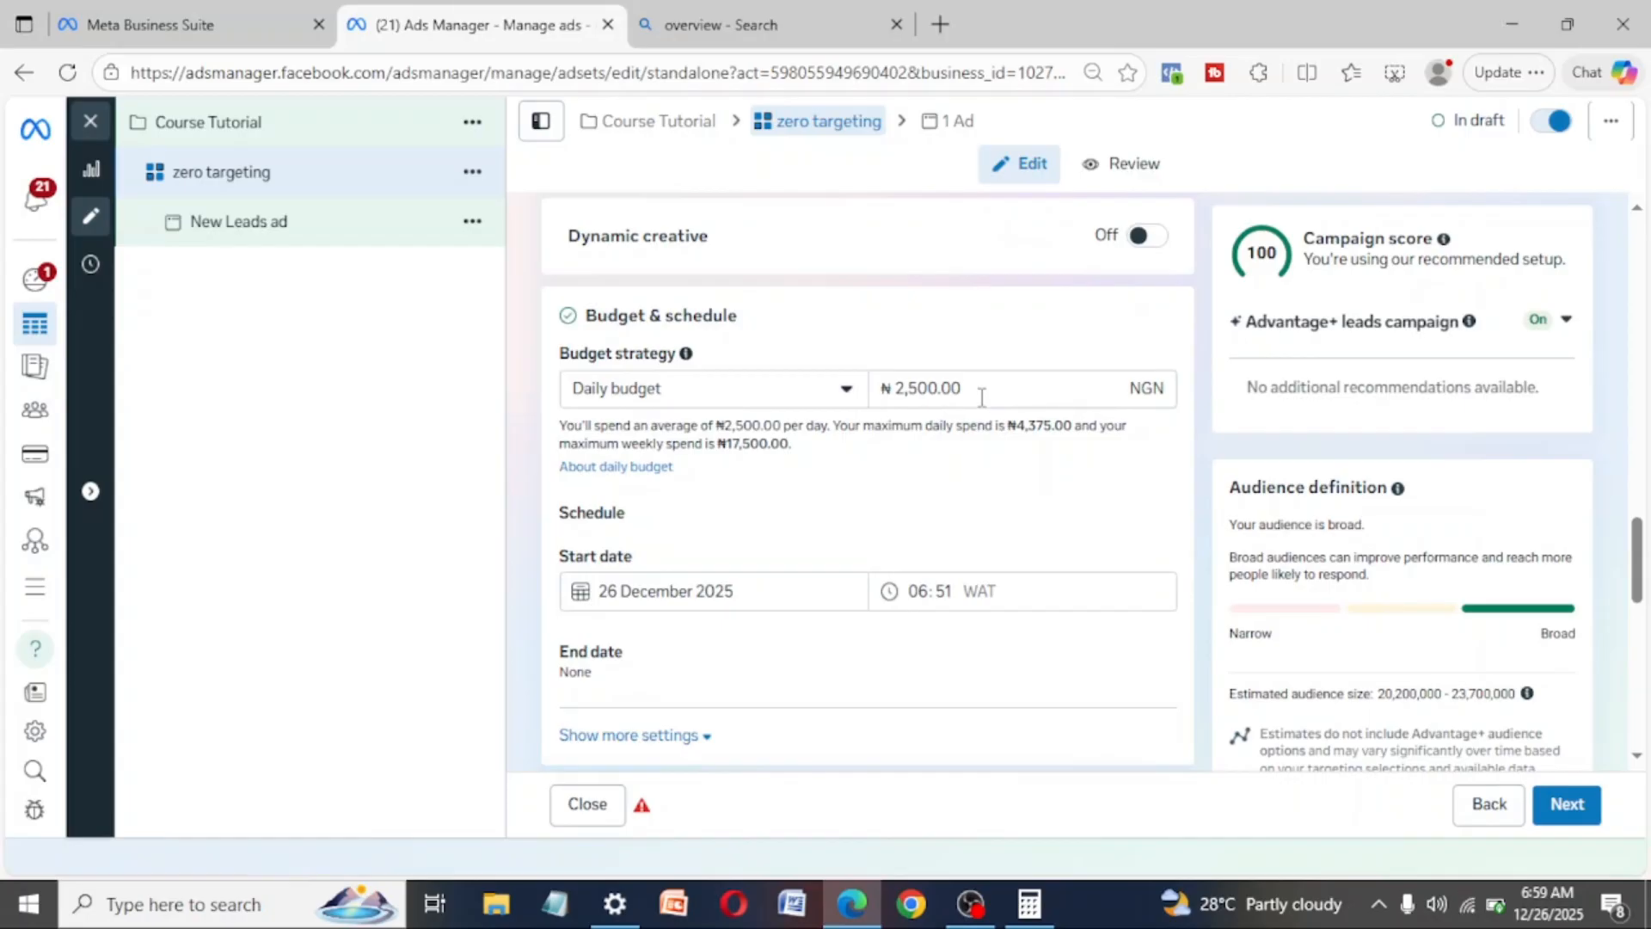
- Switch back to Calculator, clear the previous result, and multiply the 2,500 daily budget by 50
{"action": "left_click", "coordinate": [854, 917]}
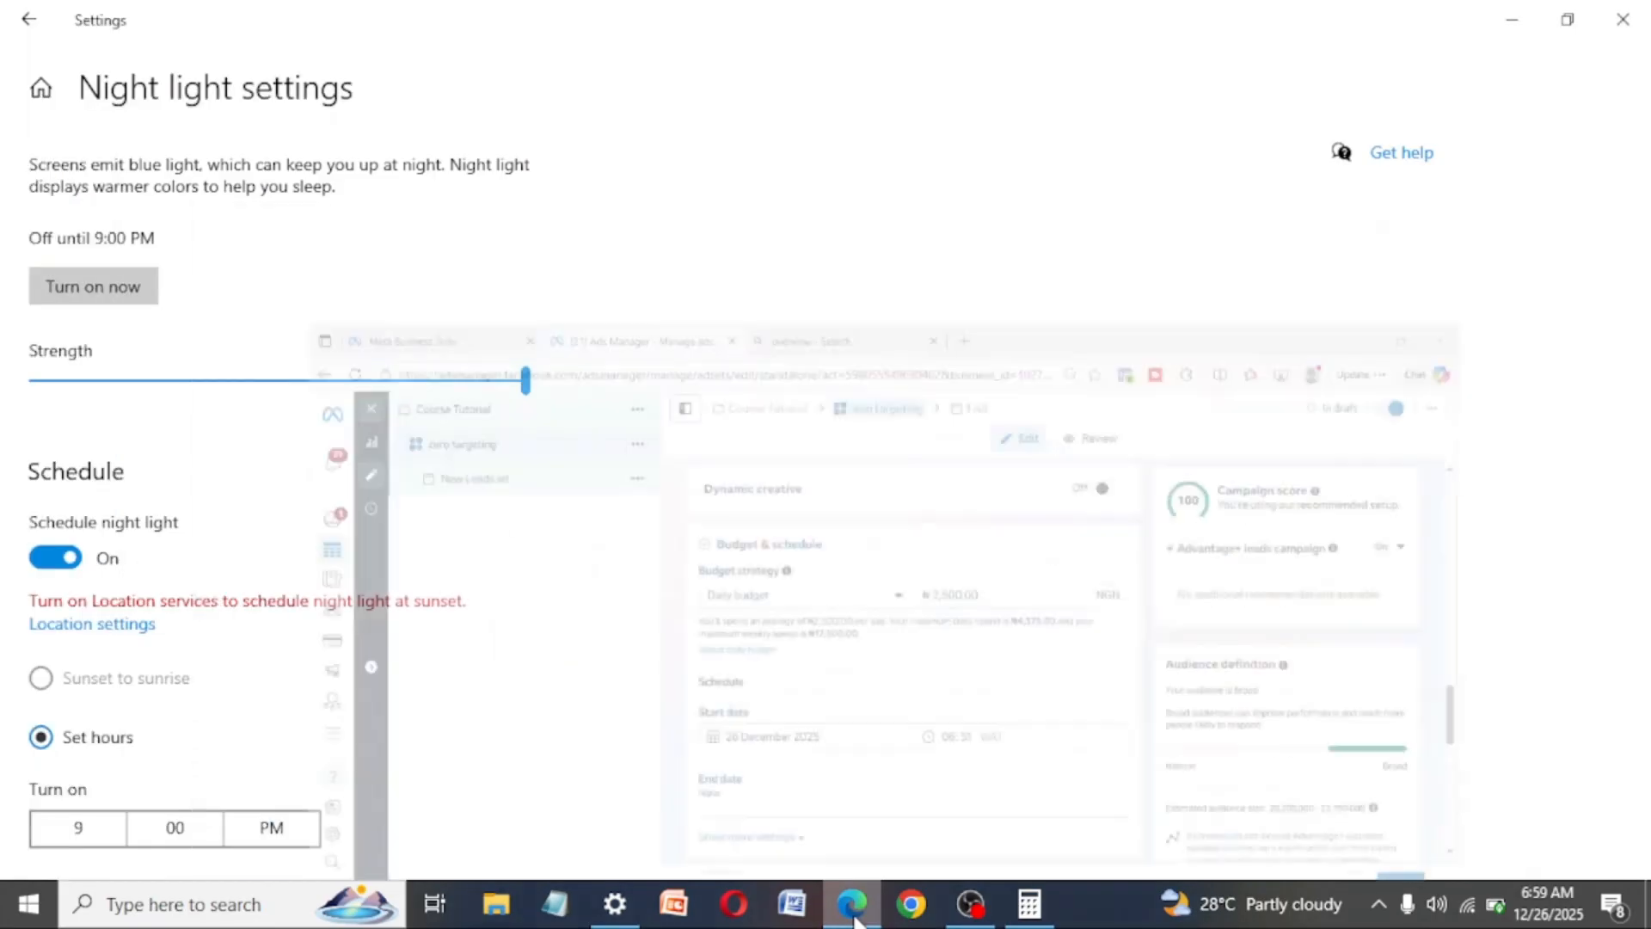
{"action": "left_click", "coordinate": [1046, 907]}
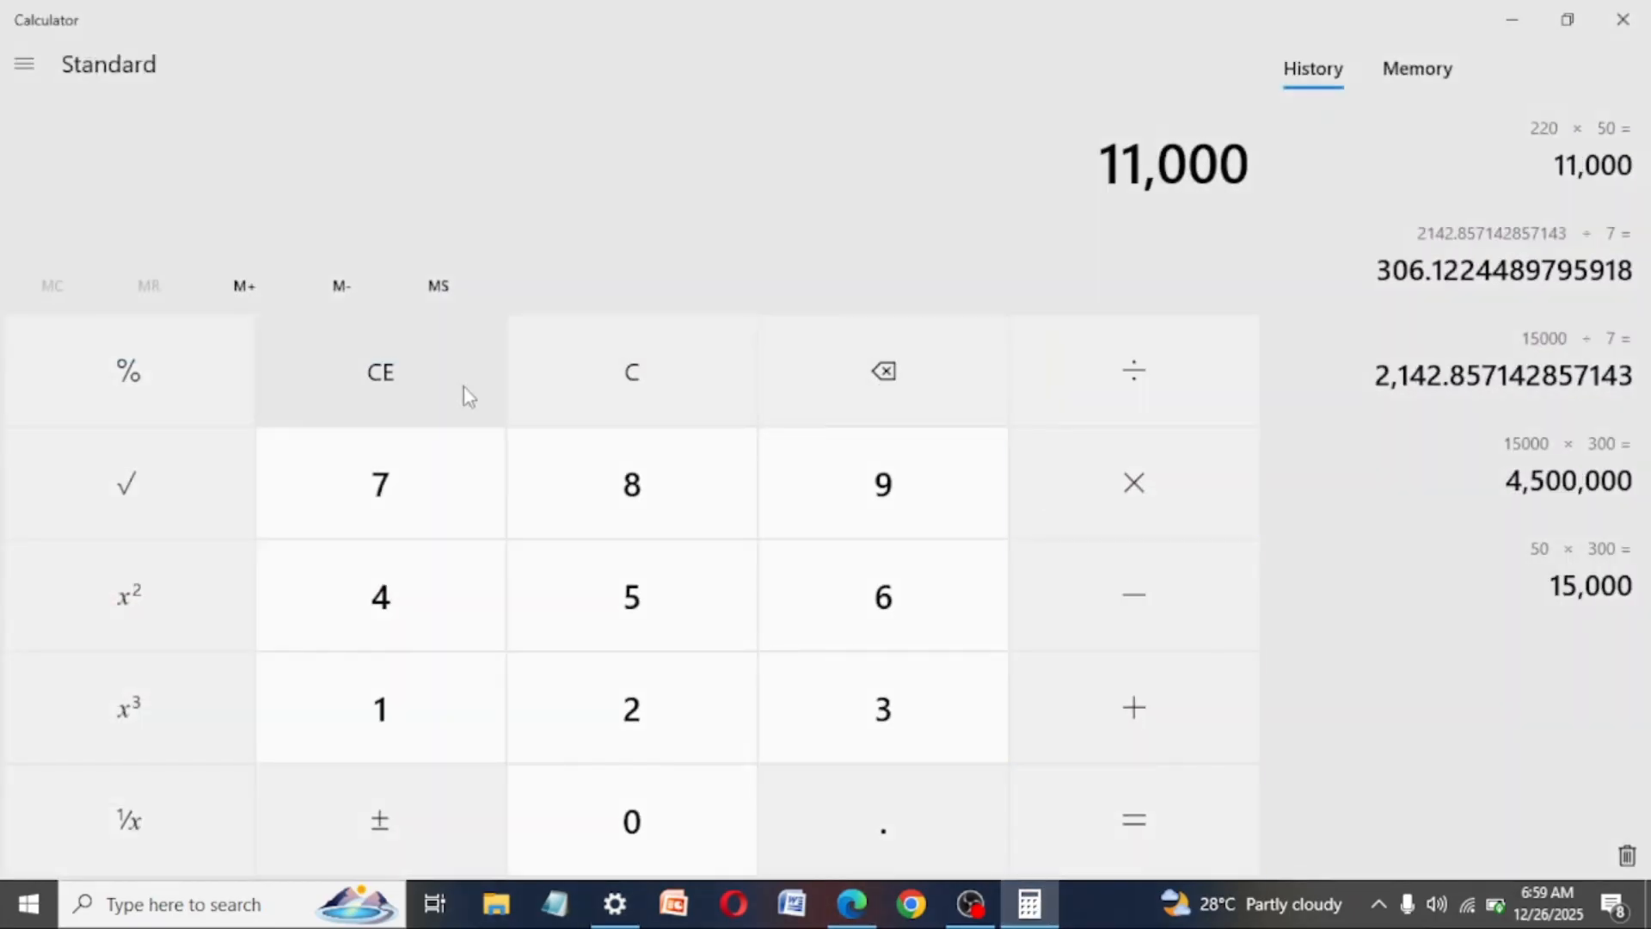
{"action": "left_click", "coordinate": [391, 397]}
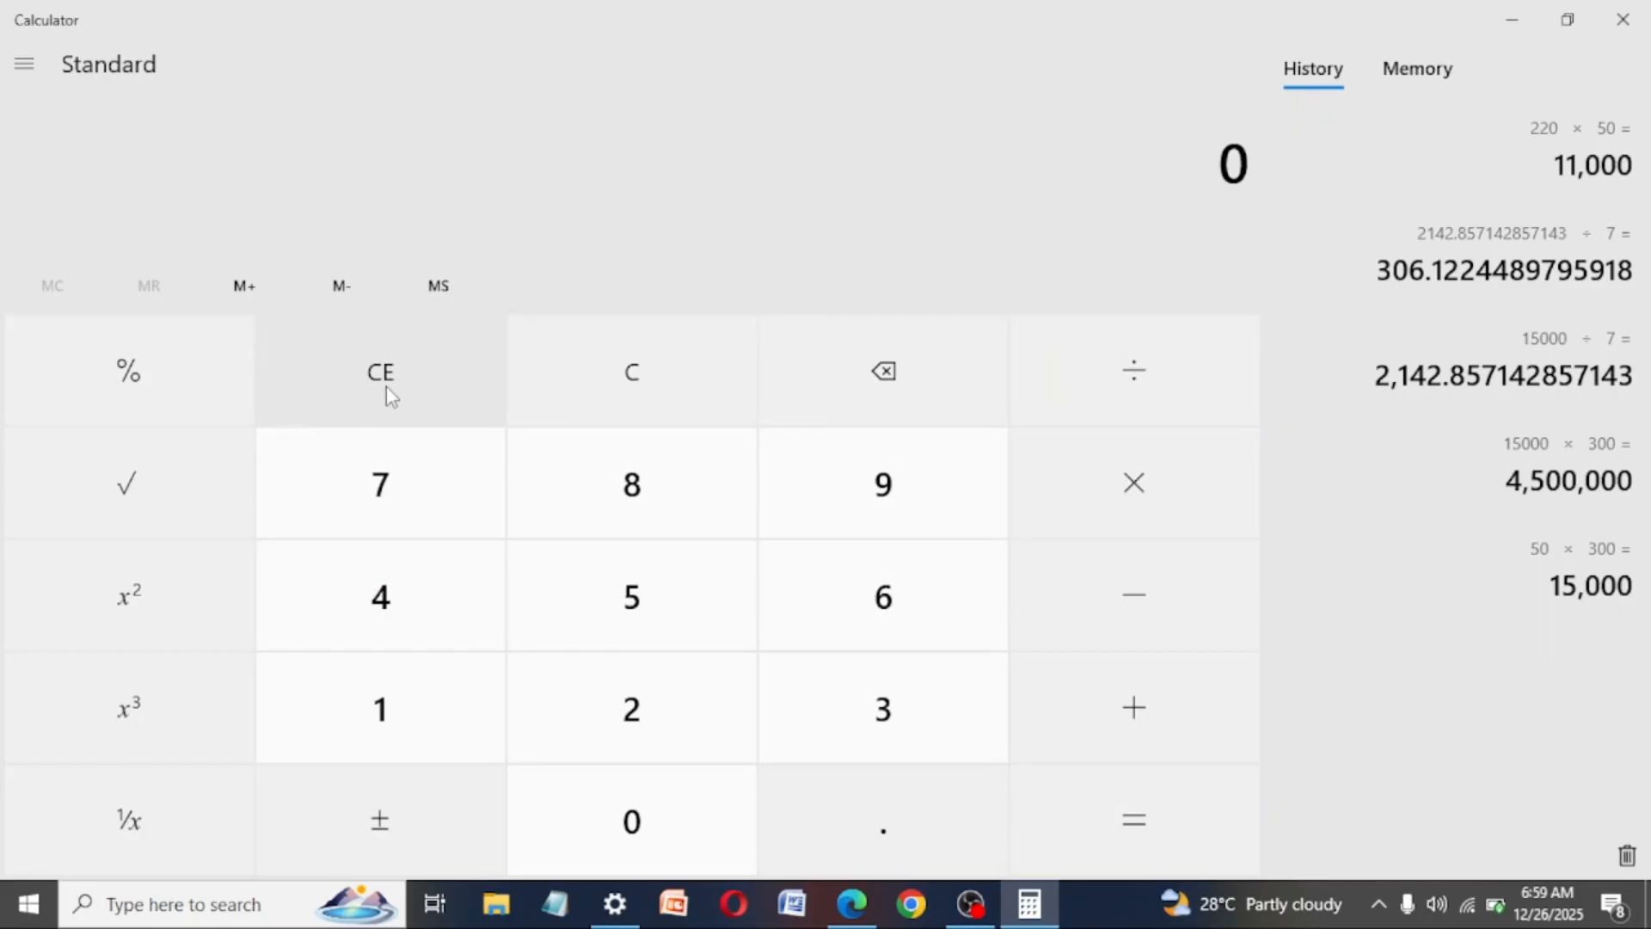
{"action": "left_click", "coordinate": [653, 698]}
{"action": "left_click", "coordinate": [645, 601]}
{"action": "left_click", "coordinate": [637, 819]}
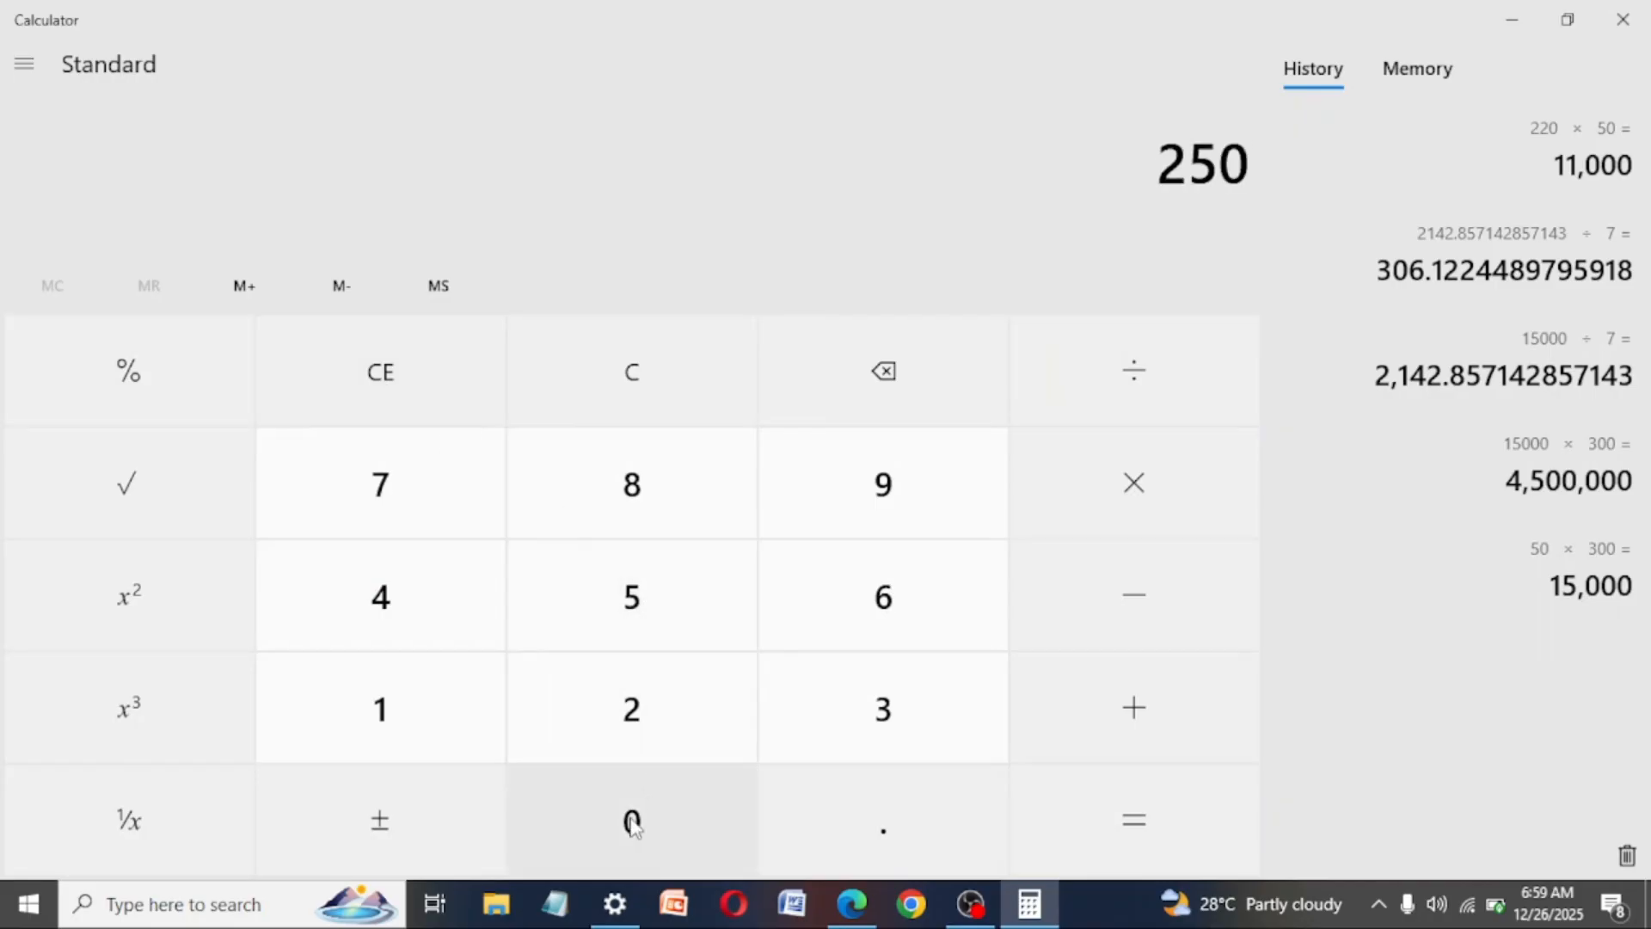
{"action": "left_click", "coordinate": [634, 823]}
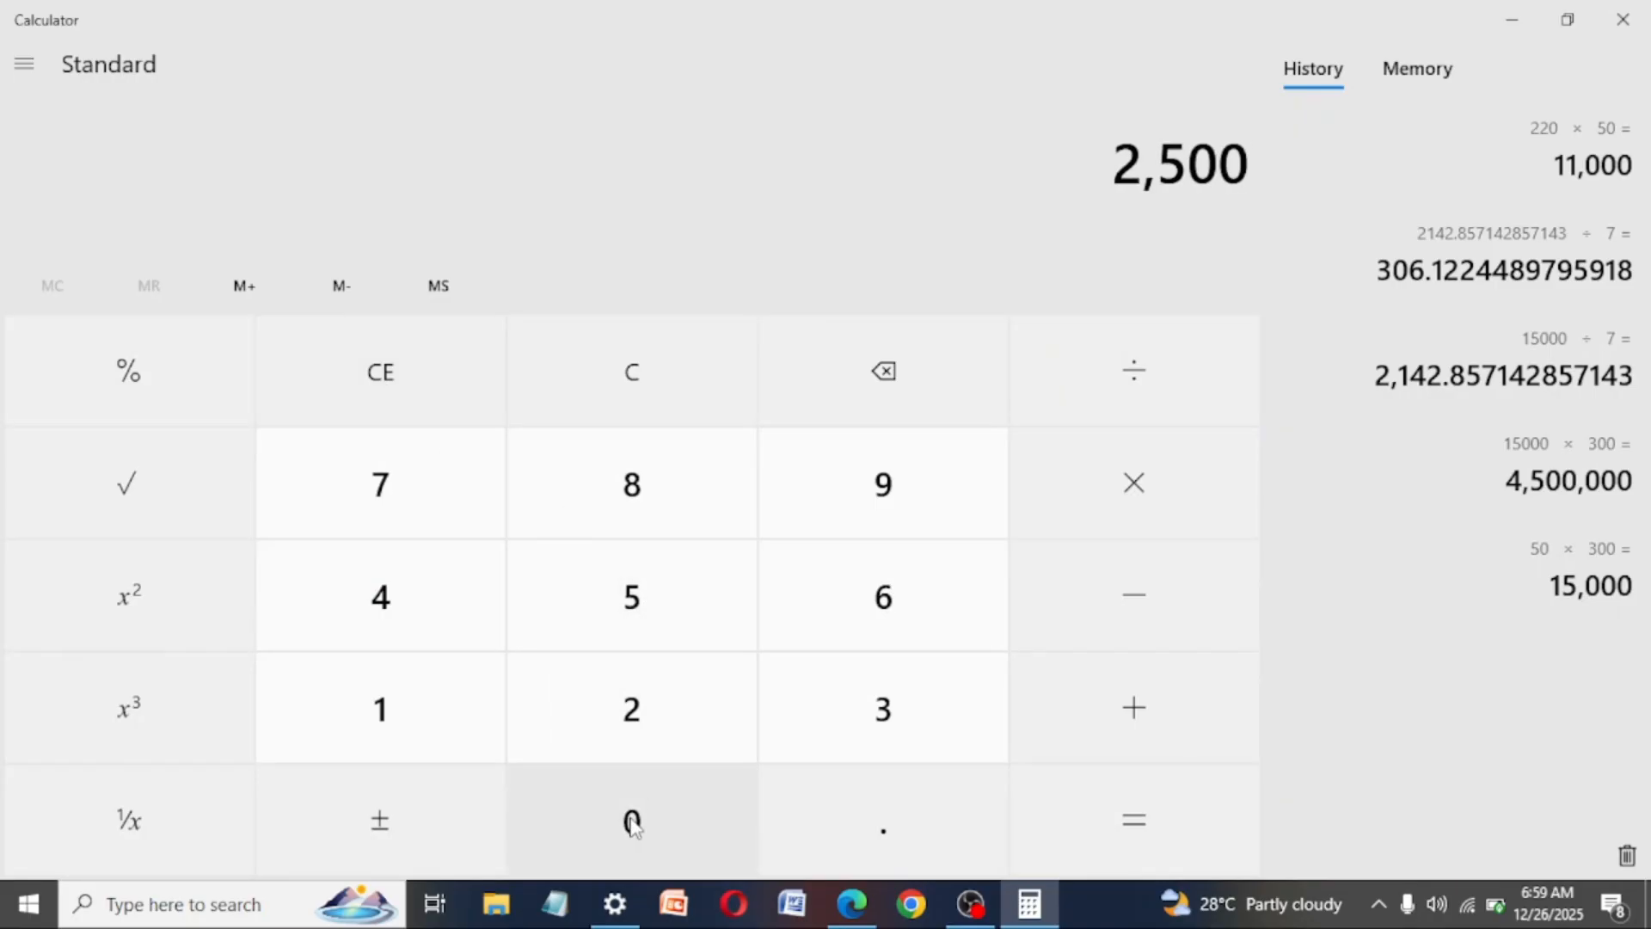
{"action": "left_click", "coordinate": [1185, 473]}
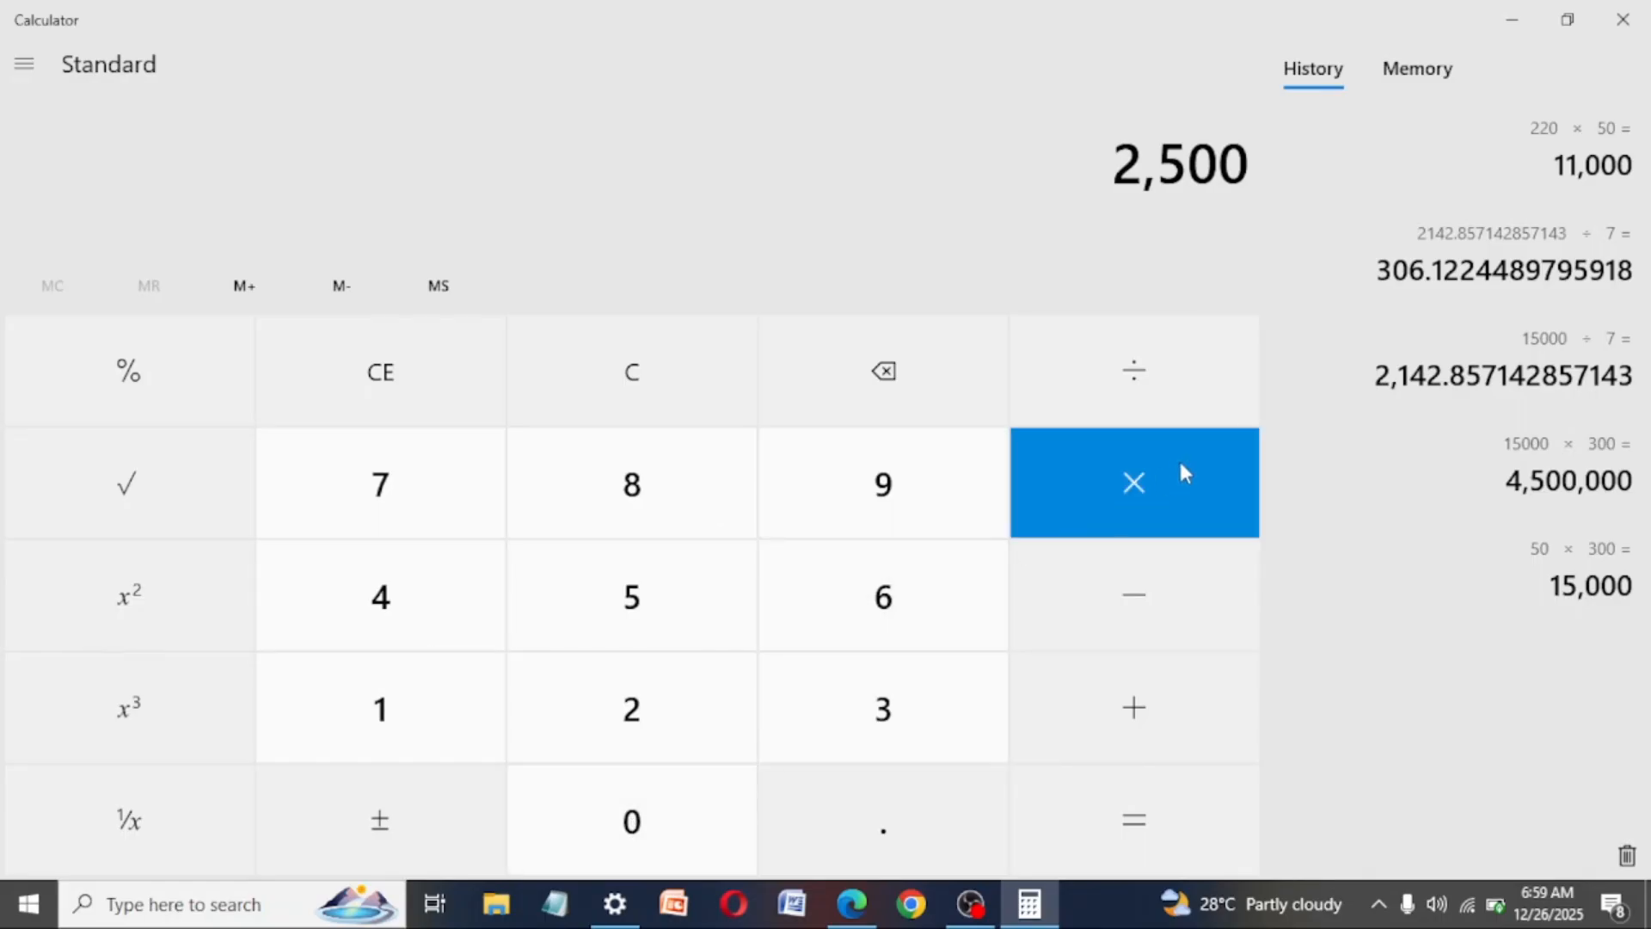
{"action": "left_click", "coordinate": [657, 614]}
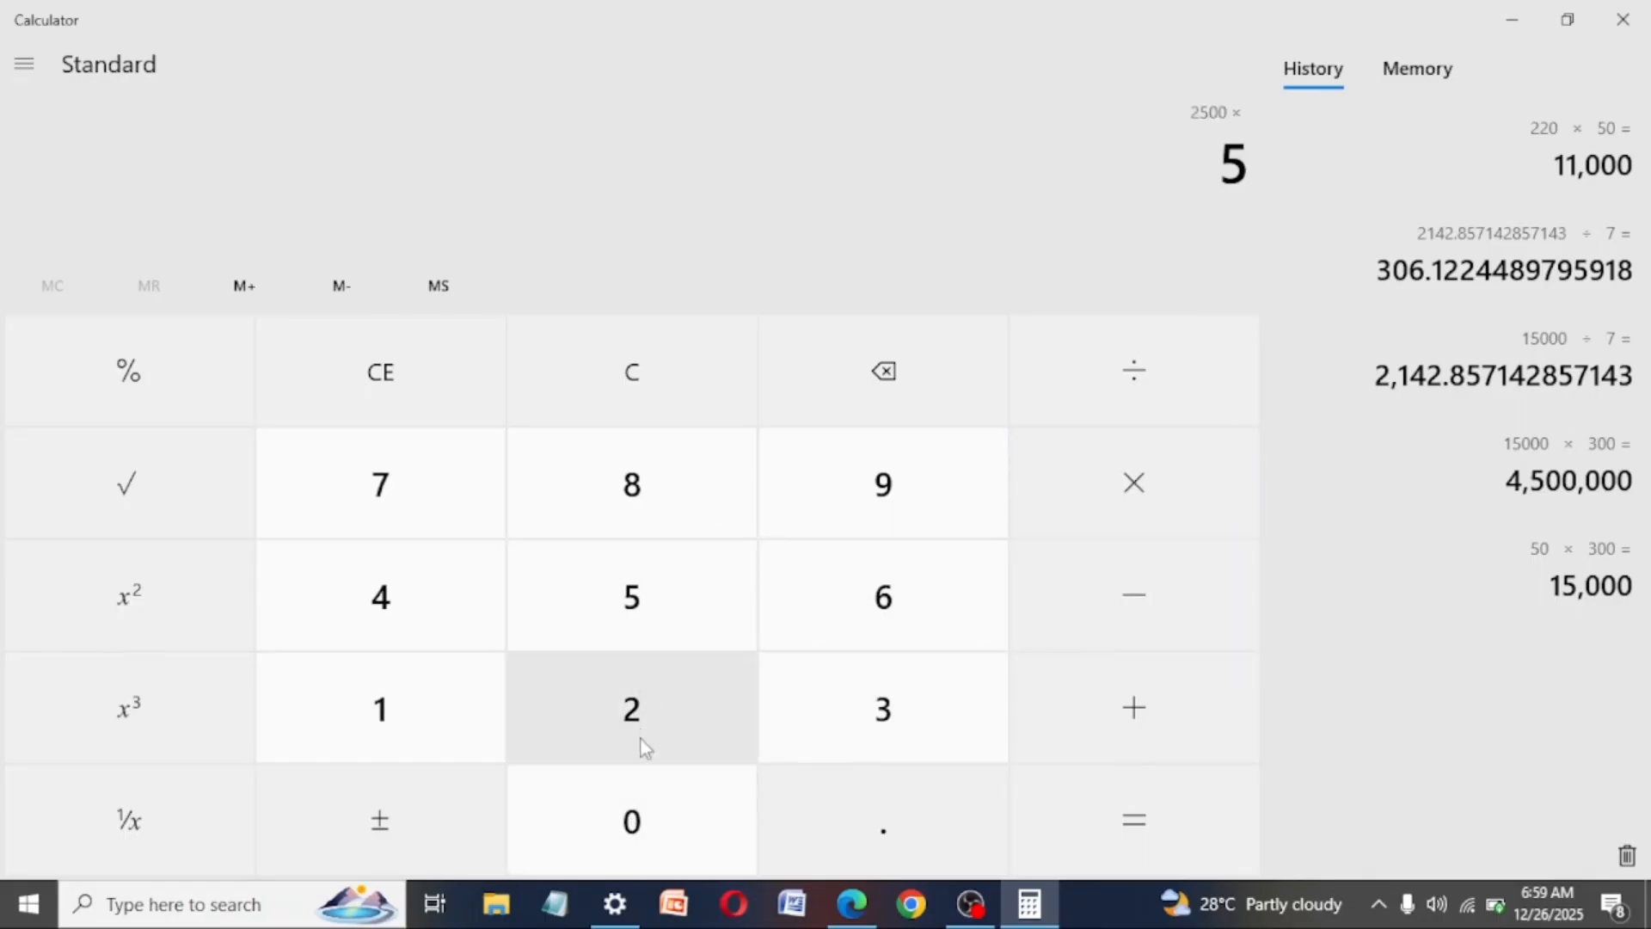
{"action": "left_click", "coordinate": [634, 825]}
{"action": "left_click", "coordinate": [1124, 838]}
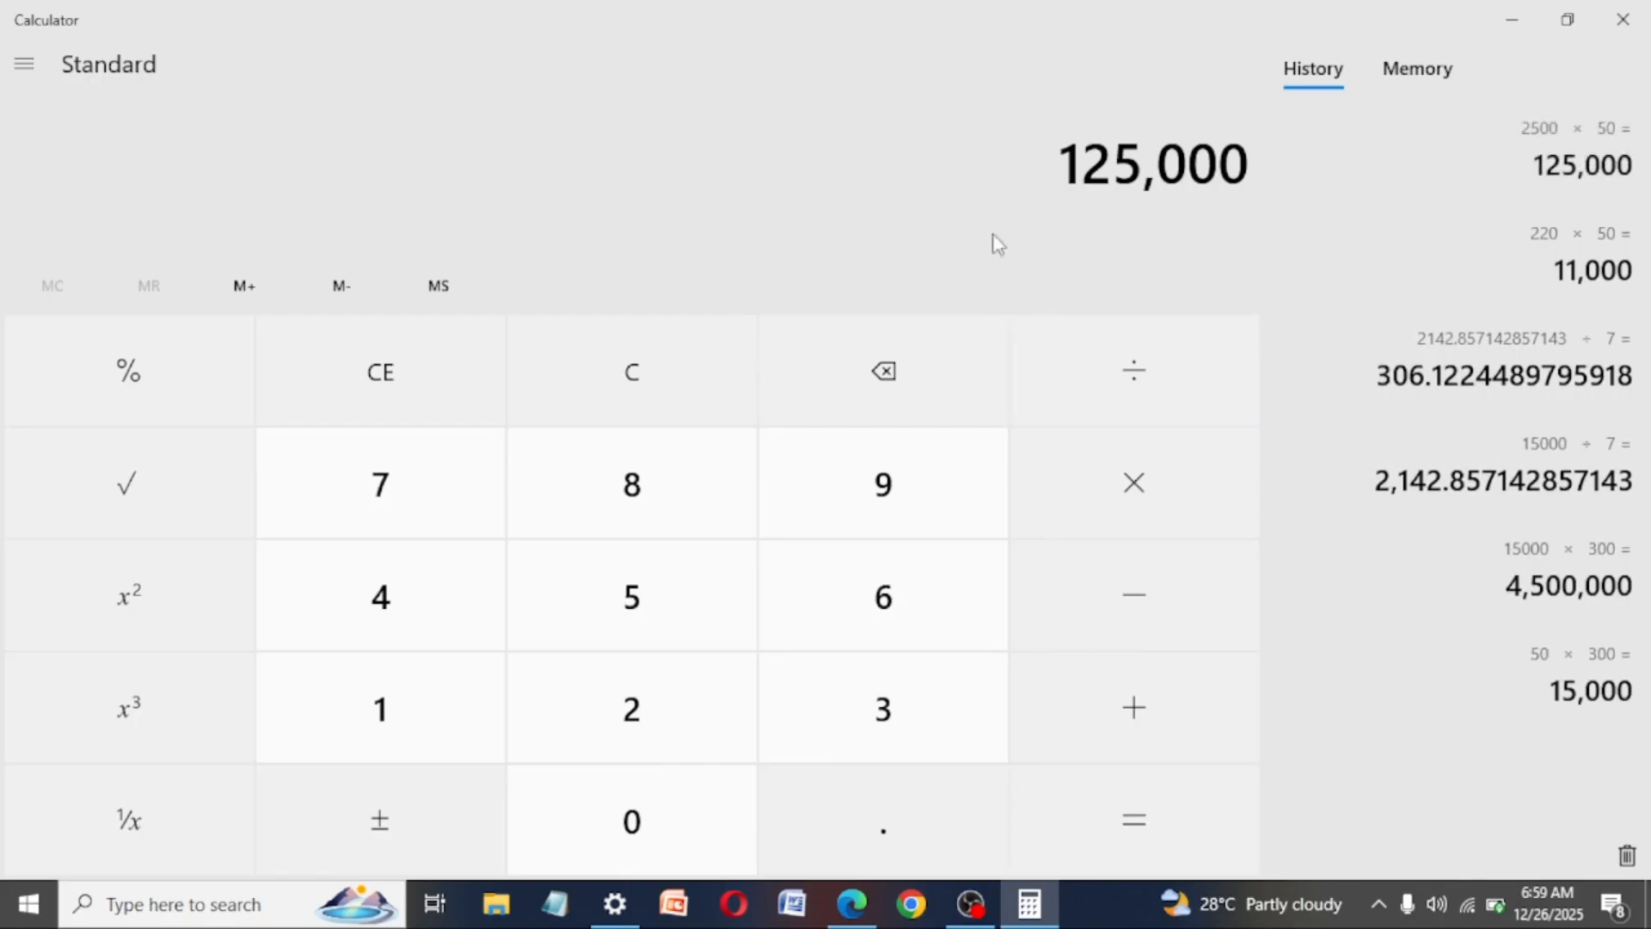
- Divide the product by 7 and highlight the whole-number part of the result
{"action": "left_click", "coordinate": [1161, 405]}
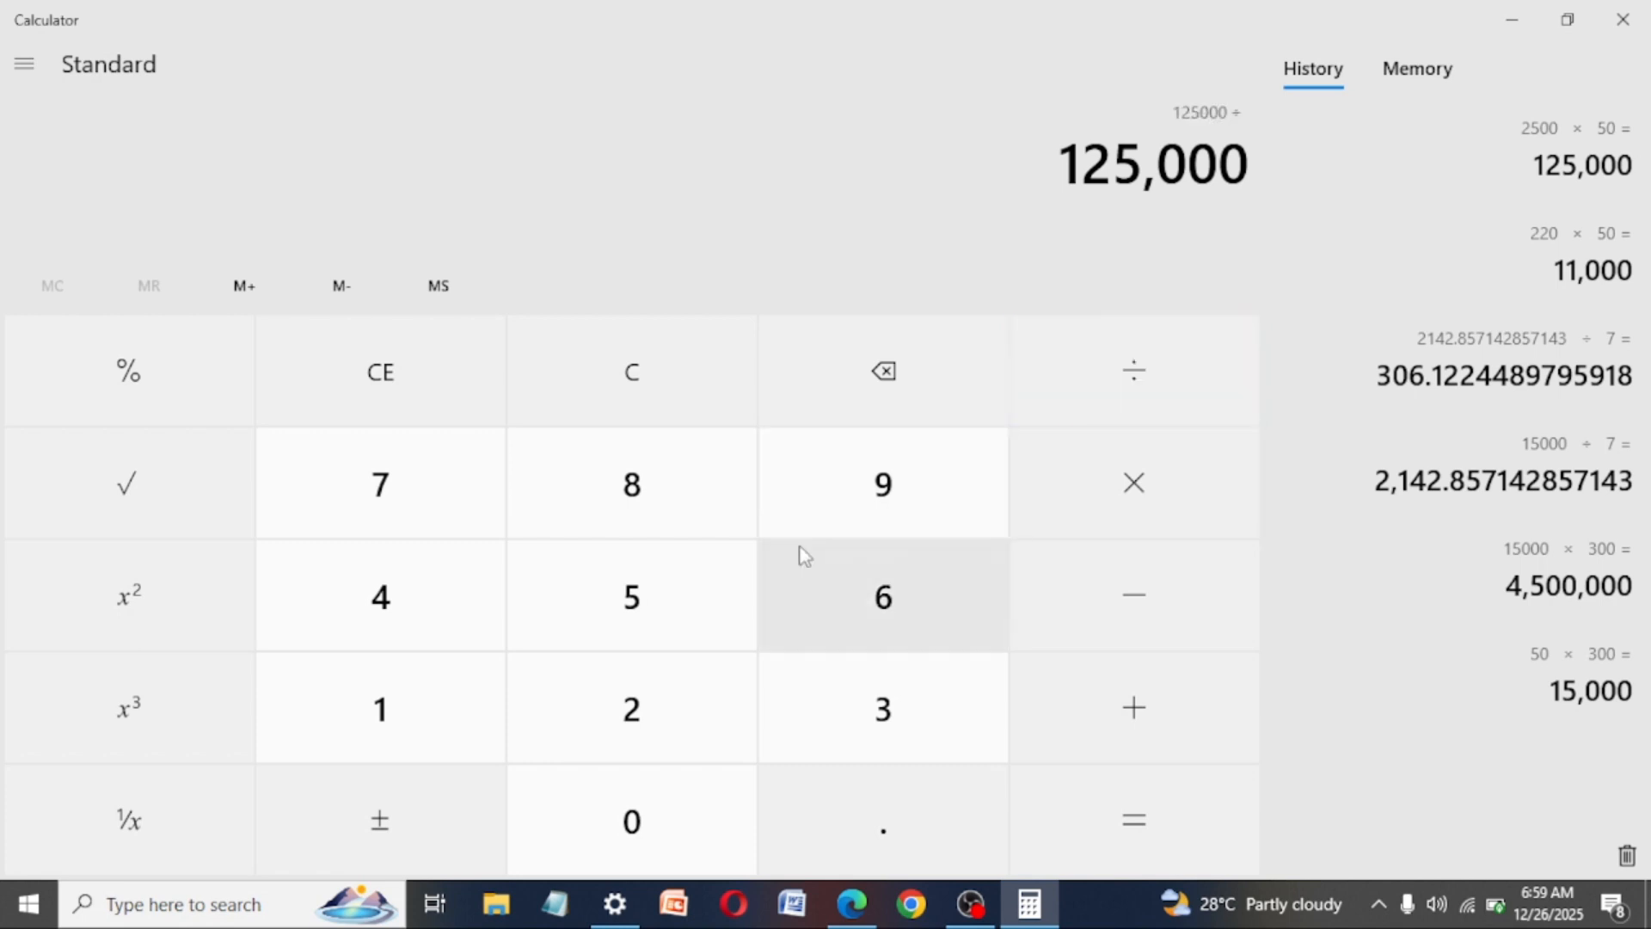
{"action": "left_click", "coordinate": [383, 524]}
{"action": "left_click", "coordinate": [1129, 817]}
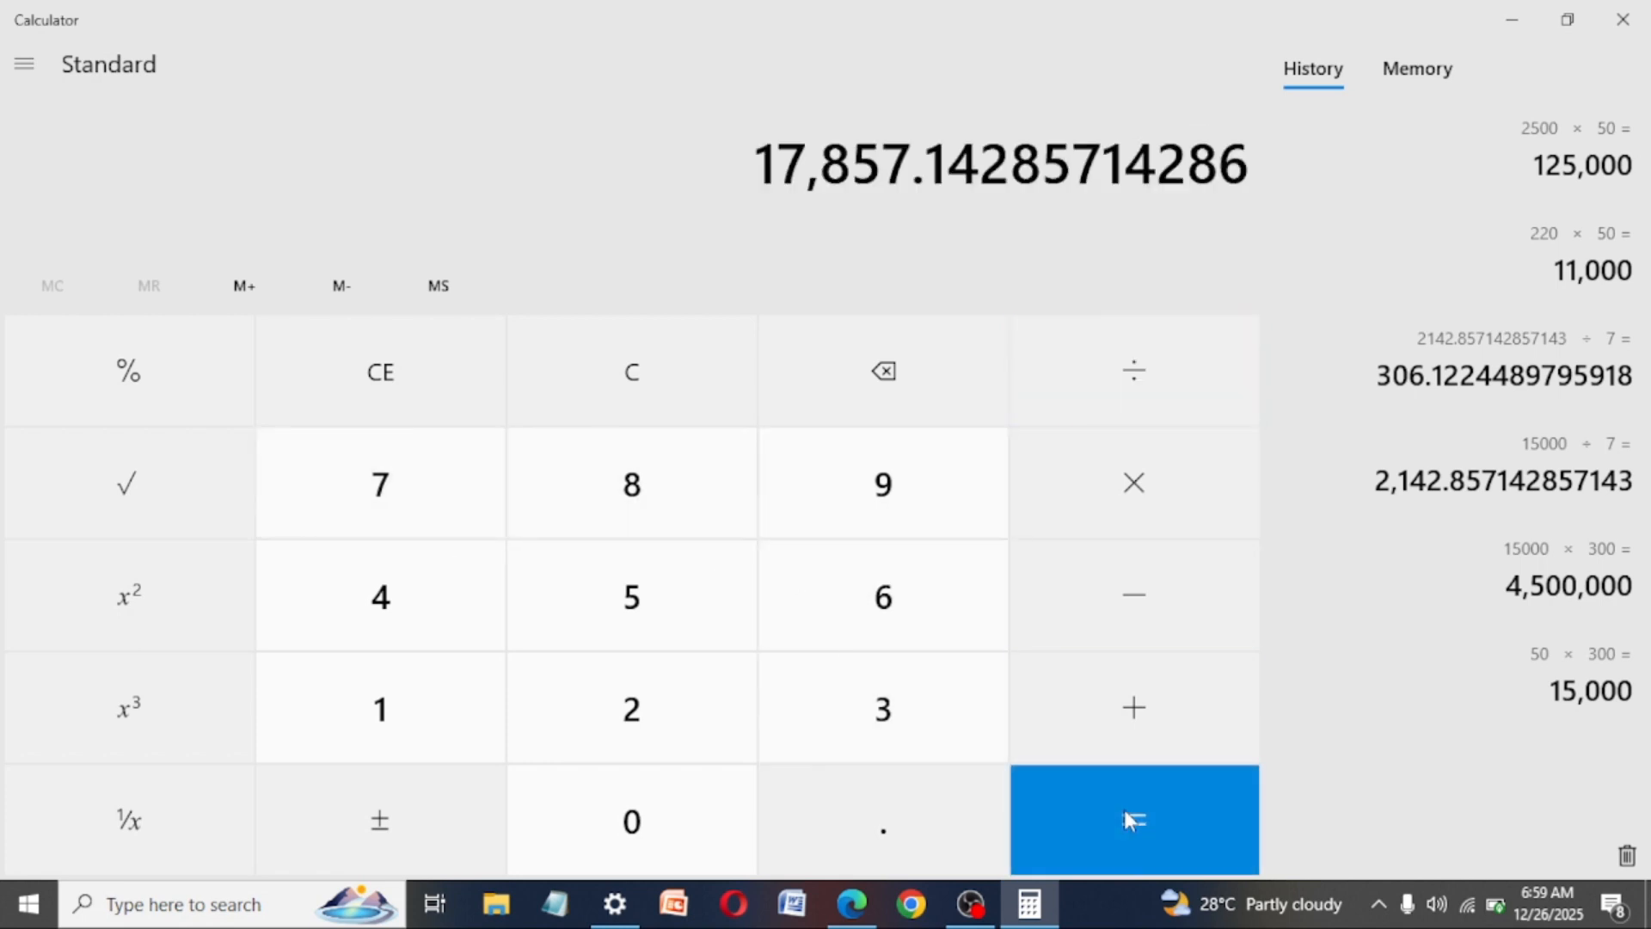
{"action": "left_click_drag", "start_coordinate": [912, 172], "coordinate": [759, 163]}
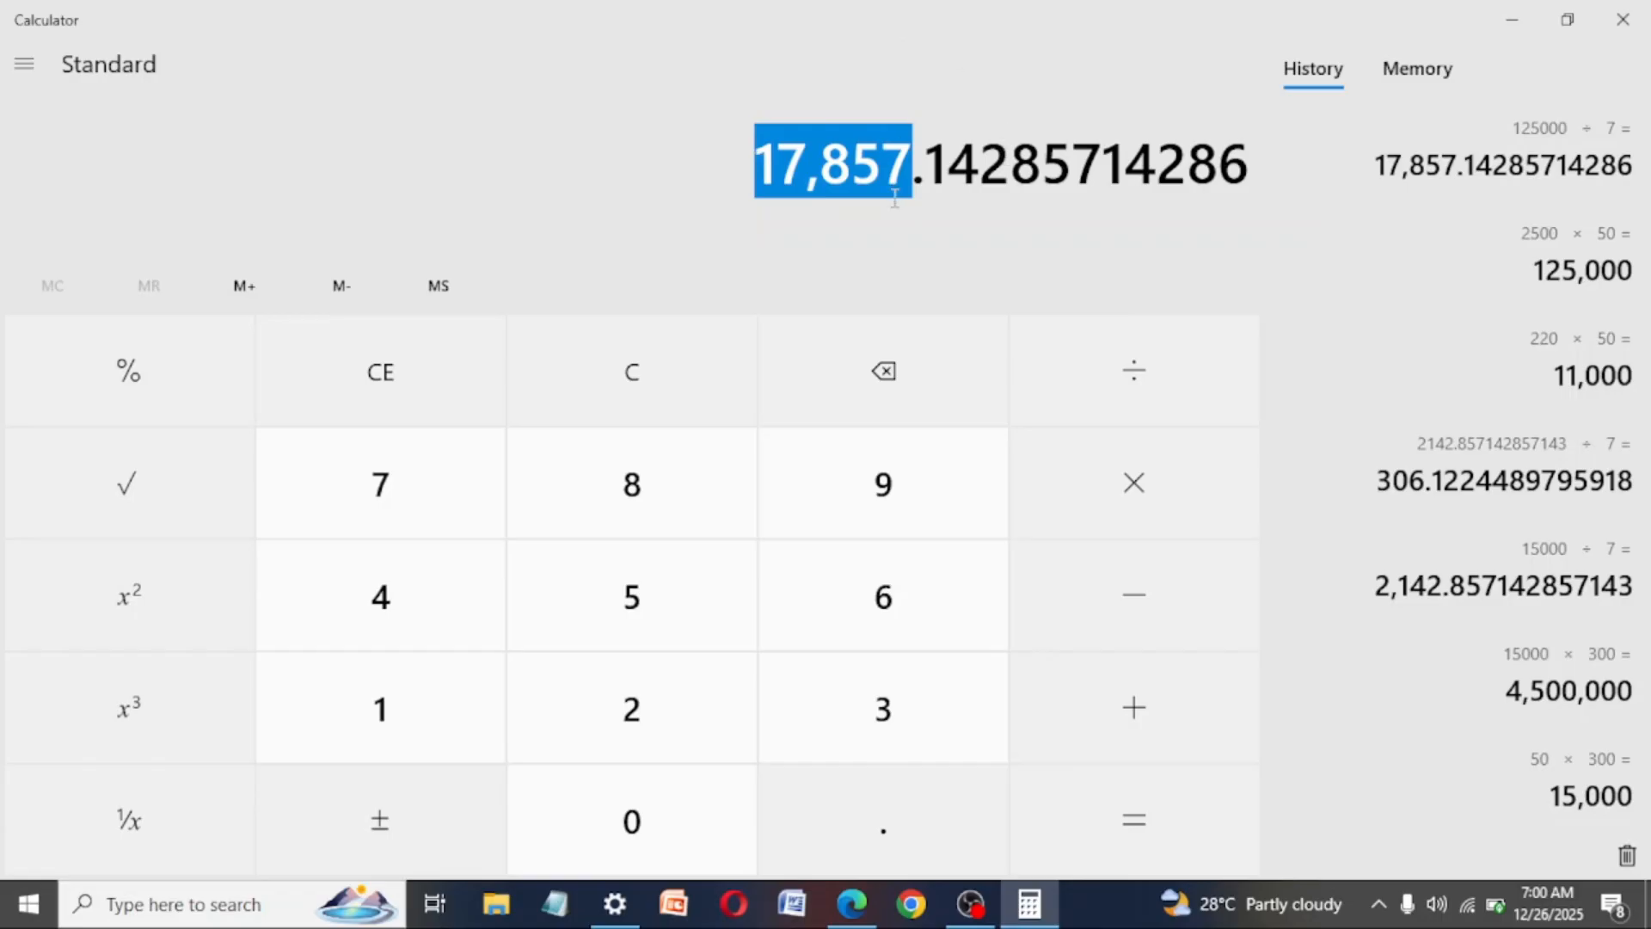
- Glance at the daily budget in Ads Manager, return to Calculator, and calculate 35 × 50 after clearing the entry
{"action": "left_click", "coordinate": [857, 909]}
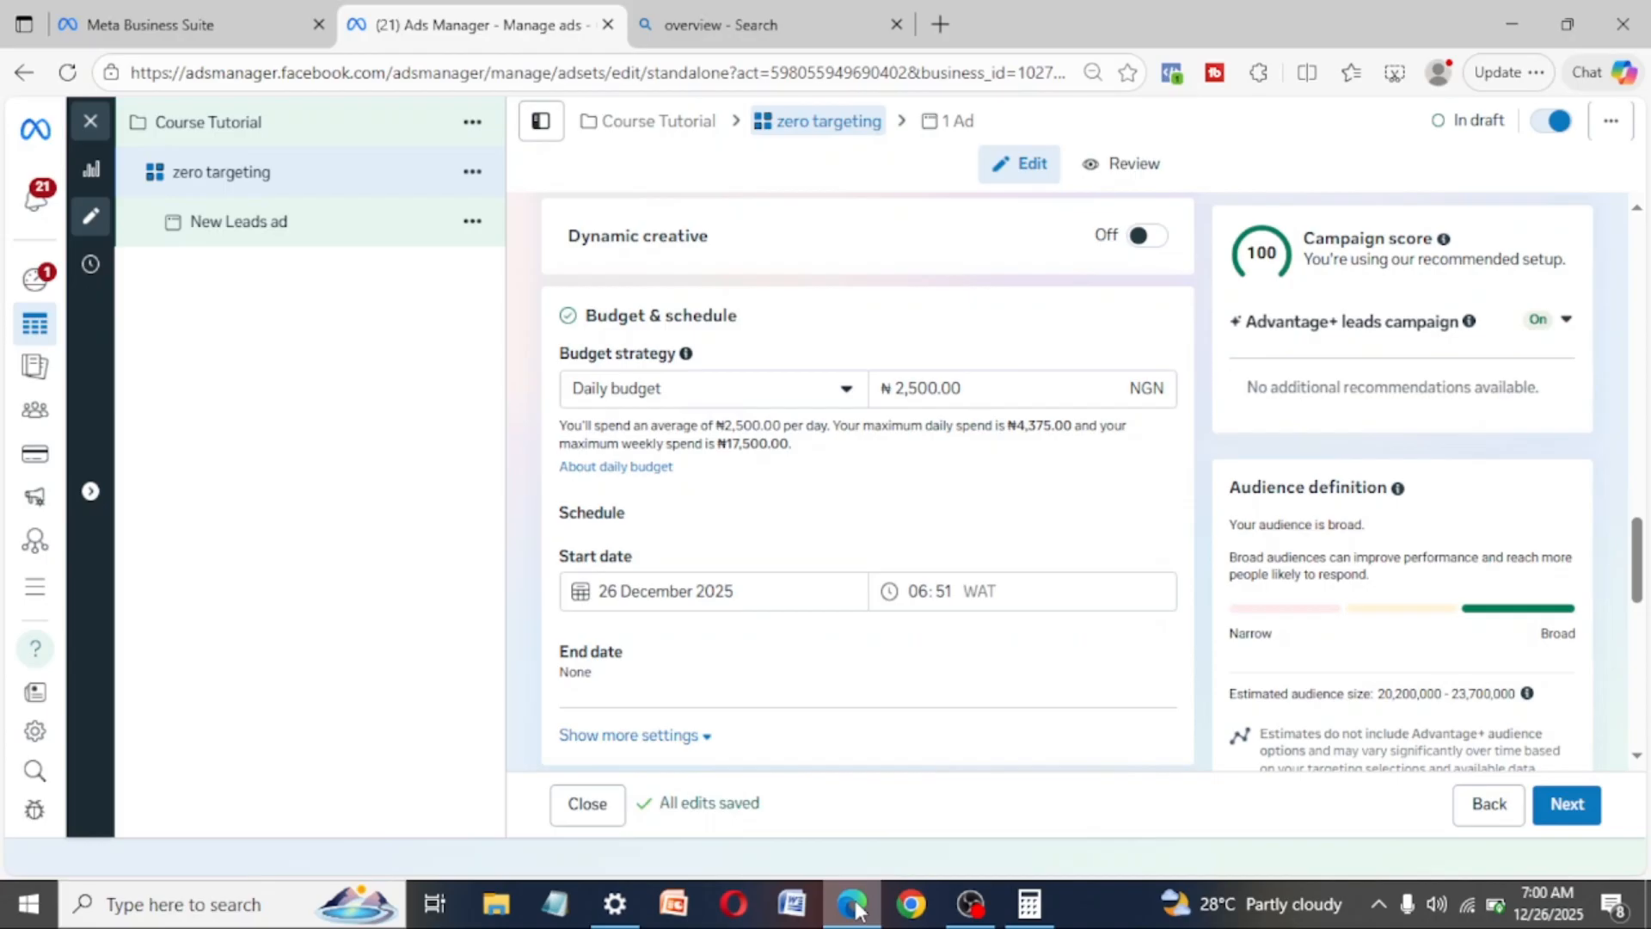
{"action": "left_click", "coordinate": [1056, 918]}
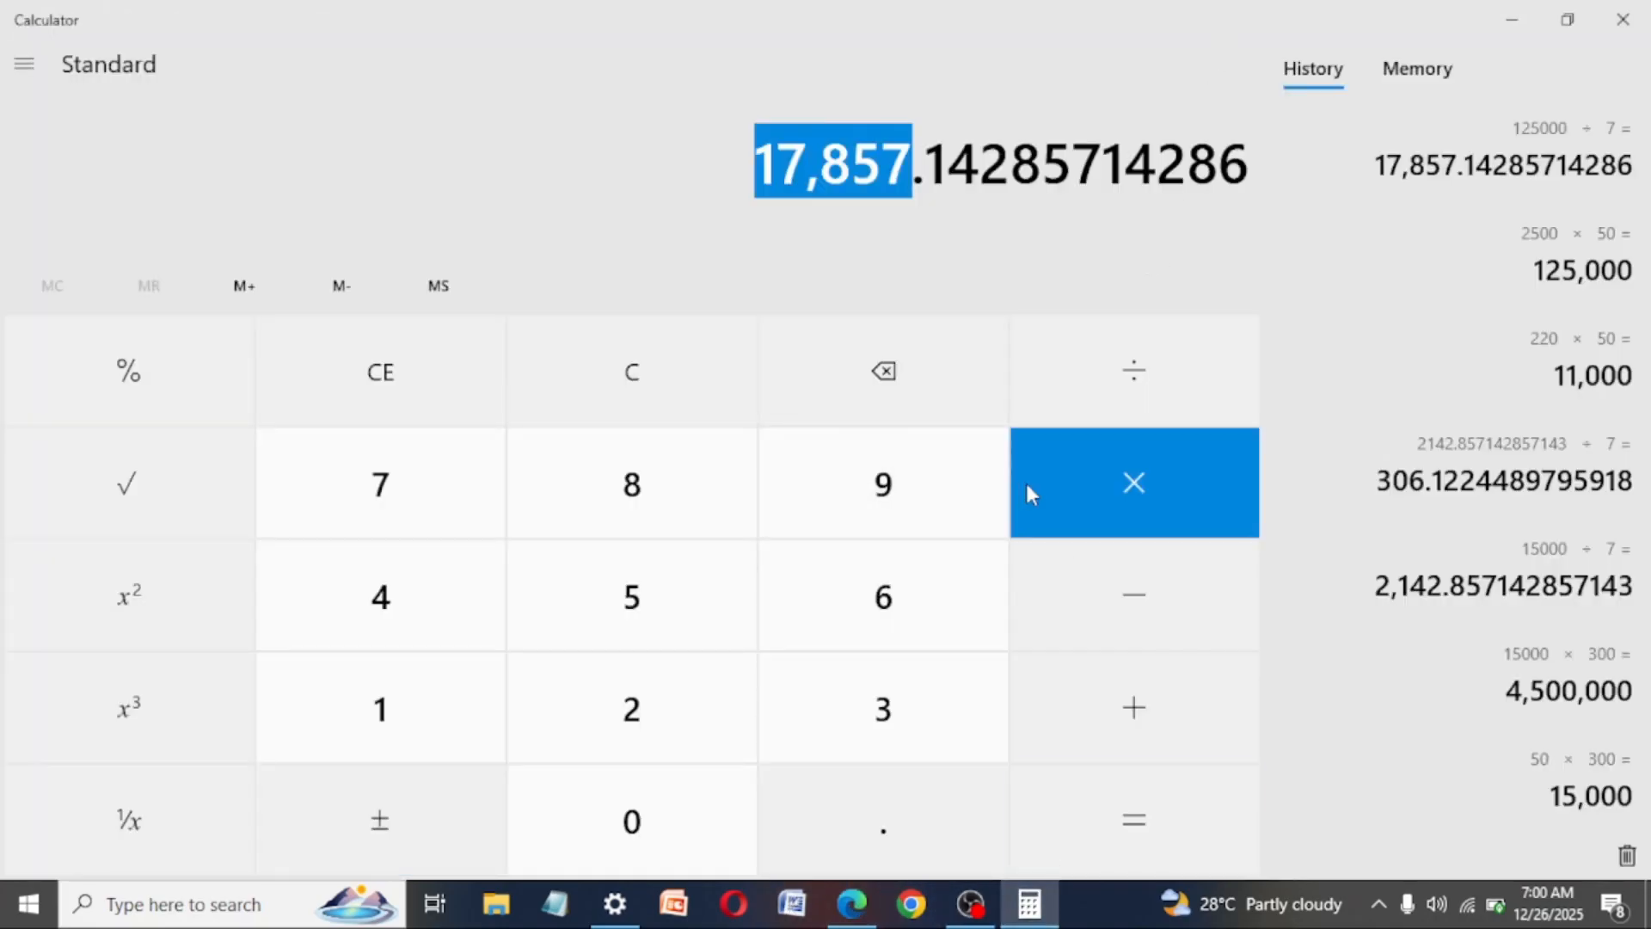
{"action": "left_click", "coordinate": [400, 370]}
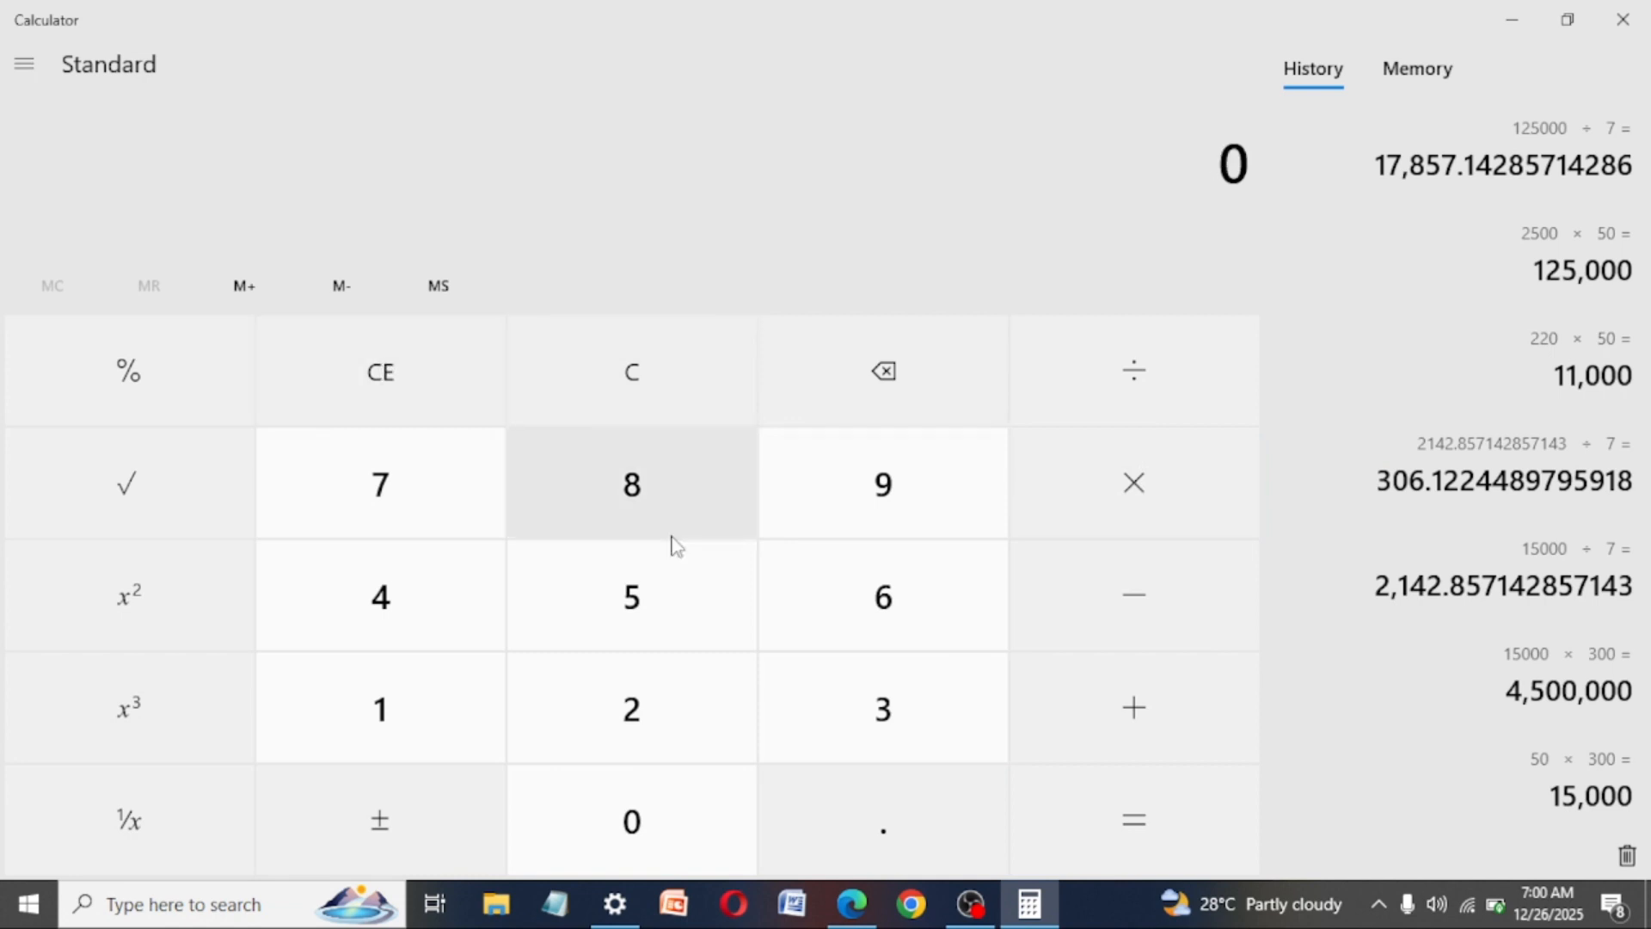
{"action": "left_click", "coordinate": [855, 702]}
{"action": "left_click", "coordinate": [648, 616]}
{"action": "left_click", "coordinate": [1042, 754]}
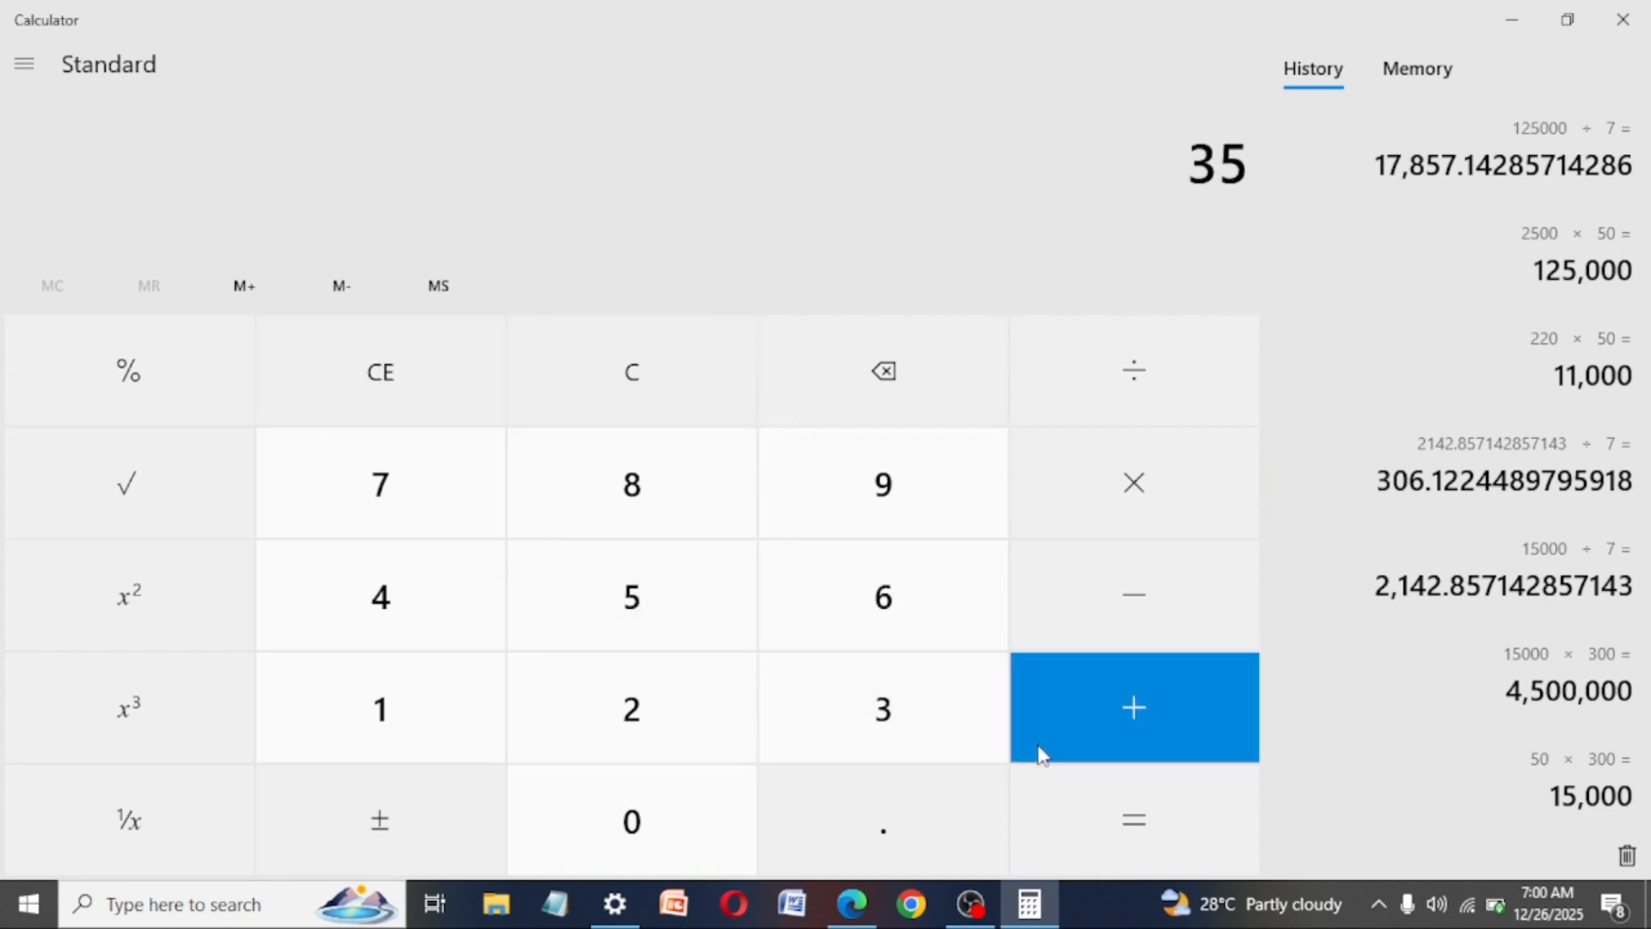
{"action": "left_click", "coordinate": [1153, 492]}
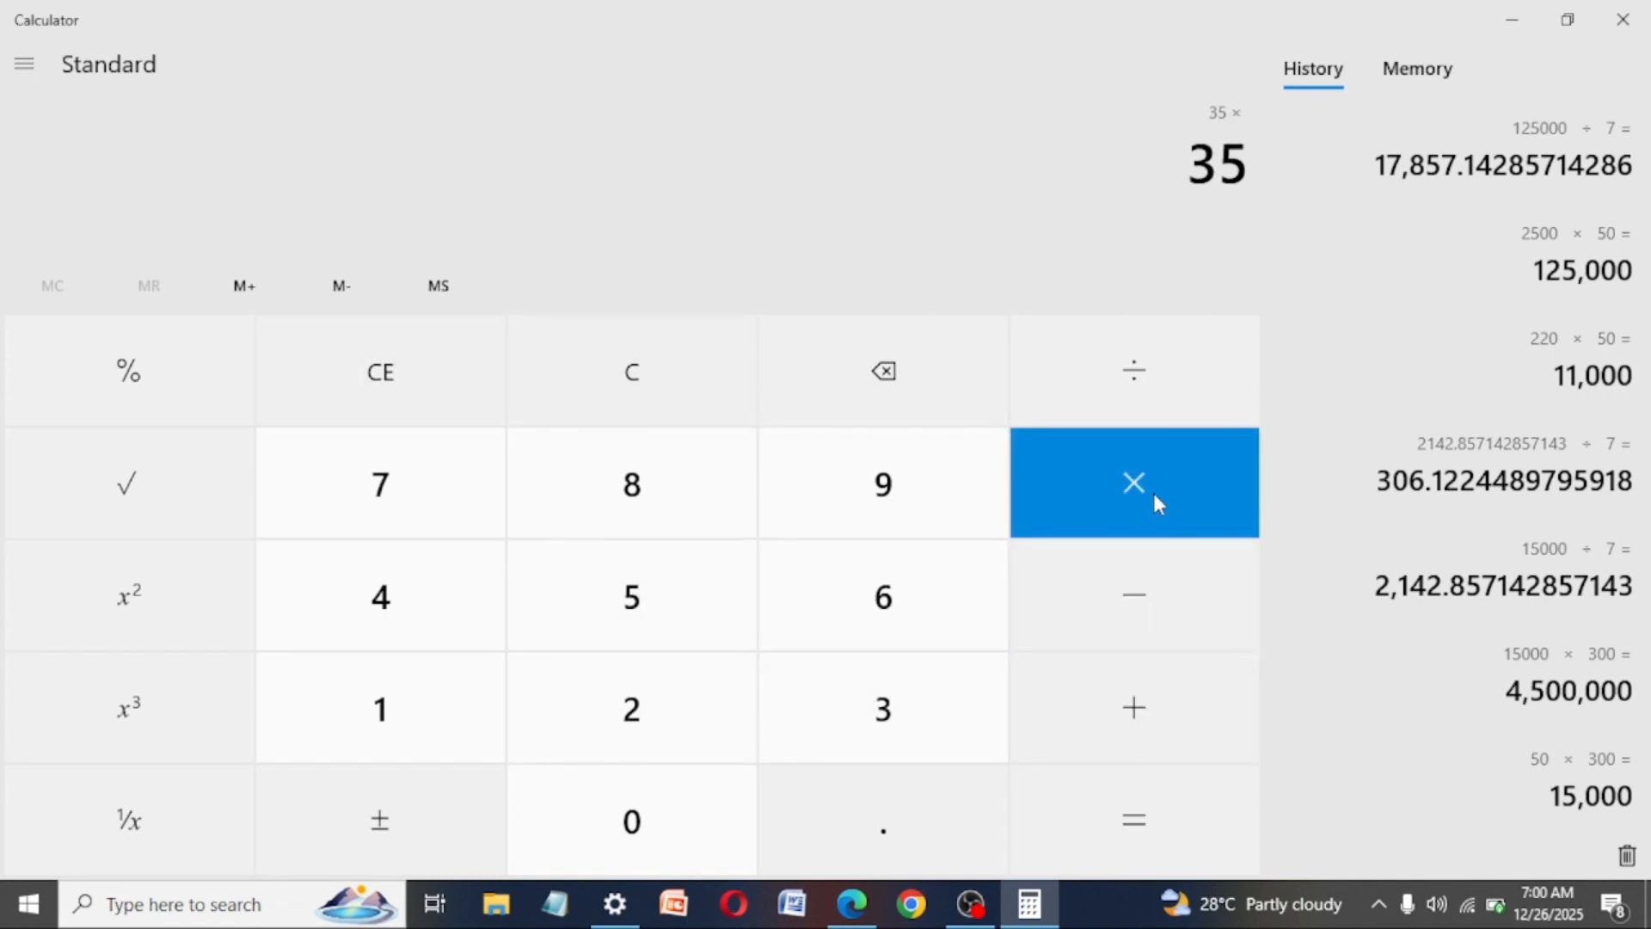
{"action": "left_click", "coordinate": [678, 621]}
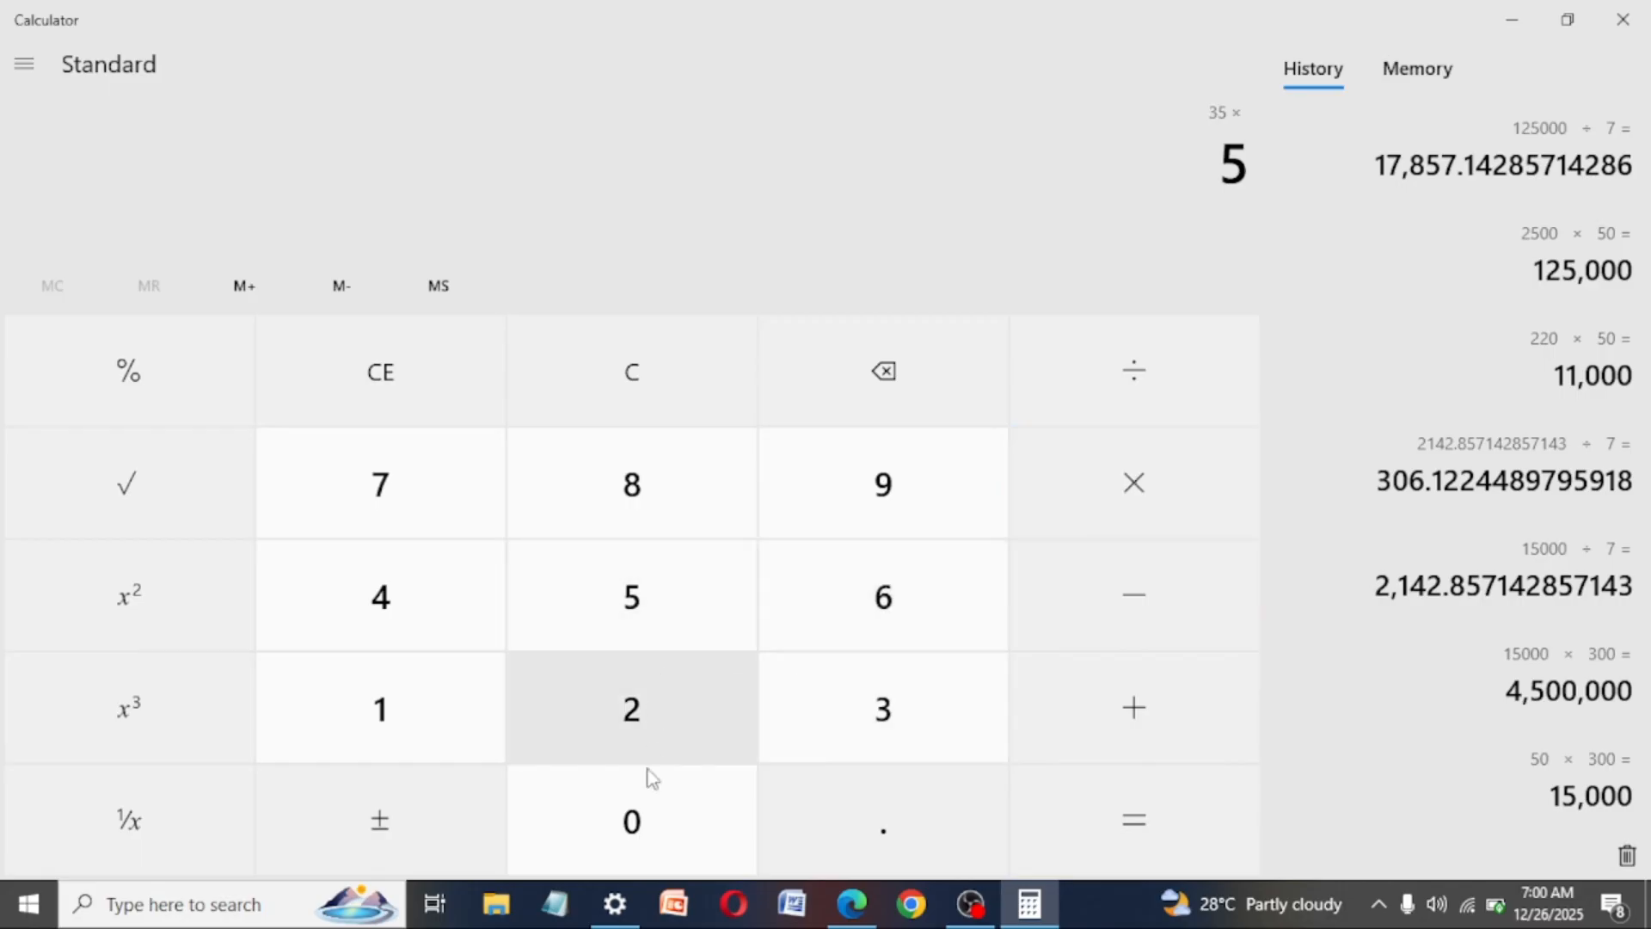
{"action": "left_click", "coordinate": [638, 843]}
{"action": "left_click", "coordinate": [1125, 832]}
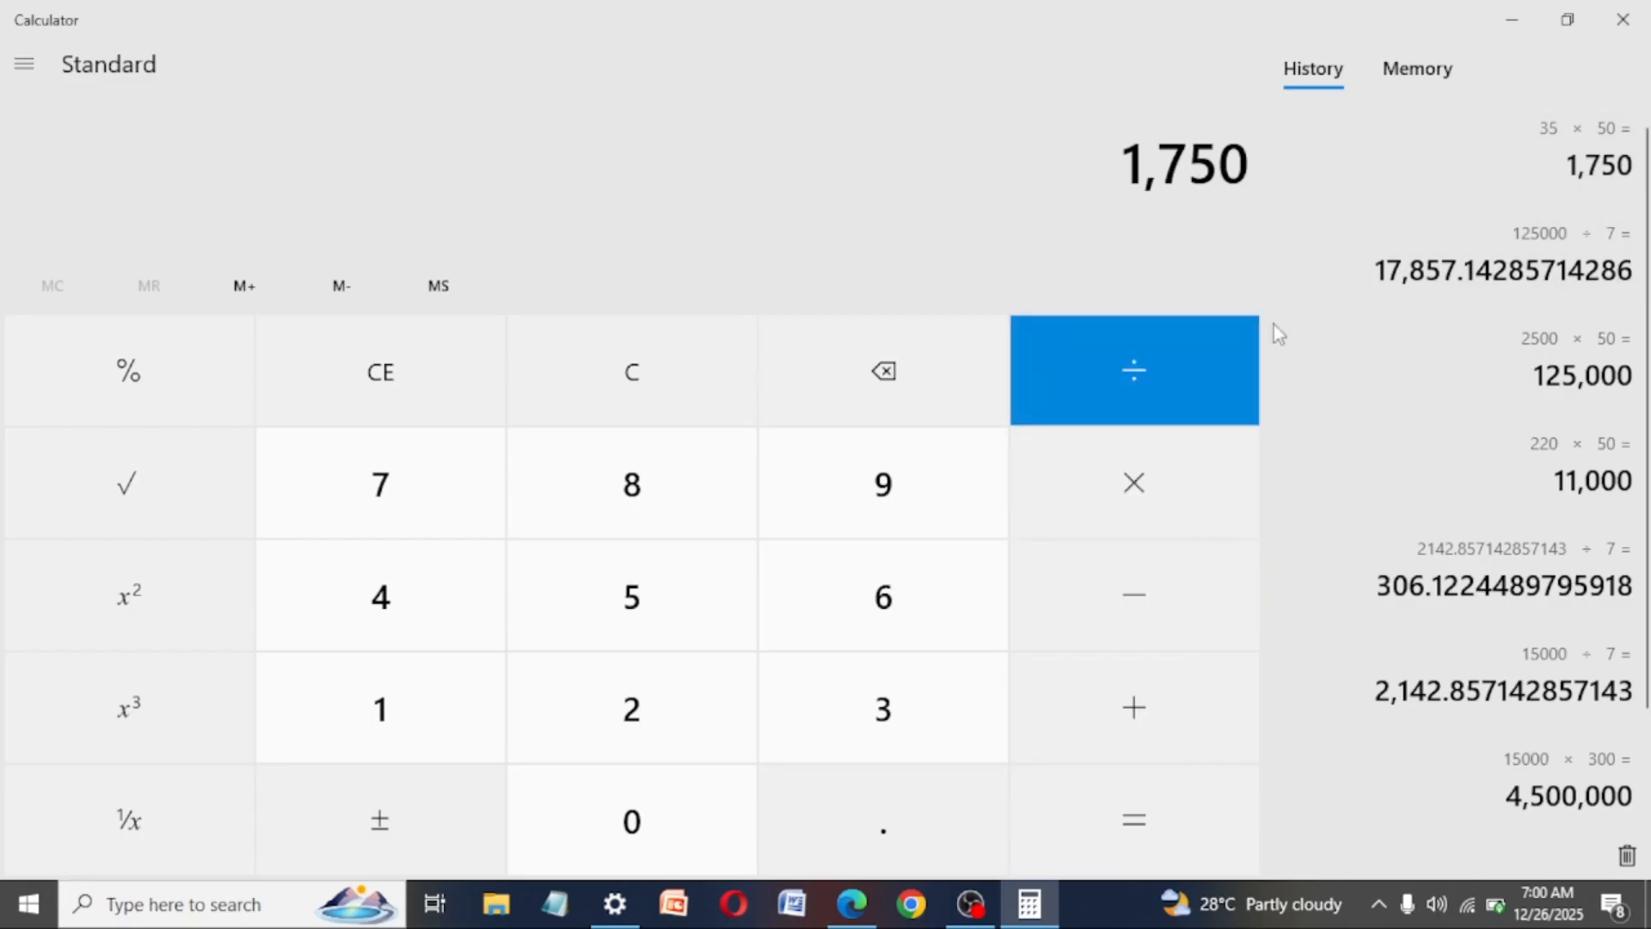
- Divide the result of 35 × 50 by 7
{"action": "left_click", "coordinate": [1138, 382]}
{"action": "left_click", "coordinate": [430, 522]}
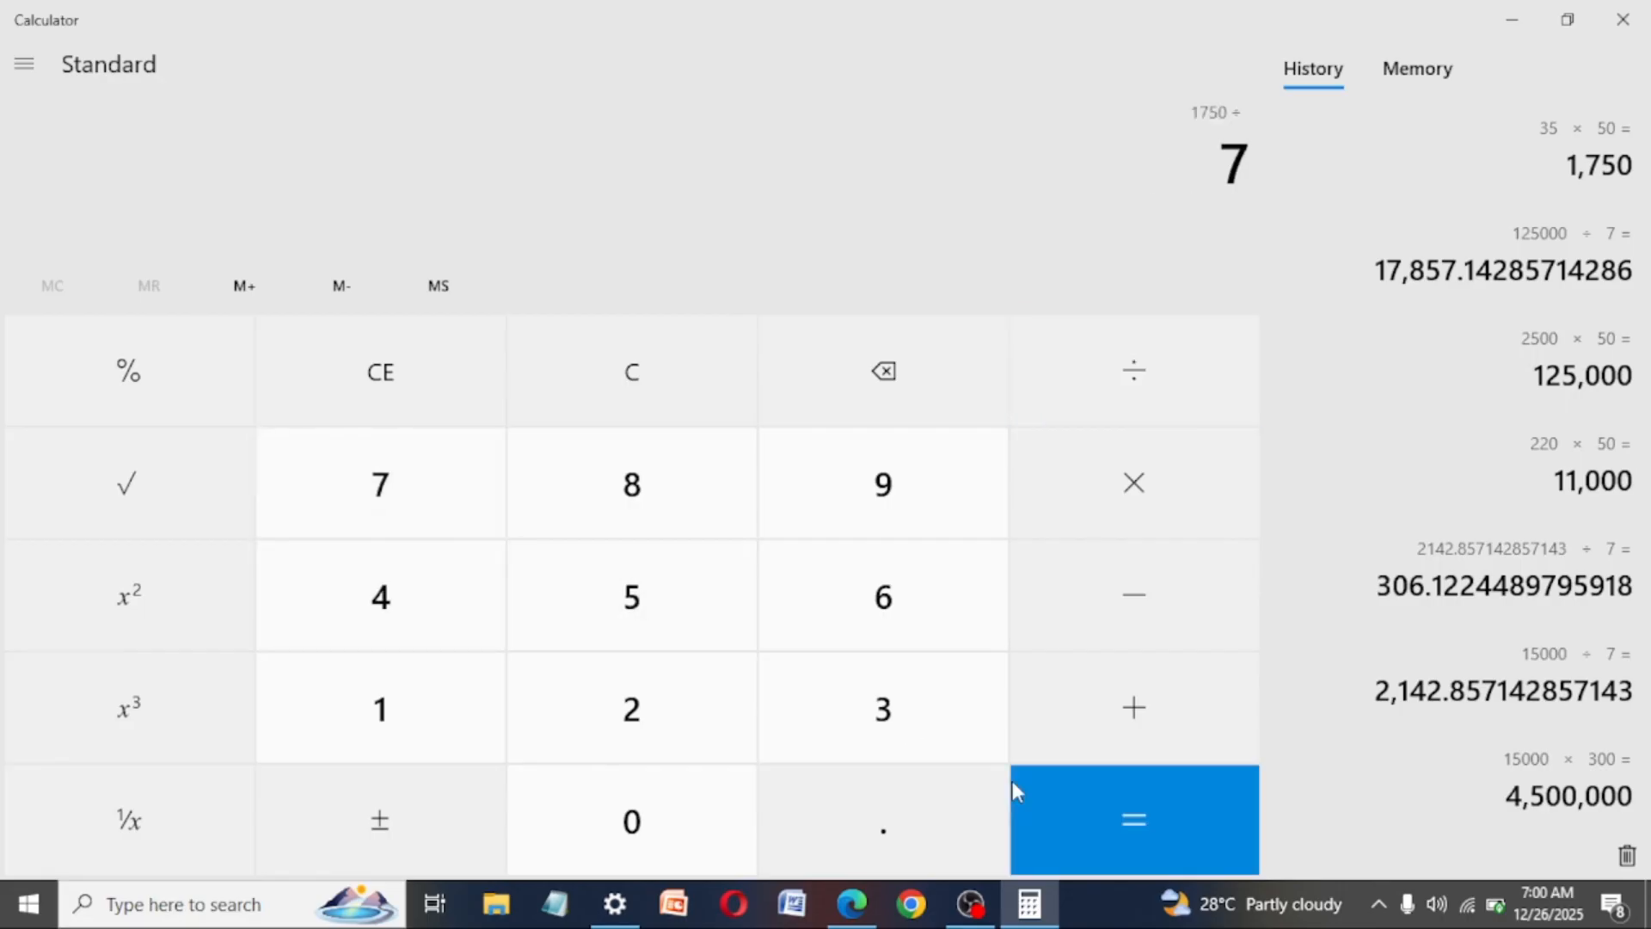
{"action": "left_click", "coordinate": [1103, 828]}
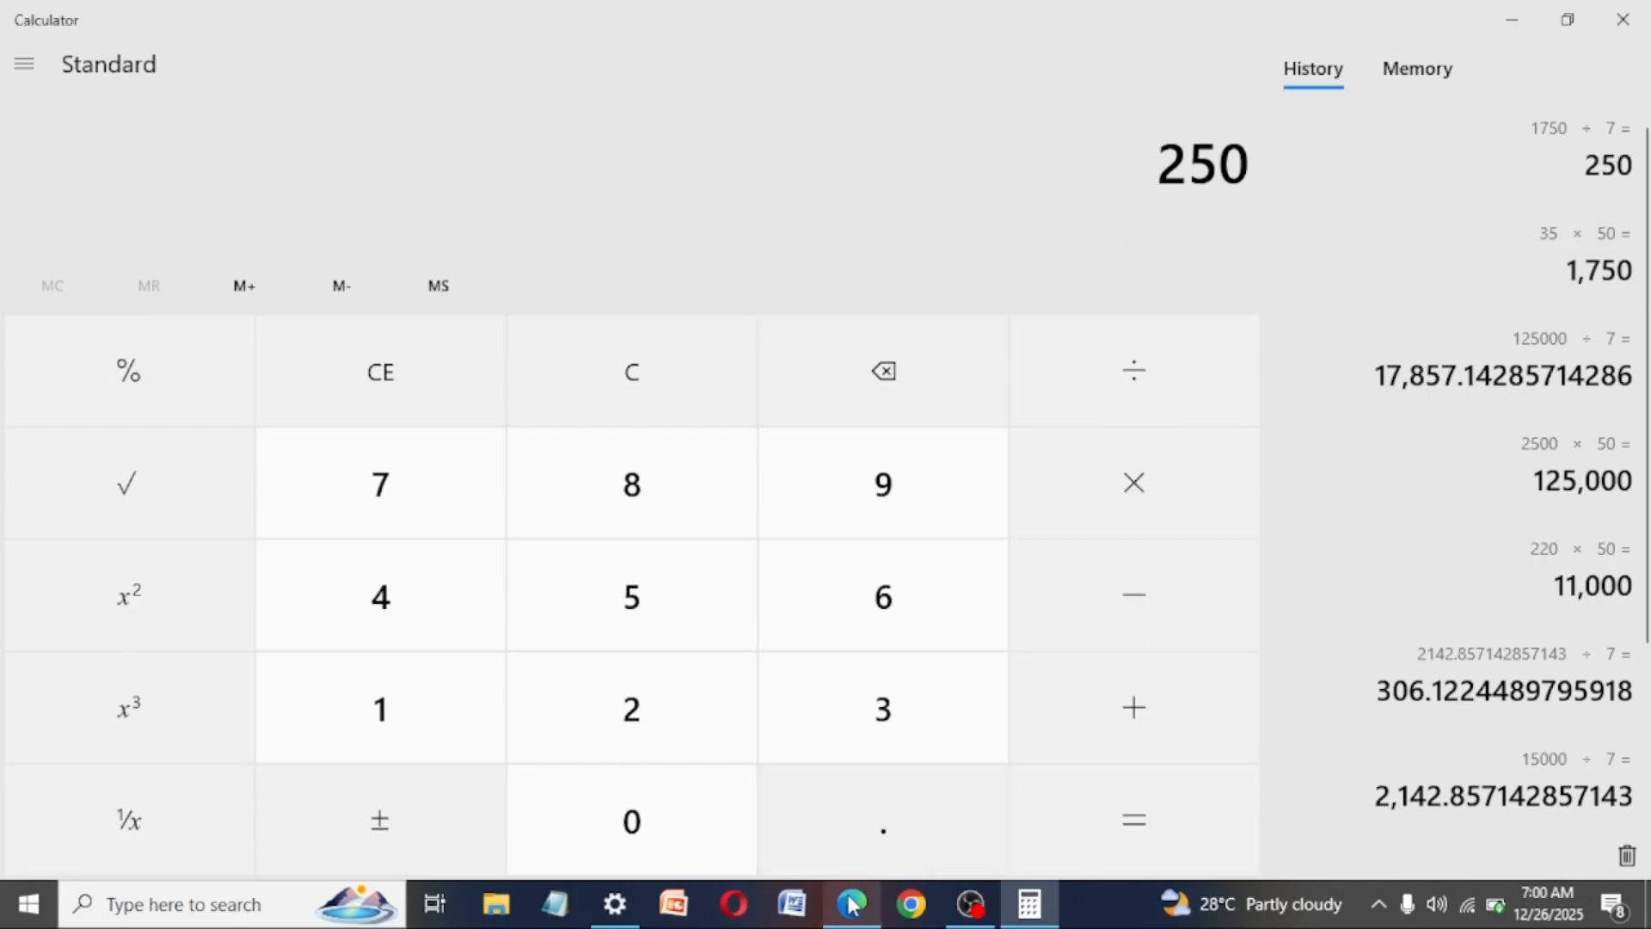
- Switch between Ads Manager and Calculator to compare the ad set's daily budget with the last division result
{"action": "mouse_move", "coordinate": [849, 898]}
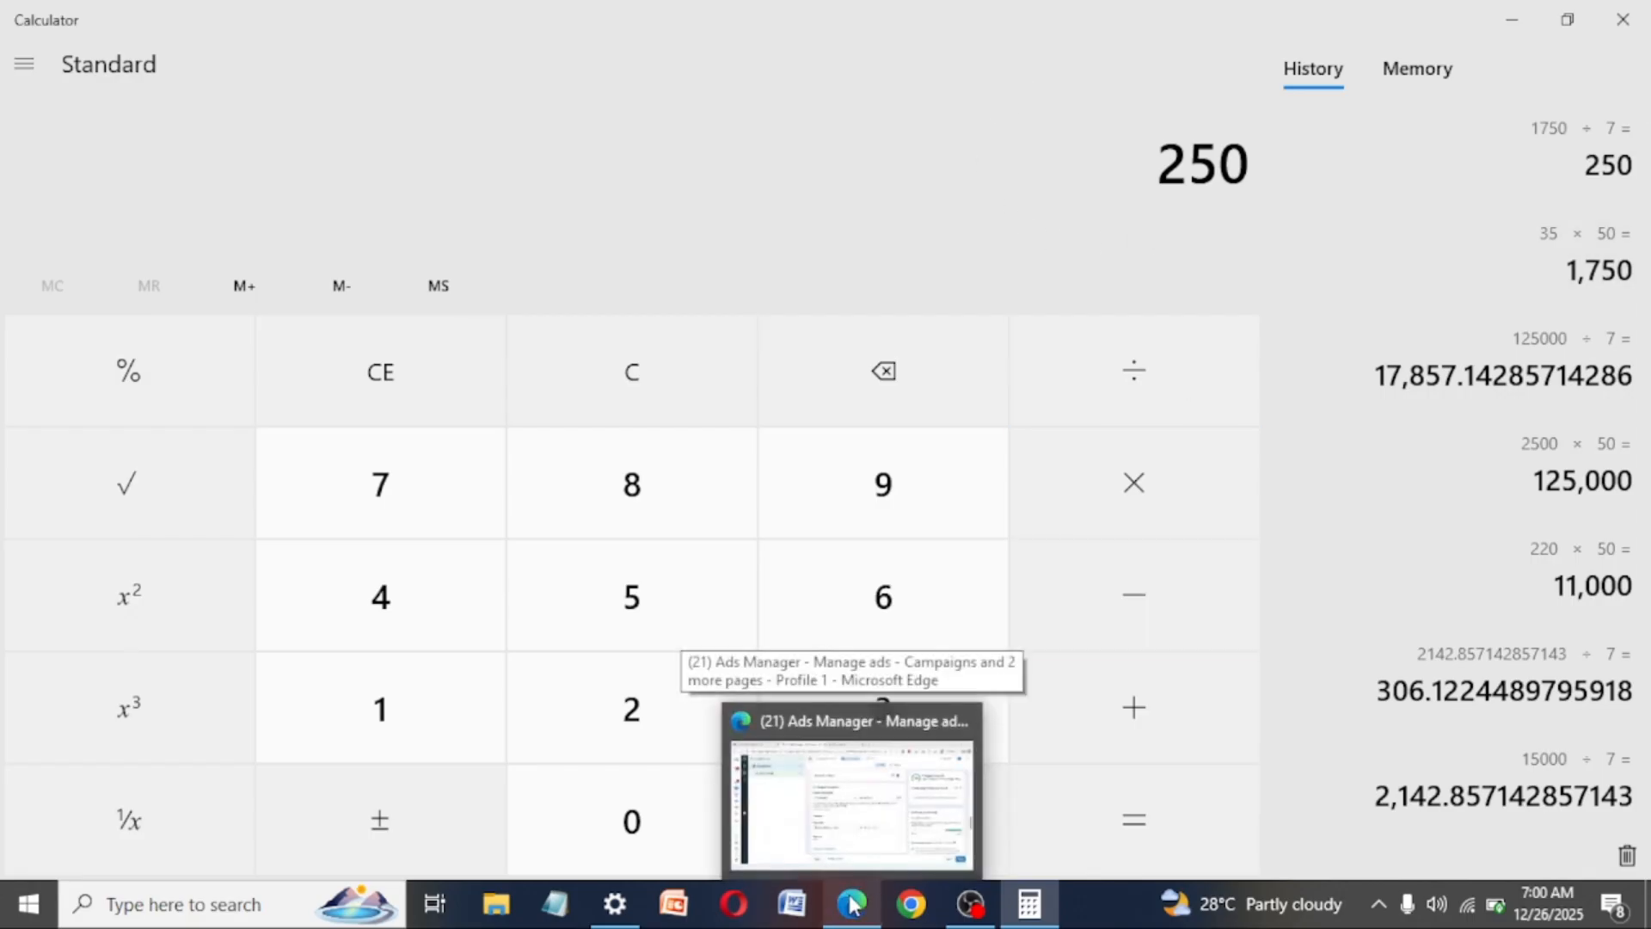
{"action": "left_click", "coordinate": [865, 818]}
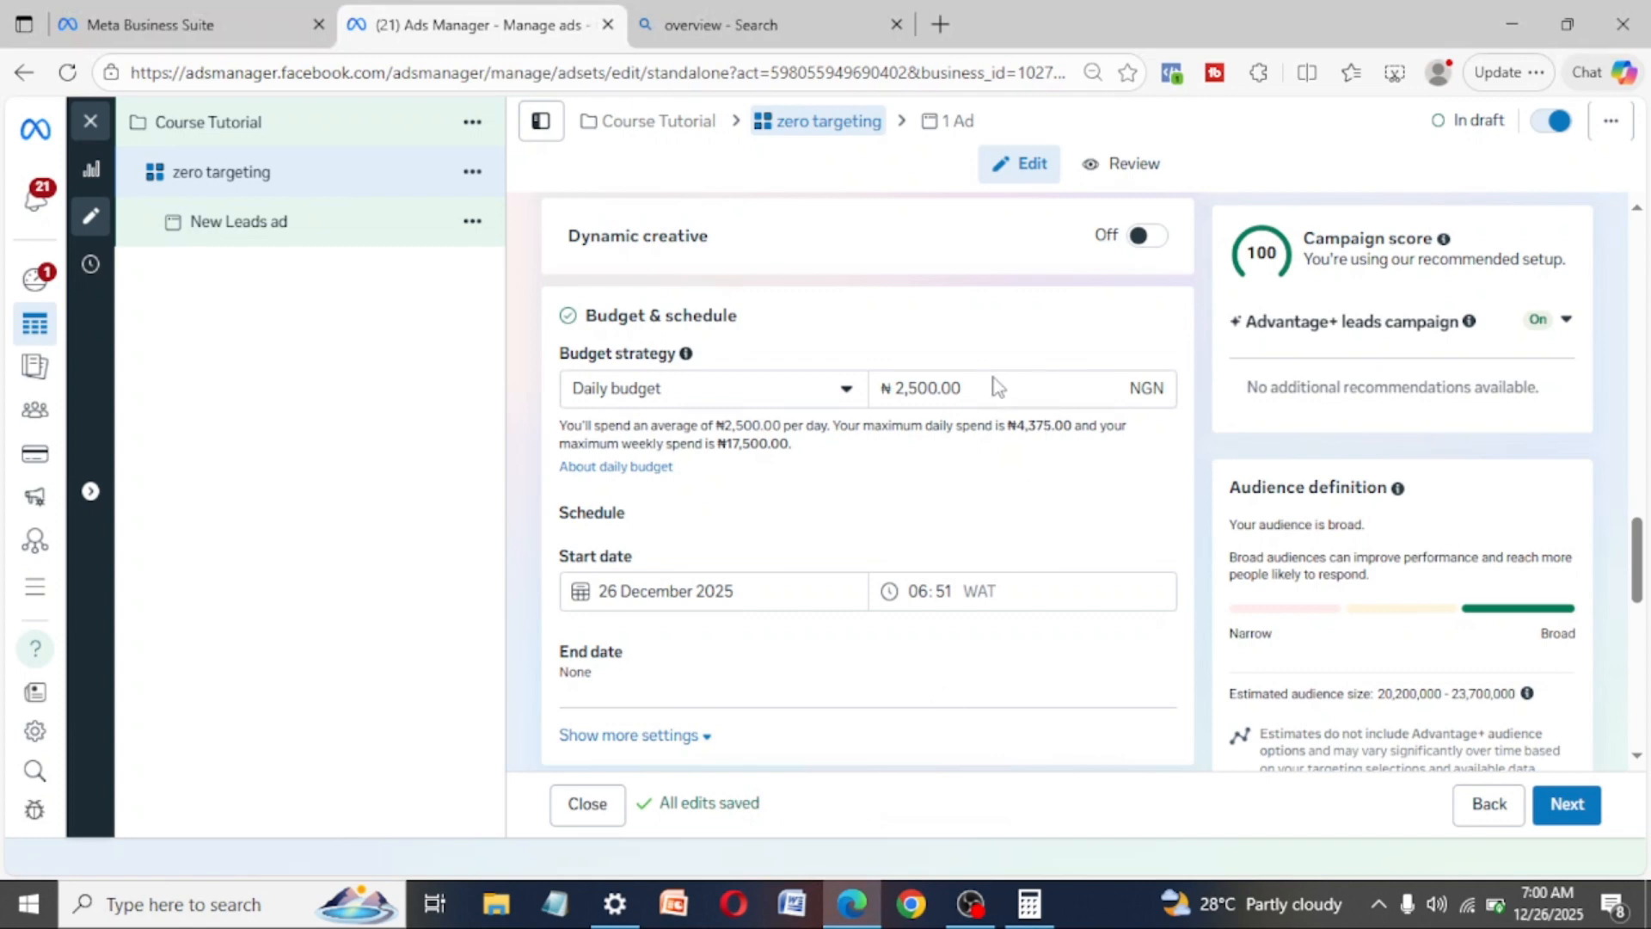
{"action": "mouse_move", "coordinate": [1030, 903]}
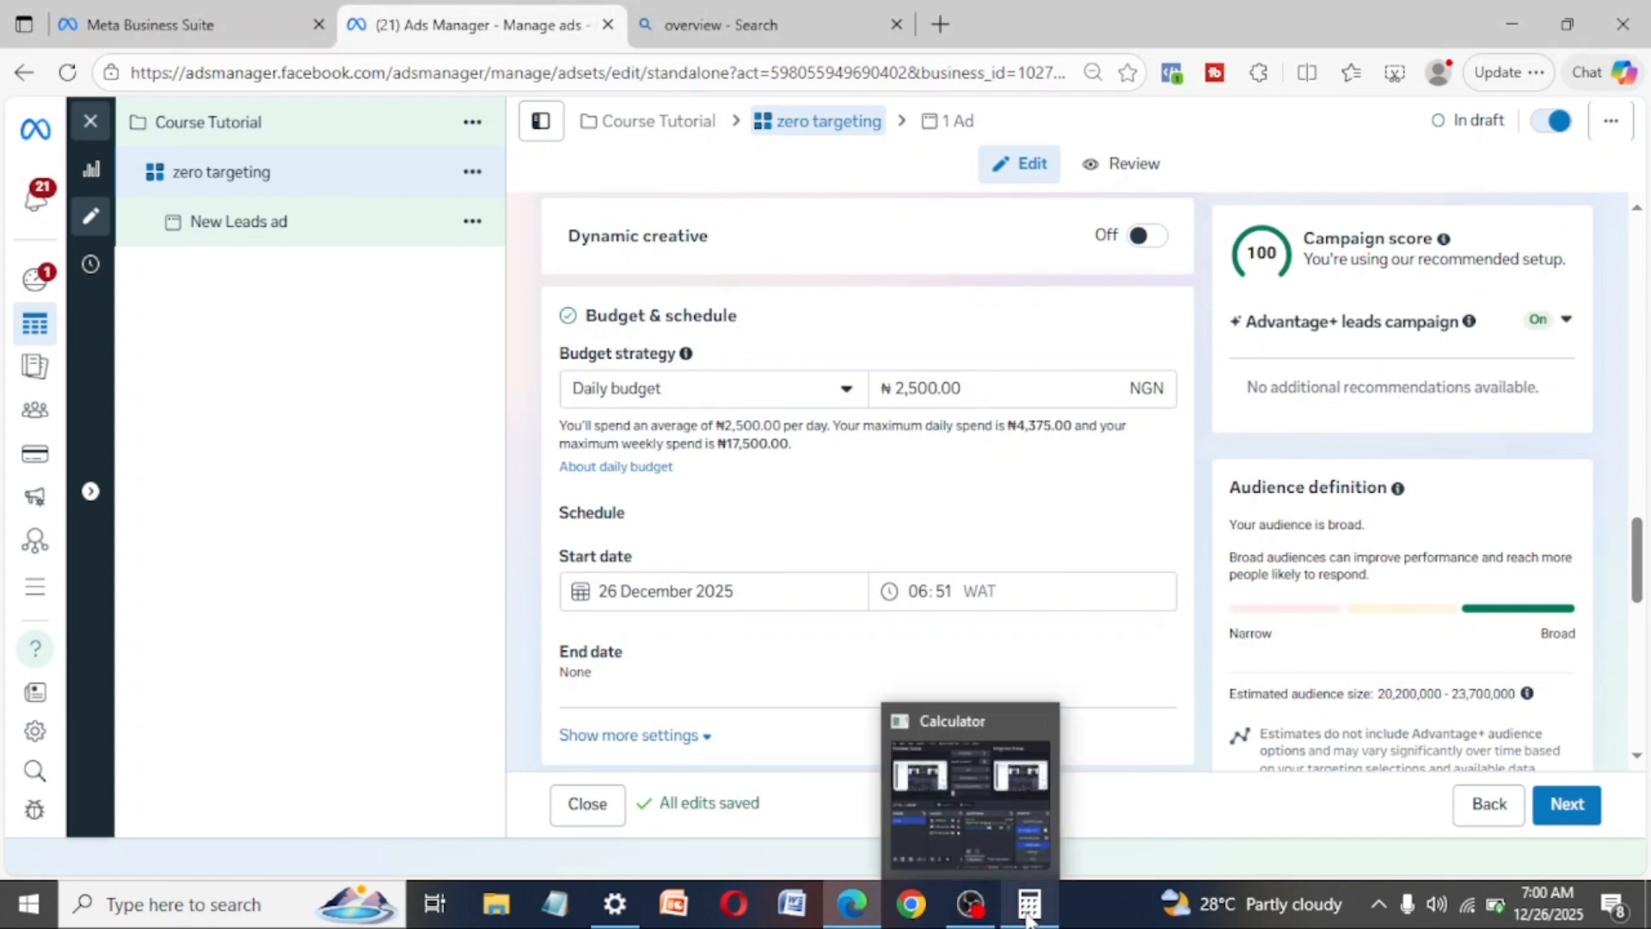
{"action": "left_click", "coordinate": [1043, 855]}
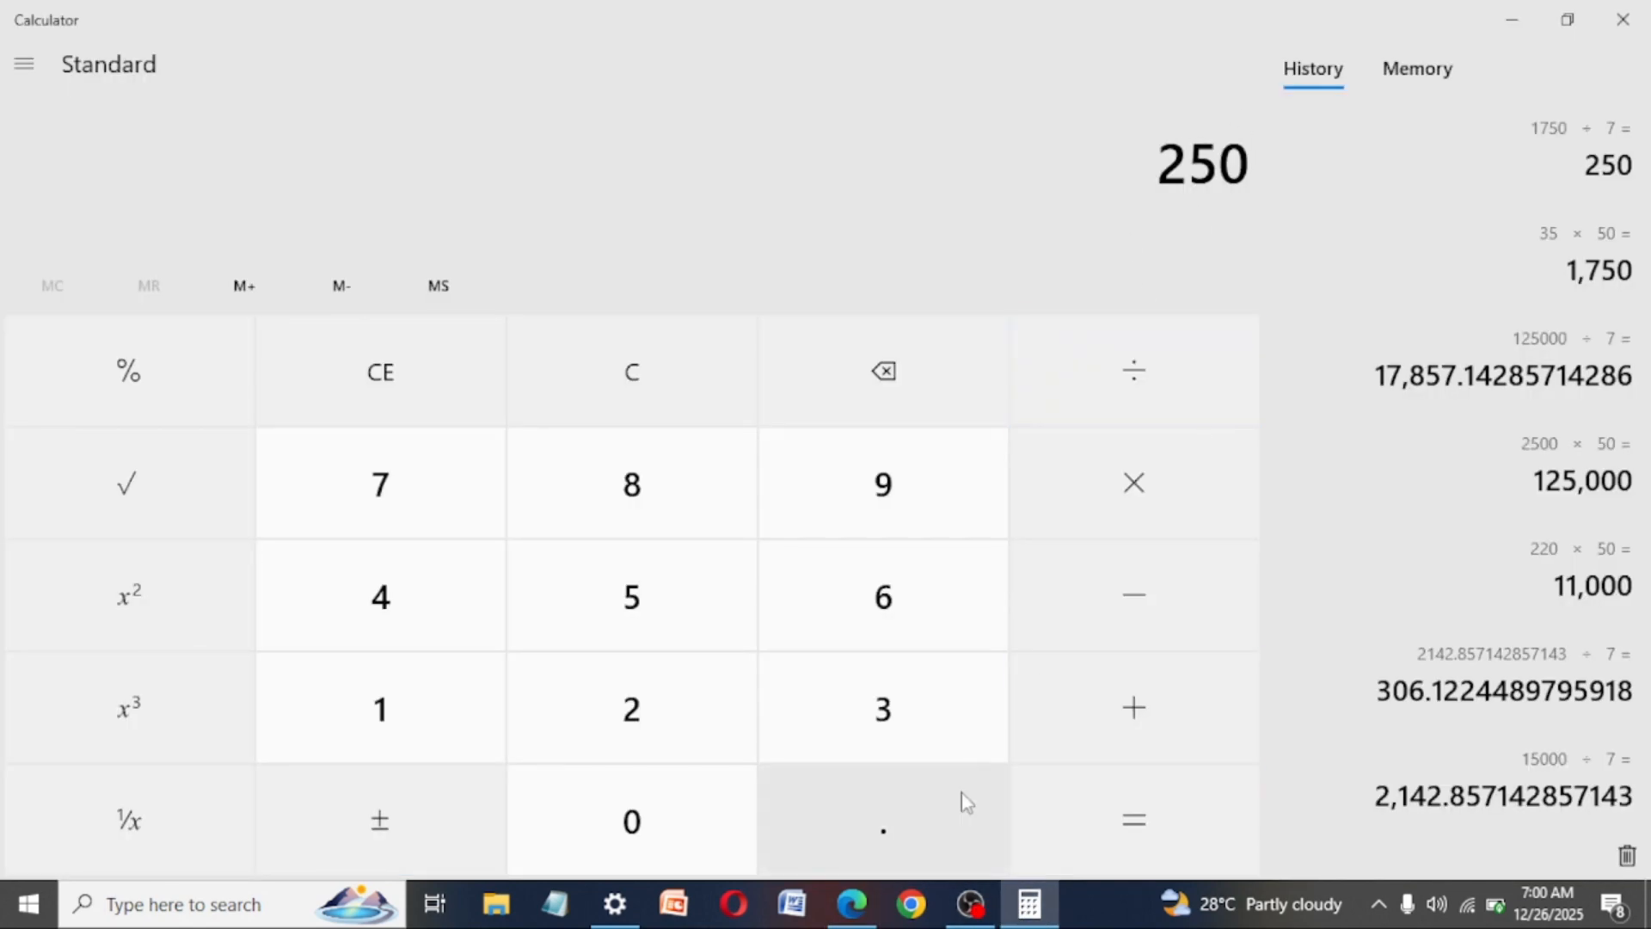
{"action": "mouse_move", "coordinate": [859, 899]}
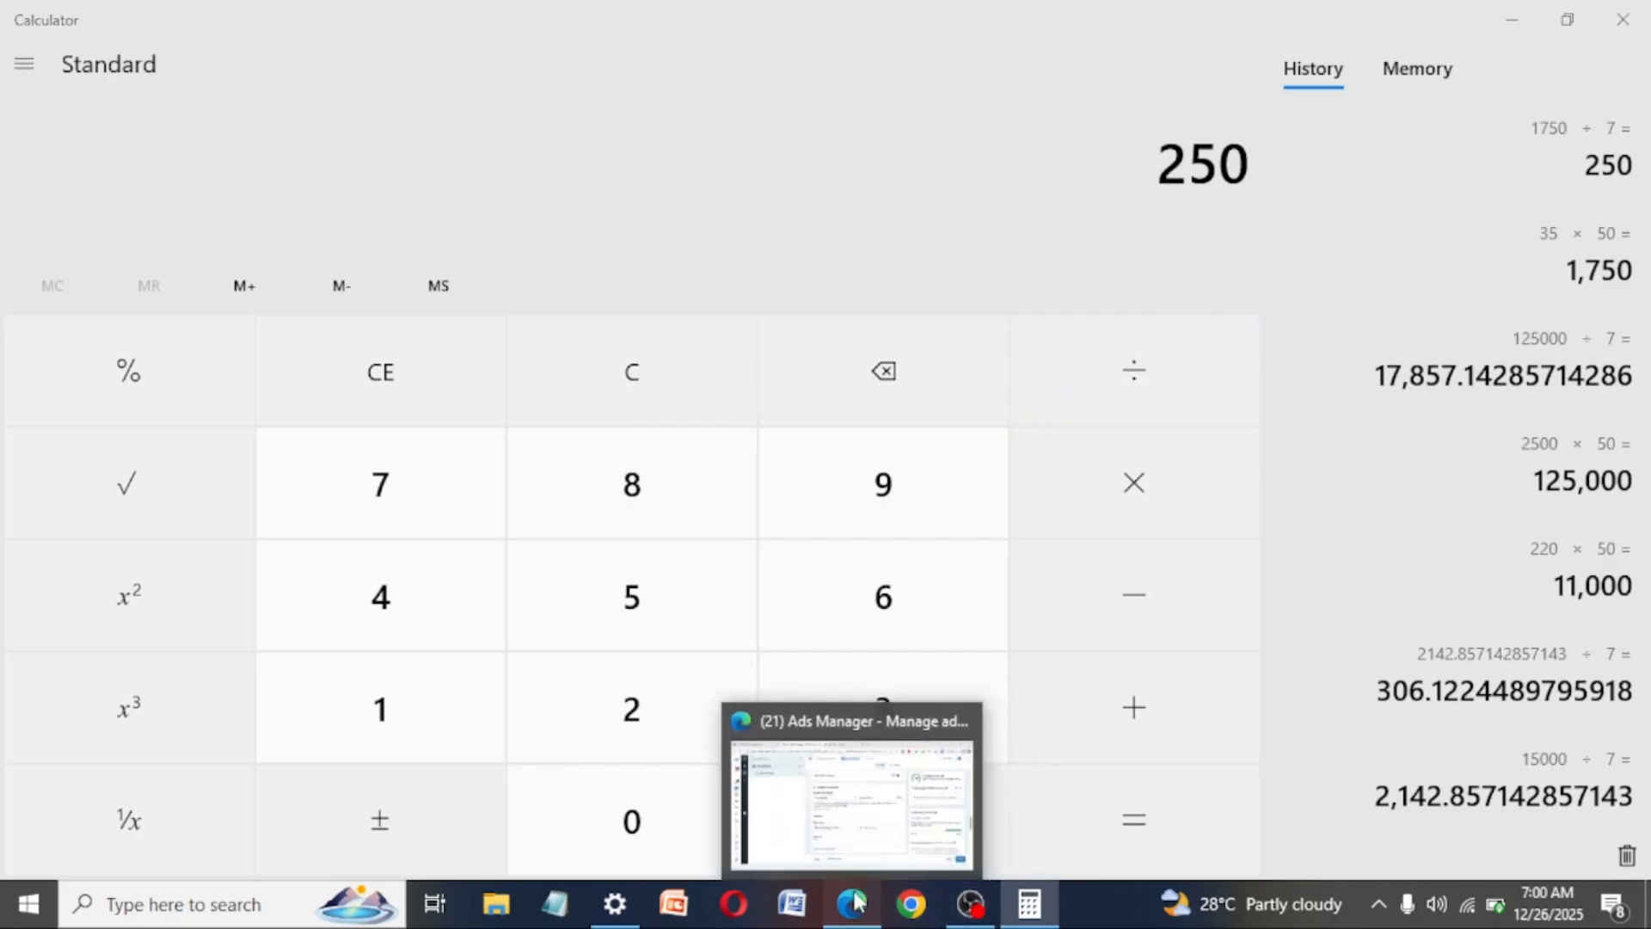
{"action": "left_click", "coordinate": [937, 756]}
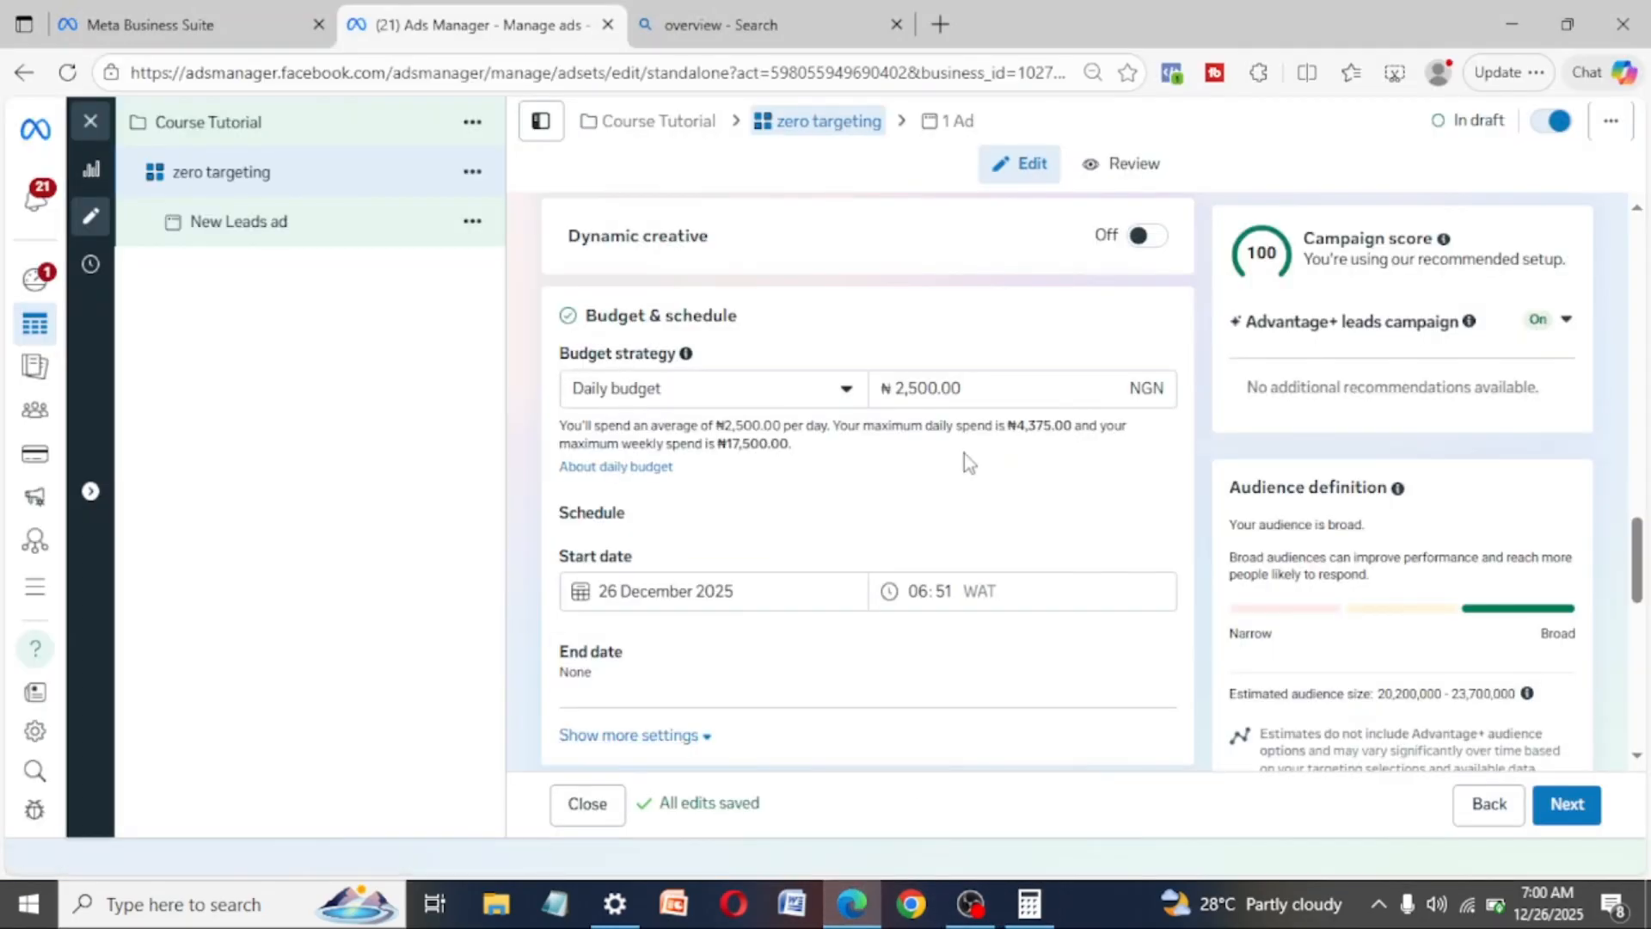
{"action": "left_click", "coordinate": [1029, 904]}
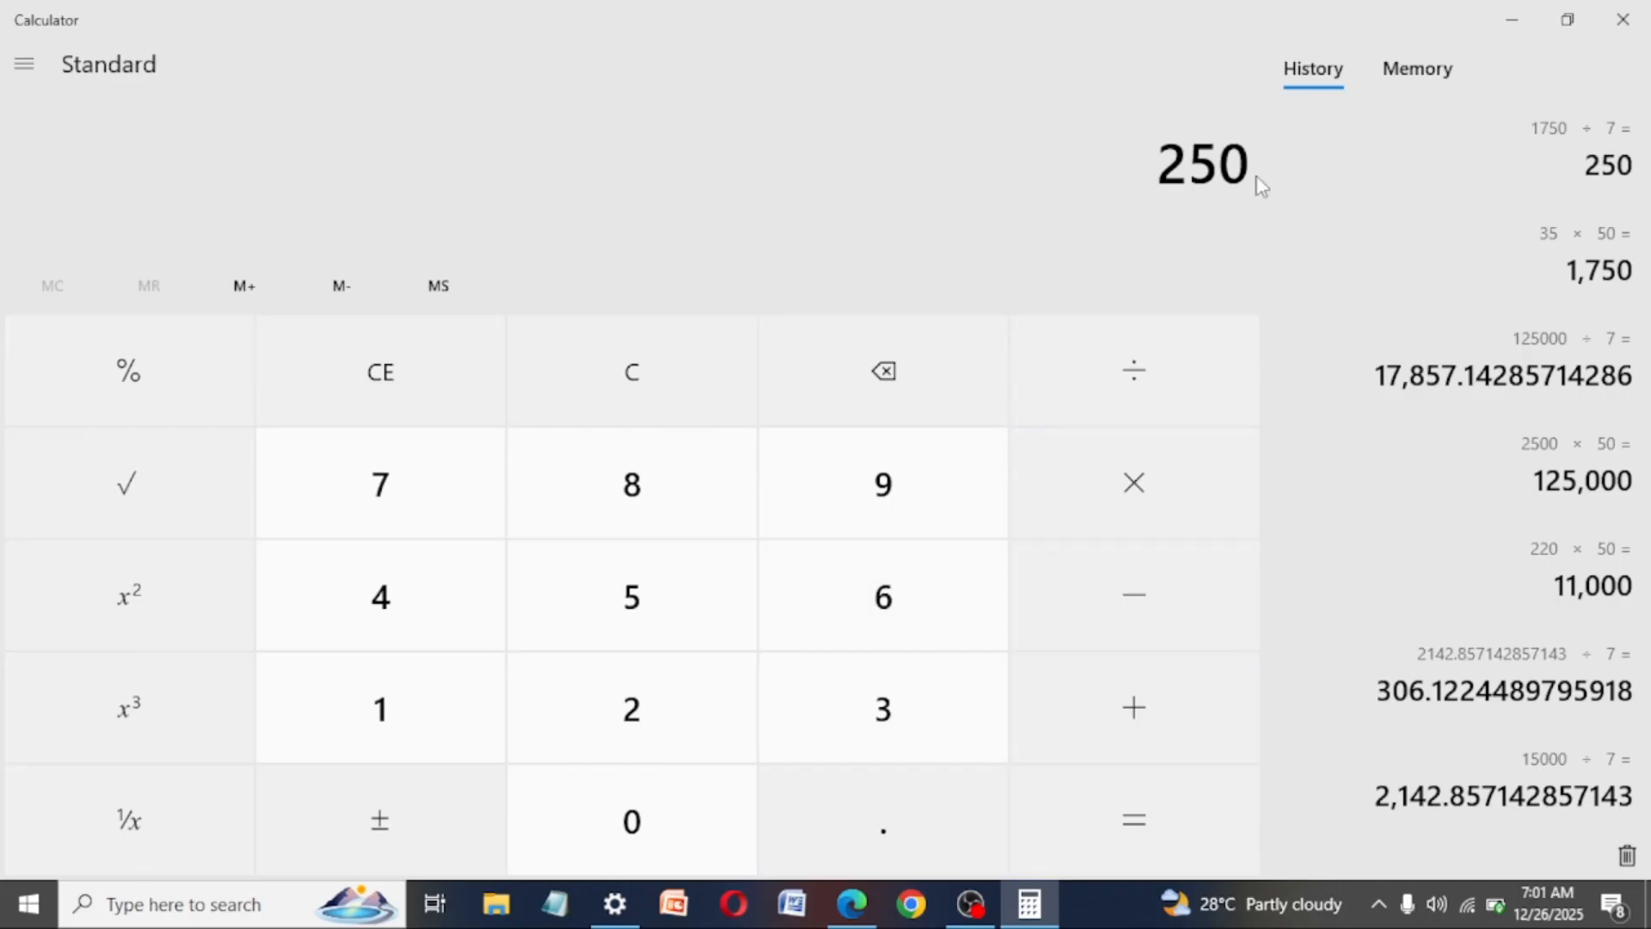
- Switch back to Ads Manager and set the ad set's start date to 27 December 2025
{"action": "left_click", "coordinate": [859, 885]}
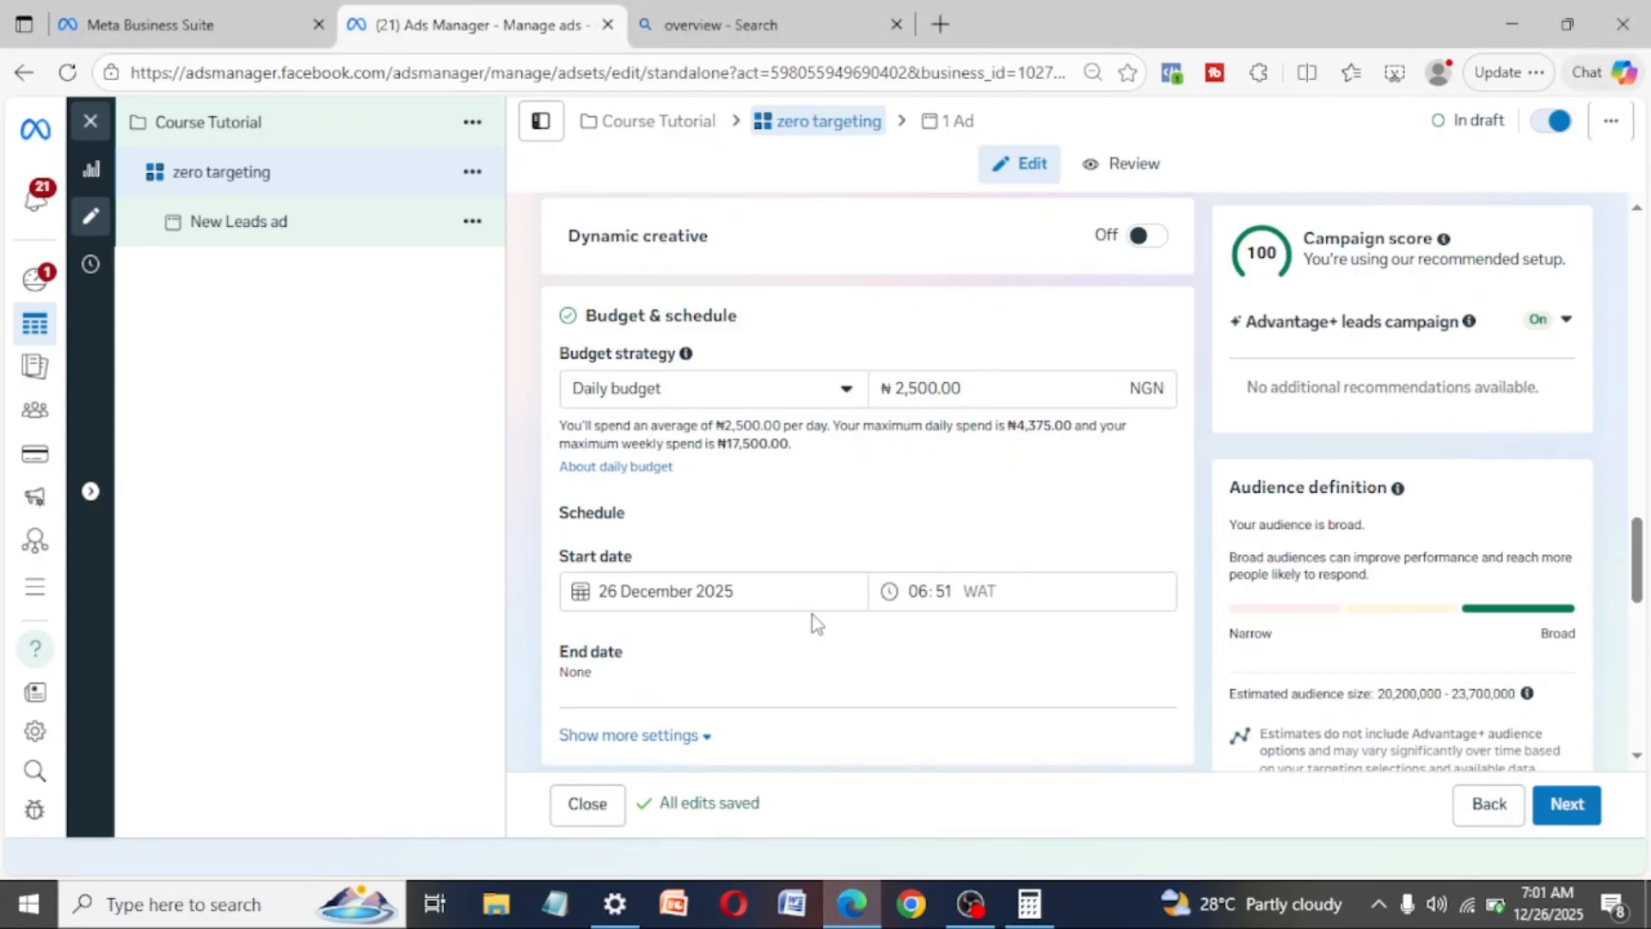
{"action": "scroll", "coordinate": [756, 652], "scroll_direction": "down", "scroll_amount": 2}
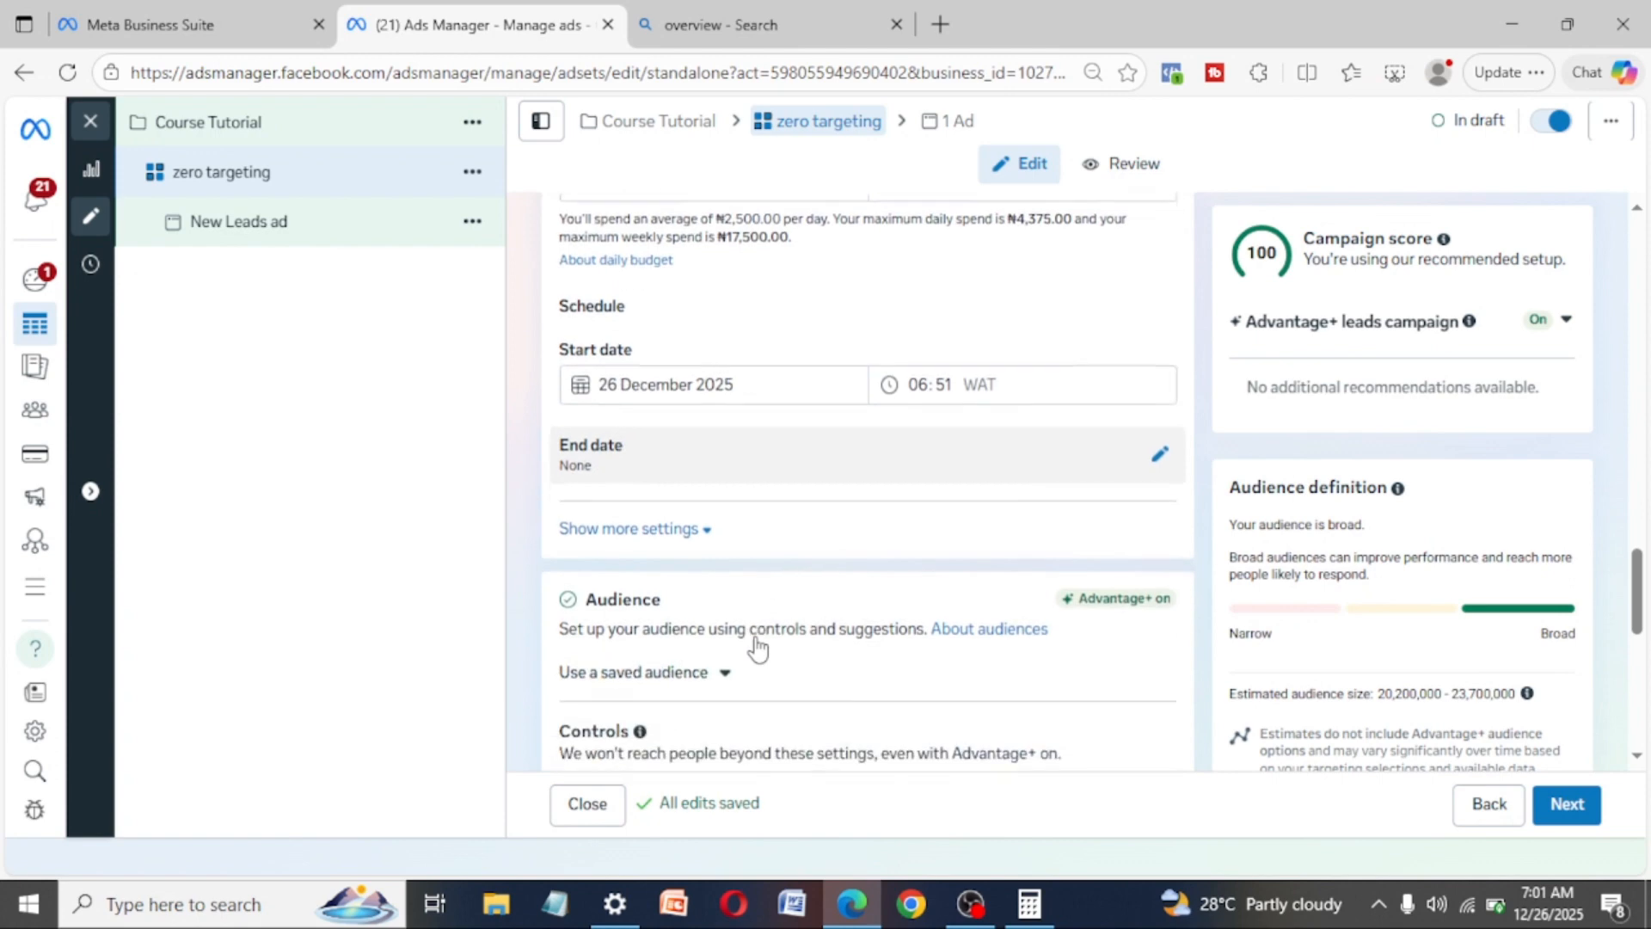
{"action": "left_click", "coordinate": [688, 369]}
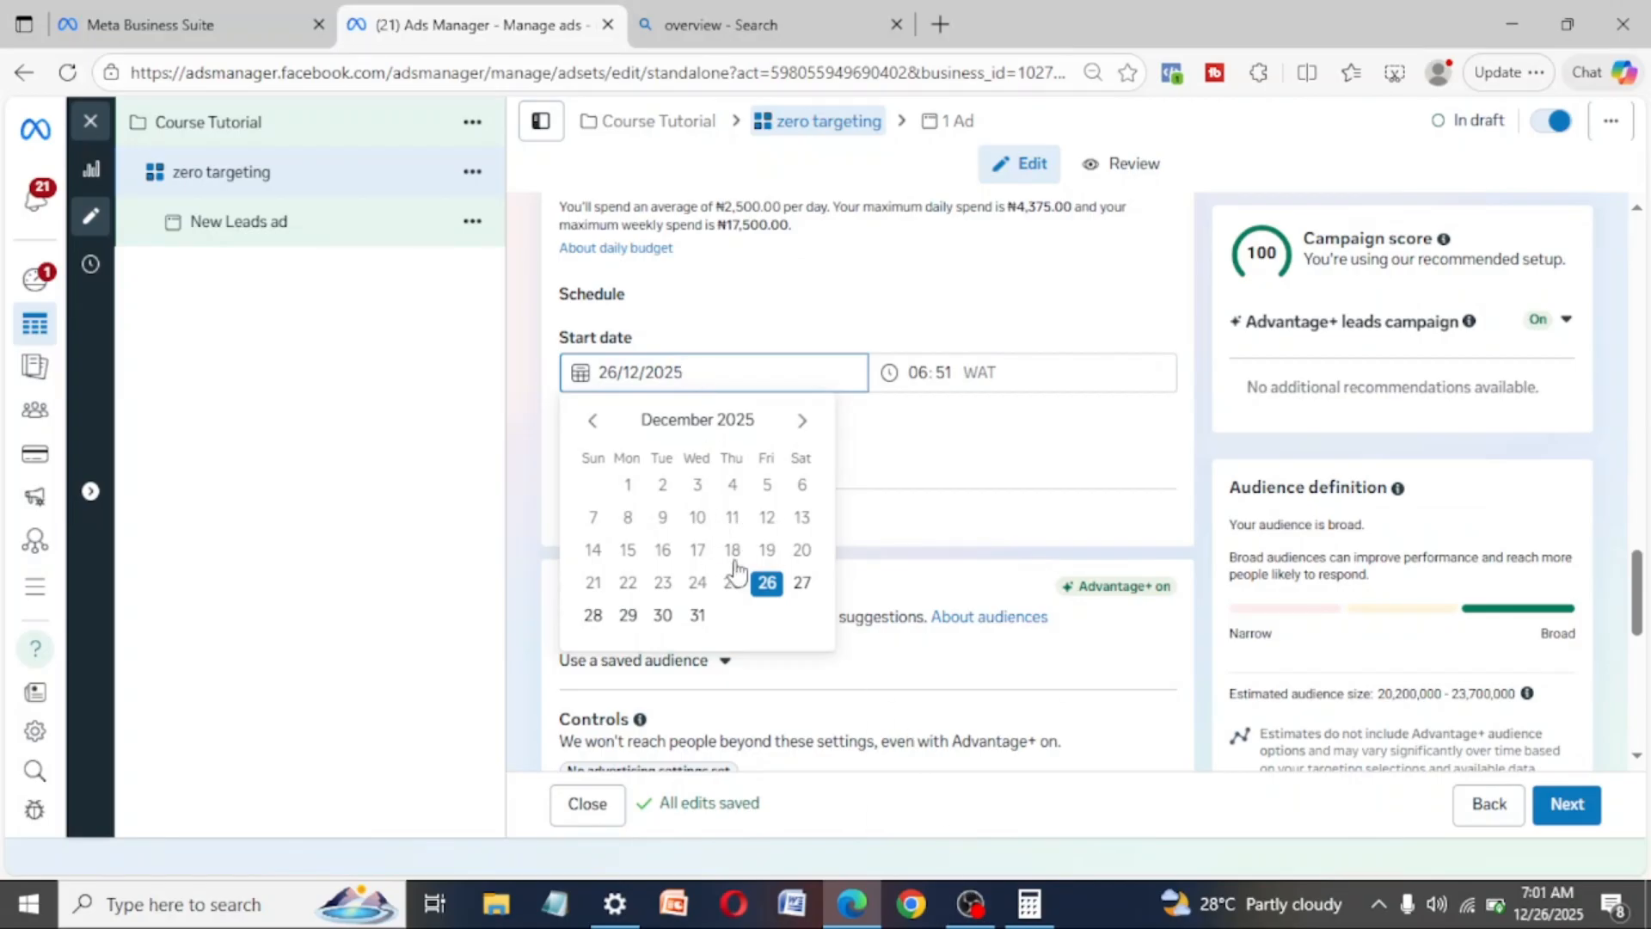
{"action": "left_click", "coordinate": [801, 583]}
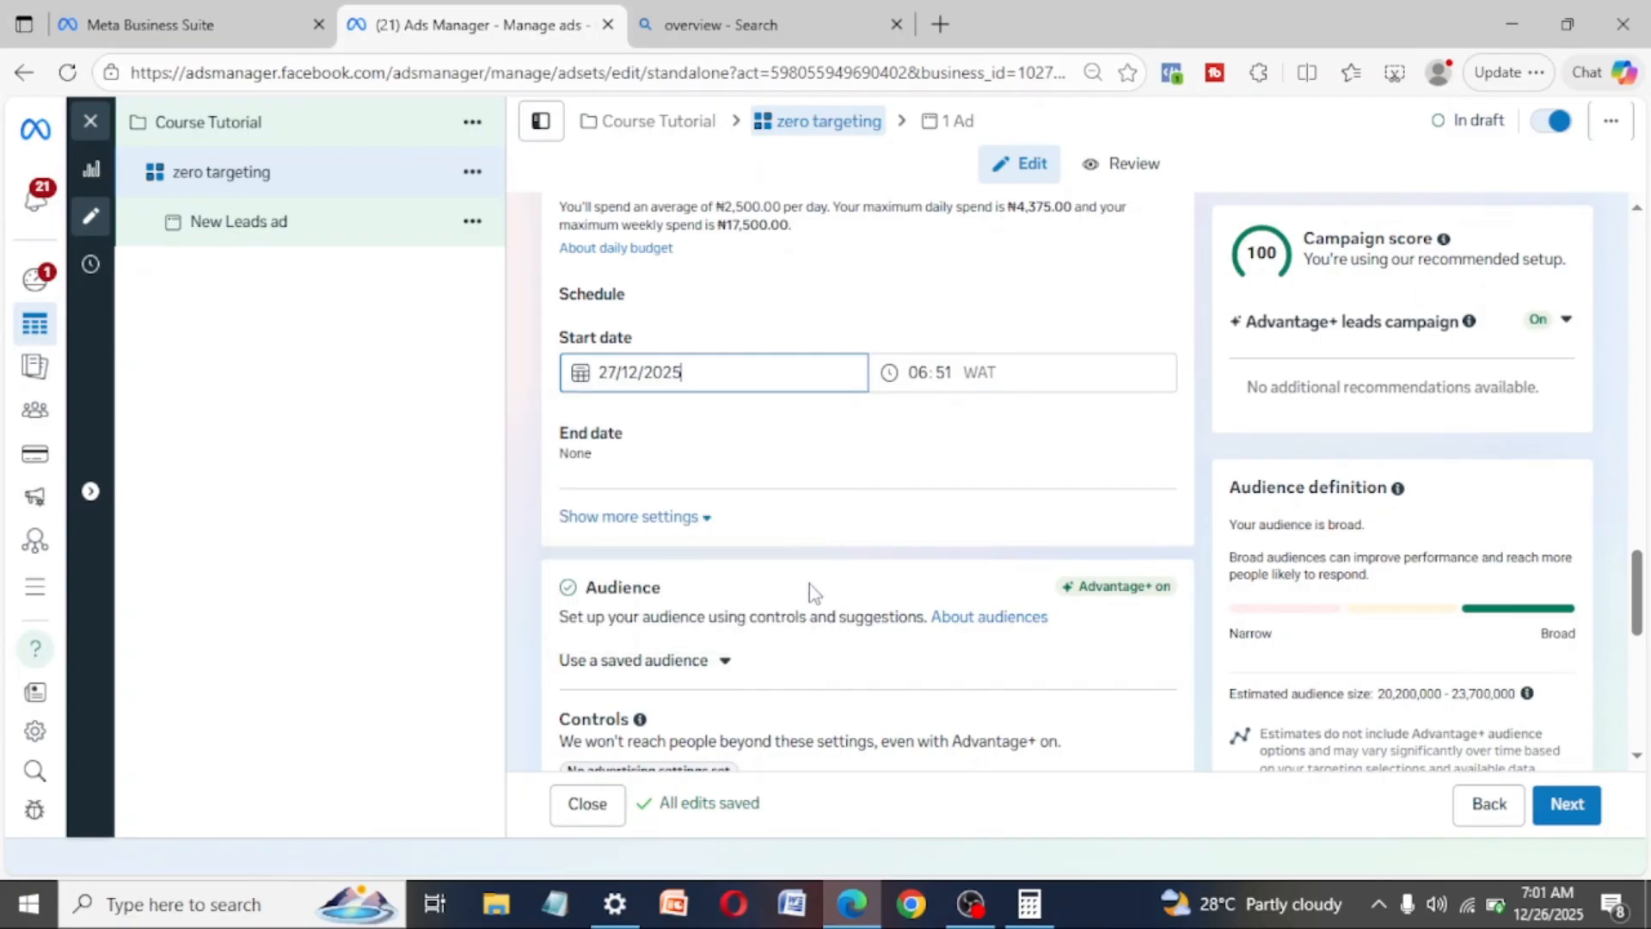
- Set the ad set's start time to 00:00 and expand the end date settings
{"action": "left_click", "coordinate": [935, 373]}
{"action": "left_click", "coordinate": [920, 373]}
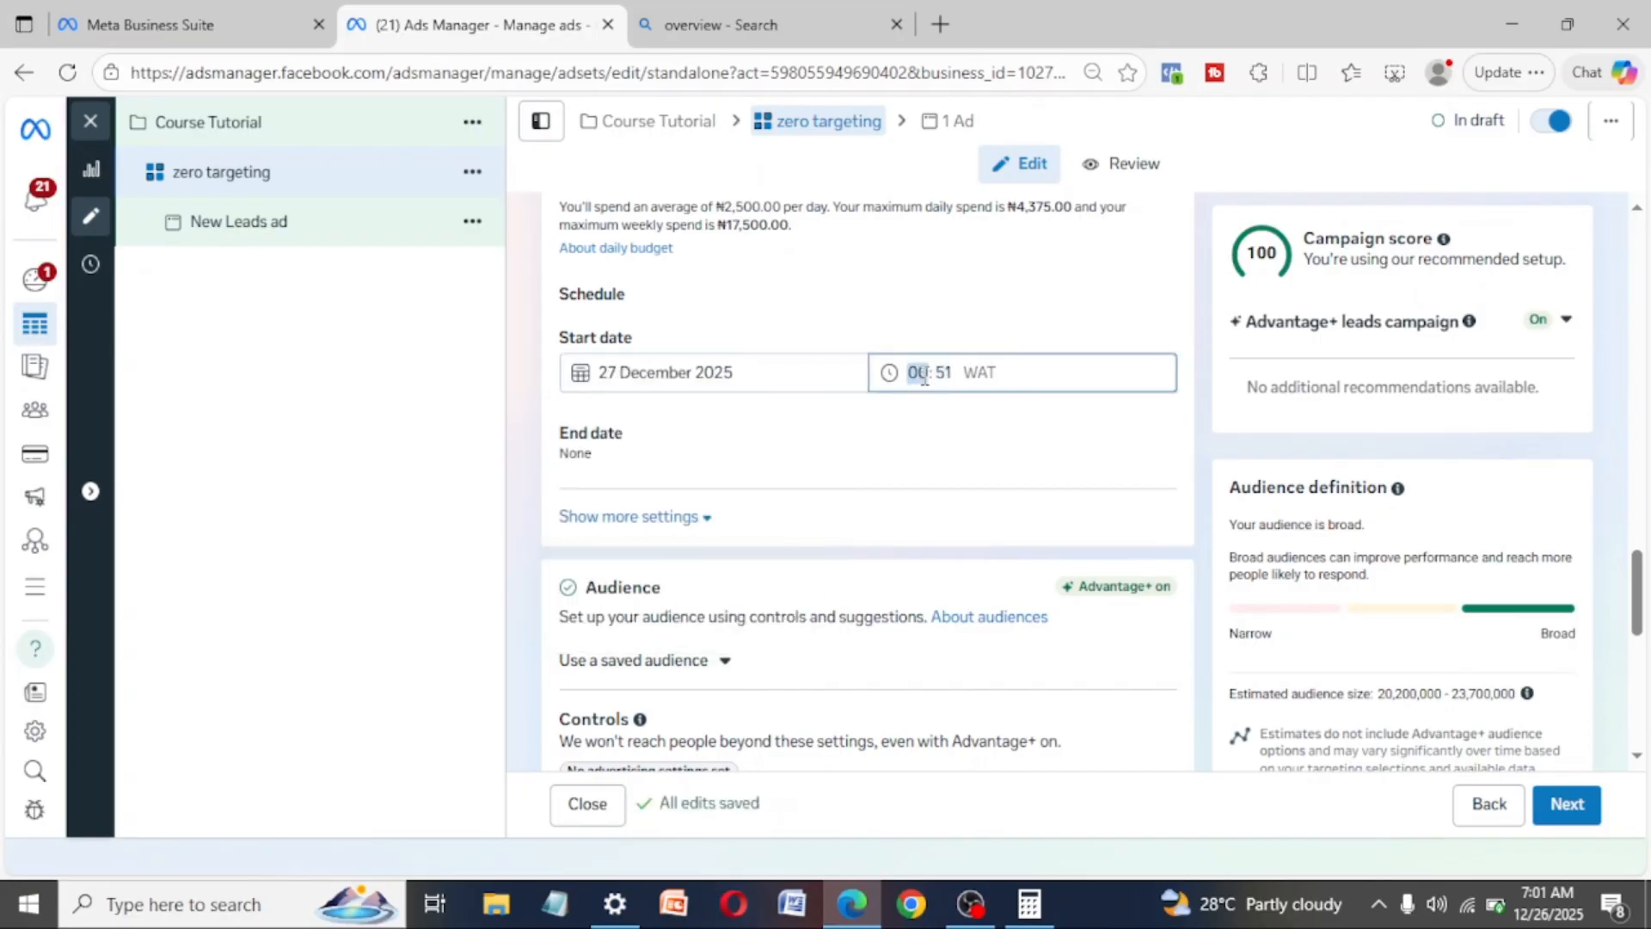
{"action": "type", "text": "00:"}
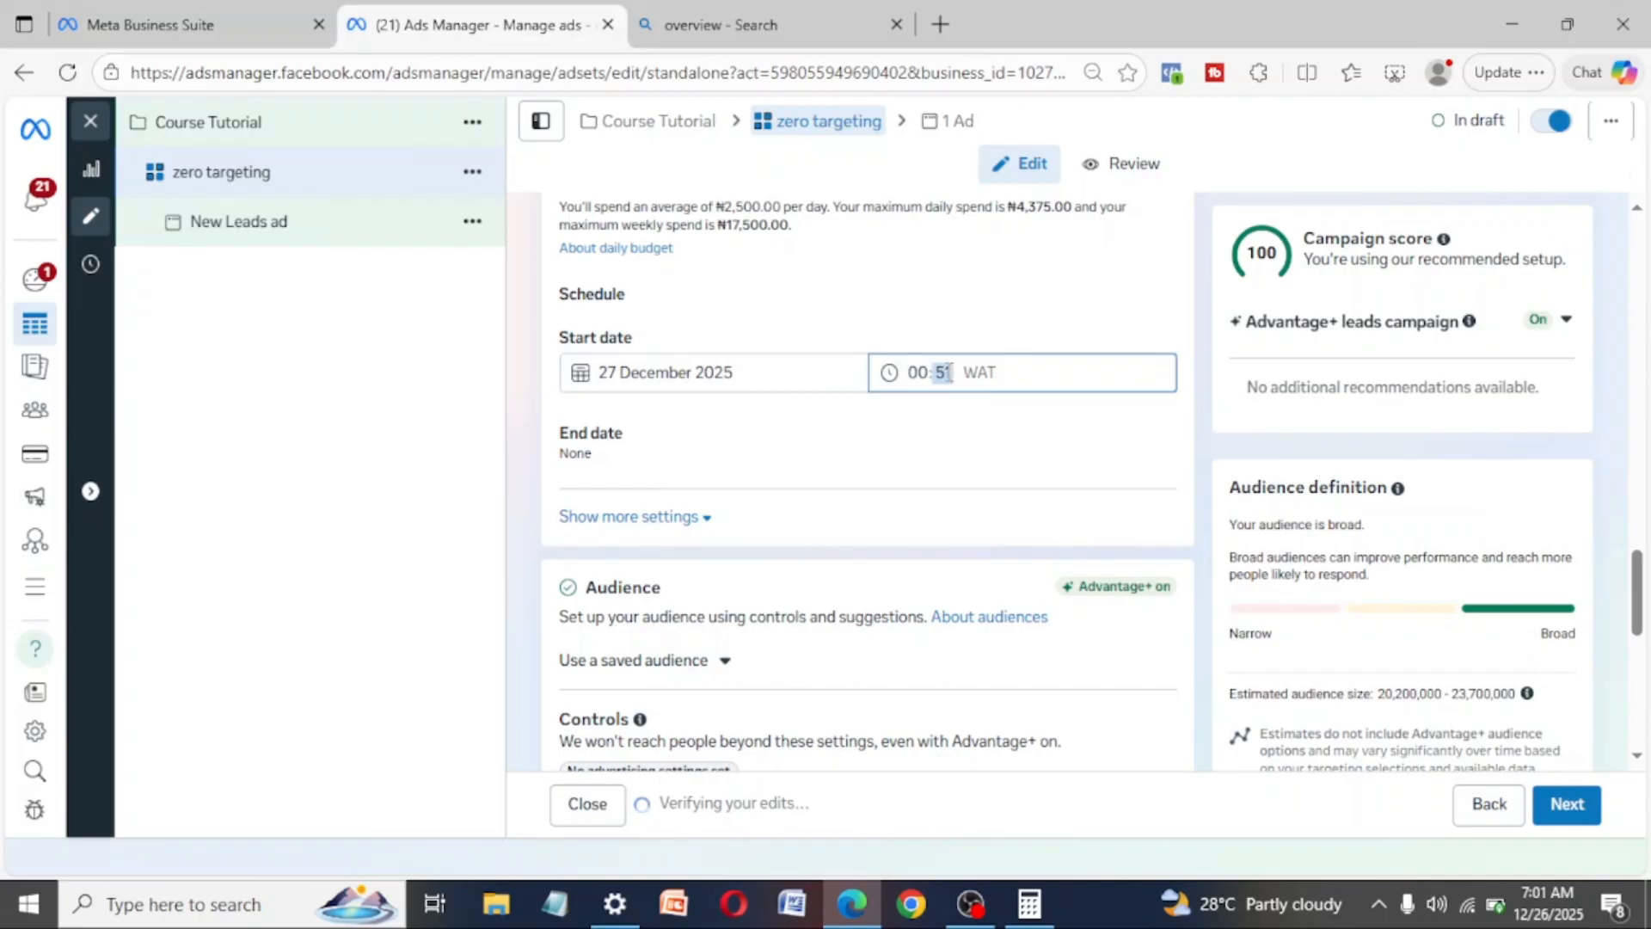
{"action": "type", "text": "00"}
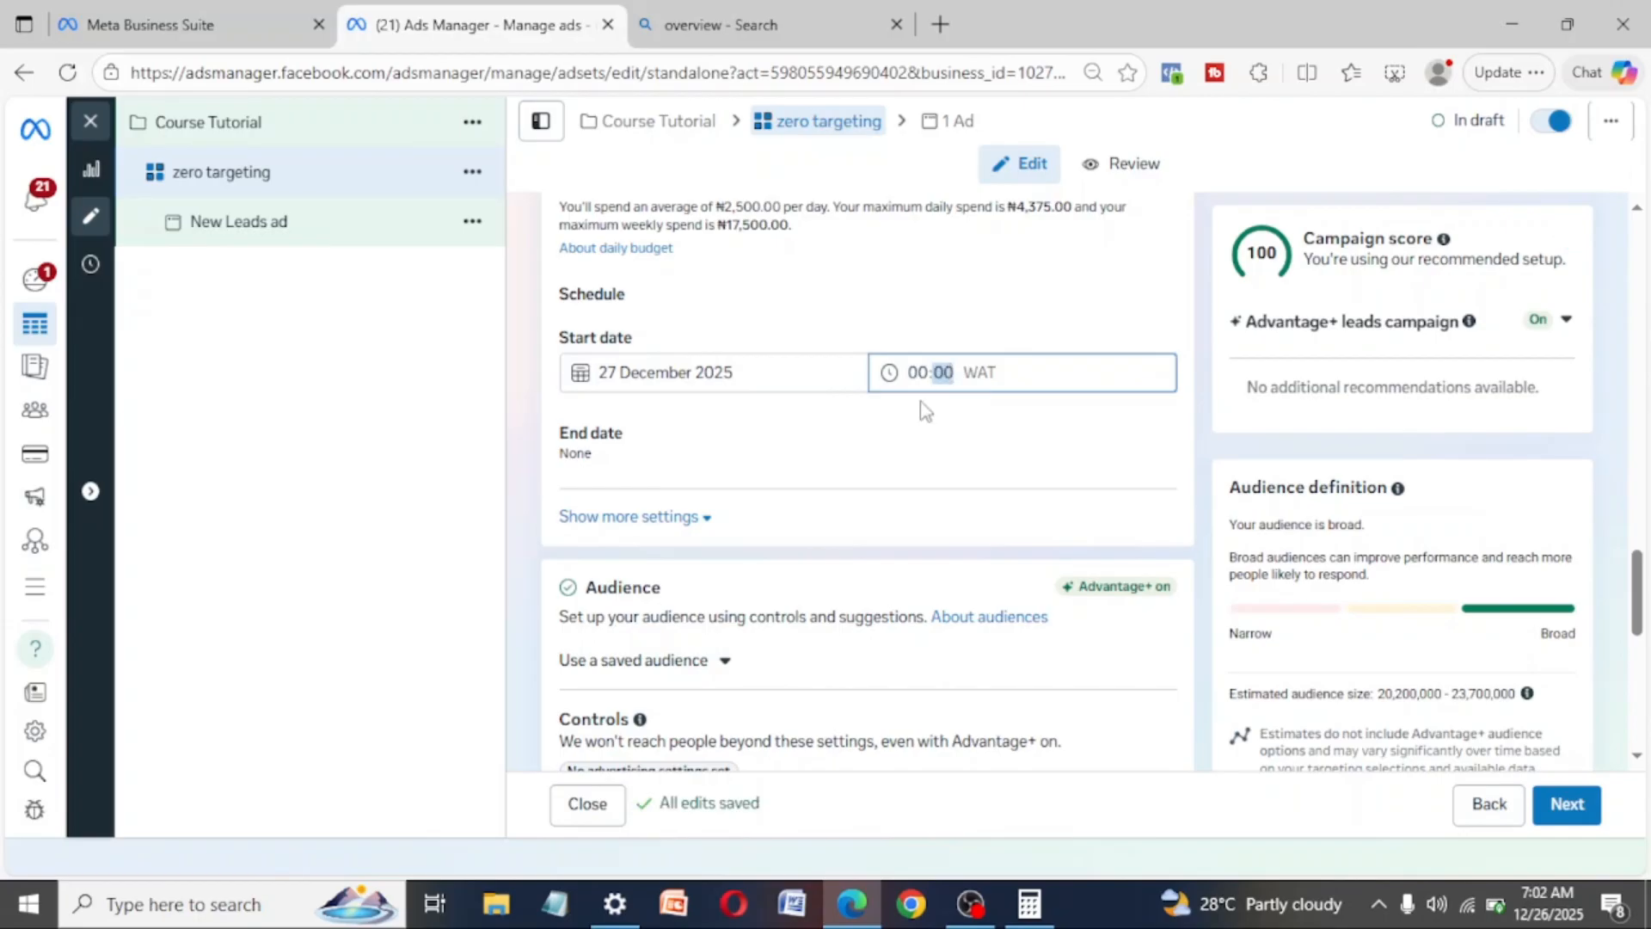
{"action": "left_click", "coordinate": [922, 430]}
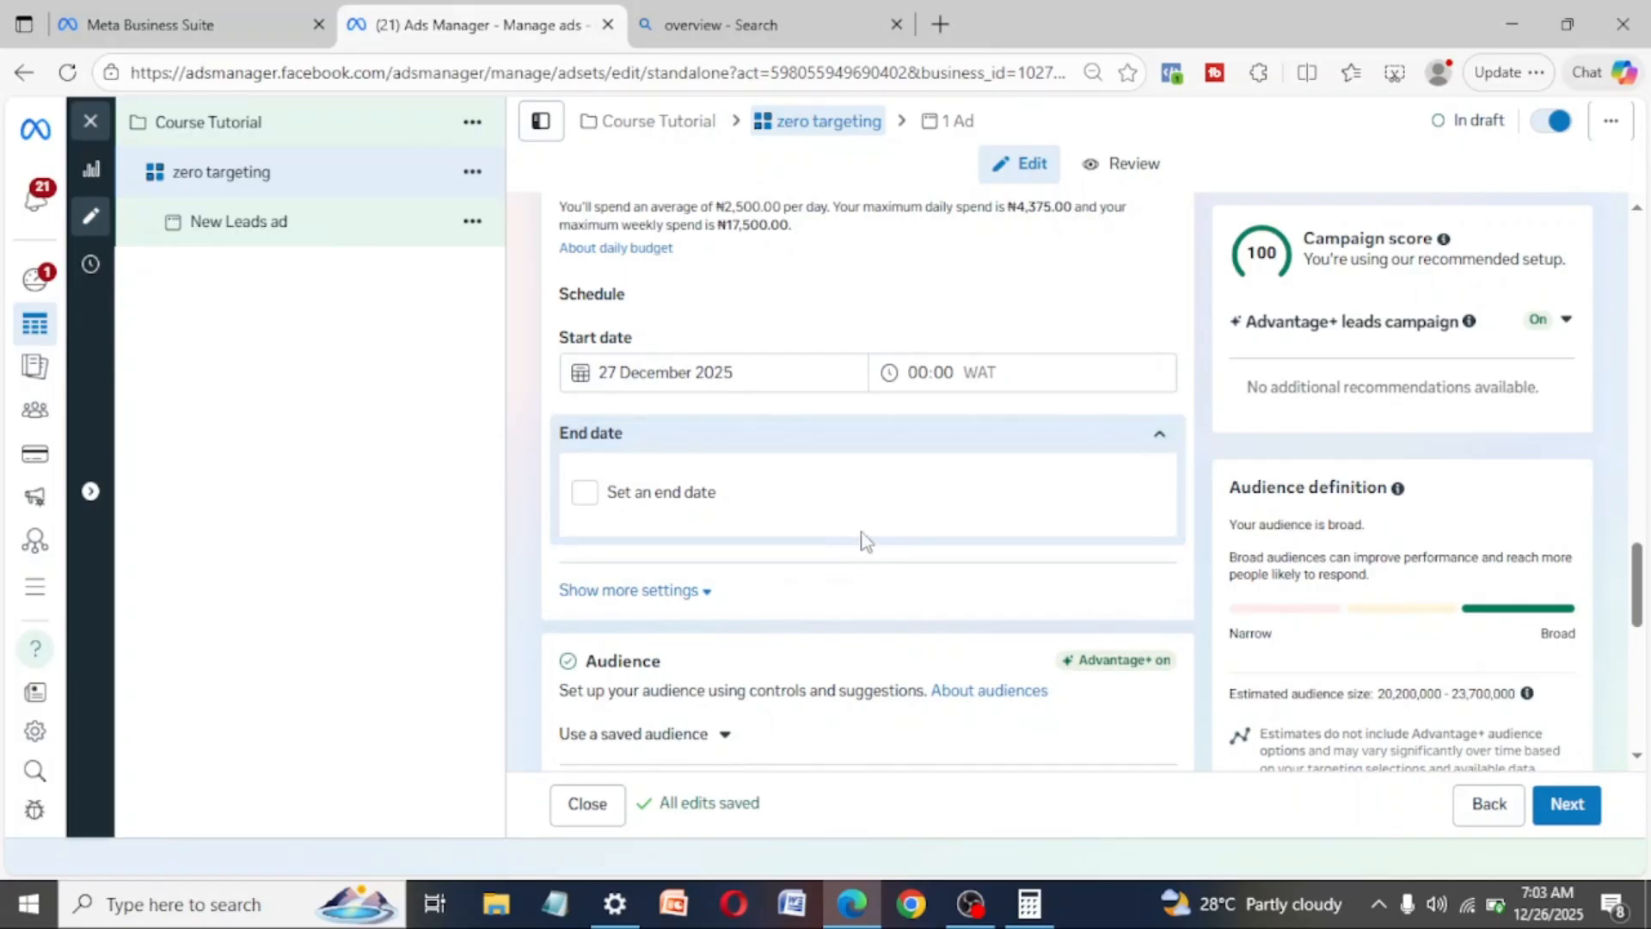
- Examine the ad set's end date, audience and placements sections, expanding the additional audience controls
{"action": "scroll", "coordinate": [988, 703], "scroll_direction": "down", "scroll_amount": 2}
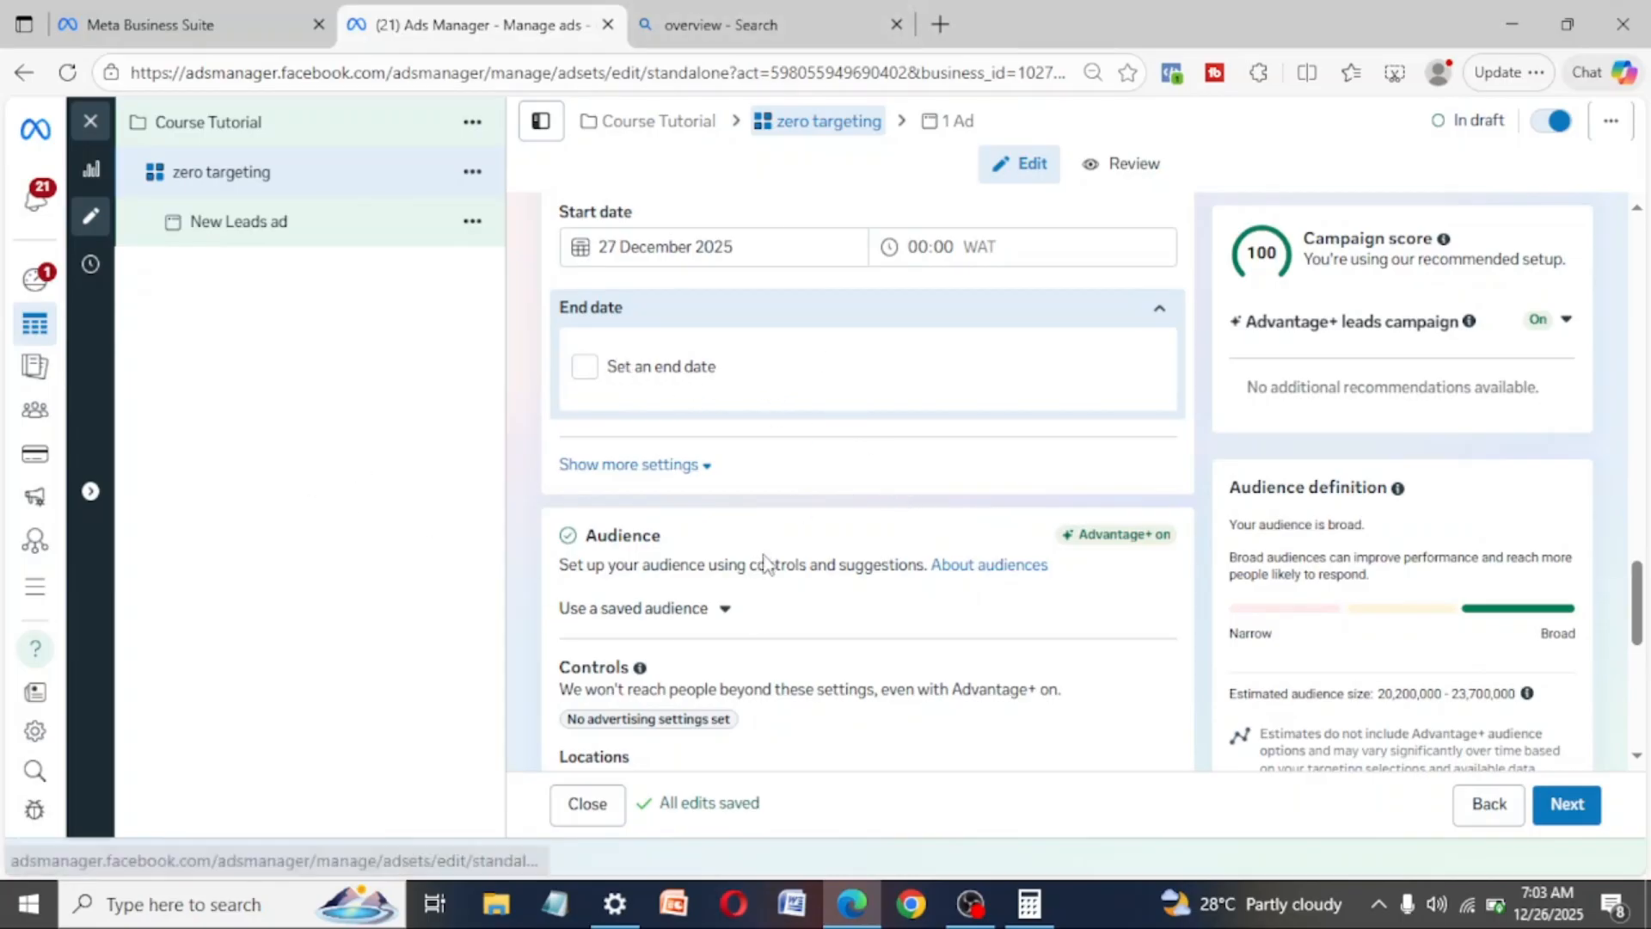
{"action": "scroll", "coordinate": [763, 561], "scroll_direction": "down", "scroll_amount": 2}
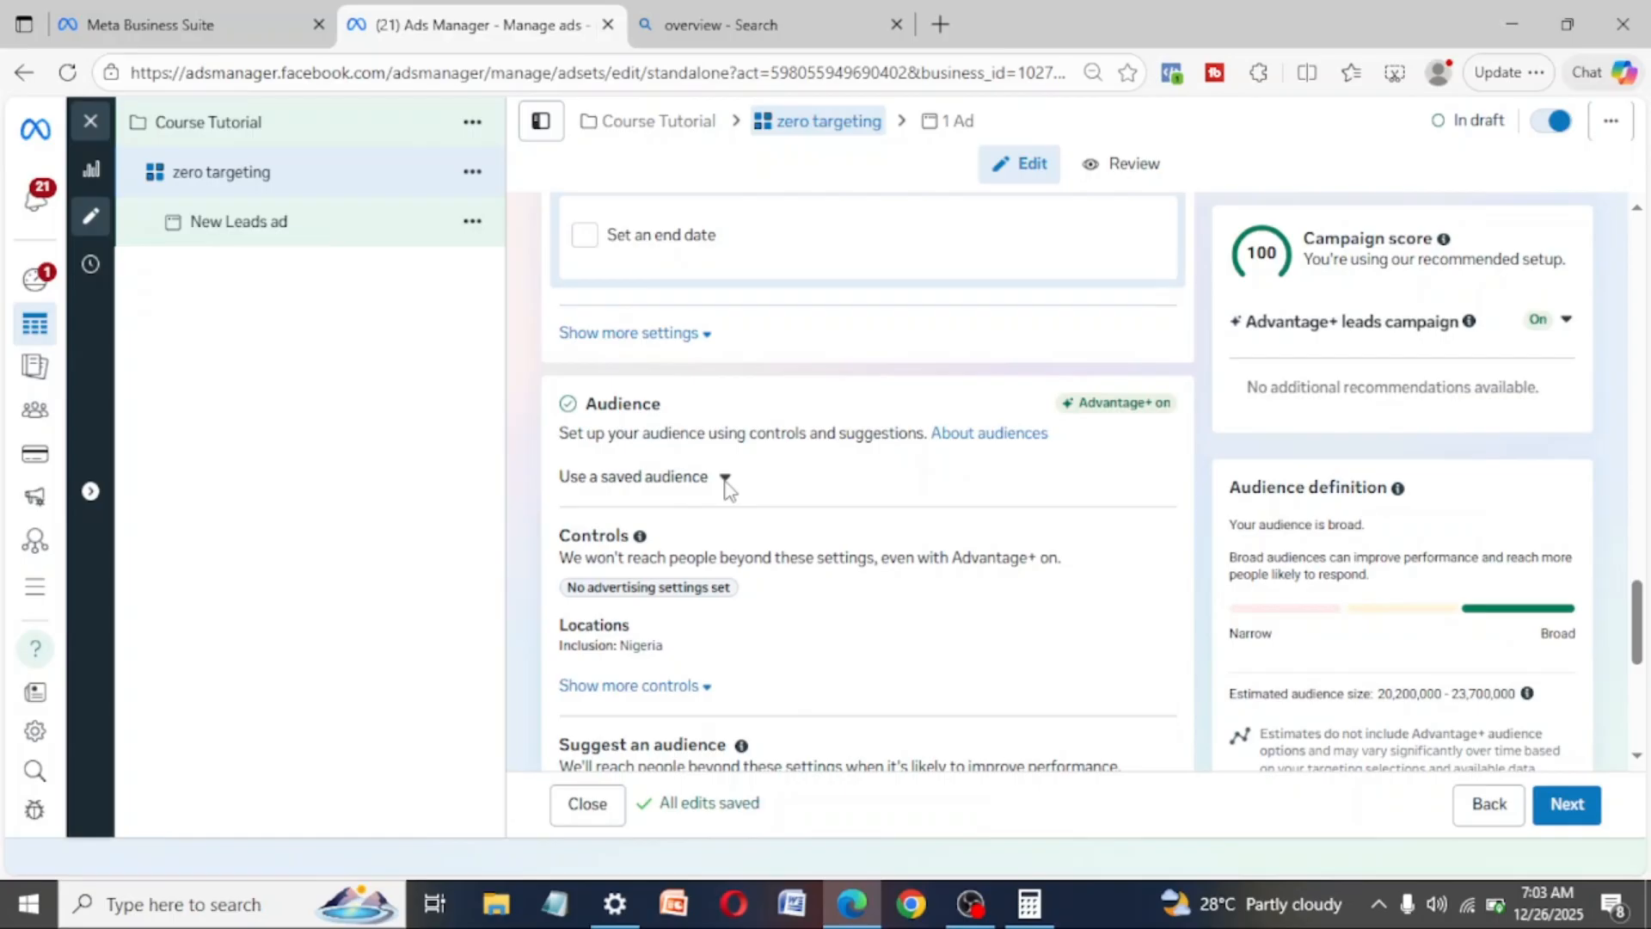
{"action": "scroll", "coordinate": [774, 490], "scroll_direction": "down", "scroll_amount": 2}
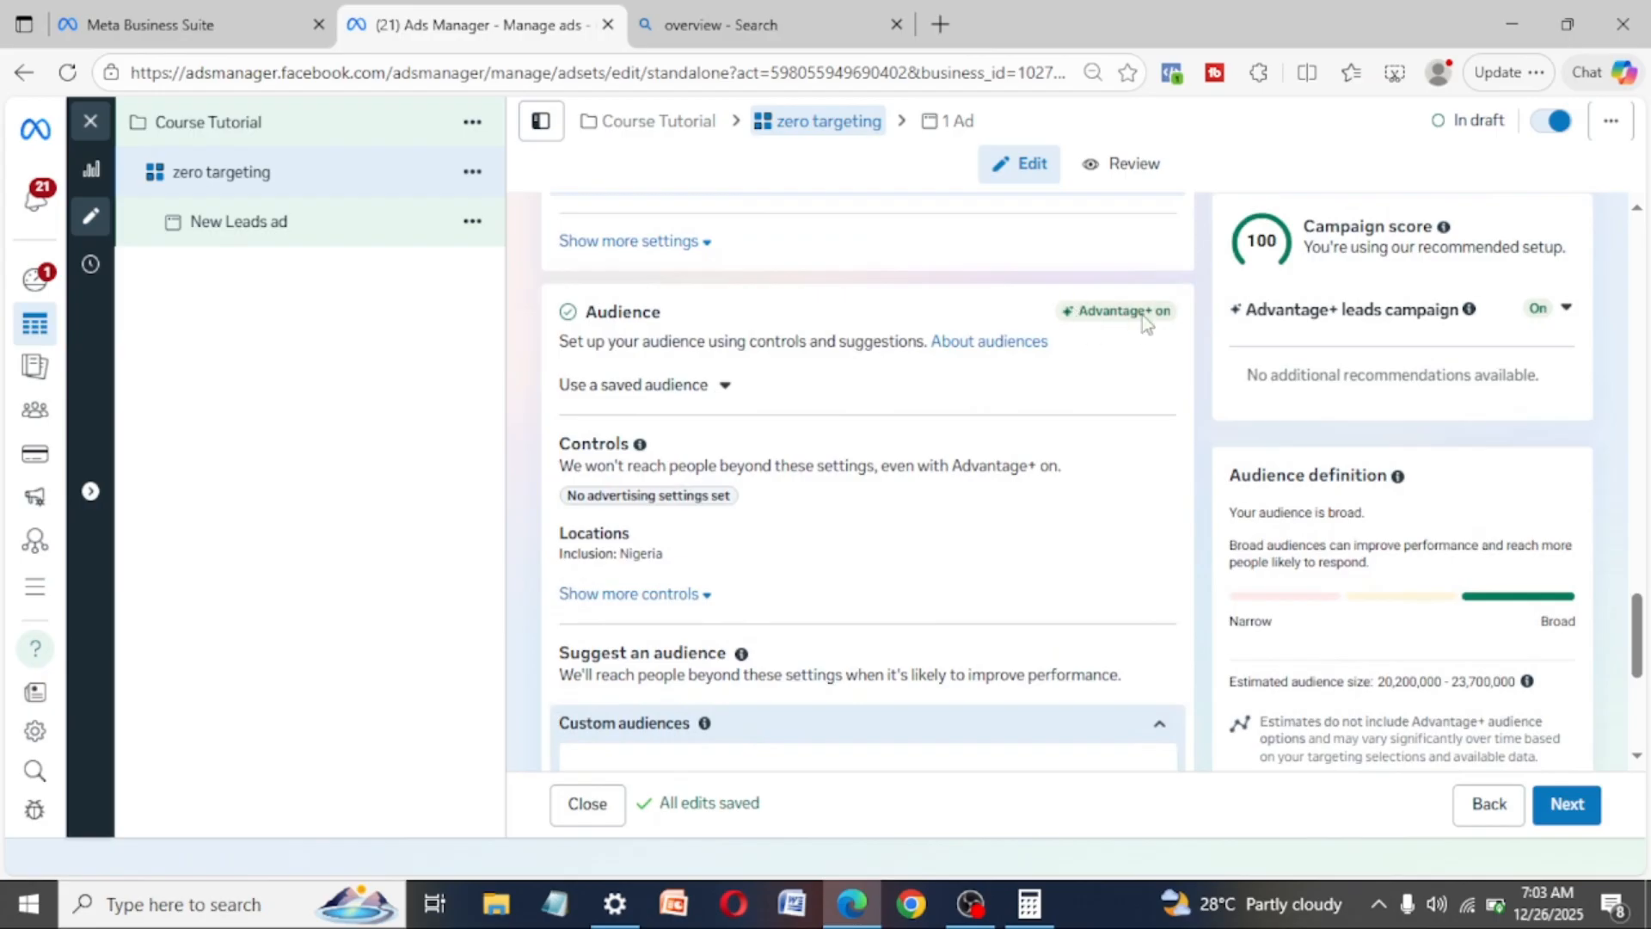
{"action": "left_click", "coordinate": [709, 595]}
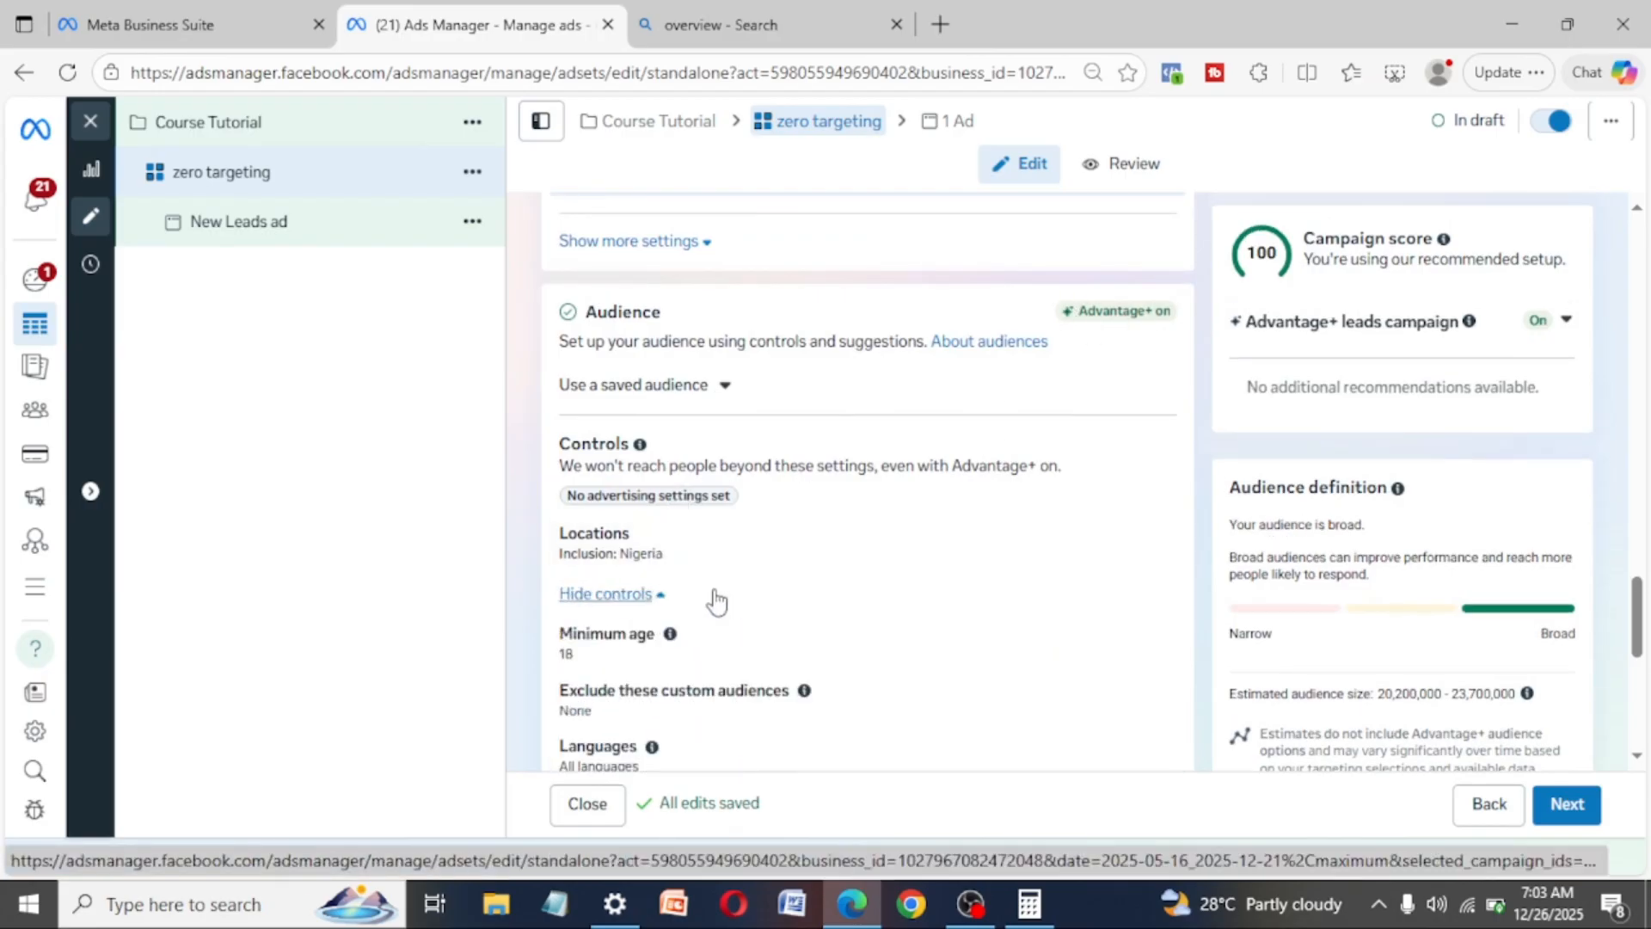
{"action": "scroll", "coordinate": [716, 602], "scroll_direction": "down", "scroll_amount": 1}
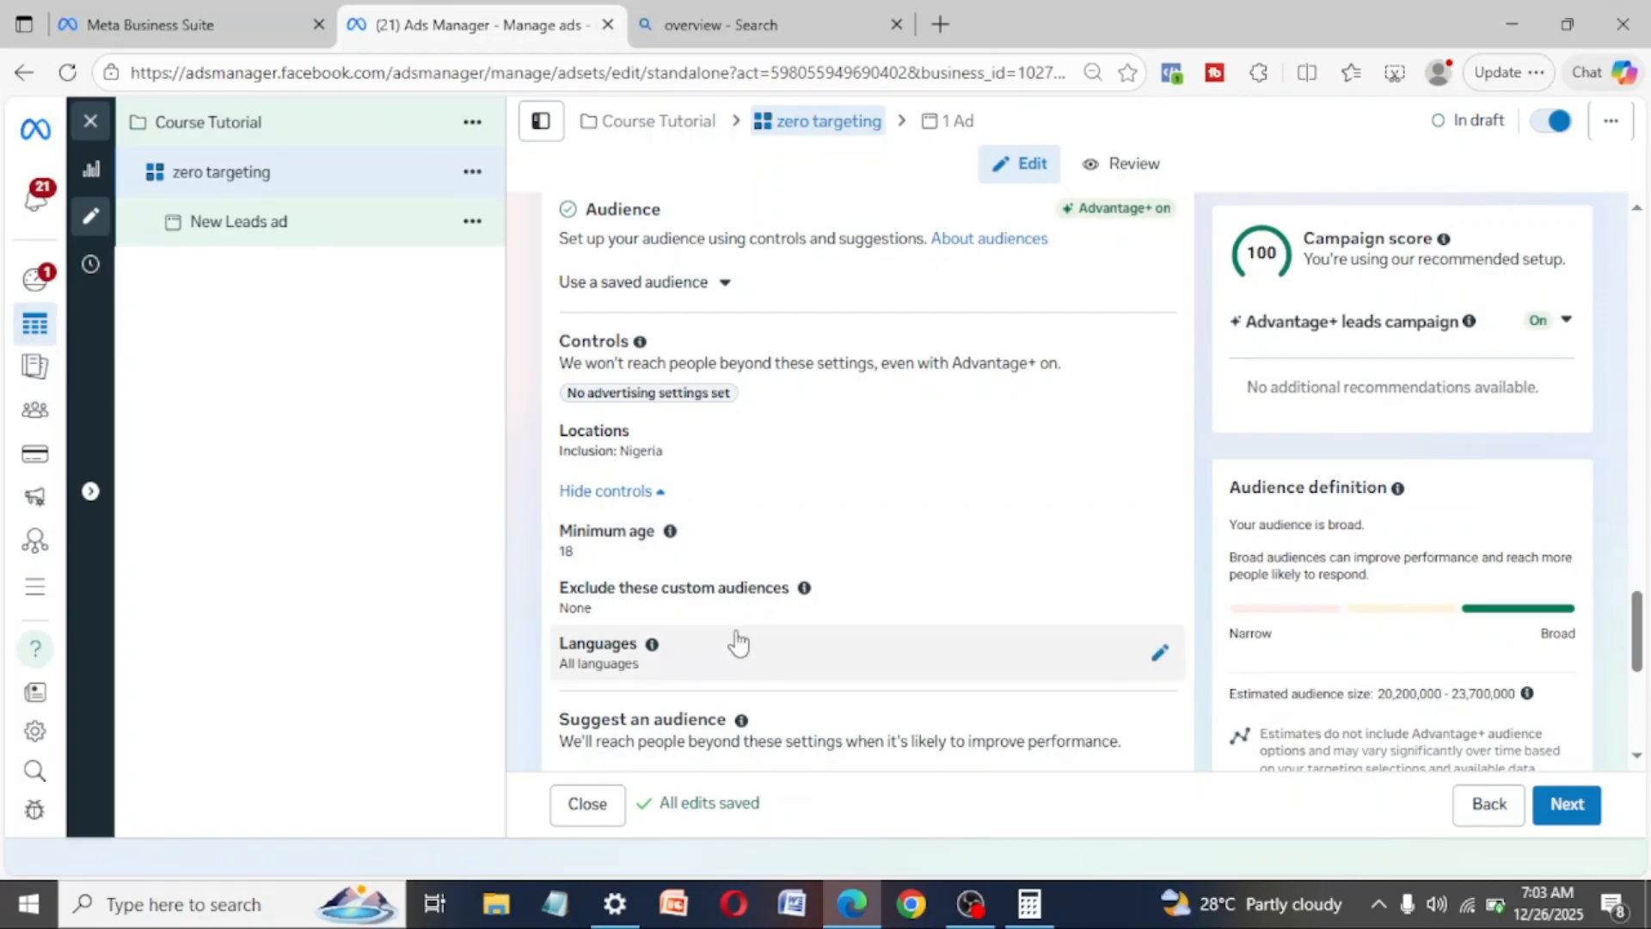
{"action": "scroll", "coordinate": [735, 623], "scroll_direction": "down", "scroll_amount": 1}
{"action": "scroll", "coordinate": [733, 623], "scroll_direction": "down", "scroll_amount": 2}
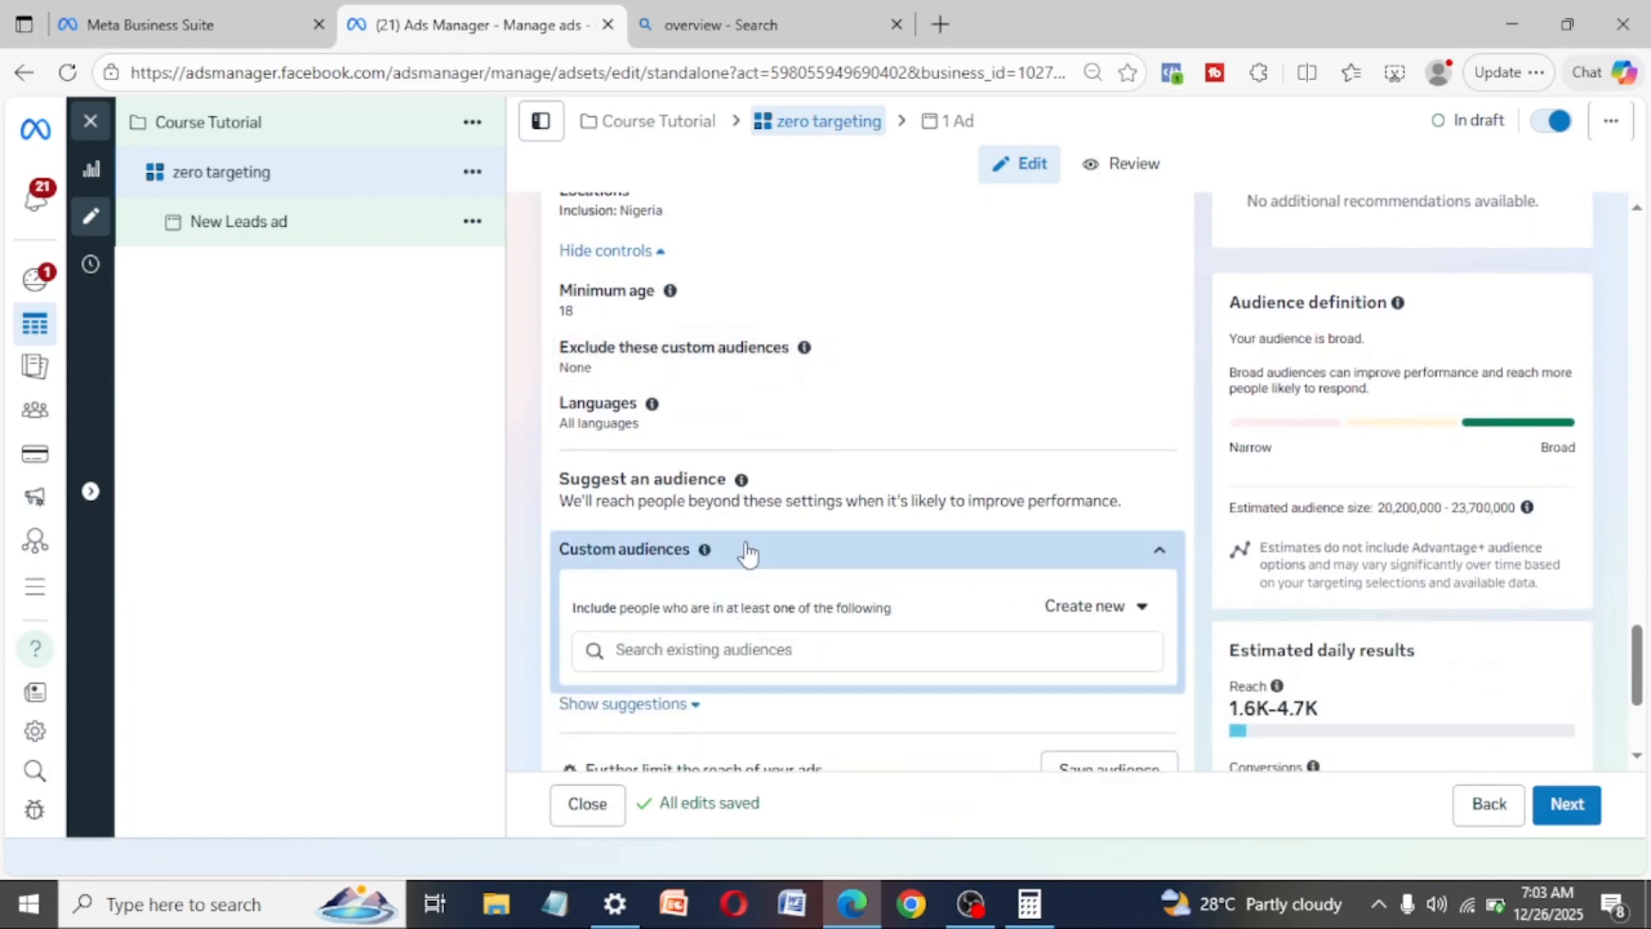
{"action": "scroll", "coordinate": [747, 553], "scroll_direction": "down", "scroll_amount": 2}
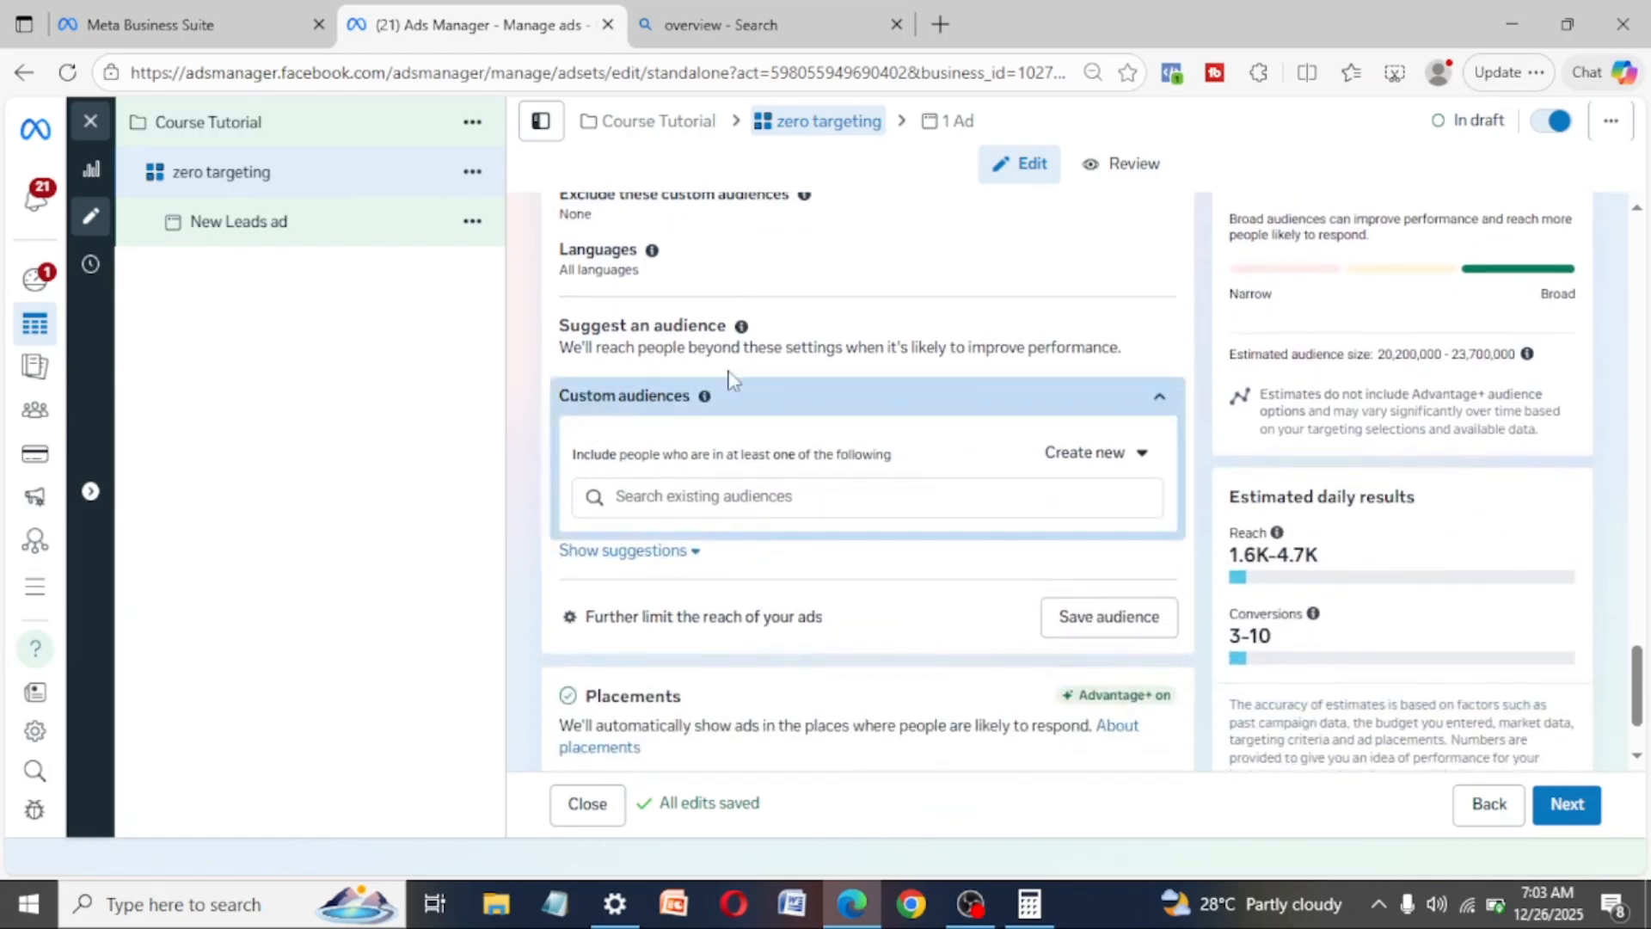
{"action": "scroll", "coordinate": [796, 631], "scroll_direction": "down", "scroll_amount": 1}
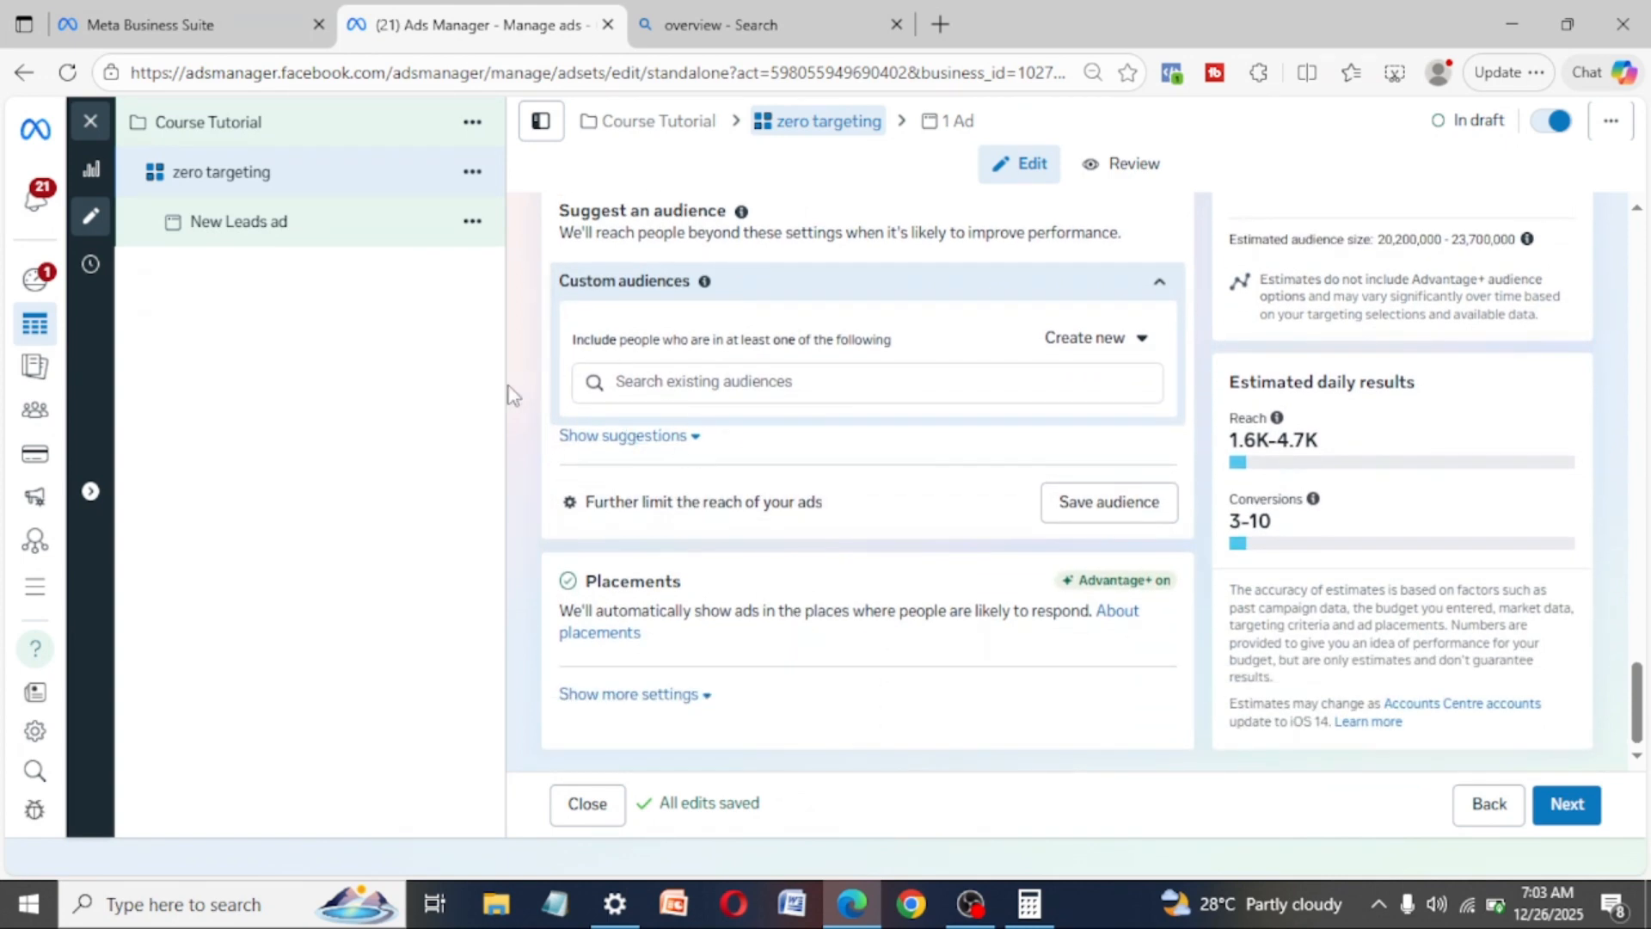
- Expand the audience suggestions and search detailed targeting for "digital marketing"
{"action": "left_click", "coordinate": [696, 442]}
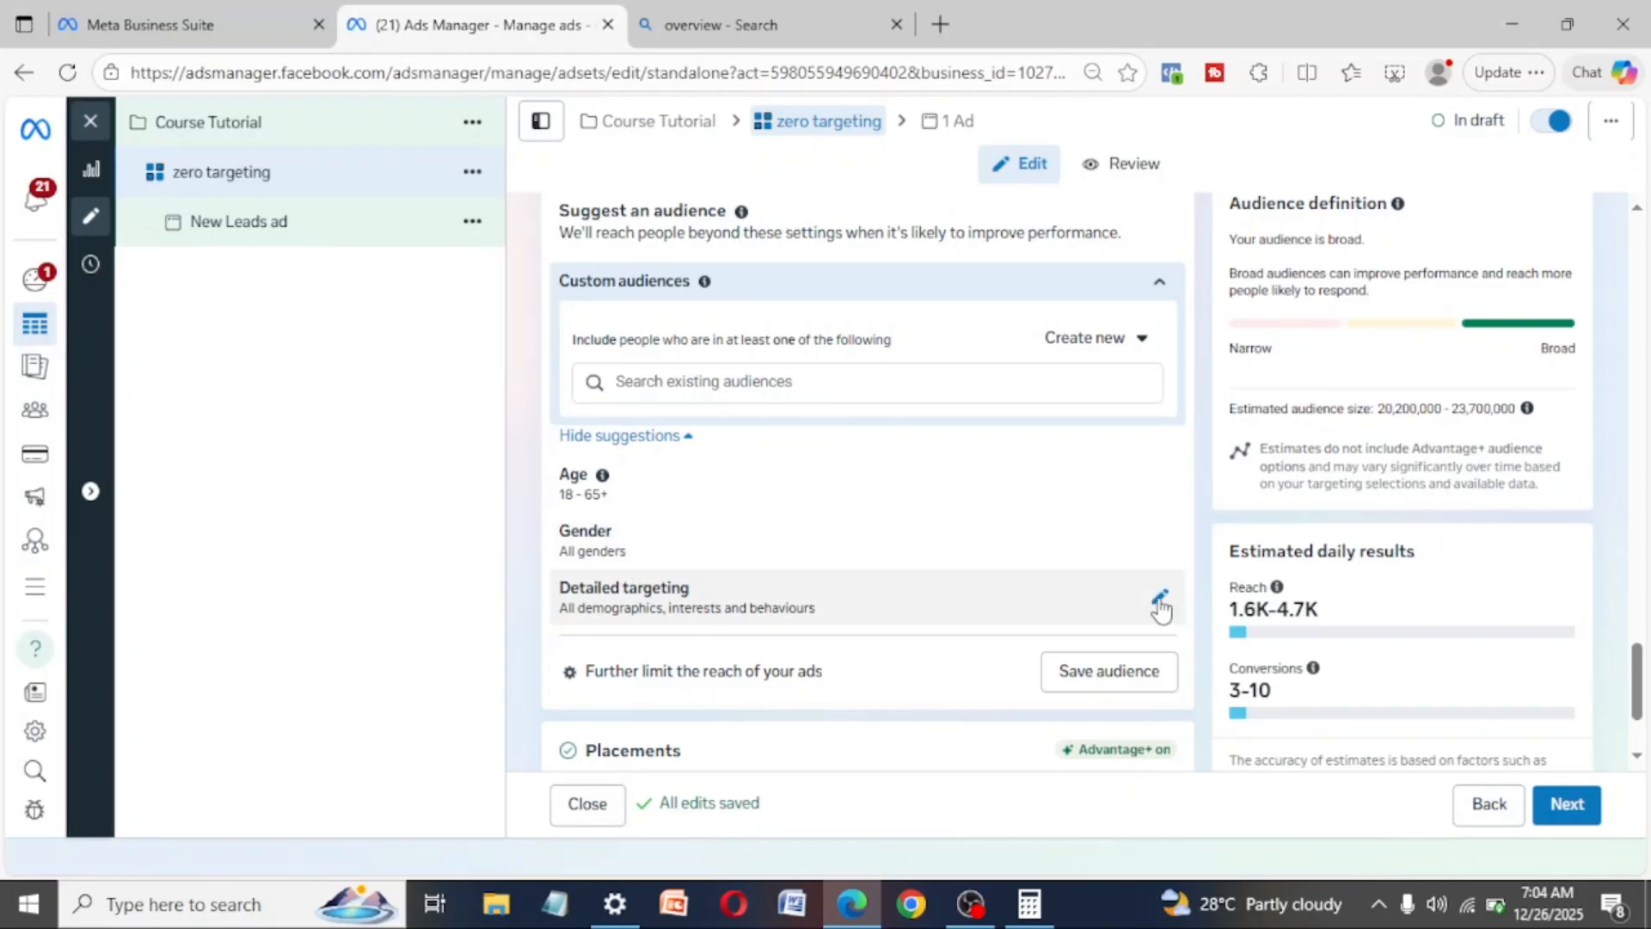
{"action": "left_click", "coordinate": [1160, 599]}
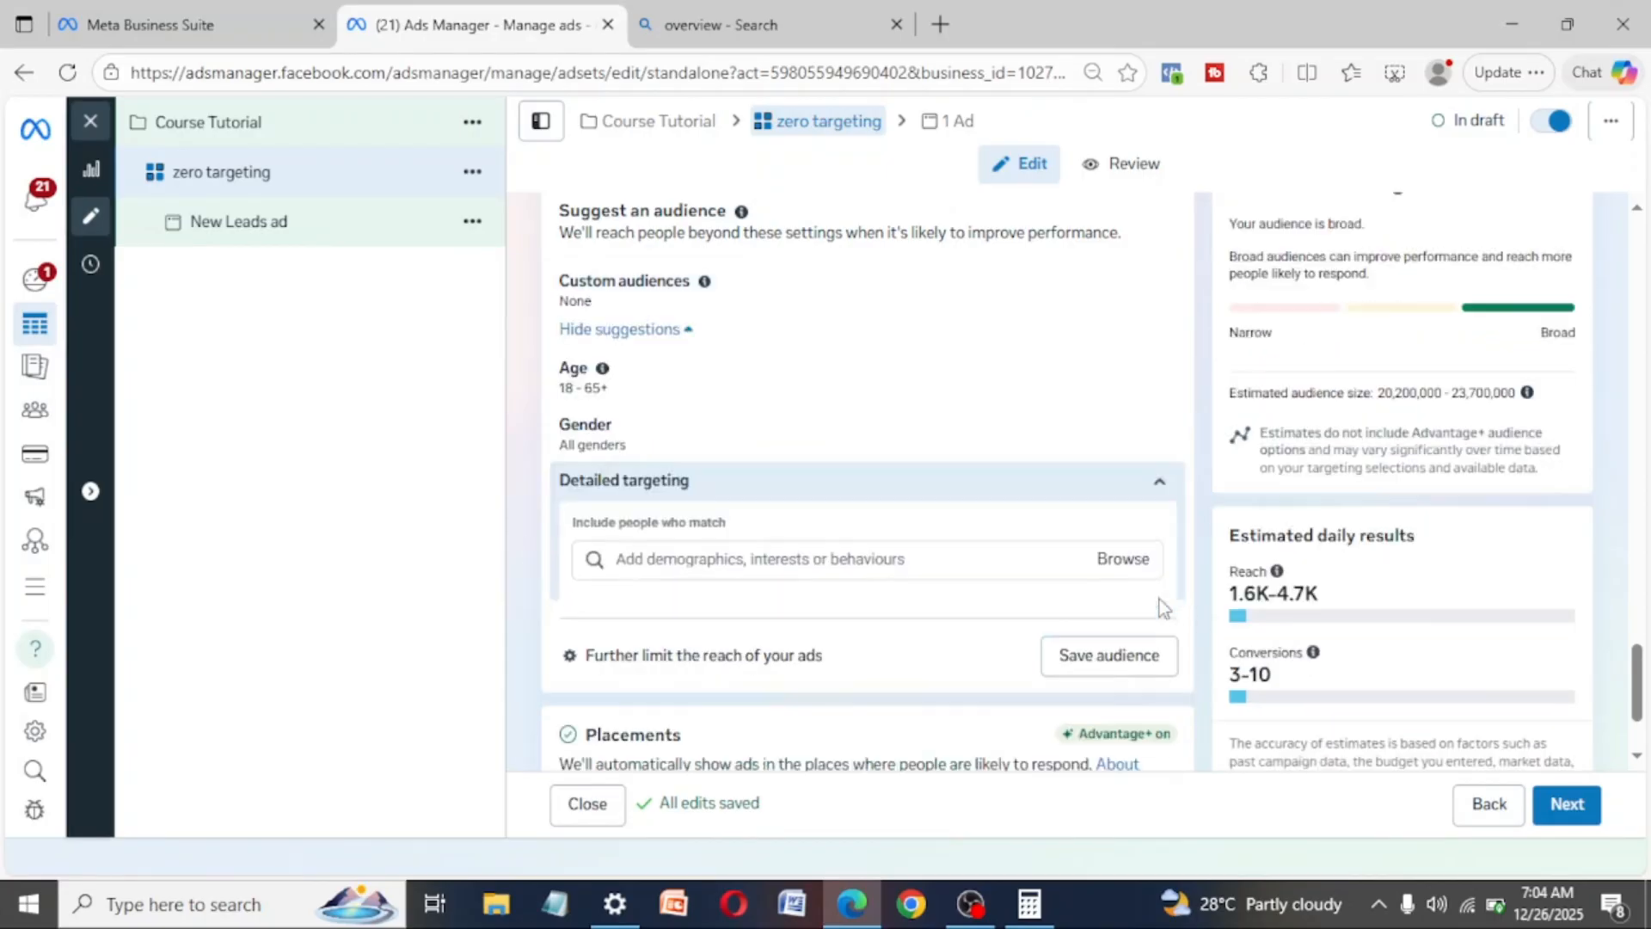
{"action": "left_click", "coordinate": [809, 560]}
{"action": "type", "text": "digi"}
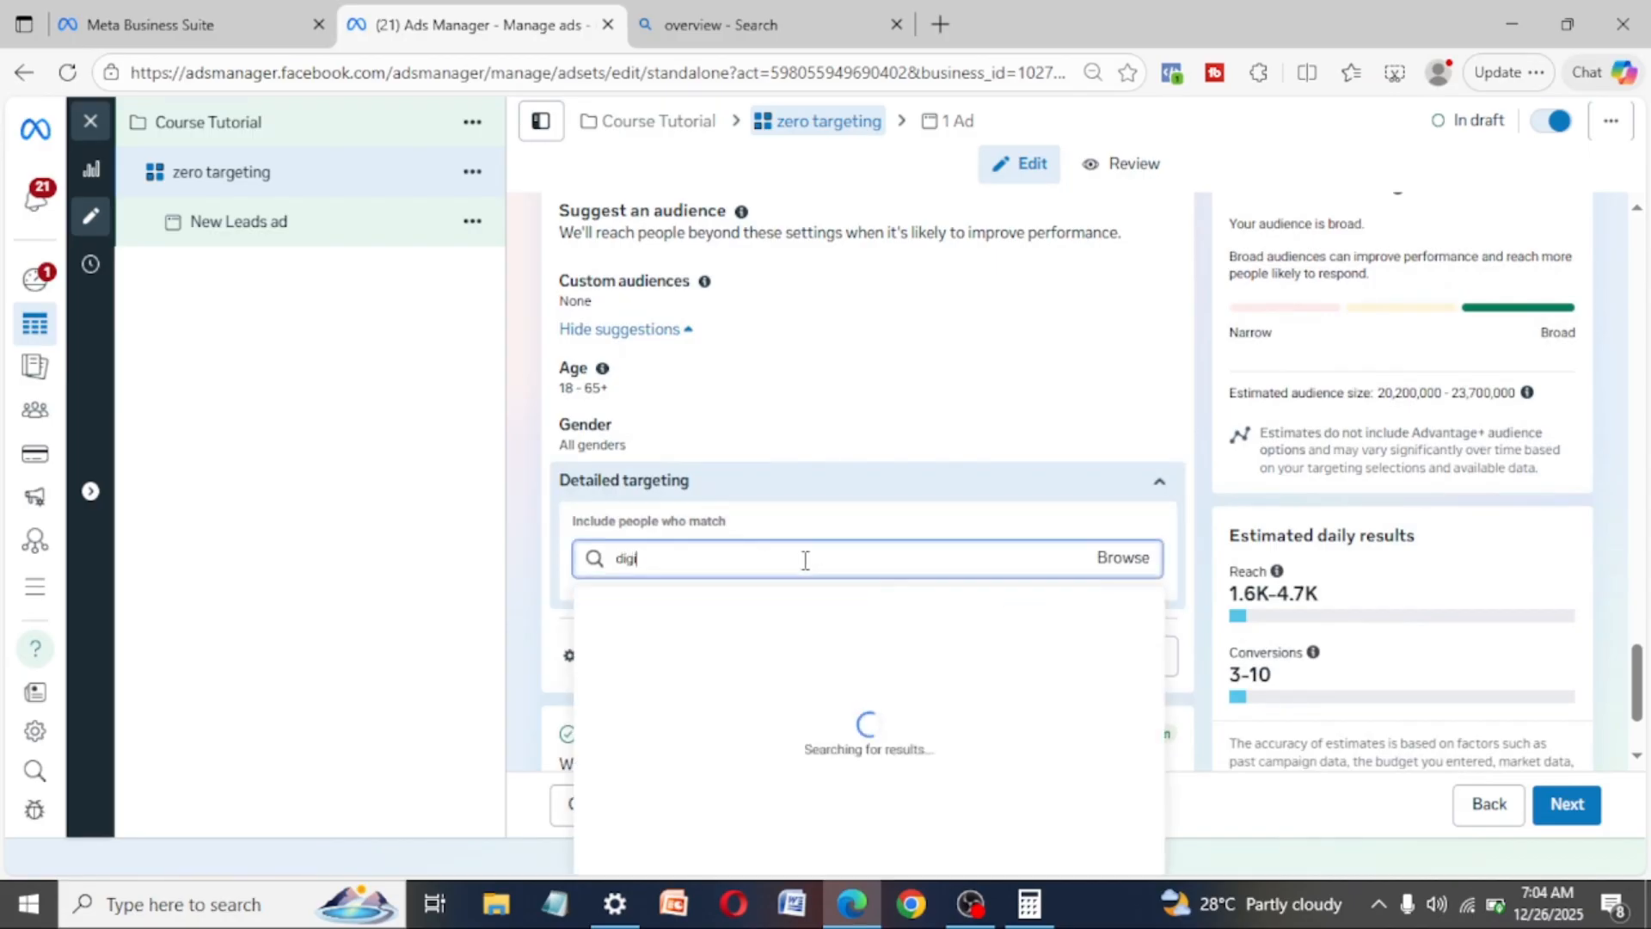
{"action": "type", "text": "tal marketing"}
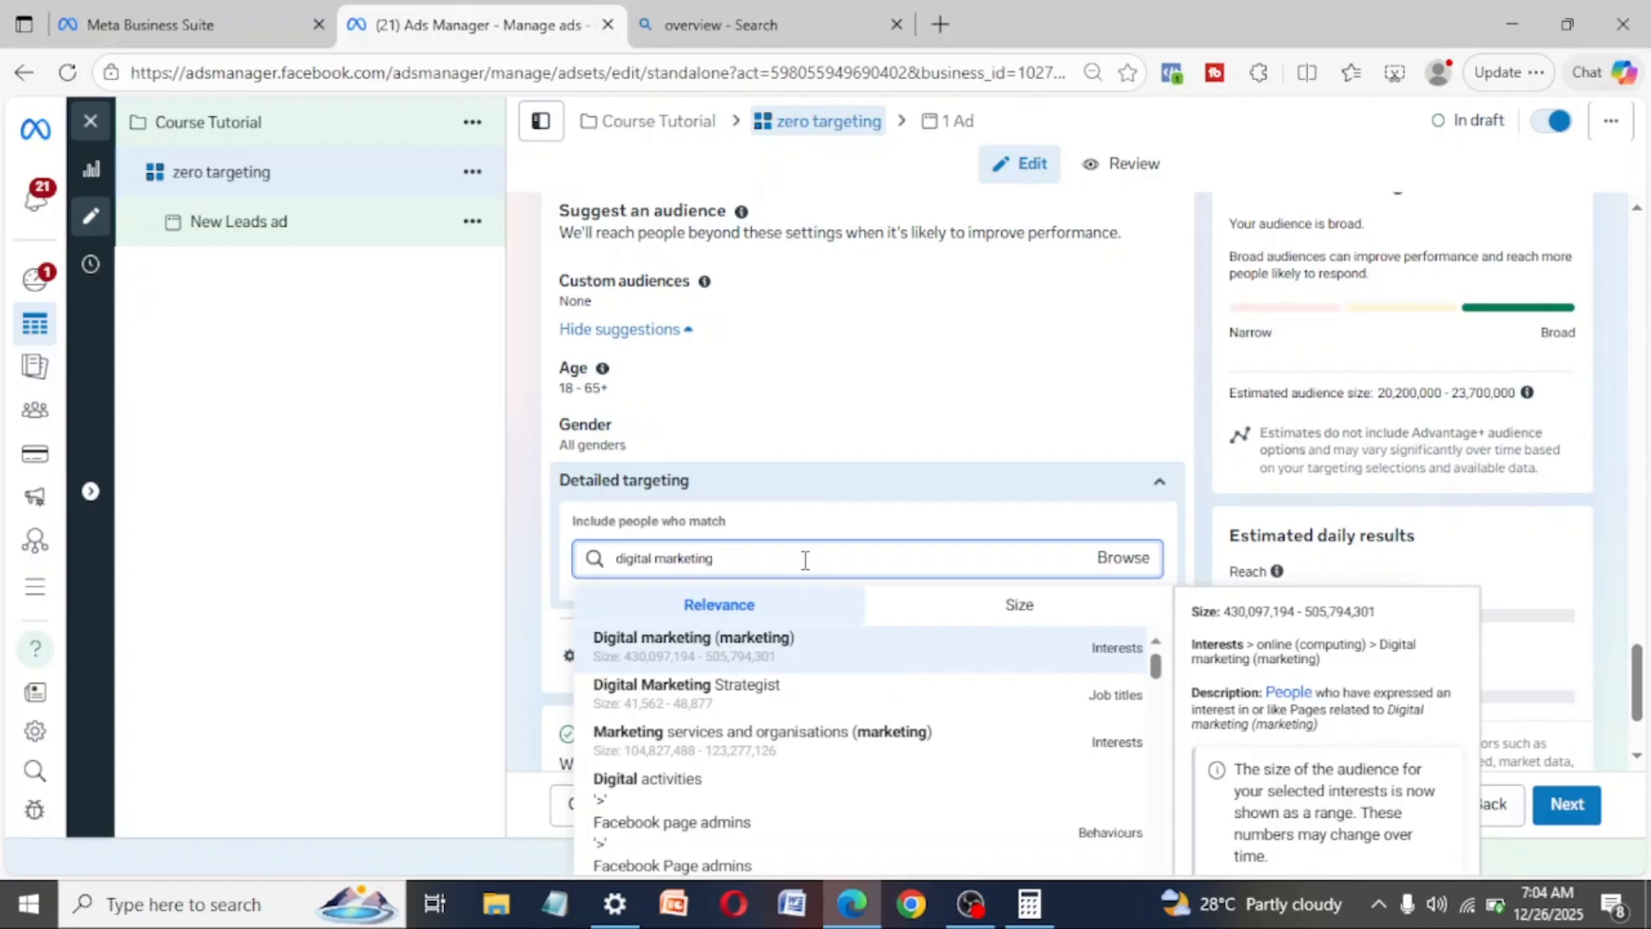
- Clear the detailed targeting search and close its suggestions without adding an interest
{"action": "key", "text": "BackSpace"}
{"action": "key", "text": "BackSpace"}
{"action": "key", "text": "BackSpace"}
{"action": "key", "text": "BackSpace"}
{"action": "key", "text": "BackSpace"}
{"action": "key", "text": "BackSpace"}
{"action": "key", "text": "BackSpace"}
{"action": "key", "text": "BackSpace"}
{"action": "key", "text": "BackSpace"}
{"action": "key", "text": "BackSpace"}
{"action": "key", "text": "BackSpace"}
{"action": "key", "text": "BackSpace"}
{"action": "key", "text": "BackSpace"}
{"action": "key", "text": "BackSpace"}
{"action": "key", "text": "BackSpace"}
{"action": "key", "text": "BackSpace"}
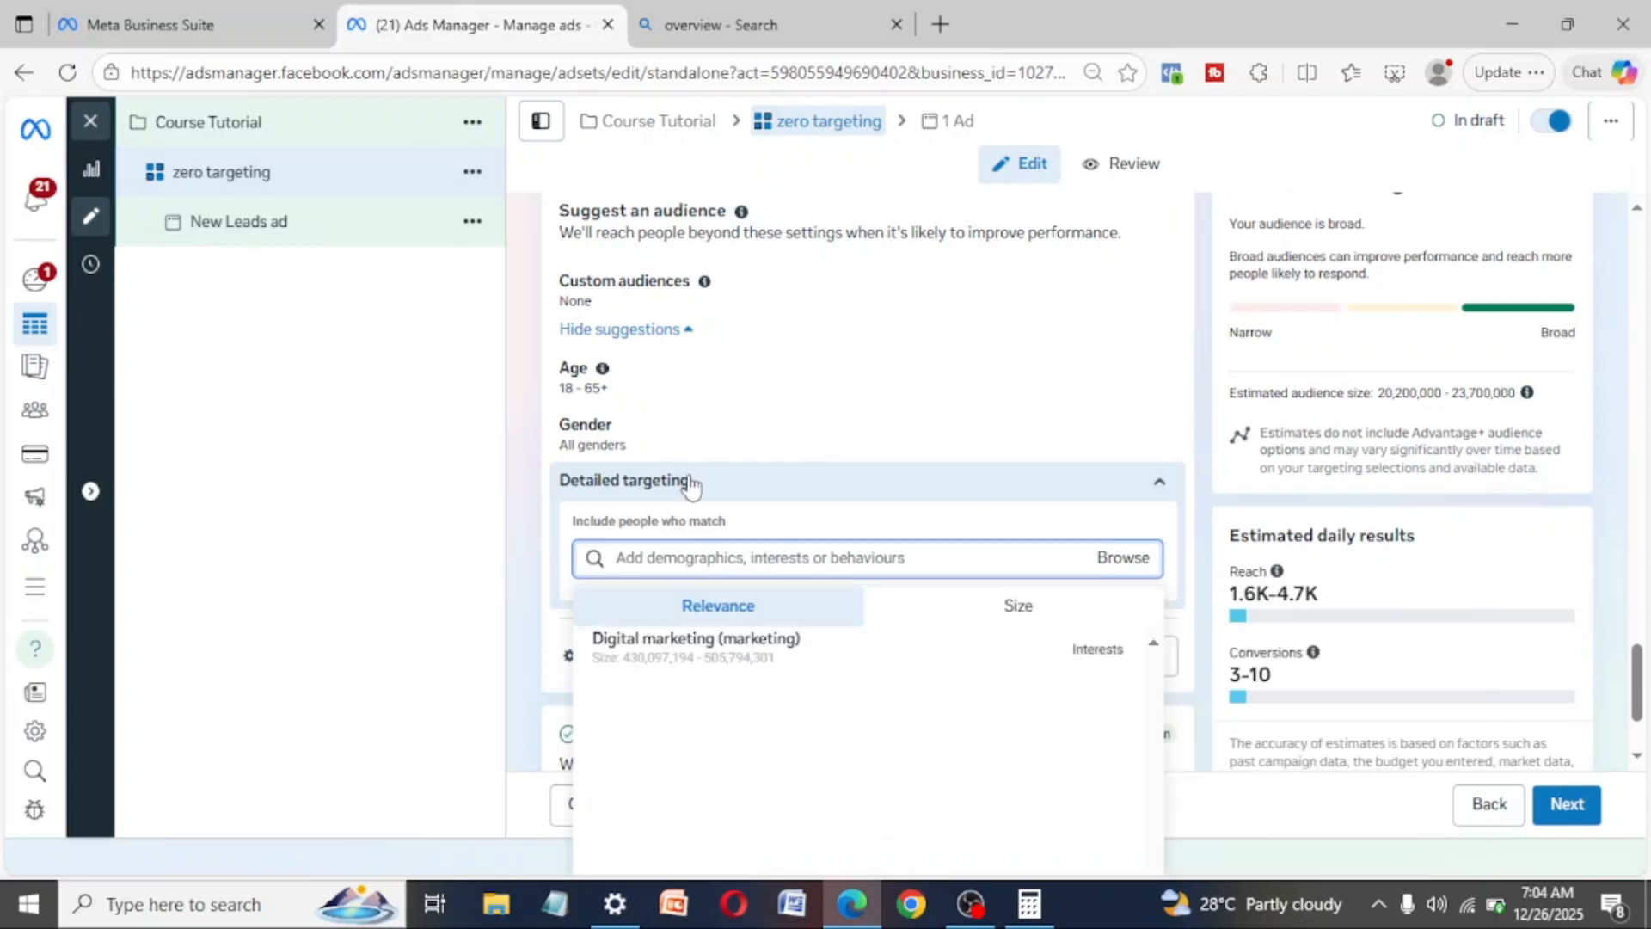
{"action": "left_click", "coordinate": [482, 513]}
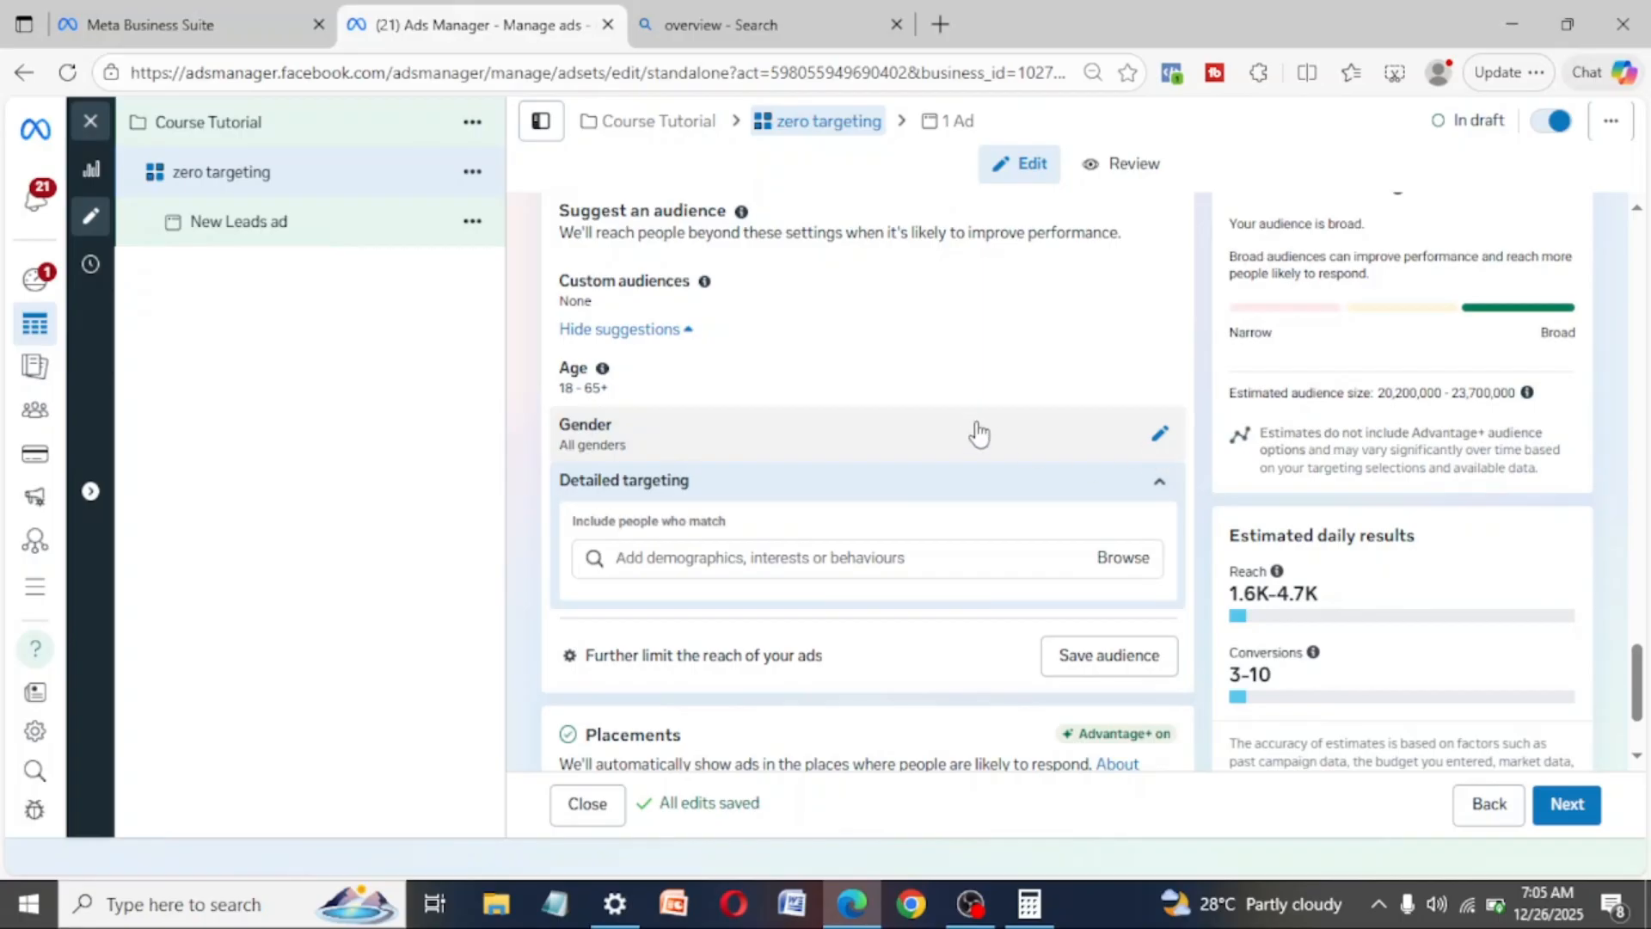
- Set the lower limit of the suggested audience age to 24 and open the custom audiences settings
{"action": "left_click", "coordinate": [1159, 384]}
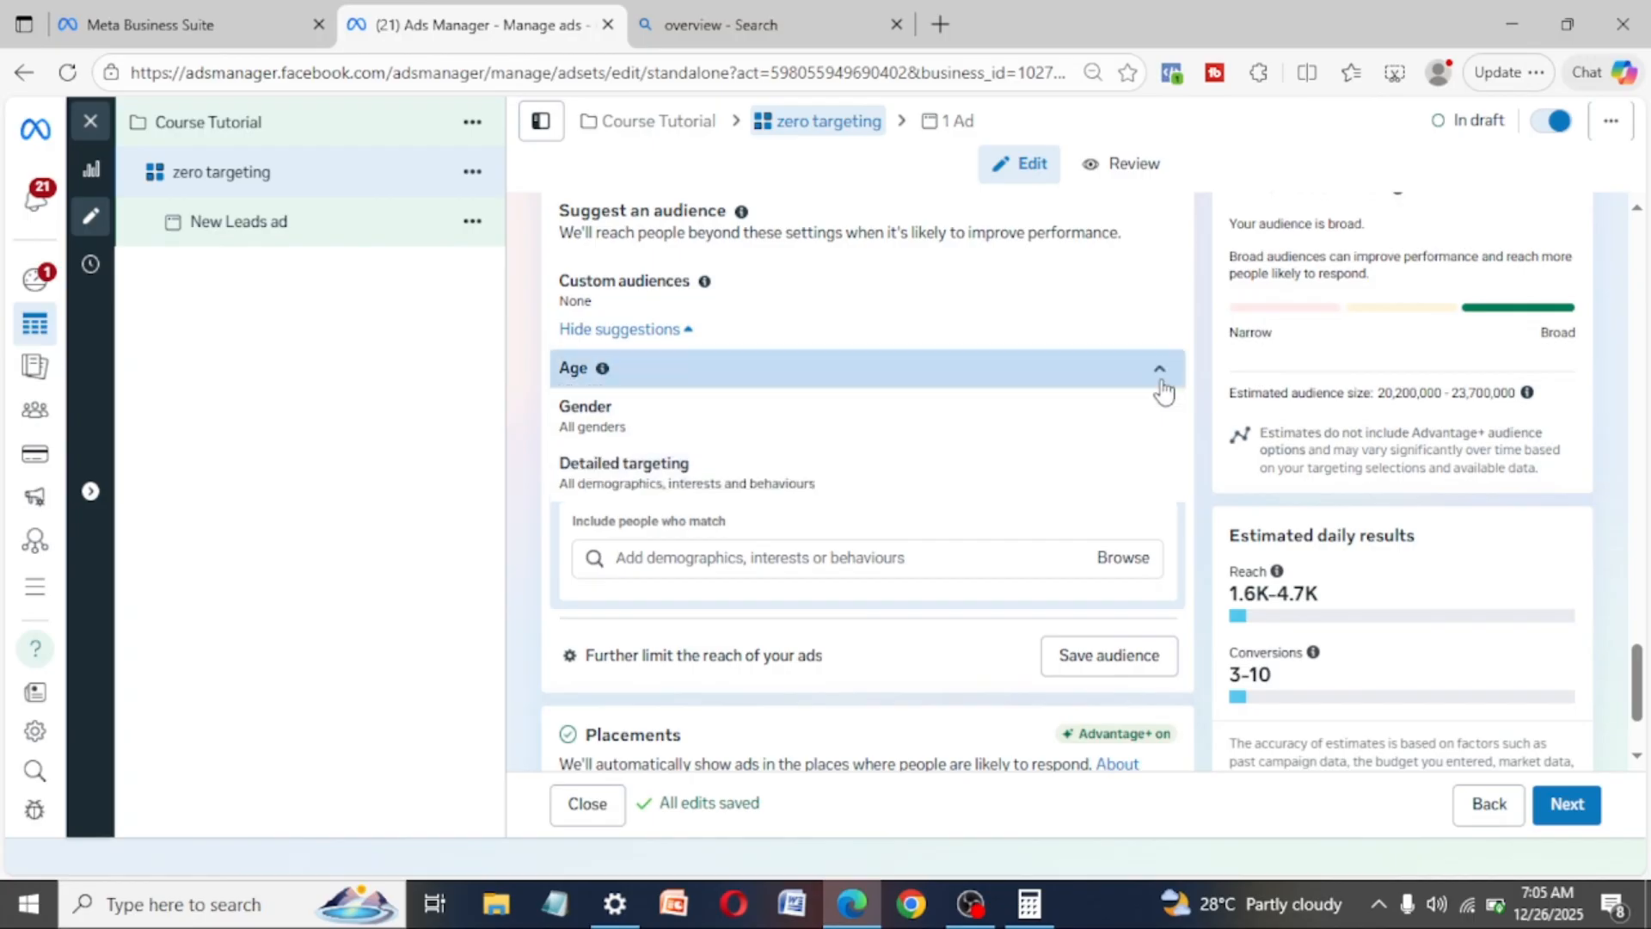
{"action": "left_click", "coordinate": [662, 419]}
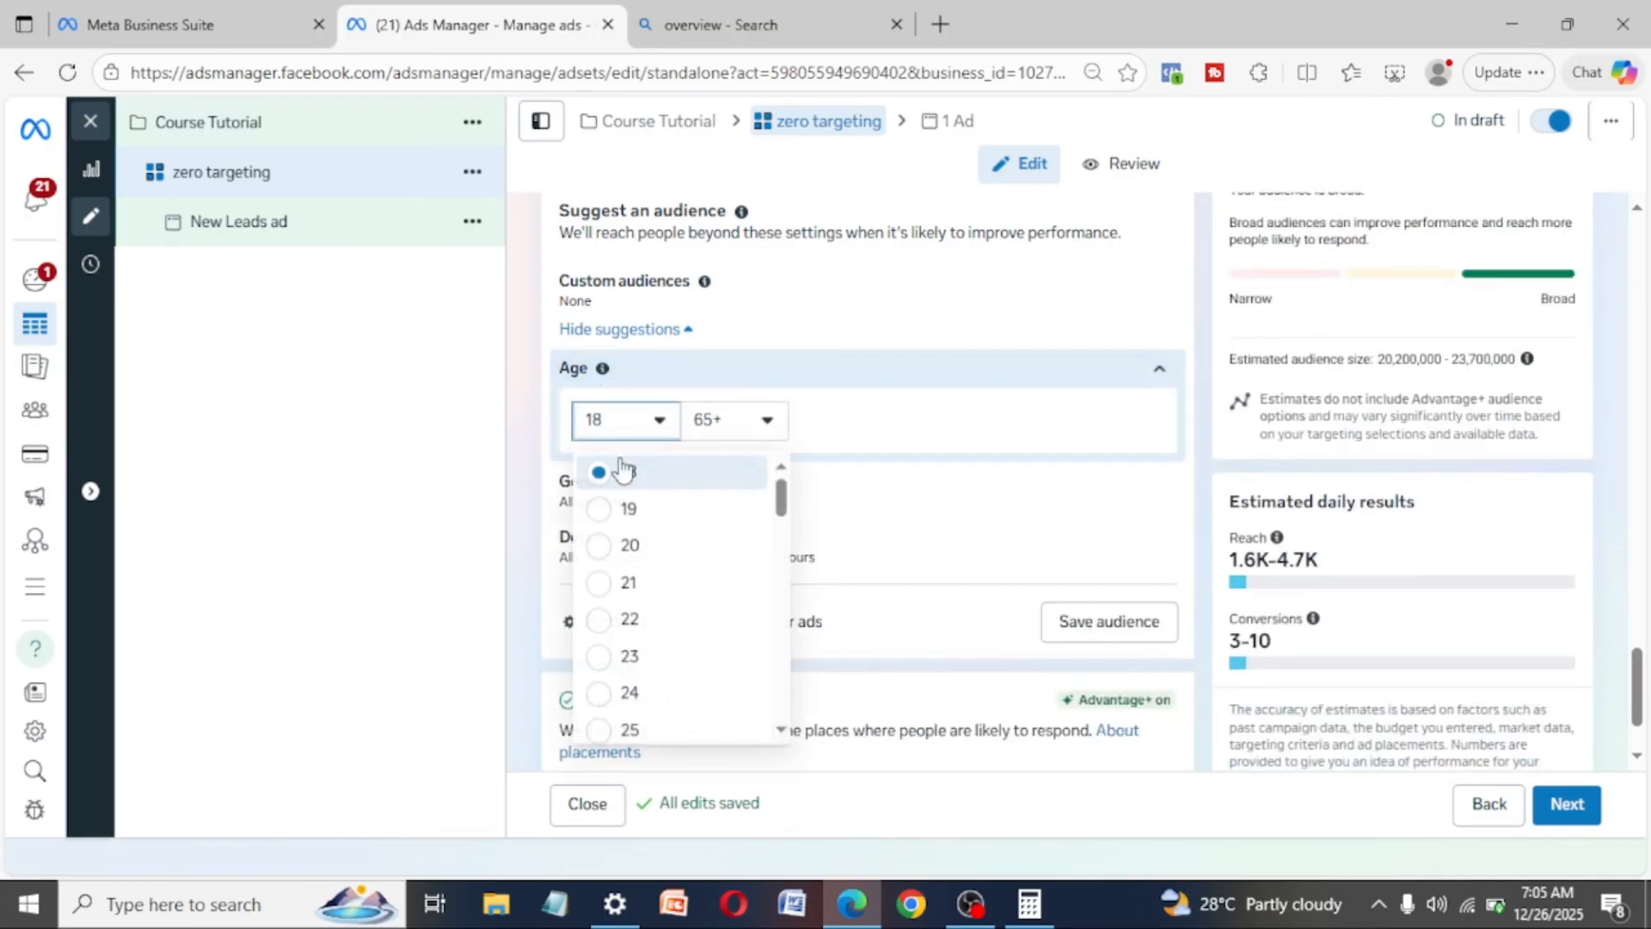
{"action": "left_click", "coordinate": [601, 692]}
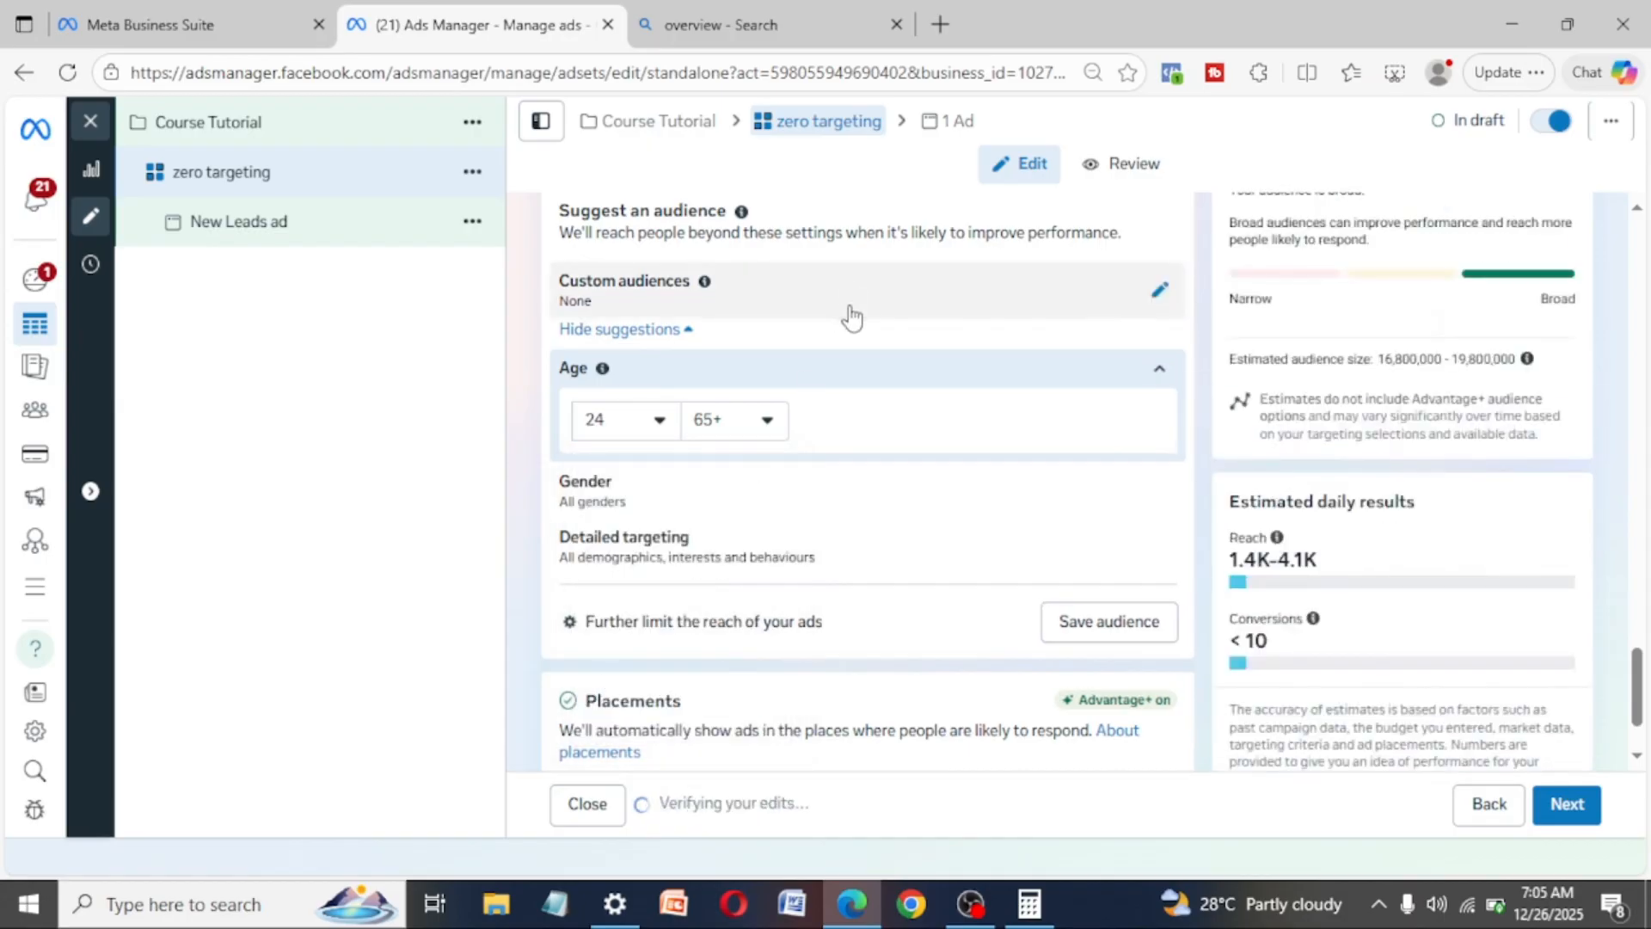
{"action": "left_click", "coordinate": [851, 315]}
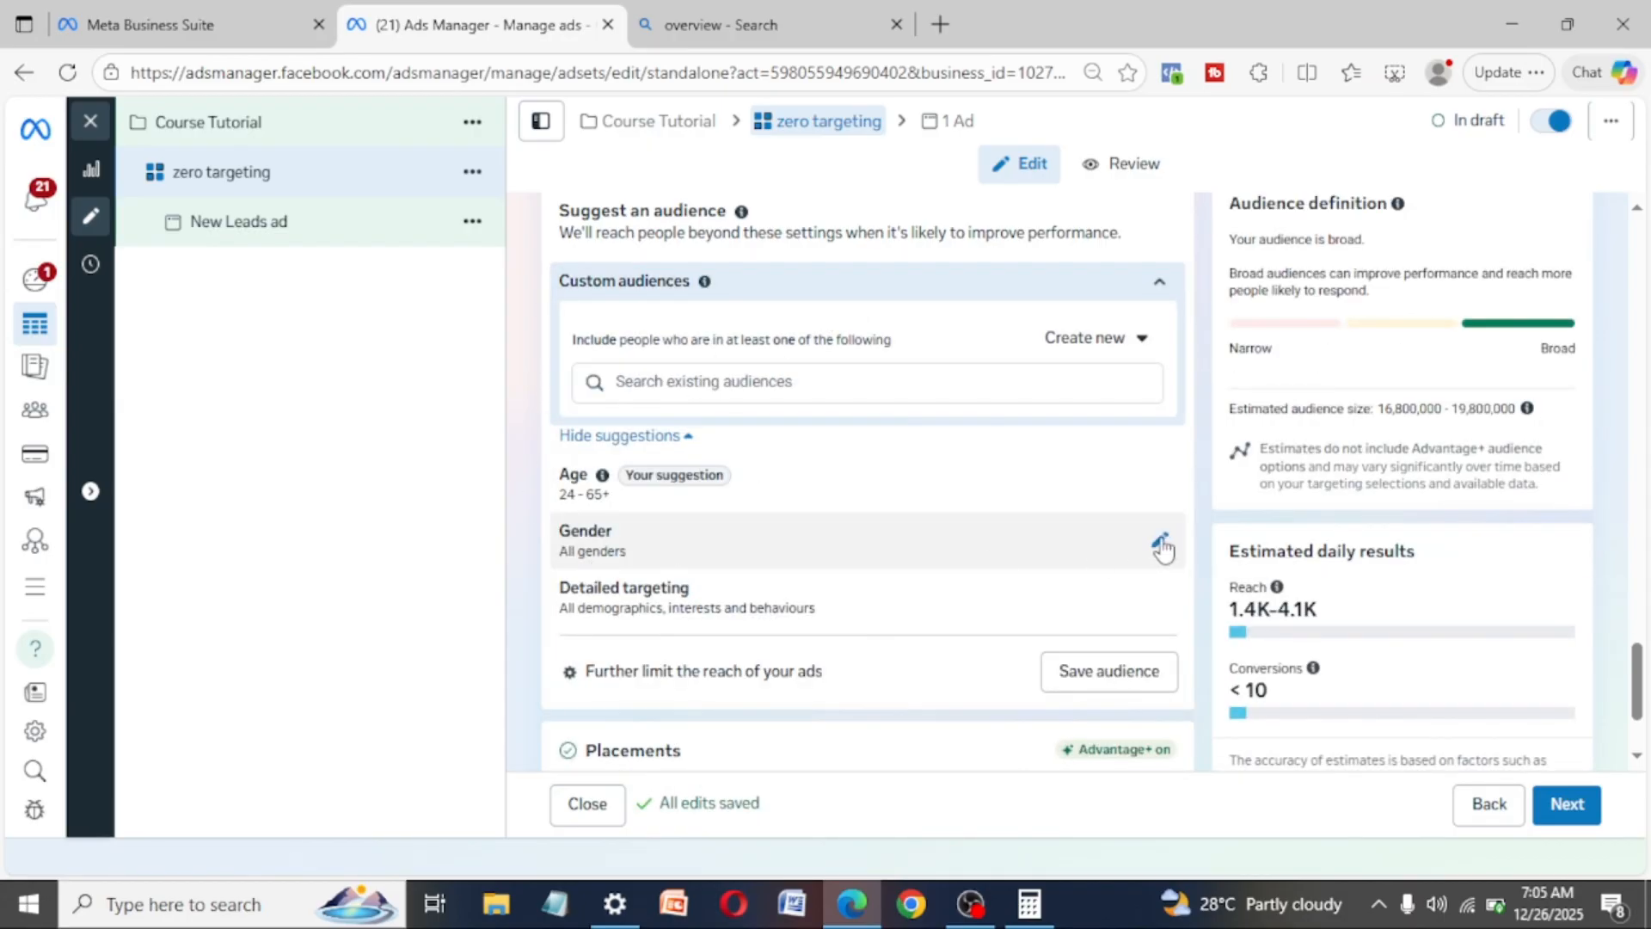
- Review the whole ad set from its name and conversion settings through budget and audience to placements
{"action": "scroll", "coordinate": [824, 602], "scroll_direction": "down", "scroll_amount": 2}
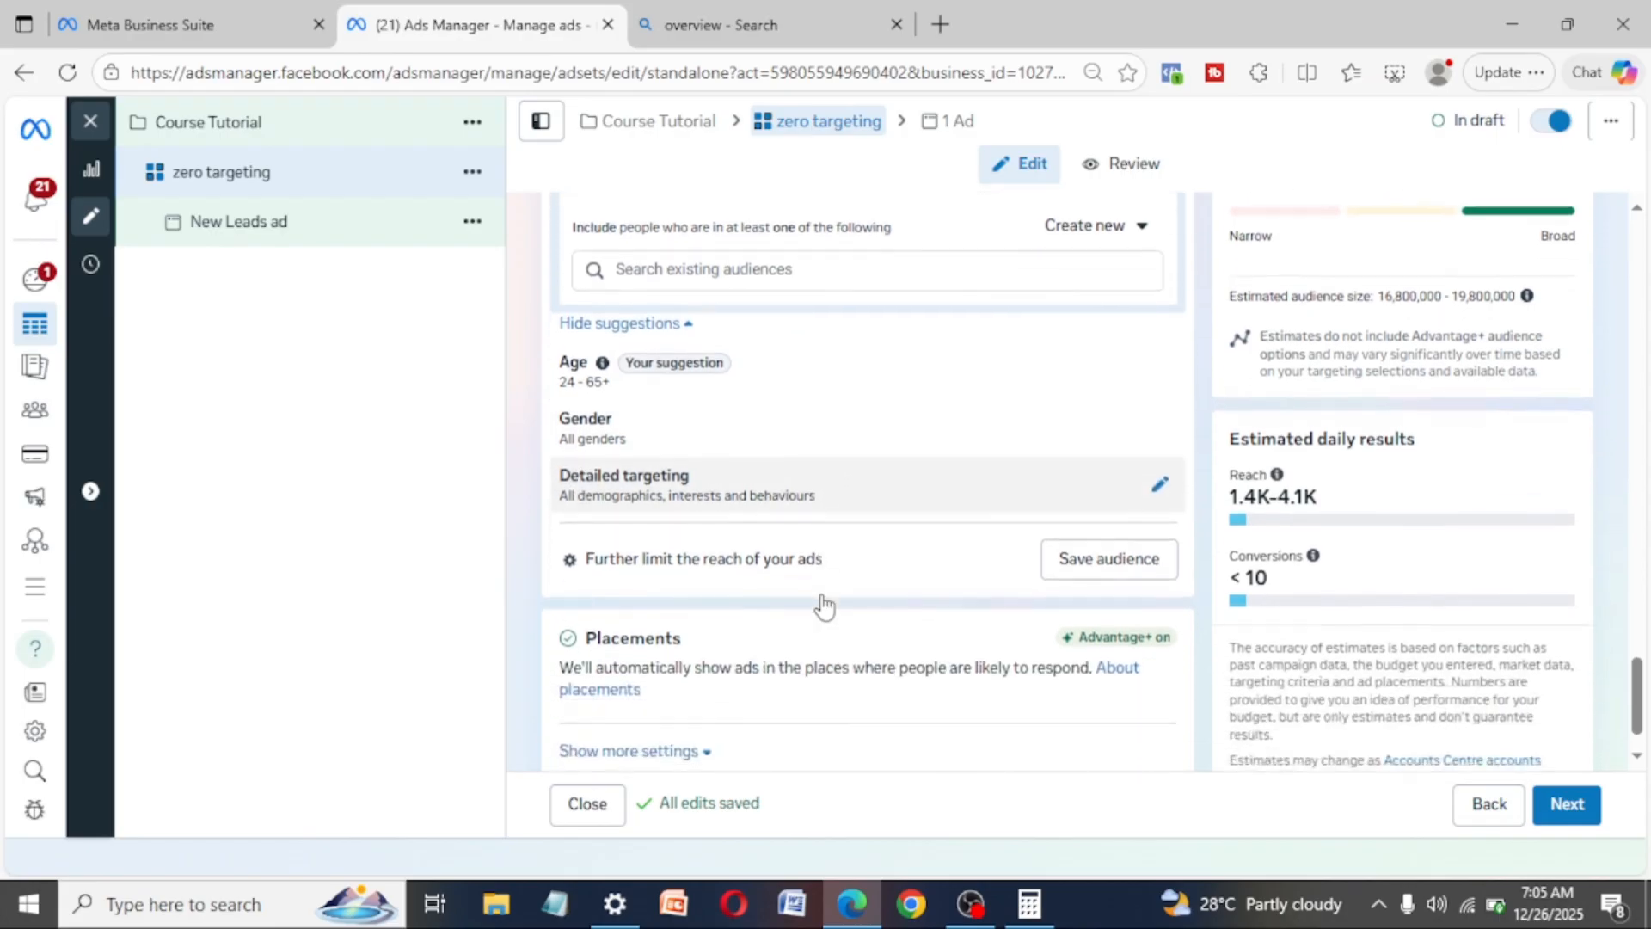
{"action": "scroll", "coordinate": [824, 602], "scroll_direction": "up", "scroll_amount": 12}
{"action": "scroll", "coordinate": [821, 602], "scroll_direction": "up", "scroll_amount": 10}
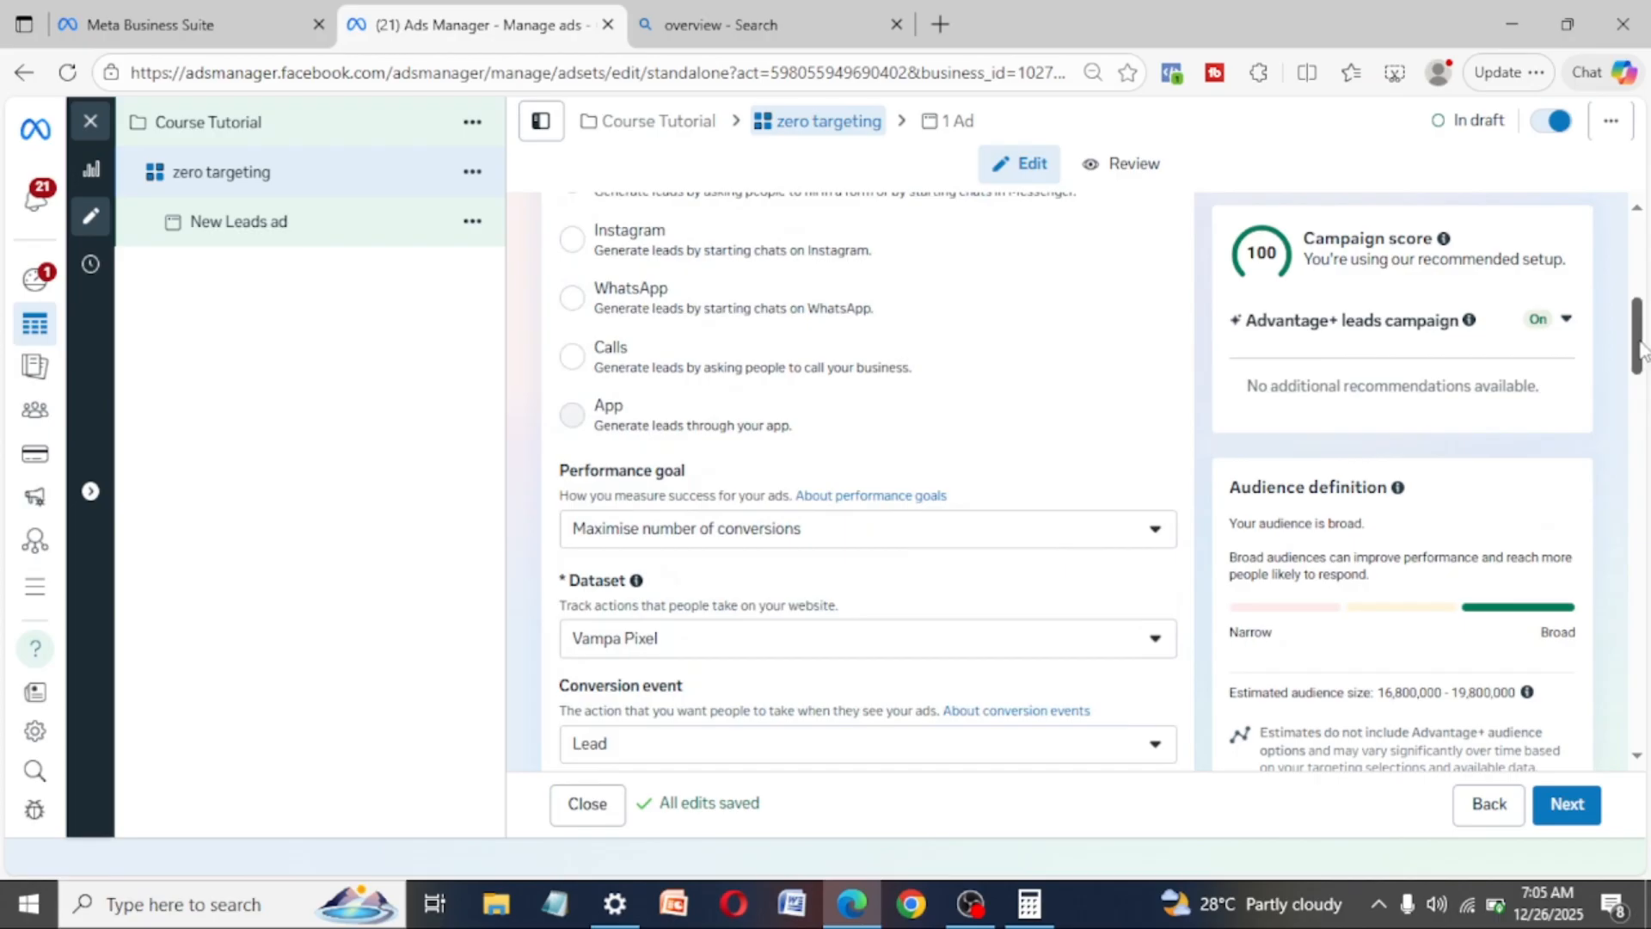
{"action": "left_click_drag", "start_coordinate": [1639, 344], "coordinate": [1635, 219]}
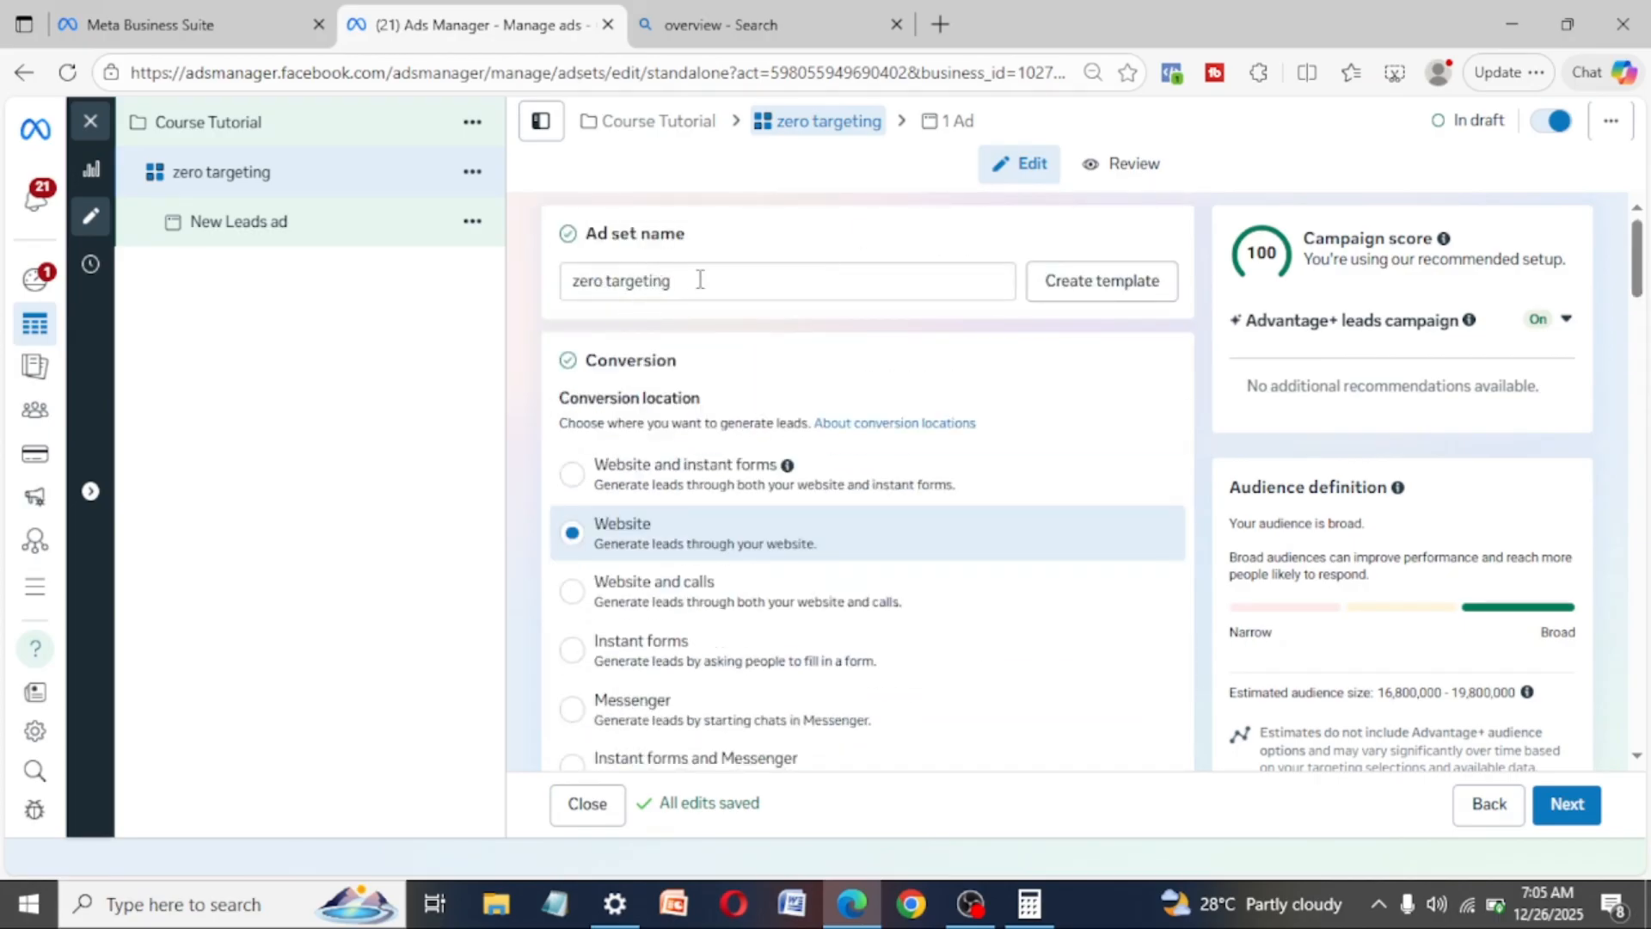
{"action": "scroll", "coordinate": [841, 683], "scroll_direction": "down", "scroll_amount": 5}
{"action": "scroll", "coordinate": [841, 683], "scroll_direction": "down", "scroll_amount": 10}
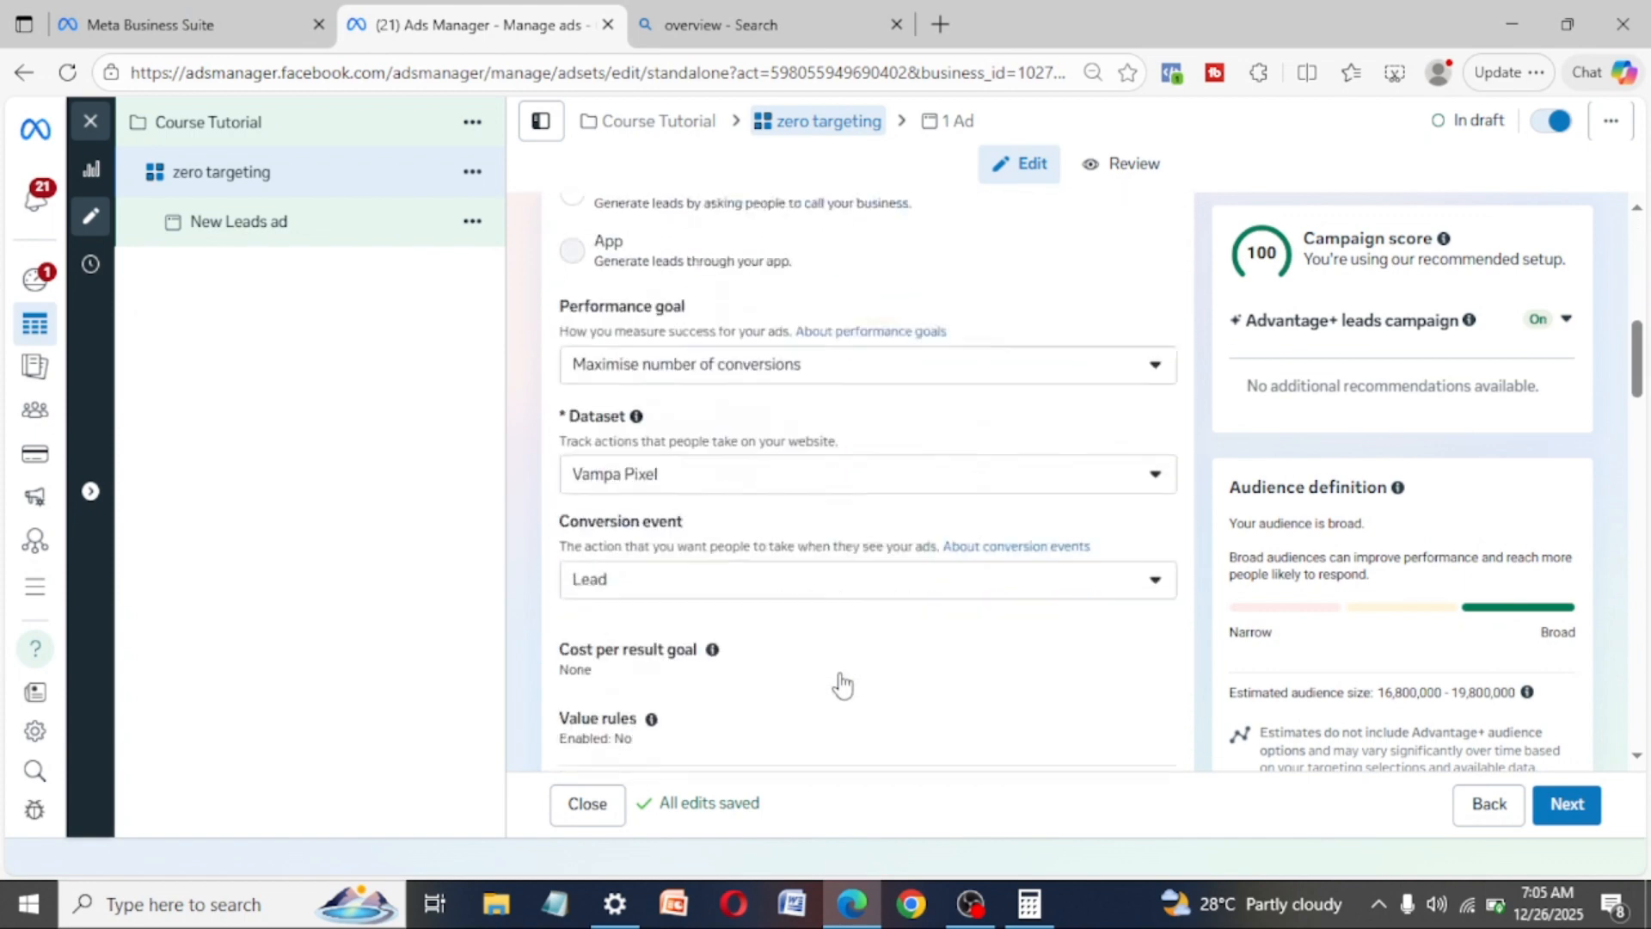
{"action": "scroll", "coordinate": [841, 672], "scroll_direction": "down", "scroll_amount": 10}
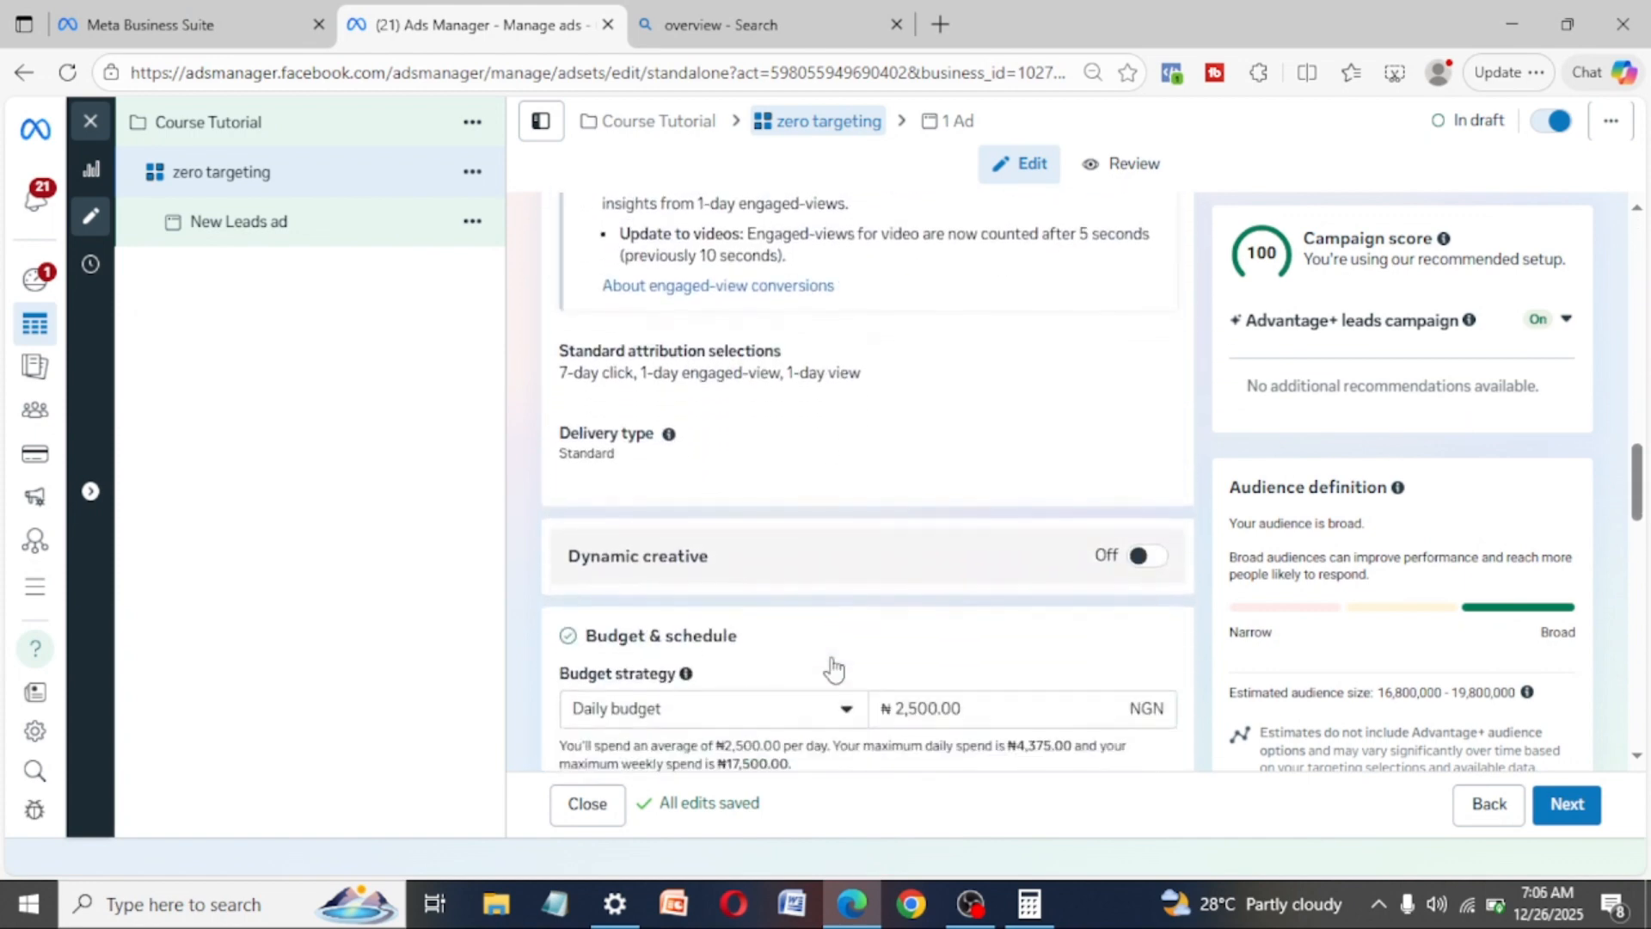
{"action": "scroll", "coordinate": [829, 653], "scroll_direction": "down", "scroll_amount": 4}
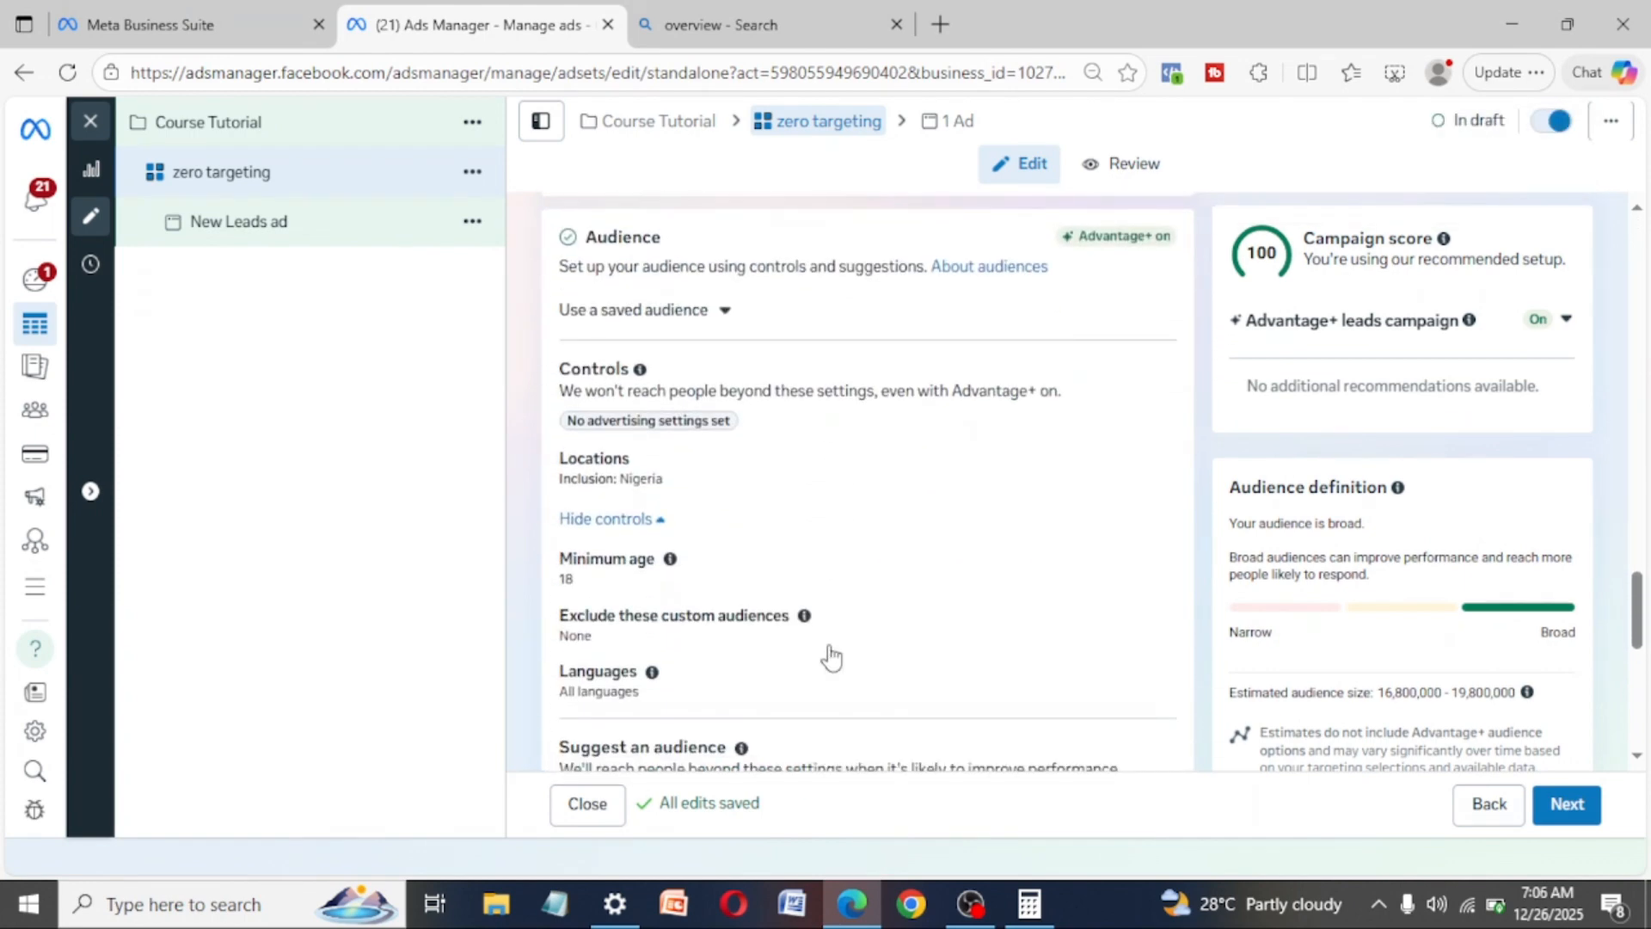
{"action": "scroll", "coordinate": [831, 651], "scroll_direction": "down", "scroll_amount": 4}
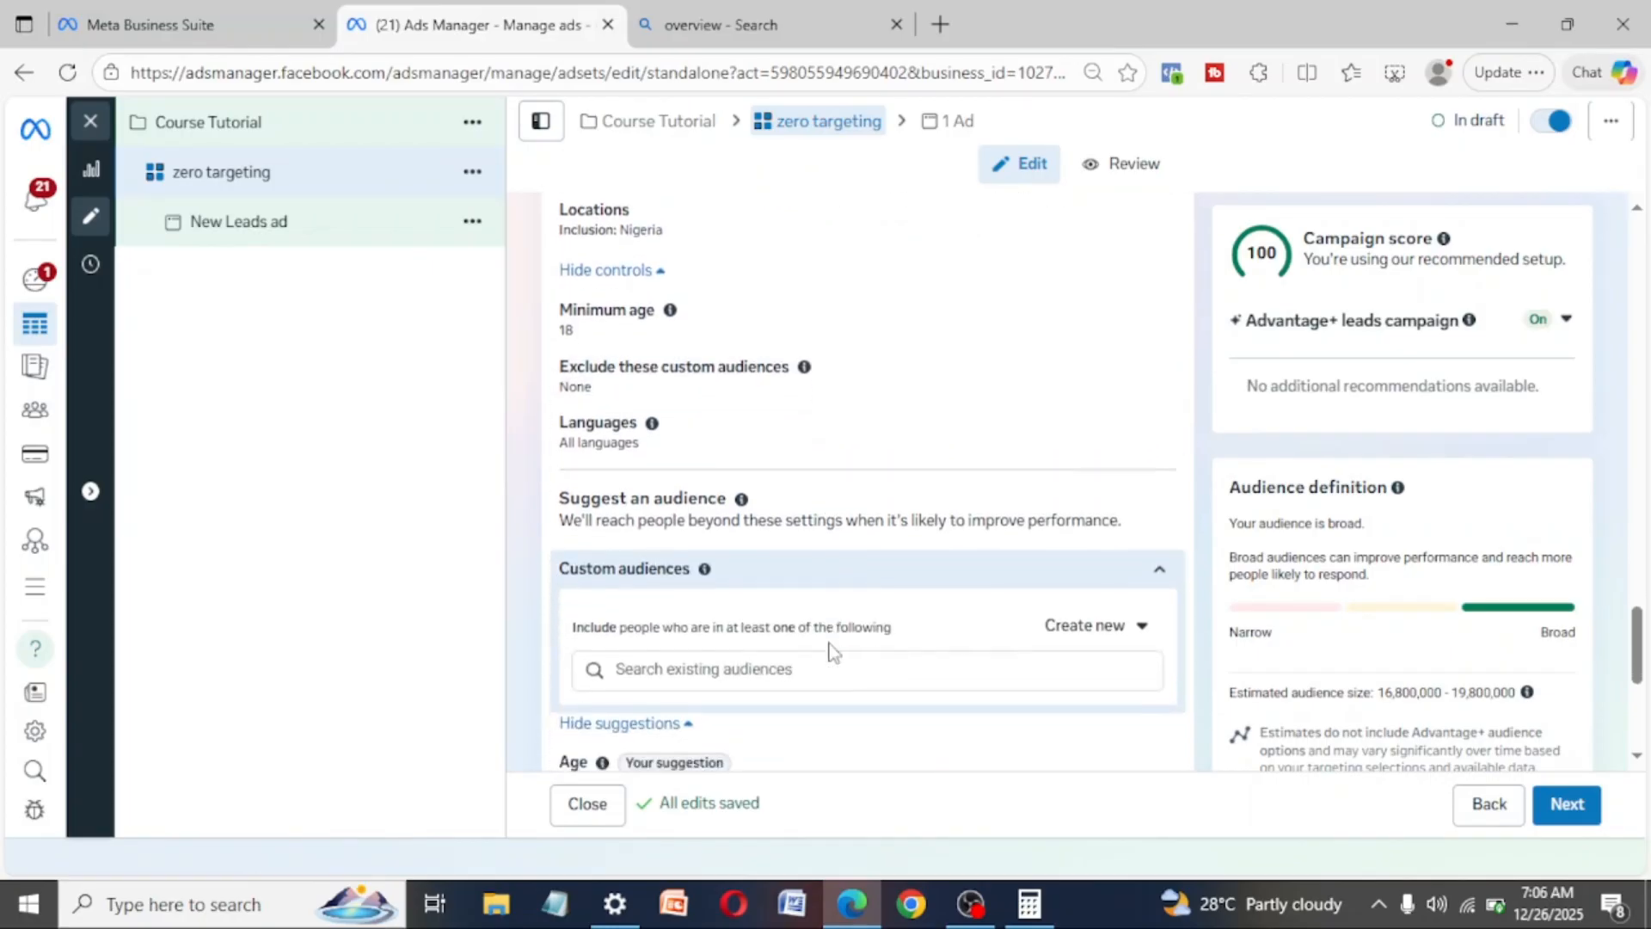
{"action": "scroll", "coordinate": [826, 640], "scroll_direction": "down", "scroll_amount": 2}
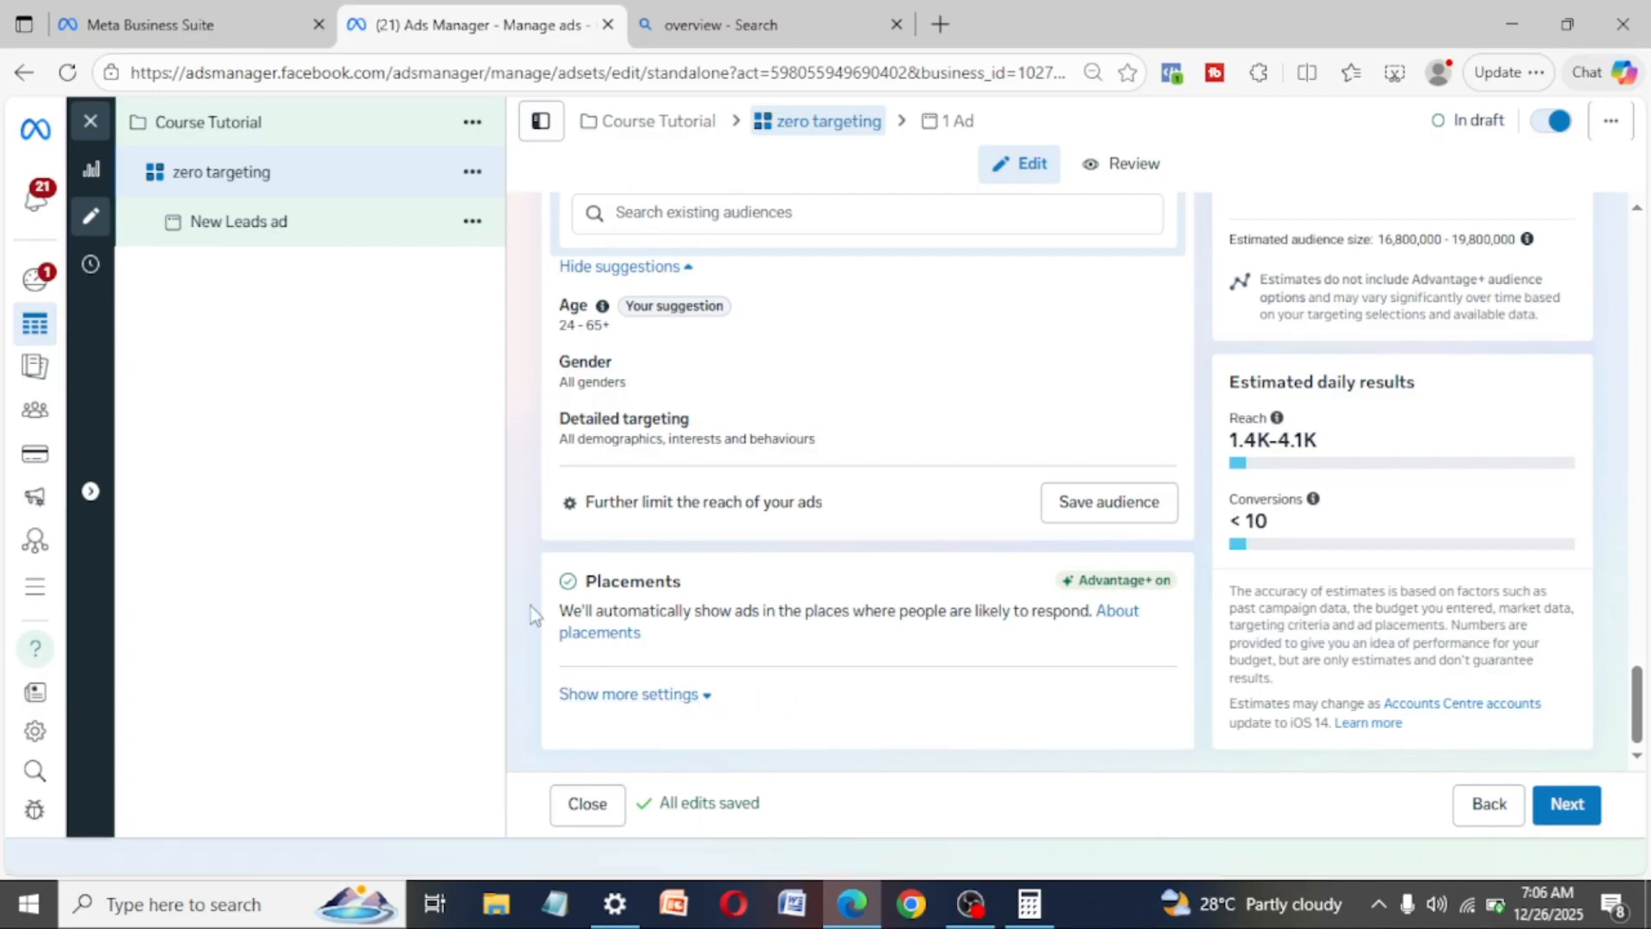
- Expand the additional placement settings and examine the placement controls and the list of available platforms
{"action": "left_click", "coordinate": [711, 701]}
{"action": "scroll", "coordinate": [711, 701], "scroll_direction": "down", "scroll_amount": 6}
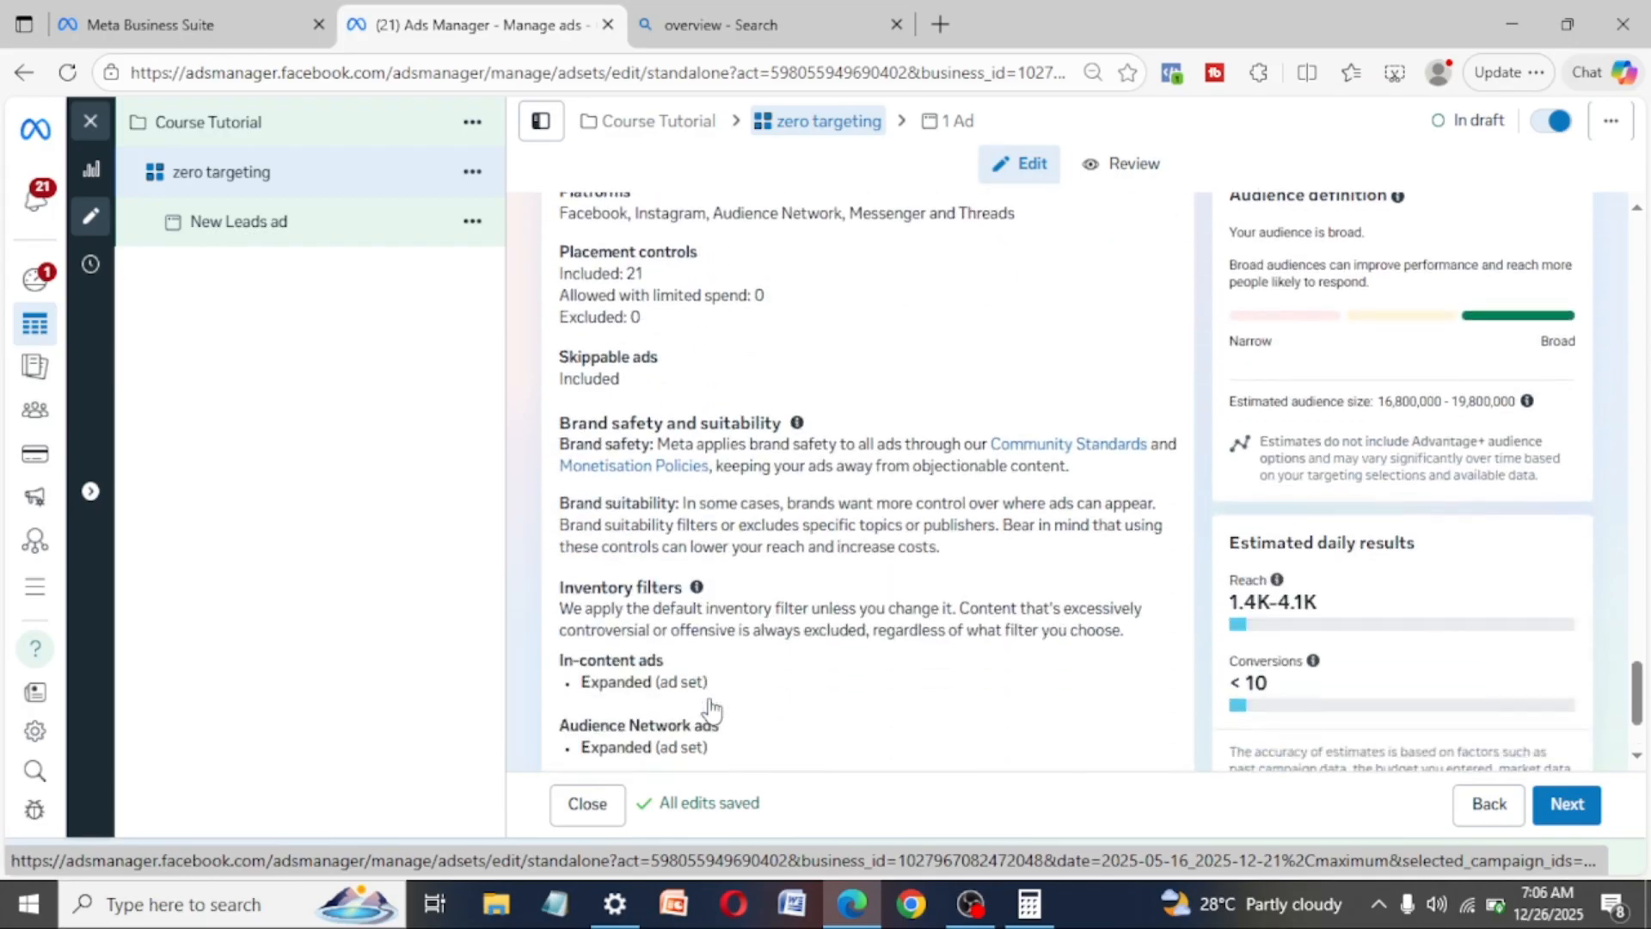
{"action": "scroll", "coordinate": [710, 700], "scroll_direction": "down", "scroll_amount": 2}
{"action": "scroll", "coordinate": [710, 692], "scroll_direction": "up", "scroll_amount": 4}
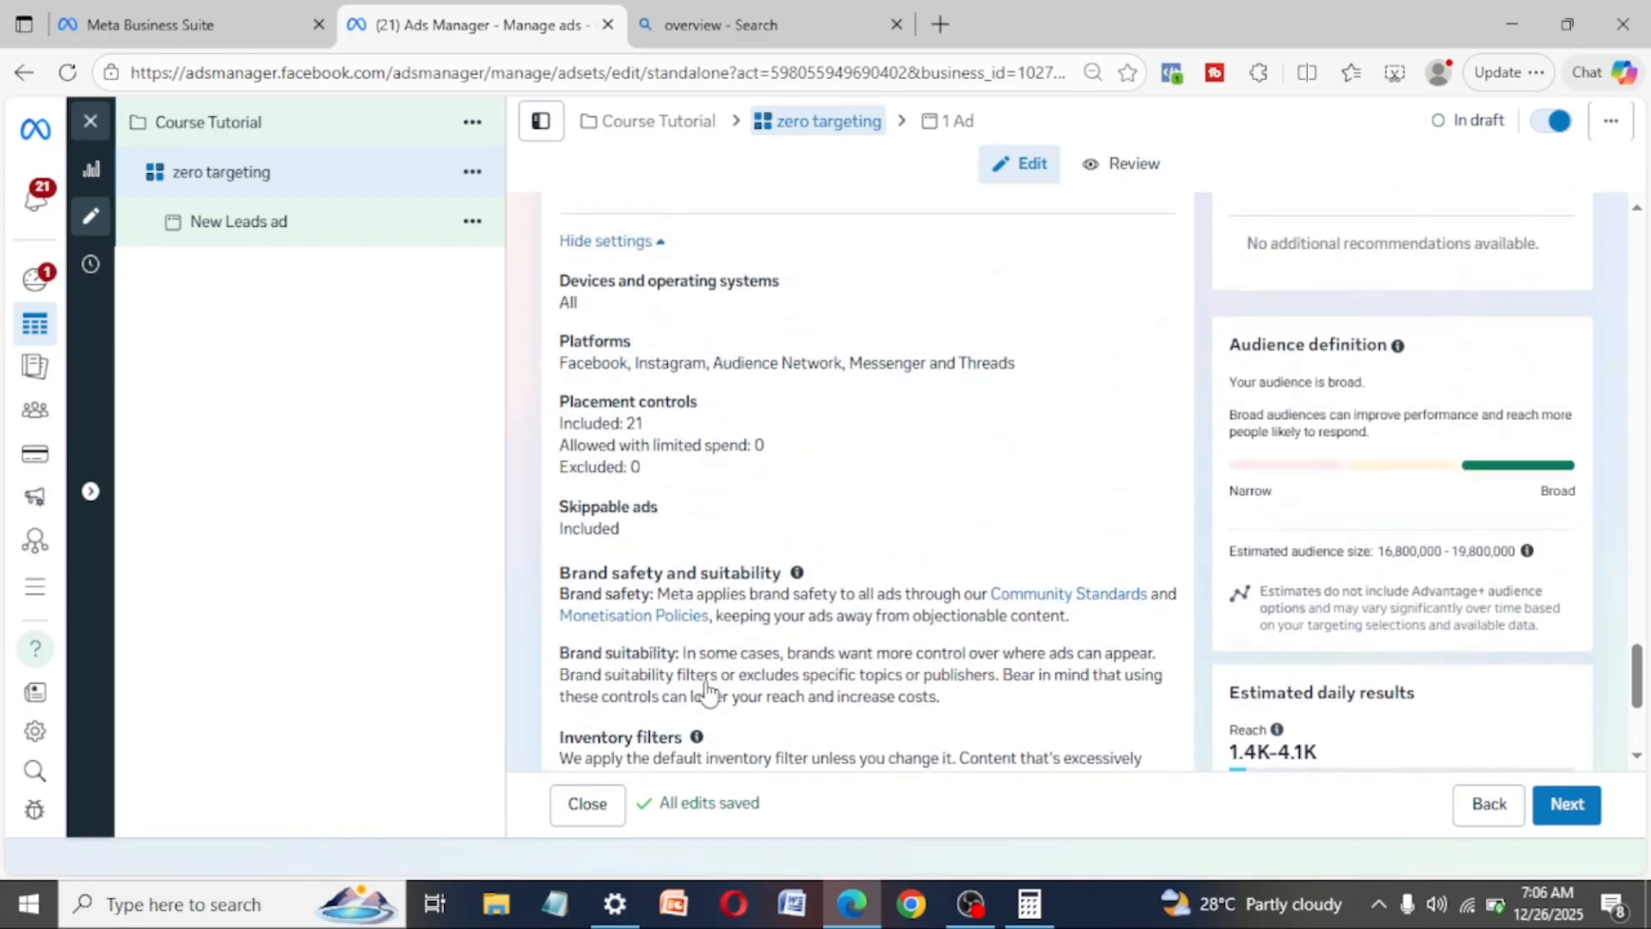
{"action": "scroll", "coordinate": [707, 691], "scroll_direction": "up", "scroll_amount": 1}
{"action": "scroll", "coordinate": [663, 717], "scroll_direction": "up", "scroll_amount": 1}
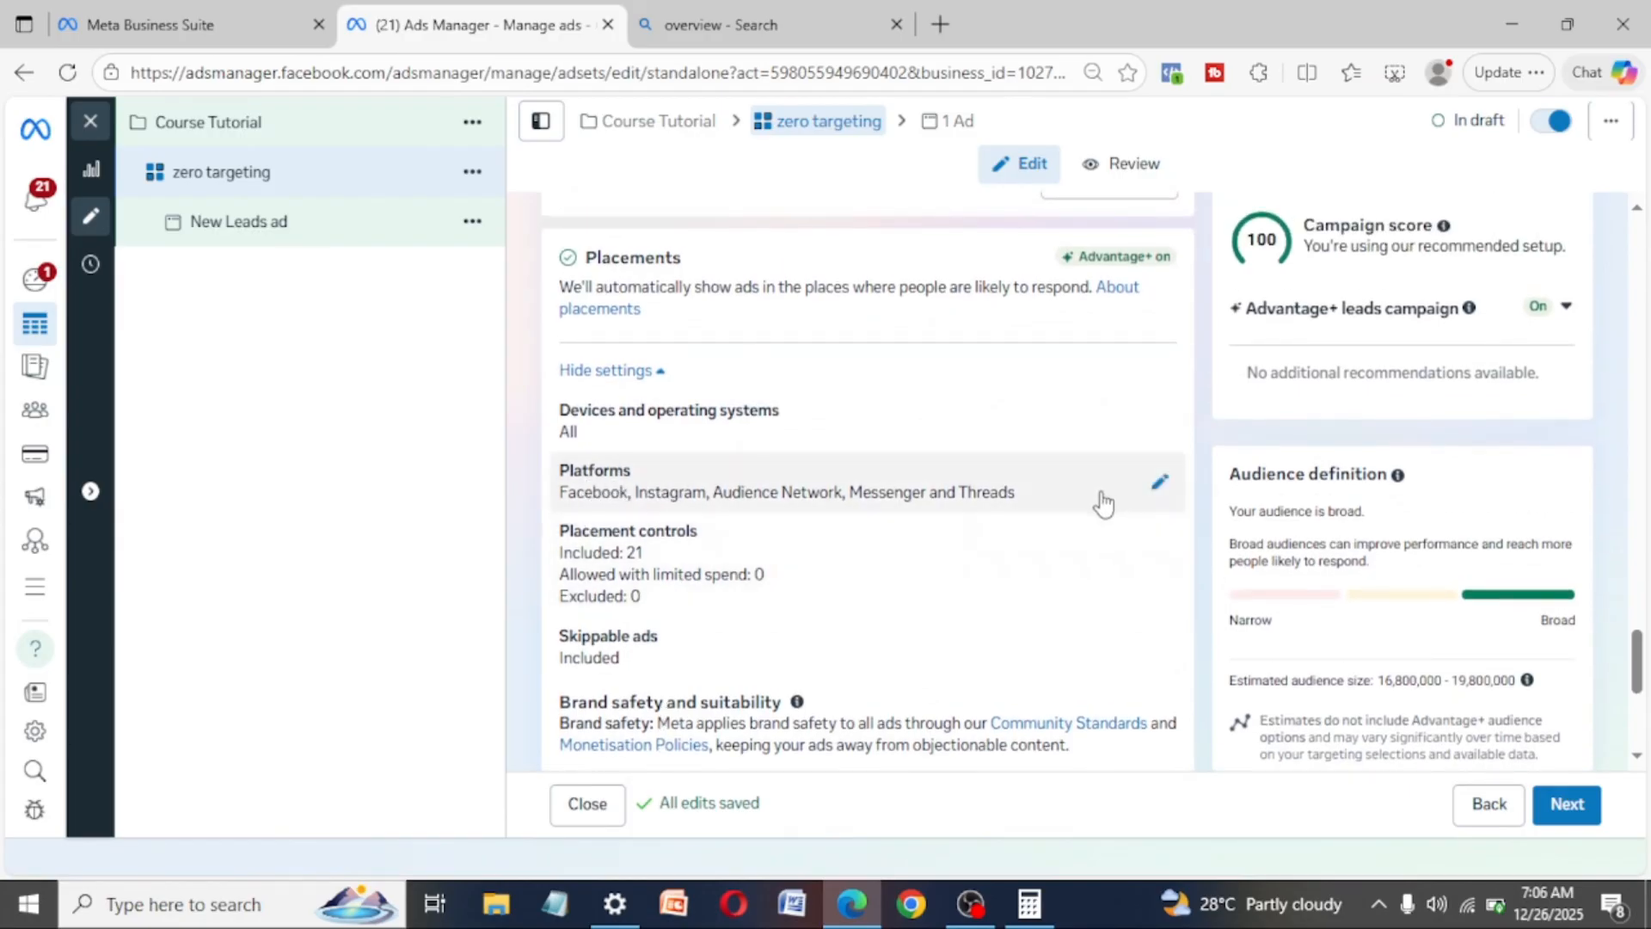
{"action": "left_click", "coordinate": [1160, 483]}
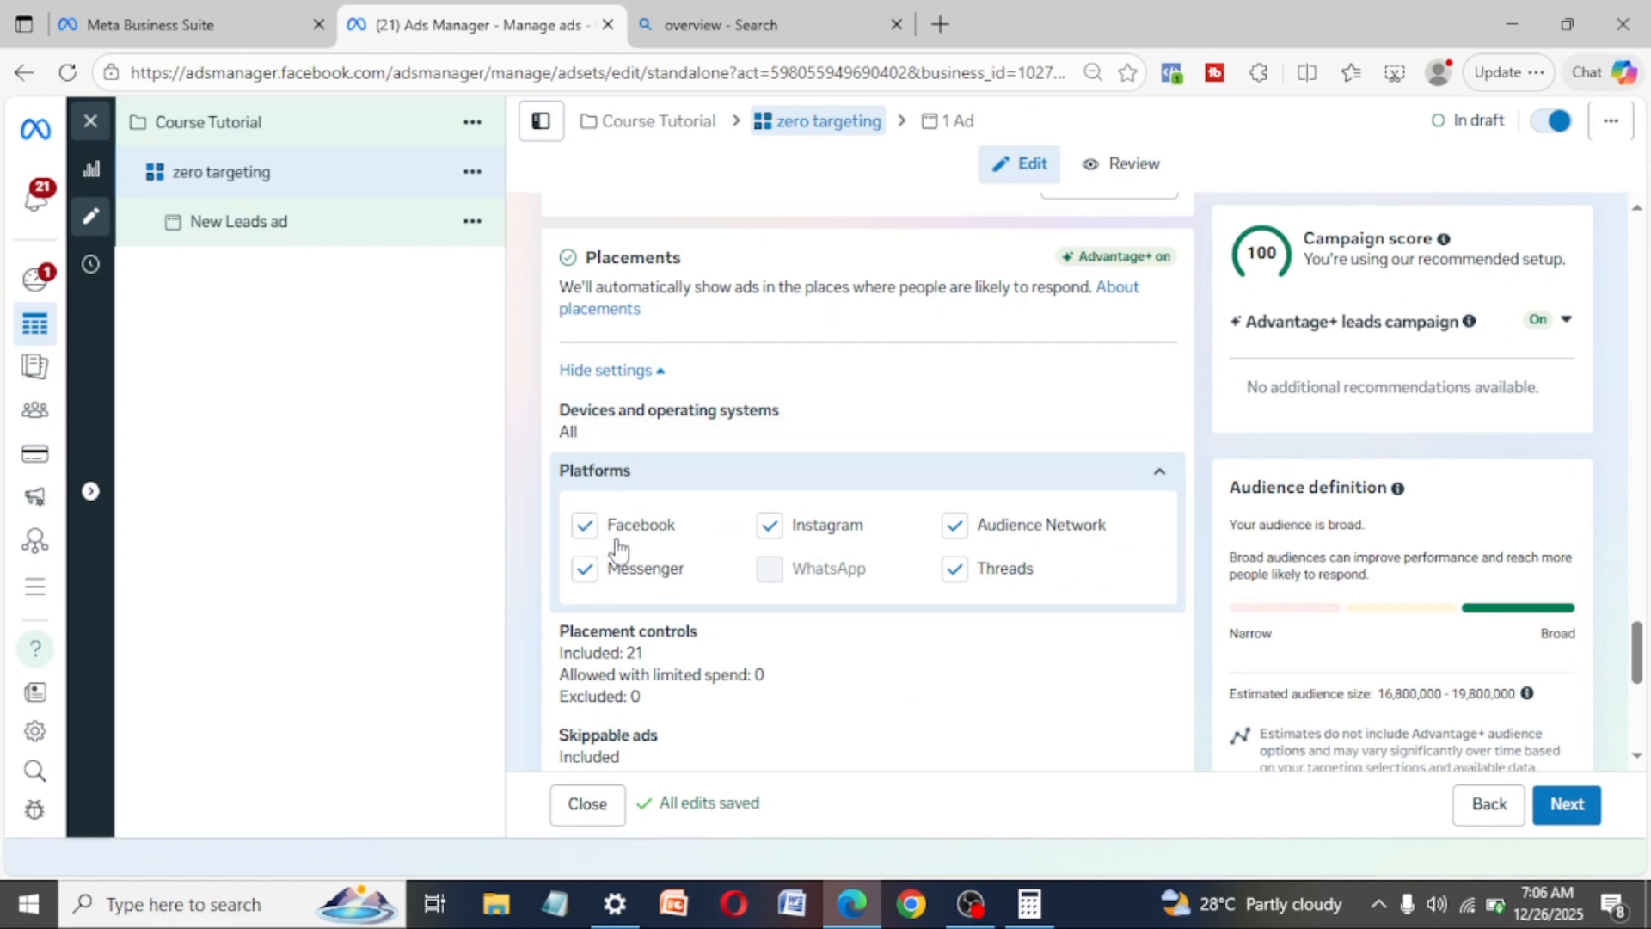
{"action": "left_click", "coordinate": [1157, 477]}
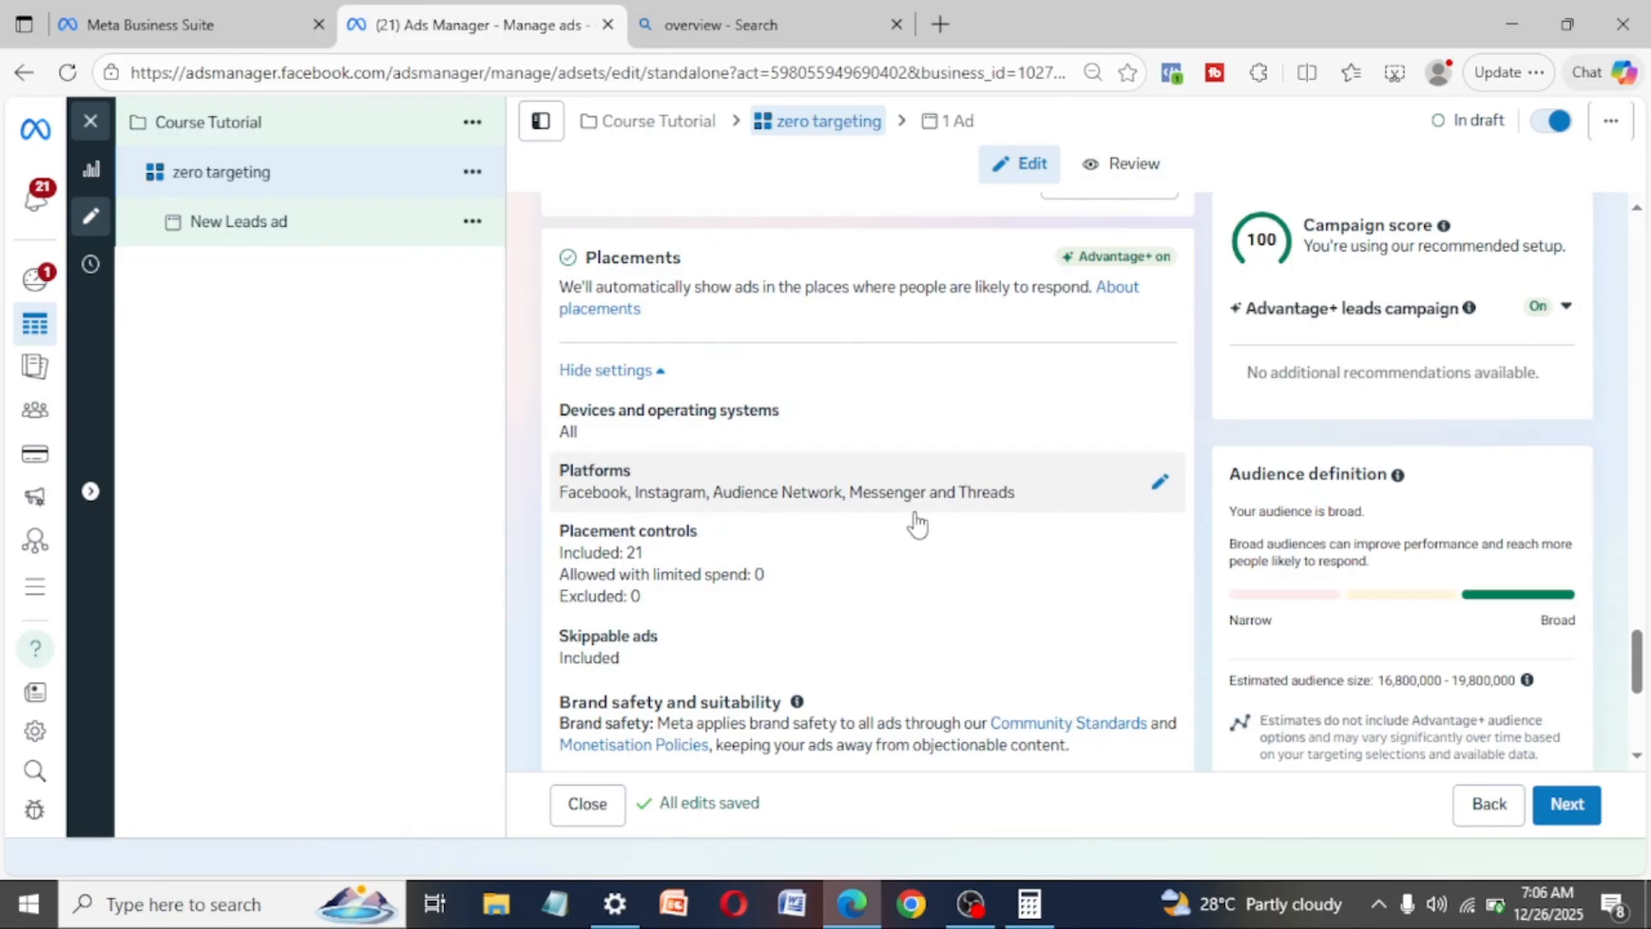
- Try to exclude Messenger, Facebook and Audience Network from the ad set's placement platforms
{"action": "left_click", "coordinate": [1159, 481]}
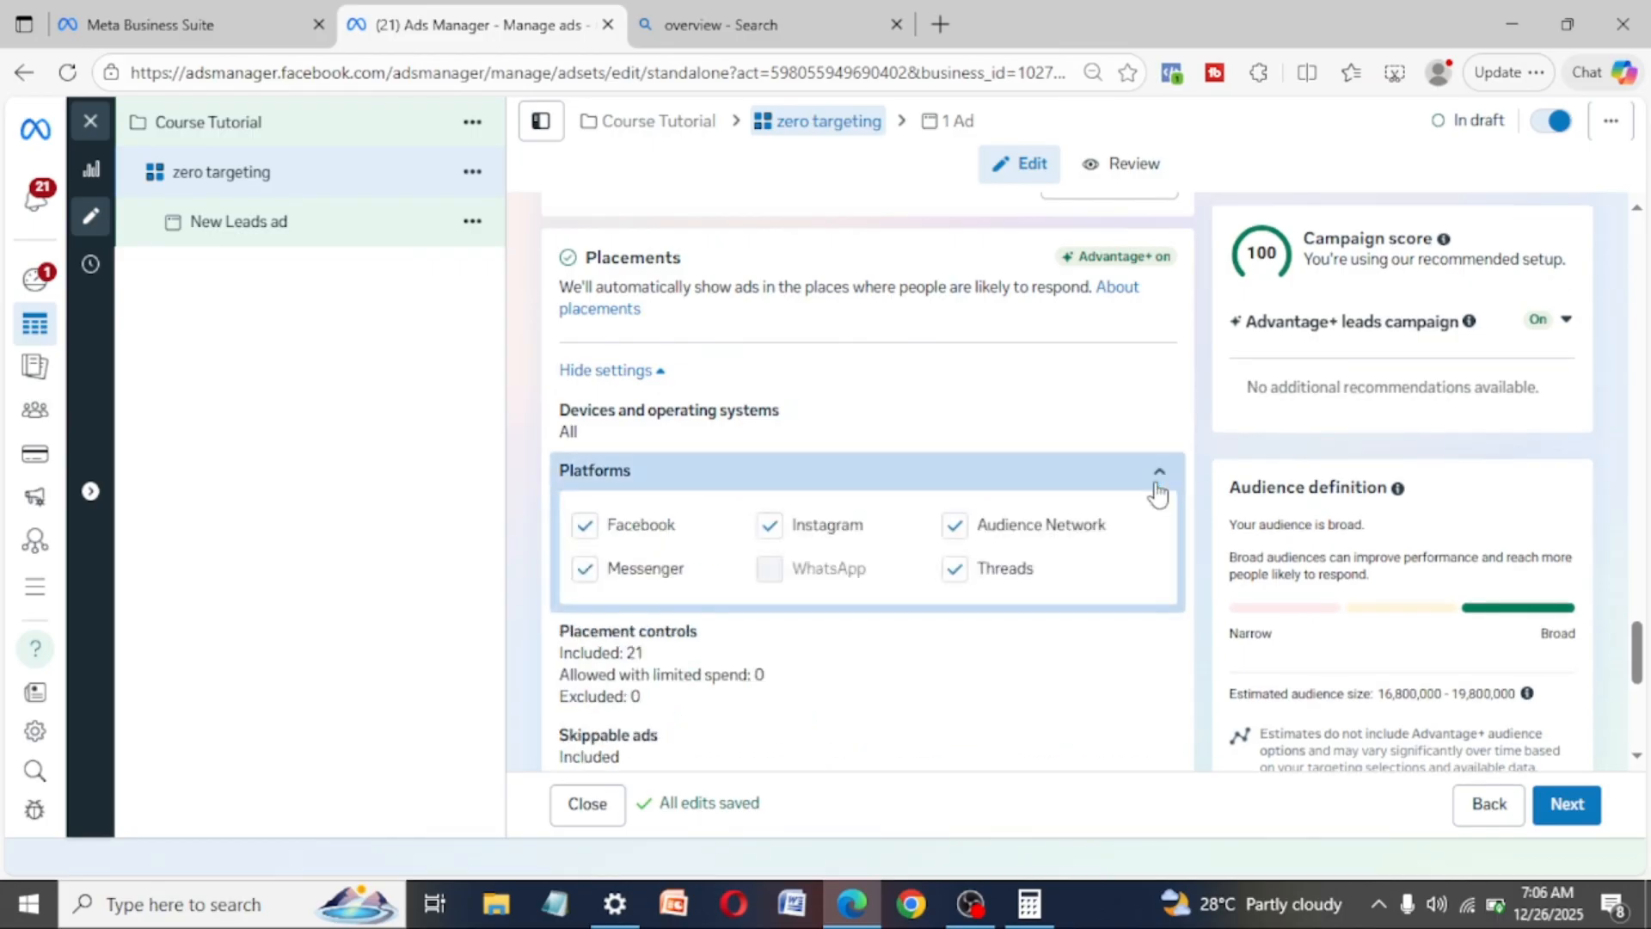
{"action": "left_click", "coordinate": [586, 568]}
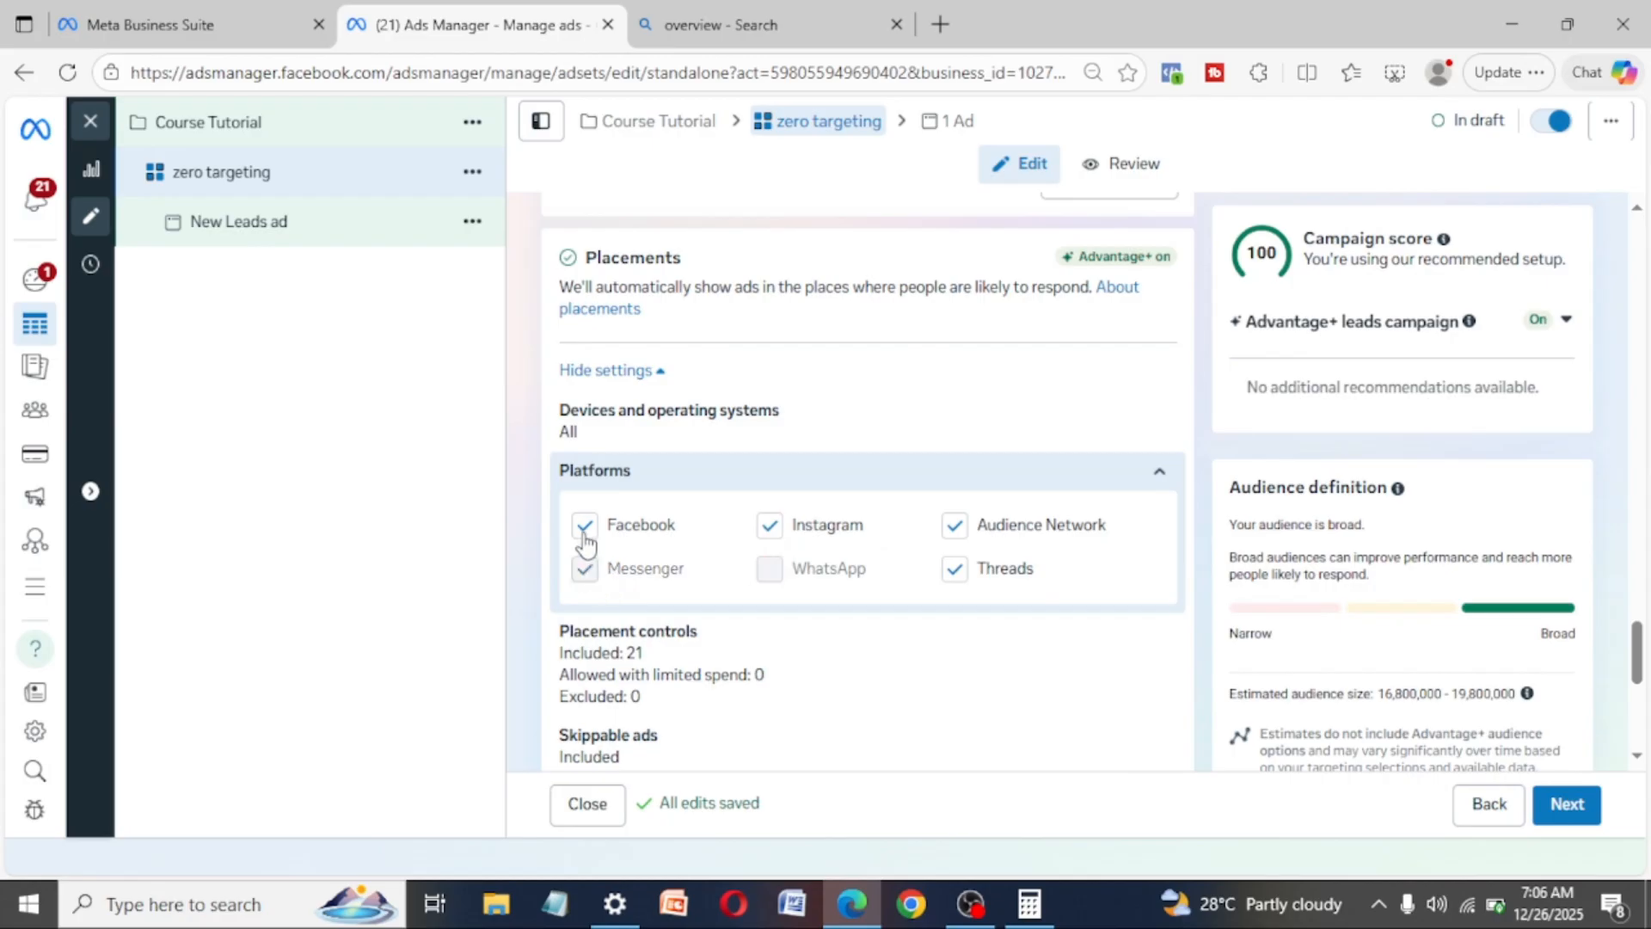
{"action": "left_click", "coordinate": [585, 526]}
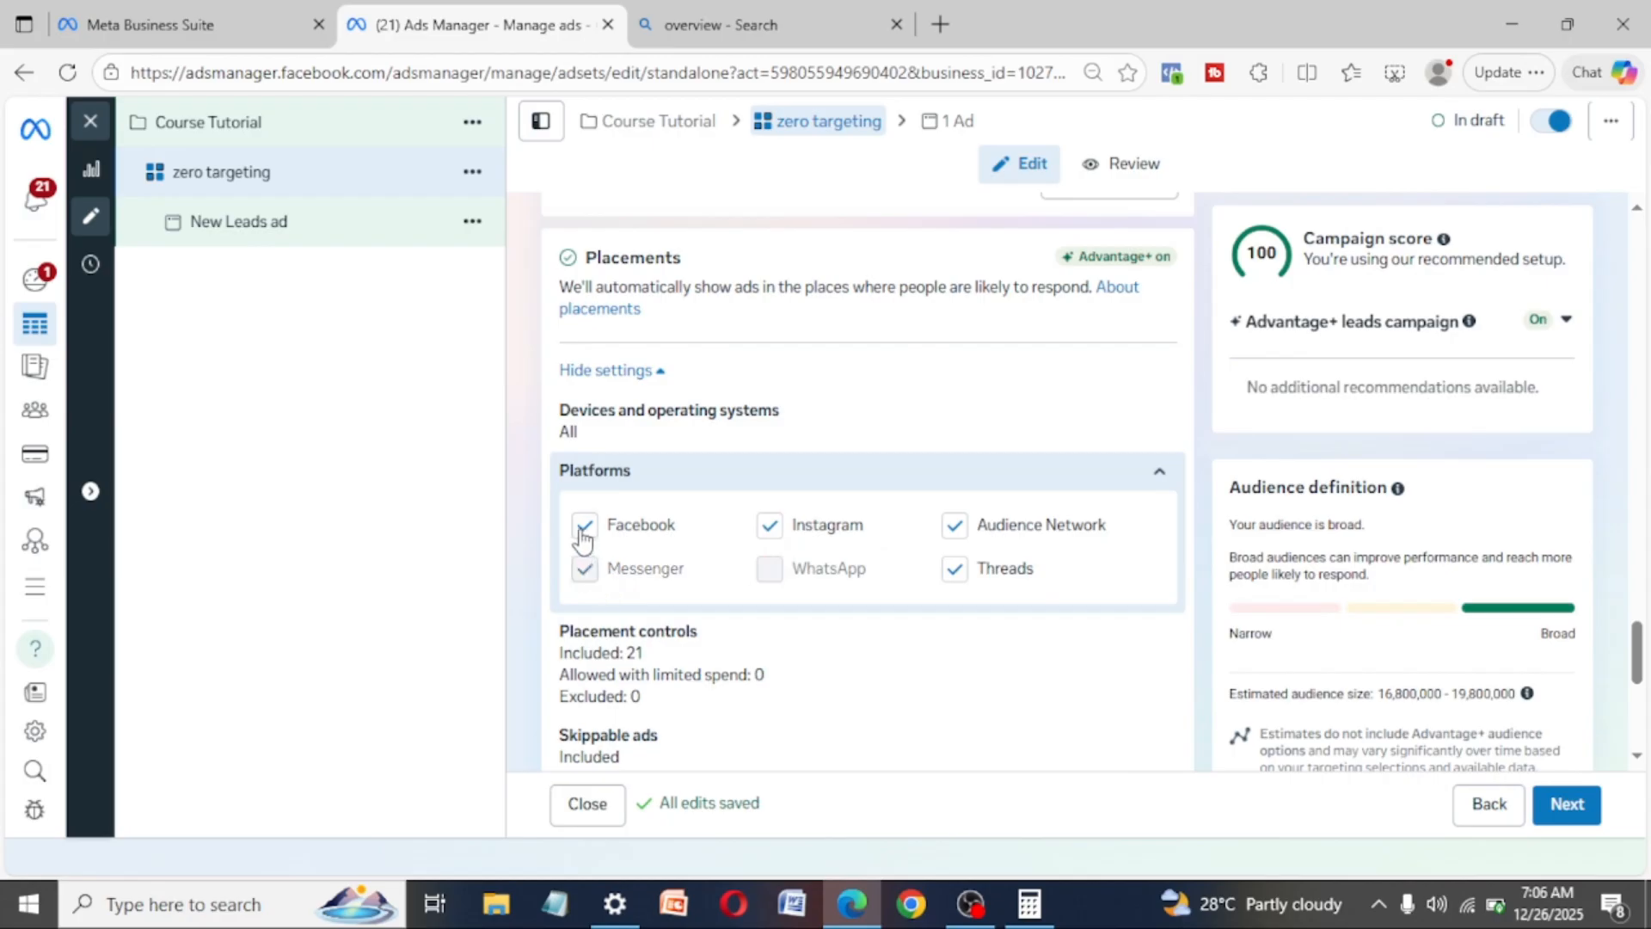
{"action": "left_click", "coordinate": [956, 526]}
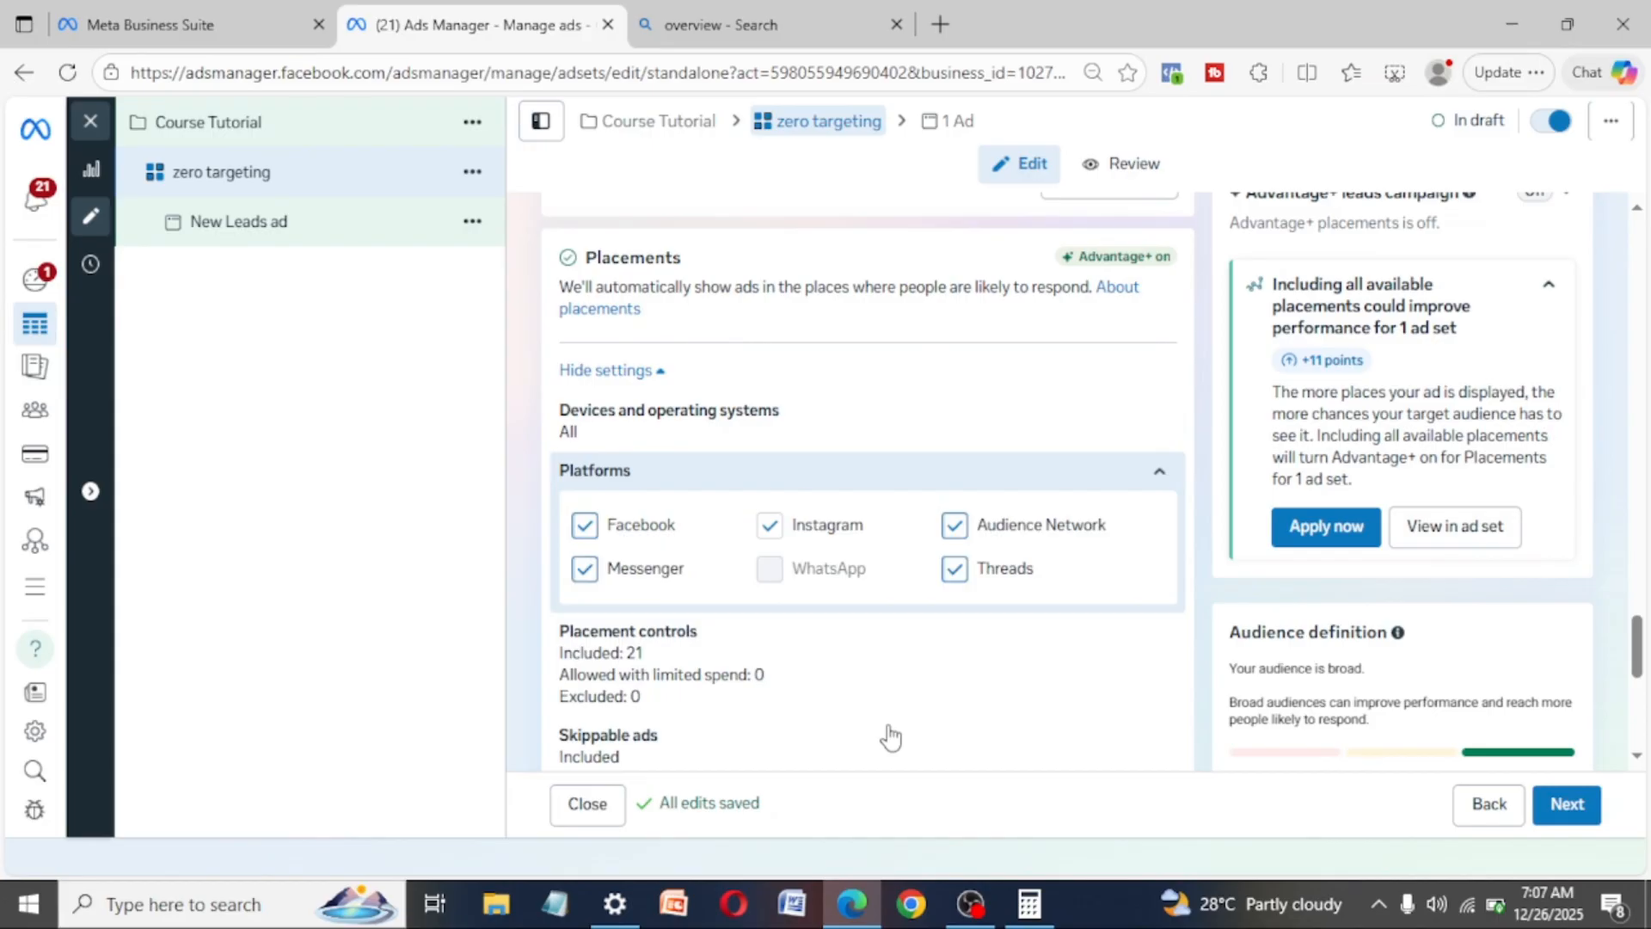
- Review the ad set's placement, brand safety and audience settings once more and continue to the ad level
{"action": "scroll", "coordinate": [890, 736], "scroll_direction": "down", "scroll_amount": 5}
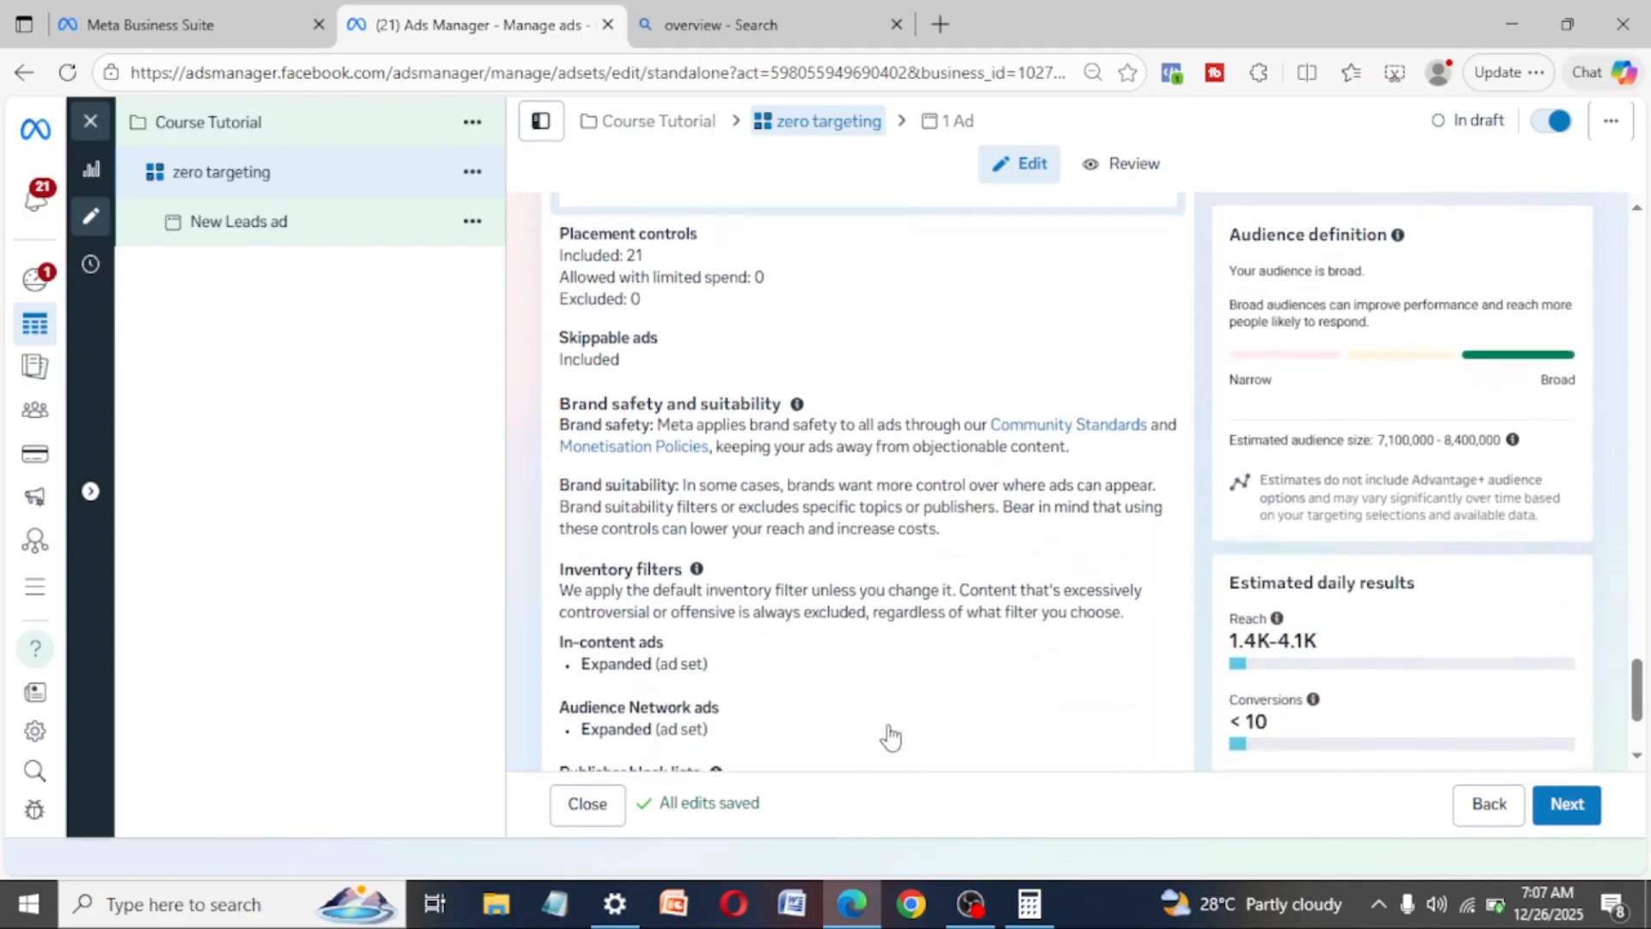
{"action": "scroll", "coordinate": [890, 736], "scroll_direction": "down", "scroll_amount": 3}
{"action": "scroll", "coordinate": [890, 736], "scroll_direction": "up", "scroll_amount": 5}
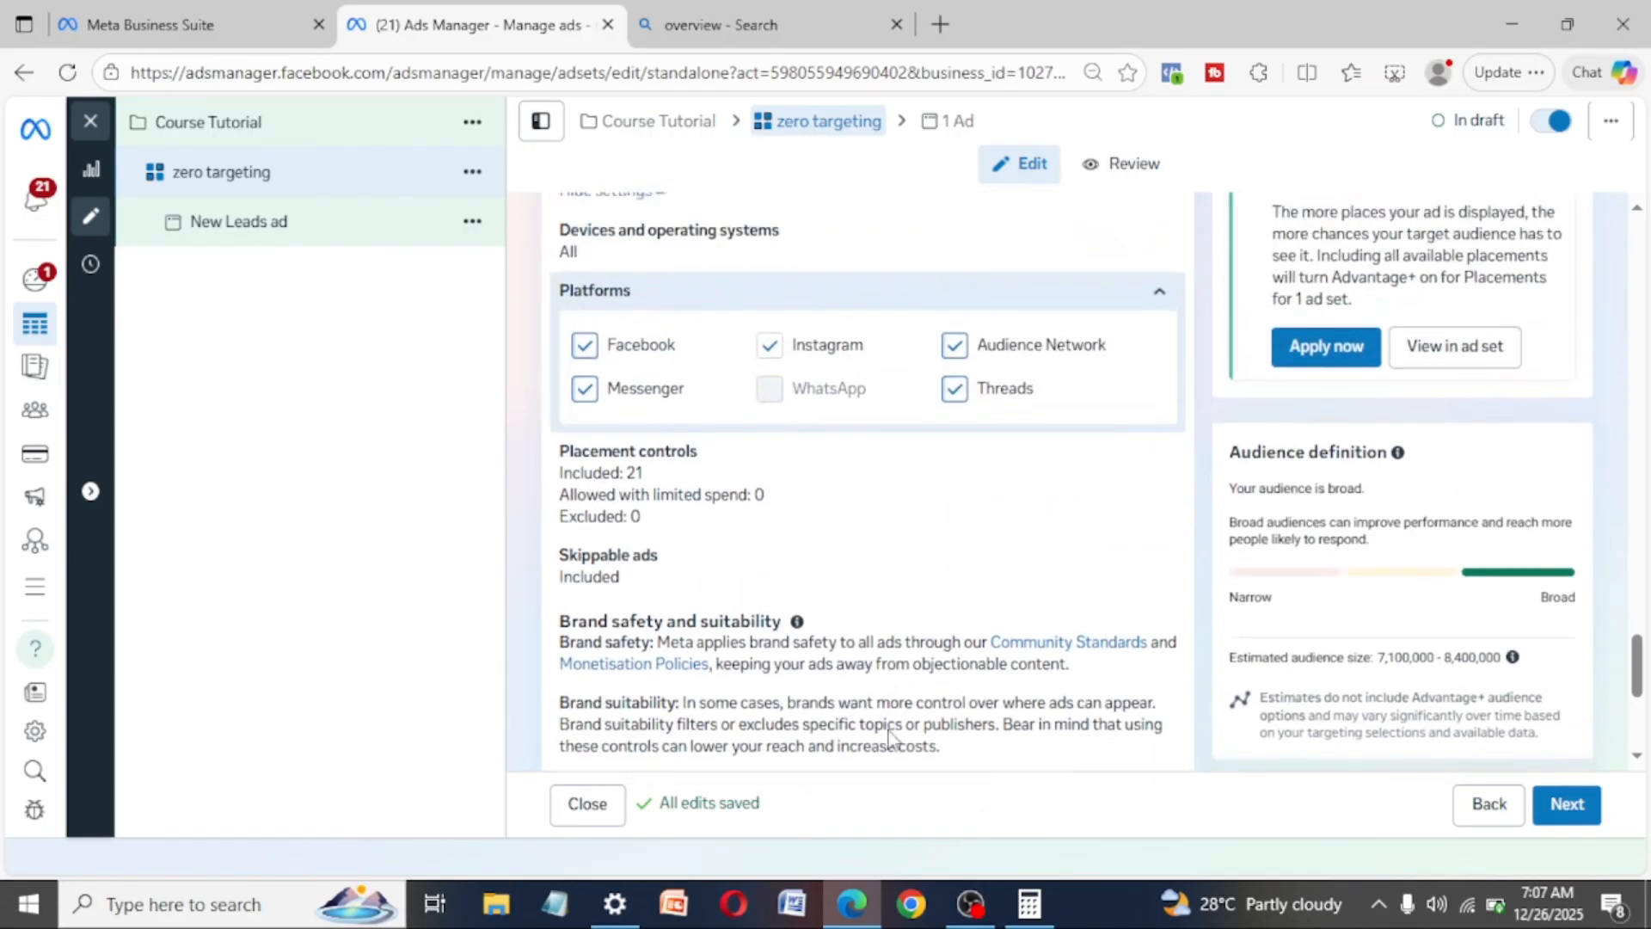
{"action": "scroll", "coordinate": [890, 736], "scroll_direction": "up", "scroll_amount": 3}
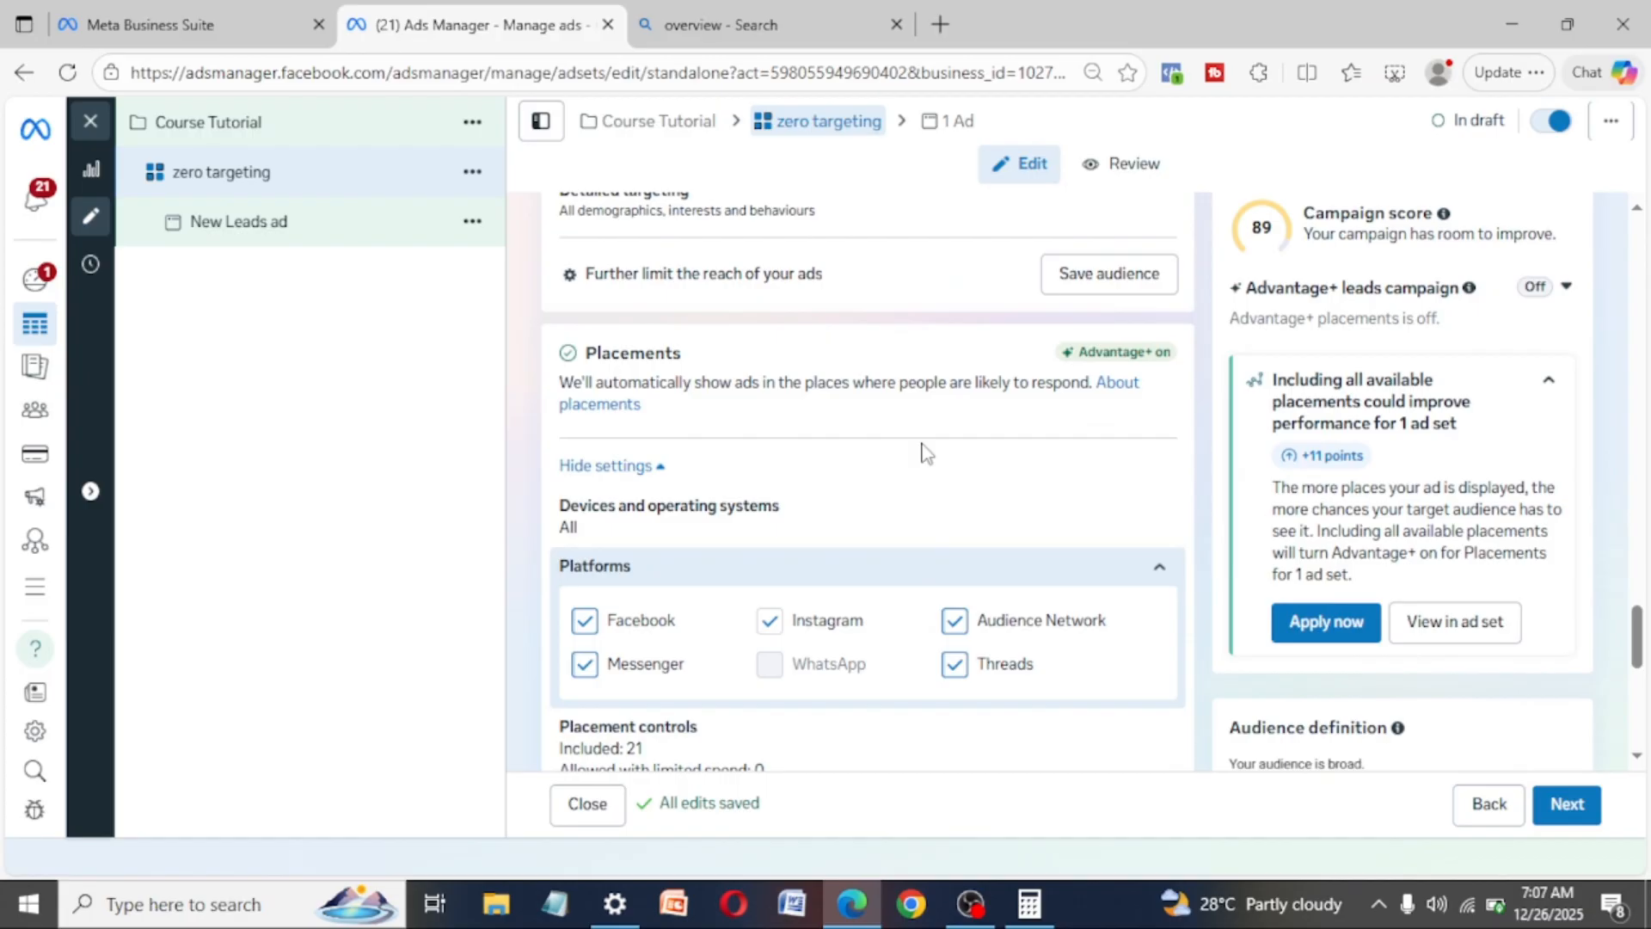
{"action": "scroll", "coordinate": [926, 453], "scroll_direction": "up", "scroll_amount": 4}
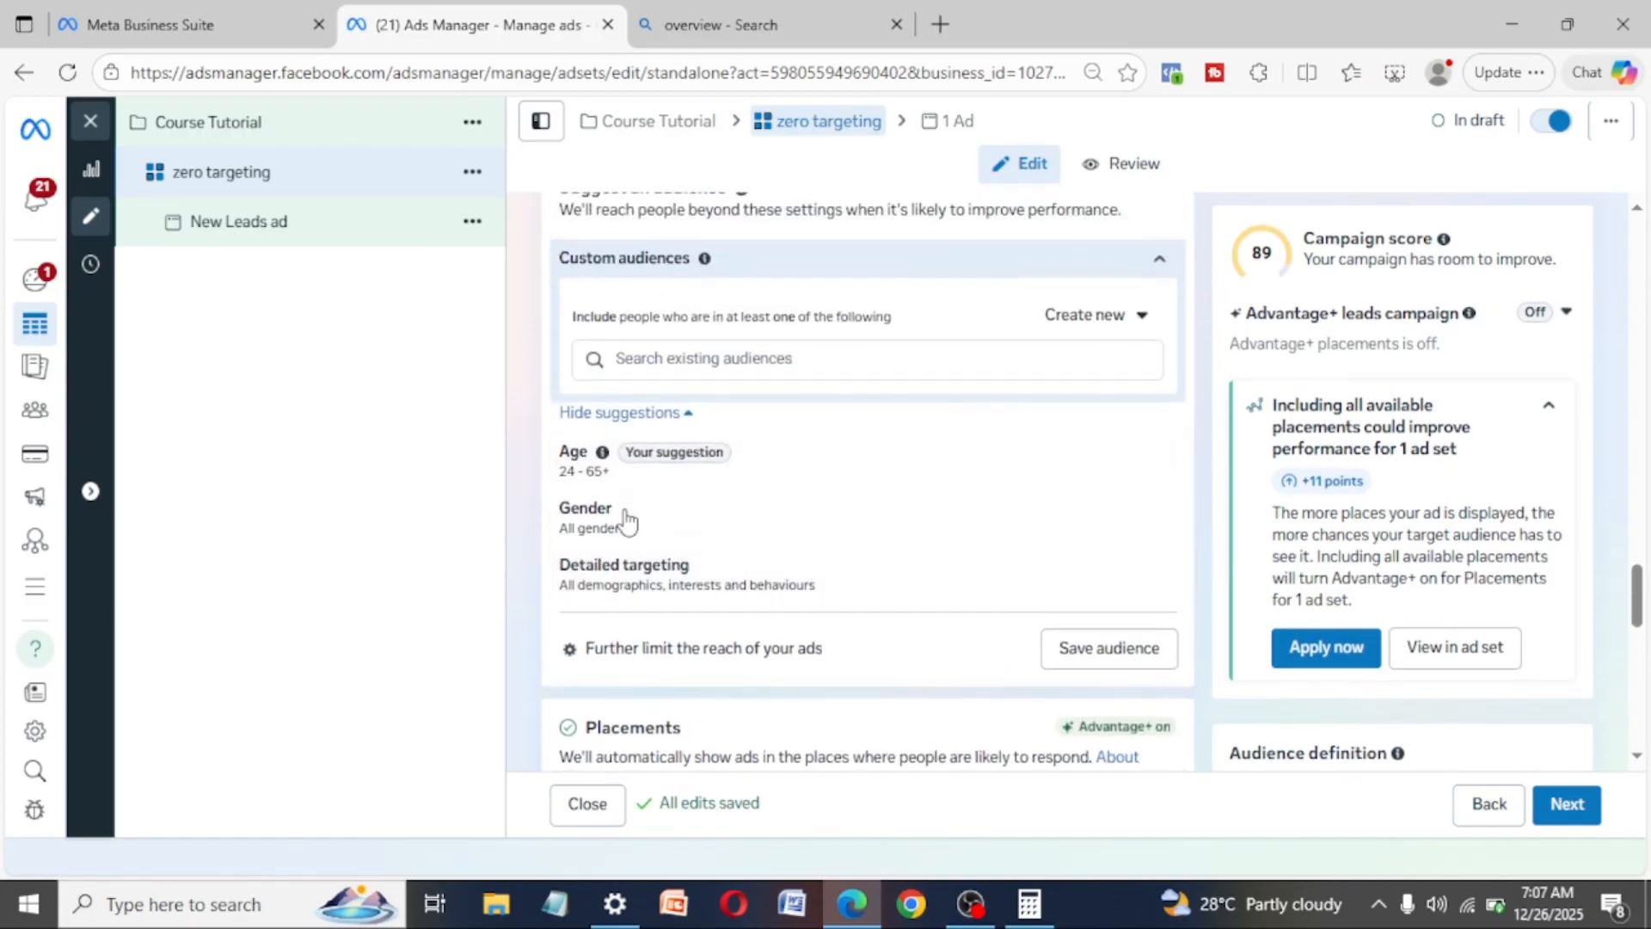
{"action": "scroll", "coordinate": [812, 553], "scroll_direction": "up", "scroll_amount": 3}
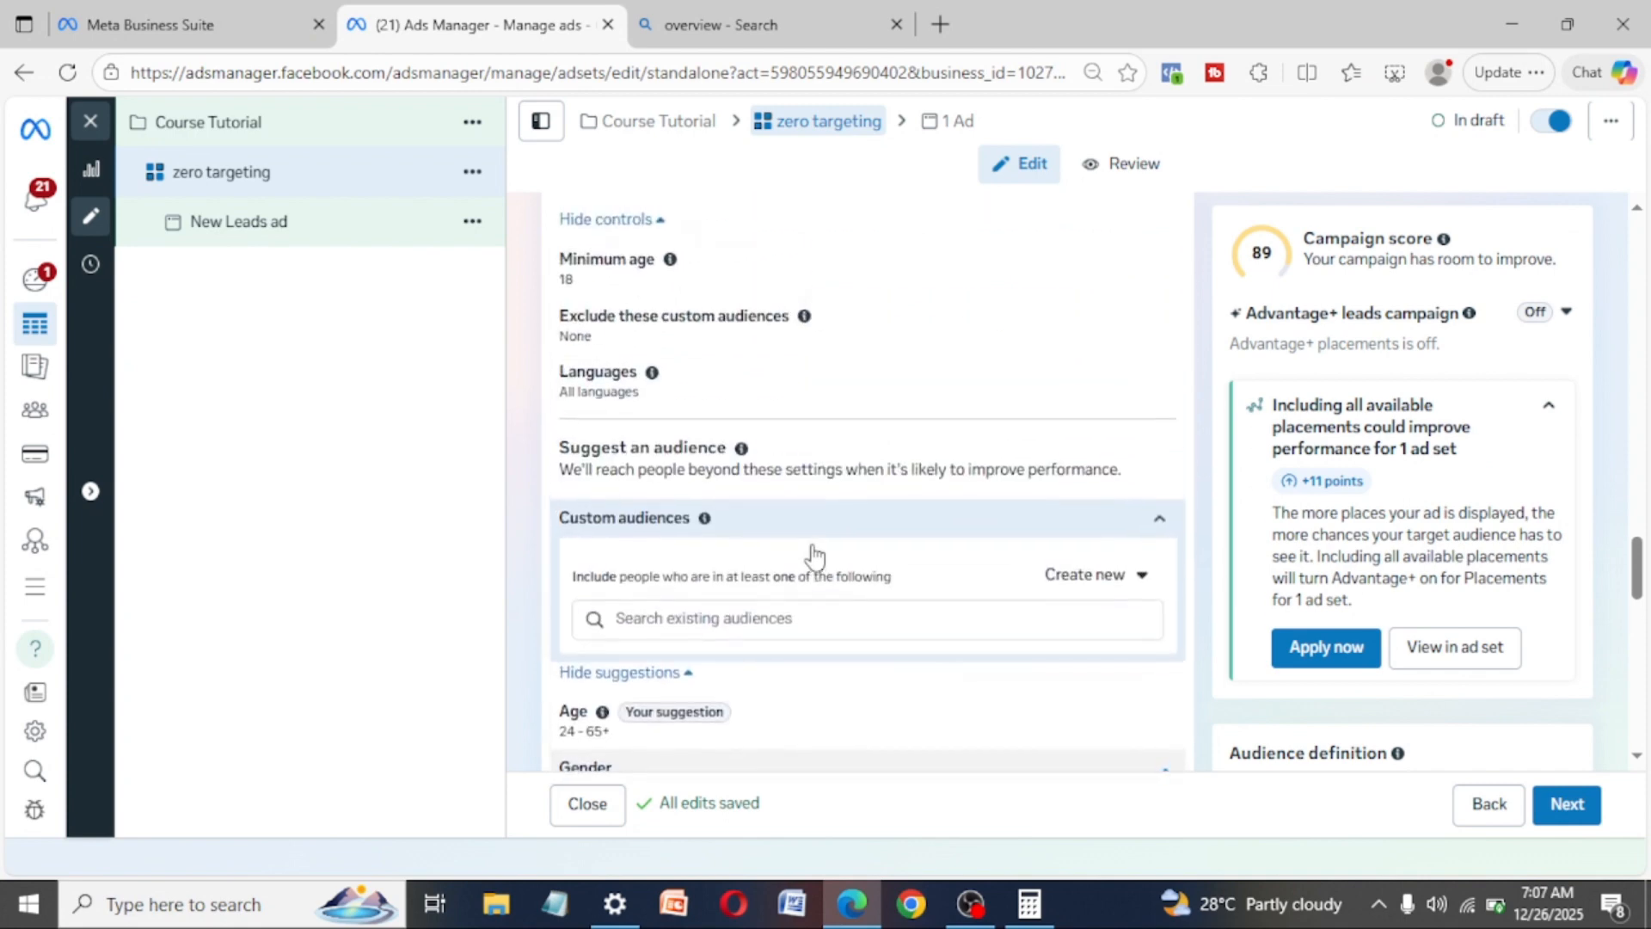
{"action": "scroll", "coordinate": [812, 554], "scroll_direction": "up", "scroll_amount": 4}
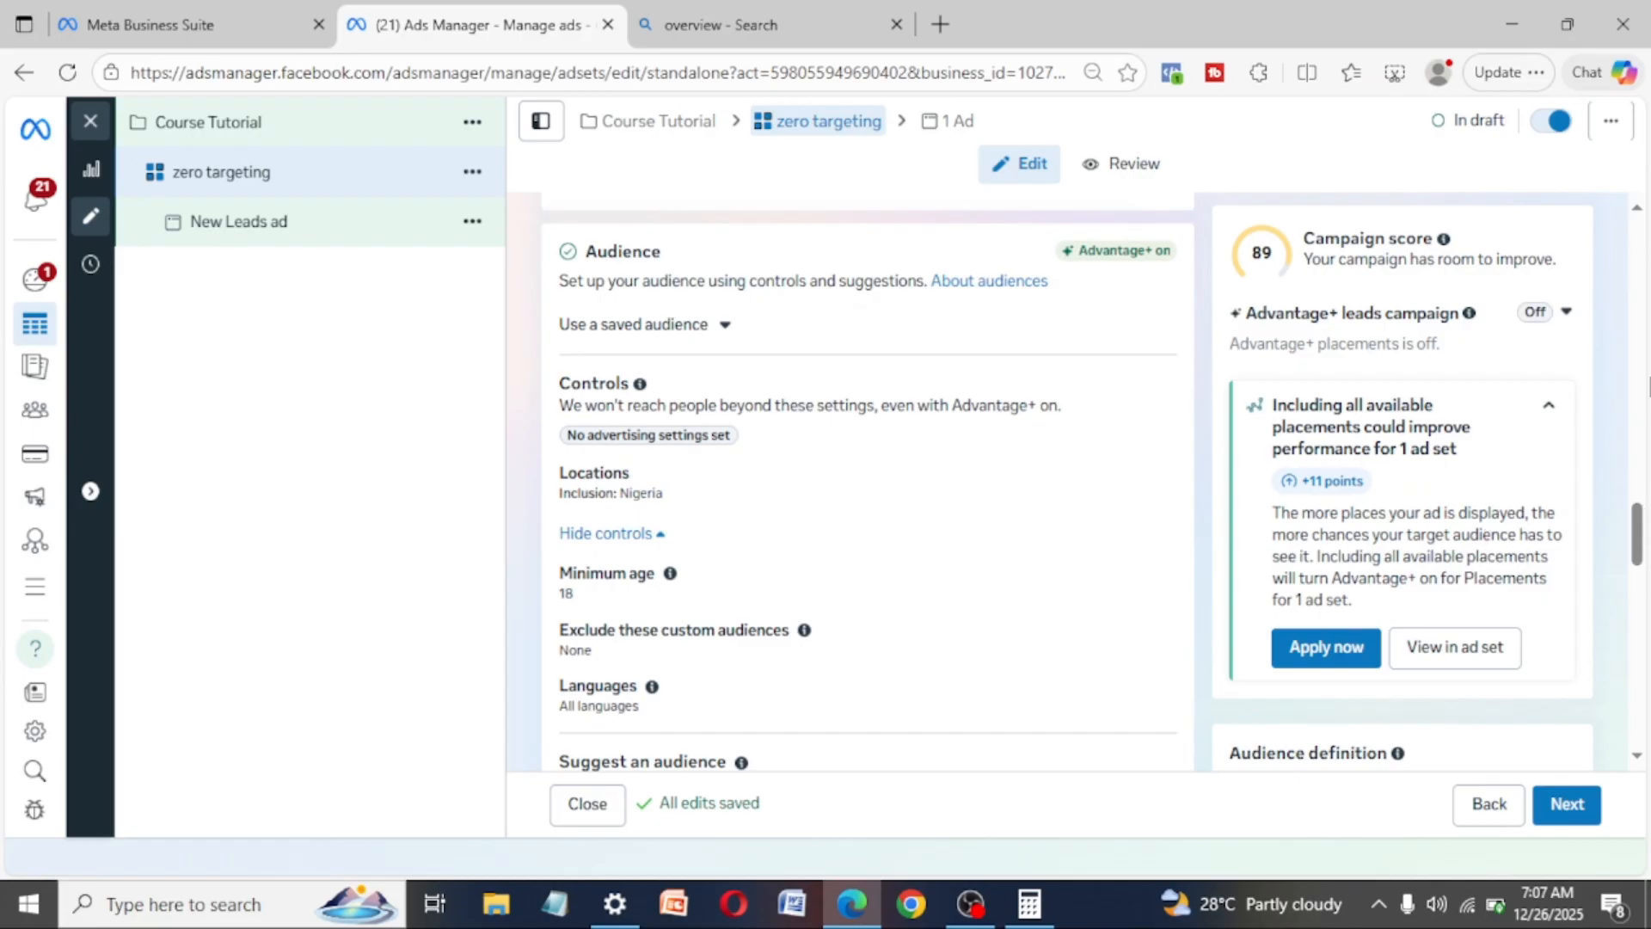
{"action": "left_click_drag", "start_coordinate": [1638, 551], "coordinate": [1642, 752]}
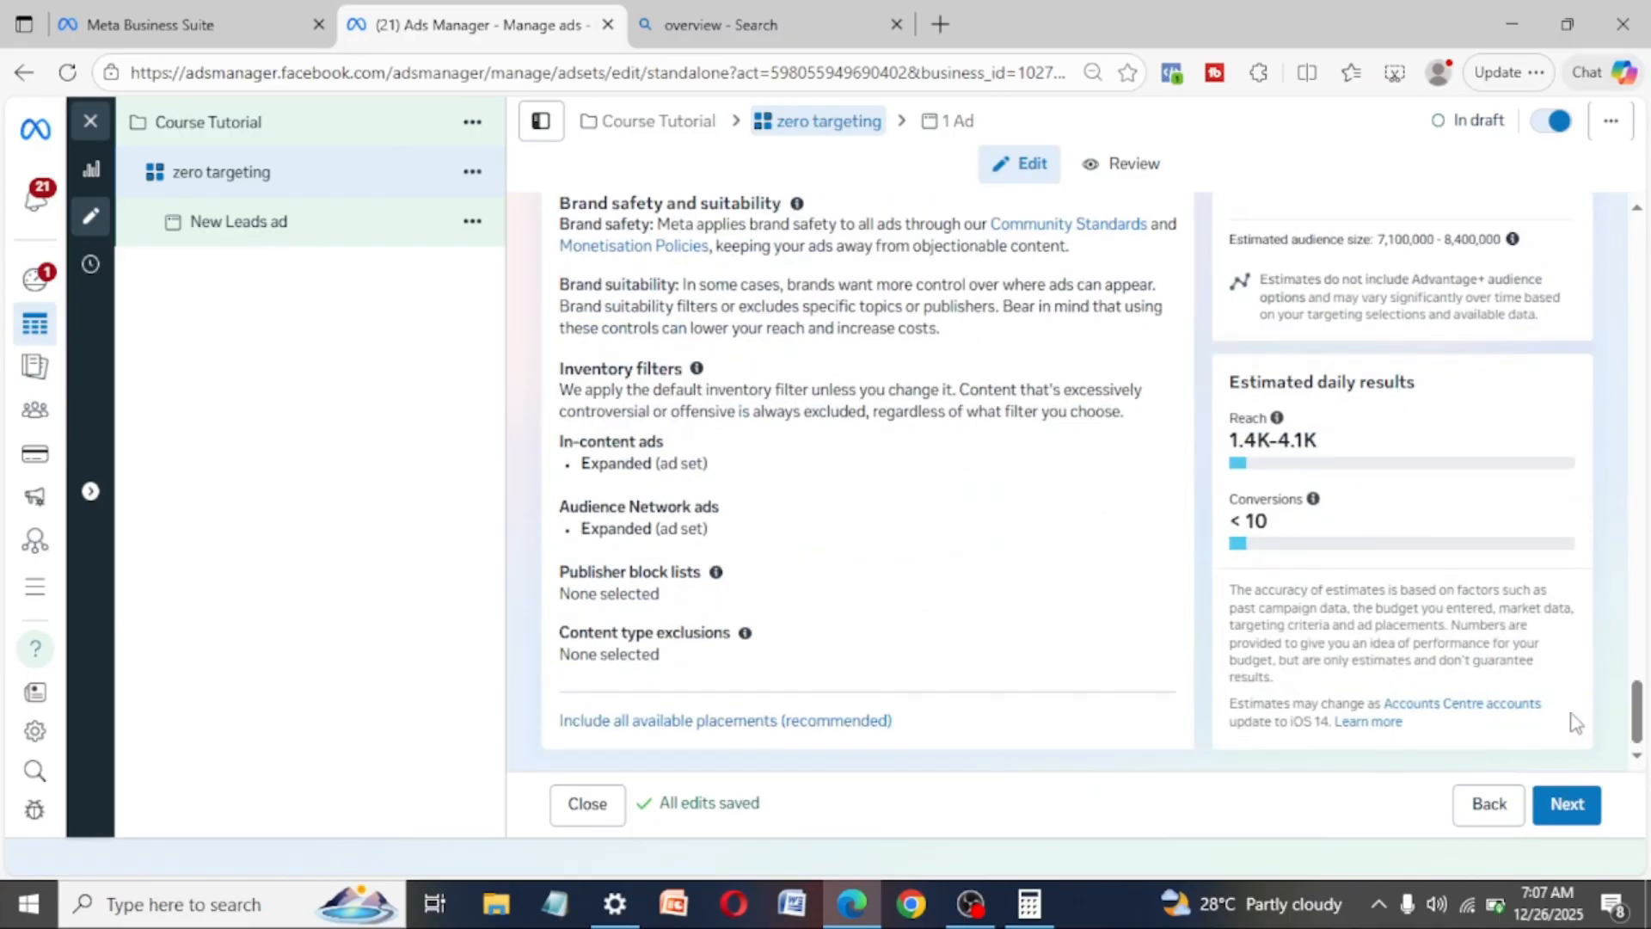
{"action": "left_click", "coordinate": [1574, 817]}
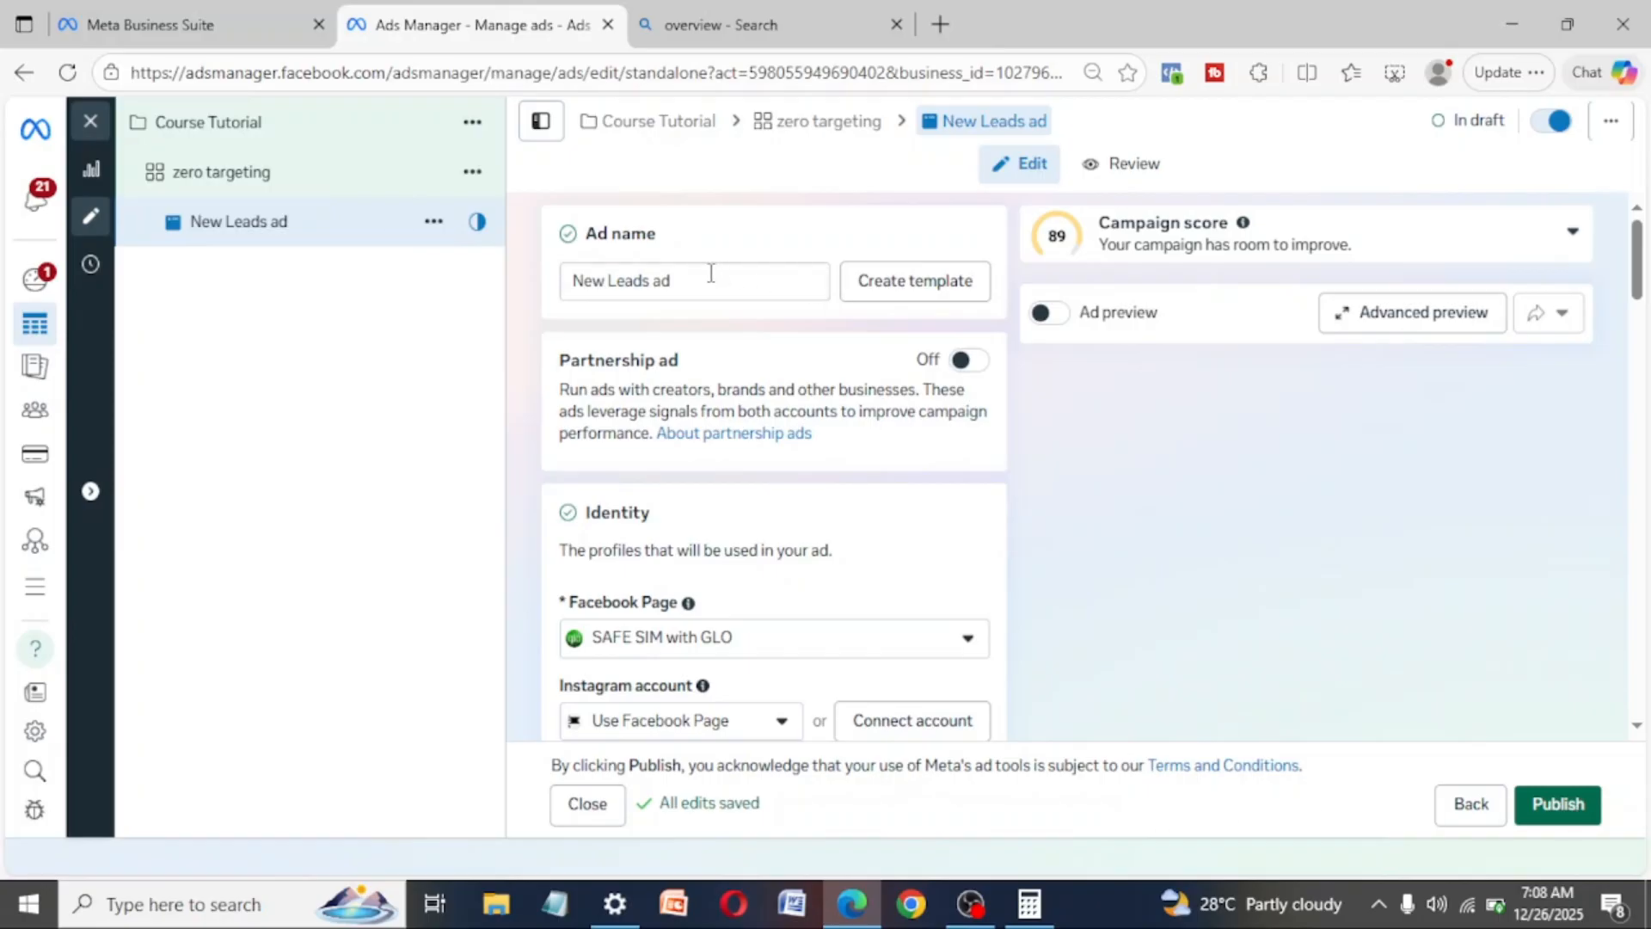
- Rename the ad as "paper 1"
{"action": "left_click_drag", "start_coordinate": [704, 274], "coordinate": [560, 280]}
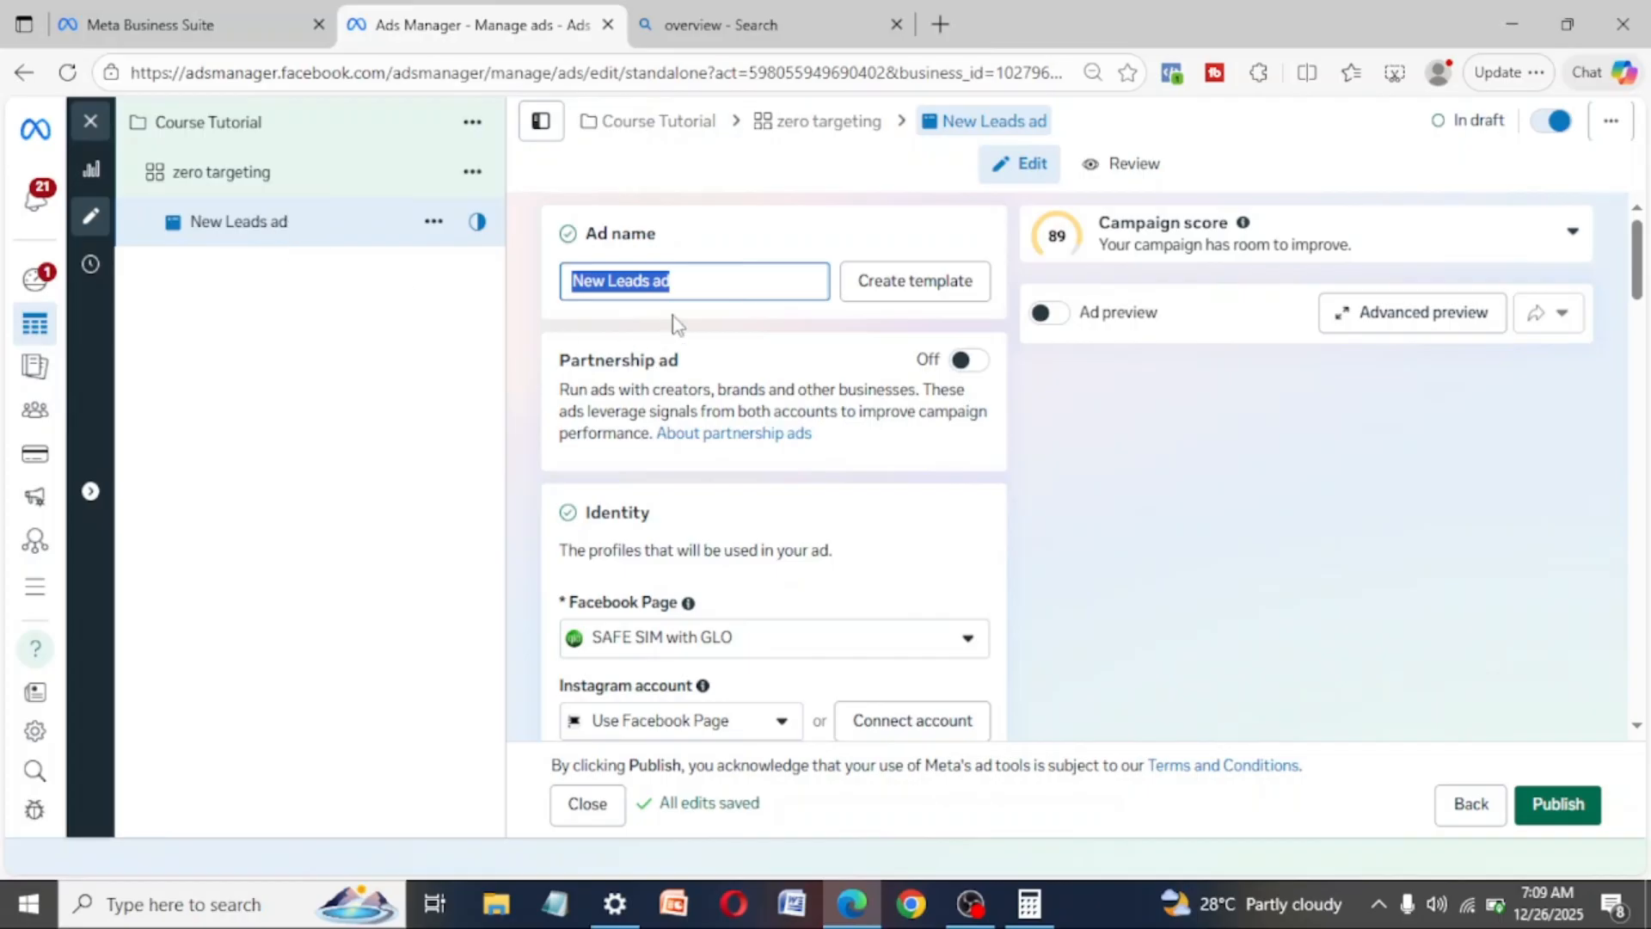
{"action": "left_click", "coordinate": [702, 280]}
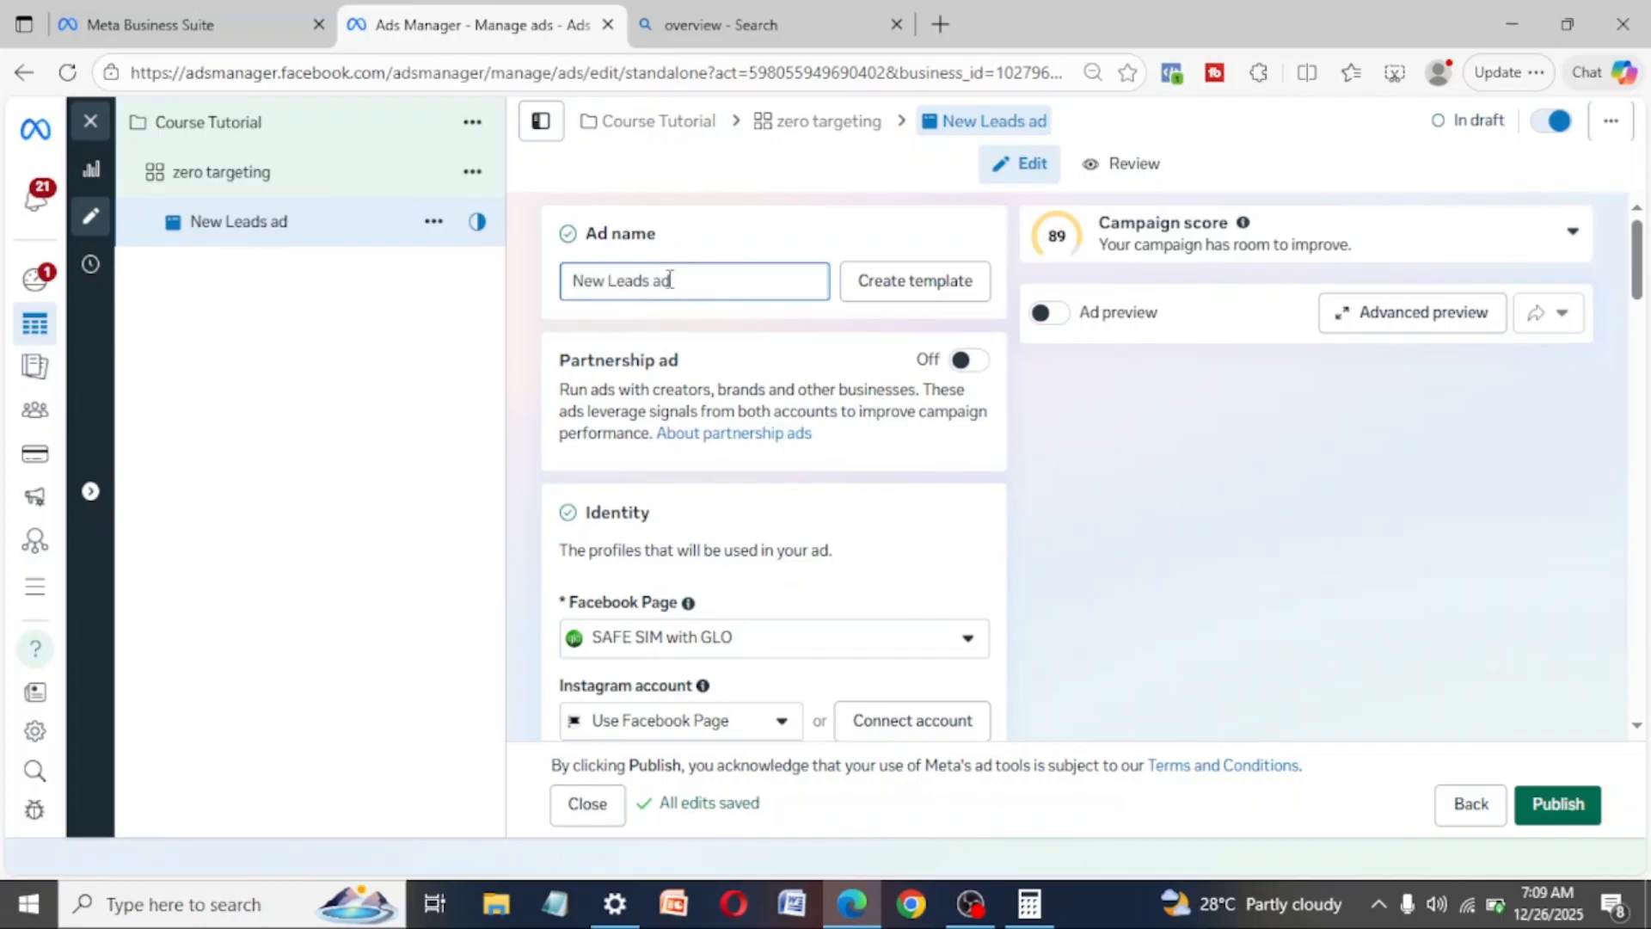
{"action": "left_click_drag", "start_coordinate": [701, 277], "coordinate": [557, 305]}
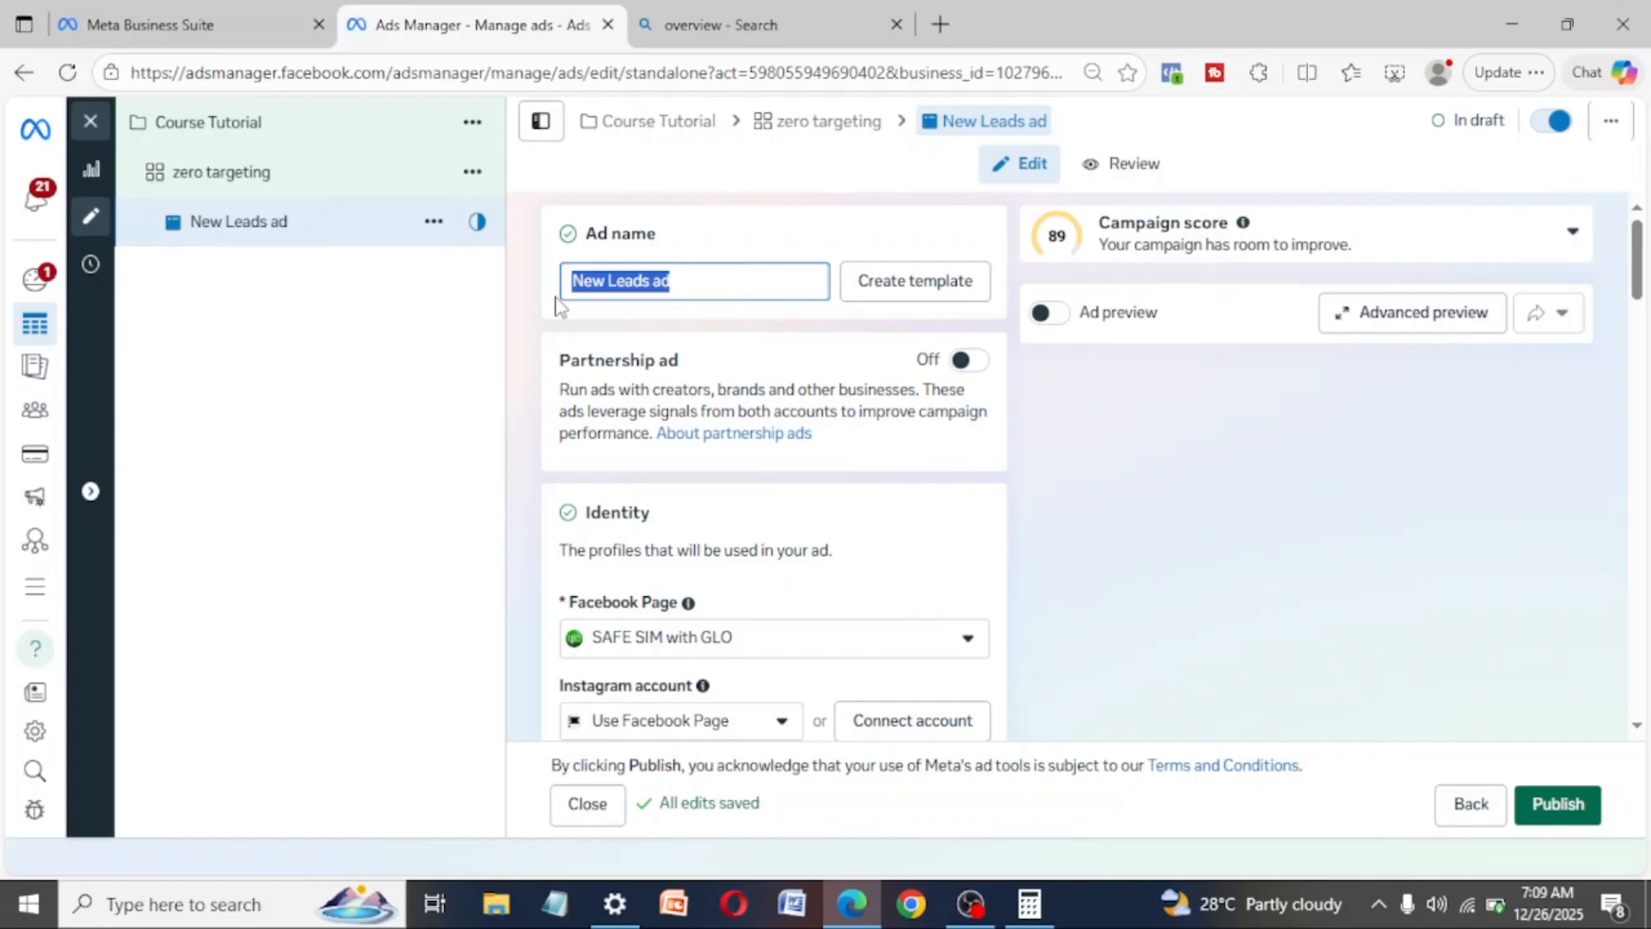
{"action": "type", "text": "p"}
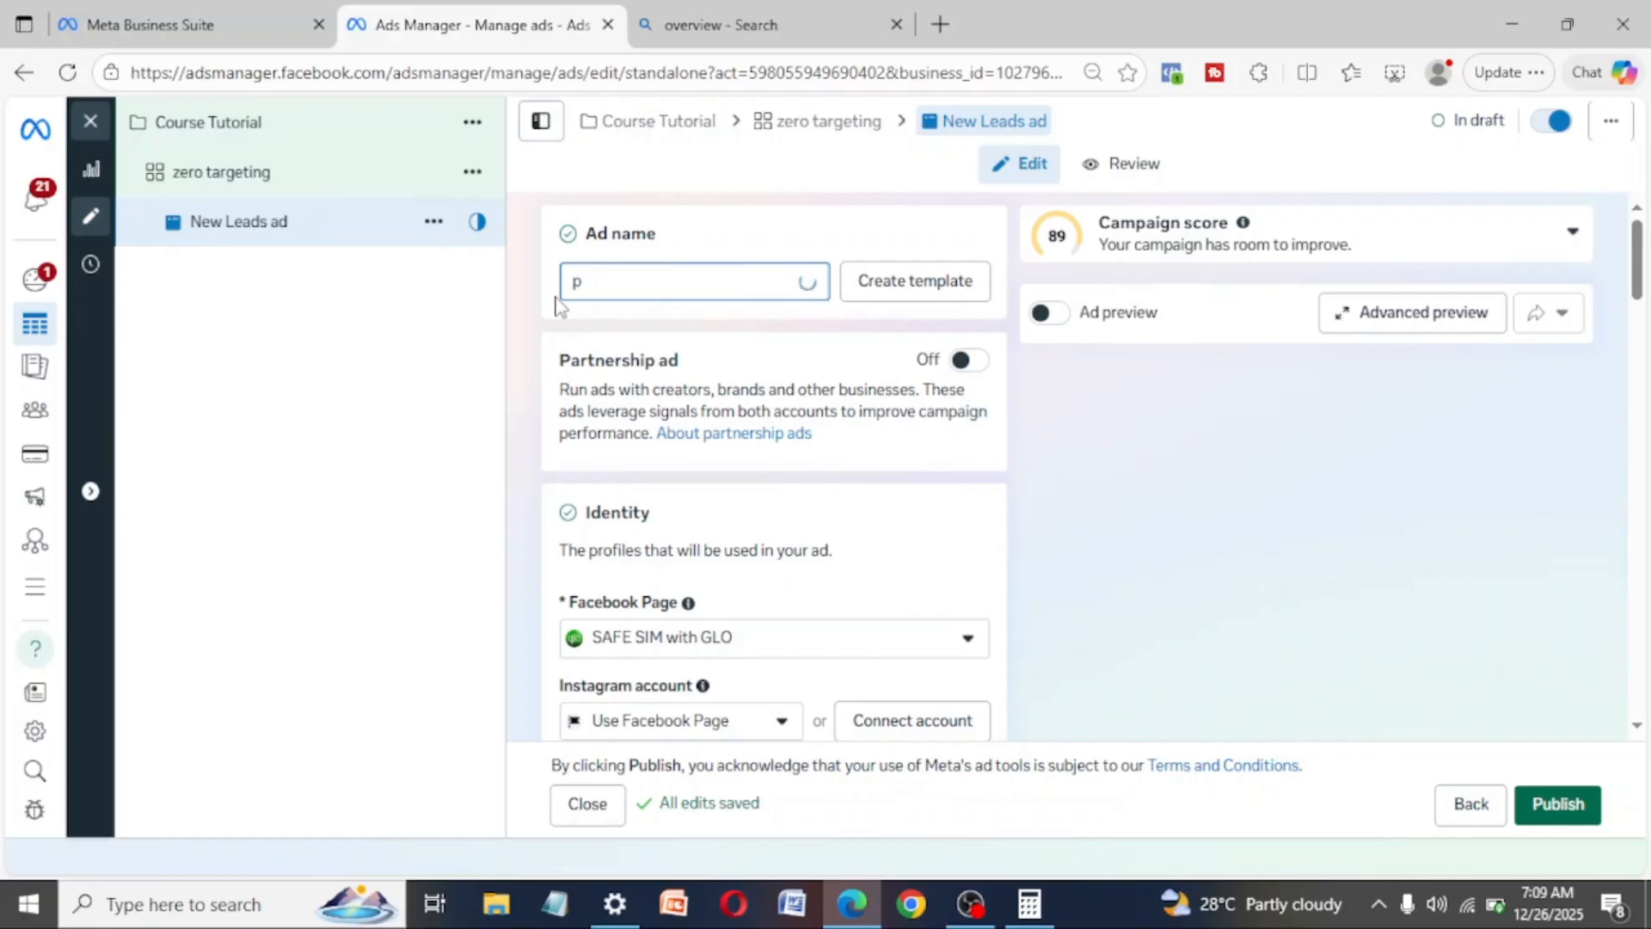
{"action": "type", "text": "aper"}
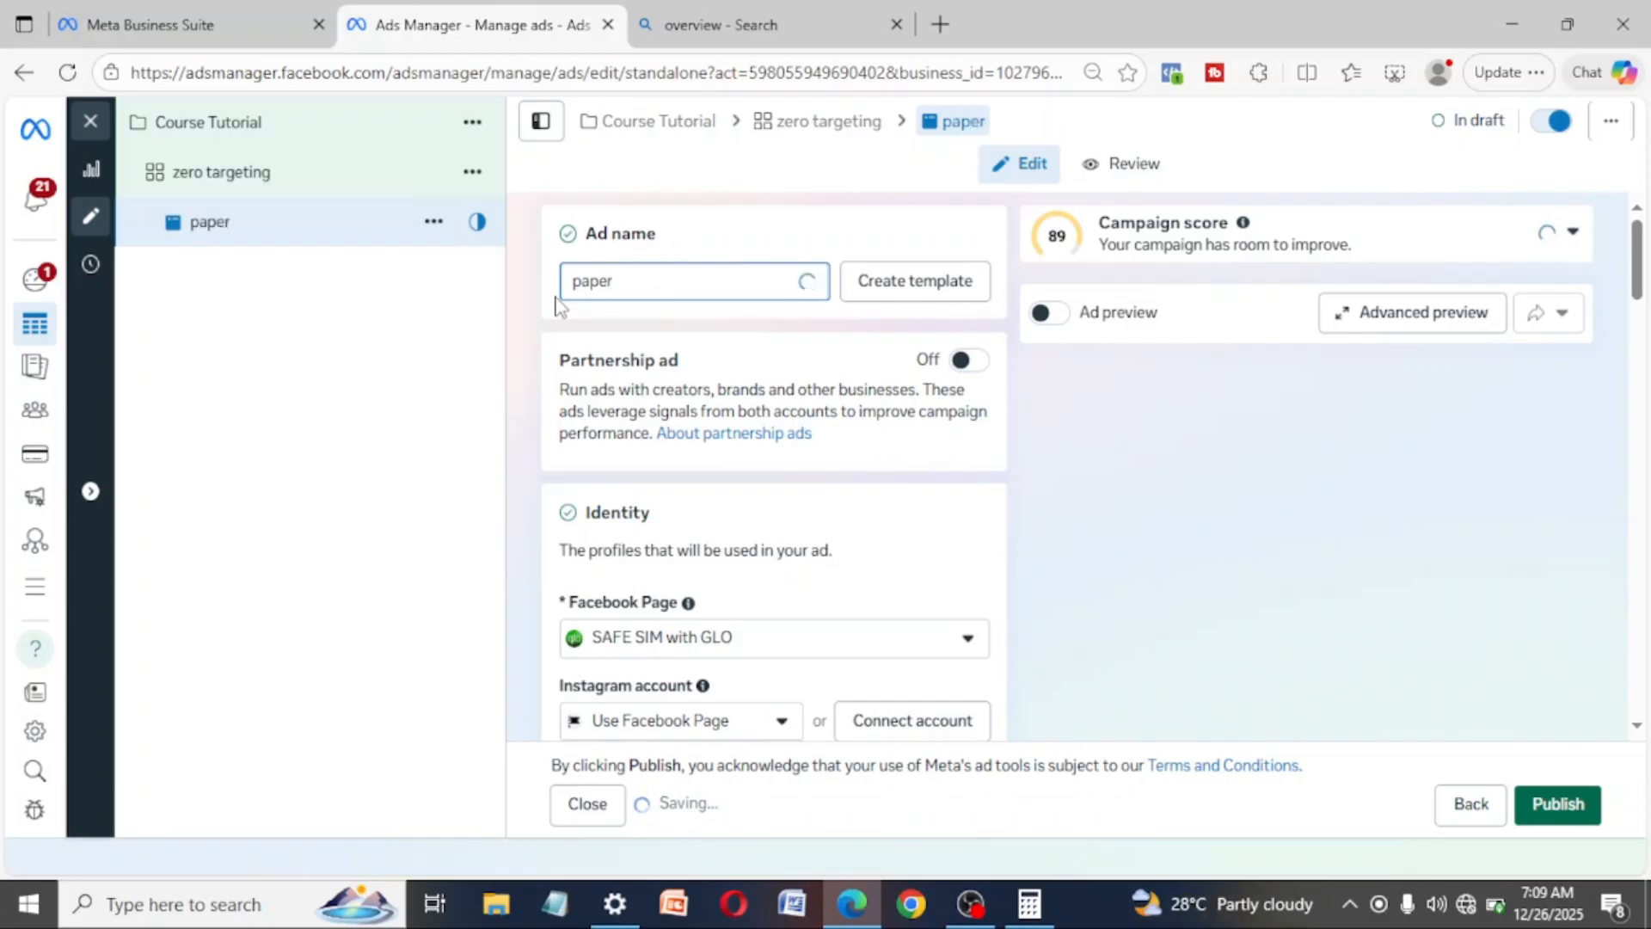
{"action": "type", "text": " 1"}
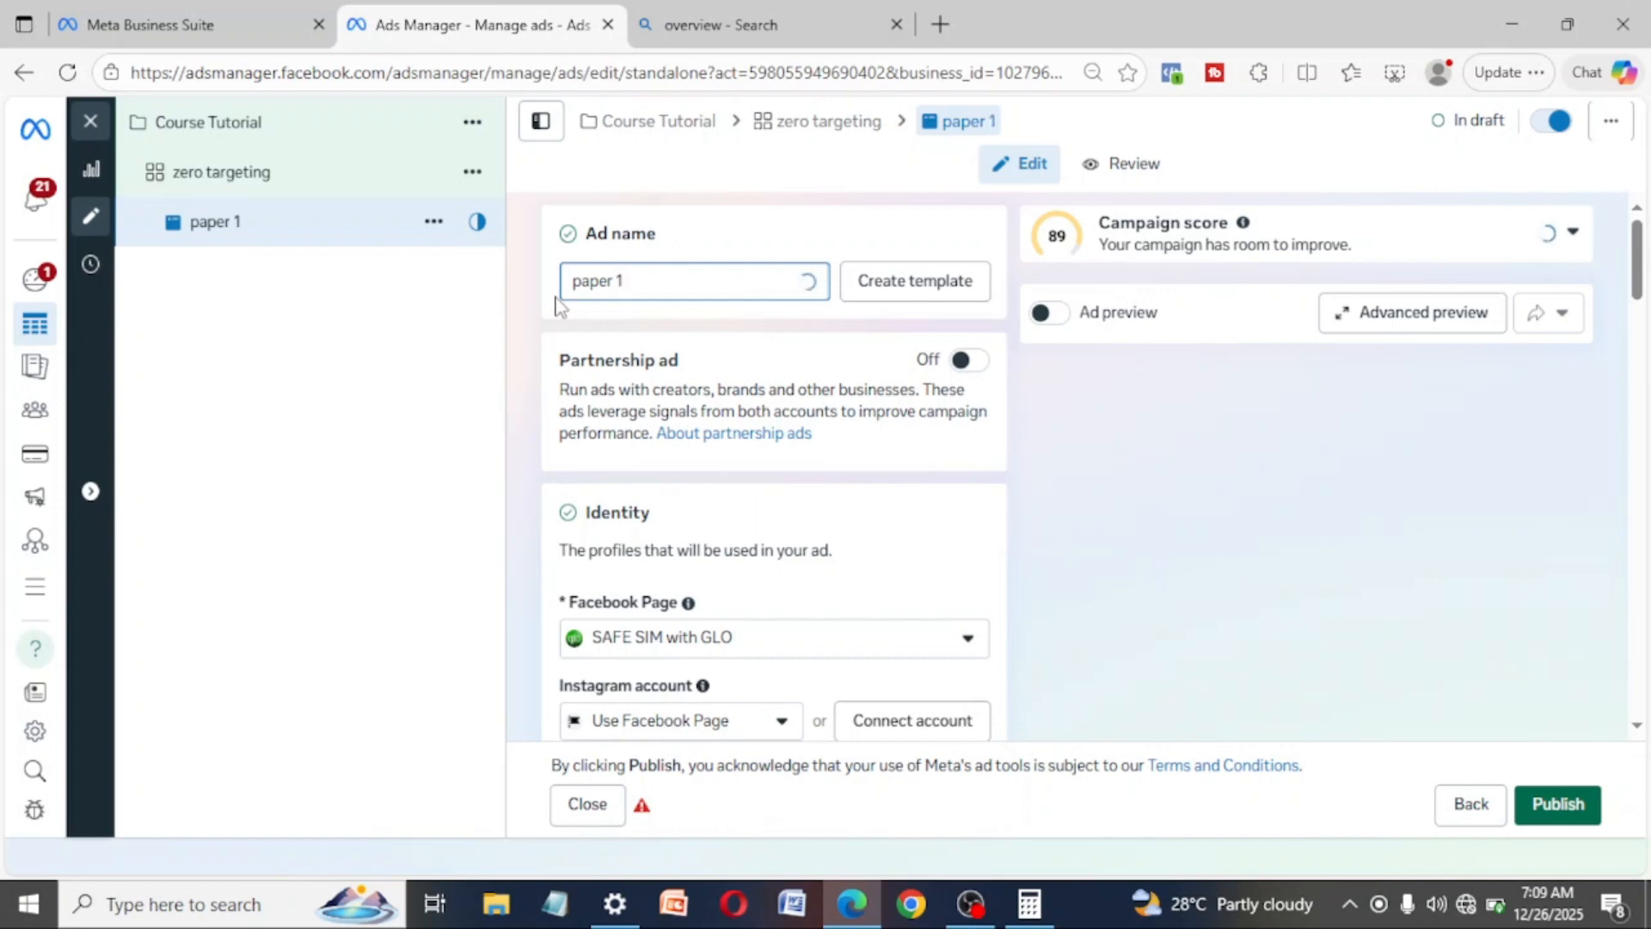
- Replace the ad name with "flier white backgroun"
{"action": "key", "text": "ctrl+a"}
{"action": "type", "text": "fli"}
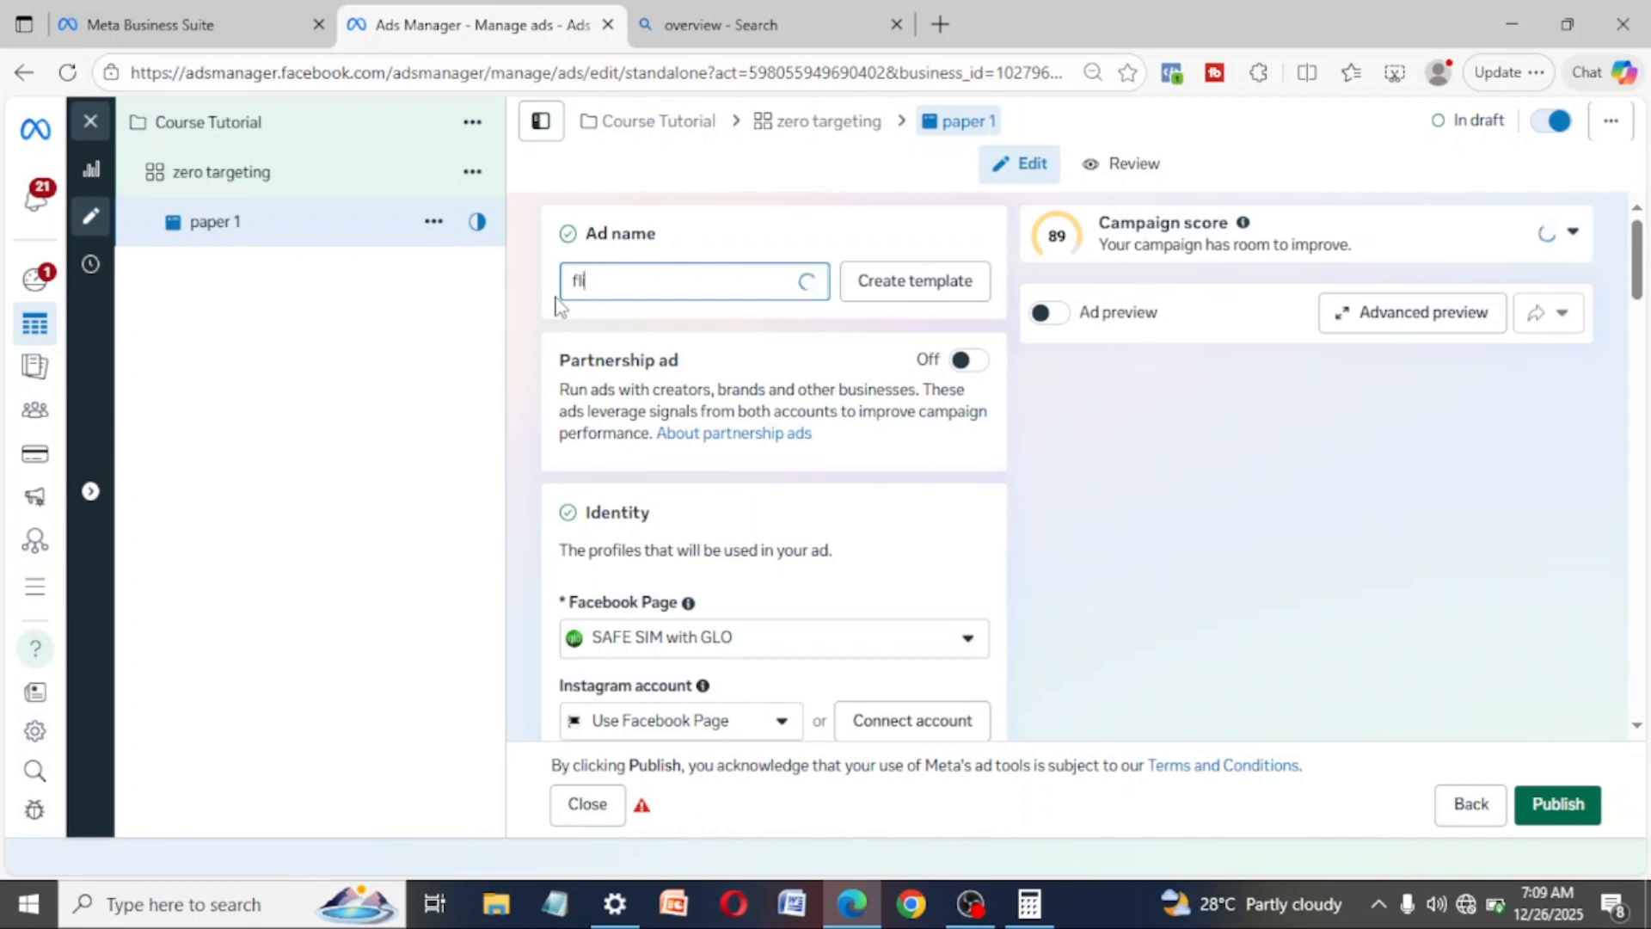
{"action": "type", "text": "er white b"}
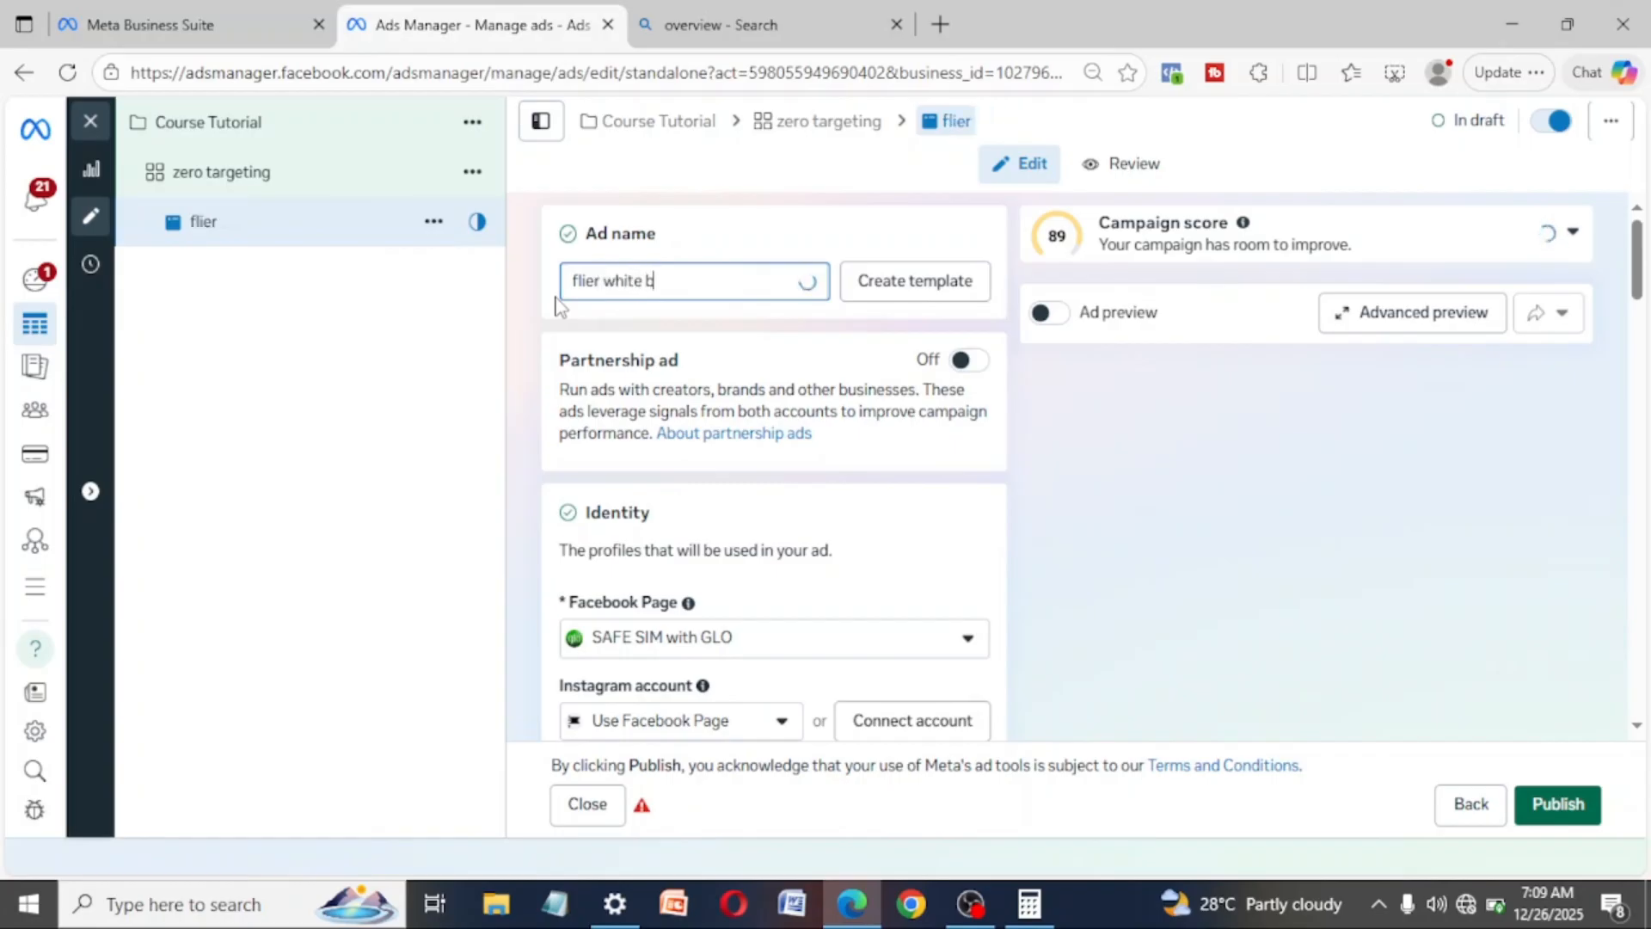
{"action": "type", "text": "ackgroun"}
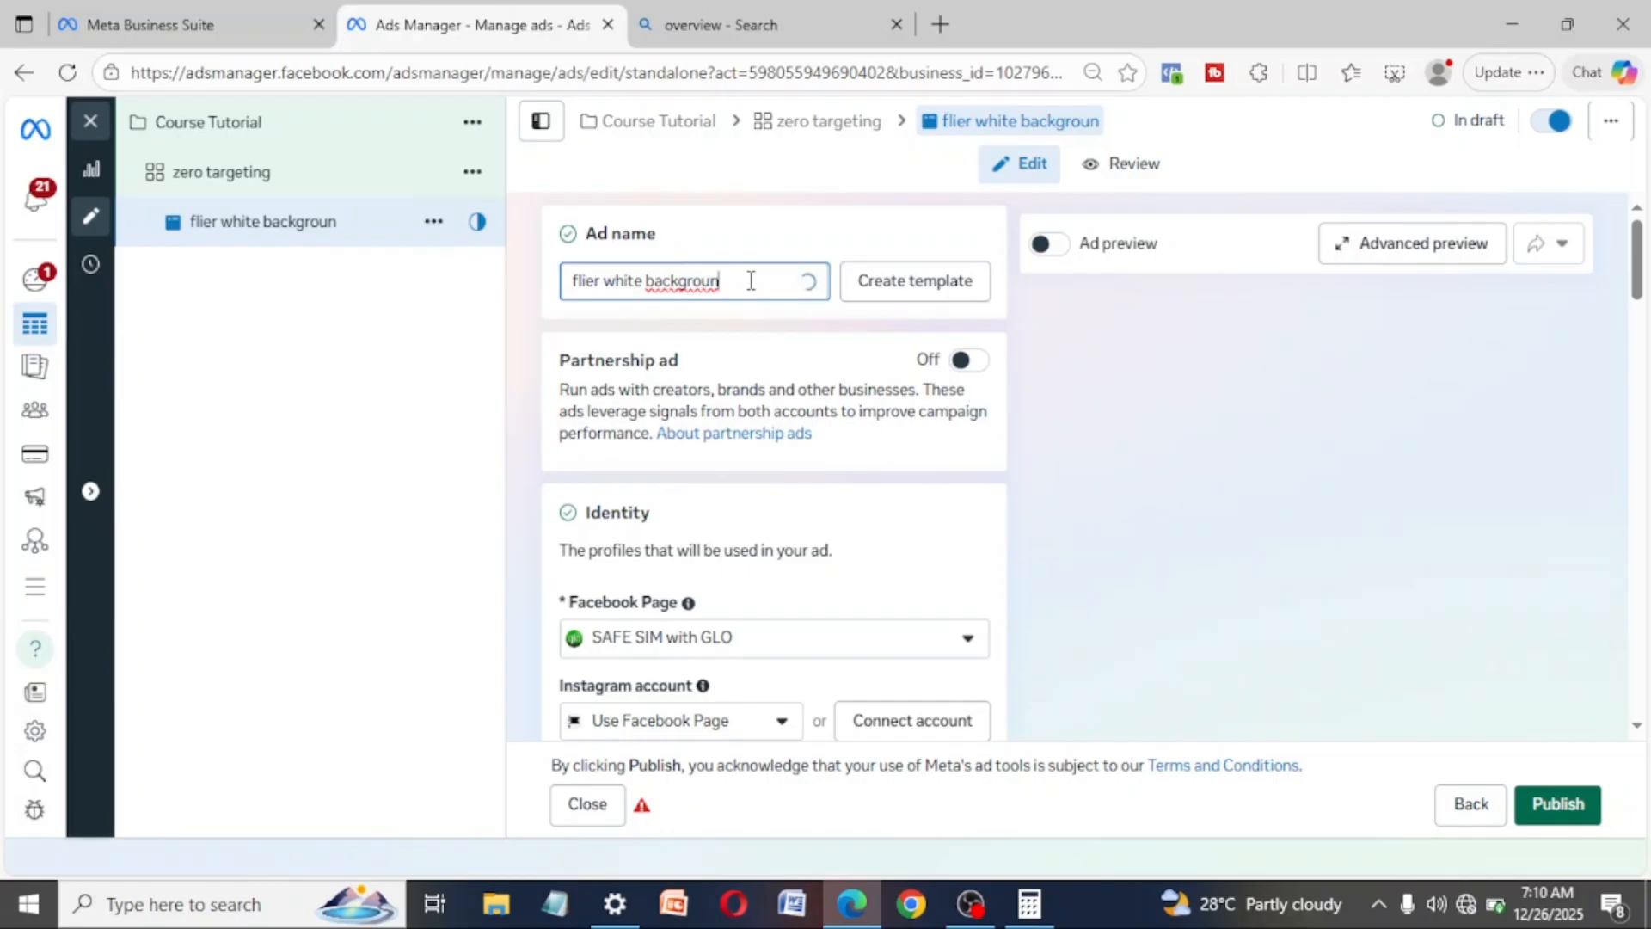
- Rename the ad as "paper and handwriting text"
{"action": "key", "text": "ctrl+a"}
{"action": "type", "text": "pa"}
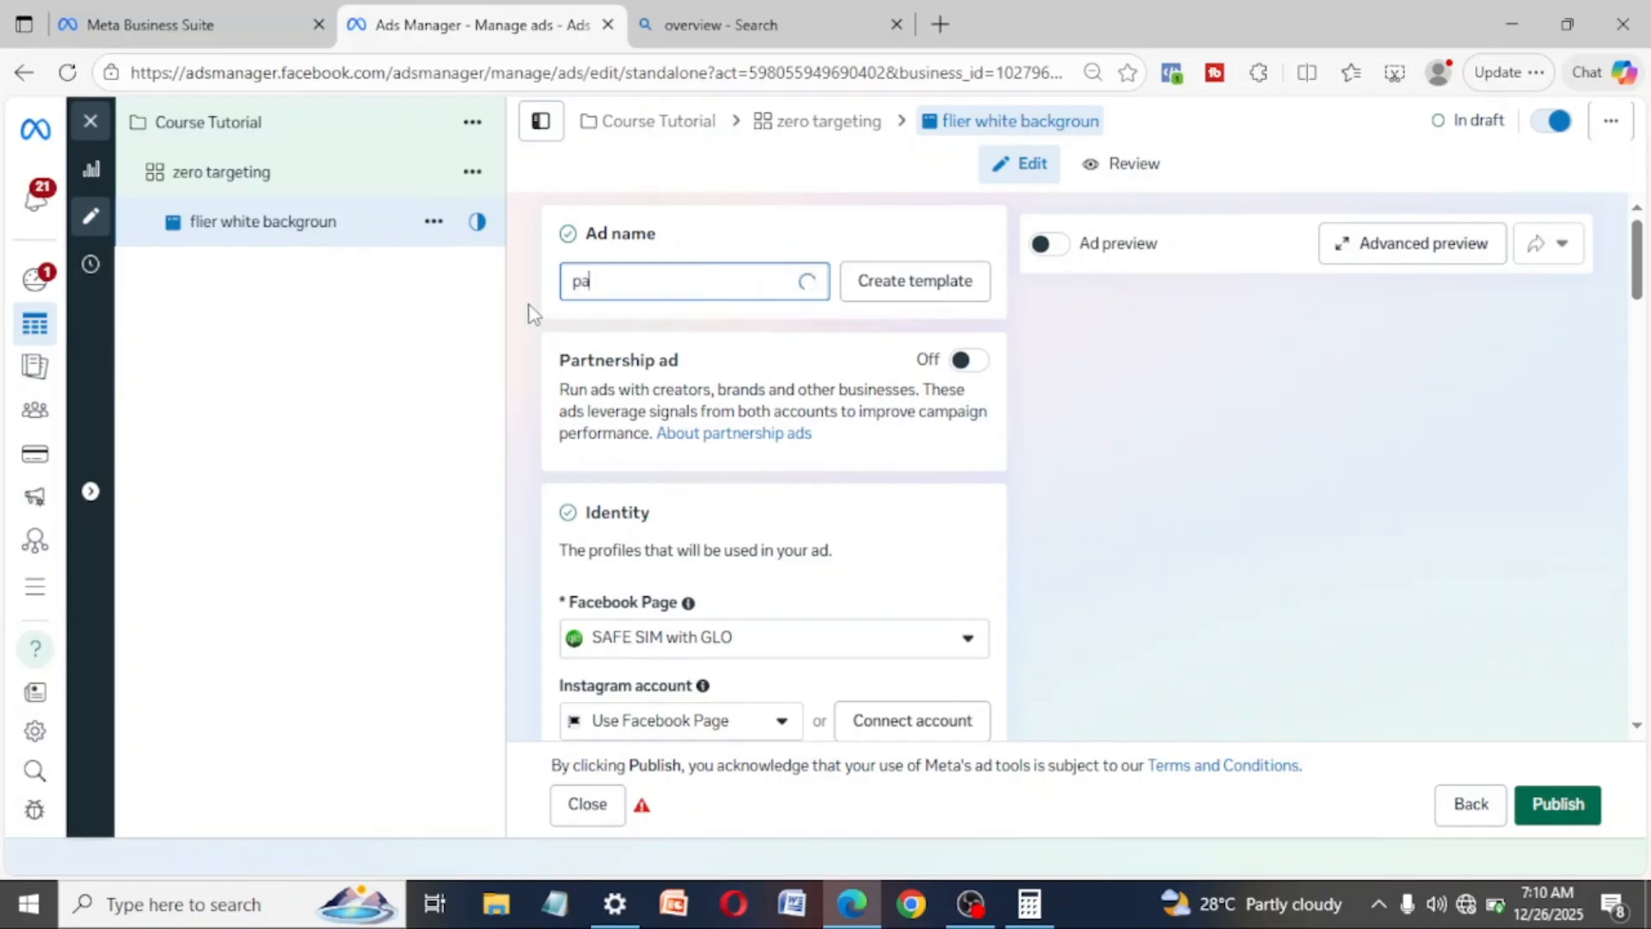
{"action": "type", "text": "per"}
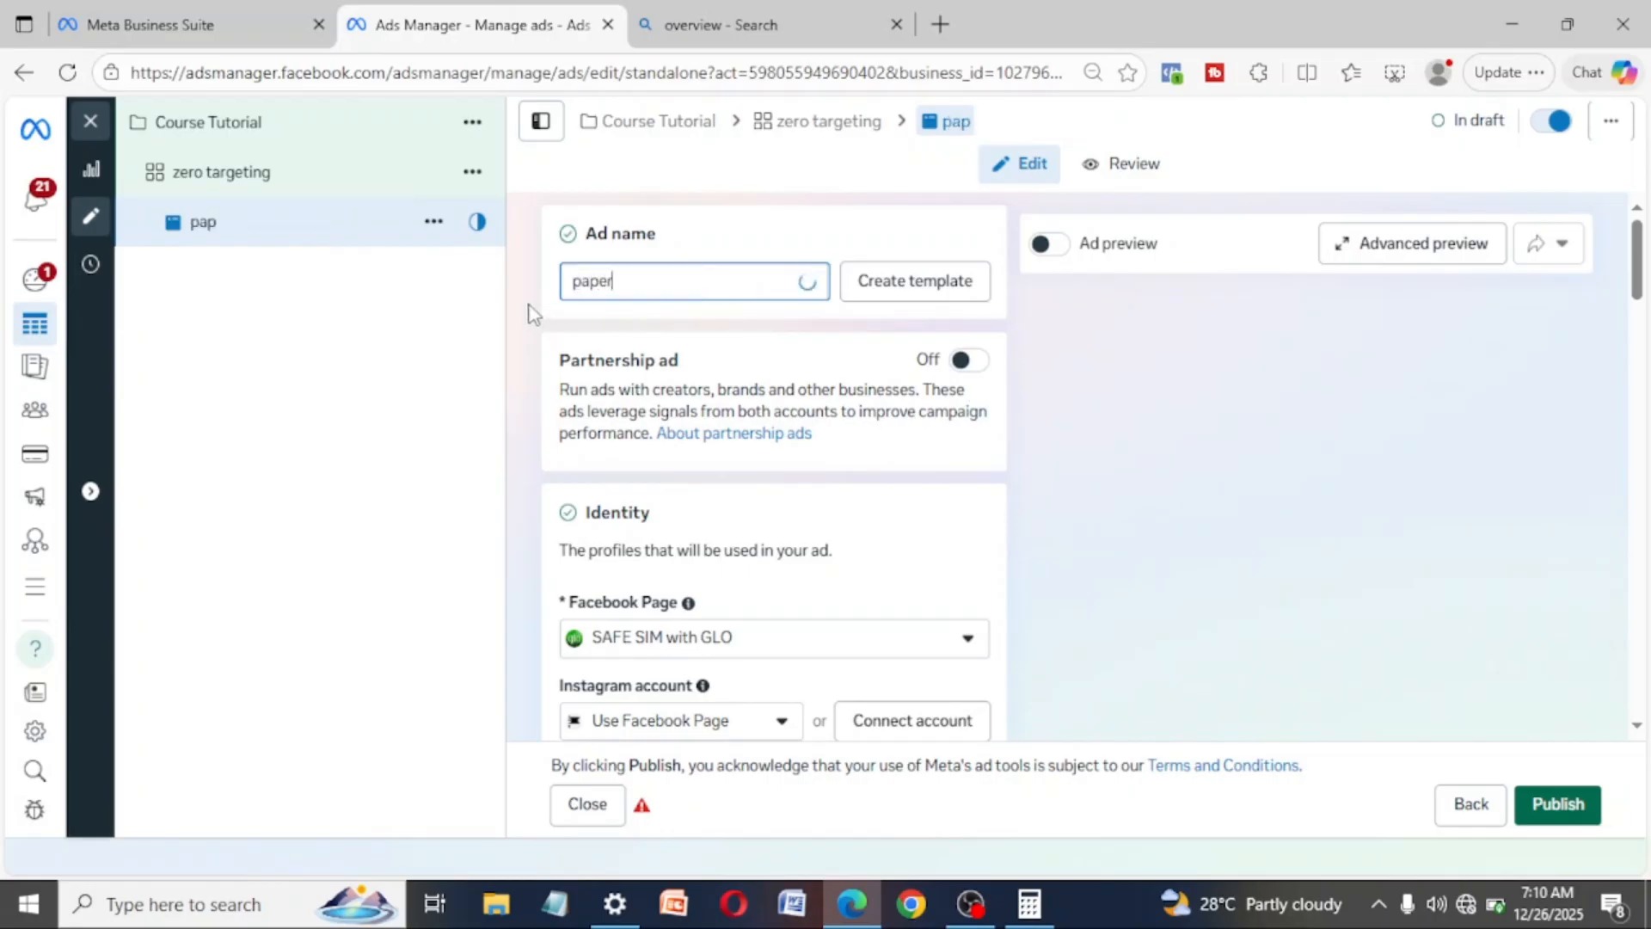
{"action": "type", "text": " and hand"}
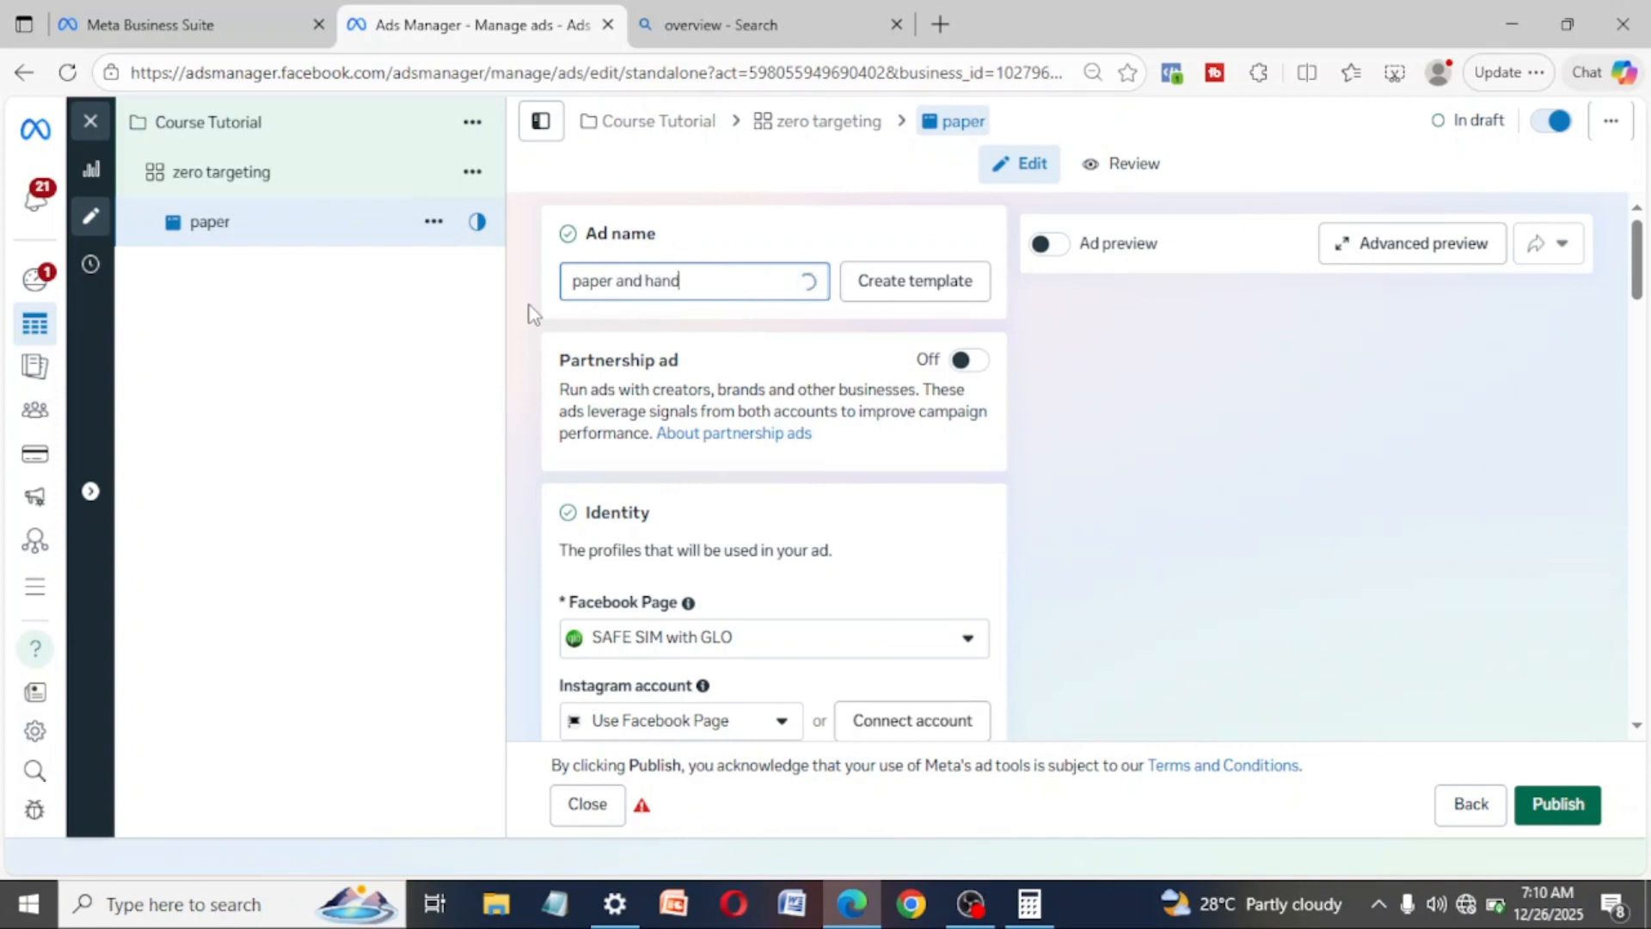
{"action": "type", "text": "writing text"}
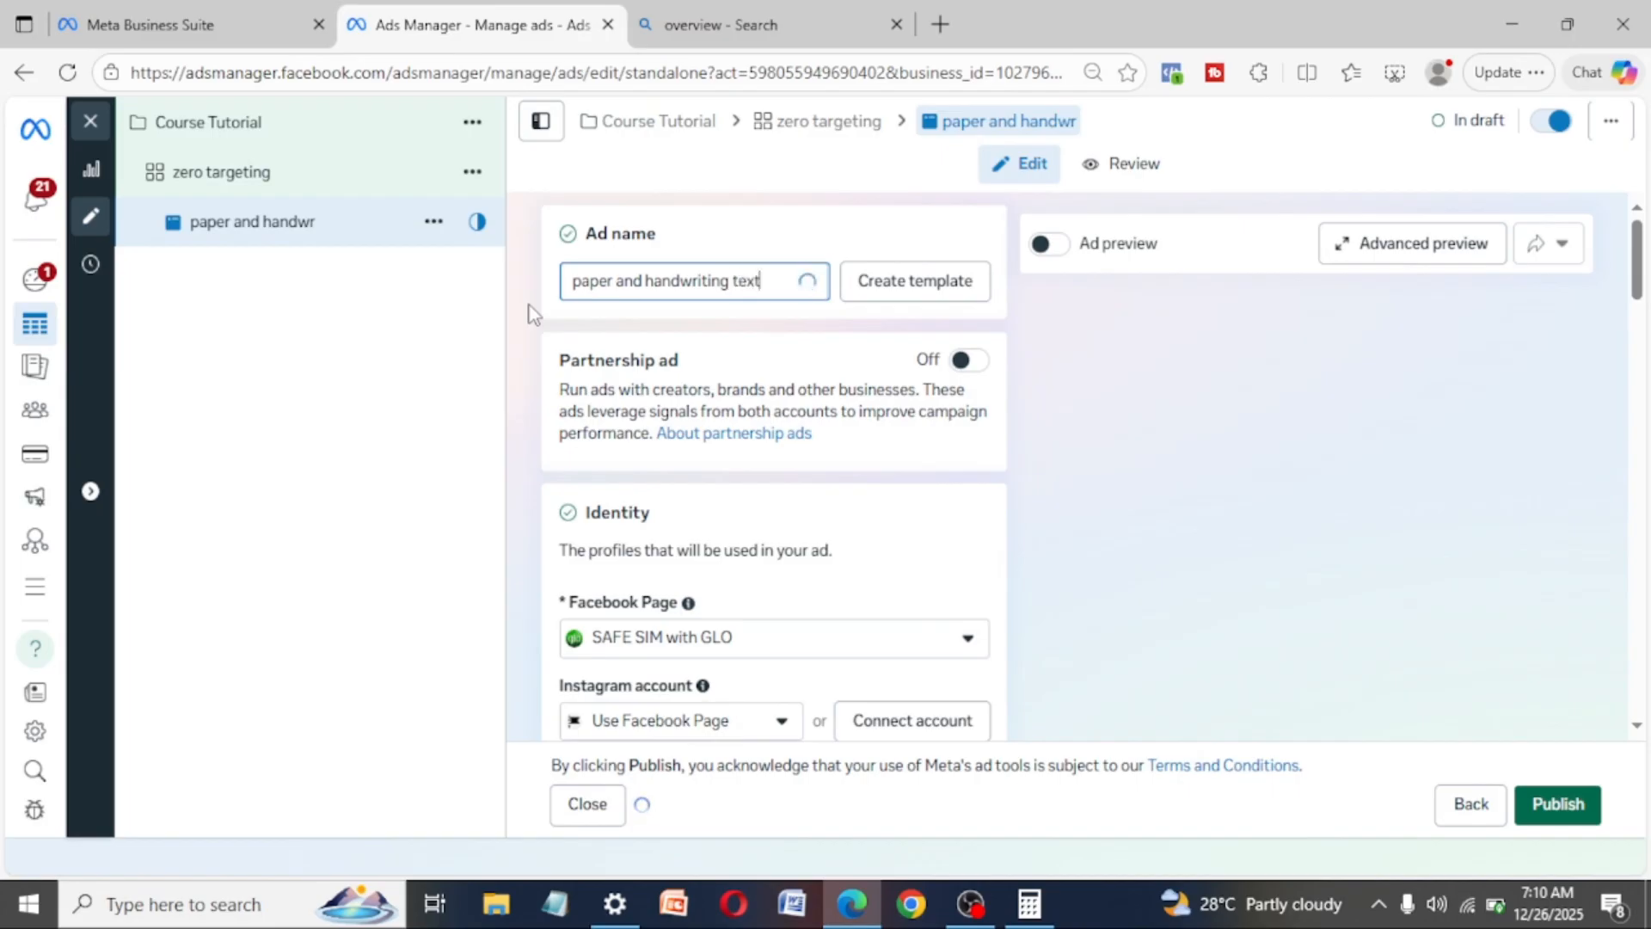
{"action": "key", "text": "BackSpace"}
{"action": "key", "text": "BackSpace"}
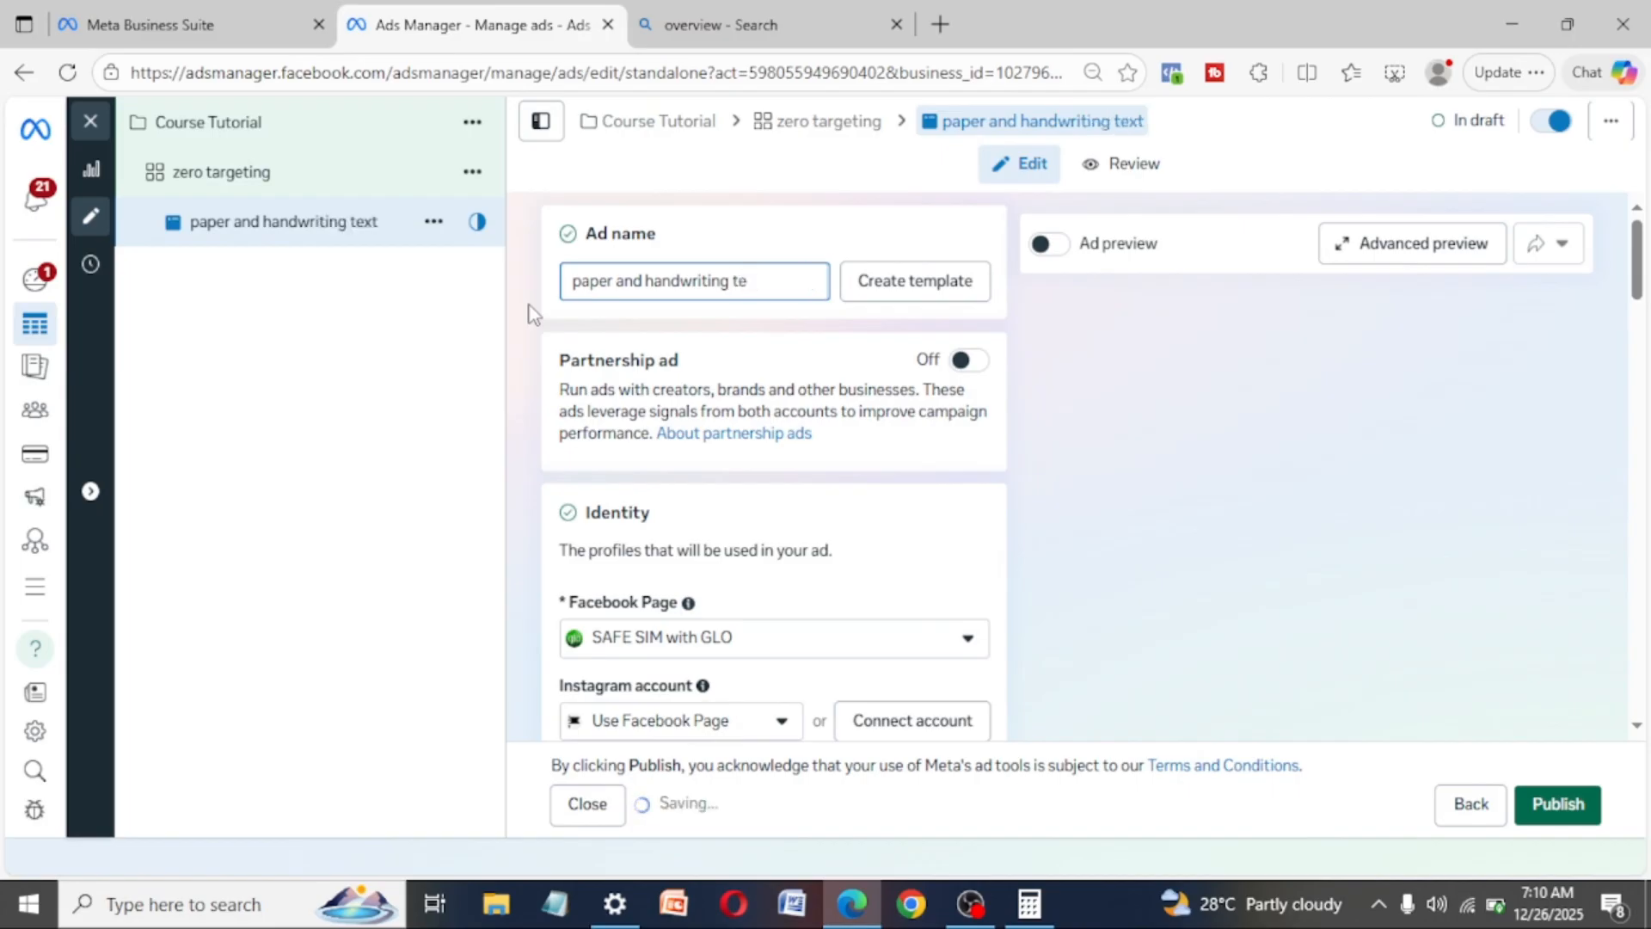
{"action": "type", "text": "xt"}
- Select Gimax Advertising from the Gimax Advertising - Vampa group as the Facebook Page for the ad's identity
{"action": "left_click", "coordinate": [792, 641]}
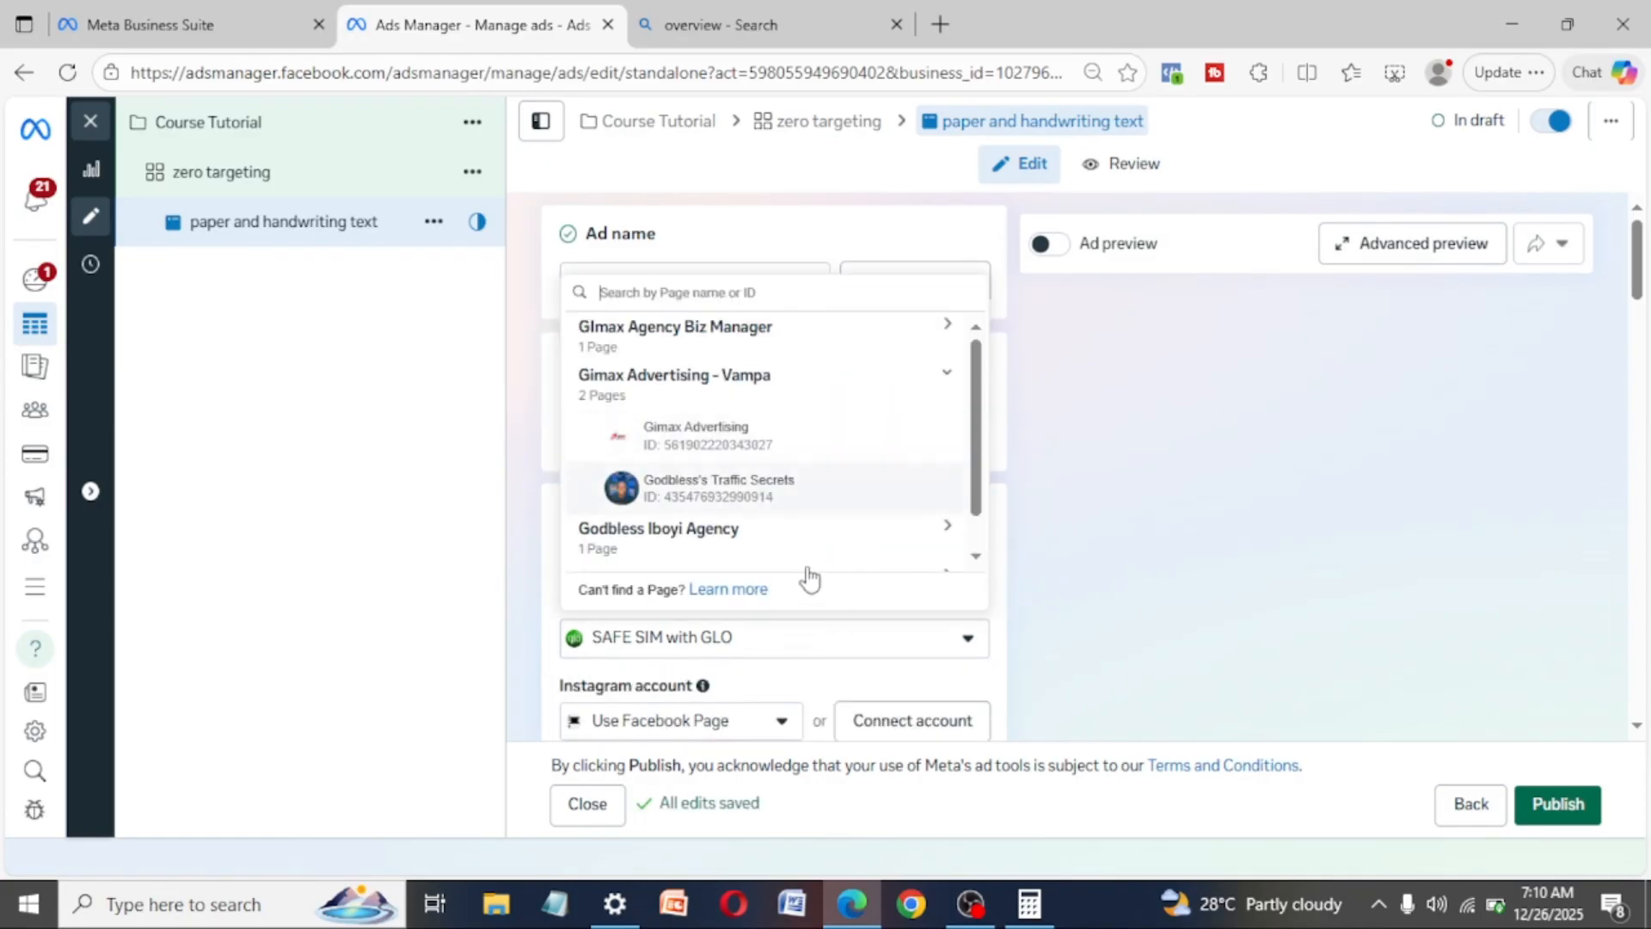
{"action": "left_click", "coordinate": [1045, 591]}
{"action": "scroll", "coordinate": [855, 592], "scroll_direction": "down", "scroll_amount": 2}
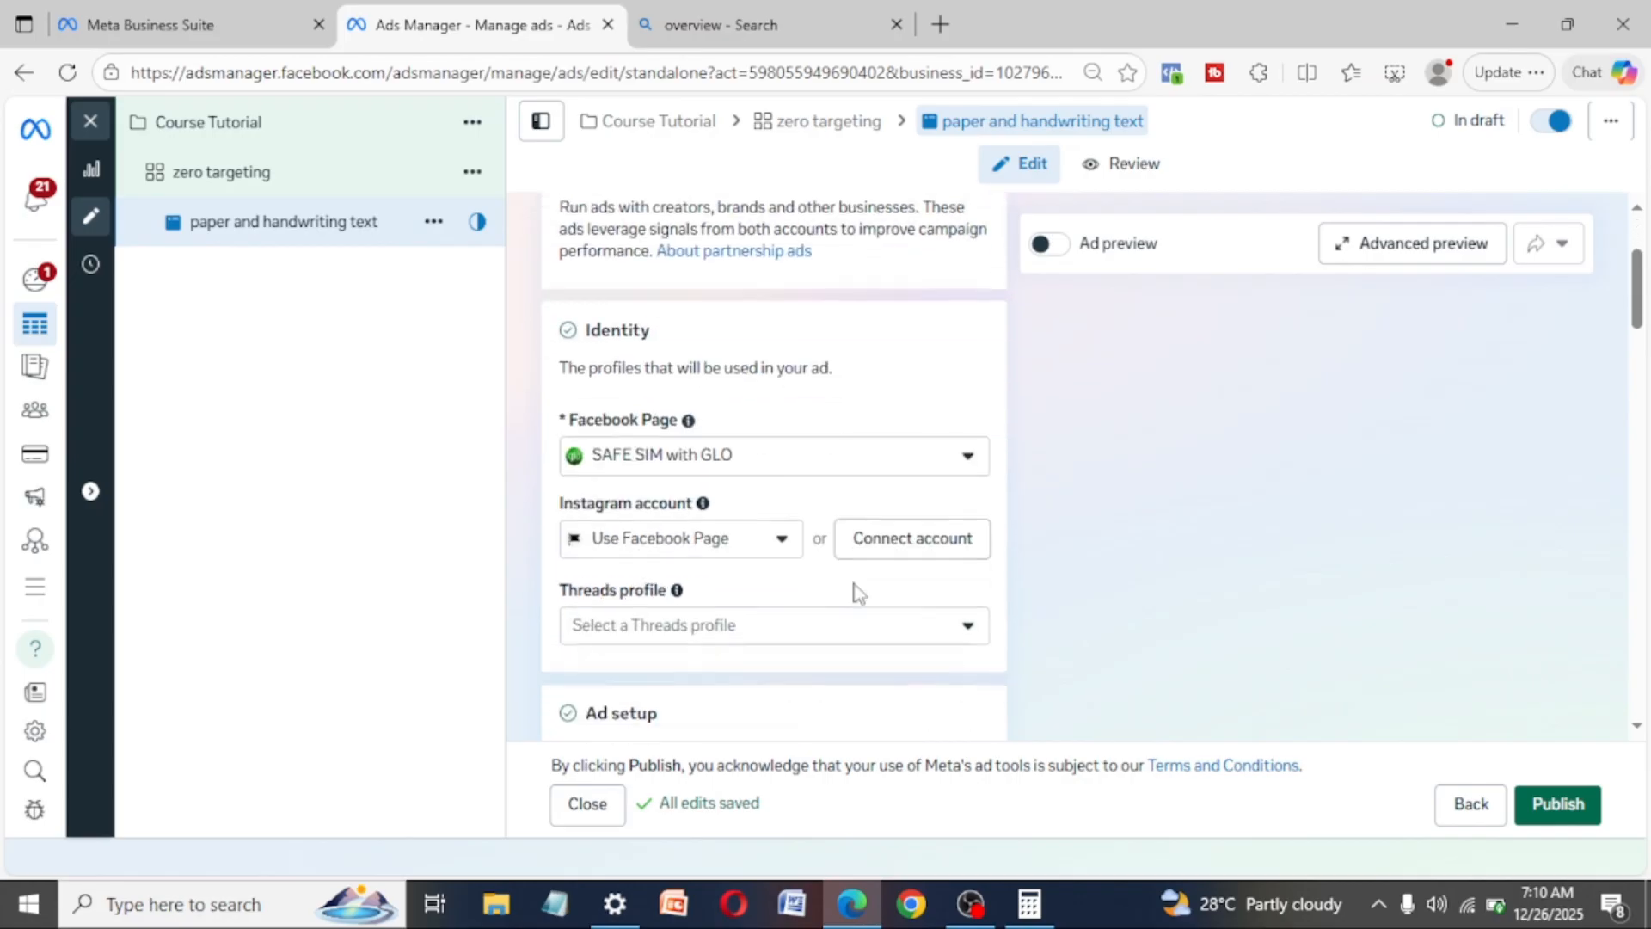
{"action": "scroll", "coordinate": [855, 594], "scroll_direction": "down", "scroll_amount": 1}
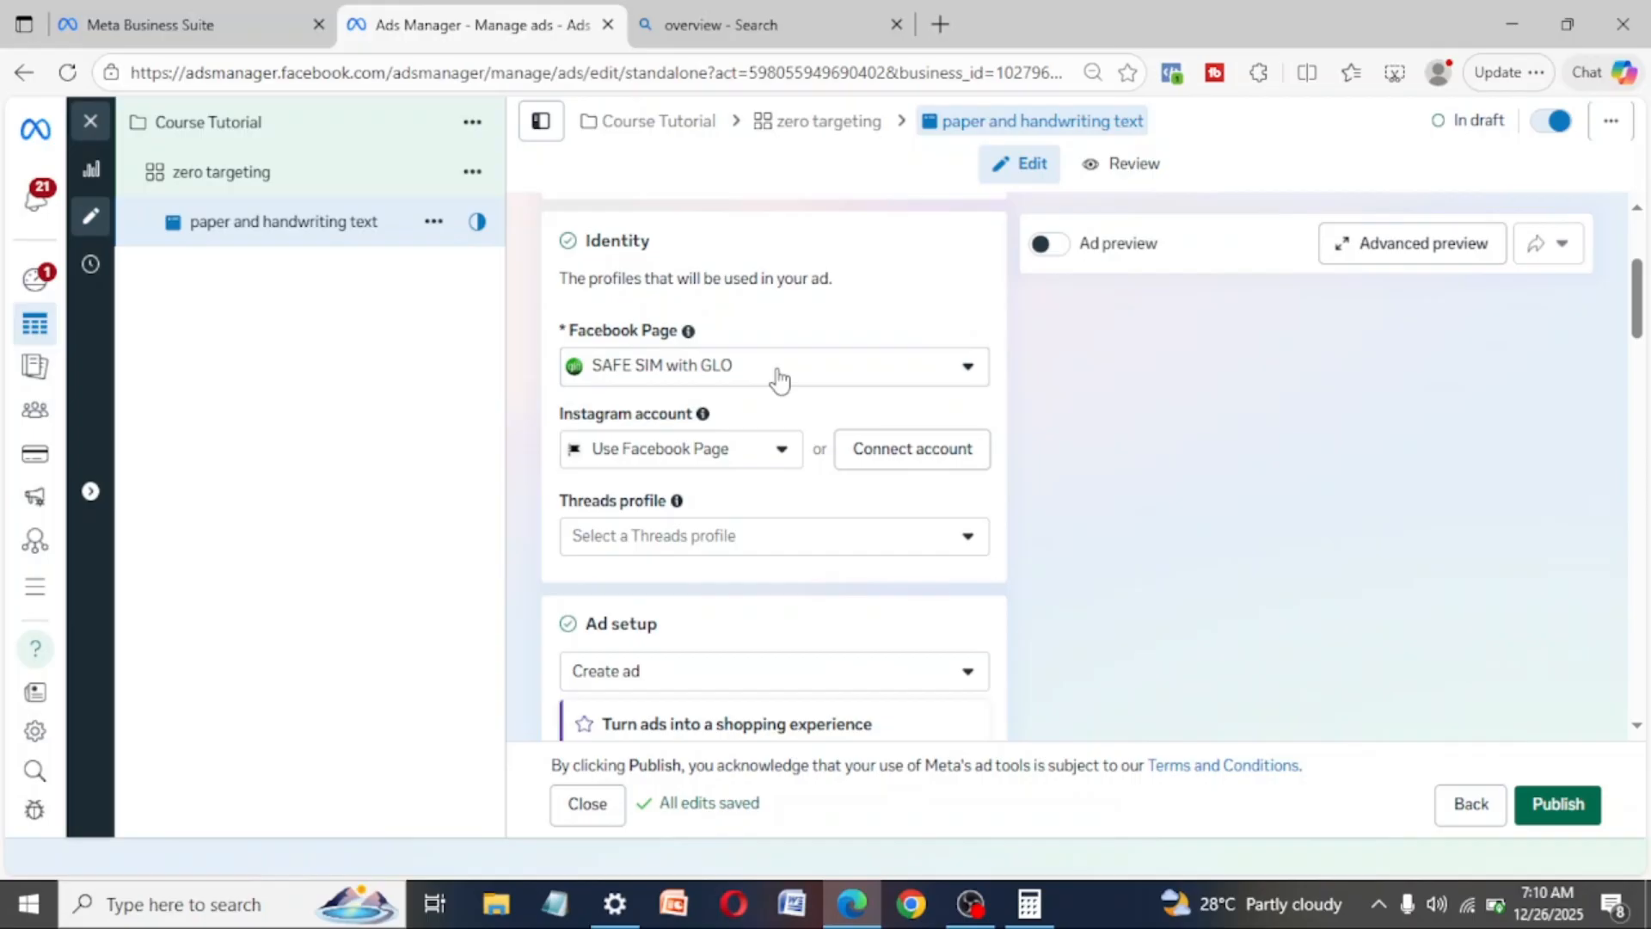
{"action": "left_click", "coordinate": [972, 370]}
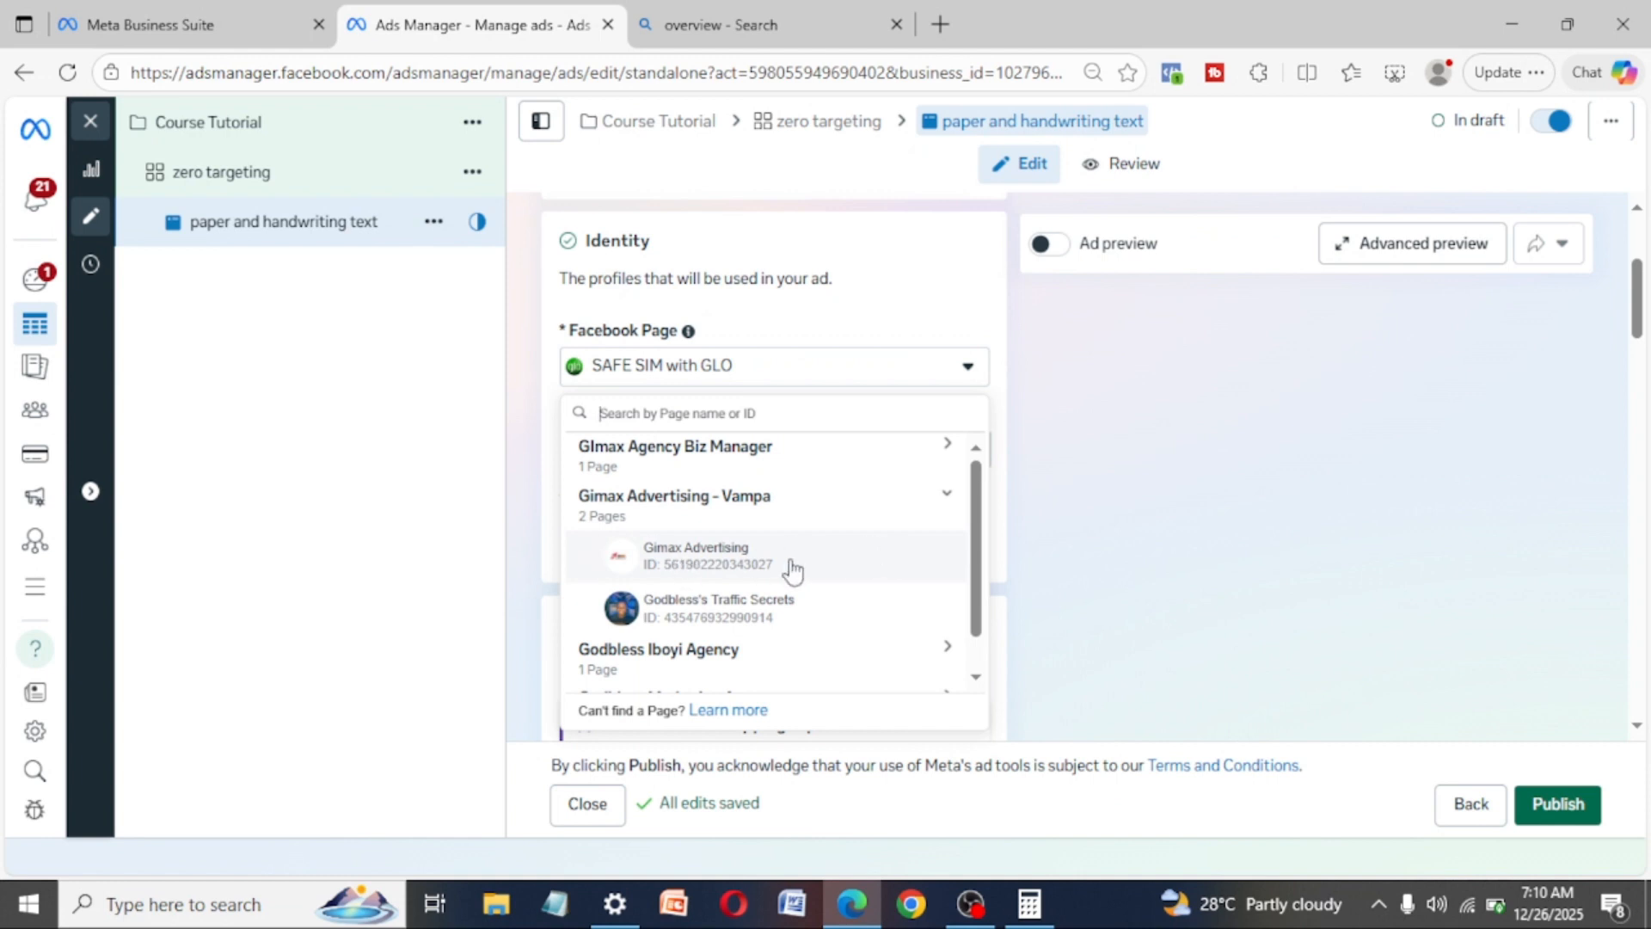
{"action": "left_click", "coordinate": [688, 563]}
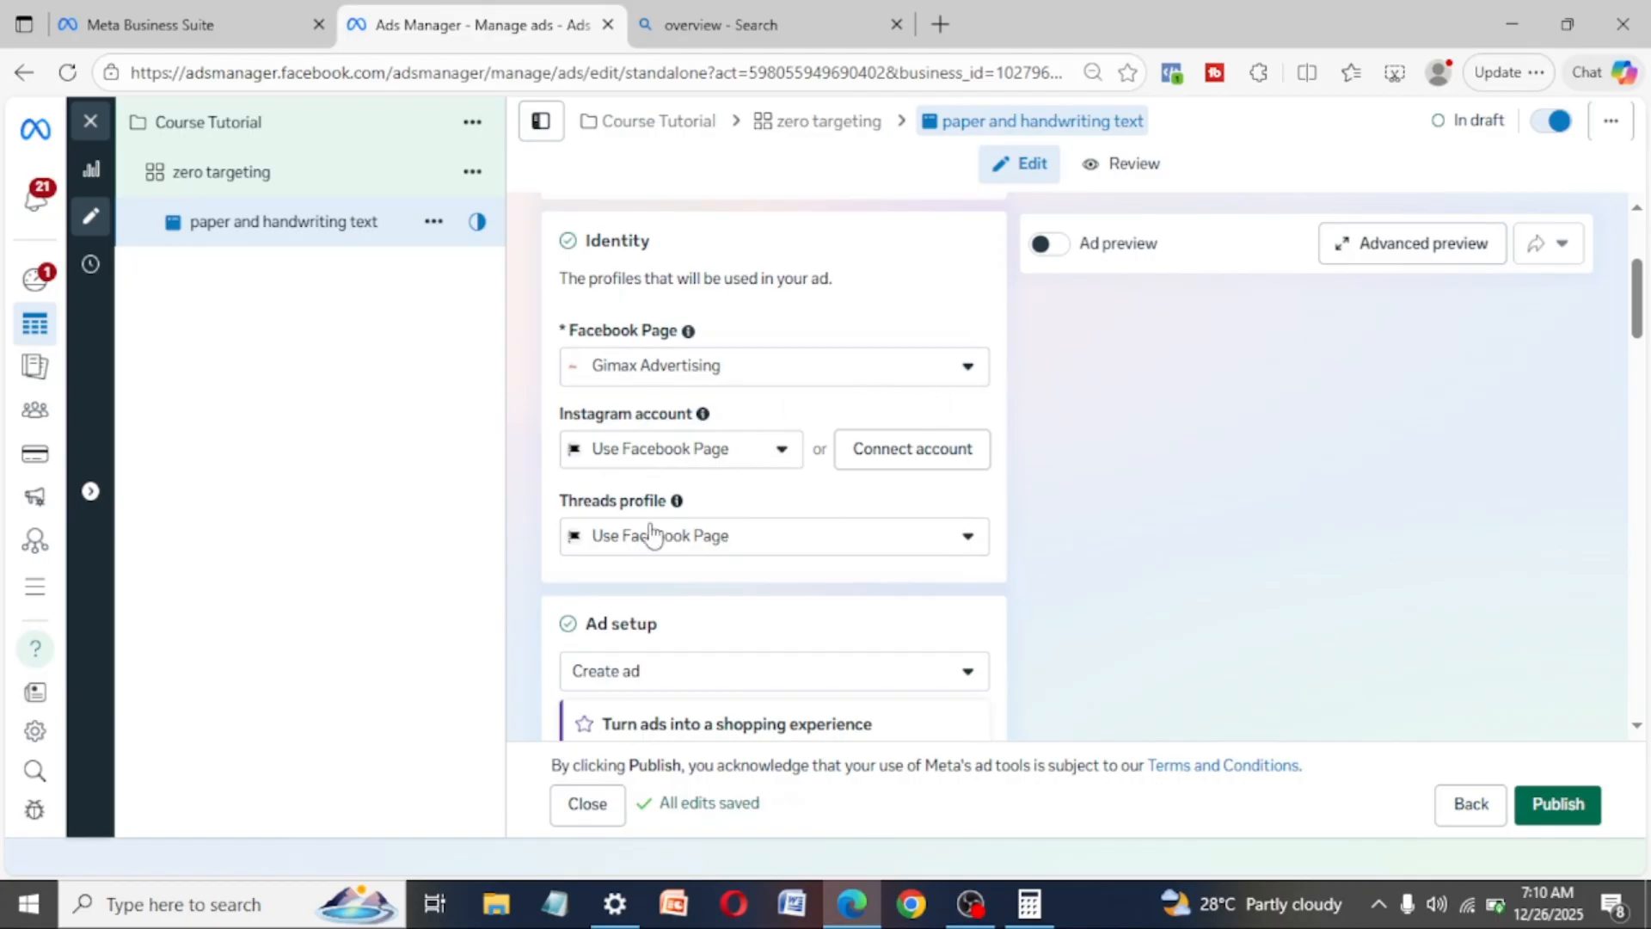
- Switch the ad's Instagram account to the linked media buyer profile and back to Use Facebook Page
{"action": "left_click", "coordinate": [781, 465]}
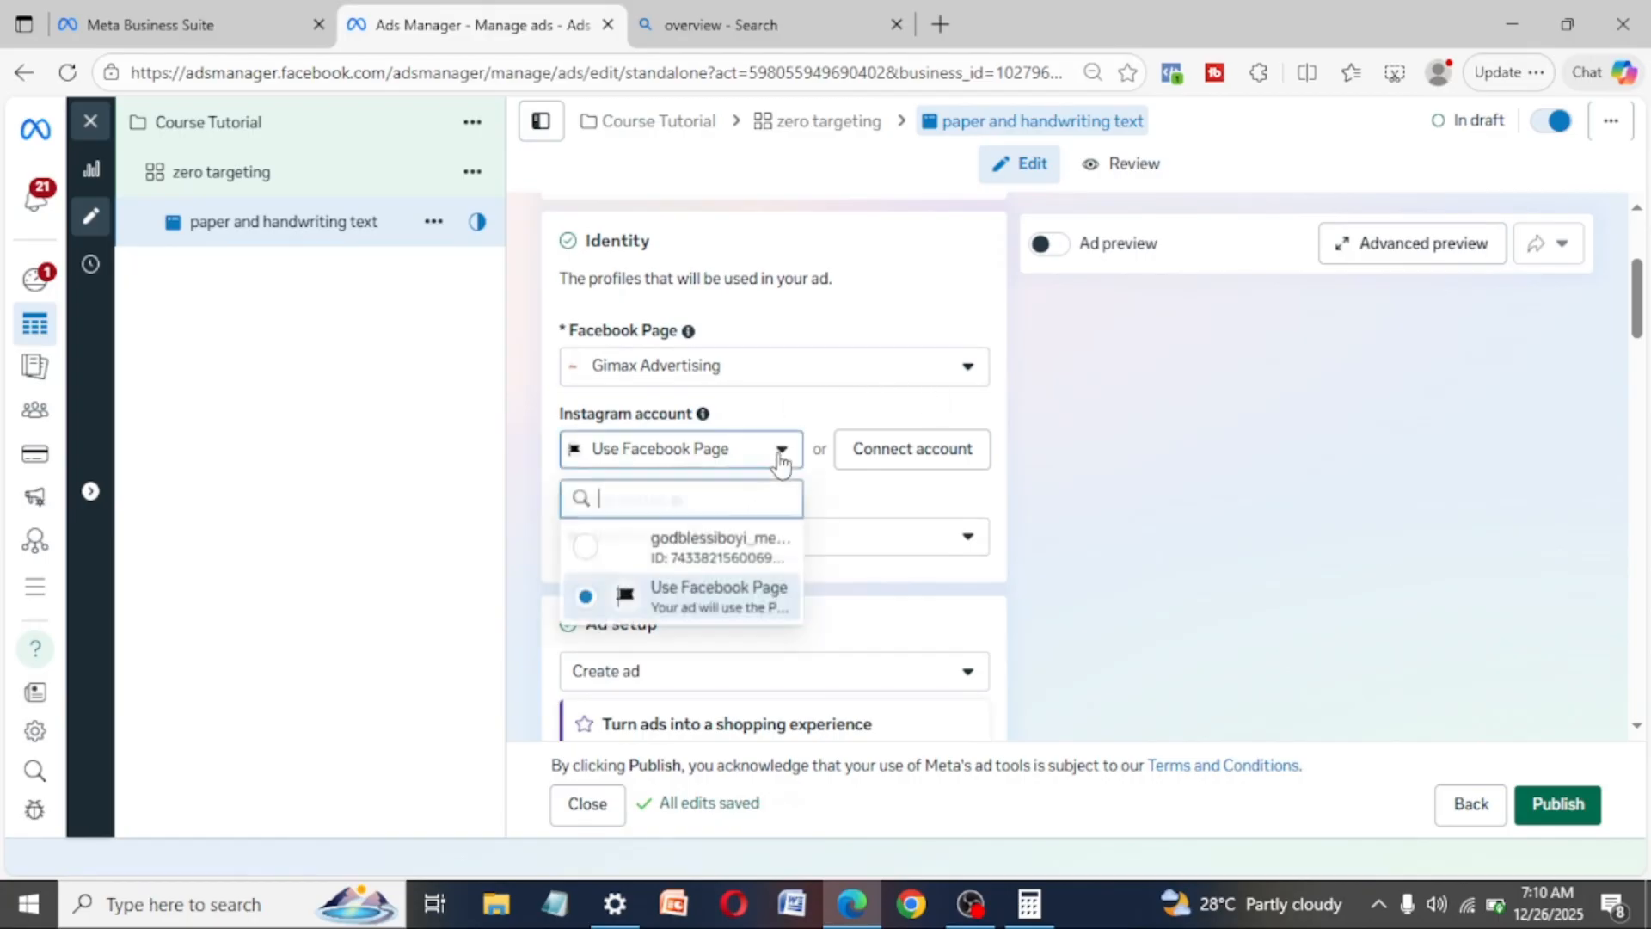
{"action": "left_click", "coordinate": [724, 550]}
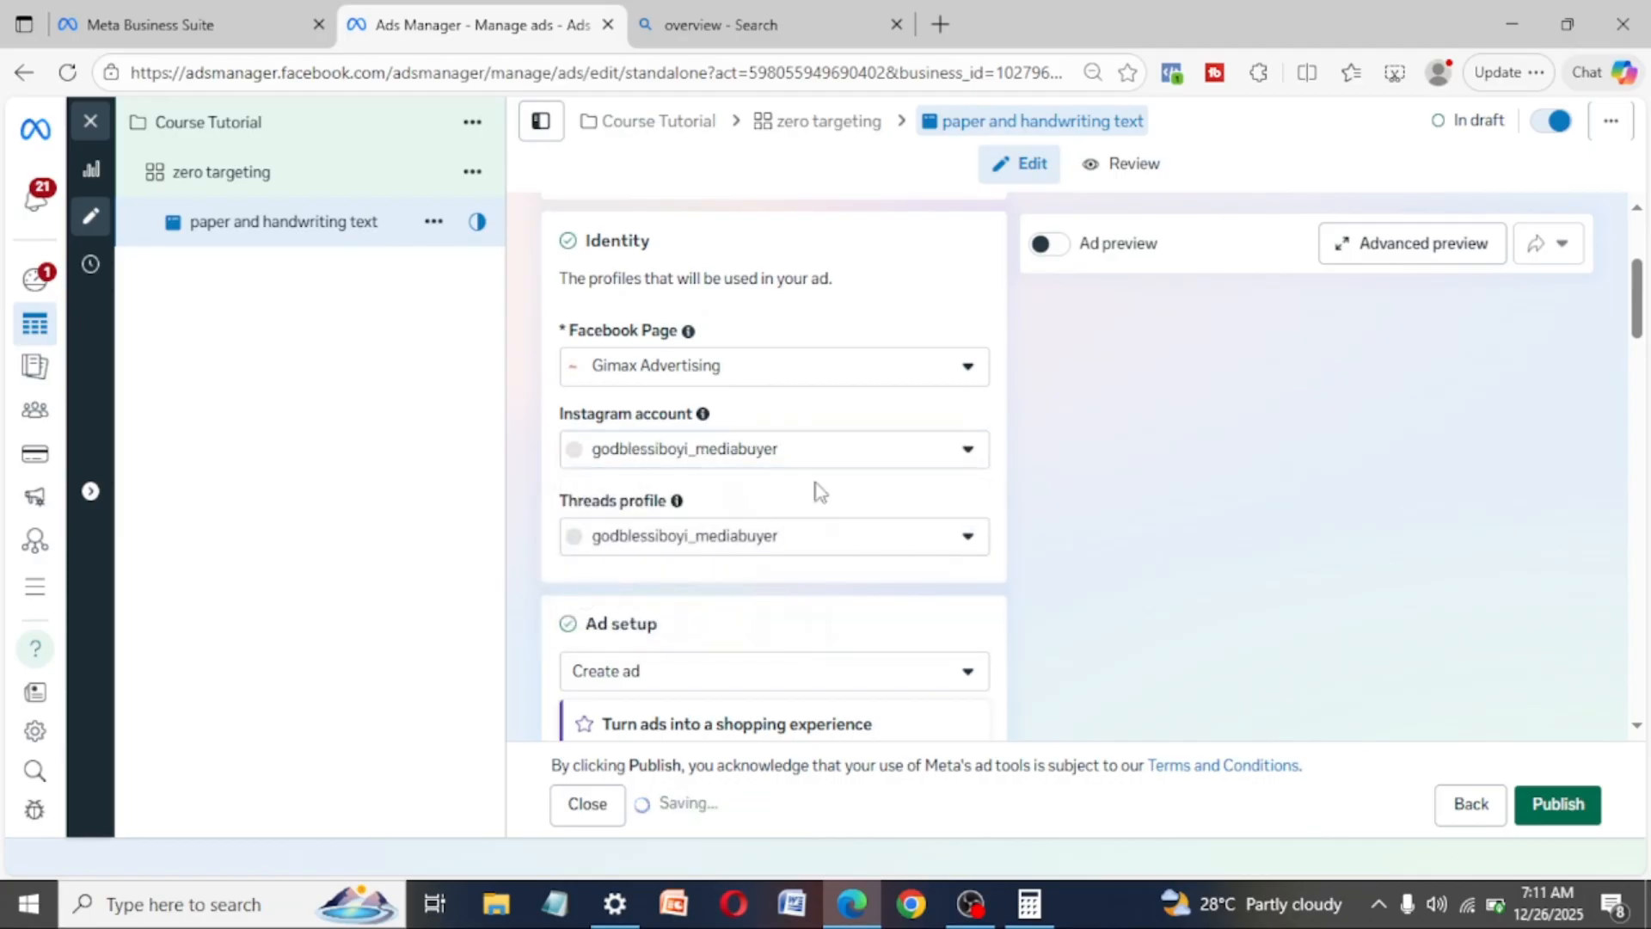
{"action": "left_click", "coordinate": [865, 454]}
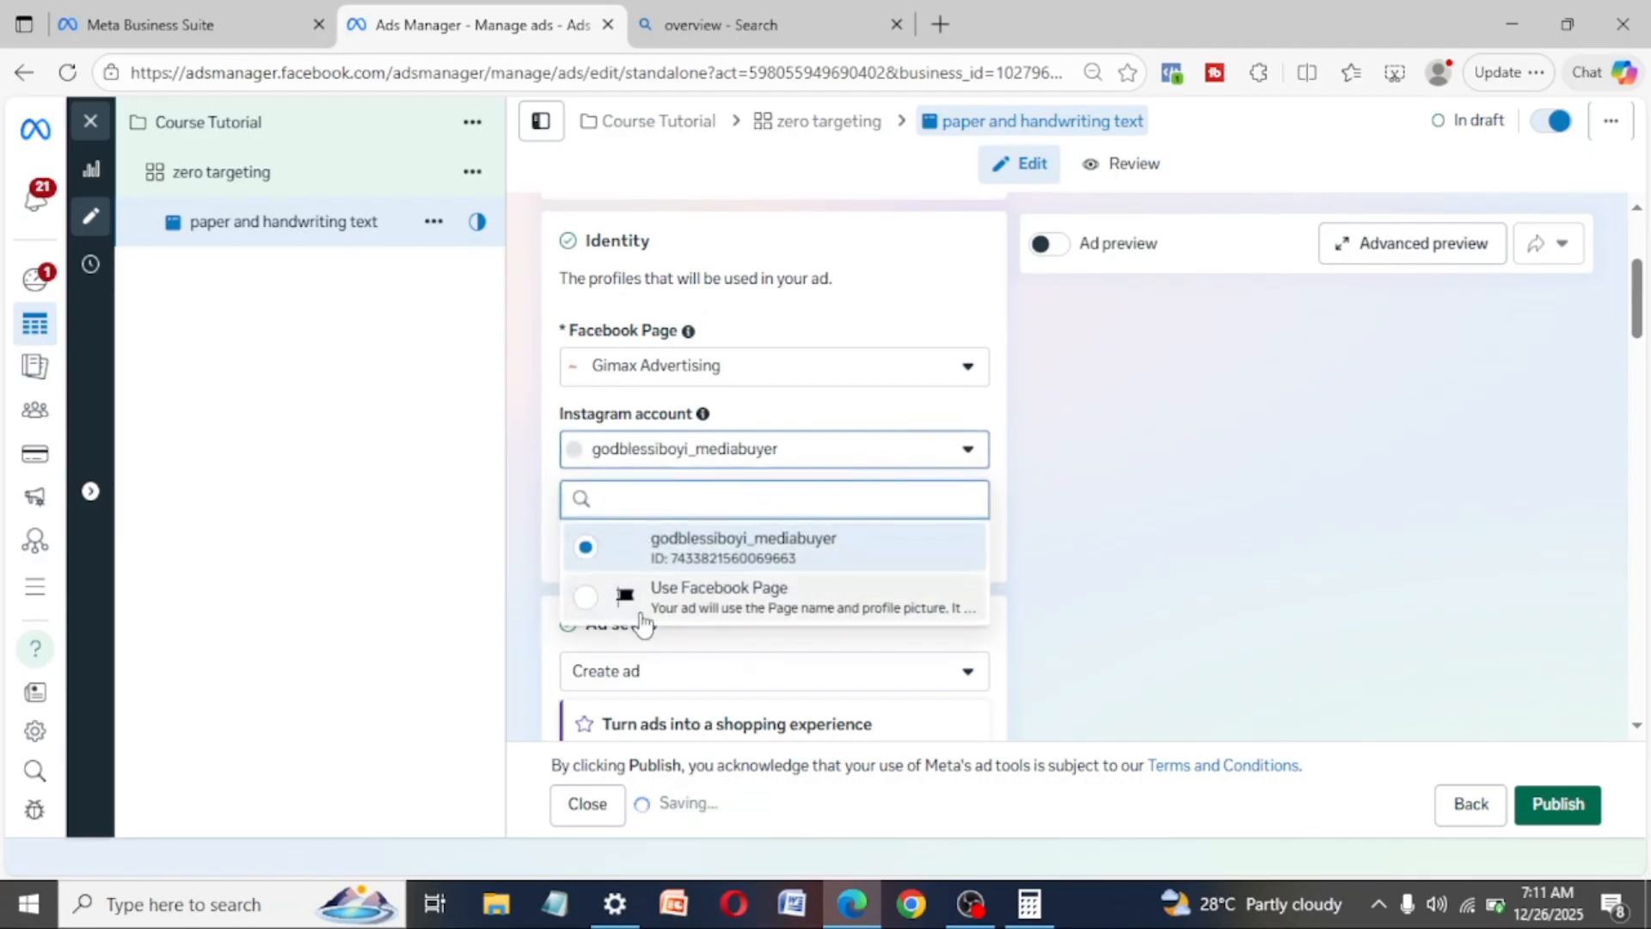
{"action": "left_click", "coordinate": [582, 602]}
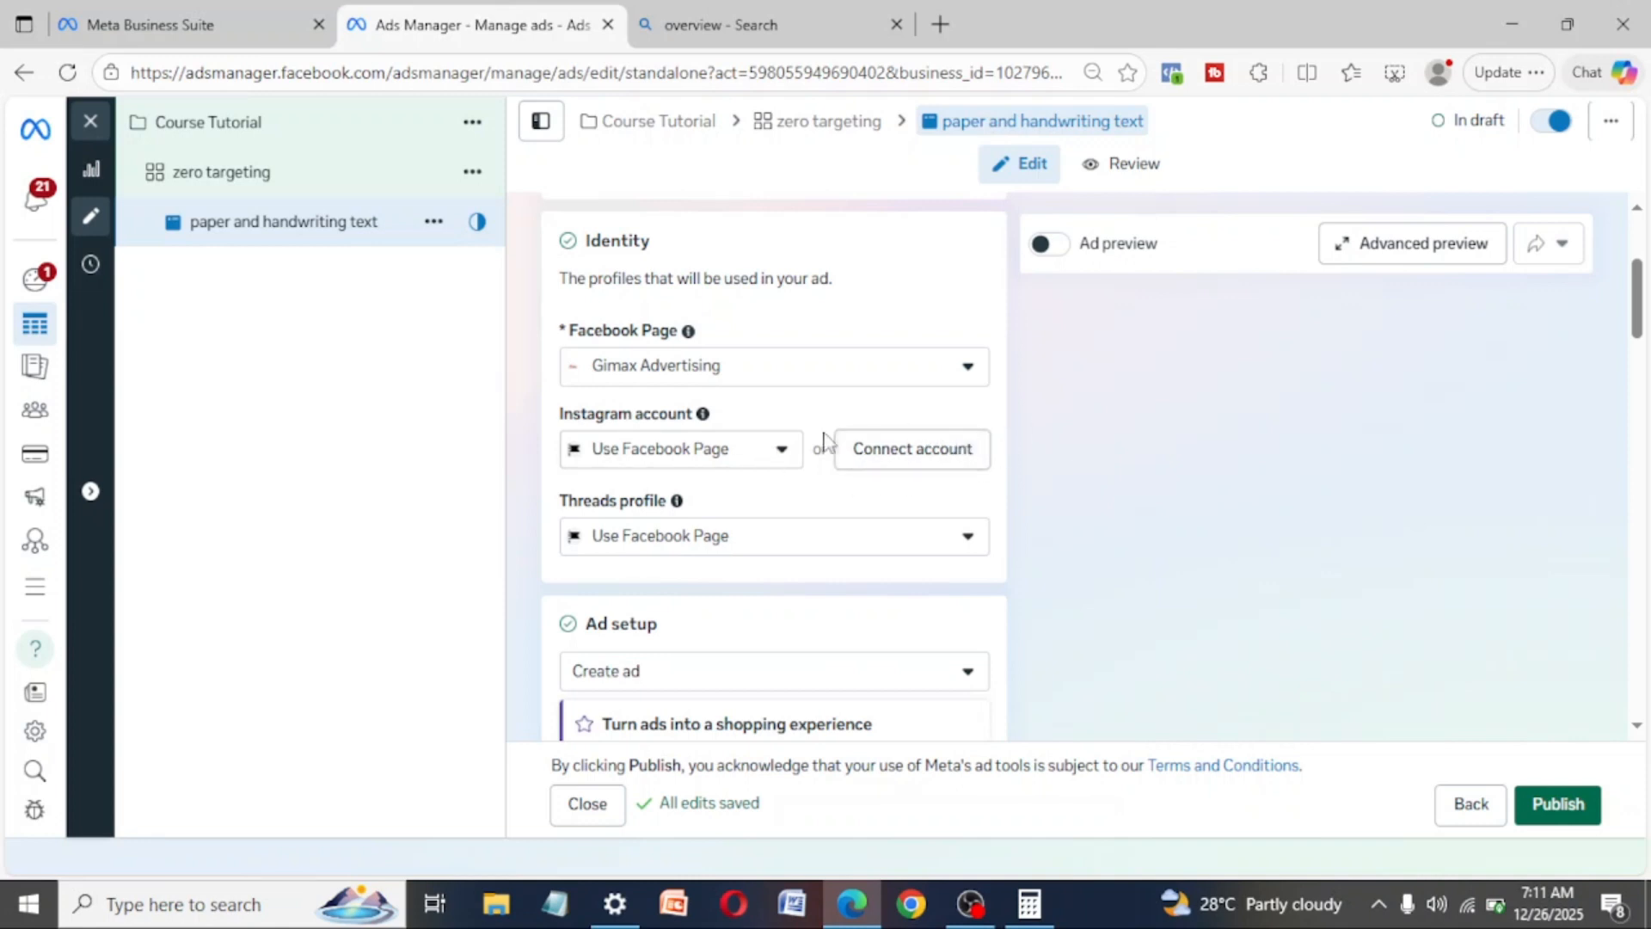
- Select the linked media buyer profile as the ad's Instagram account
{"action": "left_click", "coordinate": [738, 462]}
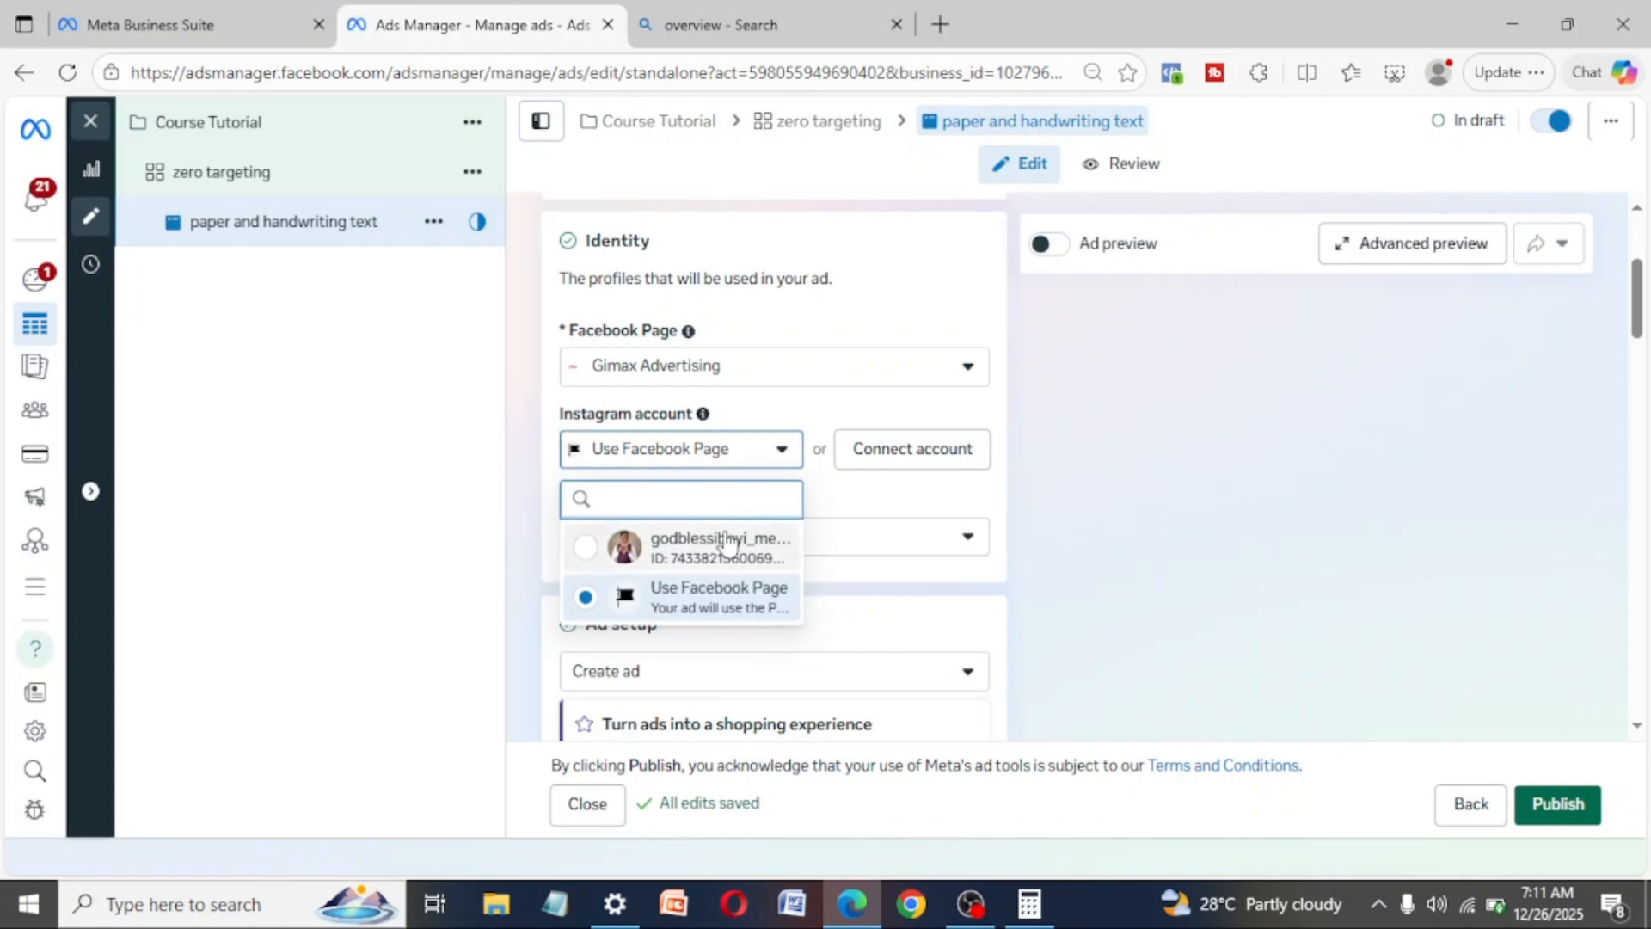
{"action": "left_click", "coordinate": [727, 542]}
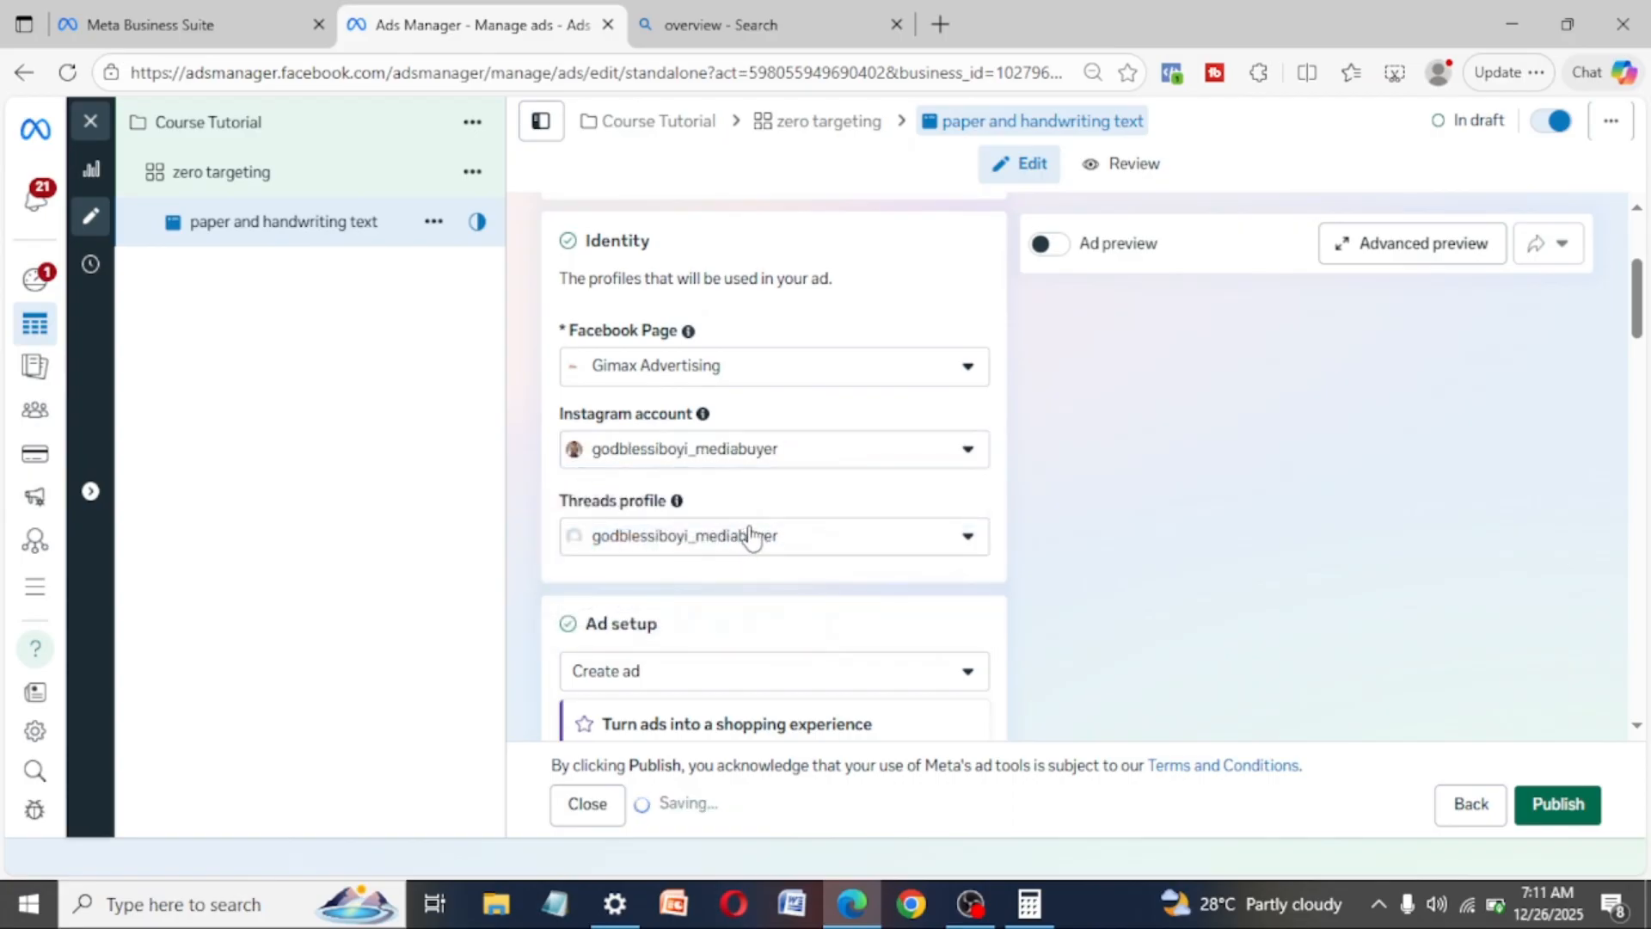
- Switch the ad's format to Carousel and back to Single image or video
{"action": "scroll", "coordinate": [722, 632], "scroll_direction": "down", "scroll_amount": 2}
{"action": "scroll", "coordinate": [722, 632], "scroll_direction": "down", "scroll_amount": 2}
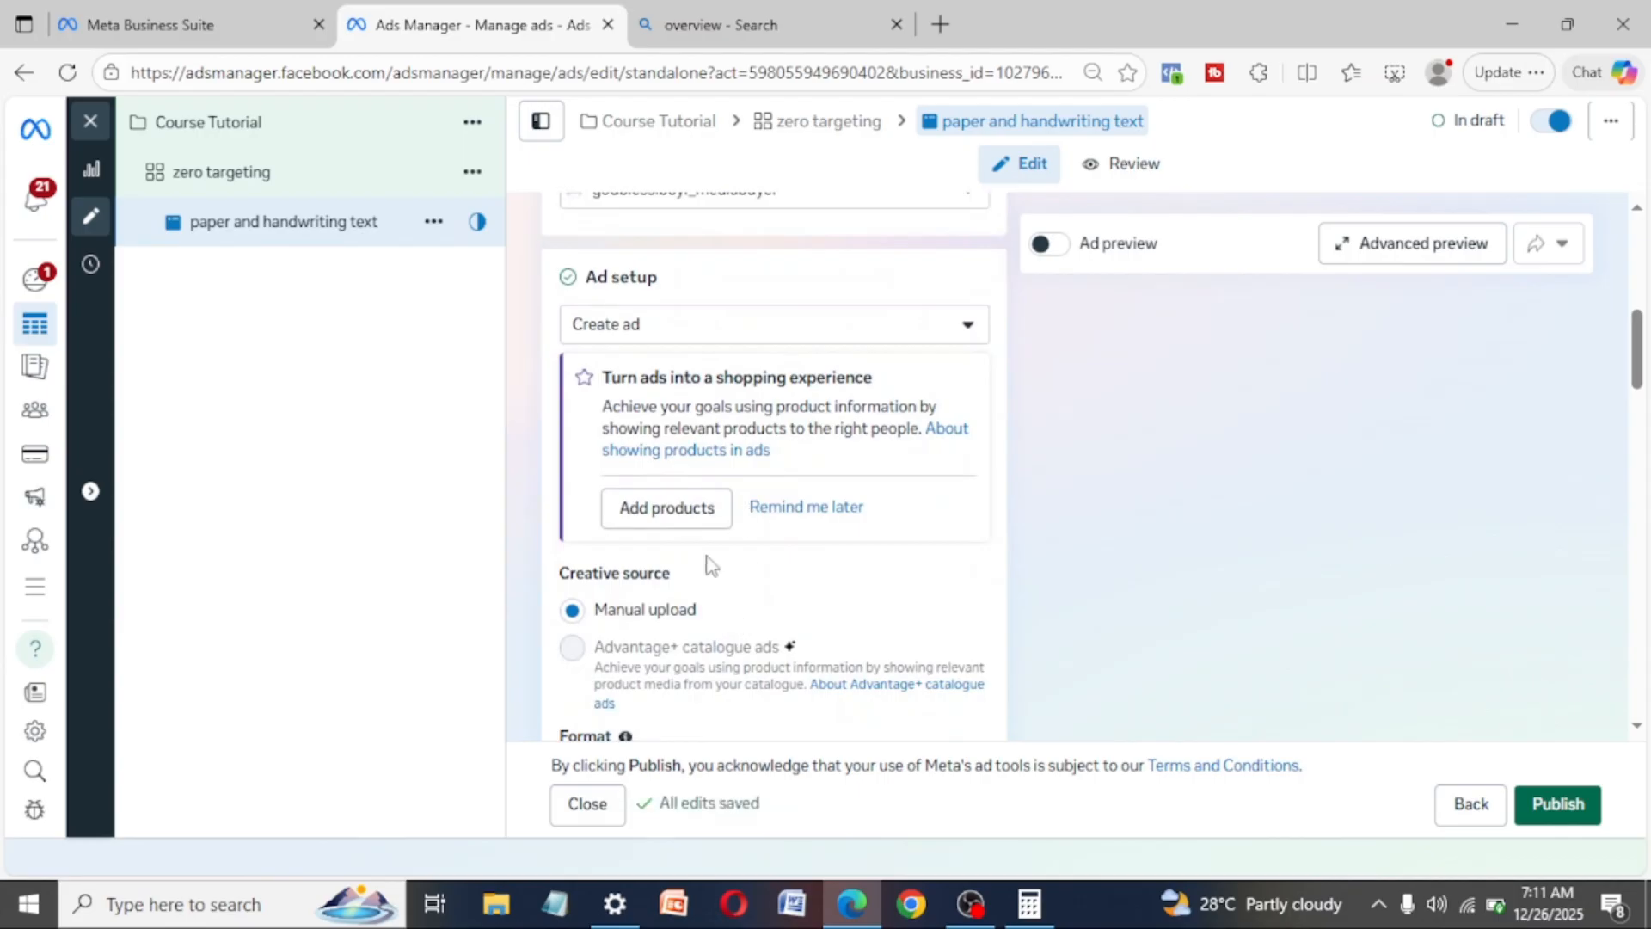
{"action": "scroll", "coordinate": [710, 566], "scroll_direction": "down", "scroll_amount": 6}
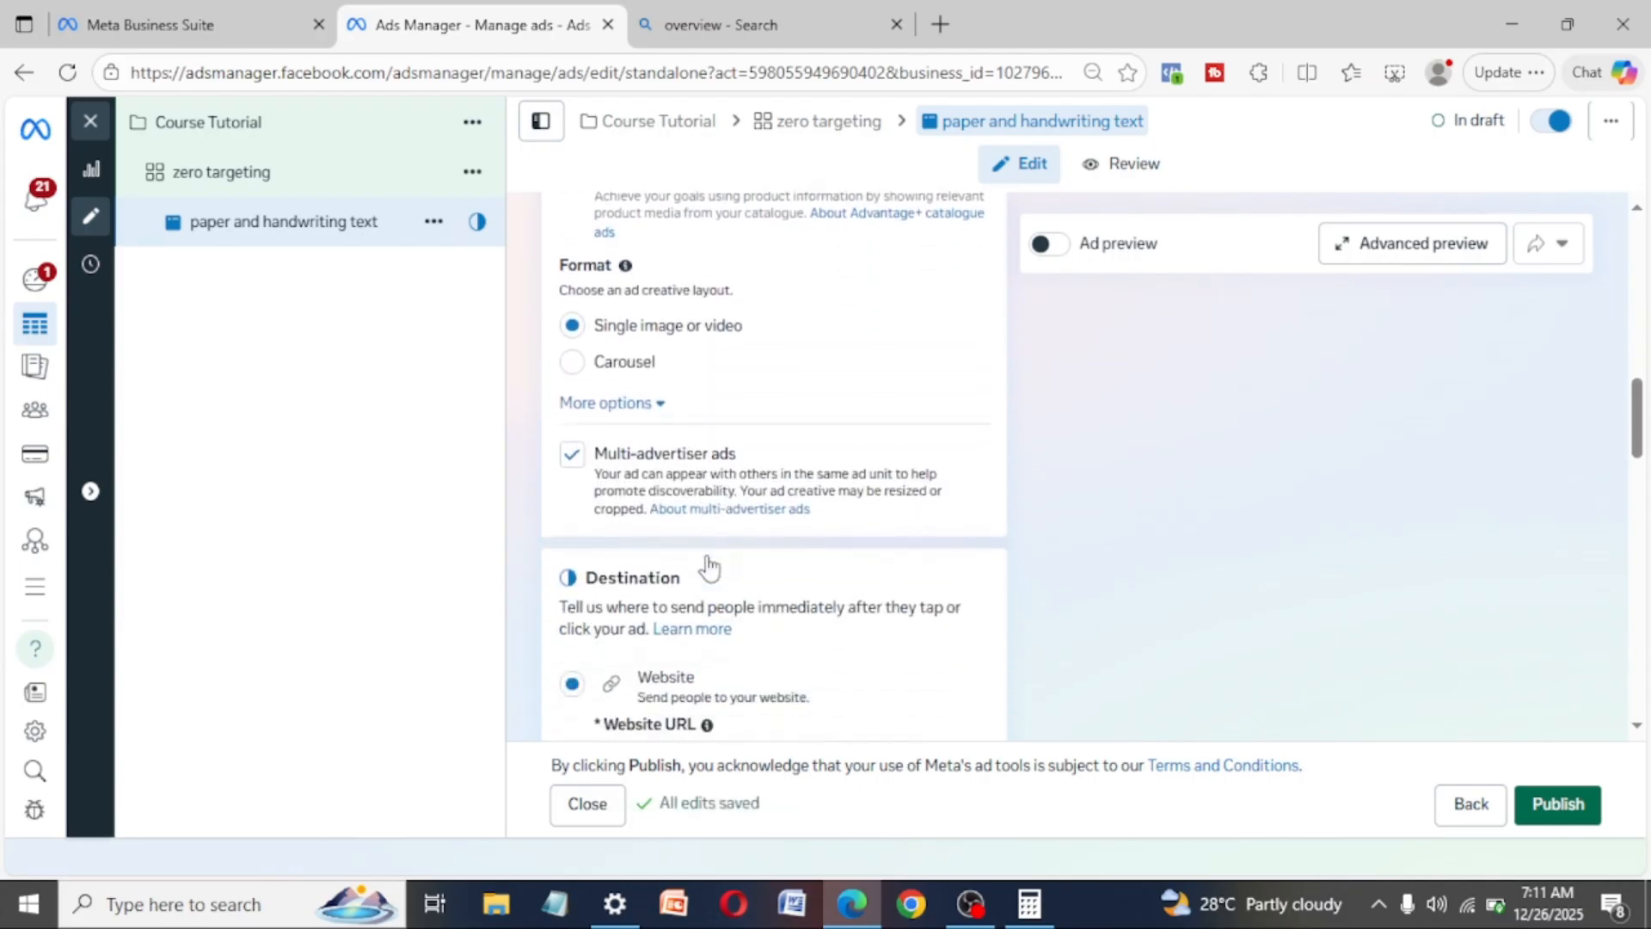
{"action": "scroll", "coordinate": [709, 566], "scroll_direction": "down", "scroll_amount": 1}
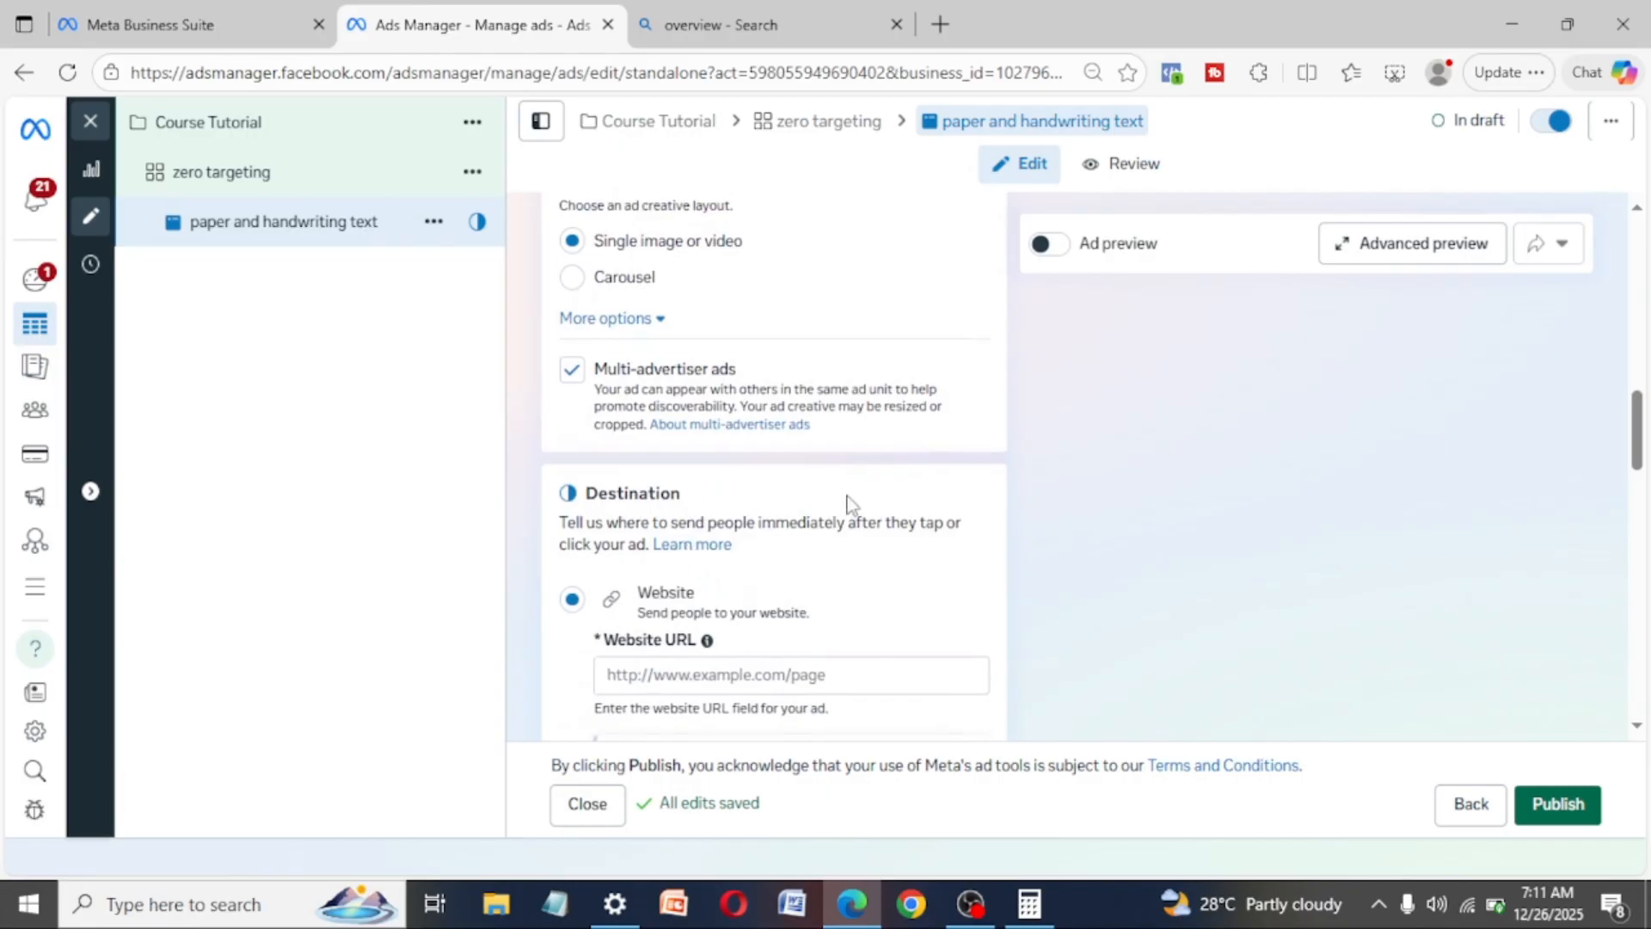
{"action": "scroll", "coordinate": [848, 505], "scroll_direction": "up", "scroll_amount": 2}
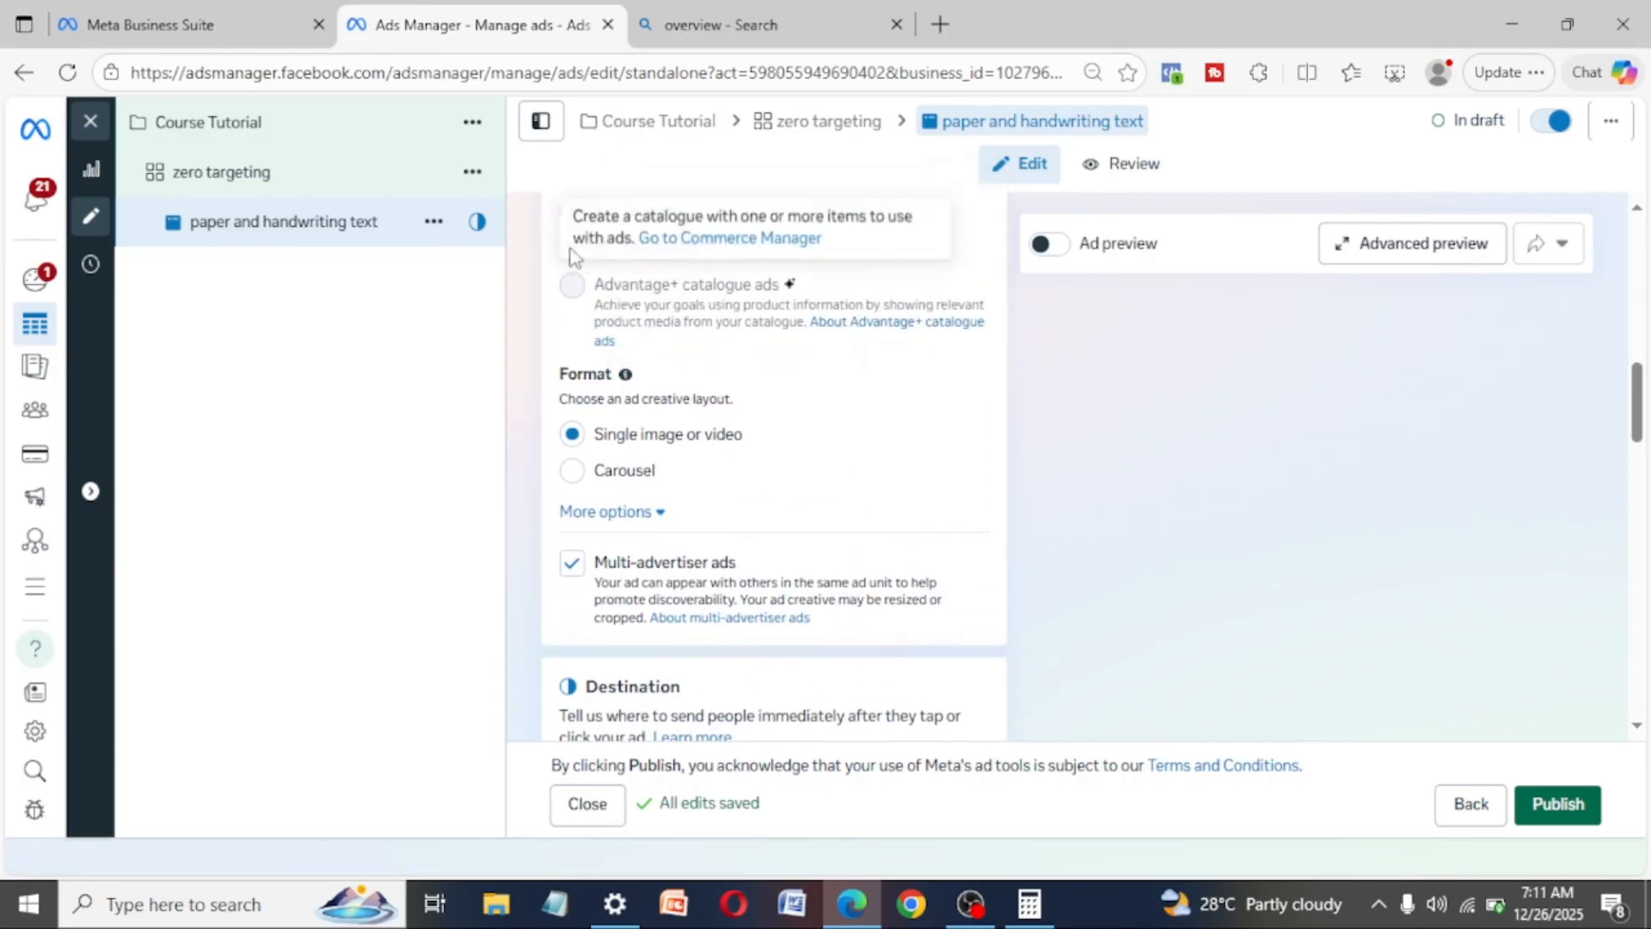
{"action": "left_click", "coordinate": [573, 471]}
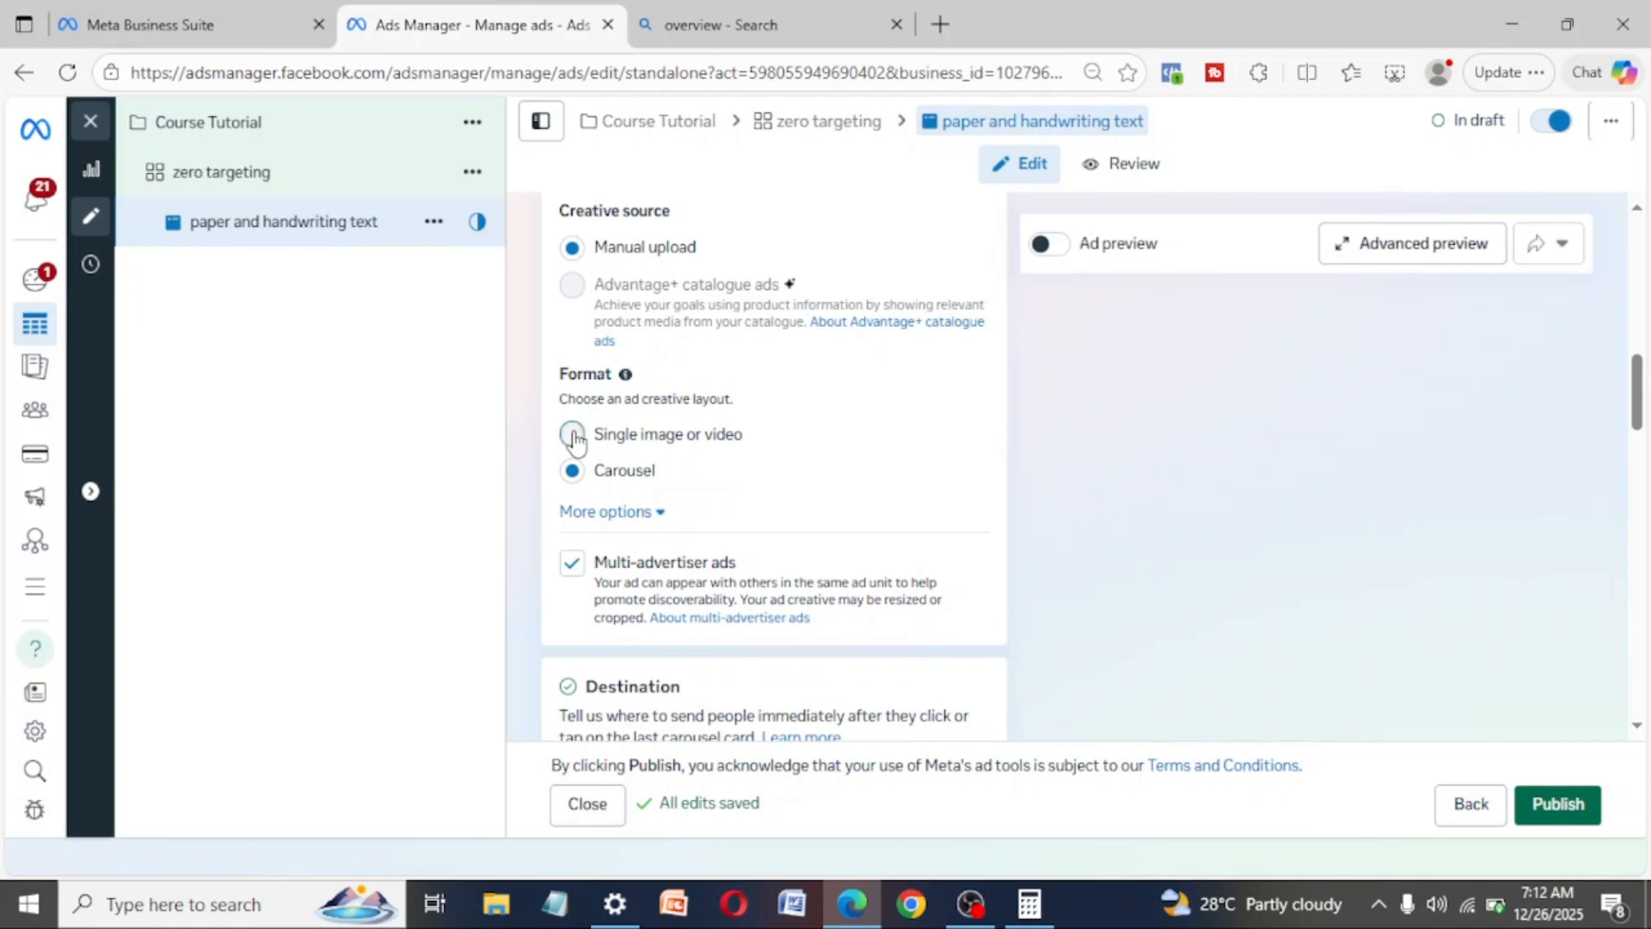
{"action": "left_click", "coordinate": [573, 436]}
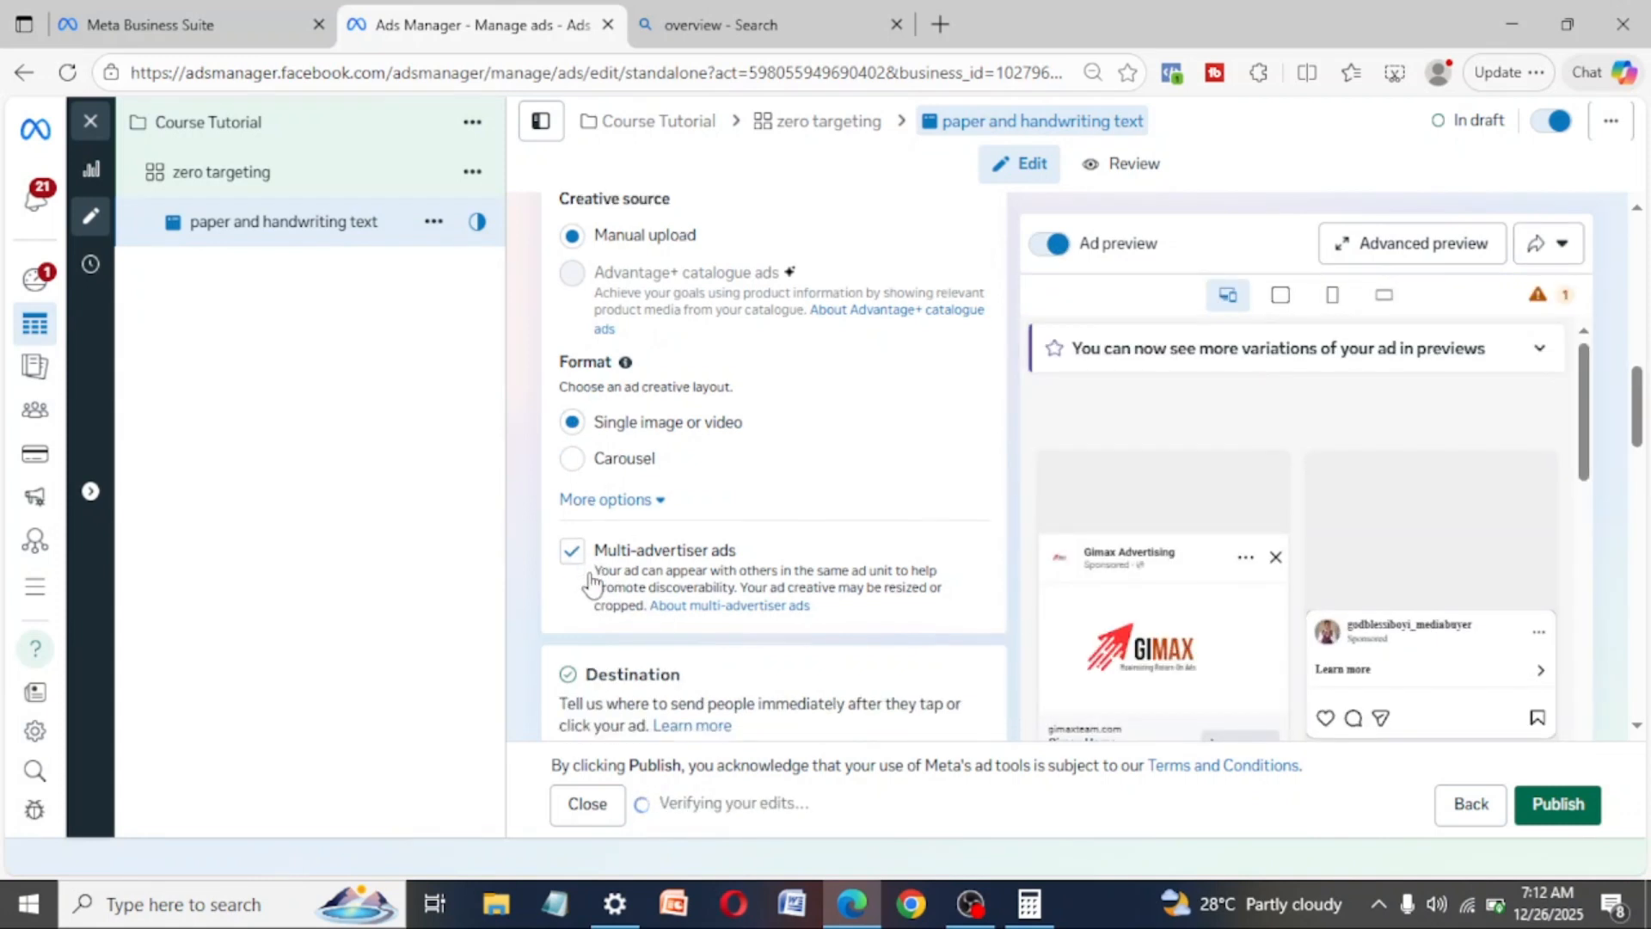
{"action": "scroll", "coordinate": [590, 582], "scroll_direction": "down", "scroll_amount": 4}
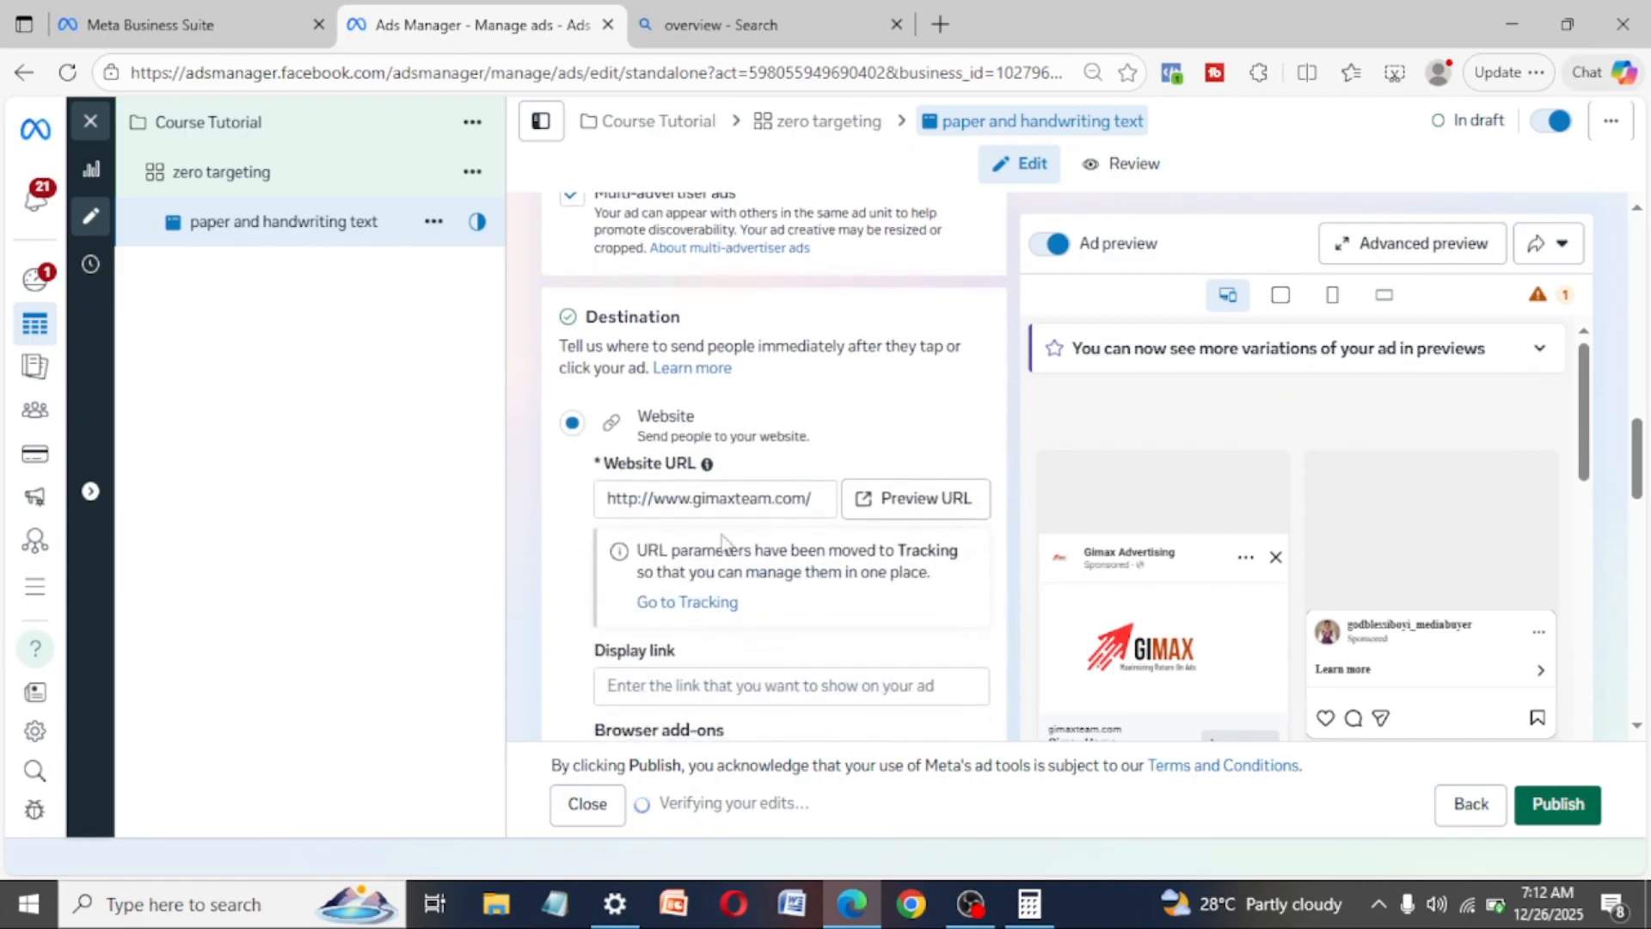
{"action": "left_click", "coordinate": [784, 503]}
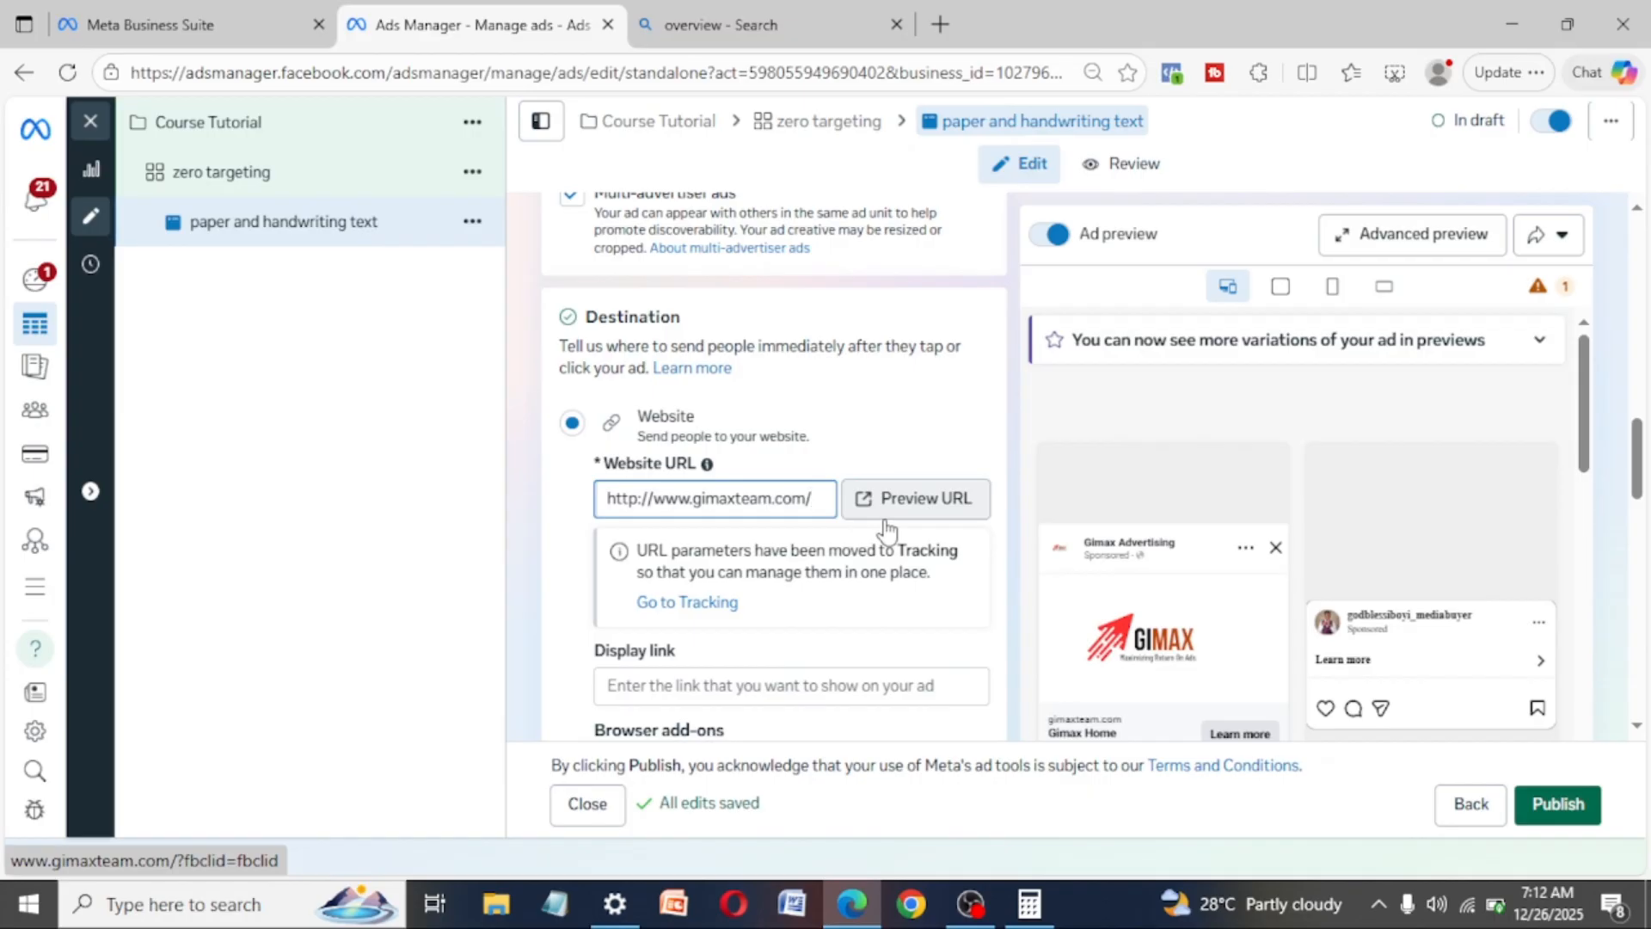
{"action": "scroll", "coordinate": [1238, 615], "scroll_direction": "down", "scroll_amount": 2}
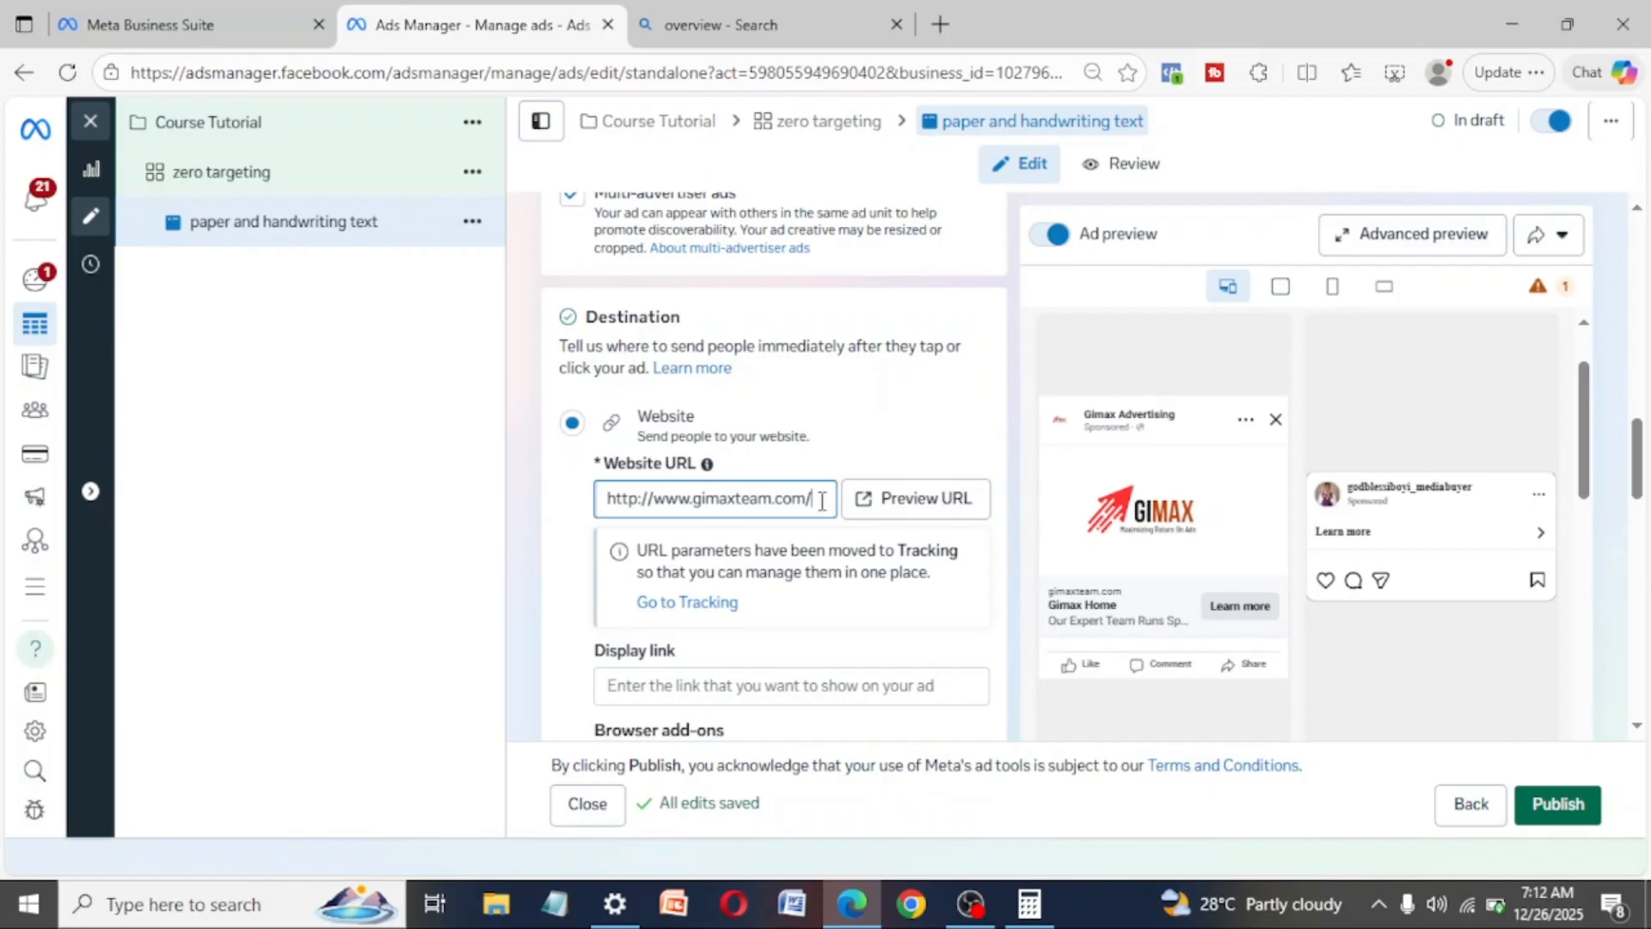
{"action": "type", "text": "vide"}
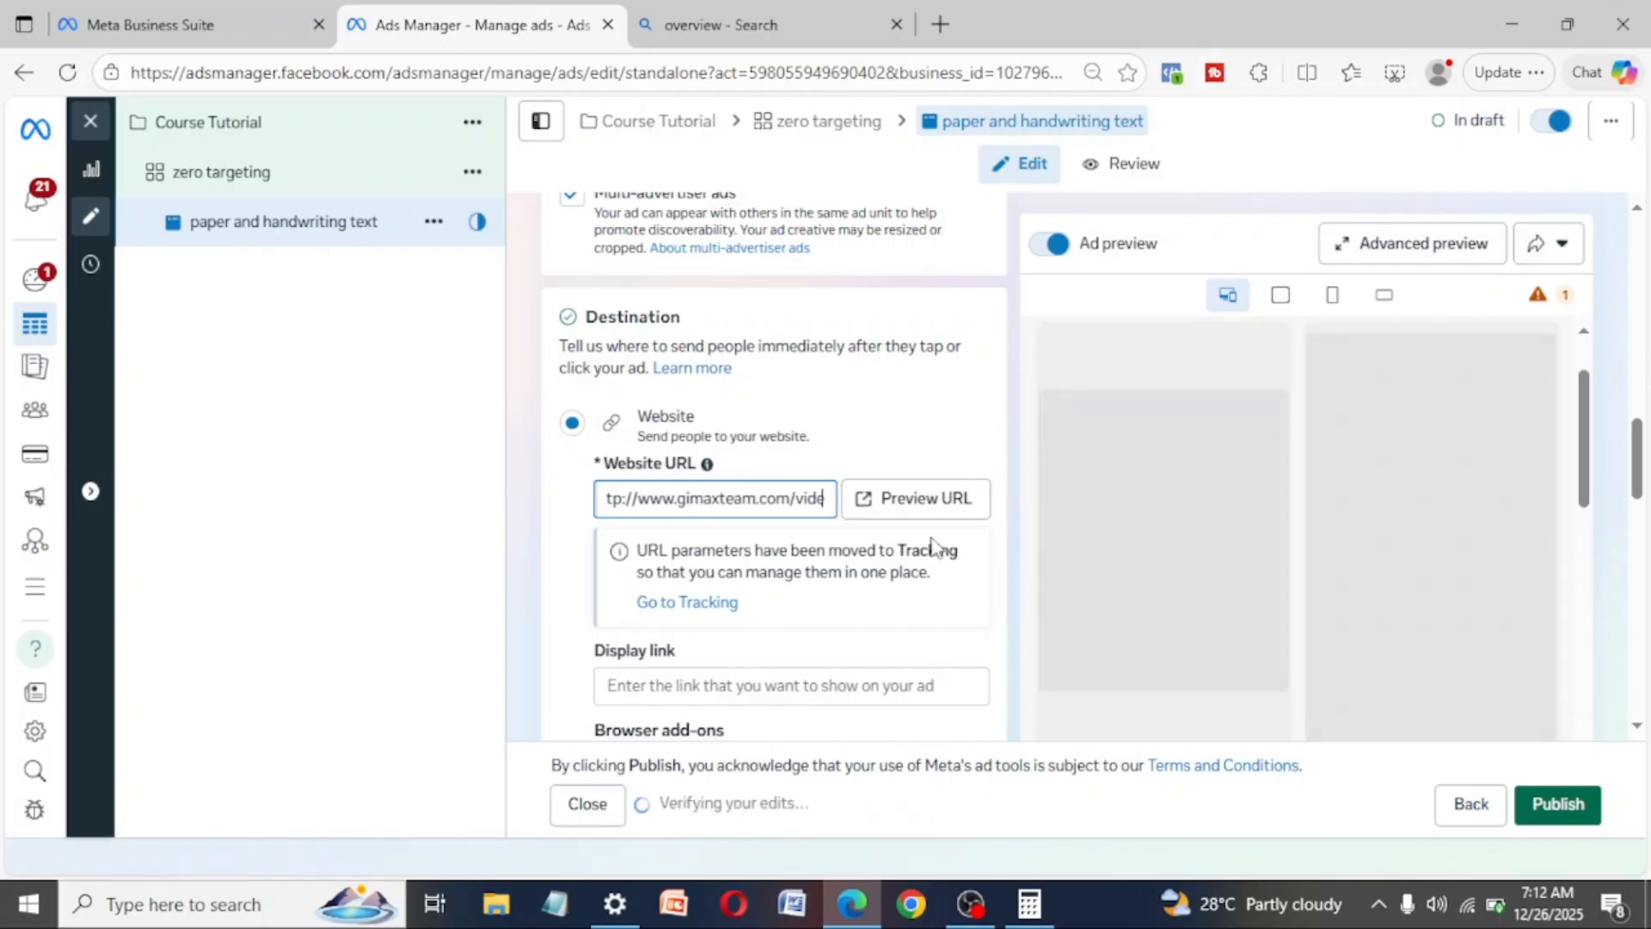
{"action": "type", "text": "o"}
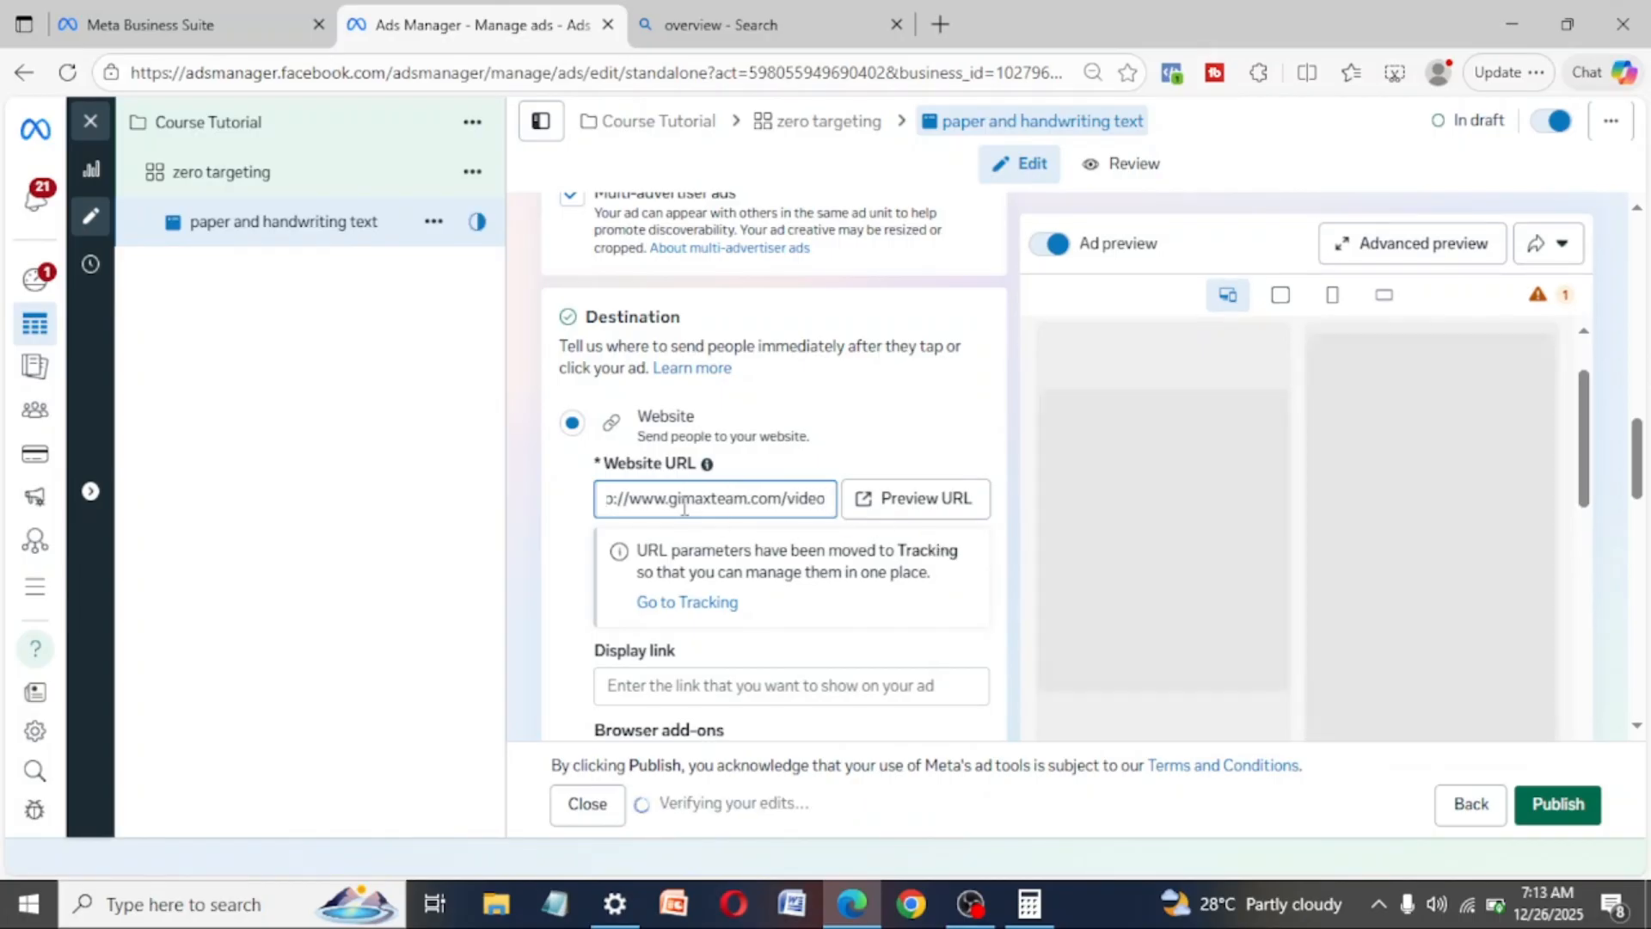
{"action": "key", "text": "Left"}
{"action": "key", "text": "Left"}
{"action": "key", "text": "Left"}
{"action": "key", "text": "Left"}
{"action": "key", "text": "Left"}
{"action": "key", "text": "Left"}
{"action": "key", "text": "Left"}
{"action": "key", "text": "Left"}
{"action": "key", "text": "Left"}
{"action": "key", "text": "Left"}
{"action": "key", "text": "Left"}
{"action": "key", "text": "Left"}
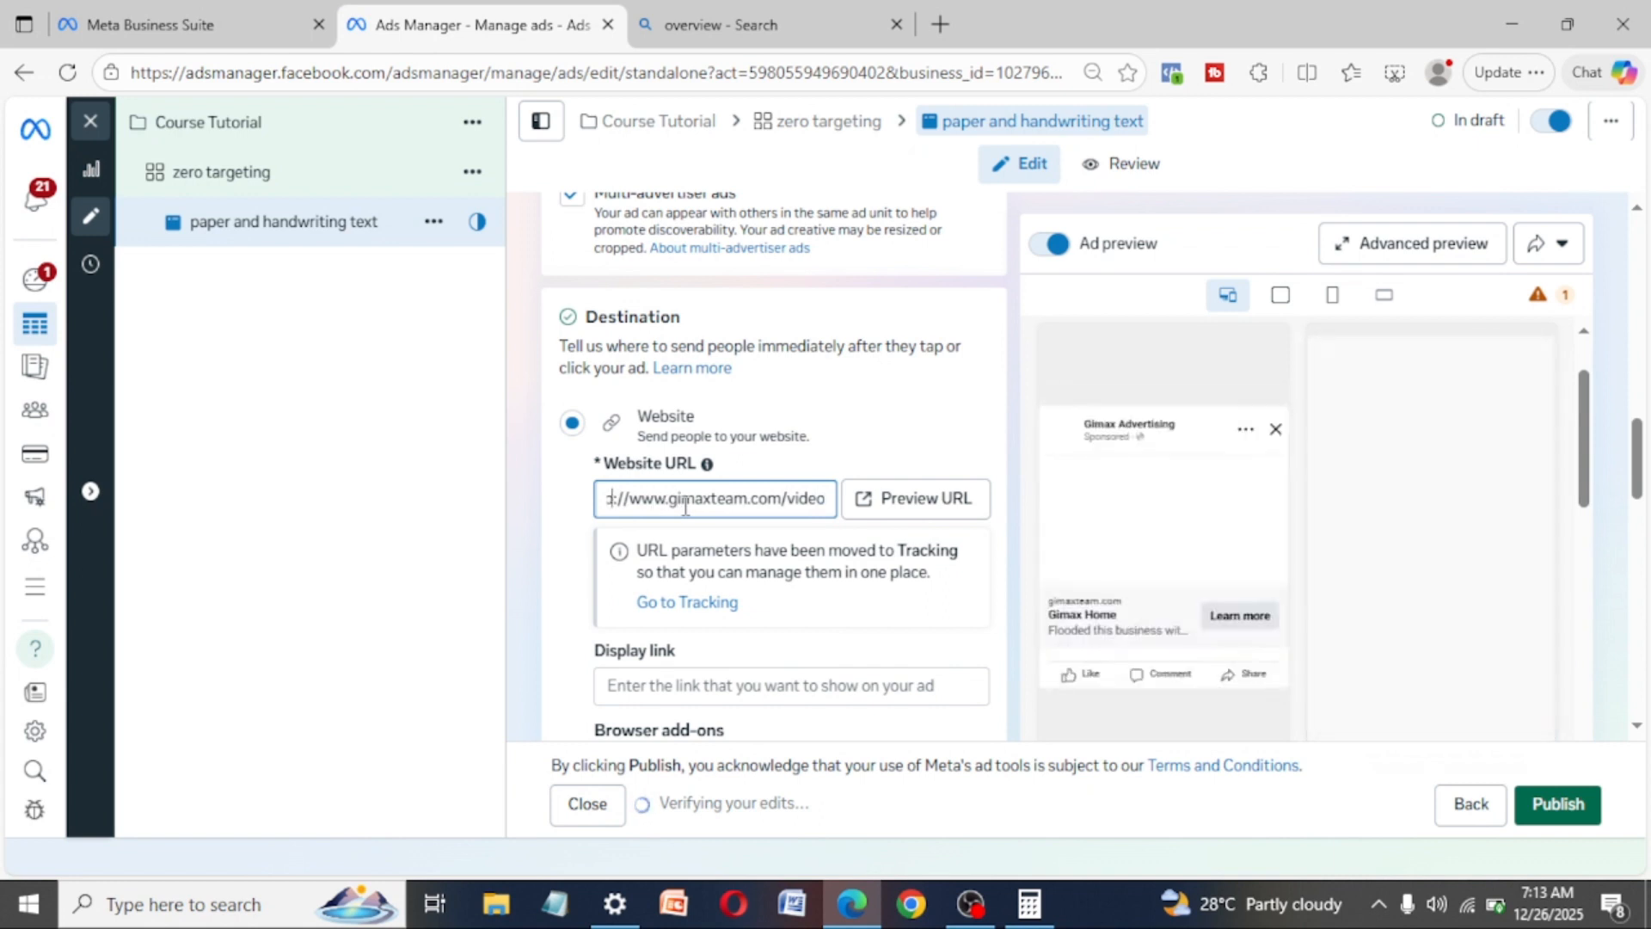
- Preview the destination website URL's landing page, return to Ads Manager and check the ad preview
{"action": "left_click", "coordinate": [899, 507]}
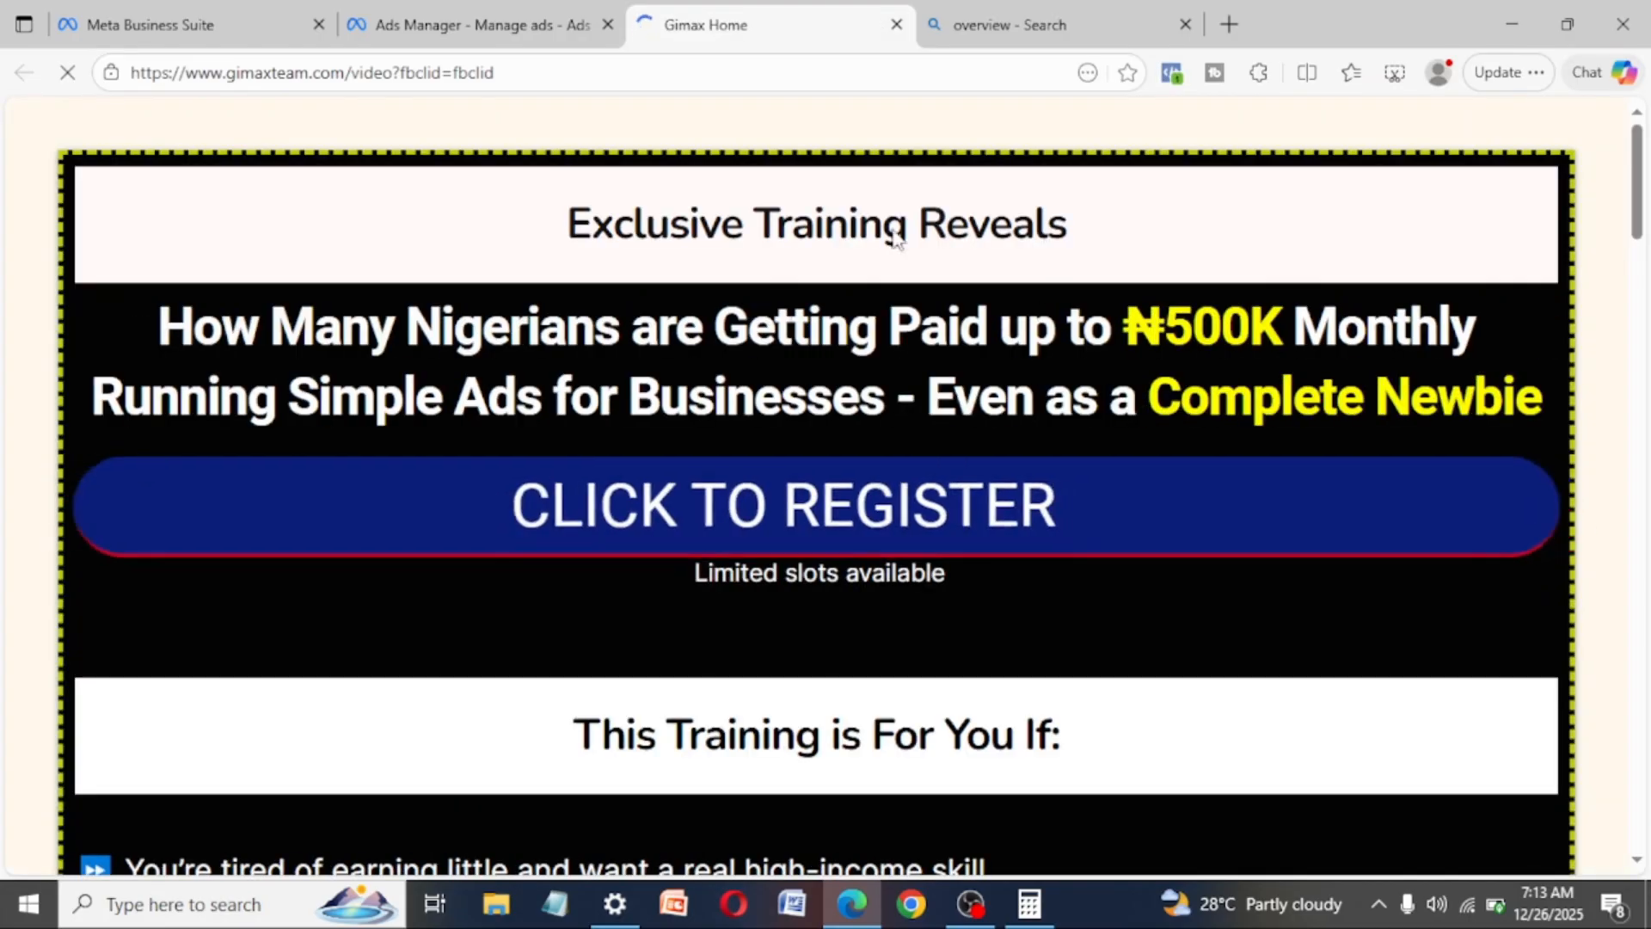
{"action": "left_click", "coordinate": [492, 31]}
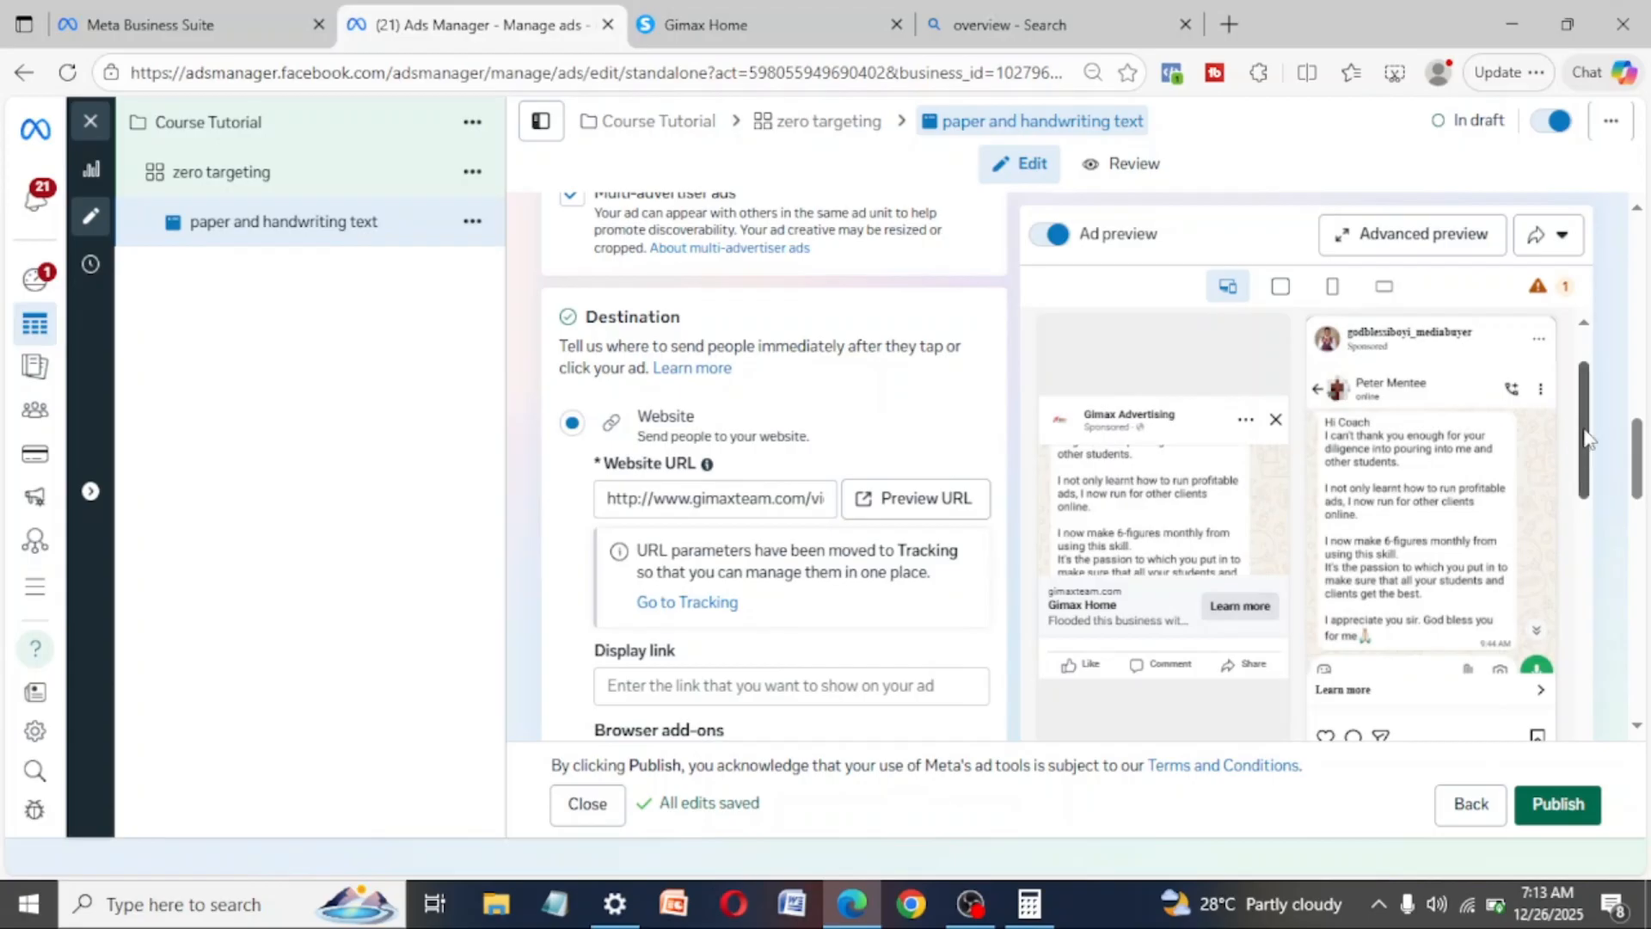
{"action": "scroll", "coordinate": [1589, 439], "scroll_direction": "up", "scroll_amount": 2}
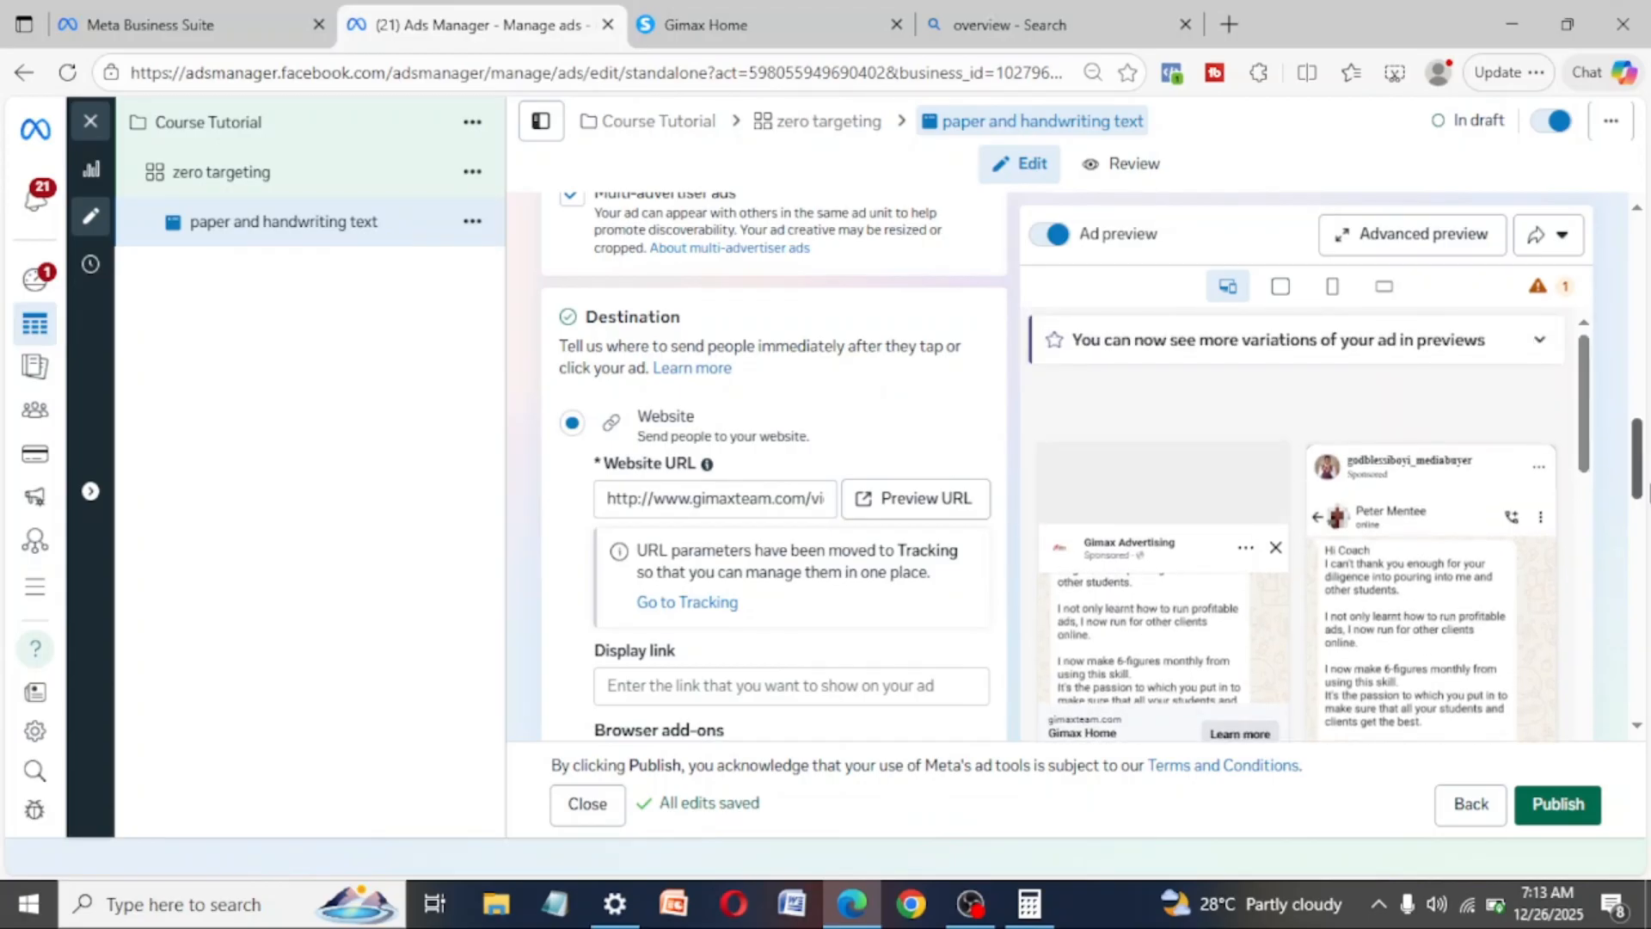
- Start the ad's creative setup, keep the site links extension on, and continue to media selection
{"action": "left_click_drag", "start_coordinate": [1641, 490], "coordinate": [1645, 550]}
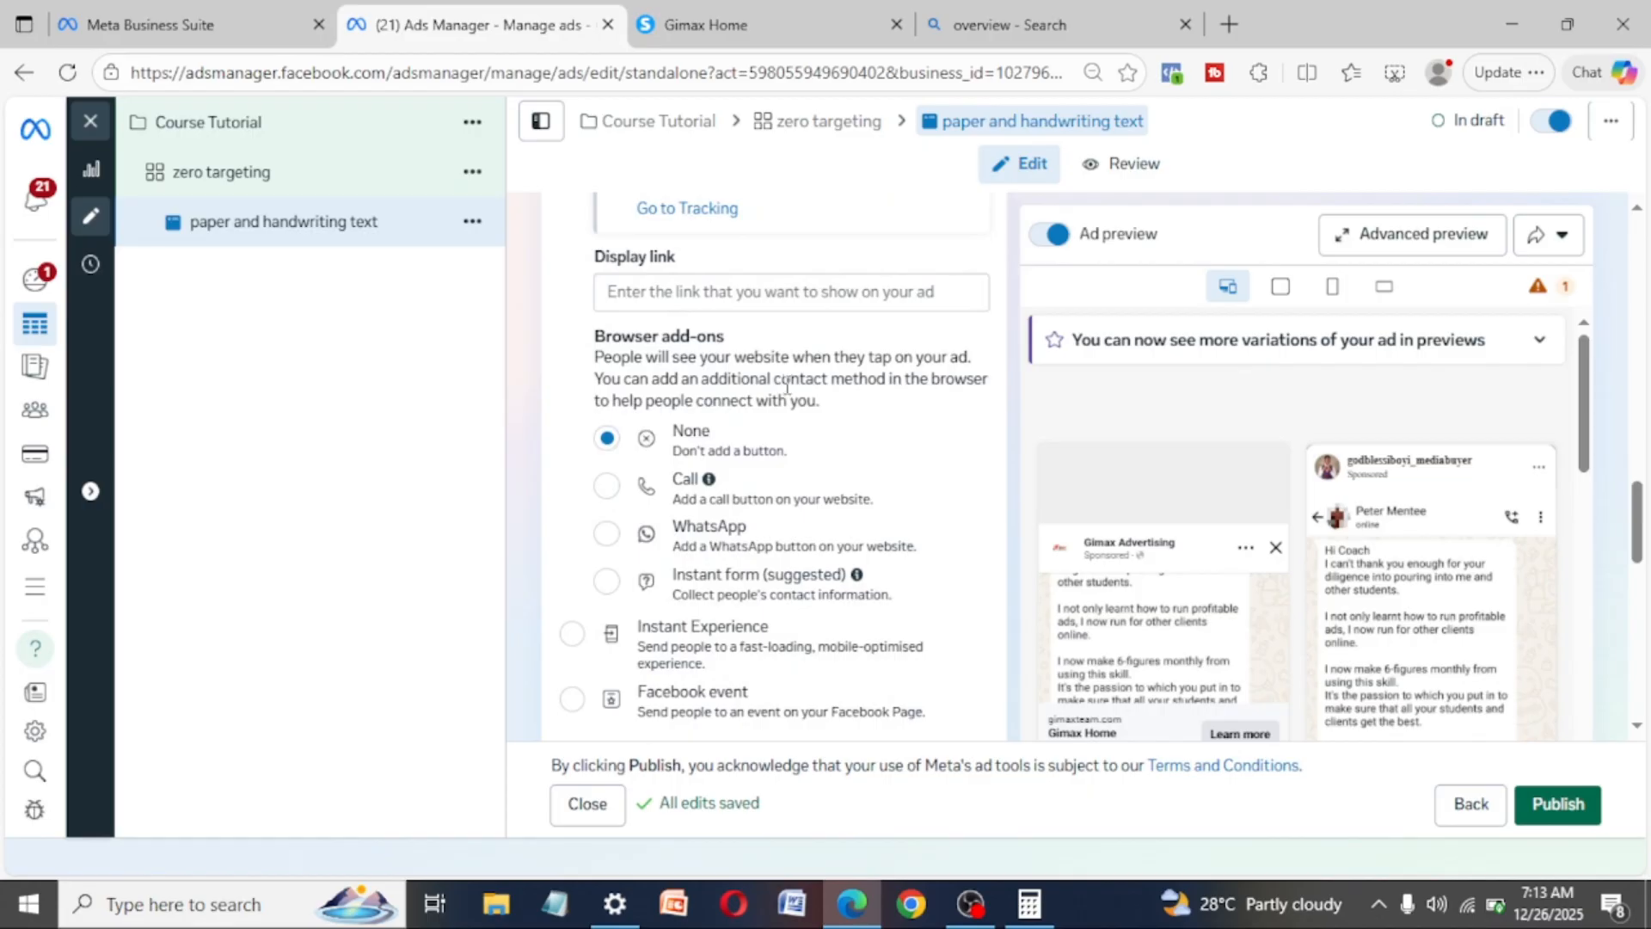
{"action": "scroll", "coordinate": [828, 472], "scroll_direction": "down", "scroll_amount": 5}
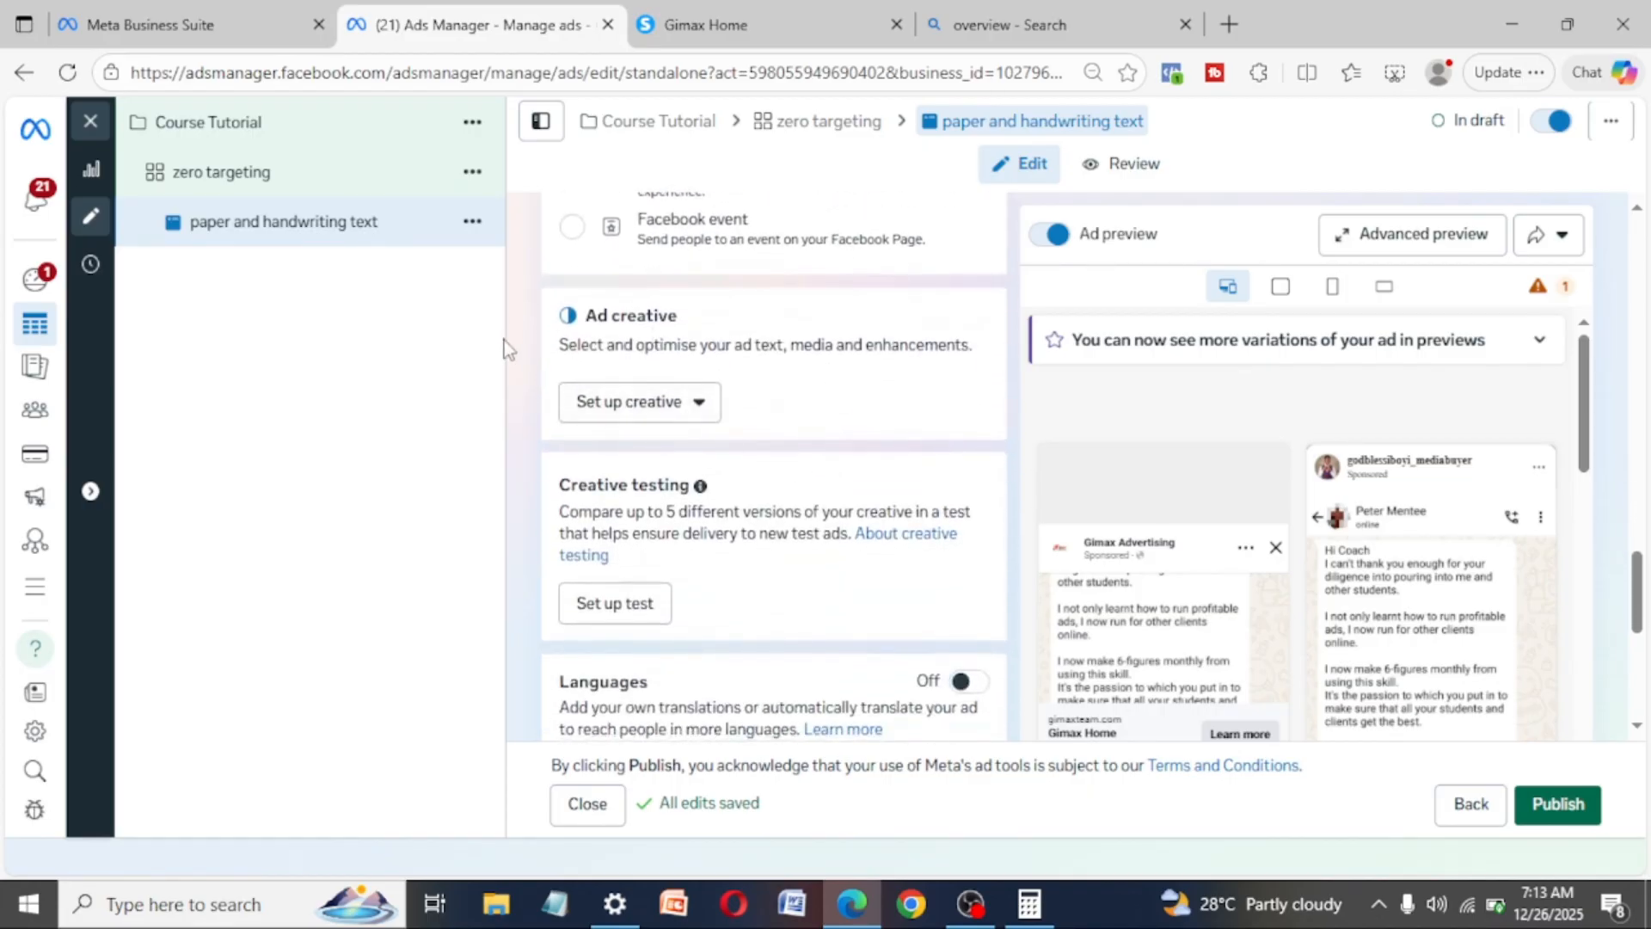
{"action": "left_click", "coordinate": [702, 405]}
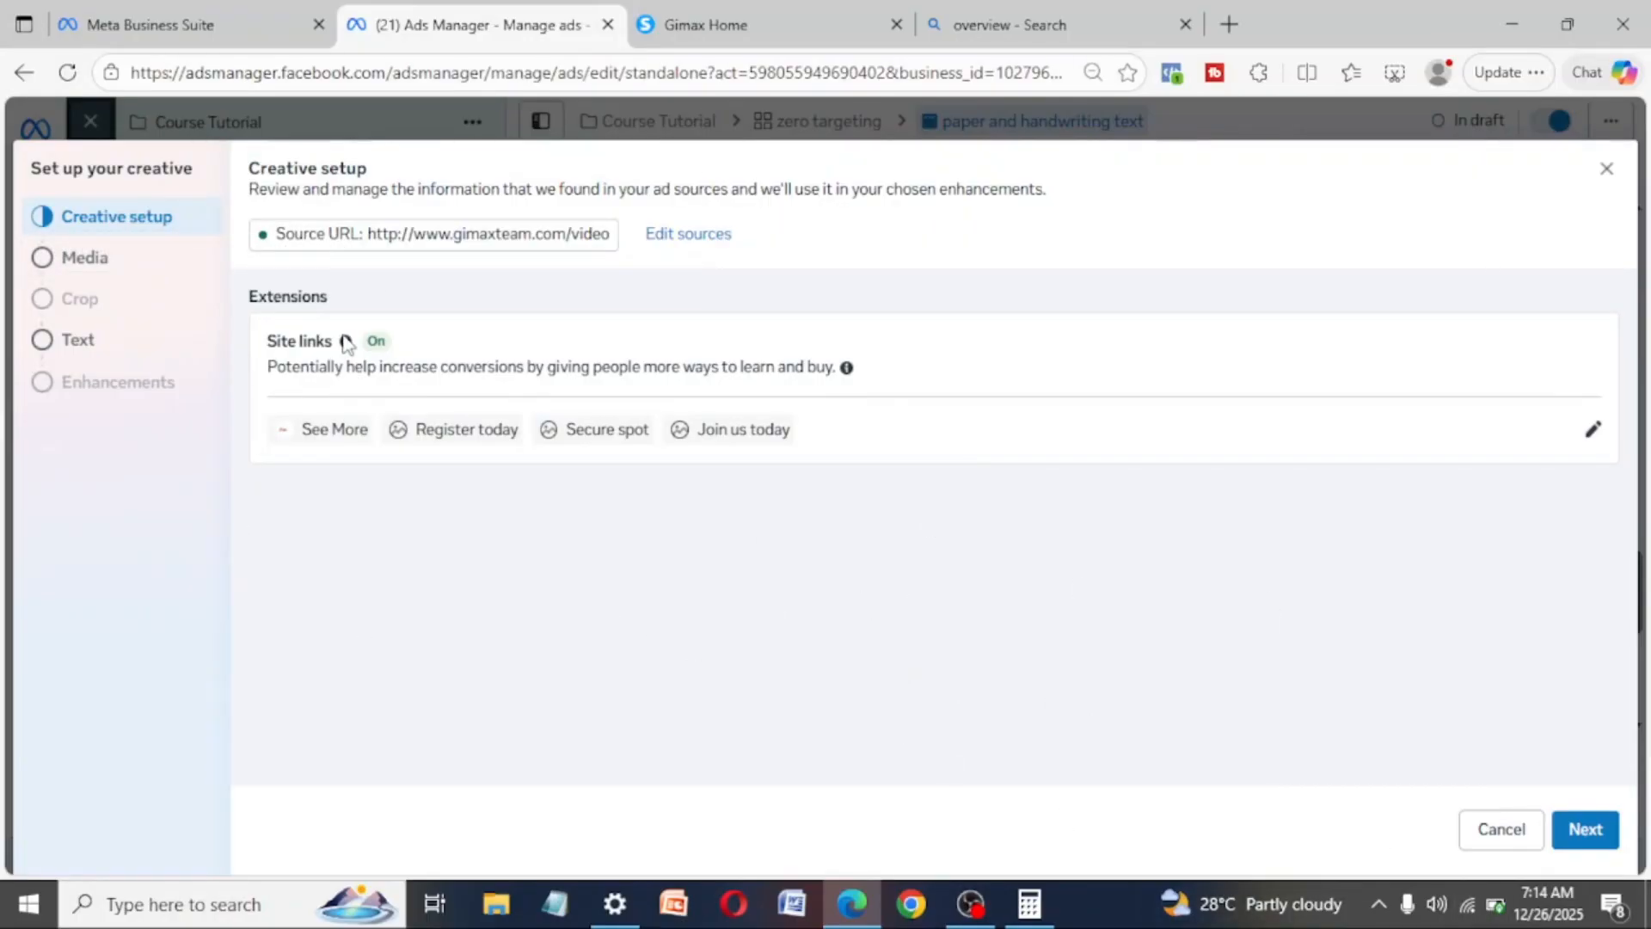
{"action": "mouse_move", "coordinate": [352, 342]}
{"action": "left_click", "coordinate": [1587, 834]}
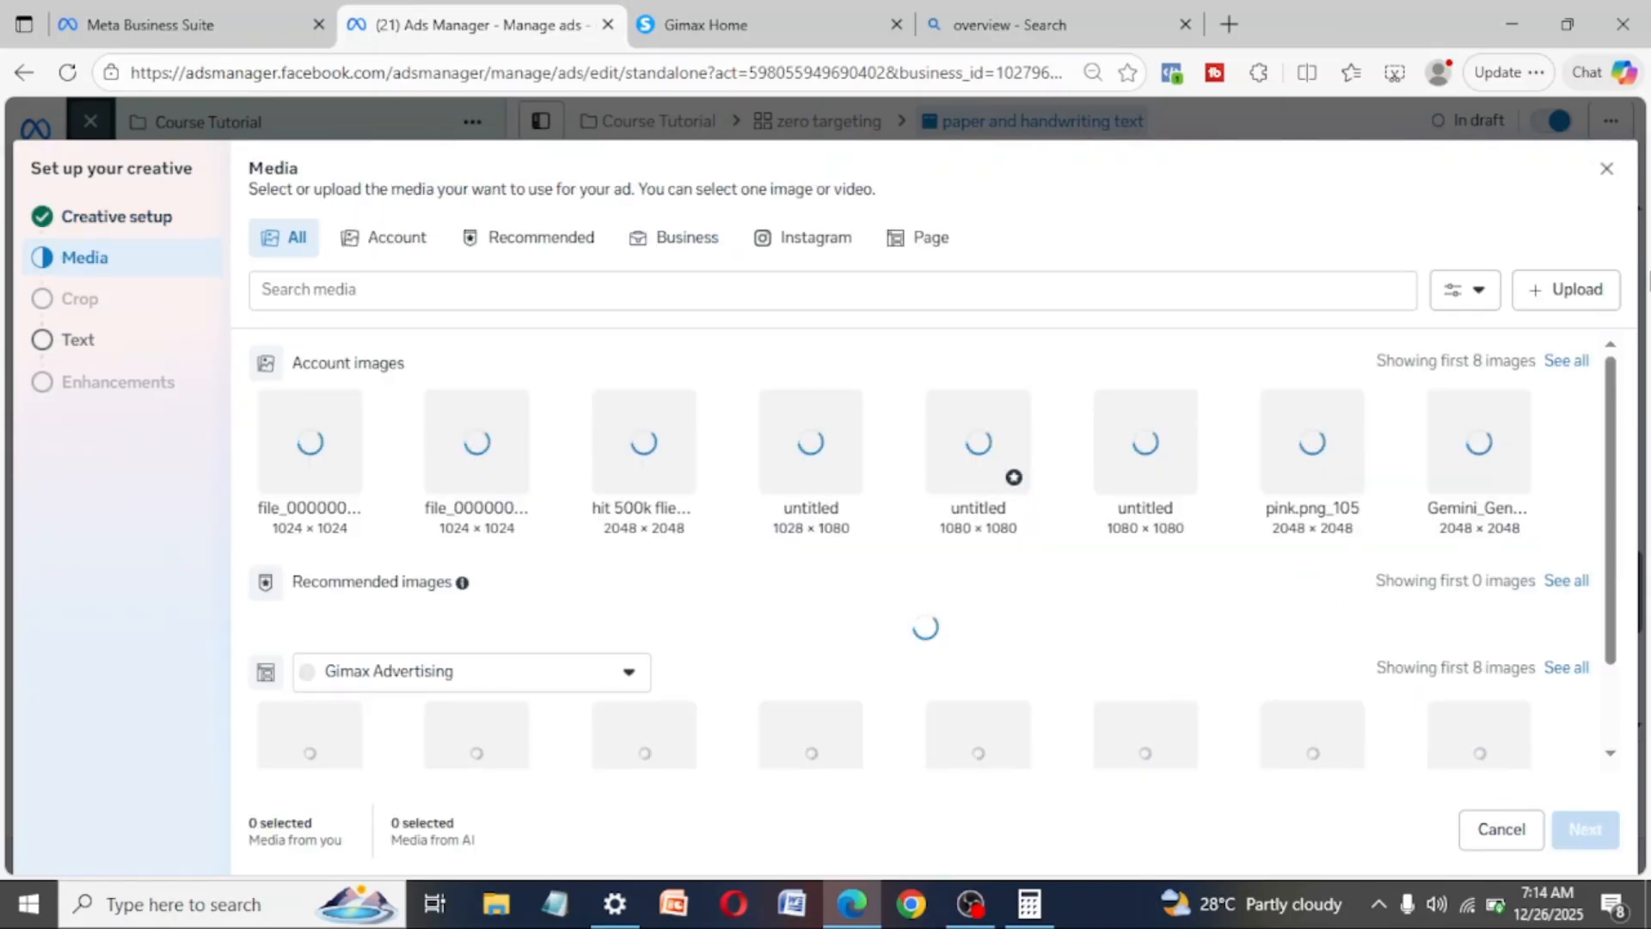
- Look at the computer upload option and the Gimax Advertising Page's images as media sources for the ad
{"action": "left_click", "coordinate": [1579, 292]}
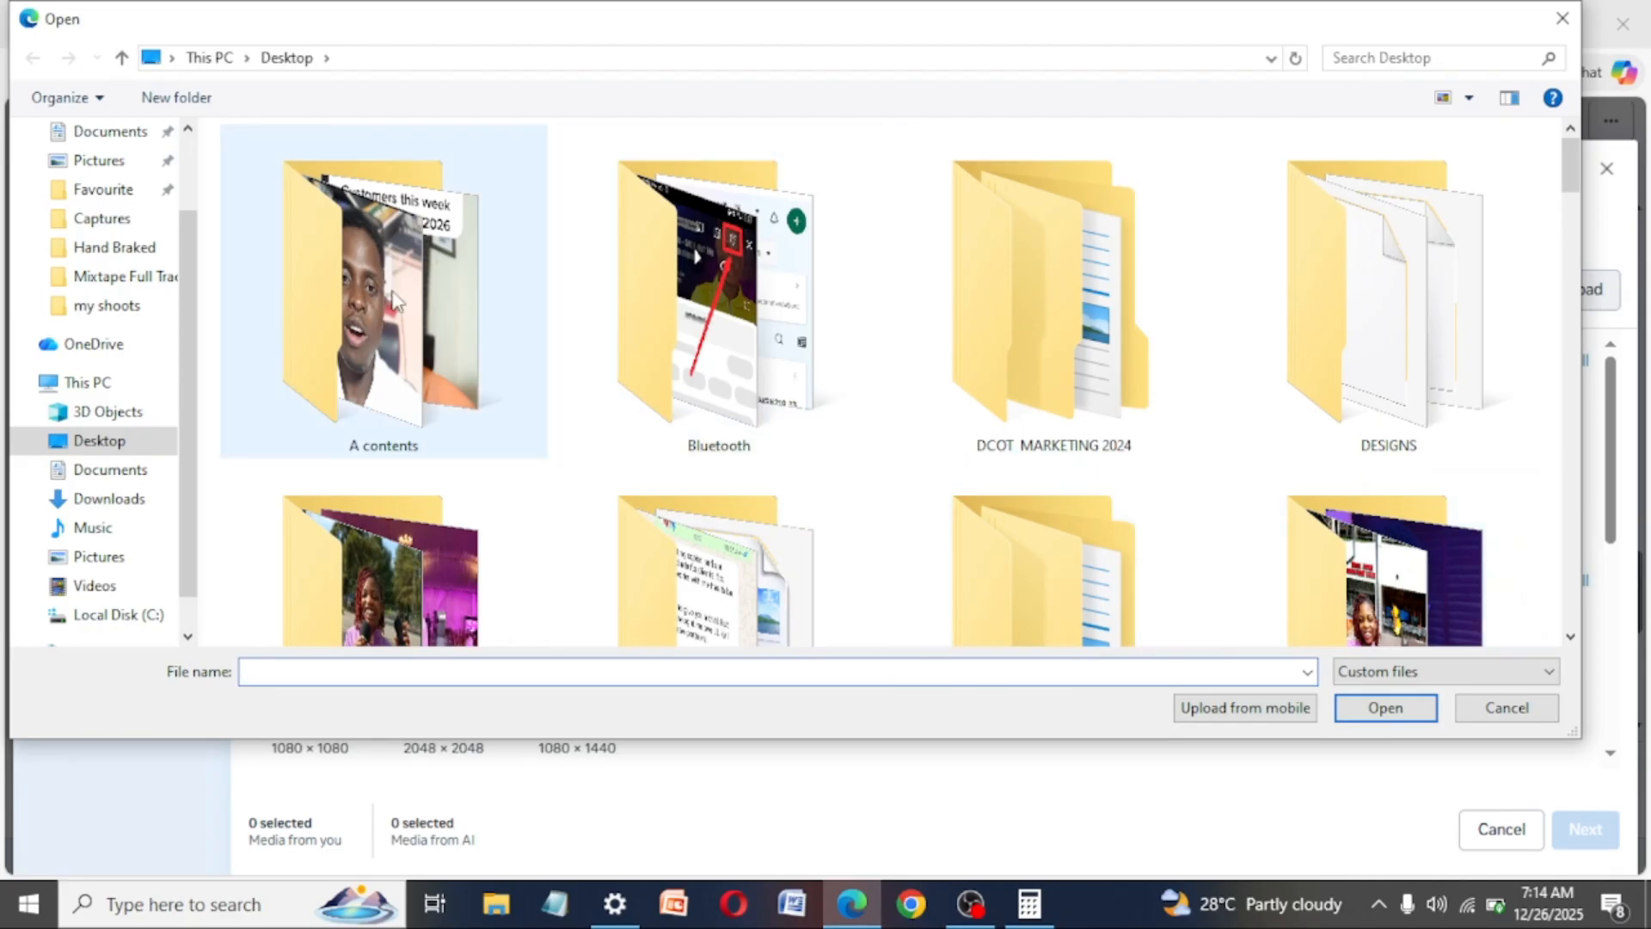
{"action": "left_click", "coordinate": [1563, 19]}
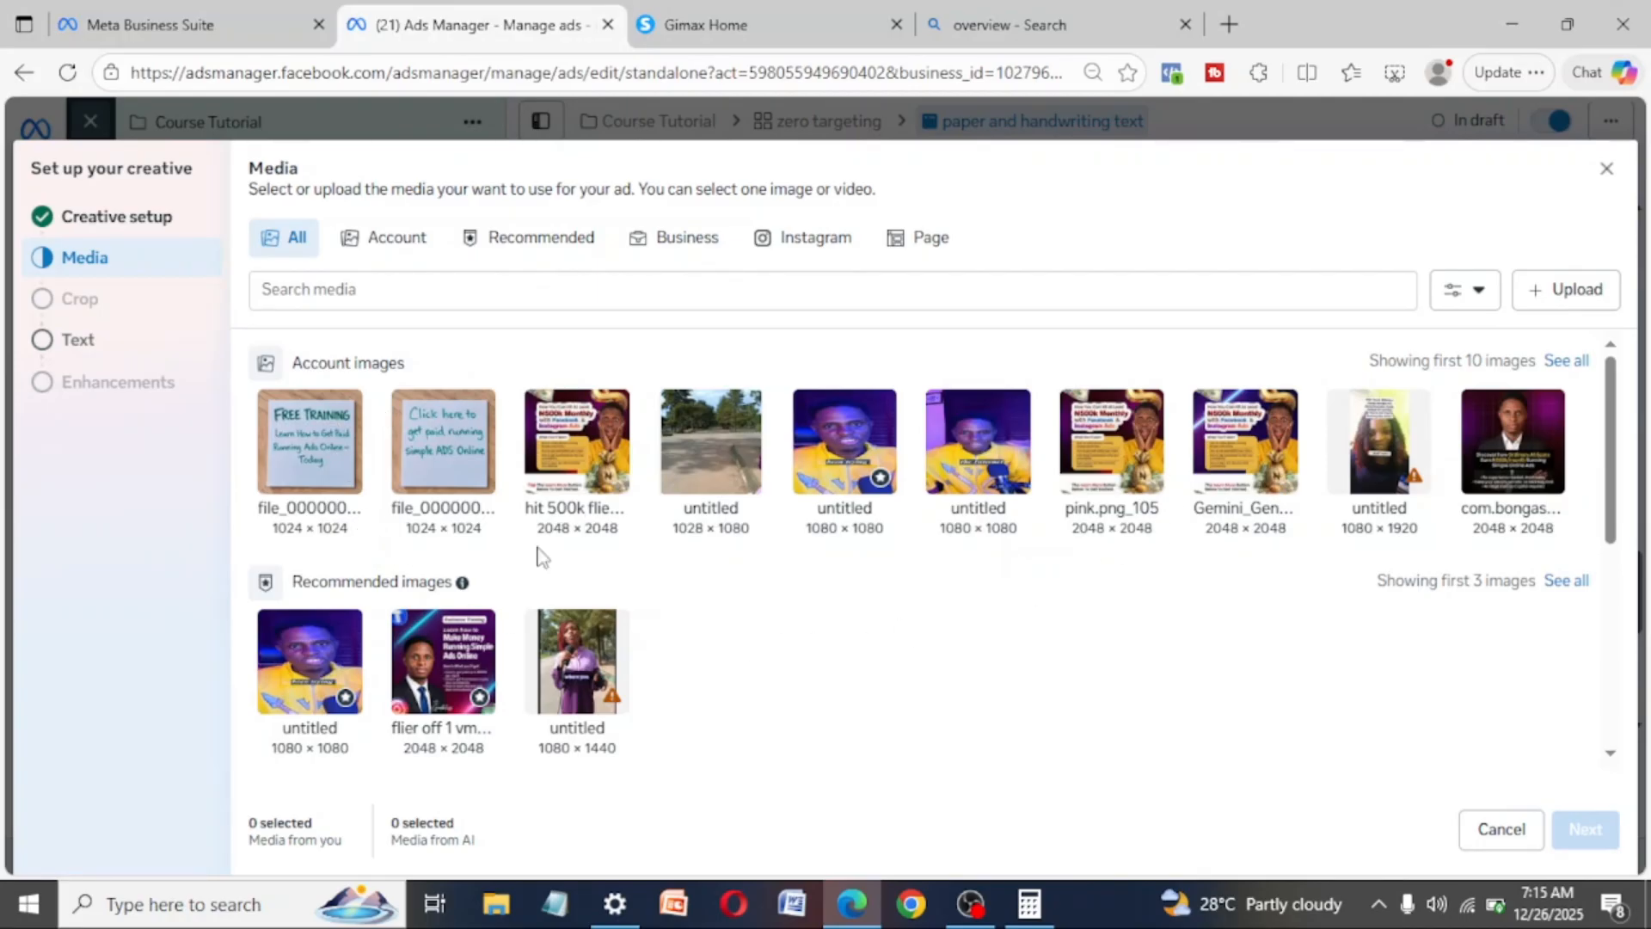
{"action": "left_click", "coordinate": [920, 240]}
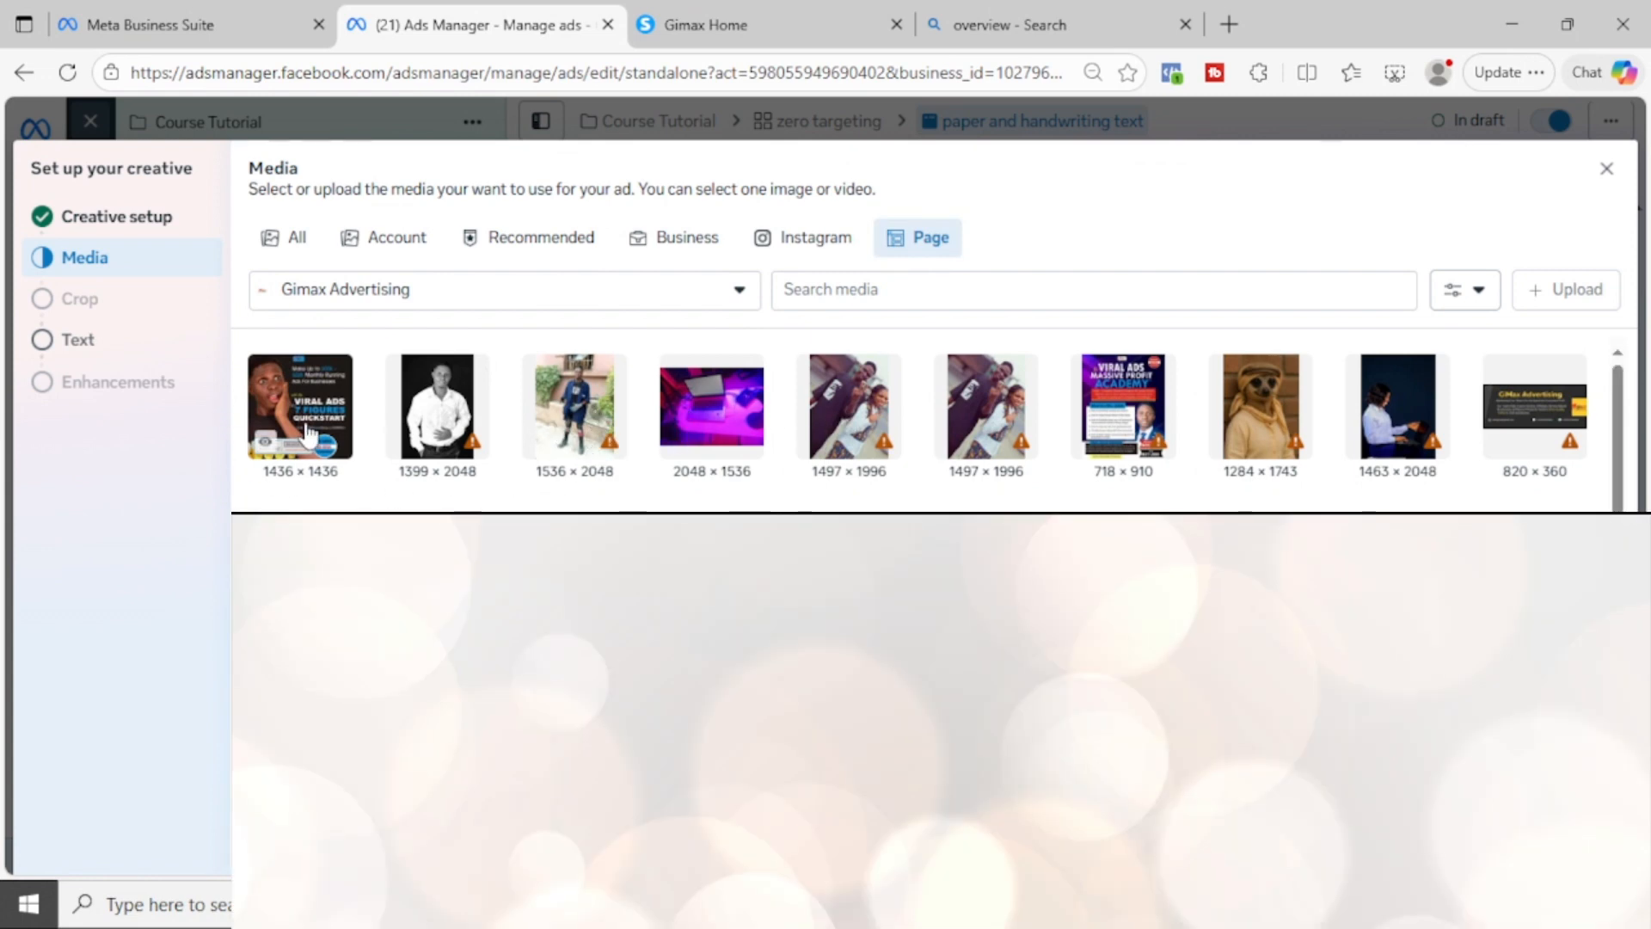
- Select the handwritten "FREE TRAINING" paper image from the account images and continue to the placement crops
{"action": "left_click", "coordinate": [379, 249]}
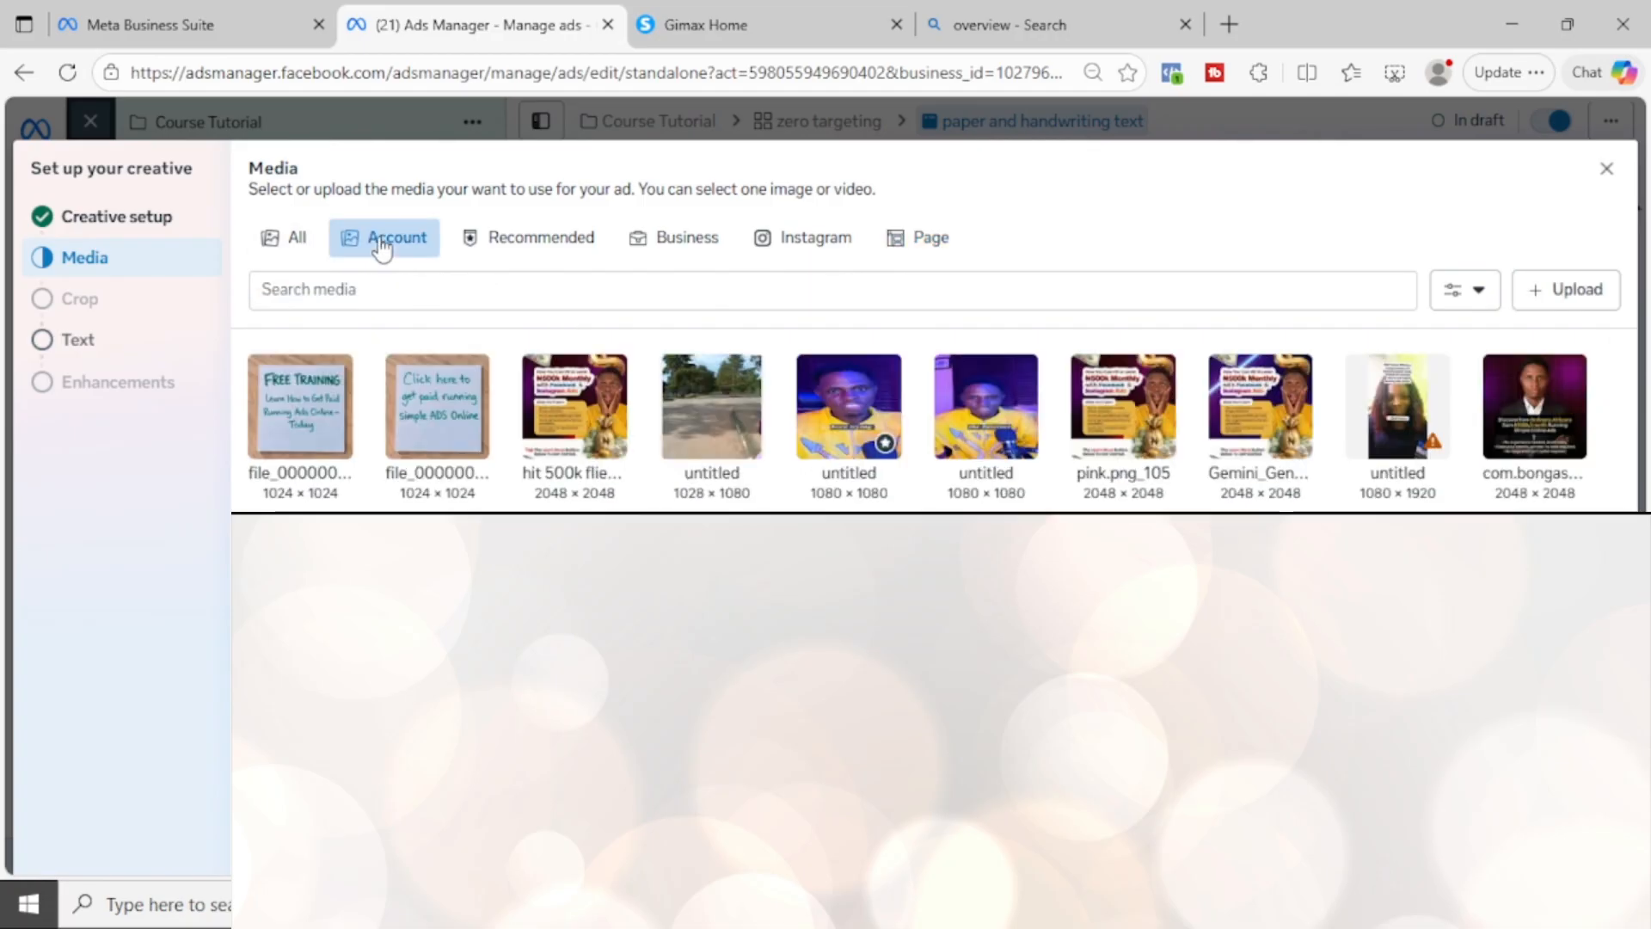
{"action": "left_click", "coordinate": [320, 397]}
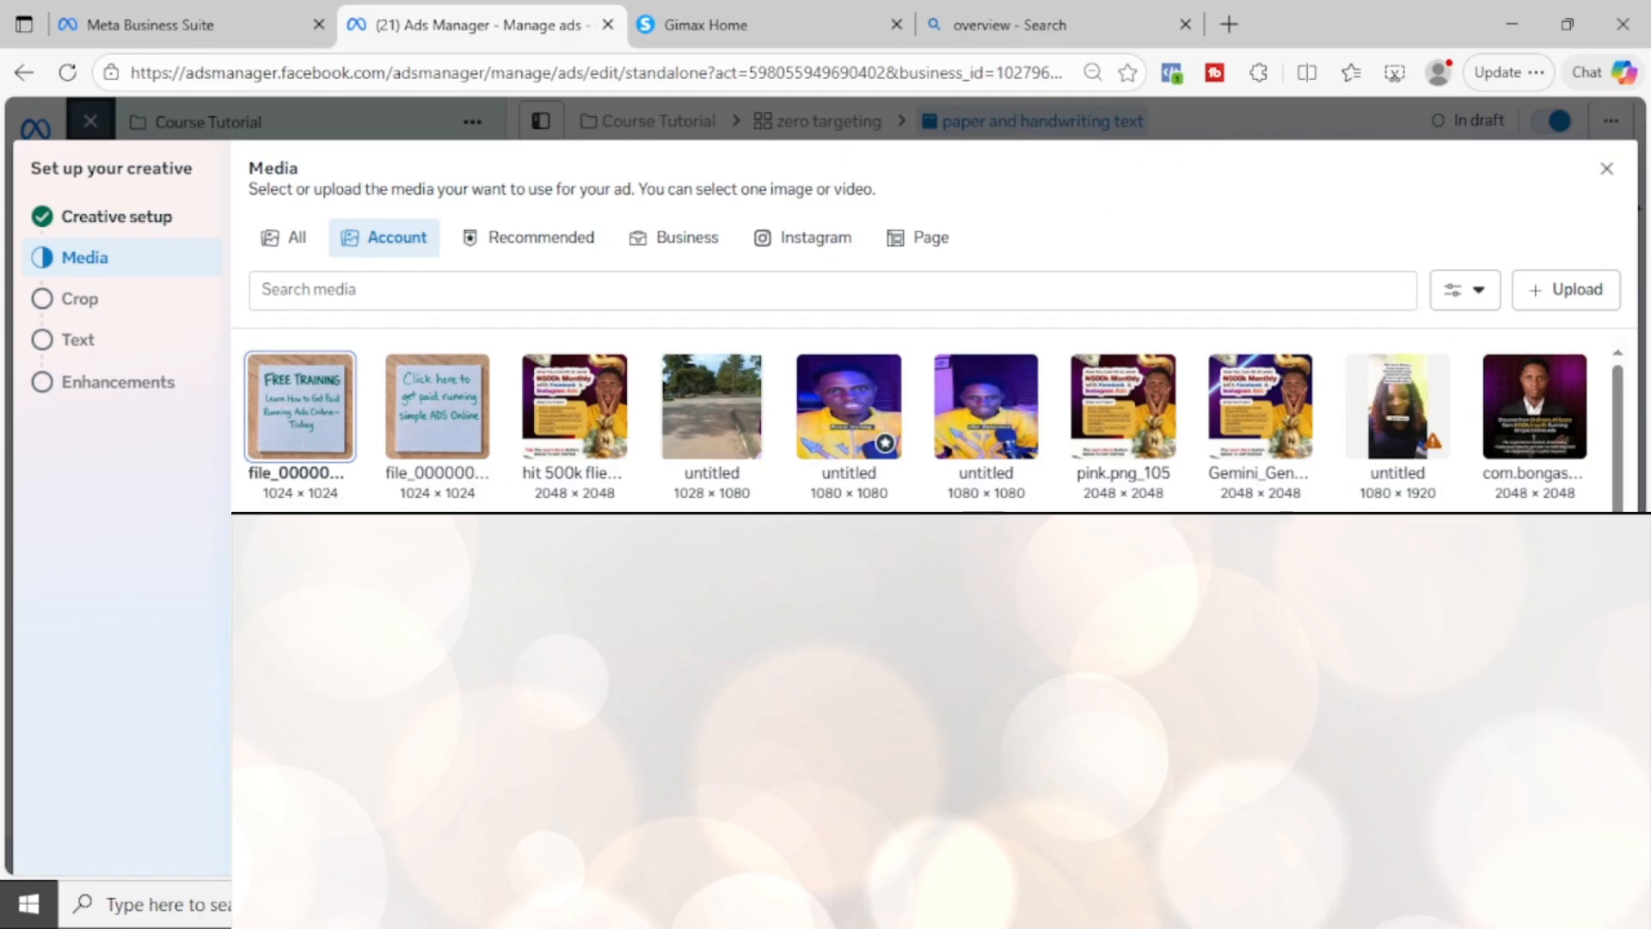
{"action": "left_click", "coordinate": [1585, 830]}
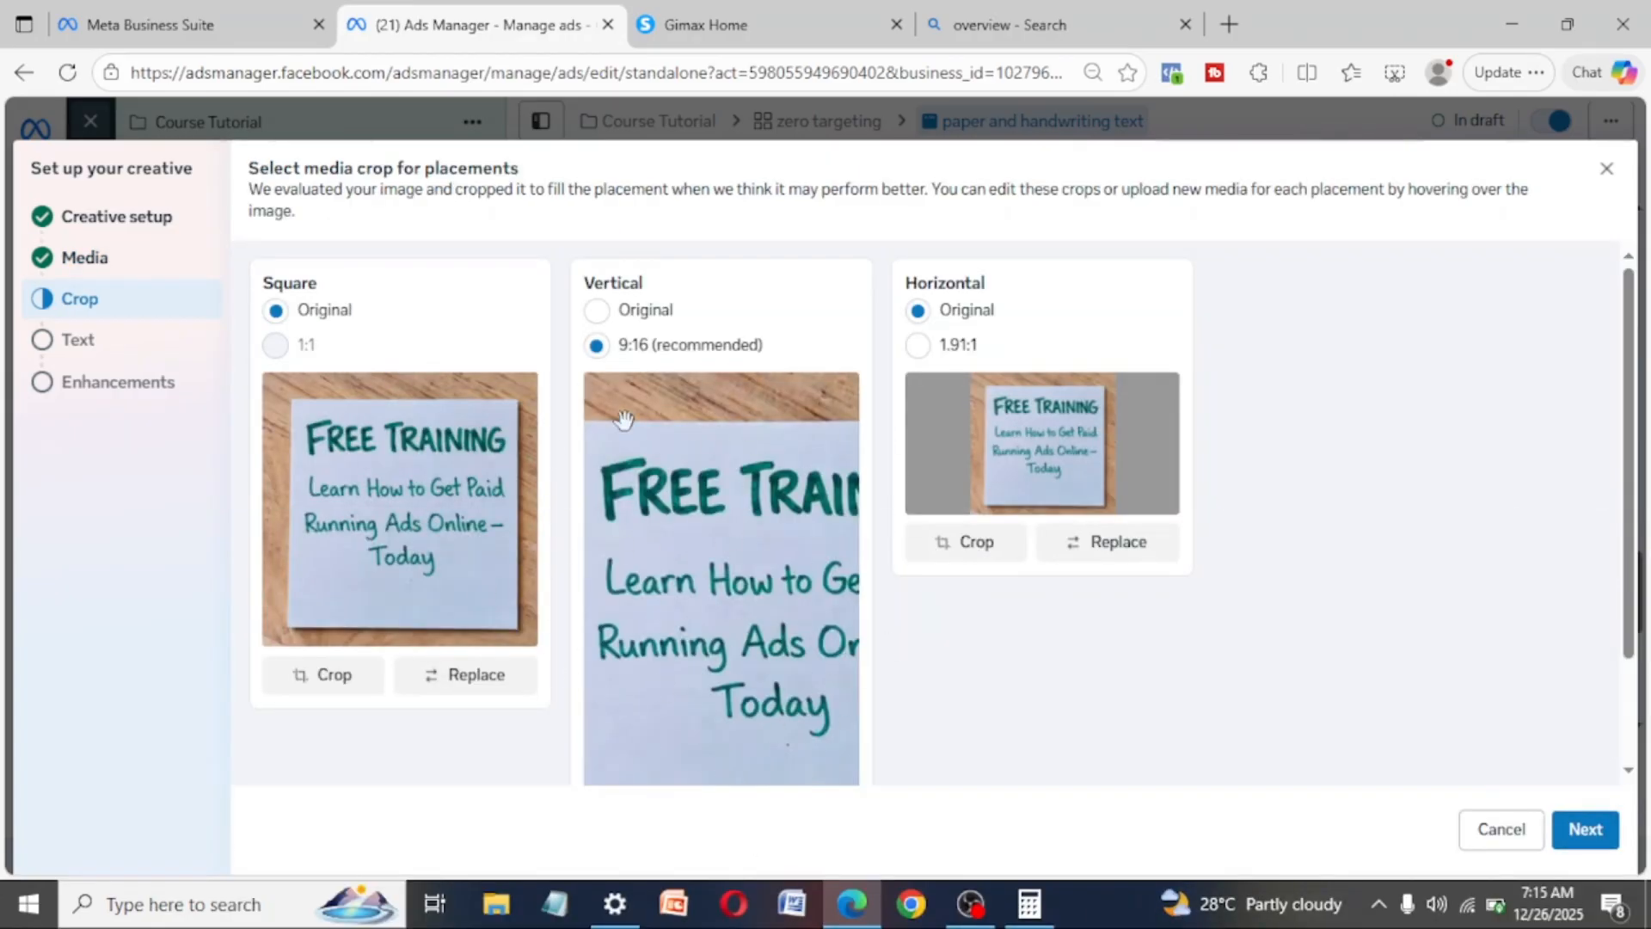
- Set the image's Vertical placement crop to Original and review it against the other placements
{"action": "left_click", "coordinate": [595, 311]}
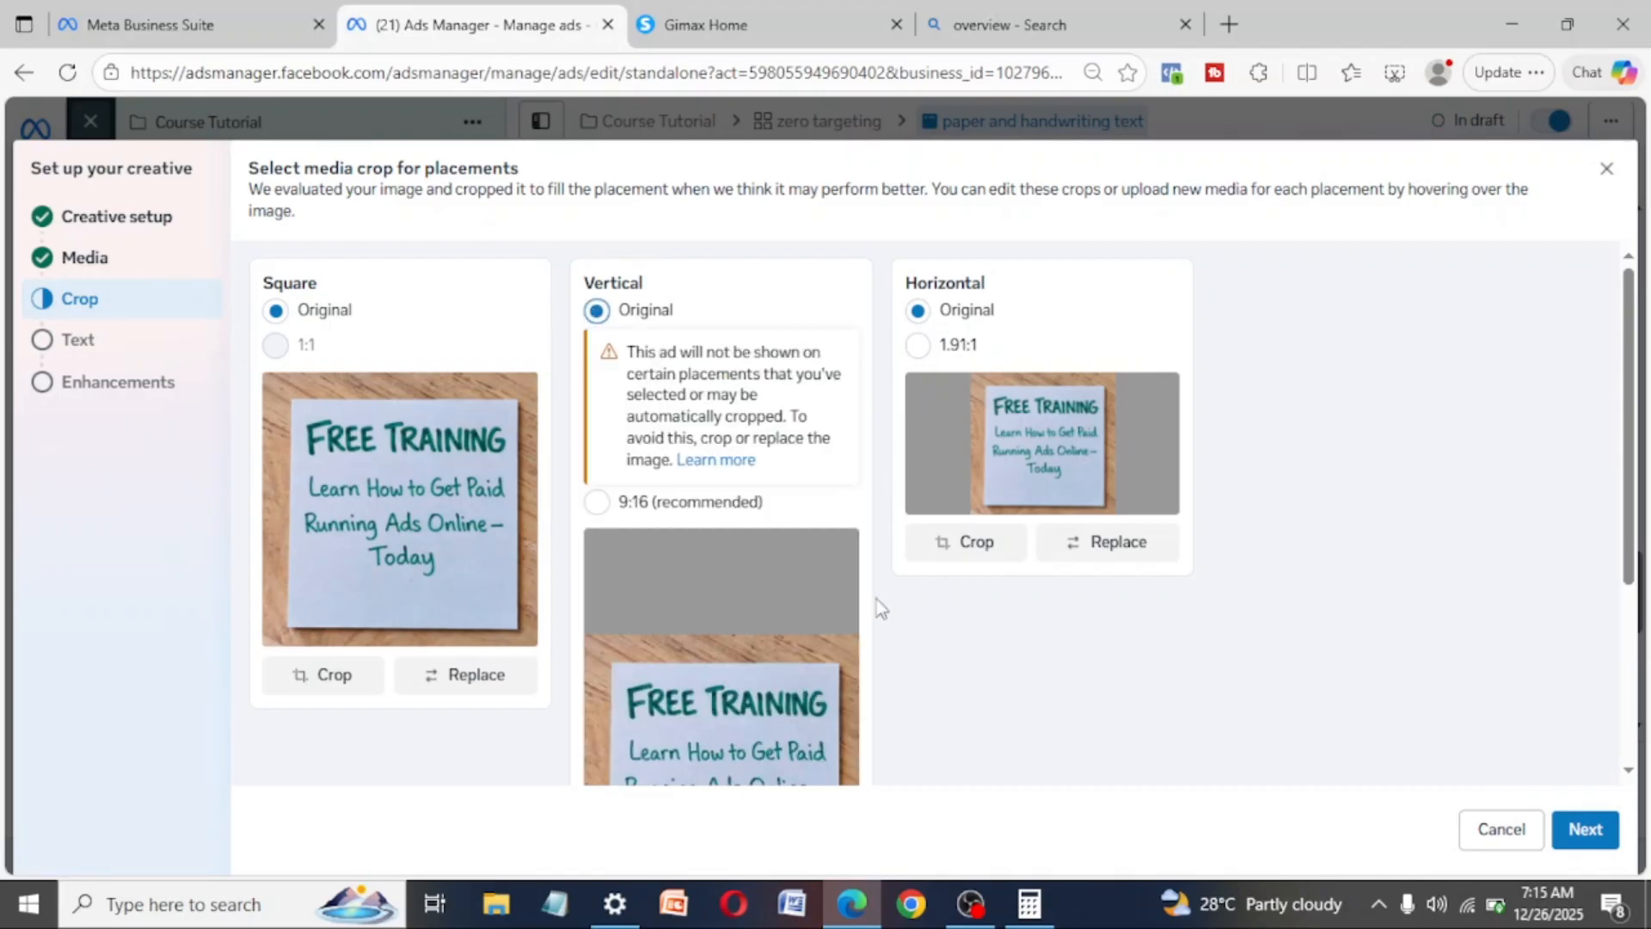
{"action": "scroll", "coordinate": [876, 596], "scroll_direction": "down", "scroll_amount": 3}
{"action": "scroll", "coordinate": [875, 596], "scroll_direction": "up", "scroll_amount": 1}
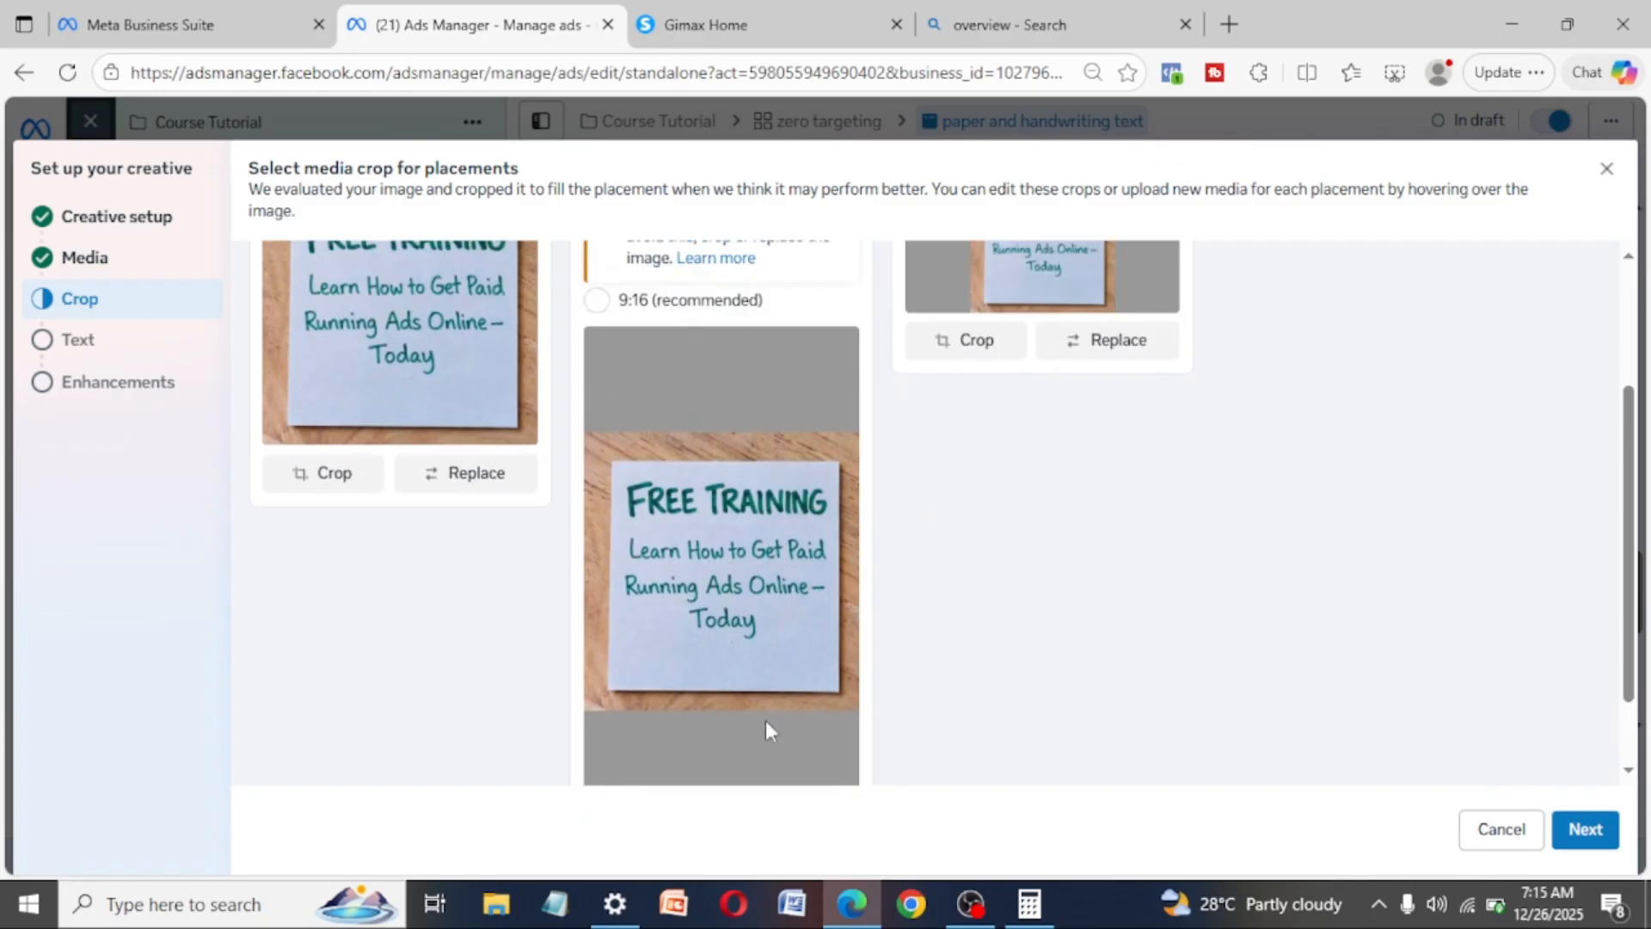
{"action": "scroll", "coordinate": [497, 420], "scroll_direction": "up", "scroll_amount": 2}
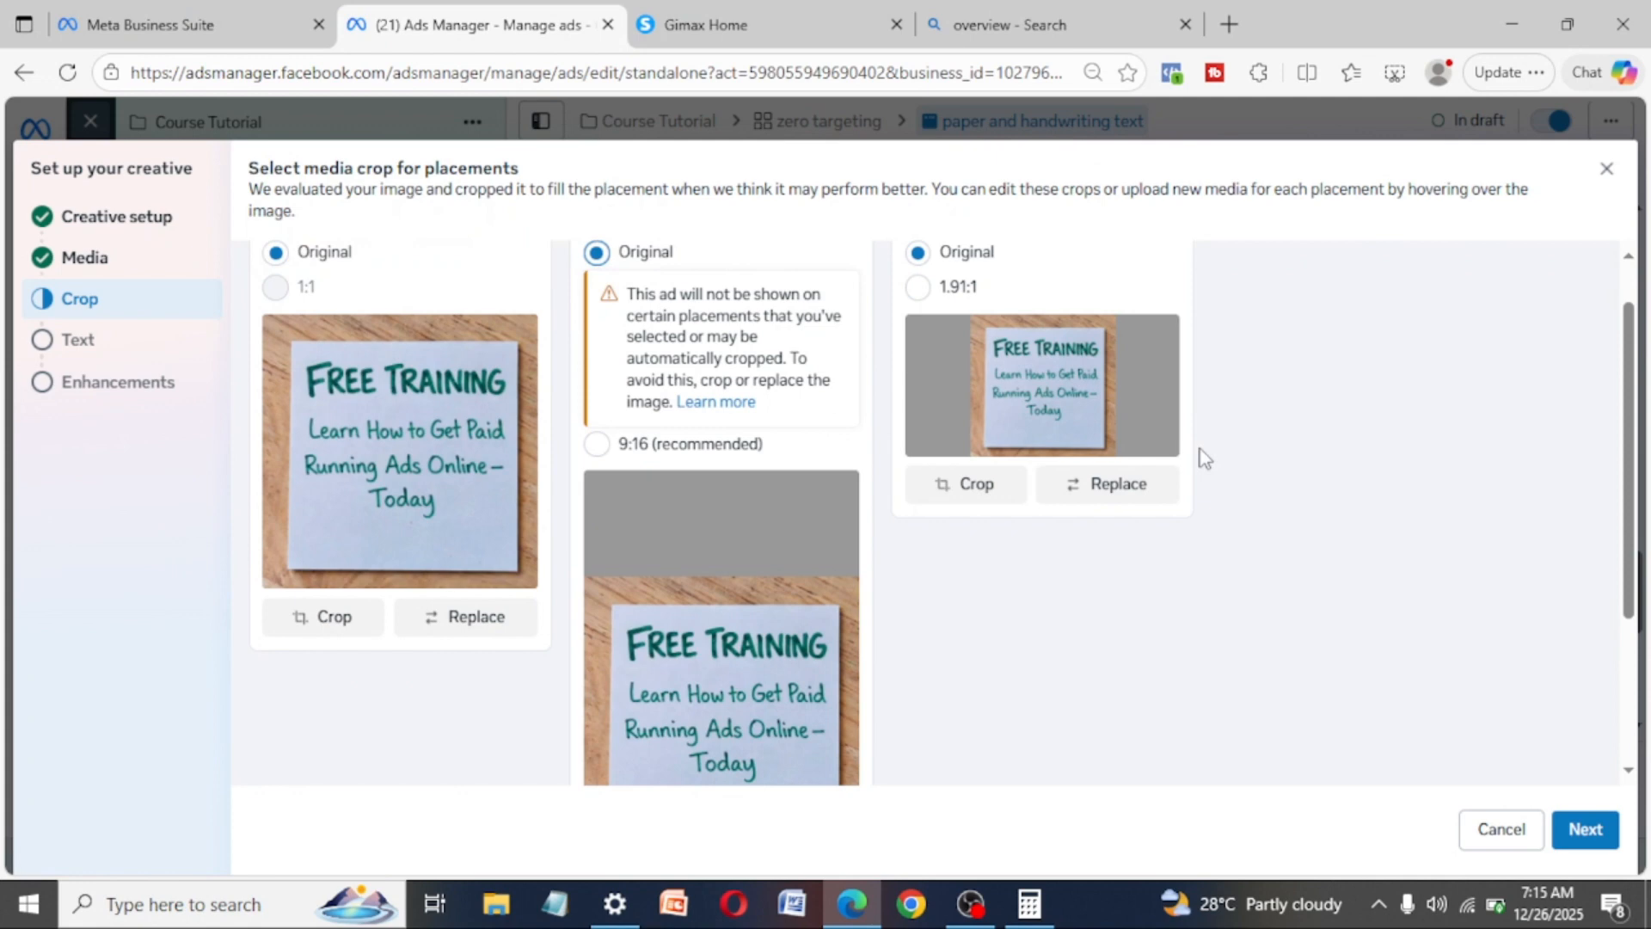
{"action": "scroll", "coordinate": [1096, 402], "scroll_direction": "up", "scroll_amount": 1}
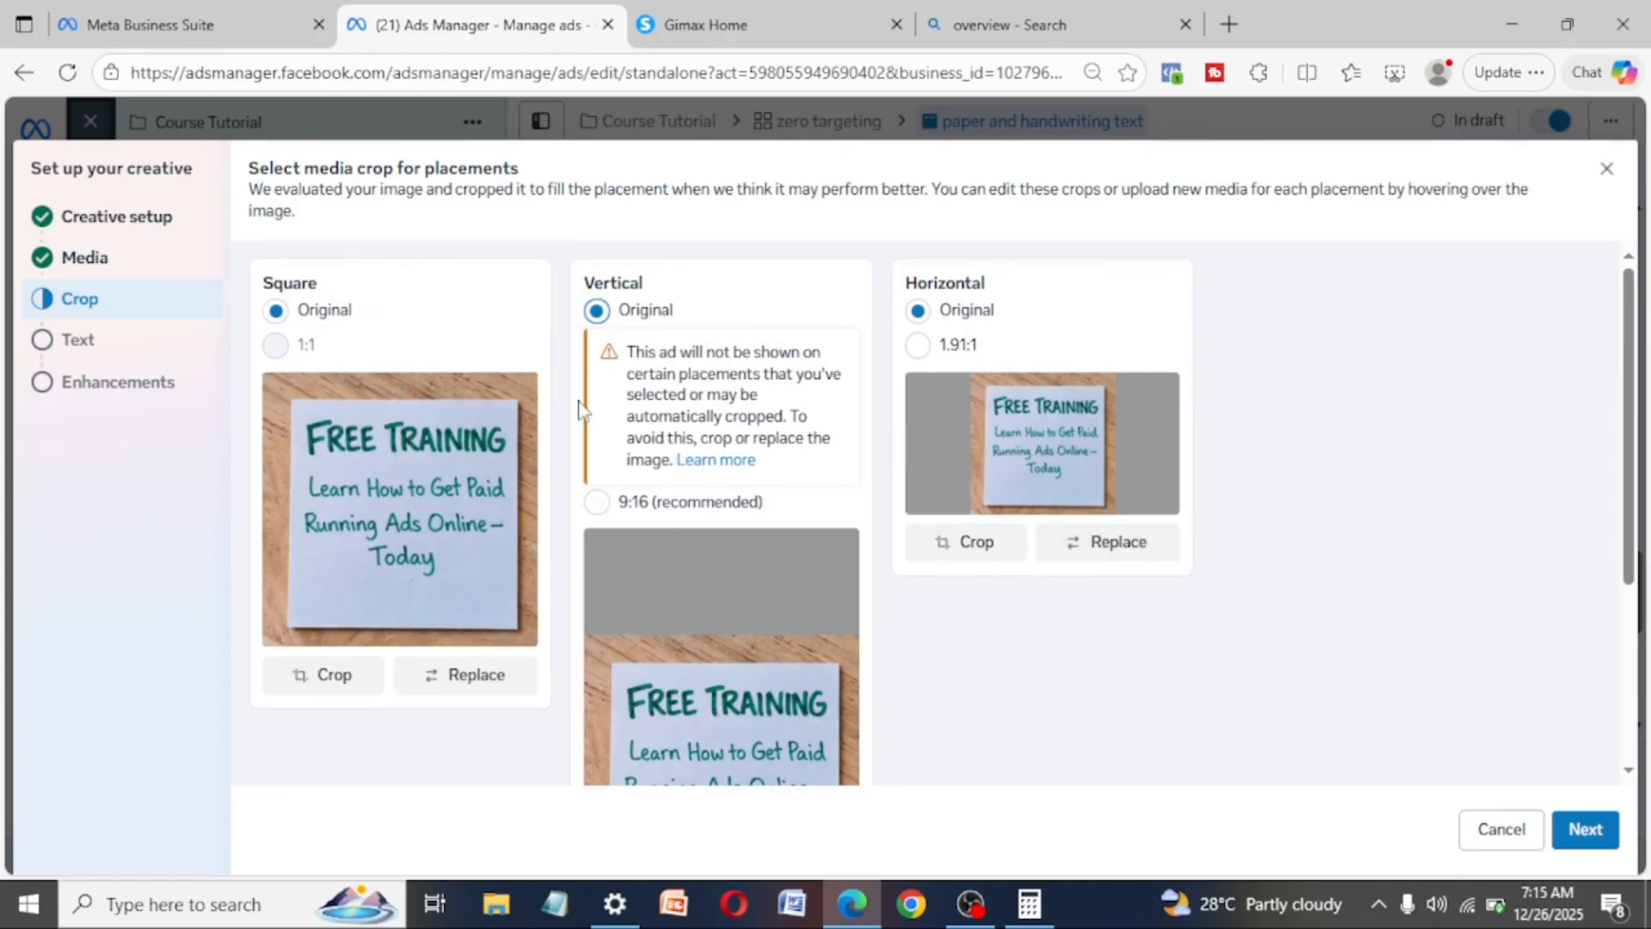
{"action": "scroll", "coordinate": [1178, 652], "scroll_direction": "down", "scroll_amount": 3}
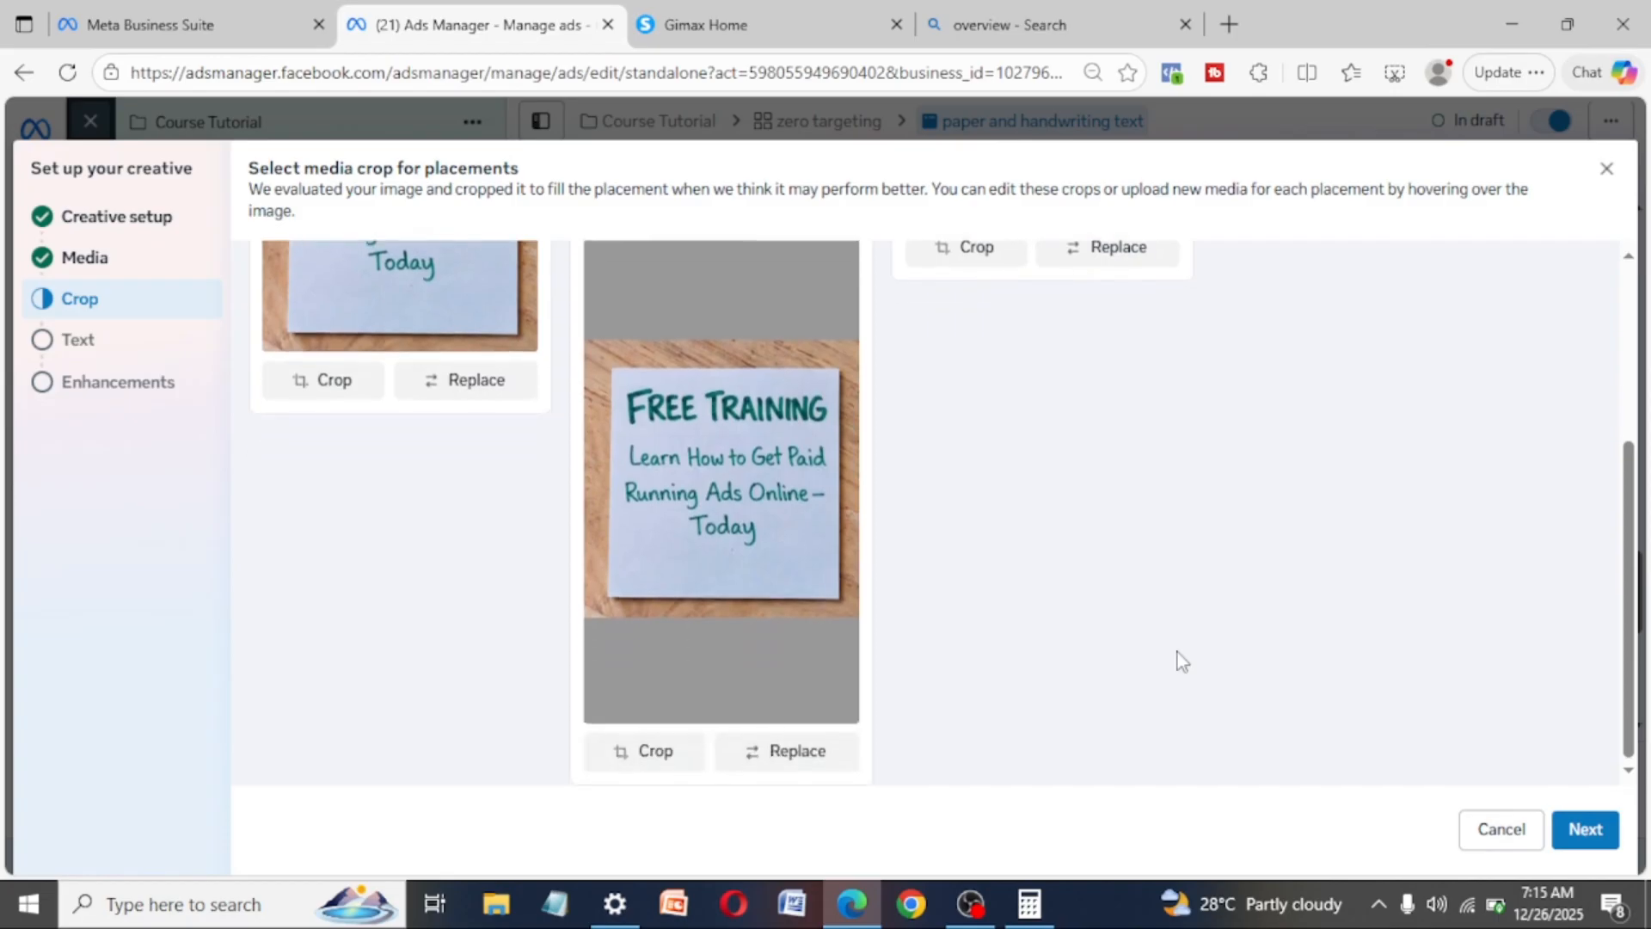
- Check the vertical image's crop editor without applying a crop, and continue to the ad text
{"action": "left_click", "coordinate": [638, 768]}
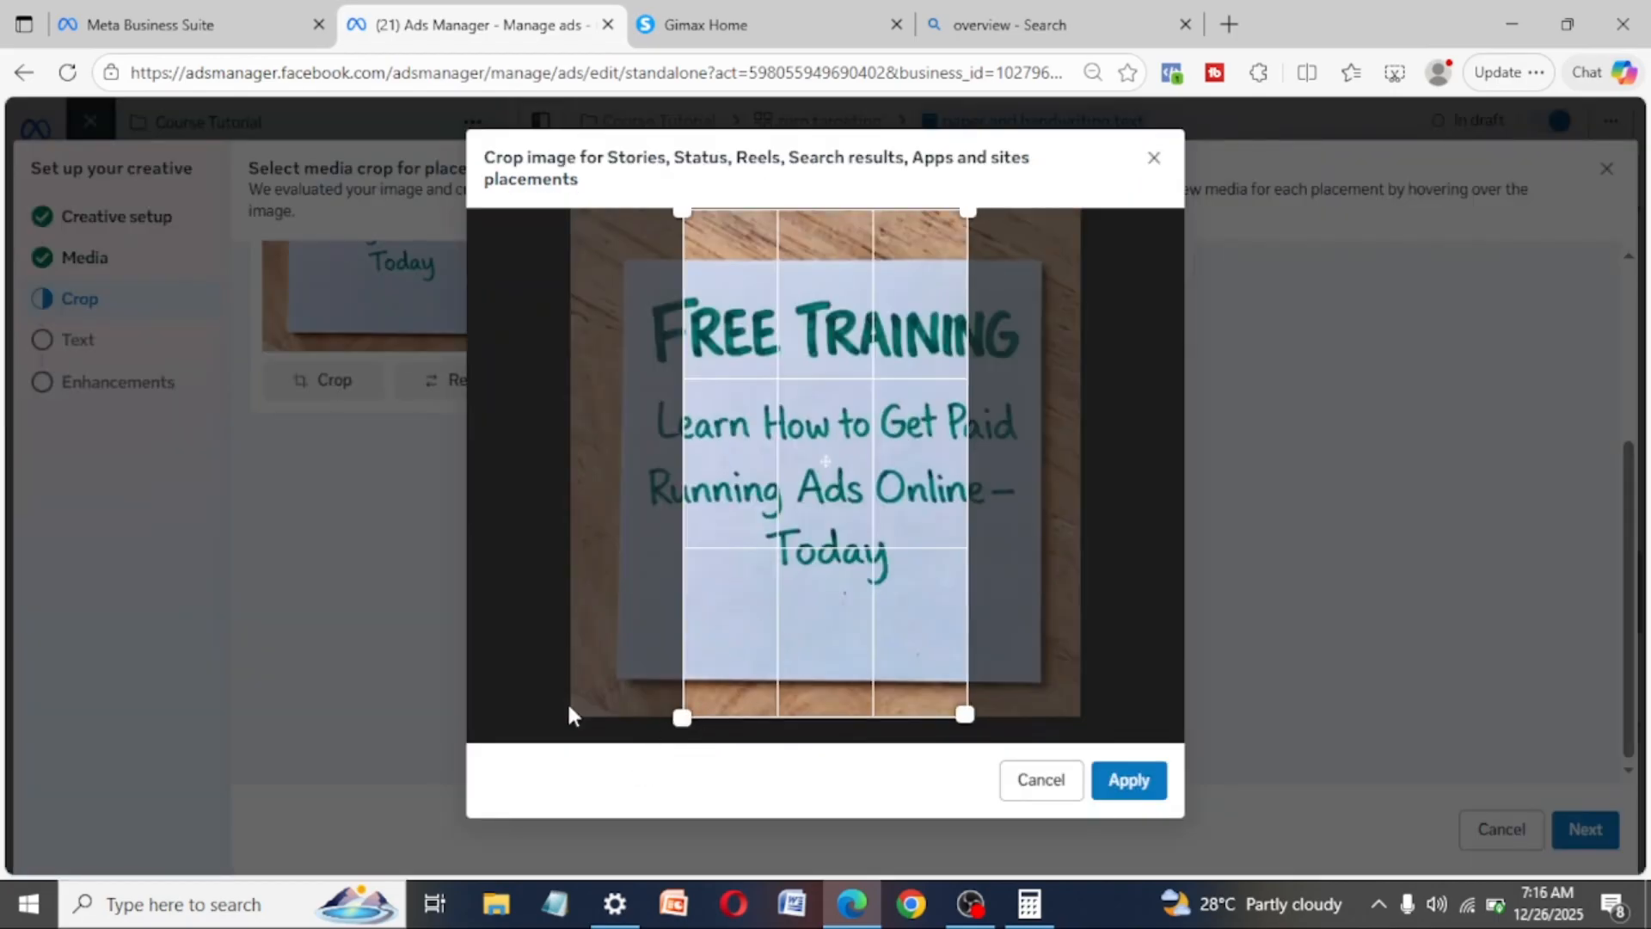
{"action": "left_click", "coordinate": [1059, 778]}
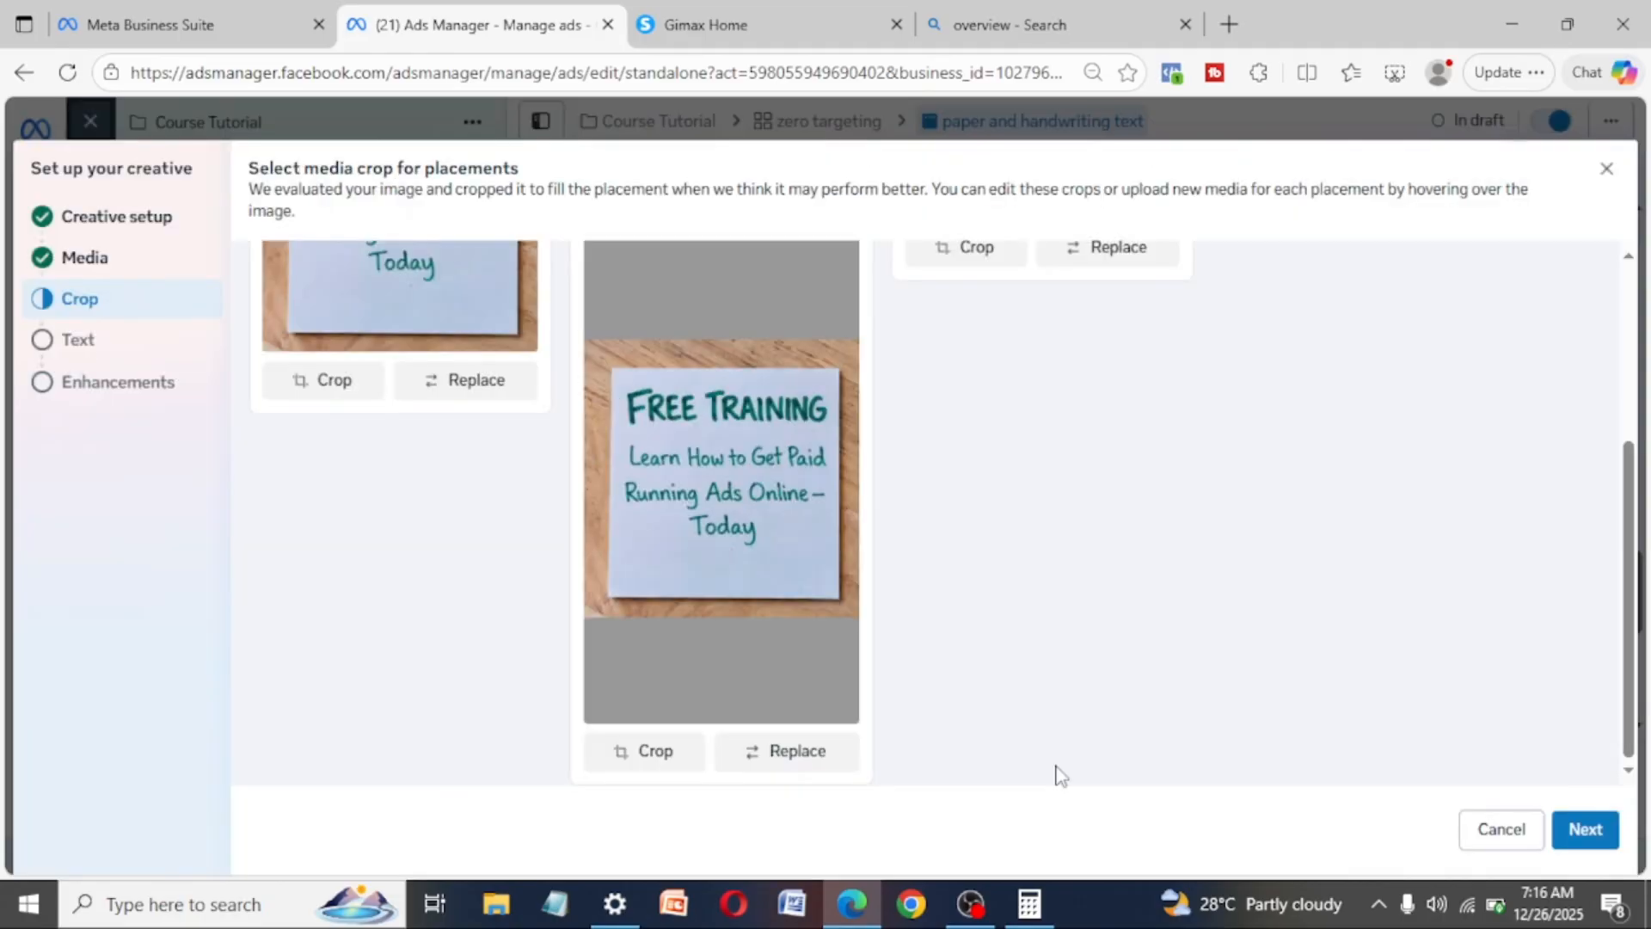
{"action": "scroll", "coordinate": [1167, 608], "scroll_direction": "up", "scroll_amount": 4}
{"action": "scroll", "coordinate": [1166, 608], "scroll_direction": "down", "scroll_amount": 3}
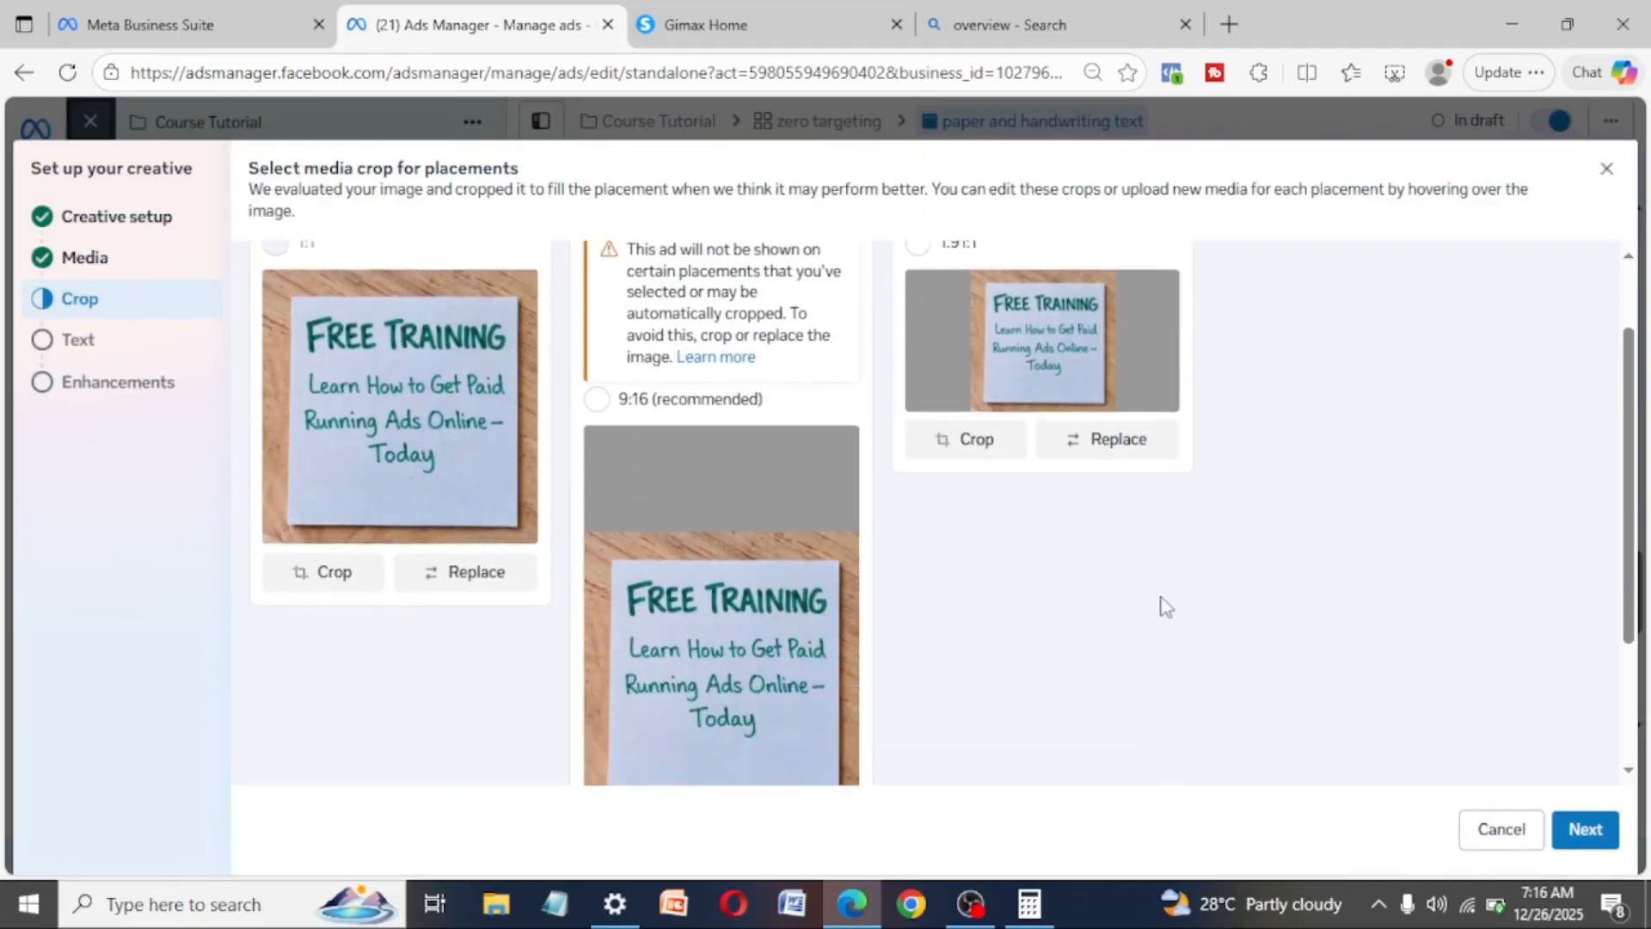
{"action": "scroll", "coordinate": [1167, 607], "scroll_direction": "up", "scroll_amount": 3}
{"action": "scroll", "coordinate": [1166, 607], "scroll_direction": "down", "scroll_amount": 3}
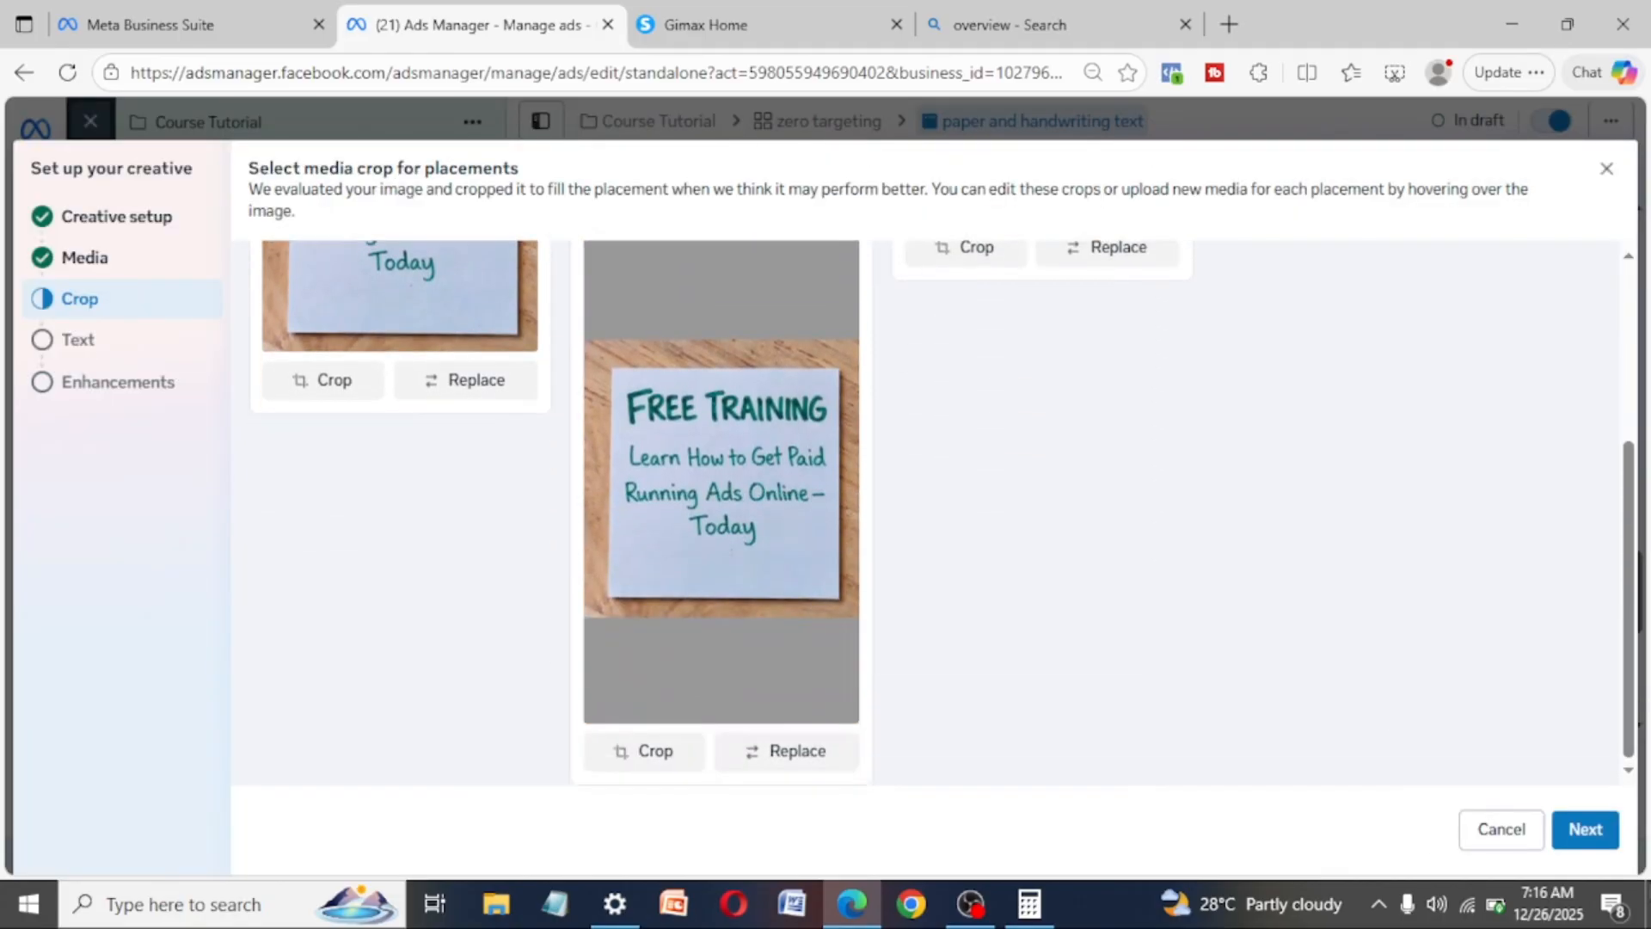
{"action": "left_click", "coordinate": [1586, 831]}
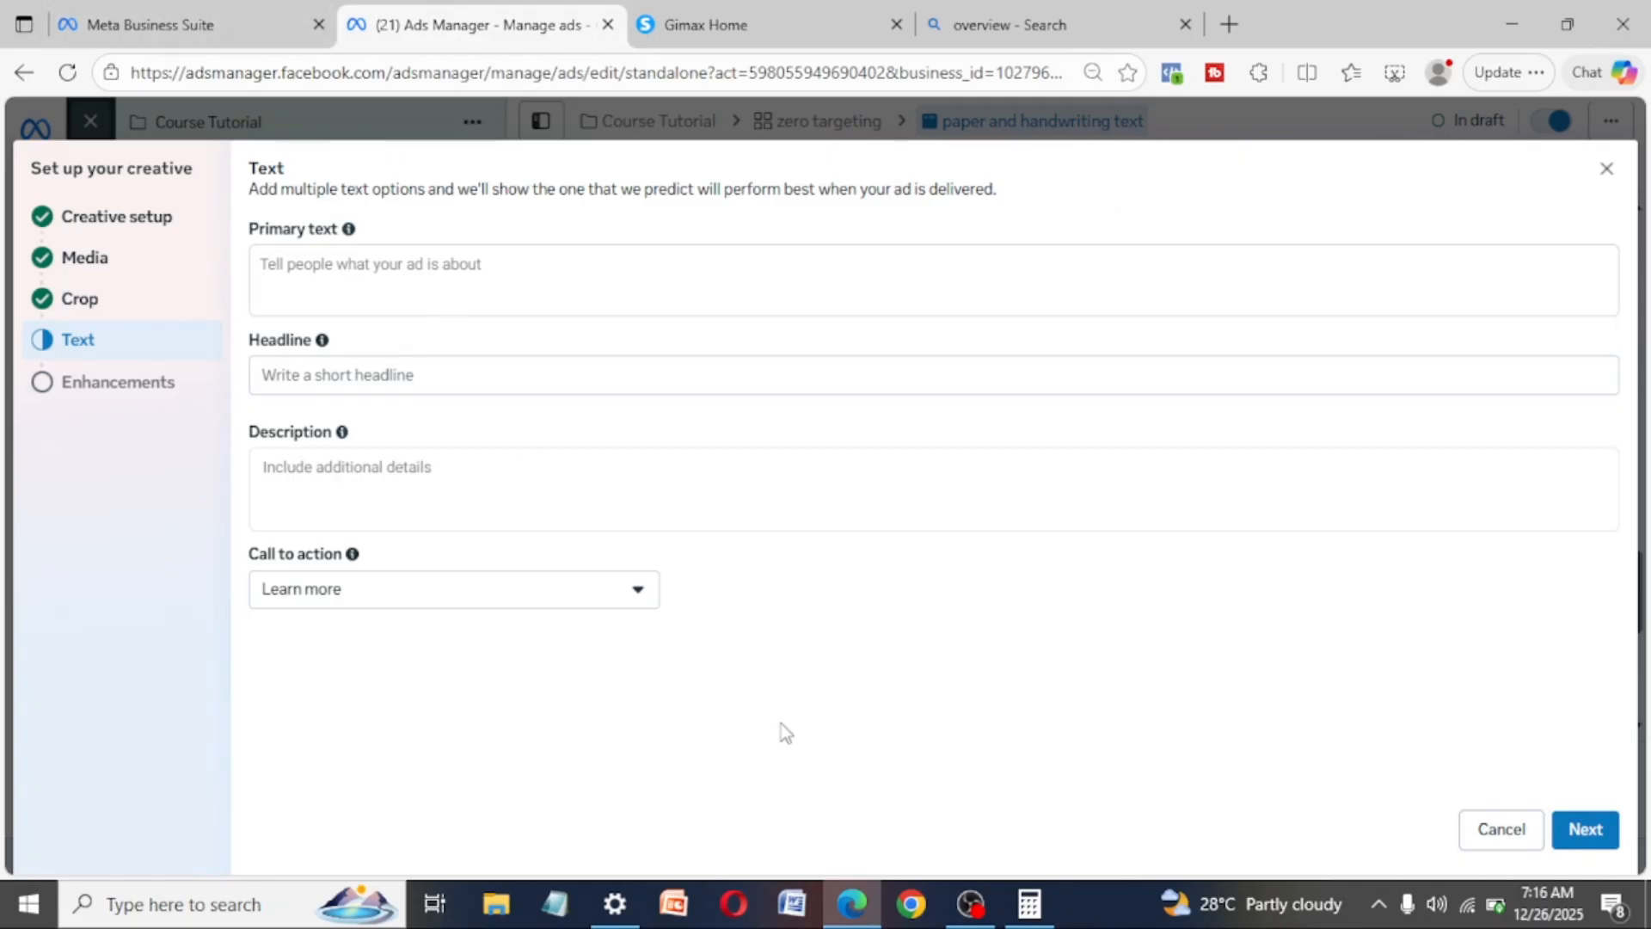
- Start on the ad's primary text and select the sample-text summary from a web search for "samples text to copy"
{"action": "left_click", "coordinate": [422, 252]}
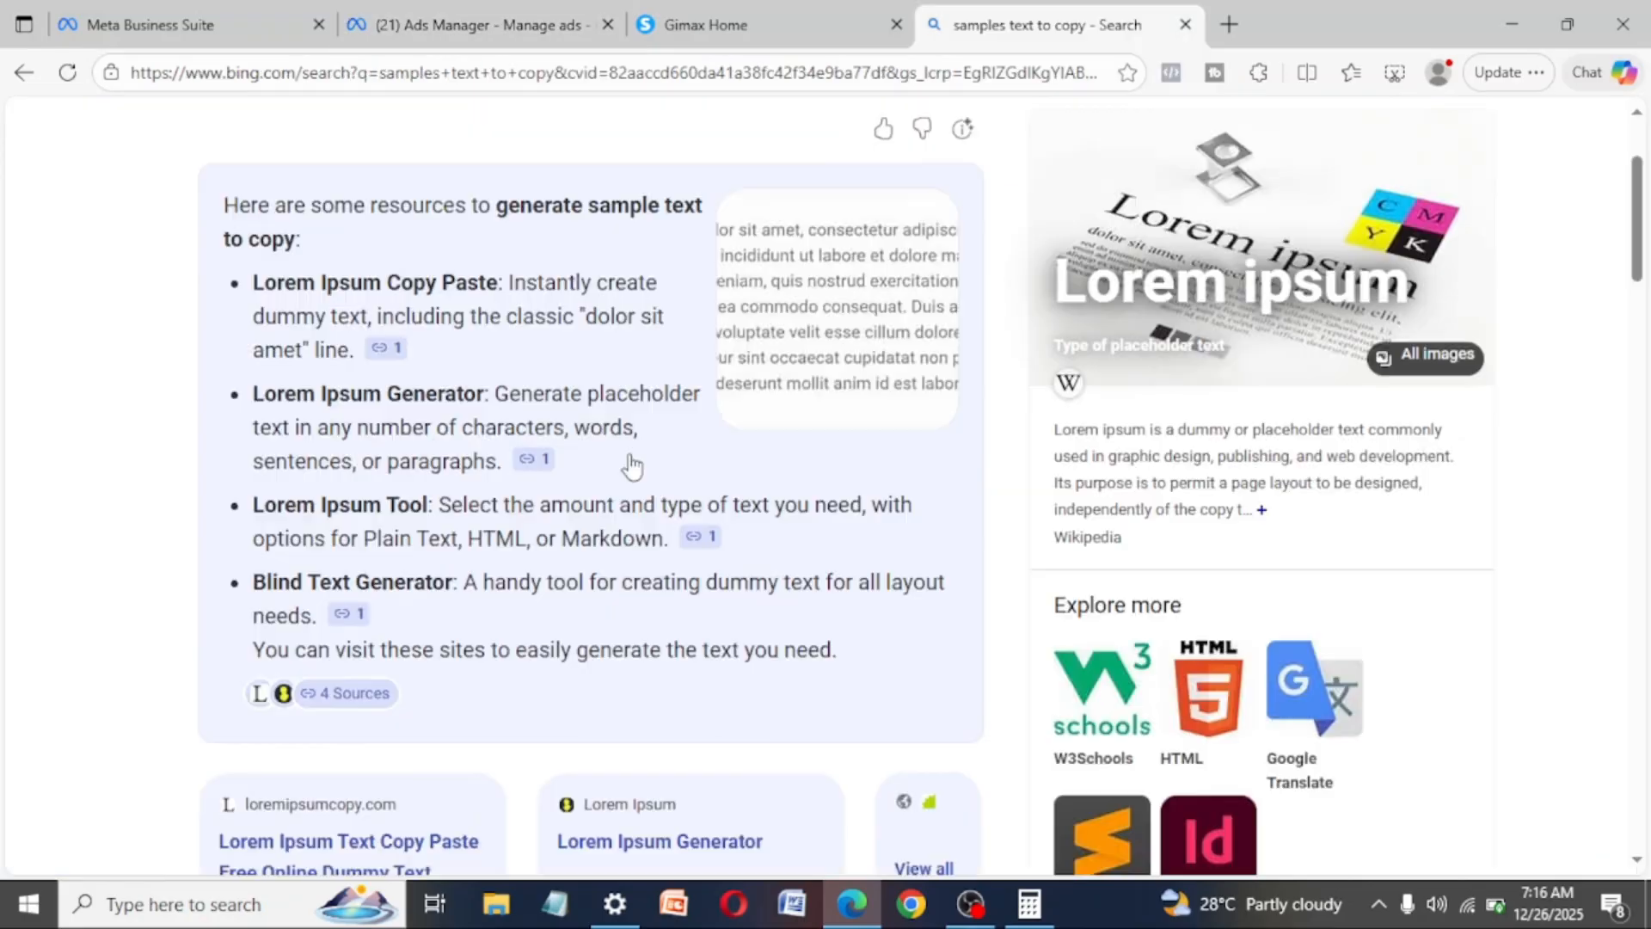
{"action": "scroll", "coordinate": [633, 464], "scroll_direction": "down", "scroll_amount": 1}
{"action": "scroll", "coordinate": [634, 465], "scroll_direction": "up", "scroll_amount": 2}
{"action": "mouse_move", "coordinate": [633, 467]}
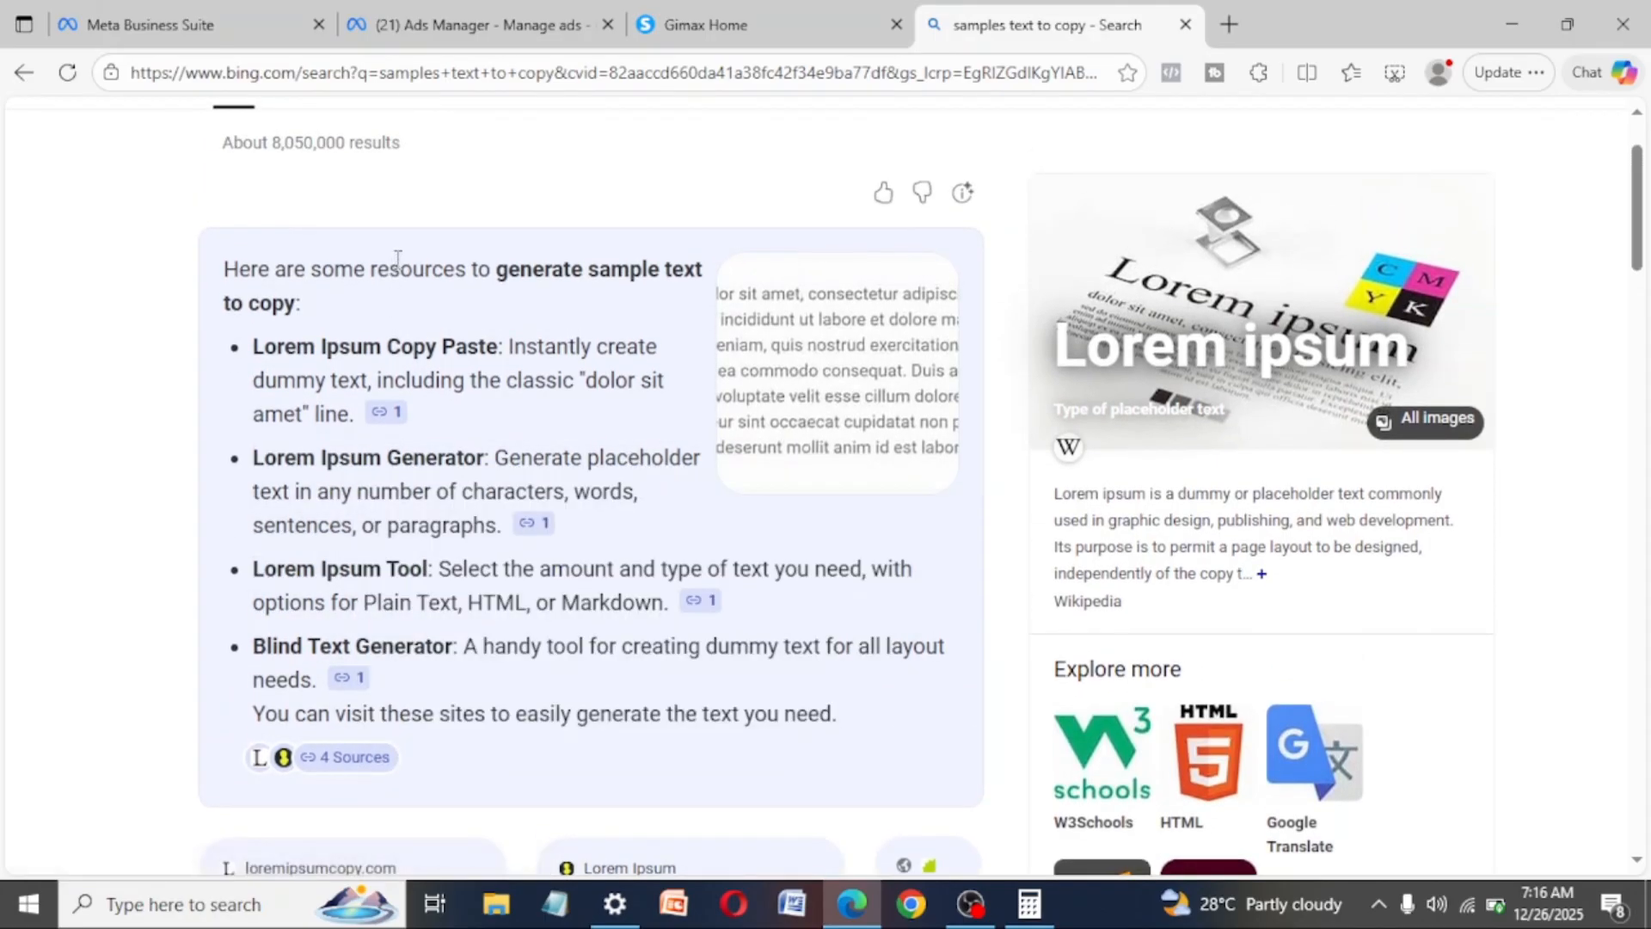
{"action": "left_click_drag", "start_coordinate": [241, 269], "coordinate": [826, 726]}
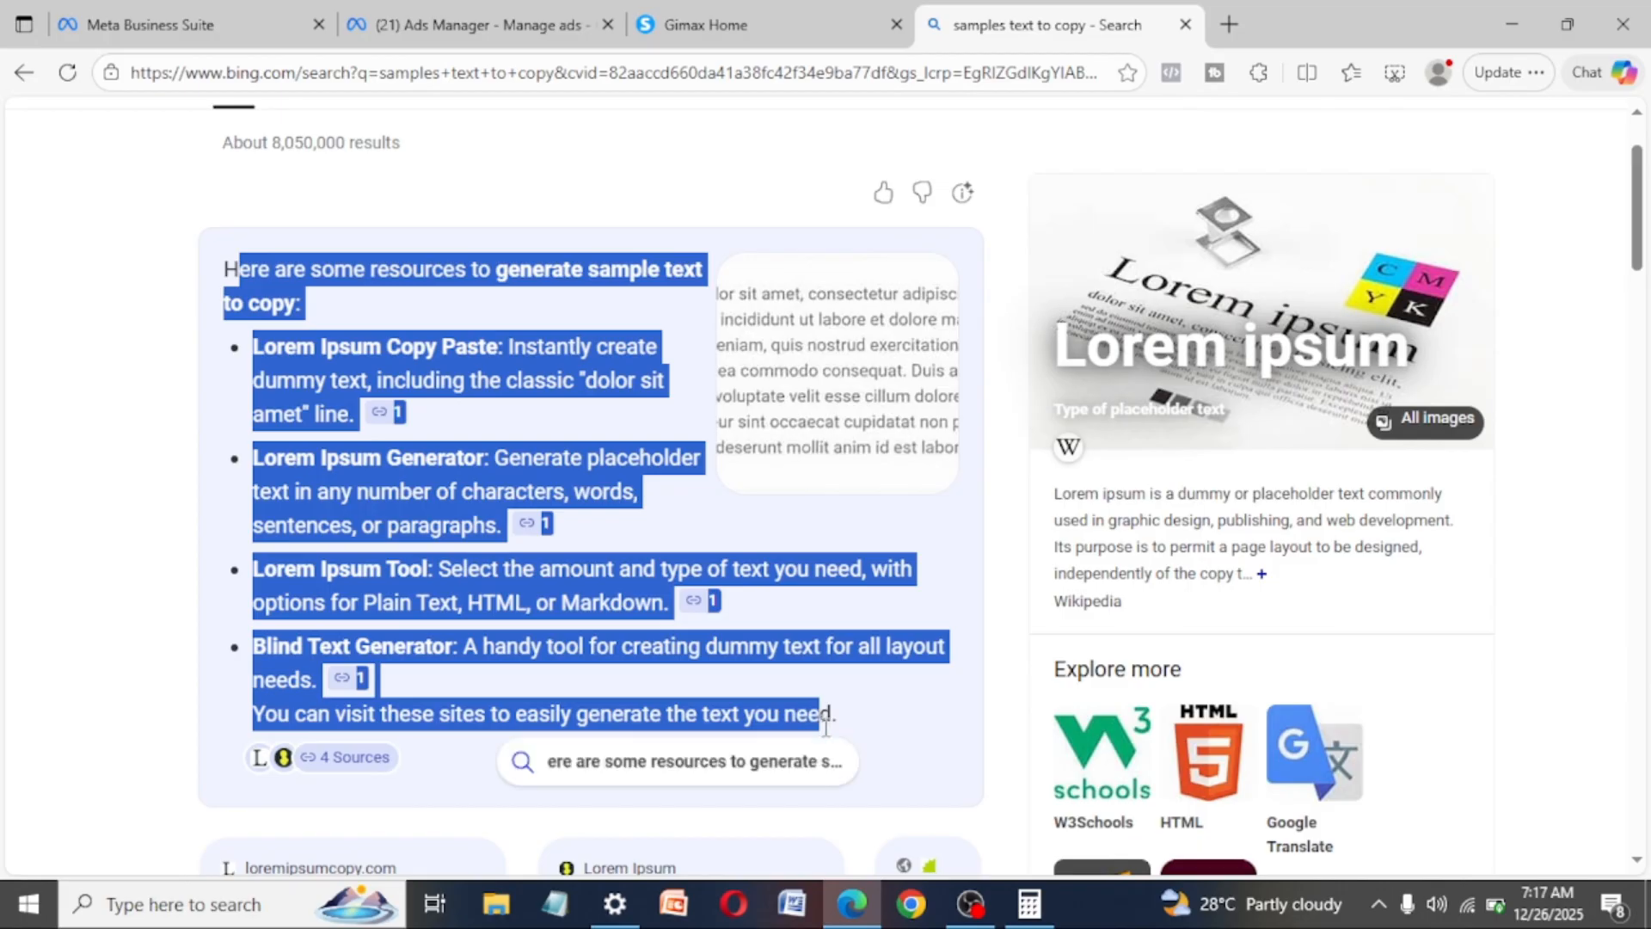
- Copy the "How Many Nigerians are Getting Paid up to ₦500K Monthly" headline through "CLICK TO REGISTER" from the Gimax page into the primary text
{"action": "left_click", "coordinate": [798, 7]}
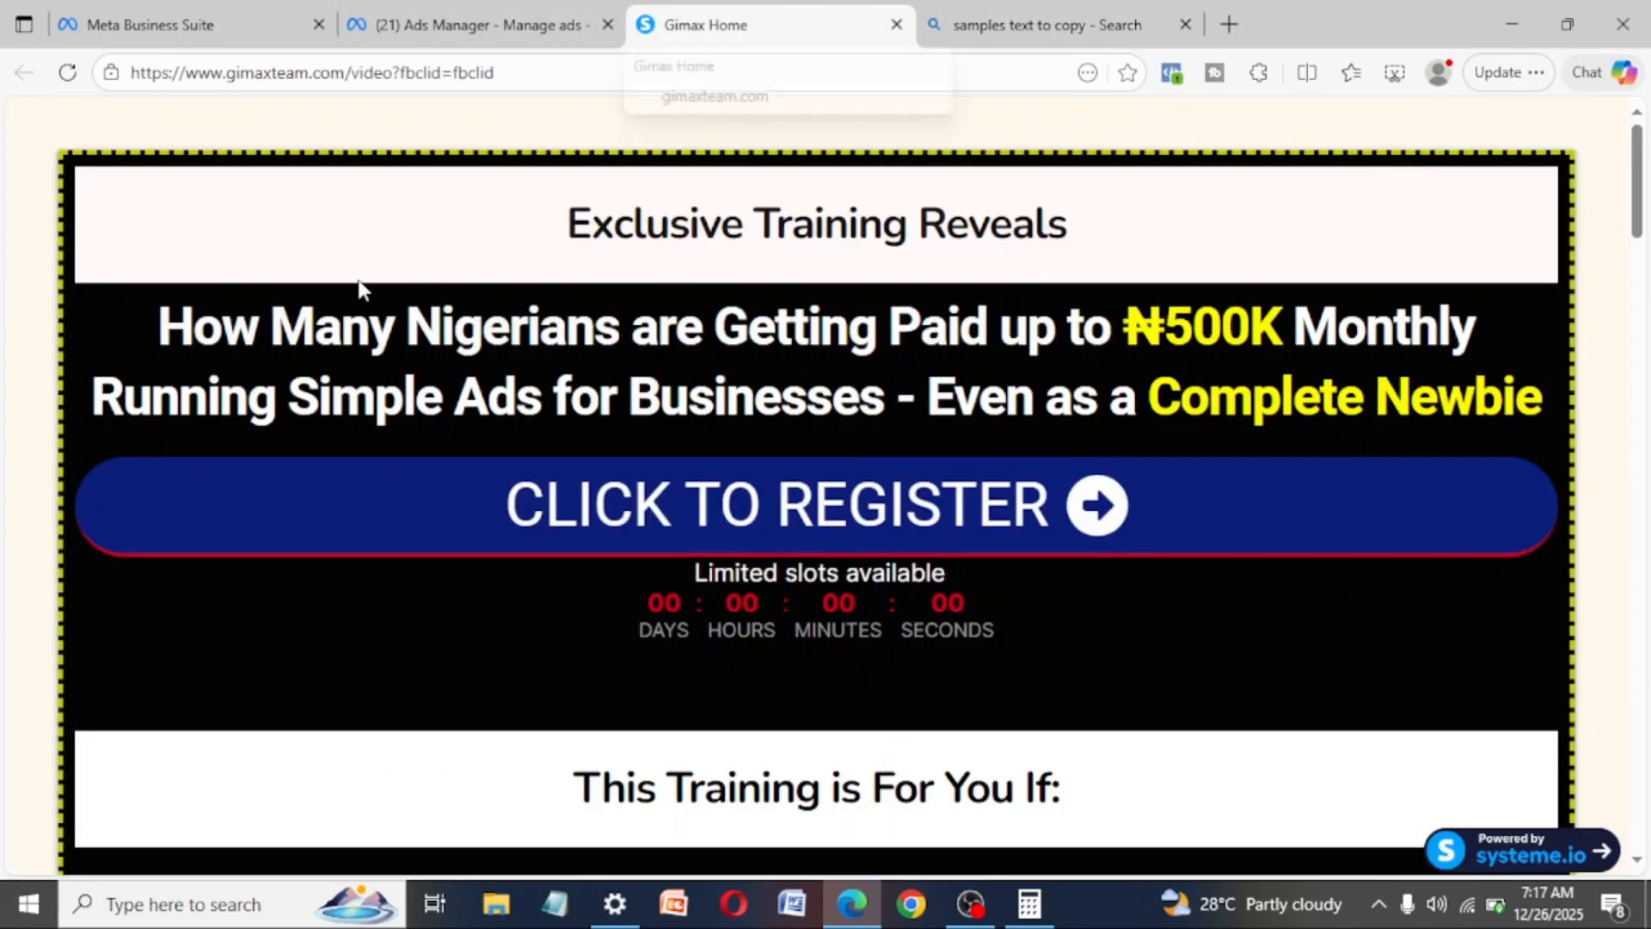
{"action": "left_click_drag", "start_coordinate": [146, 313], "coordinate": [1322, 548]}
{"action": "key", "text": "ctrl+c"}
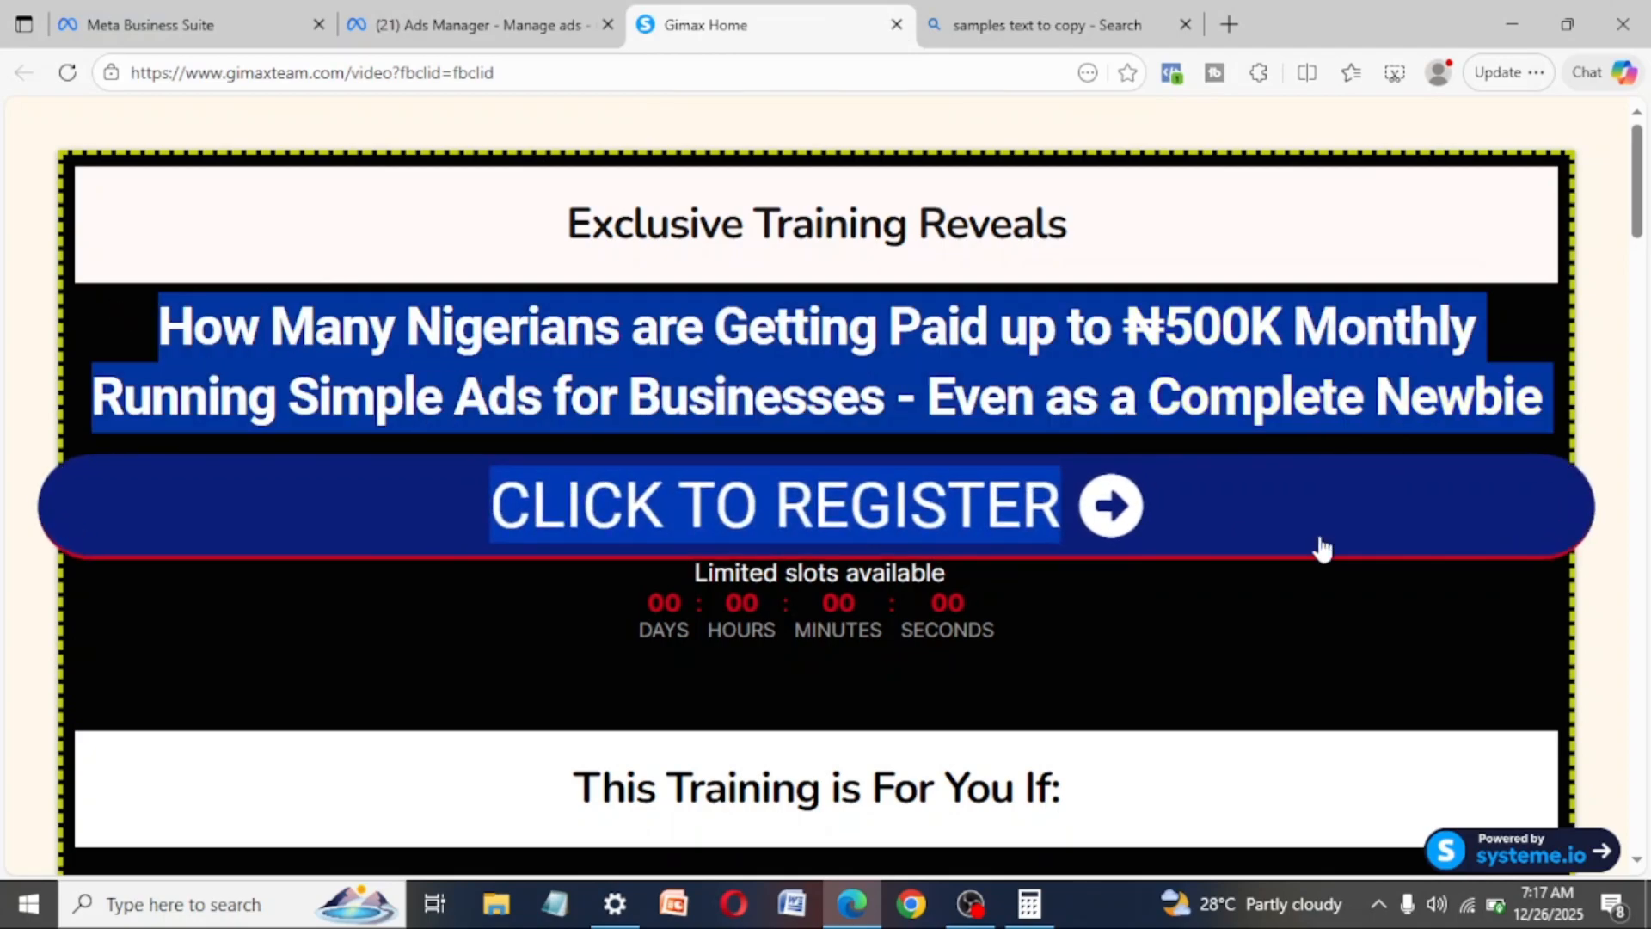
{"action": "left_click", "coordinate": [447, 25]}
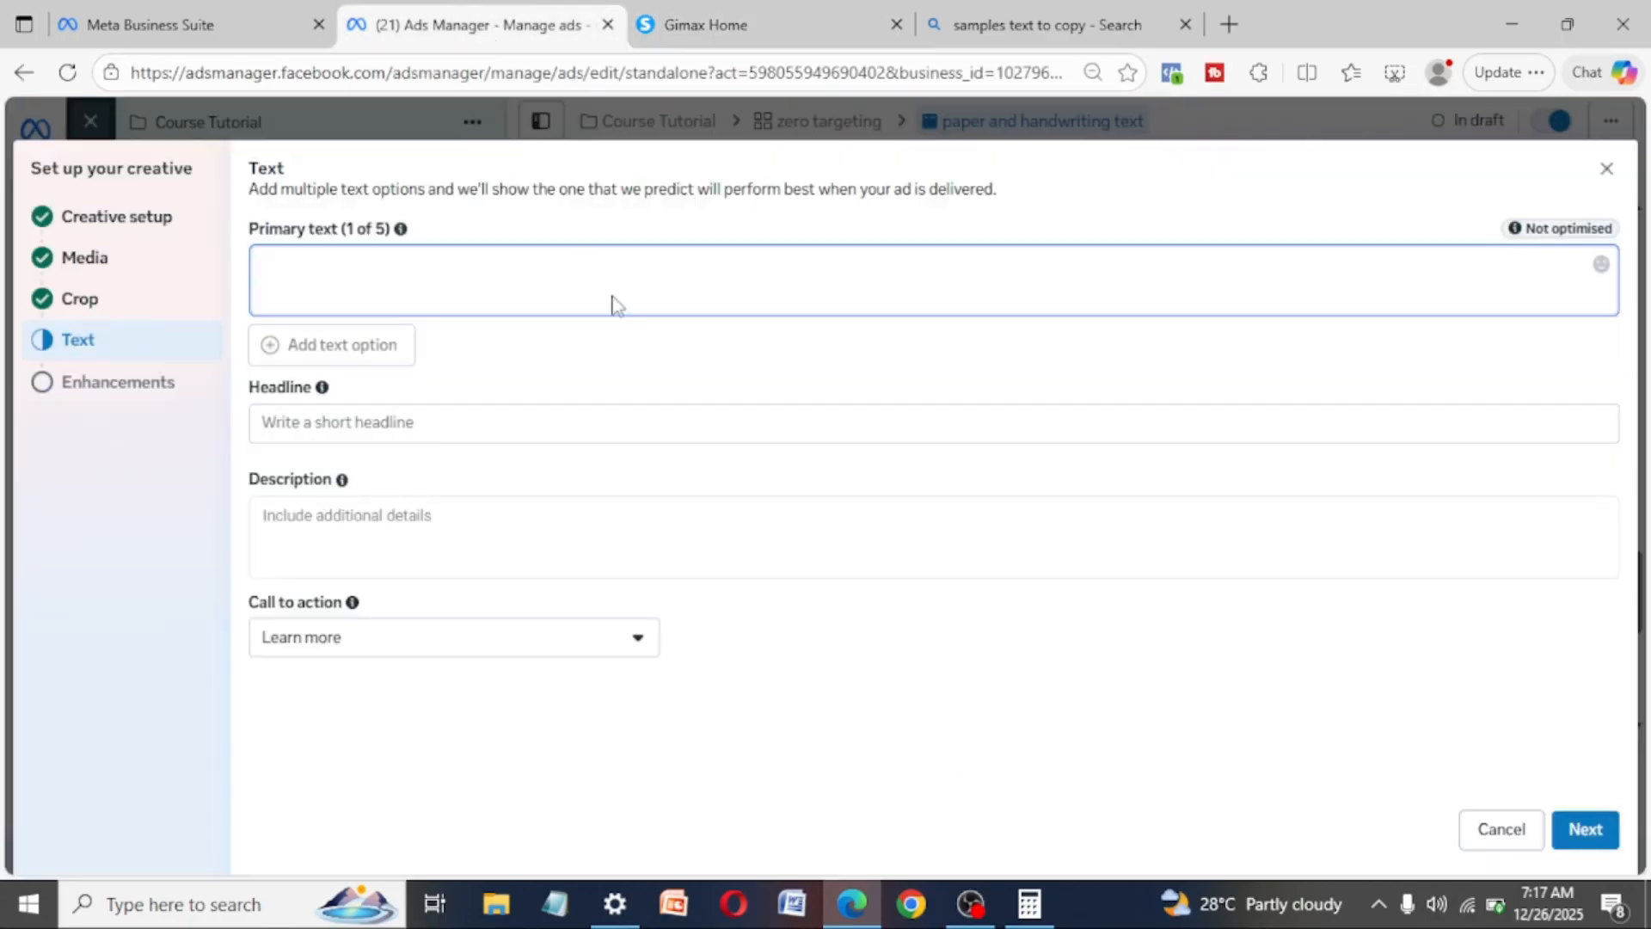
{"action": "key", "text": "ctrl+v"}
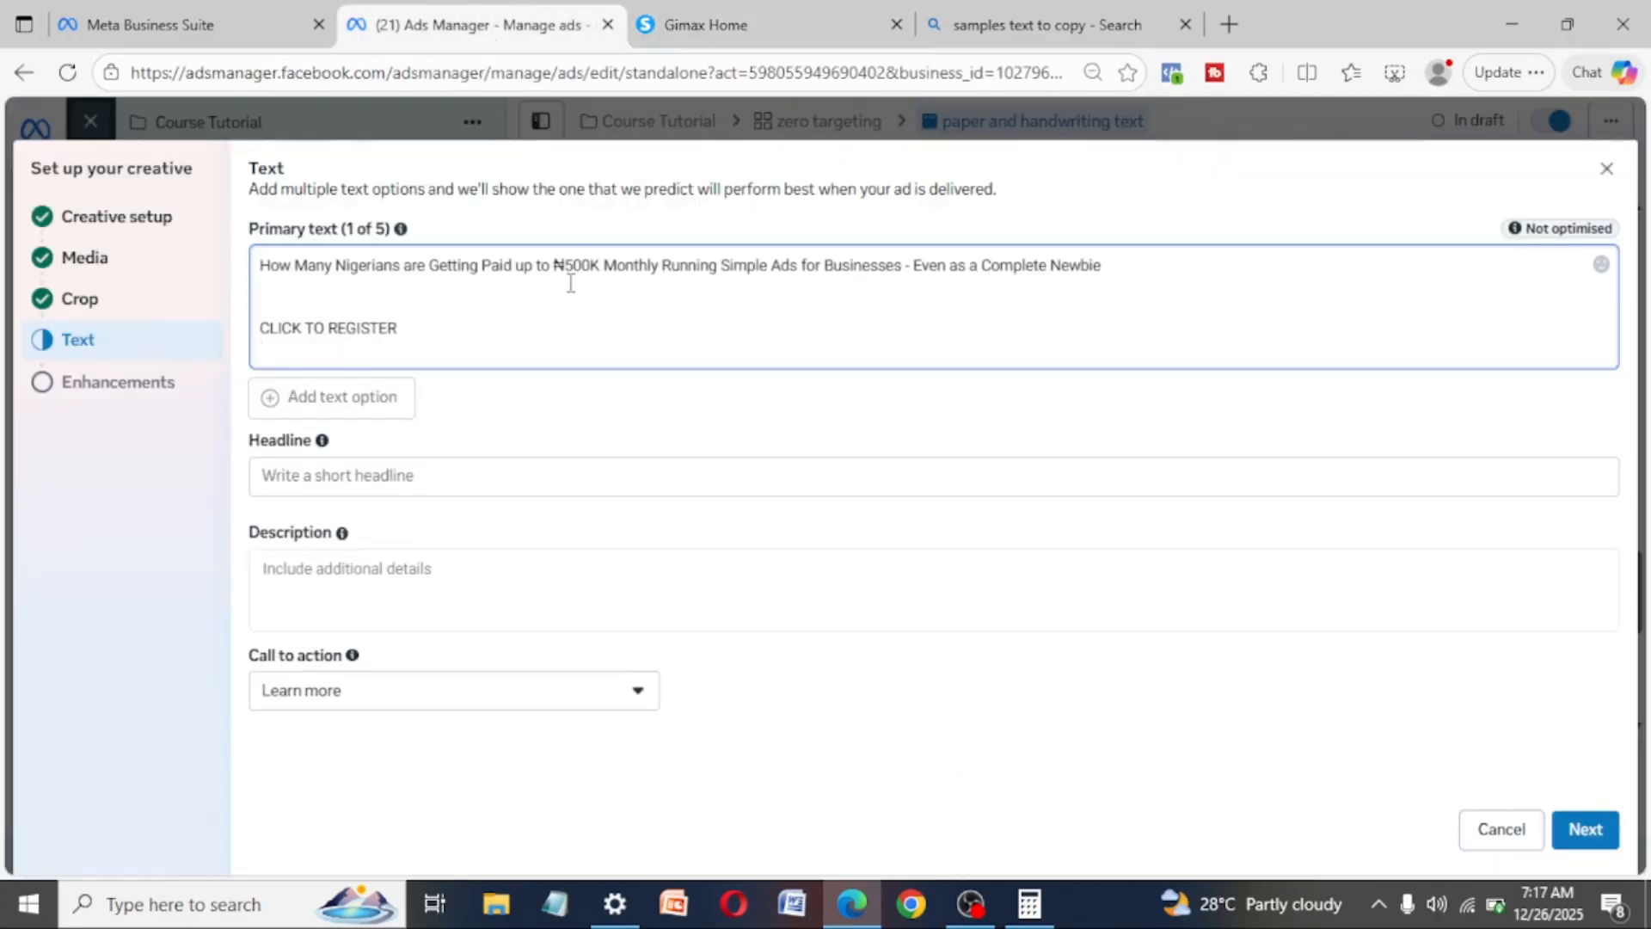
{"action": "left_click", "coordinate": [426, 325]}
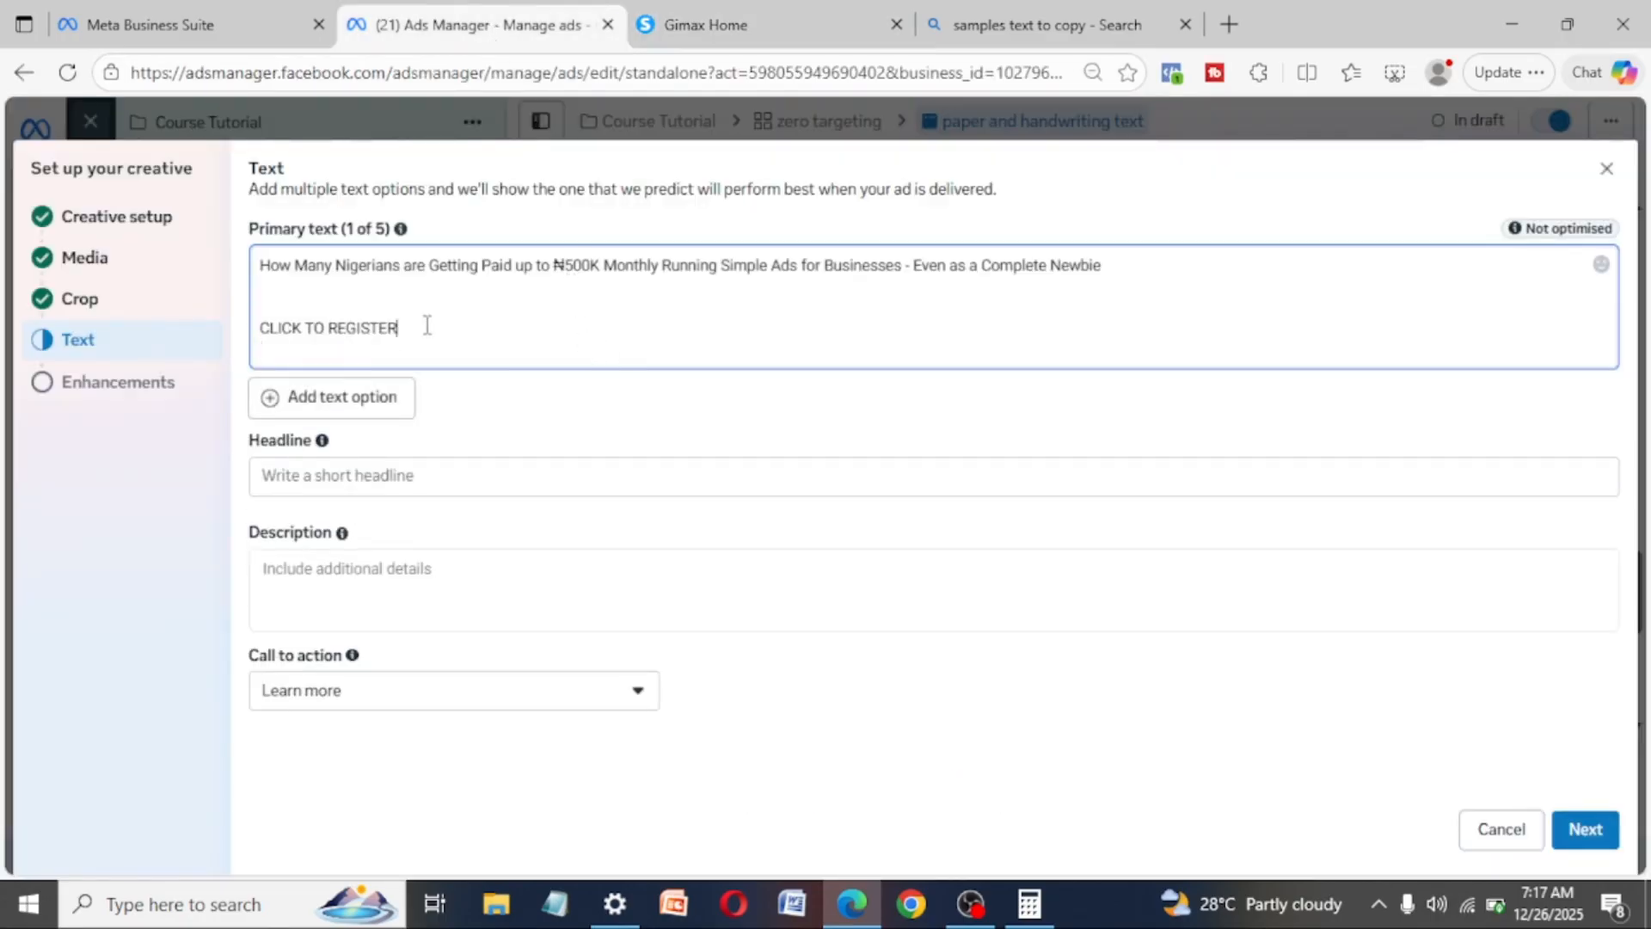
{"action": "key", "text": "Return"}
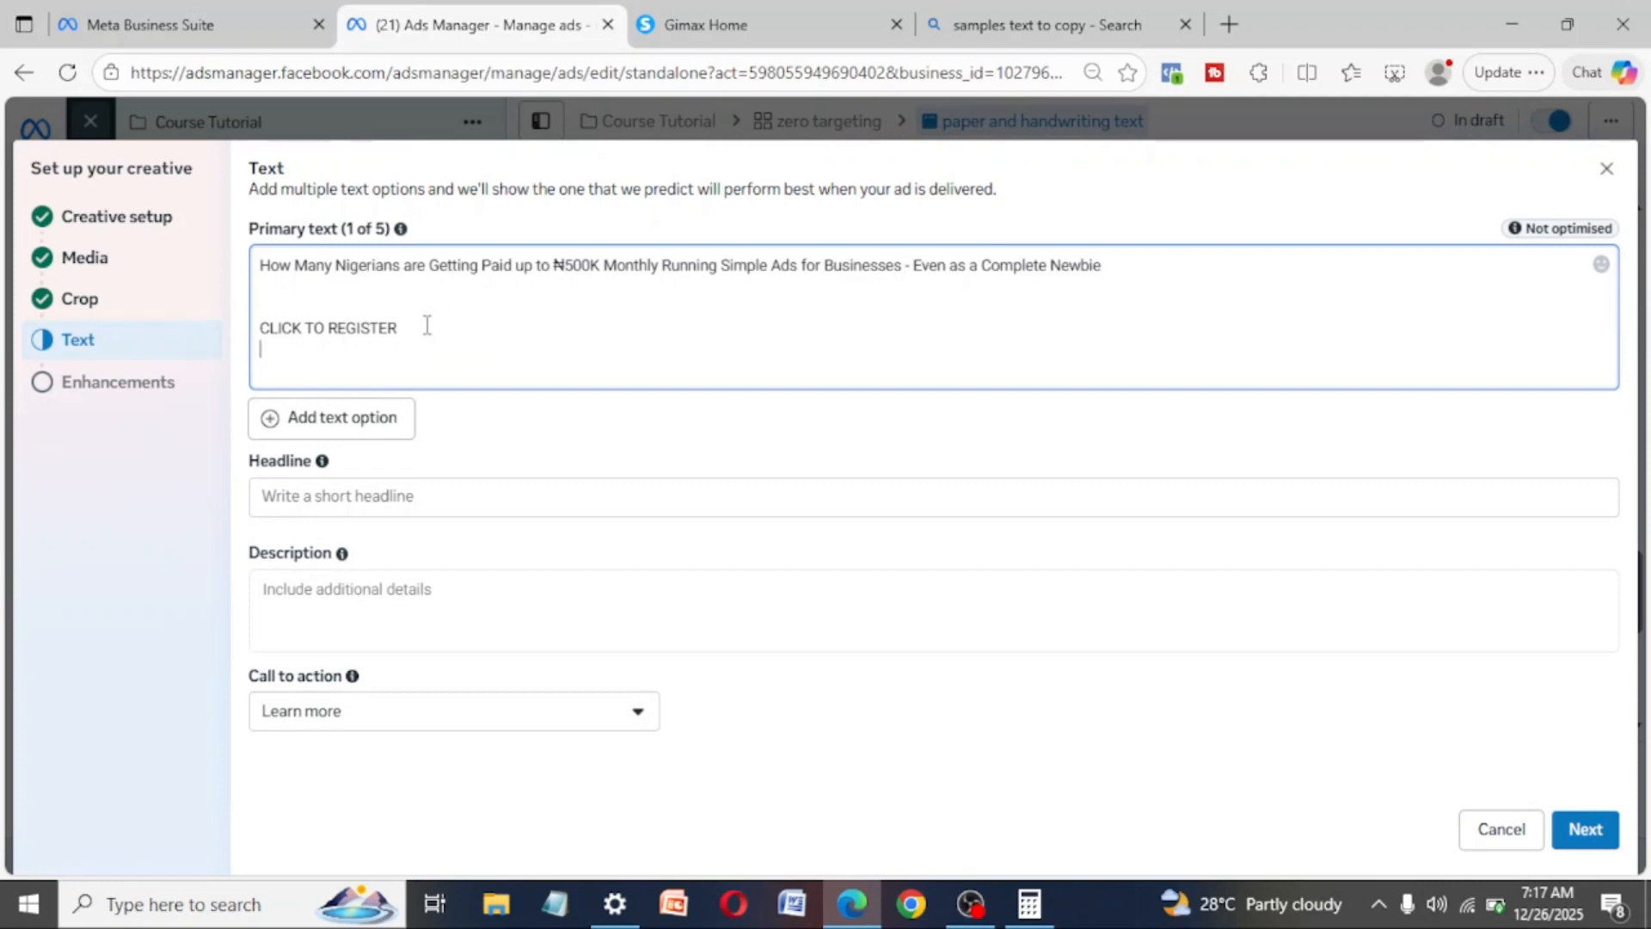
{"action": "key", "text": "Return"}
{"action": "type", "text": "www."}
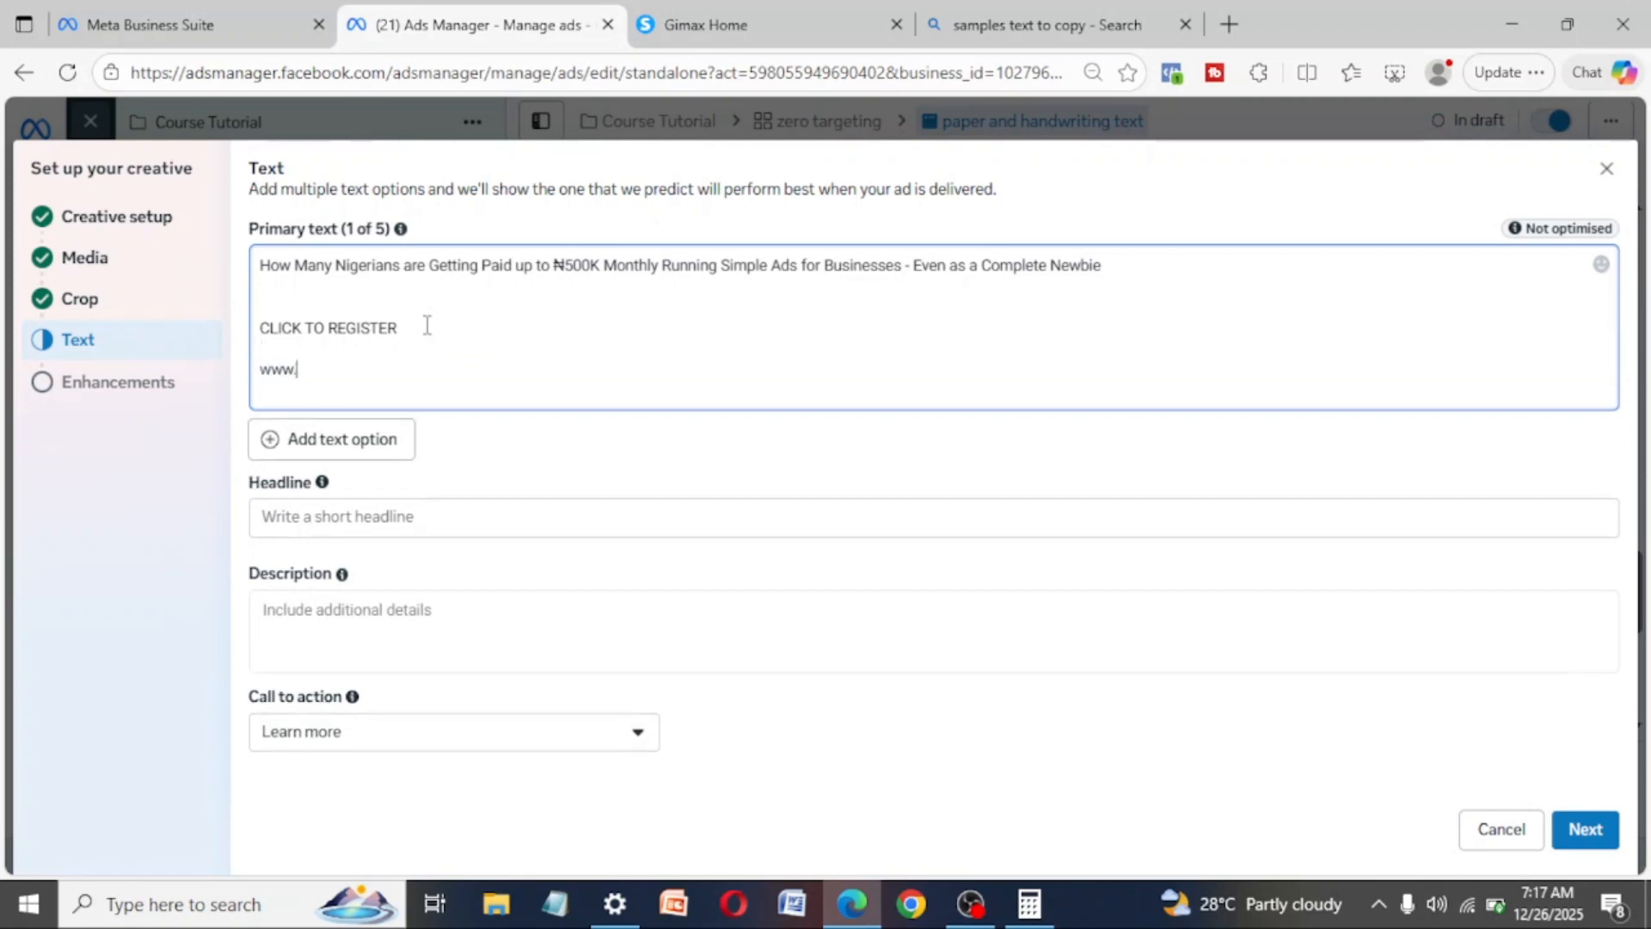
{"action": "type", "text": "gimaxteam.com/video"}
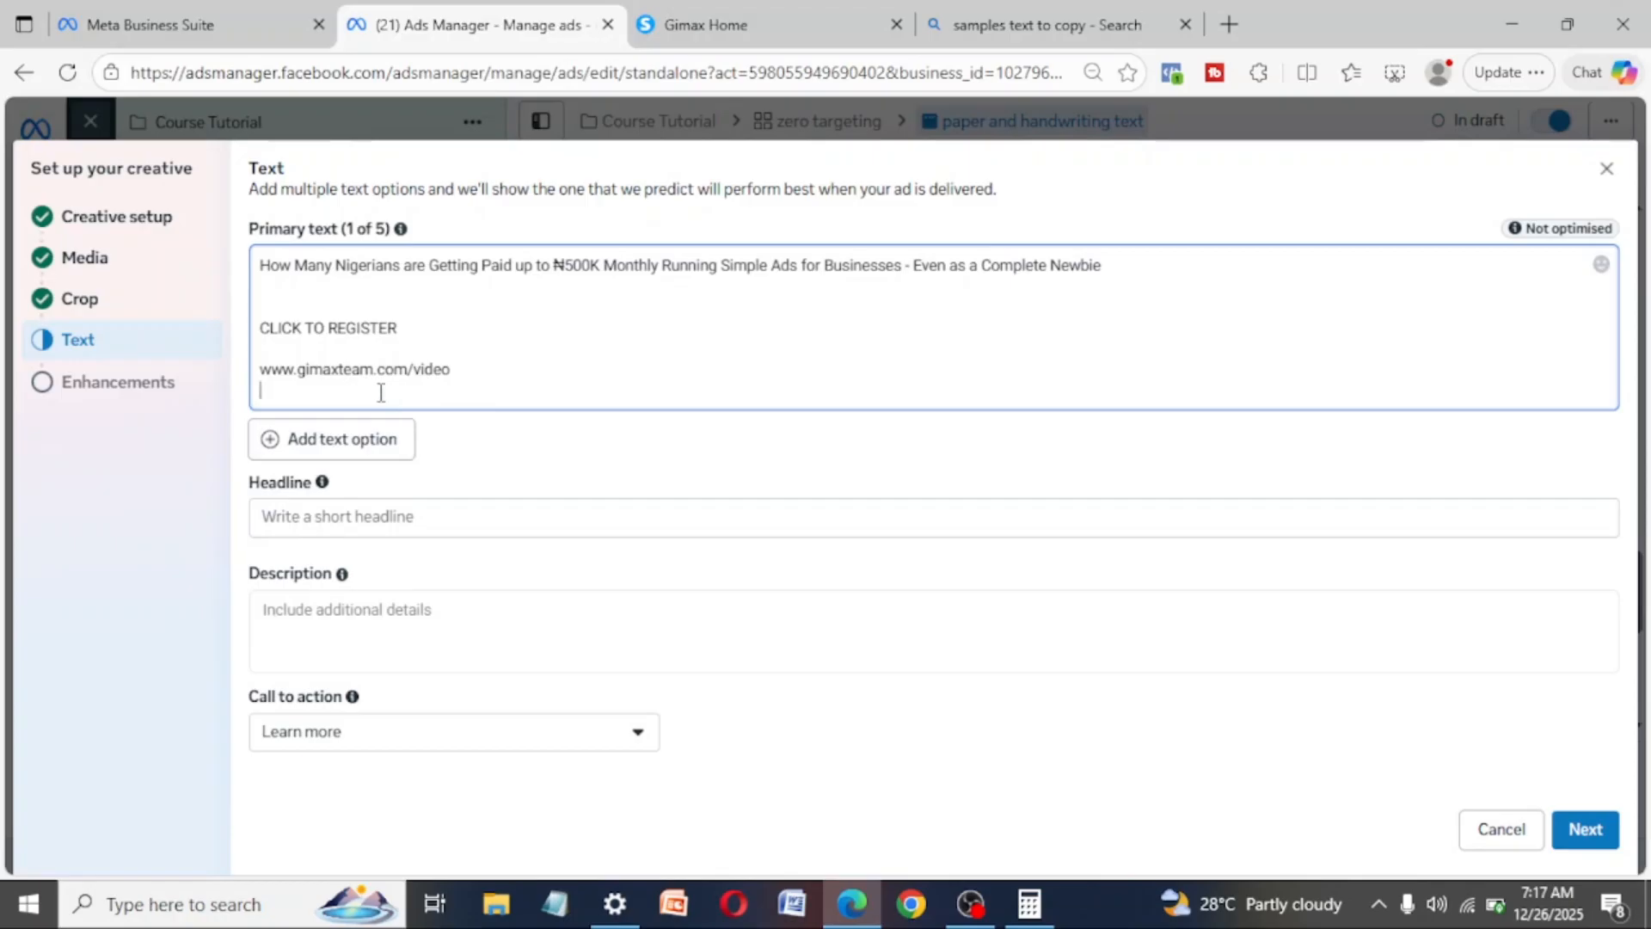
- Add a second primary text option containing a copy of the whole first primary text
{"action": "key", "text": "ctrl+a"}
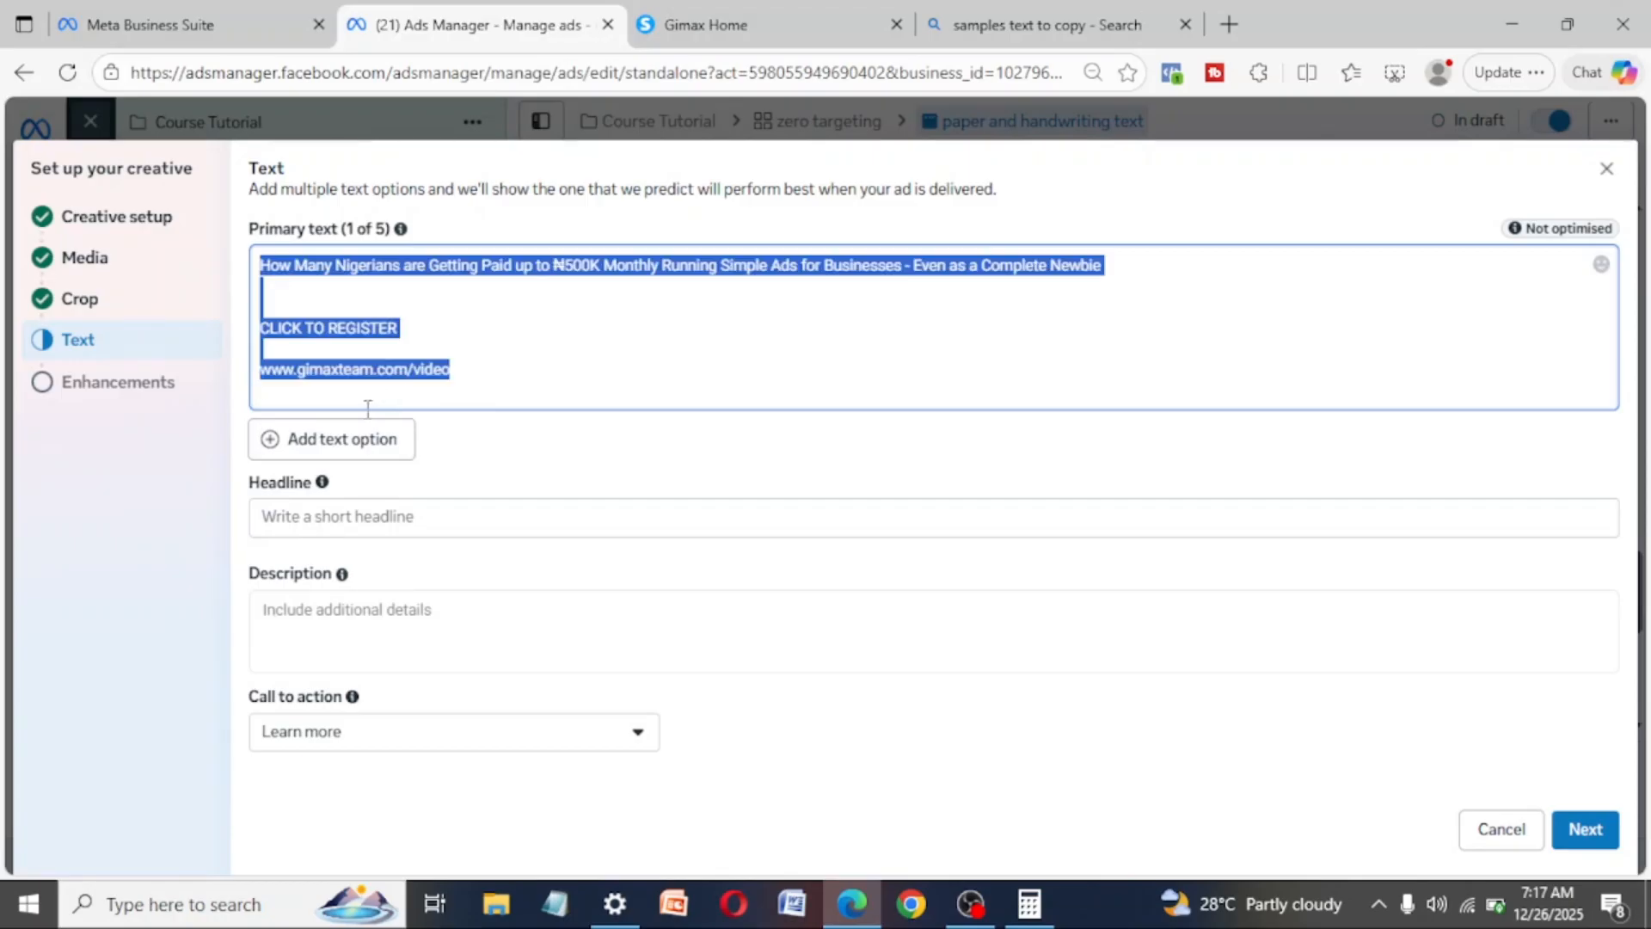
{"action": "left_click", "coordinate": [358, 460]}
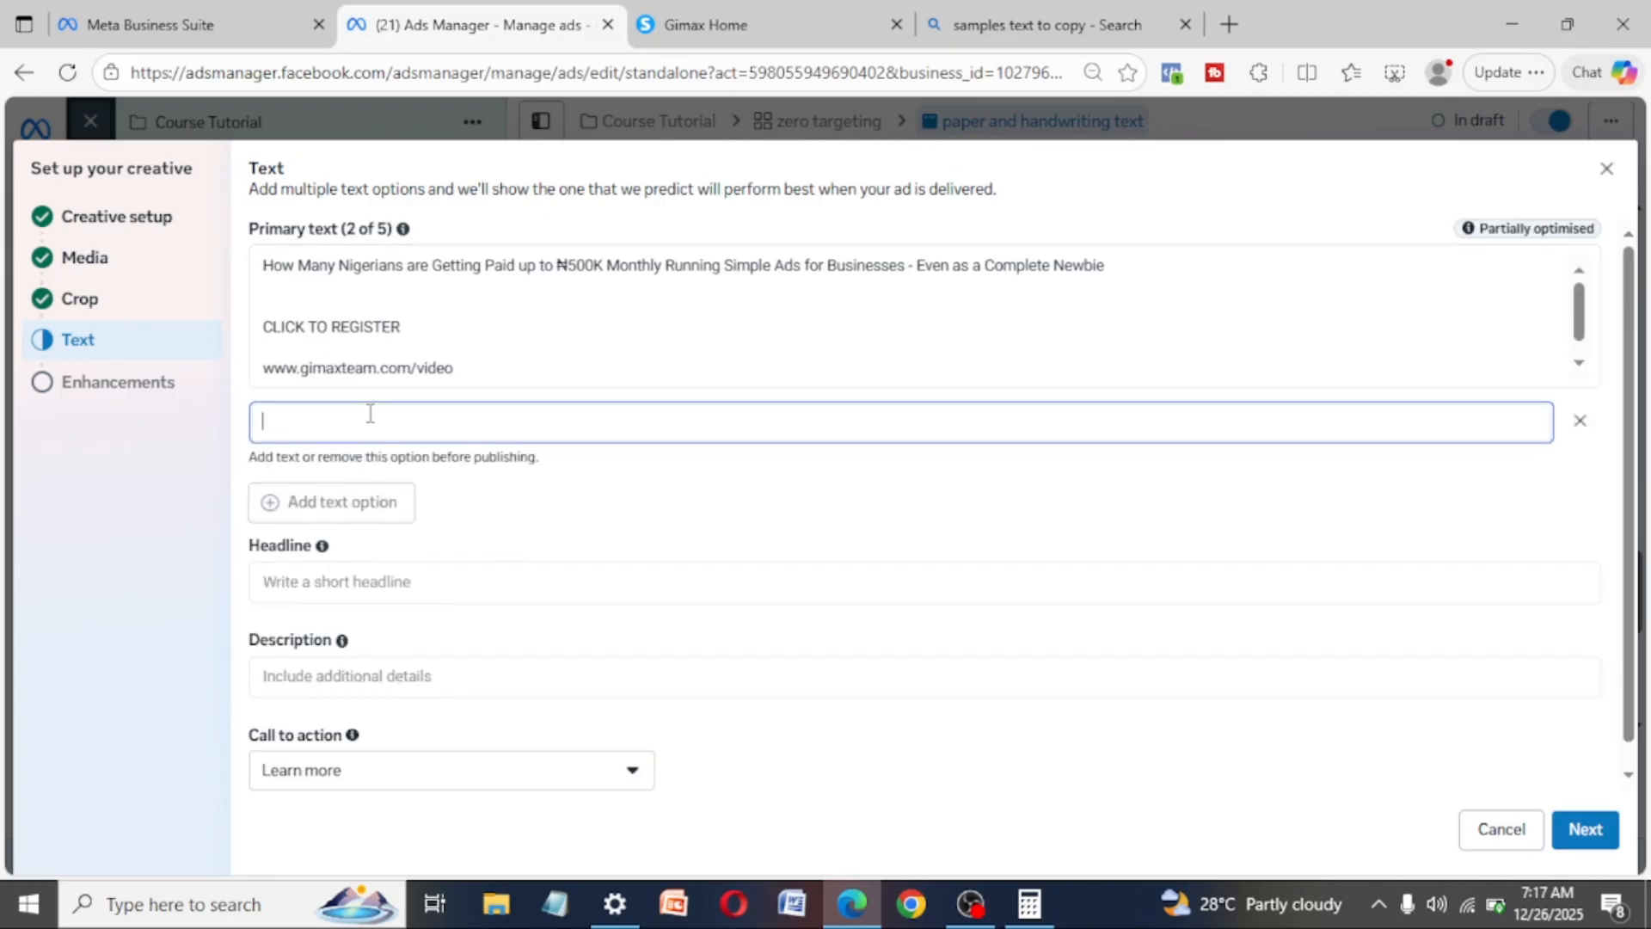
{"action": "key", "text": "ctrl+v"}
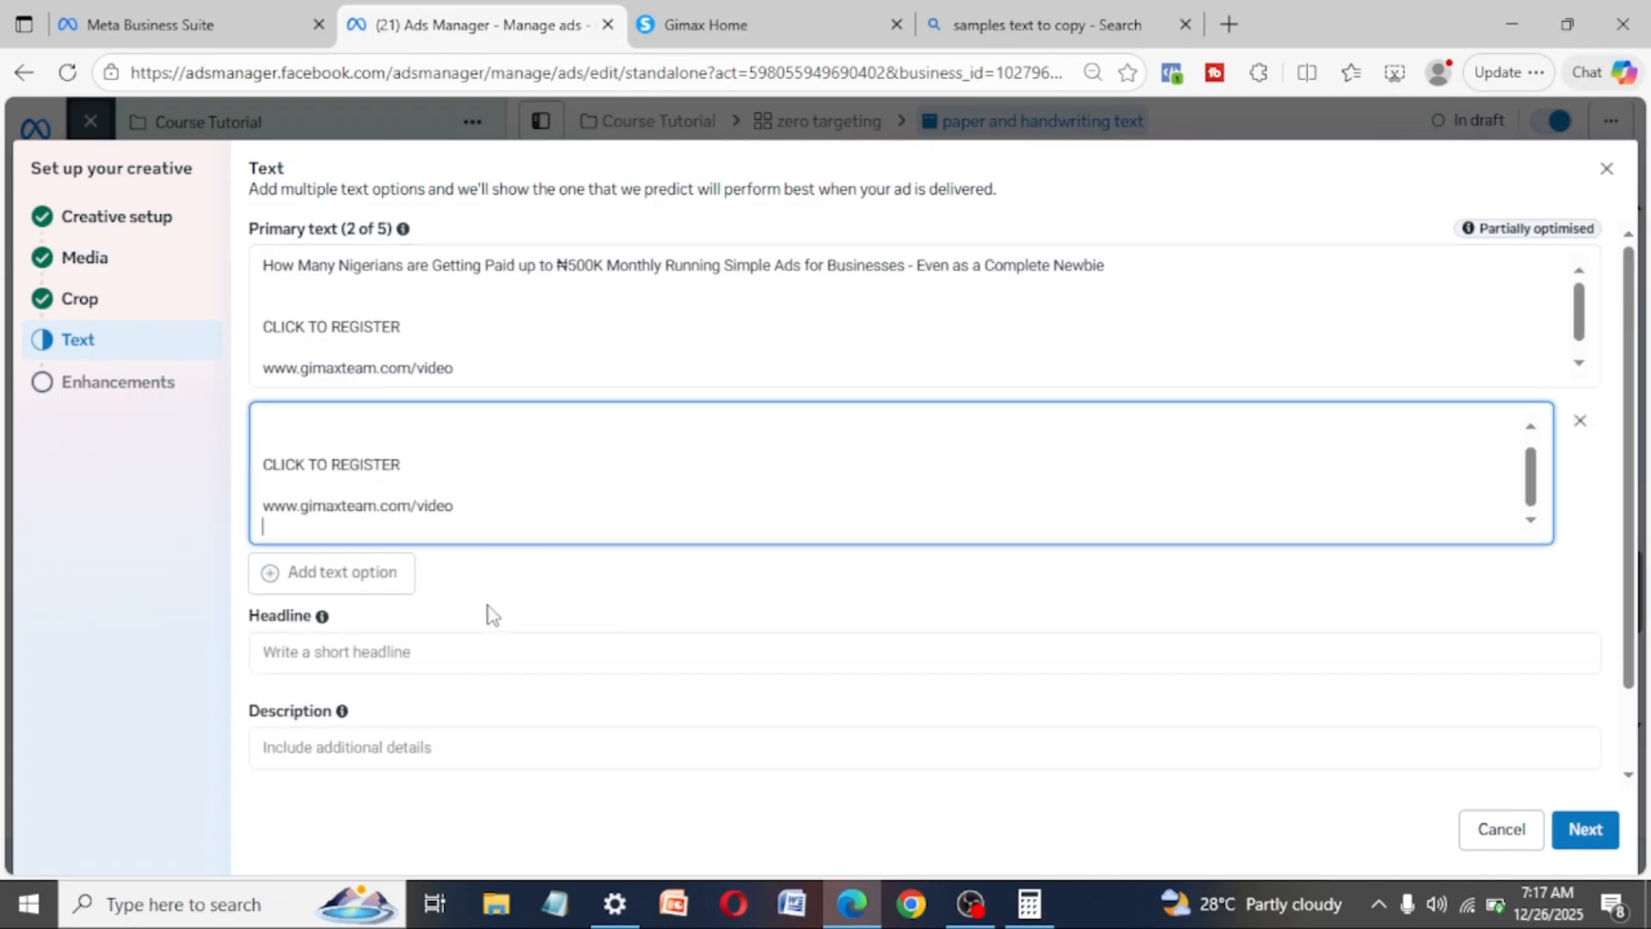
{"action": "left_click", "coordinate": [489, 608]}
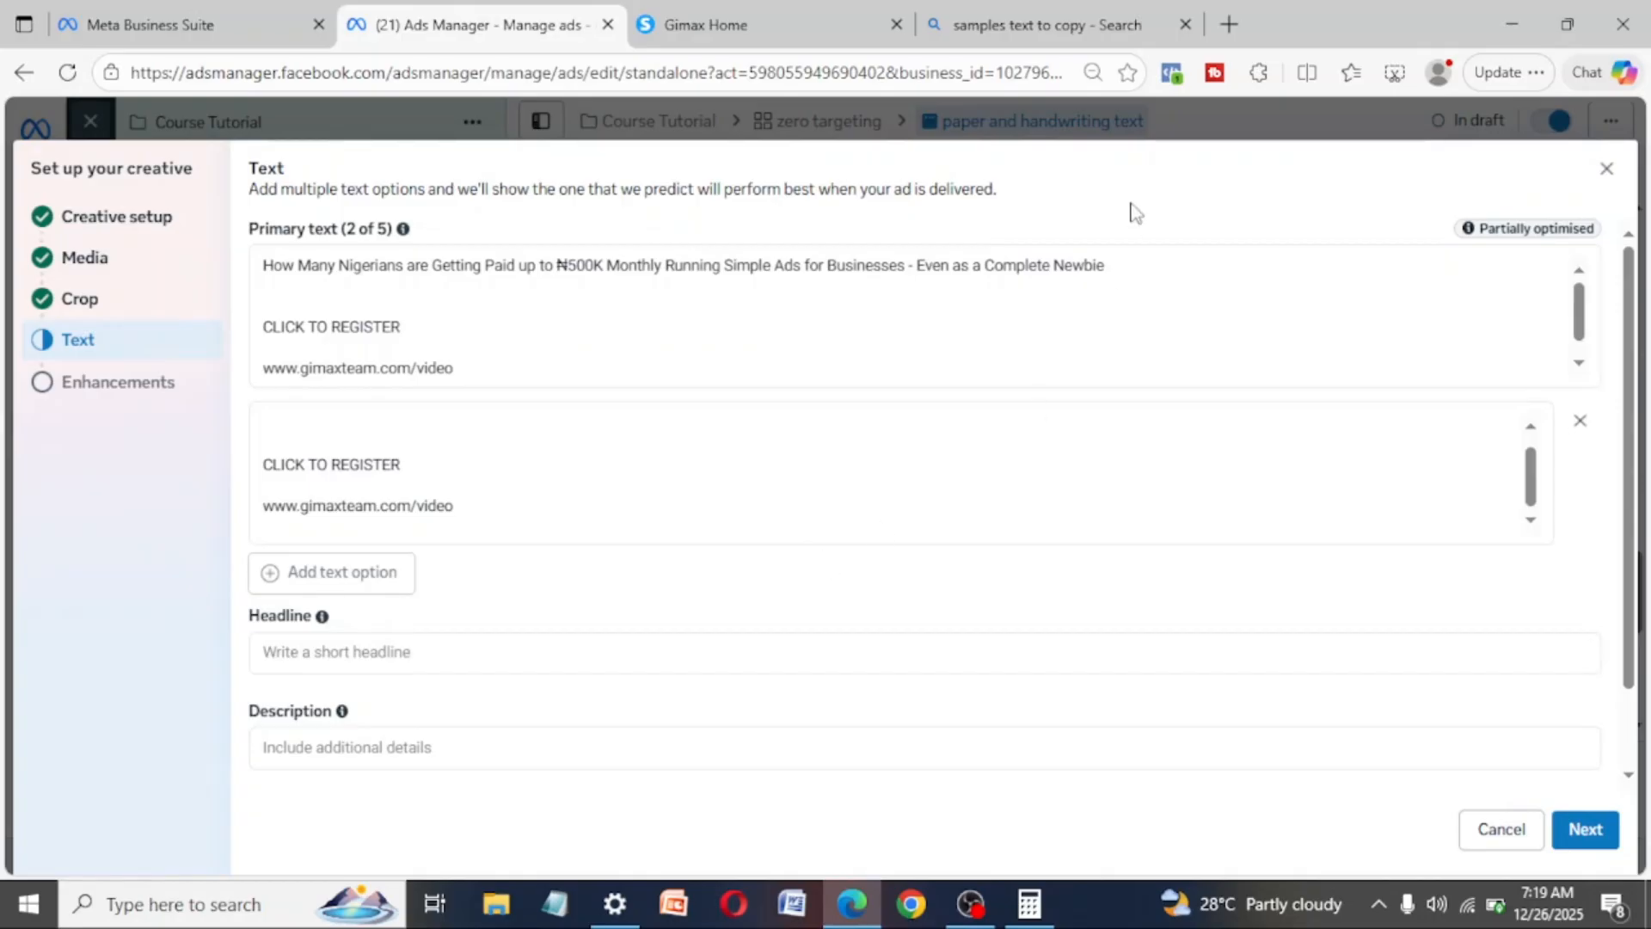
- Search the web for "meta ads library" and open Facebook's Ad Library from the results
{"action": "left_click", "coordinate": [1062, 28]}
{"action": "left_click", "coordinate": [1057, 73]}
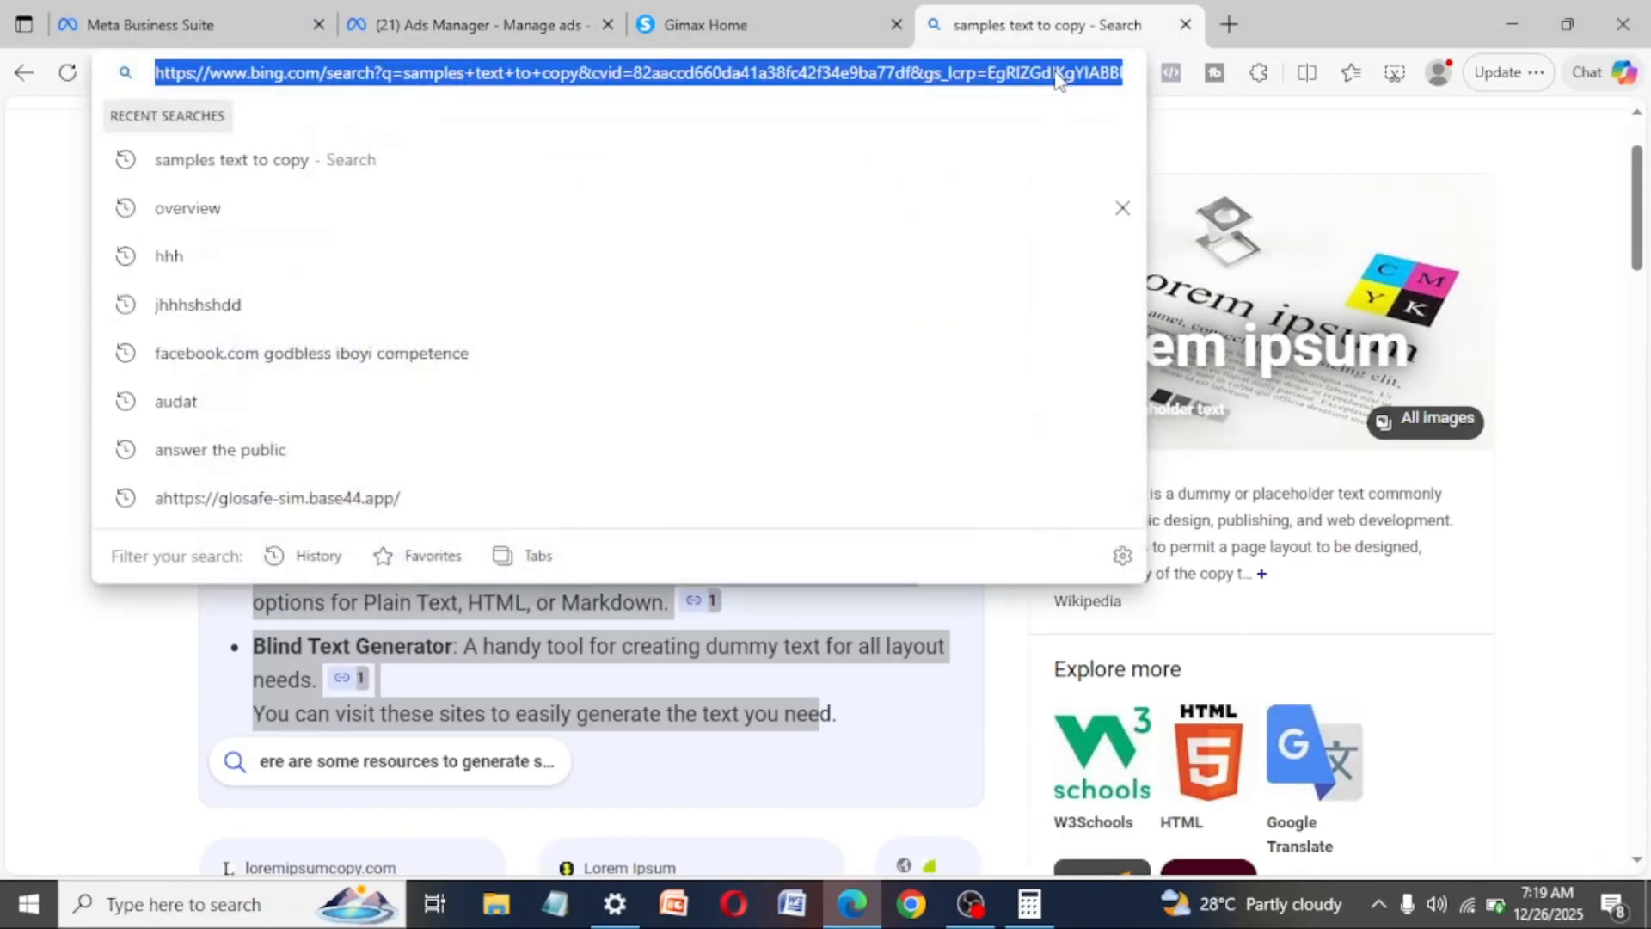
{"action": "type", "text": "meta a"}
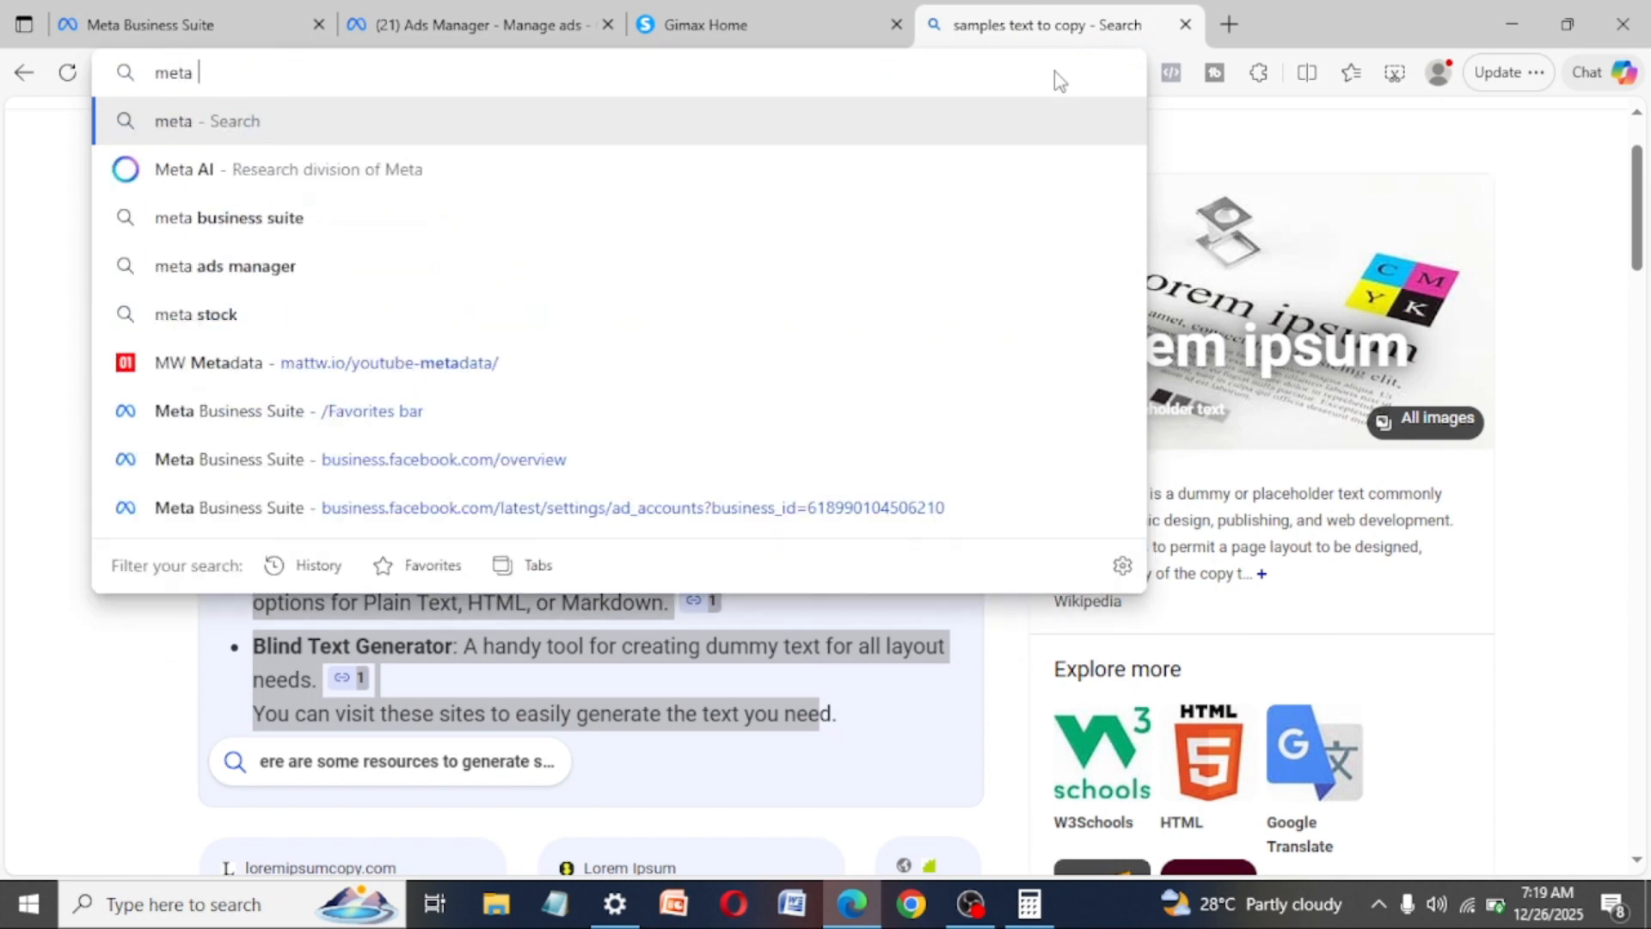
{"action": "type", "text": "ds libra"}
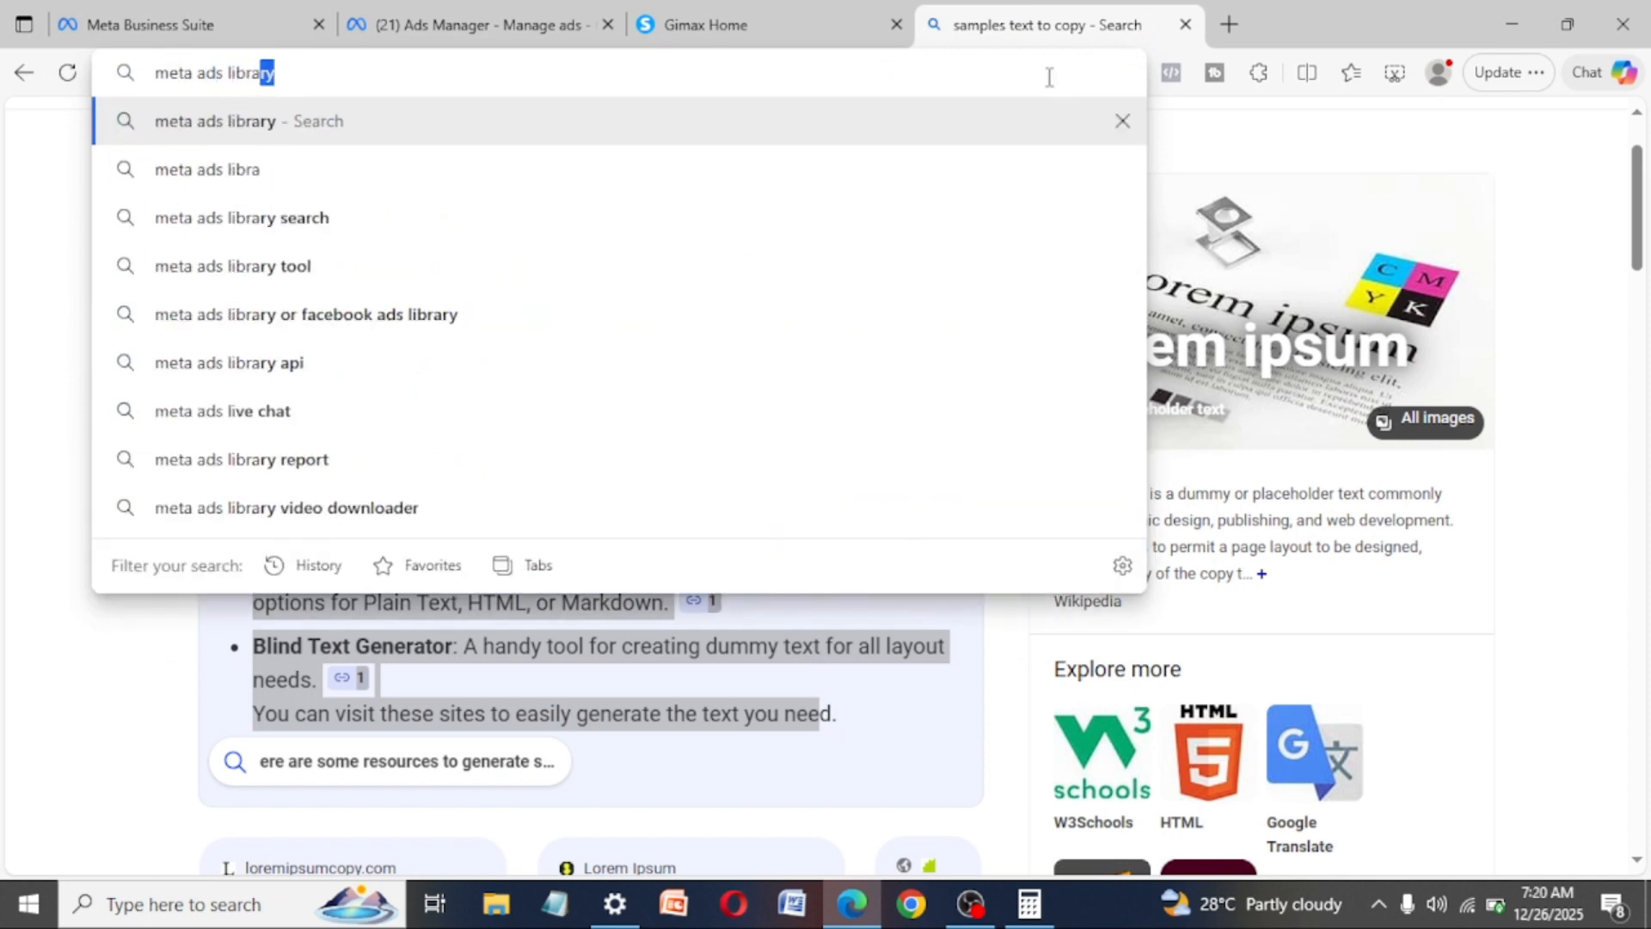
{"action": "key", "text": "Return"}
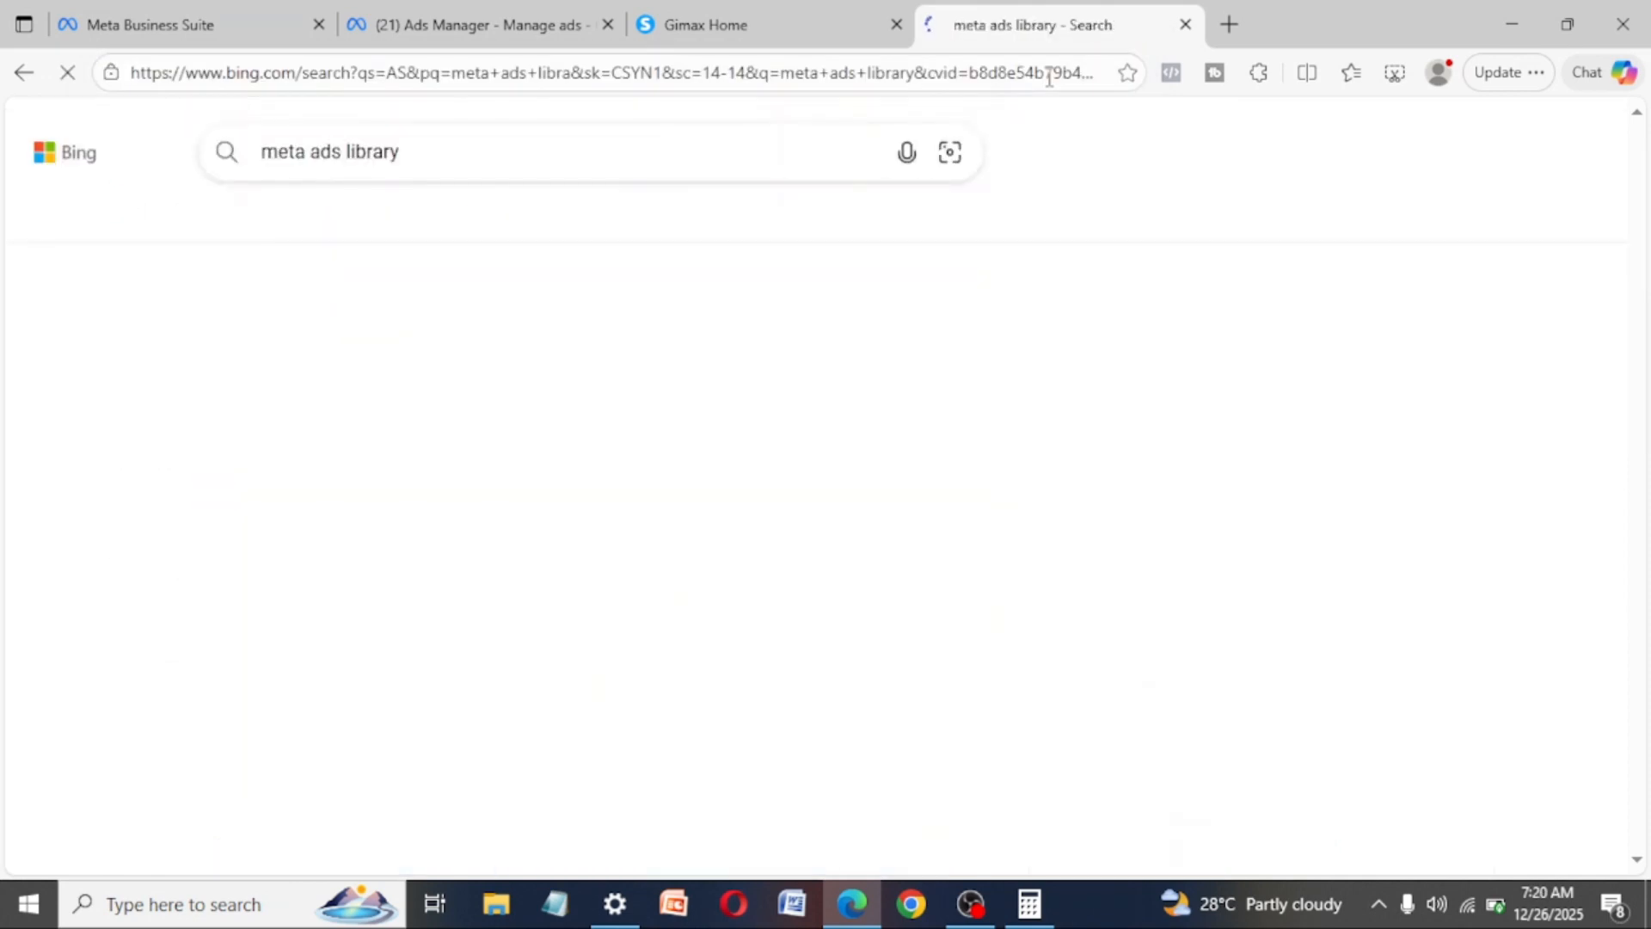
{"action": "left_click", "coordinate": [381, 426]}
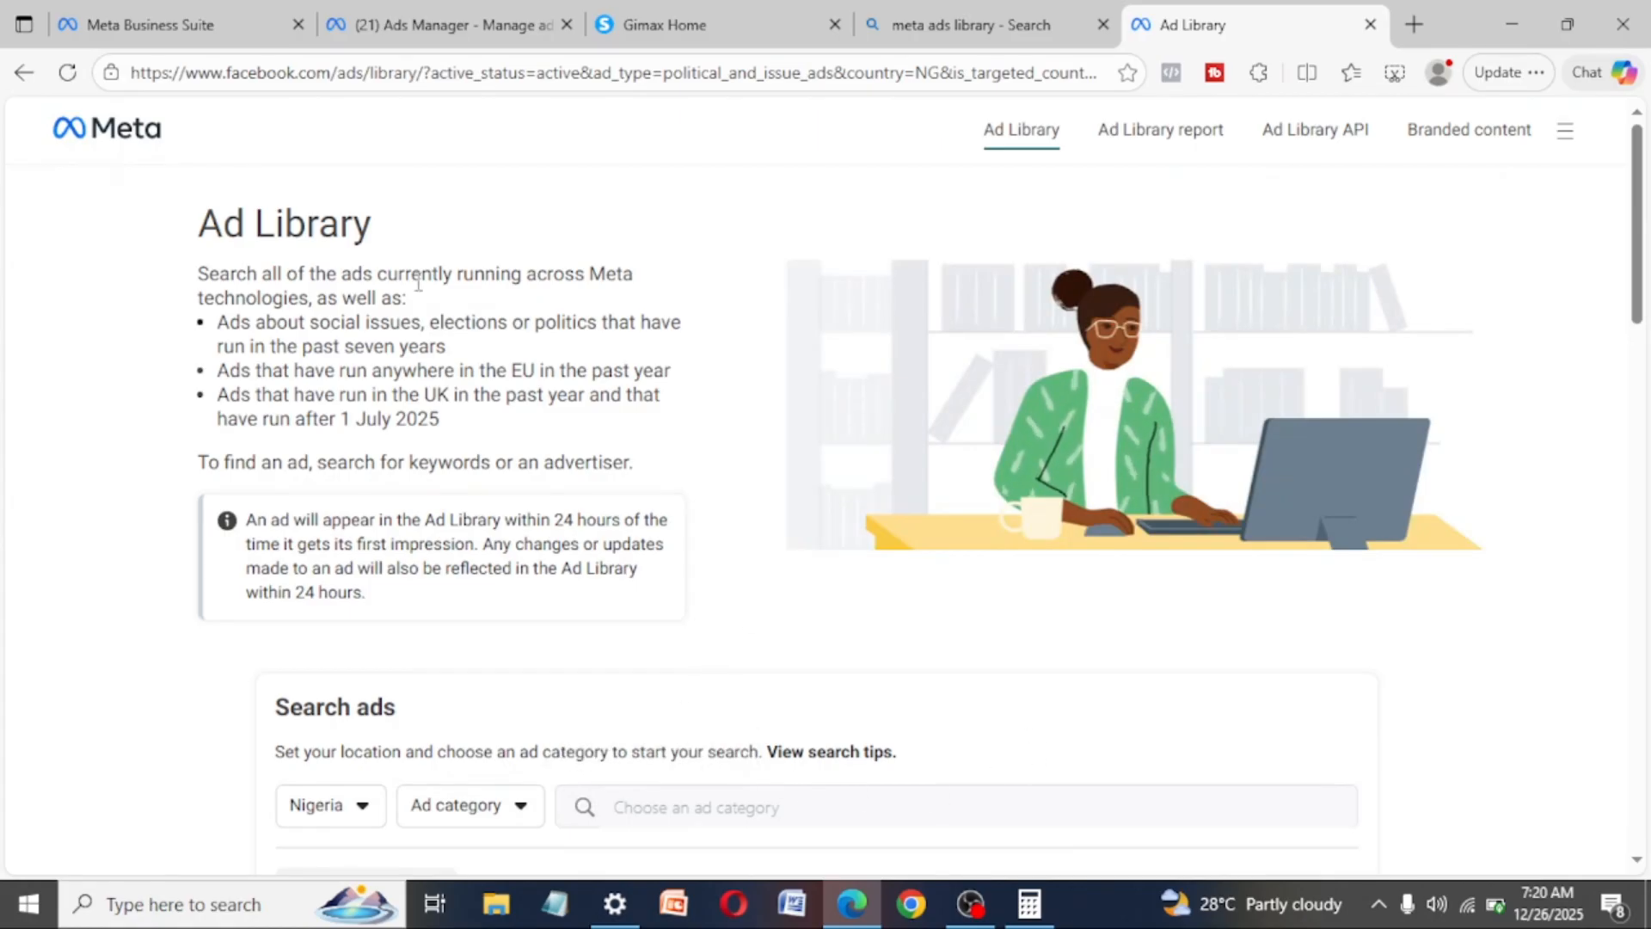
- Search the Ad Library for the exact phrase "solar" across all ads in Nigeria
{"action": "scroll", "coordinate": [695, 643], "scroll_direction": "down", "scroll_amount": 3}
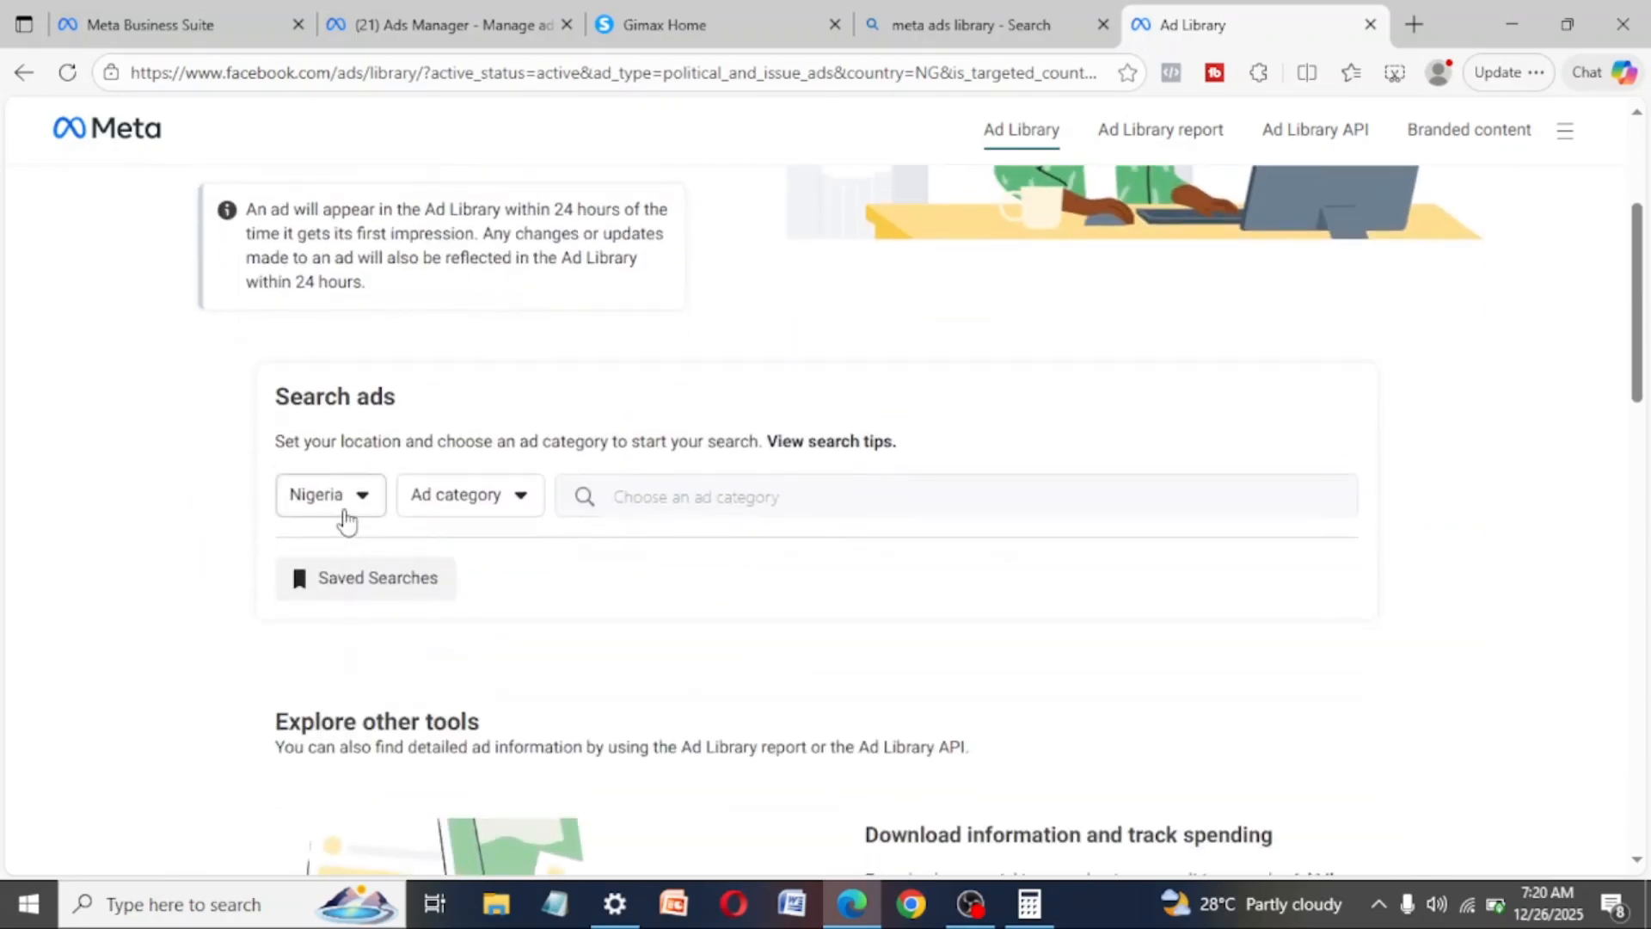
{"action": "left_click", "coordinate": [344, 520]}
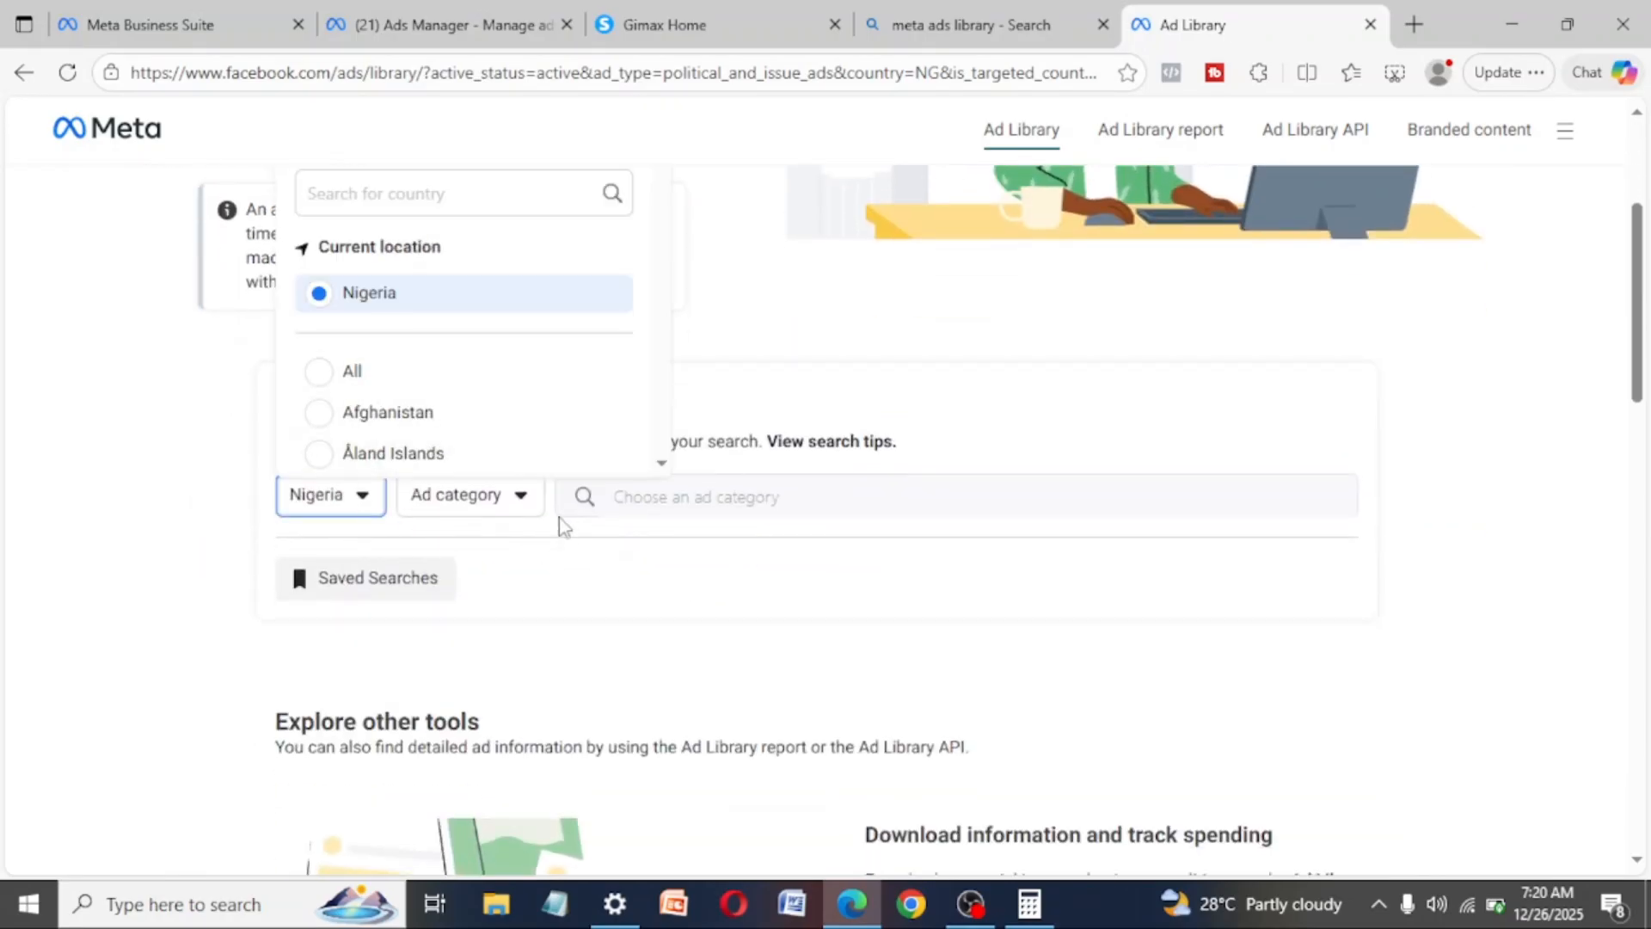
{"action": "left_click", "coordinate": [502, 505]}
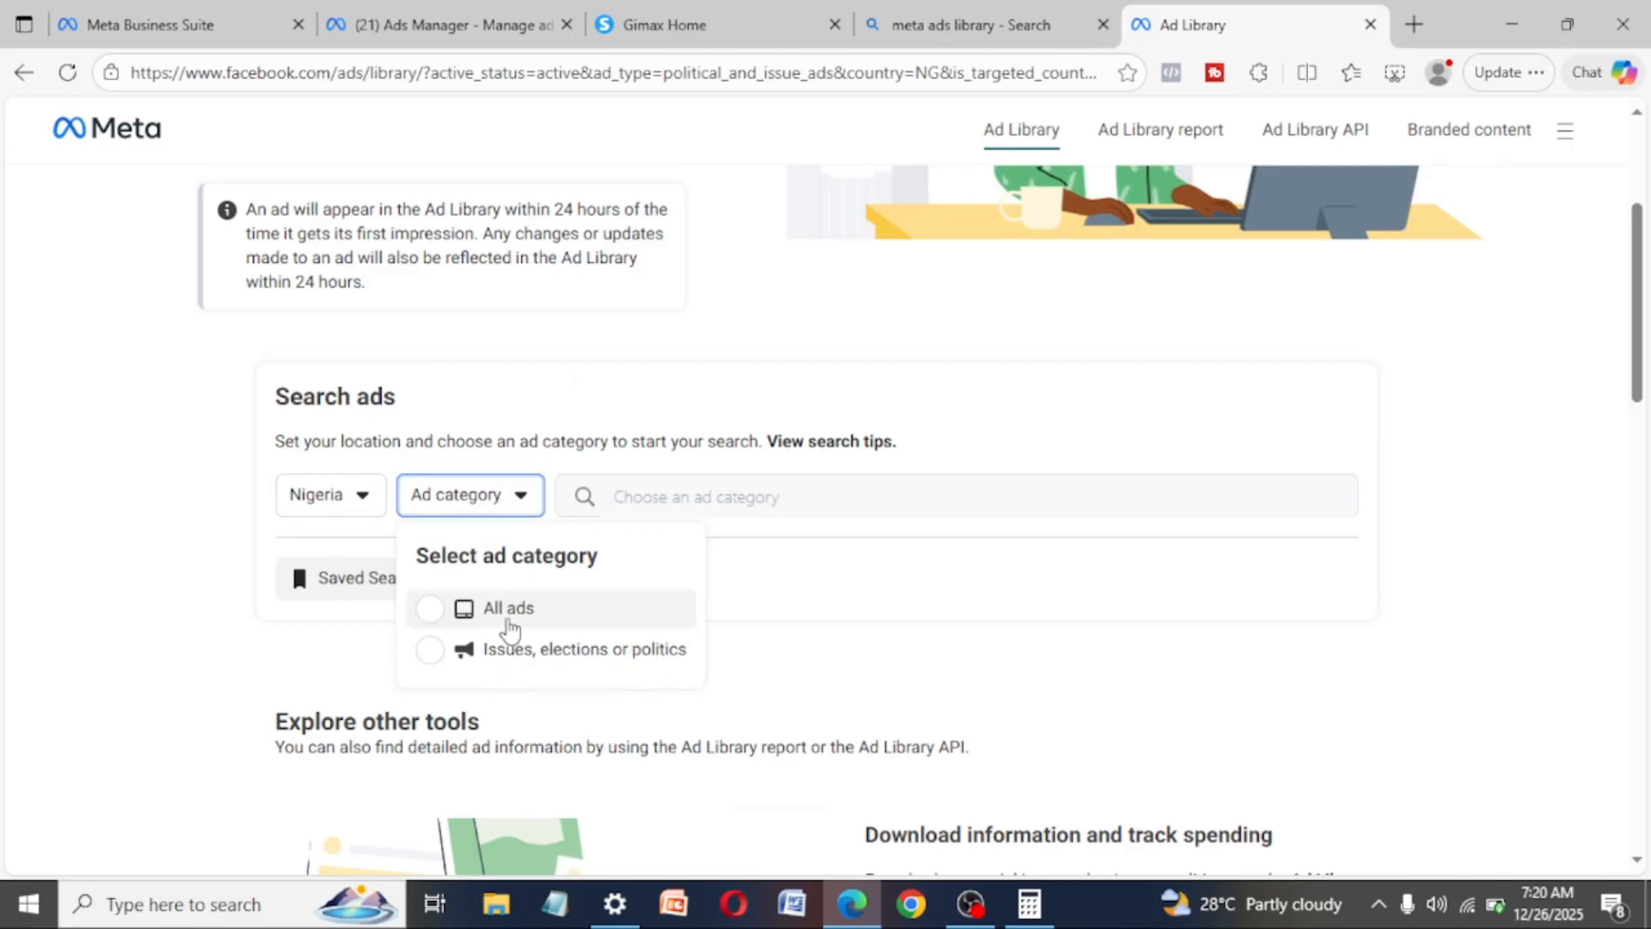
{"action": "left_click", "coordinate": [508, 612]}
{"action": "left_click", "coordinate": [679, 501]}
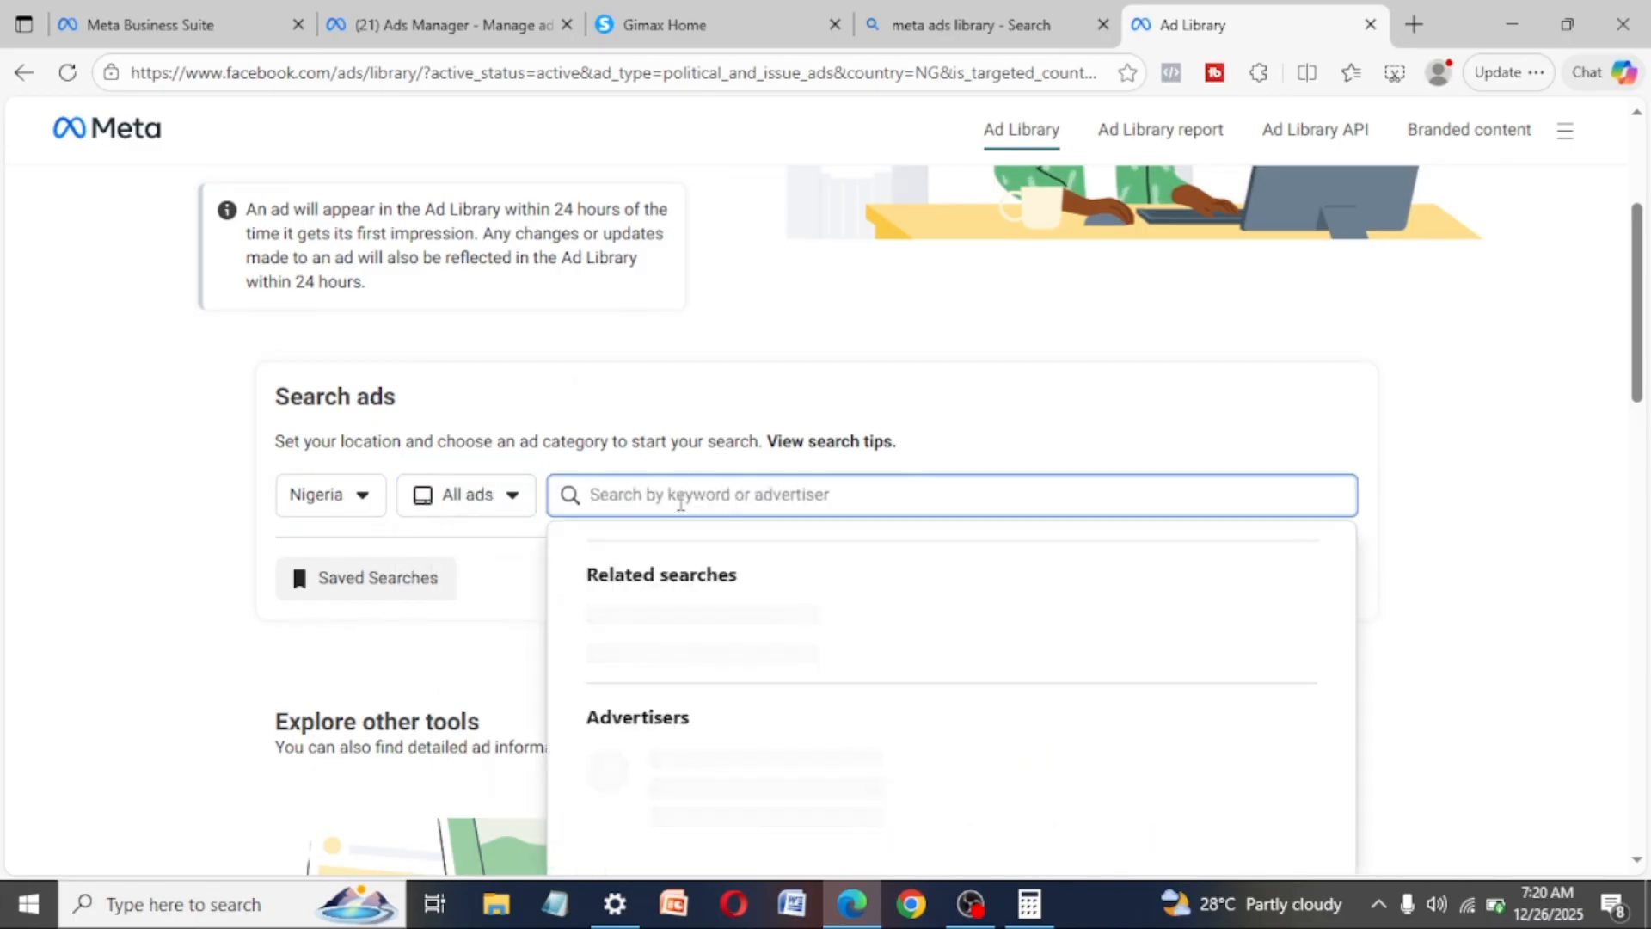
{"action": "type", "text": "solar"}
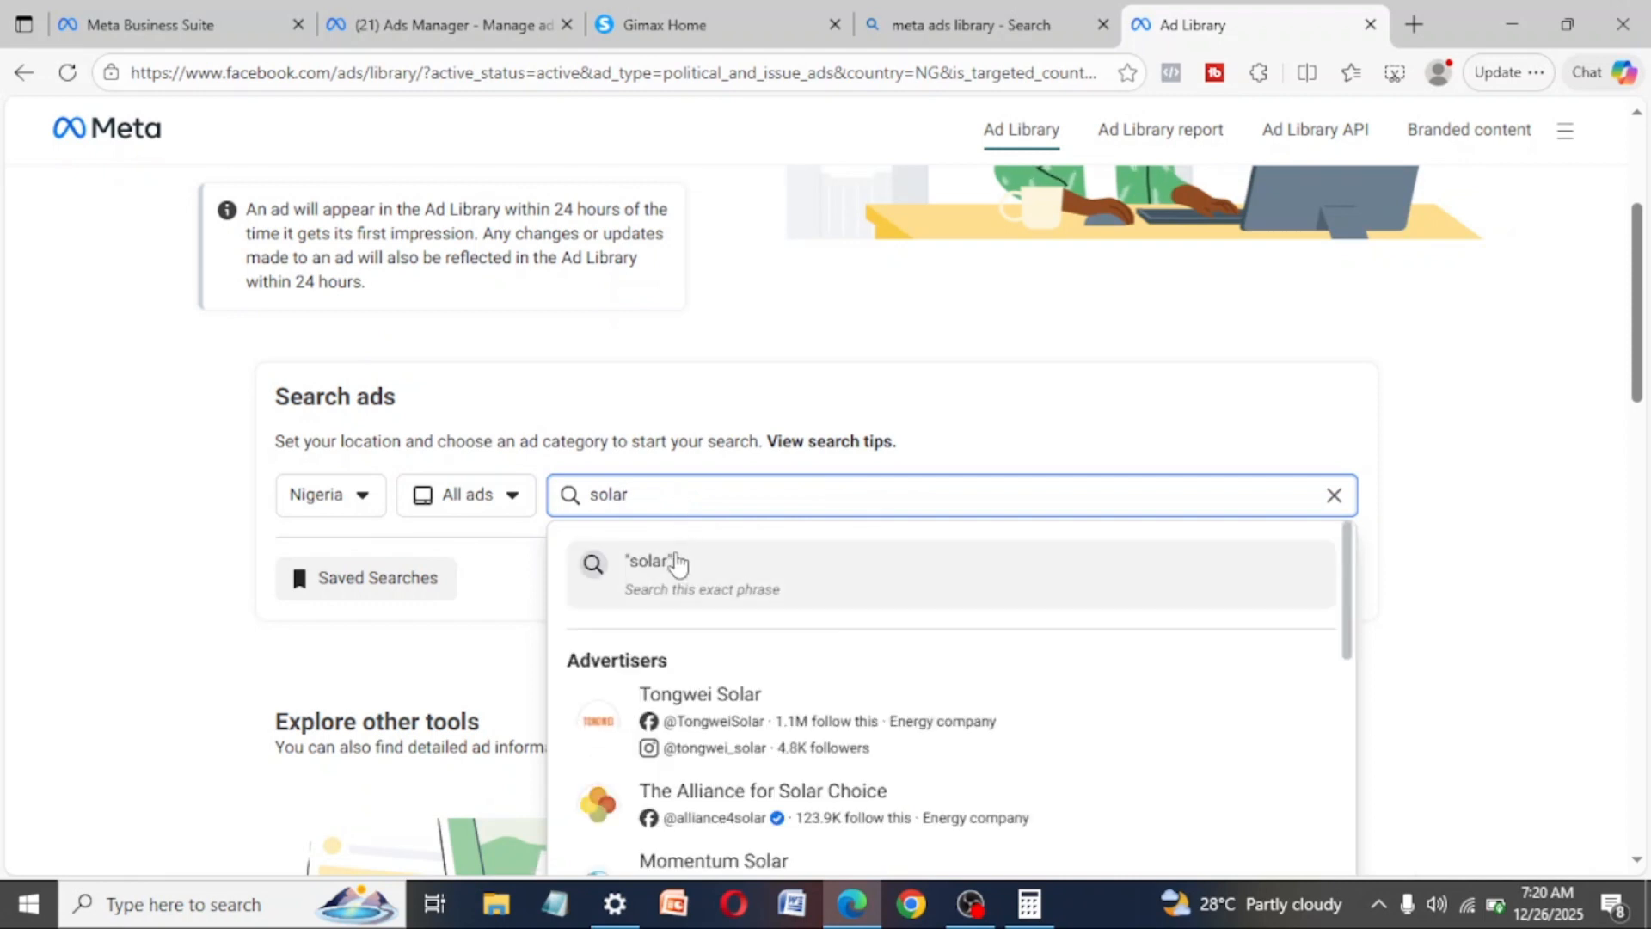
{"action": "left_click", "coordinate": [678, 560]}
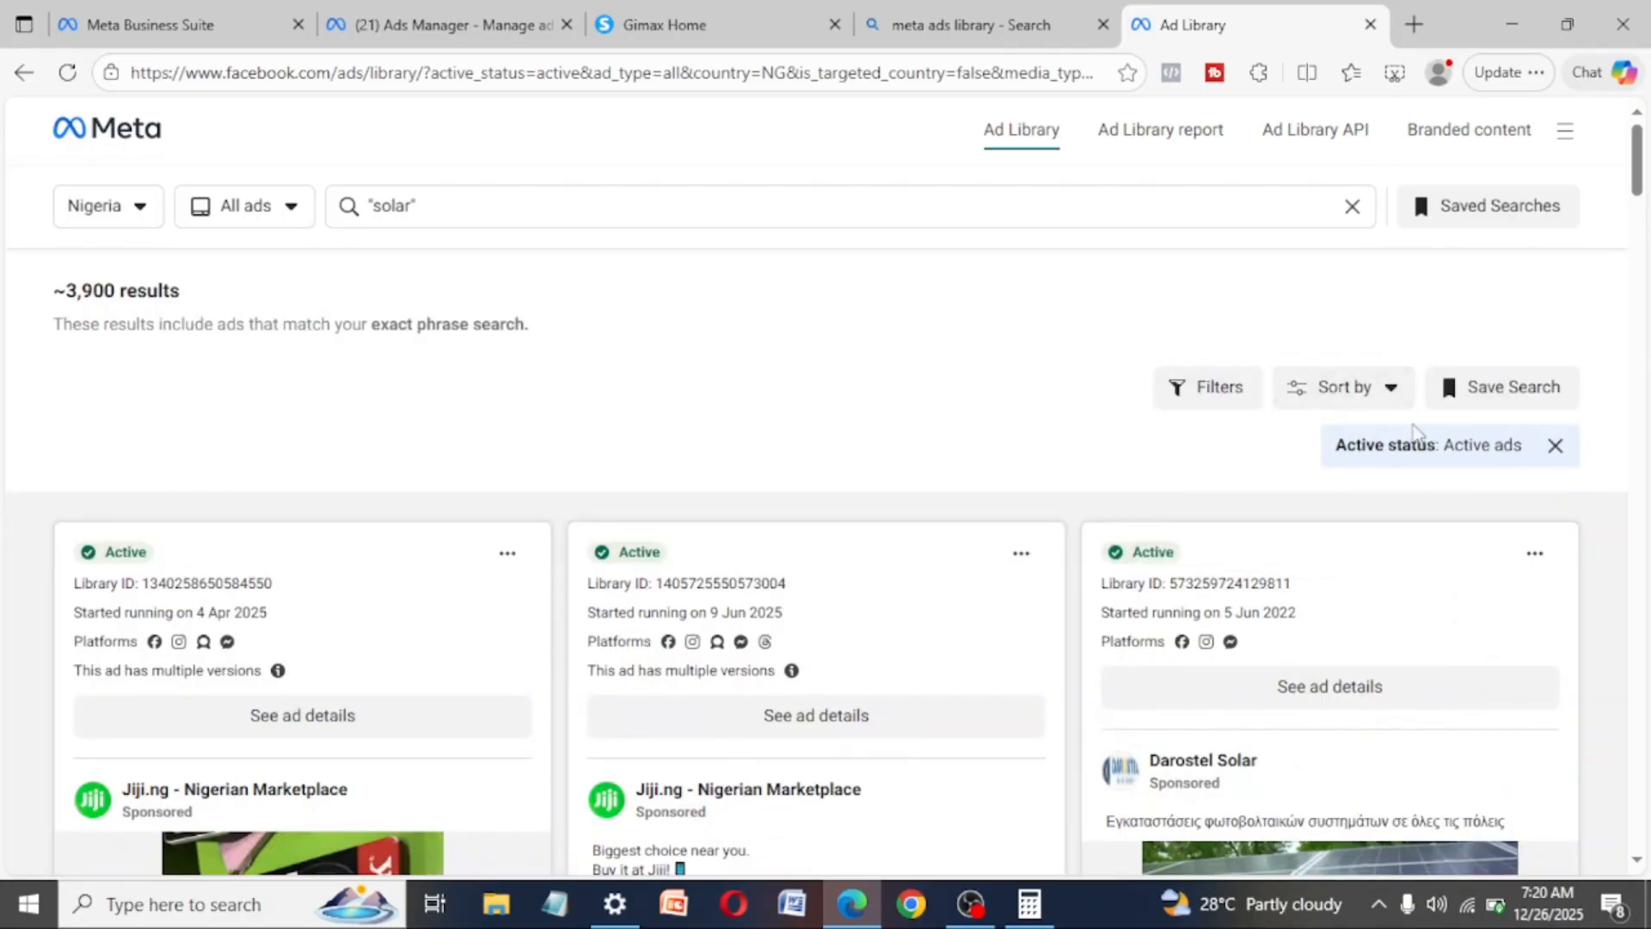
- Look at the available search filters without applying any, and browse the solar ads for copy ideas
{"action": "left_click", "coordinate": [1220, 400]}
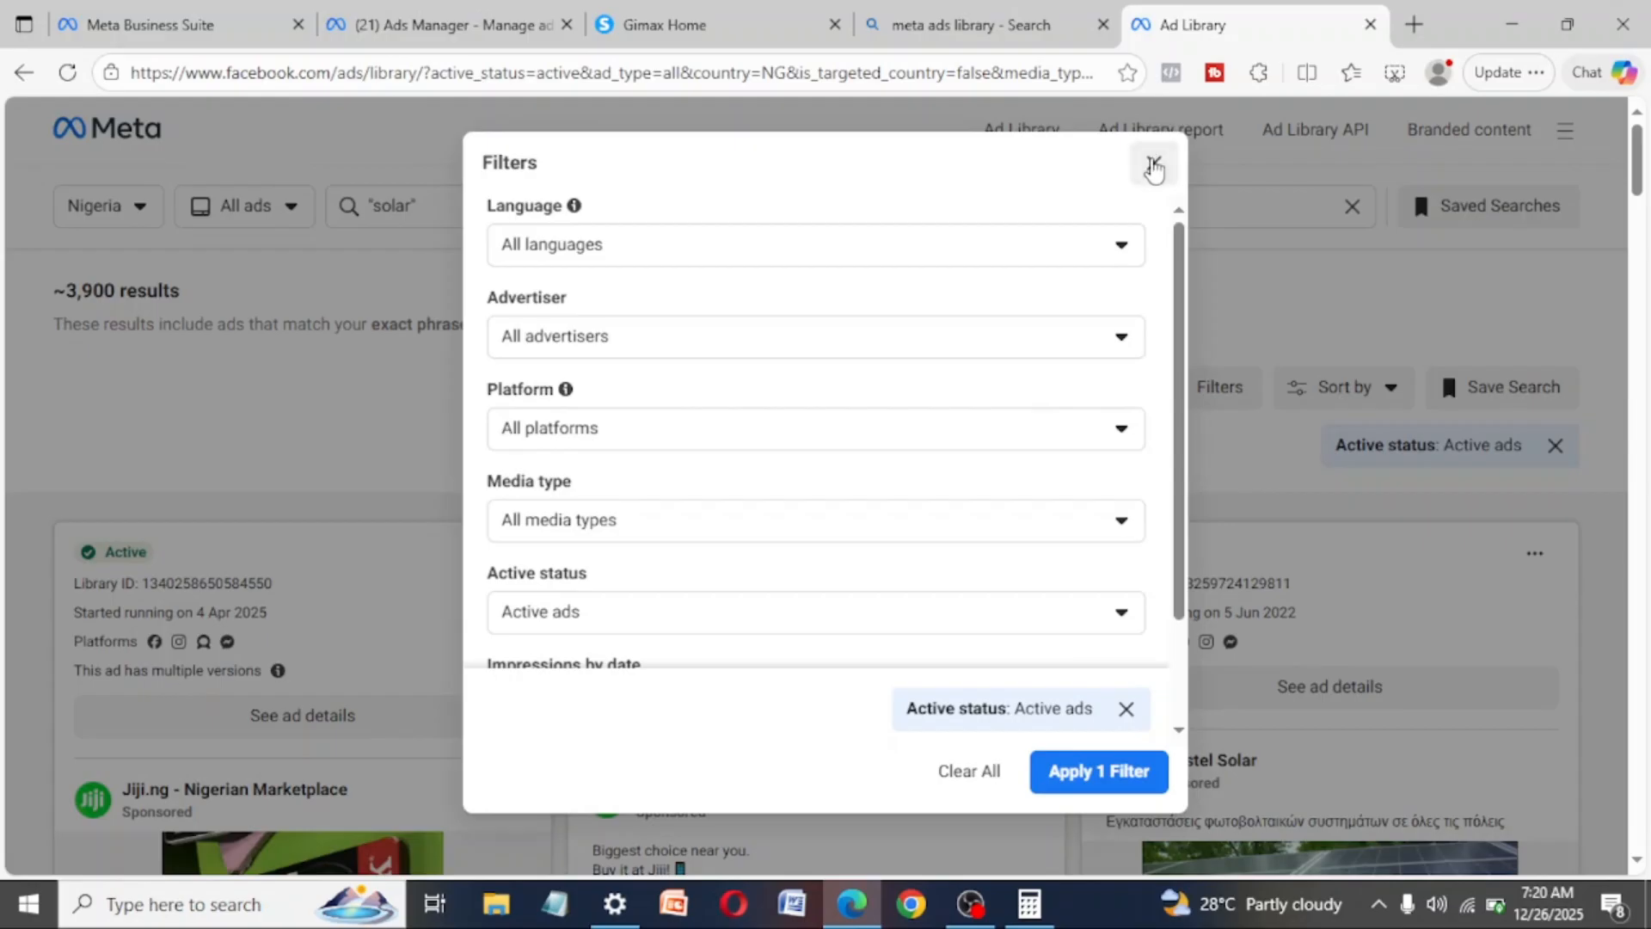
{"action": "left_click", "coordinate": [1155, 163]}
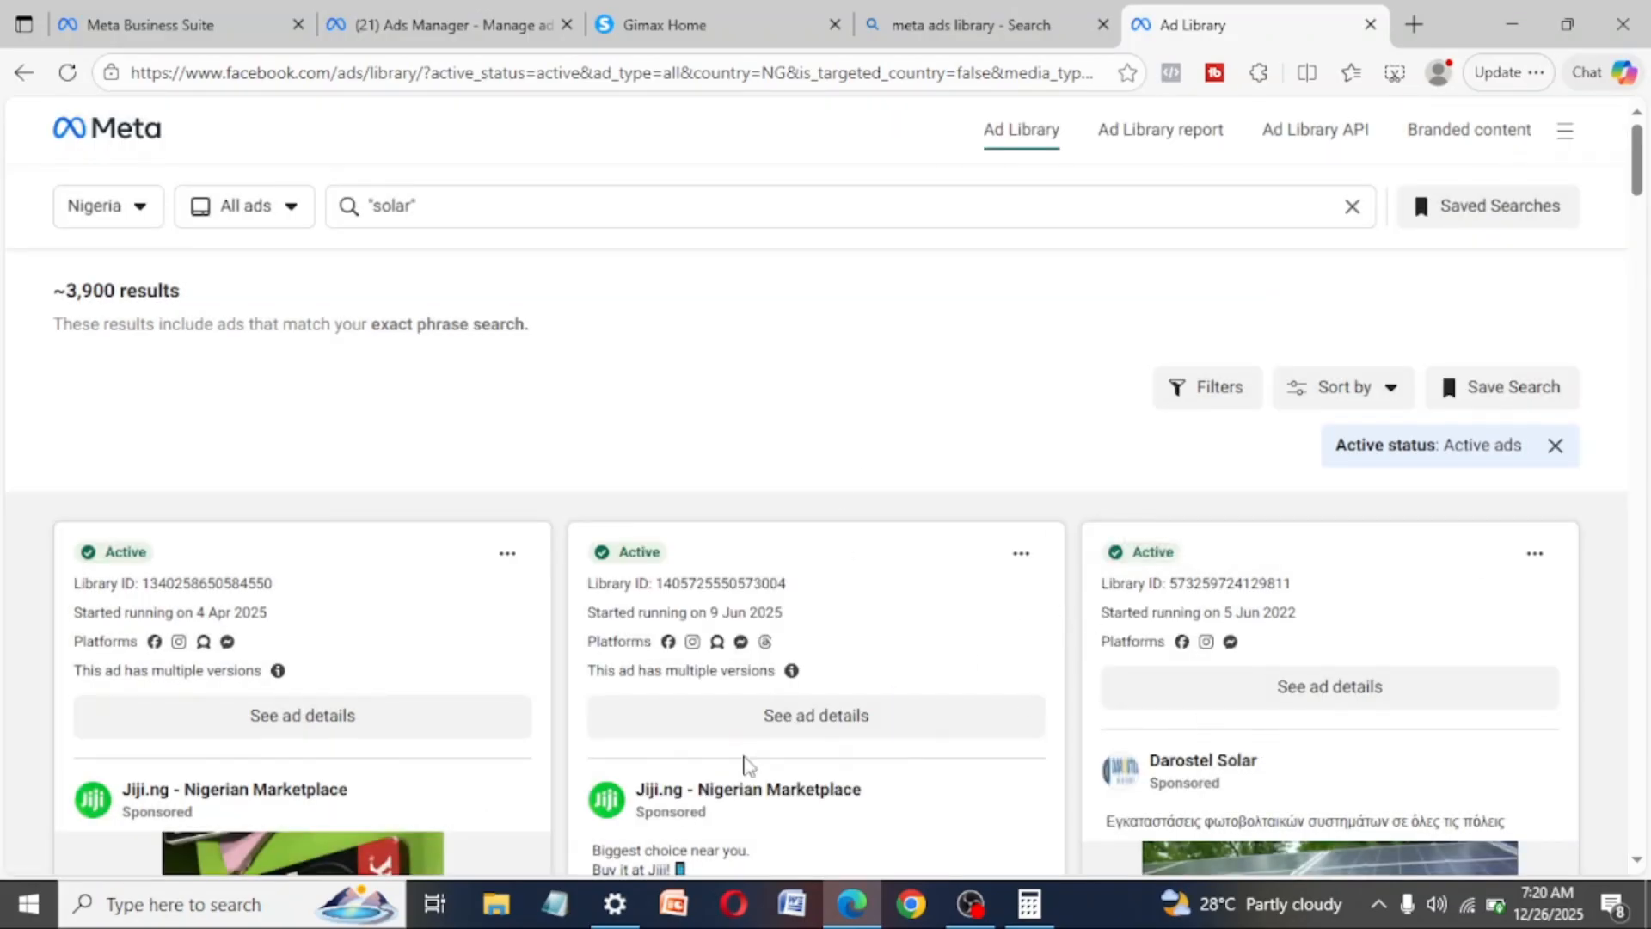
{"action": "scroll", "coordinate": [744, 766], "scroll_direction": "down", "scroll_amount": 2}
{"action": "scroll", "coordinate": [745, 766], "scroll_direction": "down", "scroll_amount": 3}
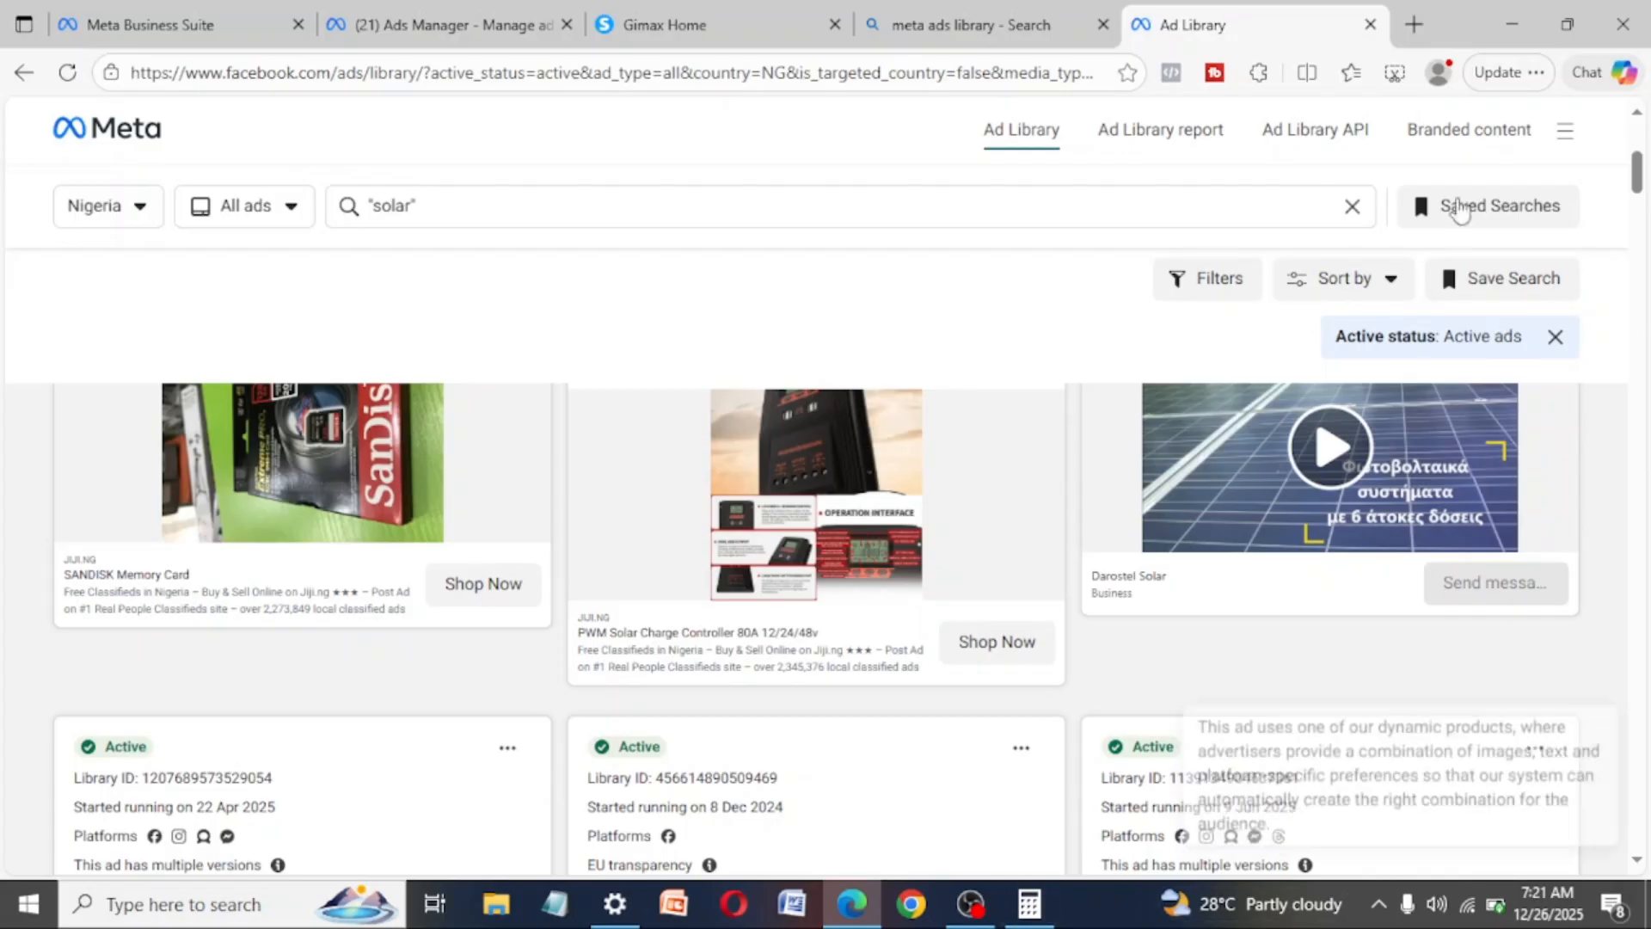
- Close the Ad Library, Gimax Home and Meta Business Suite pages, and return to the ad's text options in Ads Manager
{"action": "left_click", "coordinate": [1370, 24]}
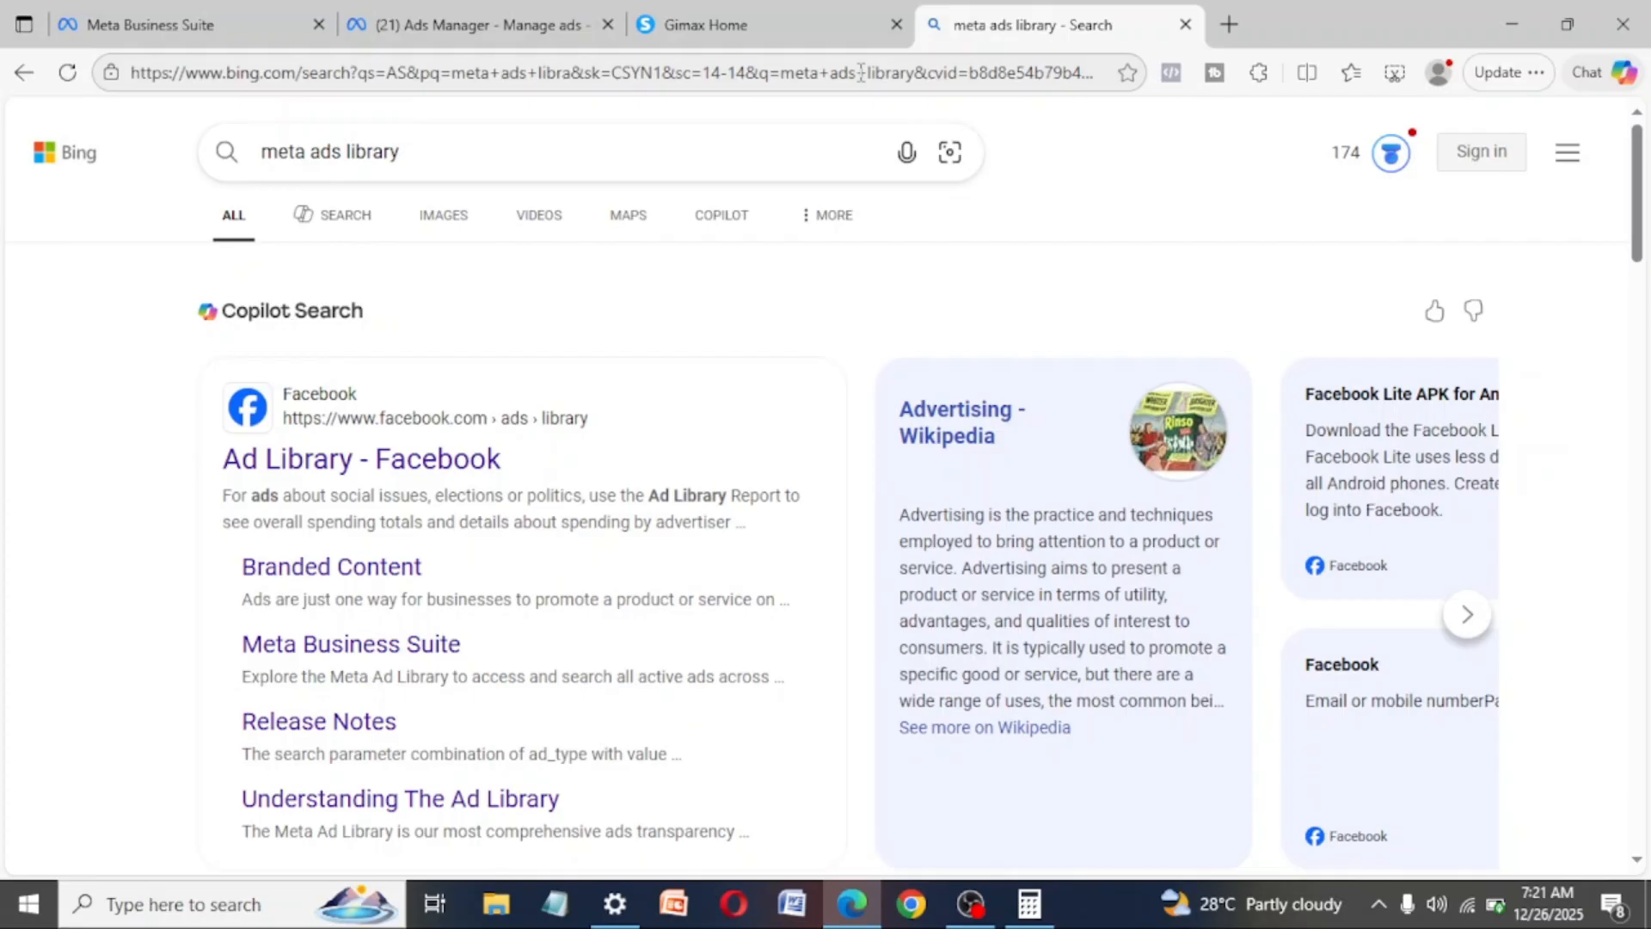
{"action": "left_click", "coordinate": [743, 26]}
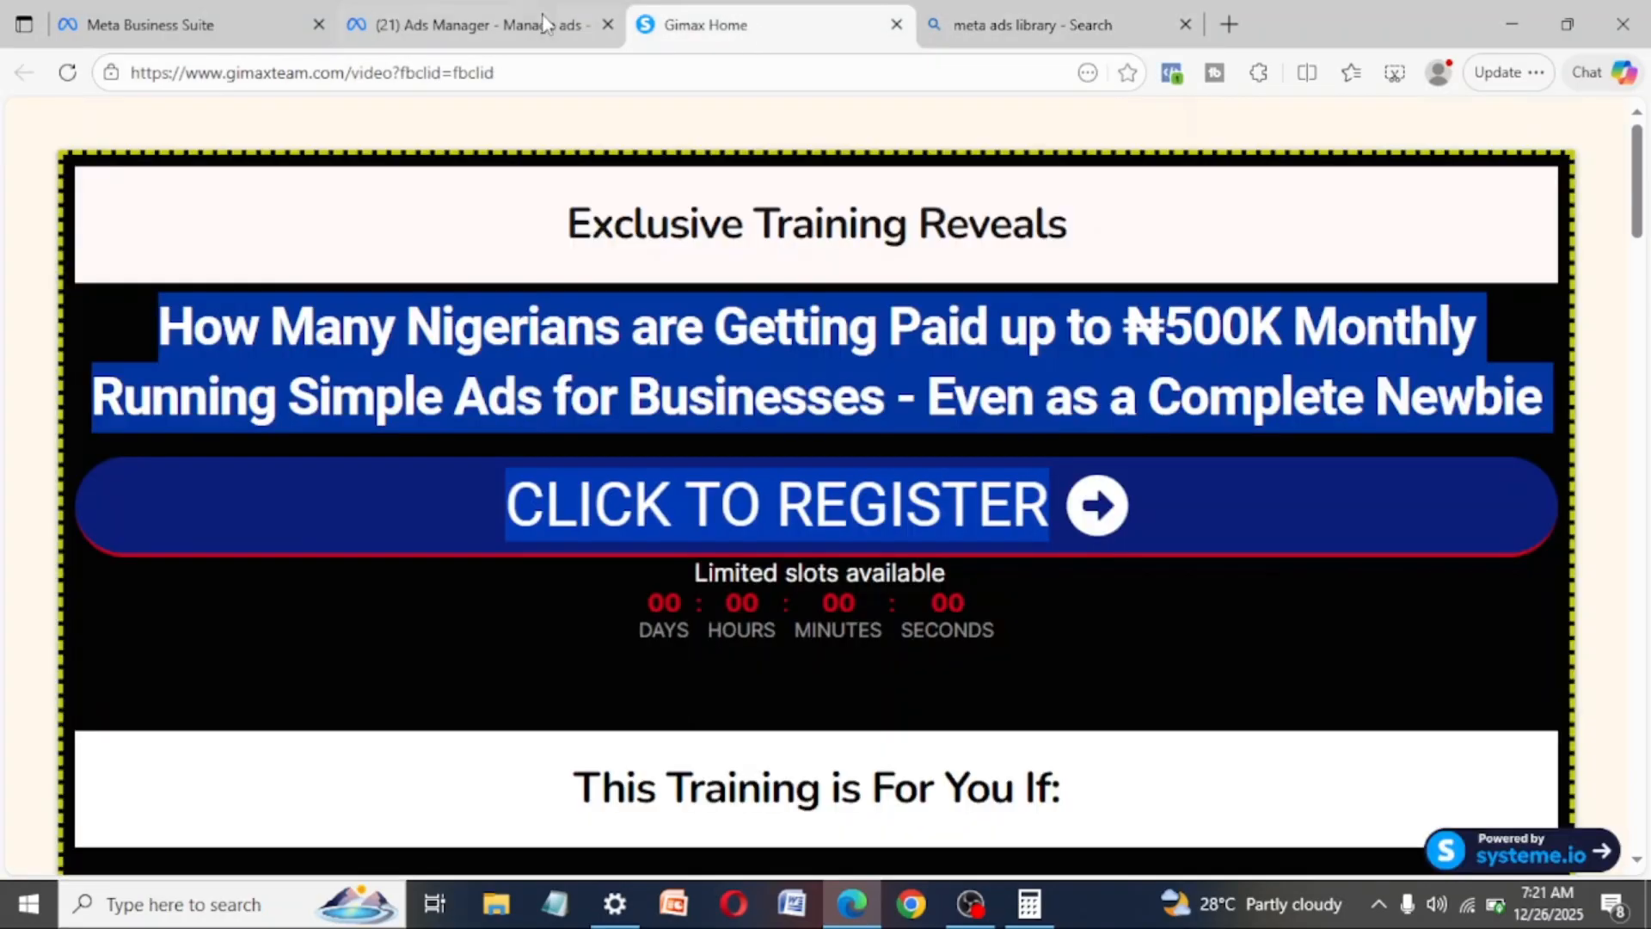
{"action": "left_click", "coordinate": [896, 24]}
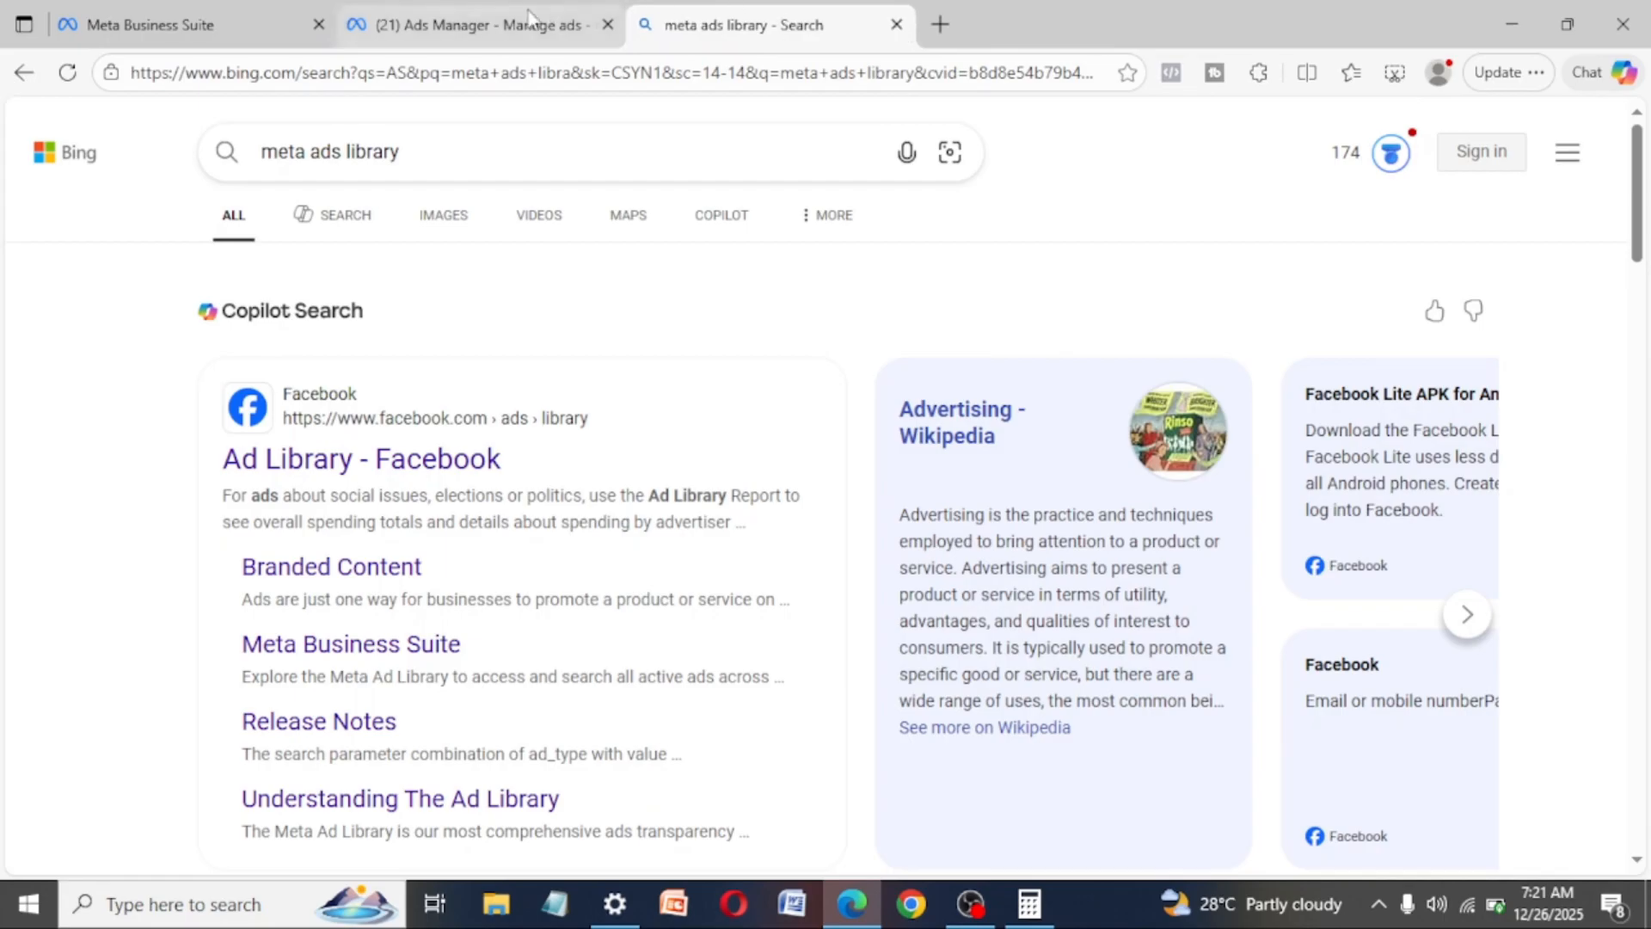
{"action": "left_click", "coordinate": [521, 21]}
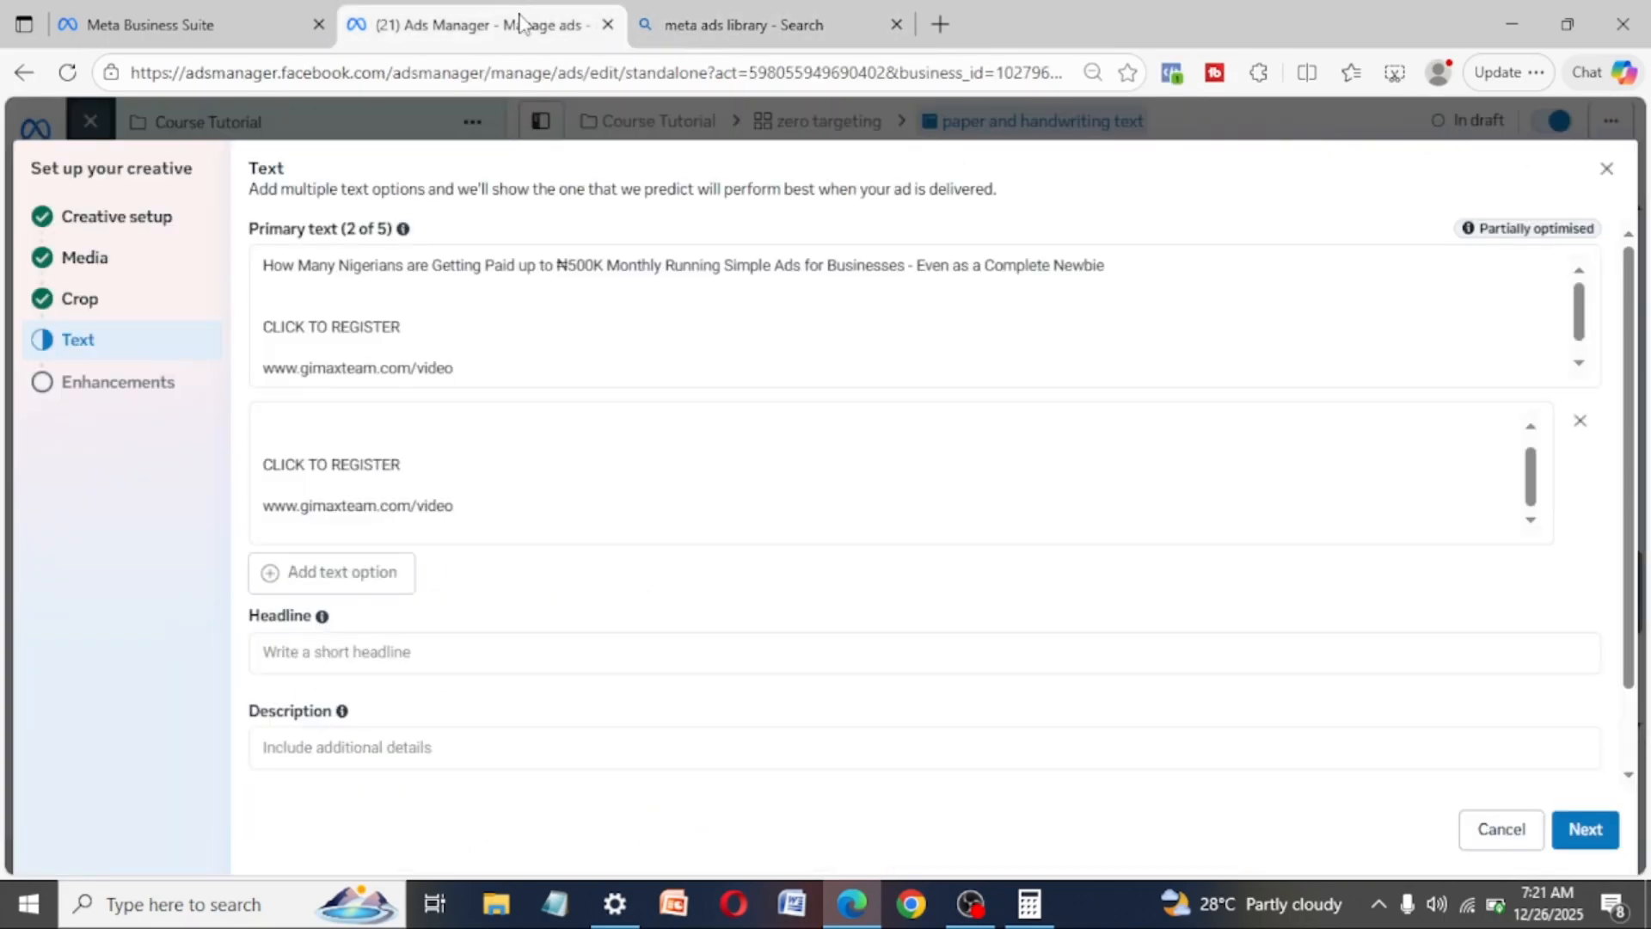
{"action": "left_click", "coordinate": [319, 24]}
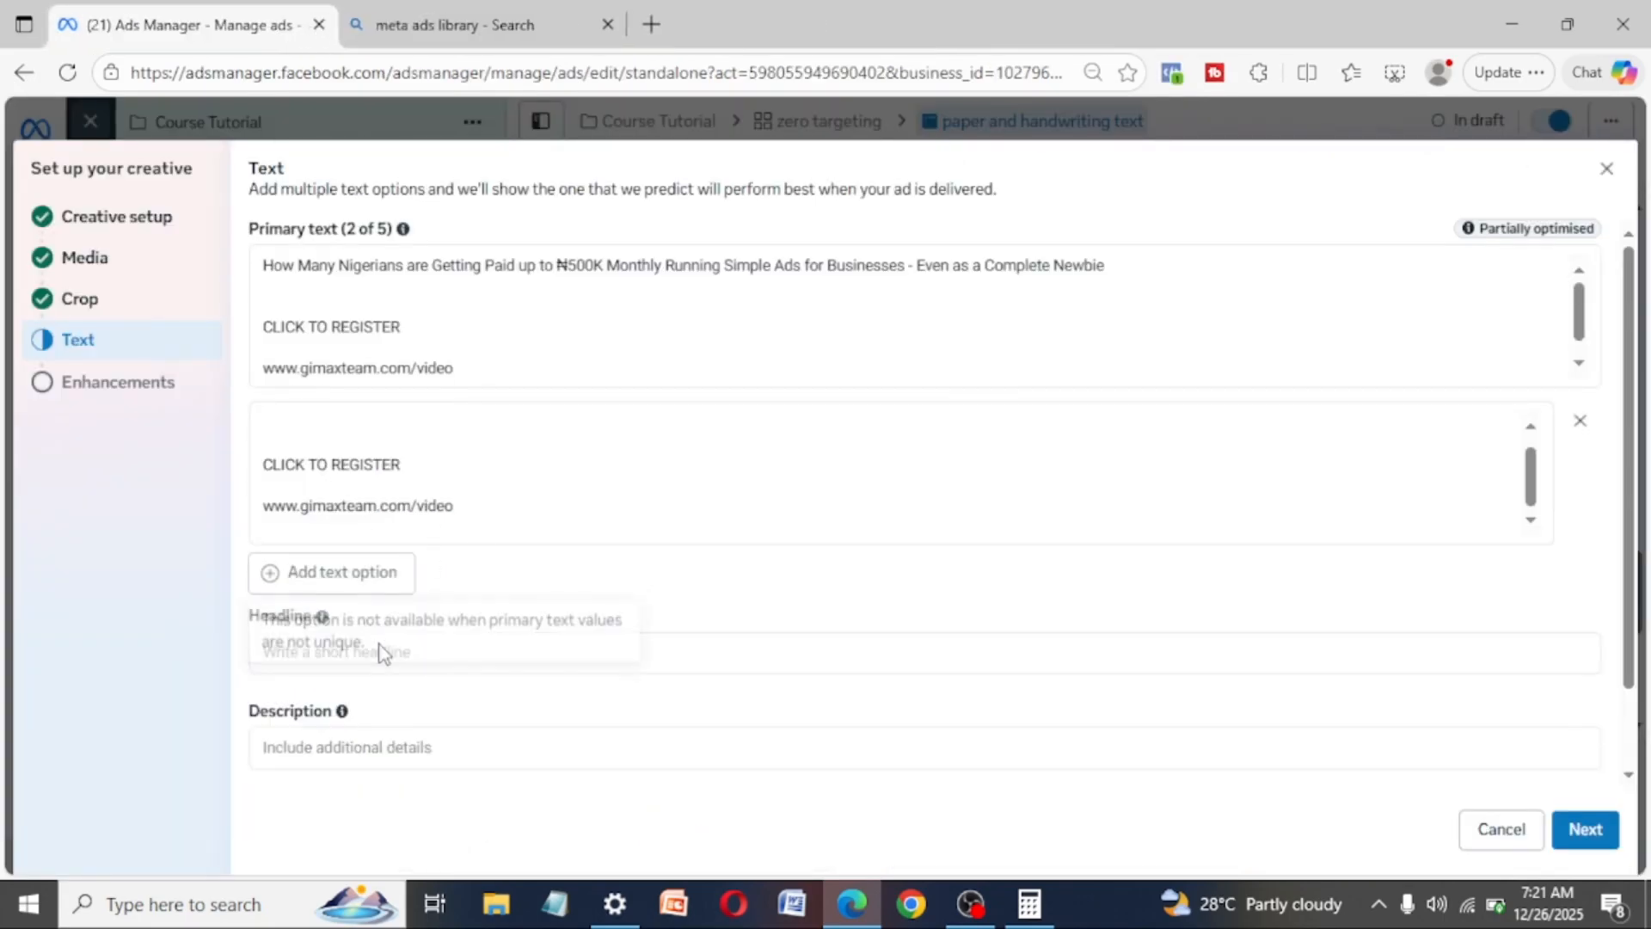
{"action": "scroll", "coordinate": [378, 645], "scroll_direction": "down", "scroll_amount": 1}
{"action": "scroll", "coordinate": [381, 643], "scroll_direction": "up", "scroll_amount": 1}
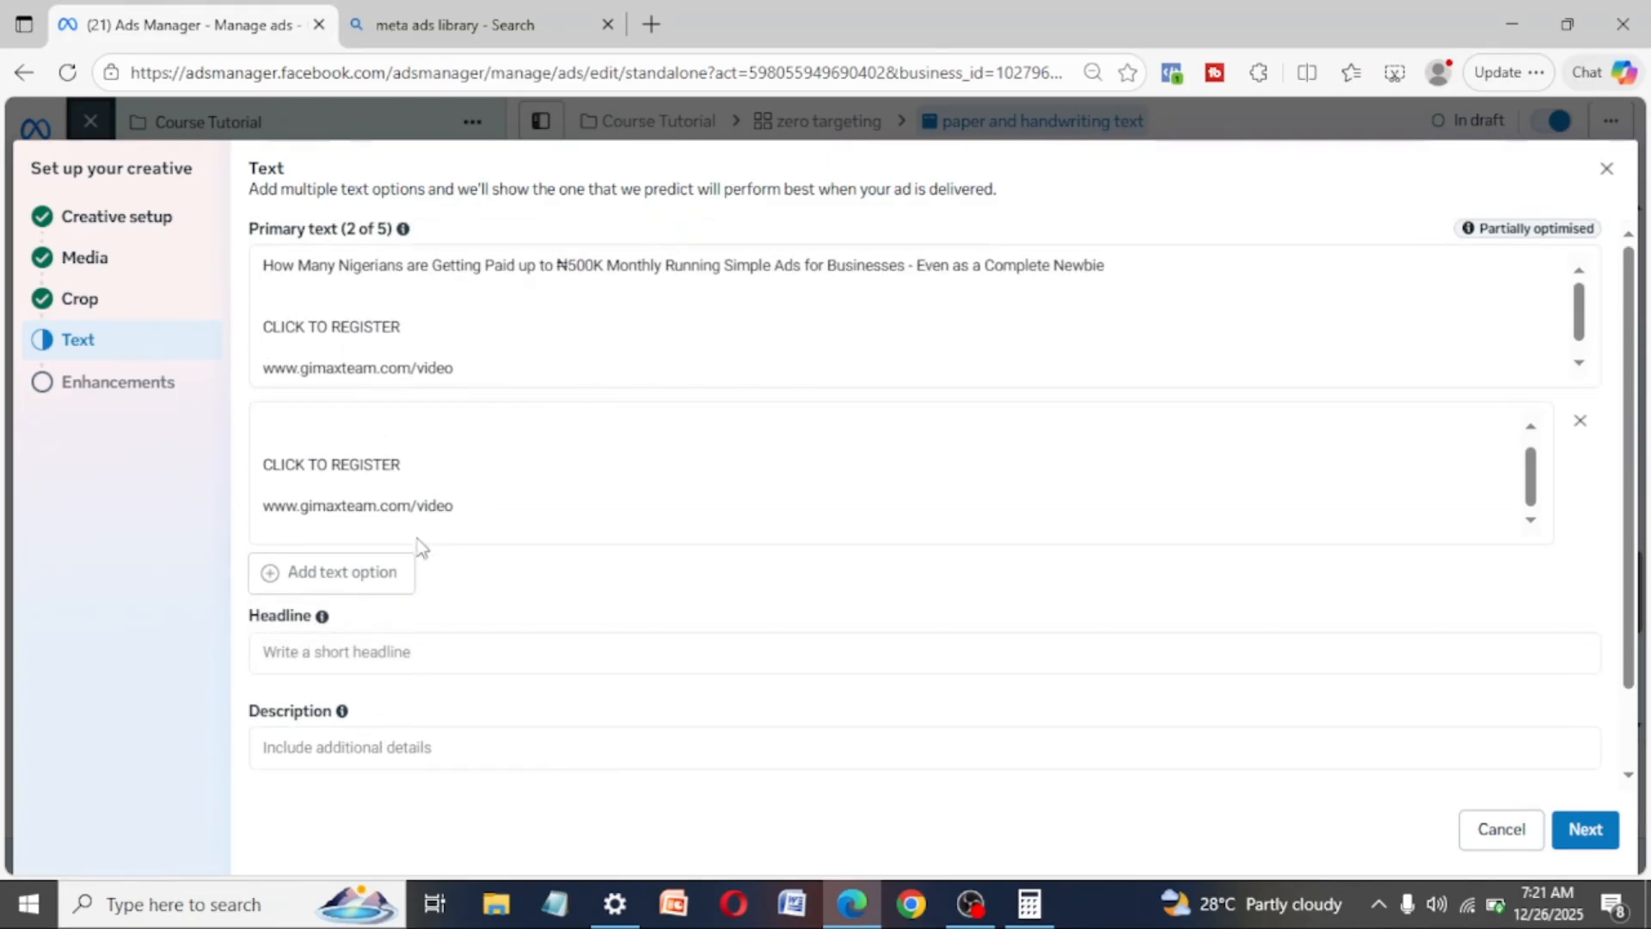
- Enter "Get paid Running ADS online." as the ad's first headline
{"action": "scroll", "coordinate": [421, 545], "scroll_direction": "down", "scroll_amount": 1}
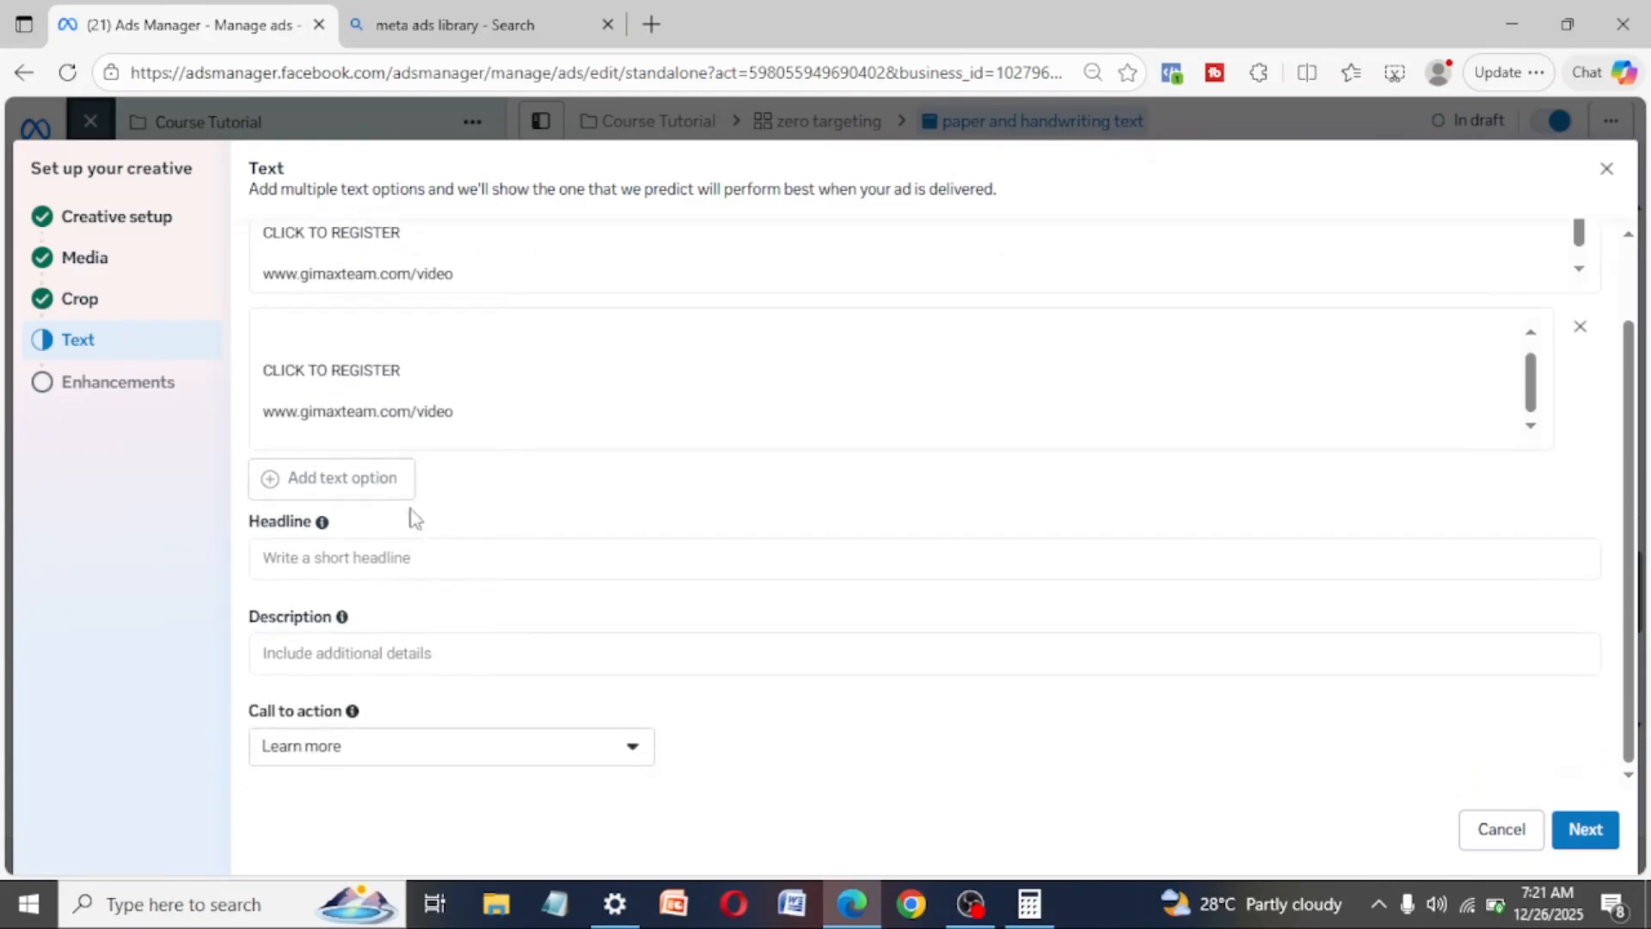
{"action": "left_click", "coordinate": [322, 560]}
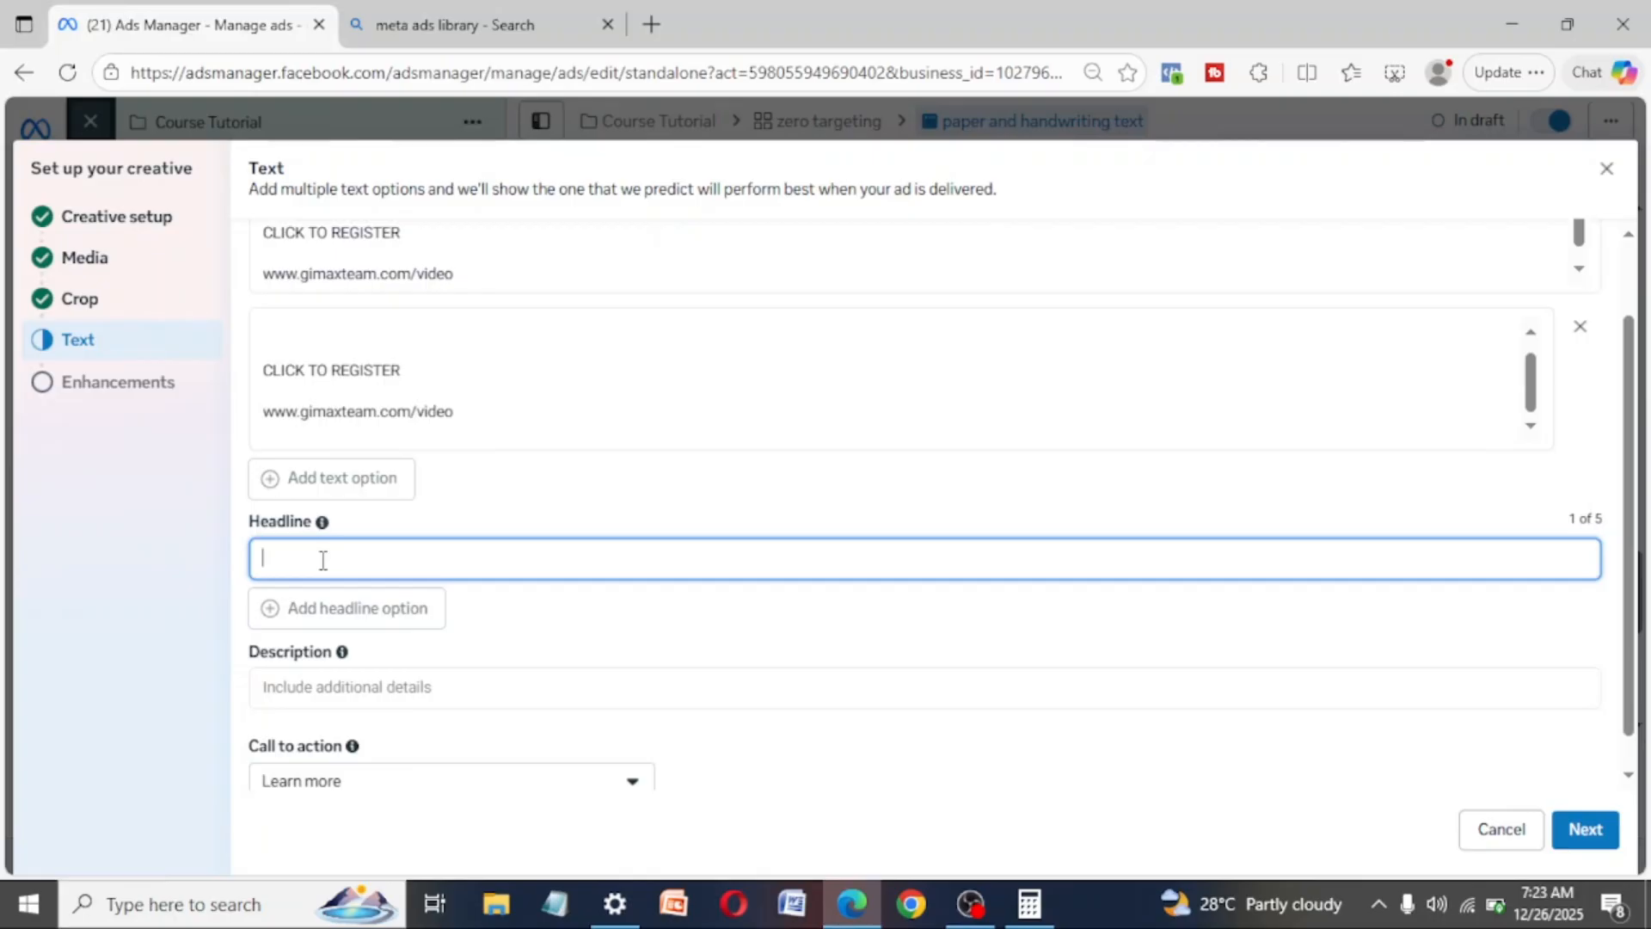
{"action": "type", "text": "Learn"}
{"action": "key", "text": "BackSpace"}
{"action": "key", "text": "BackSpace"}
{"action": "key", "text": "BackSpace"}
{"action": "key", "text": "BackSpace"}
{"action": "key", "text": "BackSpace"}
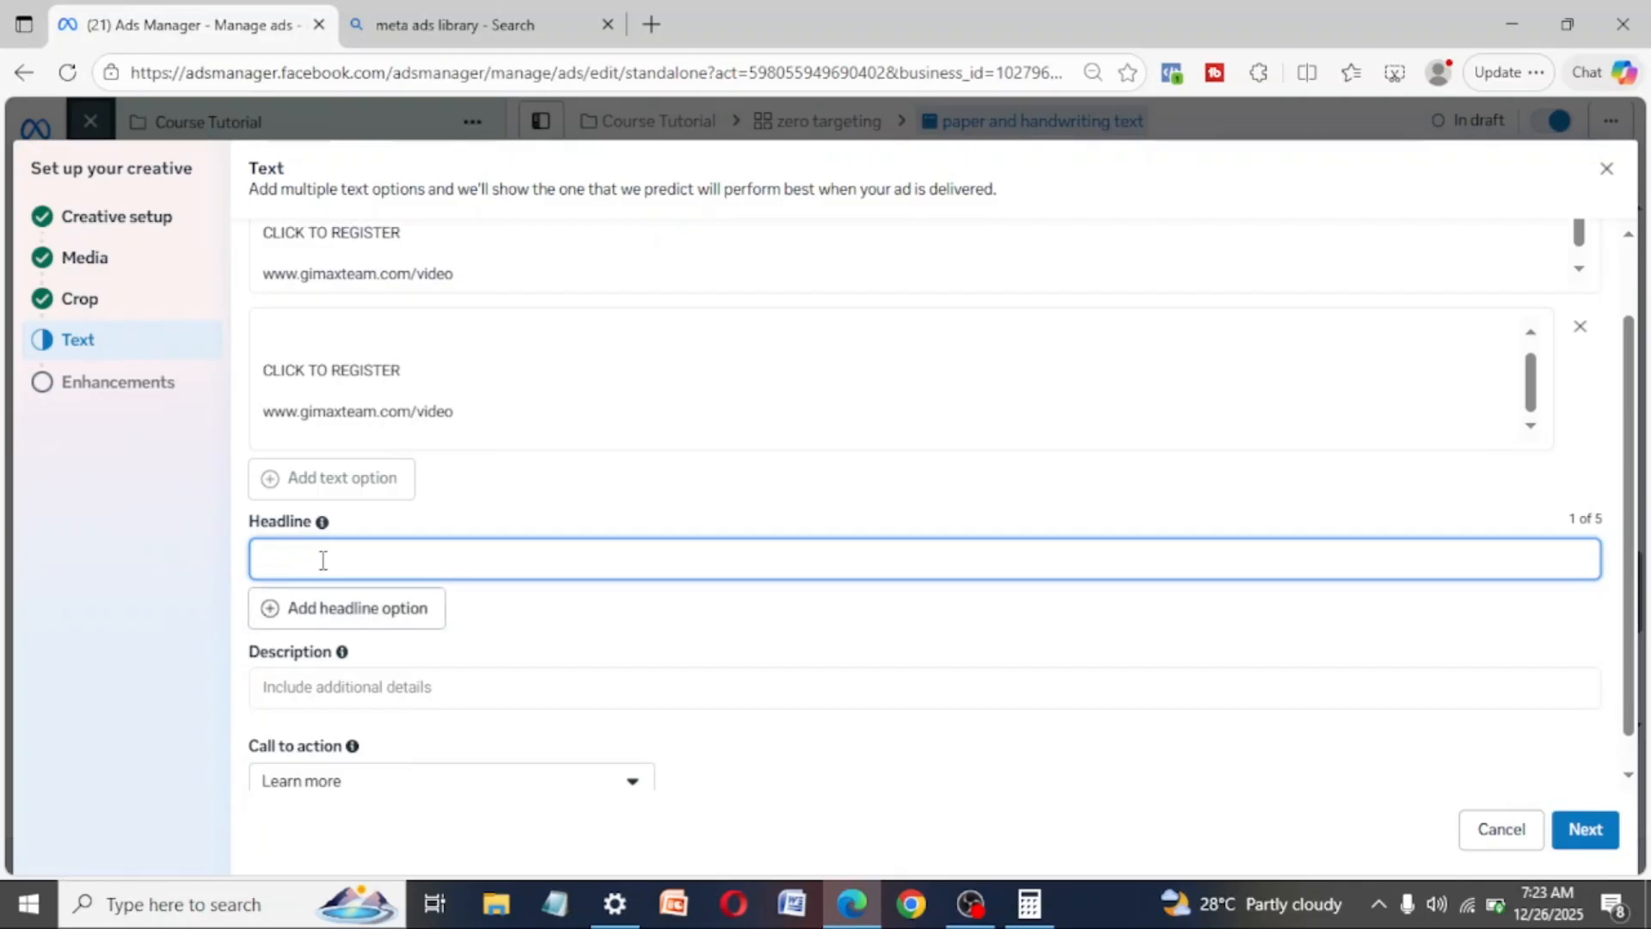
{"action": "type", "text": "Get paid Running FCE"}
{"action": "key", "text": "BackSpace"}
{"action": "key", "text": "BackSpace"}
{"action": "type", "text": "CEBOOK"}
{"action": "key", "text": "BackSpace"}
{"action": "key", "text": "BackSpace"}
{"action": "key", "text": "BackSpace"}
{"action": "key", "text": "BackSpace"}
{"action": "key", "text": "BackSpace"}
{"action": "key", "text": "BackSpace"}
{"action": "key", "text": "BackSpace"}
{"action": "type", "text": "aceook"}
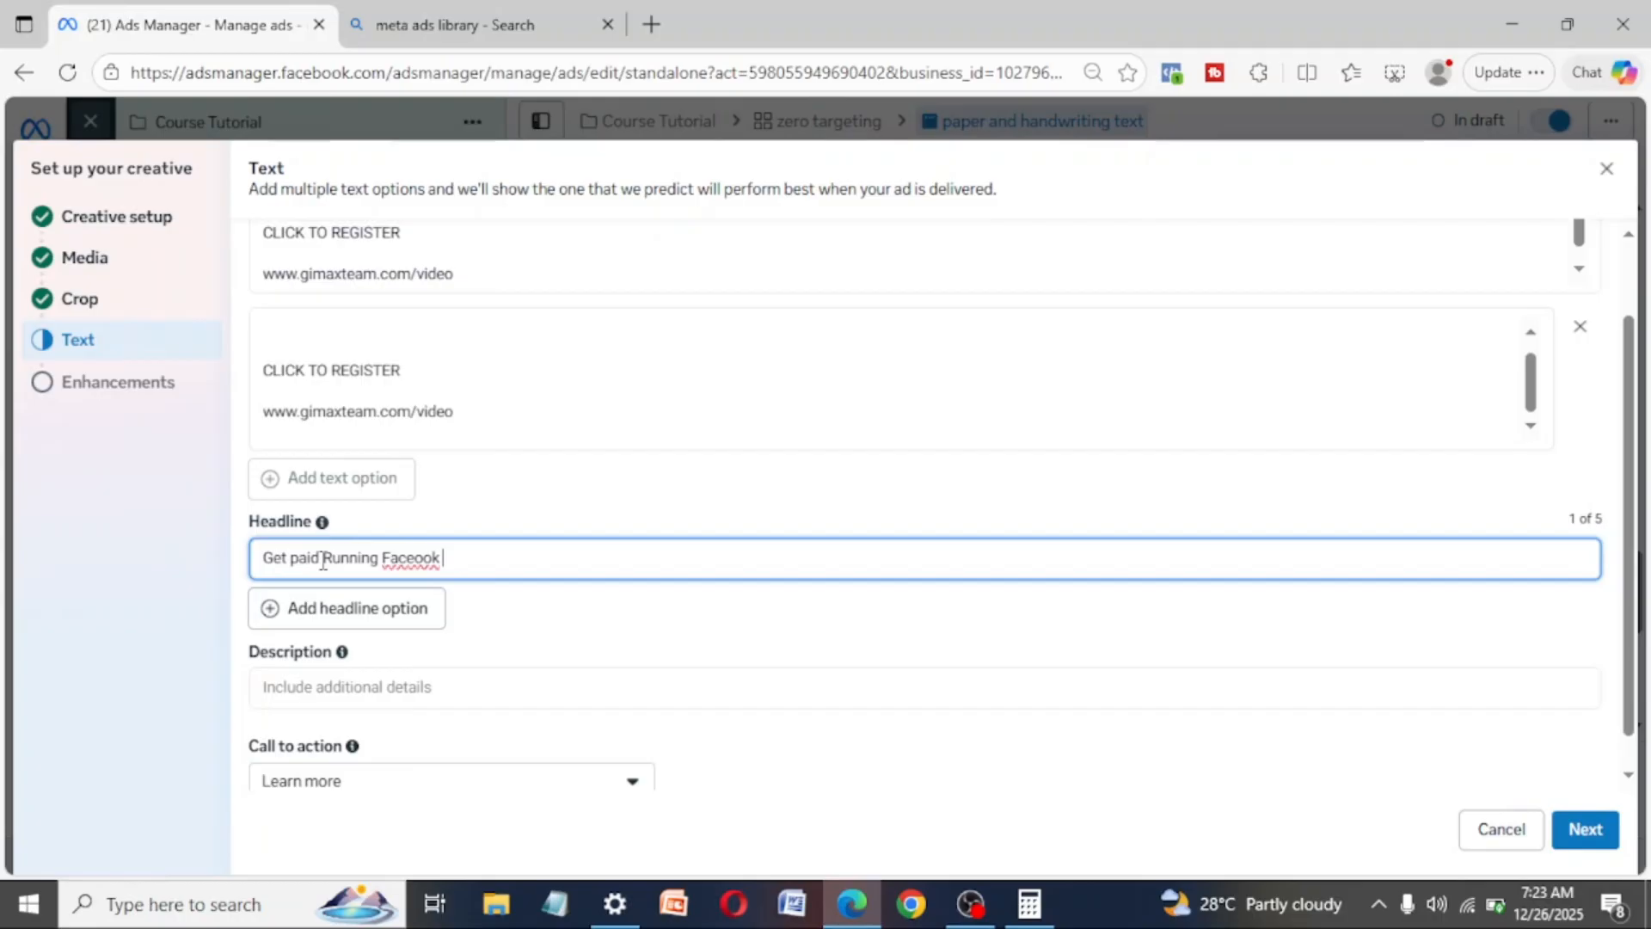
{"action": "key", "text": "BackSpace"}
{"action": "key", "text": "BackSpace"}
{"action": "key", "text": "BackSpace"}
{"action": "key", "text": "BackSpace"}
{"action": "key", "text": "BackSpace"}
{"action": "key", "text": "BackSpace"}
{"action": "key", "text": "BackSpace"}
{"action": "key", "text": "BackSpace"}
{"action": "key", "text": "BackSpace"}
{"action": "key", "text": "BackSpace"}
{"action": "type", "text": "g ADS"}
{"action": "type", "text": " n"}
{"action": "key", "text": "BackSpace"}
{"action": "type", "text": "online."}
{"action": "left_click", "coordinate": [561, 478]}
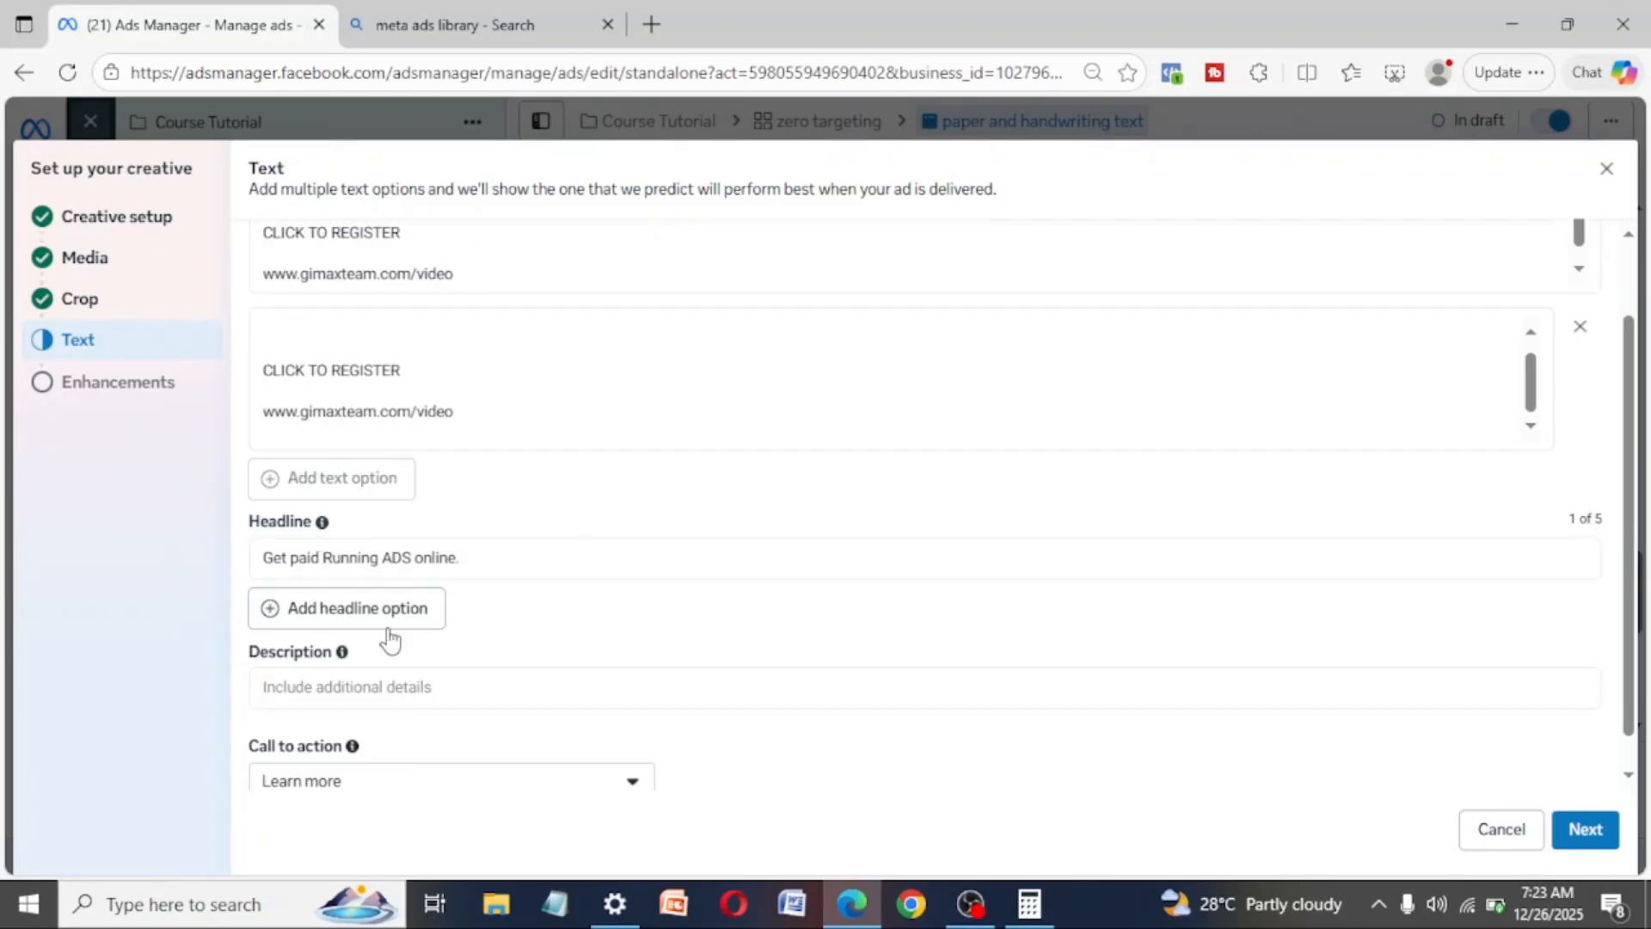
- Add a second headline option to the ad and leave it empty
{"action": "left_click", "coordinate": [365, 617]}
{"action": "left_click", "coordinate": [363, 616]}
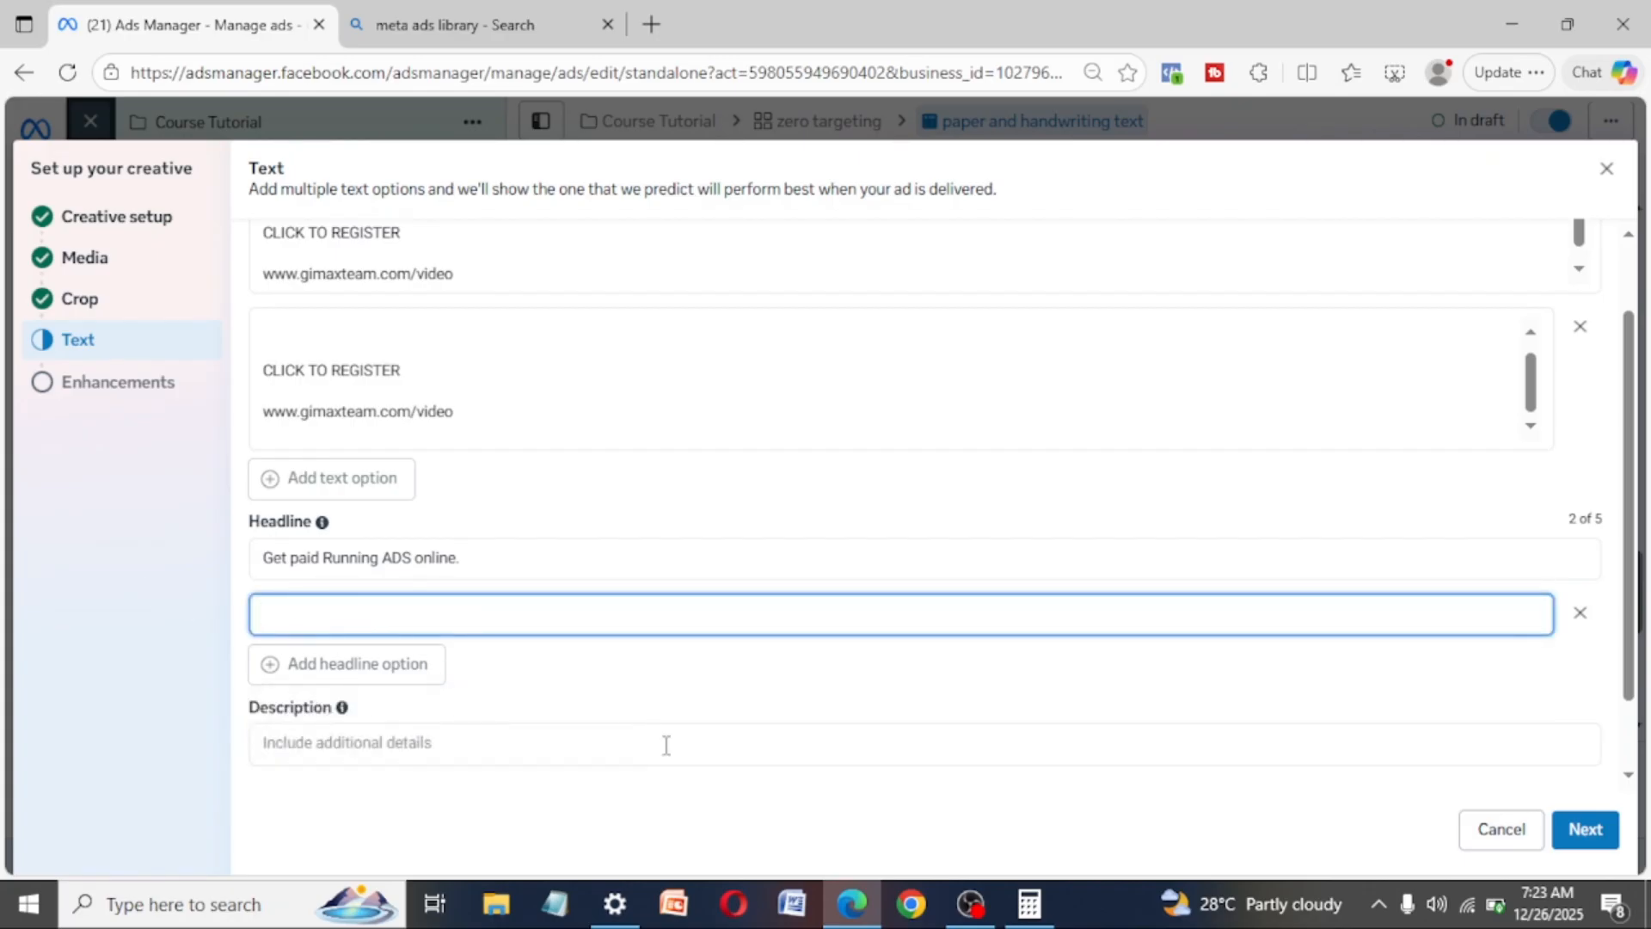
{"action": "scroll", "coordinate": [666, 745], "scroll_direction": "down", "scroll_amount": 1}
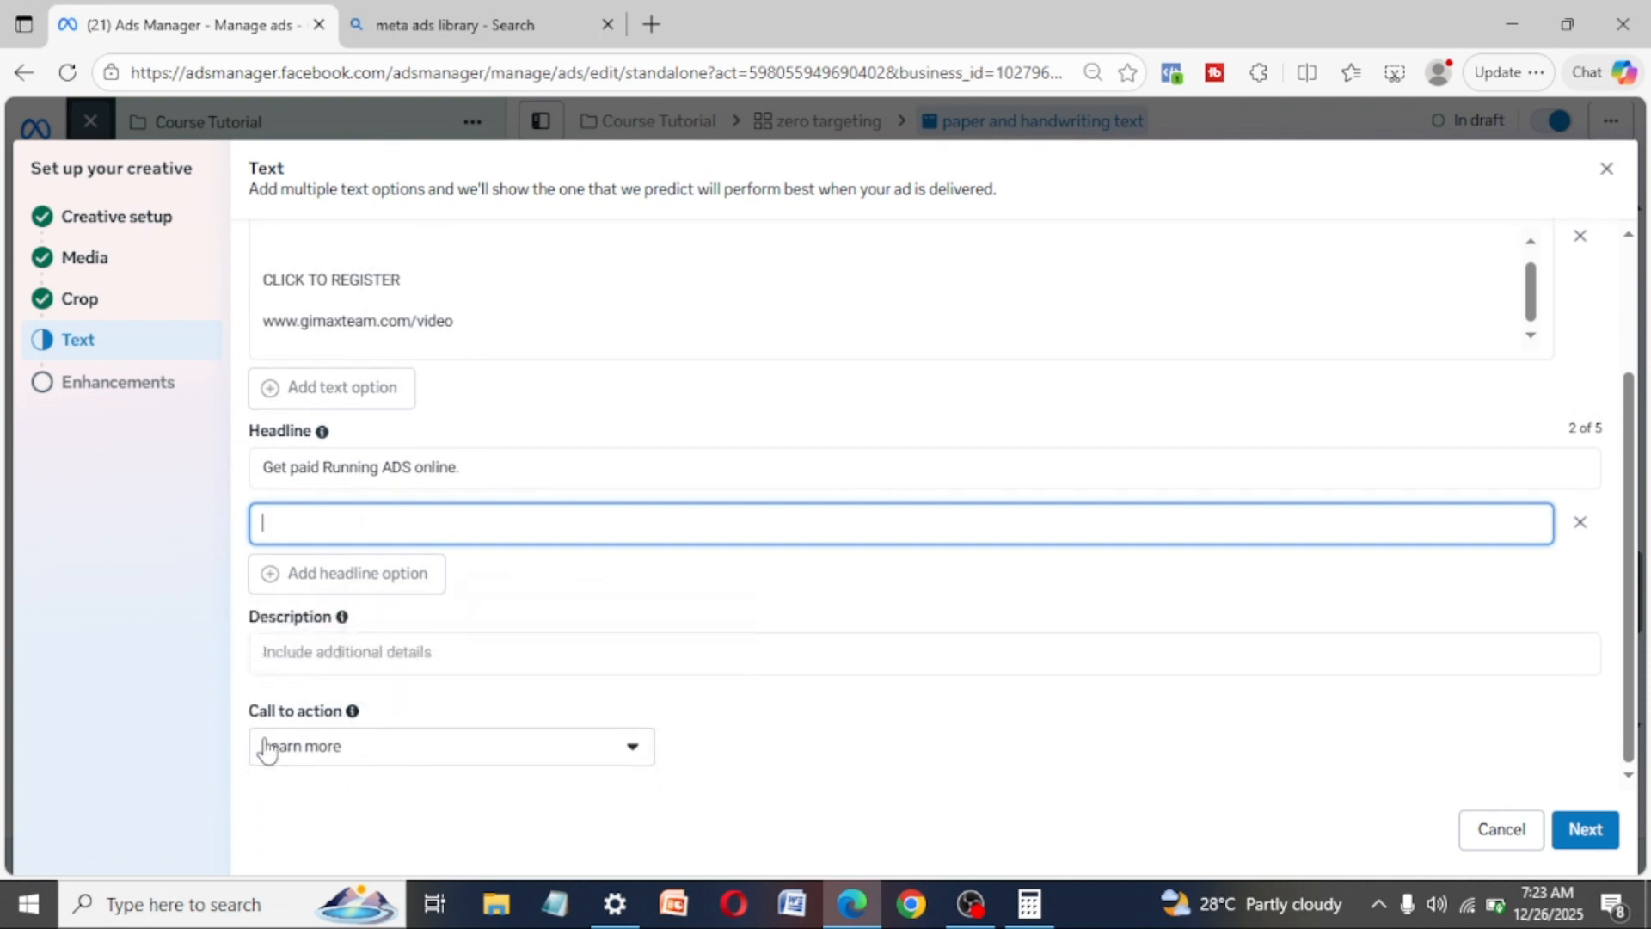
- Look through the available call-to-action choices, keeping Learn more, and leave the description empty
{"action": "left_click", "coordinate": [366, 757]}
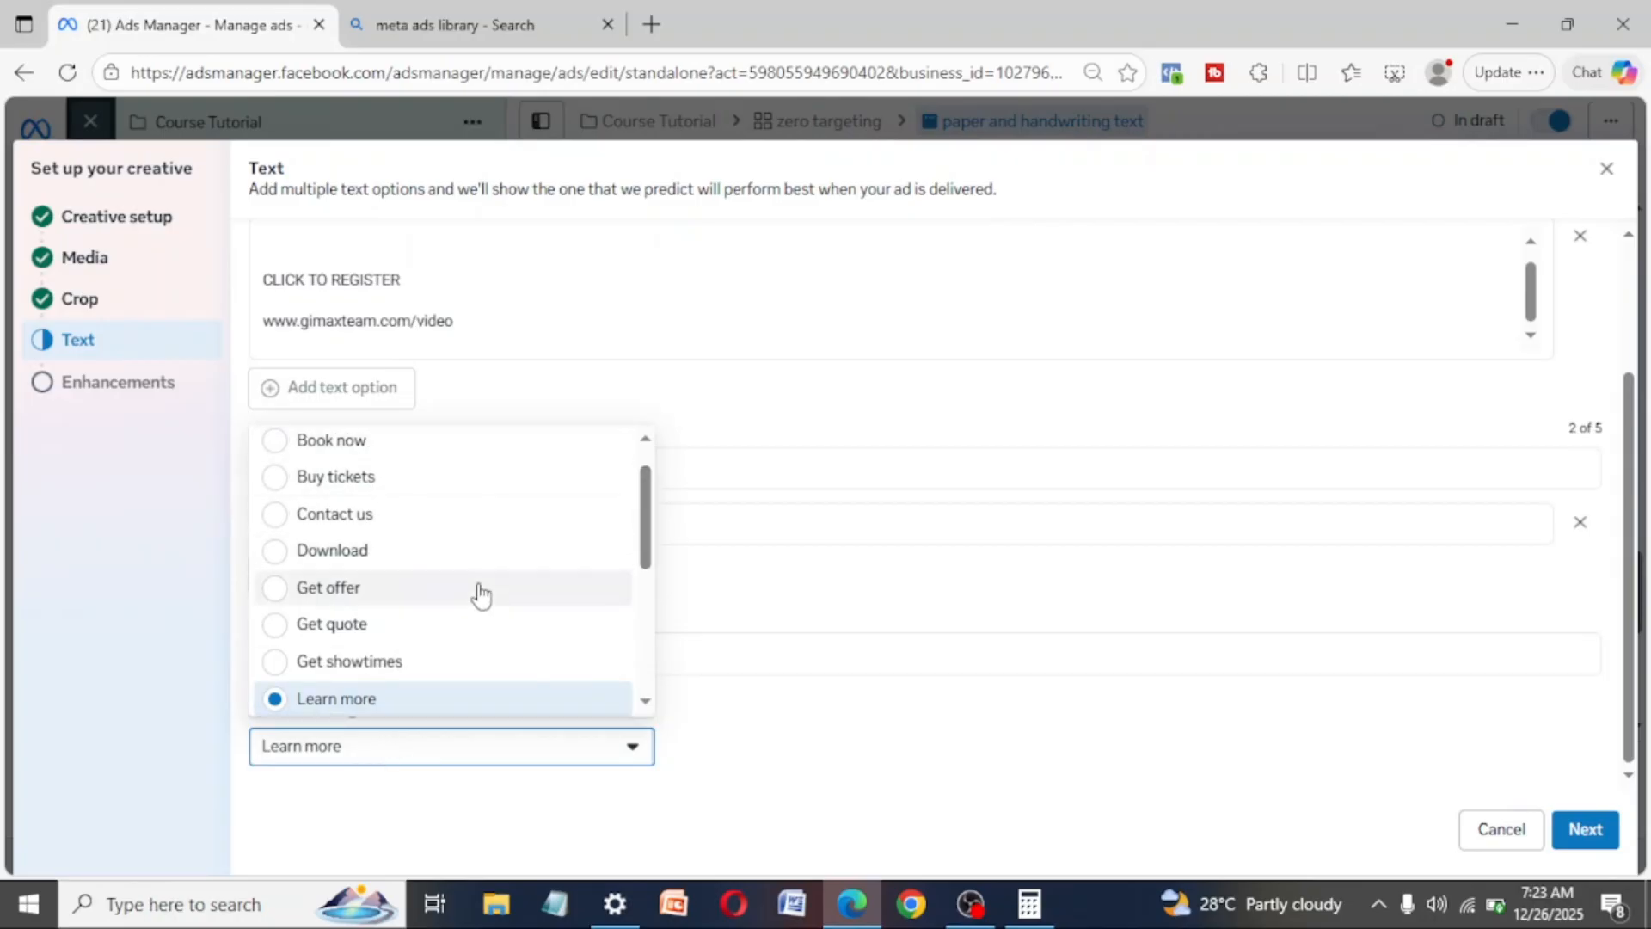
{"action": "scroll", "coordinate": [398, 667], "scroll_direction": "down", "scroll_amount": 2}
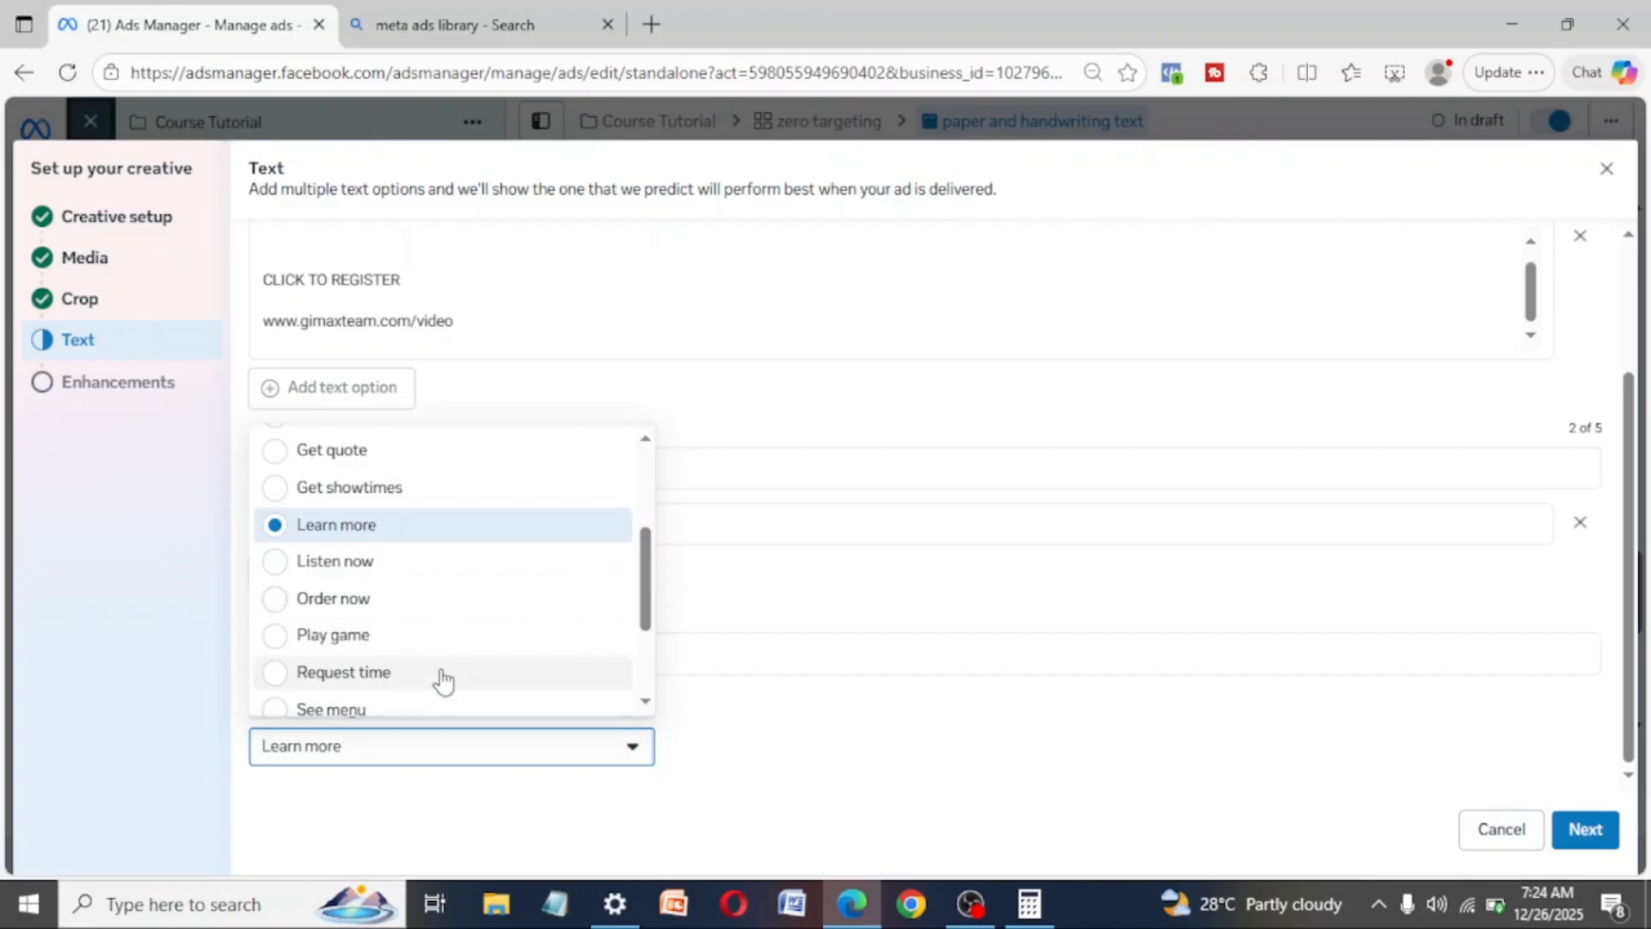
{"action": "scroll", "coordinate": [430, 675], "scroll_direction": "down", "scroll_amount": 2}
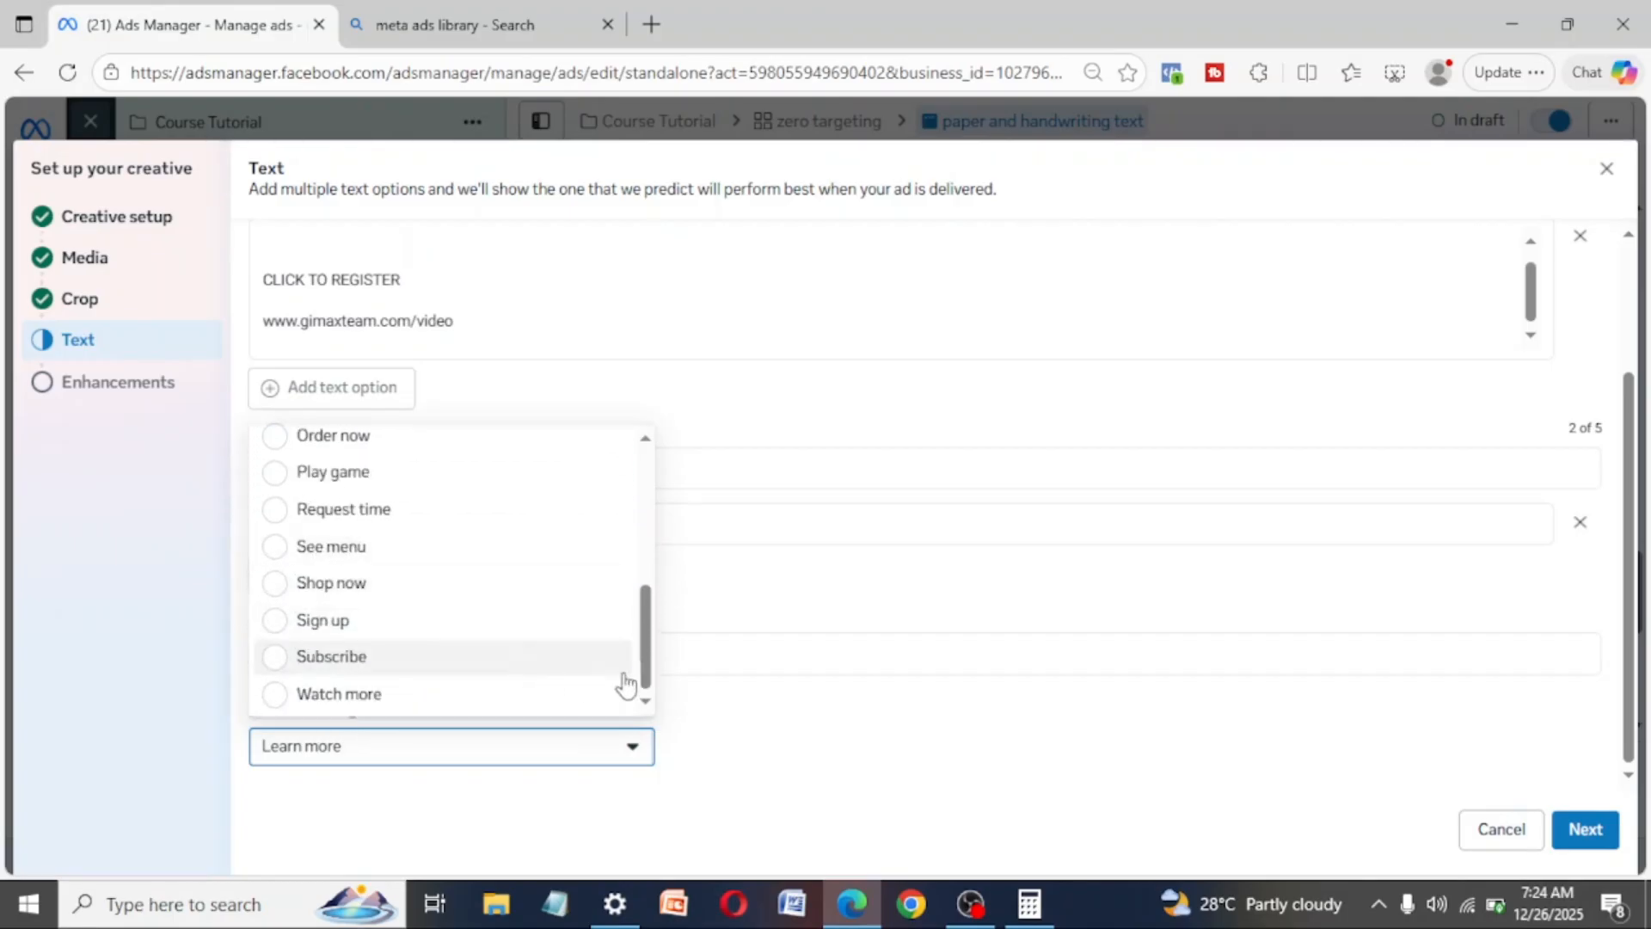
{"action": "left_click", "coordinate": [813, 654]}
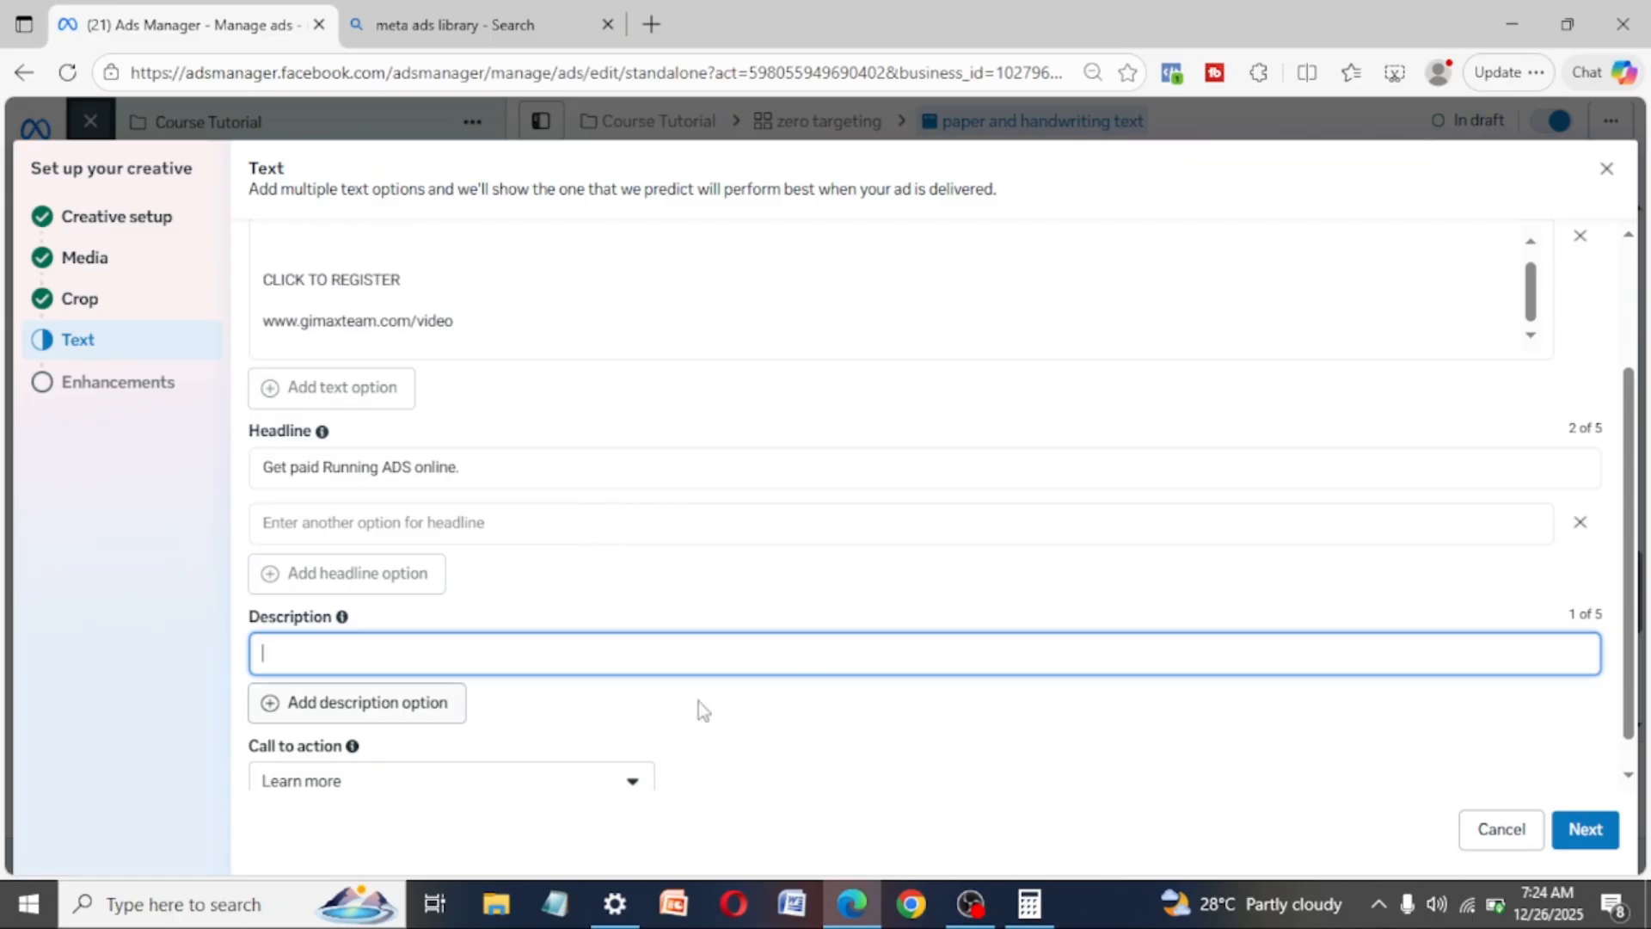
{"action": "scroll", "coordinate": [904, 608], "scroll_direction": "down", "scroll_amount": 1}
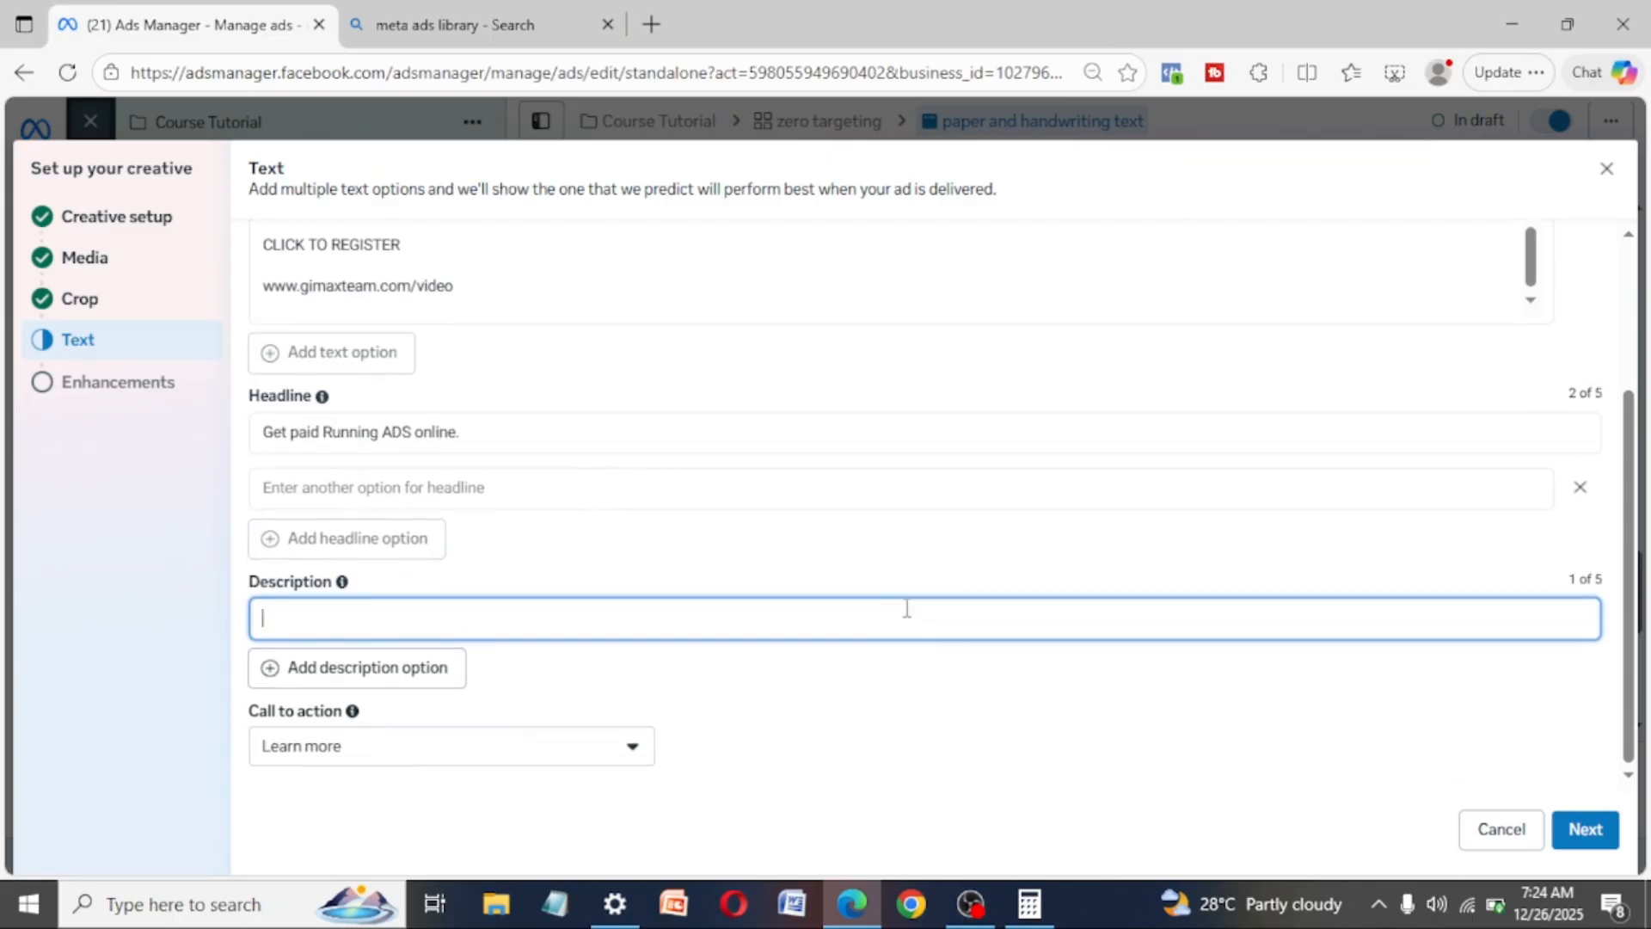
- Continue to the Advantage+ creative enhancements and turn on Generate CTA
{"action": "left_click", "coordinate": [1598, 836]}
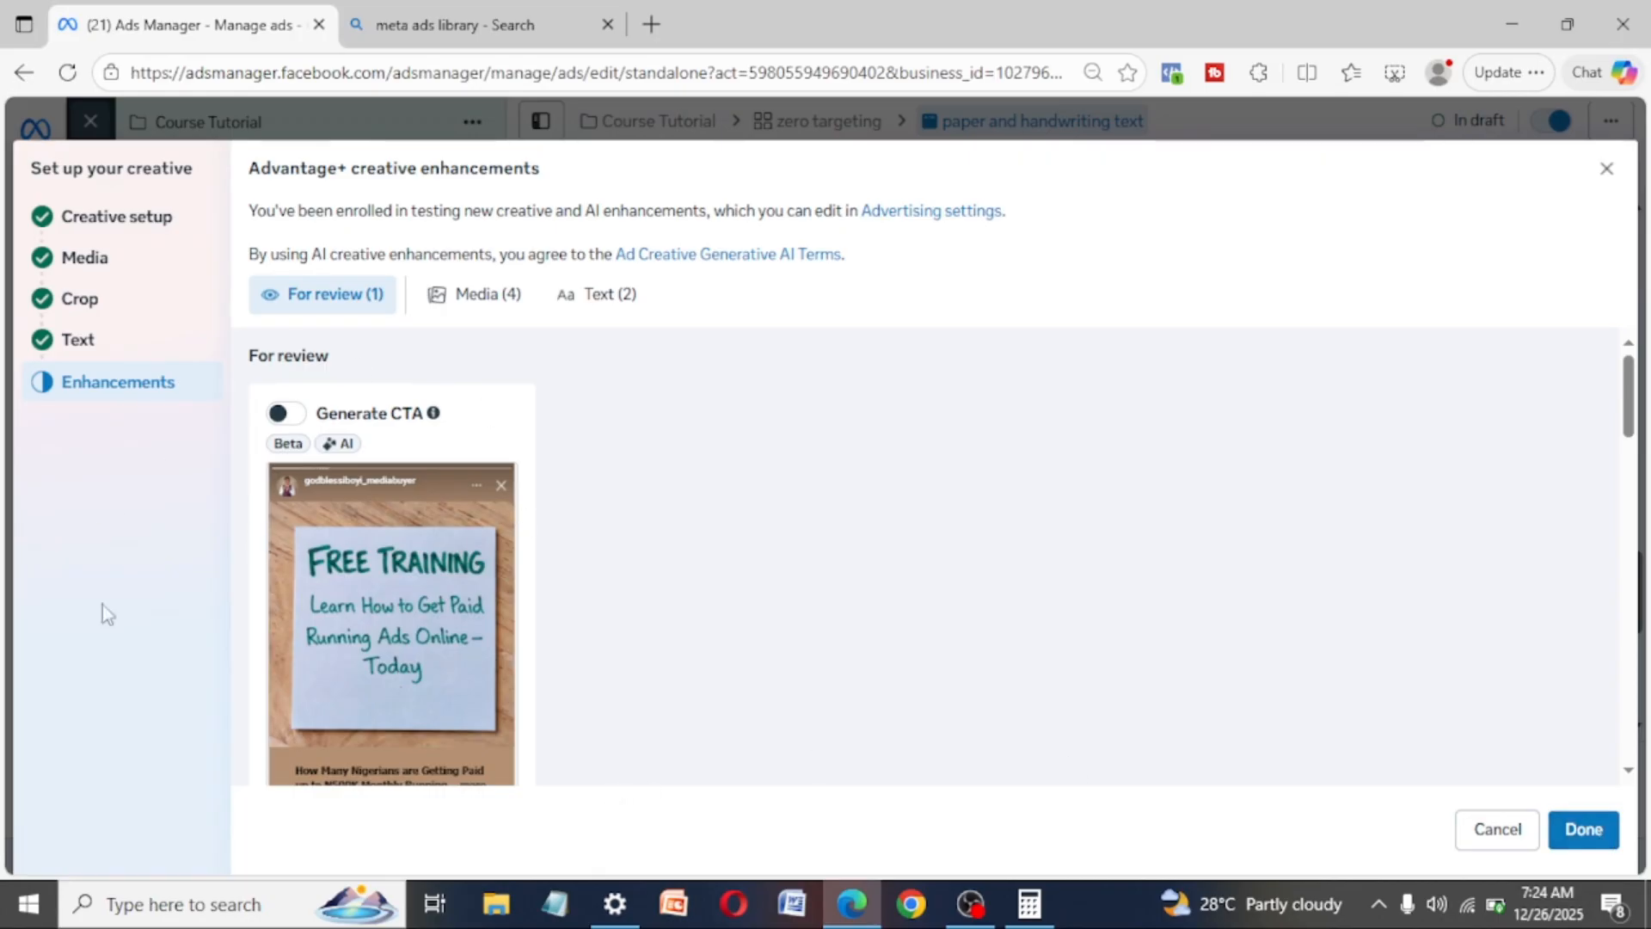
{"action": "scroll", "coordinate": [334, 575], "scroll_direction": "down", "scroll_amount": 5}
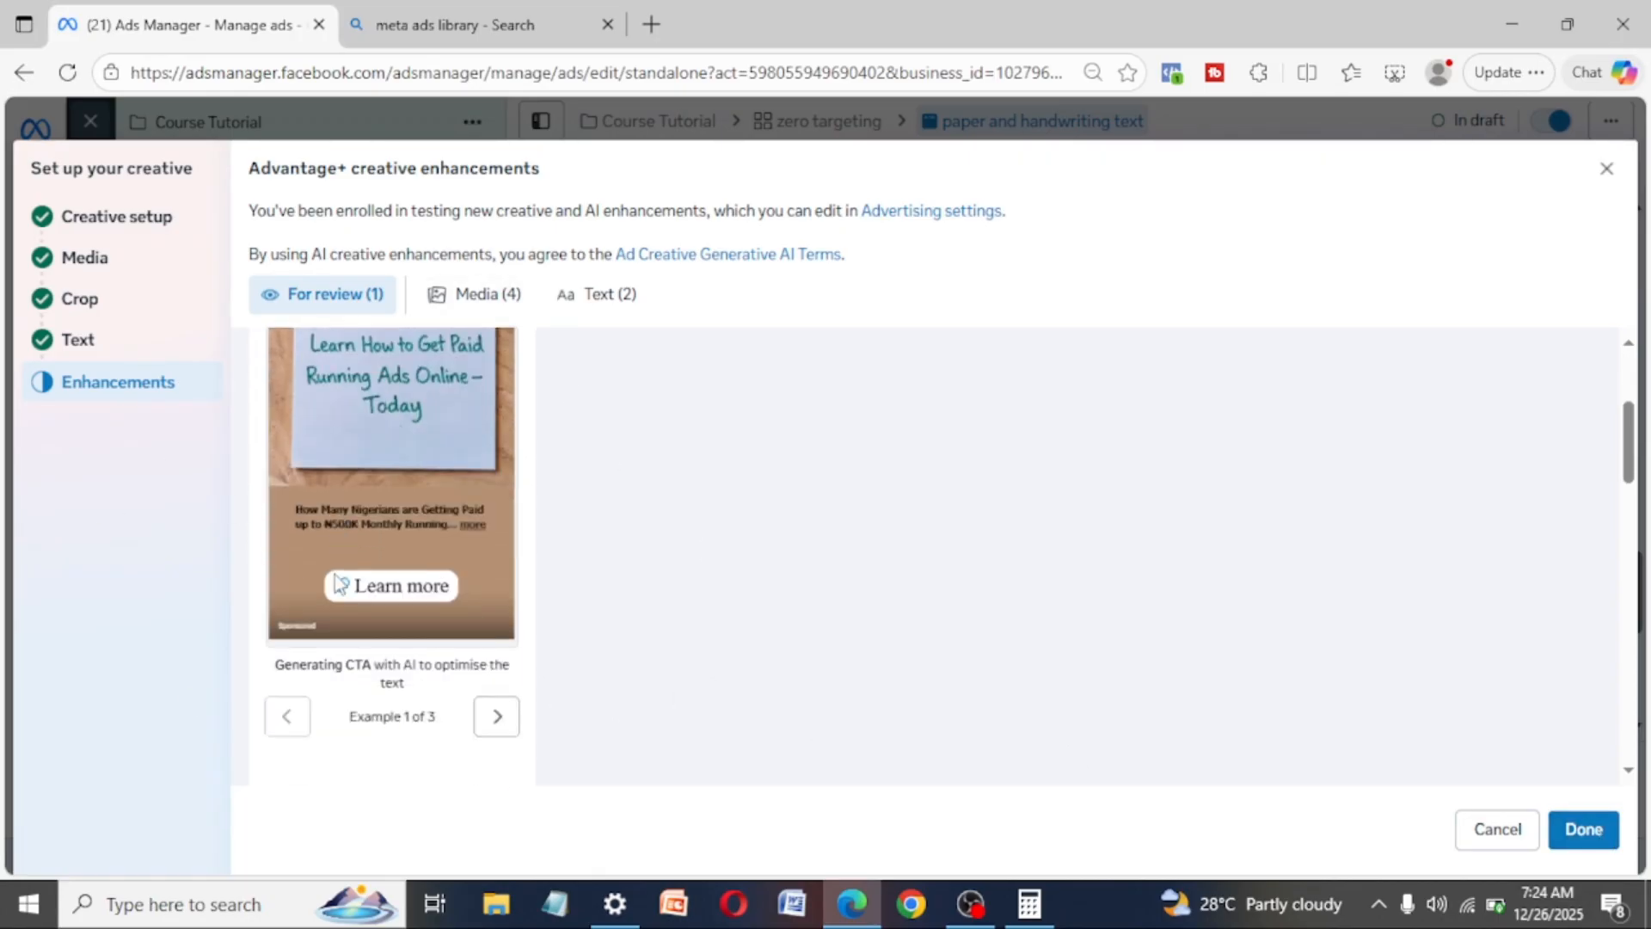
{"action": "scroll", "coordinate": [362, 481], "scroll_direction": "up", "scroll_amount": 4}
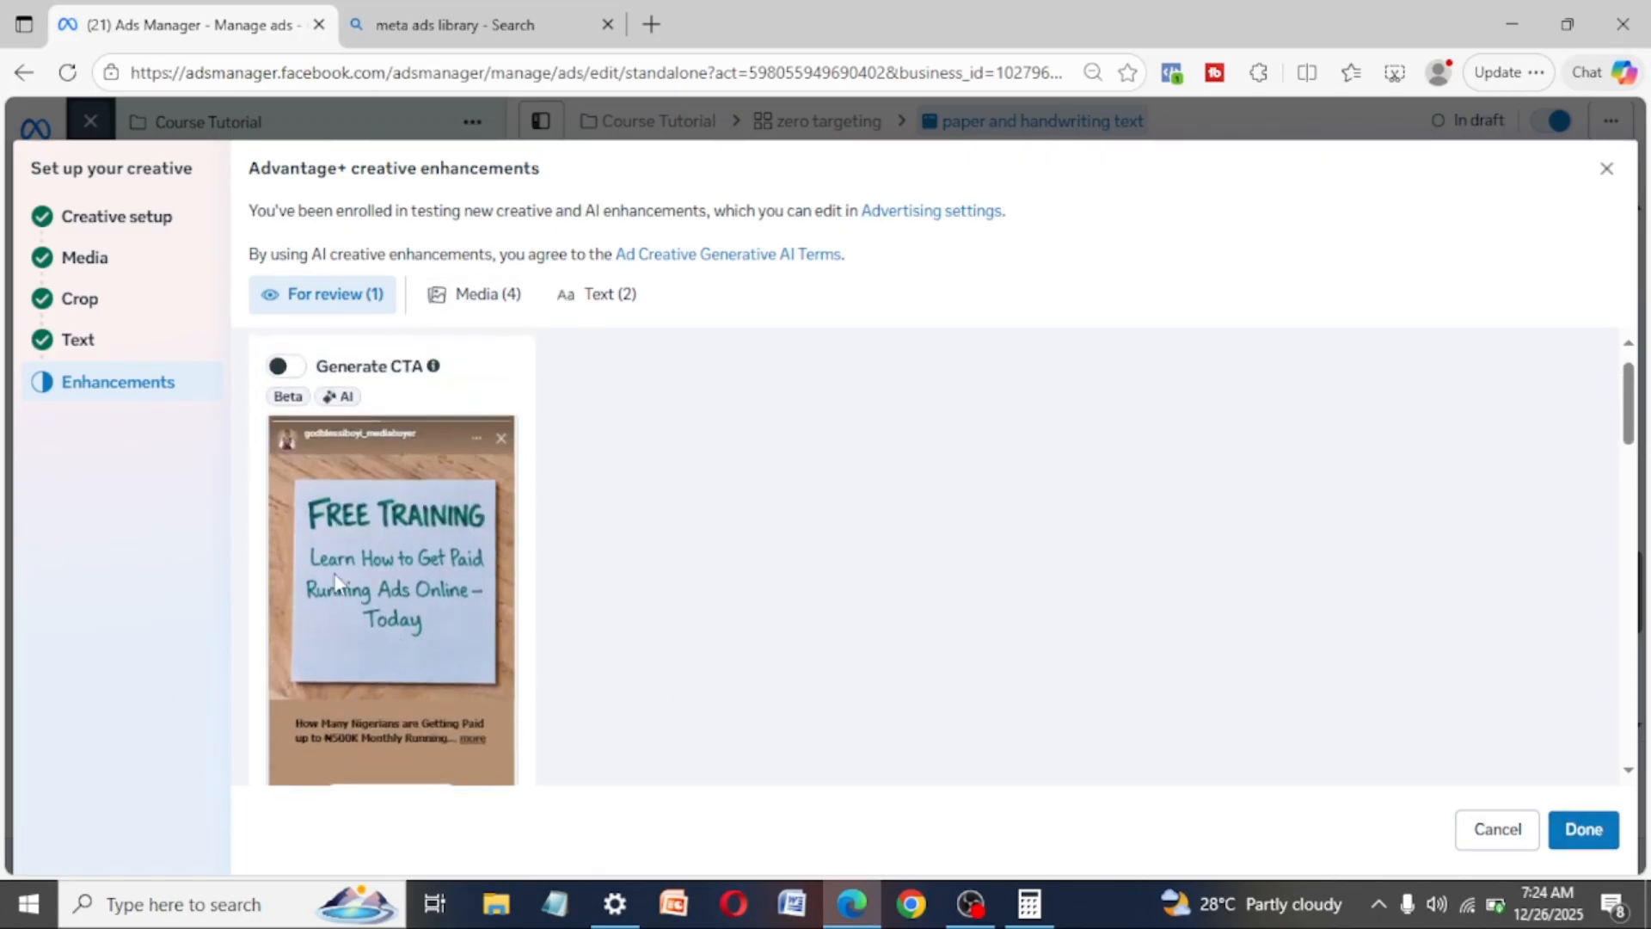
{"action": "left_click", "coordinate": [288, 370]}
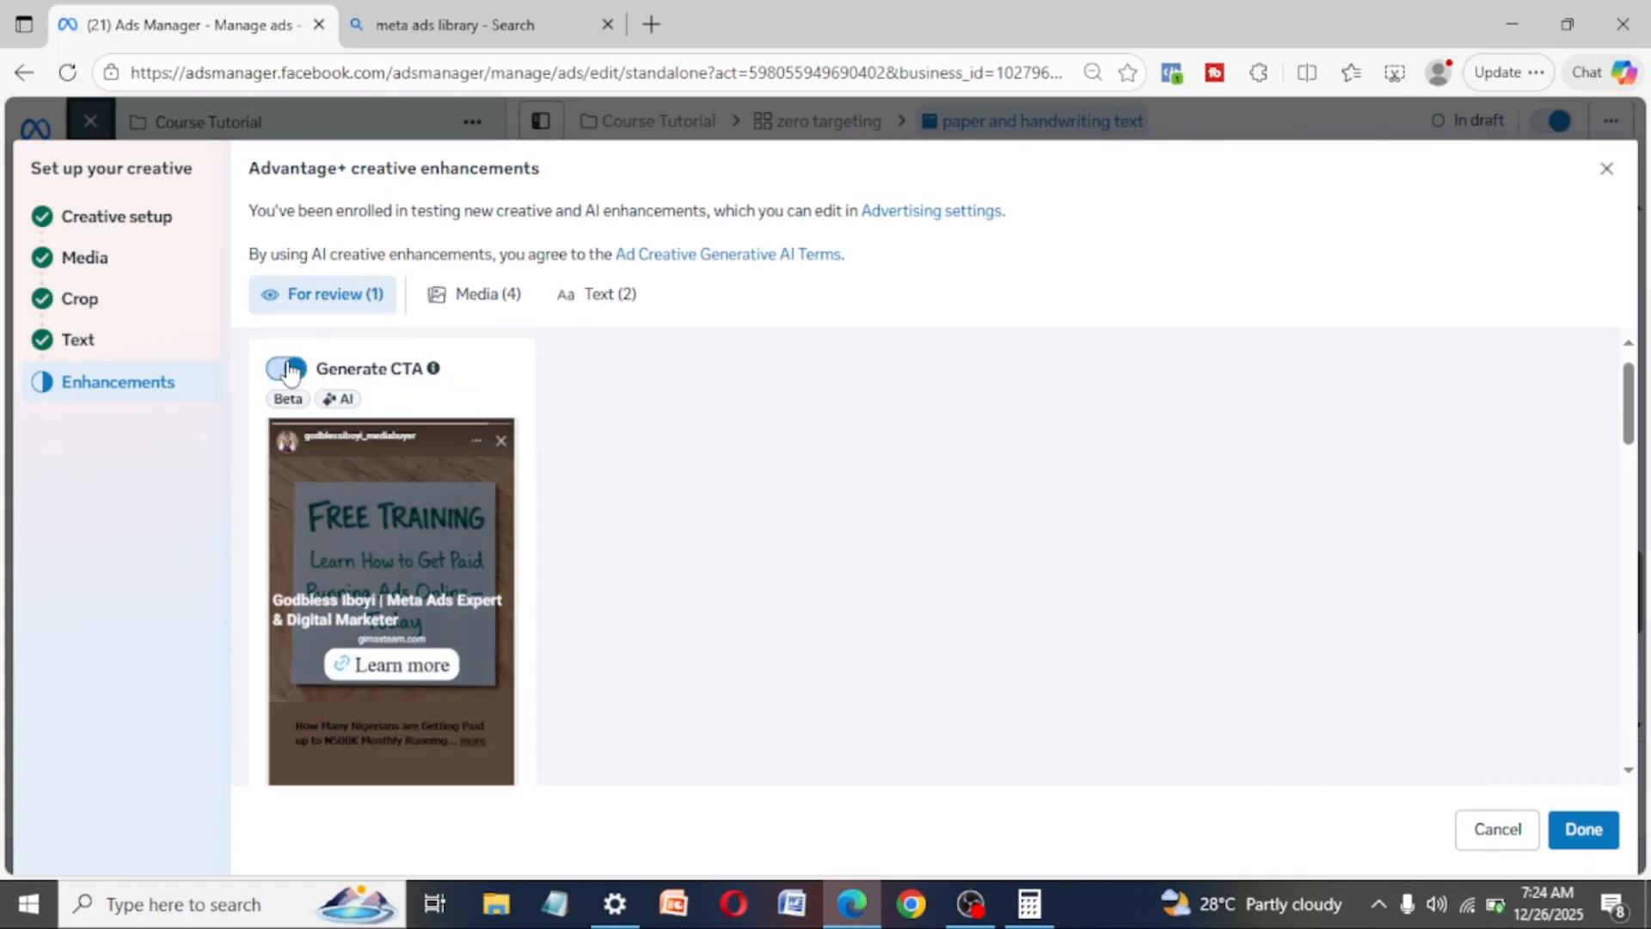
- Review the media enhancements and turn off the multi-image format adaptation and Add animation
{"action": "left_click", "coordinate": [487, 293]}
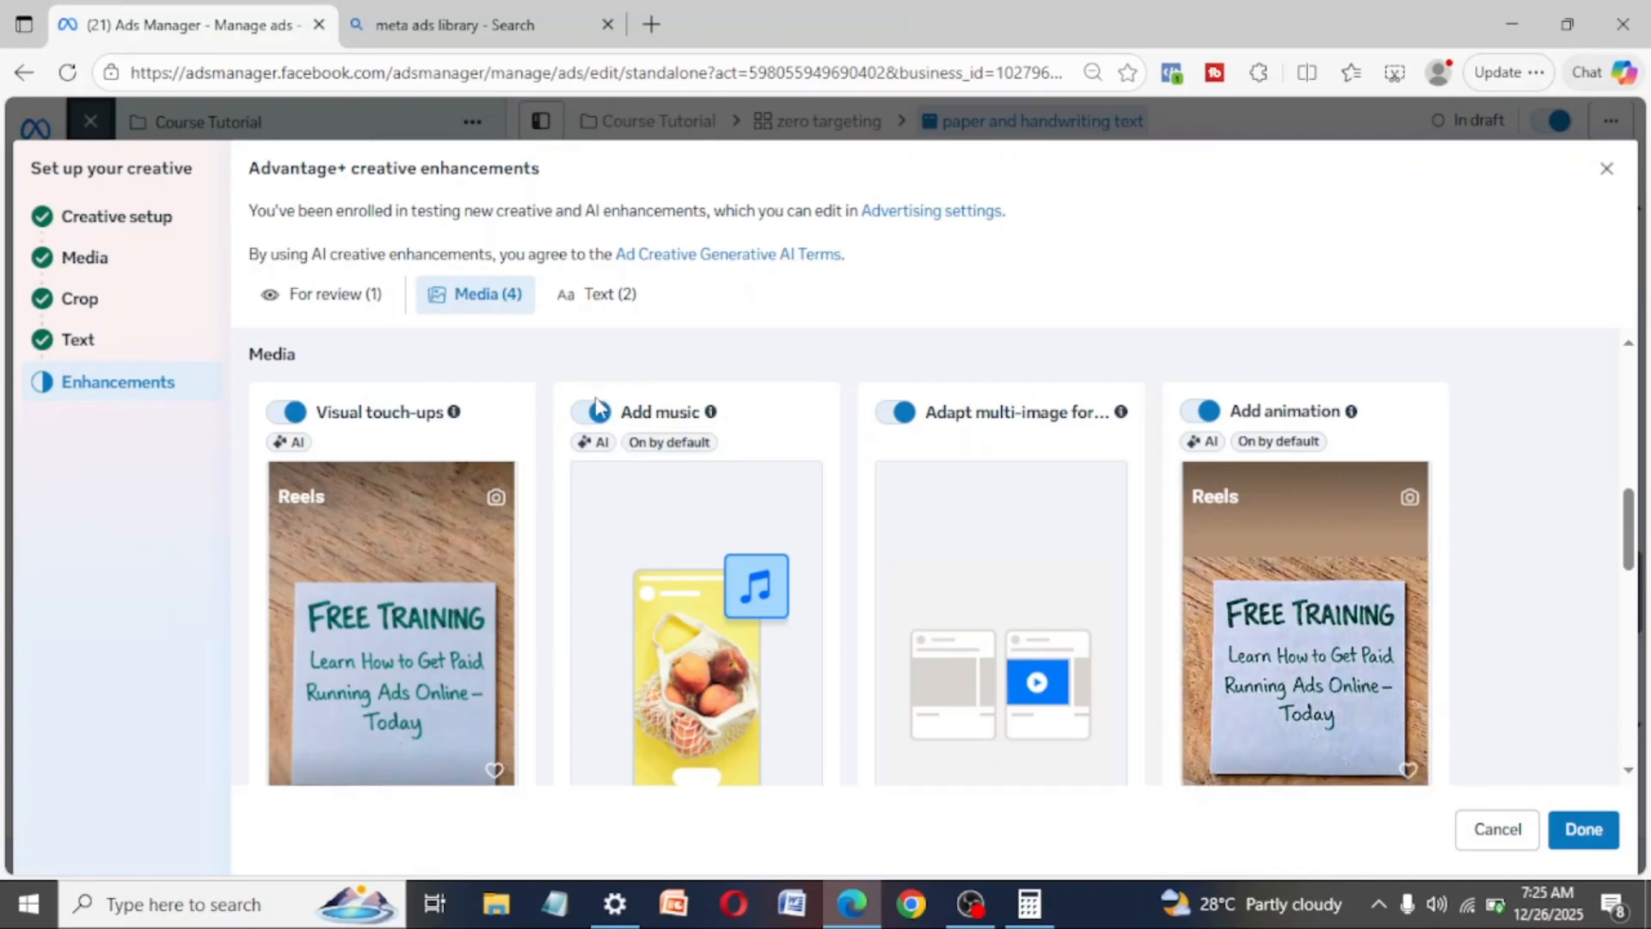
{"action": "scroll", "coordinate": [675, 534], "scroll_direction": "down", "scroll_amount": 2}
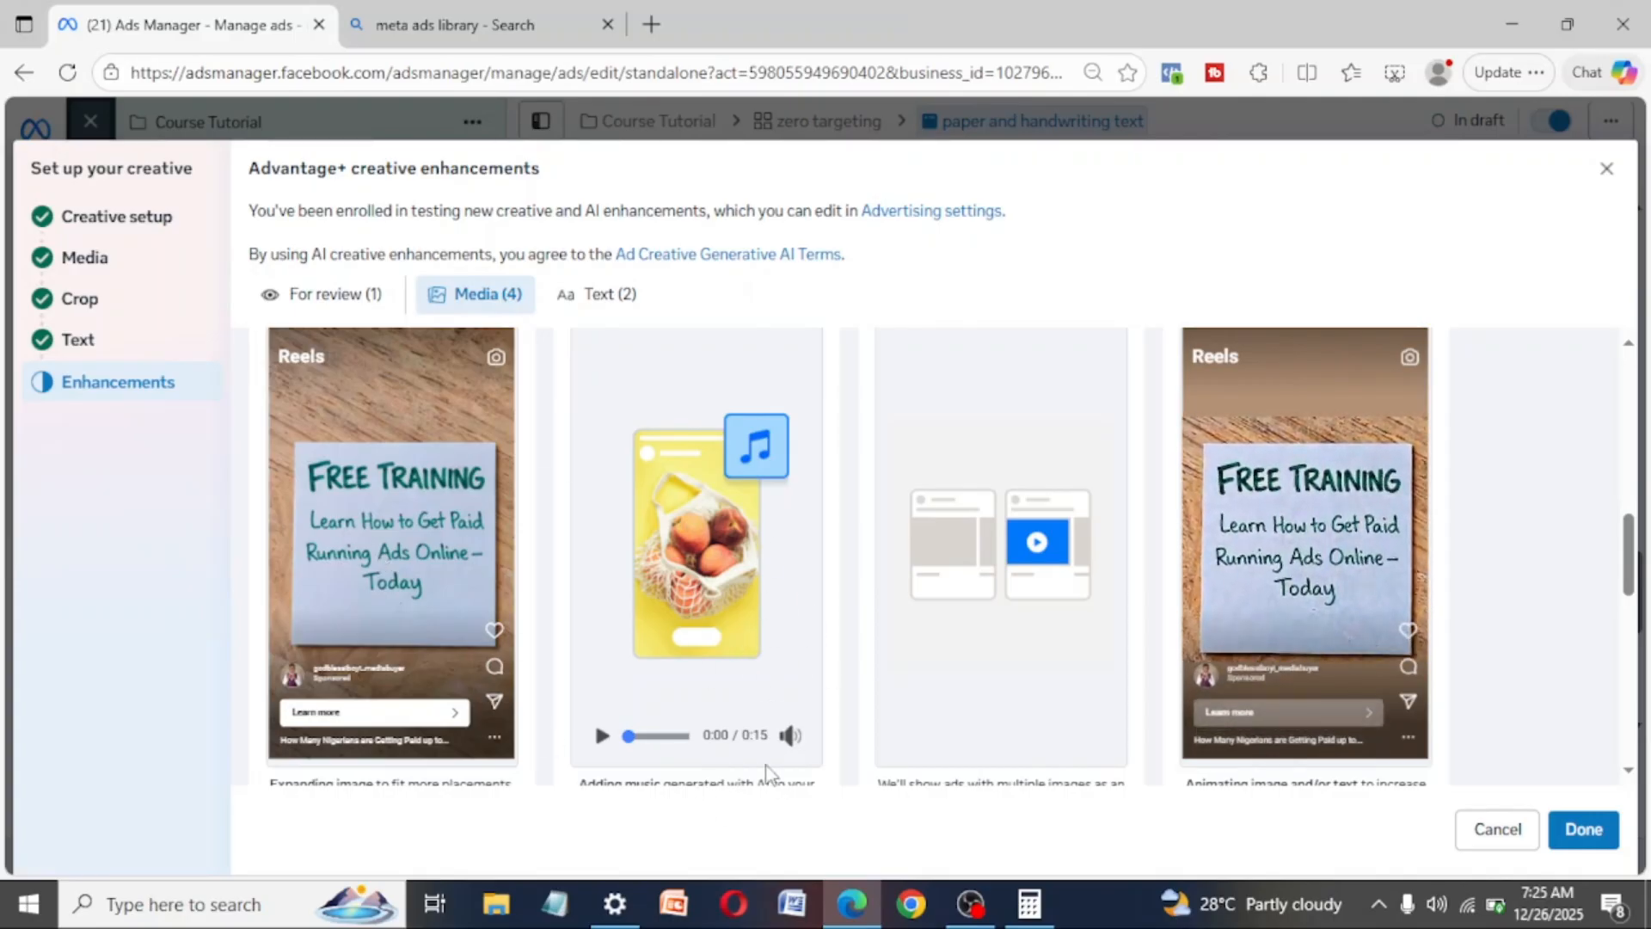
{"action": "scroll", "coordinate": [761, 550], "scroll_direction": "up", "scroll_amount": 2}
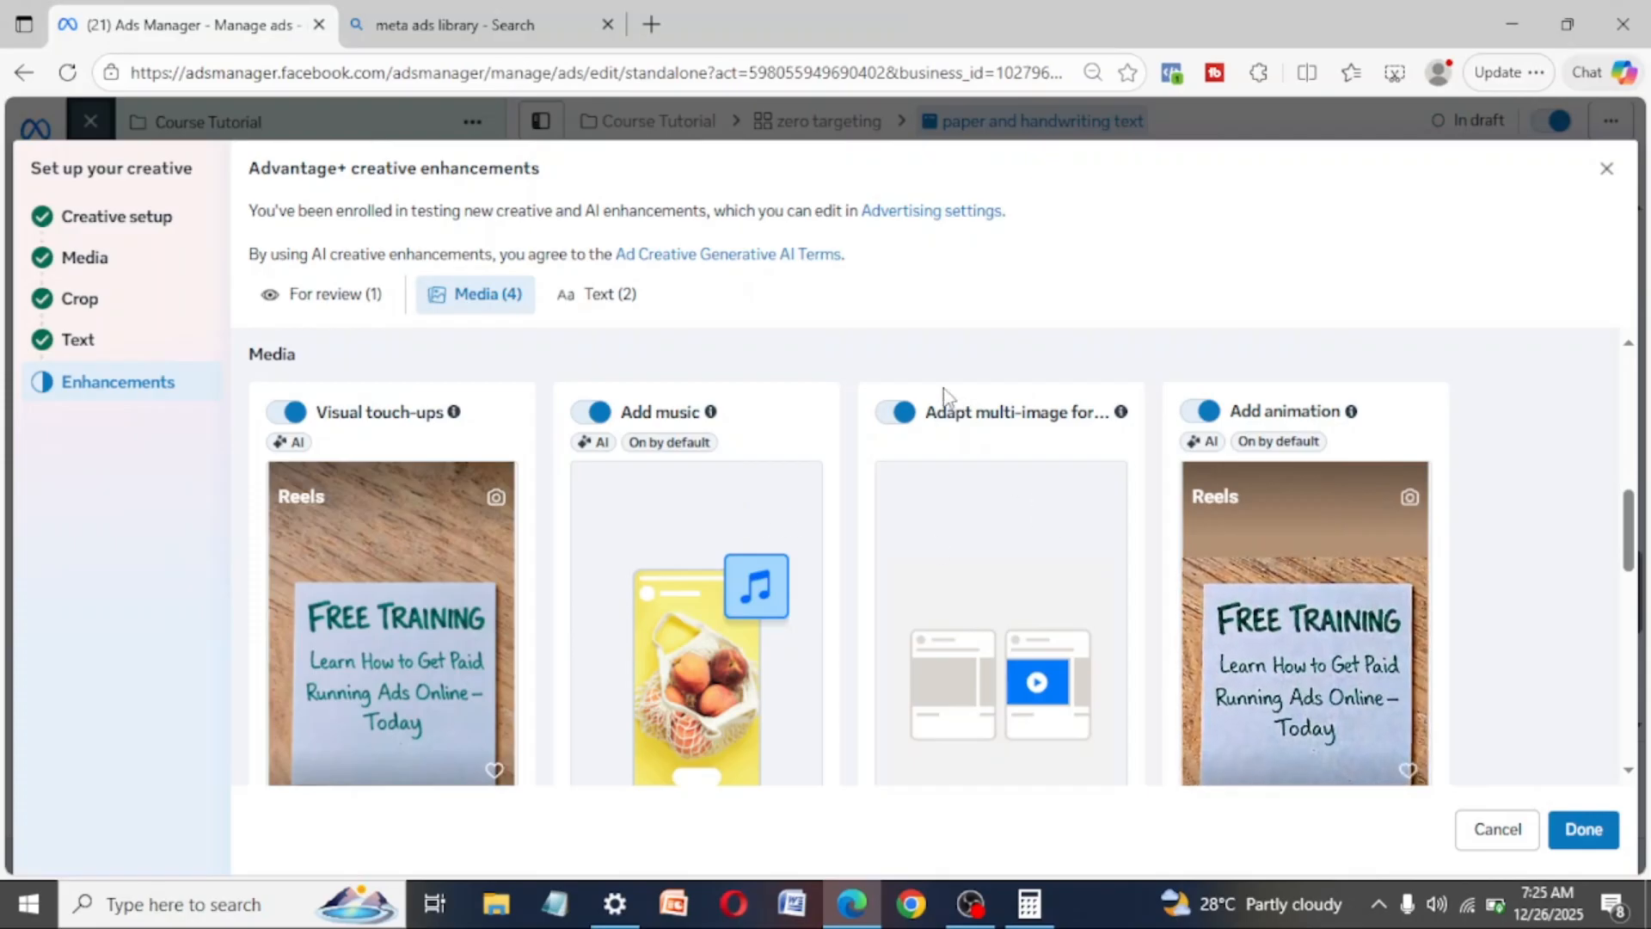
{"action": "left_click", "coordinate": [900, 415]}
{"action": "scroll", "coordinate": [1331, 623], "scroll_direction": "down", "scroll_amount": 2}
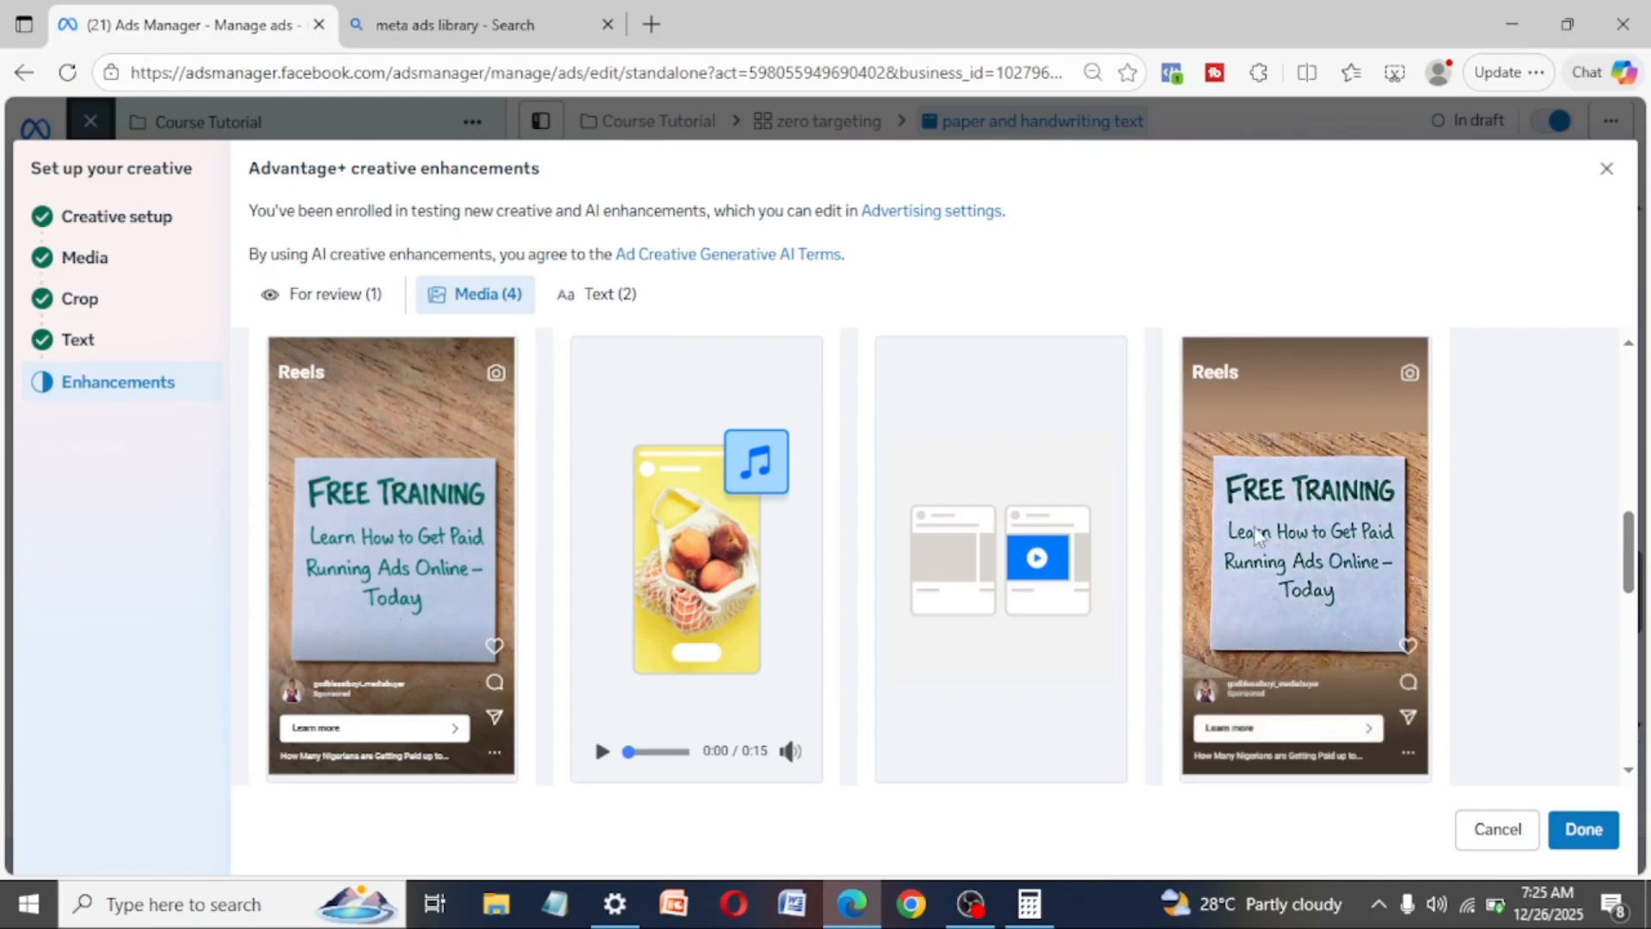
{"action": "scroll", "coordinate": [1371, 482], "scroll_direction": "up", "scroll_amount": 2}
{"action": "scroll", "coordinate": [1371, 481], "scroll_direction": "up", "scroll_amount": 1}
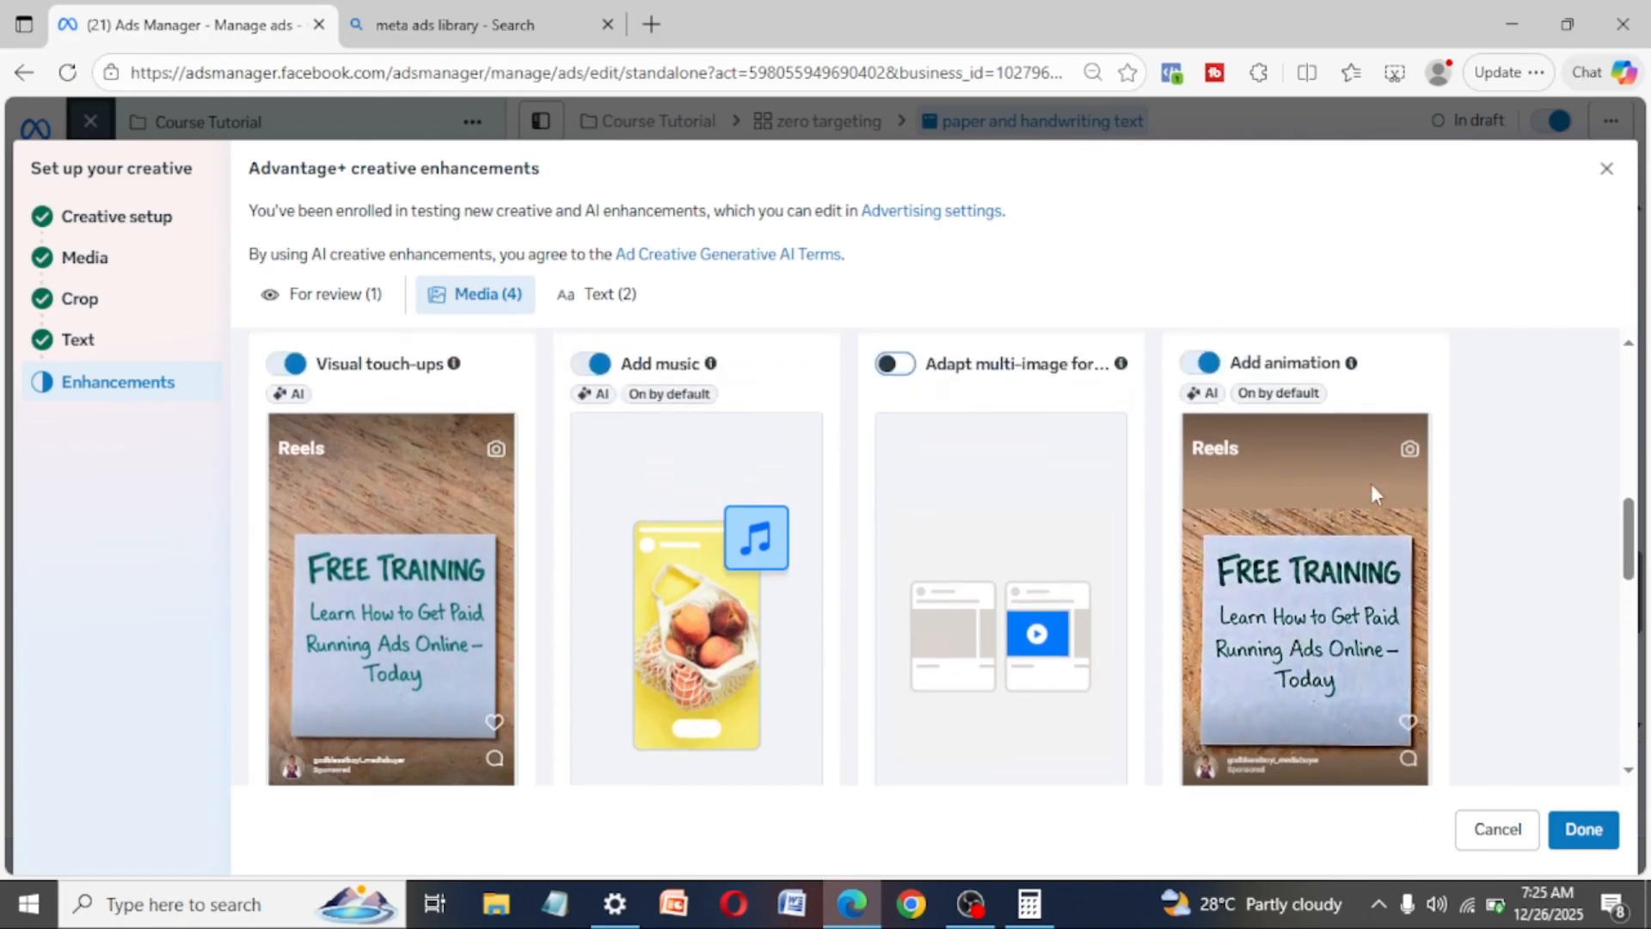
{"action": "left_click", "coordinate": [1206, 365]}
- Turn off Text improvements among the text enhancements, keep Add overlays on, and finish the creative setup
{"action": "left_click", "coordinate": [596, 297]}
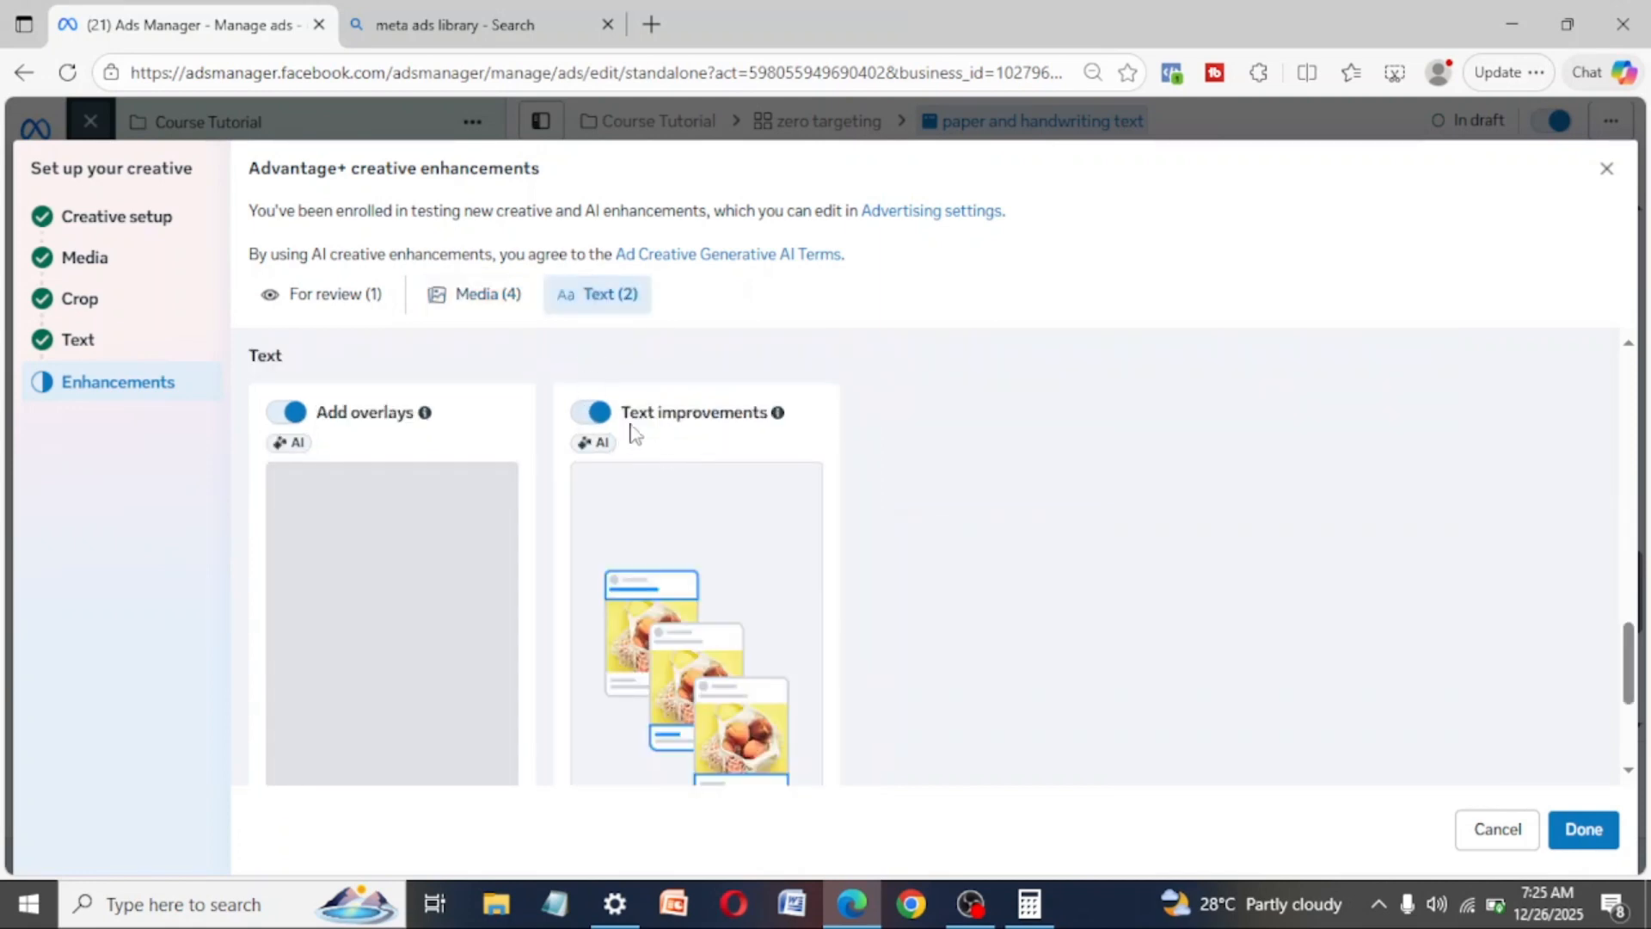
{"action": "left_click", "coordinate": [604, 422]}
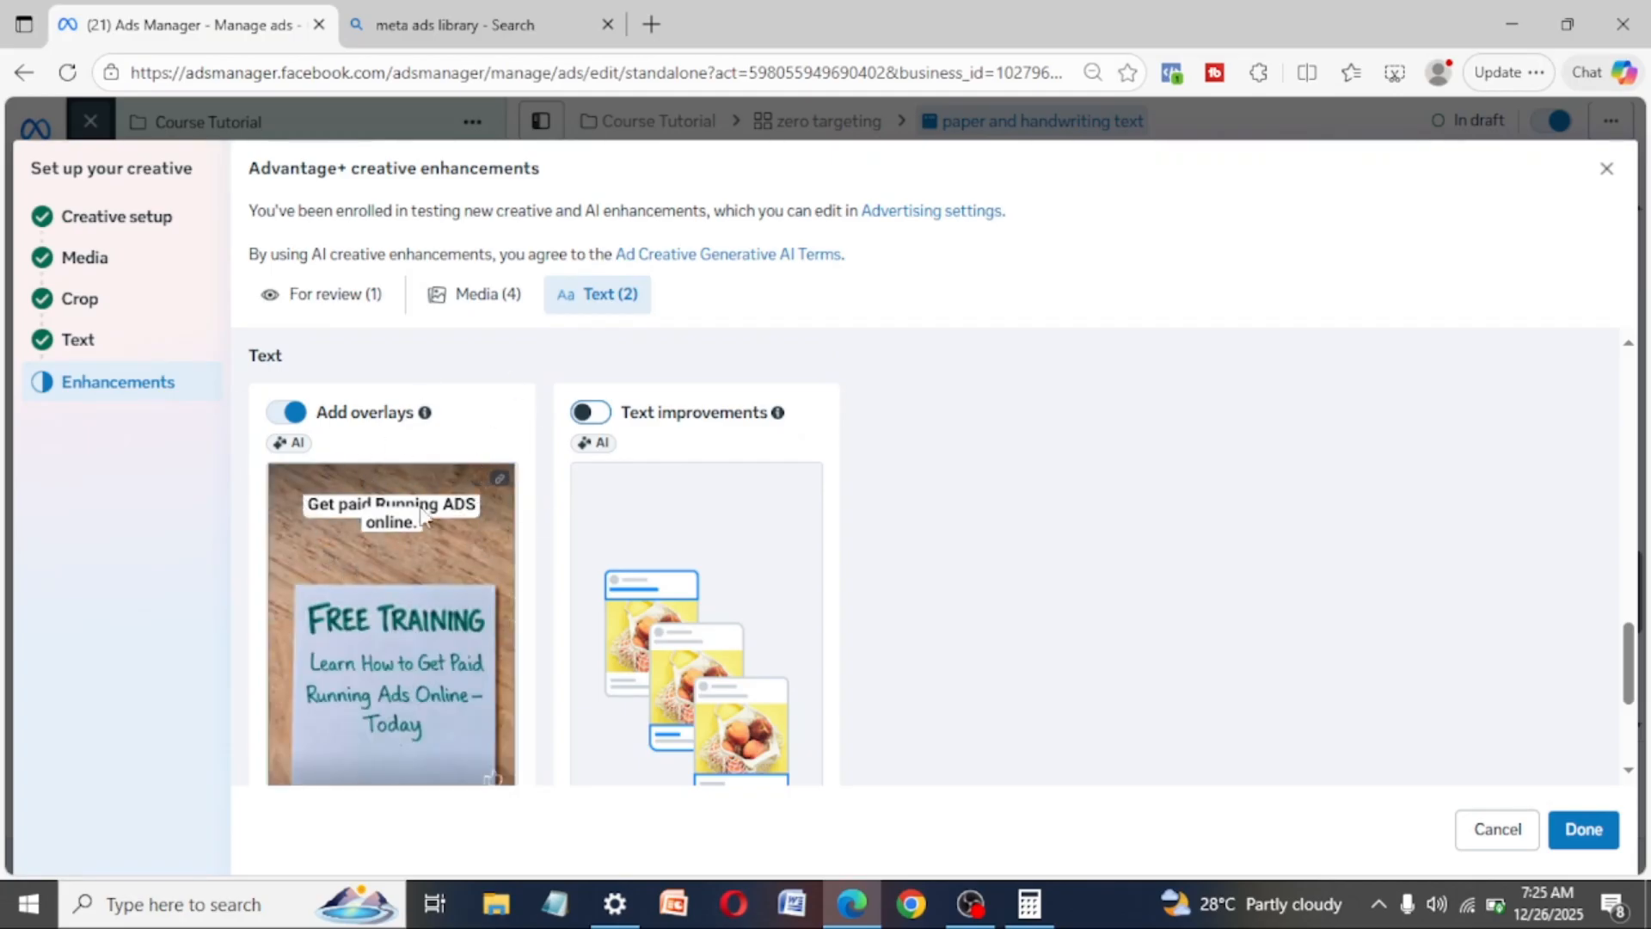
{"action": "scroll", "coordinate": [456, 628], "scroll_direction": "down", "scroll_amount": 2}
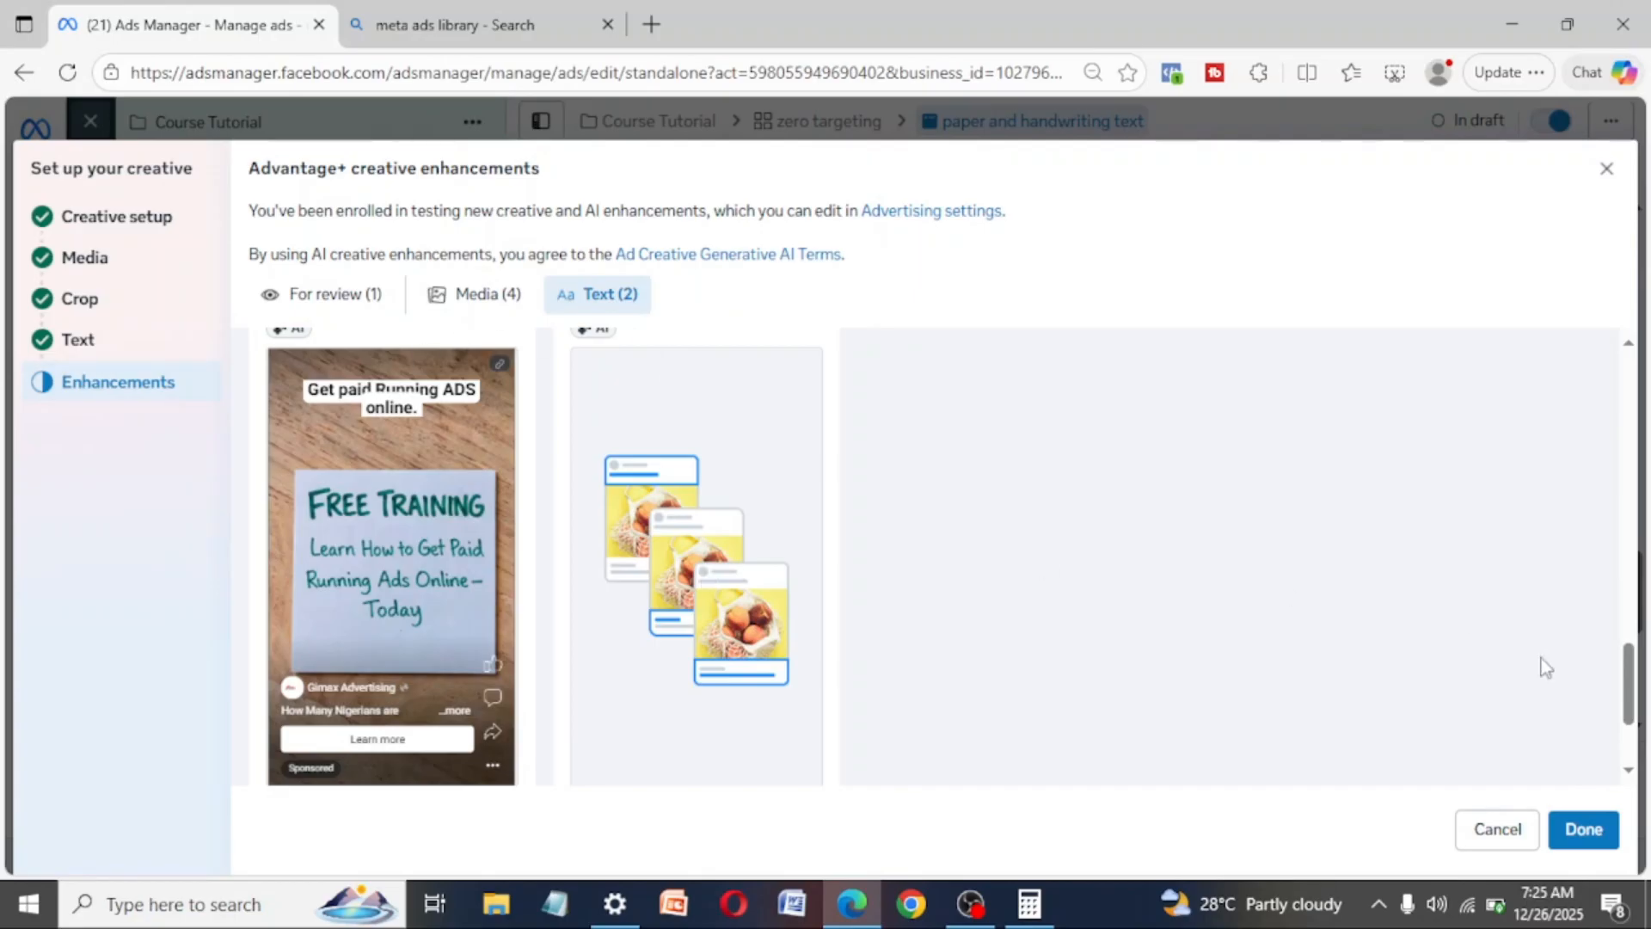
{"action": "left_click", "coordinate": [1587, 831]}
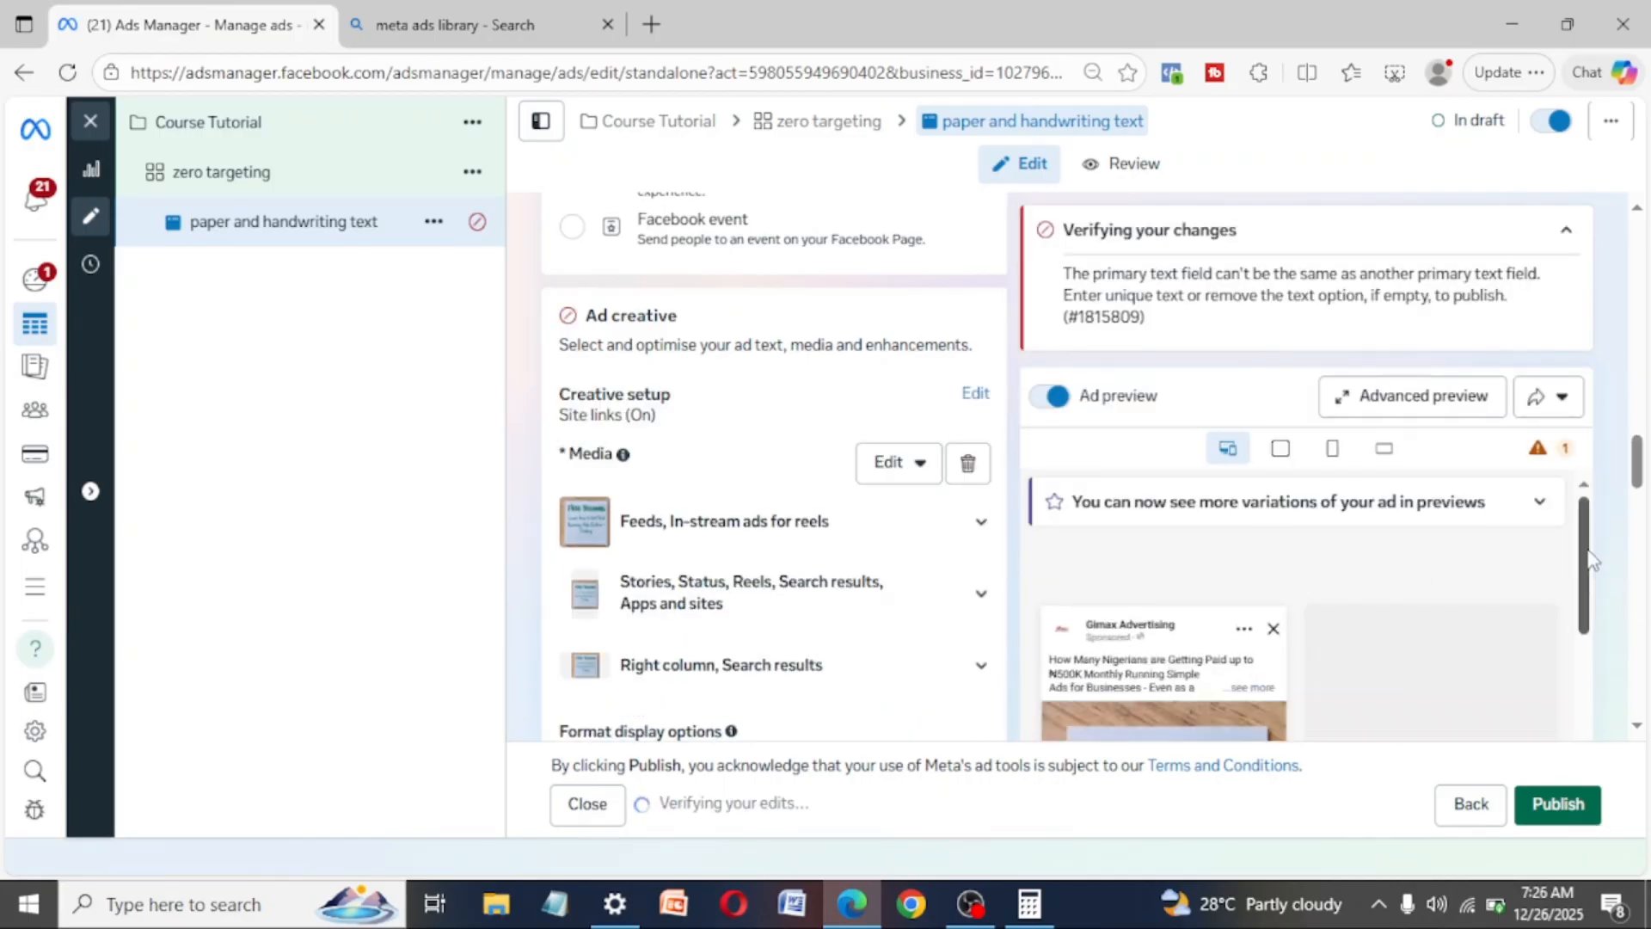
- Examine the ad preview and go through the ad's creative settings to locate the fields flagged with errors
{"action": "scroll", "coordinate": [1592, 555], "scroll_direction": "down", "scroll_amount": 3}
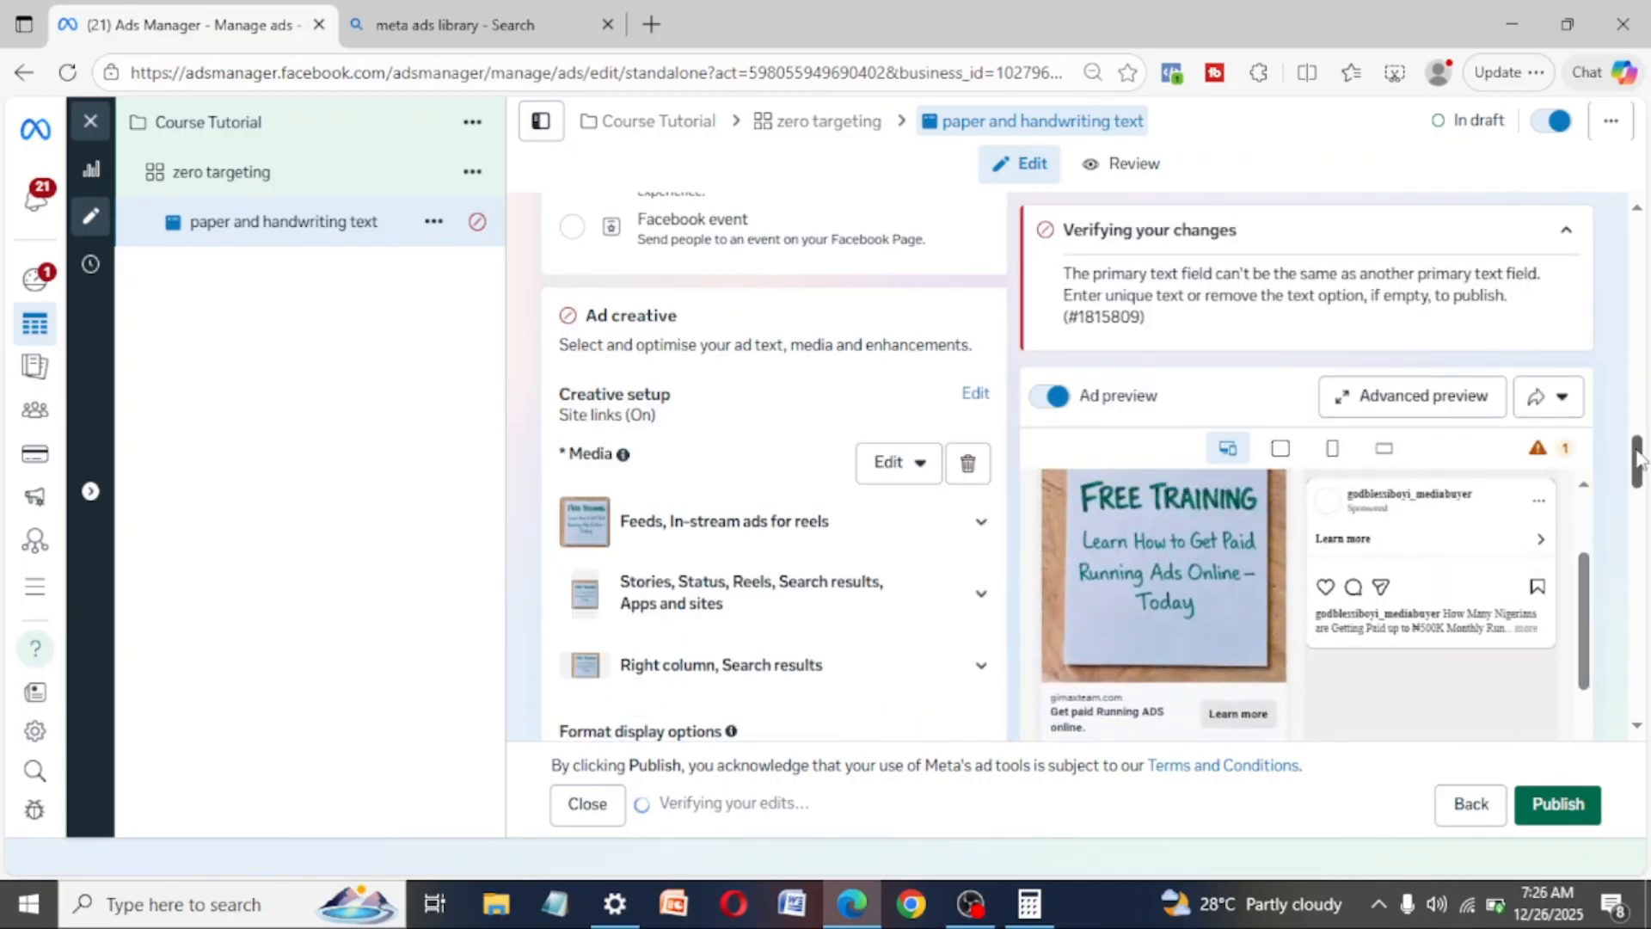
{"action": "left_click_drag", "start_coordinate": [1637, 456], "coordinate": [1637, 527]}
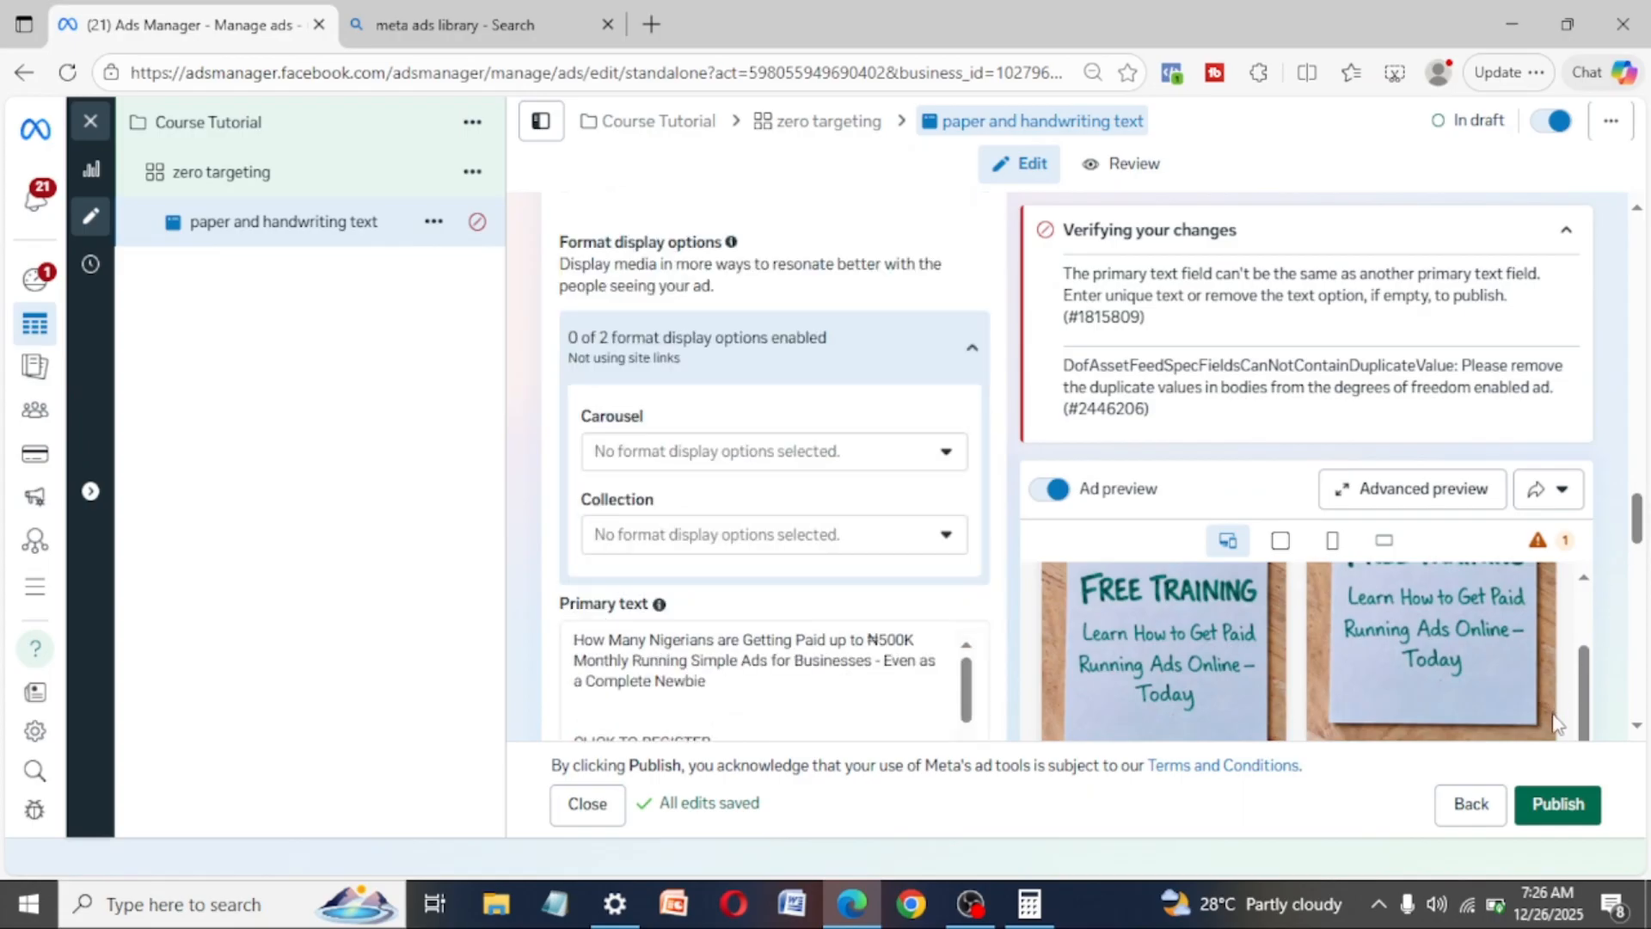
{"action": "scroll", "coordinate": [840, 354], "scroll_direction": "up", "scroll_amount": 5}
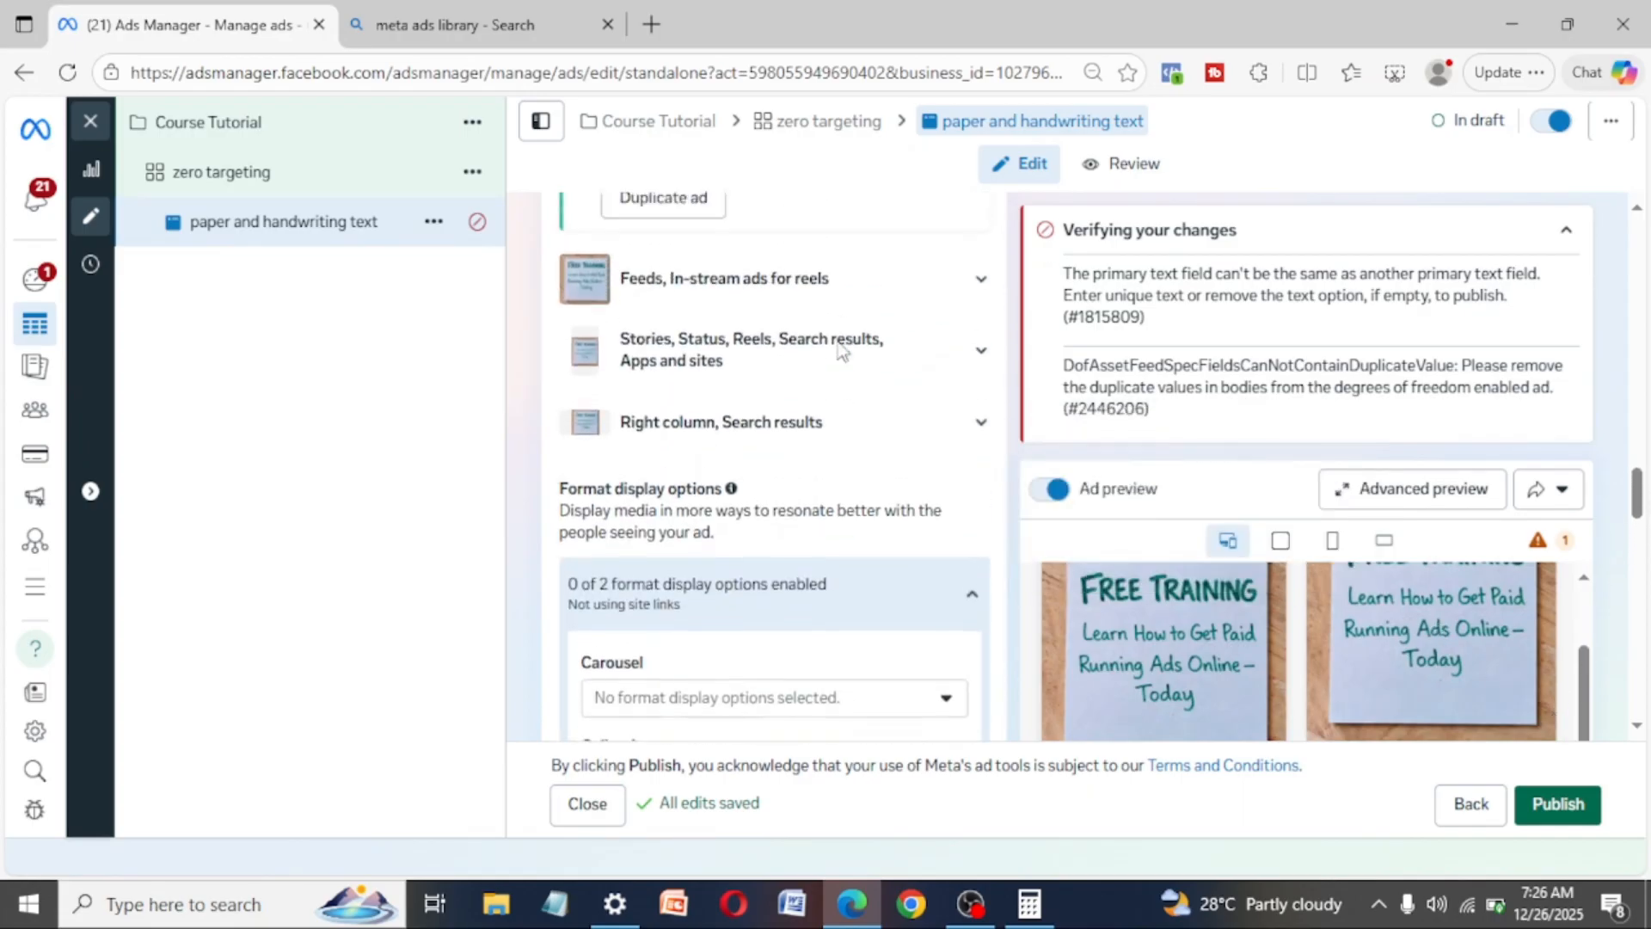
{"action": "scroll", "coordinate": [840, 342], "scroll_direction": "up", "scroll_amount": 10}
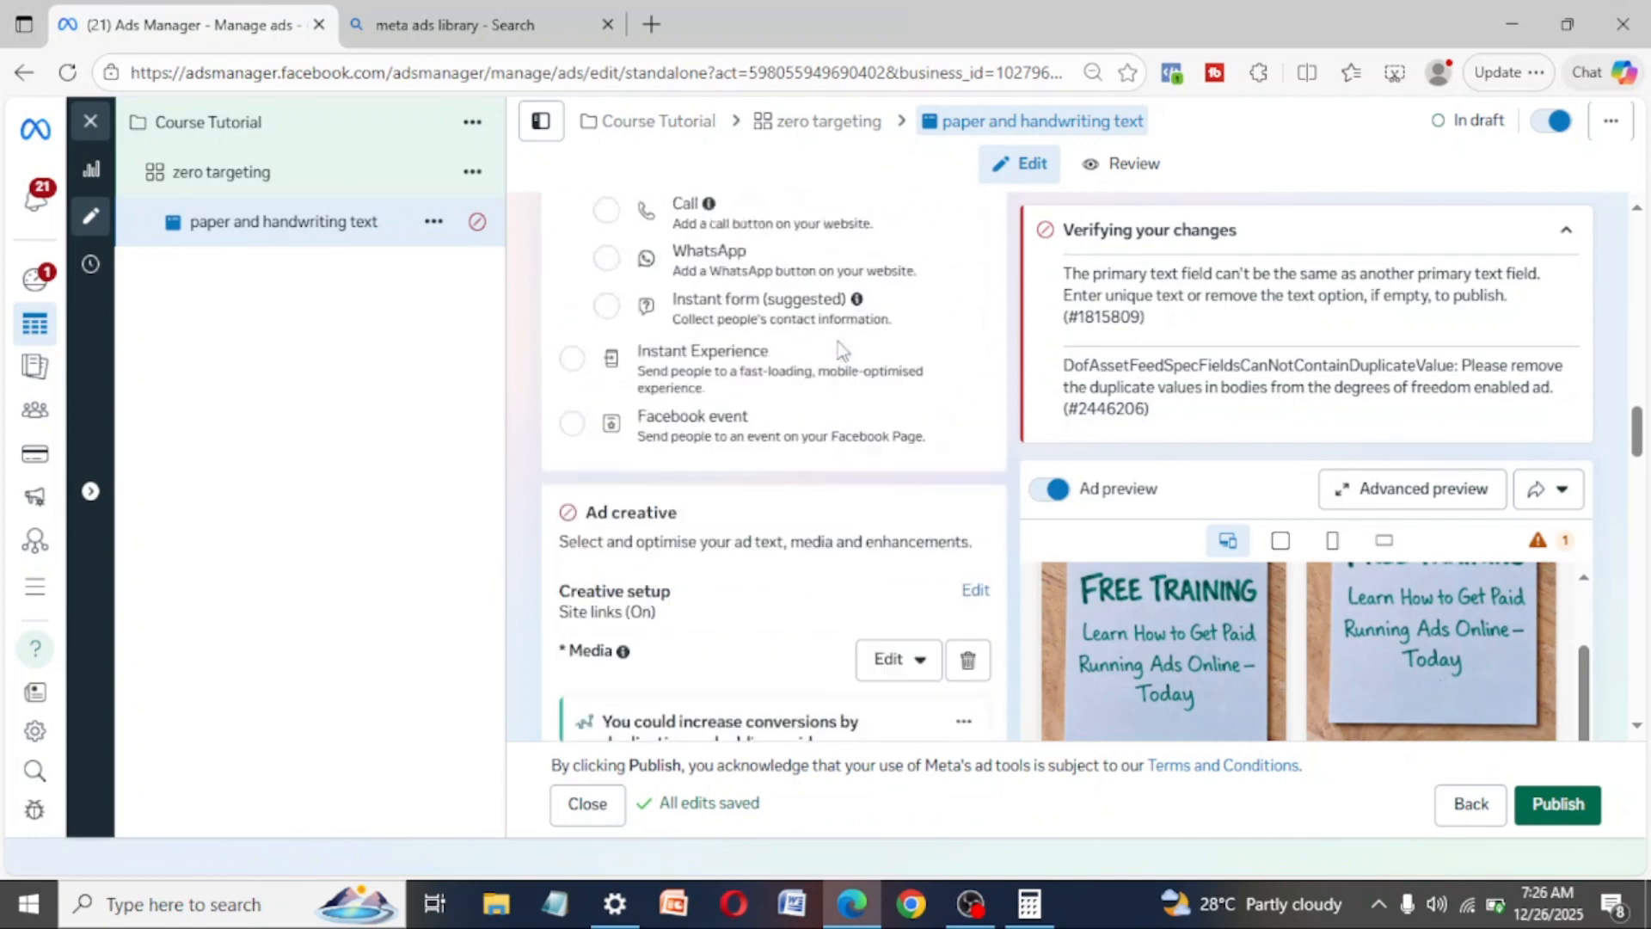
{"action": "scroll", "coordinate": [834, 342], "scroll_direction": "up", "scroll_amount": 6}
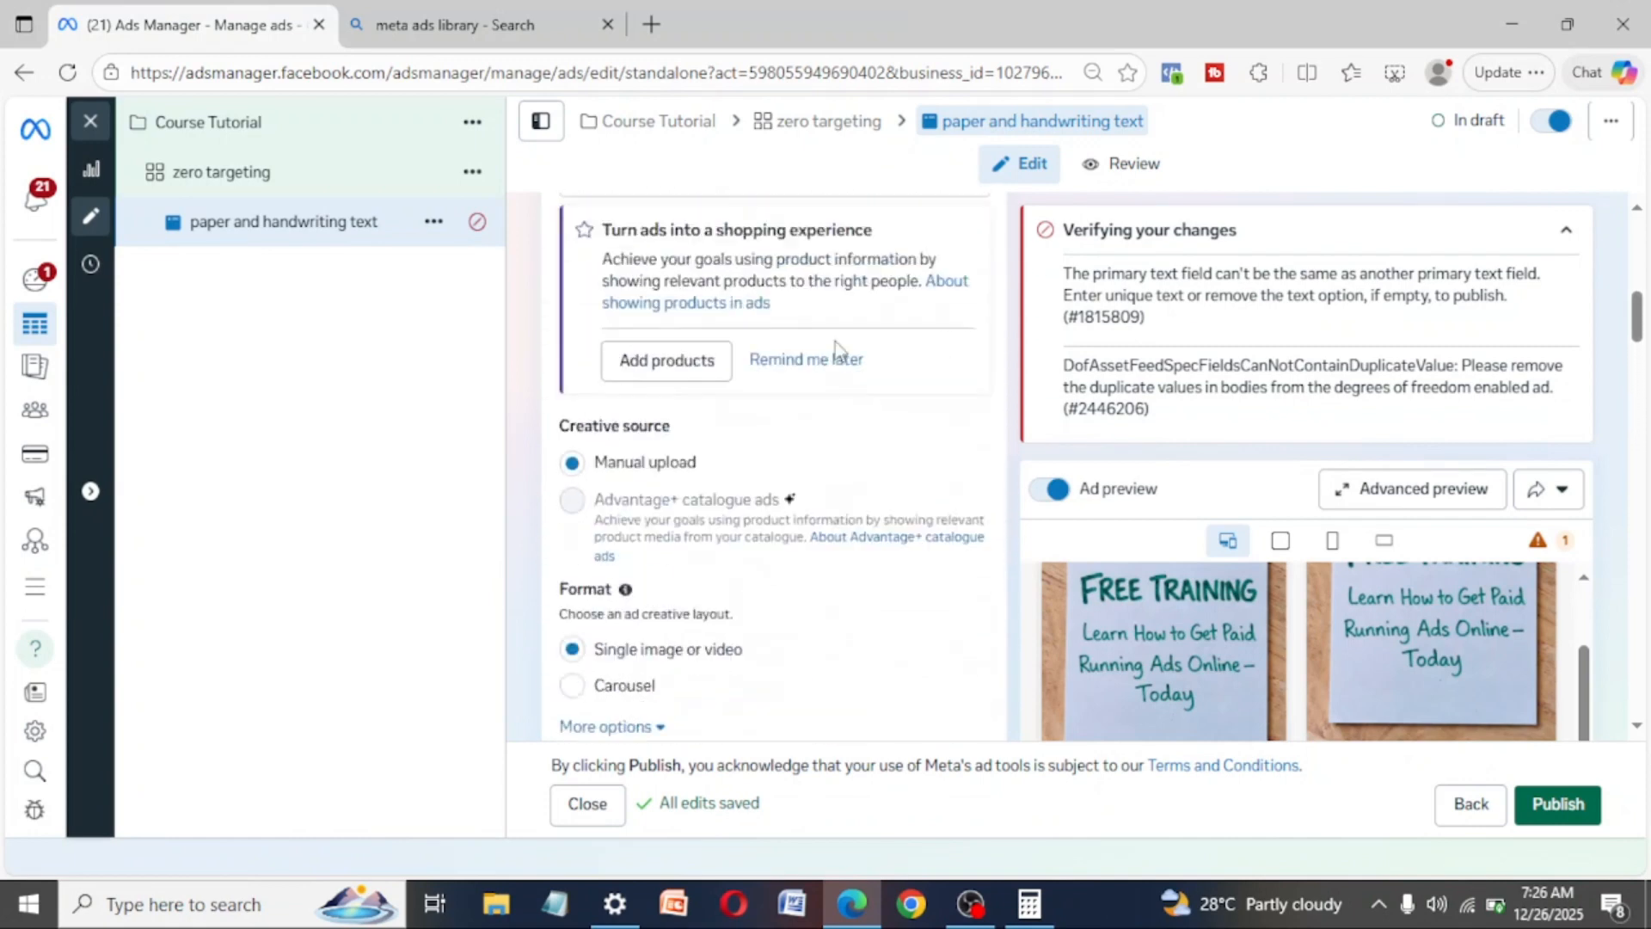
{"action": "scroll", "coordinate": [834, 342], "scroll_direction": "down", "scroll_amount": 10}
{"action": "scroll", "coordinate": [834, 342], "scroll_direction": "down", "scroll_amount": 12}
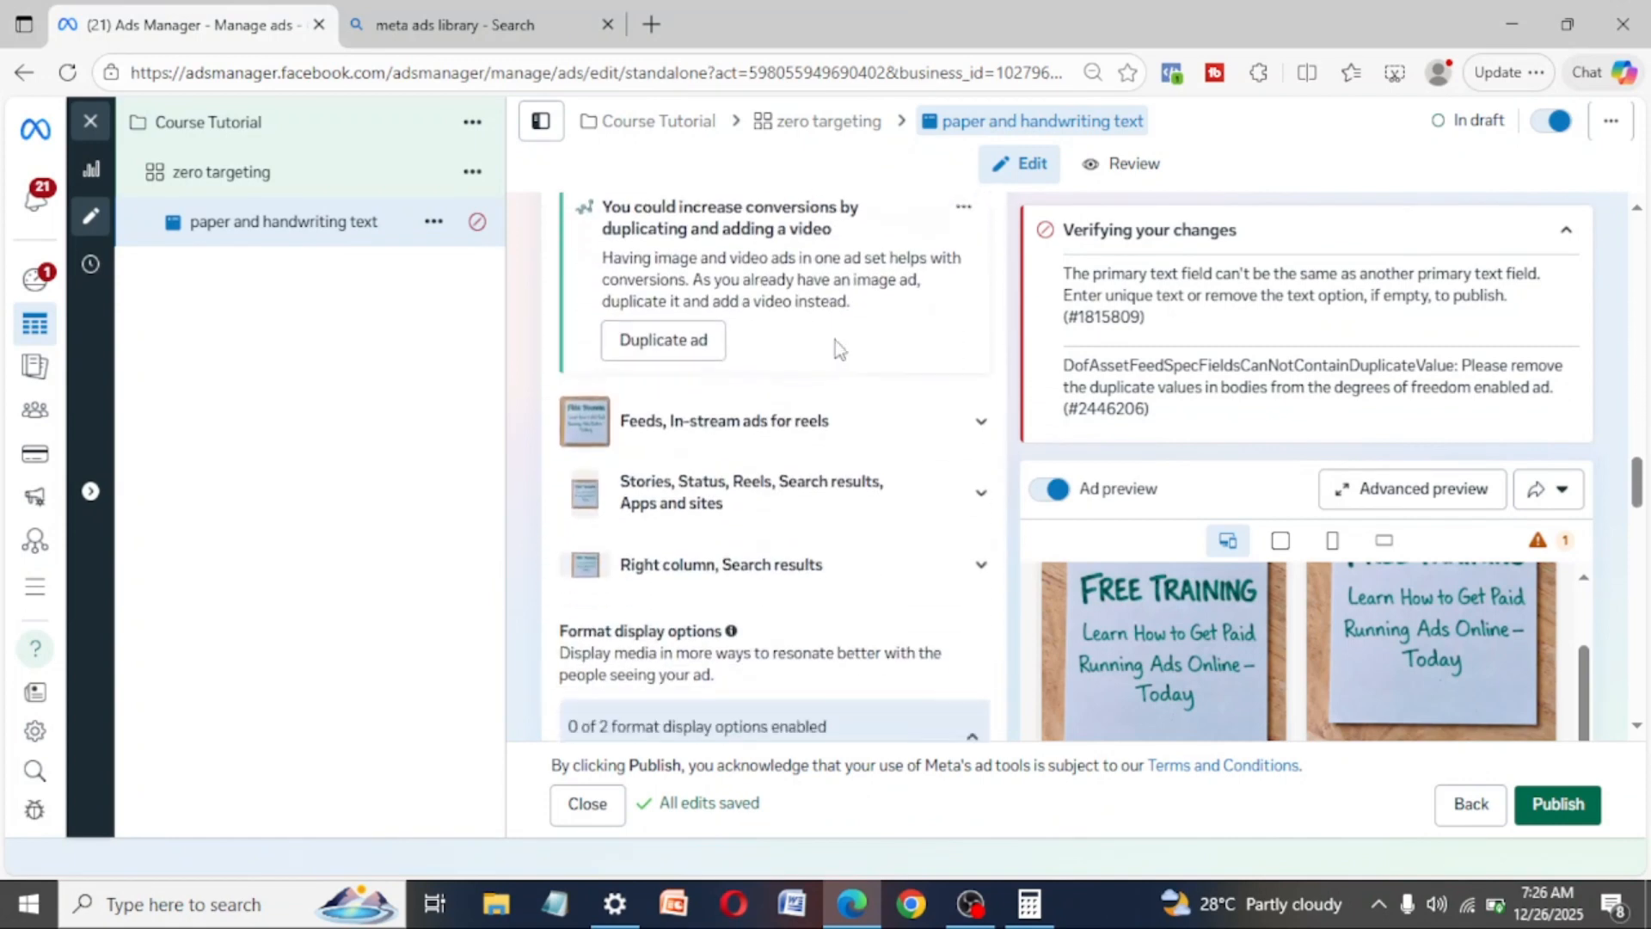
{"action": "scroll", "coordinate": [835, 338], "scroll_direction": "down", "scroll_amount": 3}
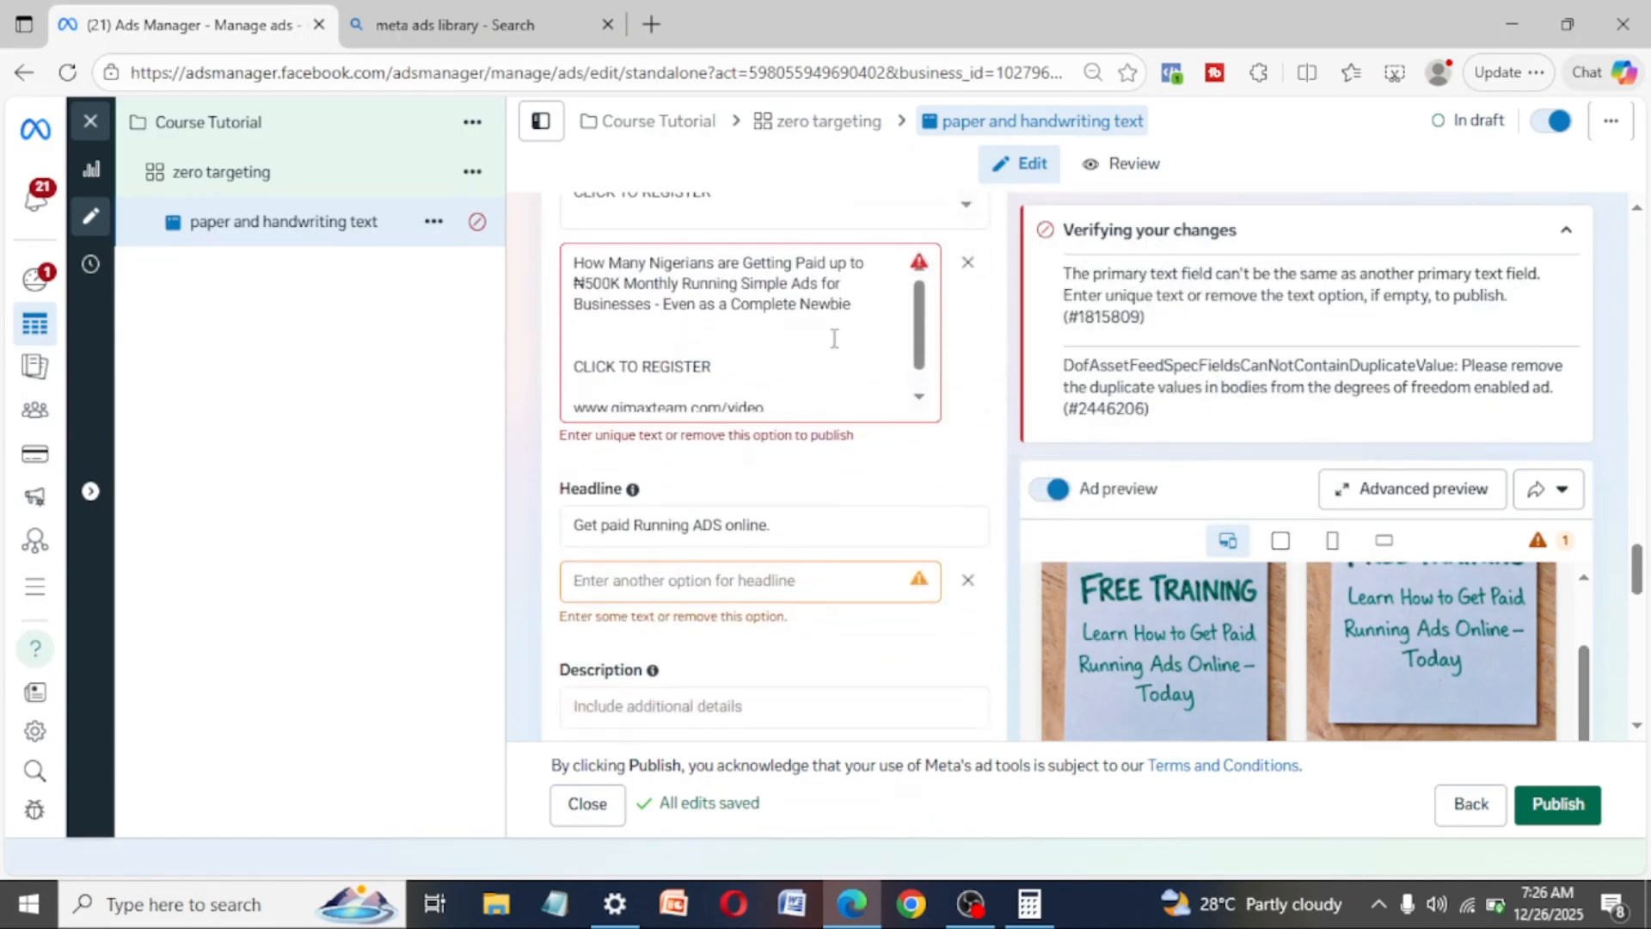
- Remove the duplicate second primary text option from the ad
{"action": "scroll", "coordinate": [834, 338], "scroll_direction": "up", "scroll_amount": 1}
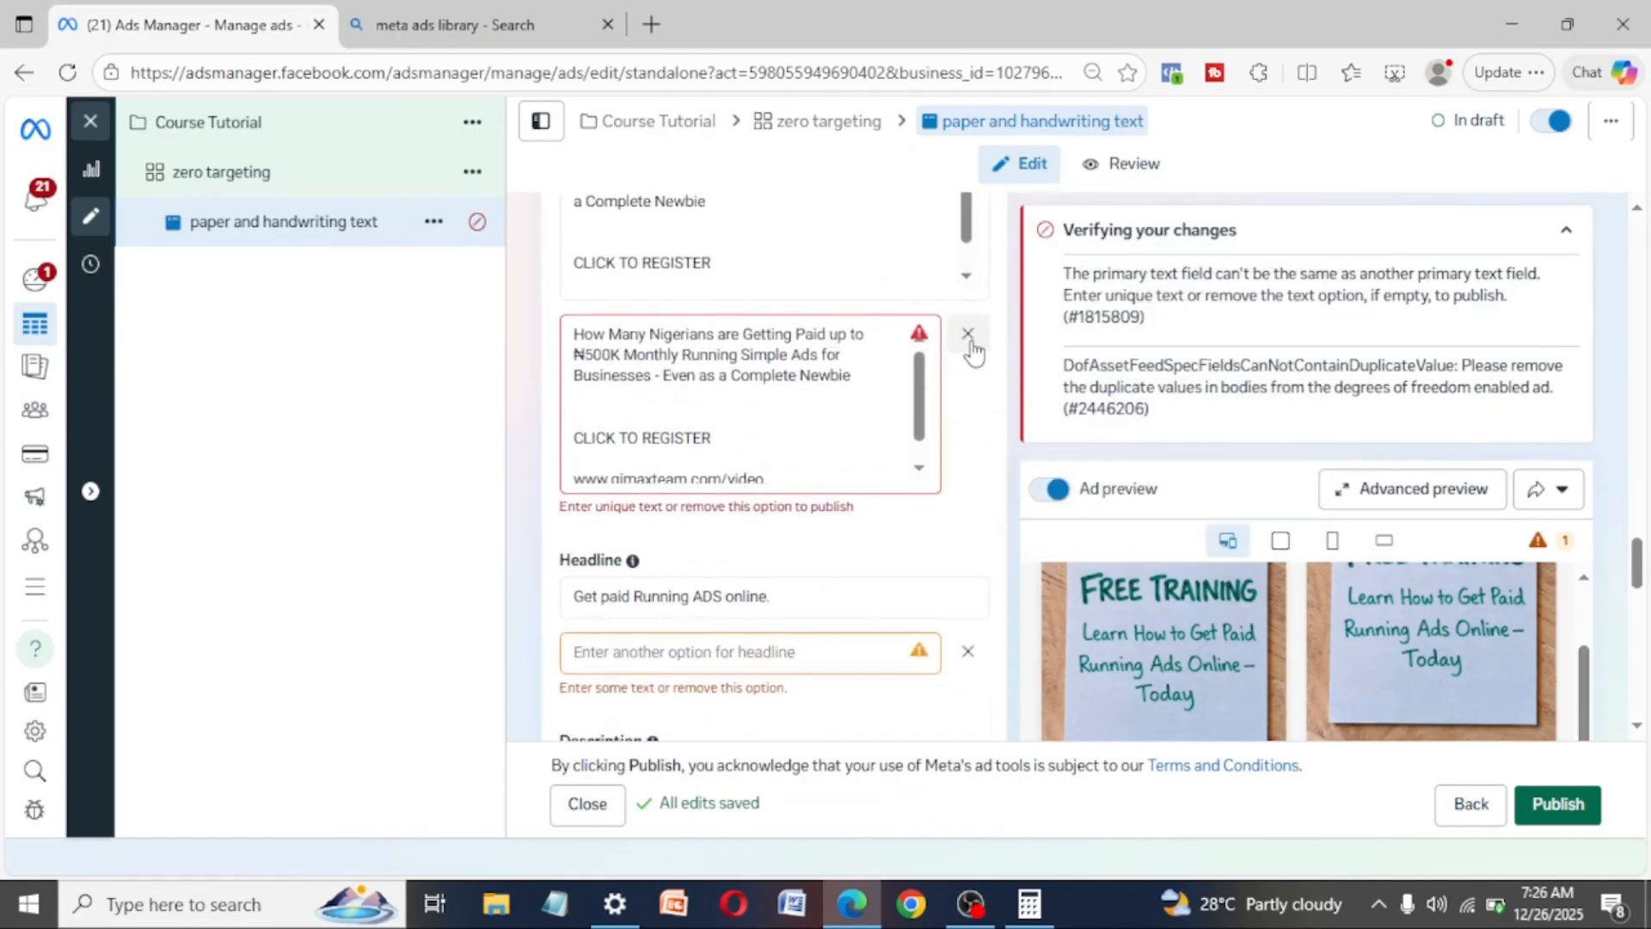
{"action": "left_click_drag", "start_coordinate": [777, 474], "coordinate": [574, 423]}
{"action": "key", "text": "BackSpace"}
{"action": "key", "text": "BackSpace"}
{"action": "key", "text": "BackSpace"}
{"action": "key", "text": "BackSpace"}
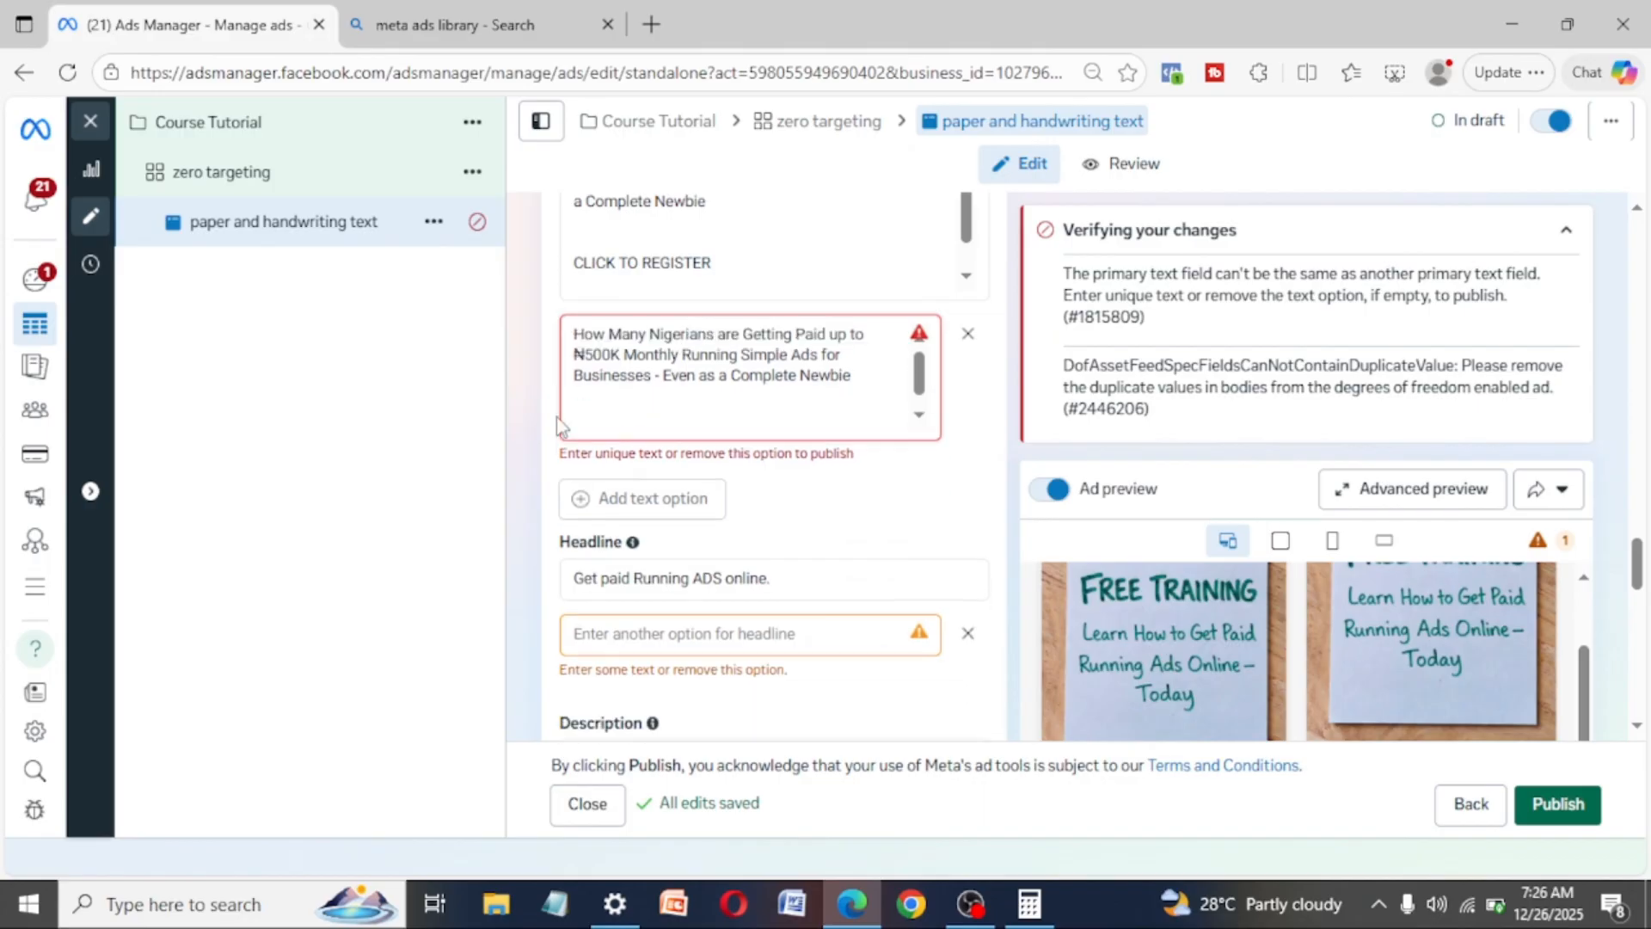
{"action": "left_click", "coordinate": [966, 338]}
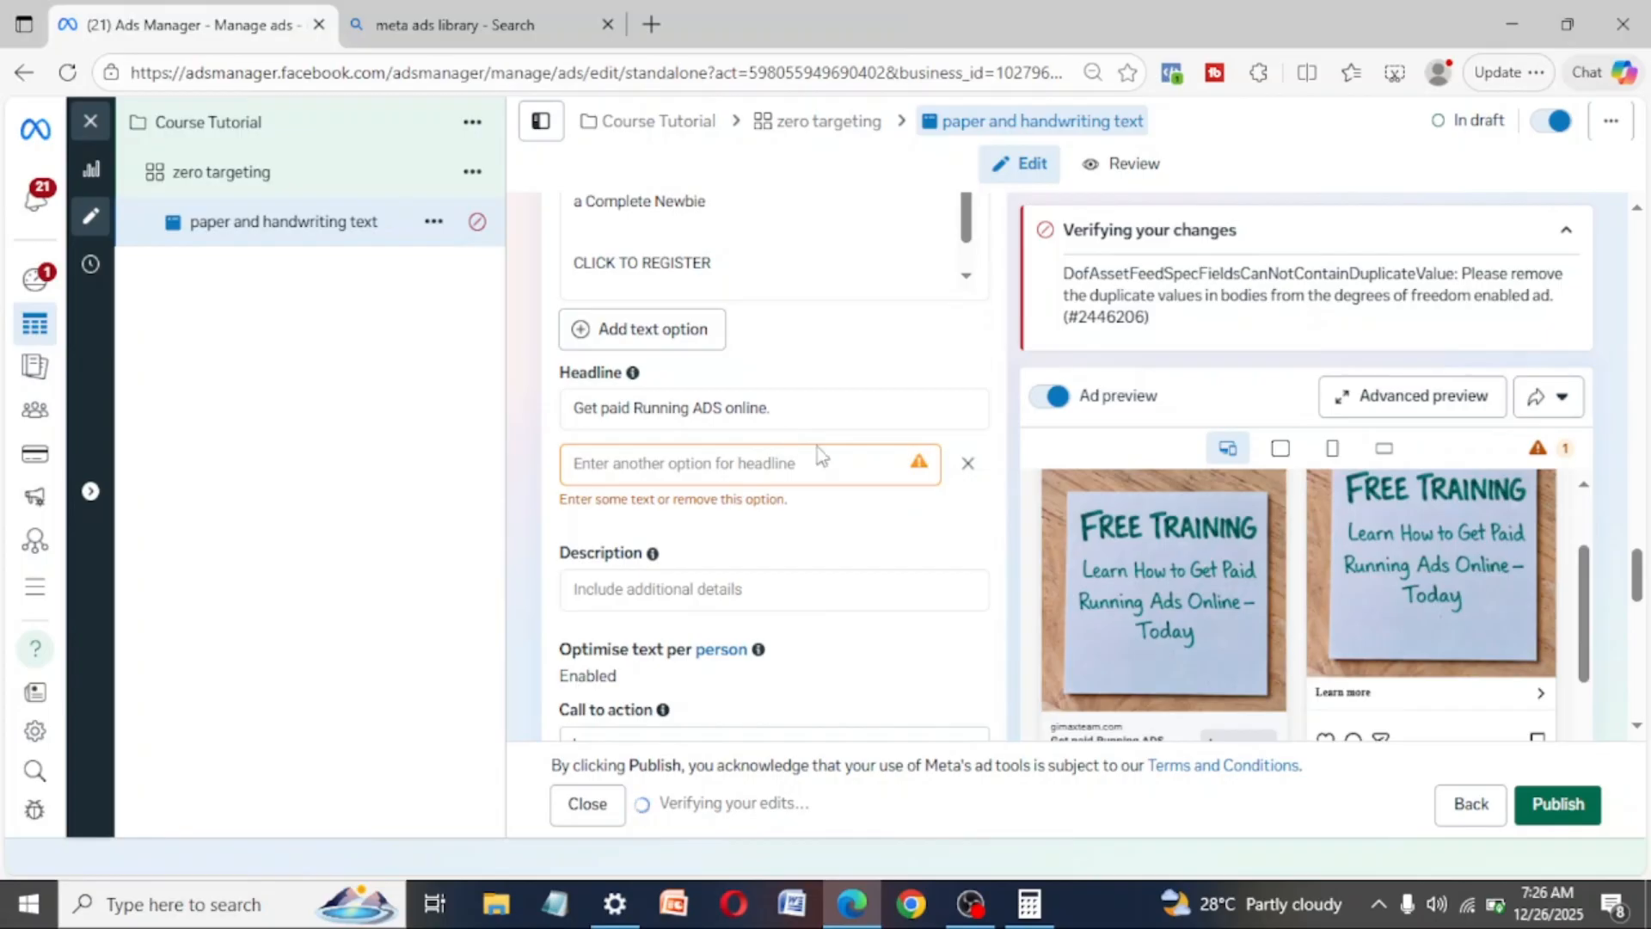
- Remove the empty second headline option from the ad and check the remaining ad text
{"action": "left_click", "coordinate": [969, 467]}
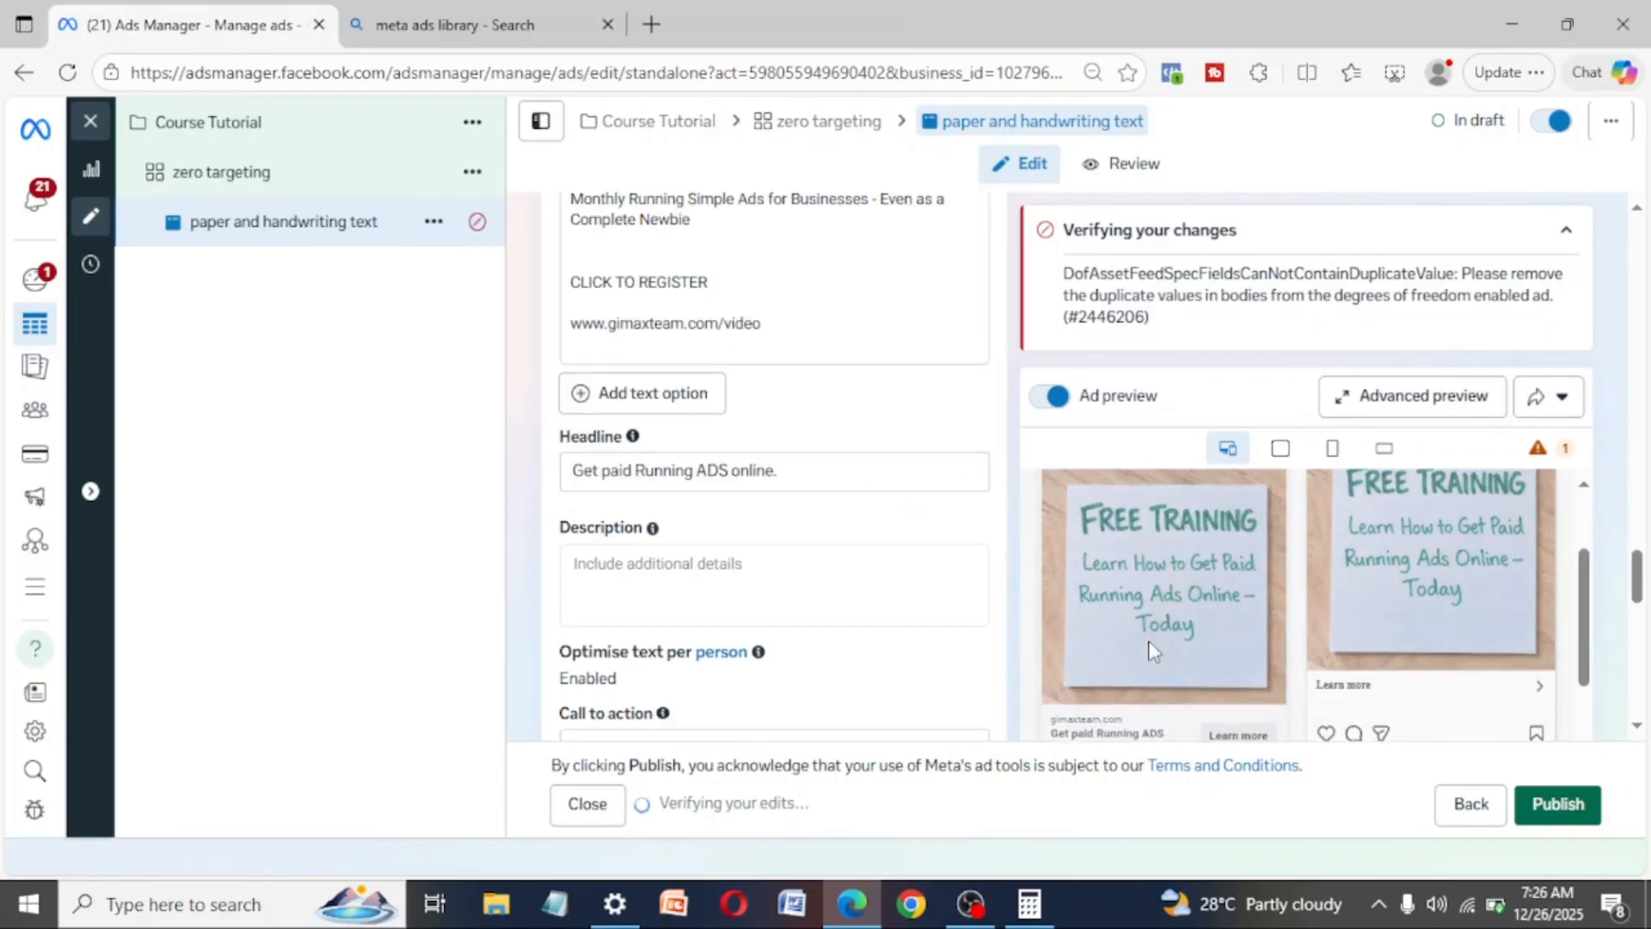
{"action": "scroll", "coordinate": [1153, 651], "scroll_direction": "down", "scroll_amount": 2}
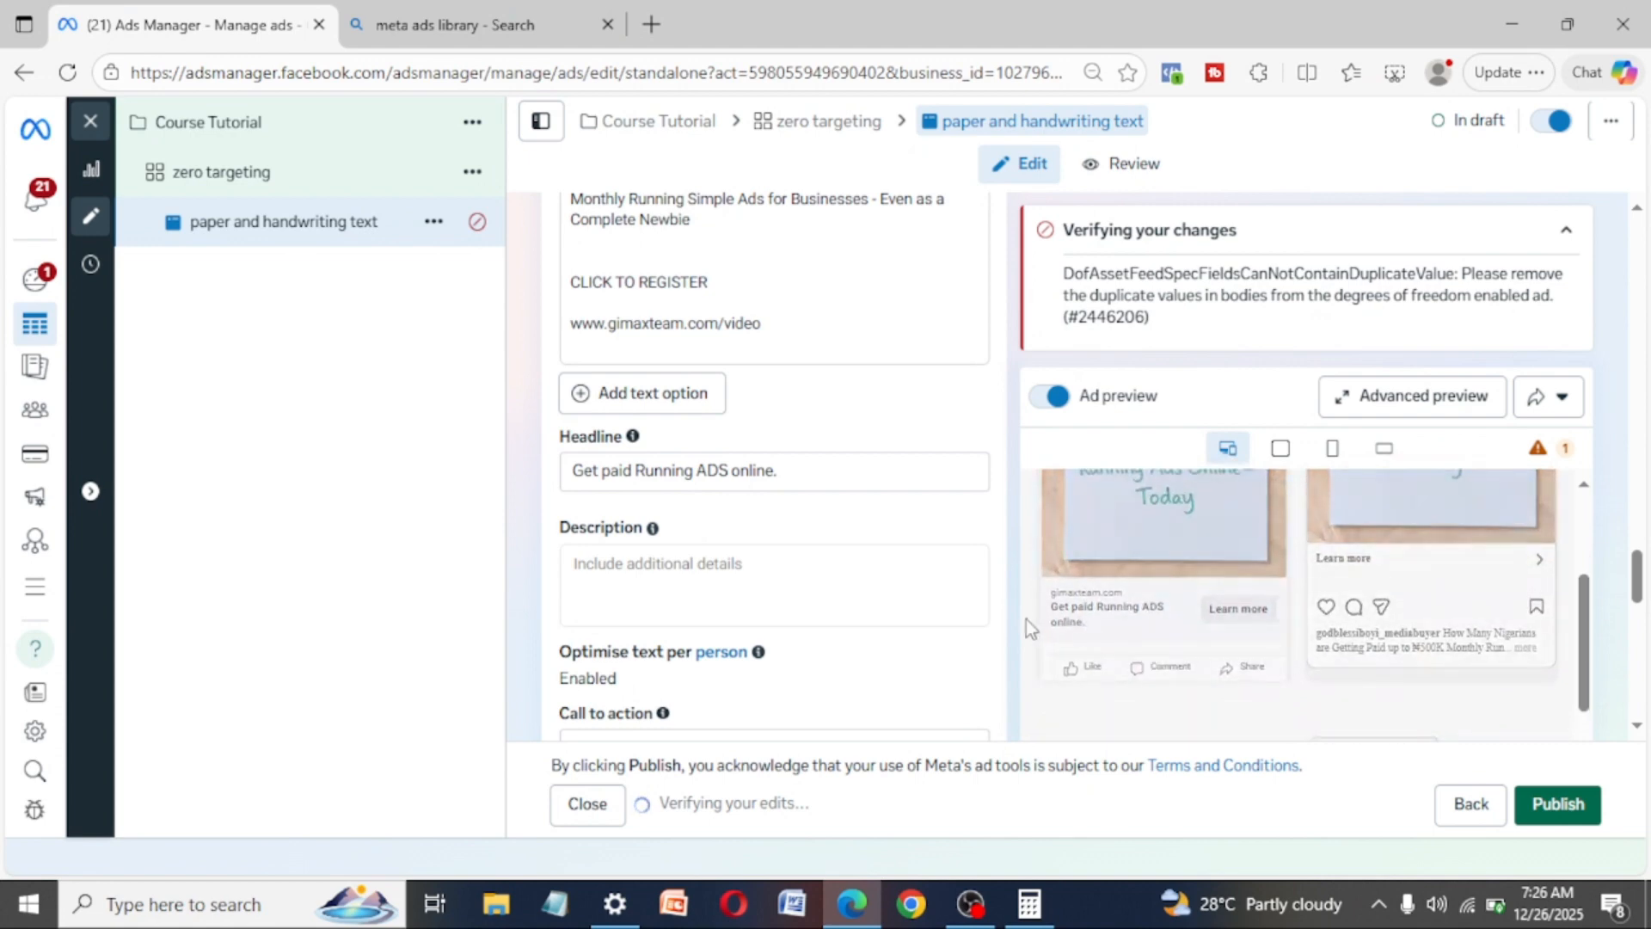
{"action": "left_click_drag", "start_coordinate": [1637, 596], "coordinate": [1592, 588]}
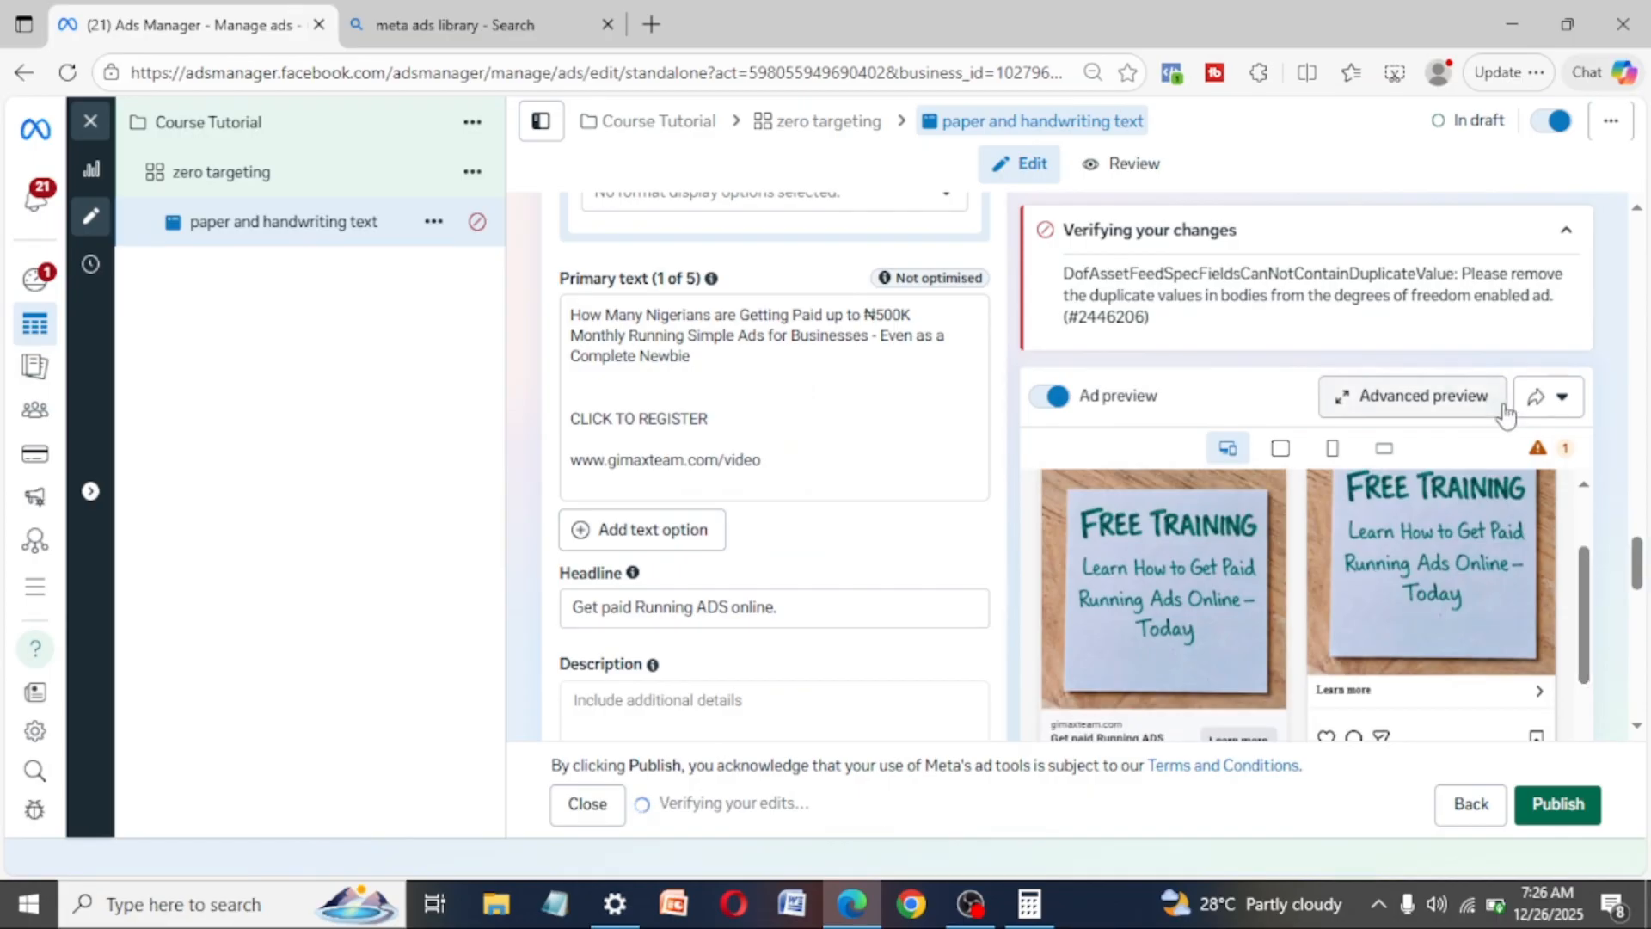
- Open the advanced preview of the ad across all placements and reduce the browser zoom to 80% to fit more placements
{"action": "left_click", "coordinate": [1462, 406]}
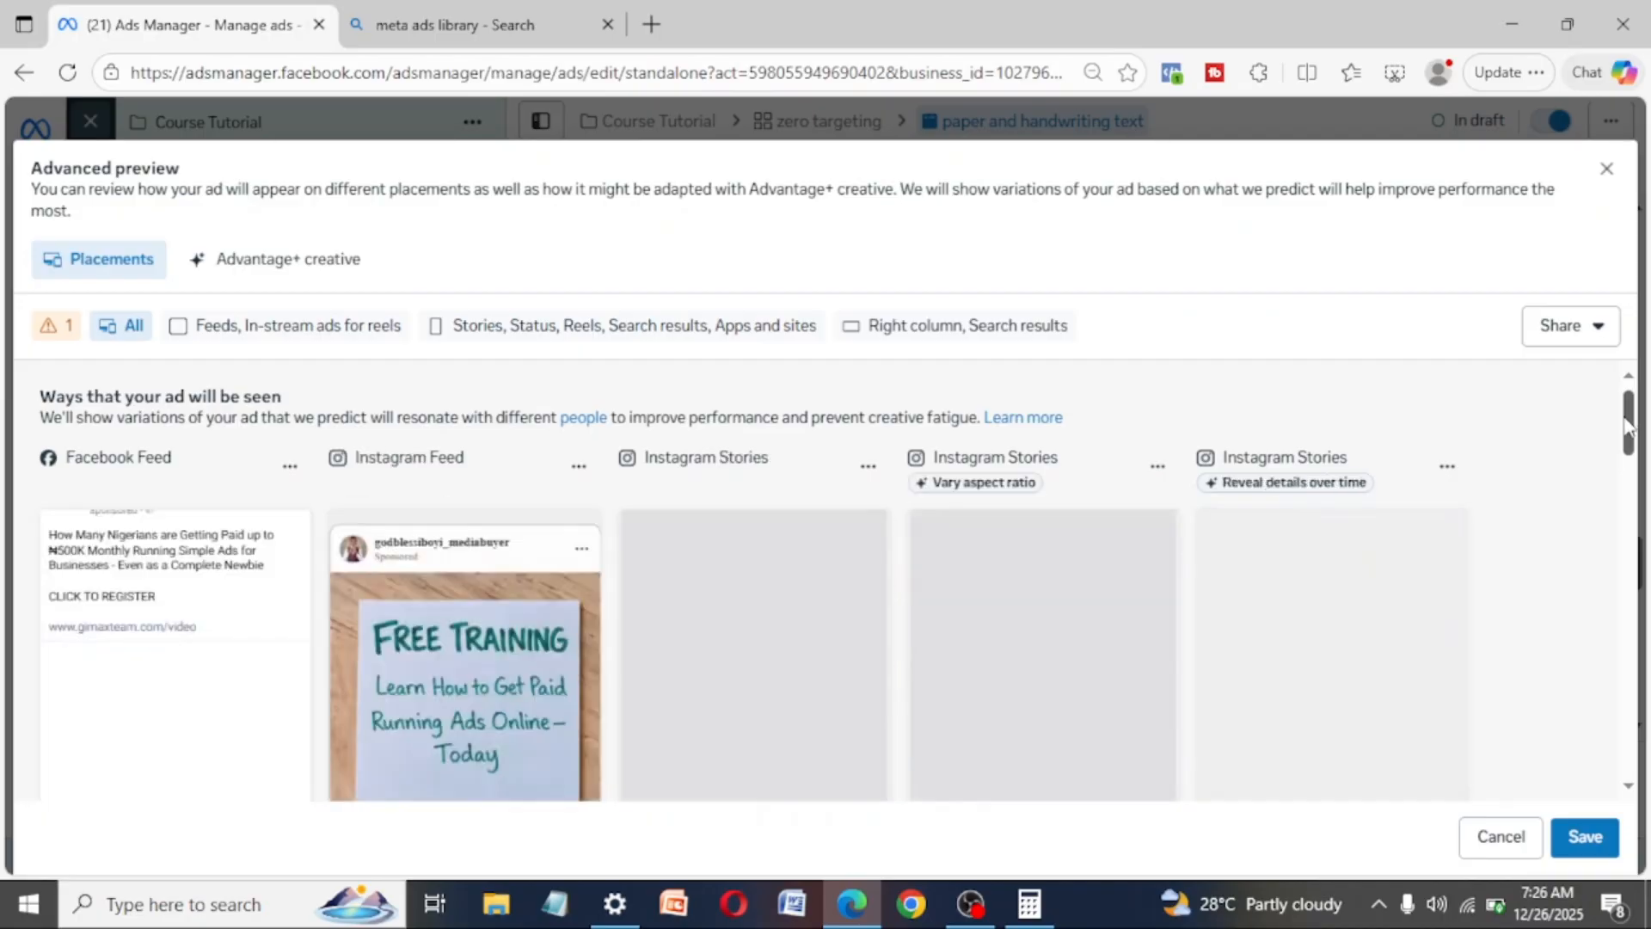
{"action": "mouse_move", "coordinate": [1628, 419]}
{"action": "left_mouse_down"}
{"action": "mouse_move", "coordinate": [1628, 456]}
{"action": "mouse_move", "coordinate": [1630, 430]}
{"action": "left_mouse_up"}
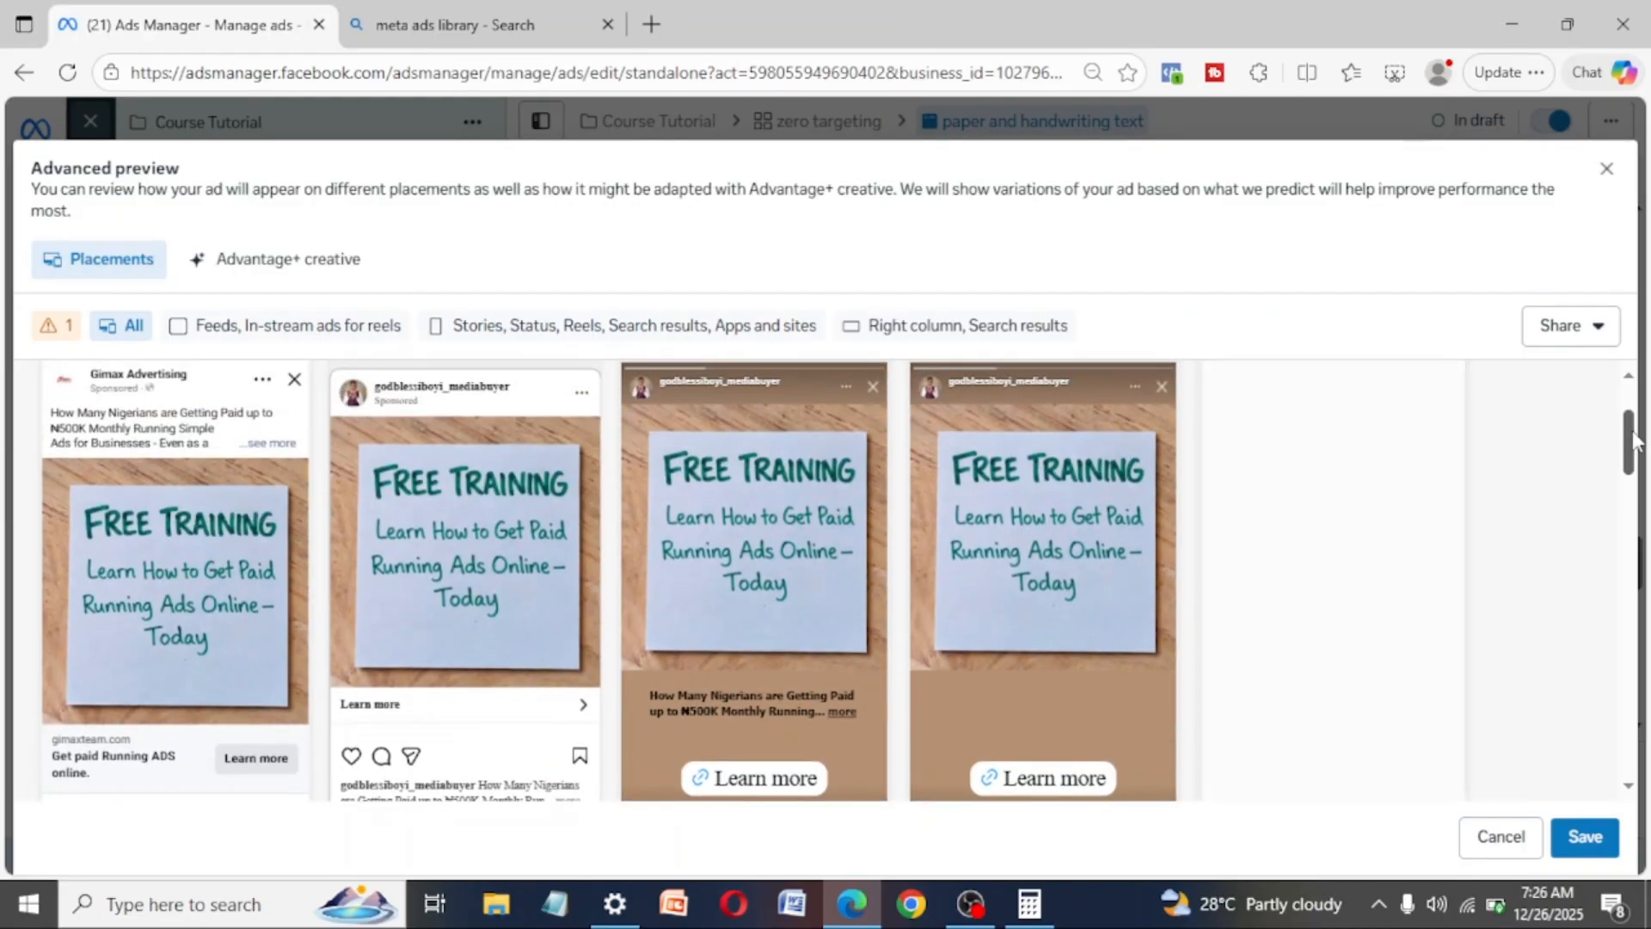
{"action": "left_click", "coordinate": [1545, 76]}
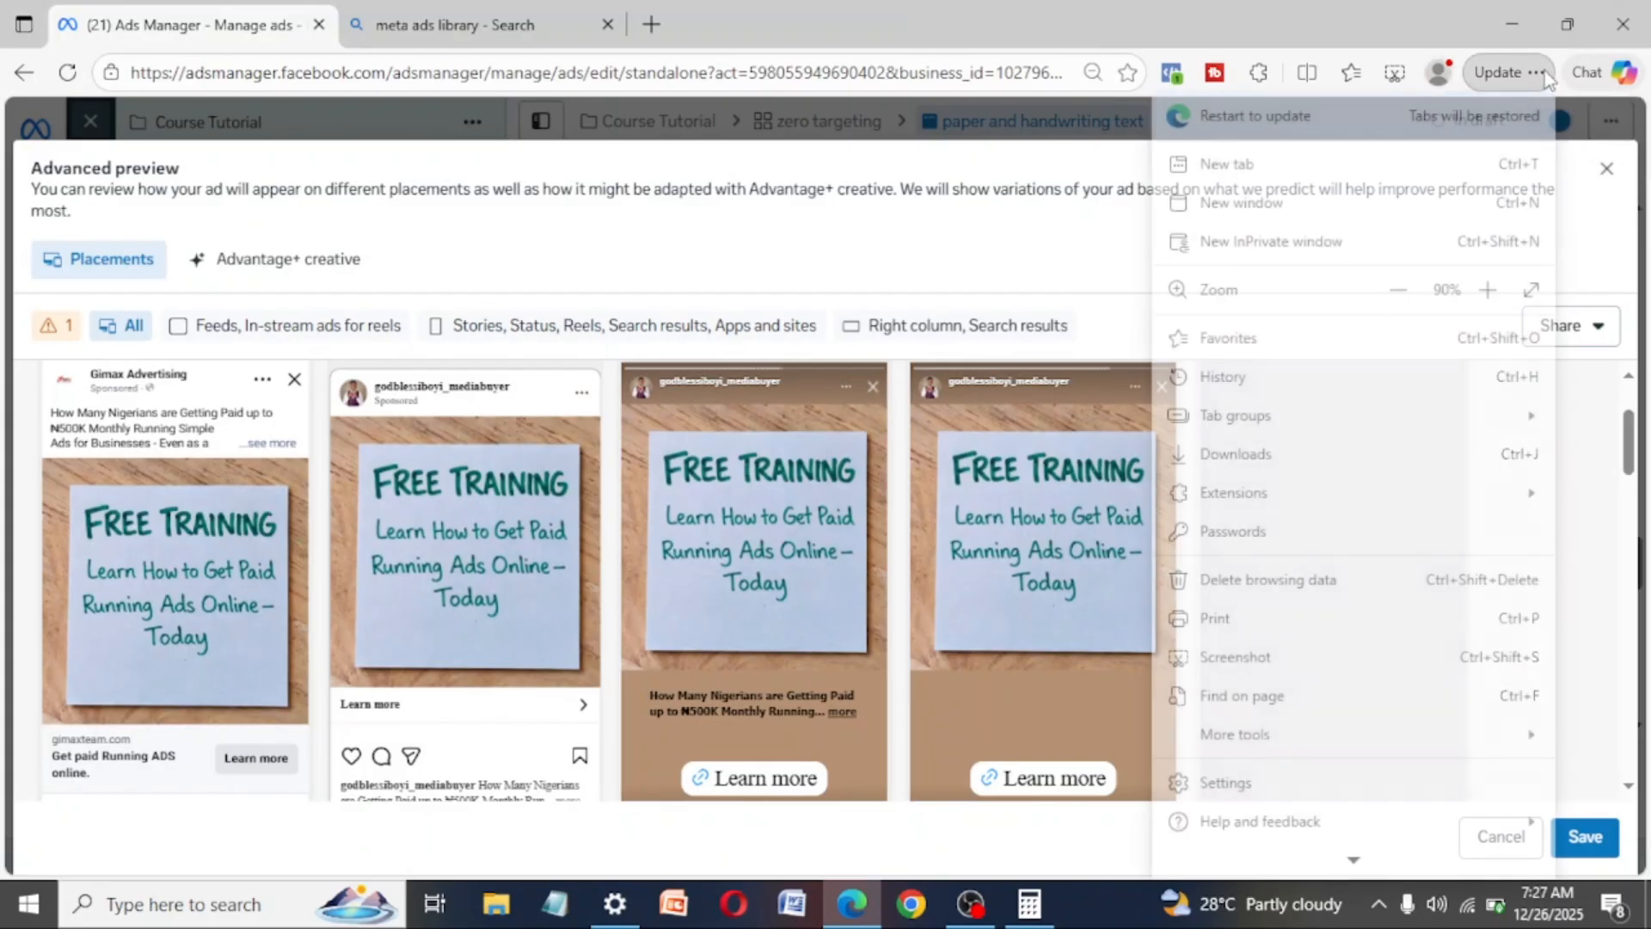
{"action": "left_click", "coordinate": [1400, 290]}
{"action": "left_click", "coordinate": [1072, 250]}
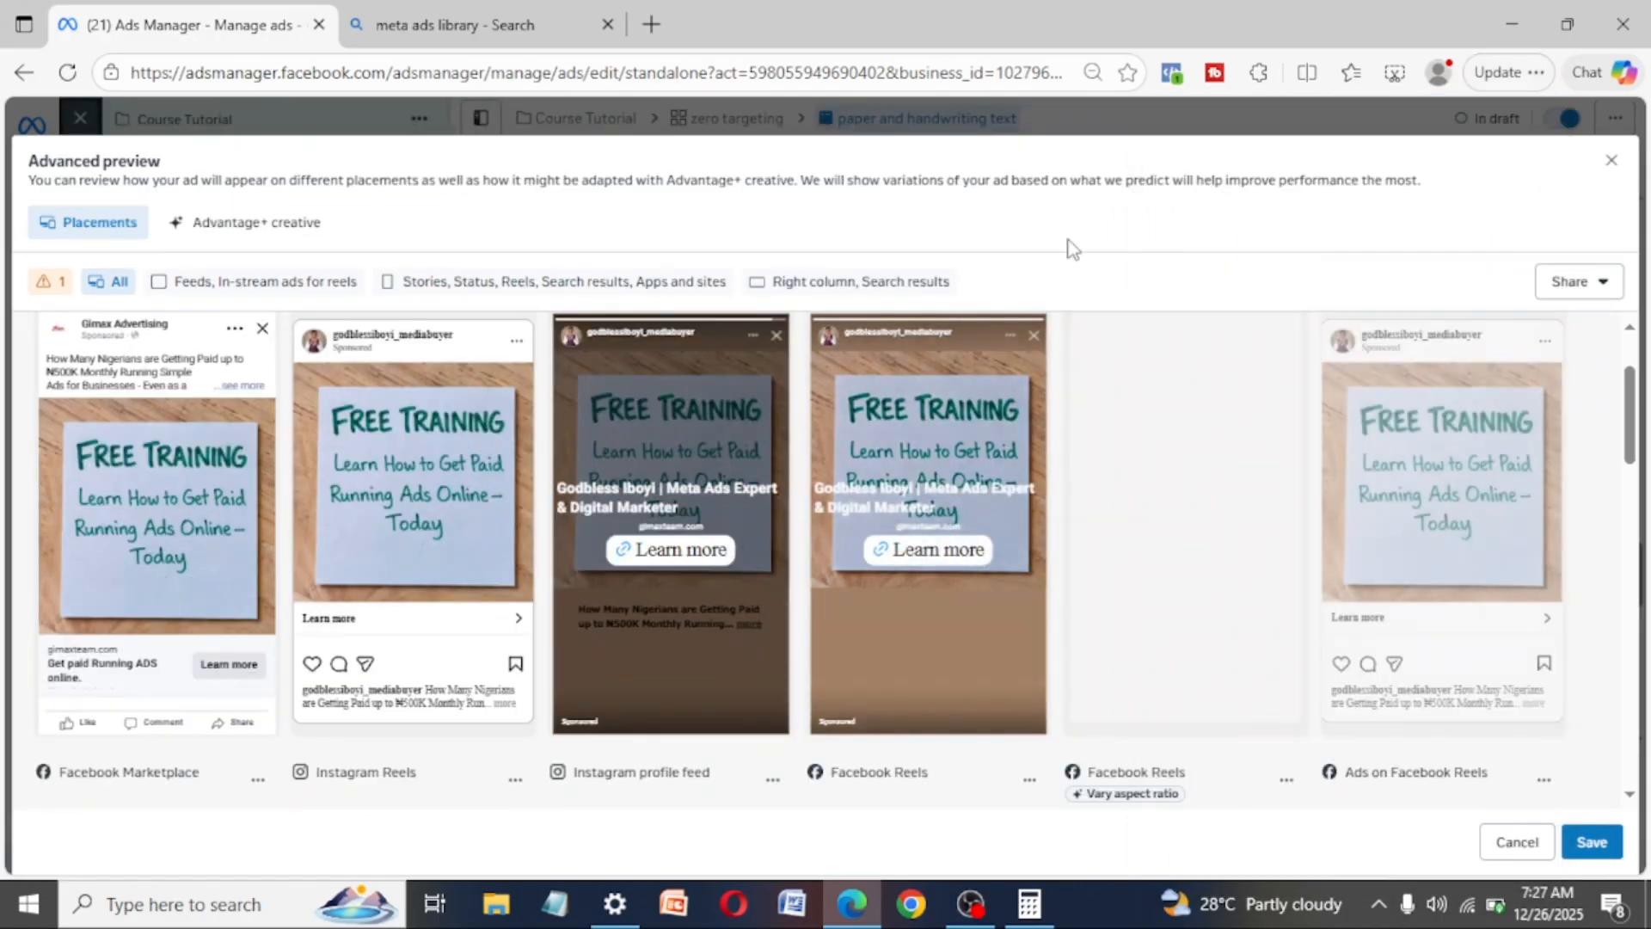
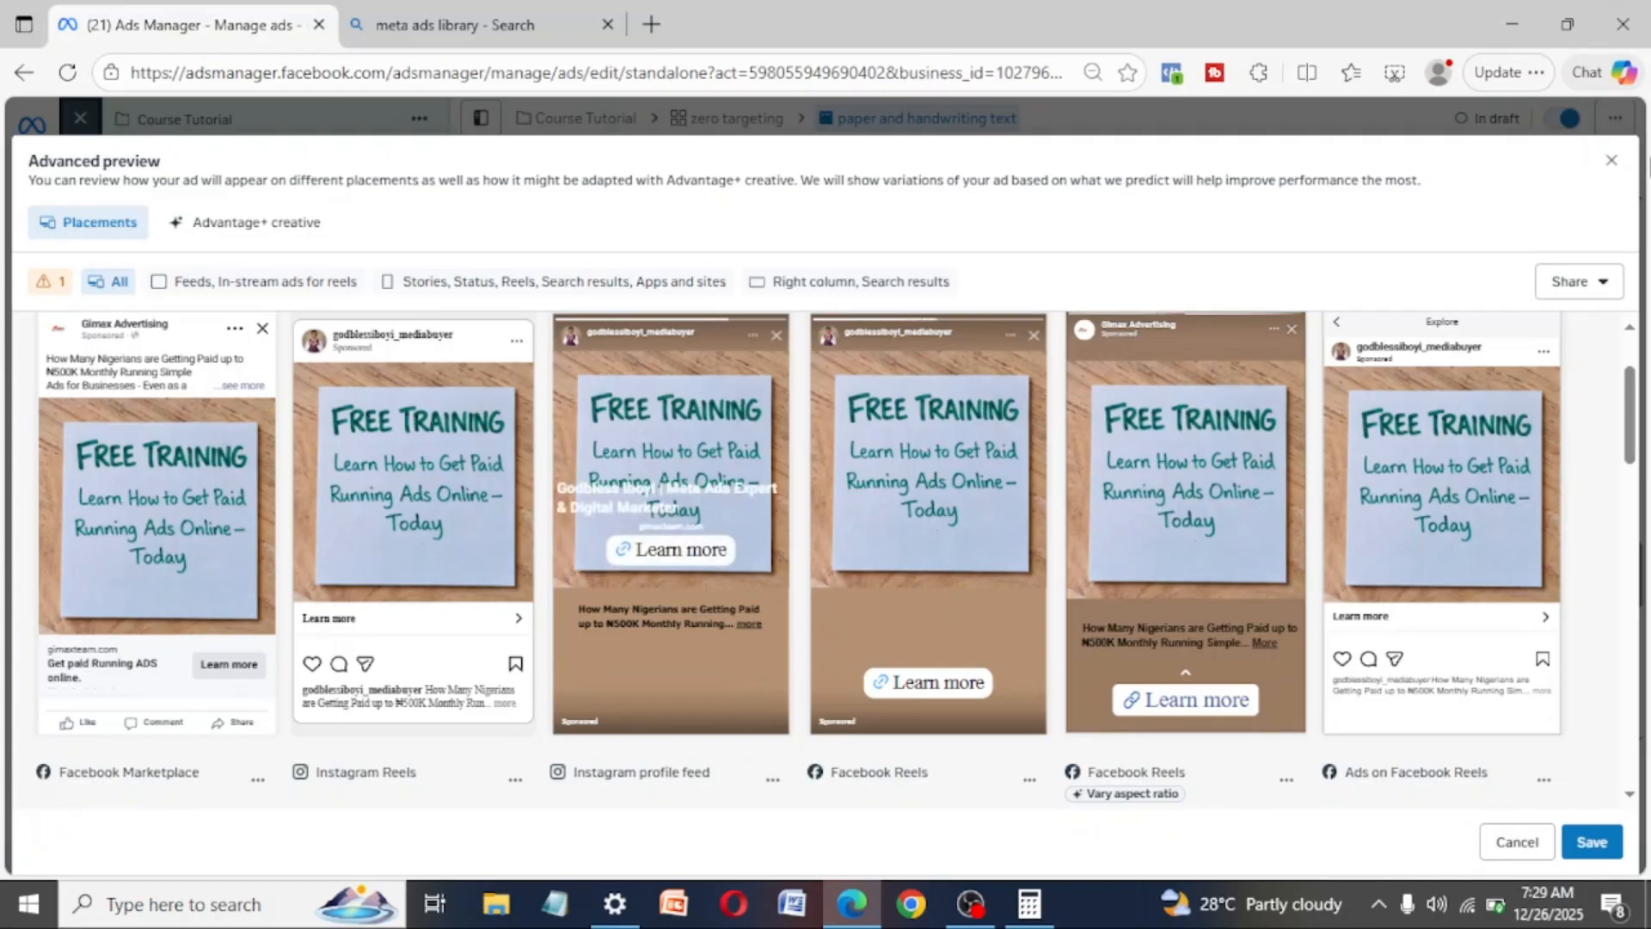
- Close the advanced preview and look through the ad's remaining settings and placement previews in the editor
{"action": "left_click", "coordinate": [1611, 161]}
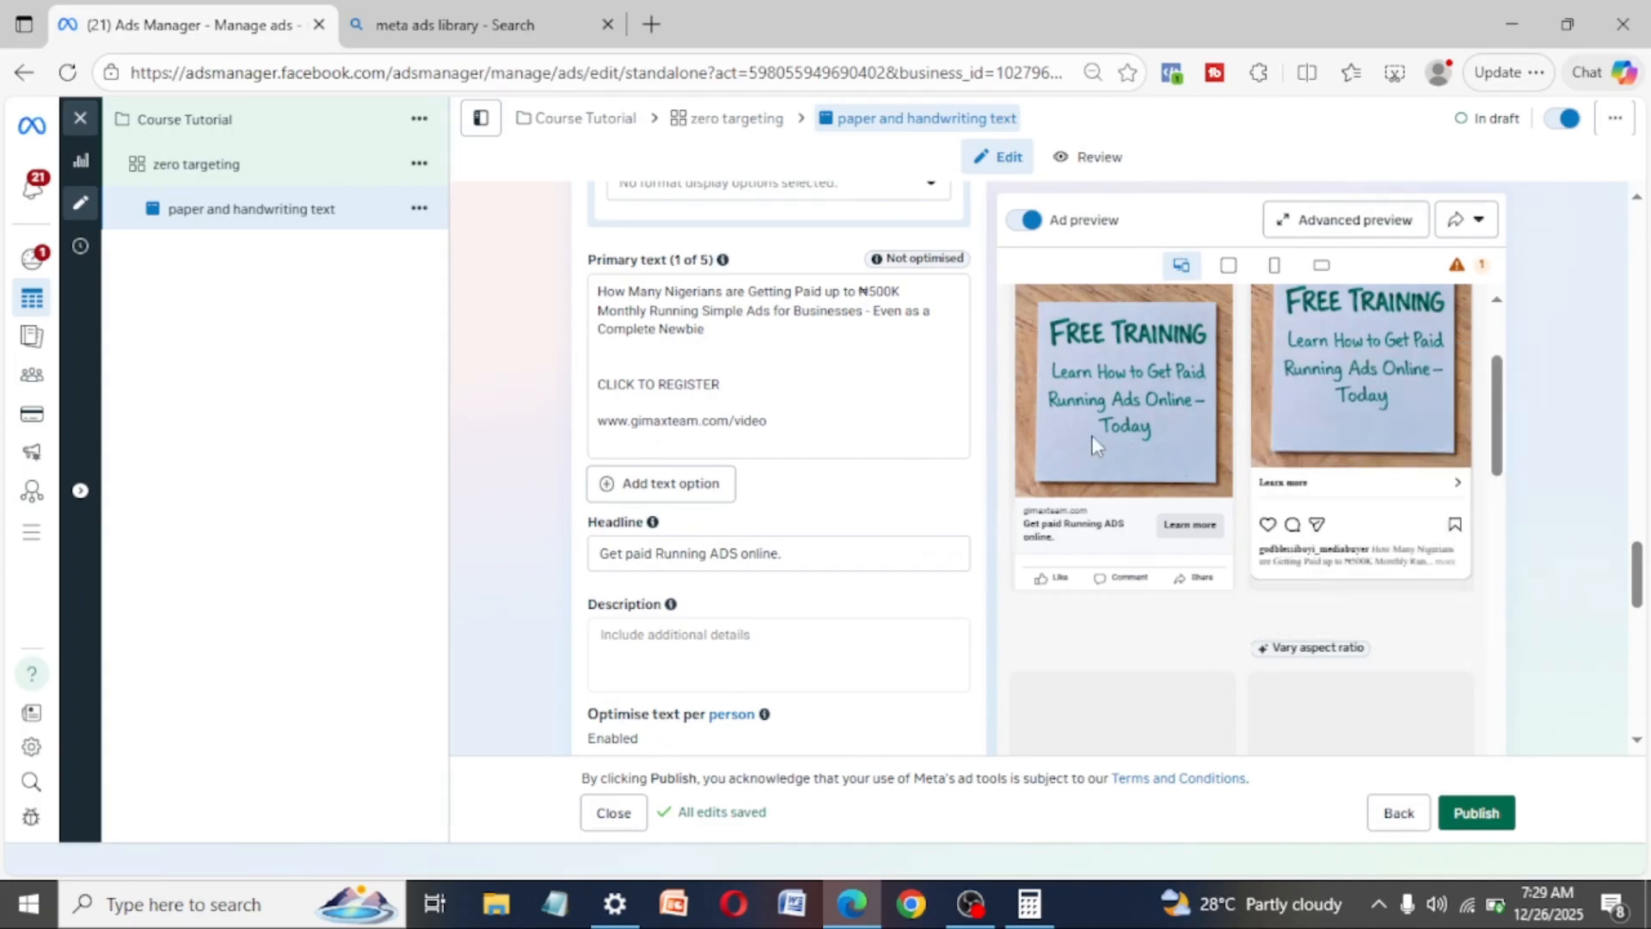
{"action": "scroll", "coordinate": [1096, 441], "scroll_direction": "up", "scroll_amount": 2}
{"action": "scroll", "coordinate": [1096, 440], "scroll_direction": "down", "scroll_amount": 7}
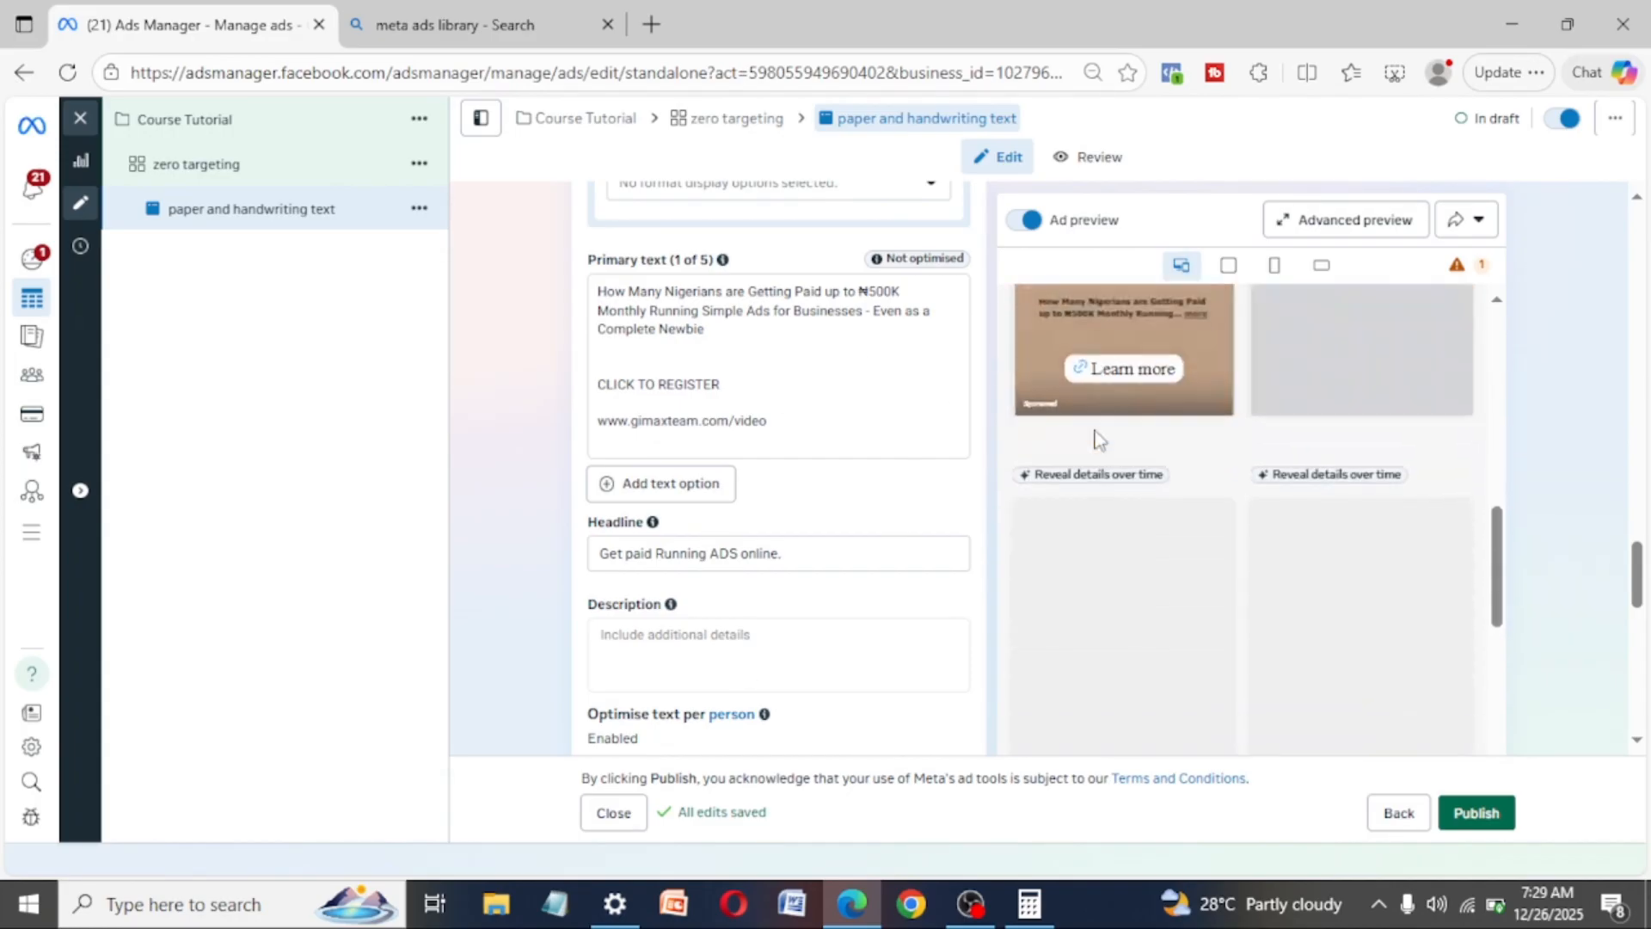
{"action": "scroll", "coordinate": [796, 600], "scroll_direction": "down", "scroll_amount": 7}
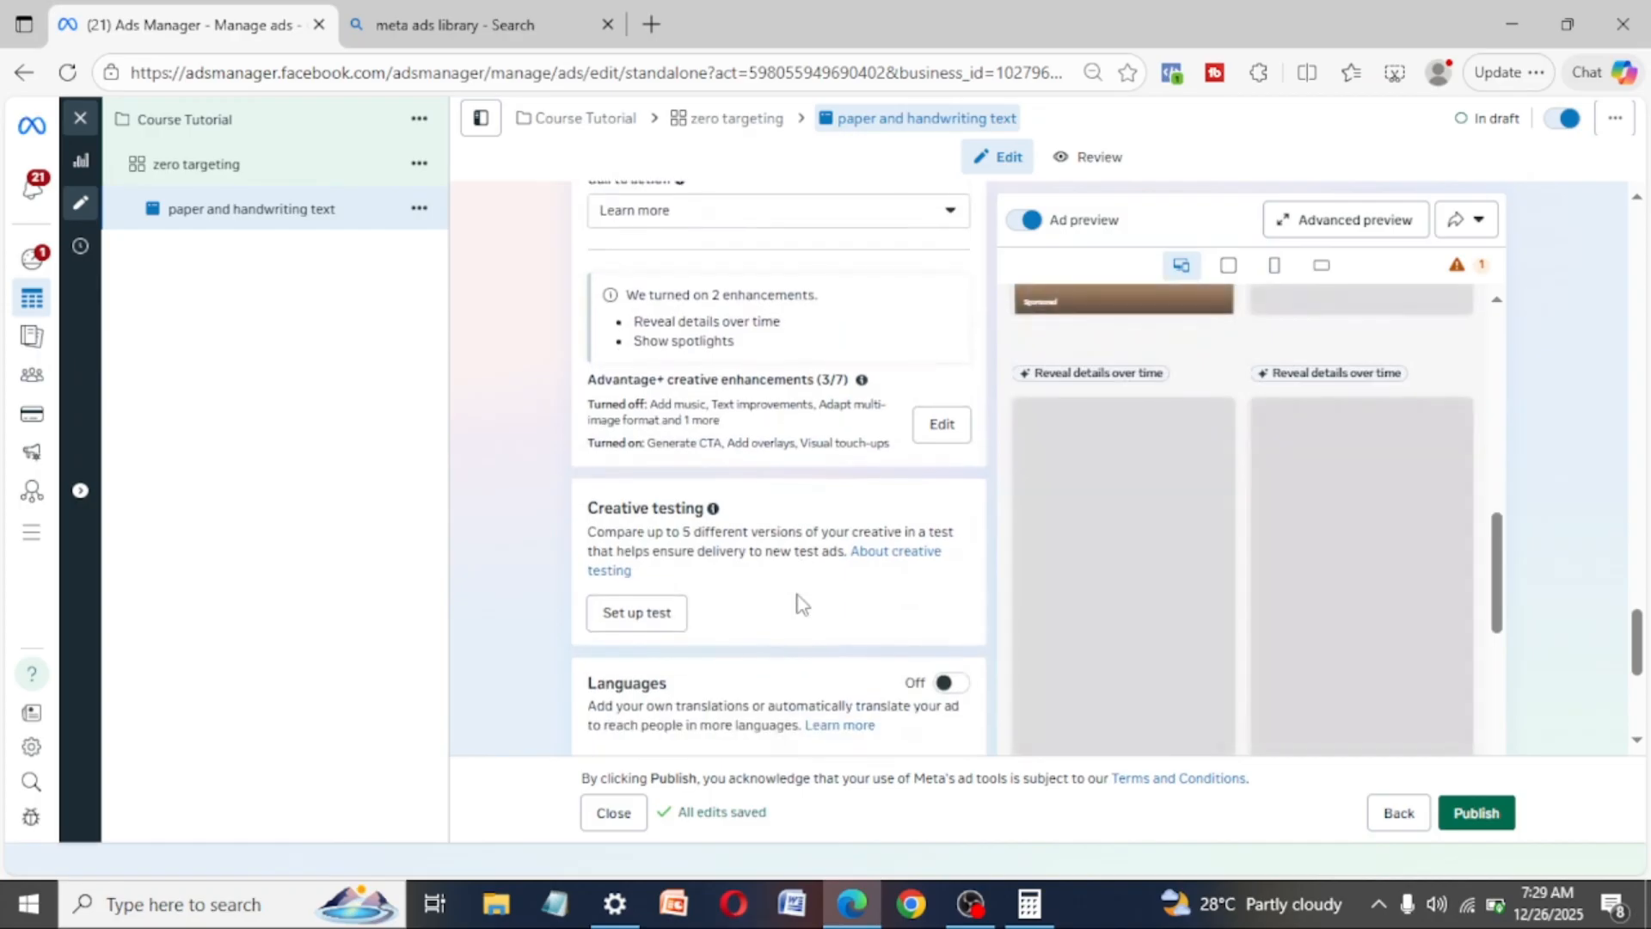
{"action": "scroll", "coordinate": [798, 602], "scroll_direction": "down", "scroll_amount": 1}
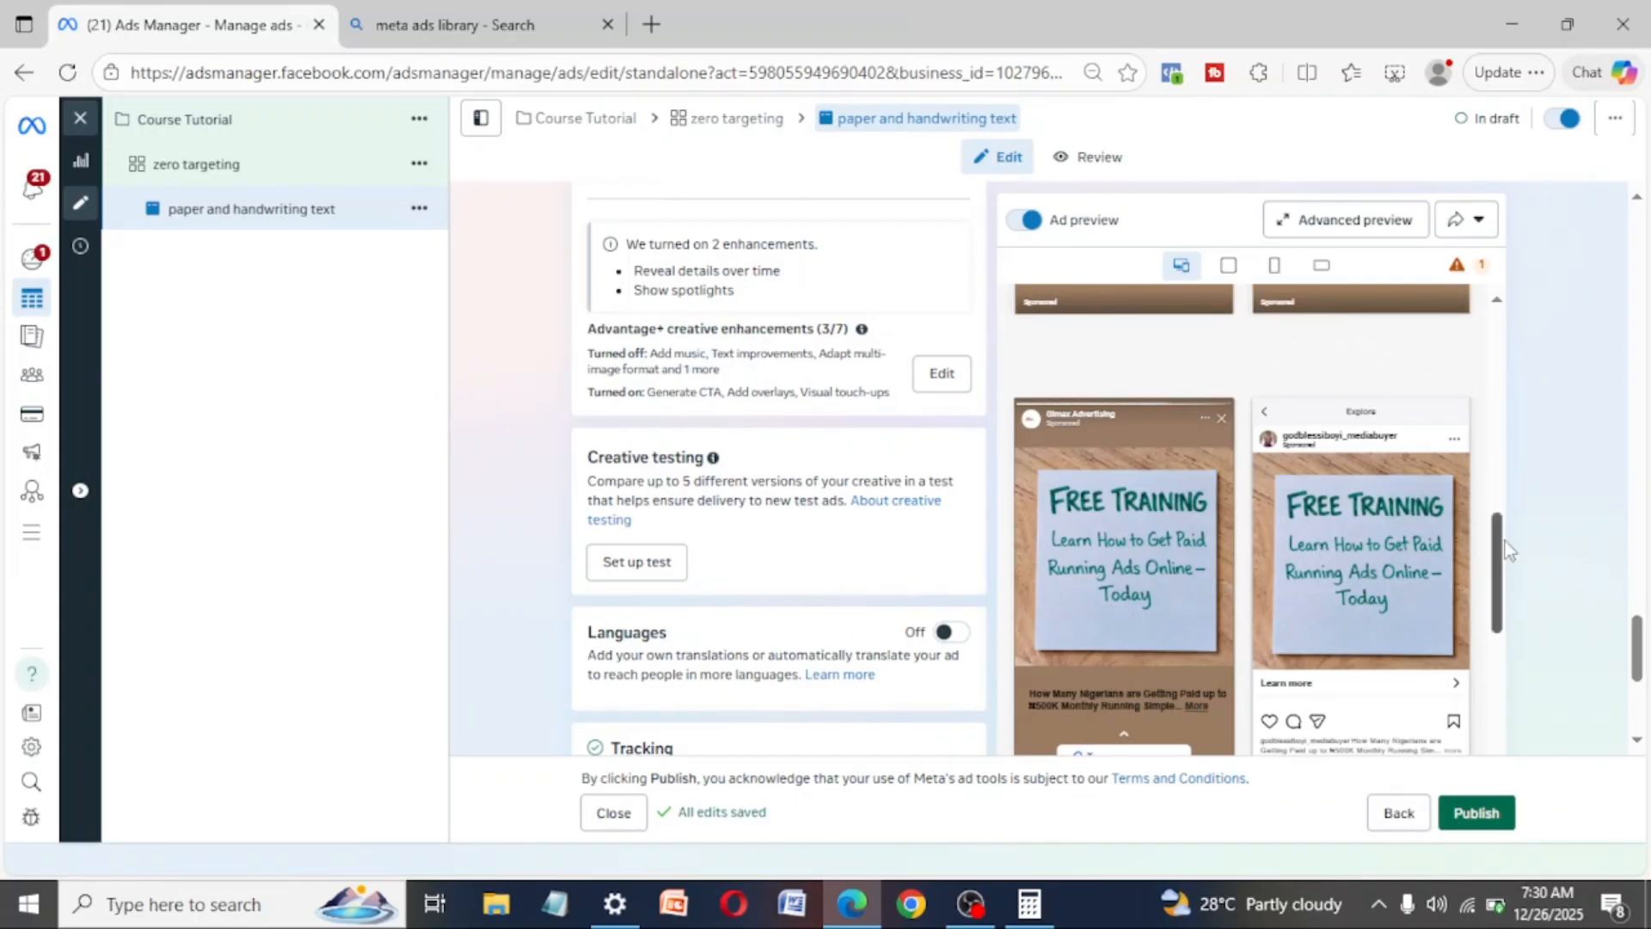
{"action": "left_click_drag", "start_coordinate": [1505, 540], "coordinate": [1521, 440]}
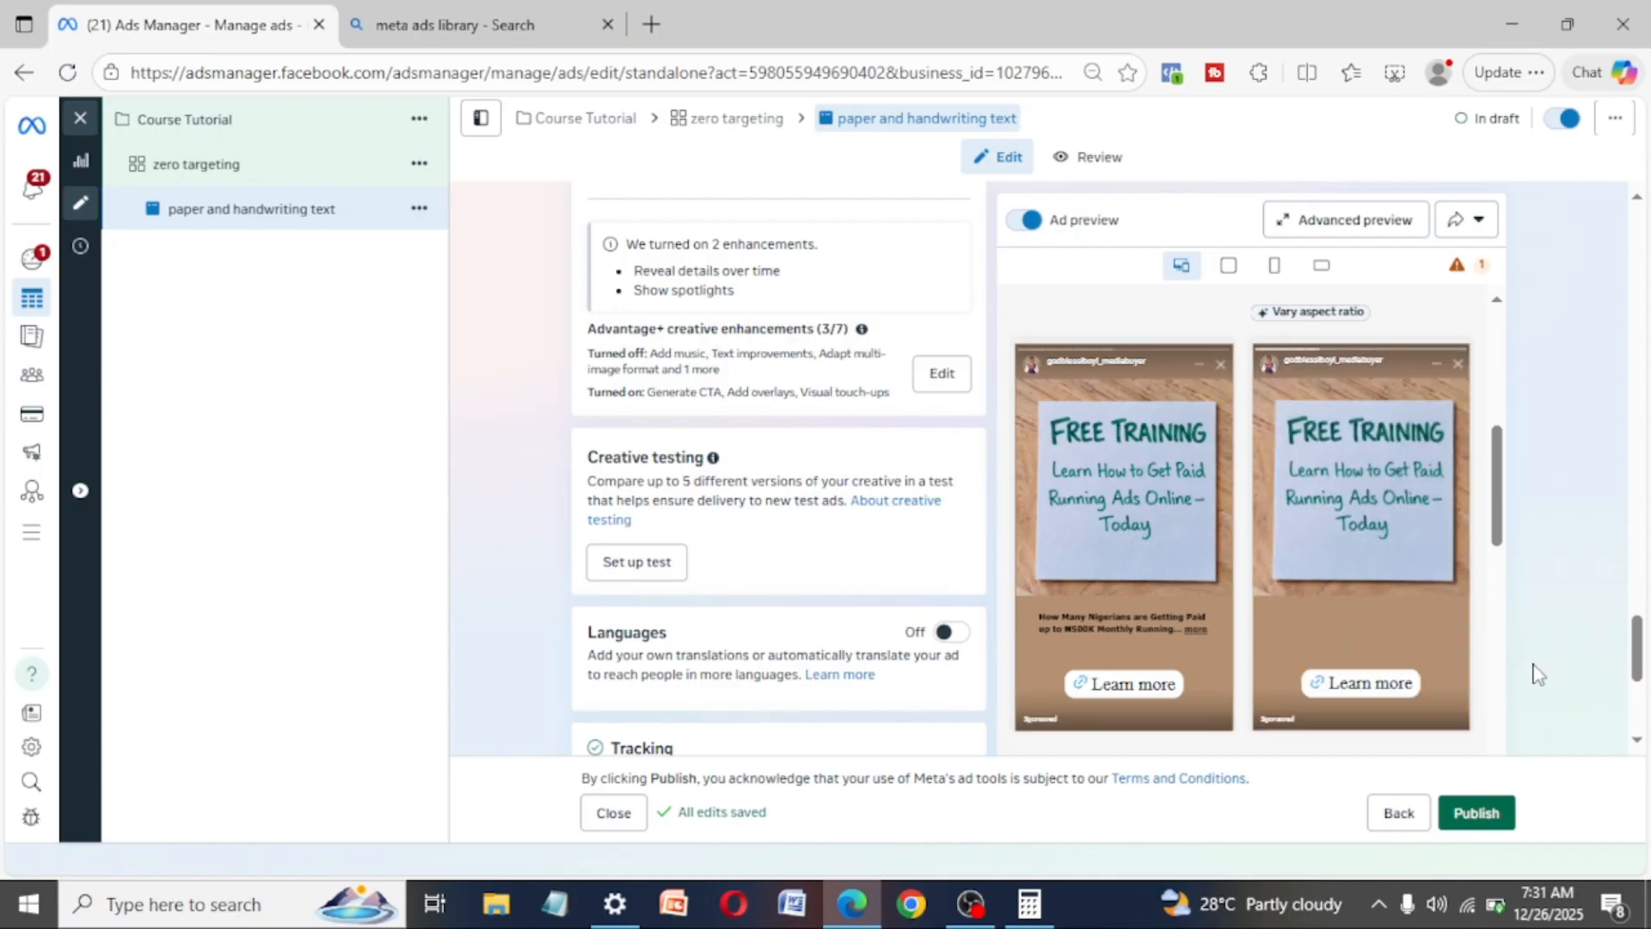
- Duplicate the "paper and handwriting text" ad into the original campaign with 4 copies
{"action": "left_click", "coordinate": [420, 217]}
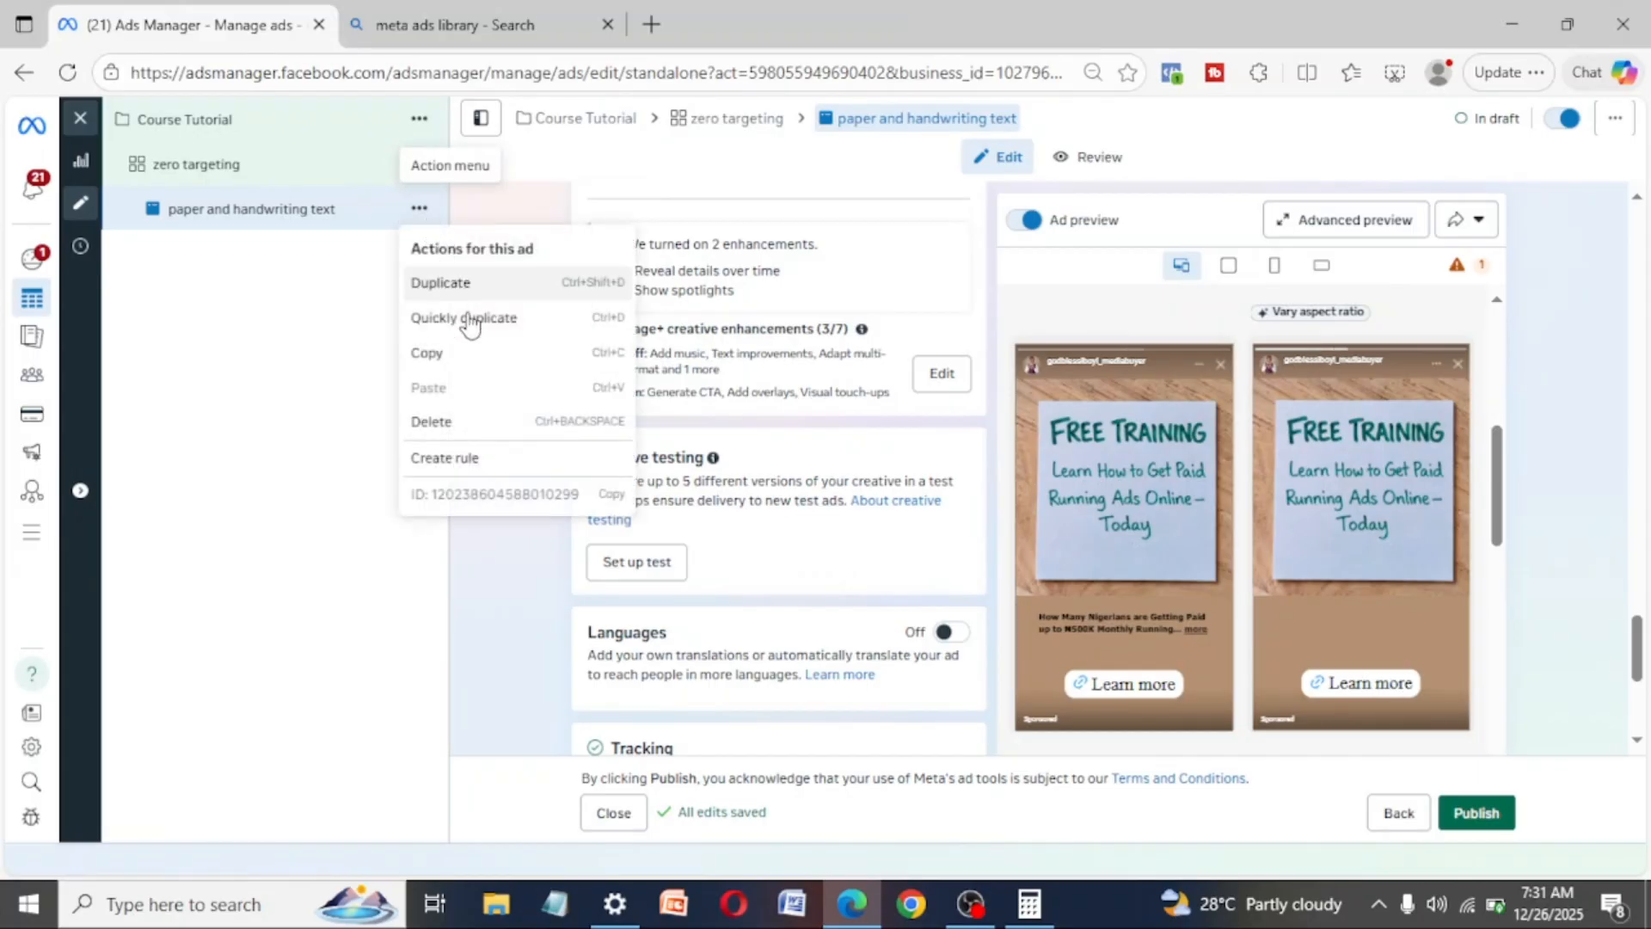
{"action": "left_click", "coordinate": [443, 288]}
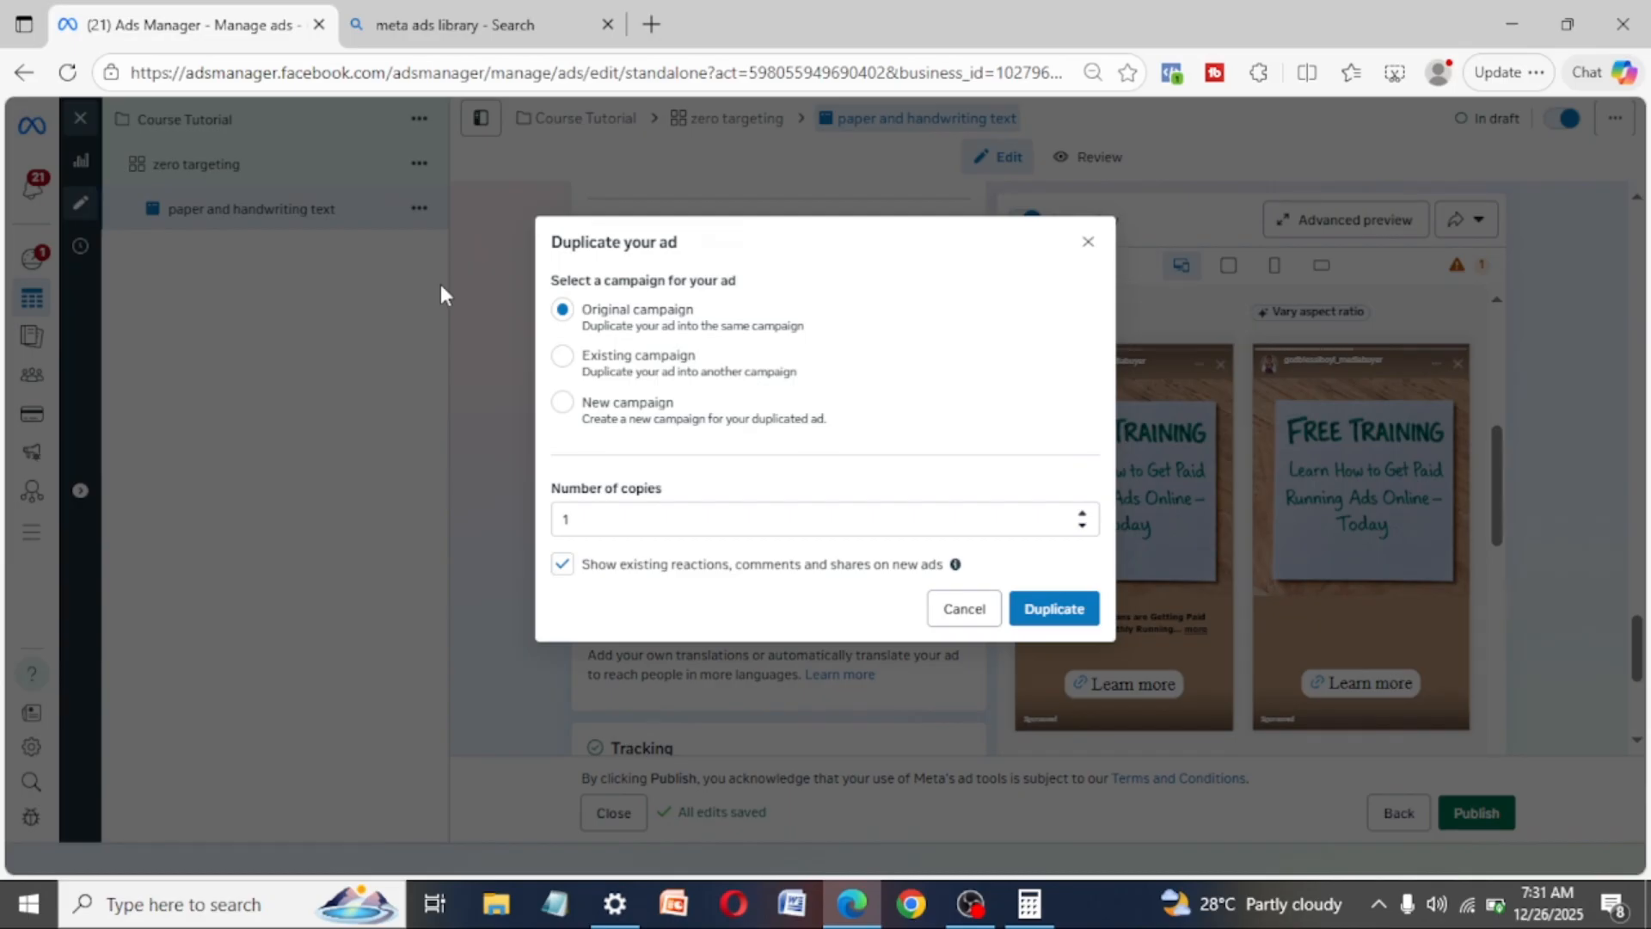
{"action": "left_click", "coordinate": [590, 513]}
{"action": "key", "text": "BackSpace"}
{"action": "type", "text": "4"}
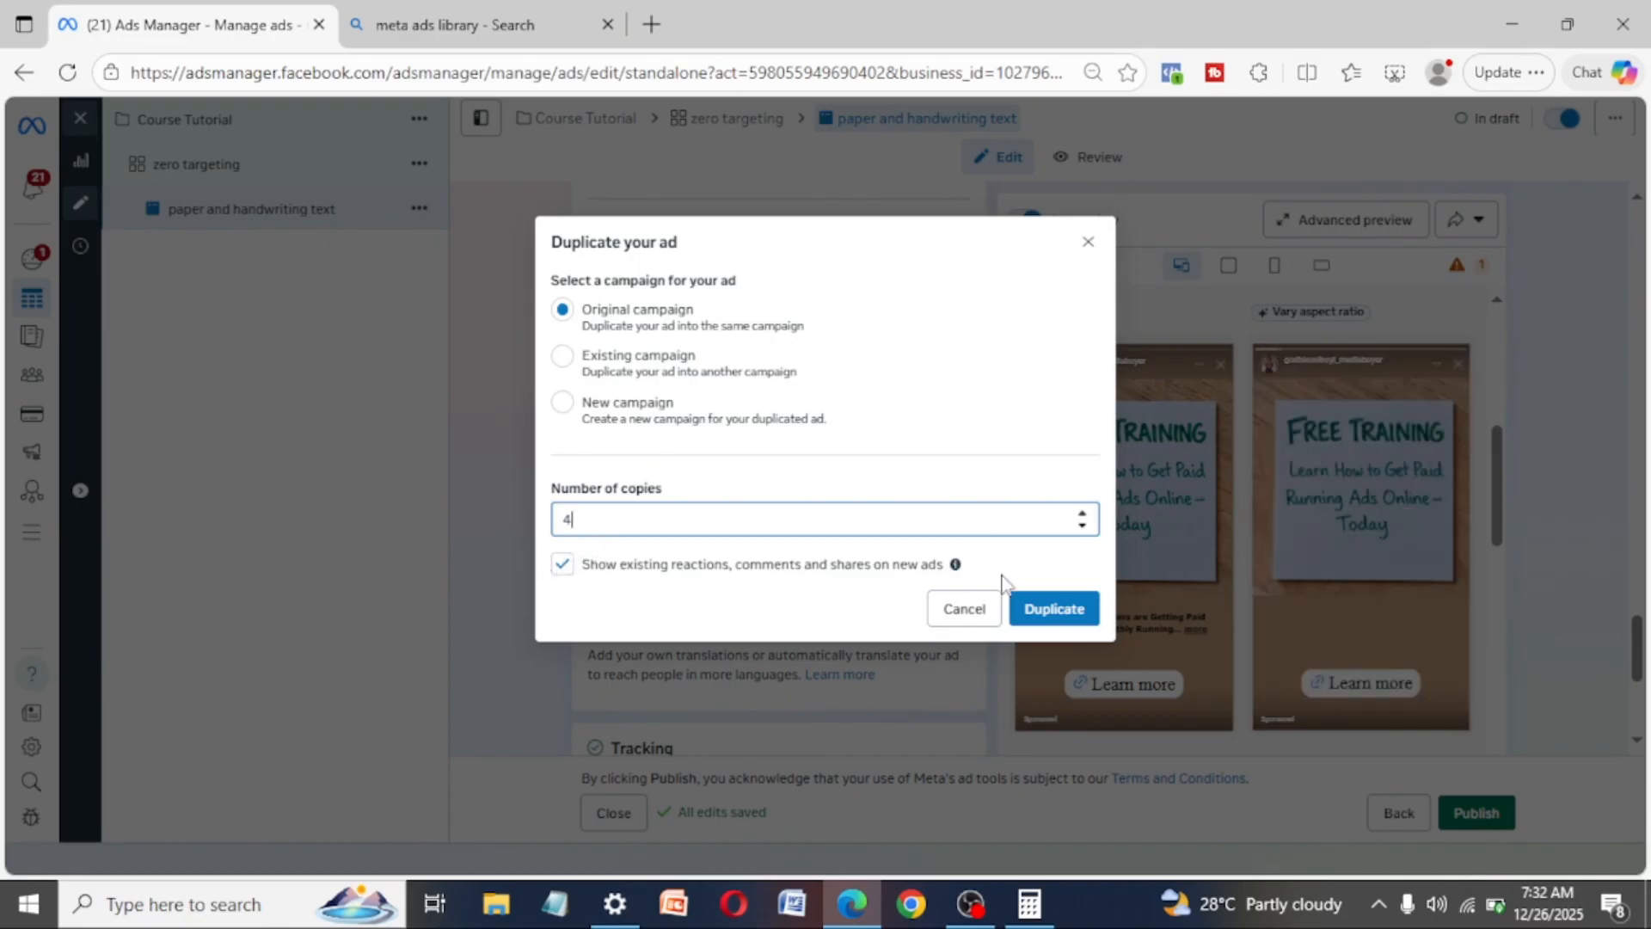
{"action": "left_click", "coordinate": [1051, 612]}
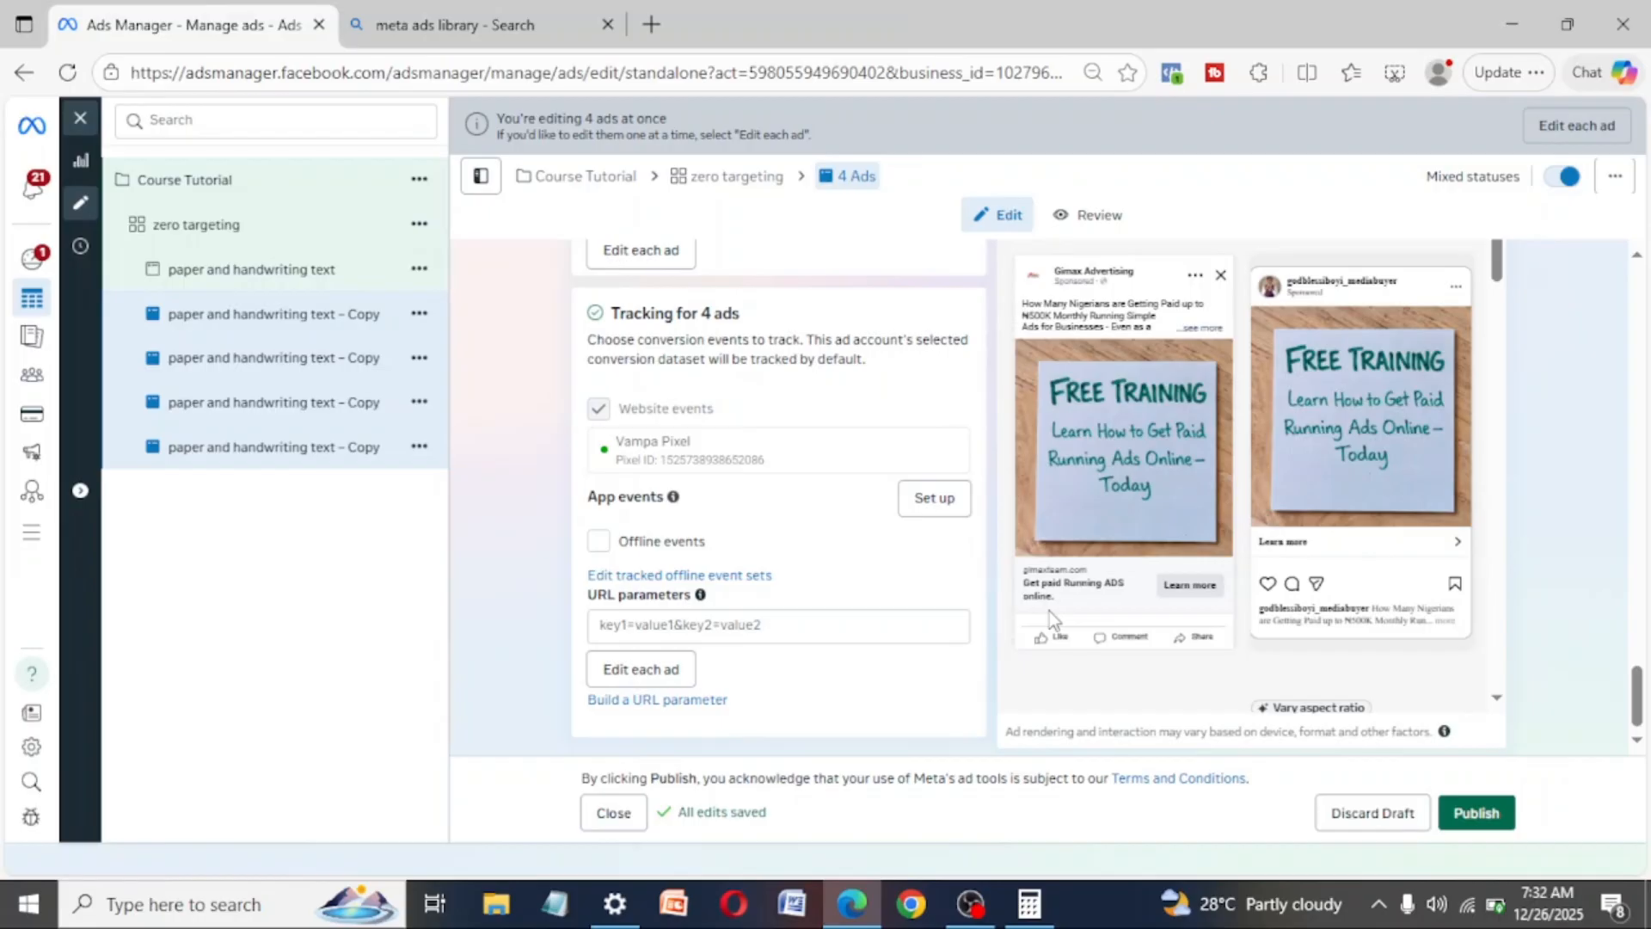
- Rename the first duplicated ad as "flier pink"
{"action": "left_click", "coordinate": [287, 314]}
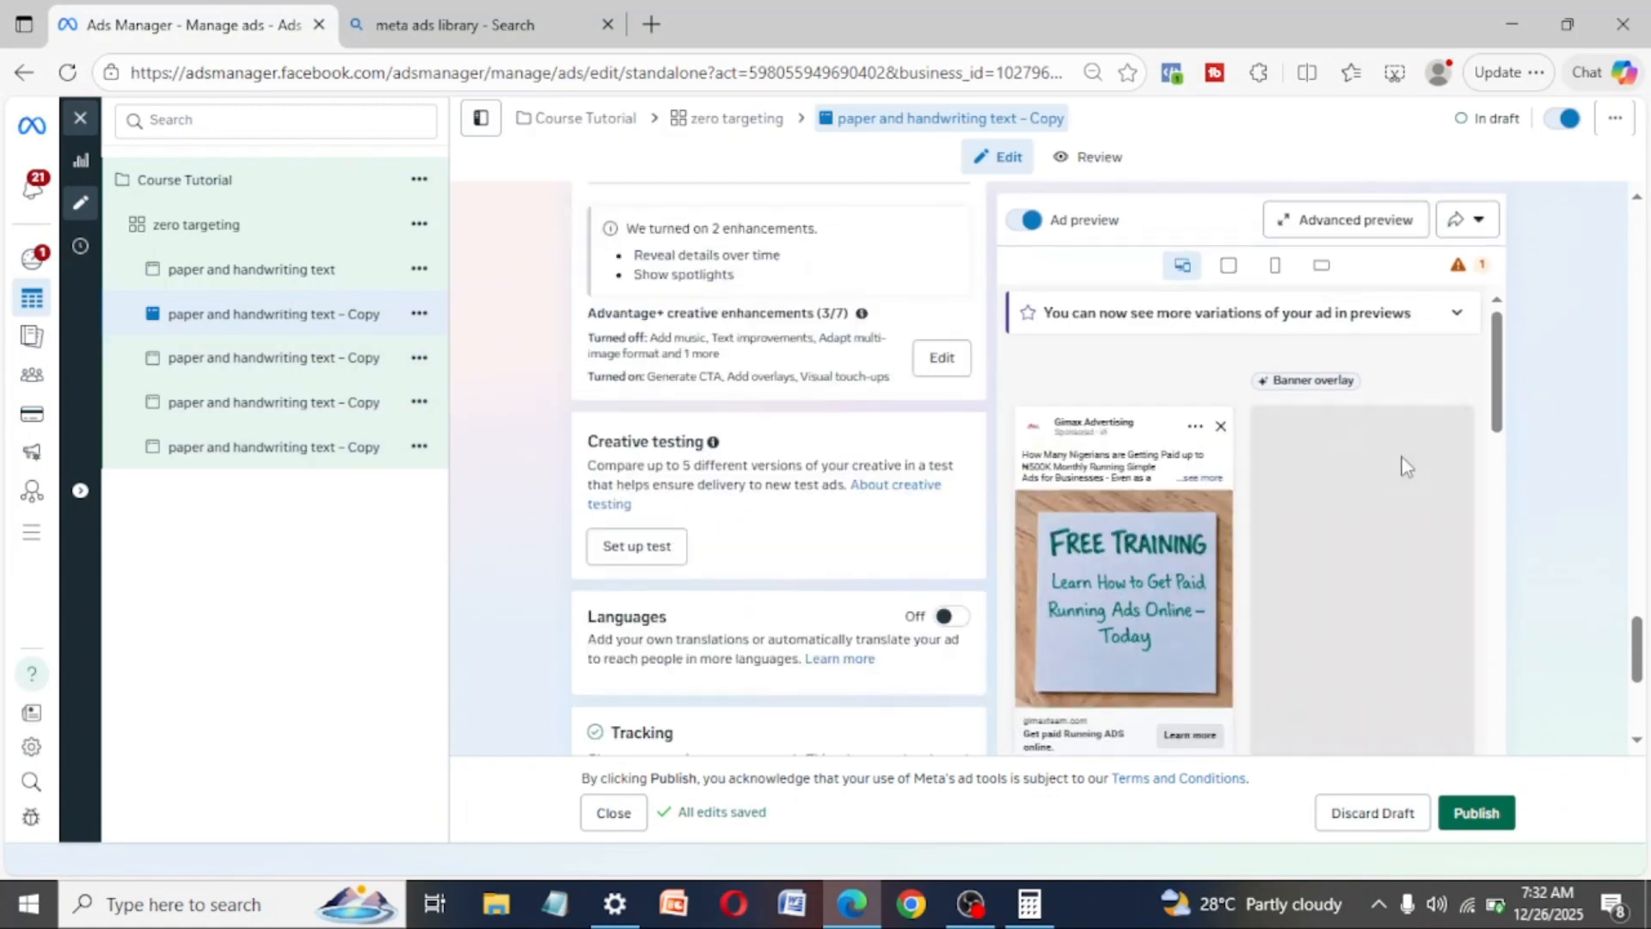
{"action": "left_click_drag", "start_coordinate": [1641, 637], "coordinate": [1637, 219]}
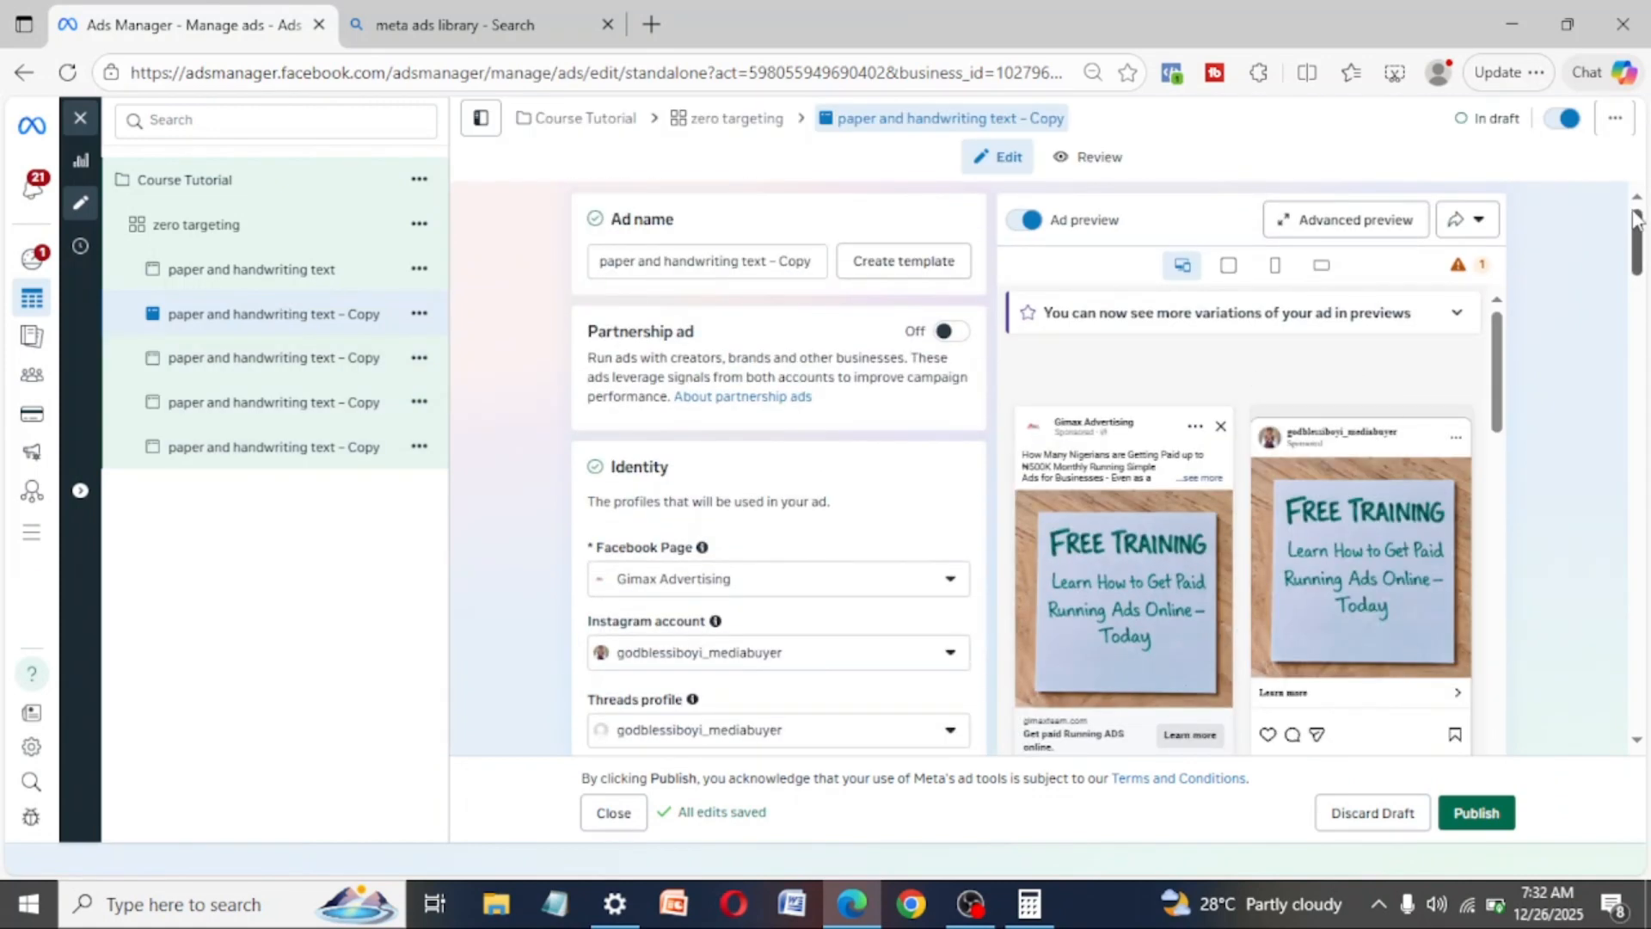
{"action": "left_click", "coordinate": [810, 262]}
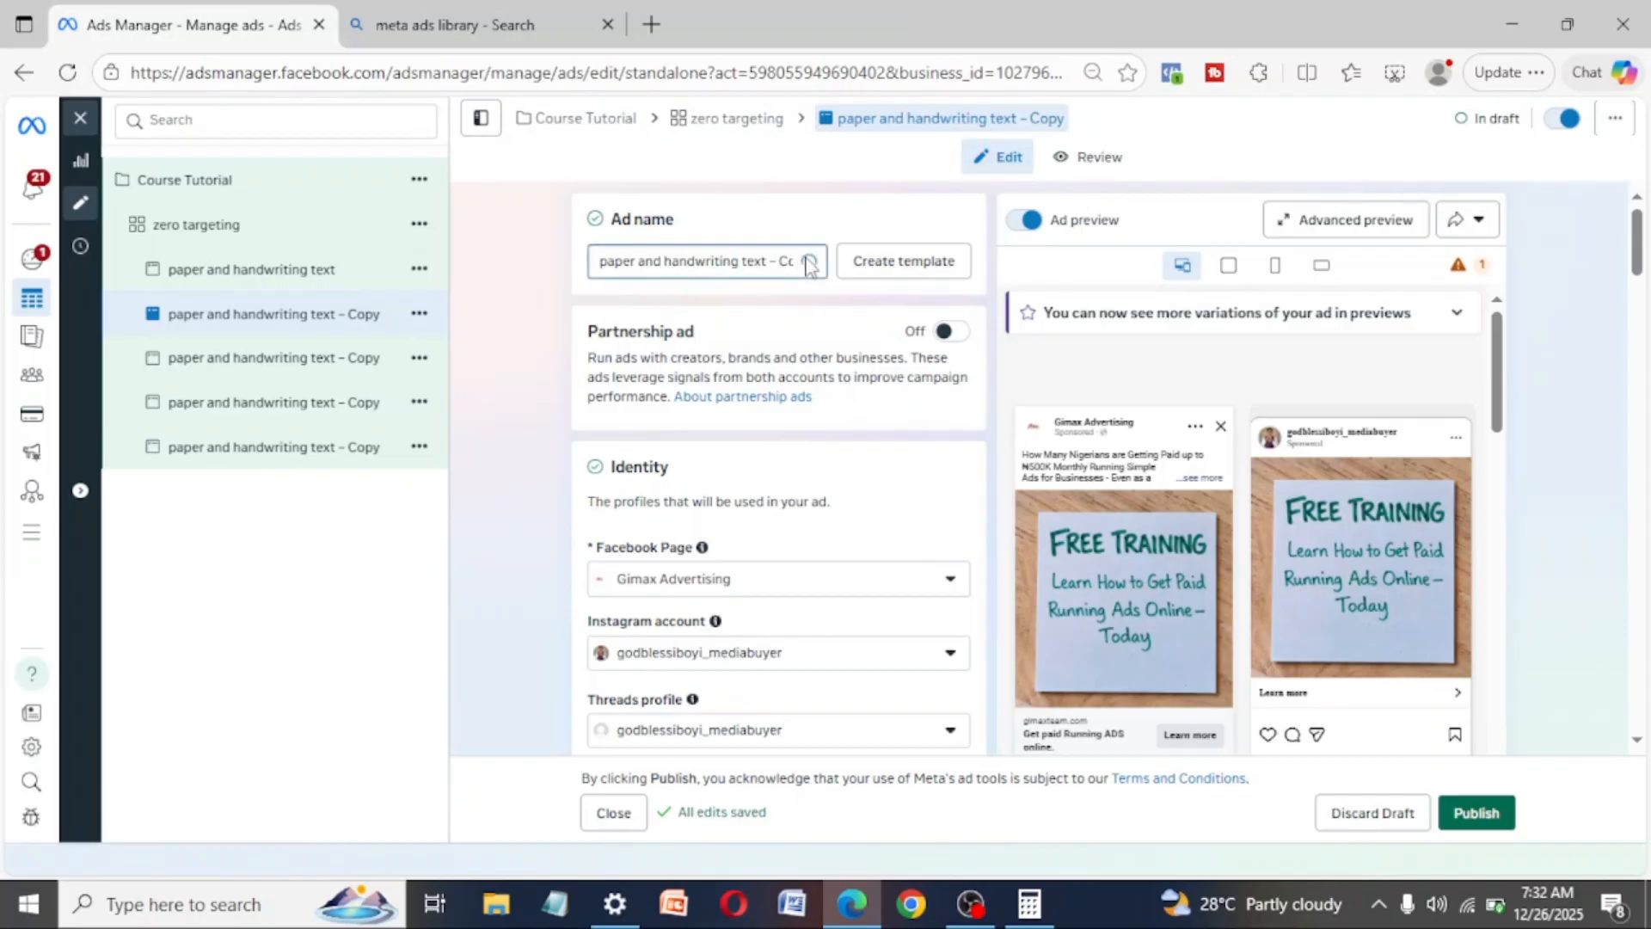
{"action": "triple_click", "coordinate": [808, 261]}
{"action": "type", "text": "flier"}
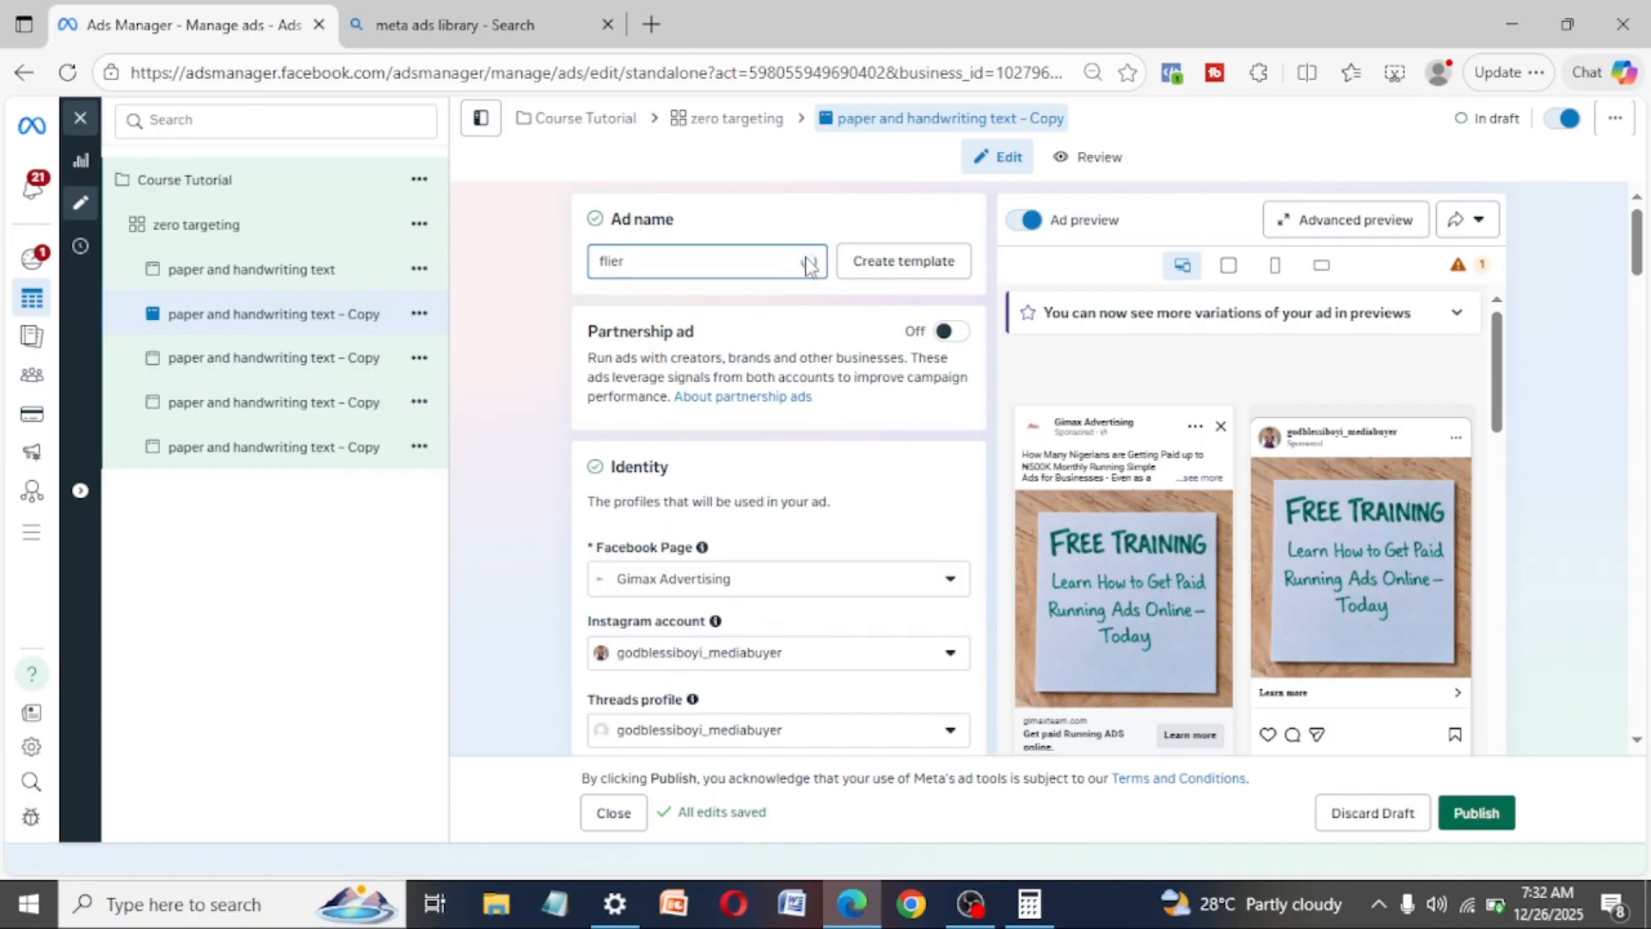
{"action": "type", "text": " pink"}
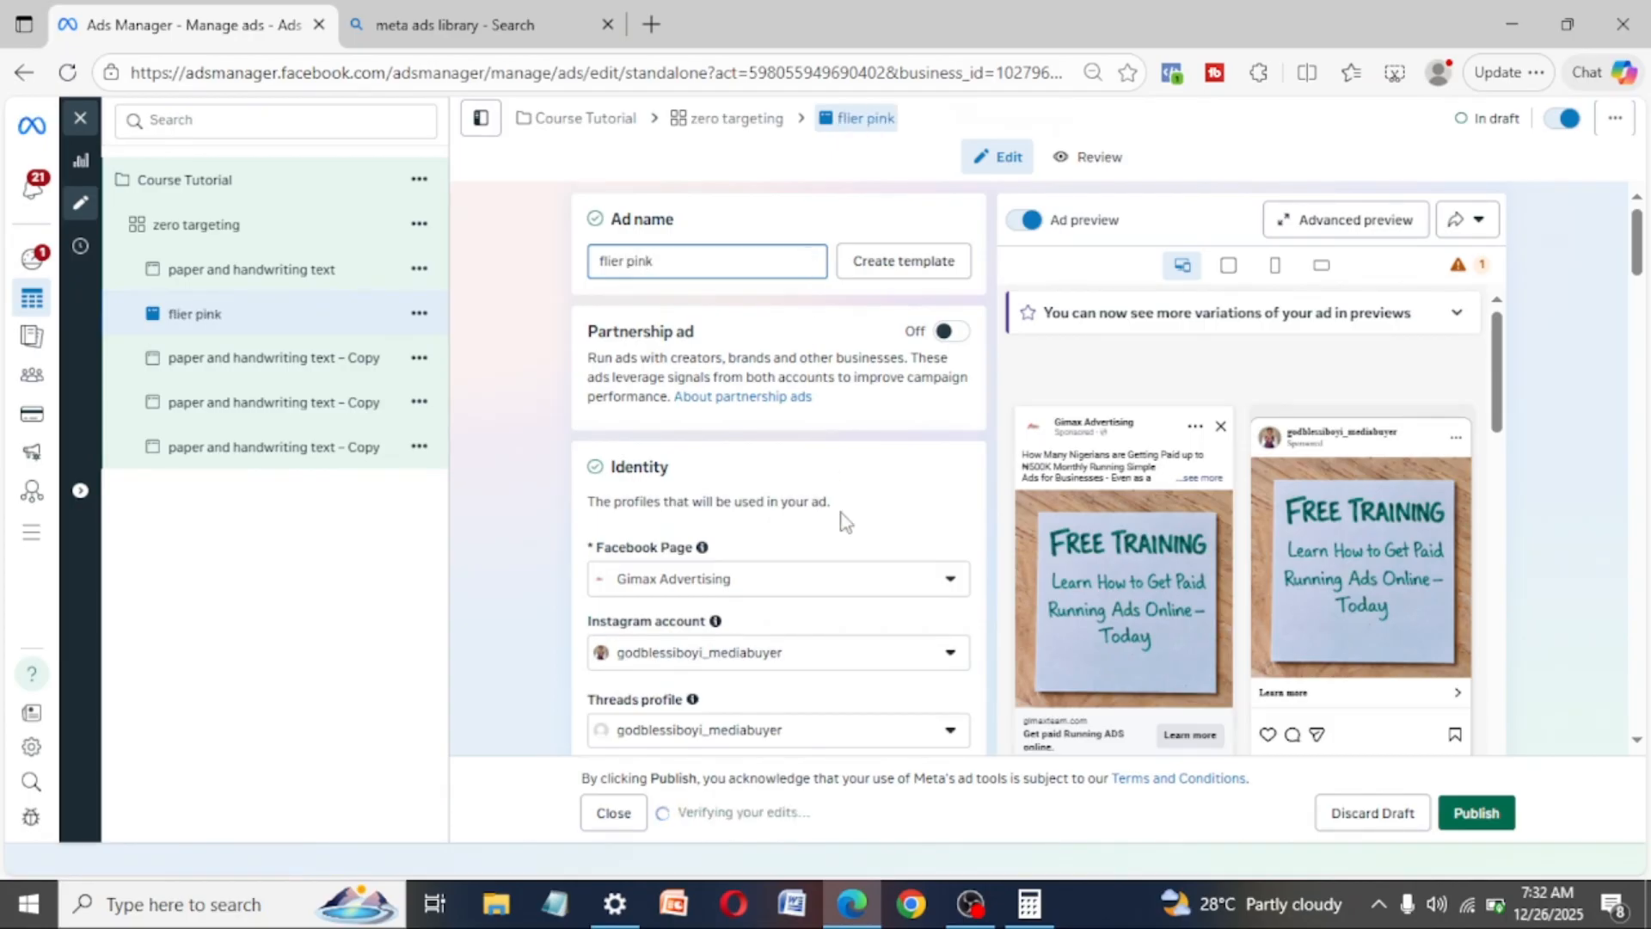
- Remove the existing handwriting image from the "flier pink" ad's creative
{"action": "scroll", "coordinate": [840, 516], "scroll_direction": "down", "scroll_amount": 4}
{"action": "scroll", "coordinate": [840, 516], "scroll_direction": "down", "scroll_amount": 10}
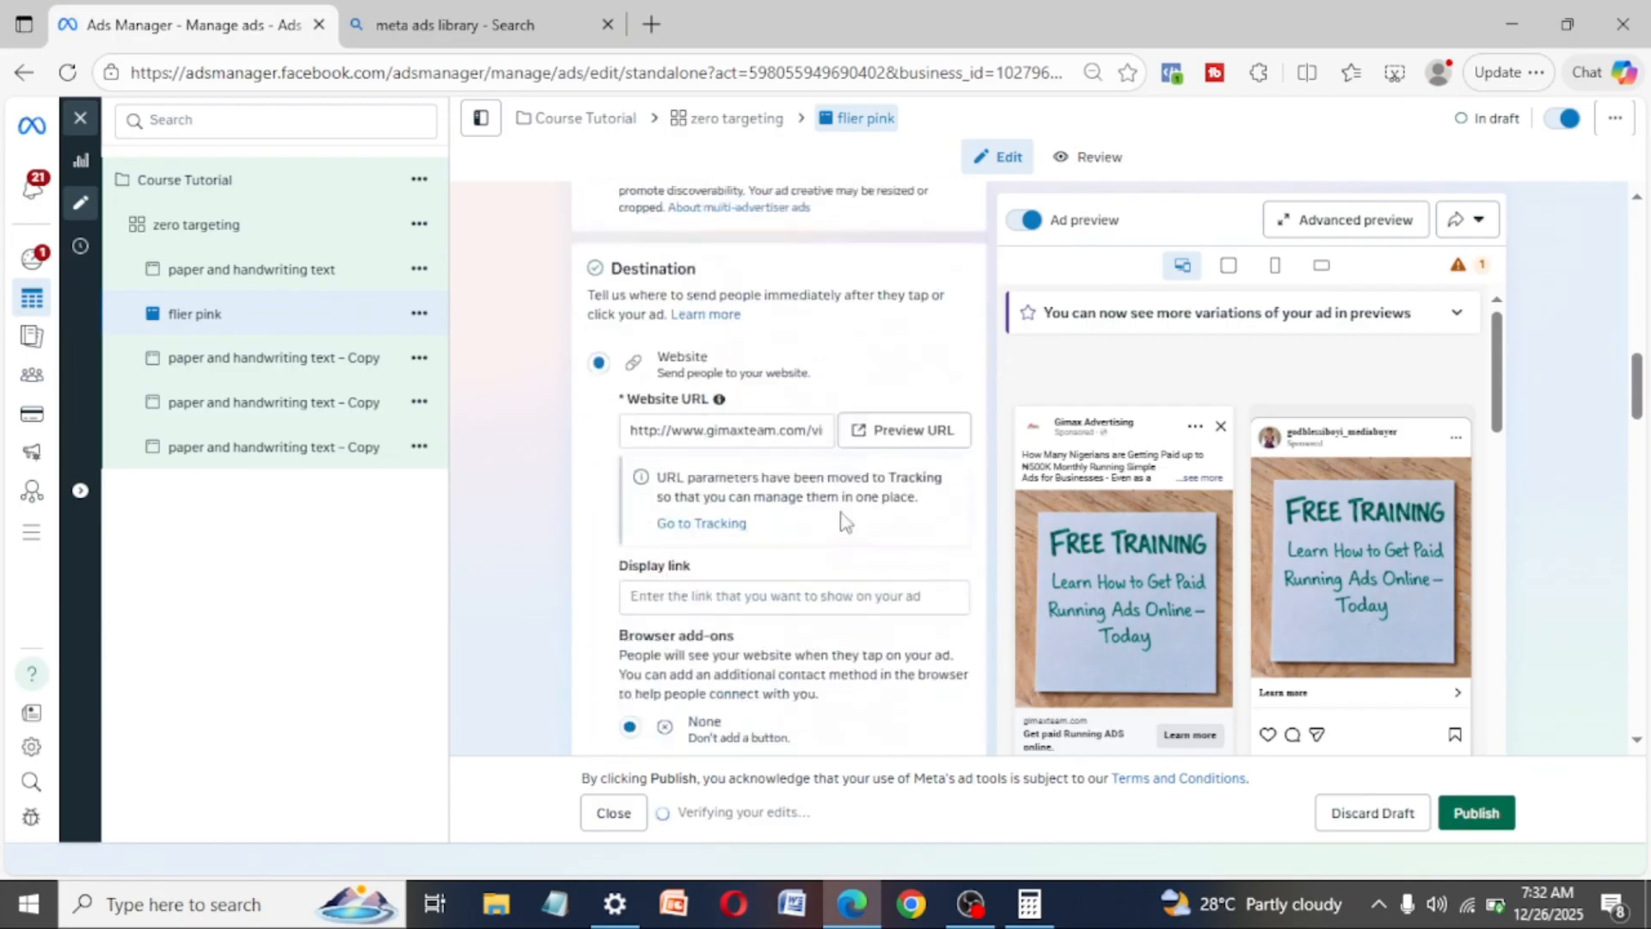
{"action": "scroll", "coordinate": [841, 516], "scroll_direction": "down", "scroll_amount": 3}
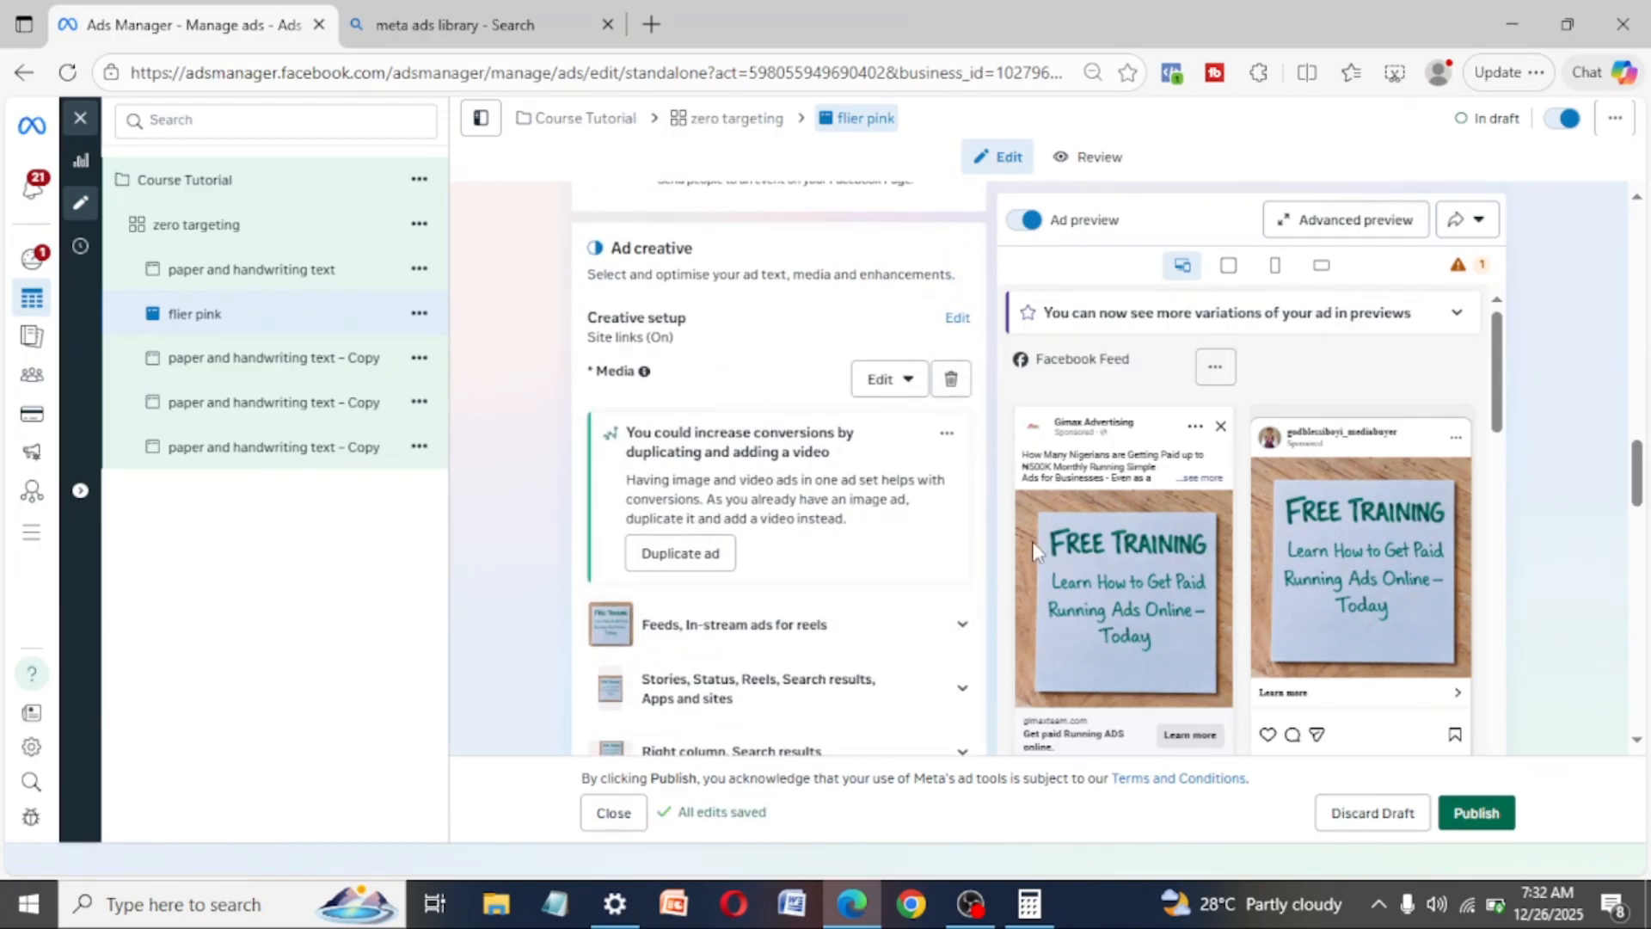
{"action": "left_click", "coordinate": [953, 379]}
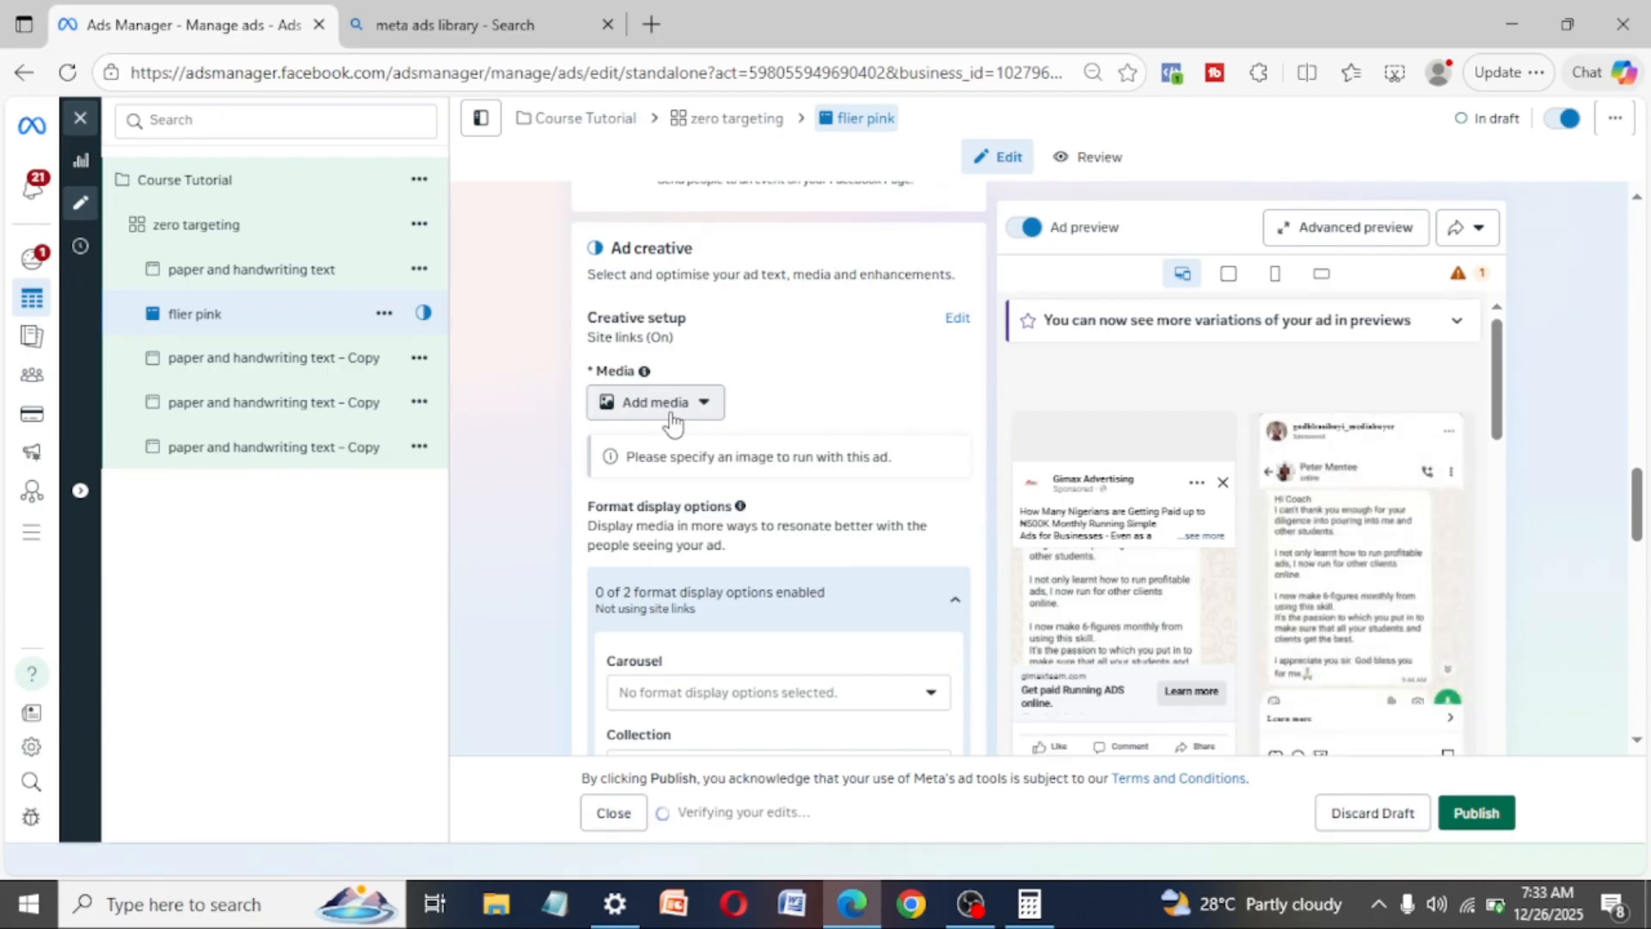
- Add the "hit 500k" flier from the account images to the "flier pink" ad, keeping the original crops, existing text and preset enhancements
{"action": "left_click", "coordinate": [646, 411]}
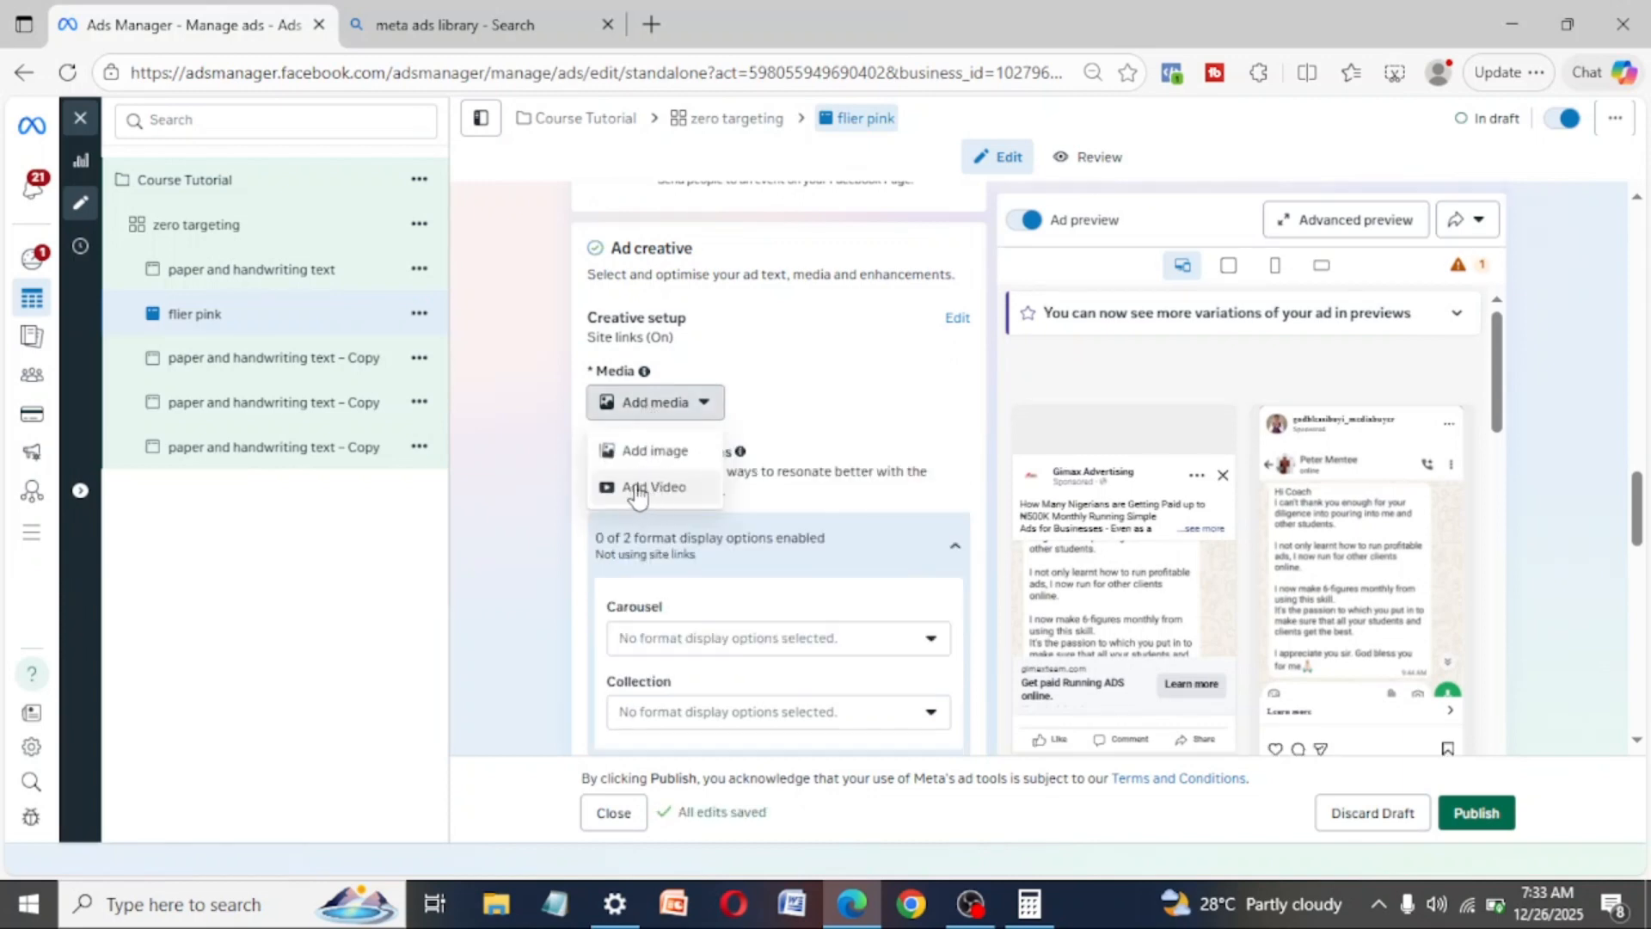
{"action": "left_click", "coordinate": [649, 453]}
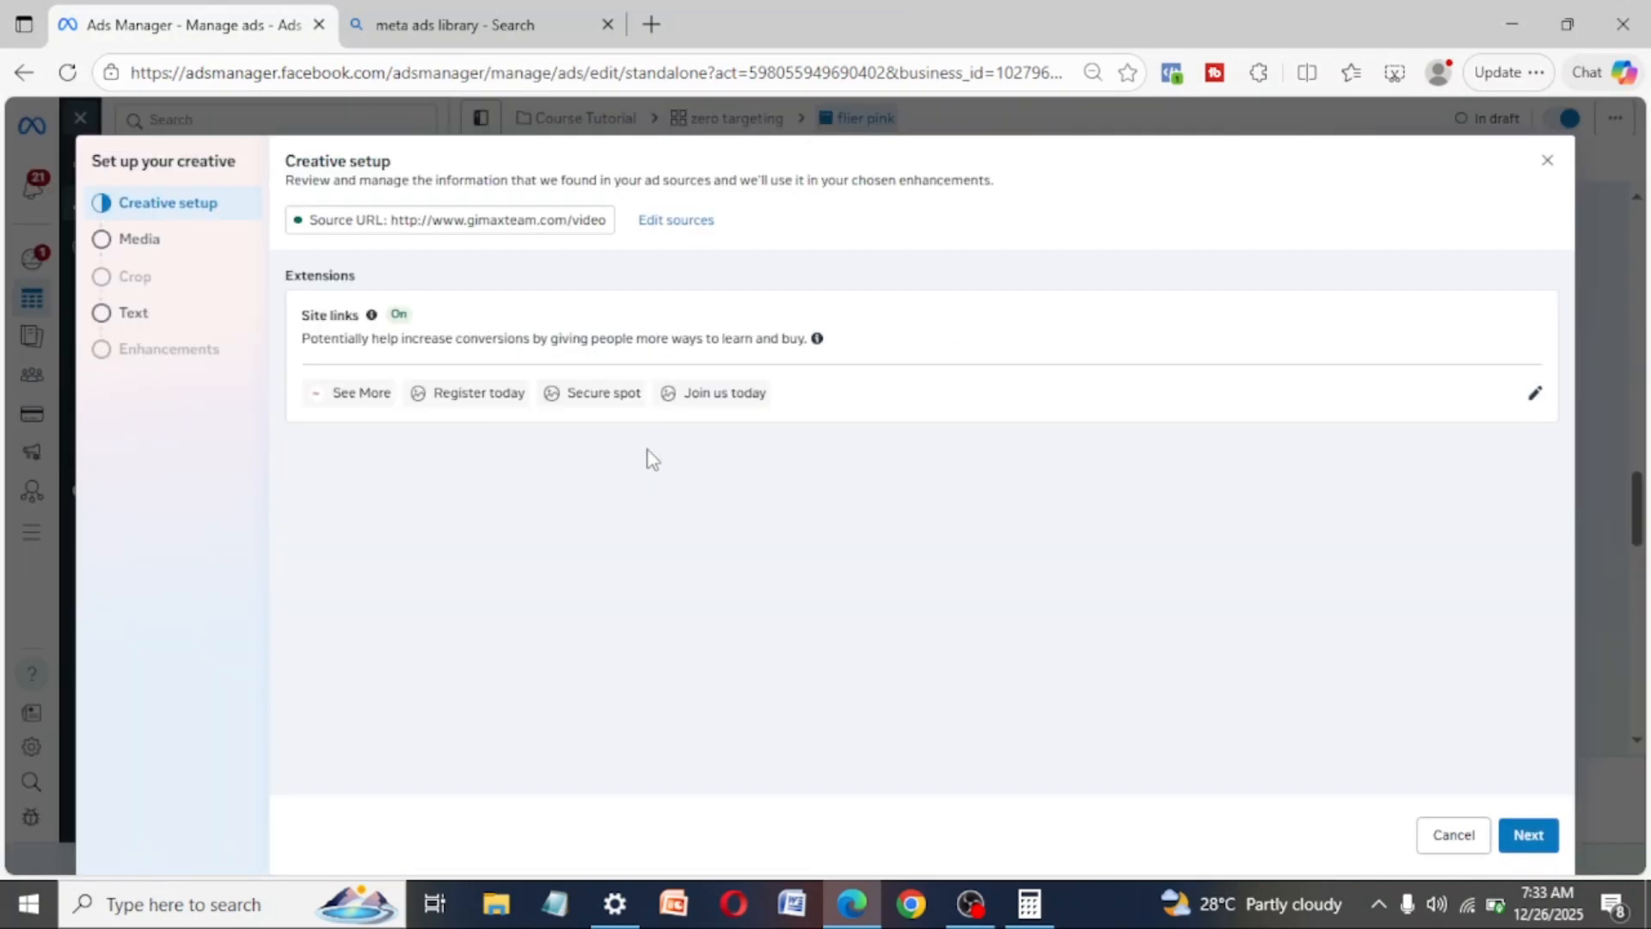
{"action": "left_click", "coordinate": [1530, 835]}
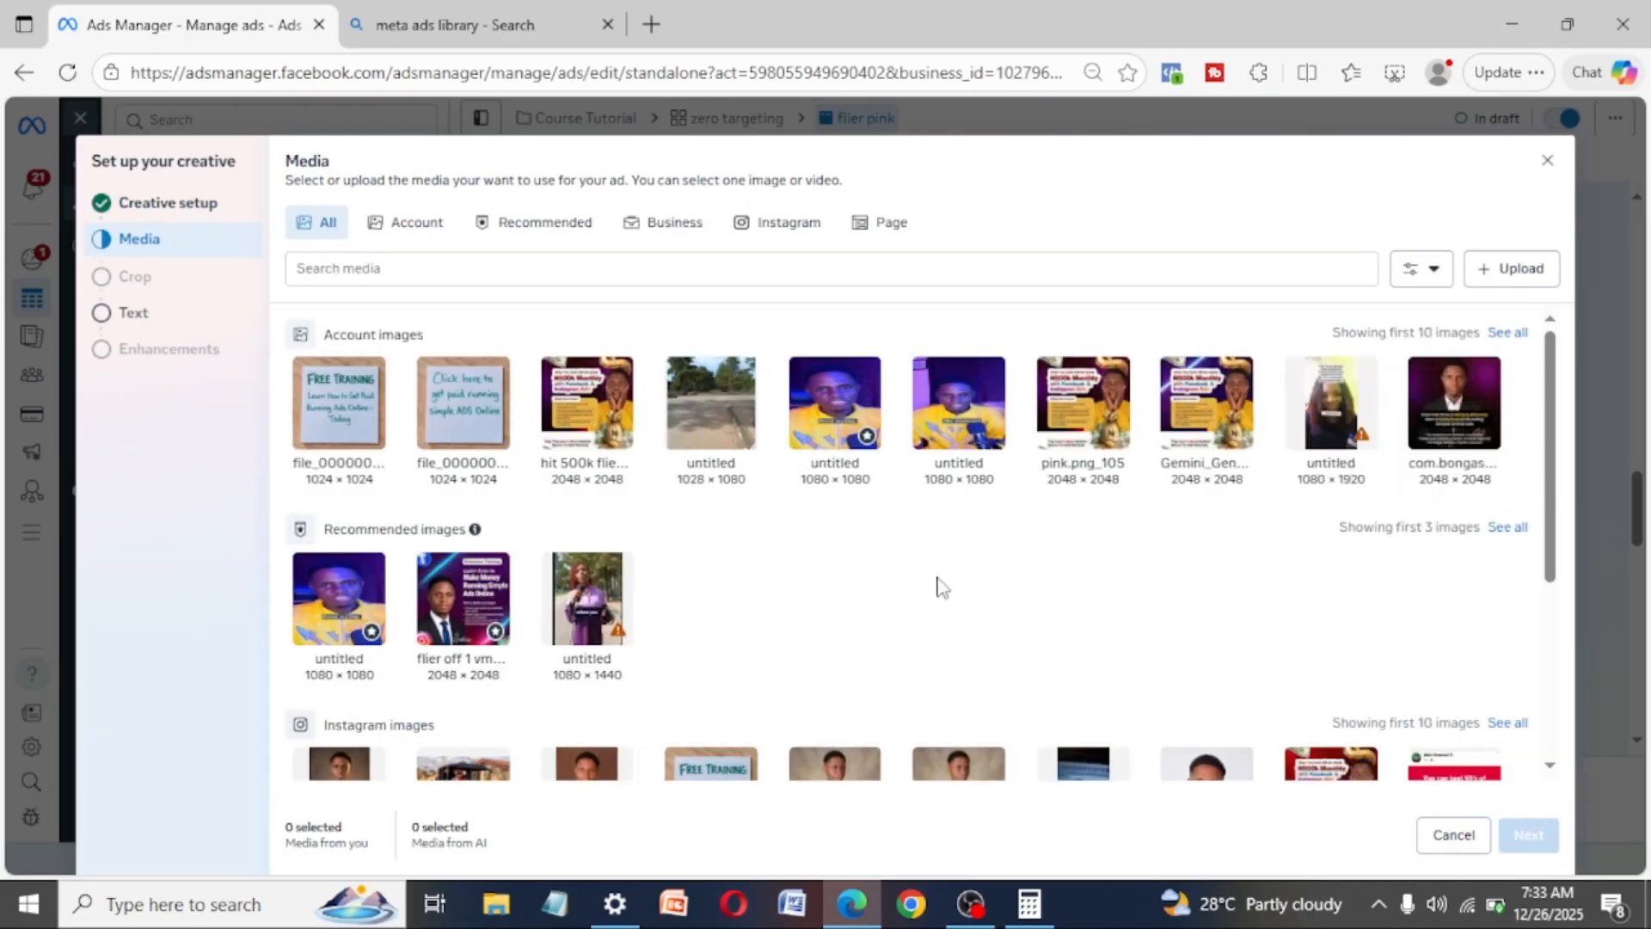
{"action": "left_click", "coordinate": [578, 410]}
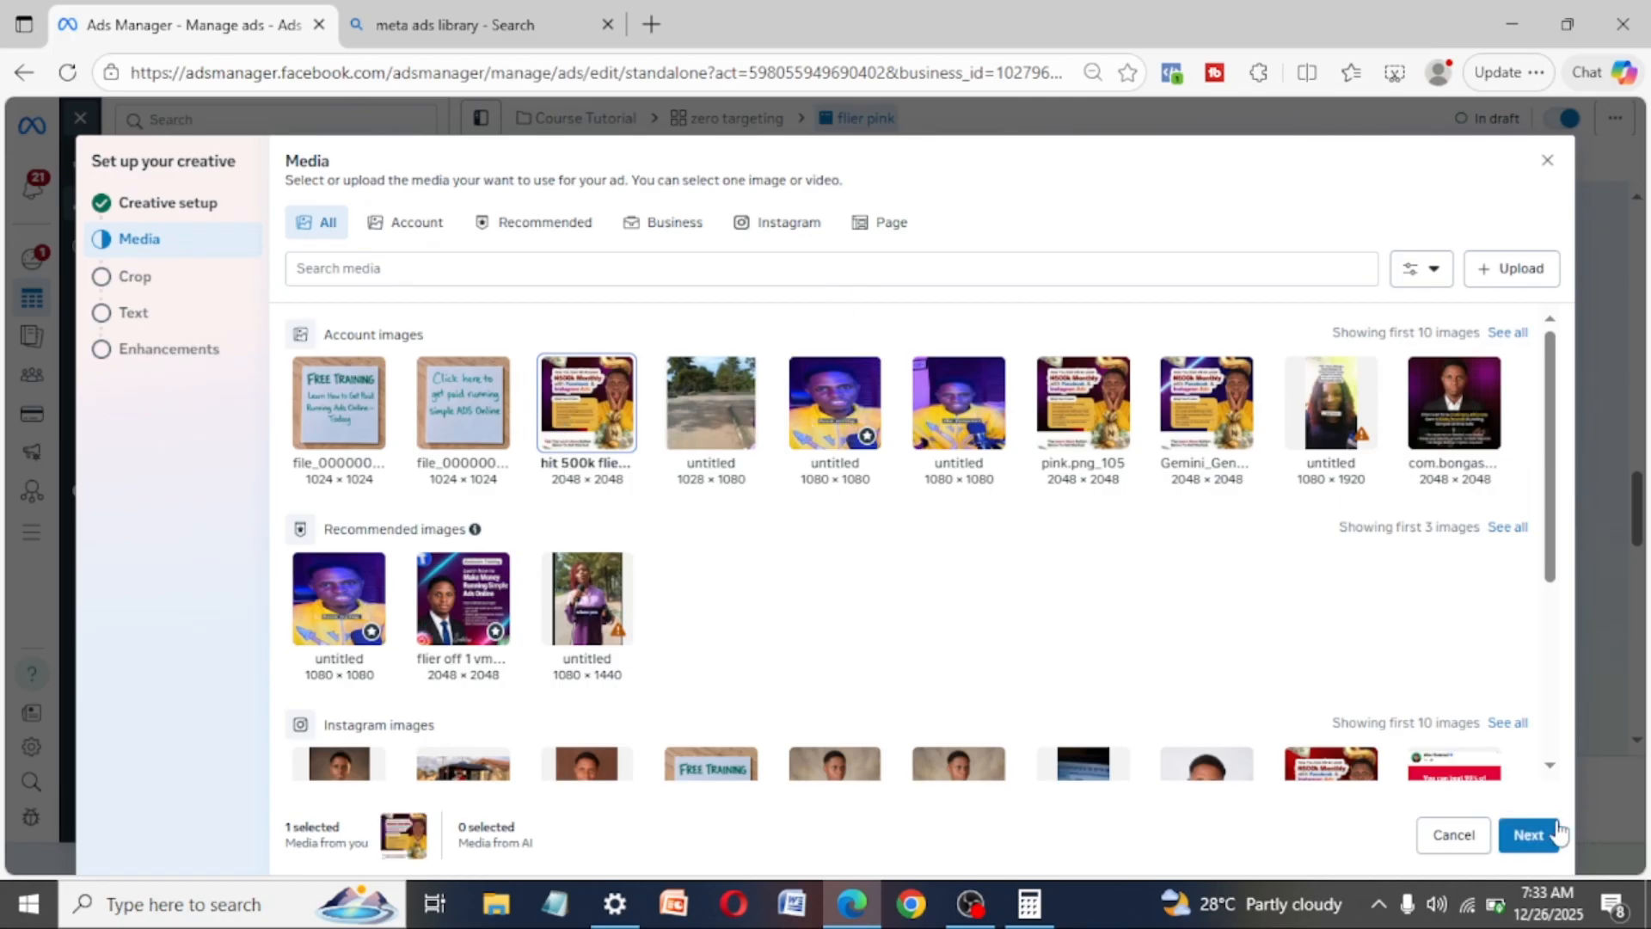
{"action": "left_click", "coordinate": [1529, 835]}
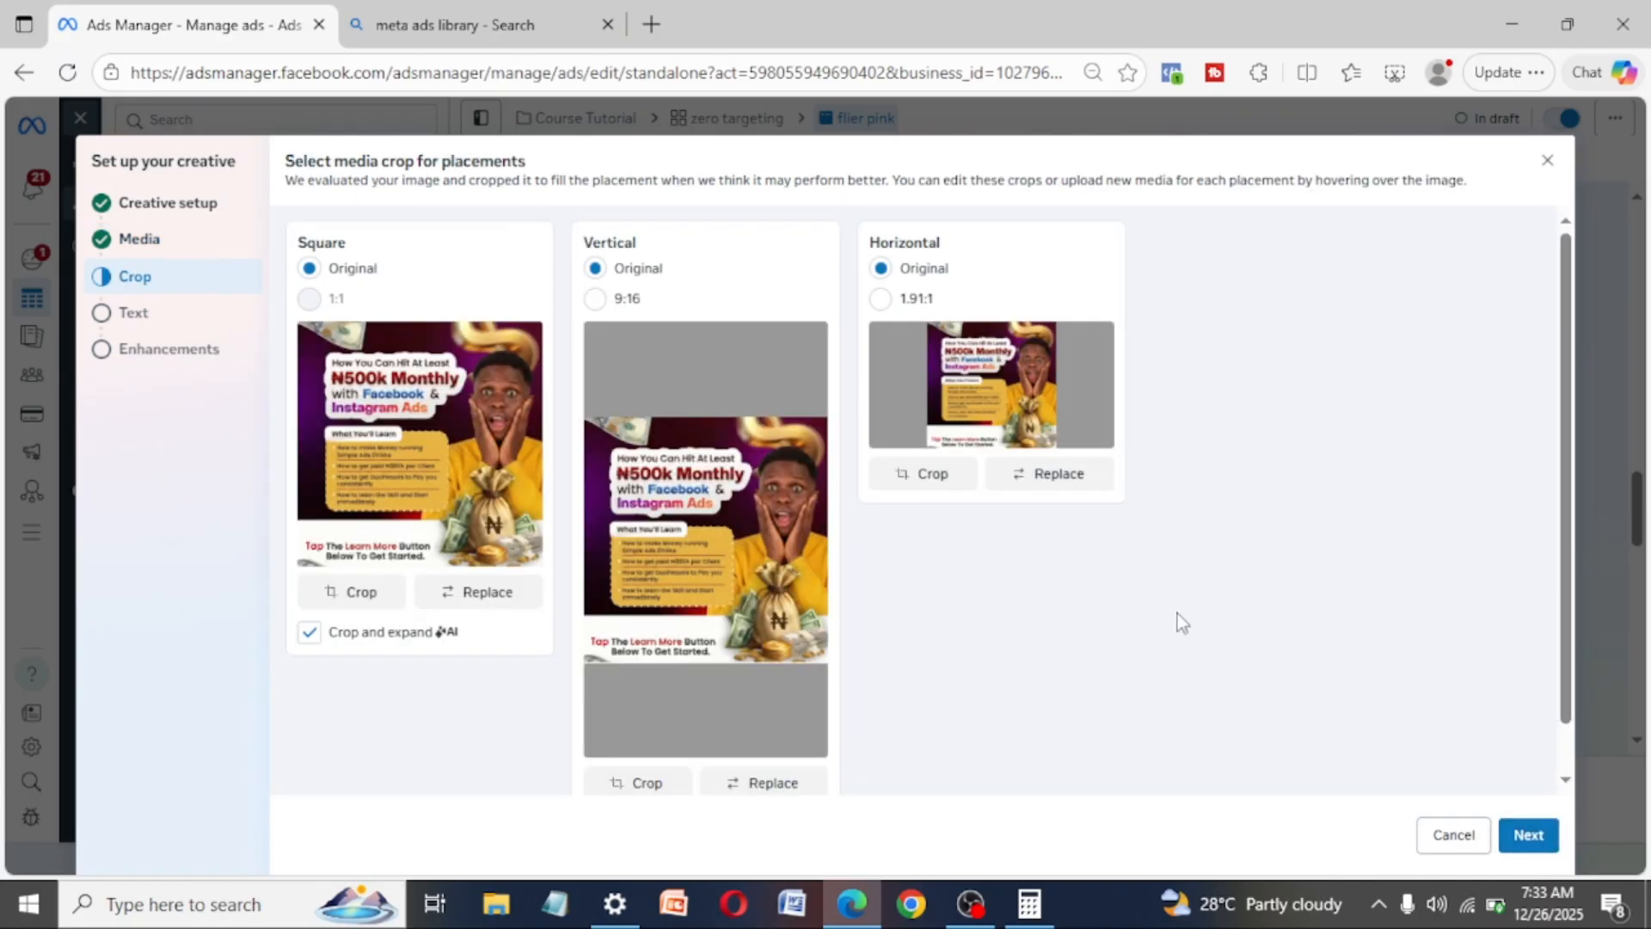
{"action": "left_click", "coordinate": [1522, 847]}
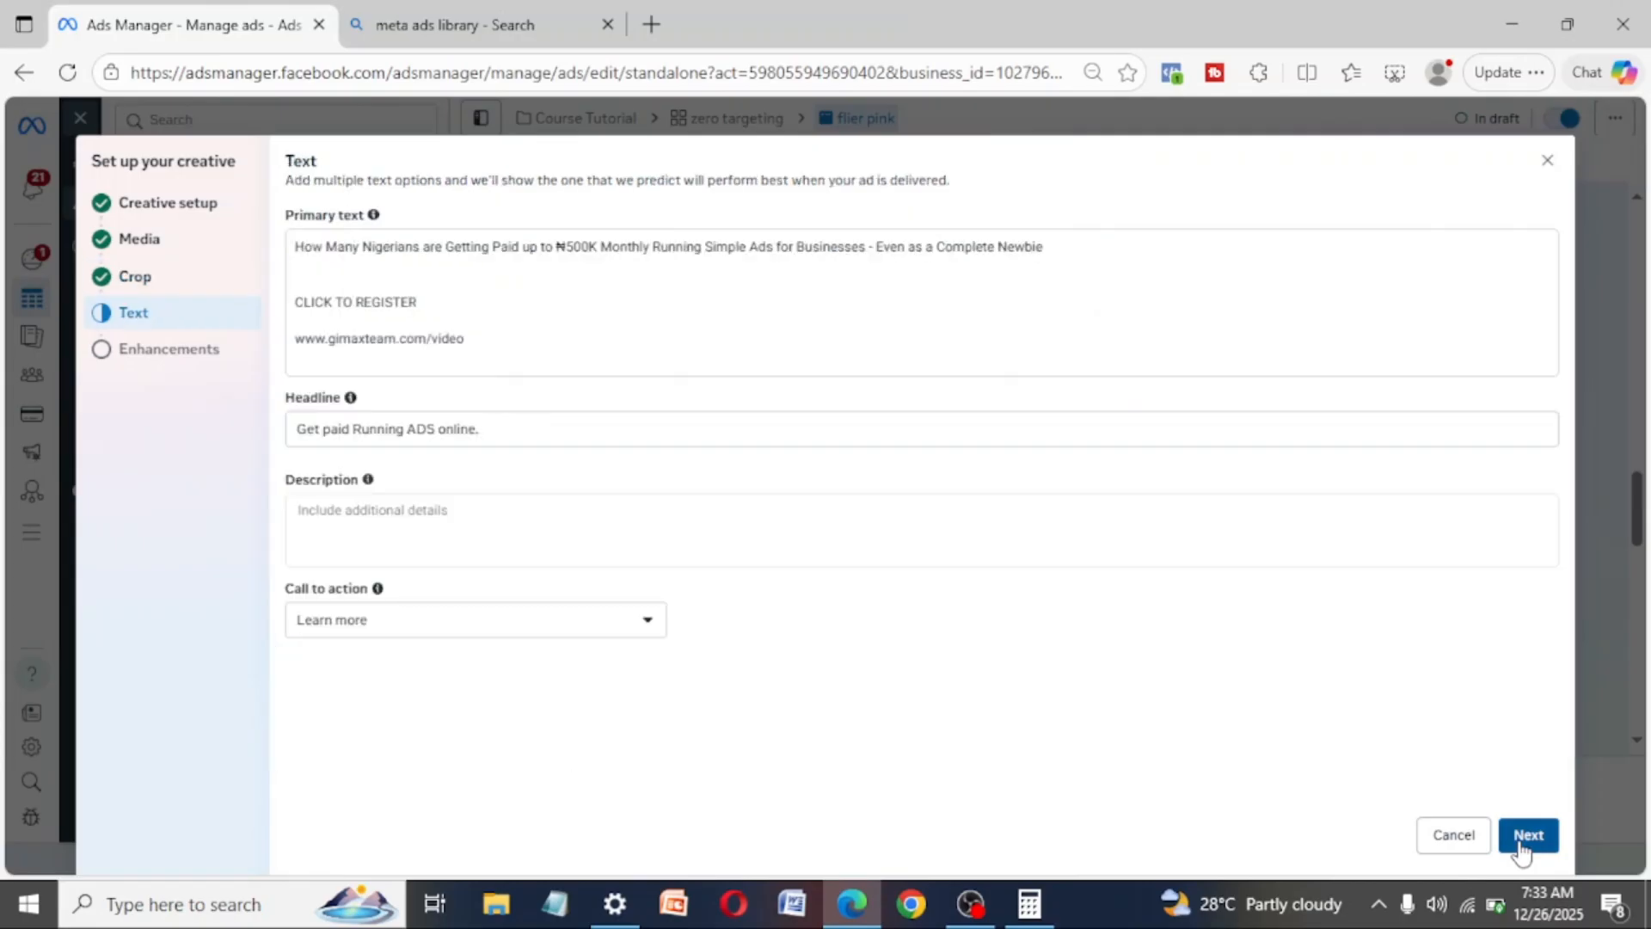
{"action": "left_click", "coordinate": [1522, 849]}
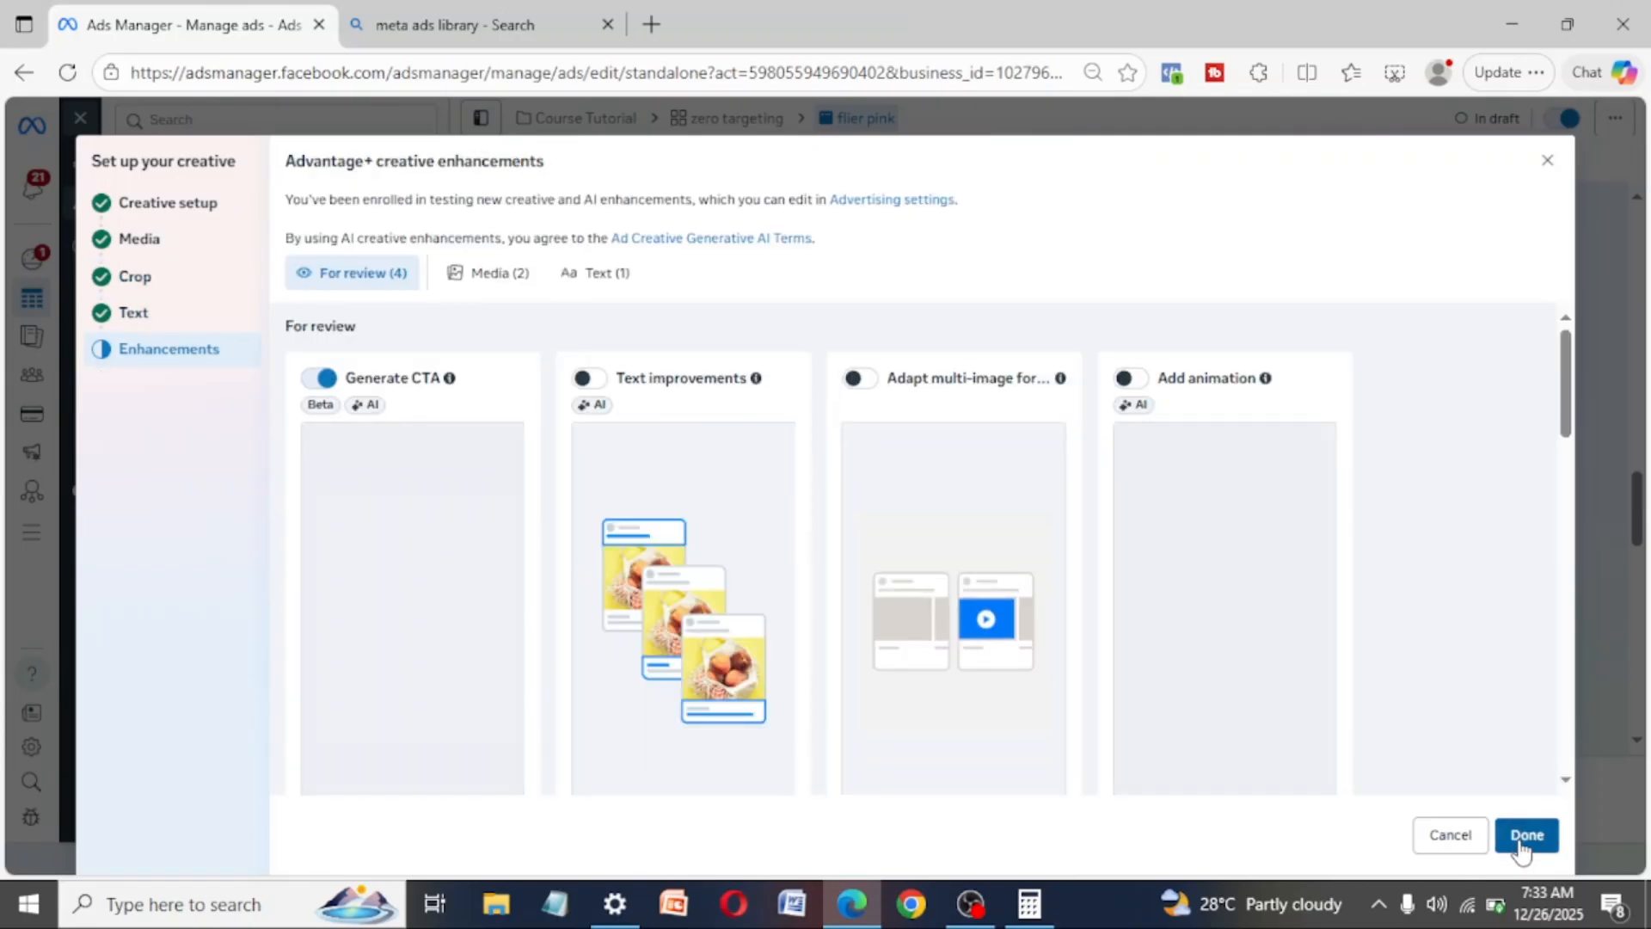
{"action": "left_click", "coordinate": [1521, 839]}
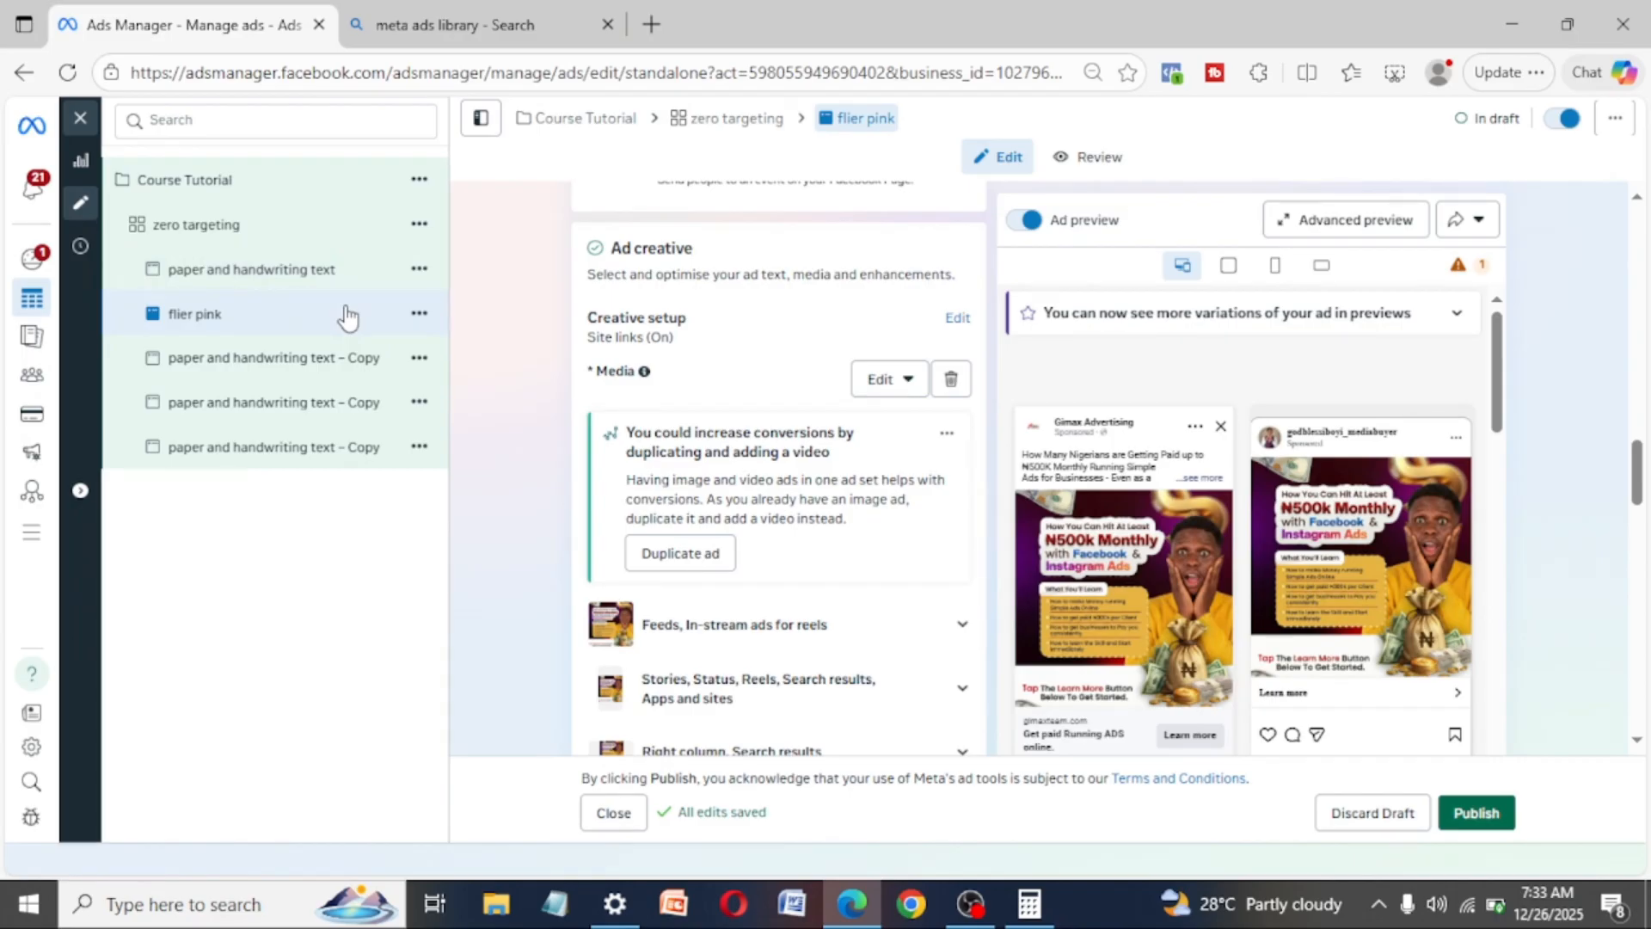
- Rename the next duplicated ad, the one below "flier pink", as "video UGC"
{"action": "left_click", "coordinate": [310, 372]}
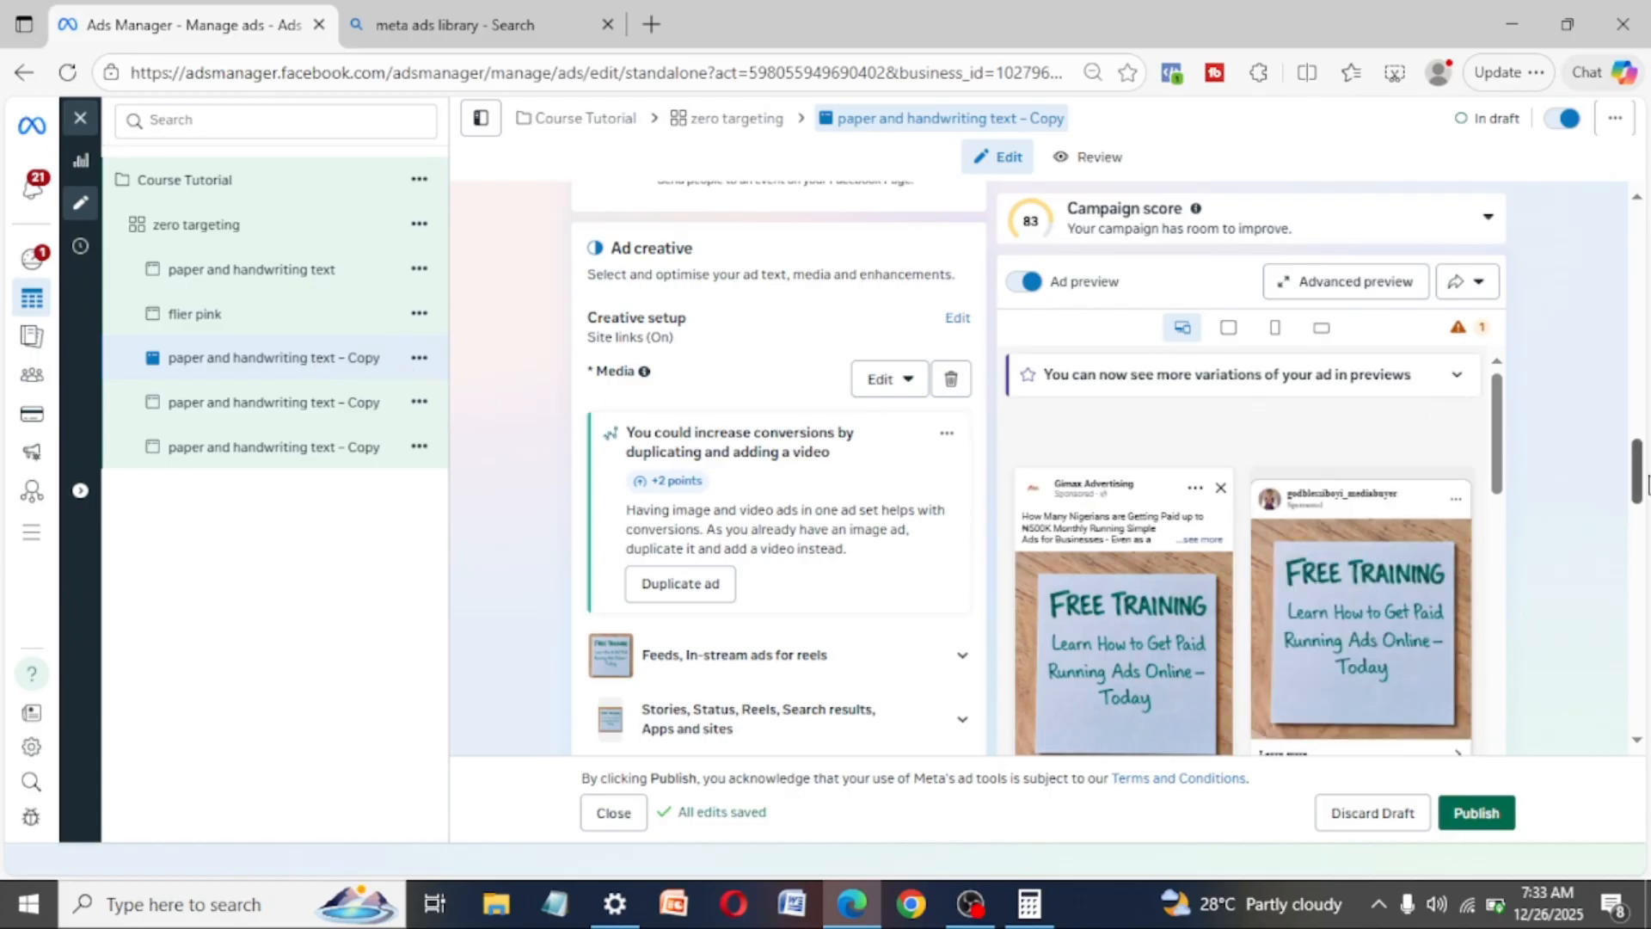
{"action": "left_click_drag", "start_coordinate": [1638, 484], "coordinate": [1637, 237]}
{"action": "left_click", "coordinate": [774, 258]}
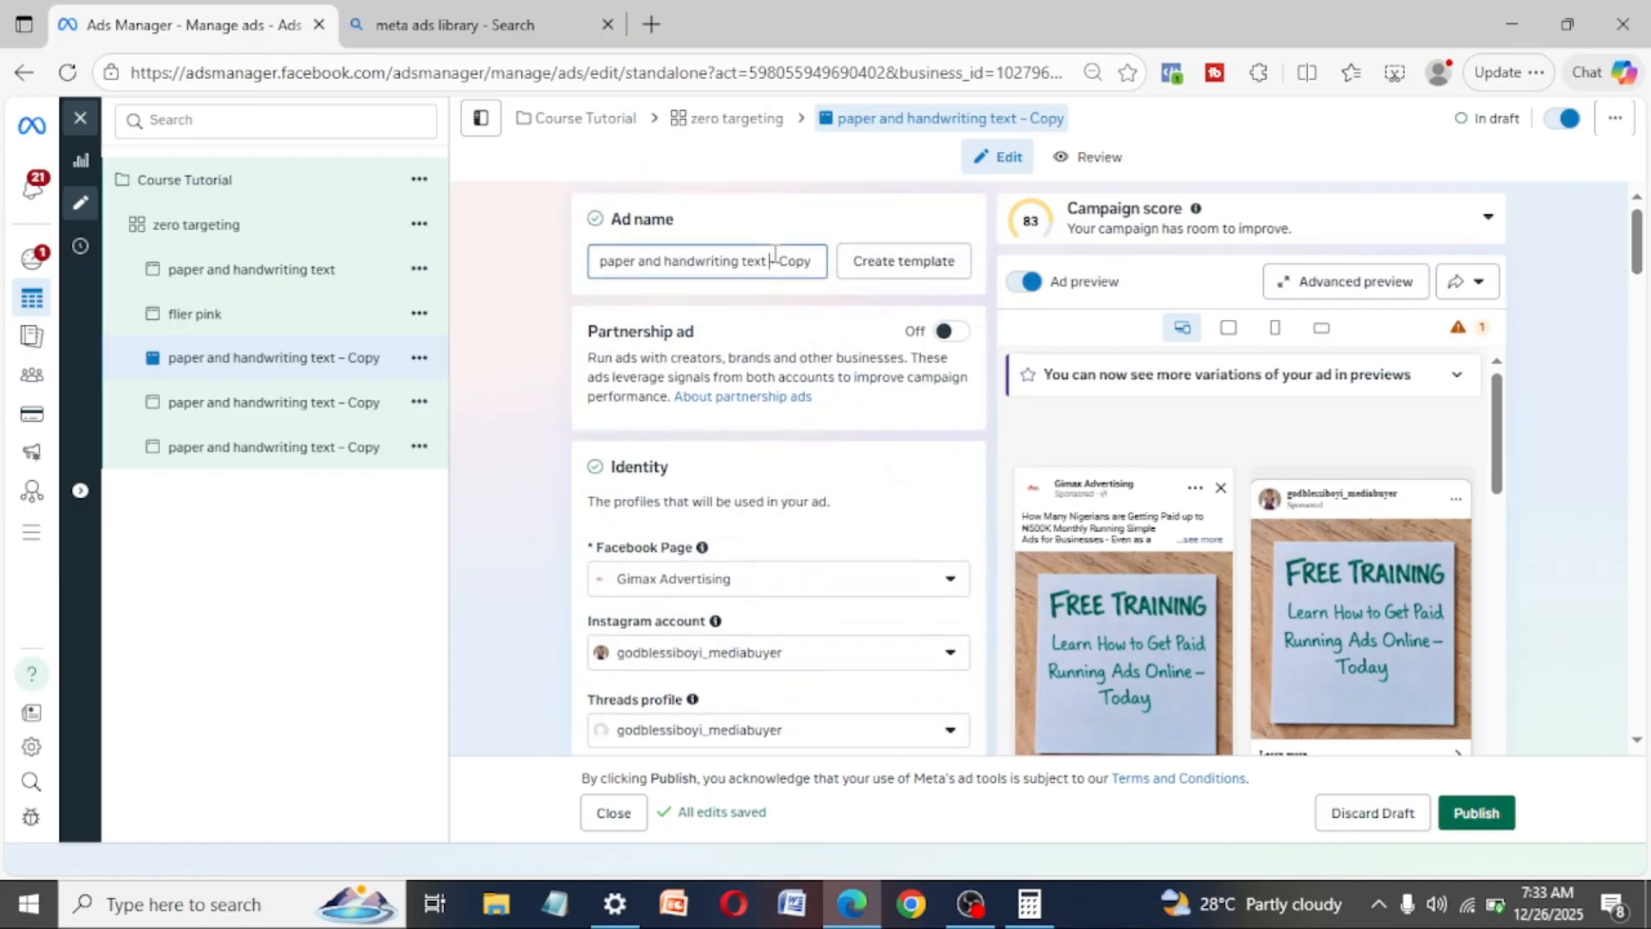
{"action": "triple_click", "coordinate": [774, 258]}
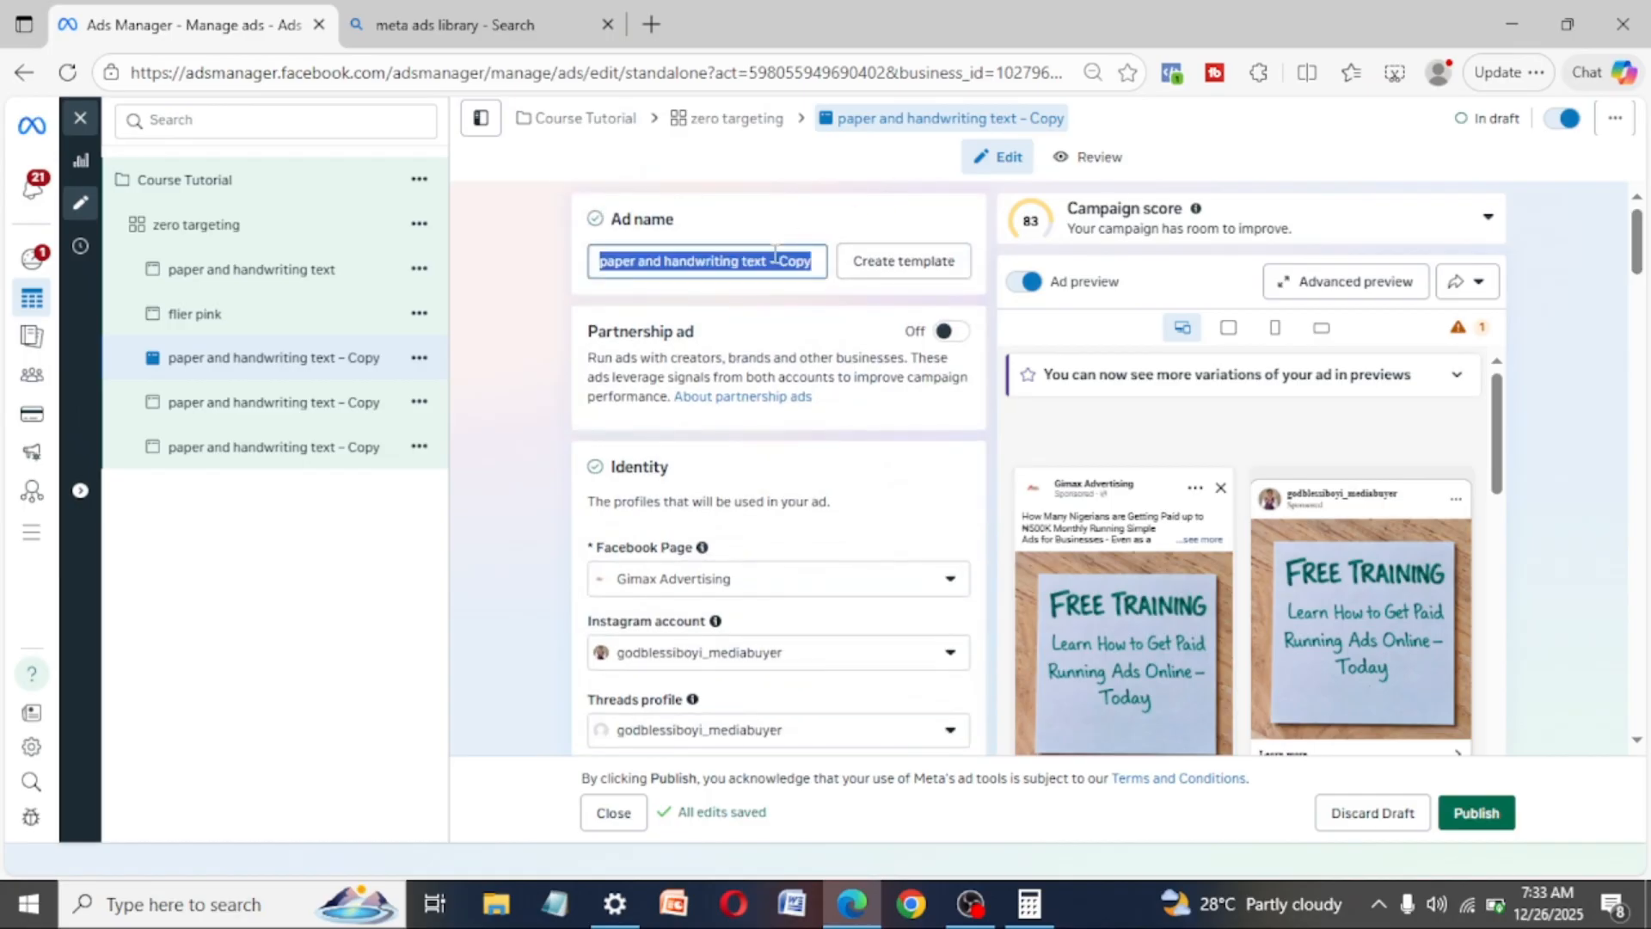
{"action": "type", "text": "vidoe"}
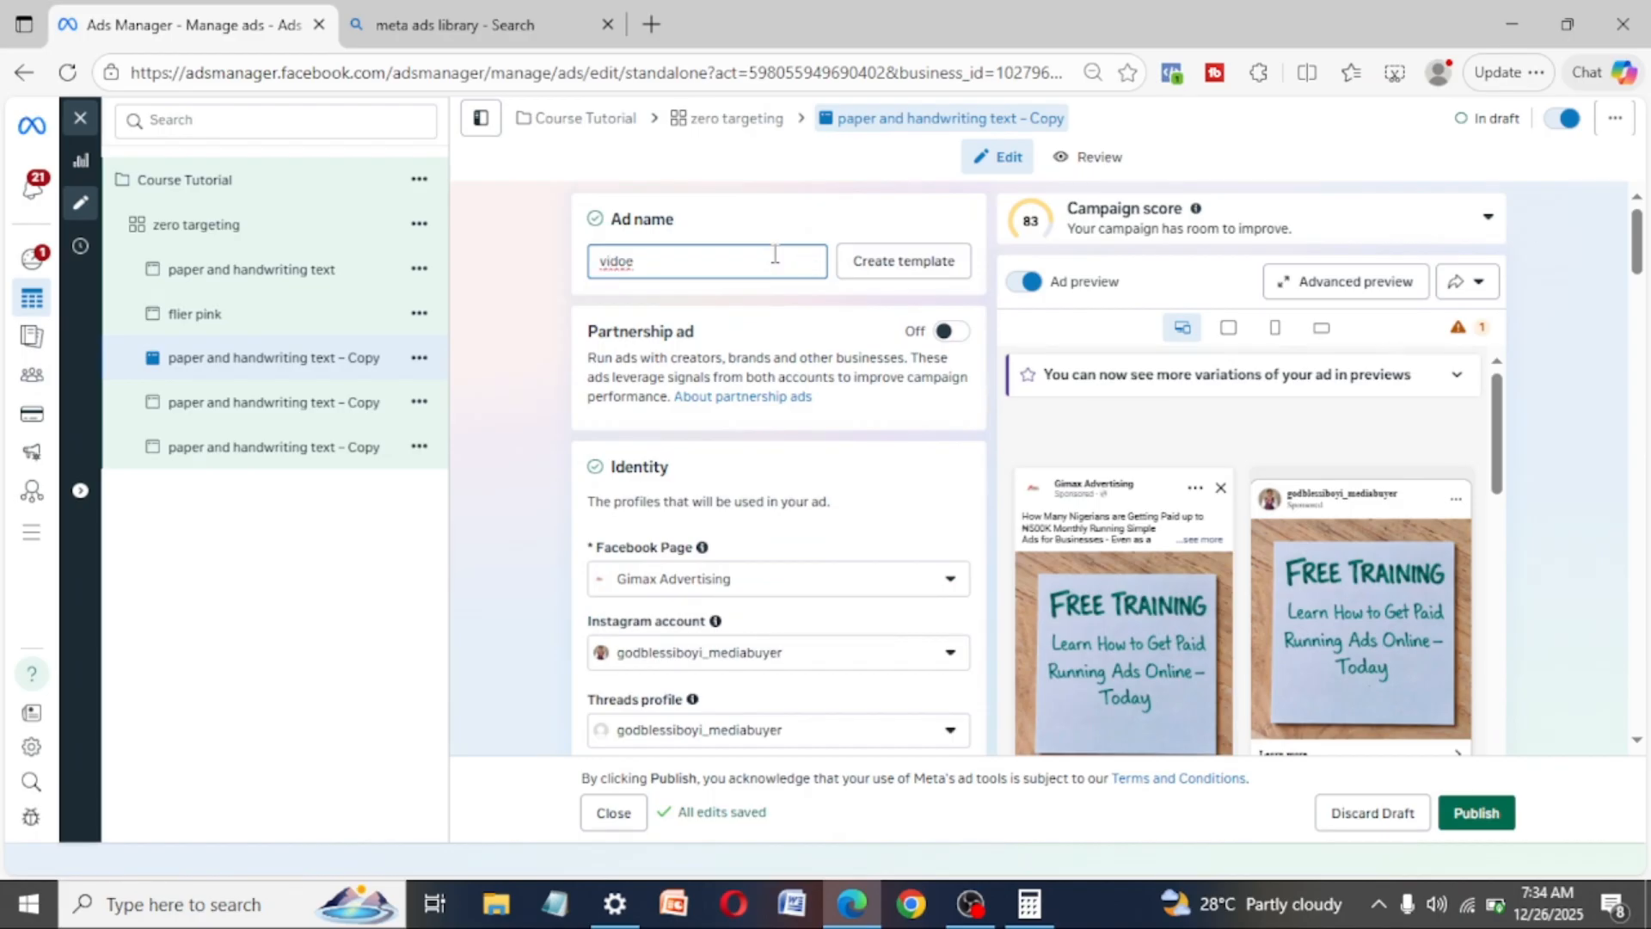
{"action": "type", "text": " UGC"}
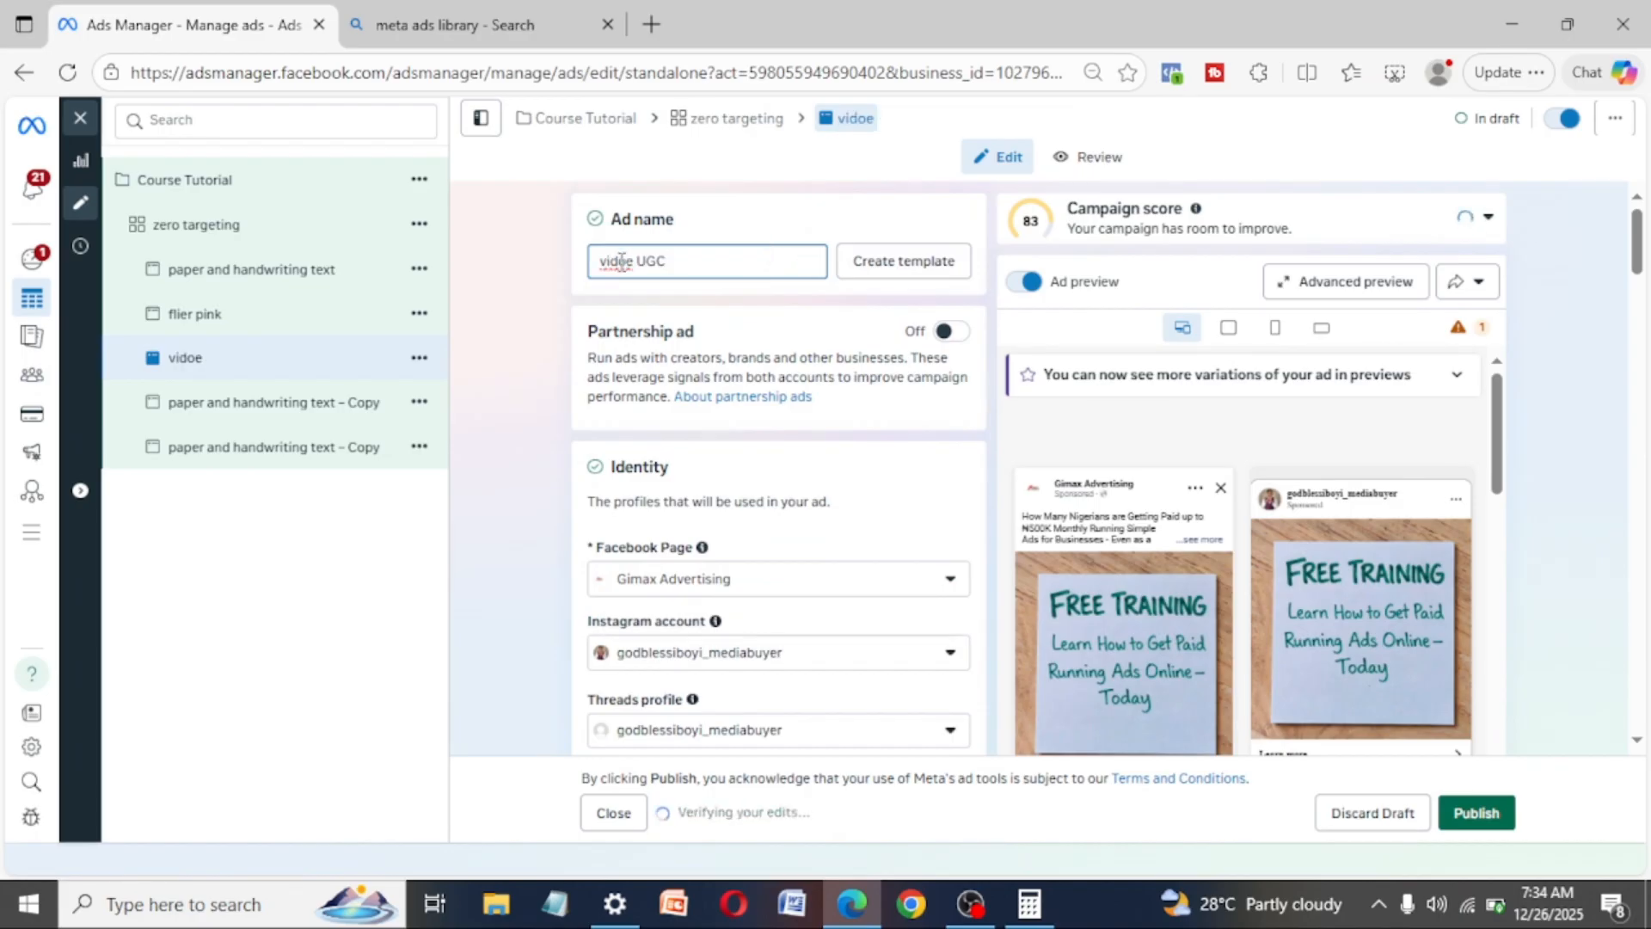
{"action": "right_click", "coordinate": [621, 261]}
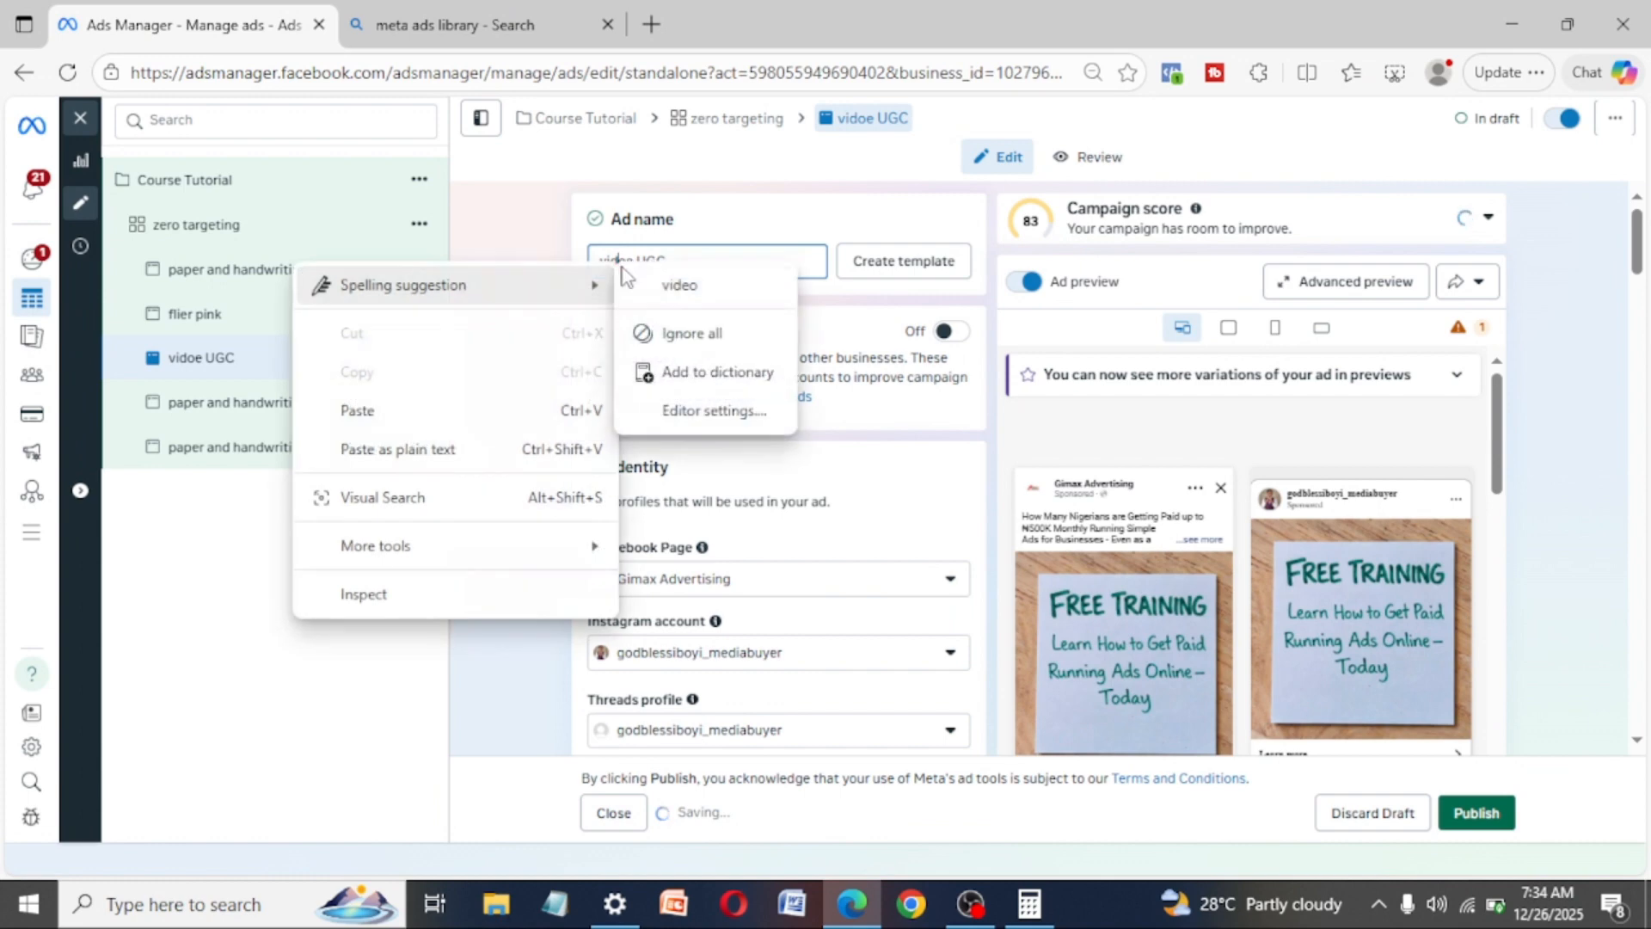
{"action": "left_click", "coordinate": [680, 284]}
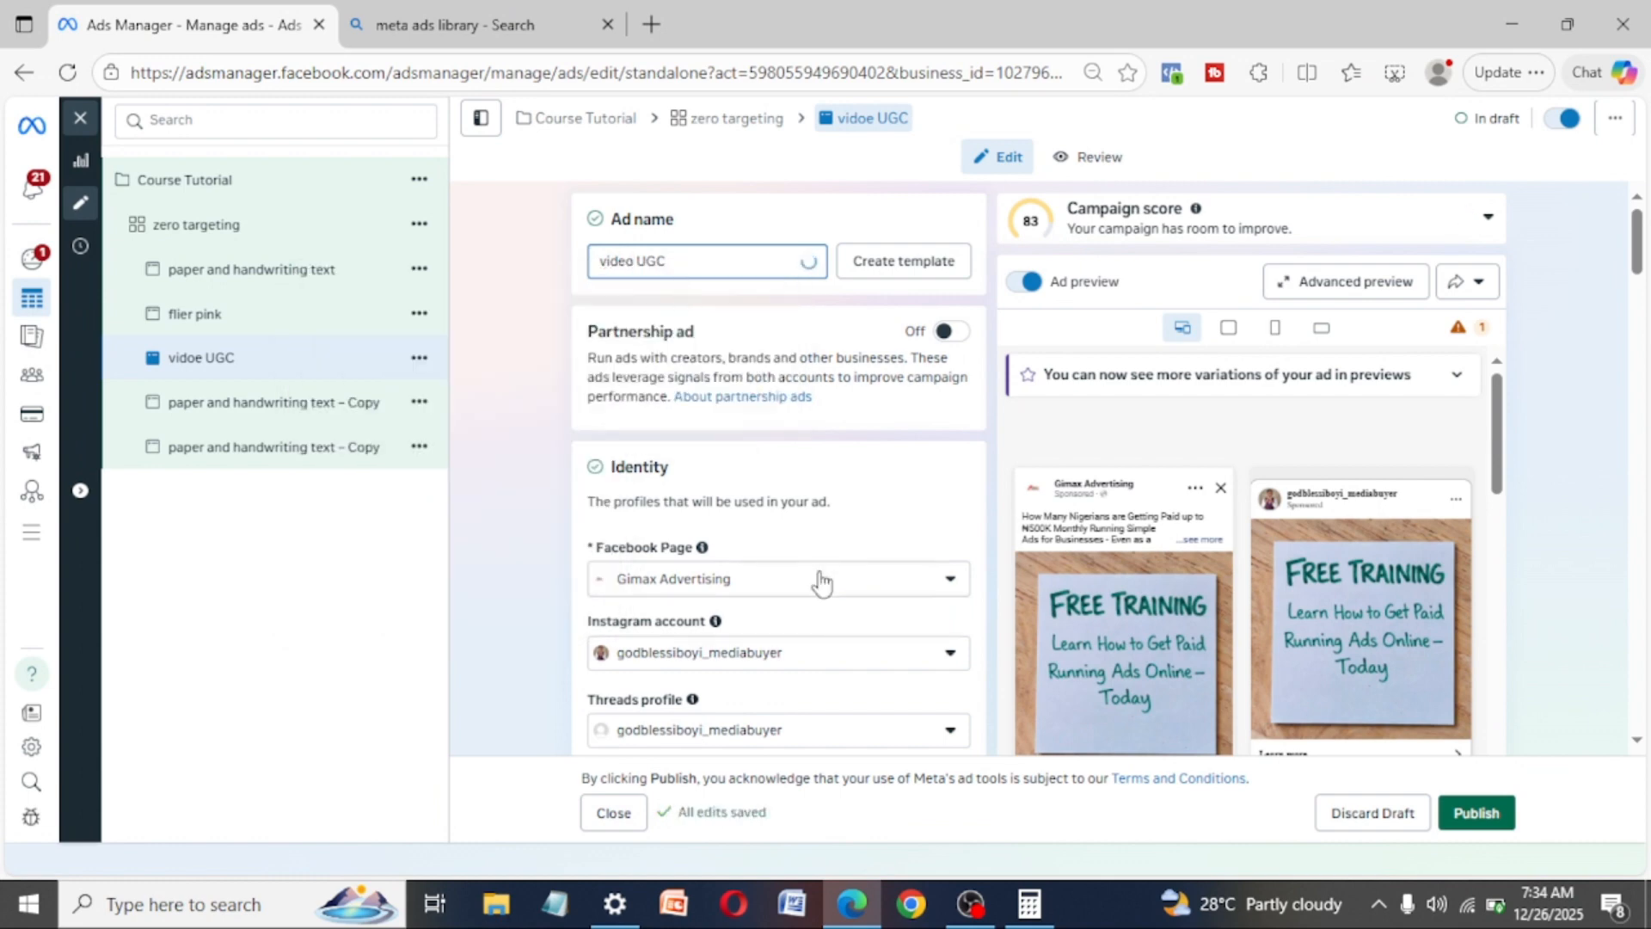
- Remove the existing handwriting image from the "video UGC" ad's creative
{"action": "scroll", "coordinate": [821, 582], "scroll_direction": "down", "scroll_amount": 15}
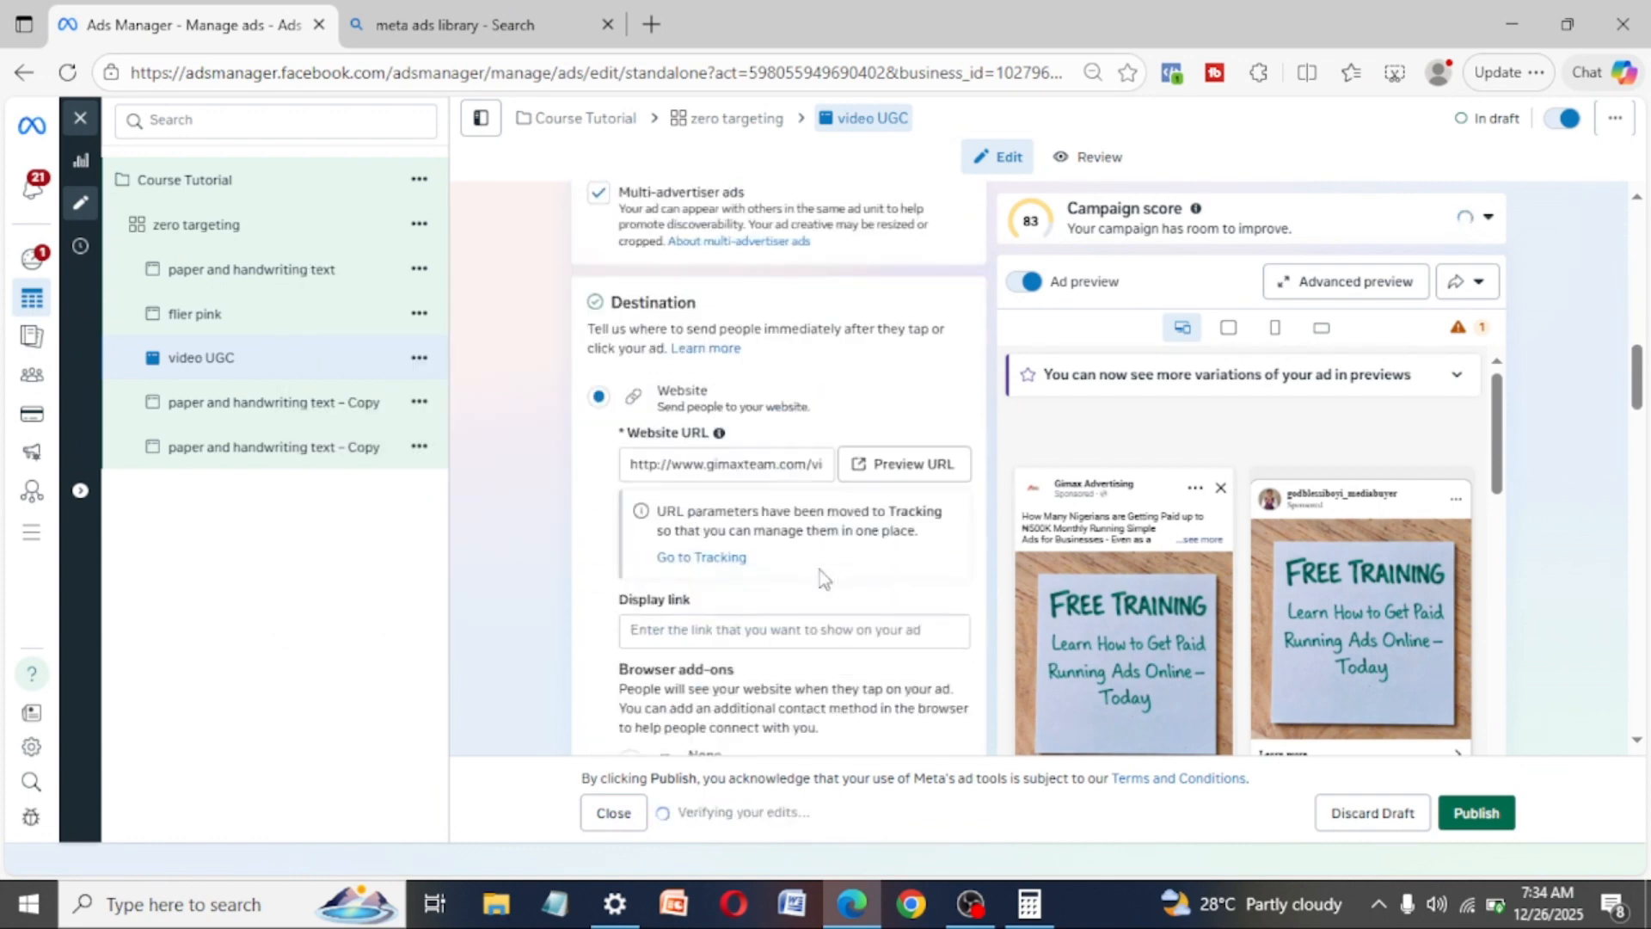
{"action": "scroll", "coordinate": [824, 578], "scroll_direction": "down", "scroll_amount": 6}
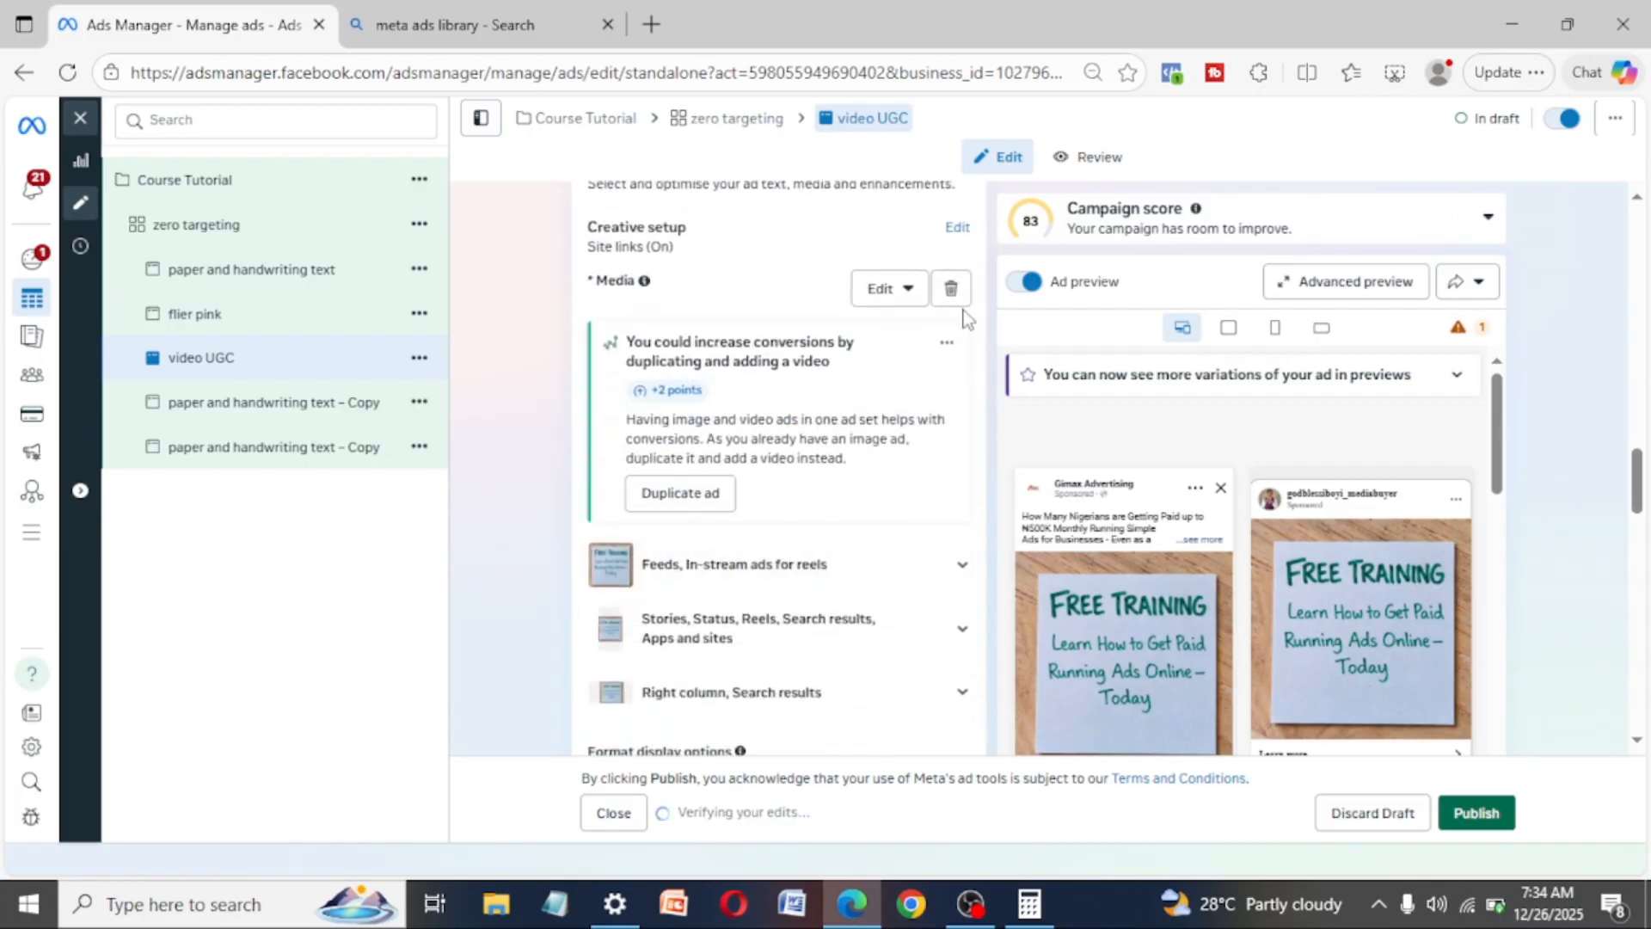
{"action": "left_click", "coordinate": [952, 295]}
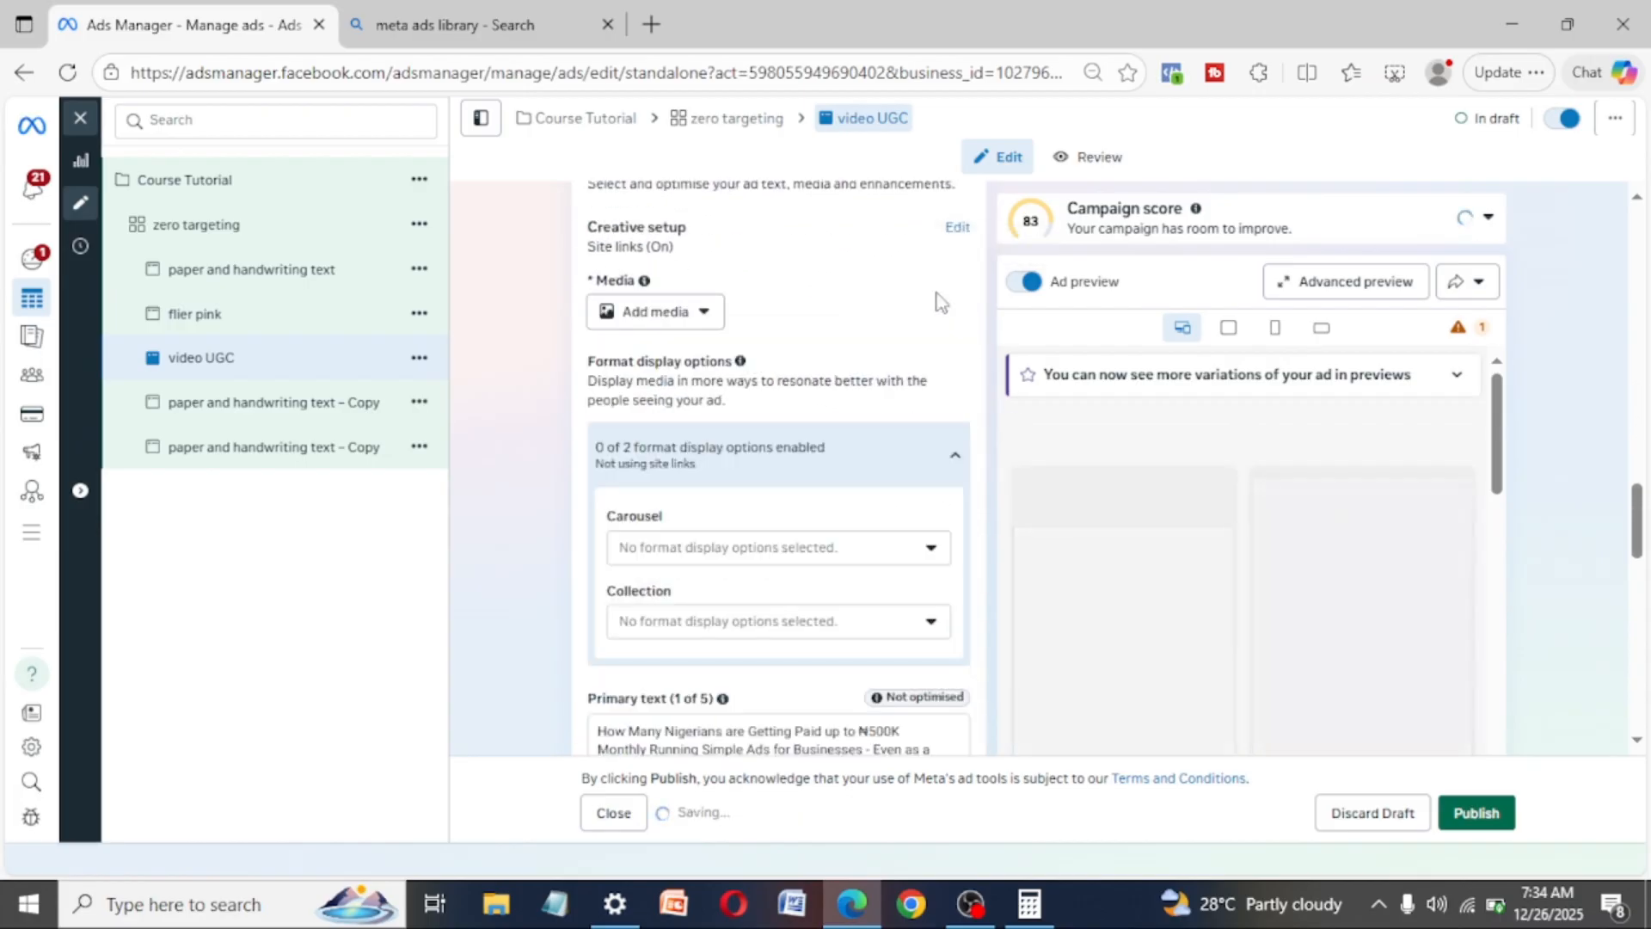
- Add the 768 × 1080 account video to the "video UGC" ad, skipping the trim and keeping the original crops, existing text and preset enhancements
{"action": "left_click", "coordinate": [620, 324]}
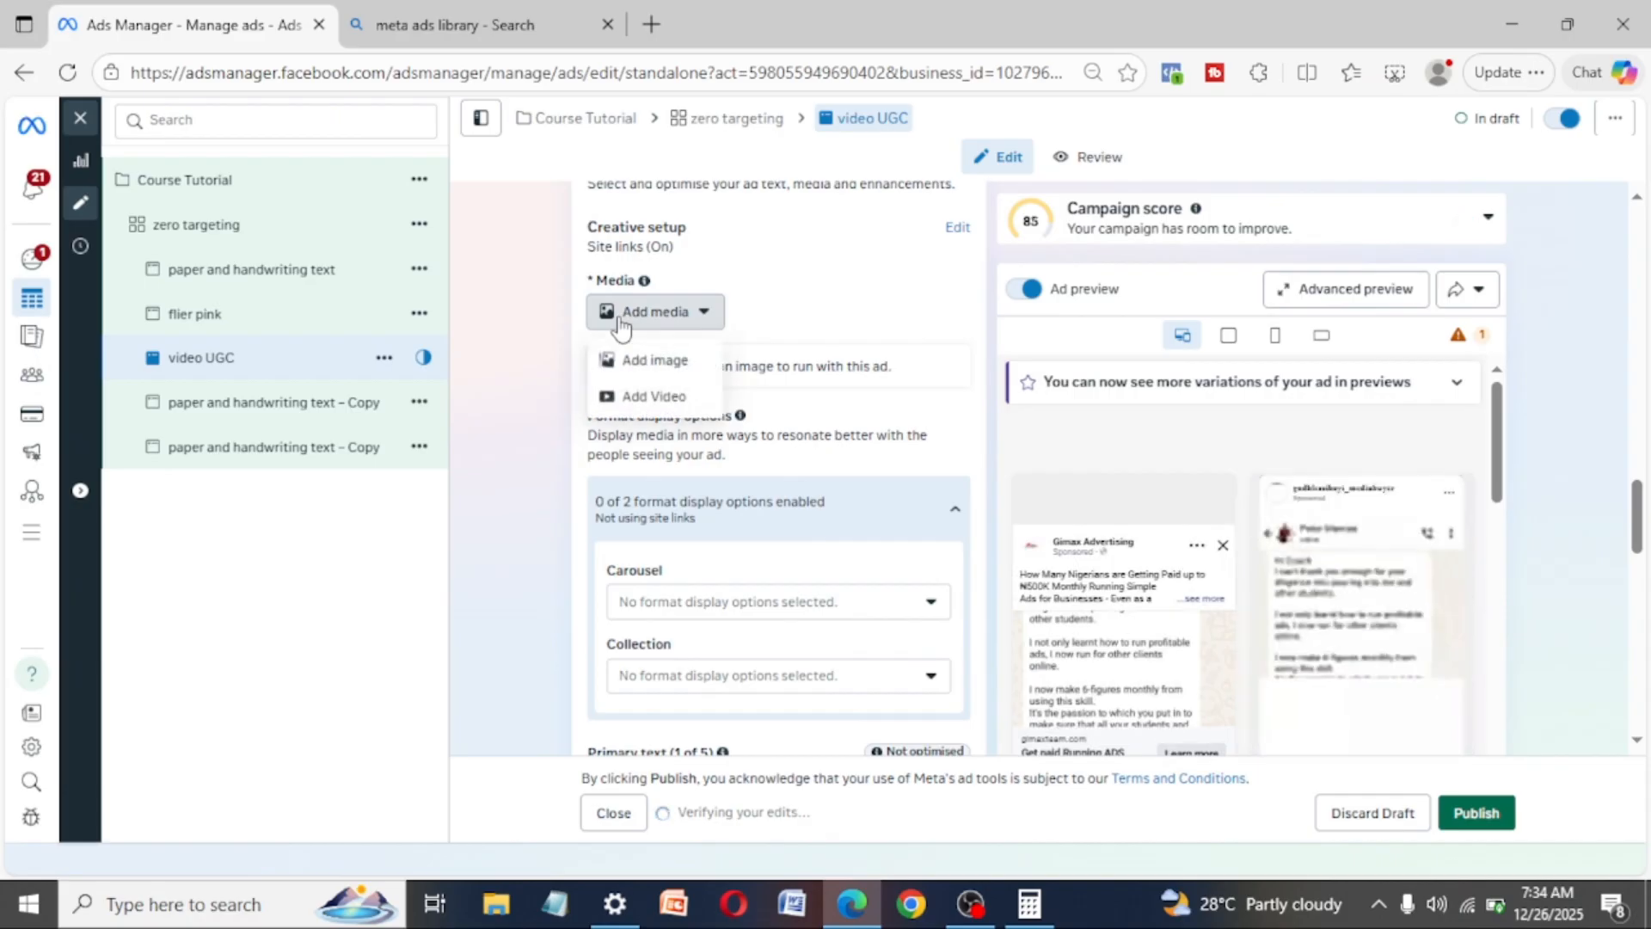
{"action": "left_click", "coordinate": [646, 397]}
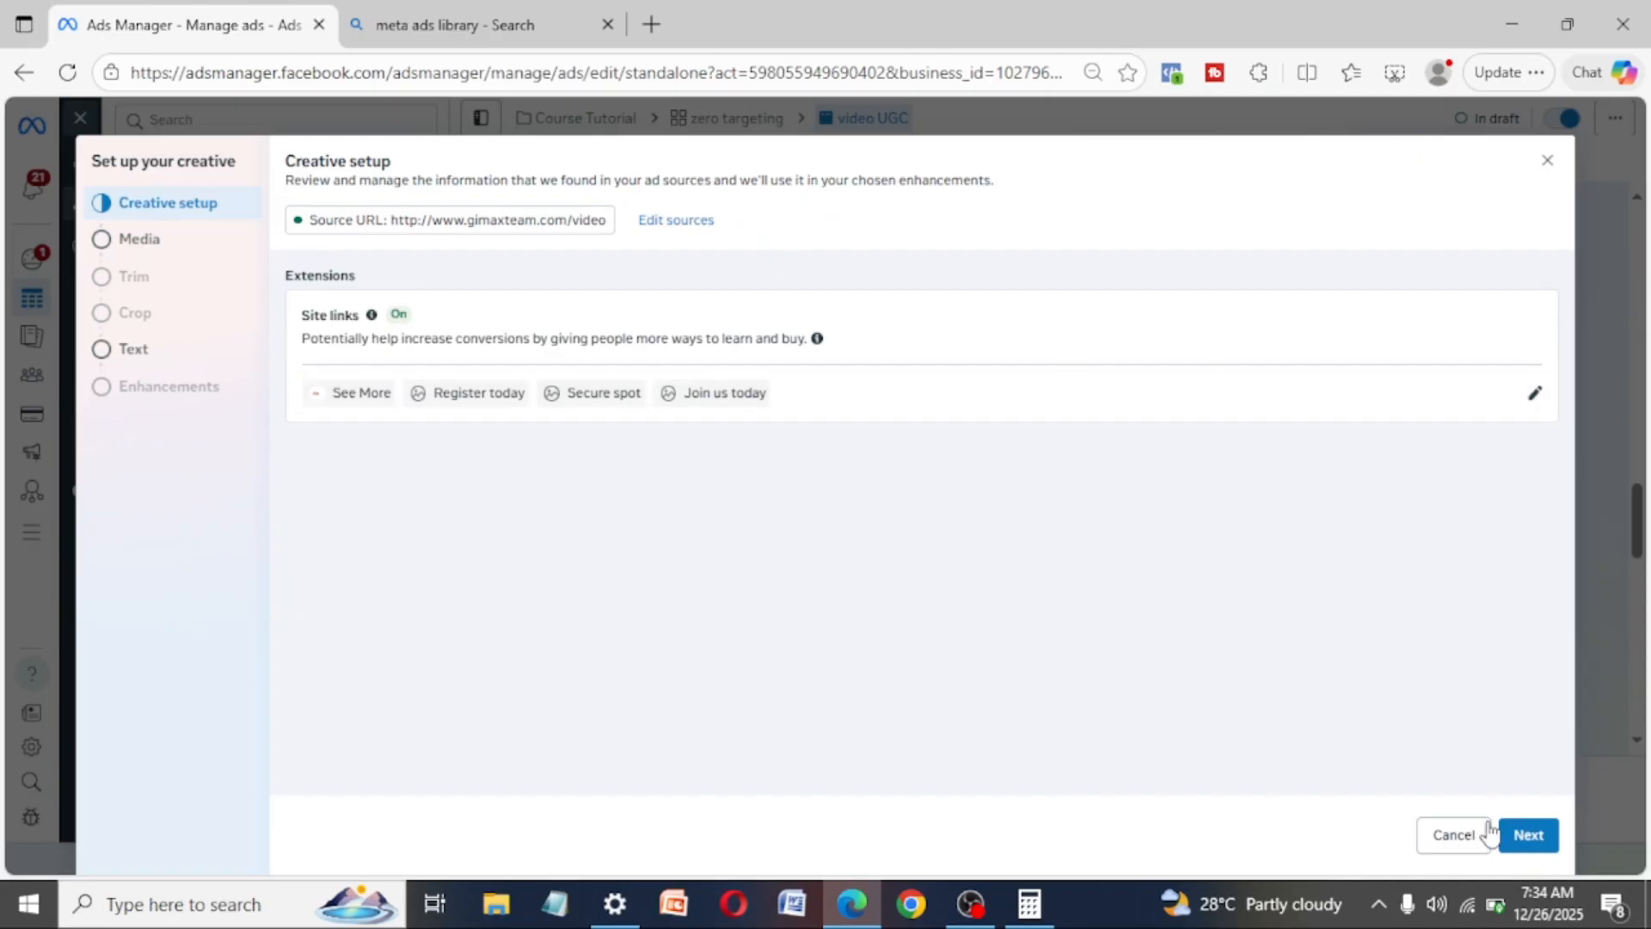
{"action": "left_click", "coordinate": [1524, 838]}
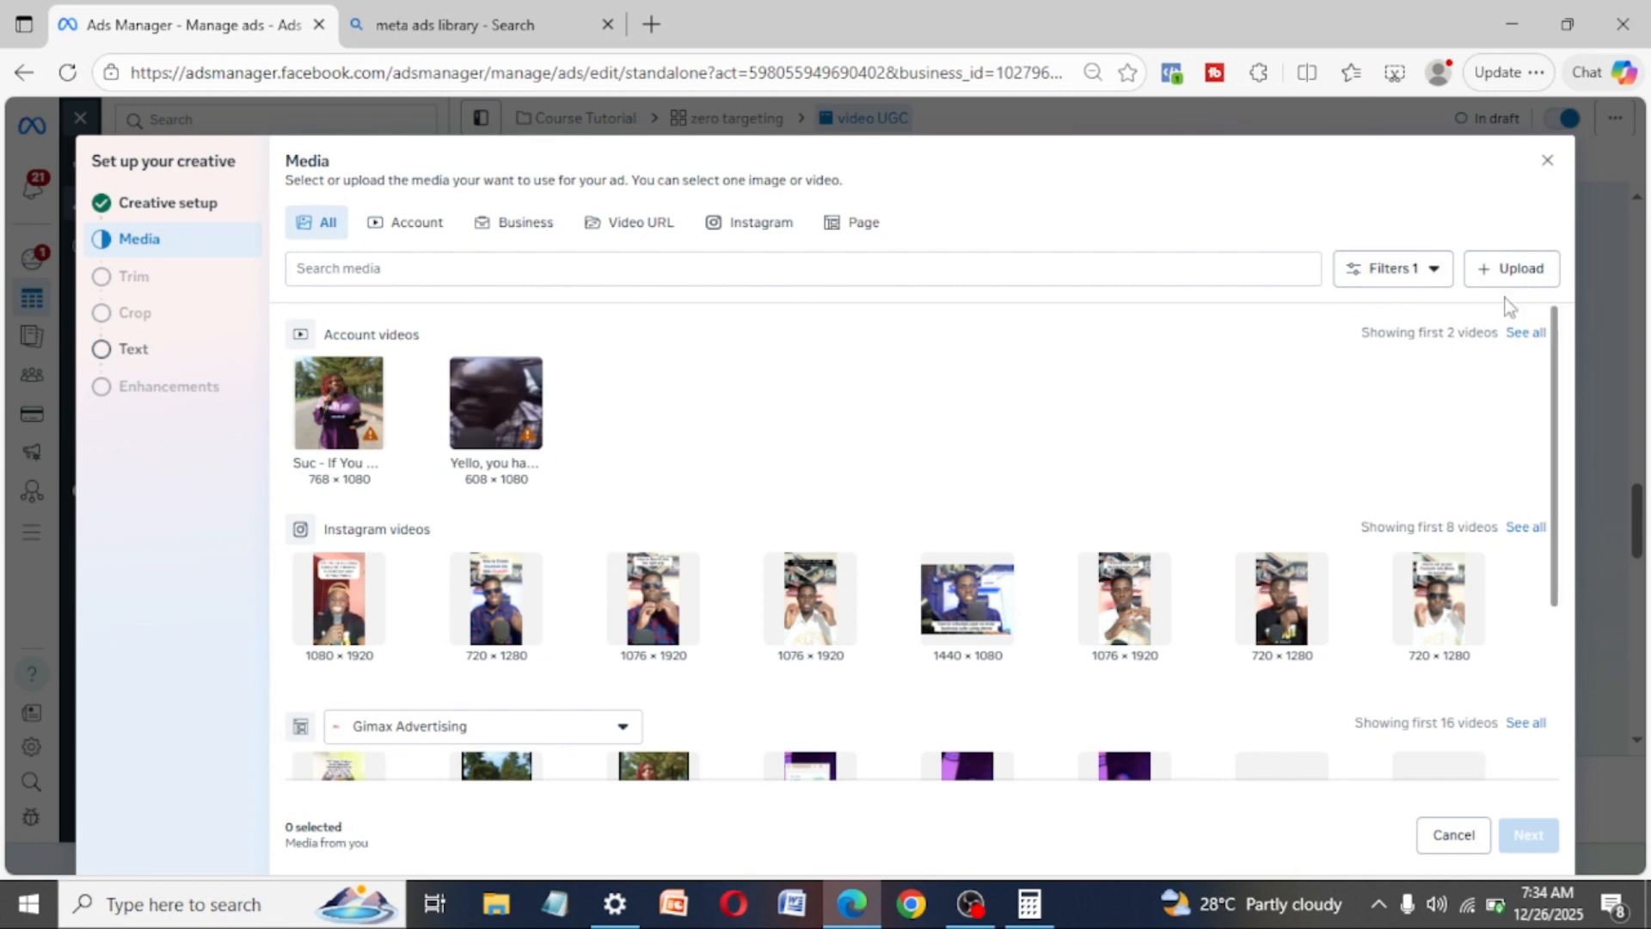
{"action": "left_click", "coordinate": [320, 433]}
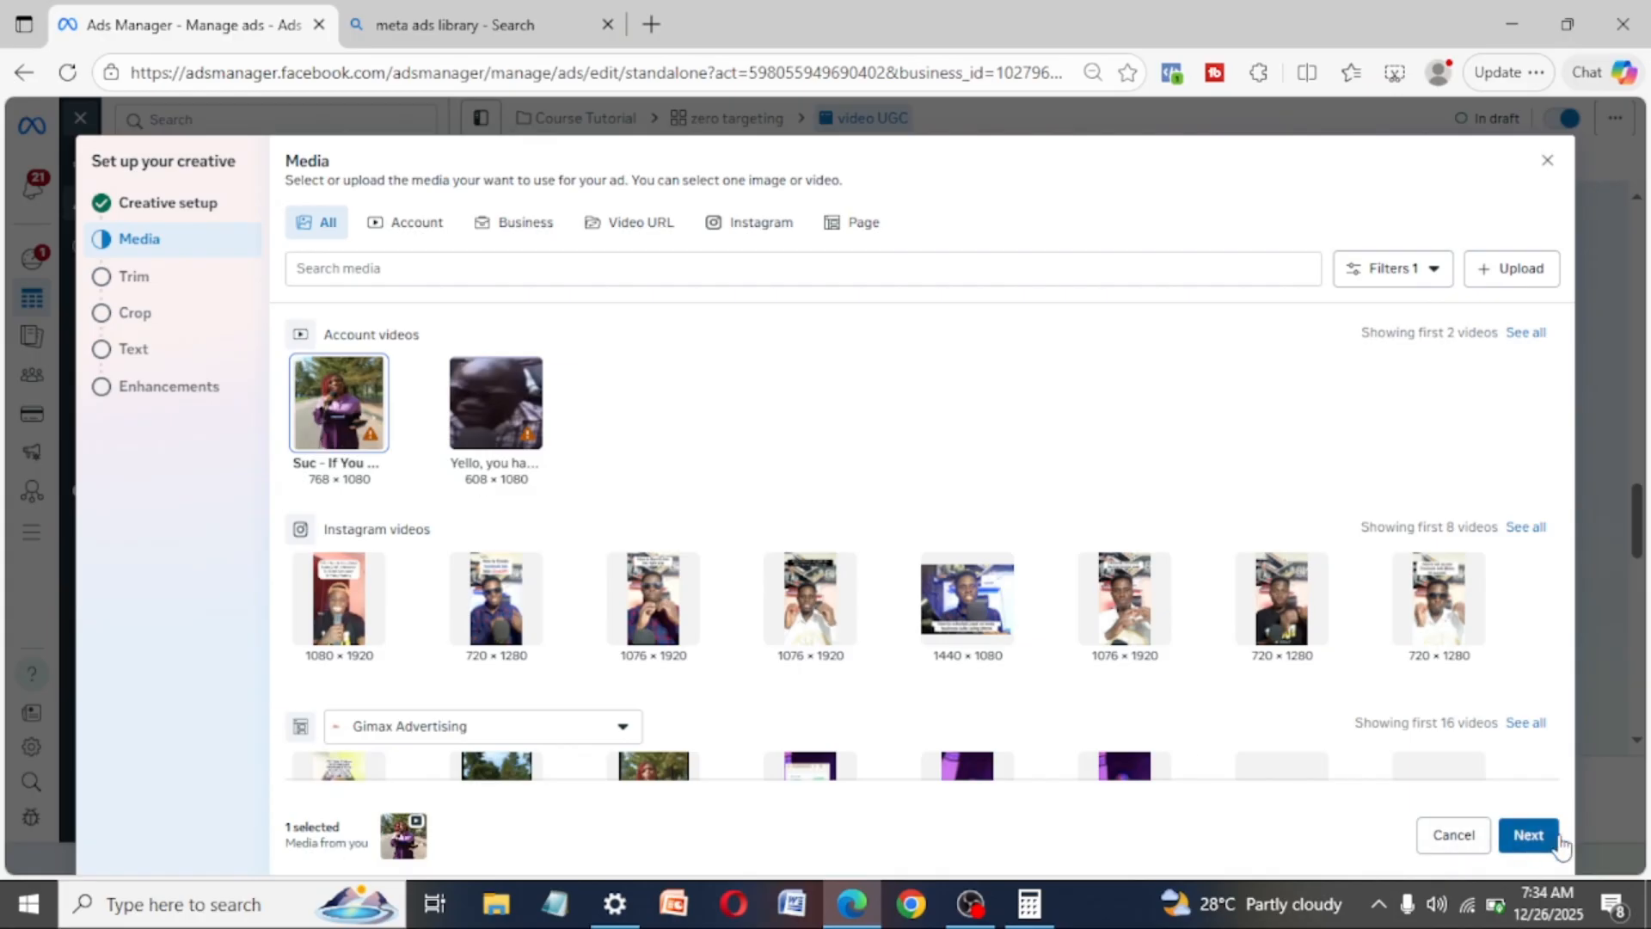
{"action": "left_click", "coordinate": [1529, 835]}
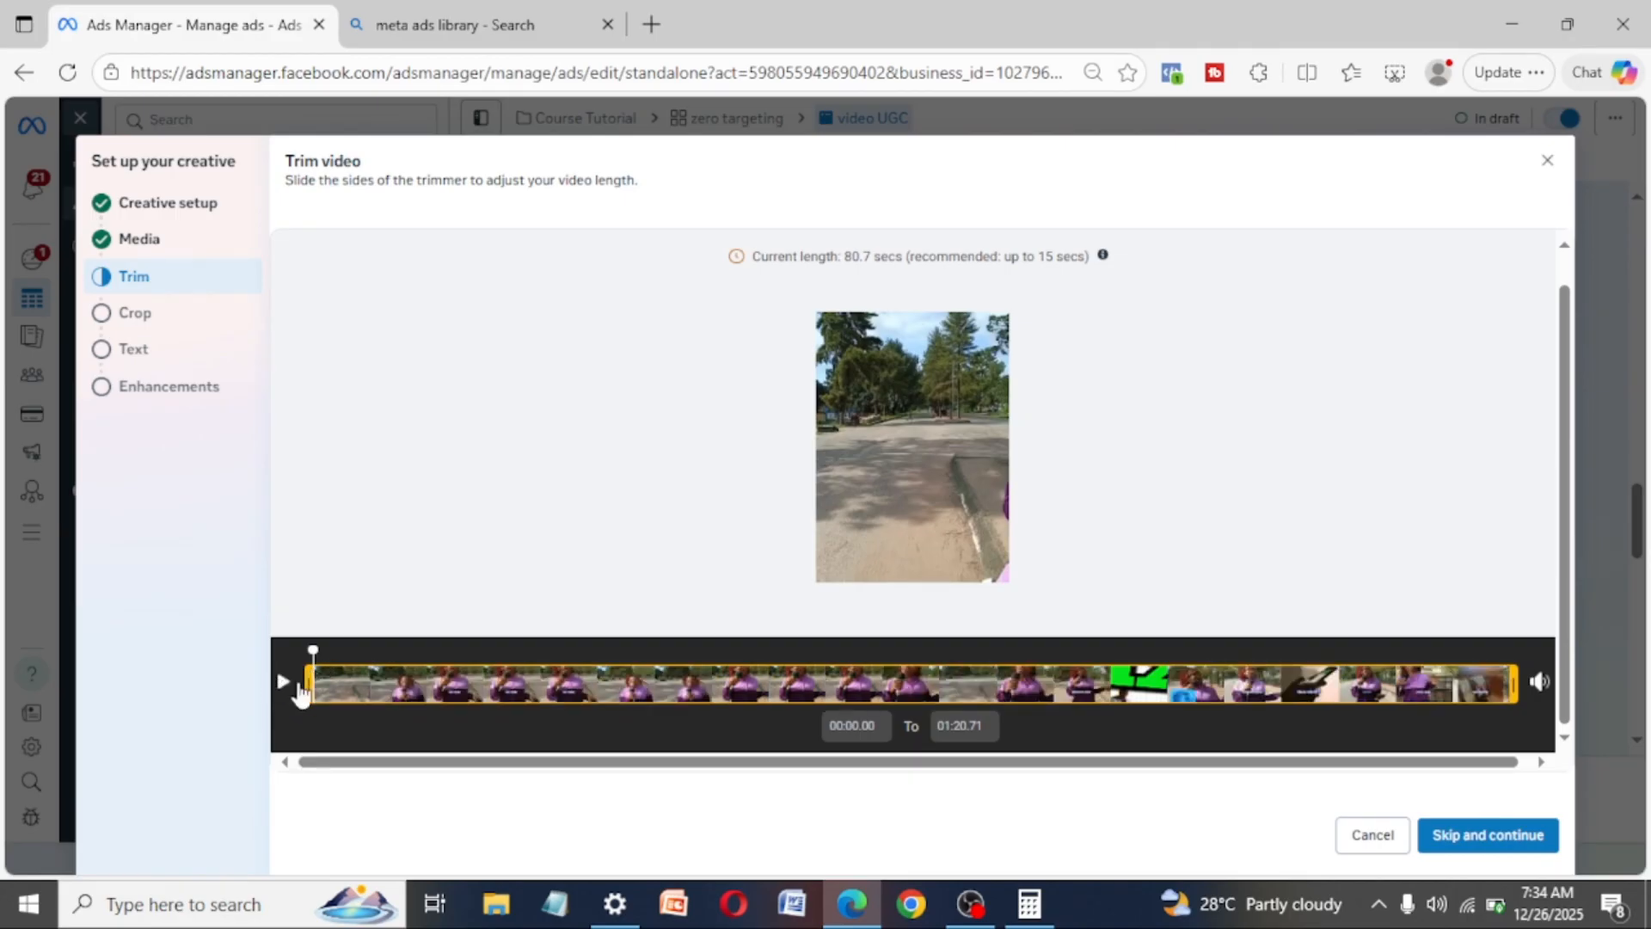
{"action": "left_click", "coordinate": [1491, 836]}
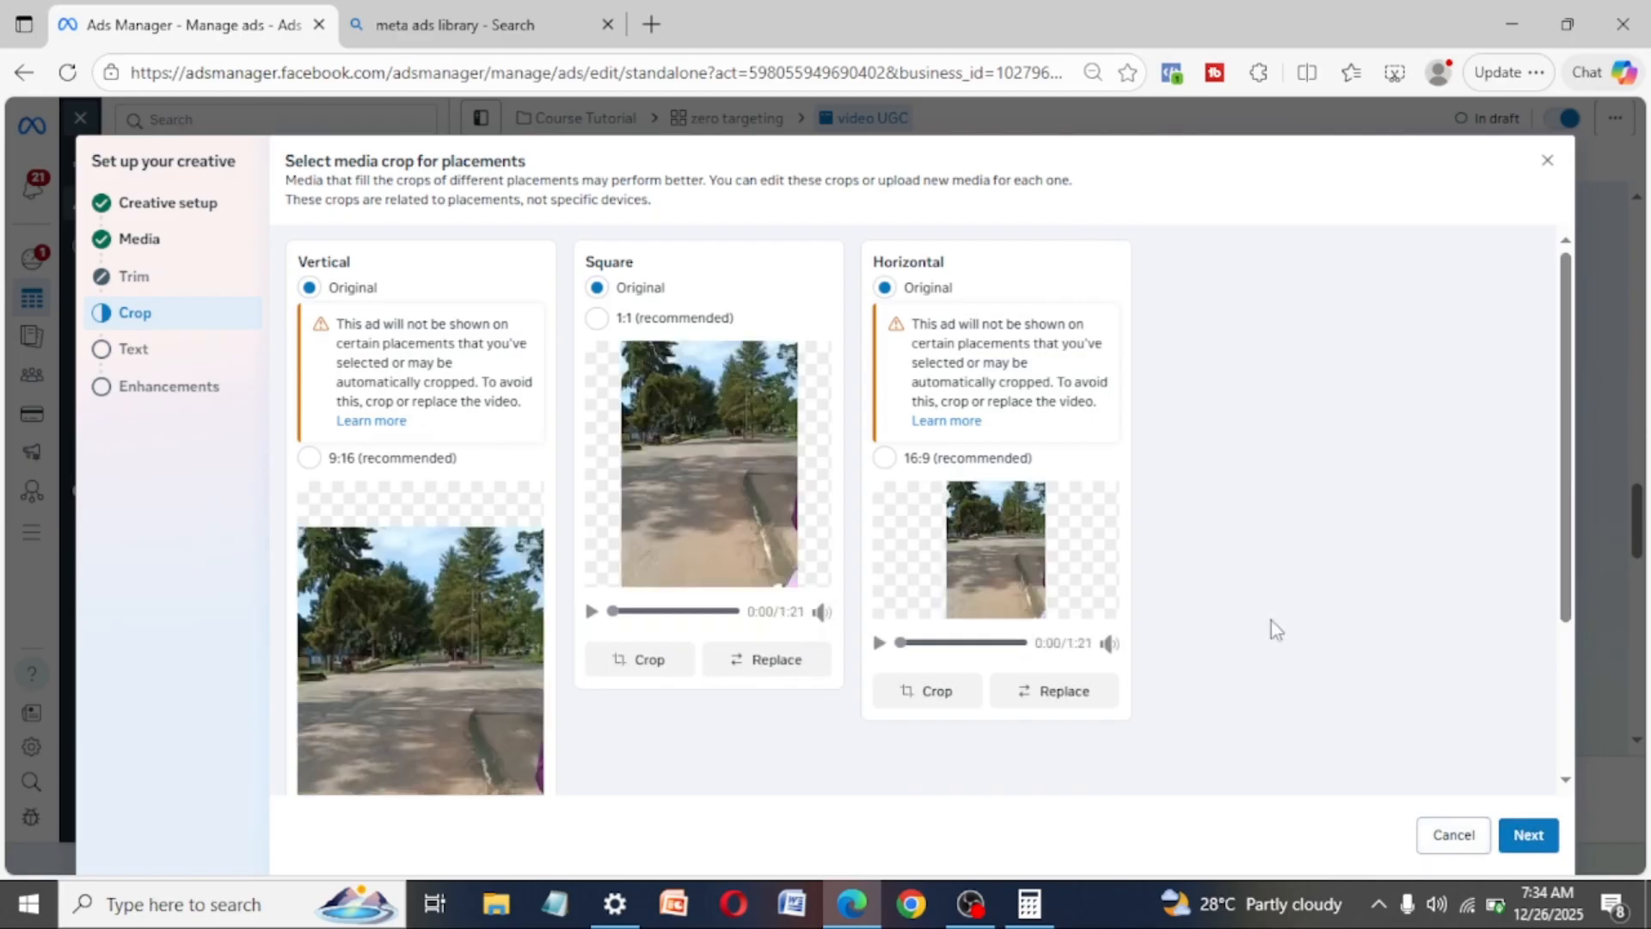
{"action": "left_click", "coordinate": [1527, 835]}
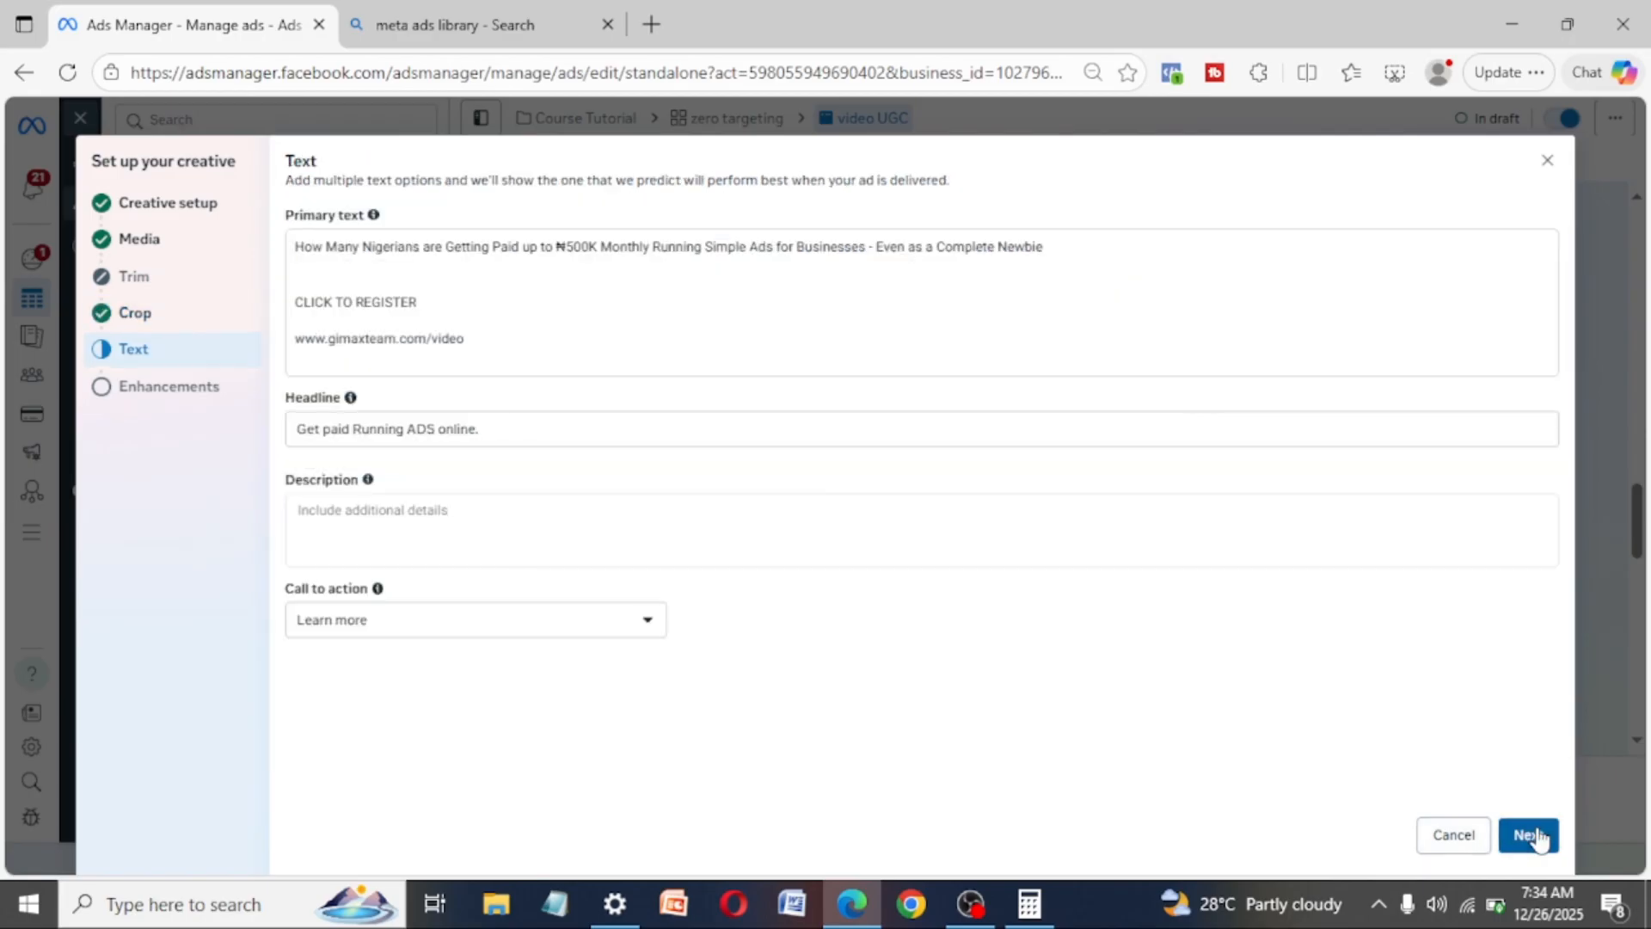
{"action": "left_click", "coordinate": [1523, 836]}
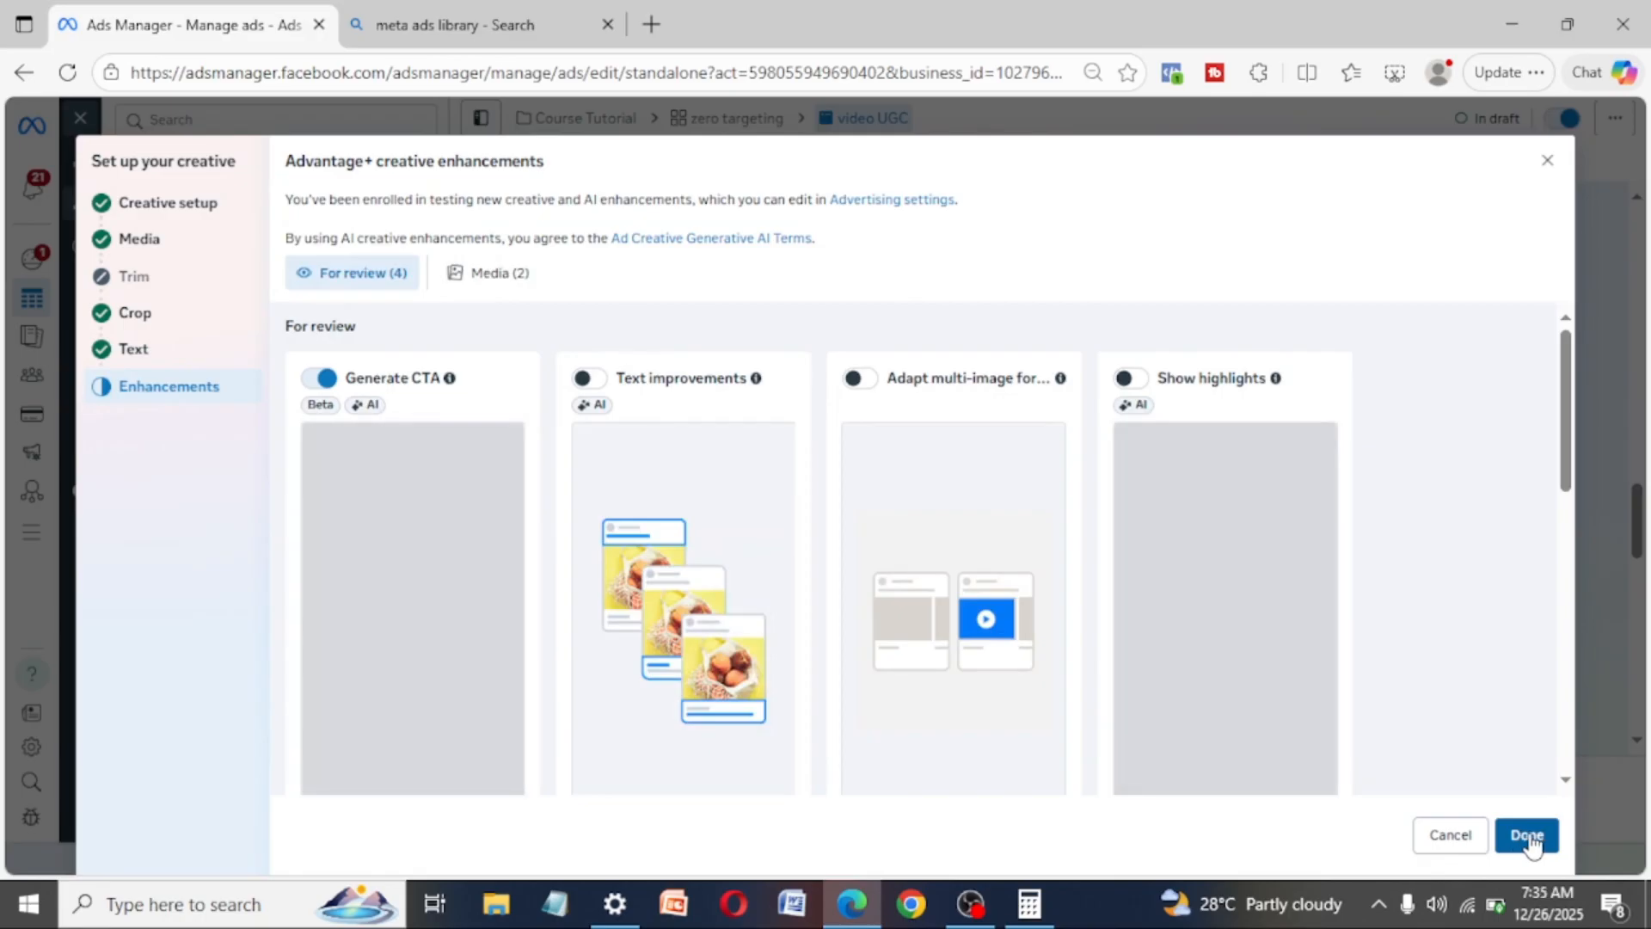
{"action": "left_click", "coordinate": [1528, 836]}
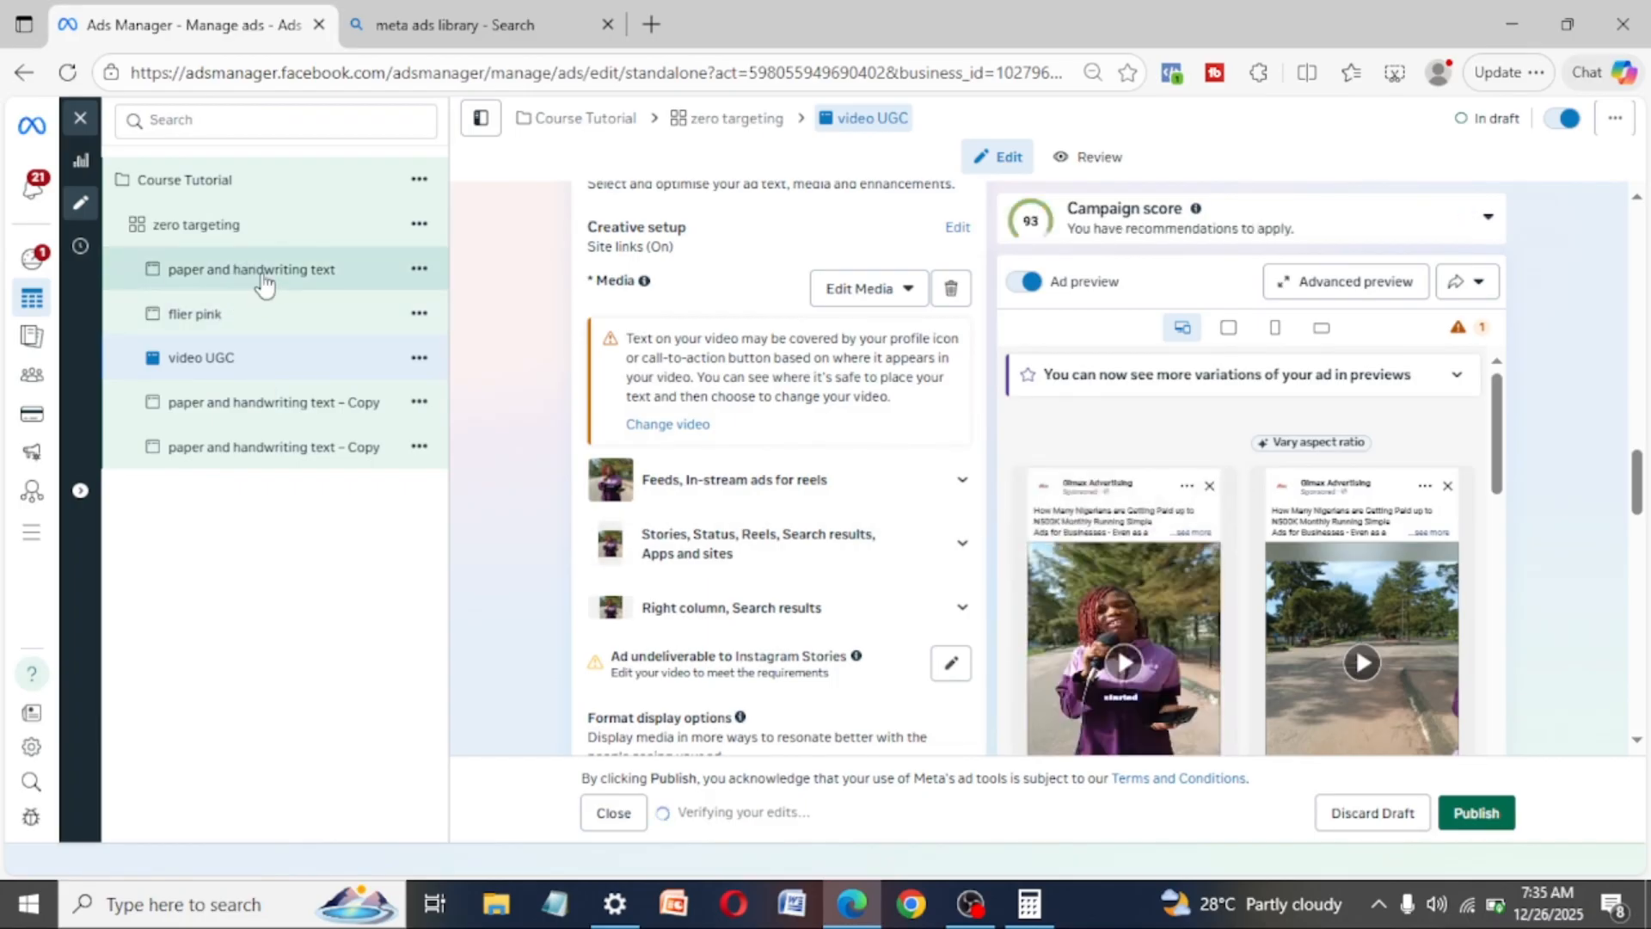
- Review the creatives of the five ads in the "zero targeting" ad set, comparing the finished variations with the unedited copies
{"action": "left_click", "coordinate": [263, 277]}
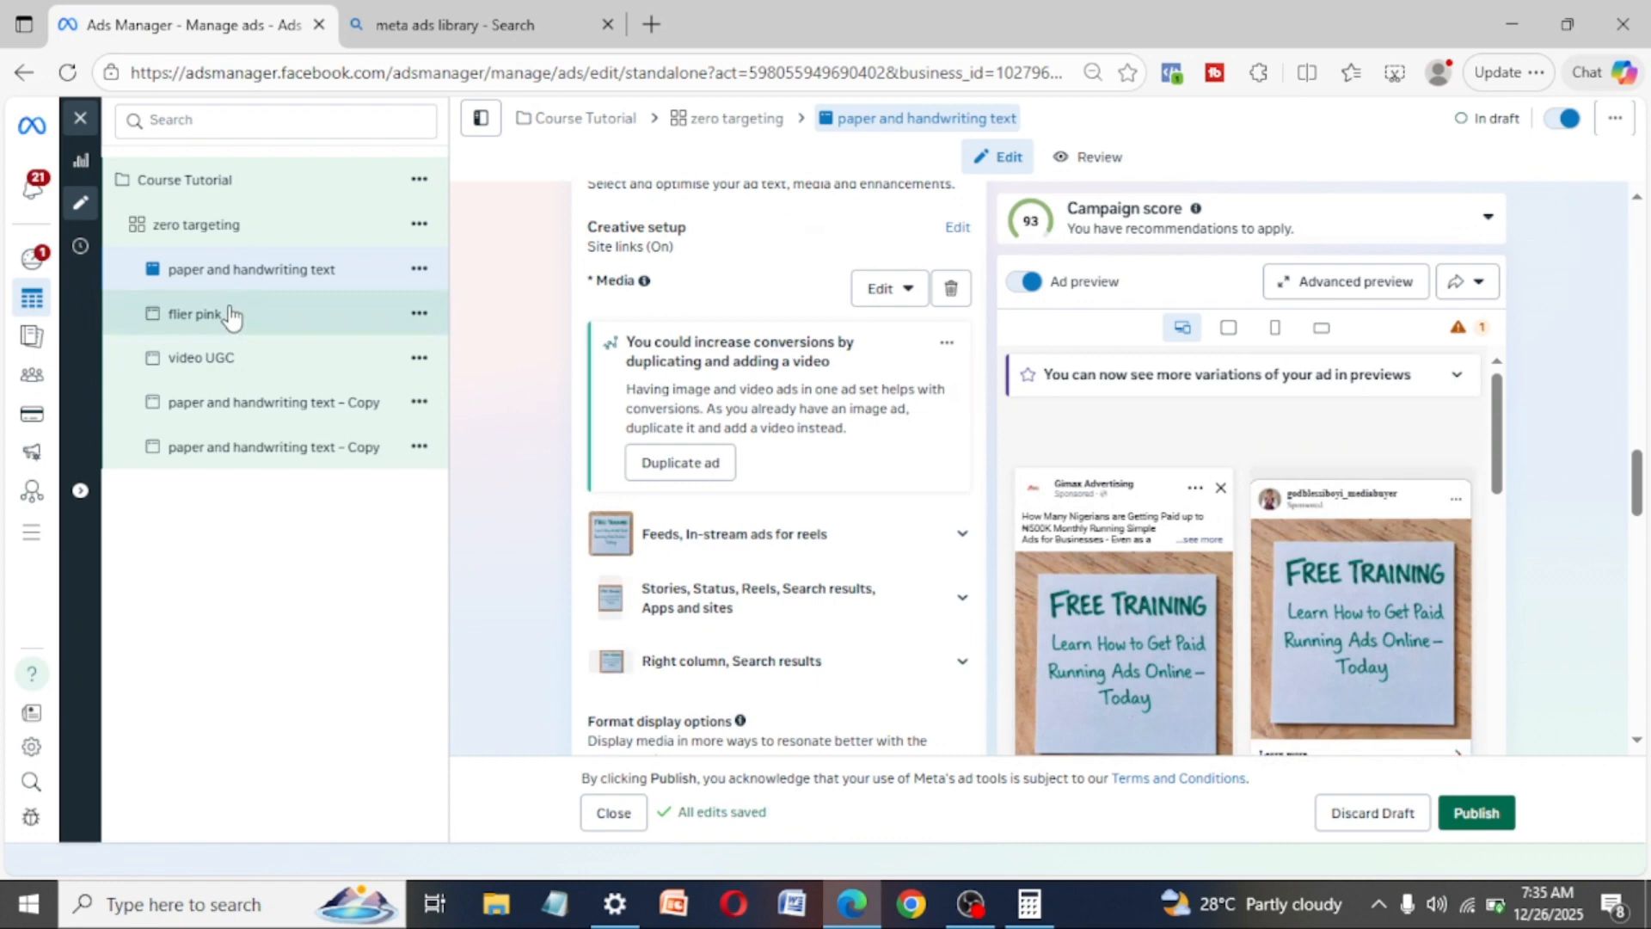
{"action": "left_click", "coordinate": [229, 316]}
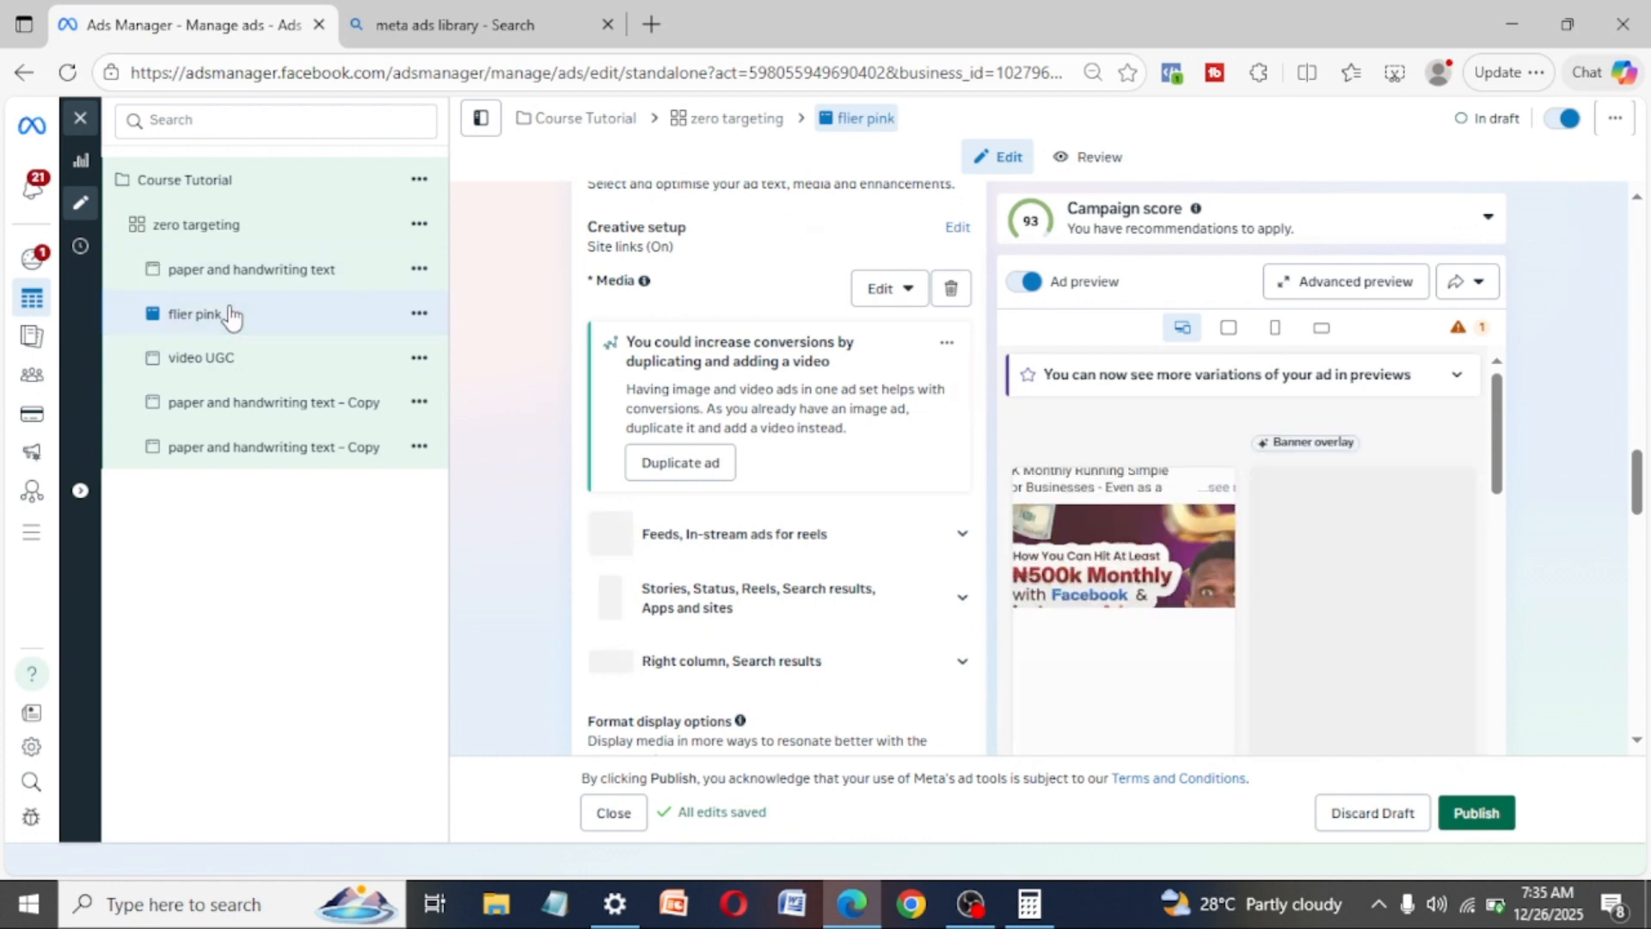
{"action": "left_click", "coordinate": [200, 365]}
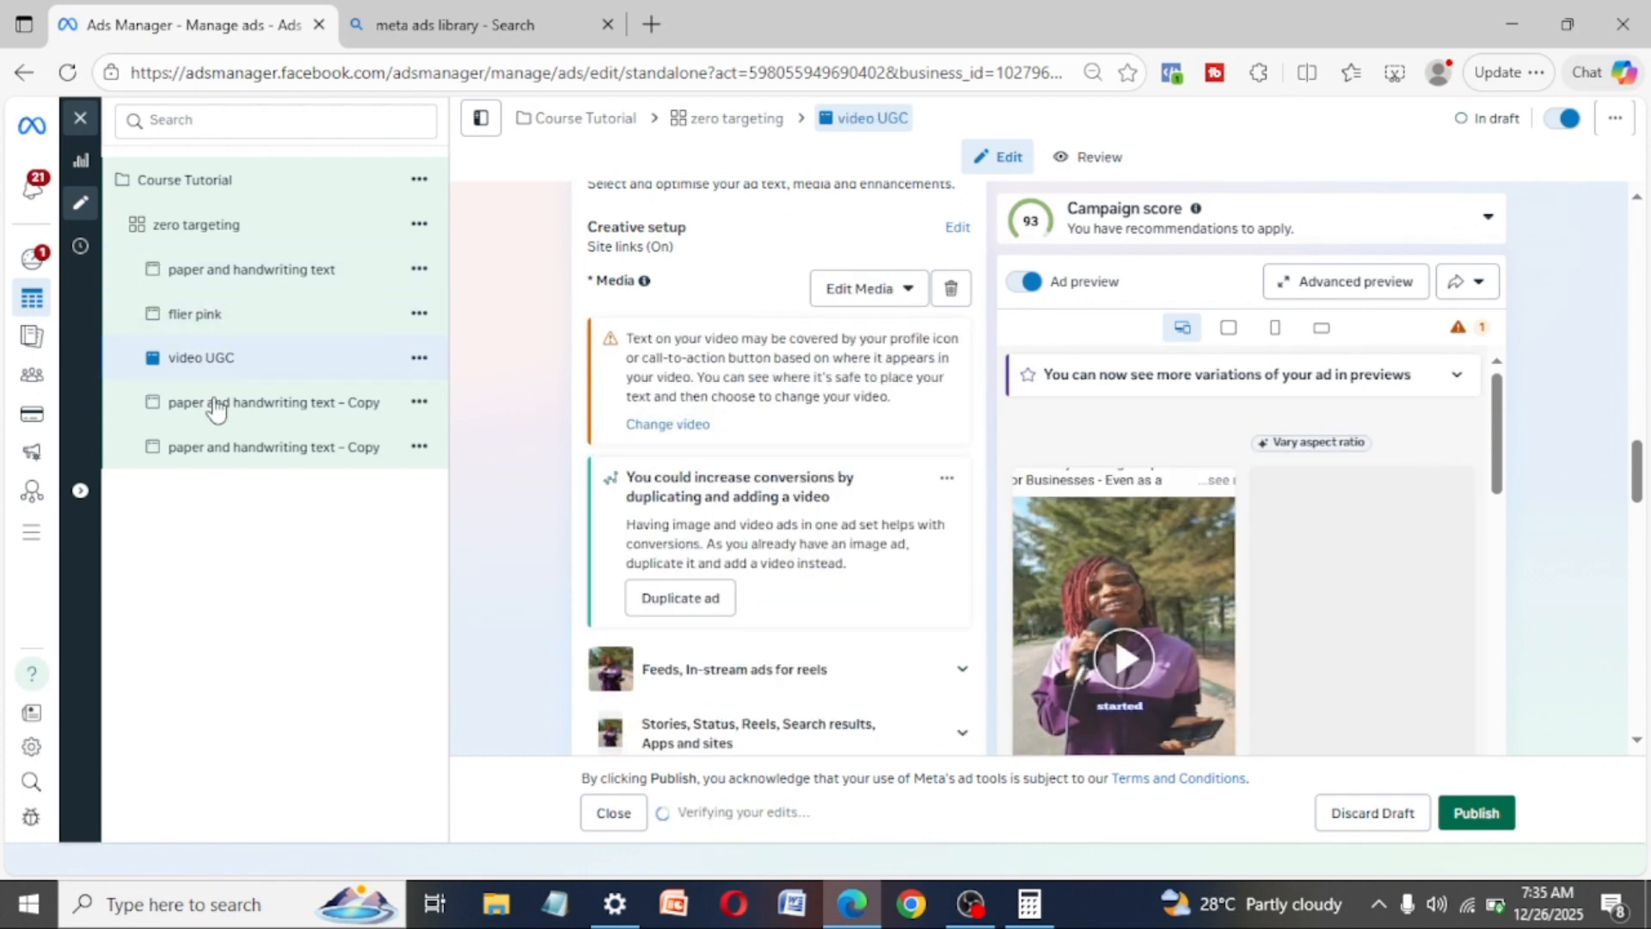
{"action": "left_click", "coordinate": [277, 418]}
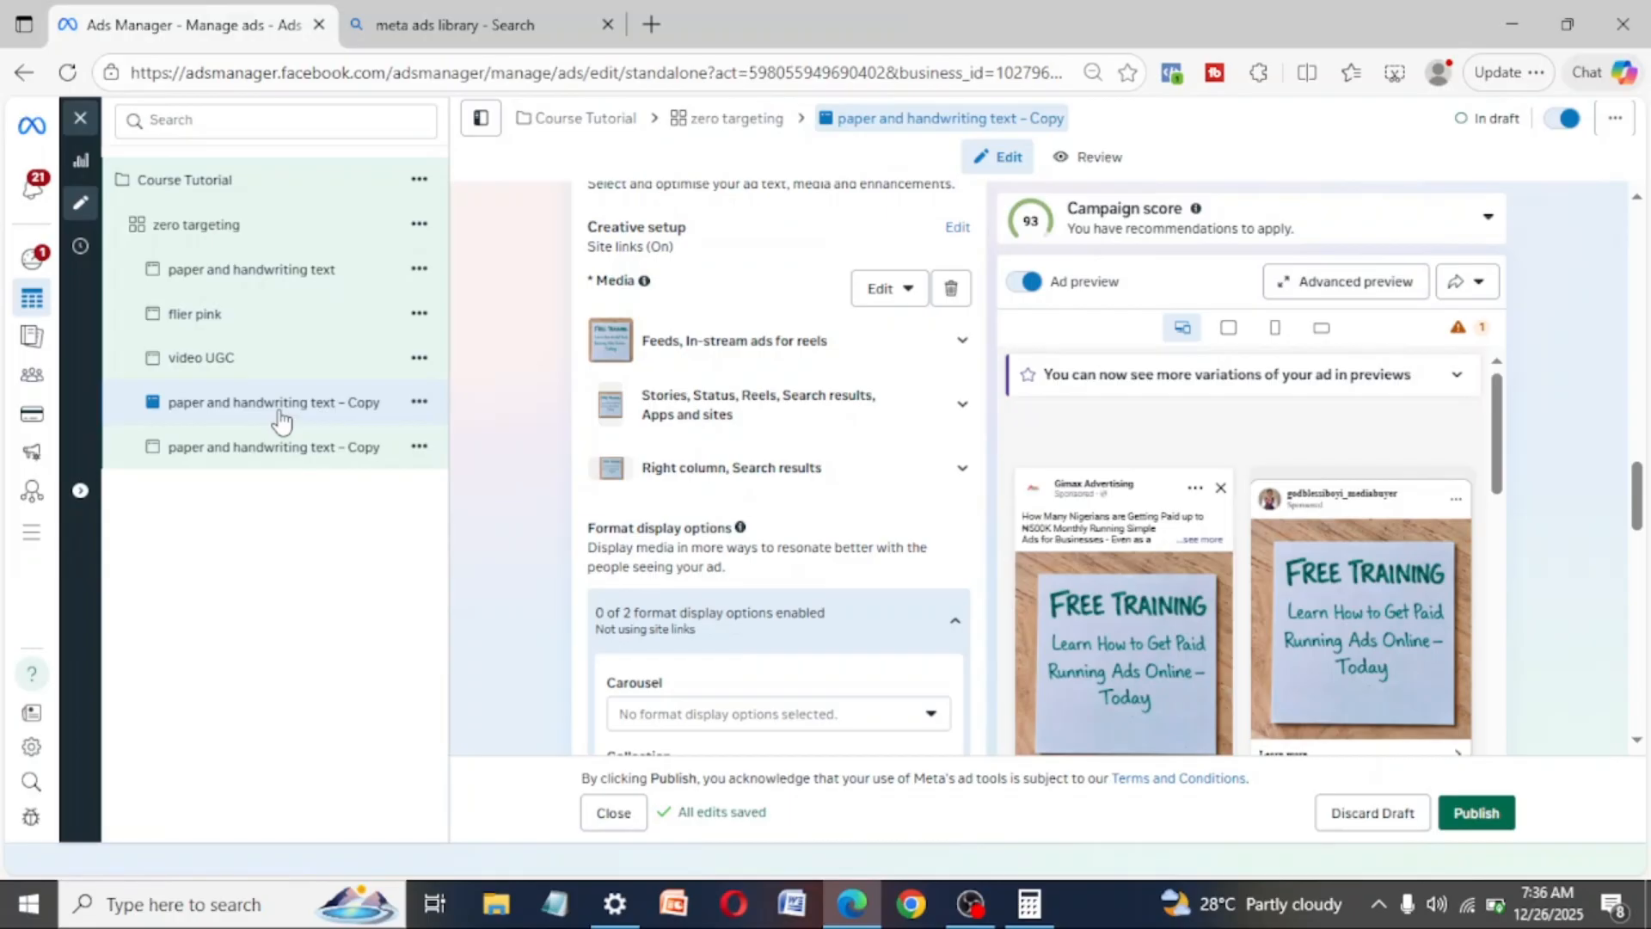
{"action": "left_click", "coordinate": [318, 448]}
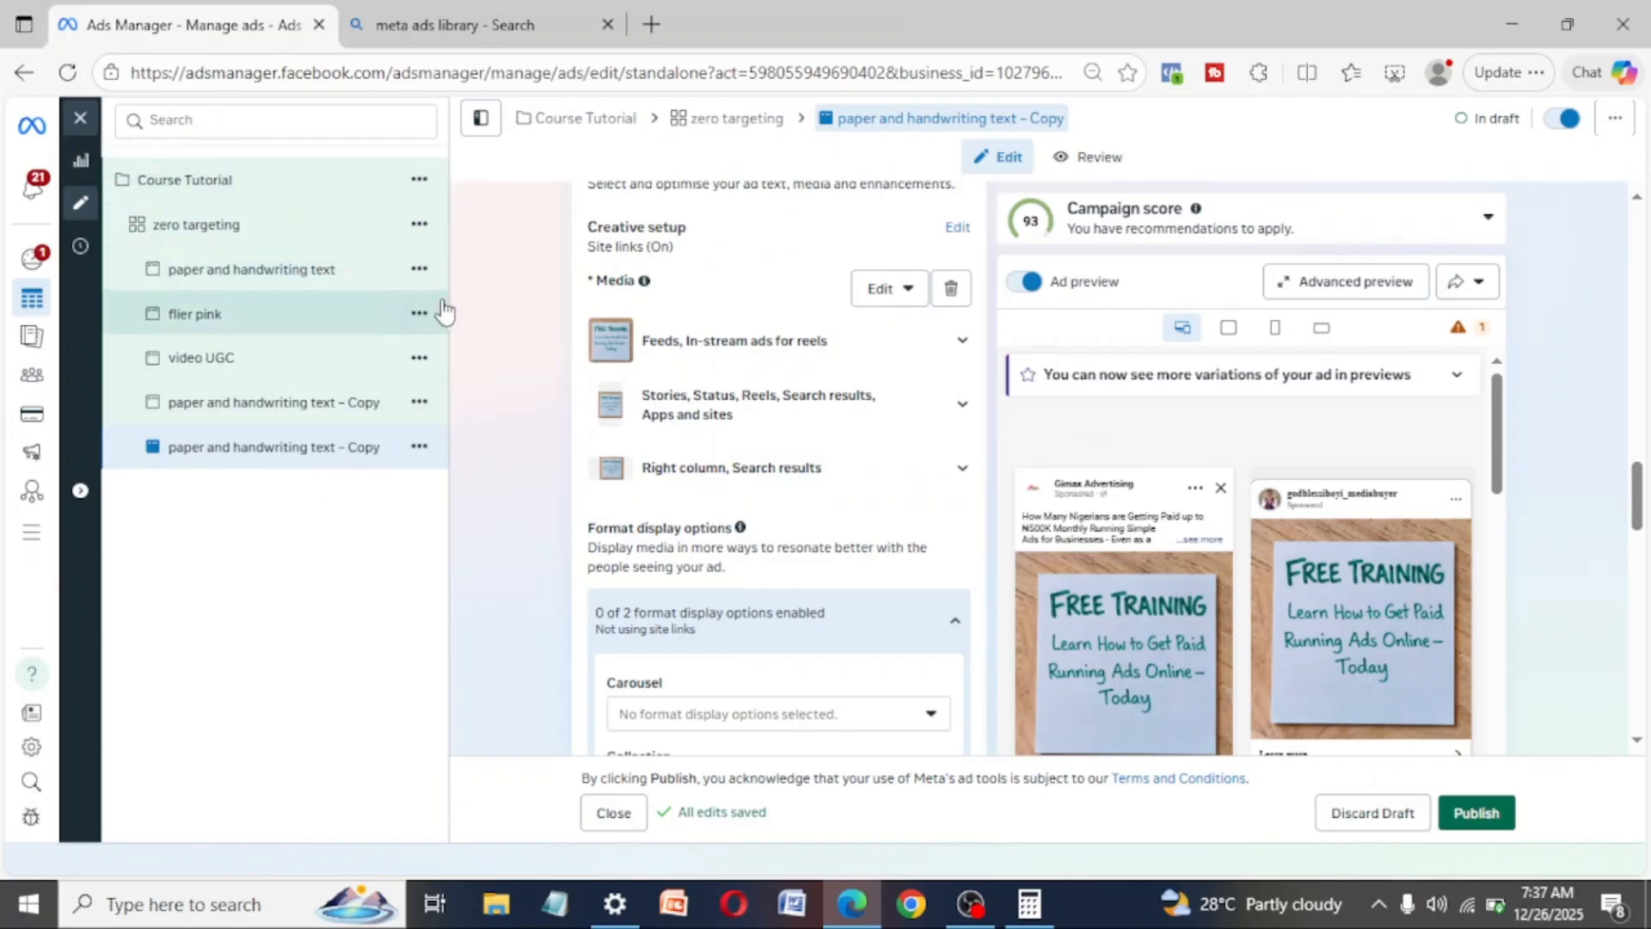
{"action": "left_click", "coordinate": [214, 313]}
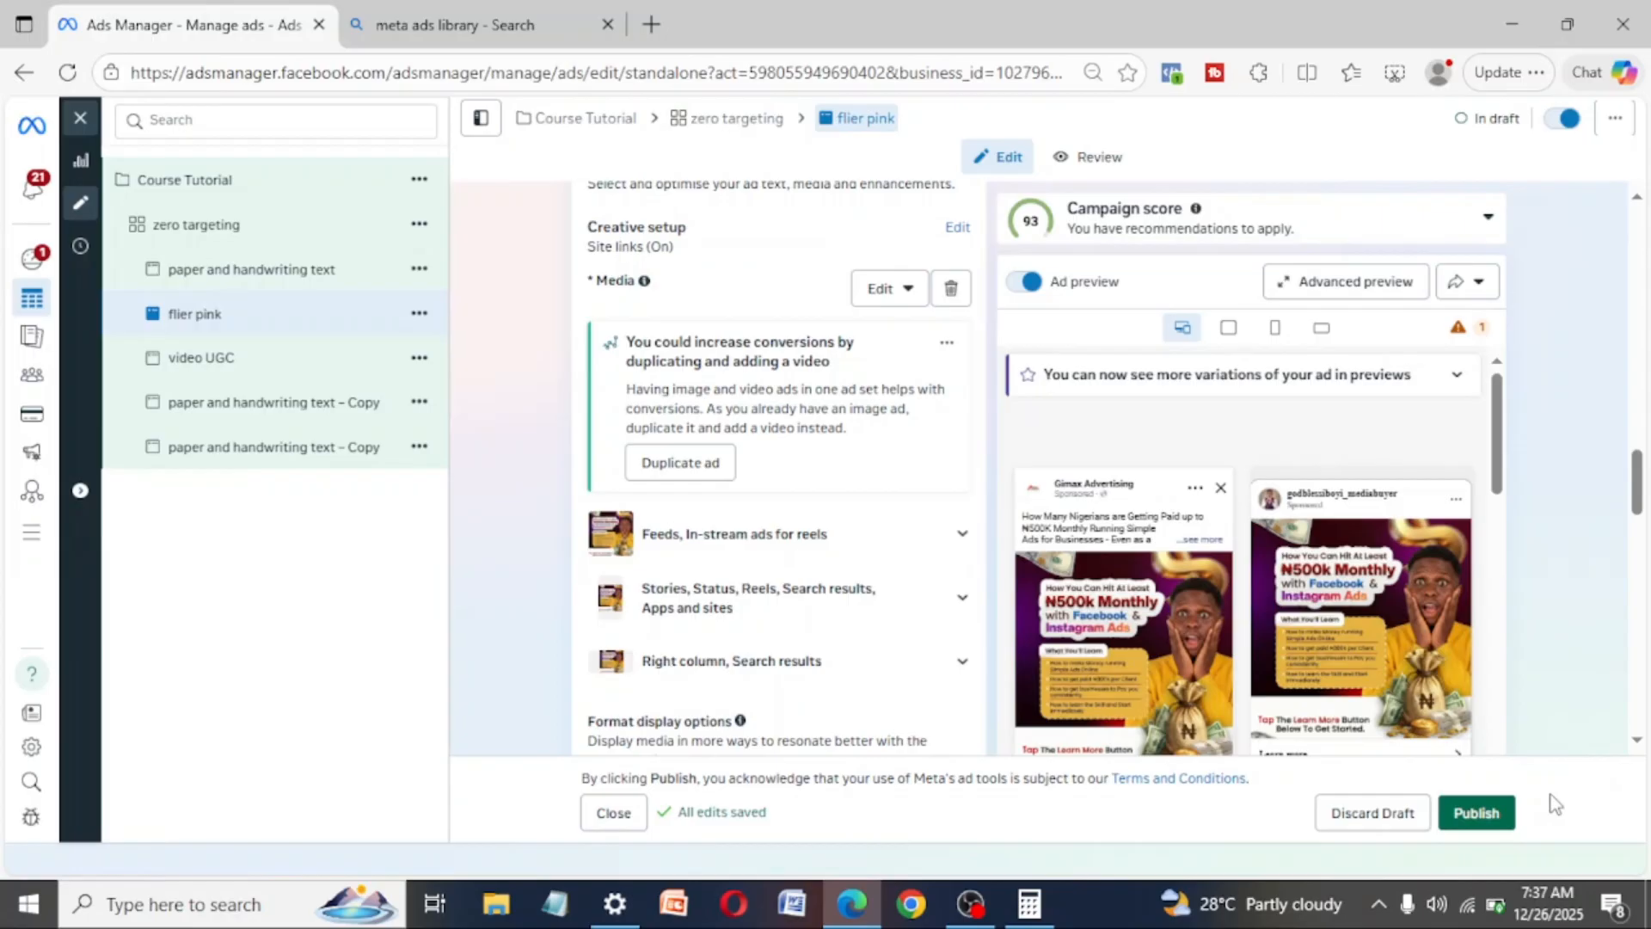
{"action": "left_click", "coordinate": [232, 359]}
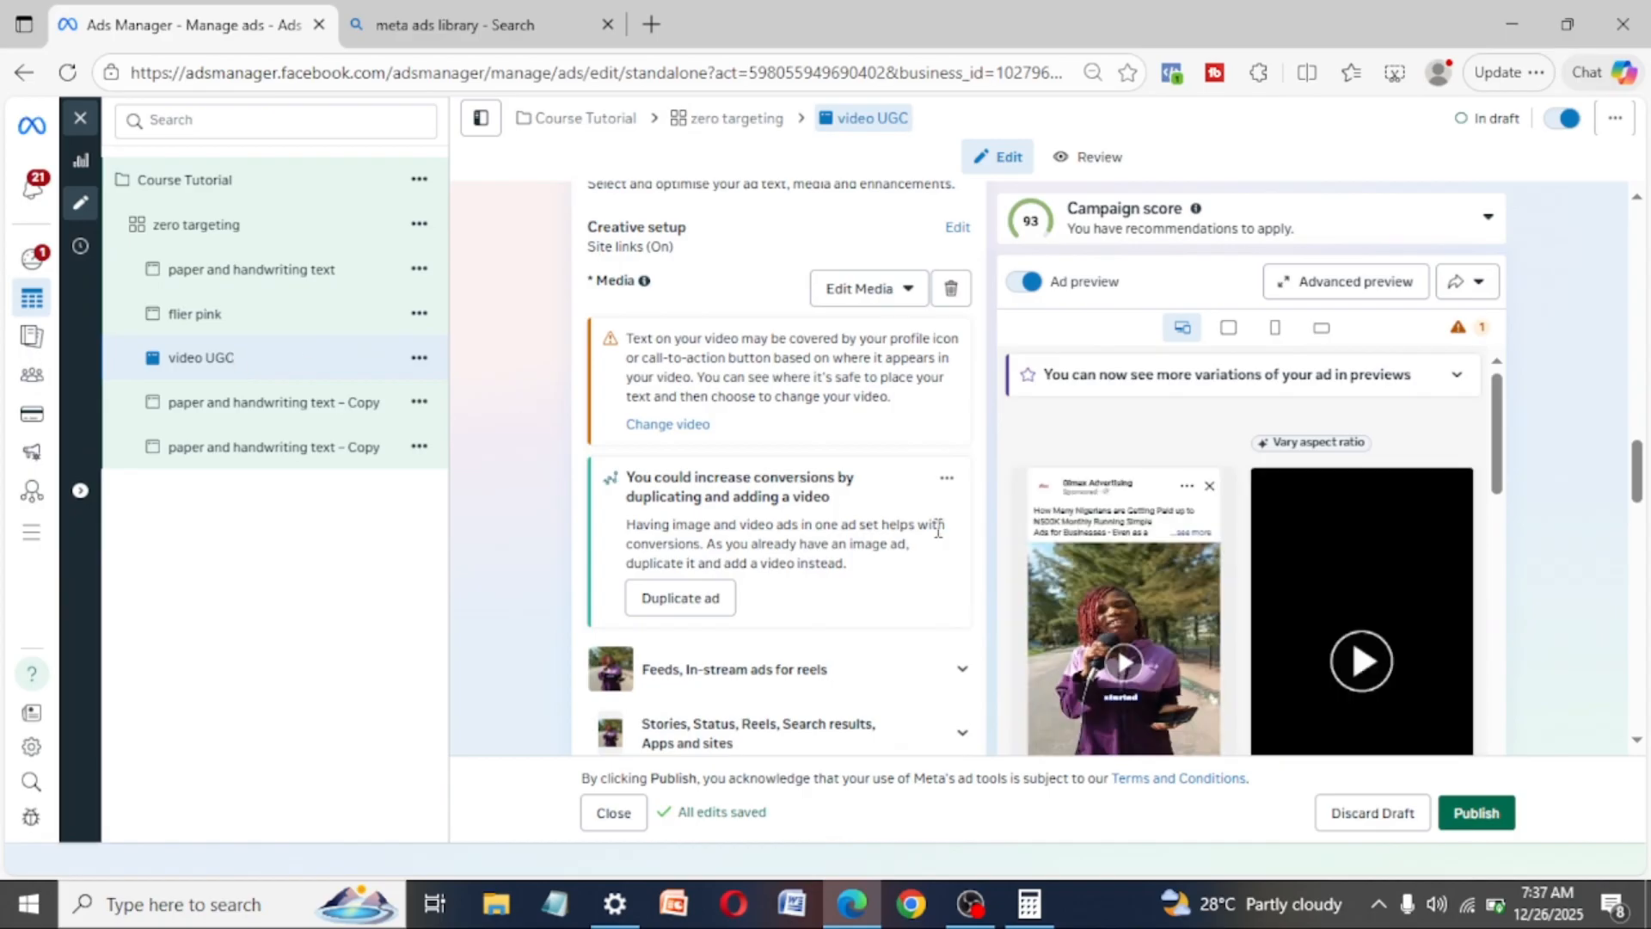
{"action": "left_click", "coordinate": [311, 406]}
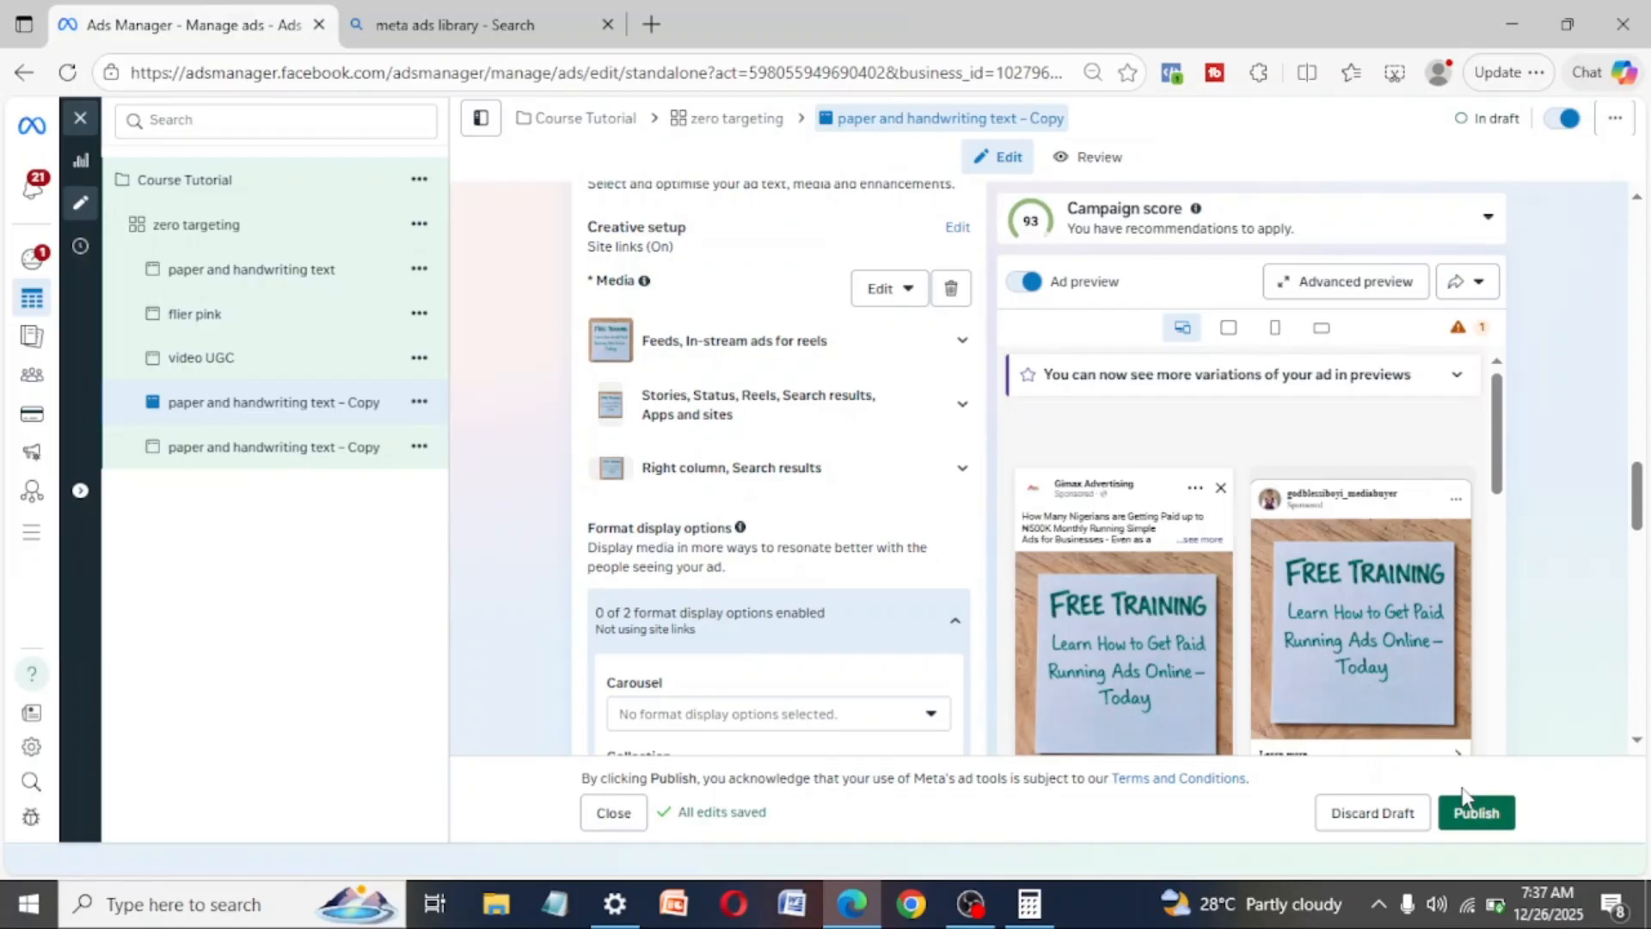
{"action": "left_click", "coordinate": [387, 903]}
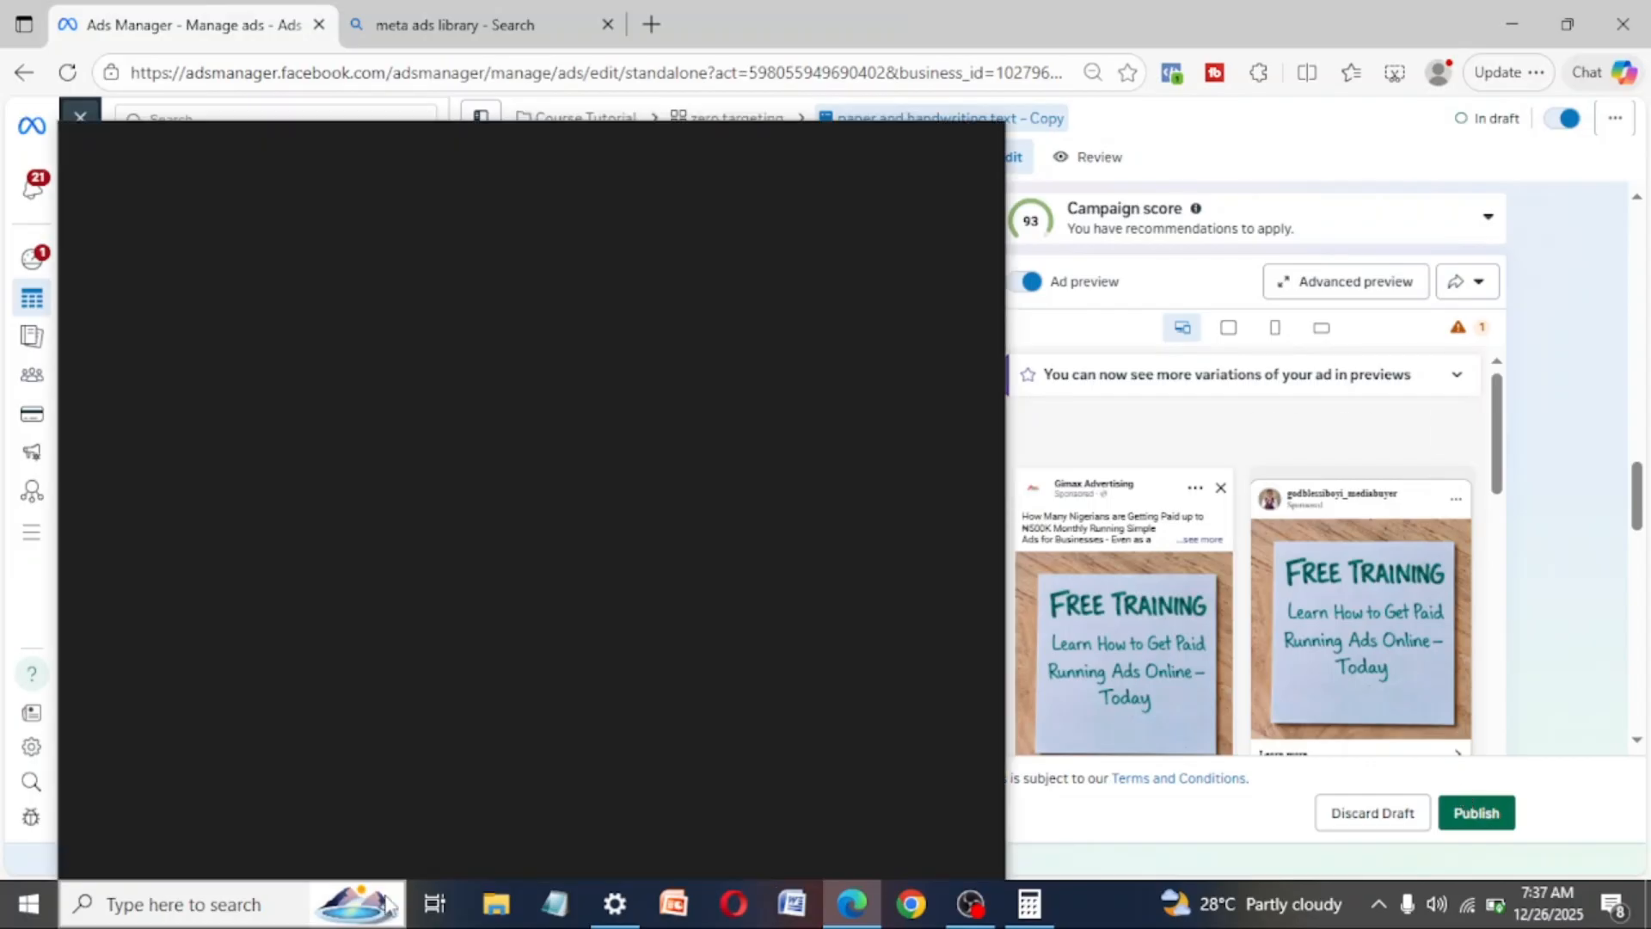
{"action": "left_click", "coordinate": [1351, 510]}
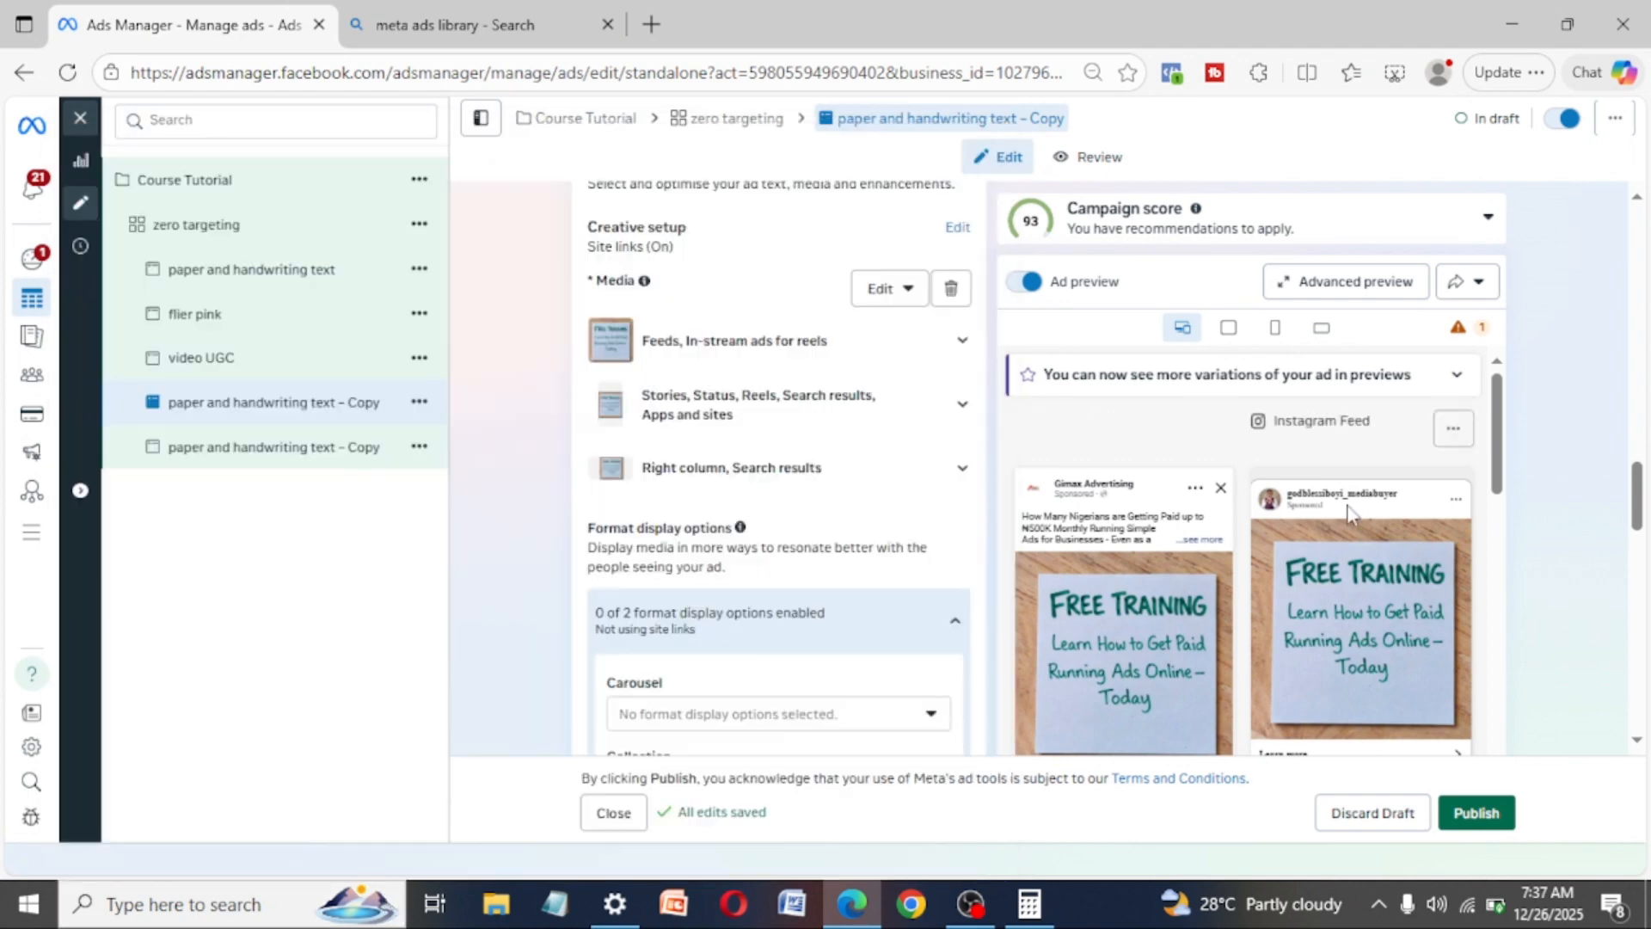
- Quickly duplicate the "zero targeting" ad set with all its ads within the Course Tutorial campaign
{"action": "left_click", "coordinate": [227, 225]}
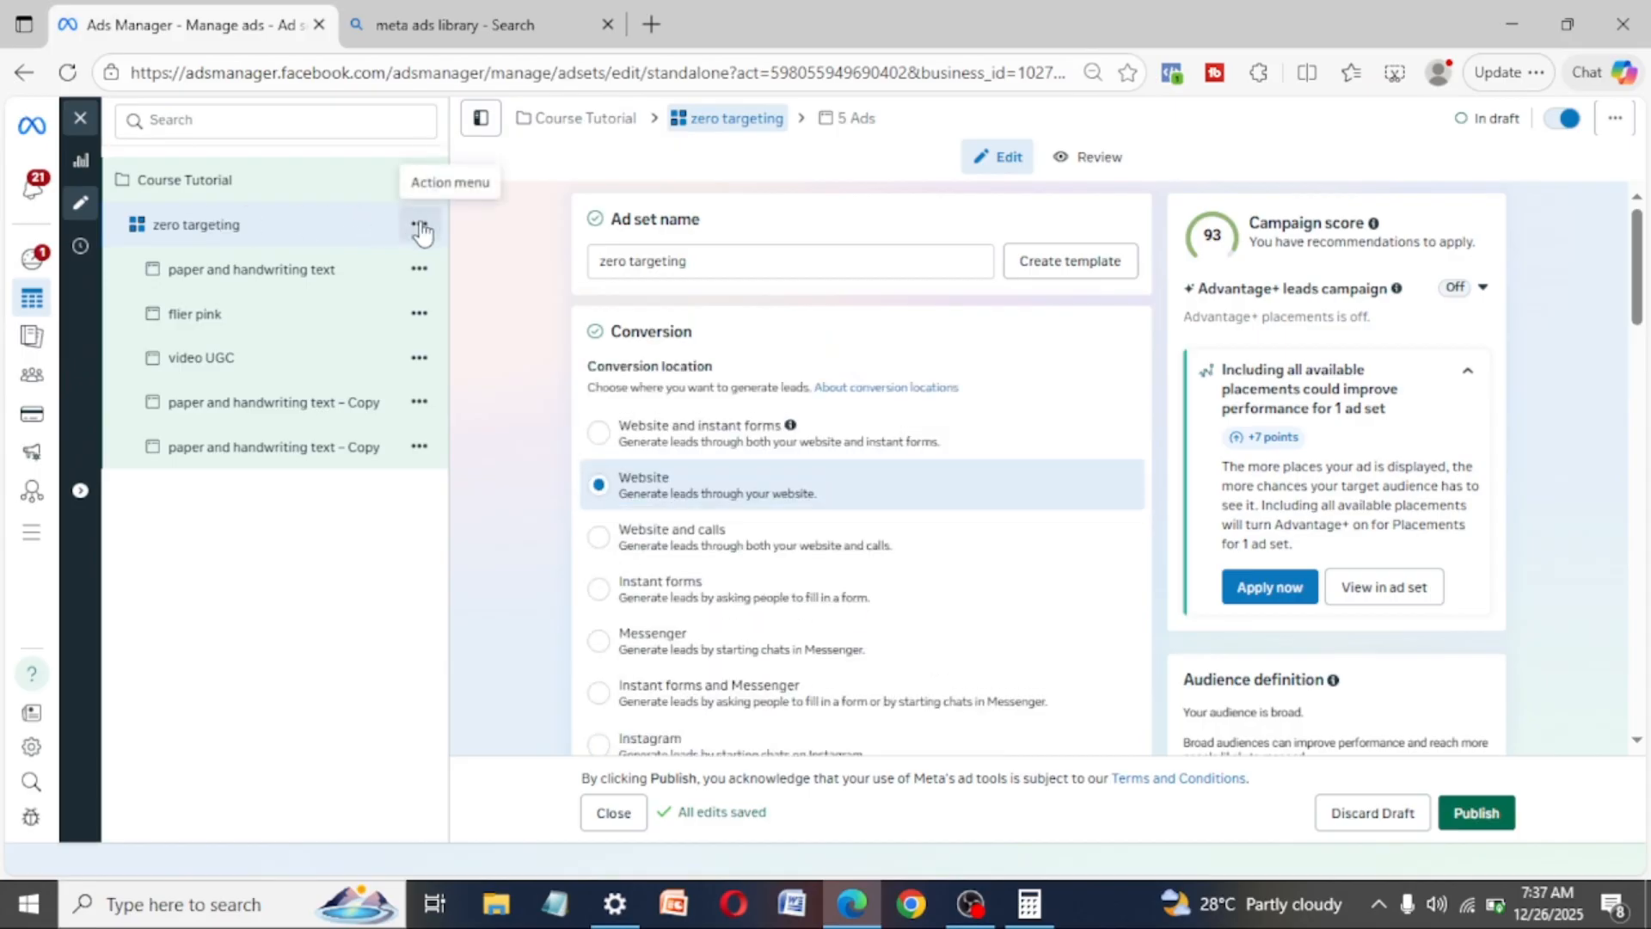
{"action": "left_click", "coordinate": [420, 227]}
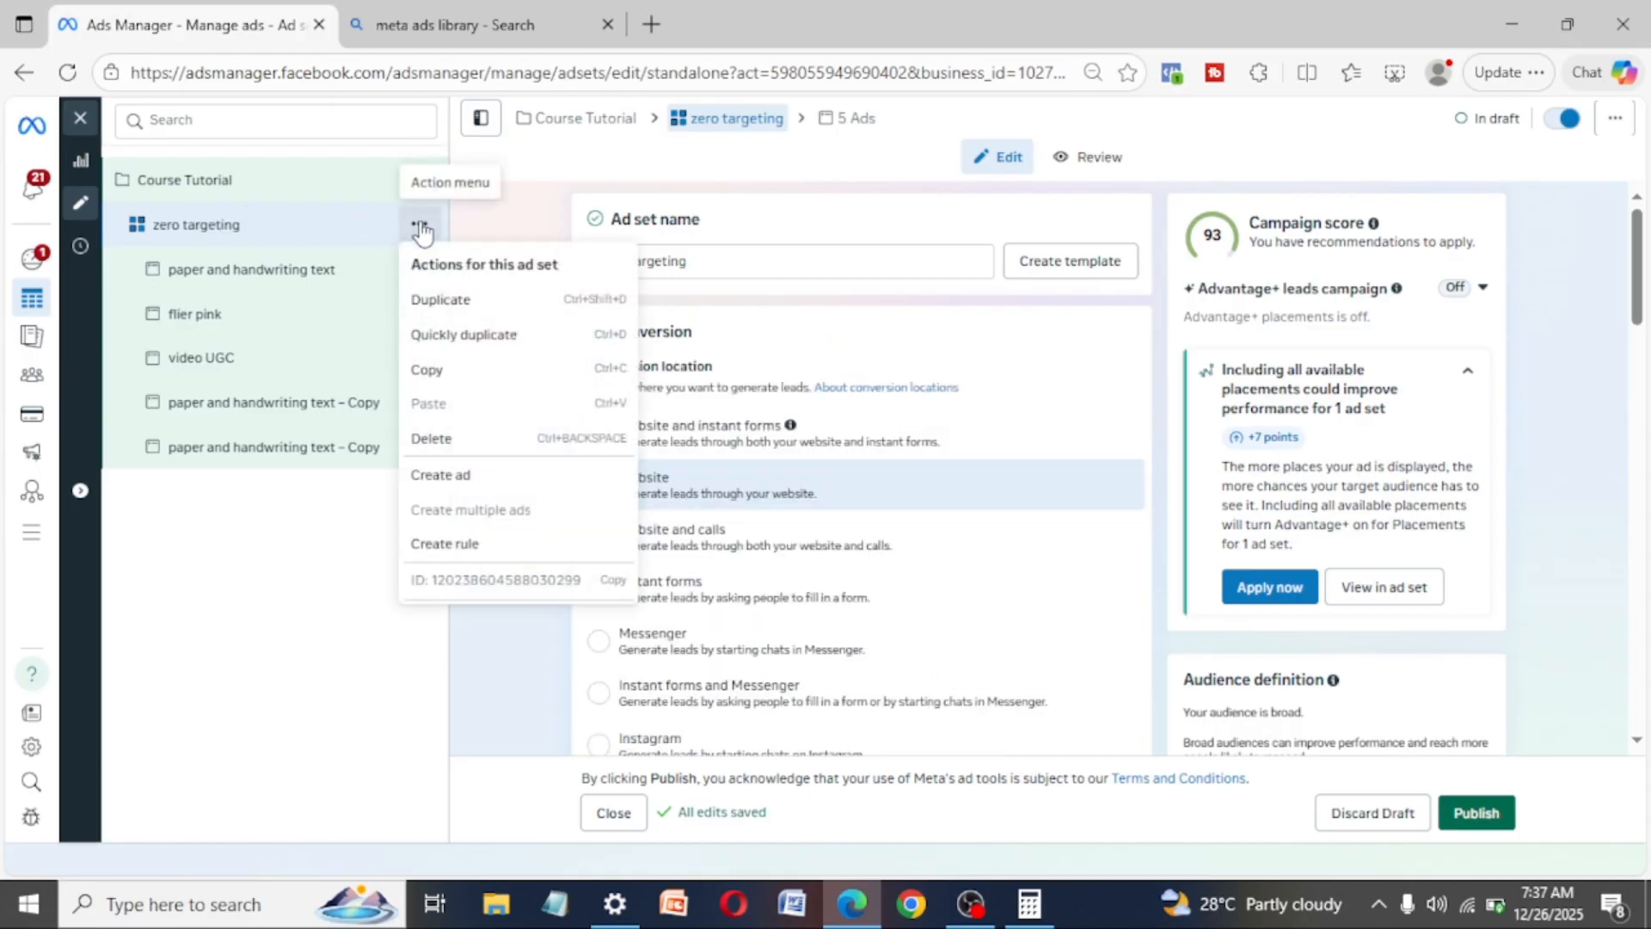
{"action": "left_click", "coordinate": [479, 340]}
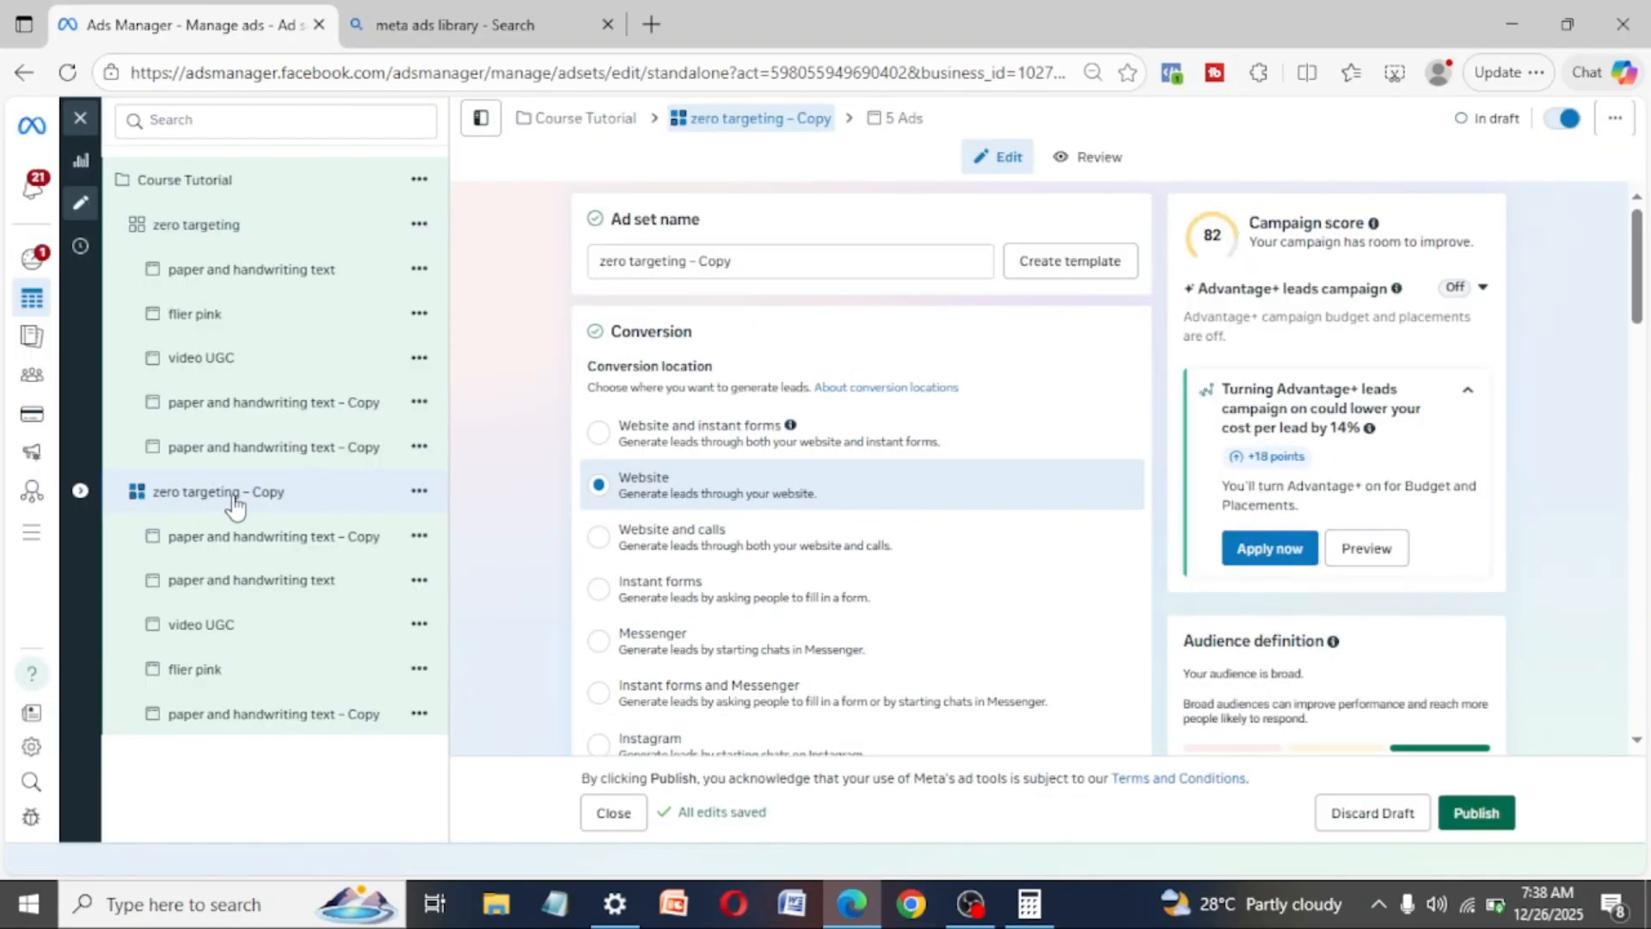
- Rename the duplicated ad set as "DETAILED TARGETING"
{"action": "triple_click", "coordinate": [742, 263]}
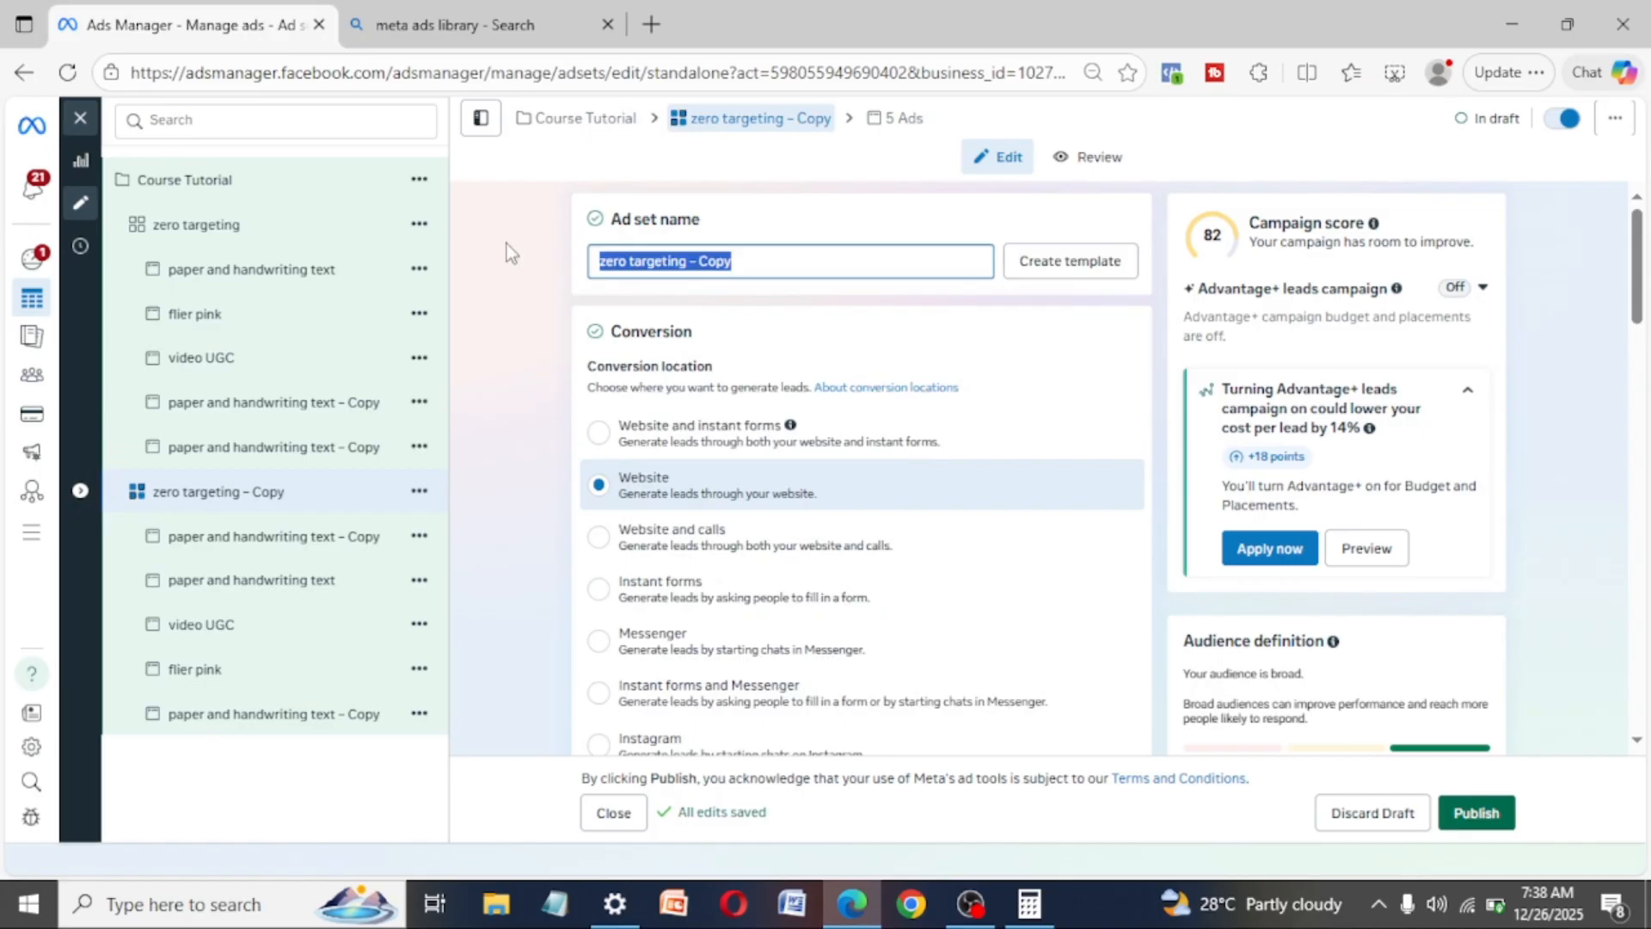
{"action": "type", "text": "DE"}
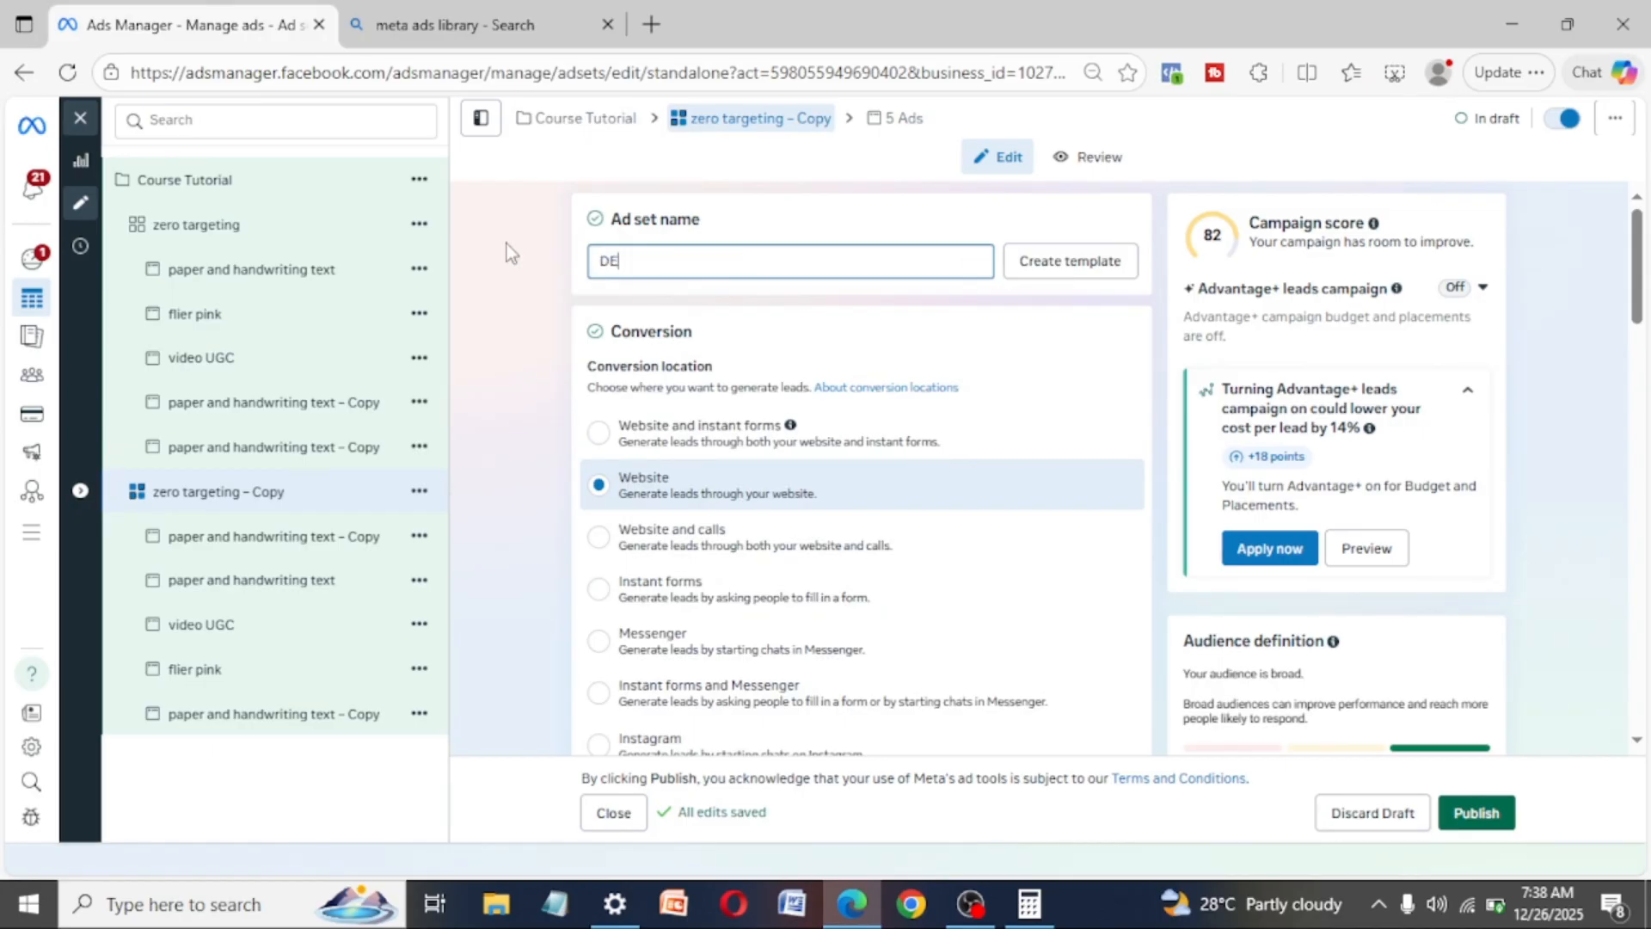
{"action": "type", "text": "TAILED"}
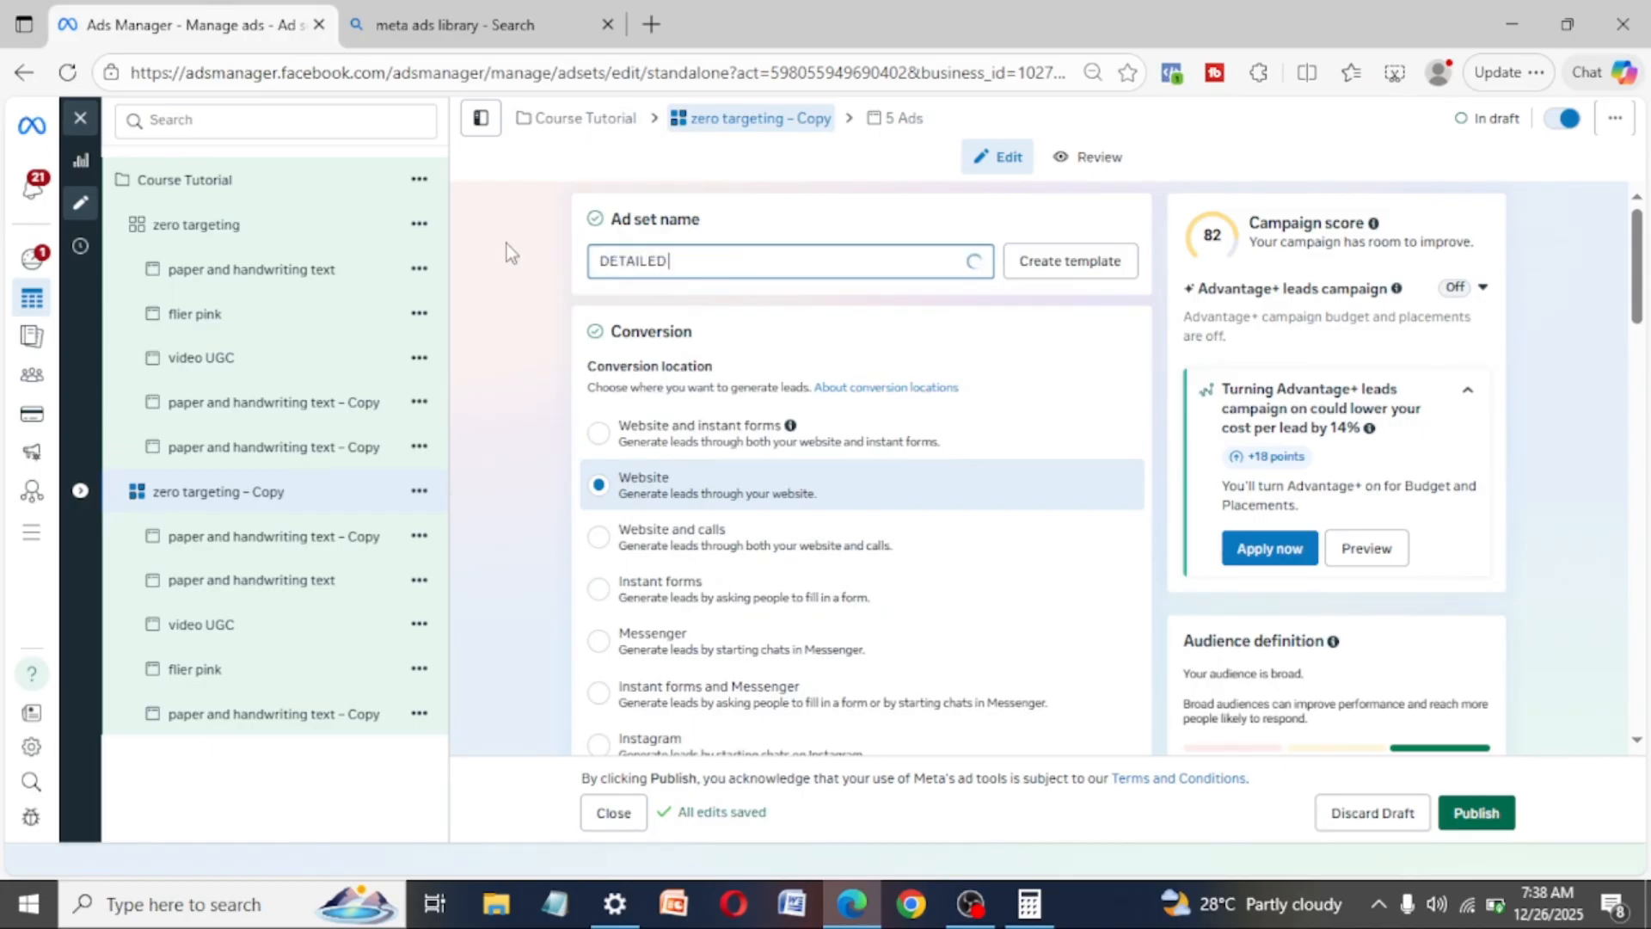
{"action": "type", "text": " TARGETING"}
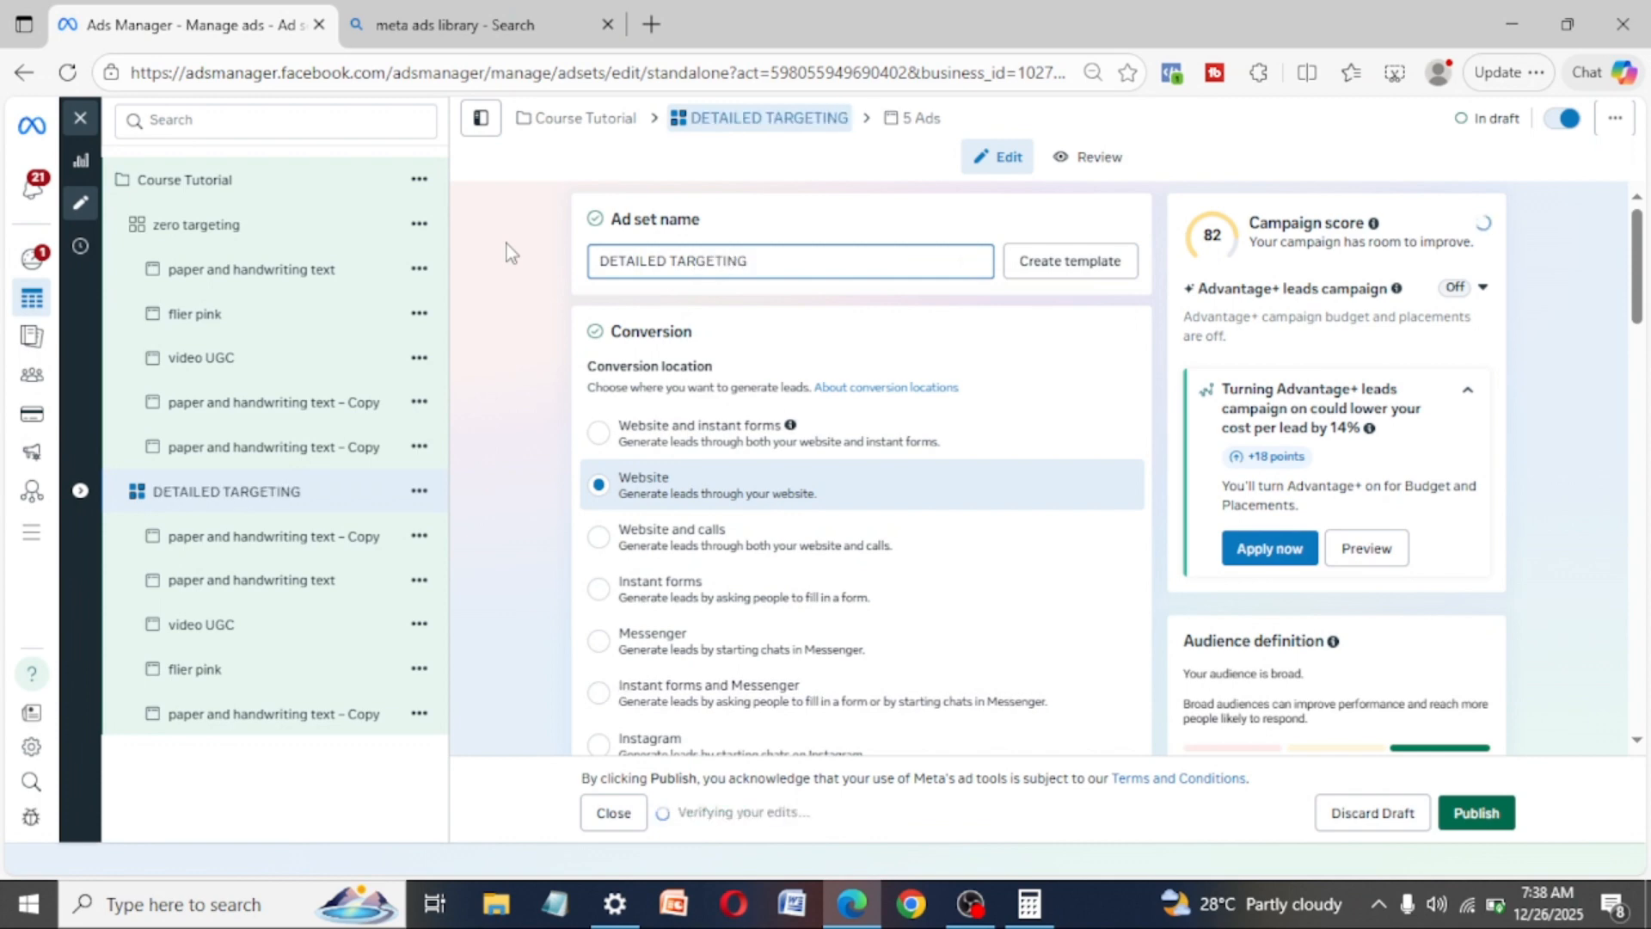
- Show the additional audience controls and suggestions of the "DETAILED TARGETING" ad set and open its detailed targeting for editing
{"action": "scroll", "coordinate": [734, 348], "scroll_direction": "down", "scroll_amount": 2}
{"action": "scroll", "coordinate": [734, 347], "scroll_direction": "down", "scroll_amount": 5}
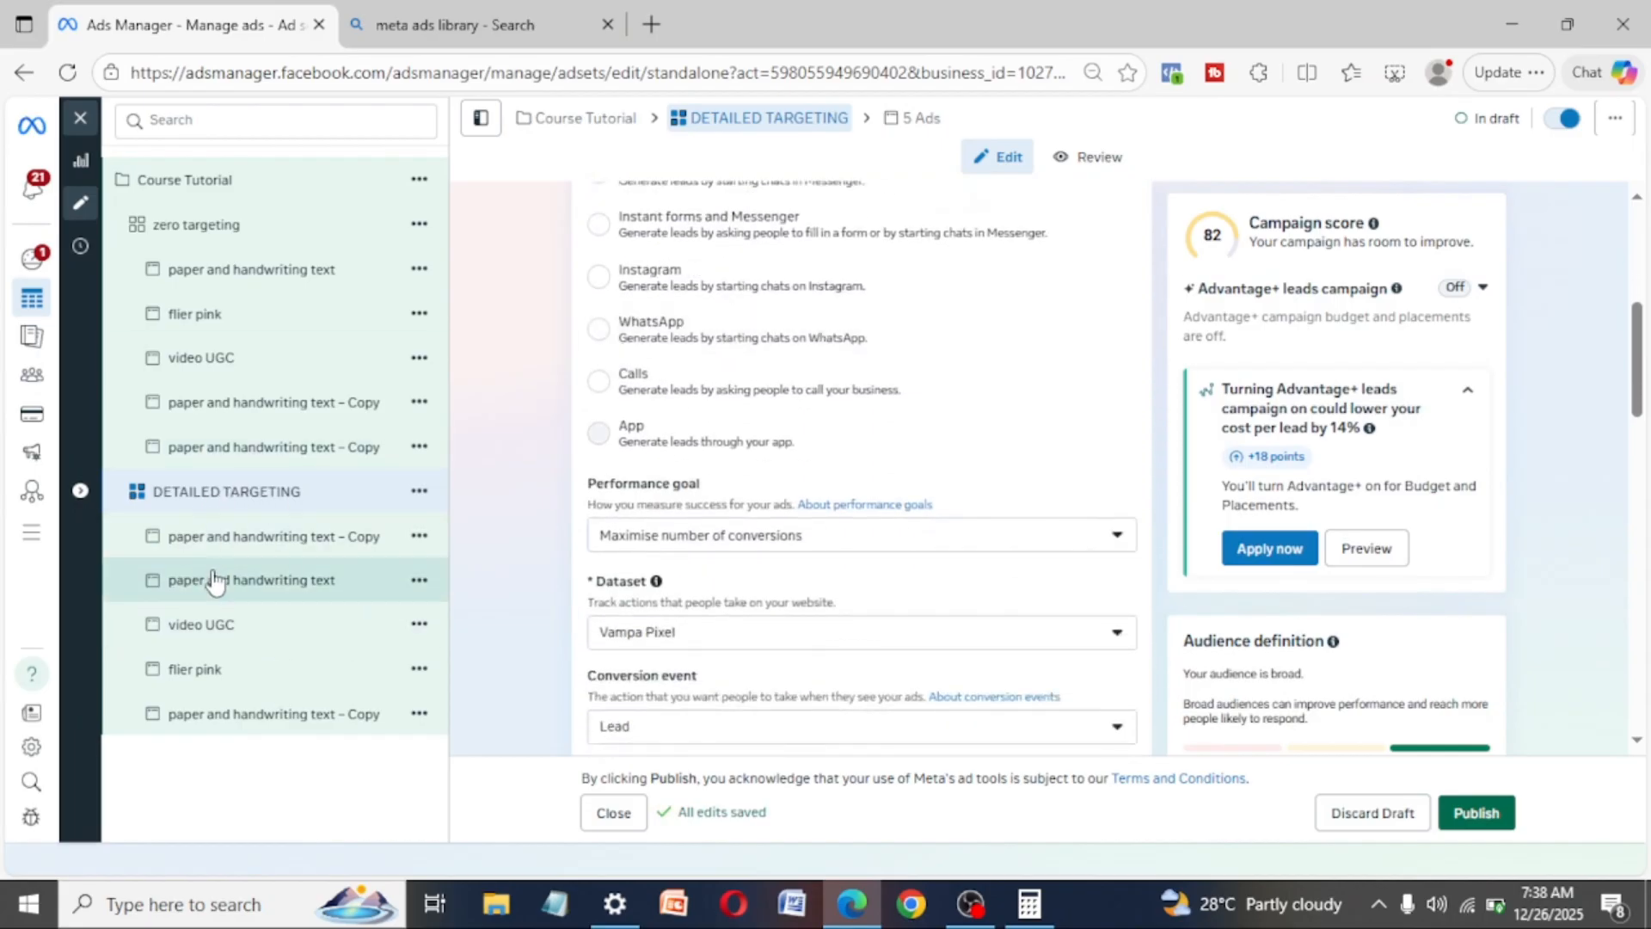
{"action": "scroll", "coordinate": [824, 666], "scroll_direction": "down", "scroll_amount": 12}
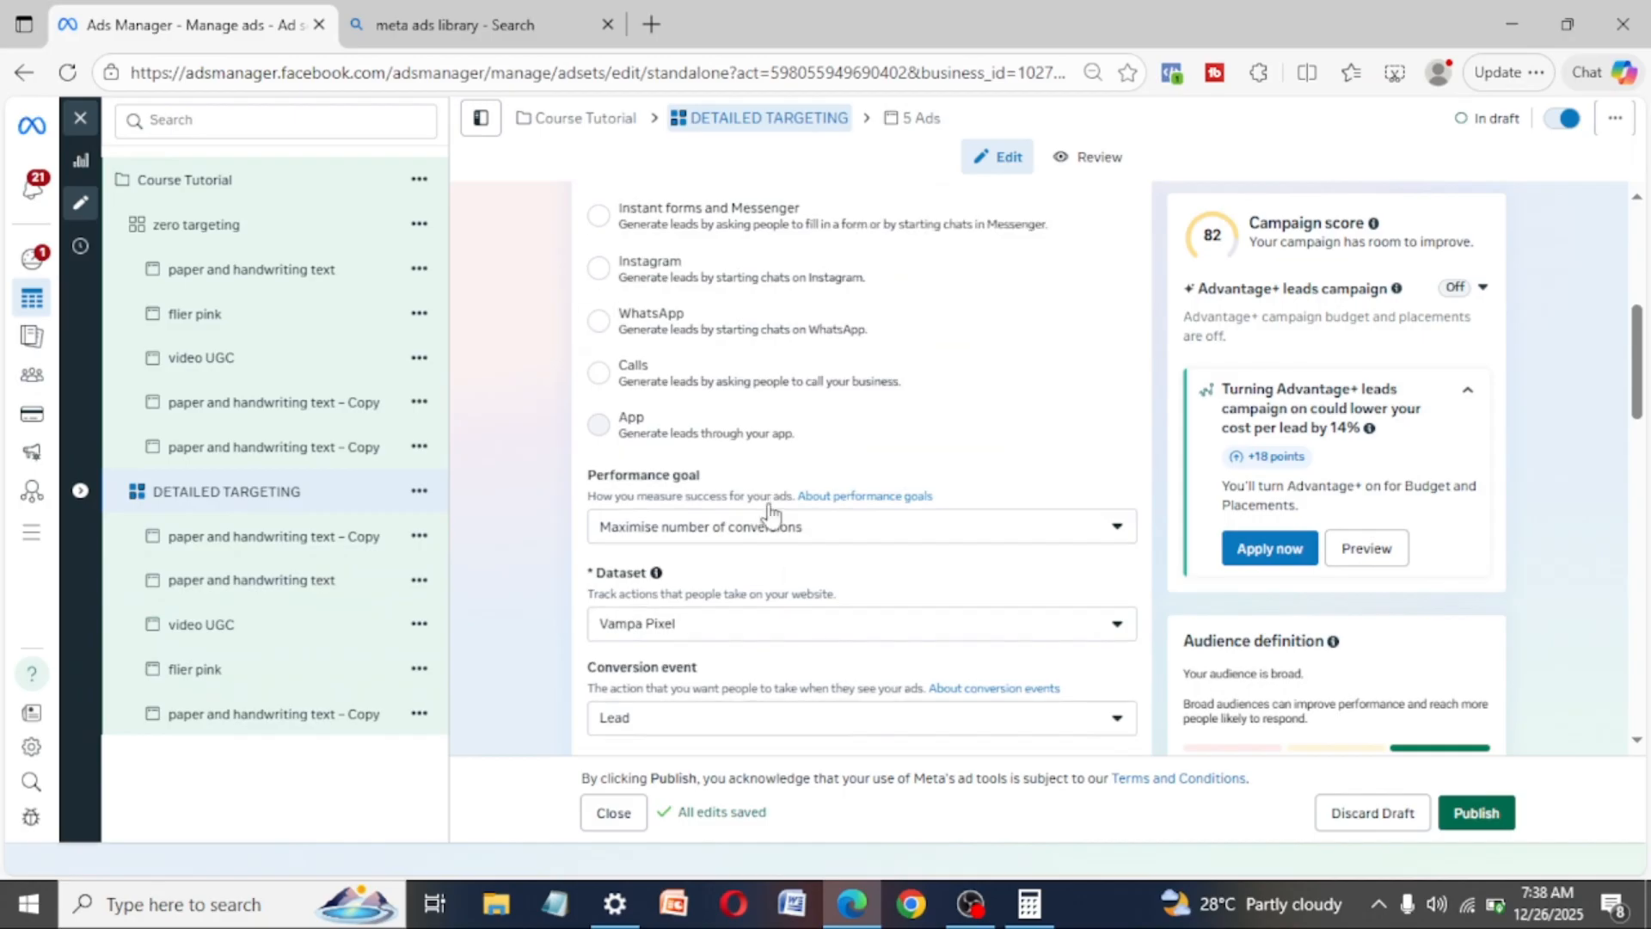
{"action": "scroll", "coordinate": [772, 513], "scroll_direction": "down", "scroll_amount": 3}
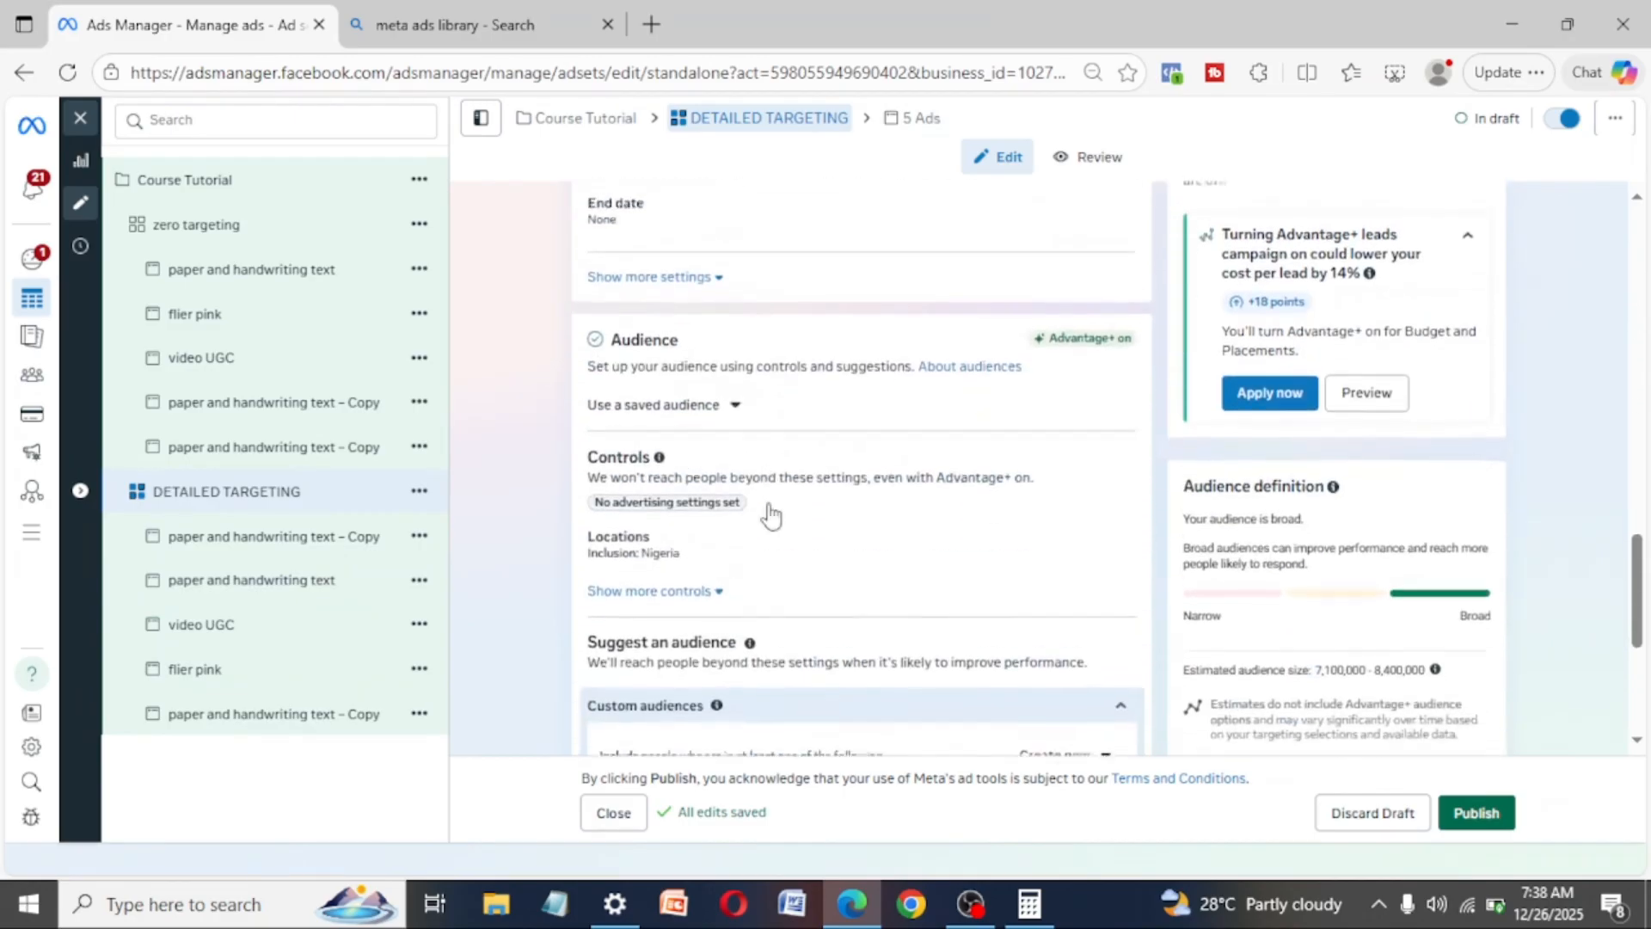
{"action": "scroll", "coordinate": [772, 513], "scroll_direction": "up", "scroll_amount": 6}
{"action": "scroll", "coordinate": [771, 509], "scroll_direction": "down", "scroll_amount": 10}
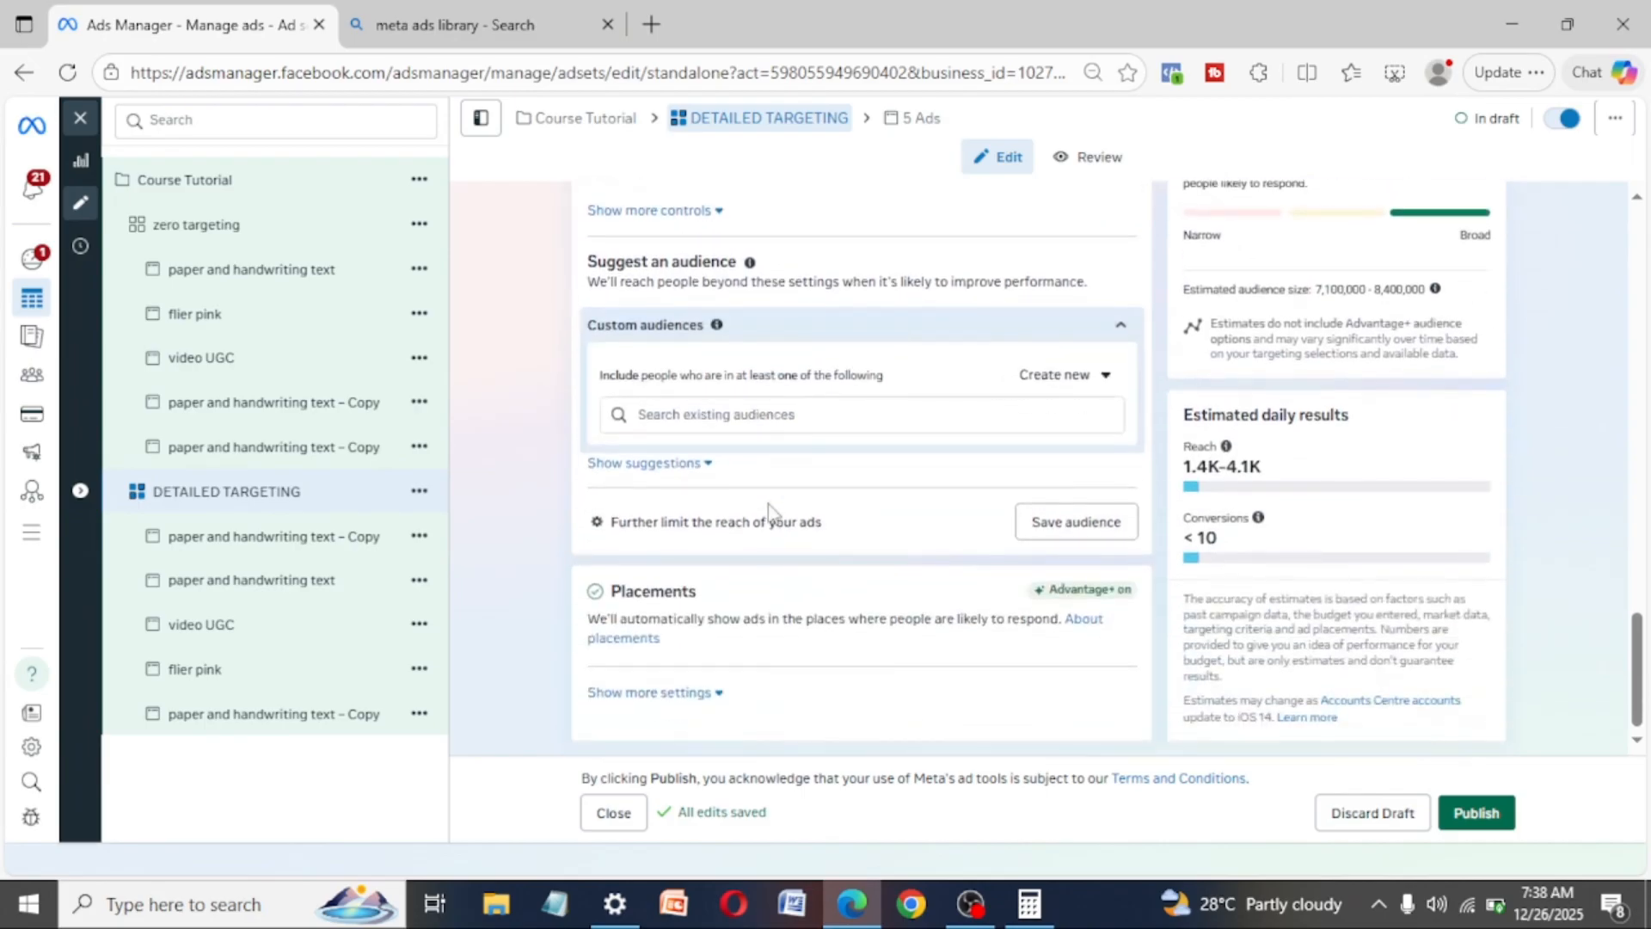
{"action": "scroll", "coordinate": [884, 532], "scroll_direction": "up", "scroll_amount": 3}
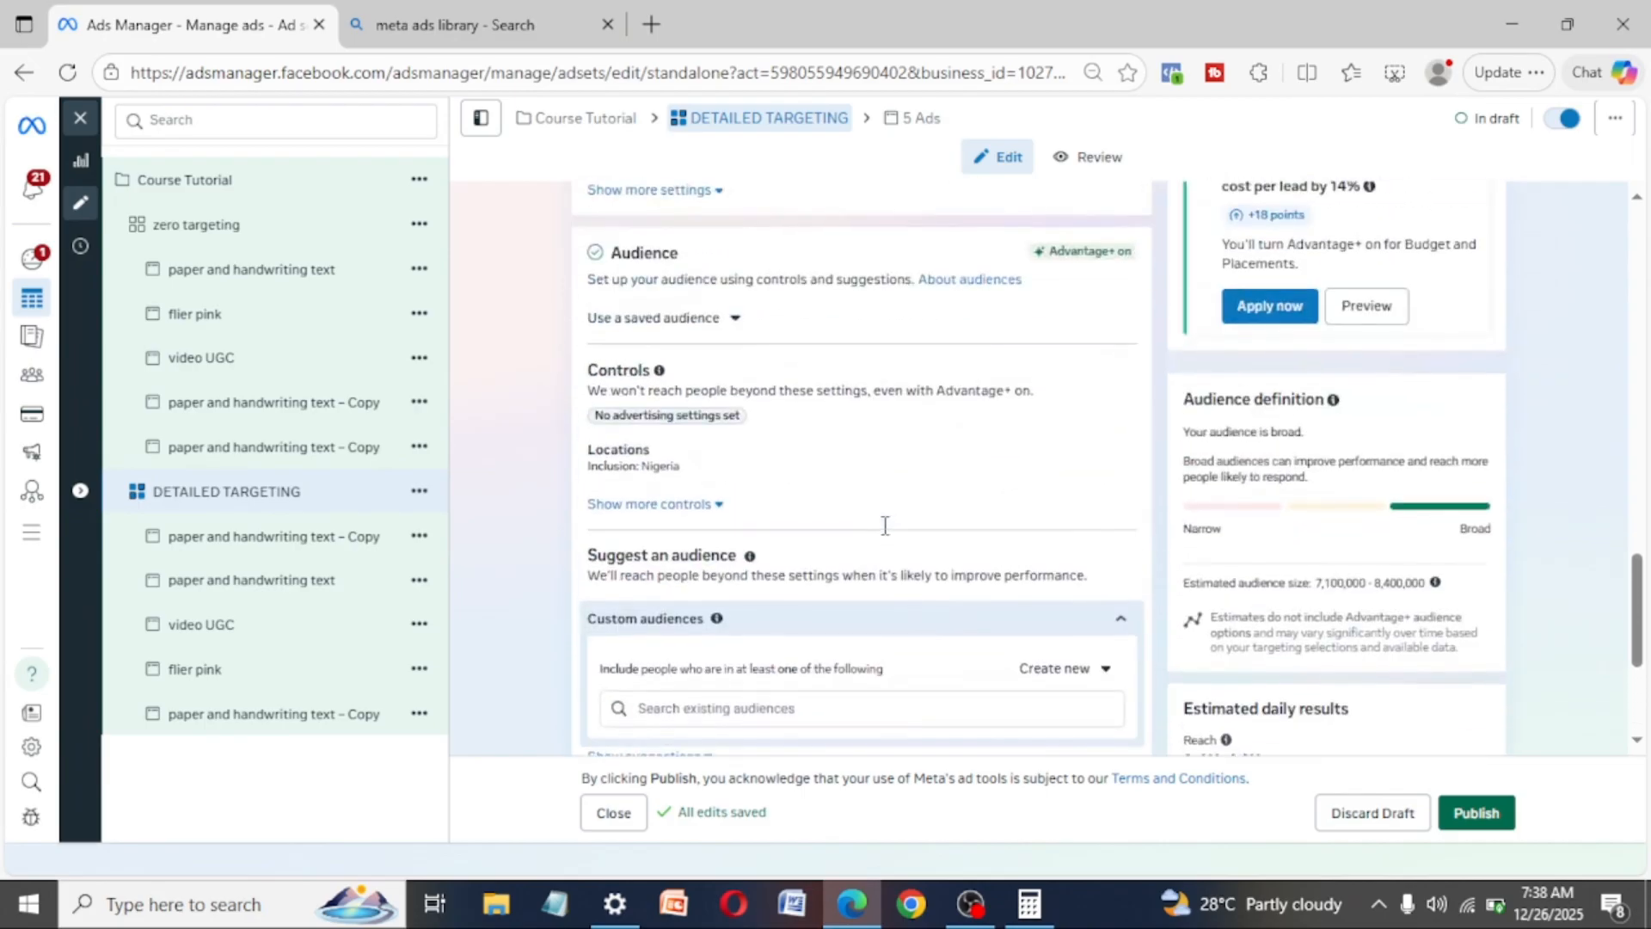
{"action": "left_click", "coordinate": [719, 511]}
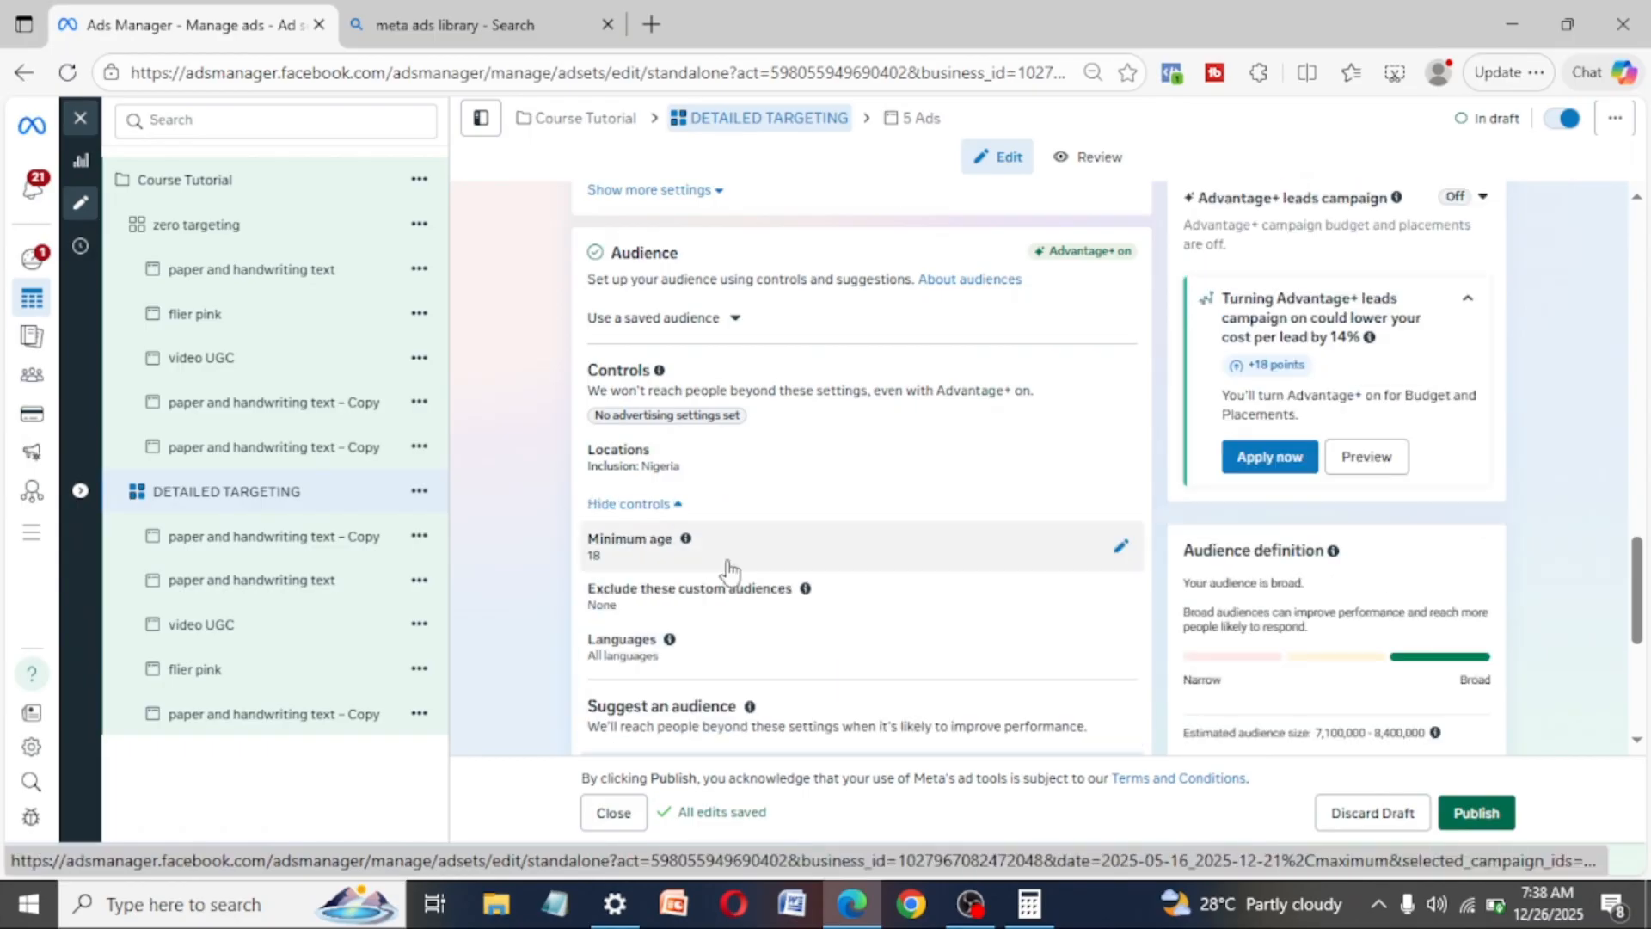
{"action": "scroll", "coordinate": [728, 570], "scroll_direction": "down", "scroll_amount": 4}
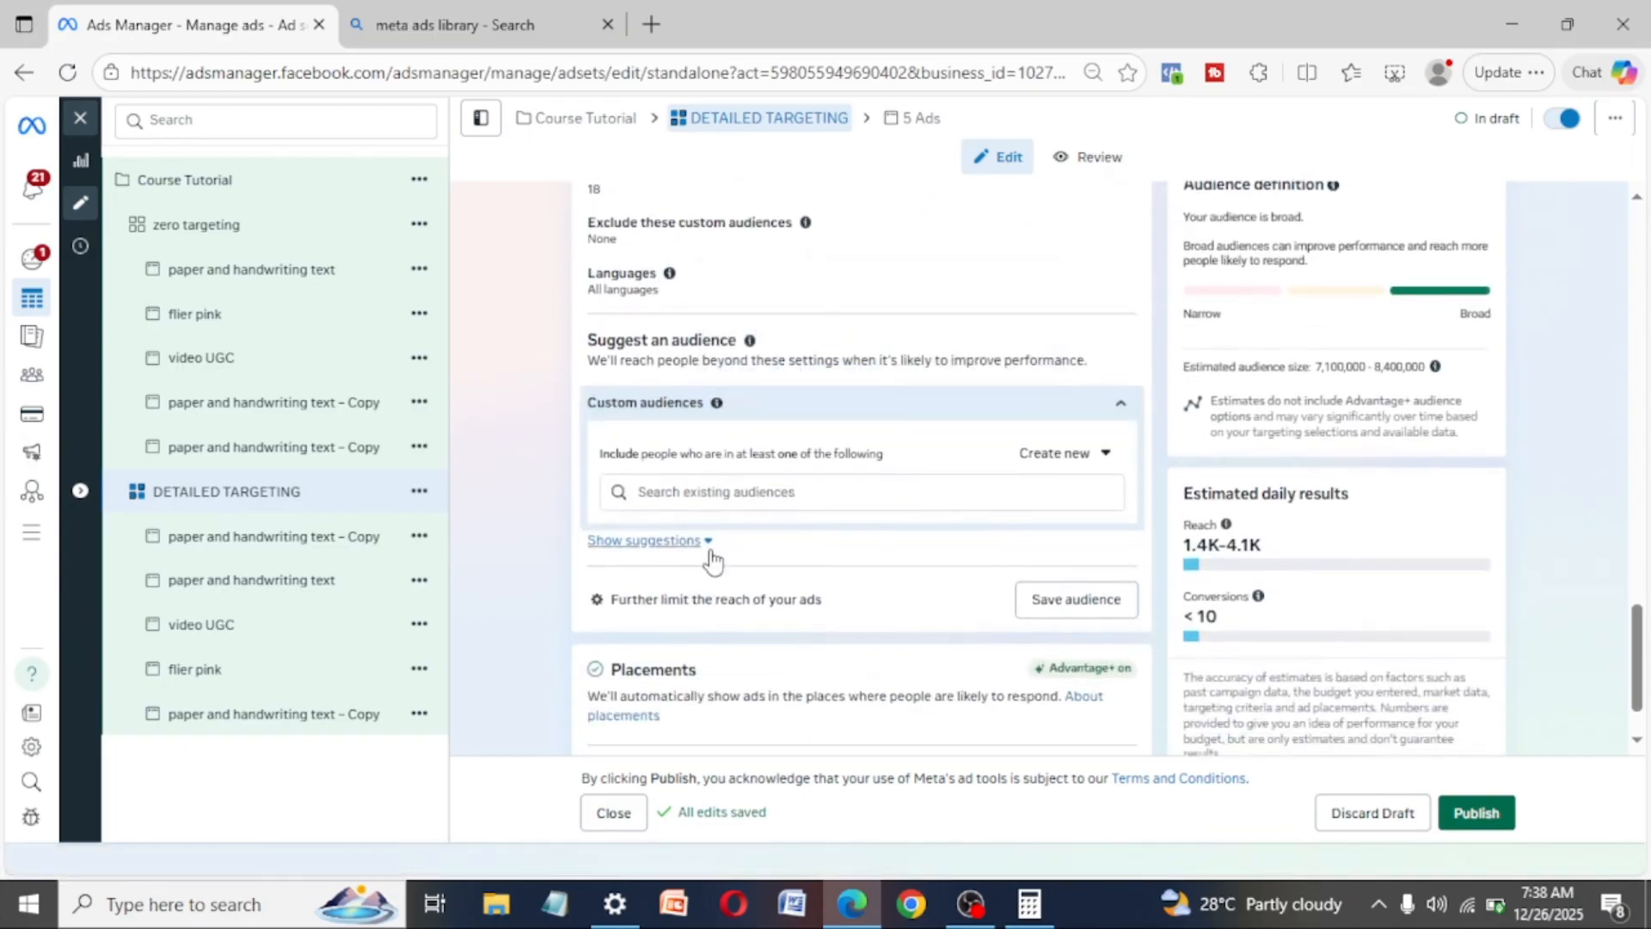
{"action": "left_click", "coordinate": [707, 544]}
{"action": "scroll", "coordinate": [804, 667], "scroll_direction": "down", "scroll_amount": 2}
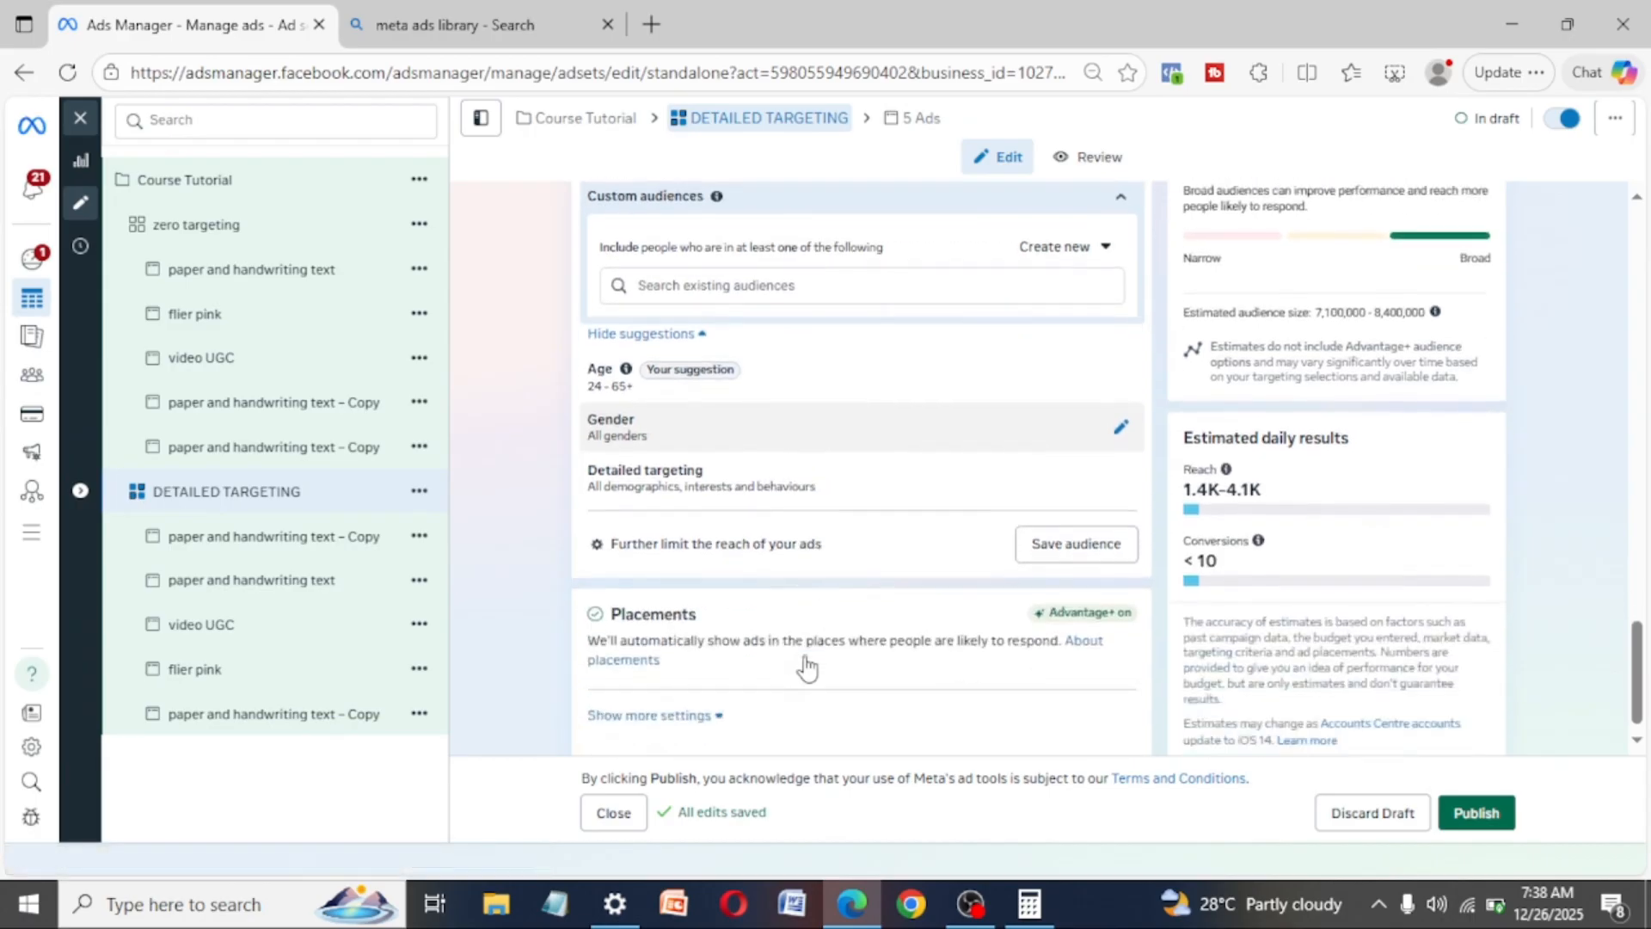
{"action": "left_click", "coordinate": [1122, 454]}
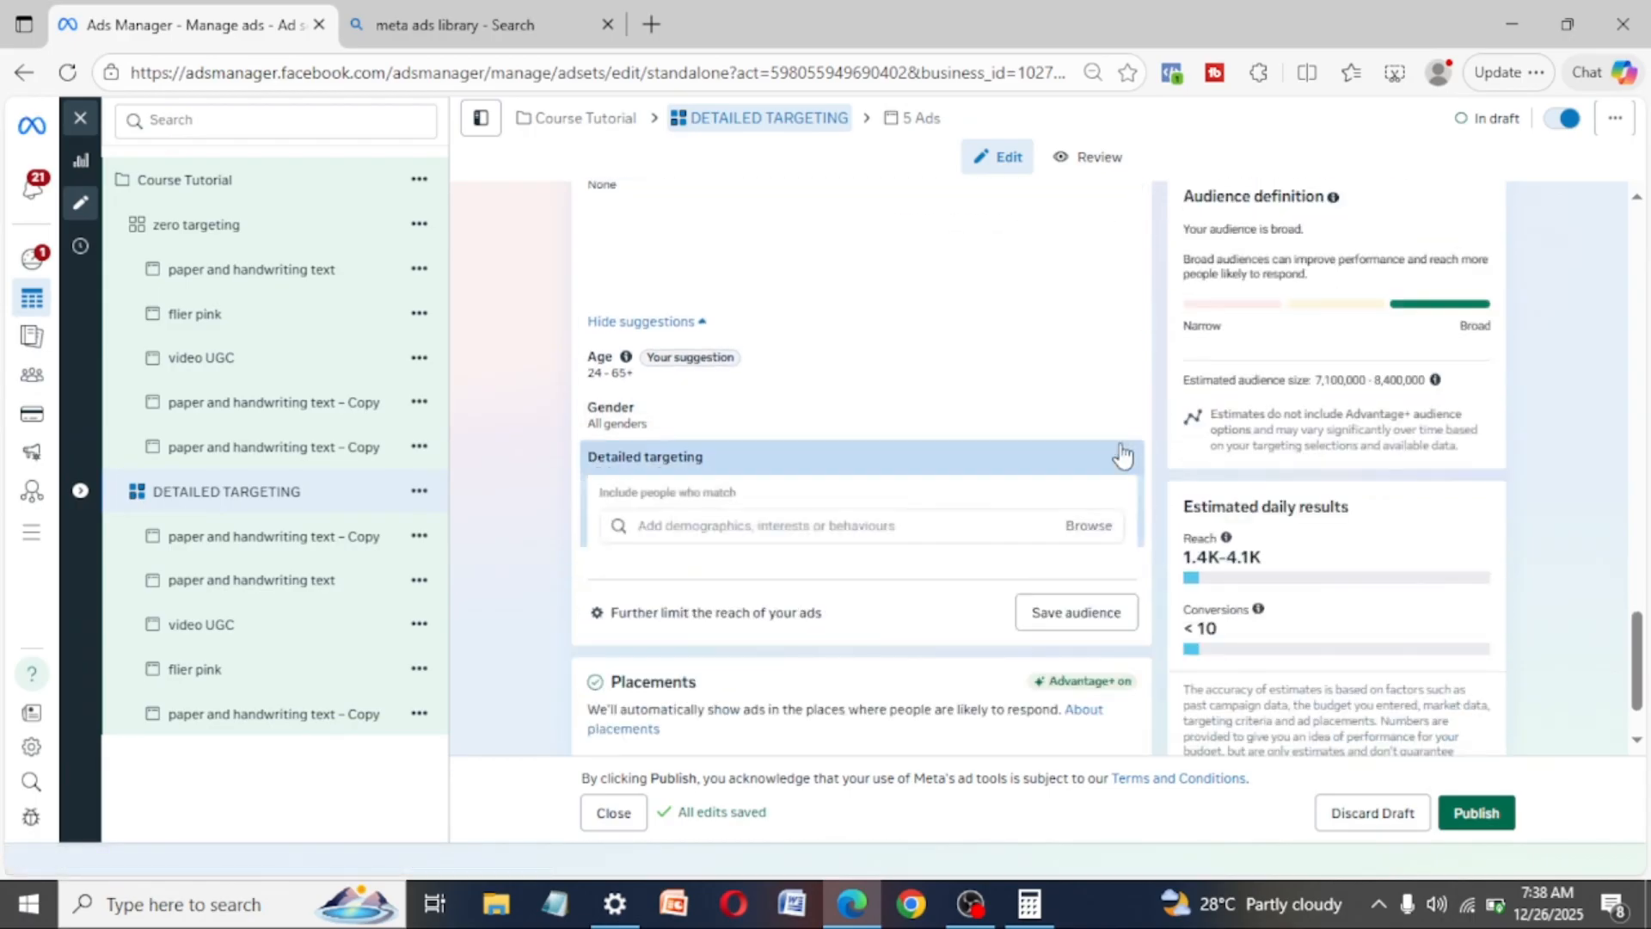
{"action": "scroll", "coordinate": [1123, 453], "scroll_direction": "down", "scroll_amount": 1}
{"action": "left_click", "coordinate": [819, 427]}
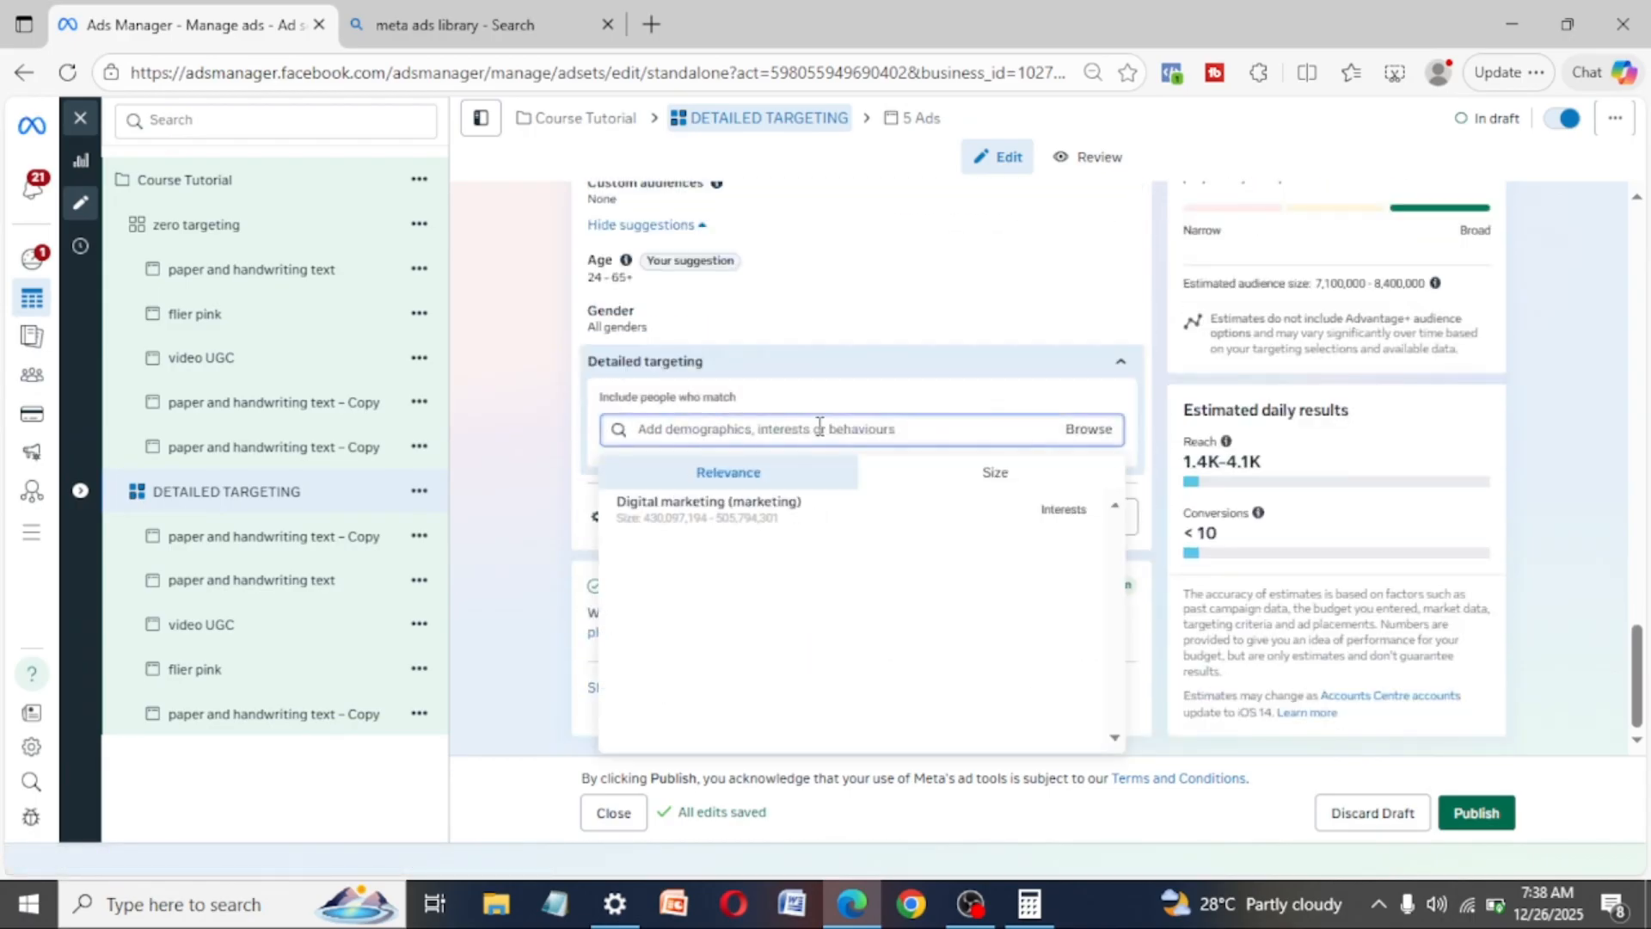
- Search the detailed targeting options for digital marketing and clear the search text
{"action": "type", "text": "DIGIT"}
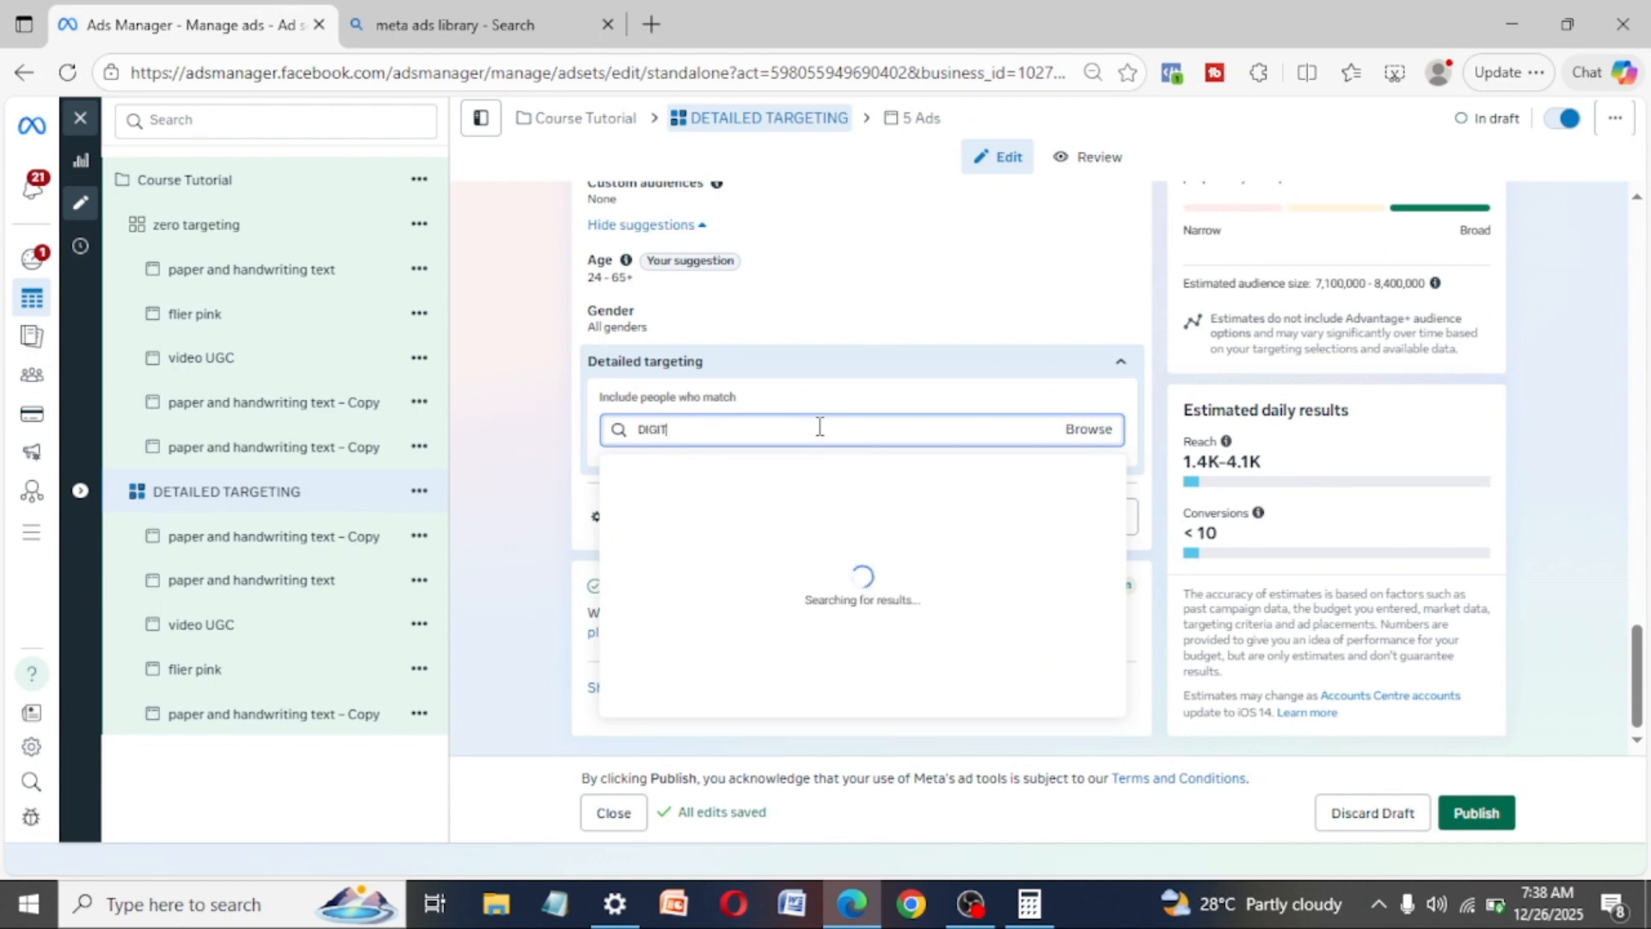
{"action": "type", "text": "AL MAREKTIN"}
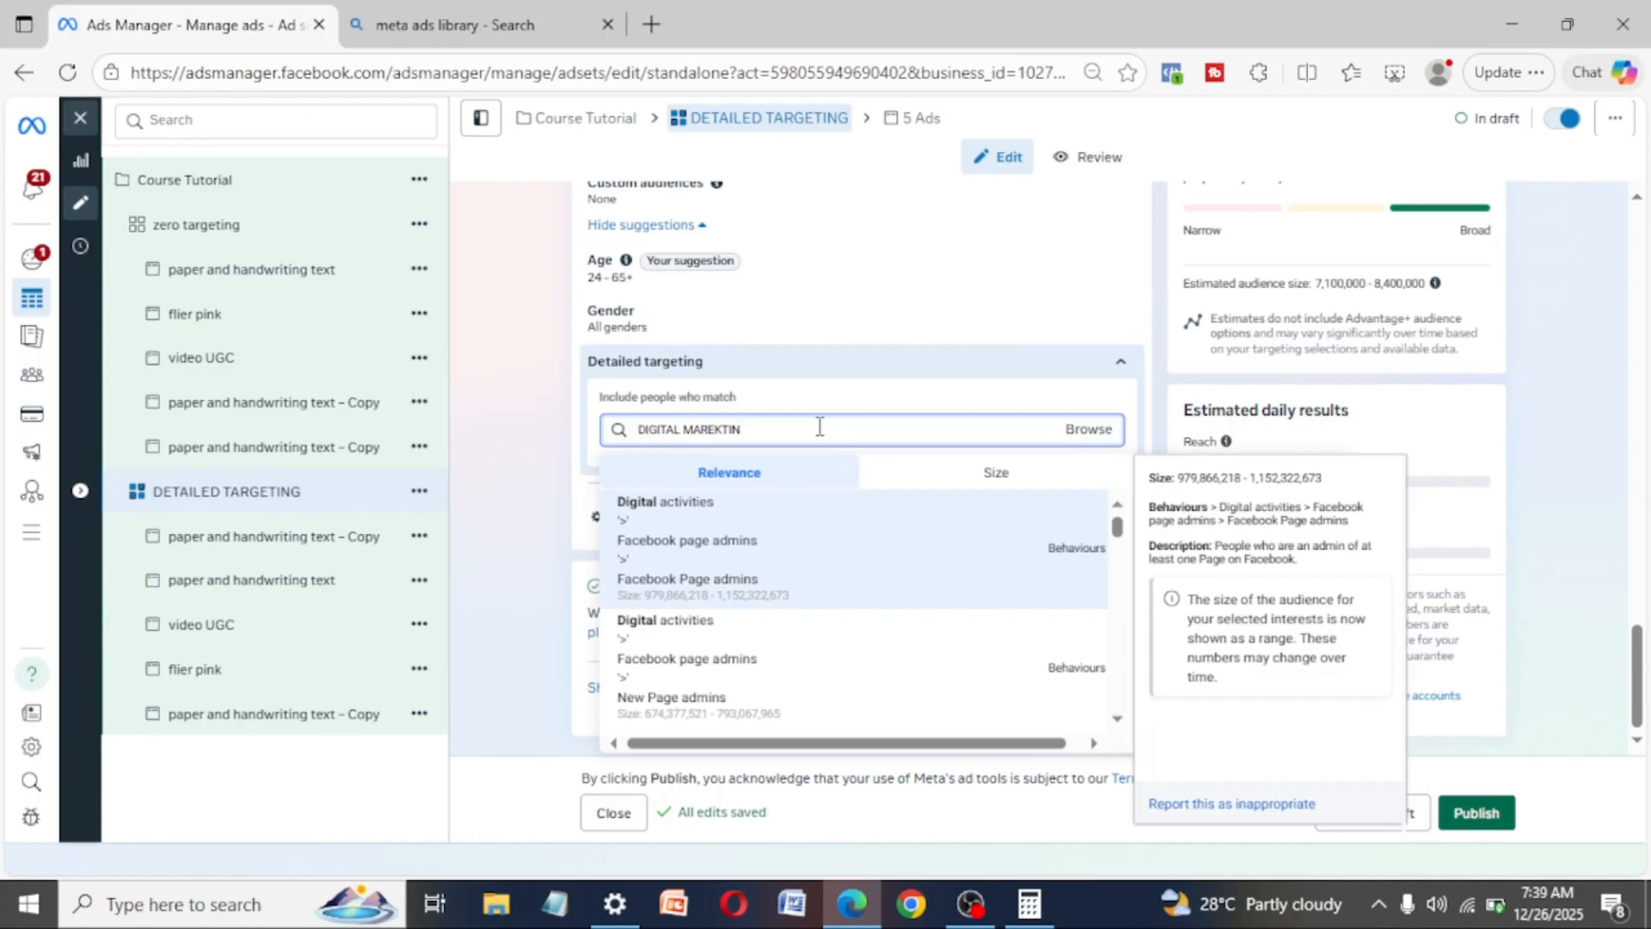
{"action": "type", "text": "G"}
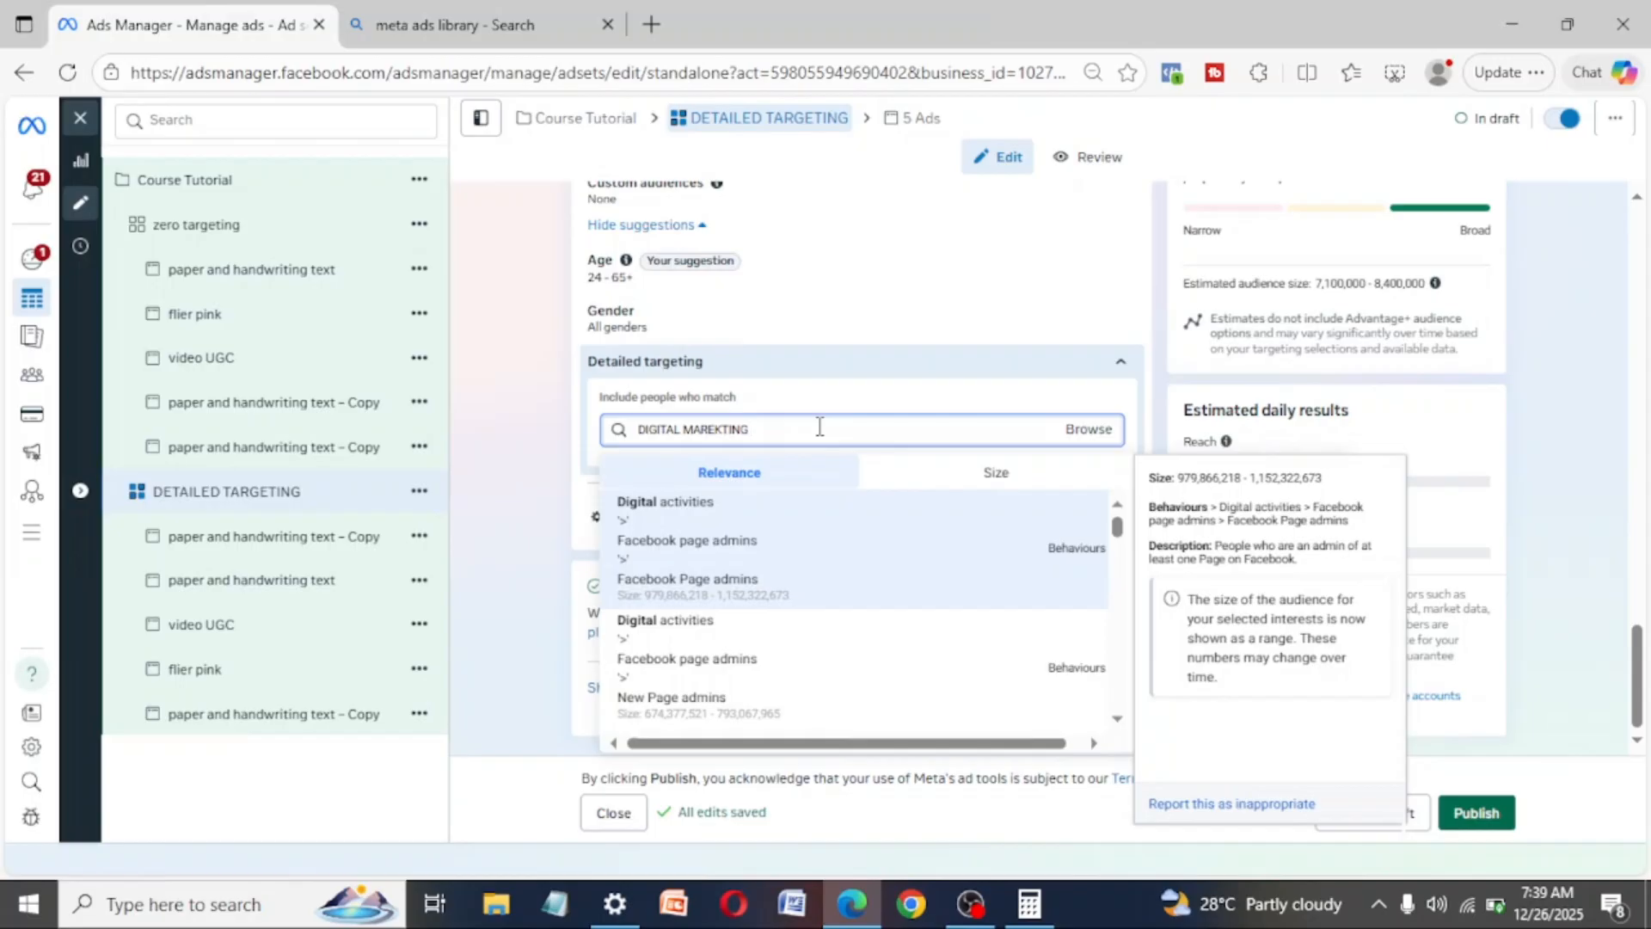
{"action": "key", "text": "BackSpace"}
{"action": "key", "text": "BackSpace"}
{"action": "key", "text": "BackSpace"}
{"action": "key", "text": "BackSpace"}
{"action": "key", "text": "BackSpace"}
{"action": "key", "text": "BackSpace"}
{"action": "type", "text": "KTING"}
{"action": "key", "text": "ctrl+a"}
{"action": "key", "text": "BackSpace"}
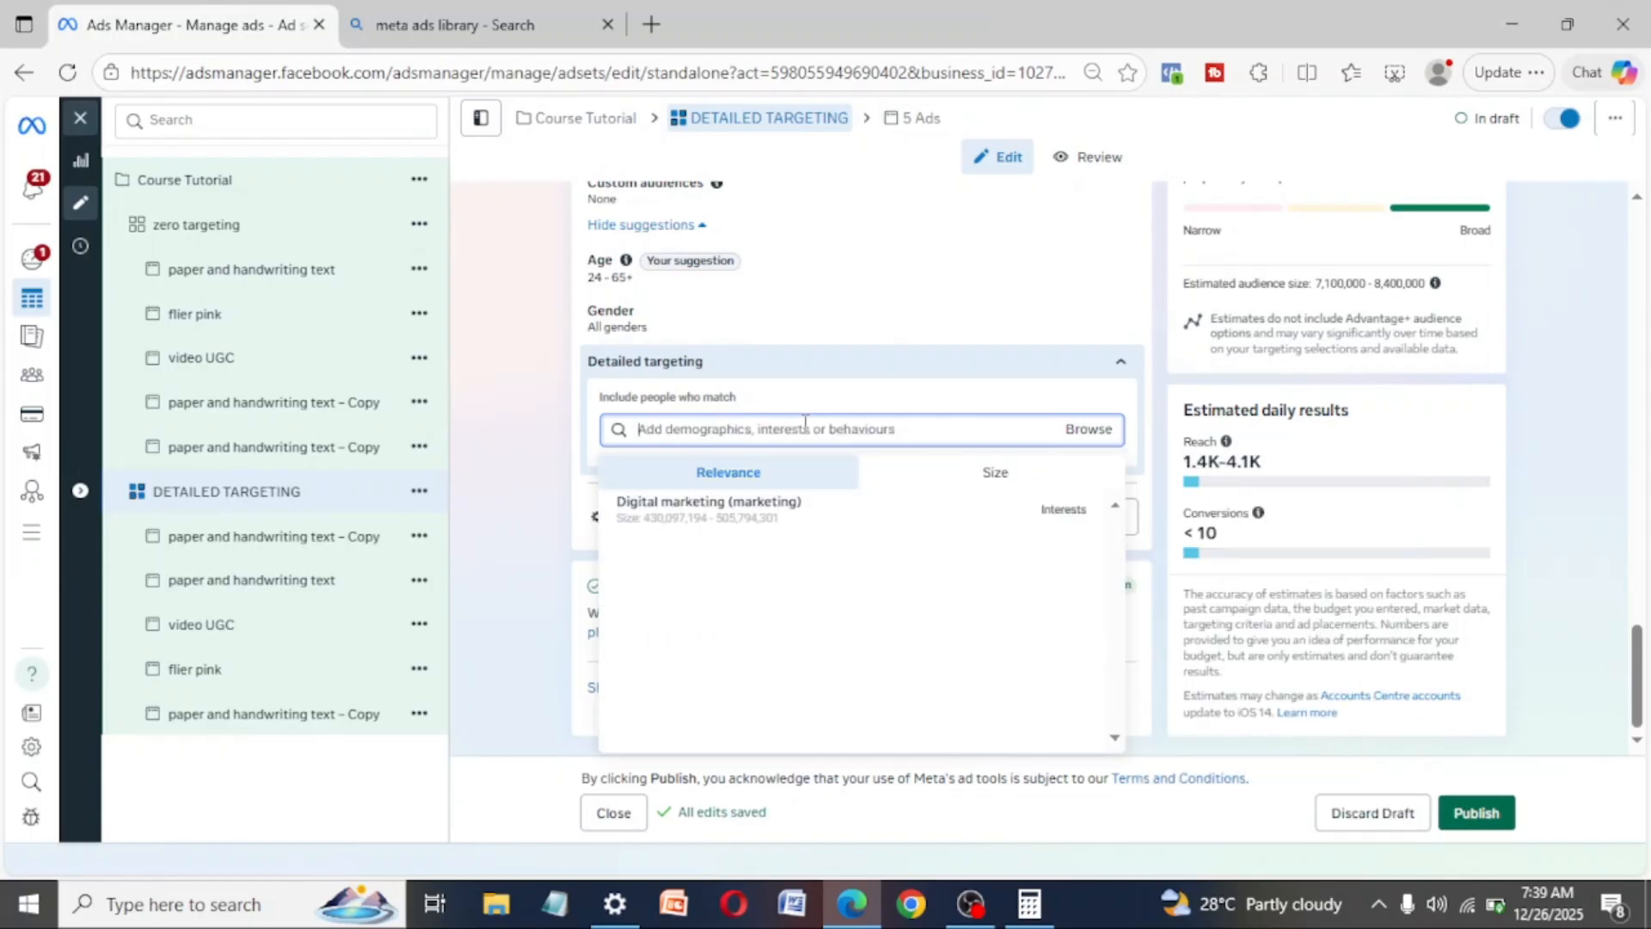
- Add the suggested interest "Digital marketing (marketing)" to the ad set's detailed targeting
{"action": "left_click", "coordinate": [746, 508]}
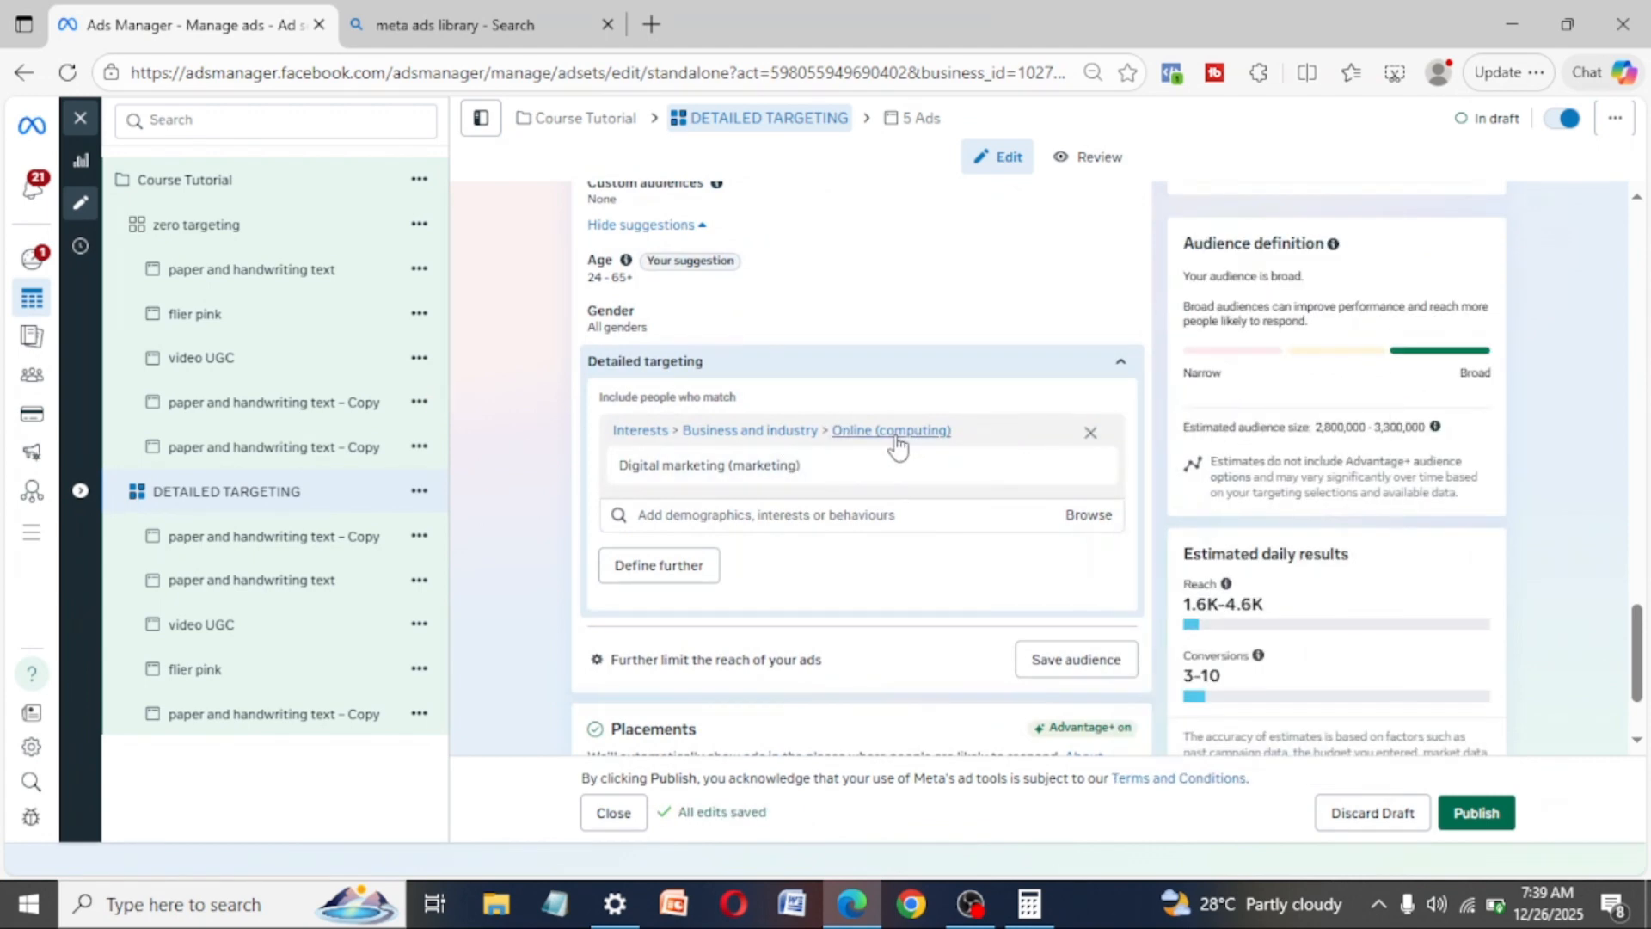
{"action": "mouse_move", "coordinate": [1075, 476]}
{"action": "mouse_move", "coordinate": [757, 469]}
- Quickly duplicate the "DETAILED TARGETING" ad set with its five ads
{"action": "left_click", "coordinate": [420, 494]}
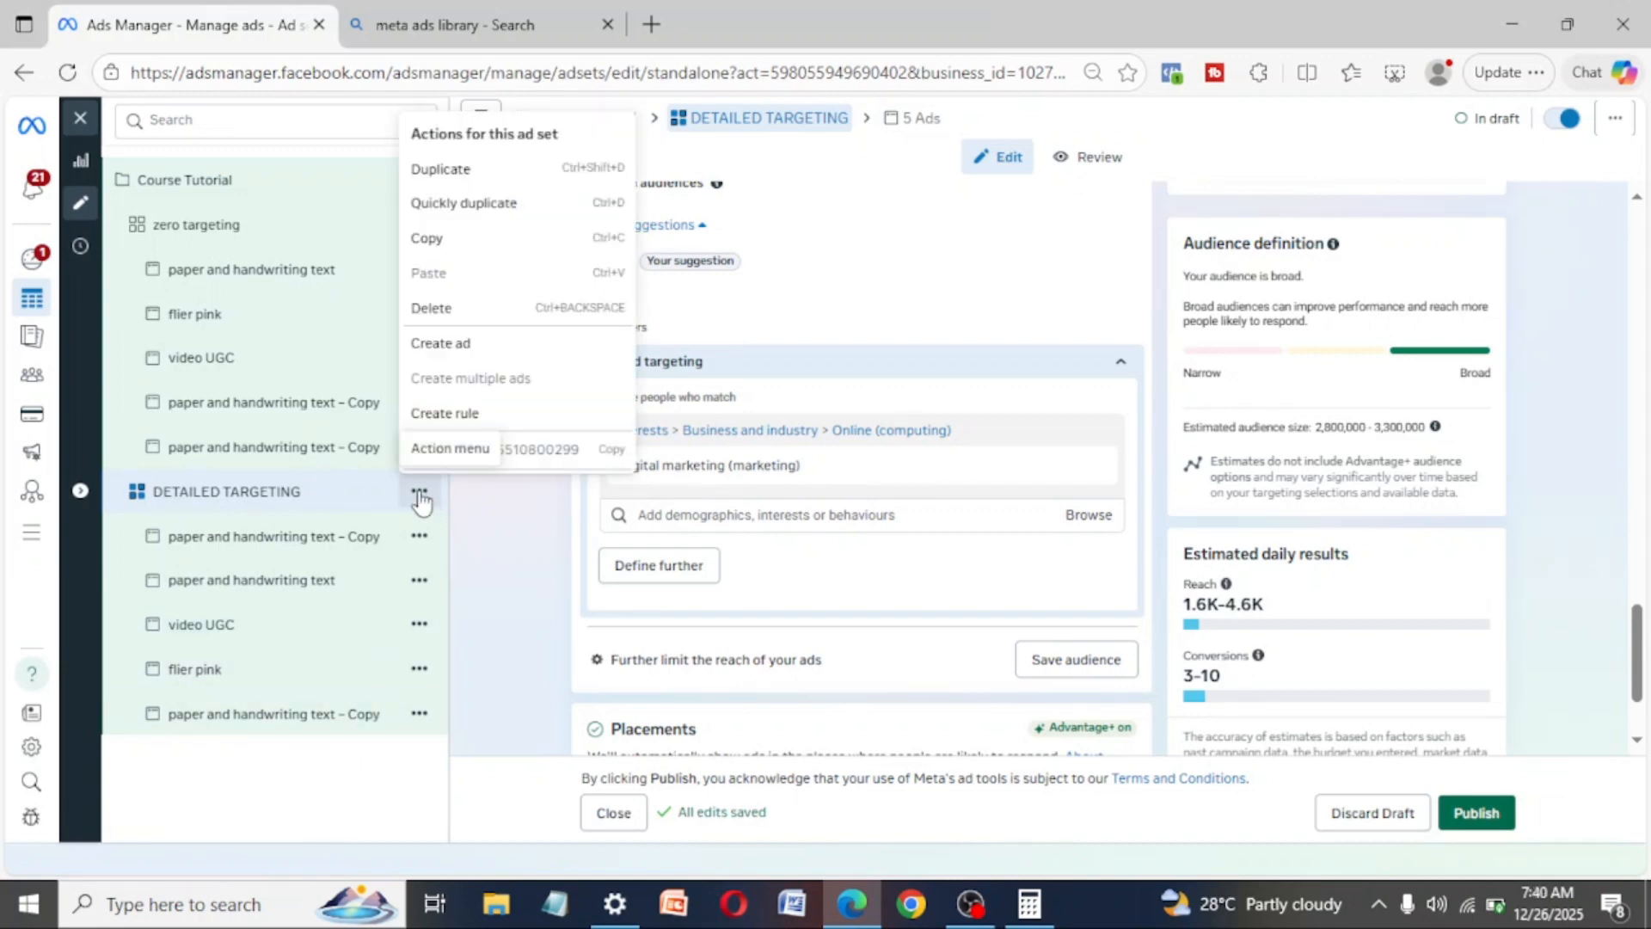
{"action": "left_click", "coordinate": [470, 205]}
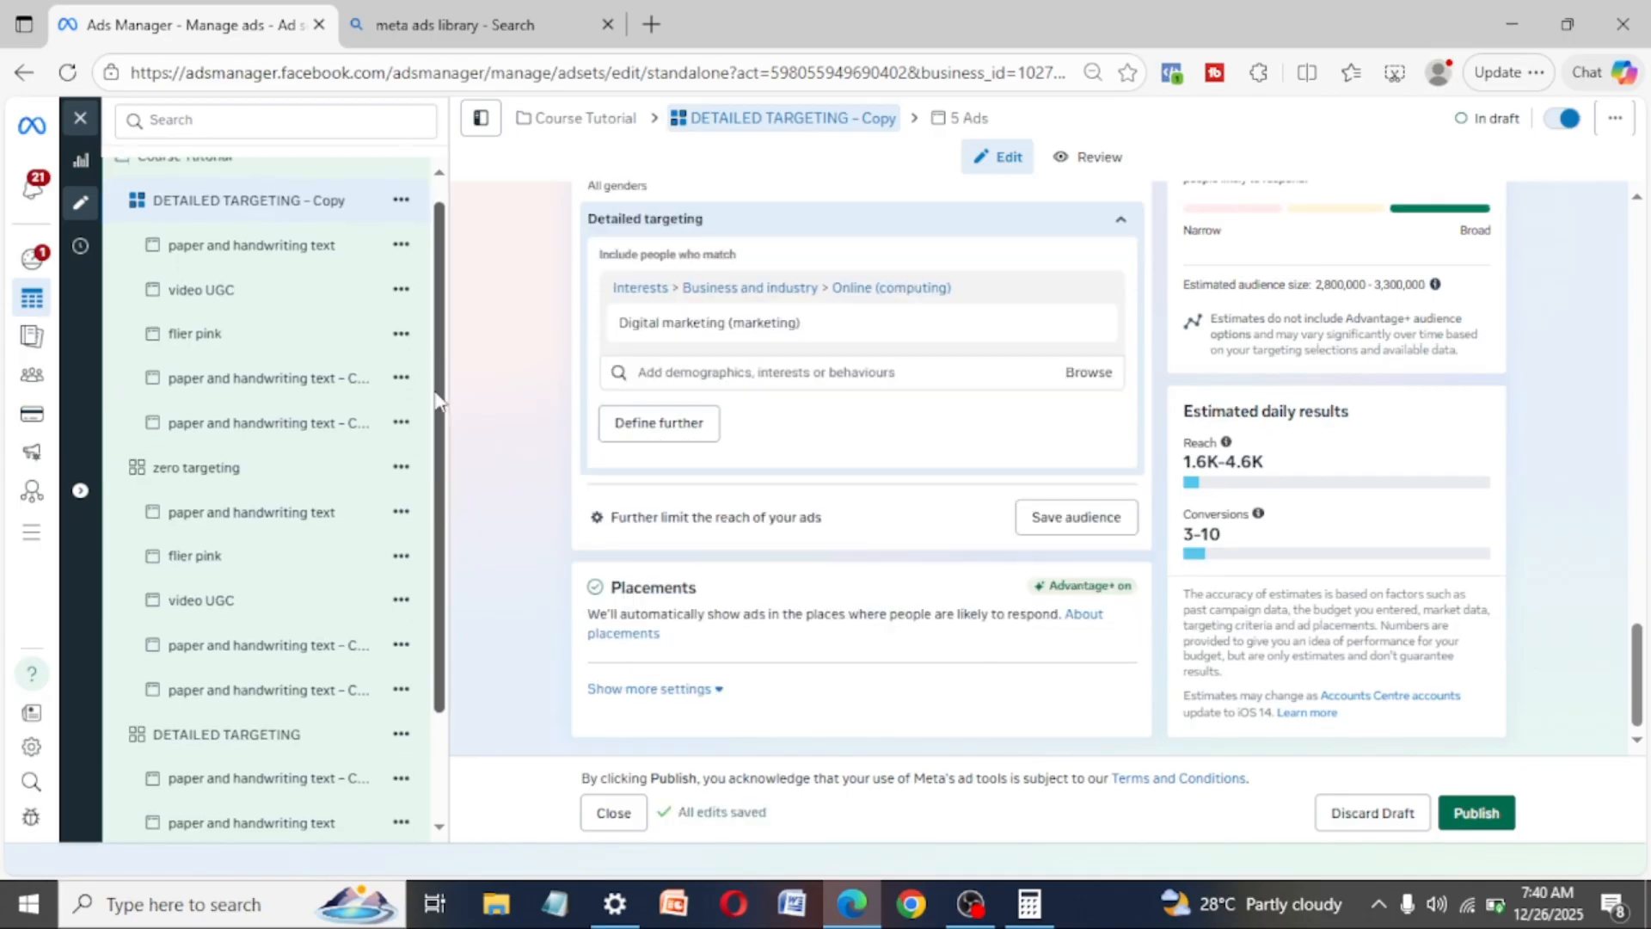
- Rename the original "DETAILED TARGETING" ad set, listed below "zero targeting", as "ENTREPRENEUR"
{"action": "scroll", "coordinate": [439, 376], "scroll_direction": "down", "scroll_amount": 2}
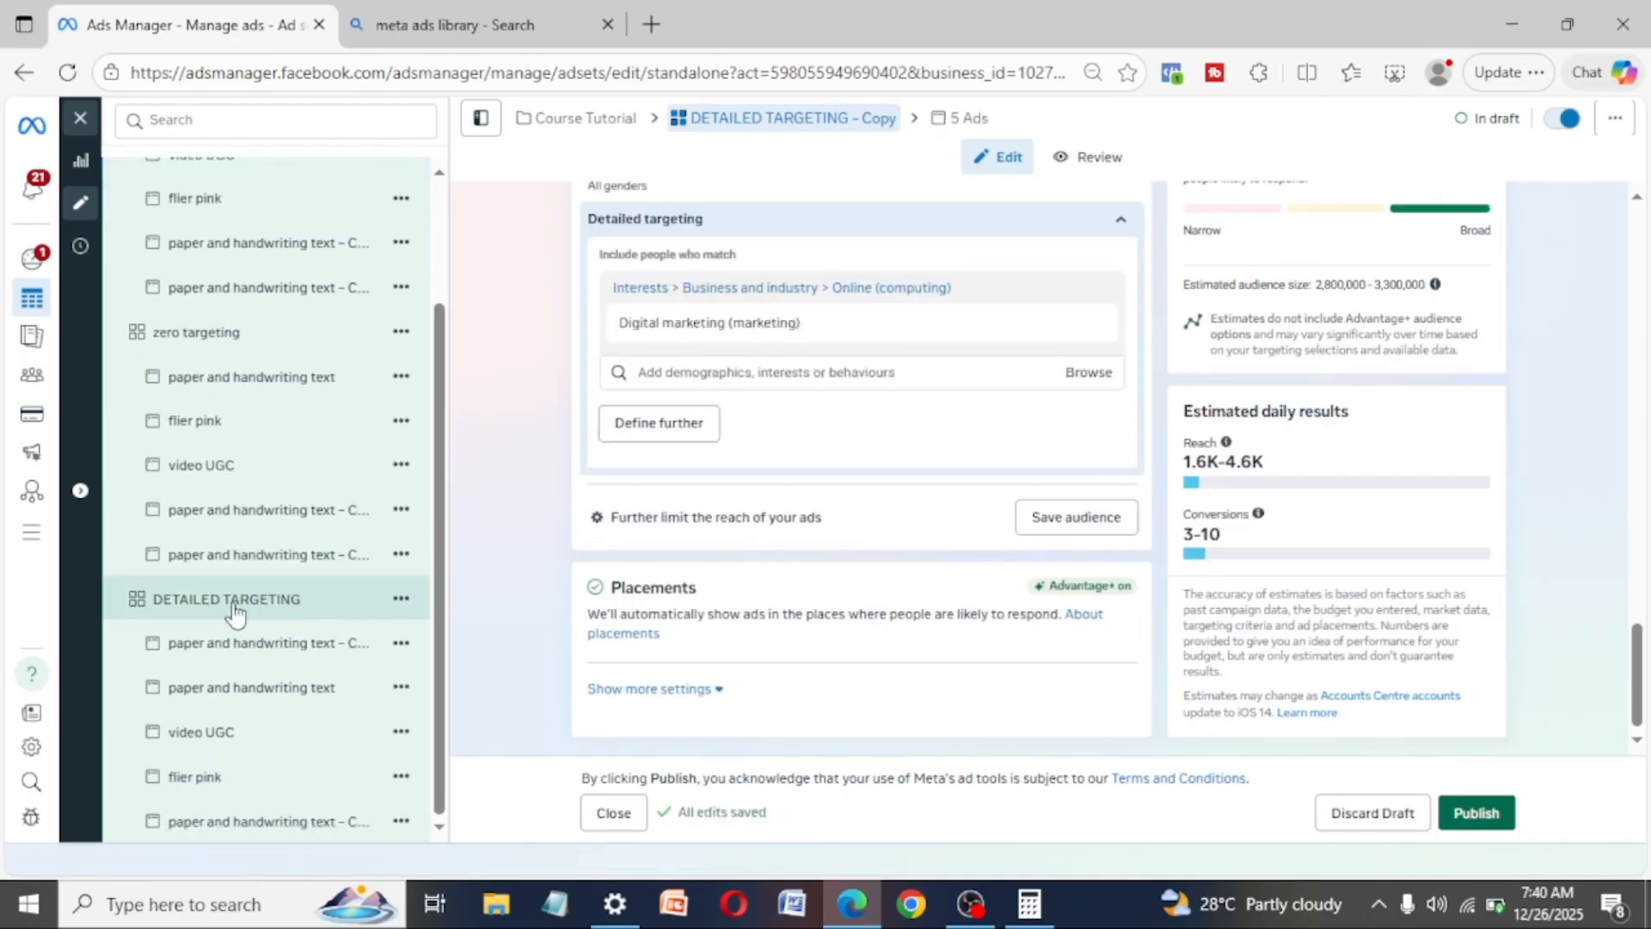
{"action": "left_click", "coordinate": [271, 620]}
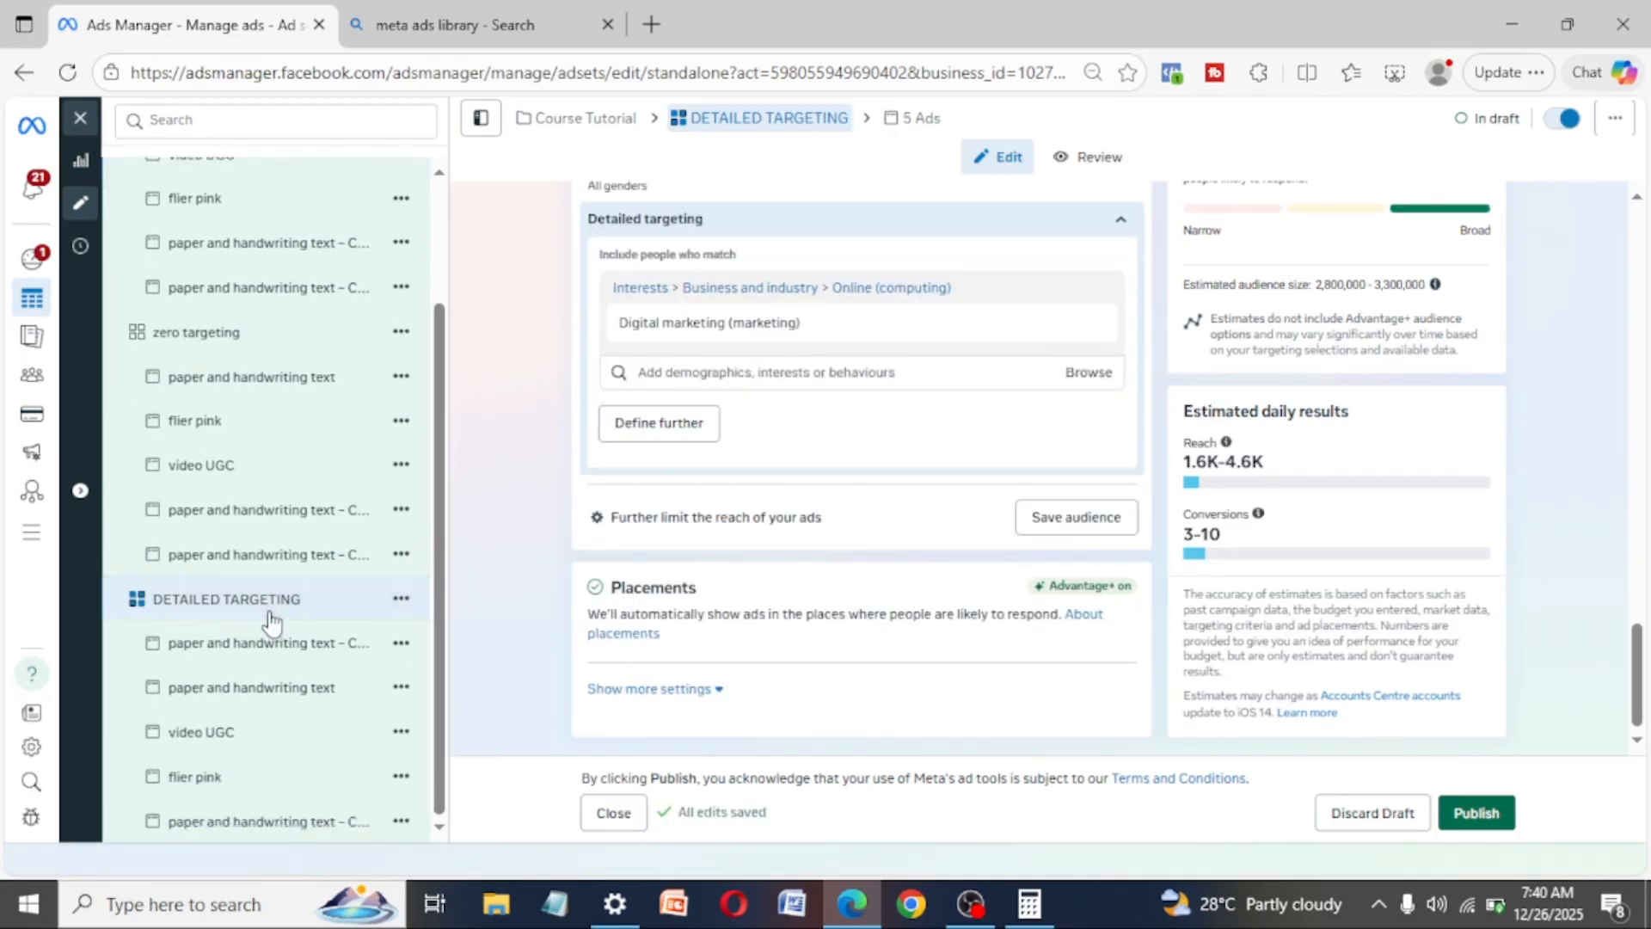
{"action": "scroll", "coordinate": [757, 458], "scroll_direction": "up", "scroll_amount": 8}
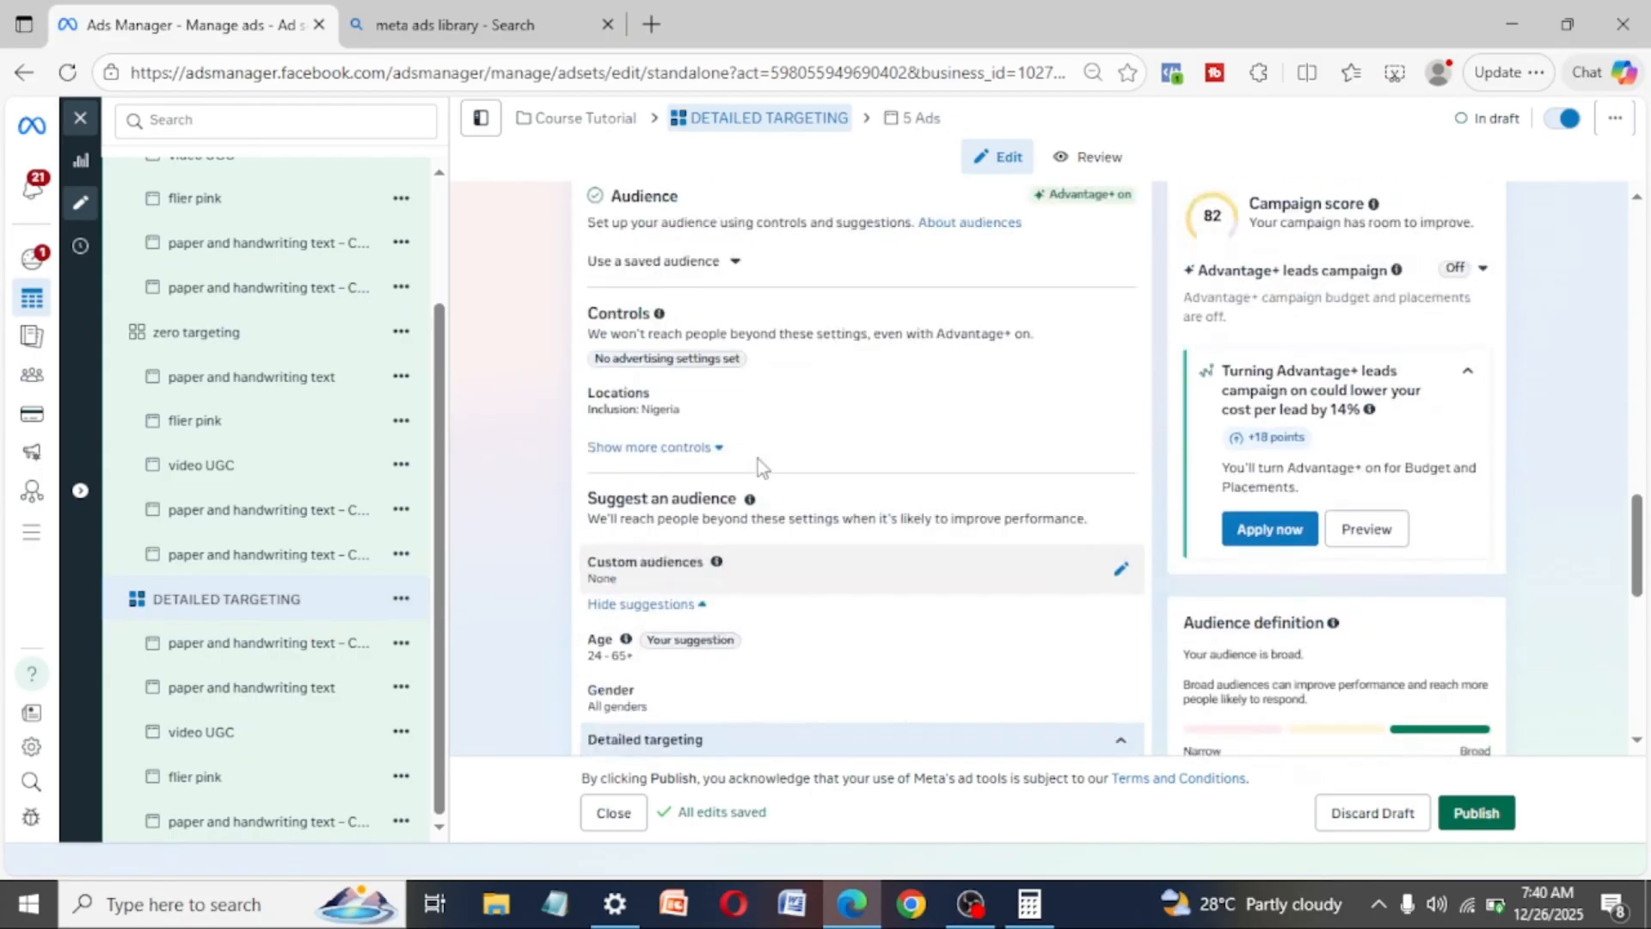
{"action": "scroll", "coordinate": [757, 478], "scroll_direction": "up", "scroll_amount": 15}
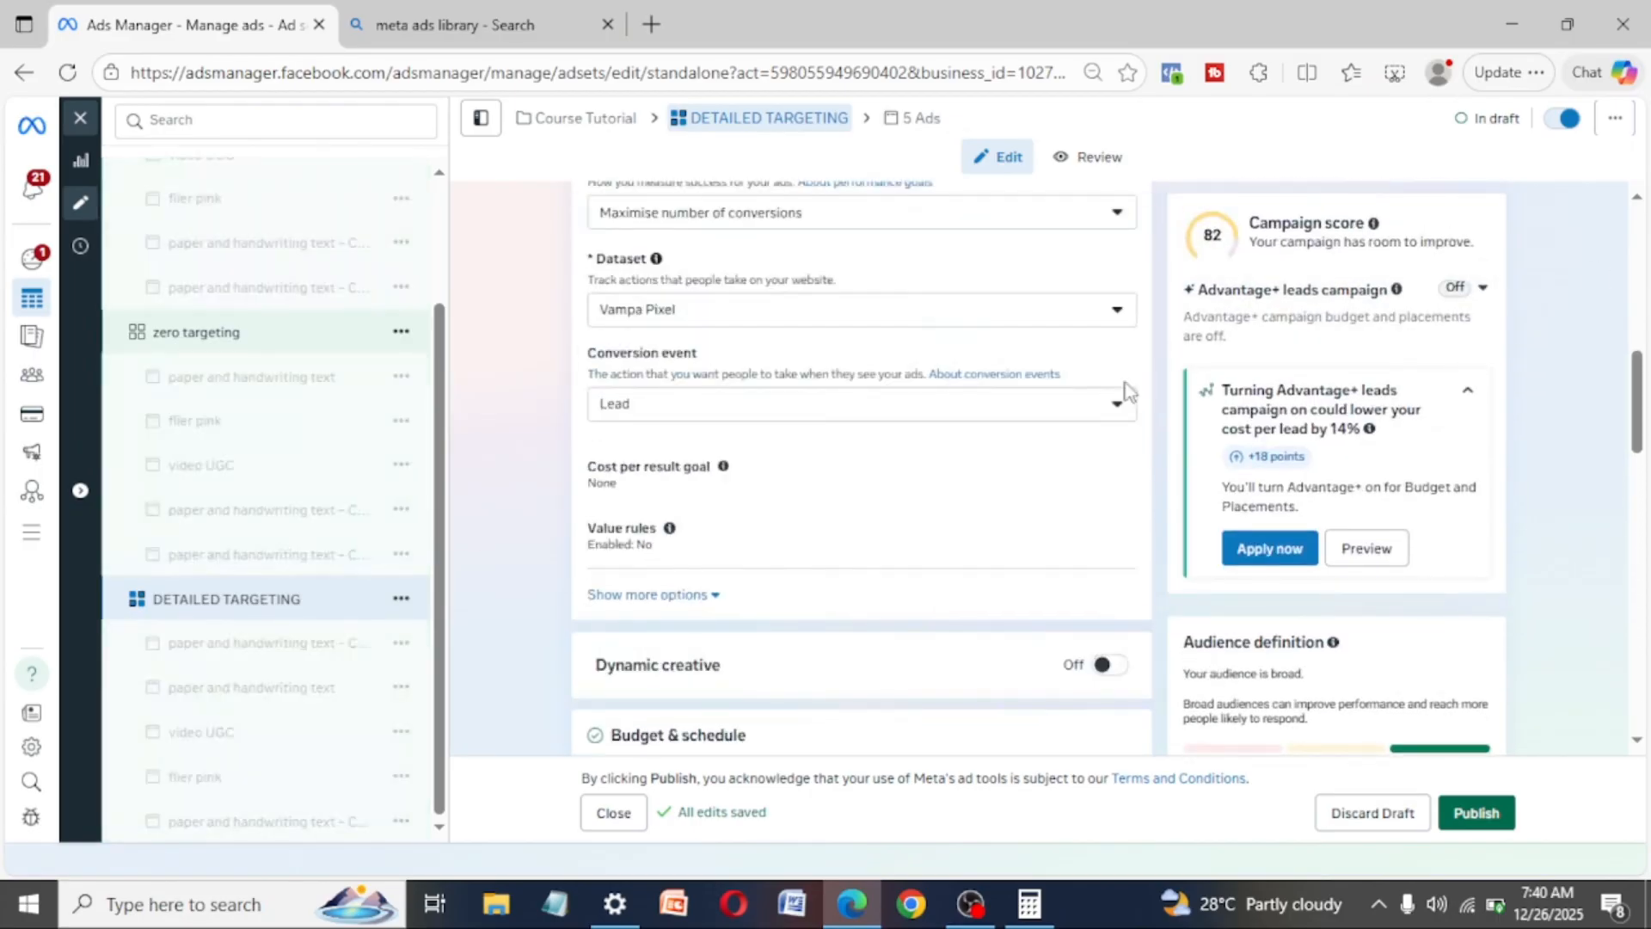
{"action": "scroll", "coordinate": [1127, 394], "scroll_direction": "up", "scroll_amount": 4}
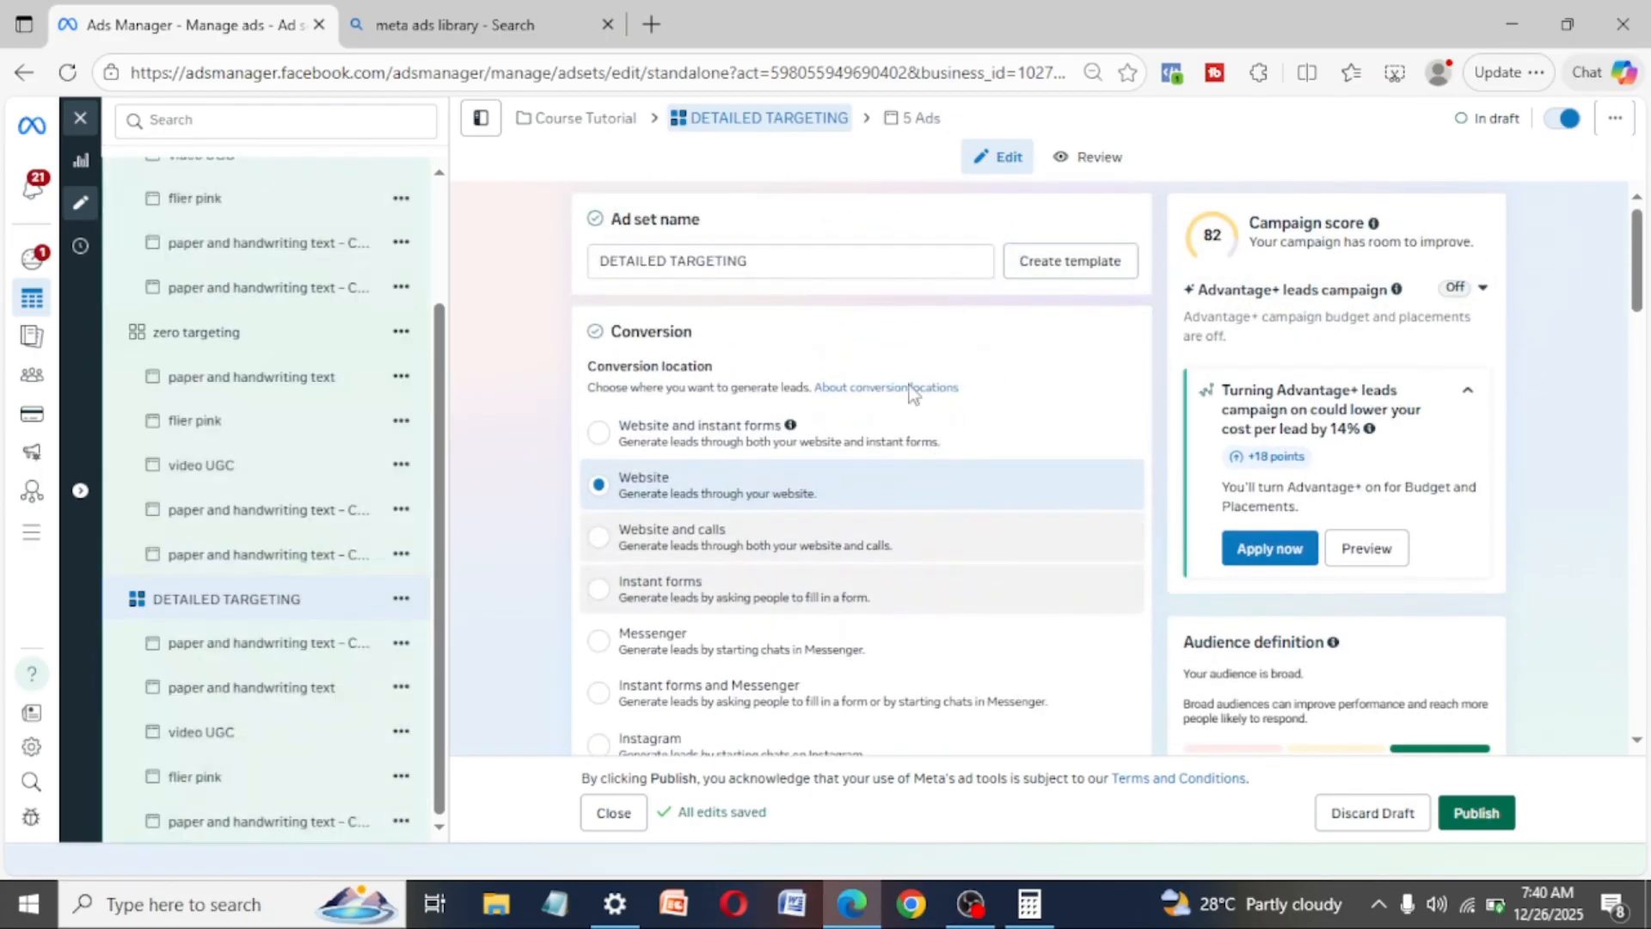
{"action": "left_click_drag", "start_coordinate": [770, 255], "coordinate": [535, 270]}
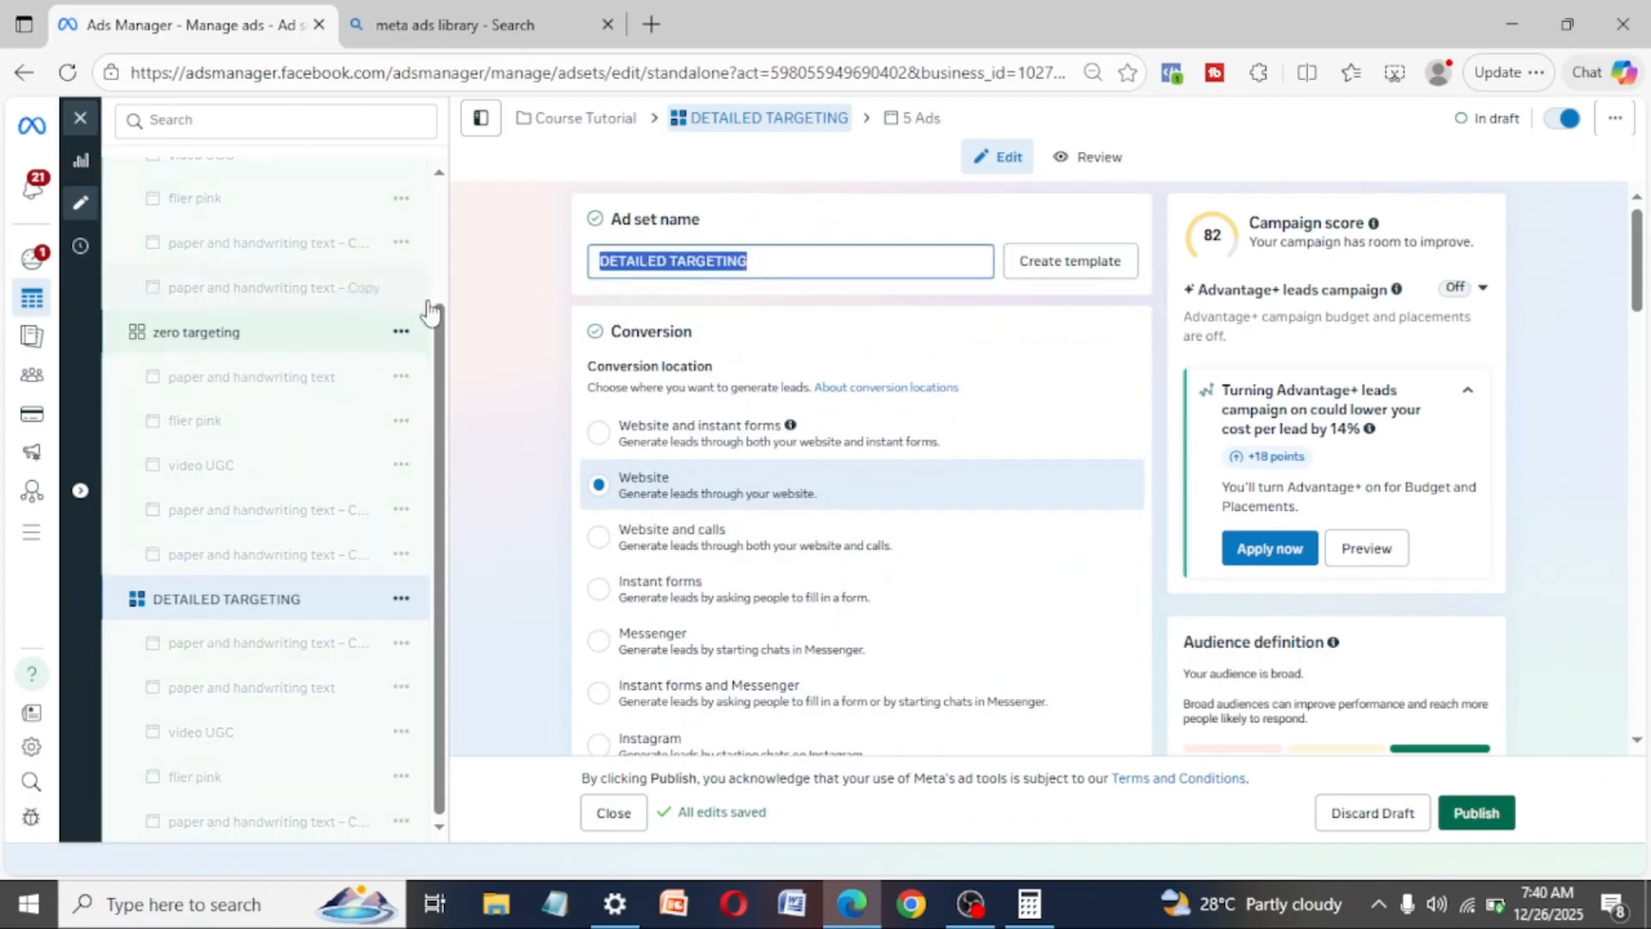
{"action": "key", "text": "BackSpace"}
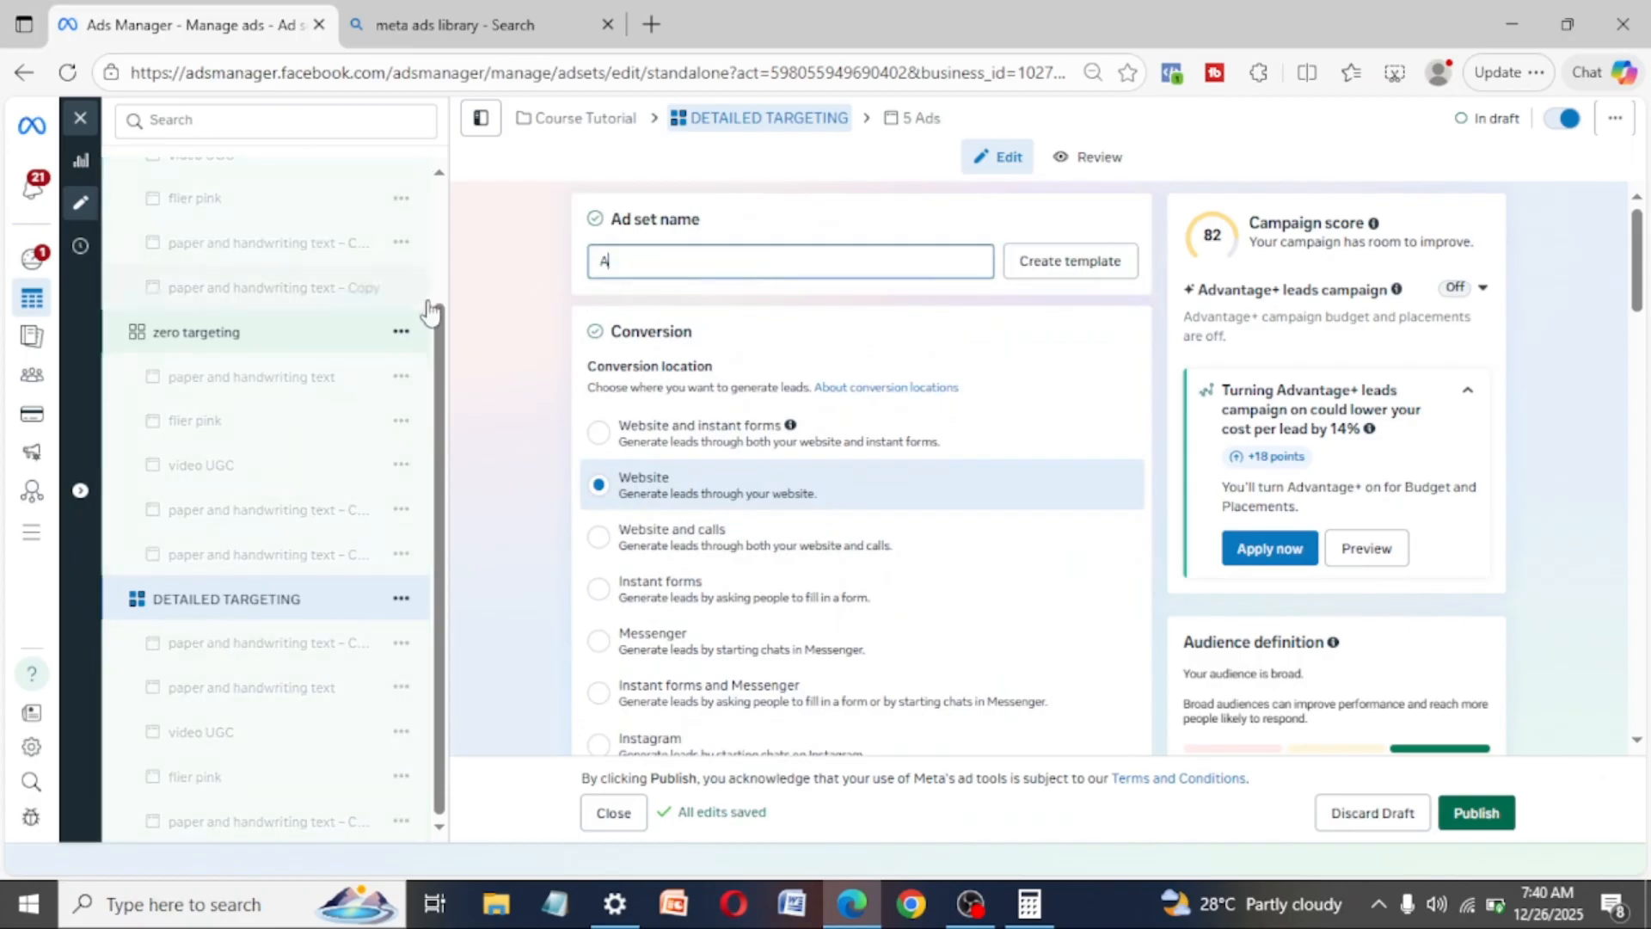
{"action": "type", "text": "AFF"}
{"action": "key", "text": "BackSpace"}
{"action": "key", "text": "BackSpace"}
{"action": "key", "text": "BackSpace"}
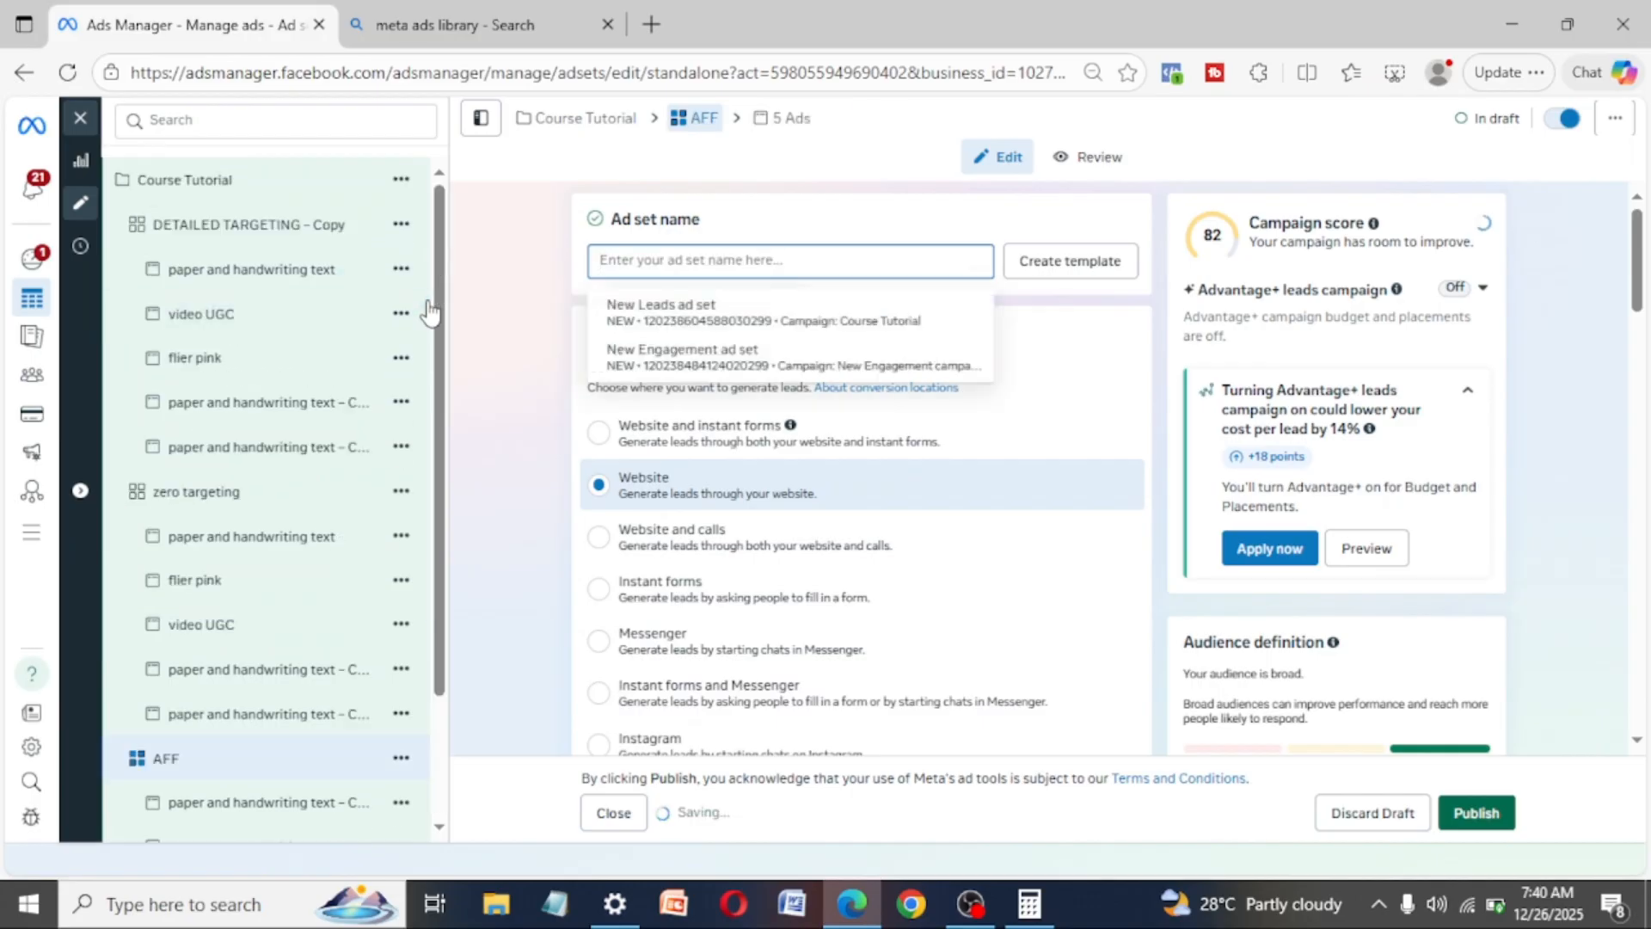
{"action": "type", "text": "ENTREPRE"}
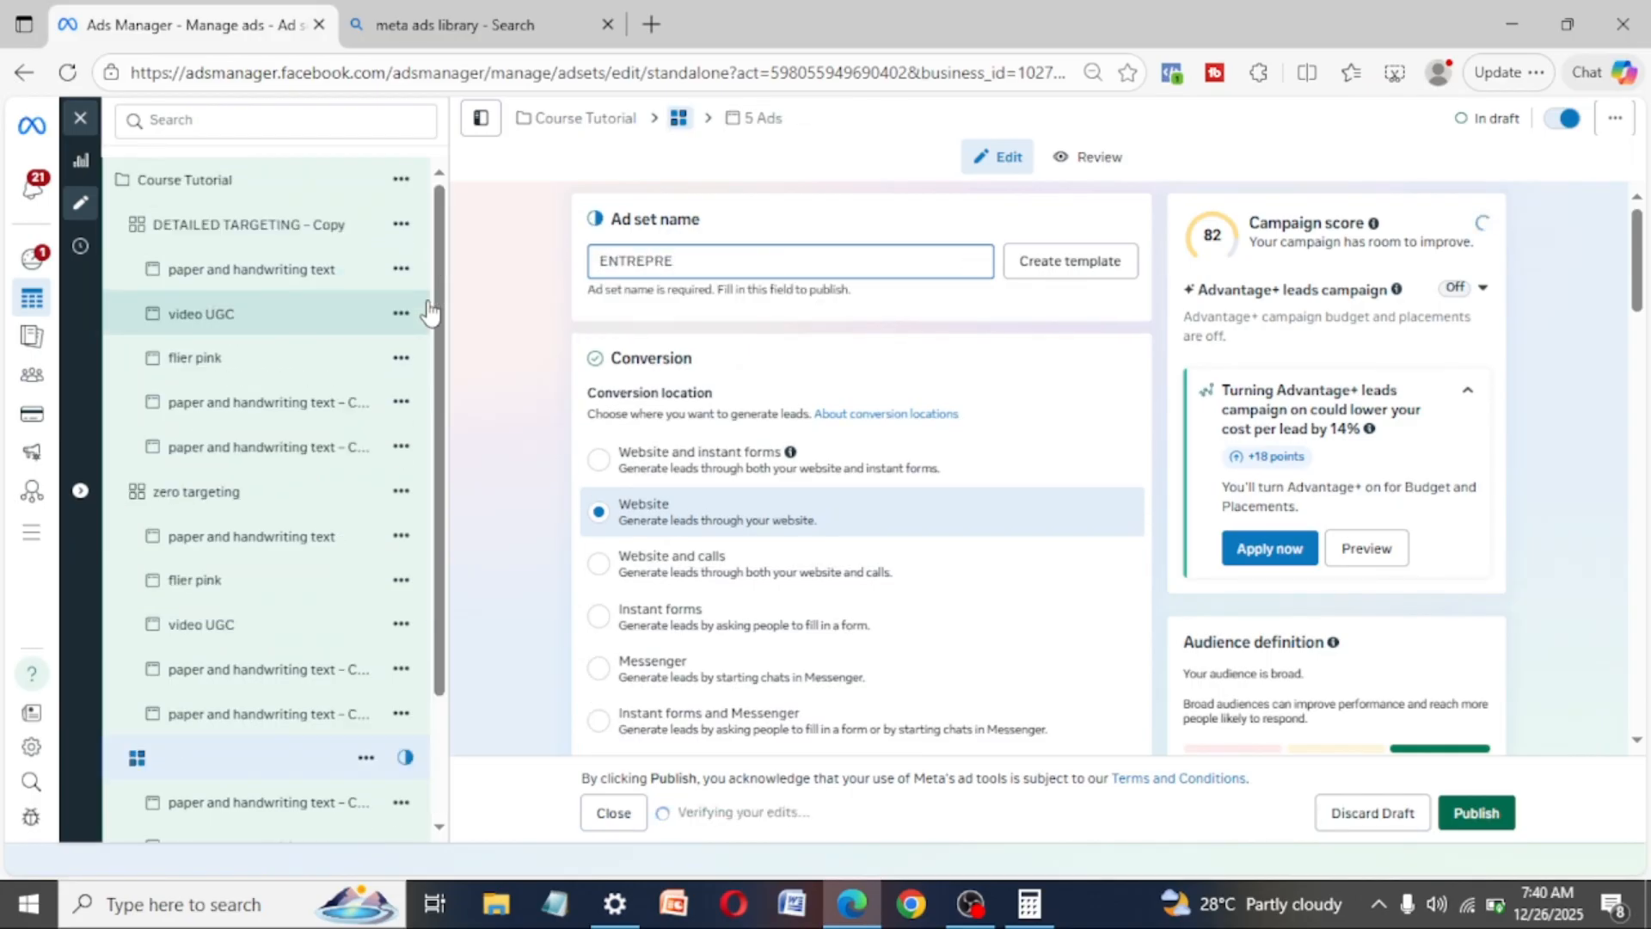
{"action": "type", "text": "NEUT"}
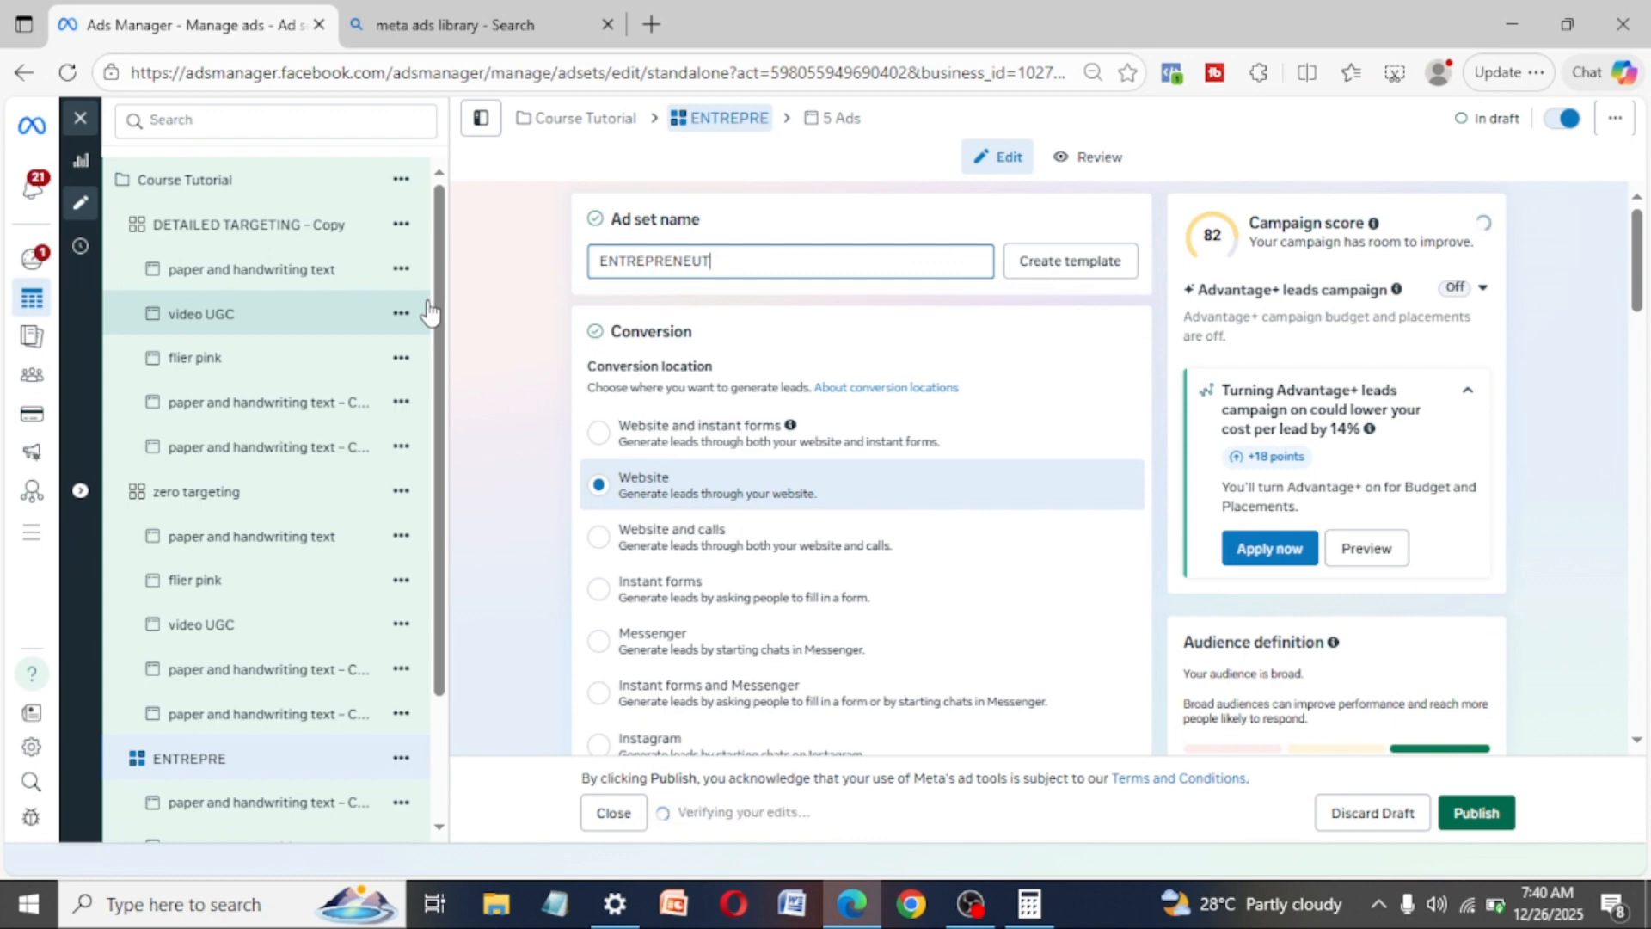
{"action": "key", "text": "BackSpace"}
{"action": "type", "text": "R"}
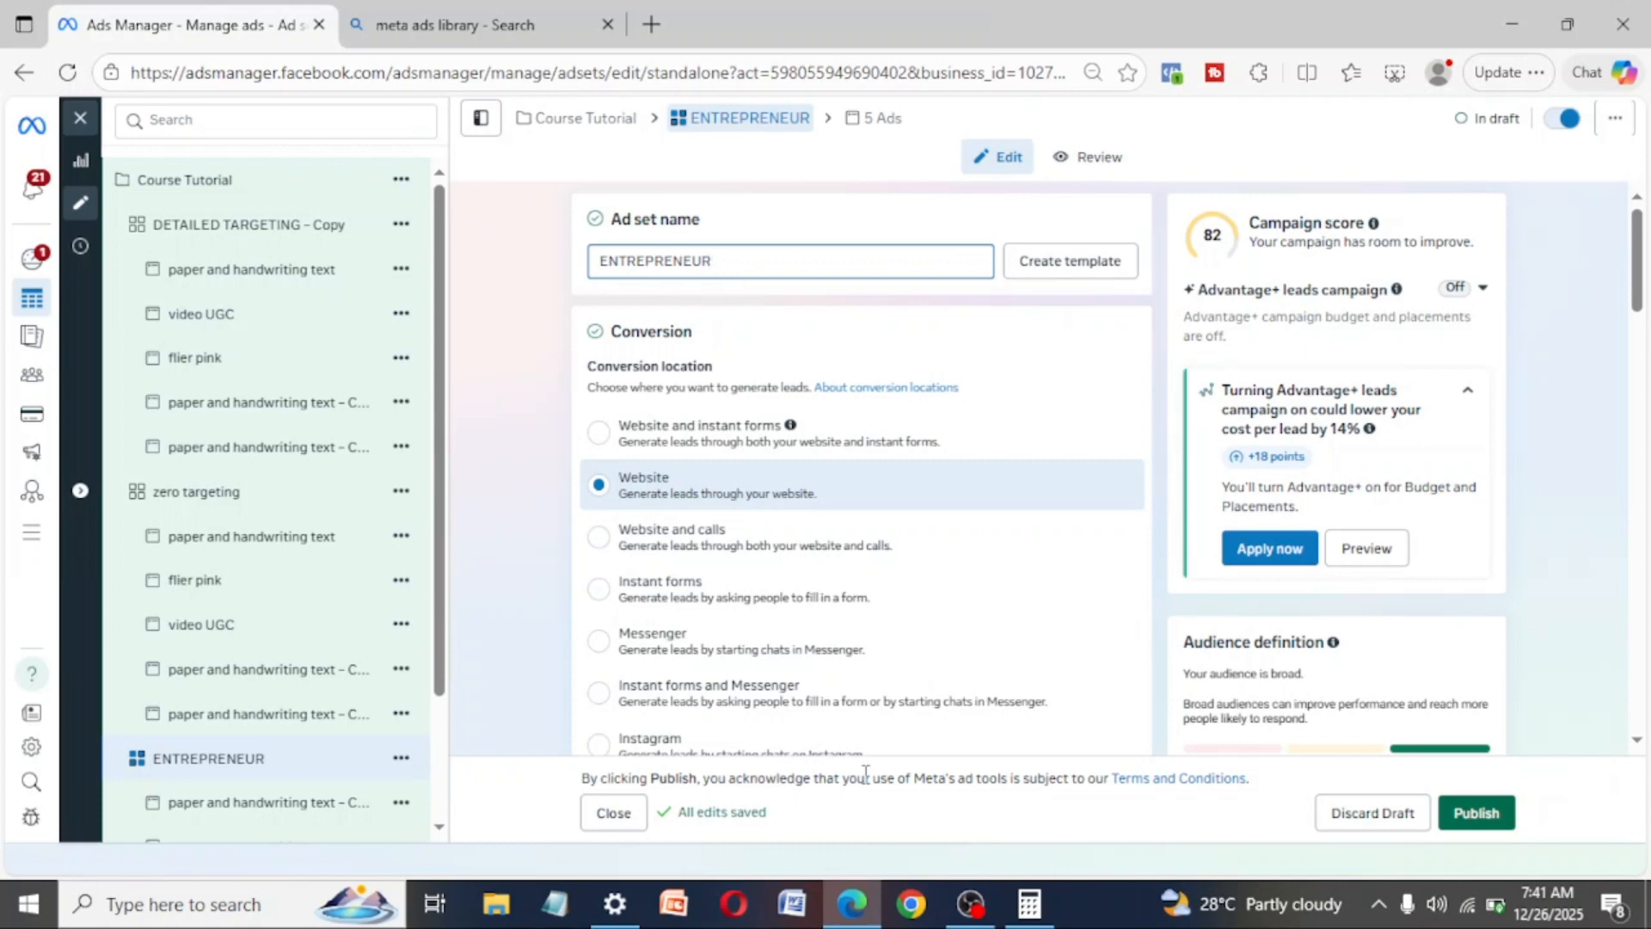
- Quickly duplicate the "ENTREPRENEUR" ad set with its ads
{"action": "left_click", "coordinate": [440, 599]}
{"action": "left_click_drag", "start_coordinate": [440, 600], "coordinate": [448, 761]}
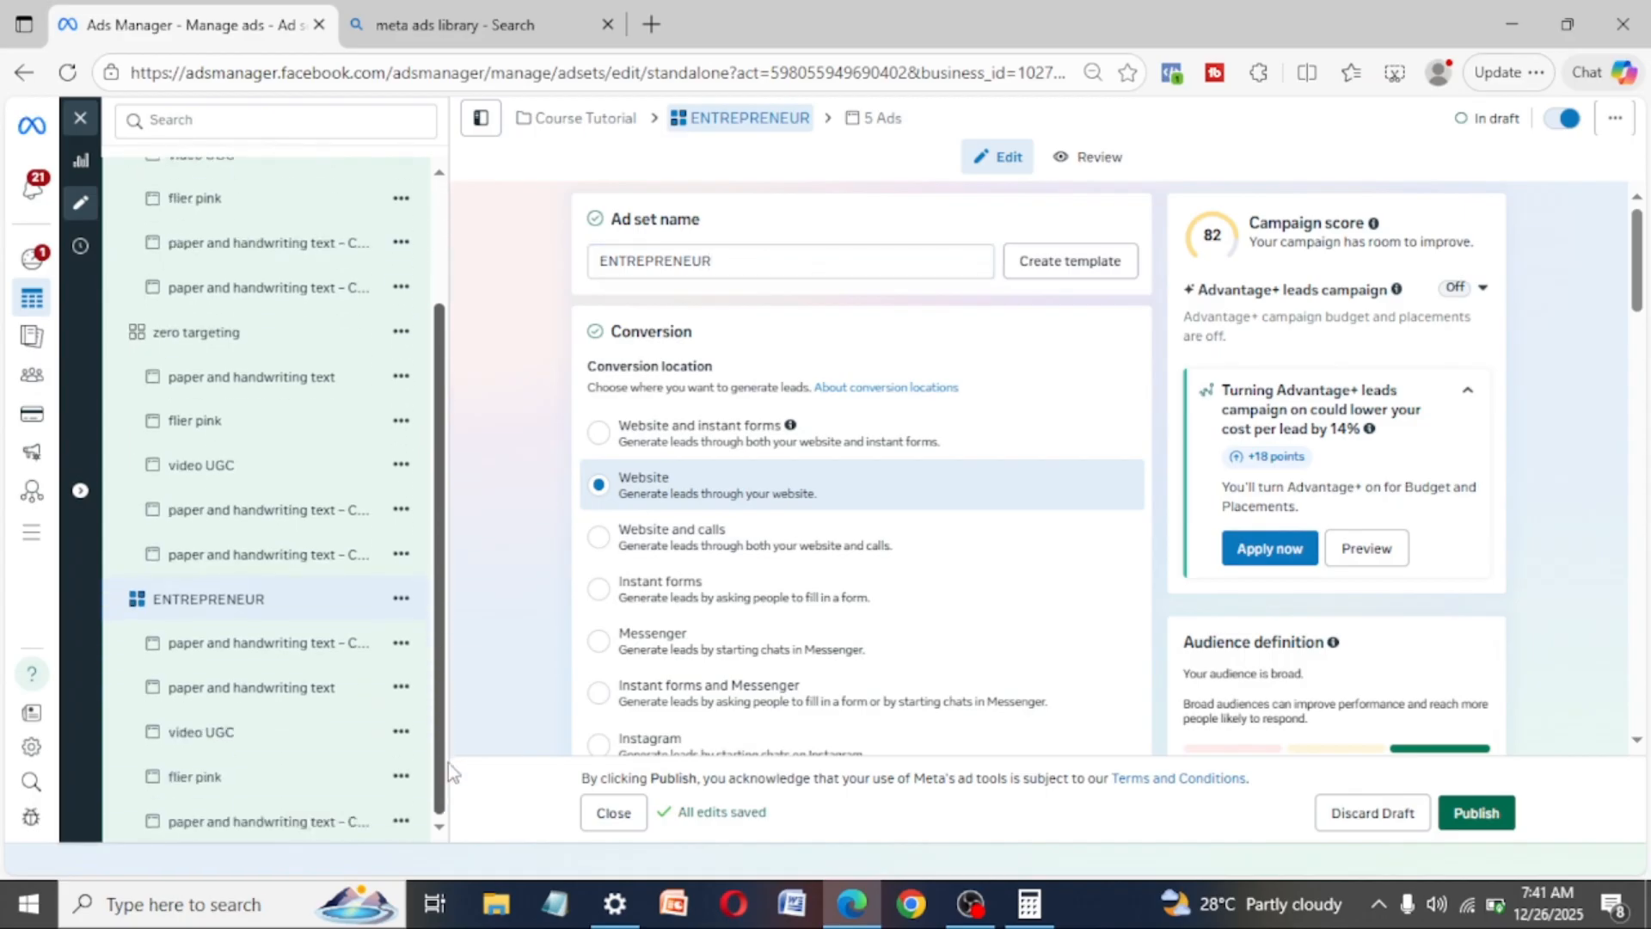
{"action": "left_click", "coordinate": [401, 601]}
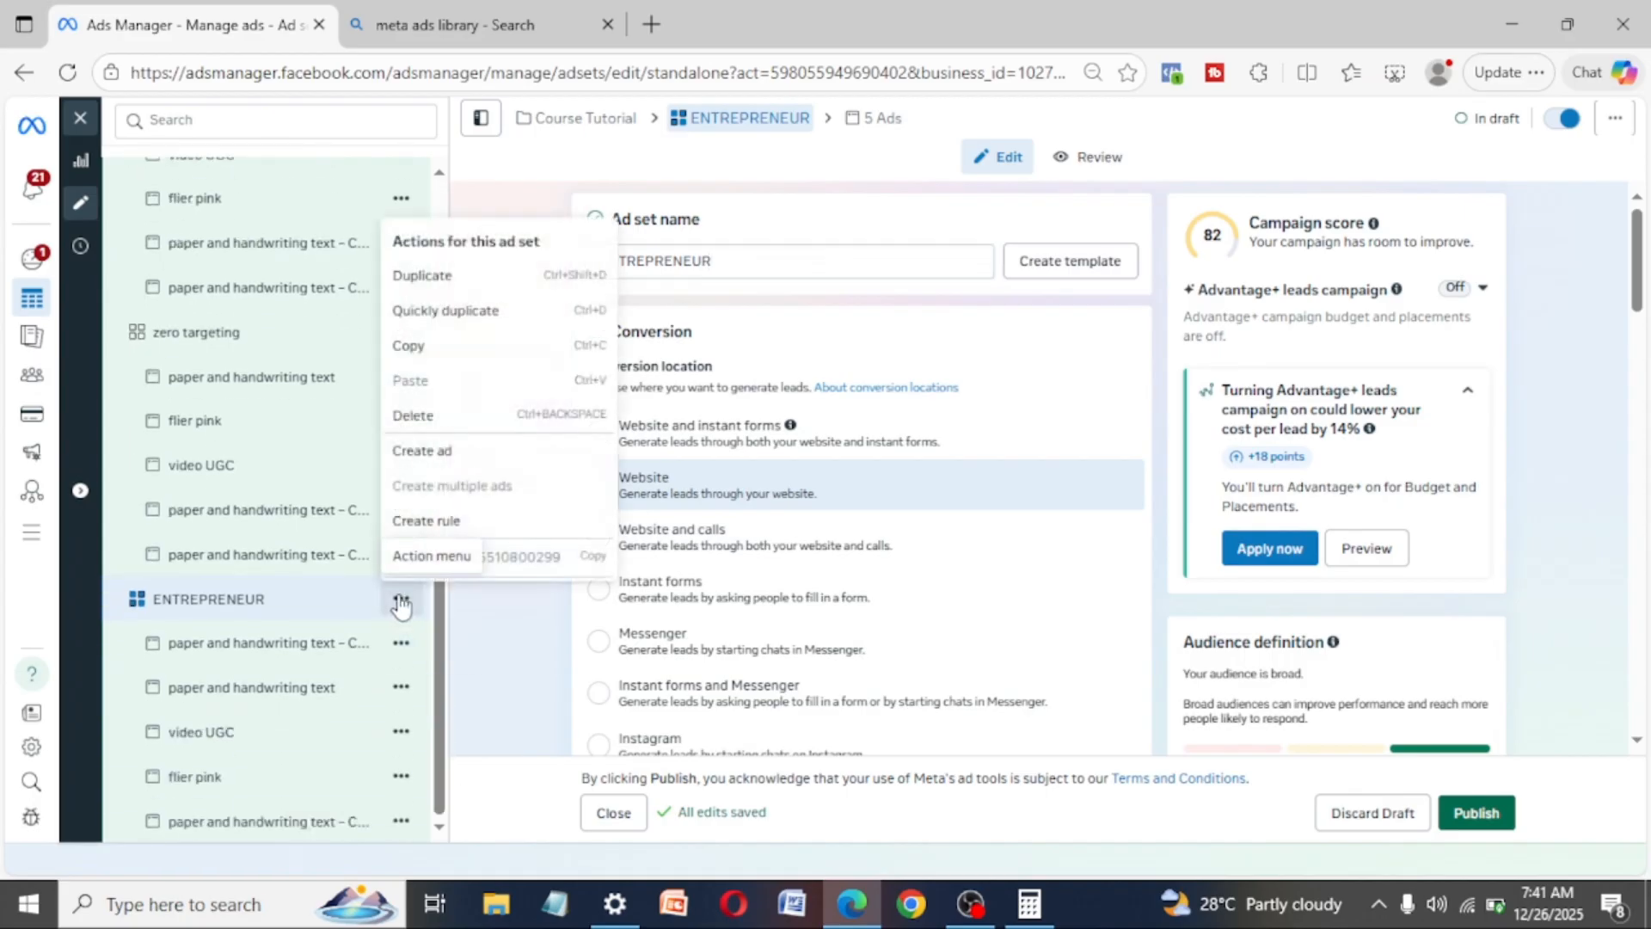
{"action": "left_click", "coordinate": [447, 311]}
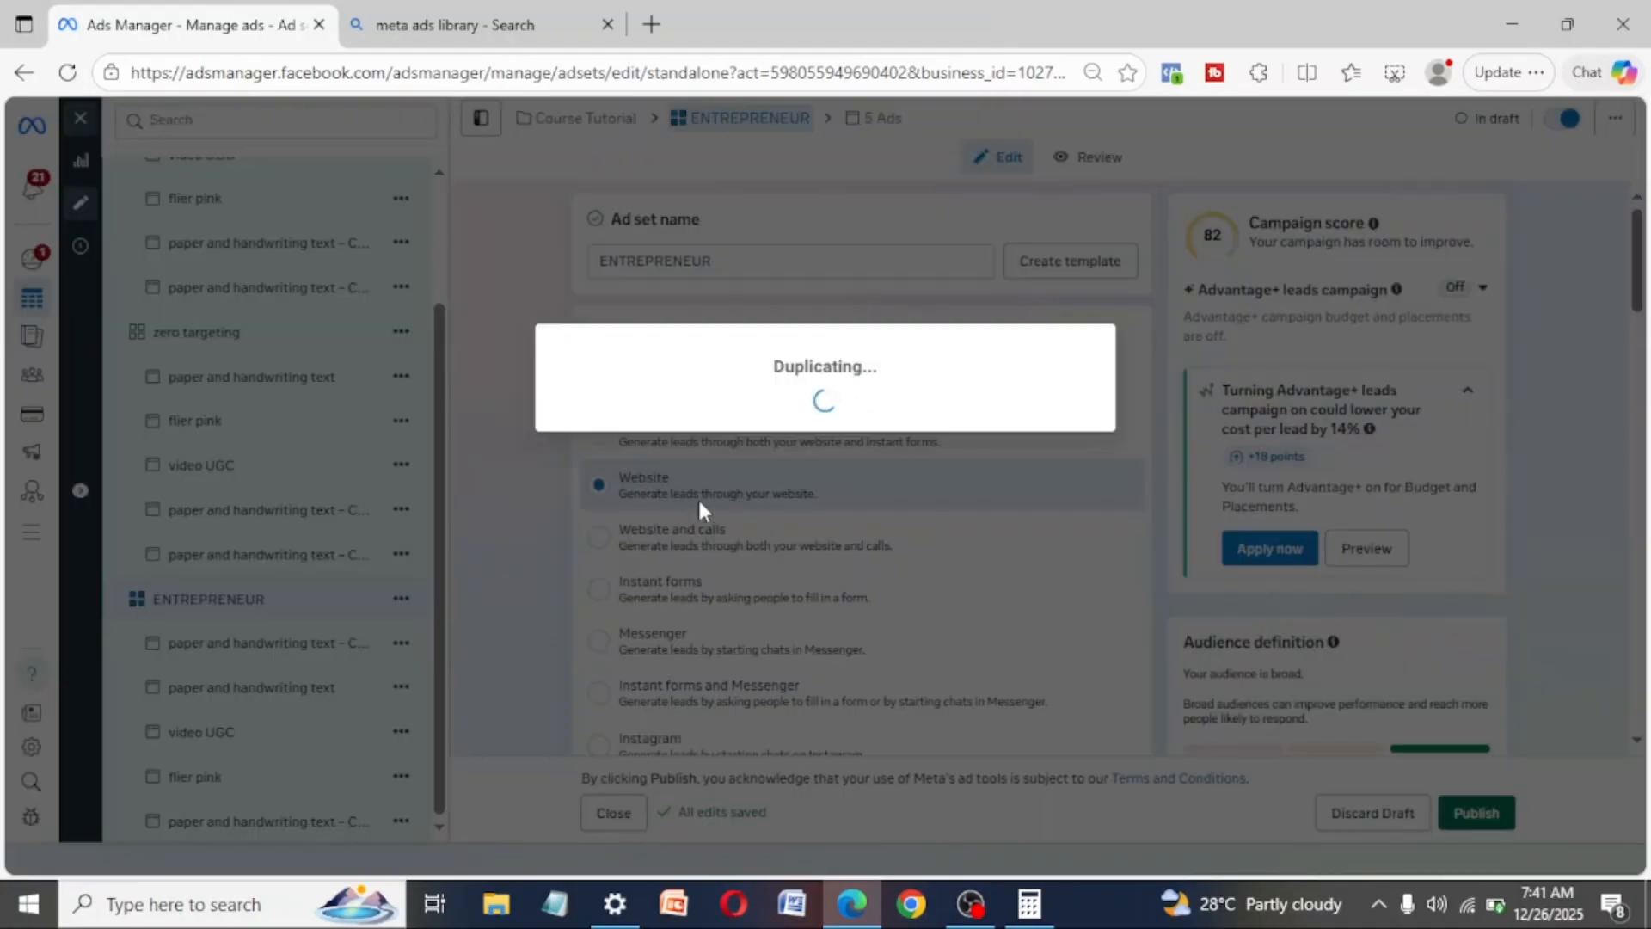